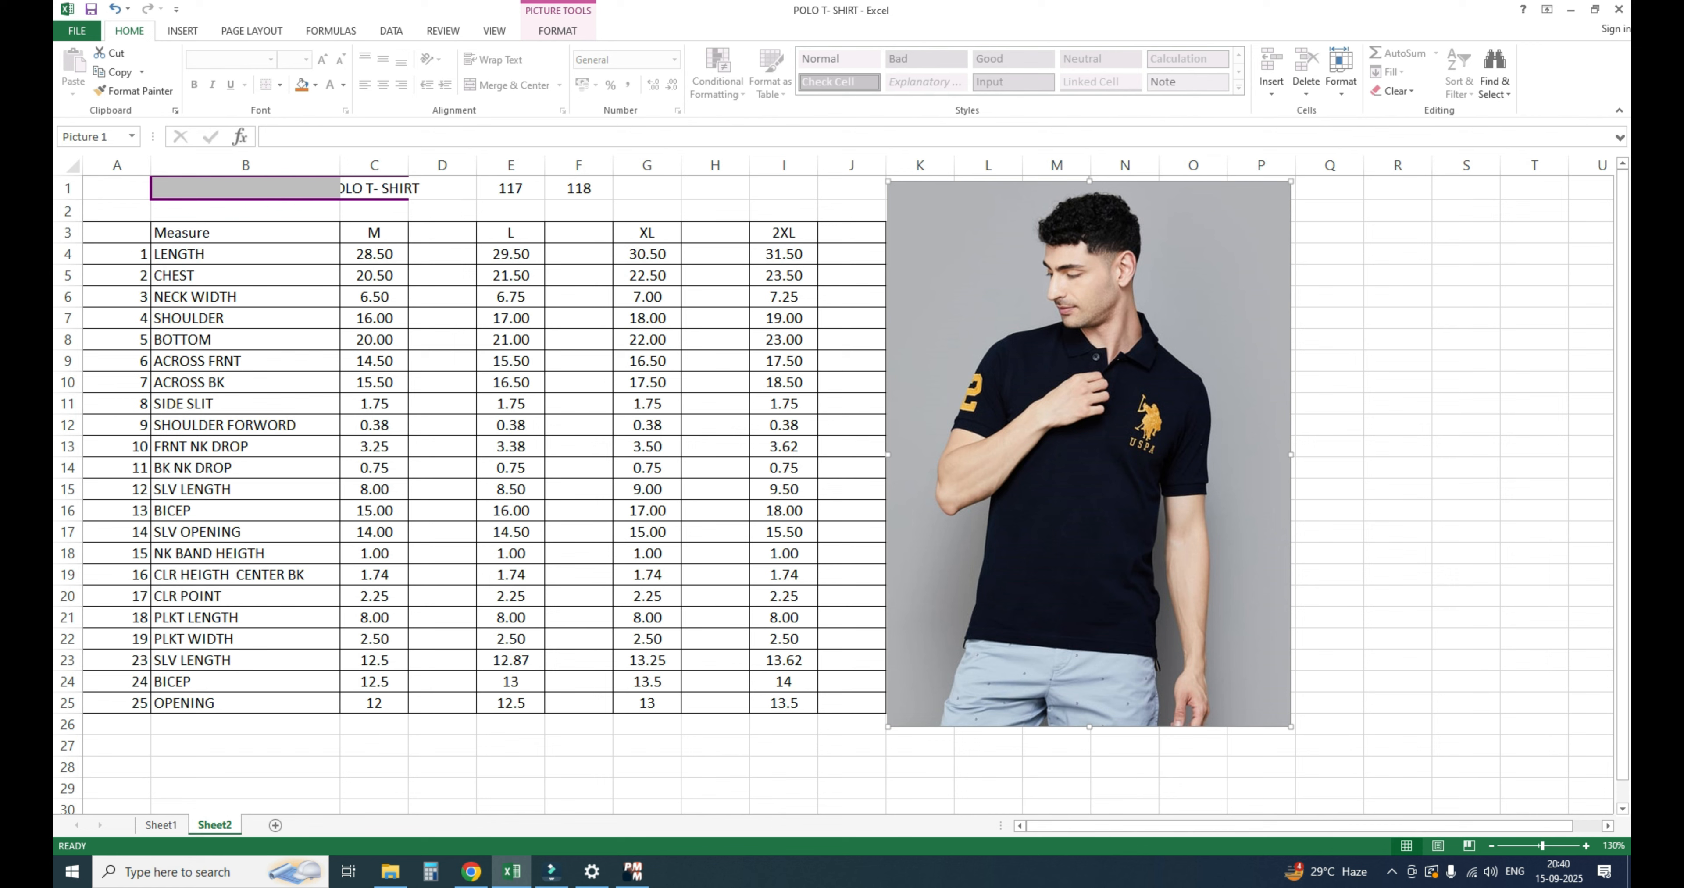
click(578, 404)
click(245, 340)
click(245, 276)
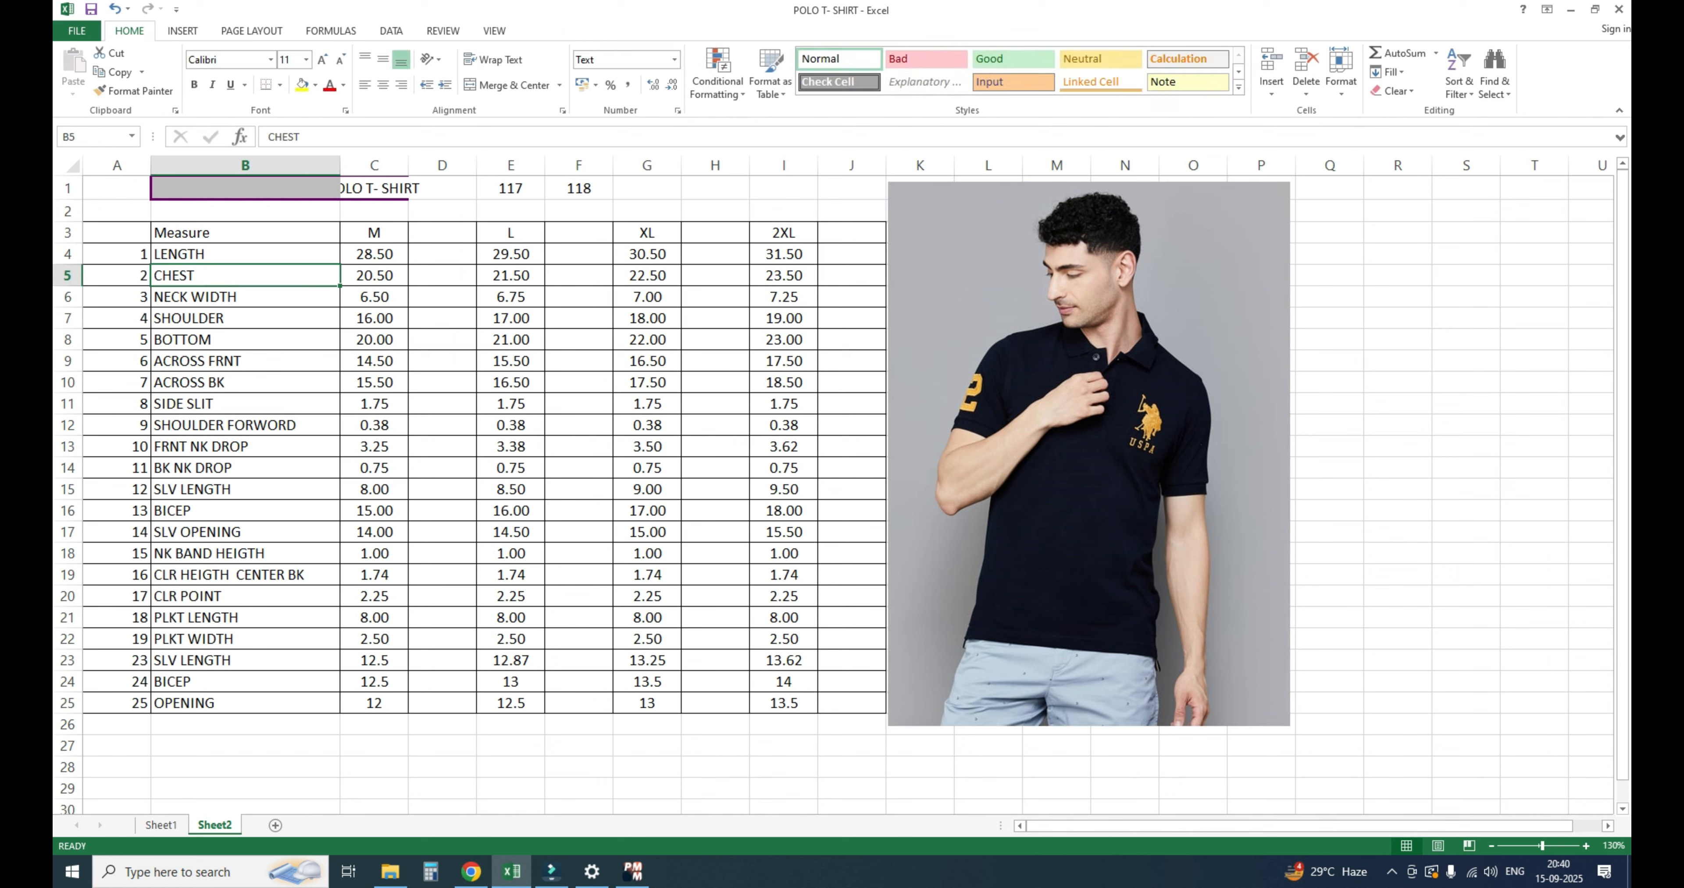
click(442, 318)
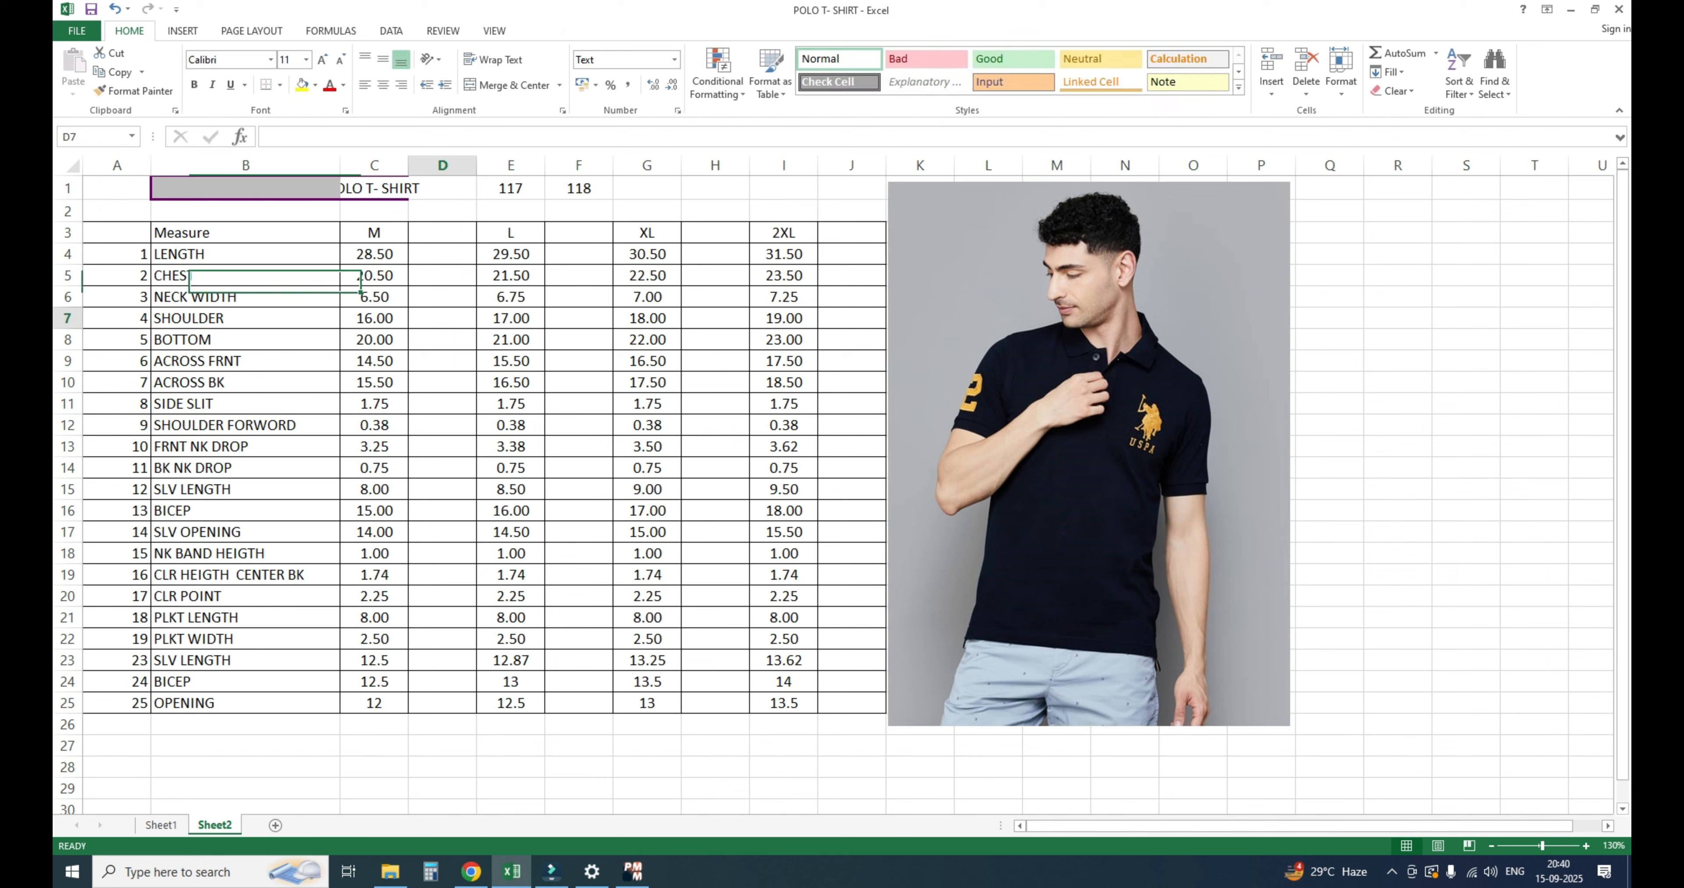
click(579, 296)
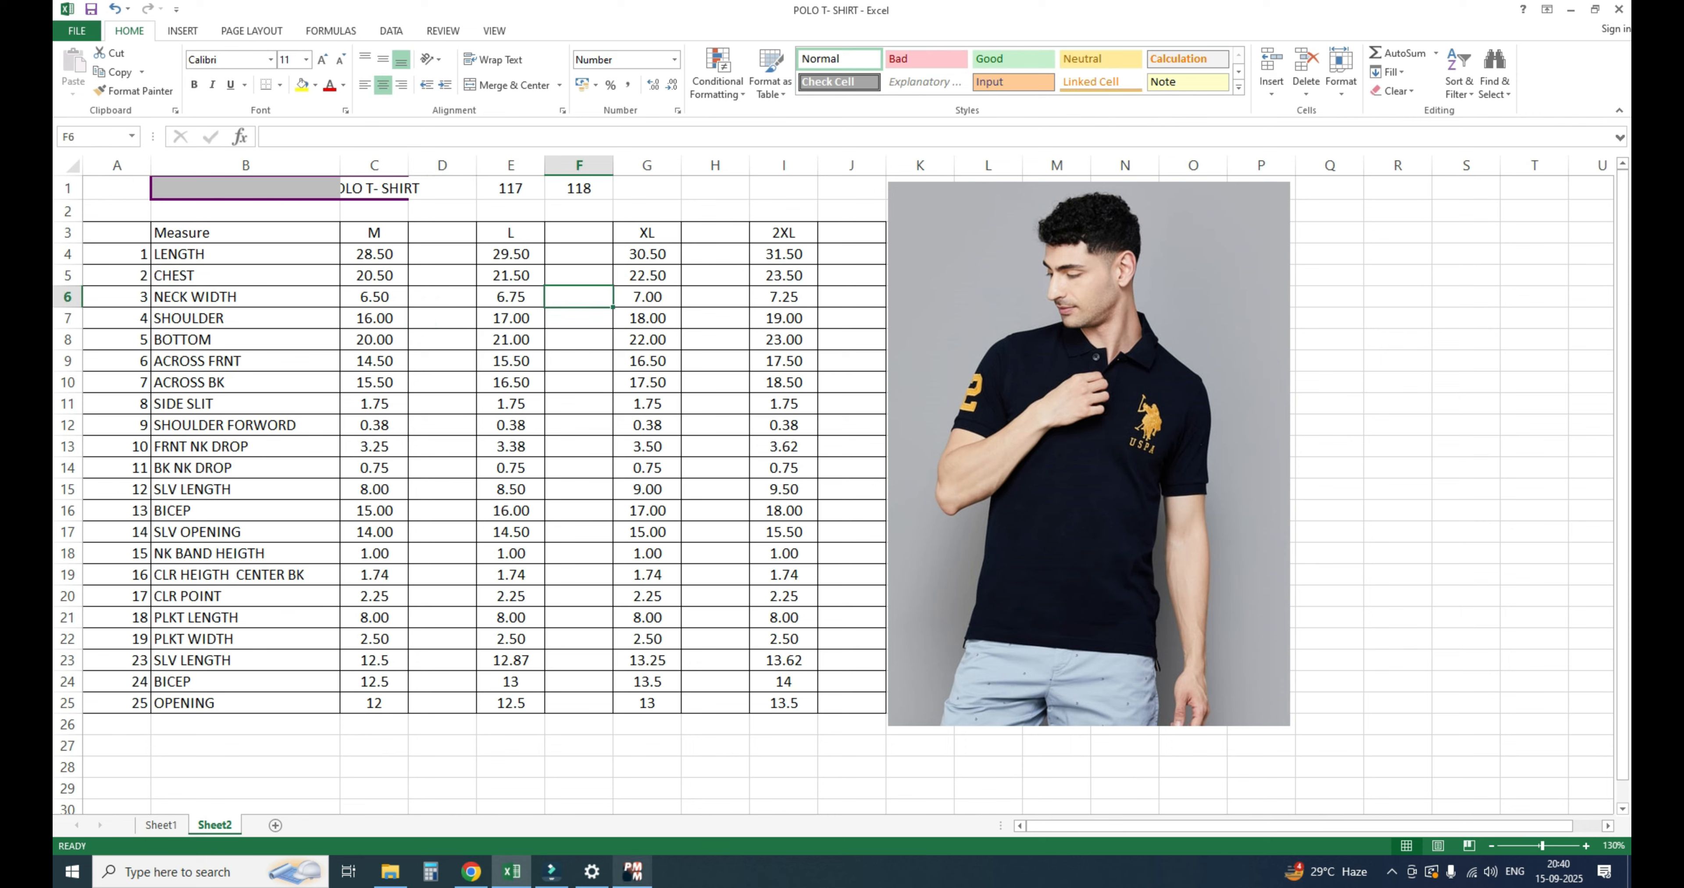
Step: Switch to MTCAD PMM and start creating a rectangular piece named Piece
click(633, 872)
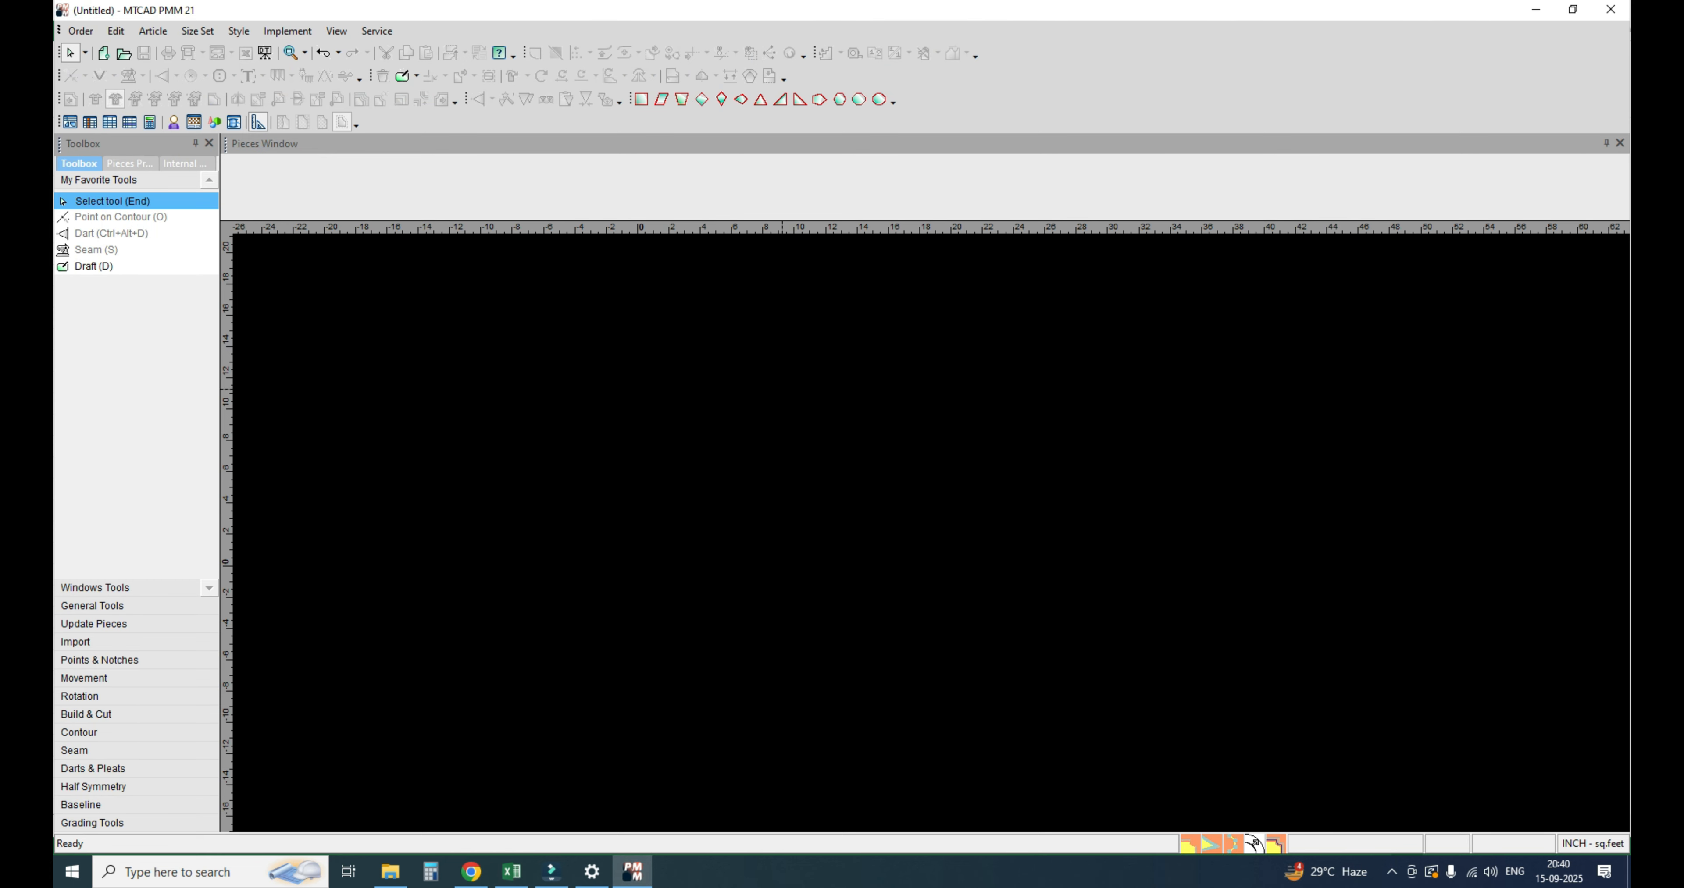
right_click(714, 373)
click(778, 407)
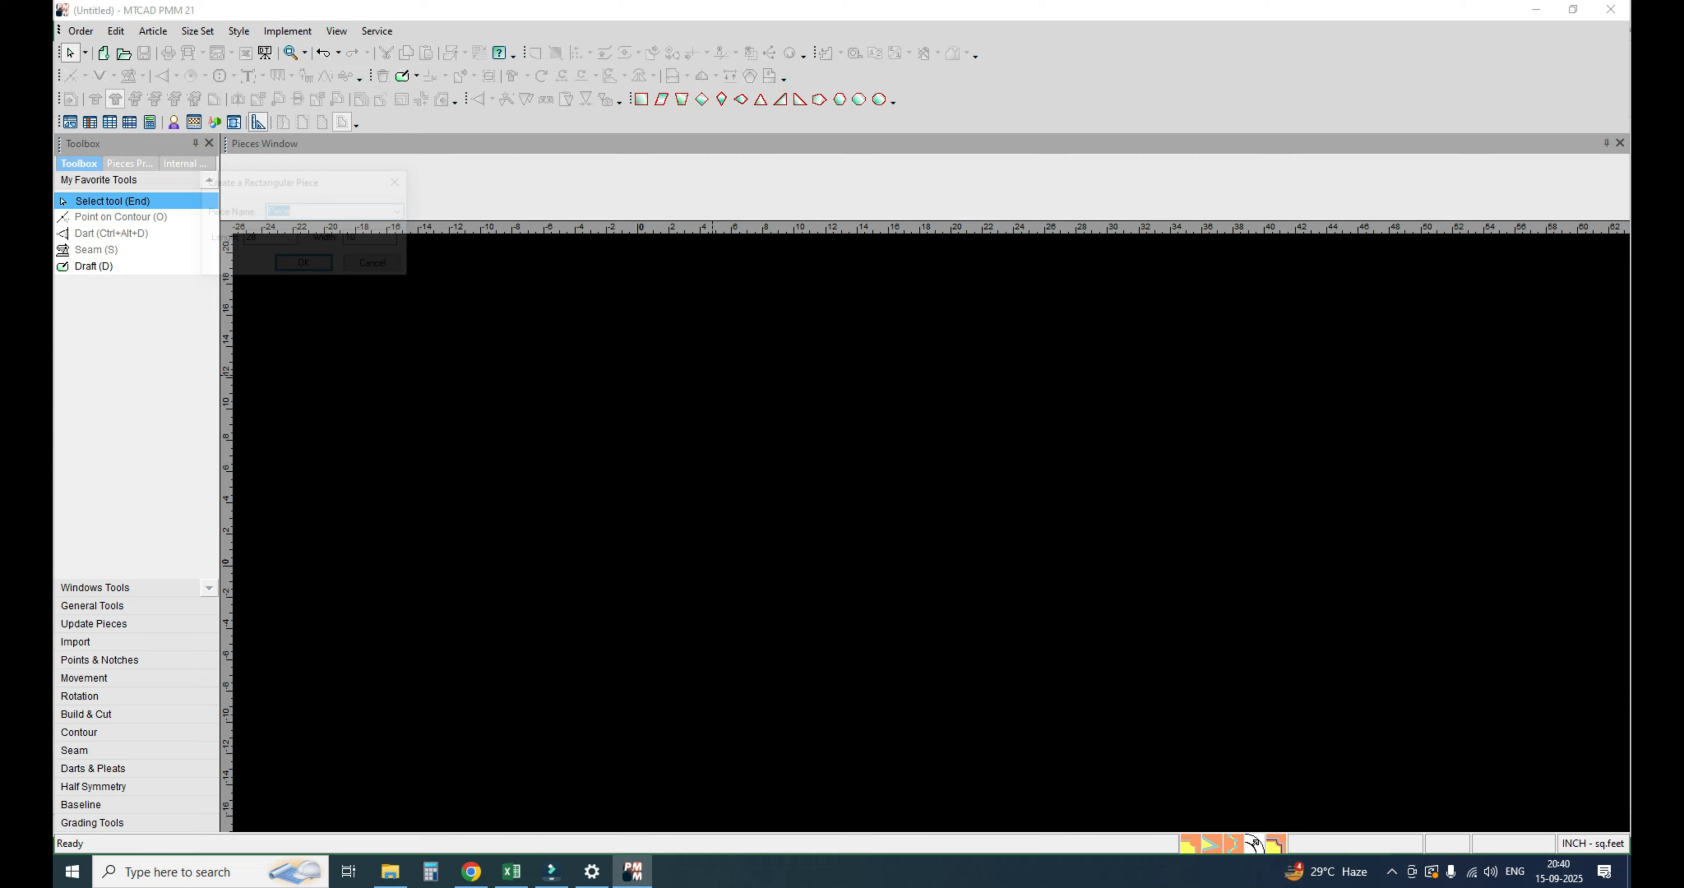
drag(319, 176, 620, 252)
key(Tab)
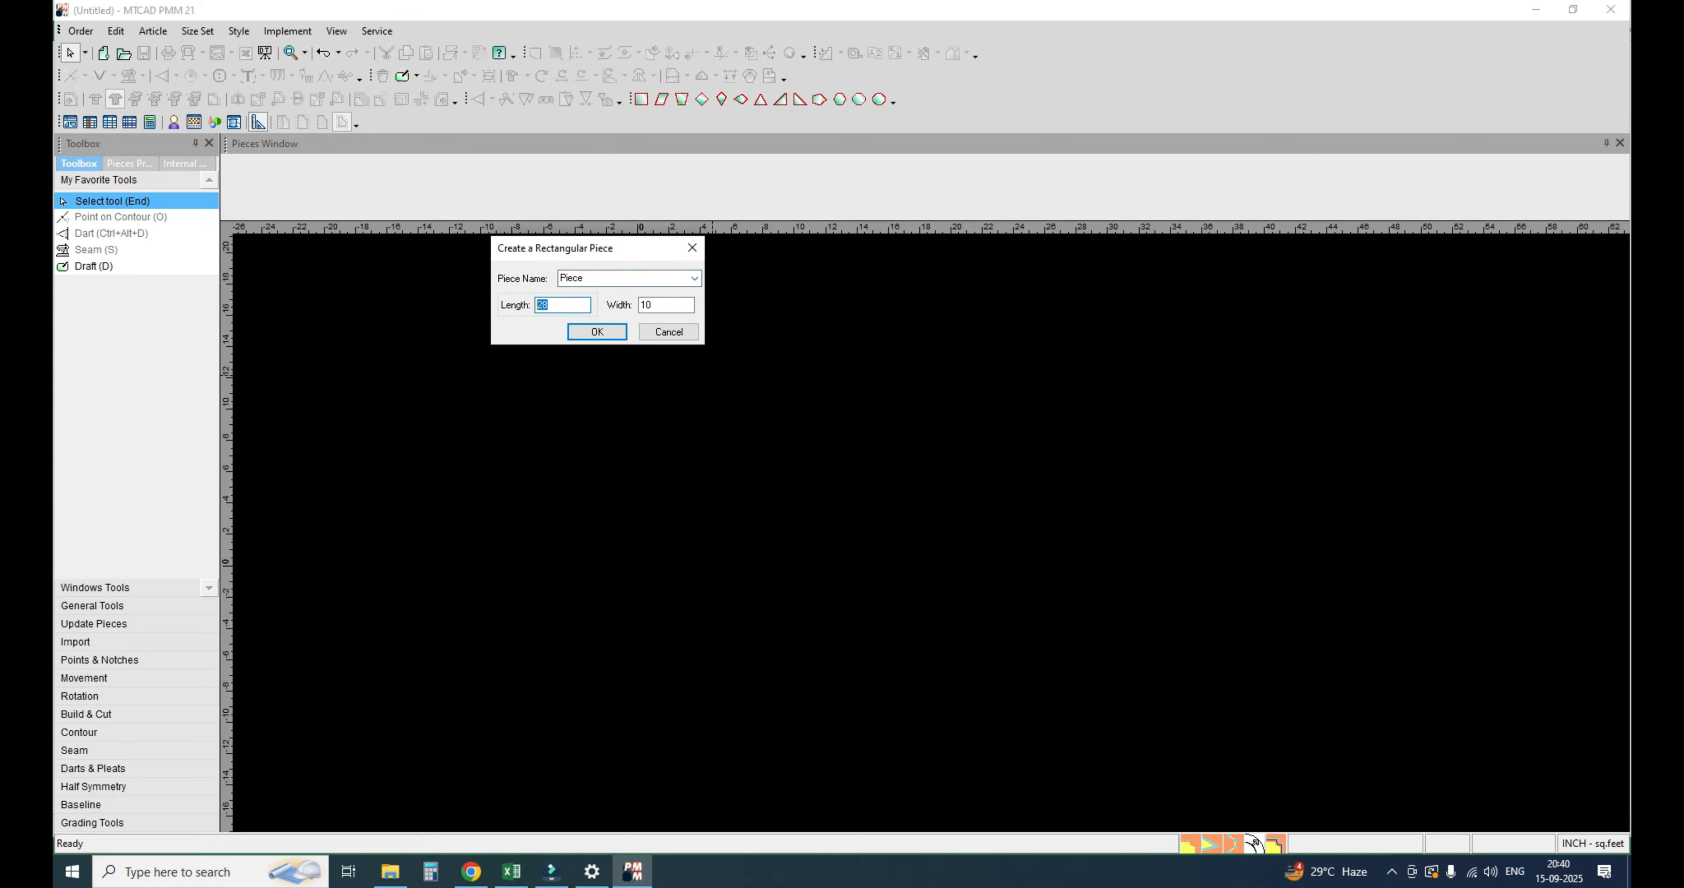
key(Tab)
Step: Switch to the Excel size chart and highlight the entire LENGTH row in yellow
click(511, 871)
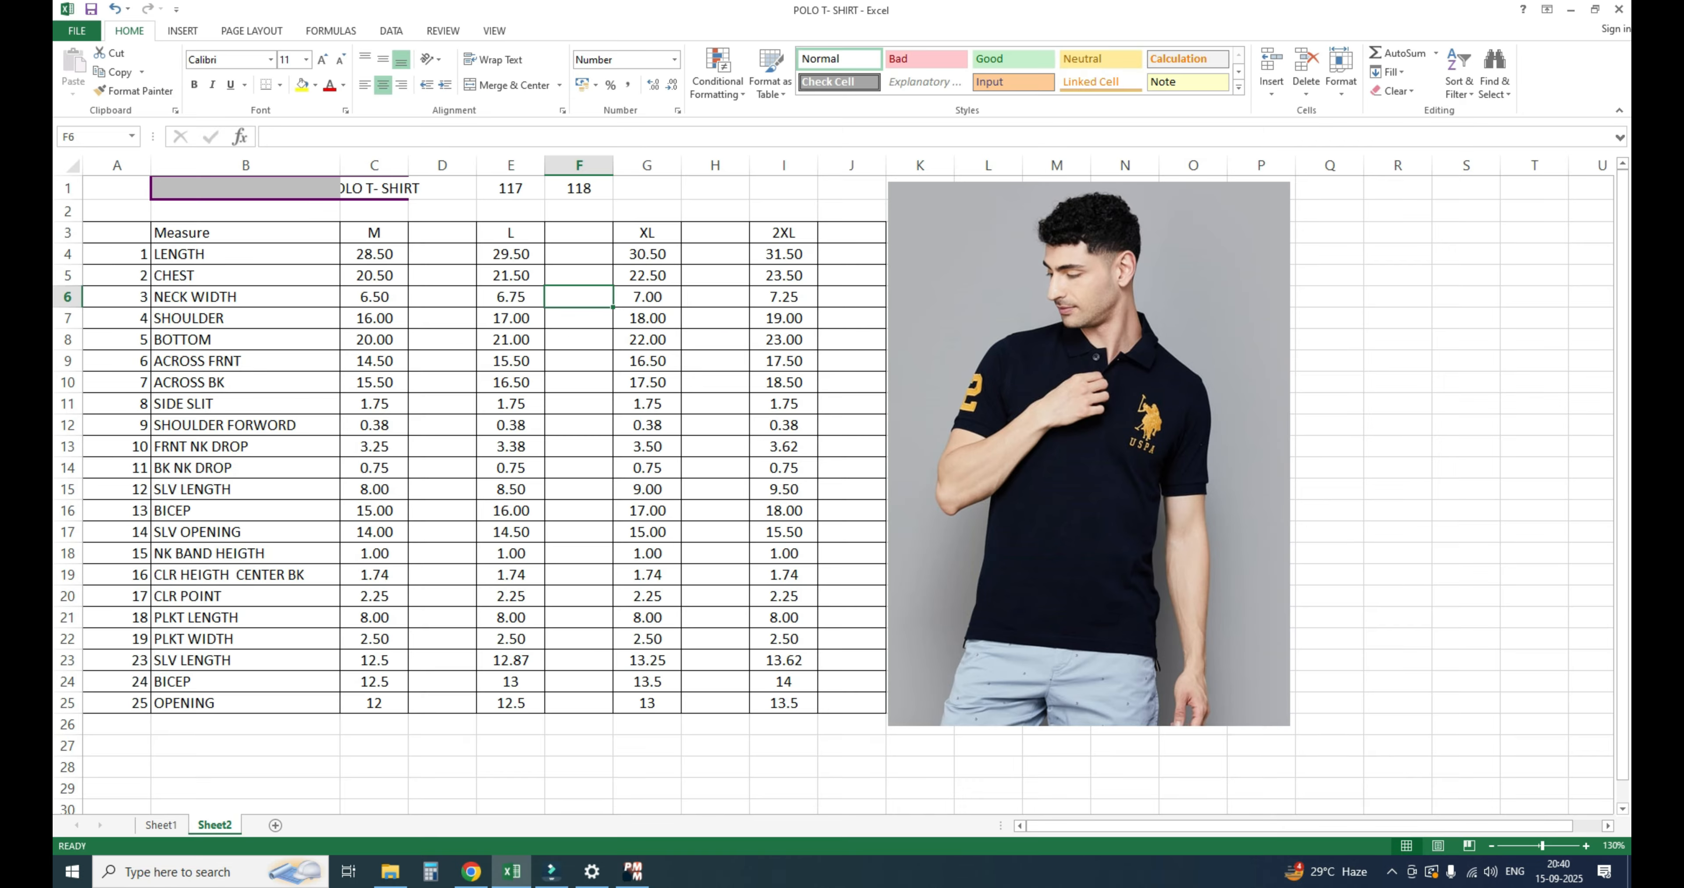
click(374, 360)
click(510, 275)
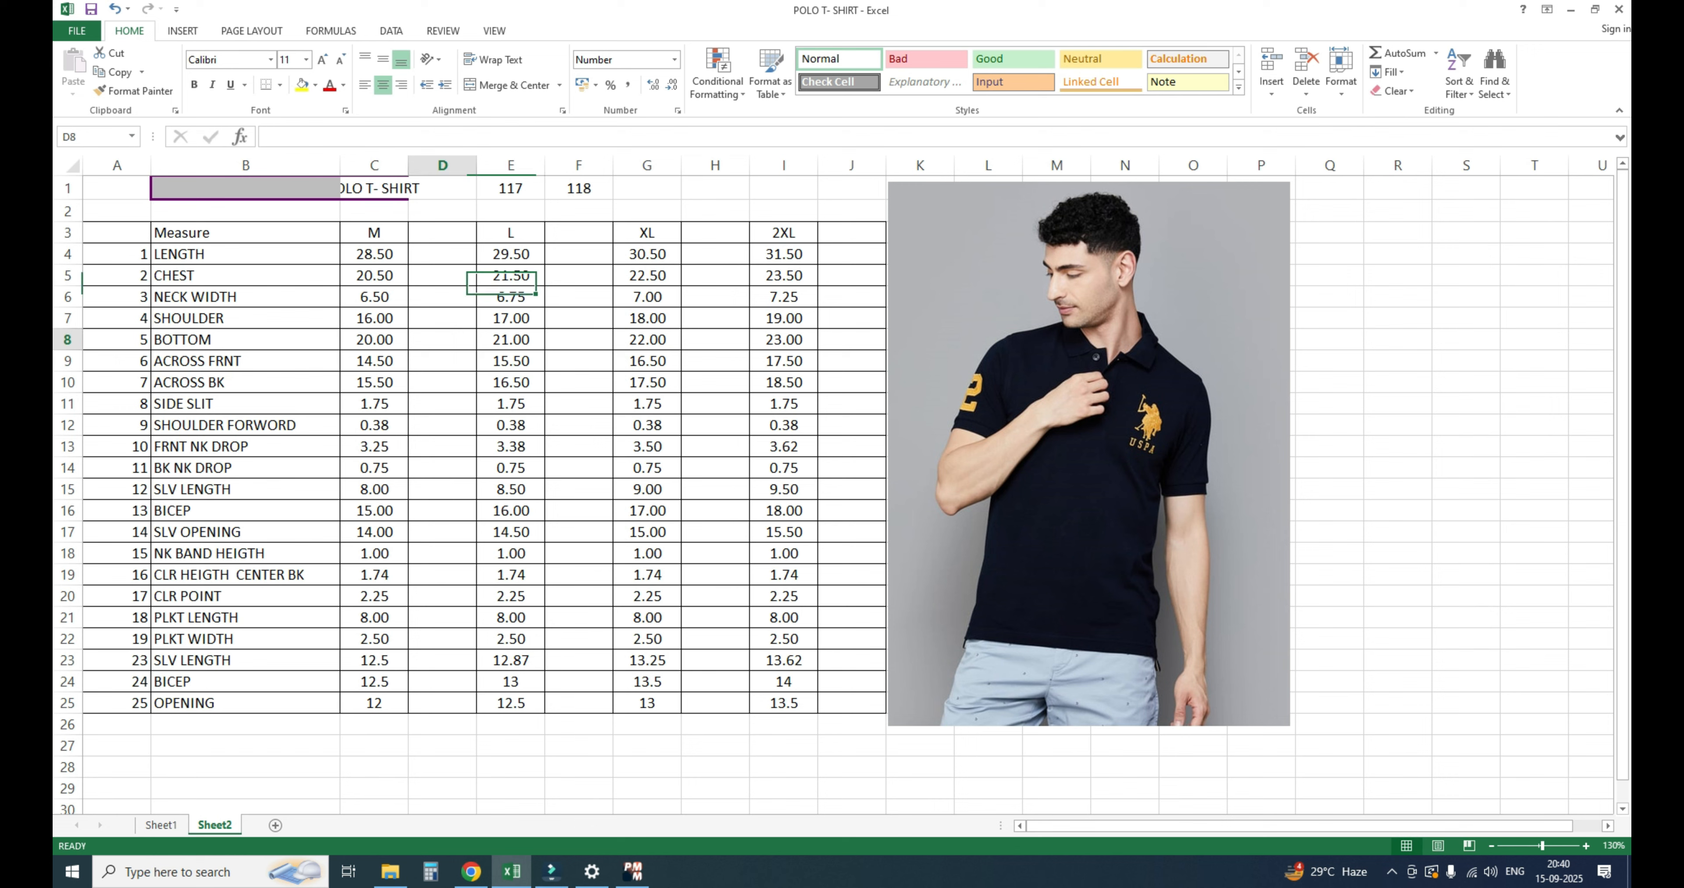
click(510, 166)
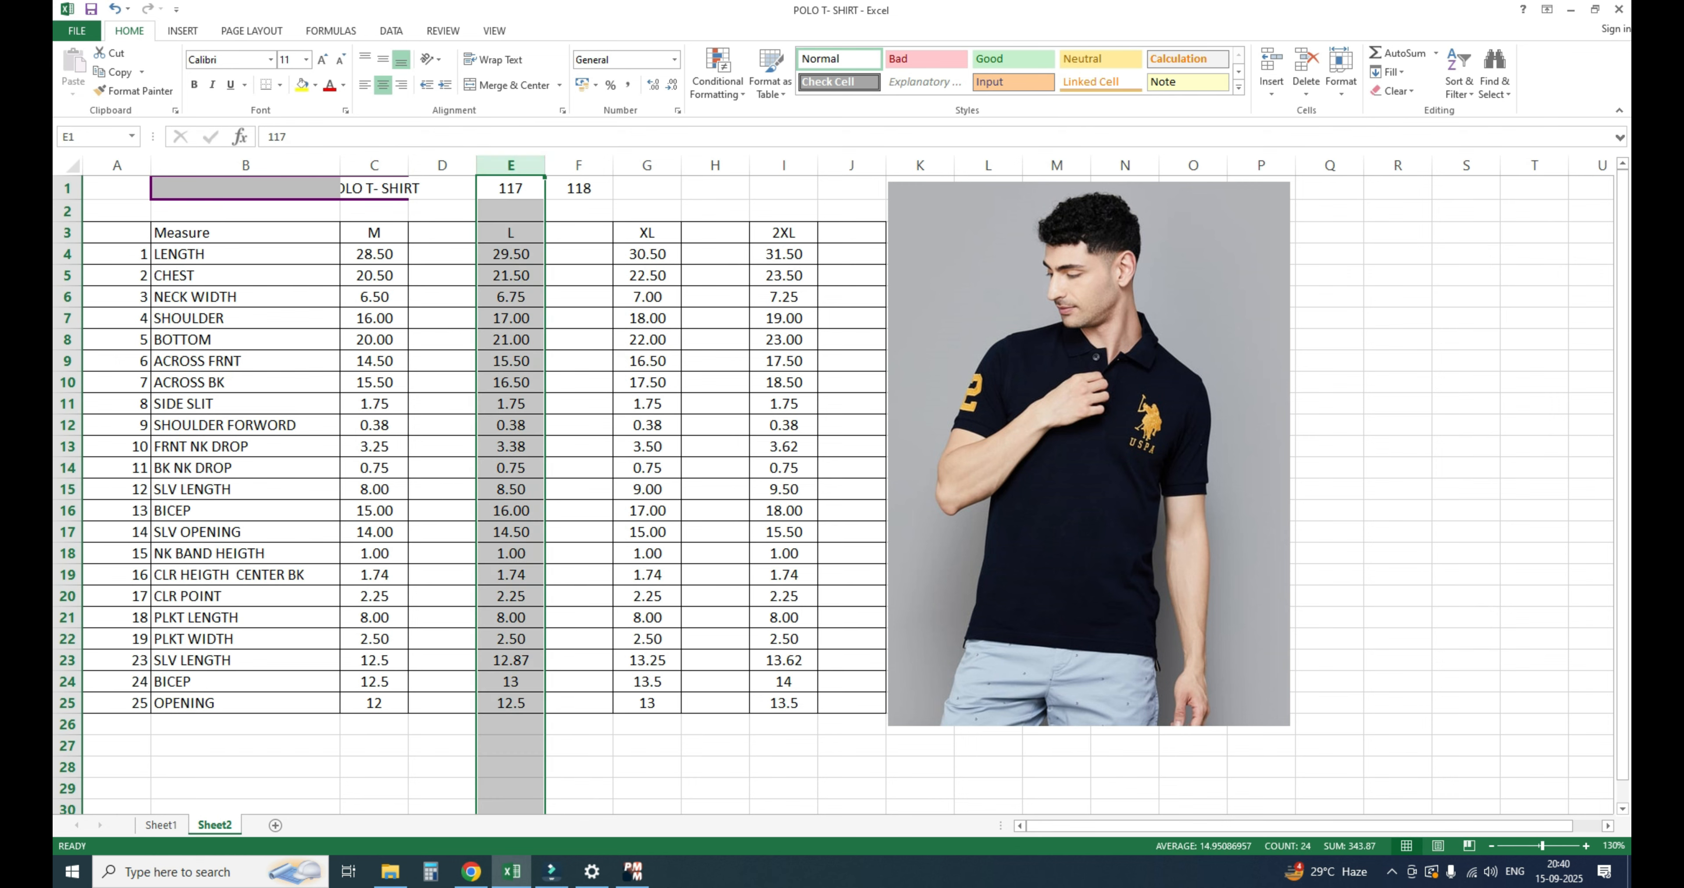
click(442, 318)
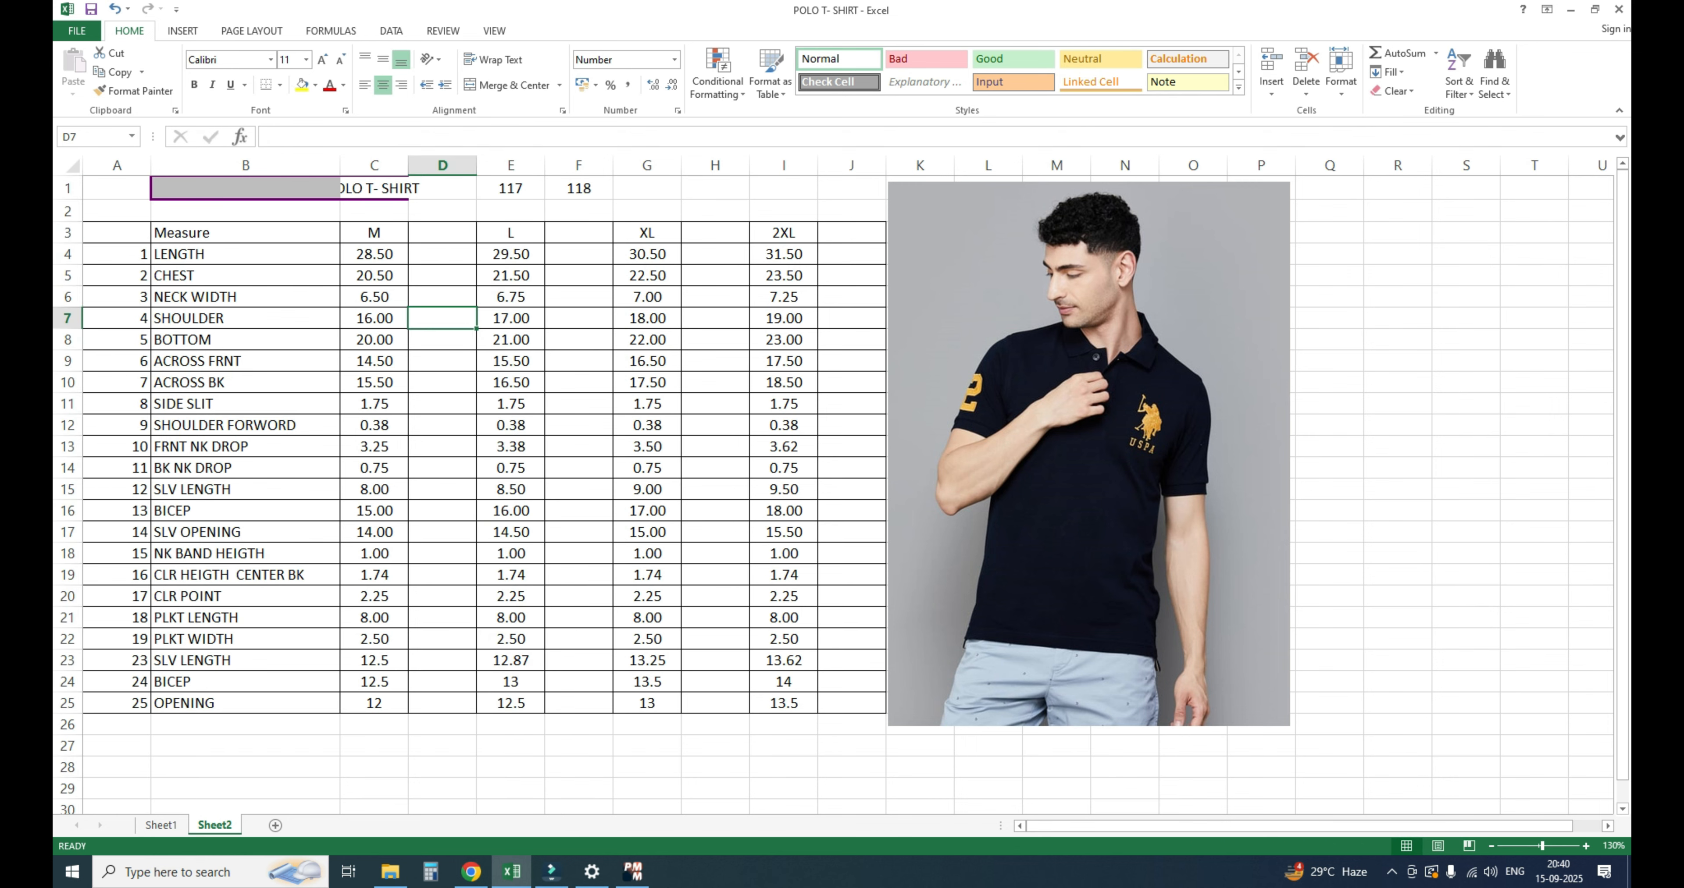
click(68, 254)
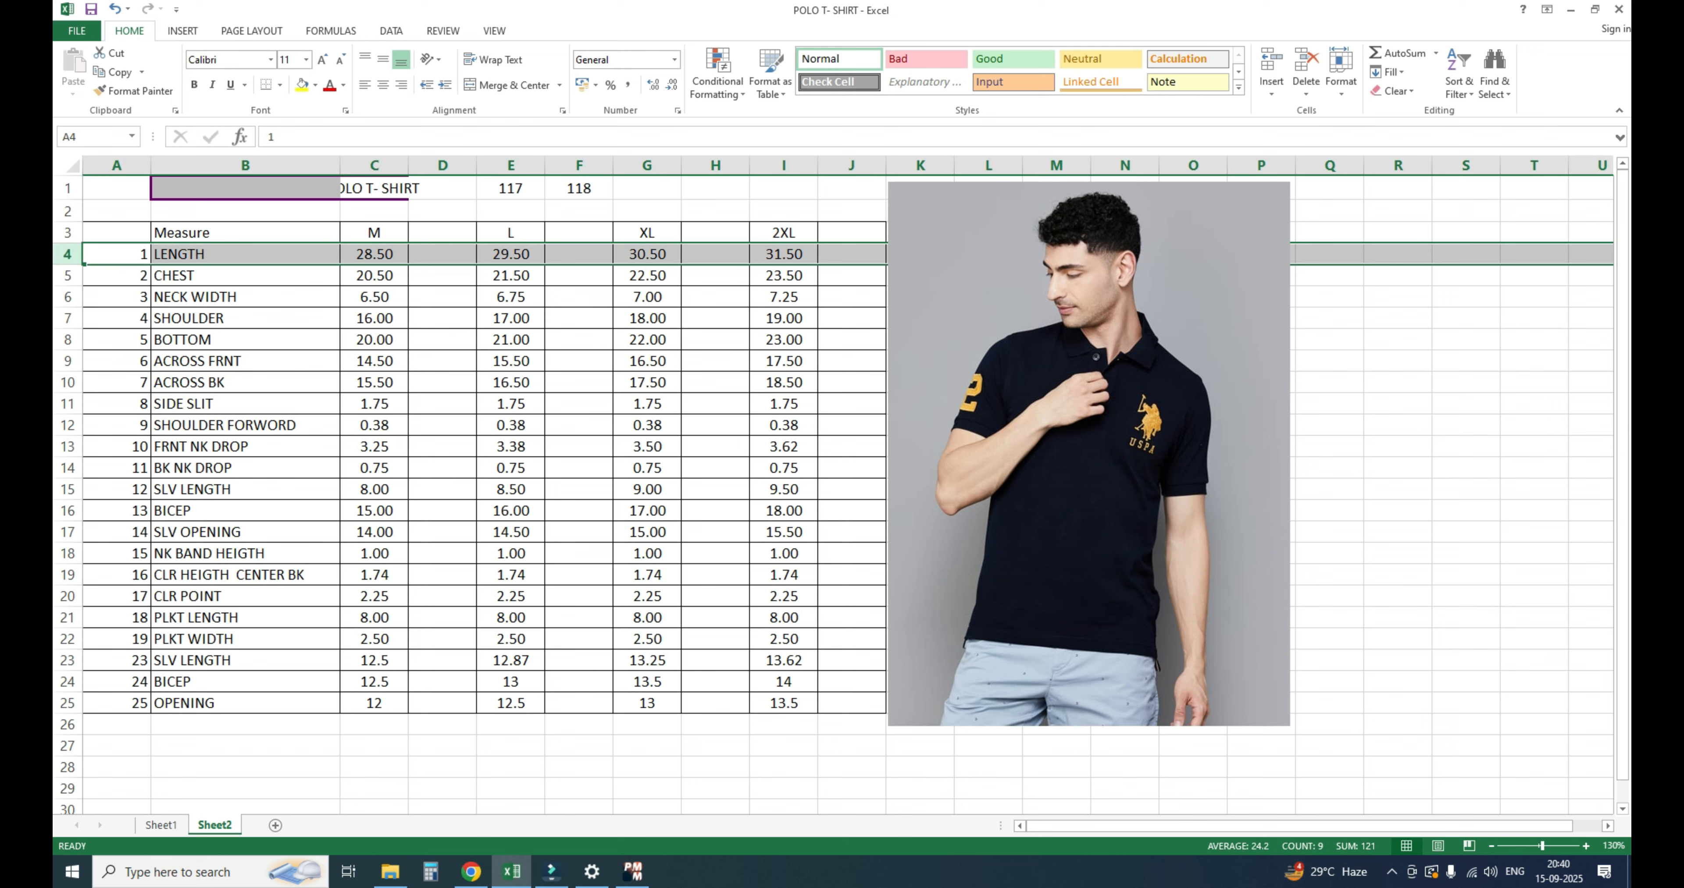
click(302, 85)
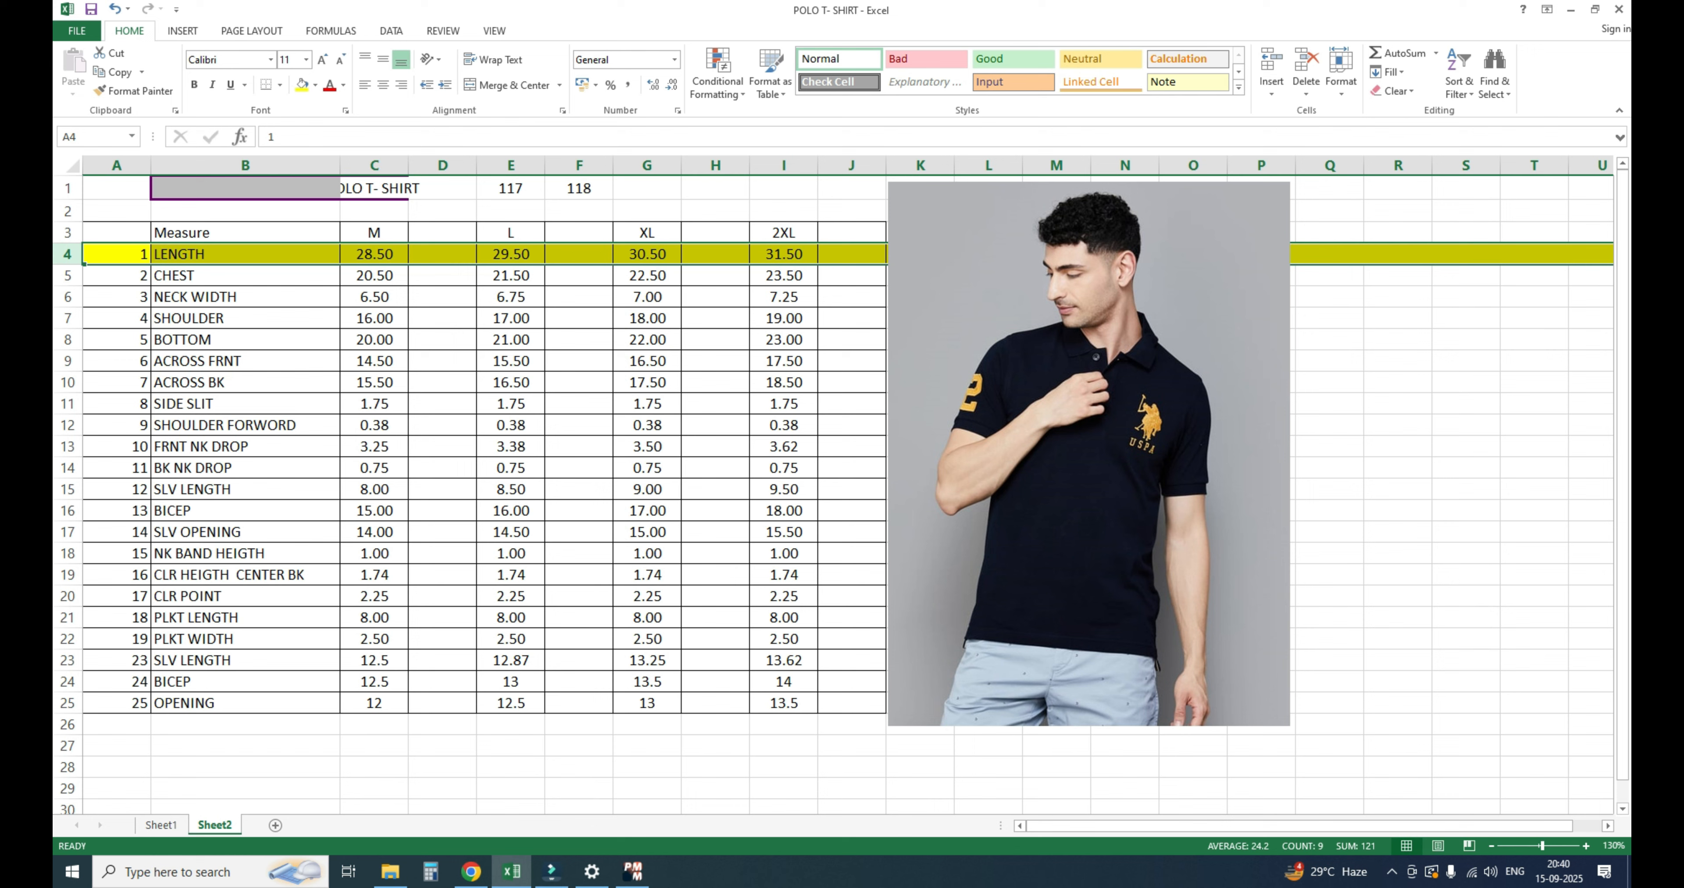
Step: Look up the size L length and enter 29.5 as the rectangular piece's length in MTCAD PMM
click(442, 296)
click(511, 254)
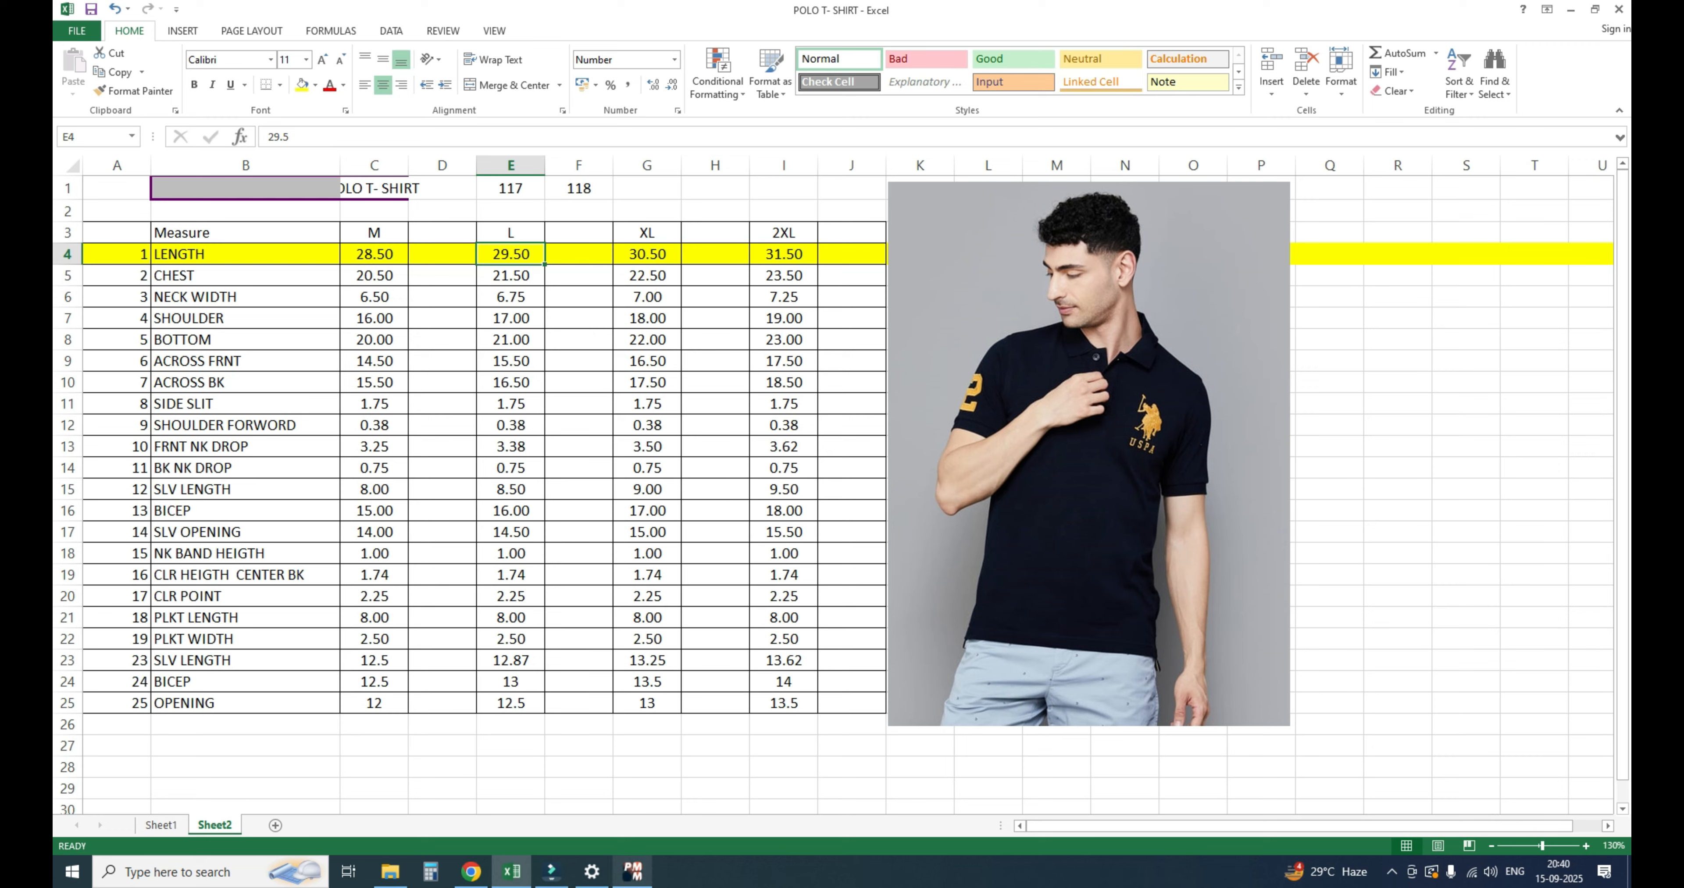
click(633, 871)
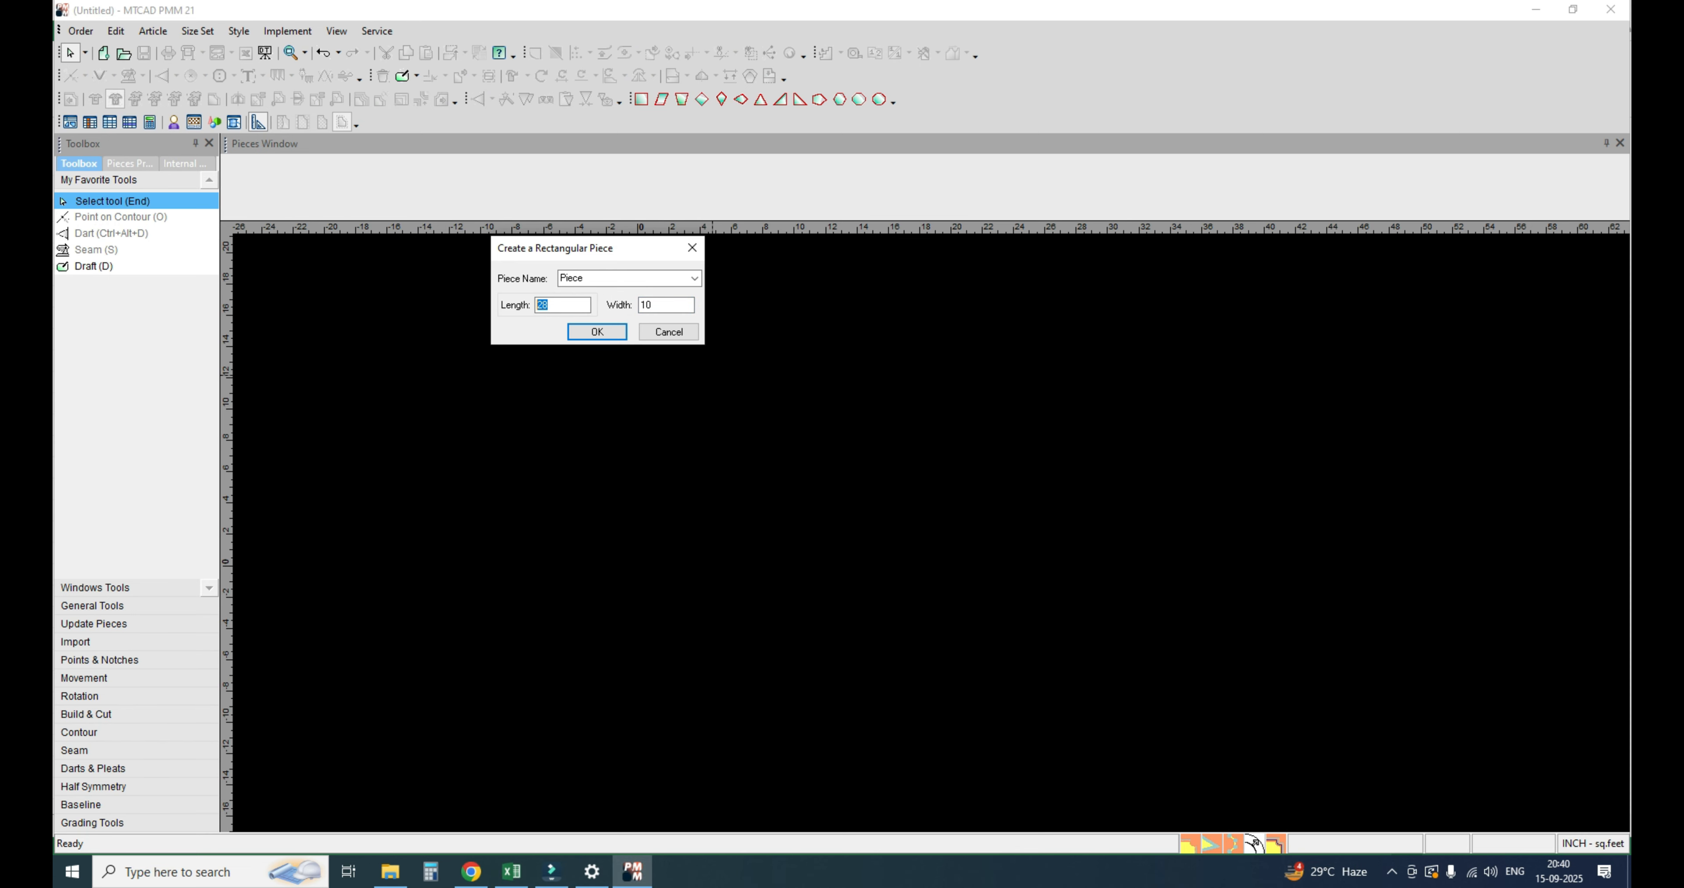
text(29.5)
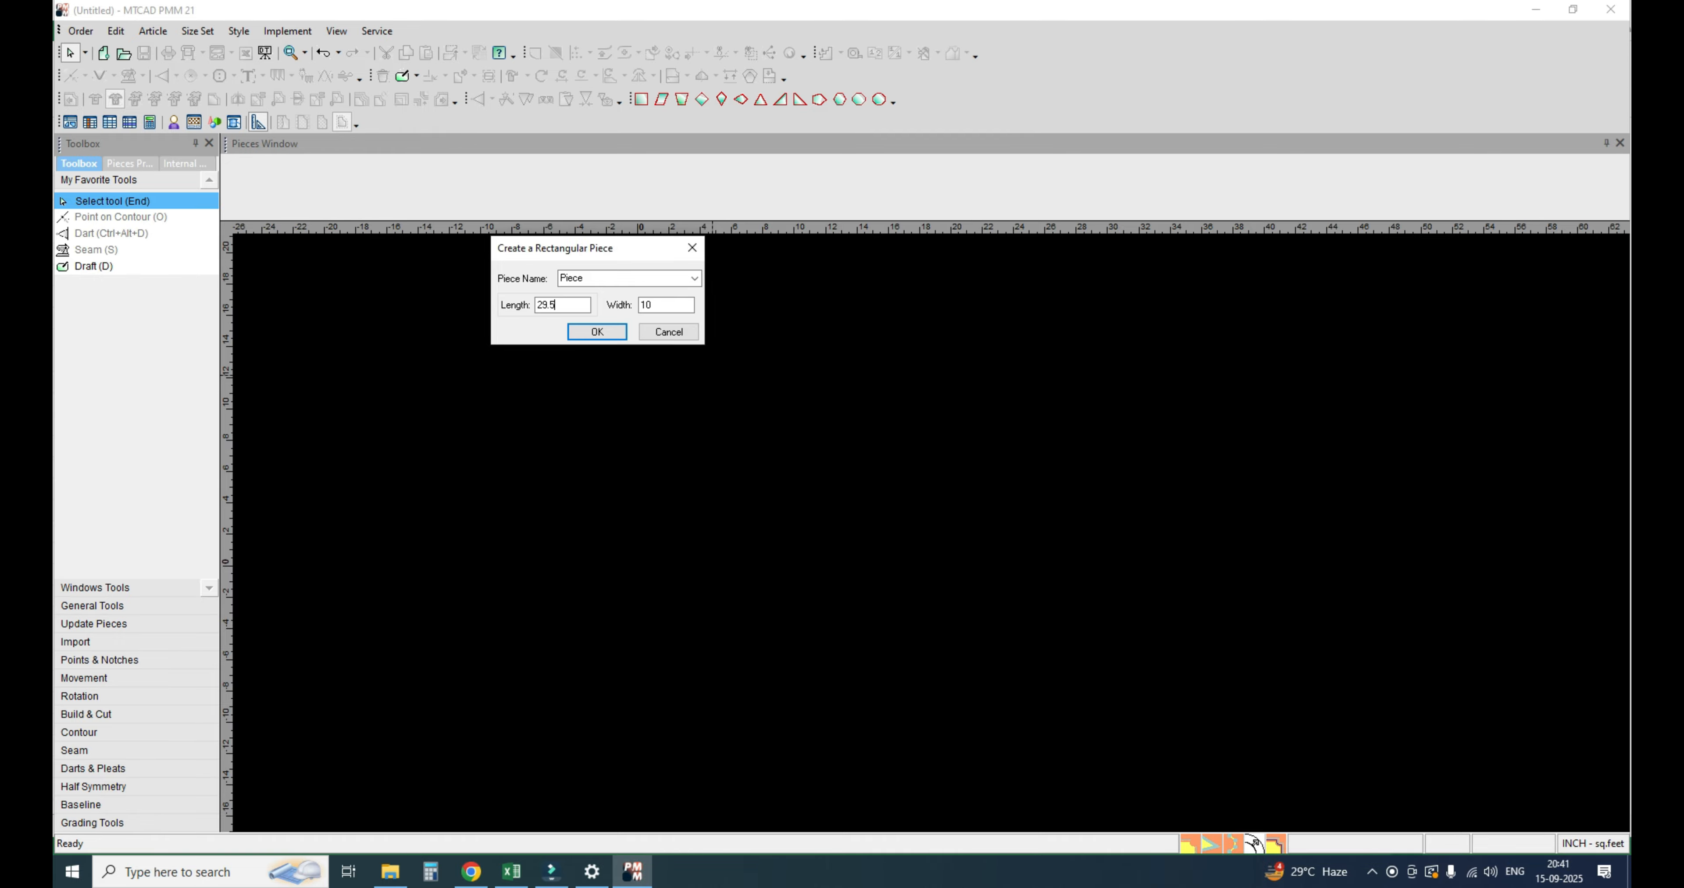
Step: Switch to the Excel size chart and lower the system volume to 0
click(511, 871)
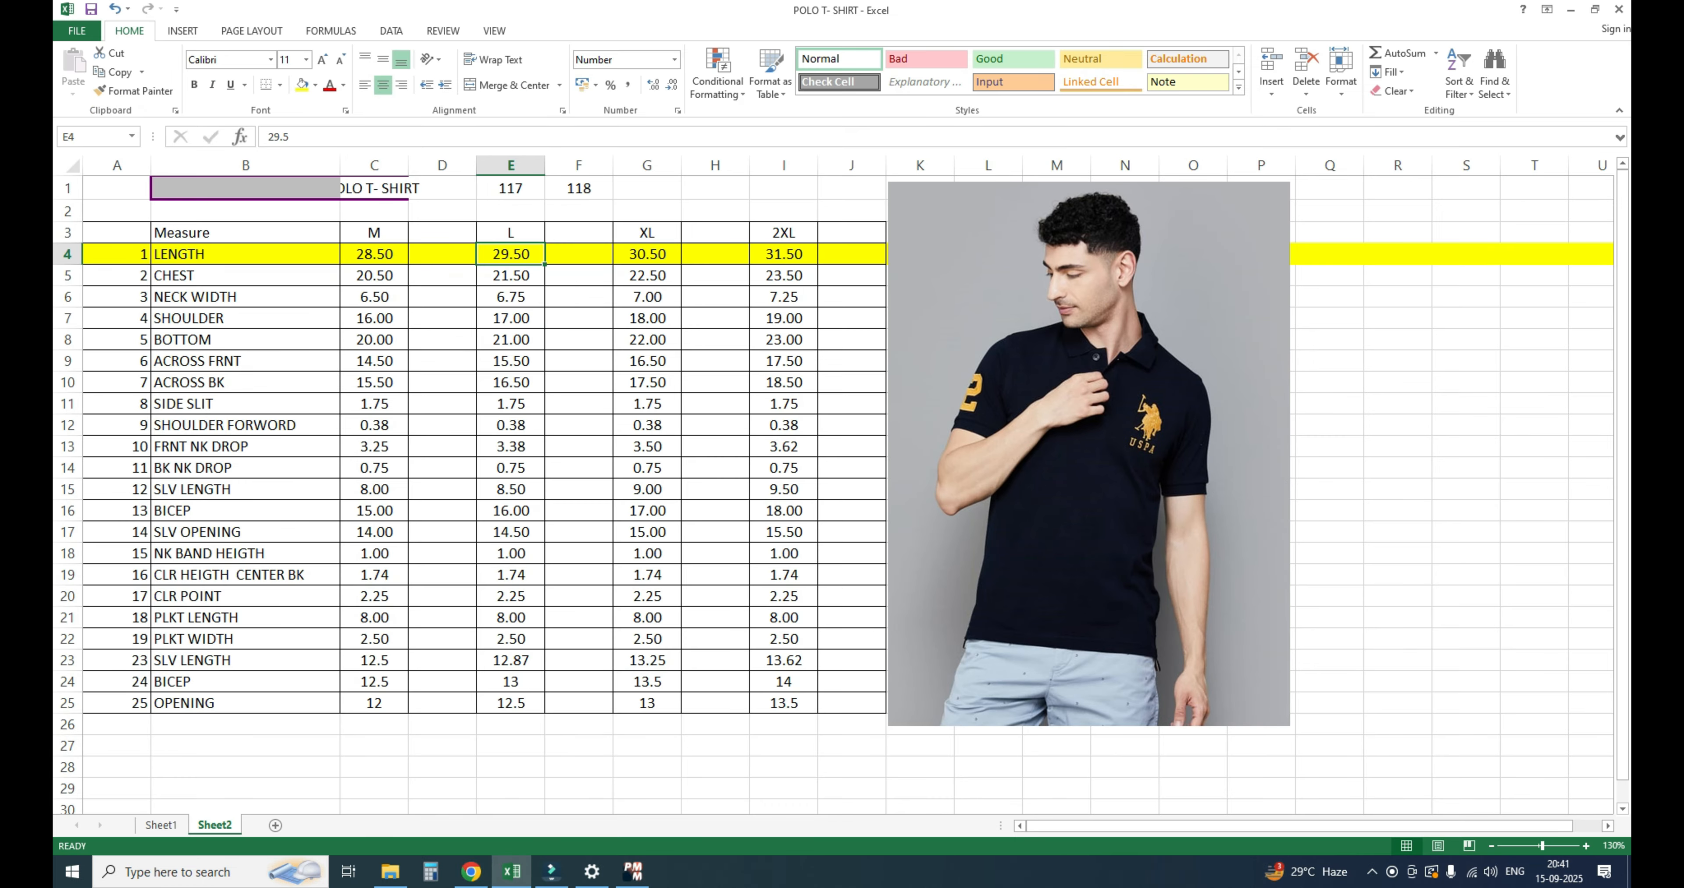
click(1490, 871)
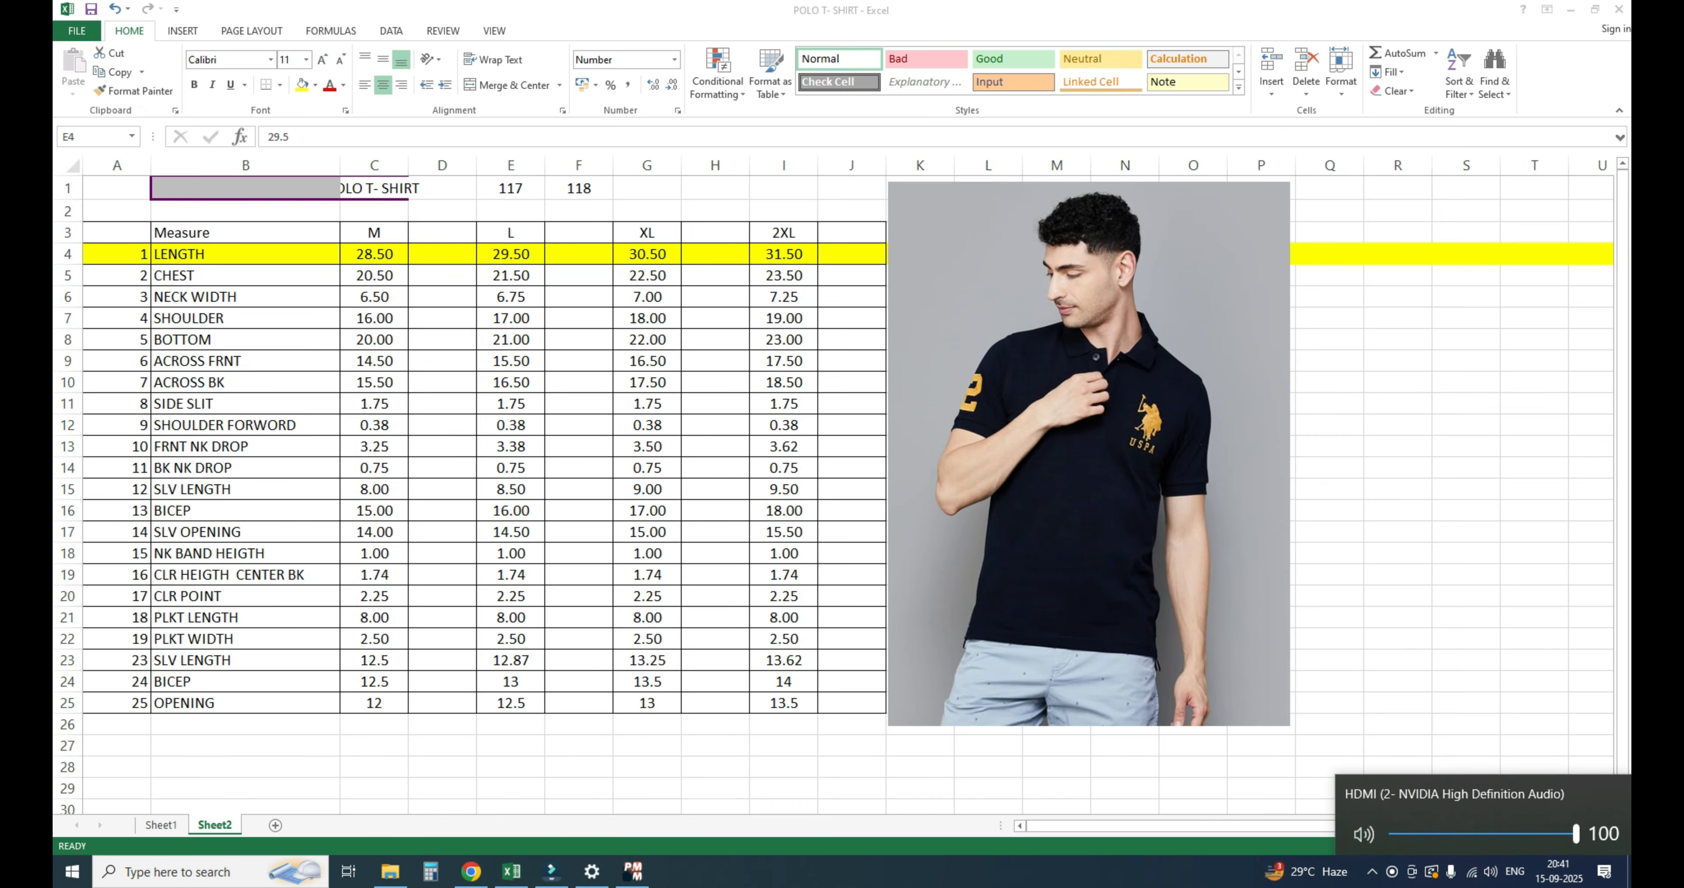
drag(1576, 832, 1391, 833)
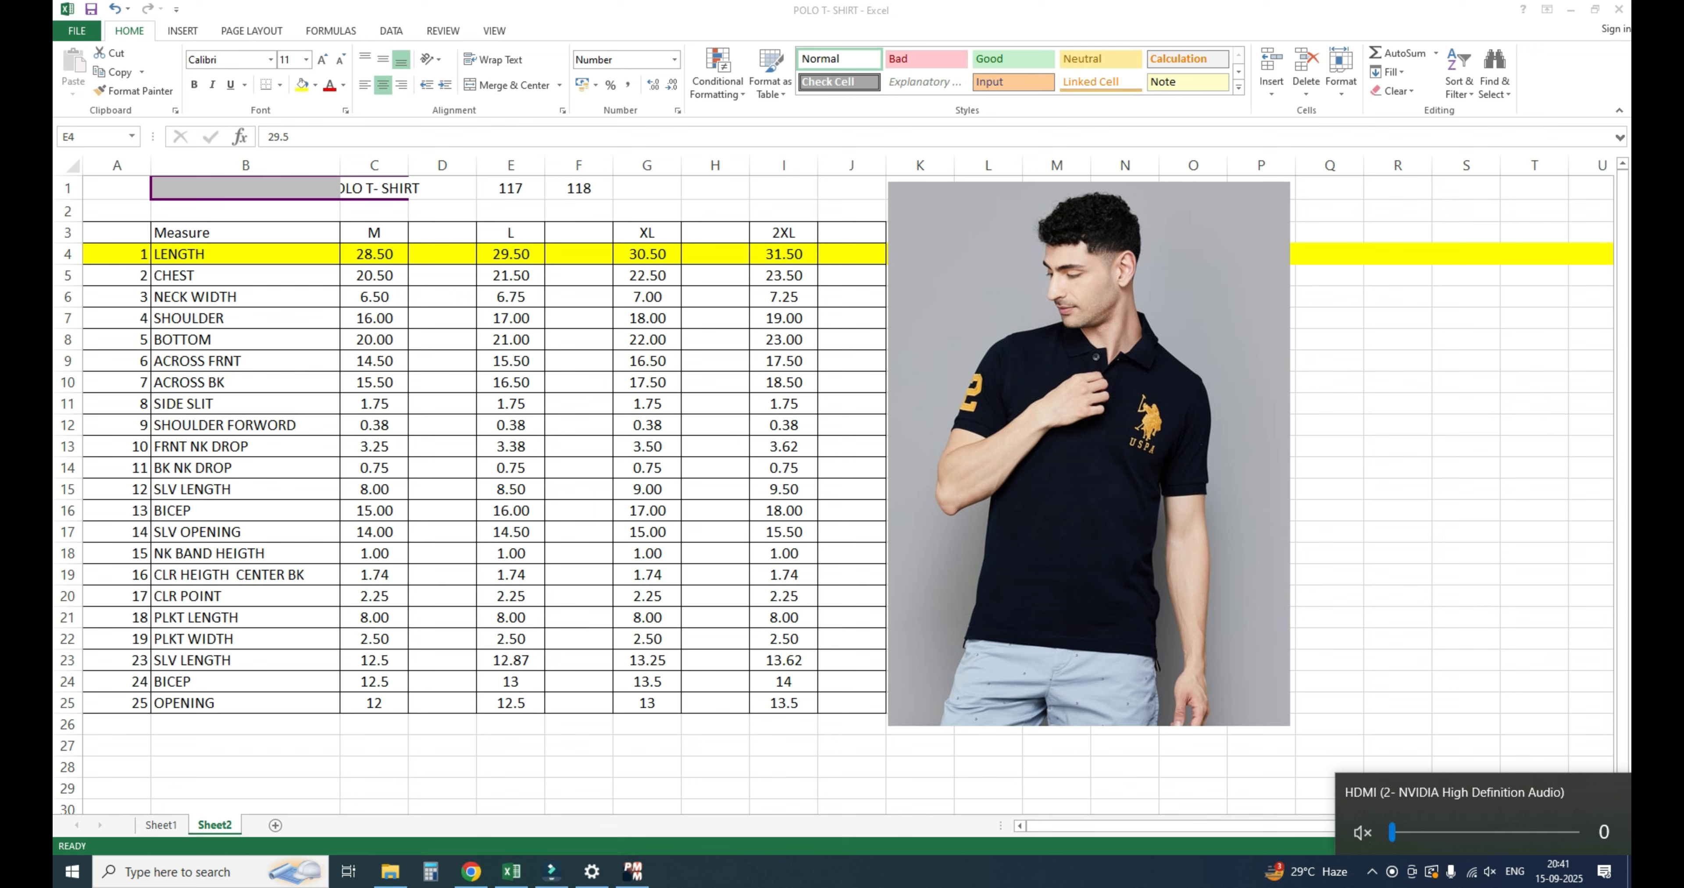
Step: Look up the size L chest measurement and divide 21.5 by 2 in Calculator
click(510, 318)
click(374, 254)
click(510, 275)
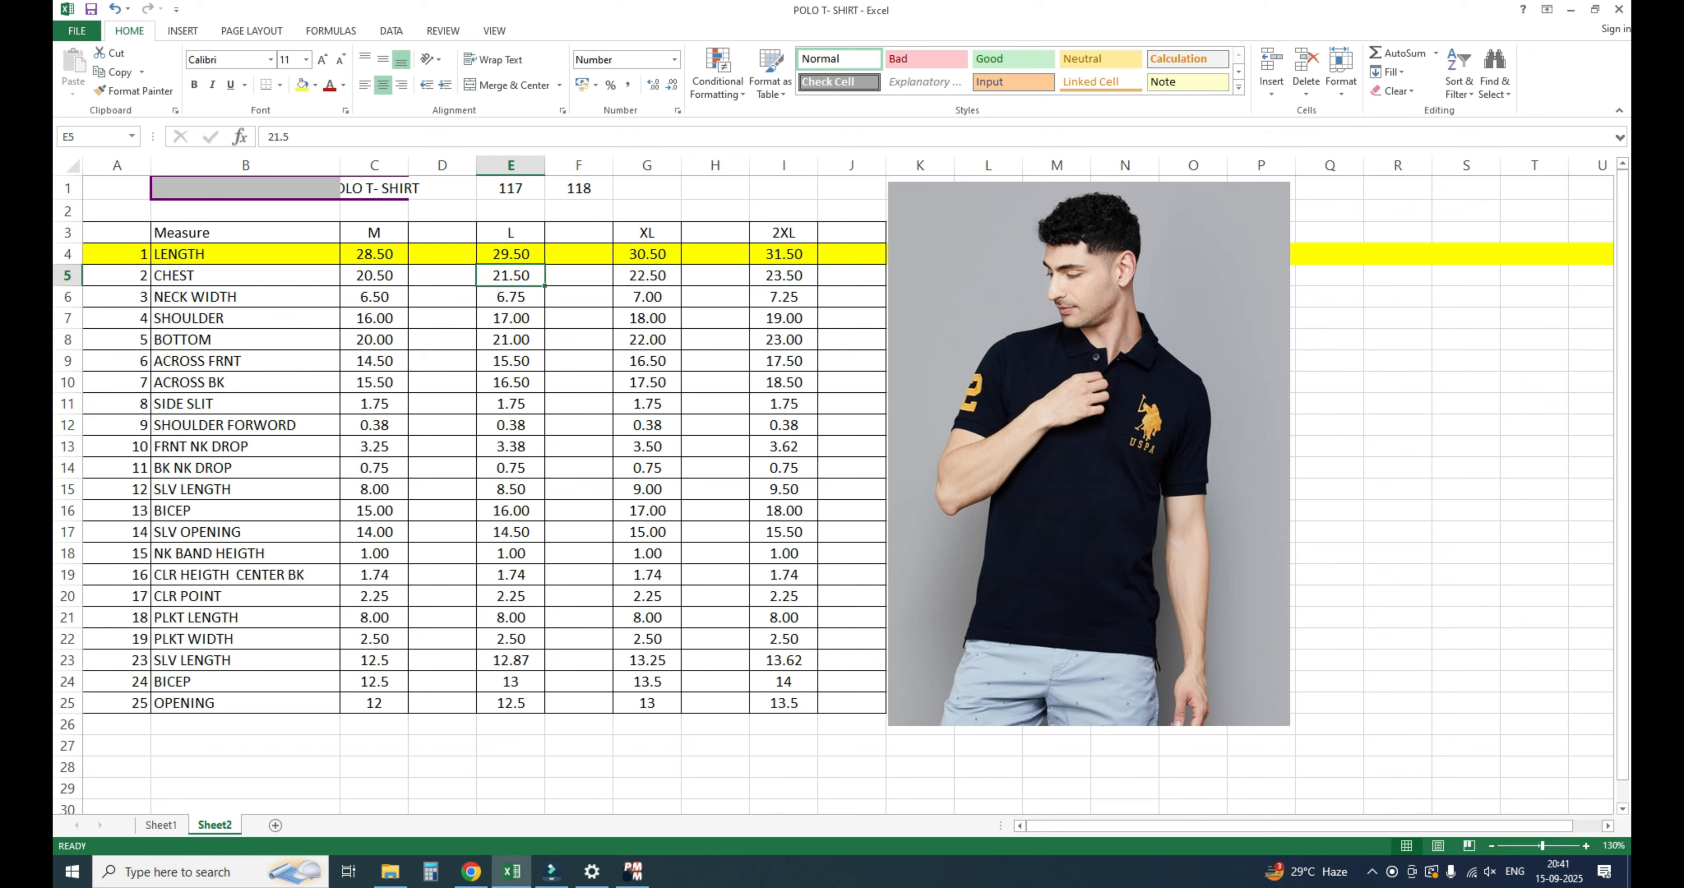
click(510, 318)
click(510, 274)
click(511, 318)
click(511, 275)
click(430, 871)
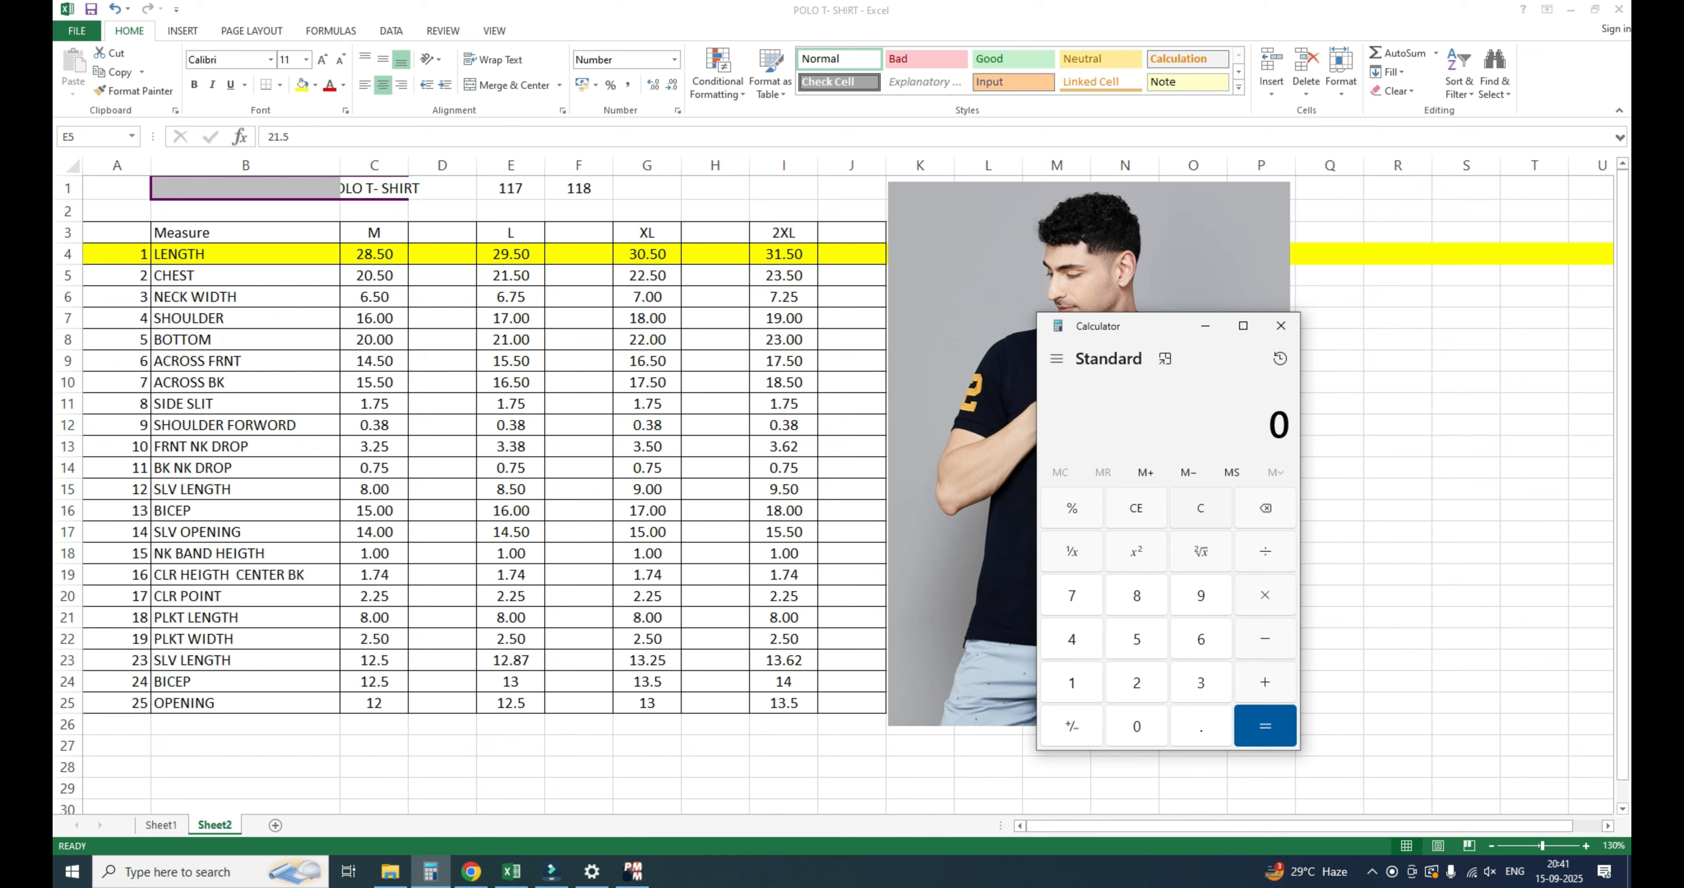
text(21.5/2)
key(Return)
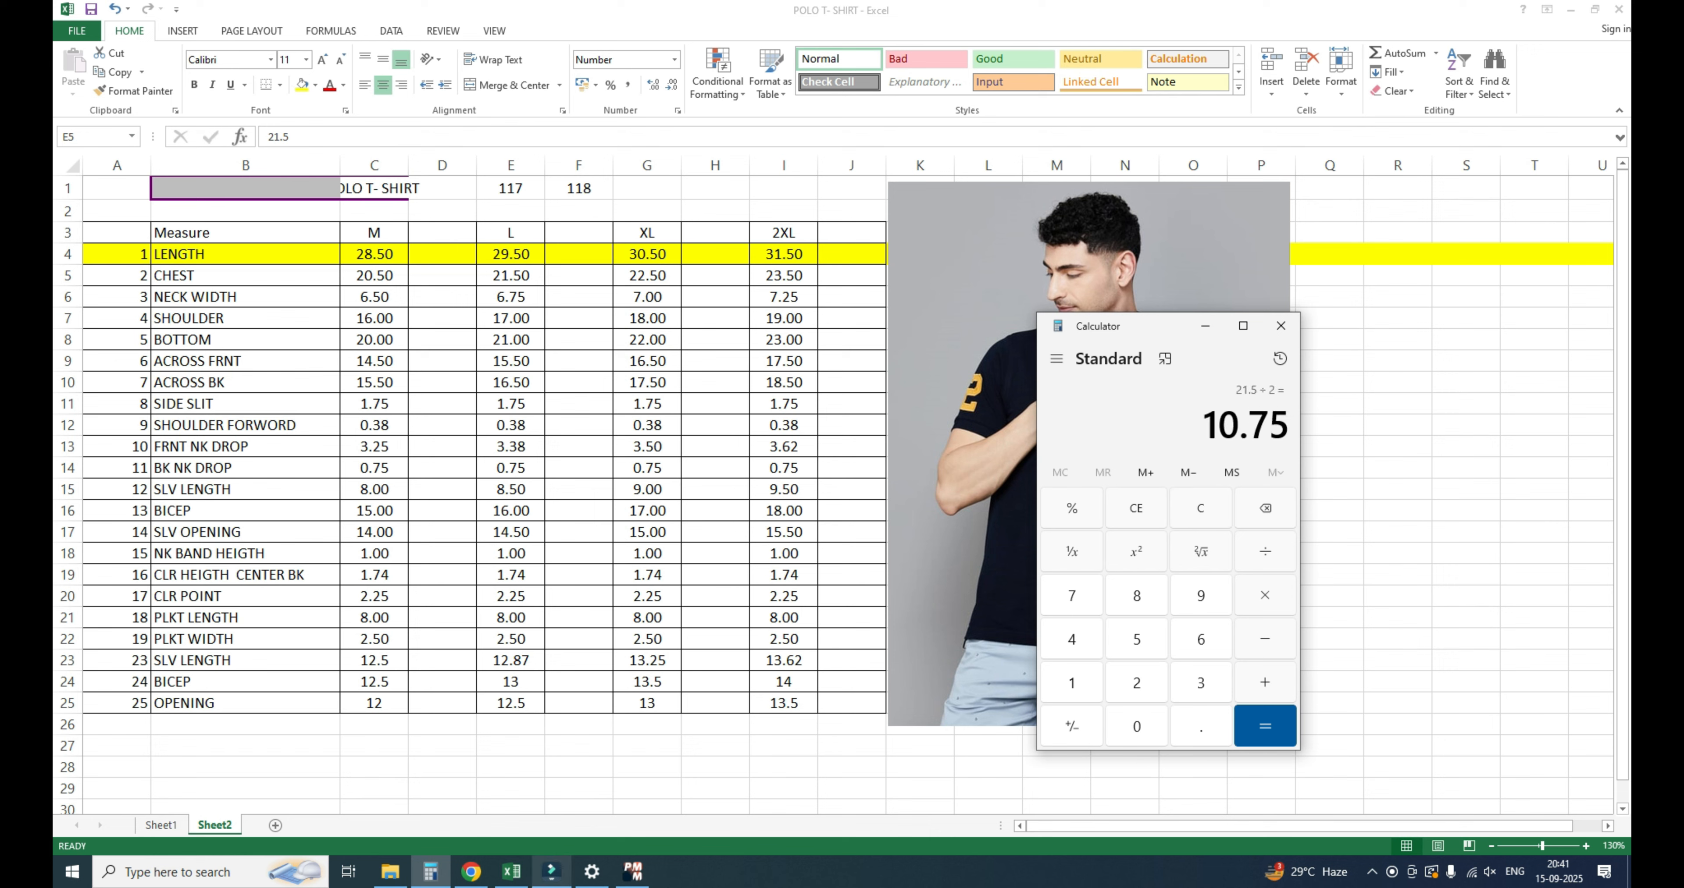
Step: Return to MTCAD PMM, set the rectangular piece's width to 10.75, create it and place it in the work area
click(510, 871)
click(631, 872)
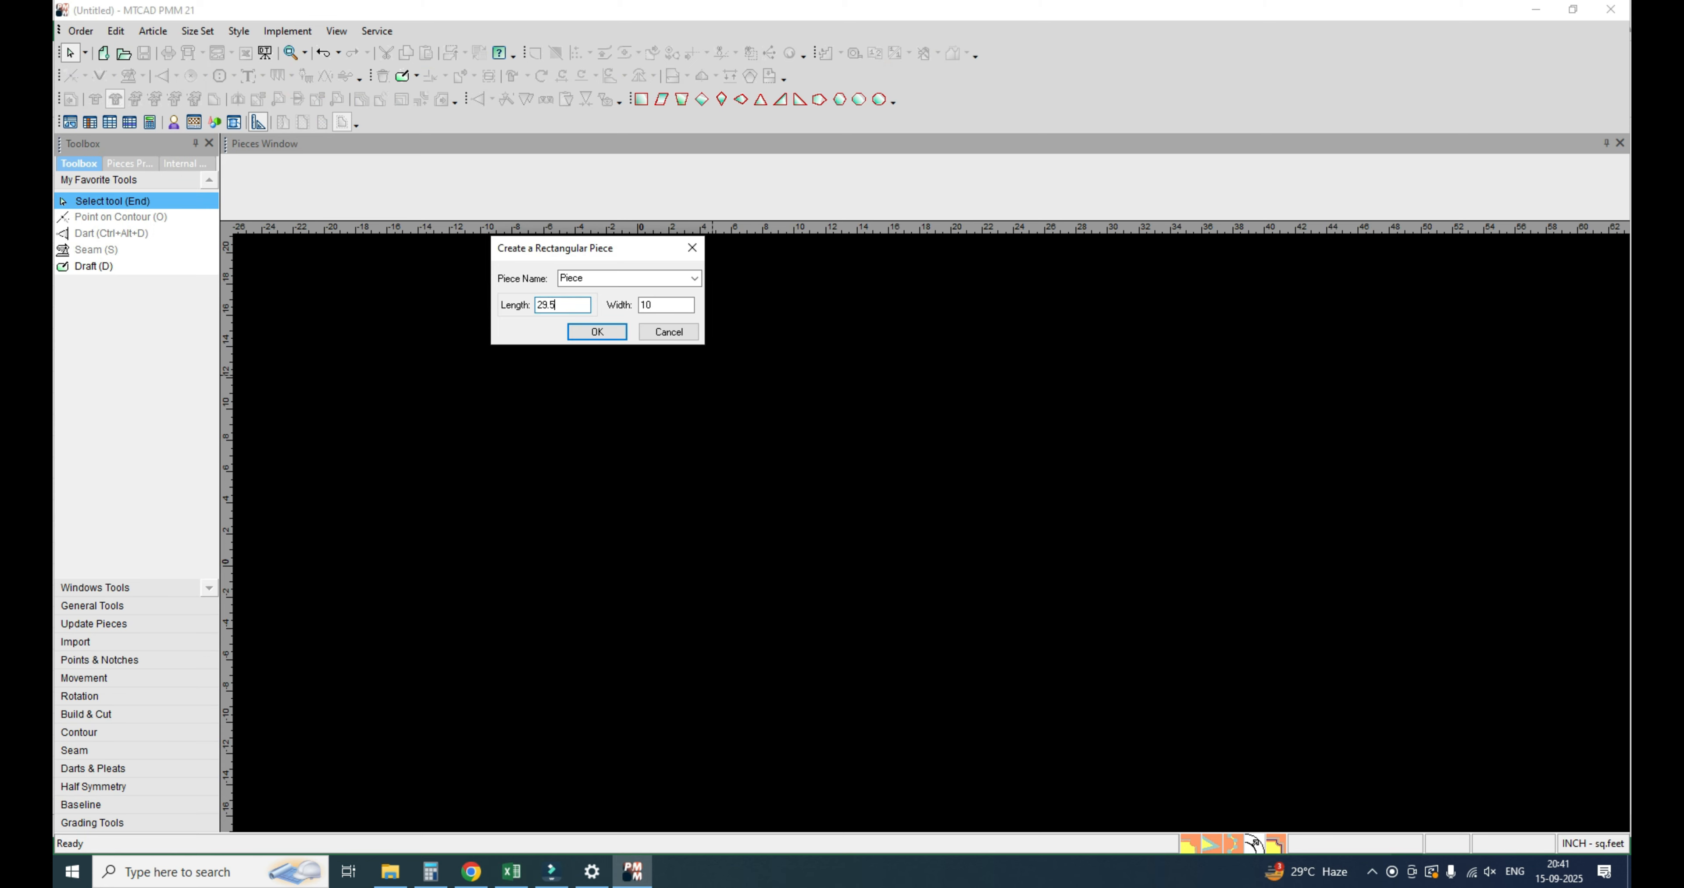
drag(655, 305, 576, 305)
text(10.75)
key(Return)
scroll(898, 514, up, 1)
click(898, 514)
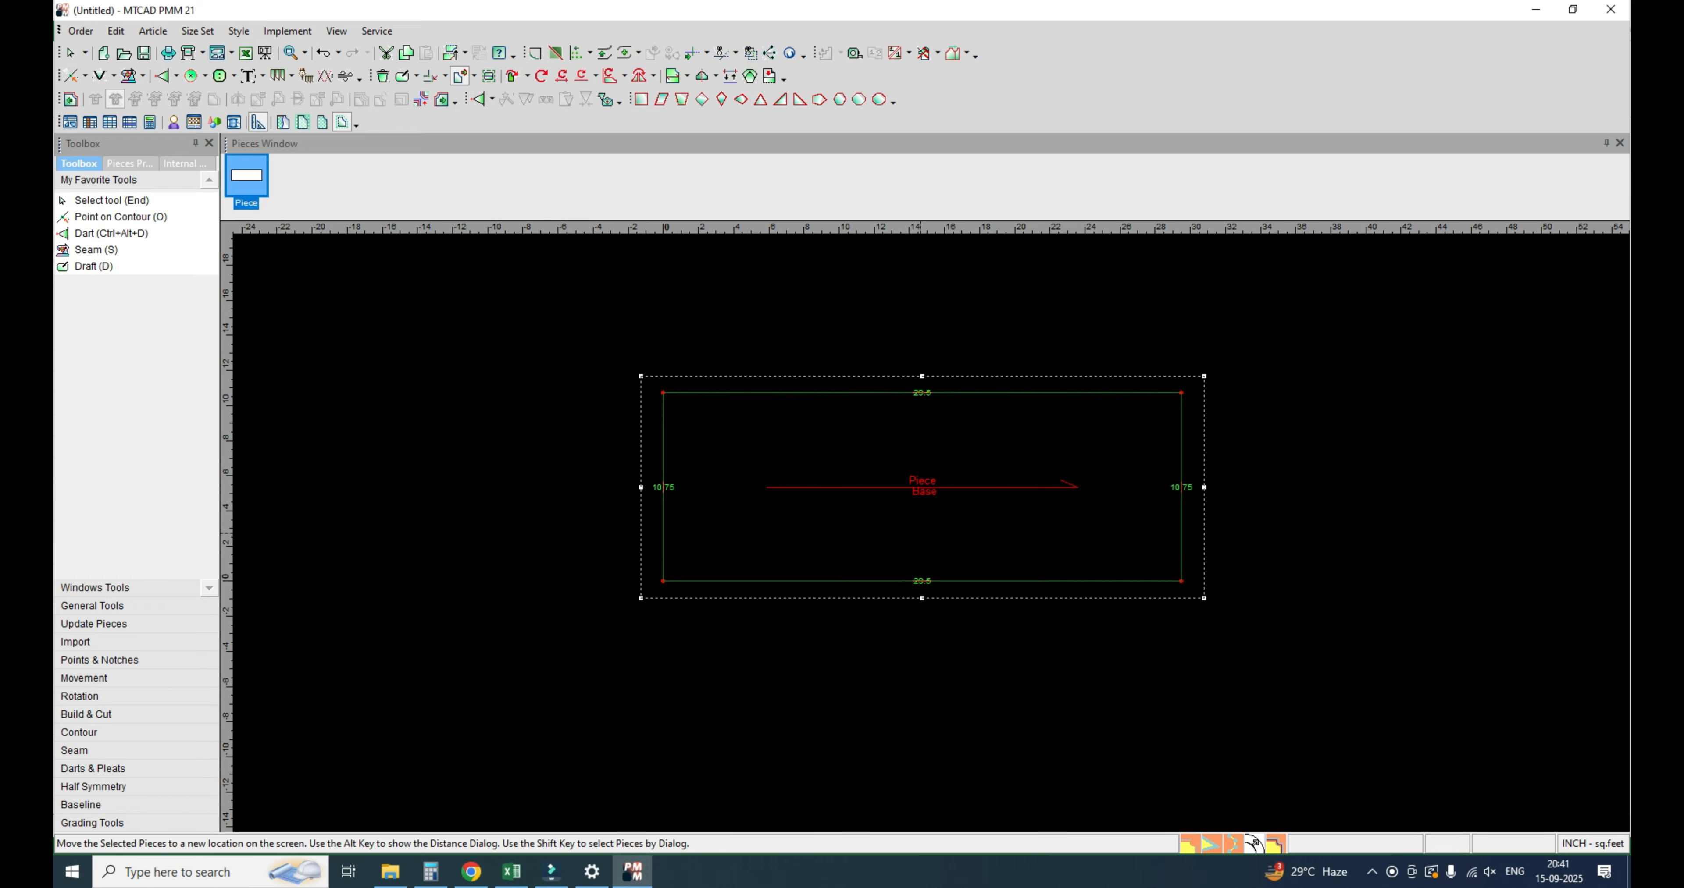
Step: Highlight the size L chest value in yellow in the Excel chart and select the size L neck width
key(alt+Tab)
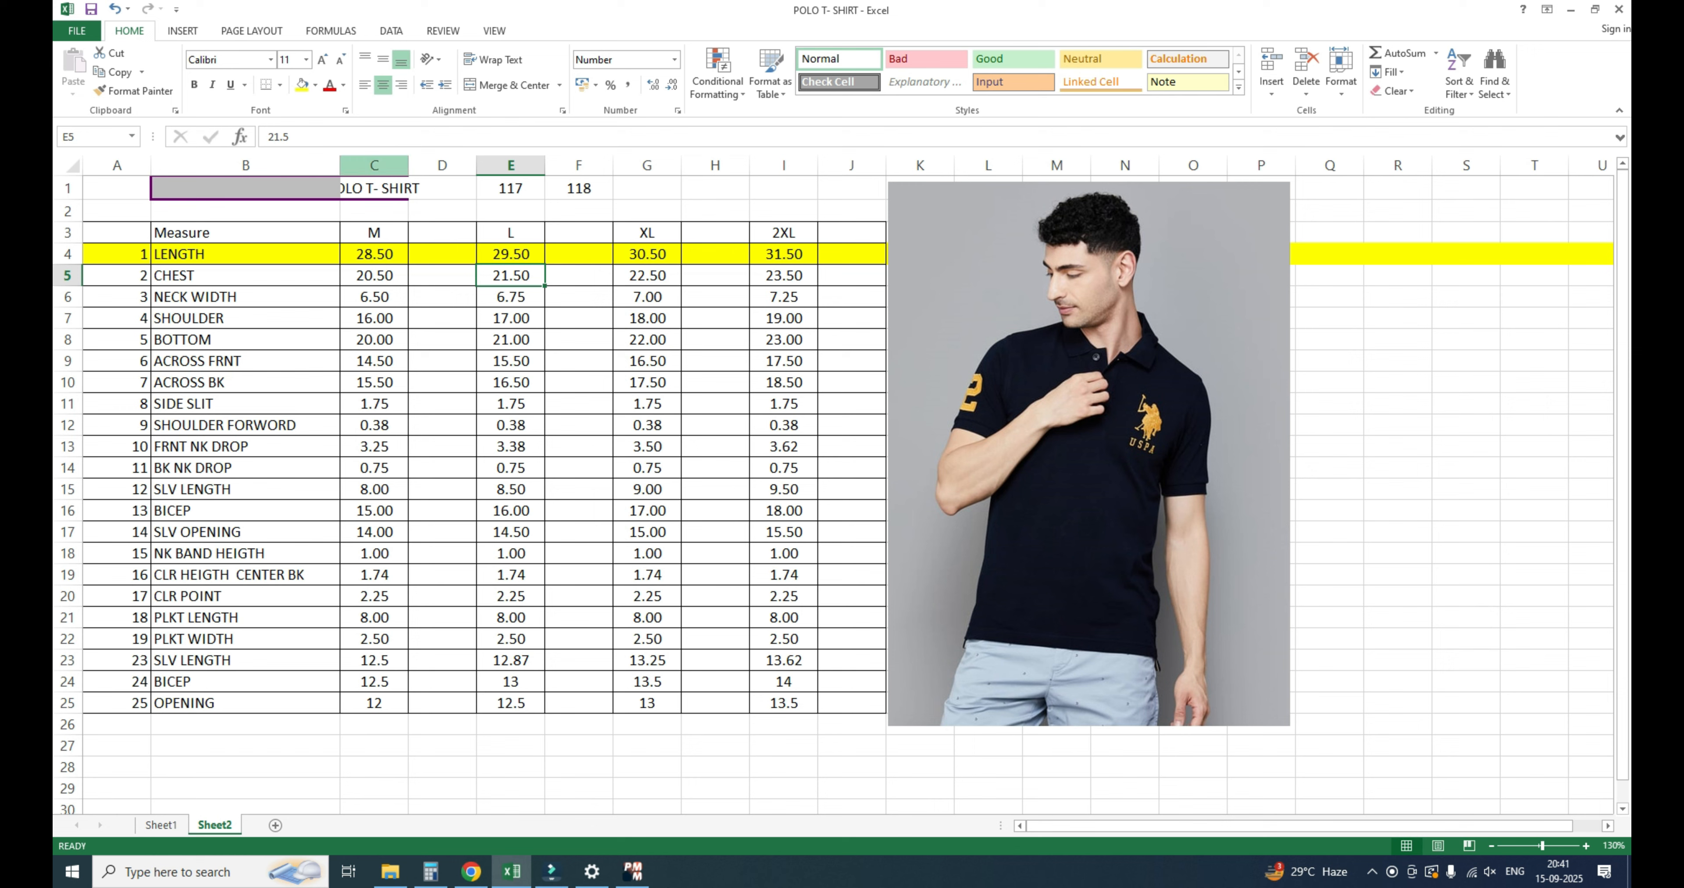
click(302, 85)
click(511, 296)
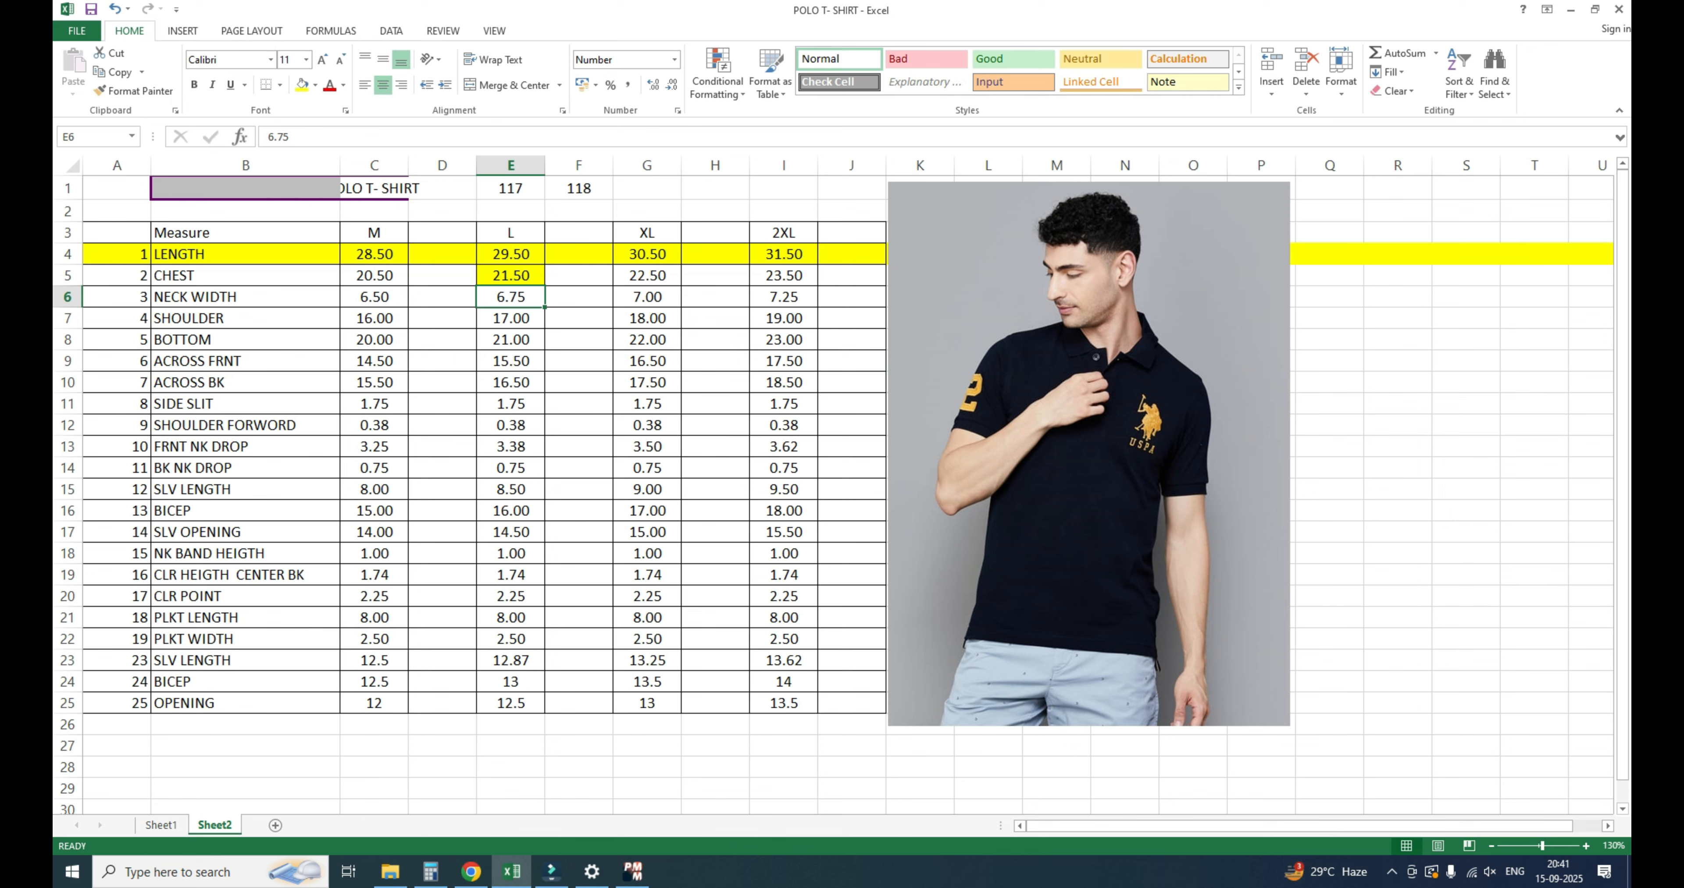
Step: In MTCAD PMM, add a grade point on the rectangle's left edge, 3.375 from the previous point
key(alt+Tab)
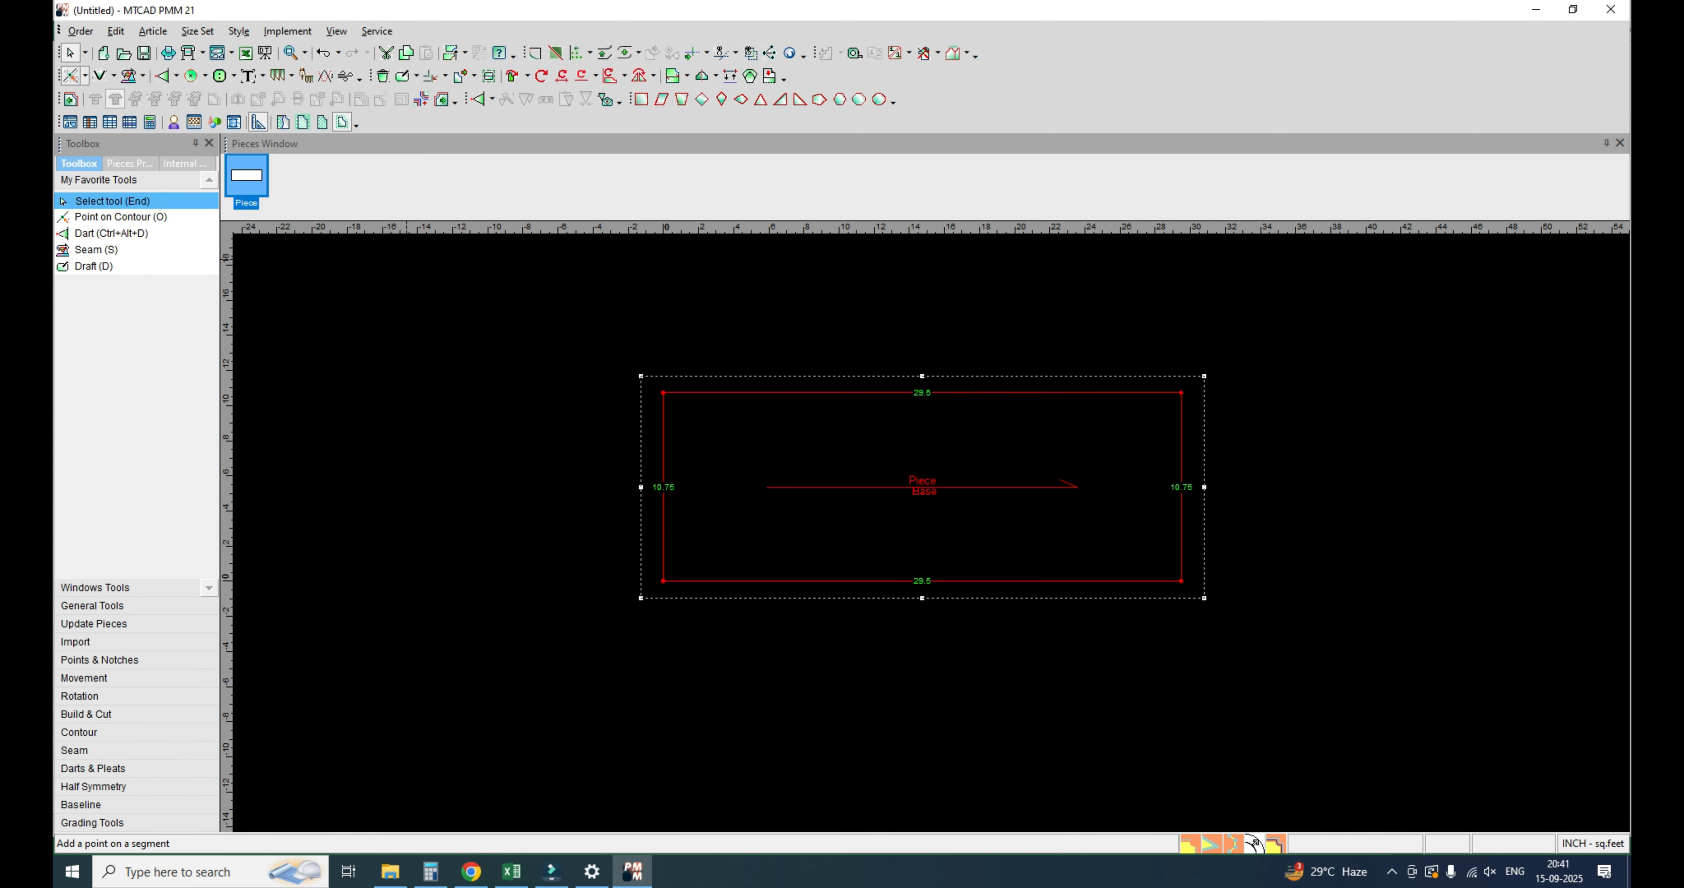
key(o)
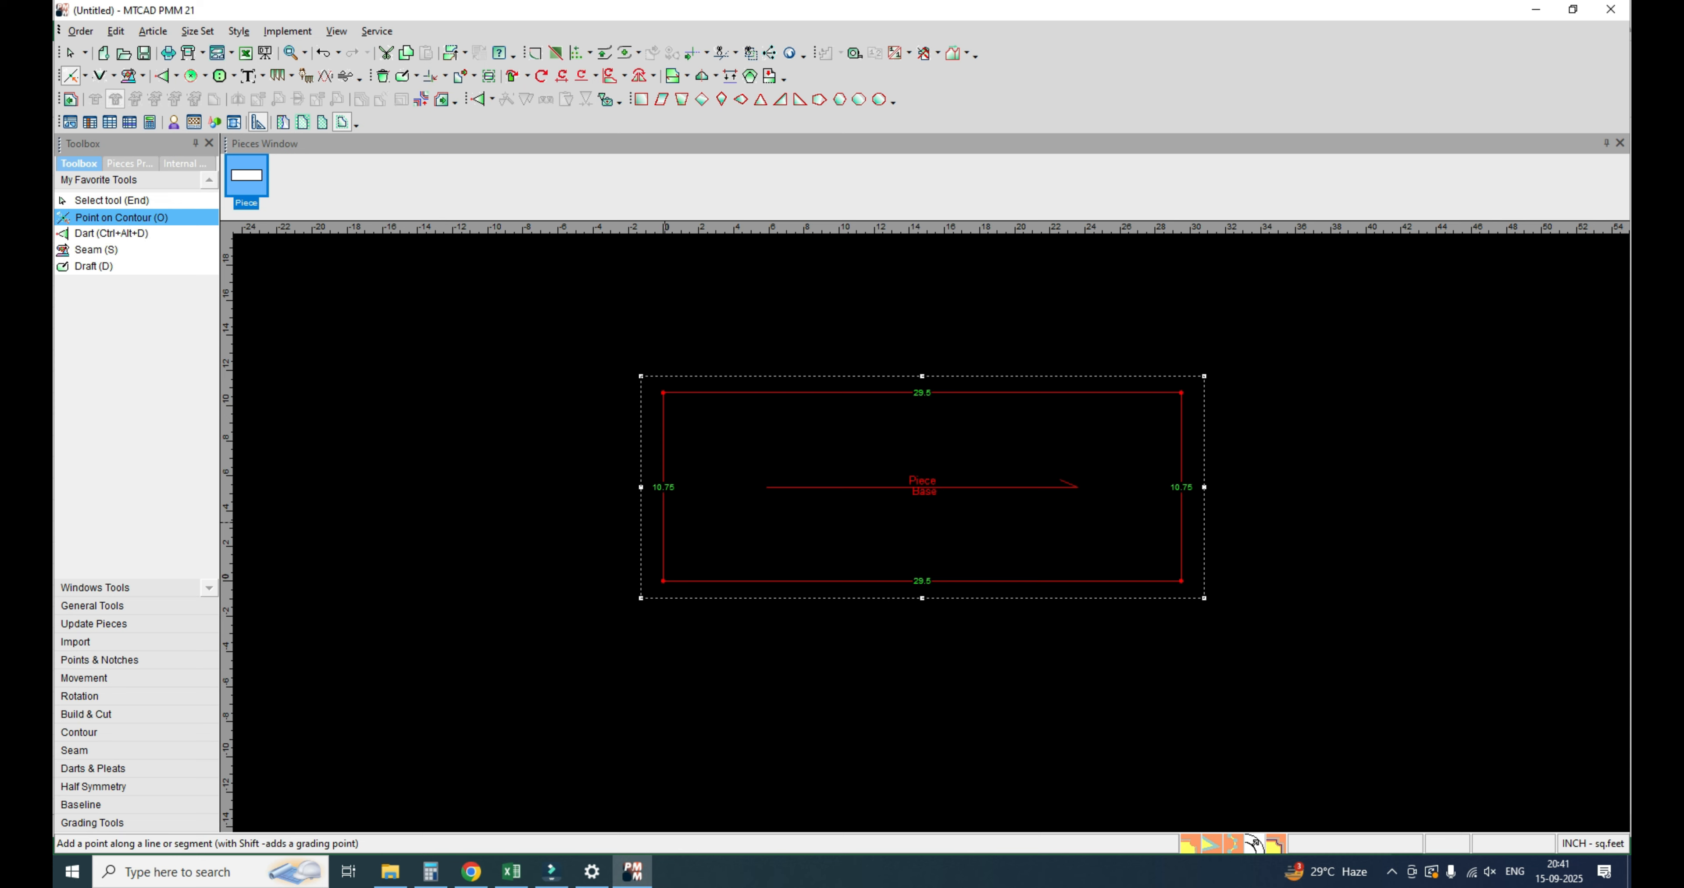
click(663, 523)
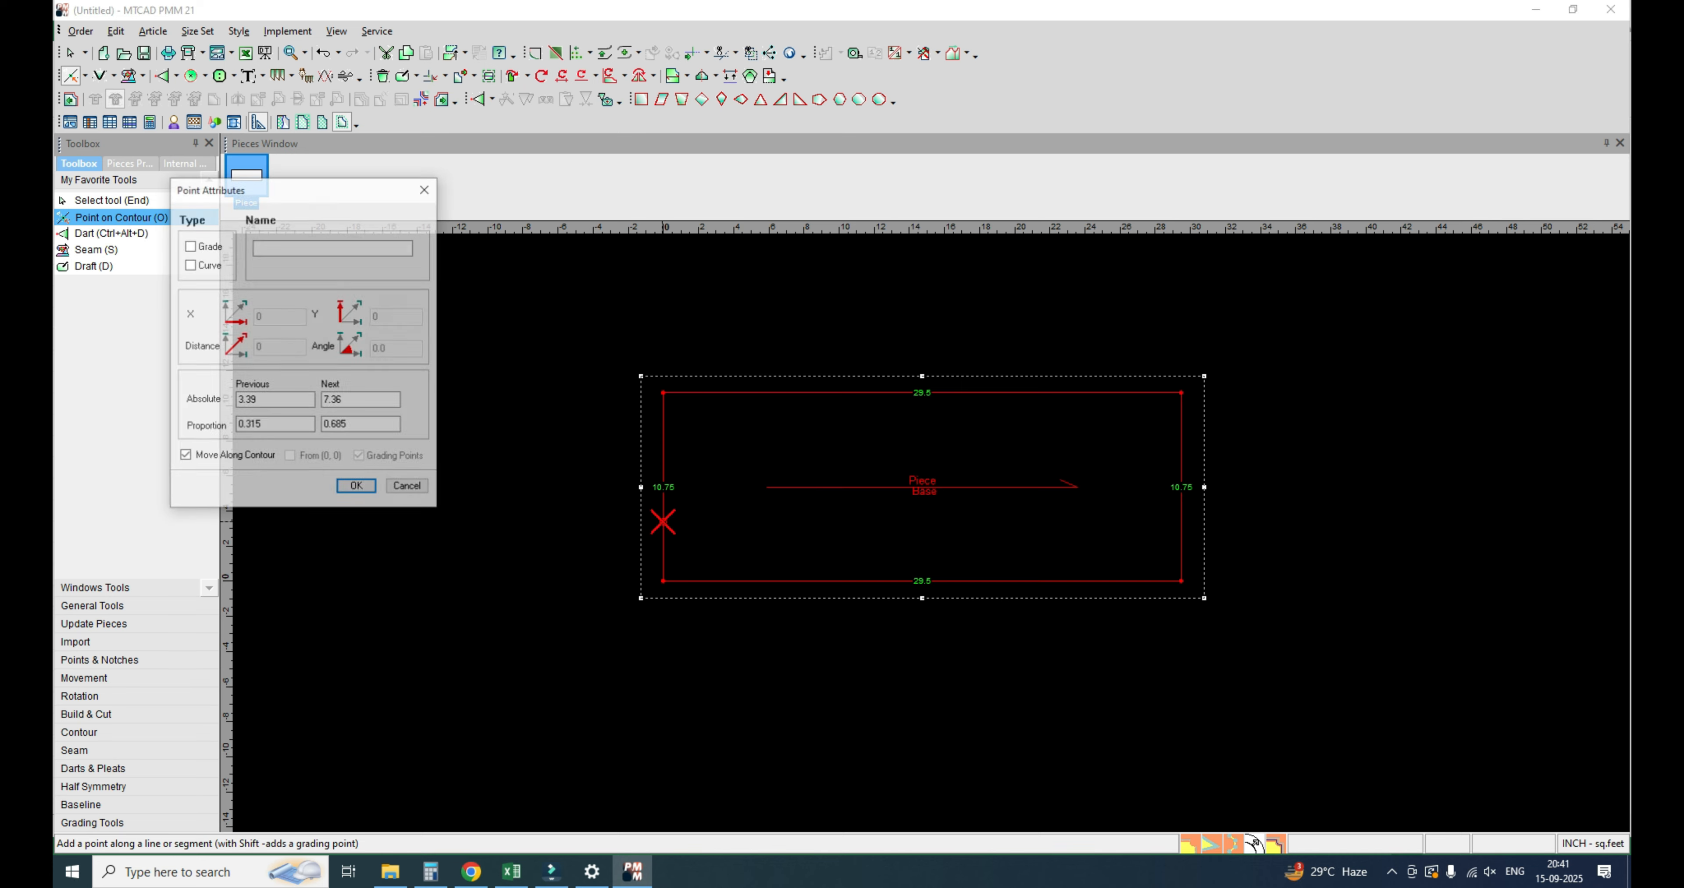
click(238, 254)
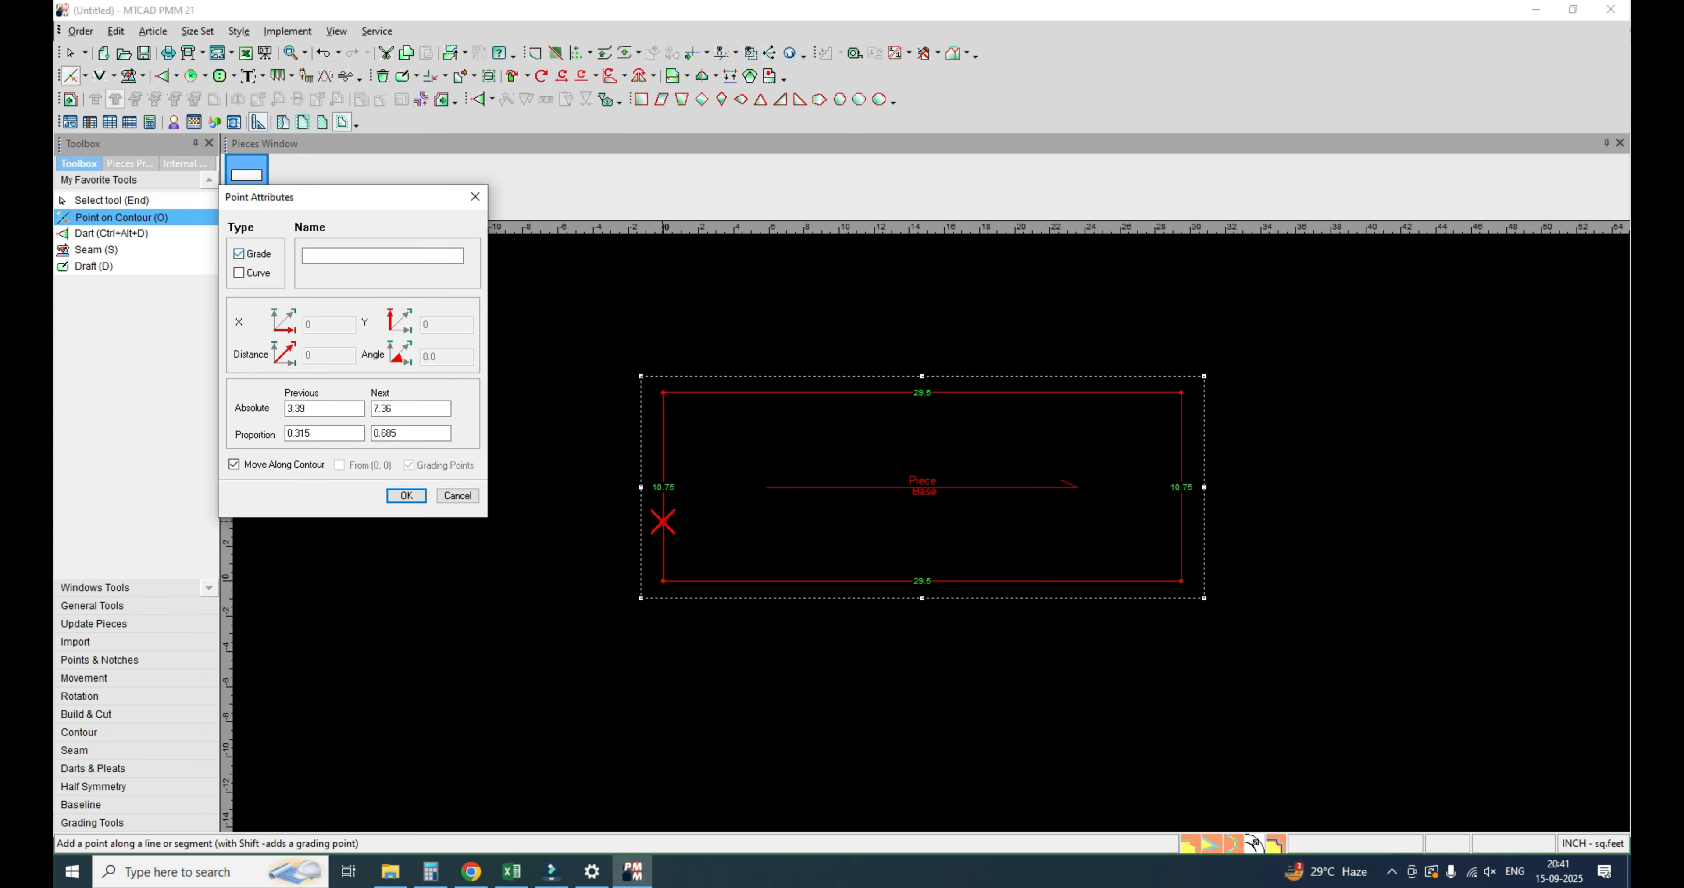
double_click(296, 408)
text(3.375)
click(407, 496)
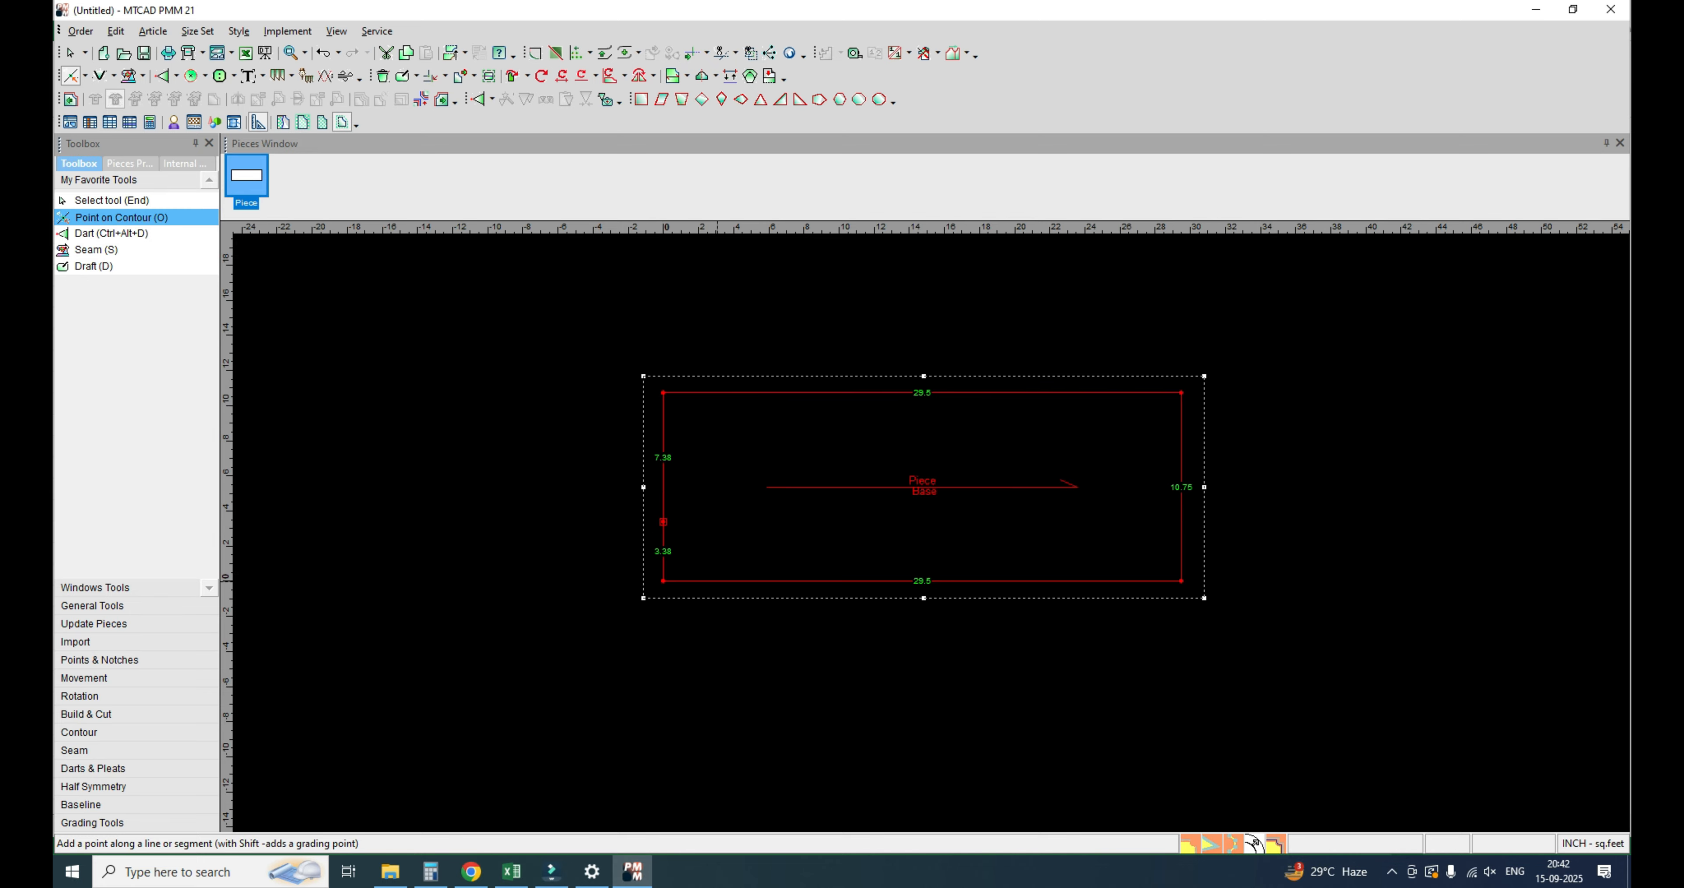
Step: Highlight the size L neck width and front neck drop values in yellow in the Excel chart and return to MTCAD PMM
key(alt+Tab)
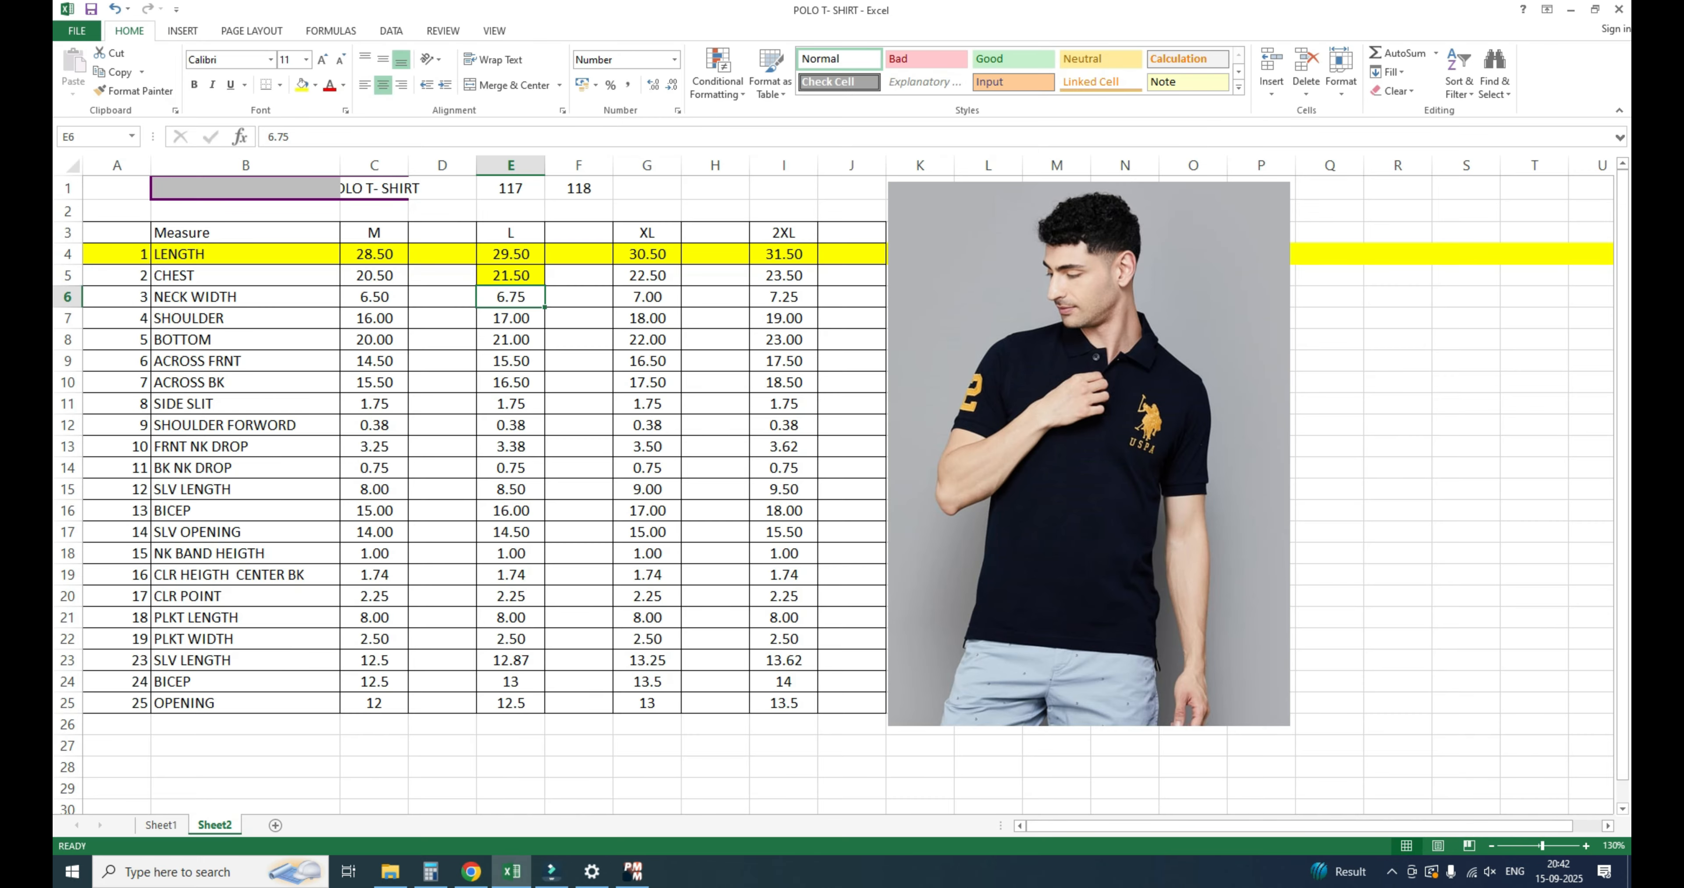
click(302, 85)
click(244, 575)
click(245, 360)
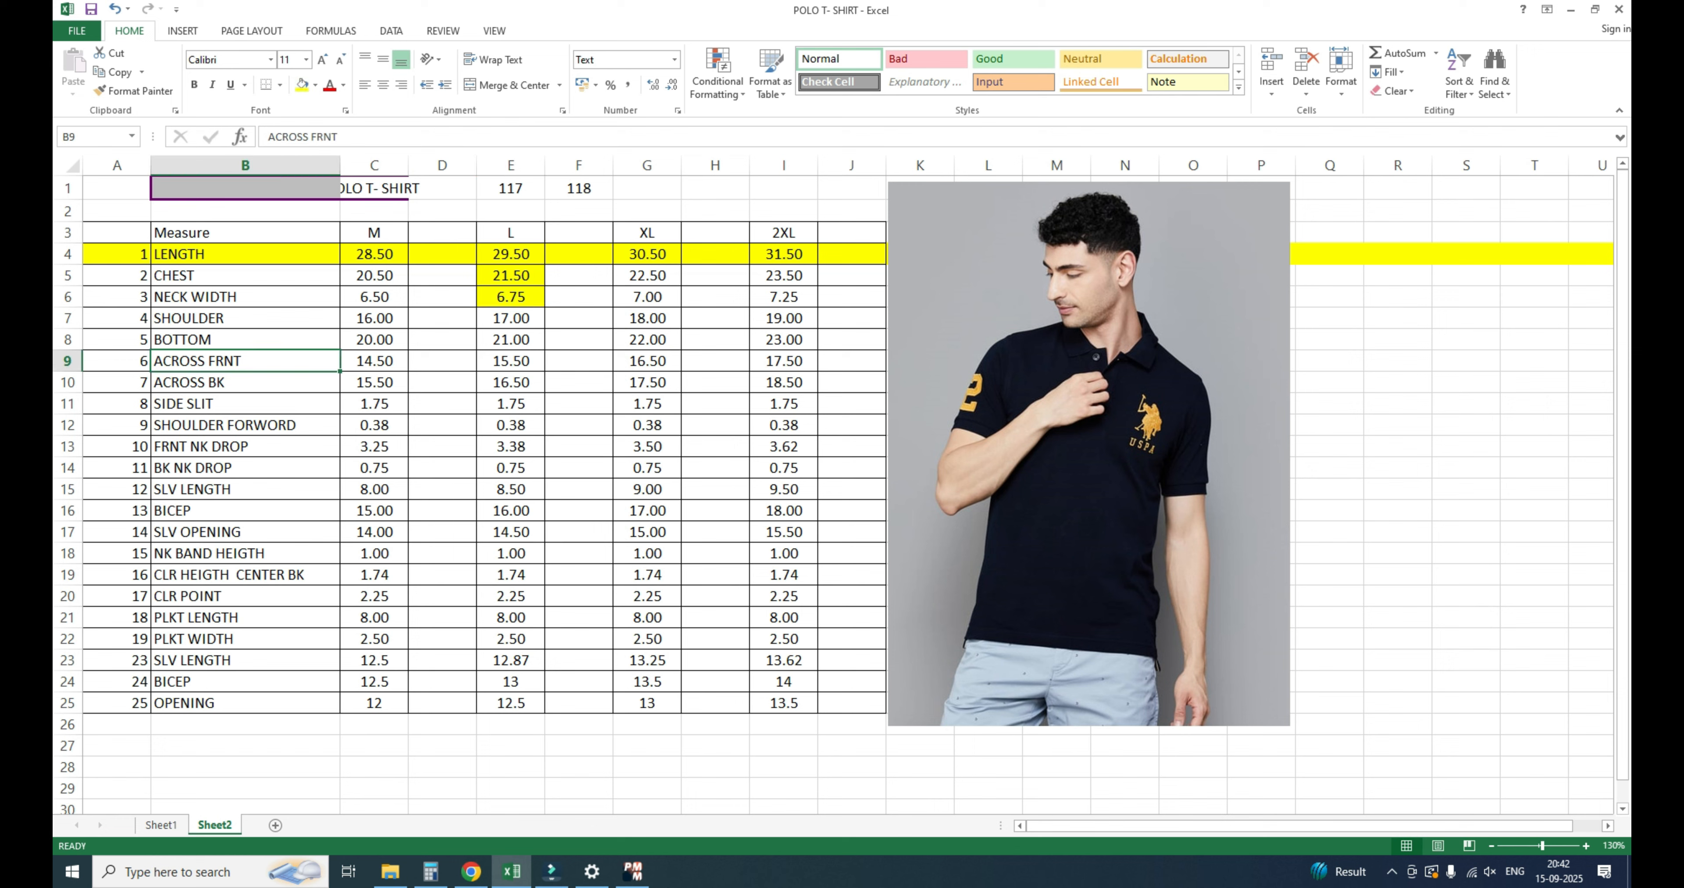
key(Down)
key(Down)
key(Down)
key(Down)
key(Down)
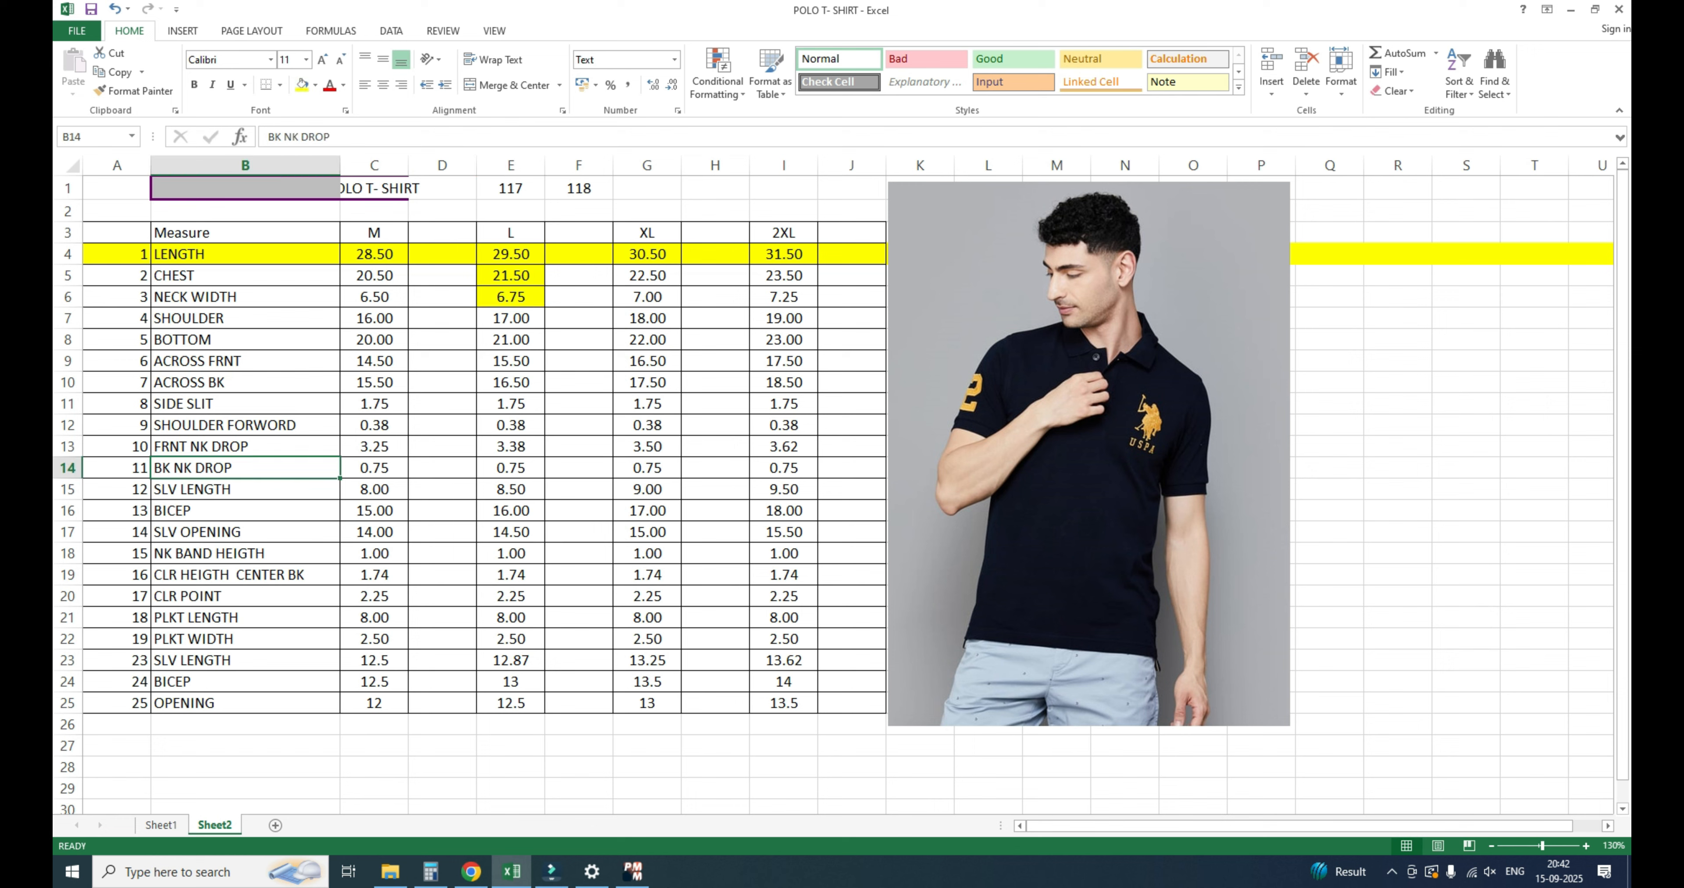
click(510, 446)
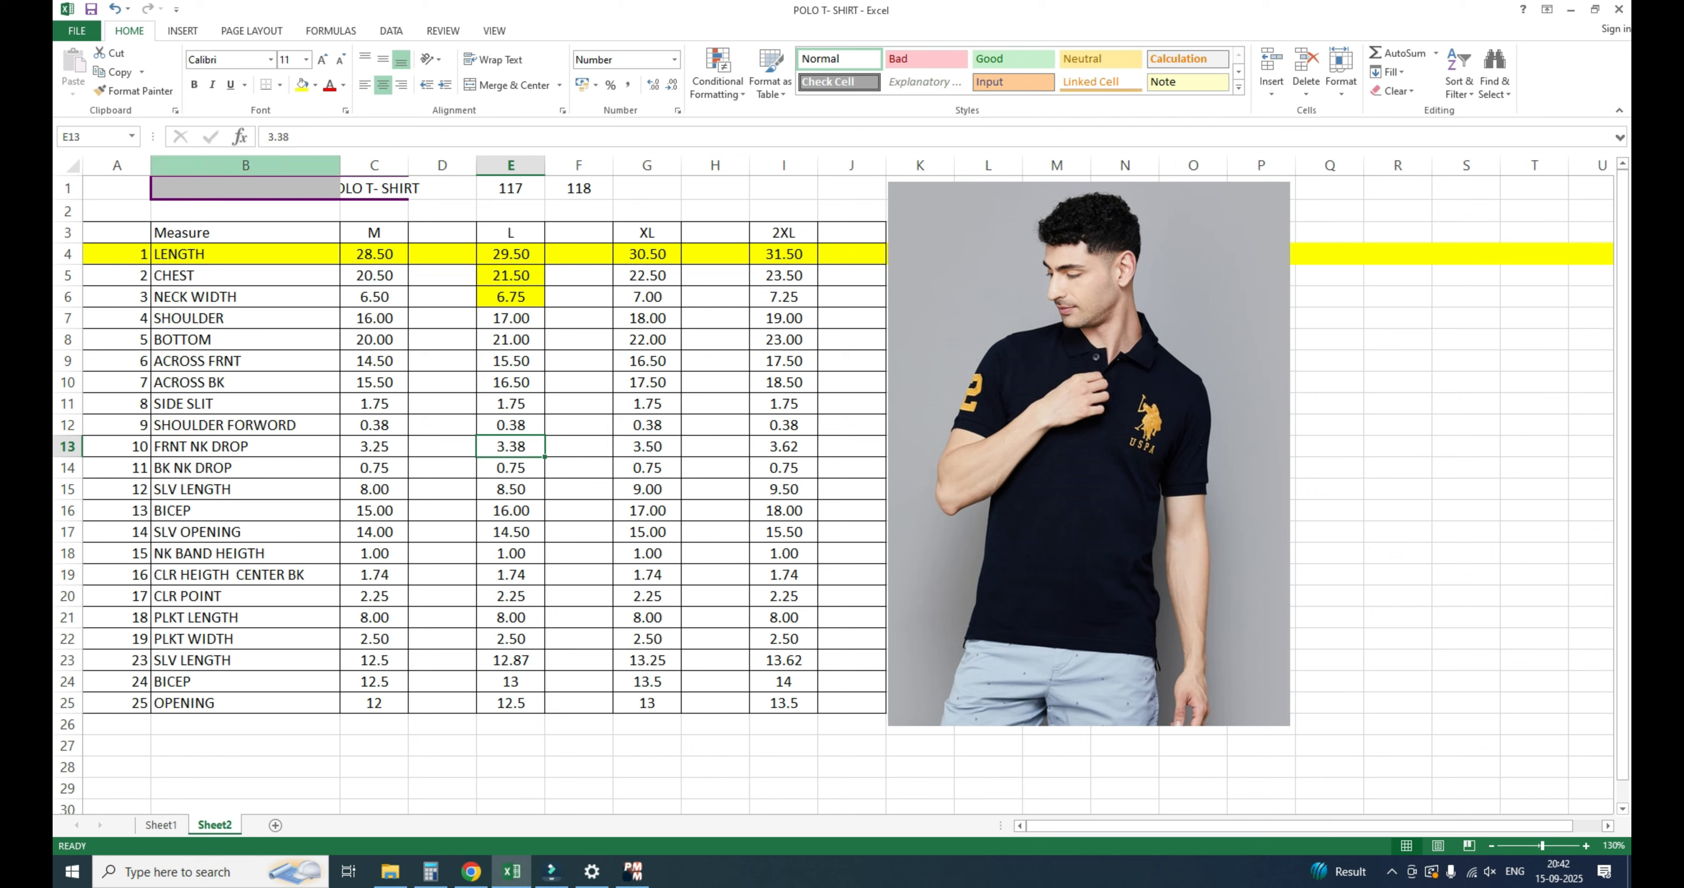
click(302, 85)
key(alt+Tab)
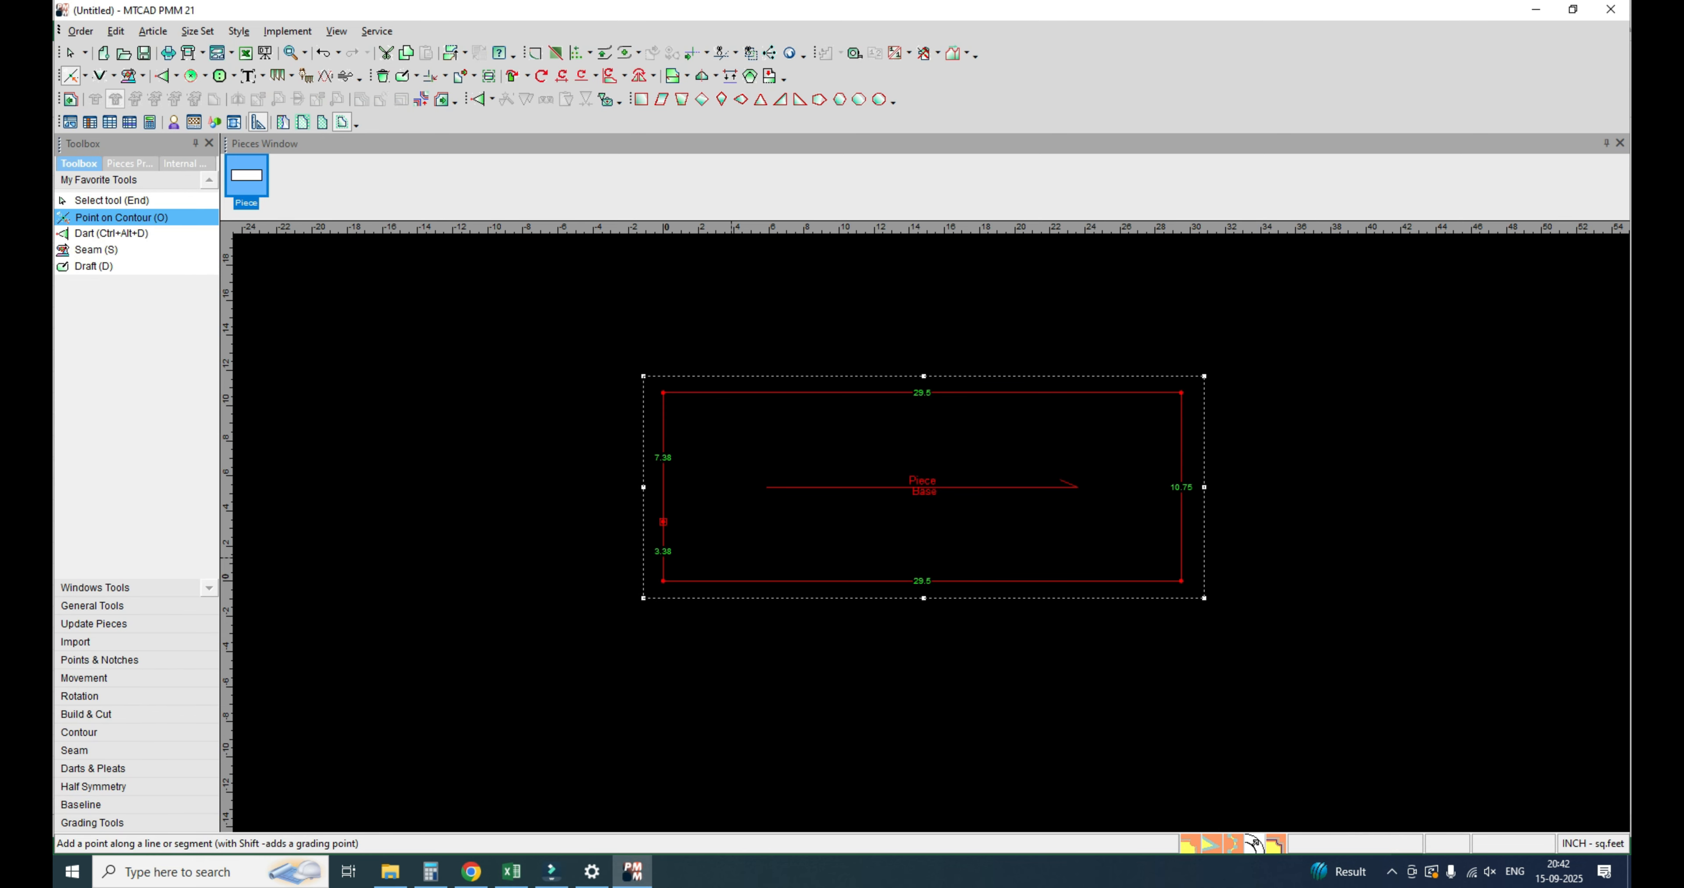
Step: Add a grade point on the rectangle's bottom edge, 3.38 from the next point at the lower-left corner
click(715, 581)
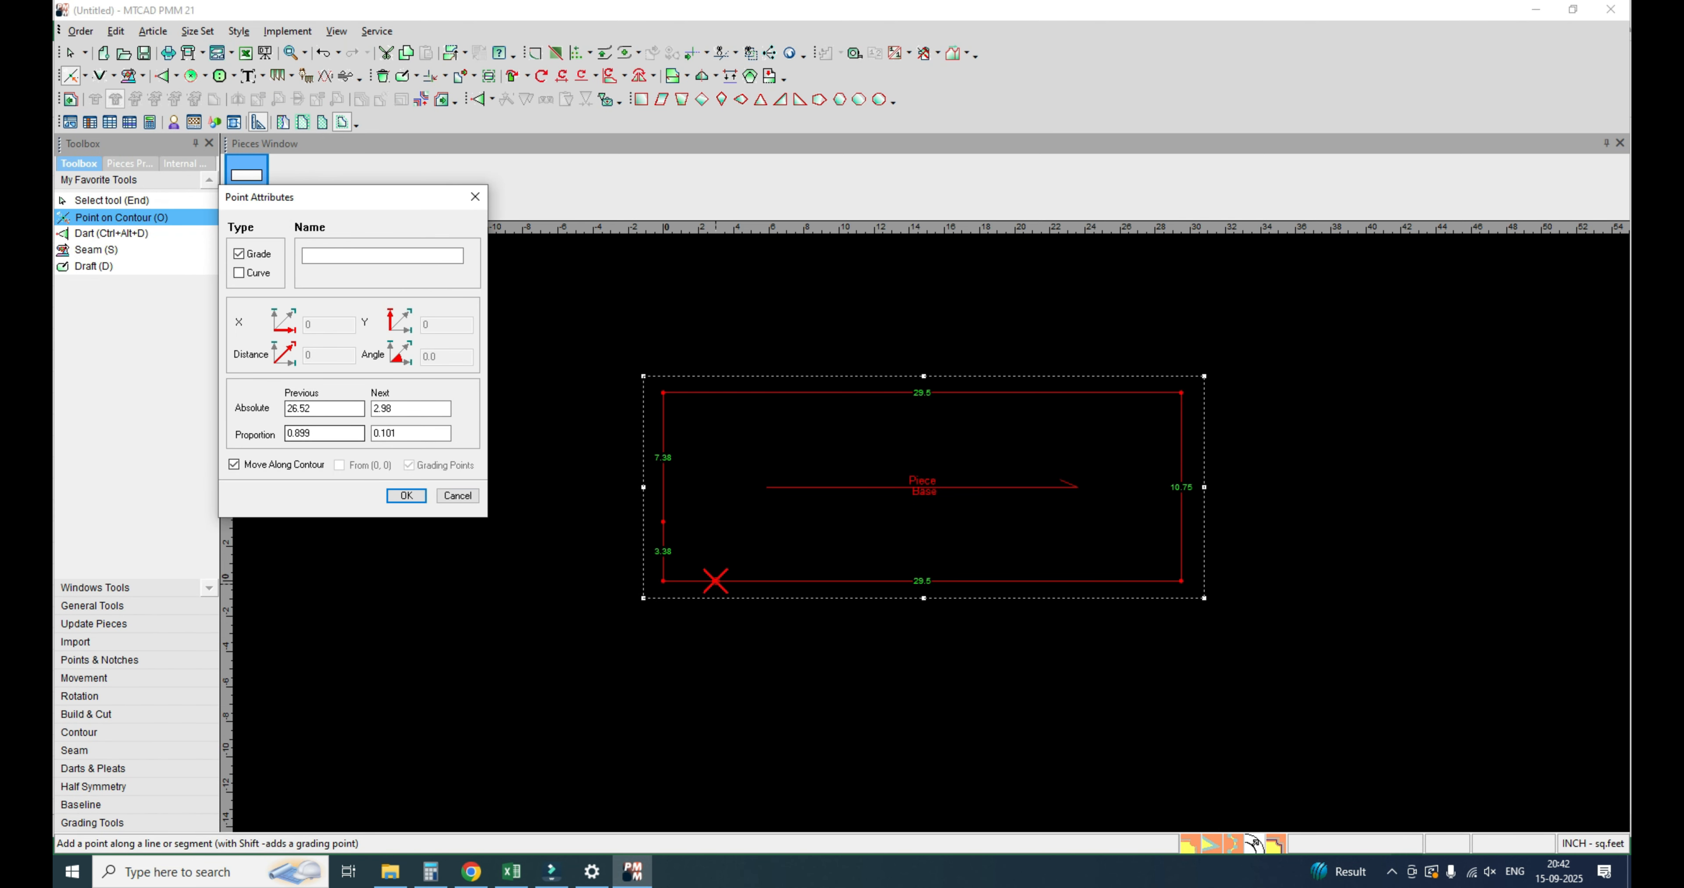
text(3.38)
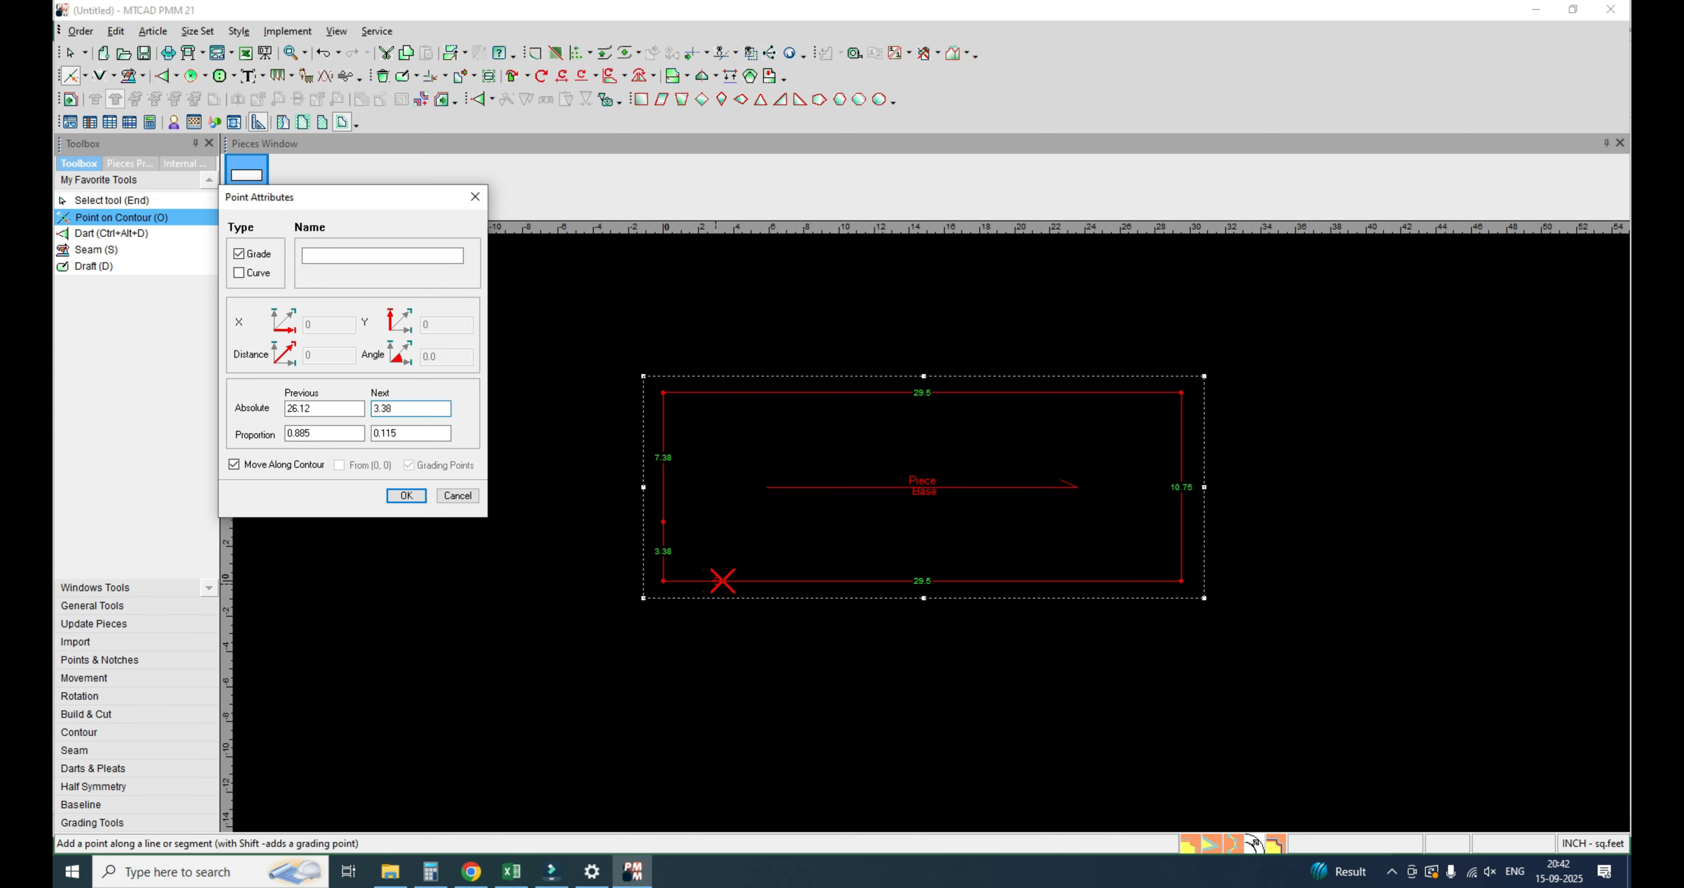
key(Return)
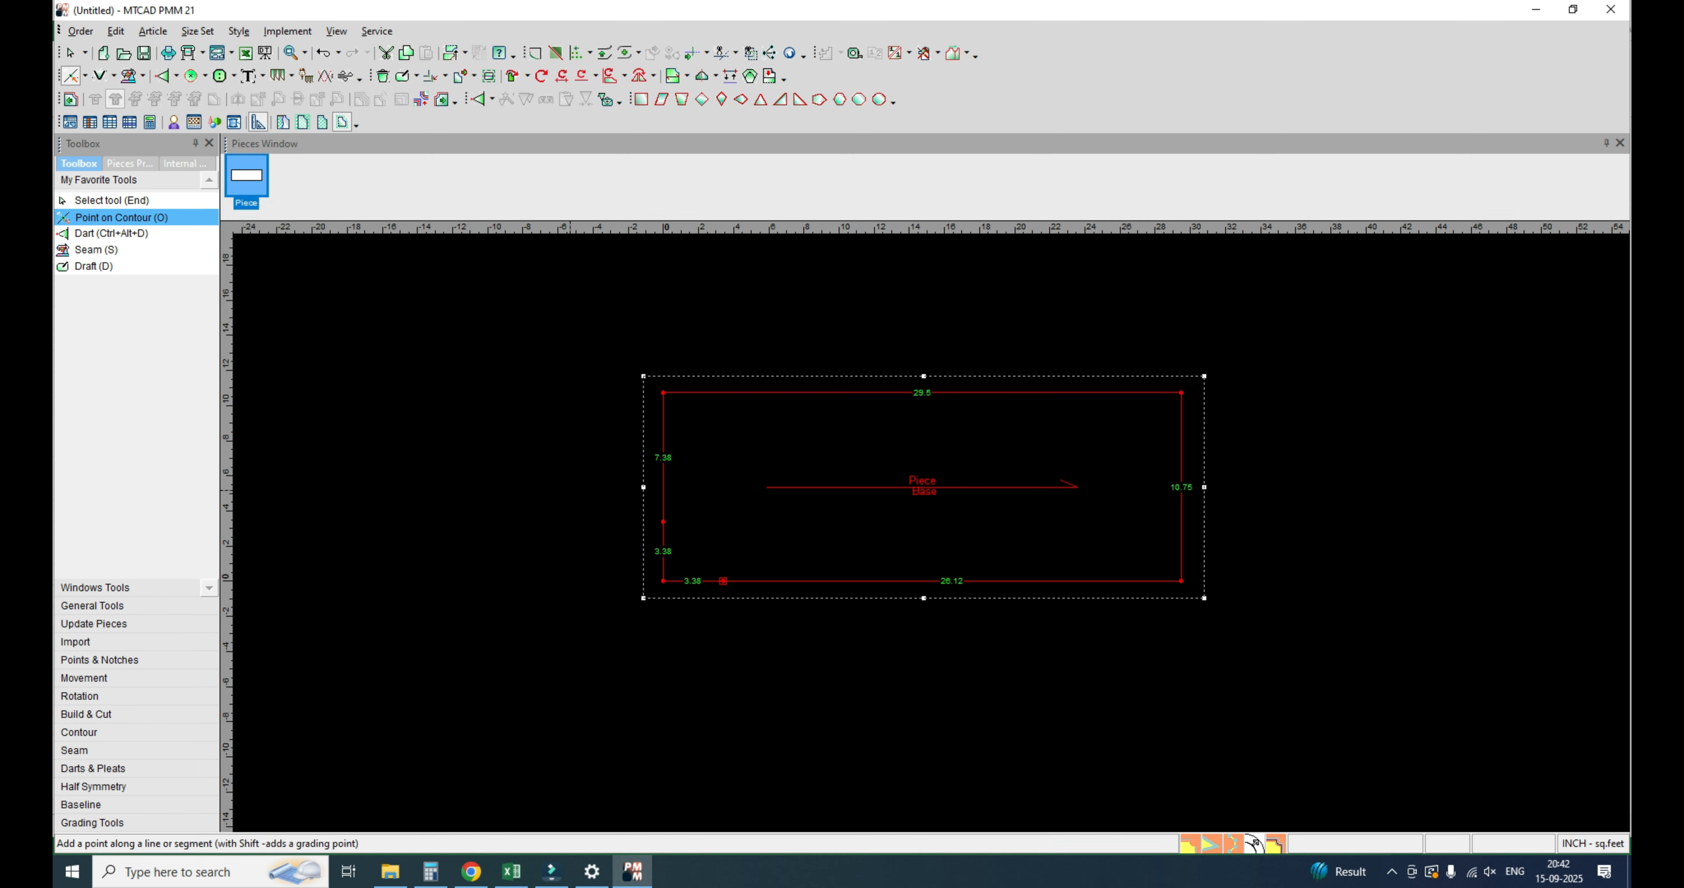
key(End)
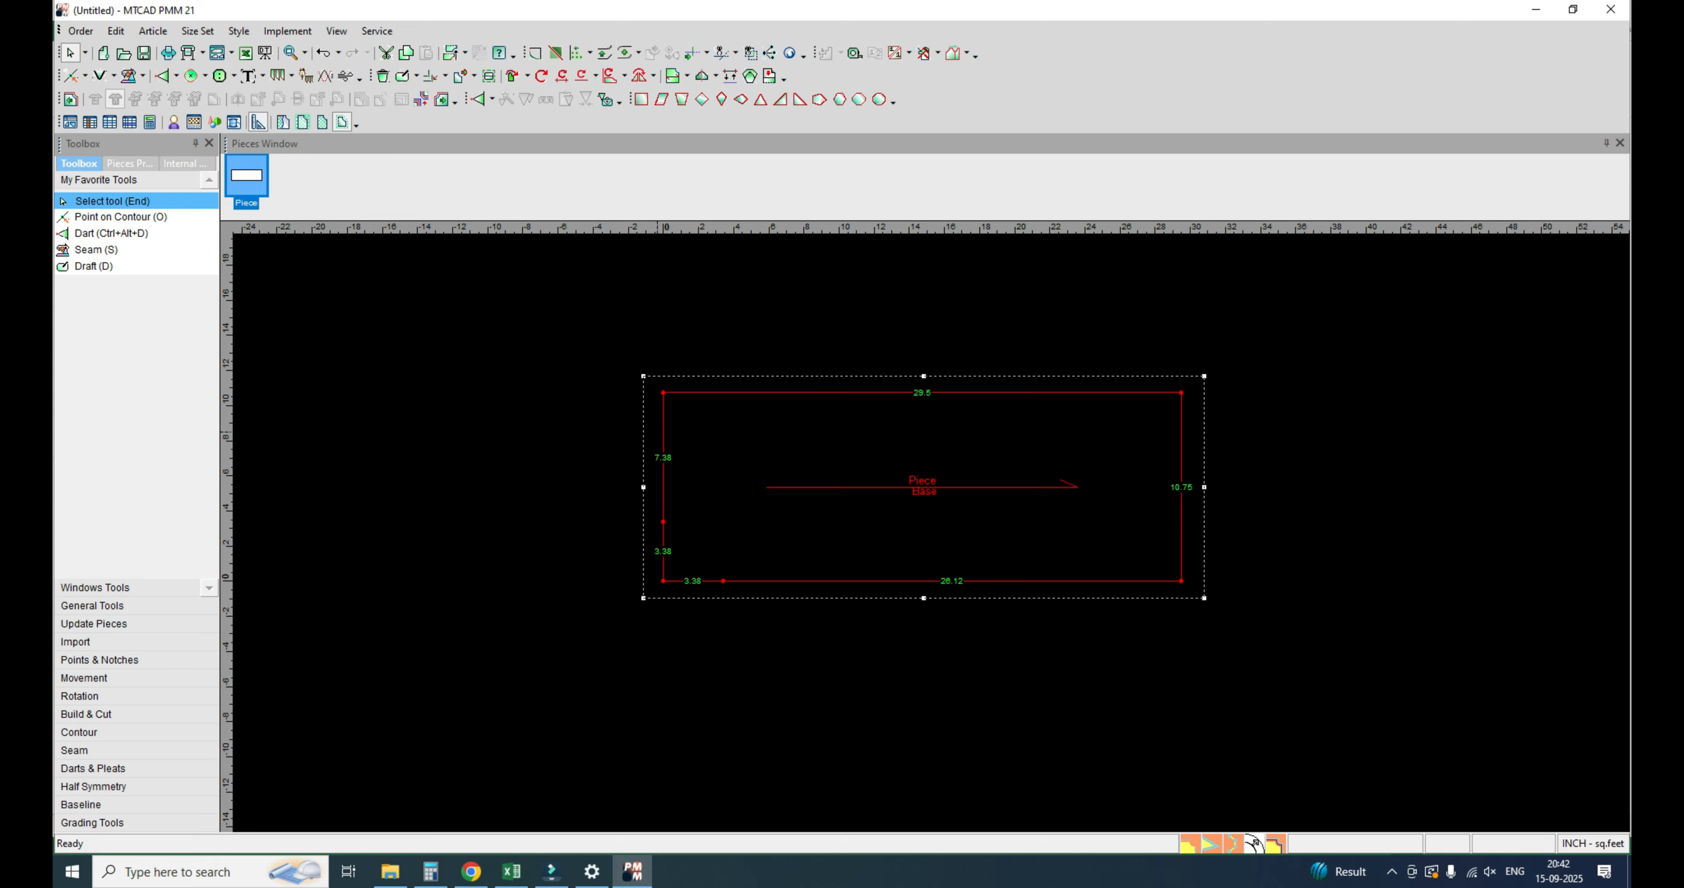
Step: Highlight the size L shoulder value in yellow in the Excel chart and return to MTCAD PMM
key(alt+Tab)
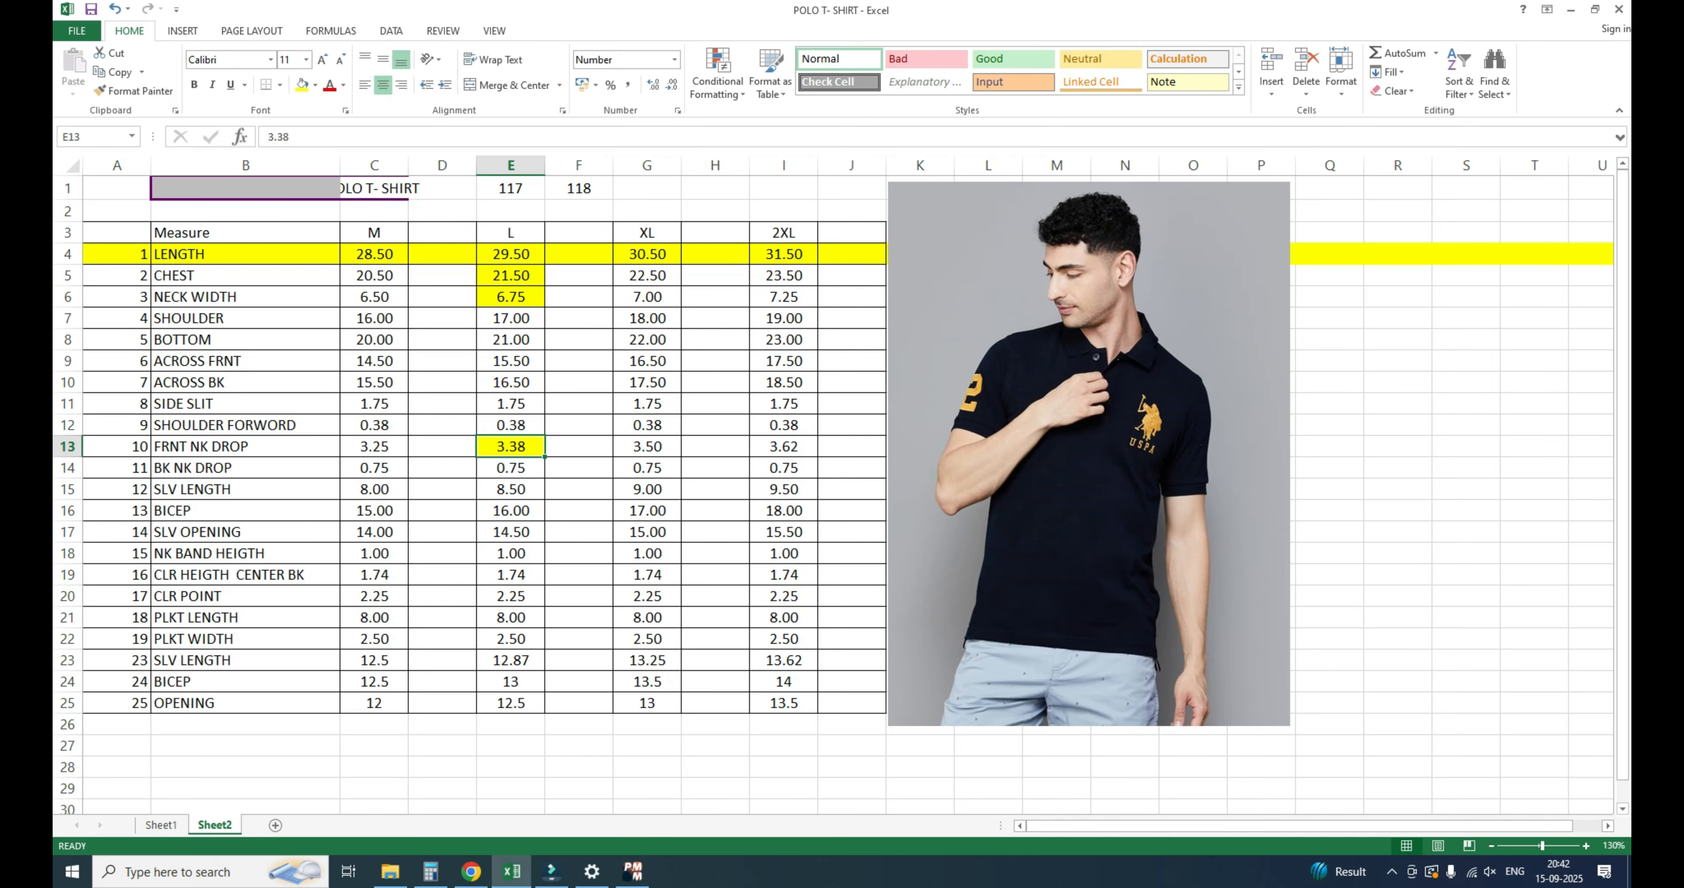
click(510, 318)
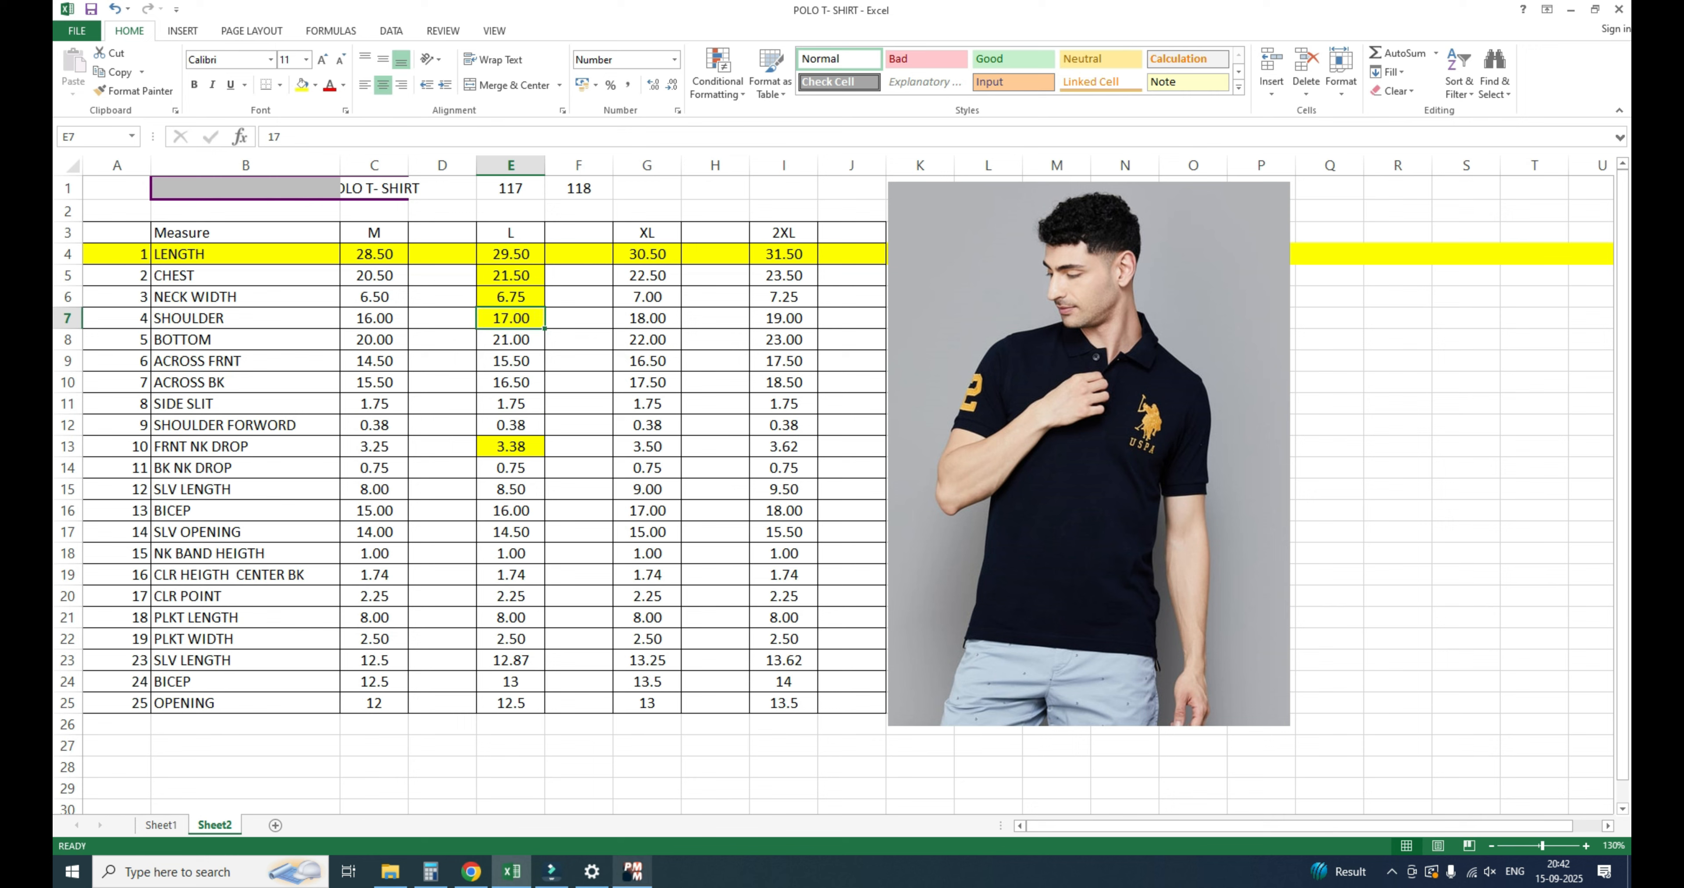
click(632, 872)
Step: Add a point on the rectangle's left edge, 8.5 from the lower-left corner
key(o)
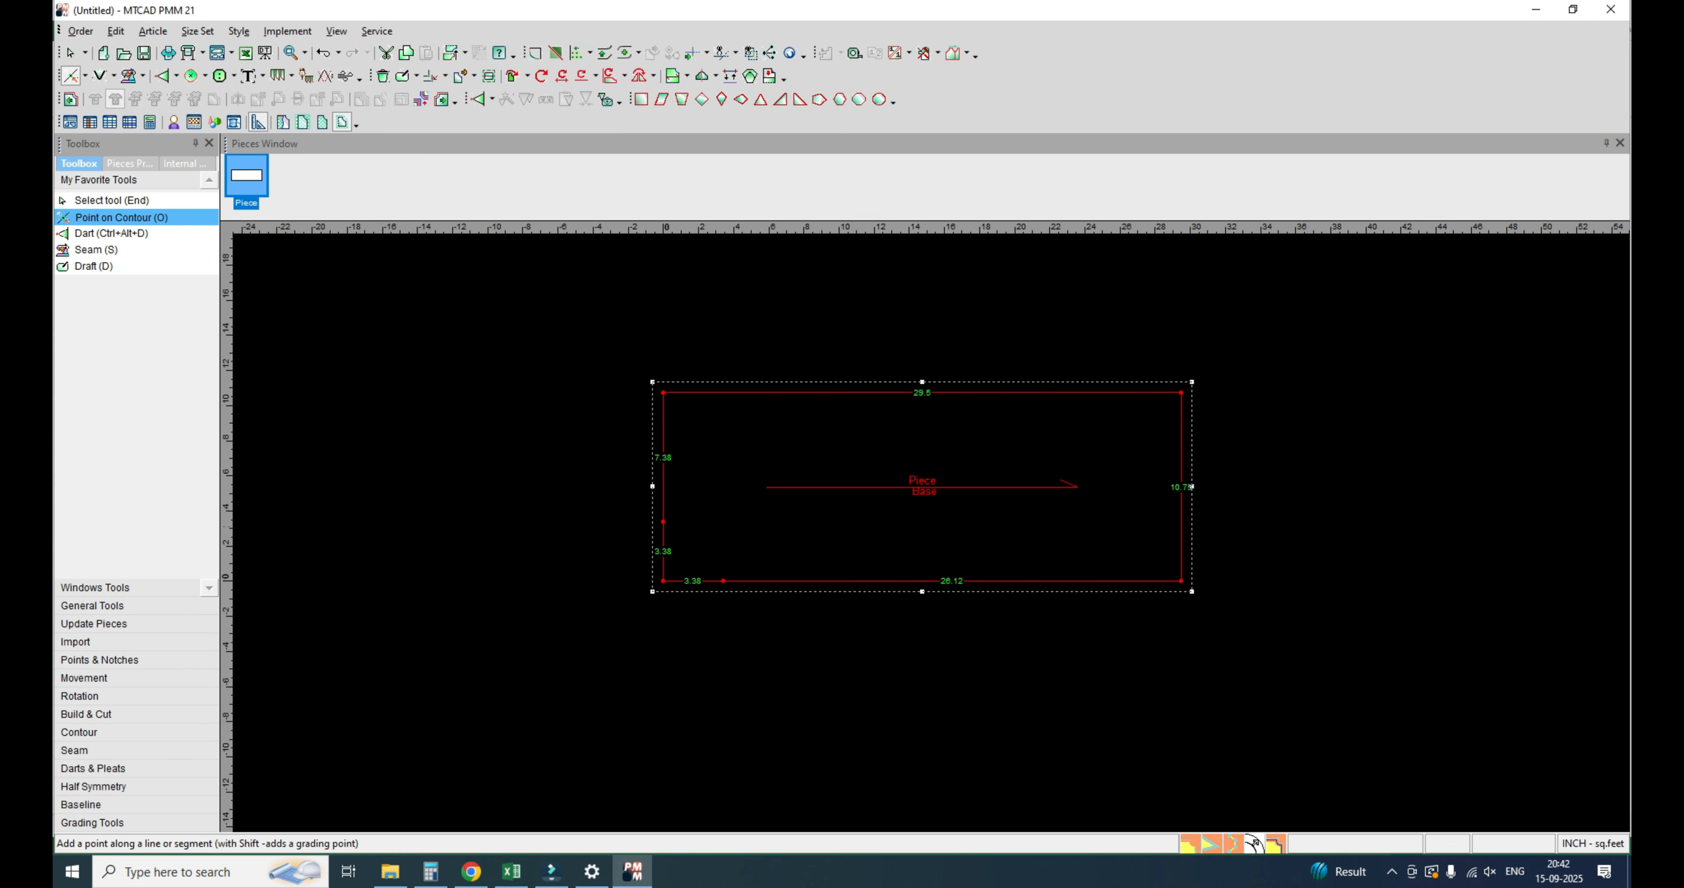
click(662, 581)
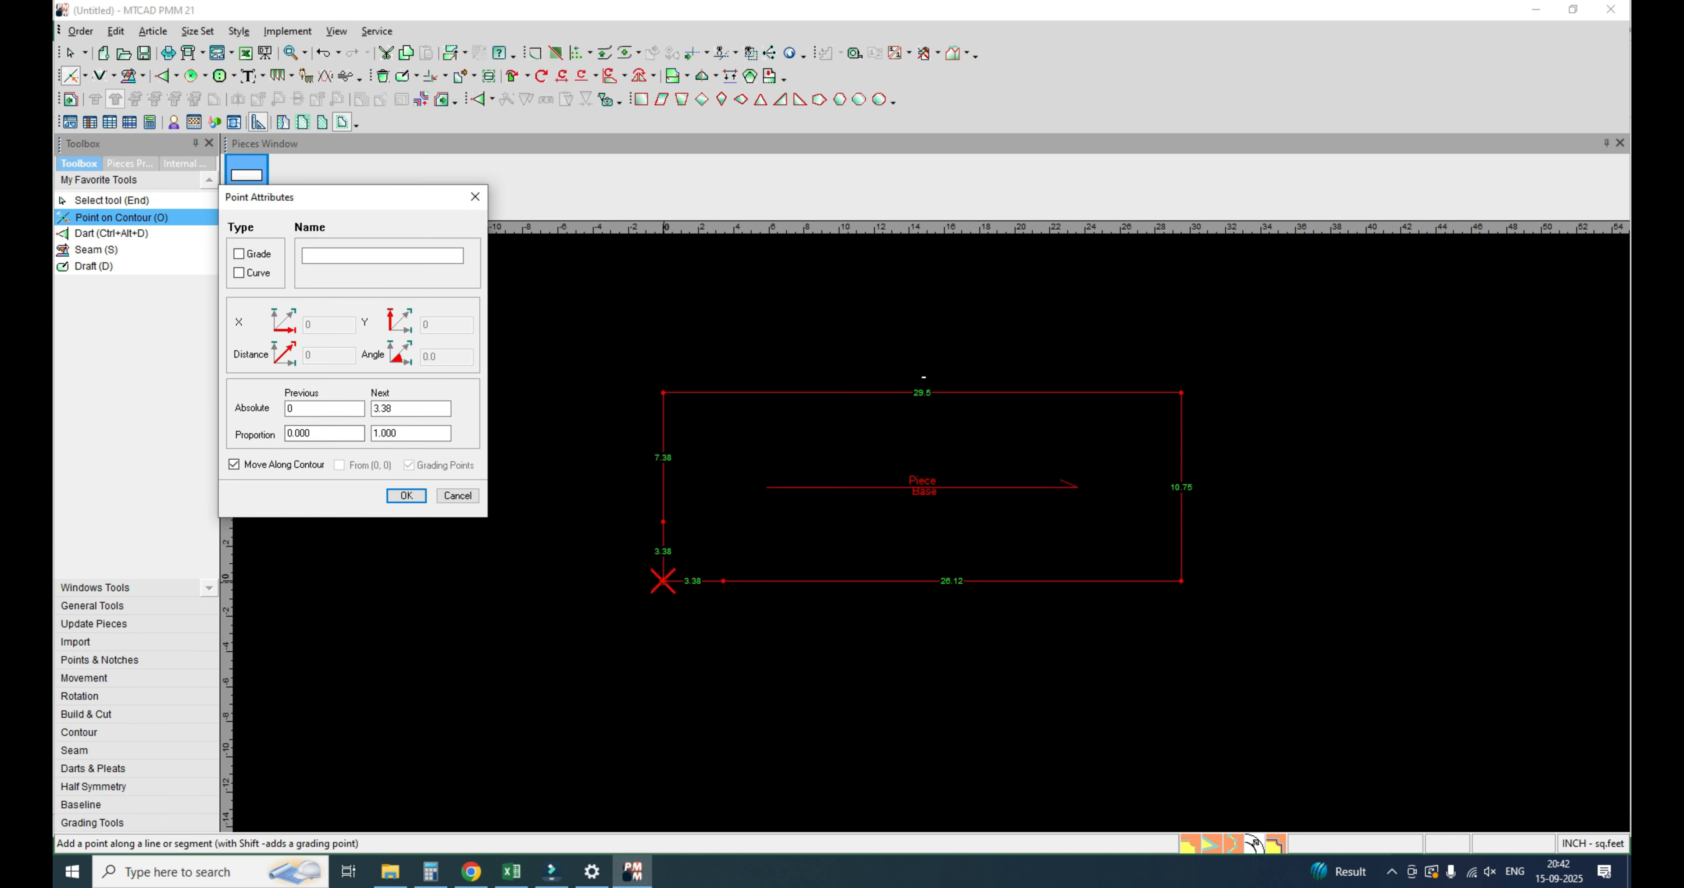
double_click(302, 408)
text(8.5)
click(406, 495)
right_click(532, 392)
click(576, 457)
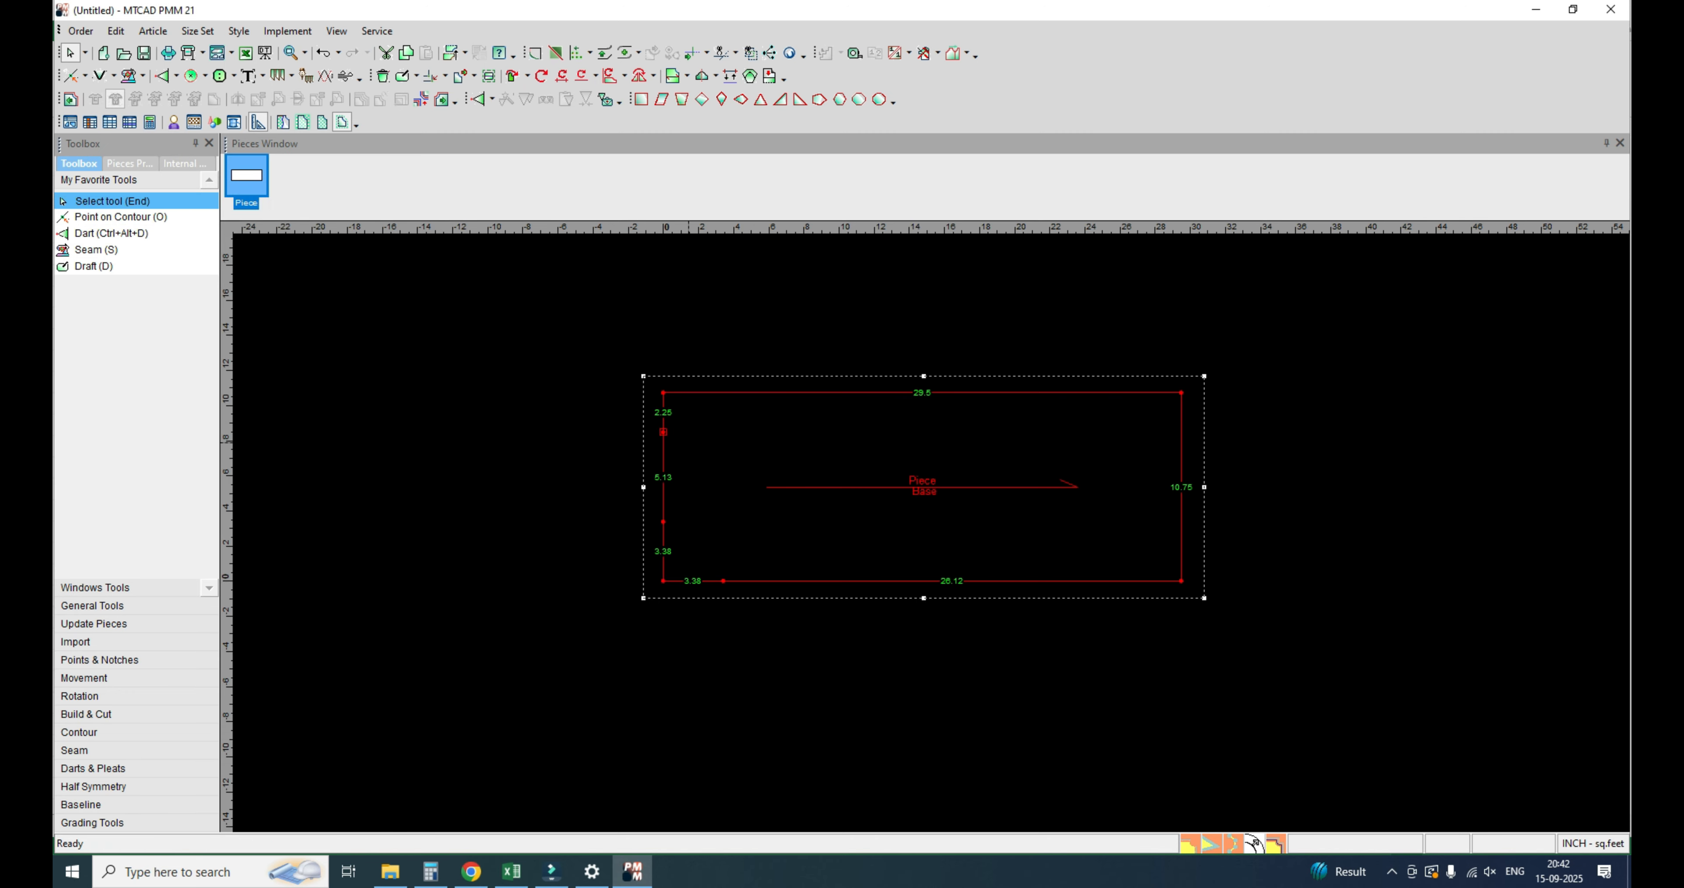
Step: Move the upper-left corner and the shoulder point below it together by 1.75 in X and 0 in Y
click(431, 75)
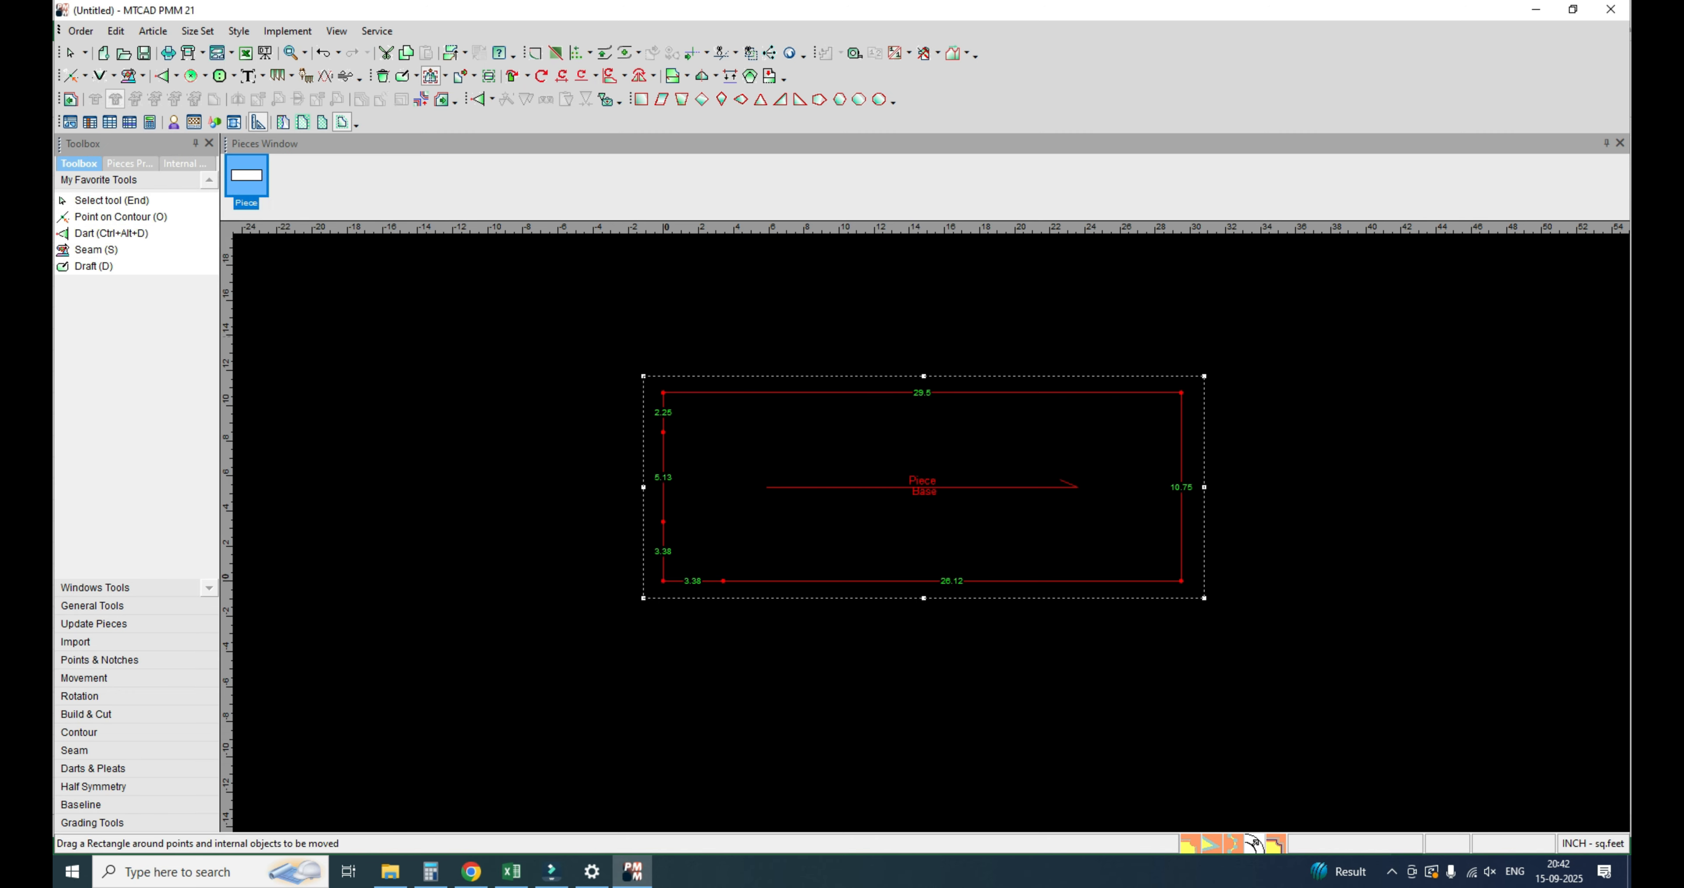
drag(663, 392, 714, 392)
click(714, 392)
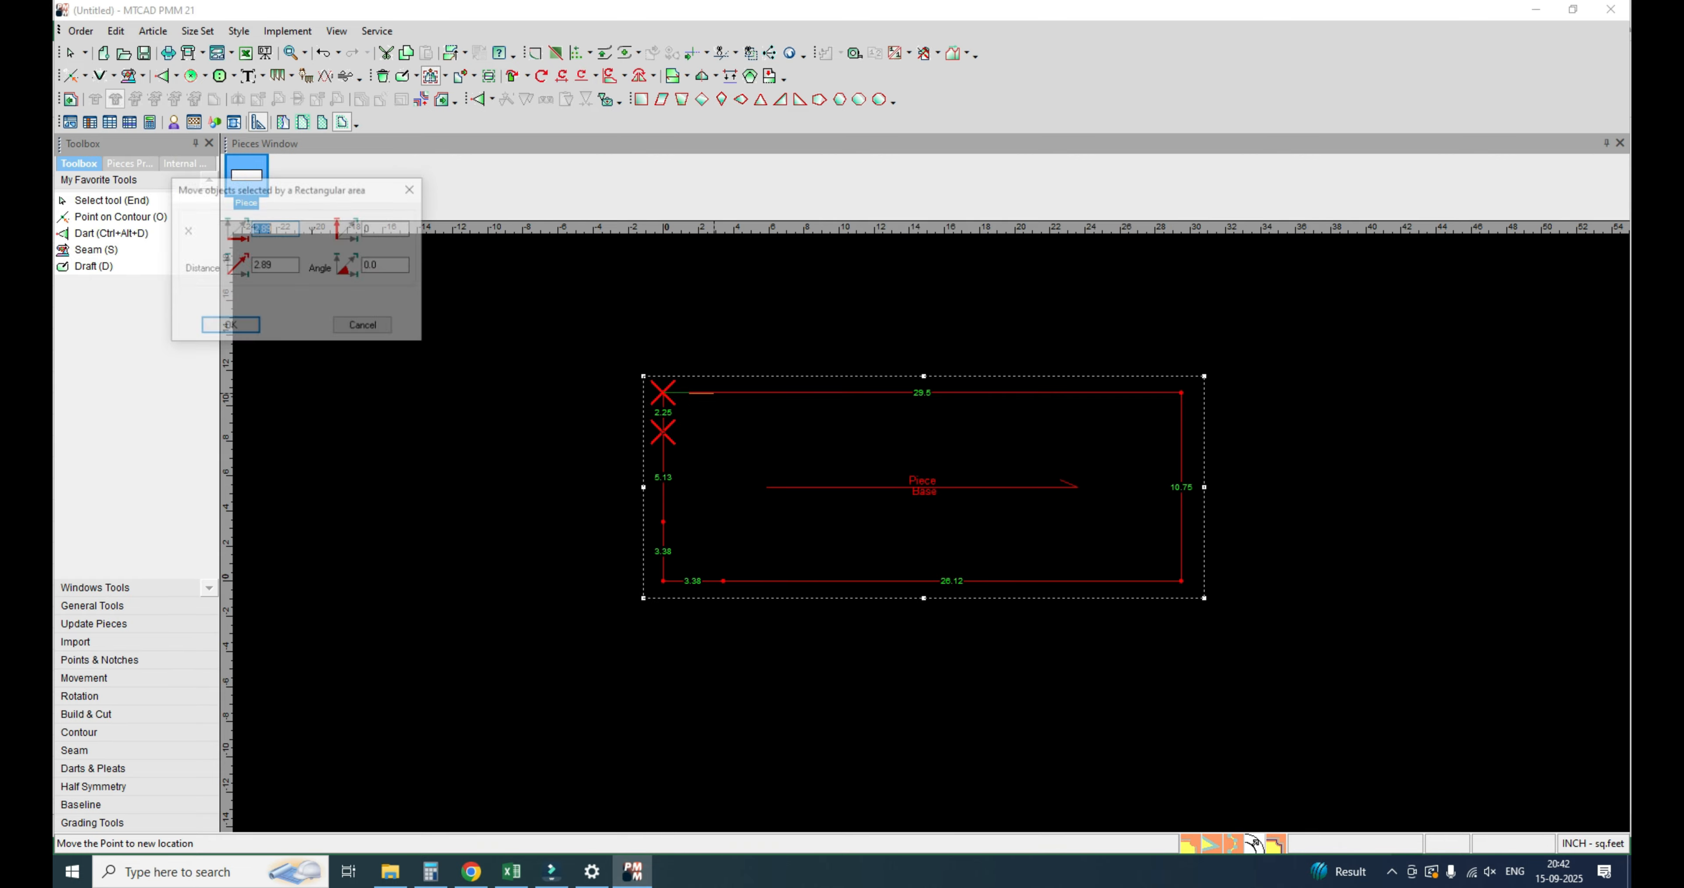
key(alt+Tab)
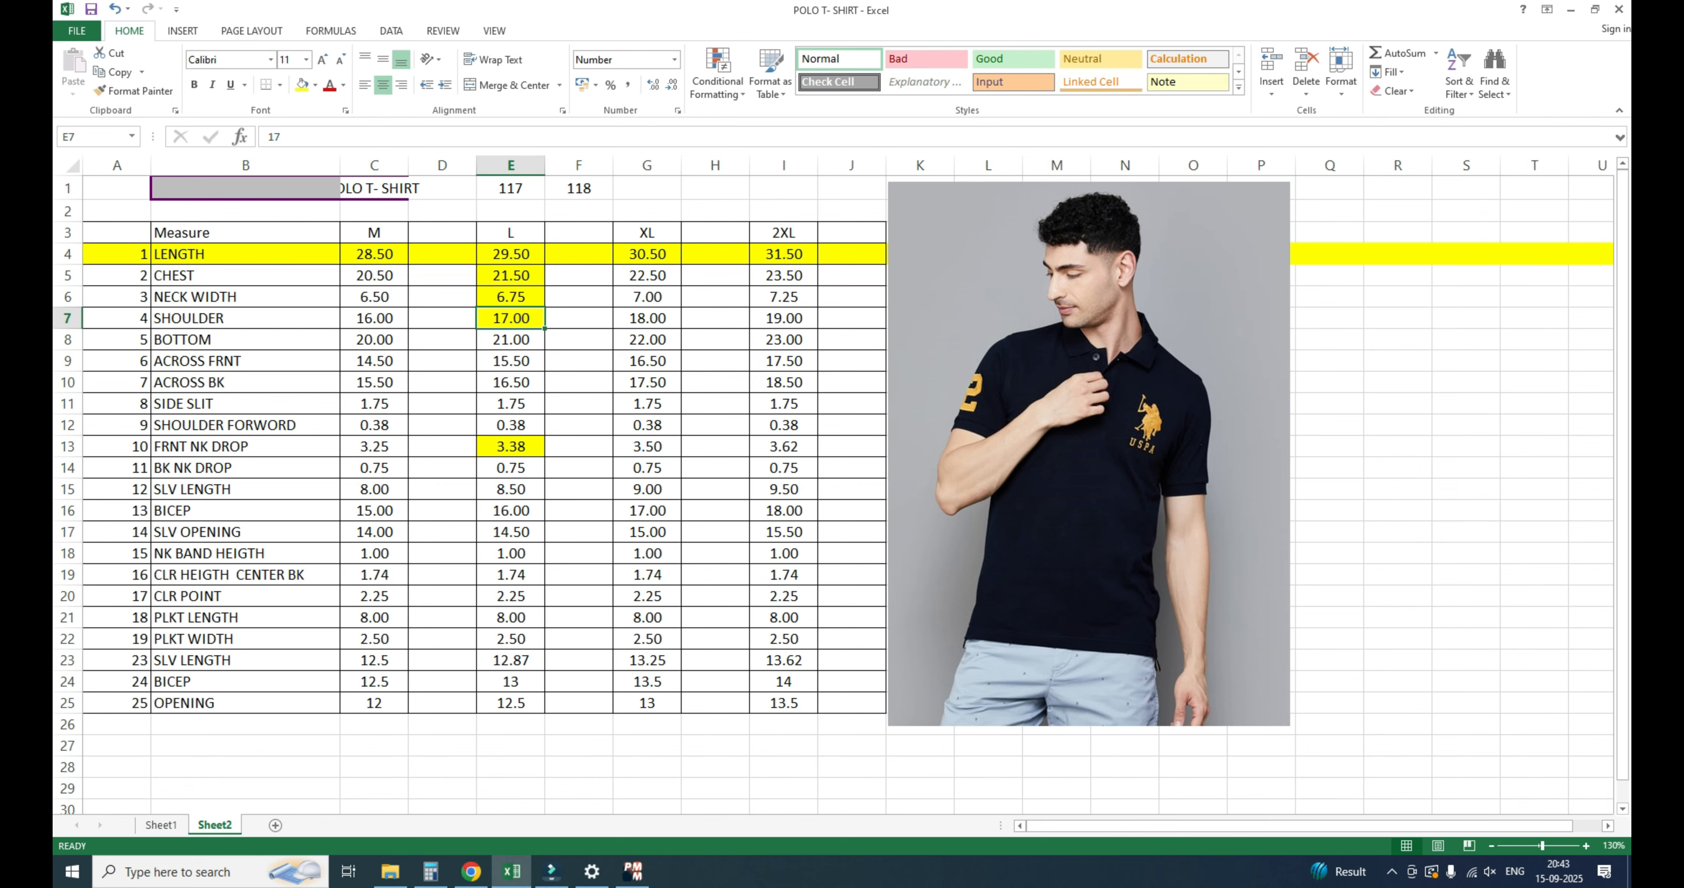
key(alt+Tab)
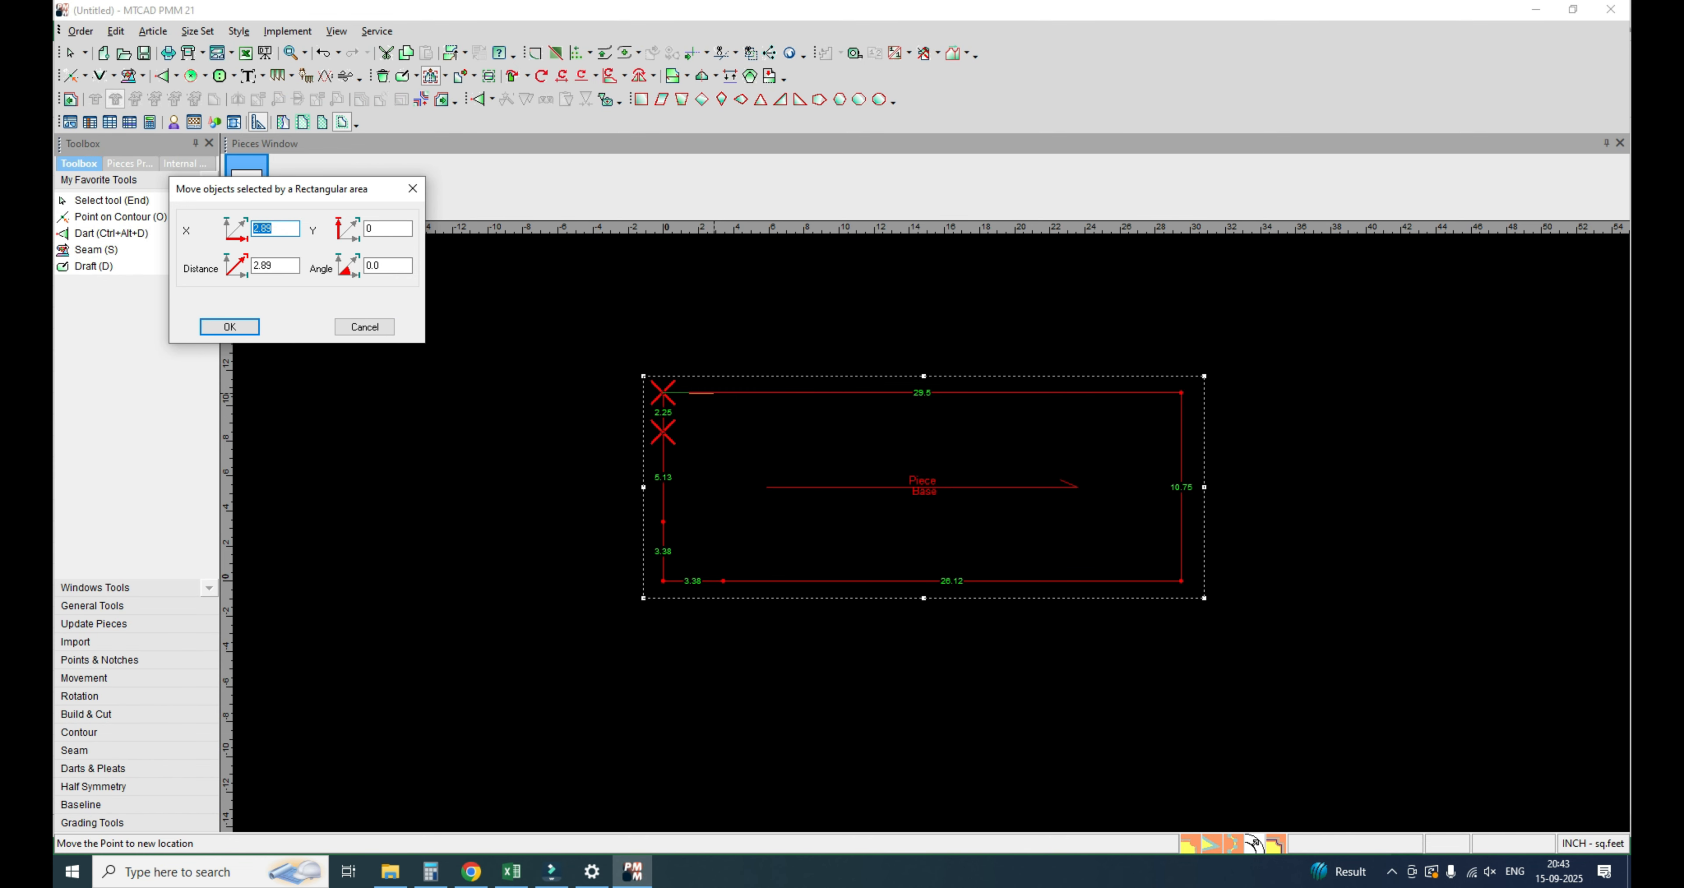
text(1.75)
key(Tab)
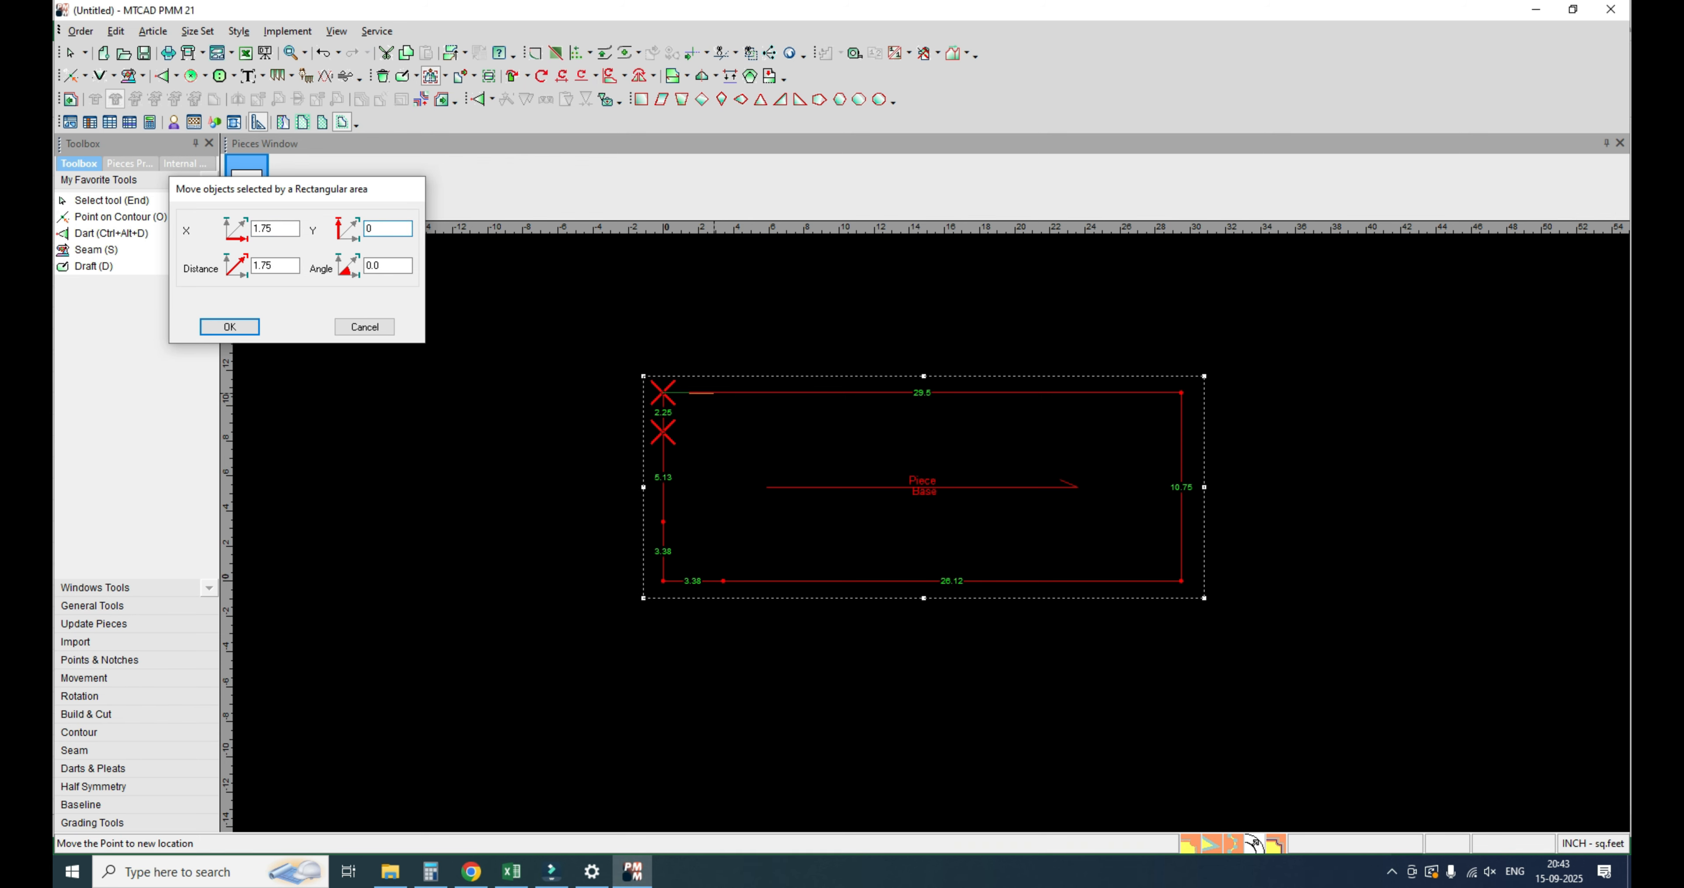
key(Return)
right_click(617, 324)
click(659, 337)
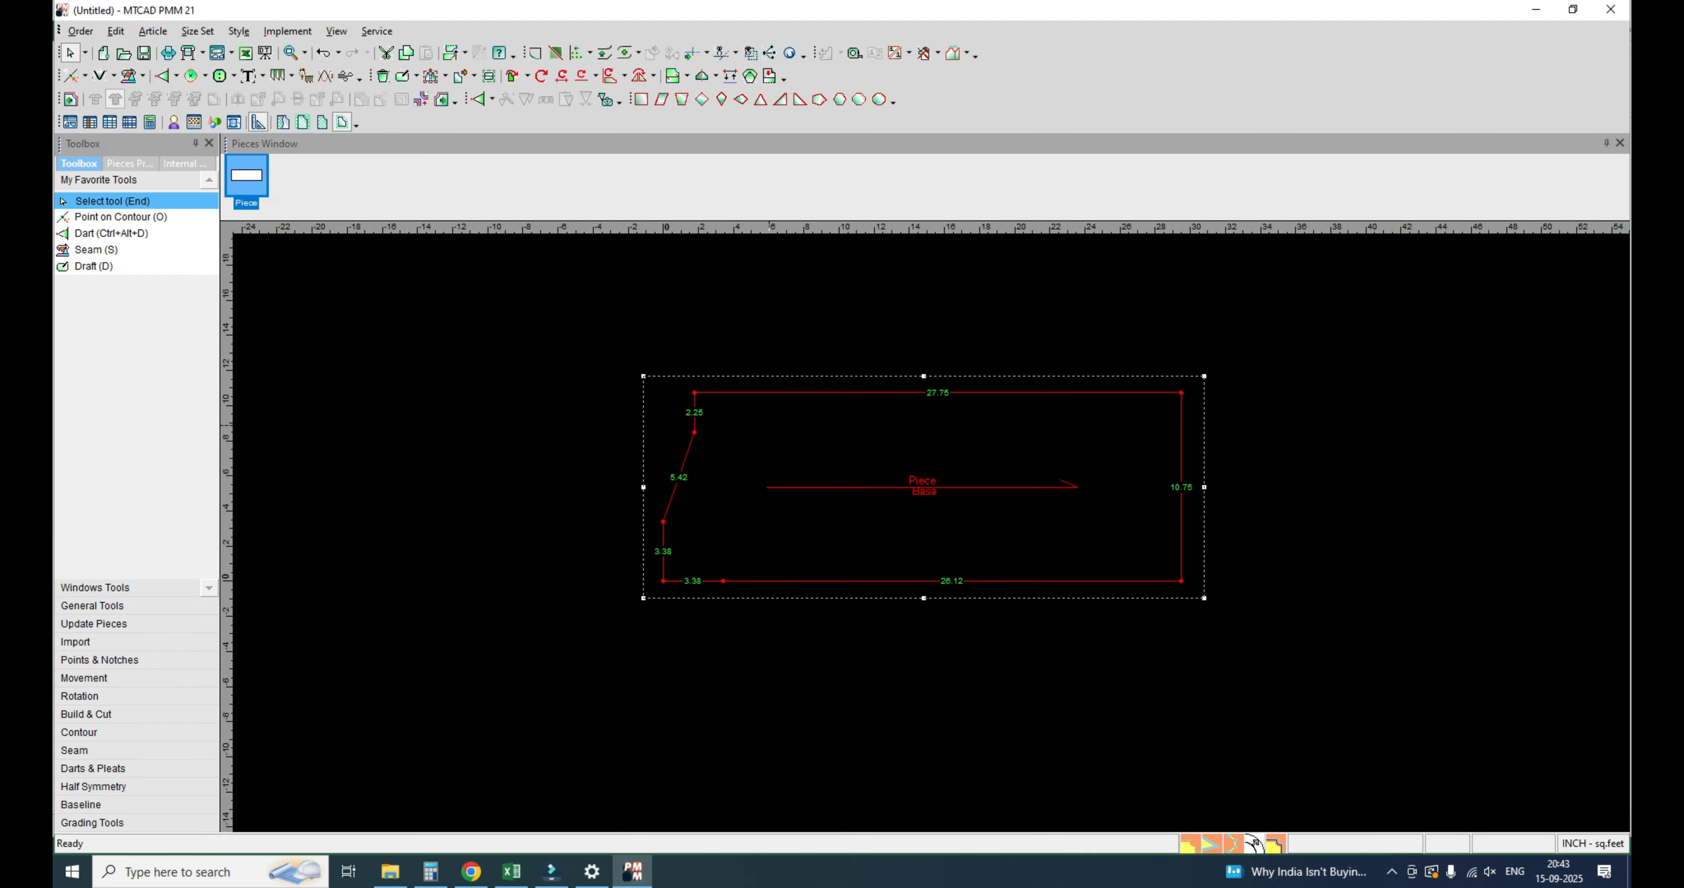
Step: Examine the sleeve length, bottom and bicep measurements in the Excel size chart
key(alt+Tab)
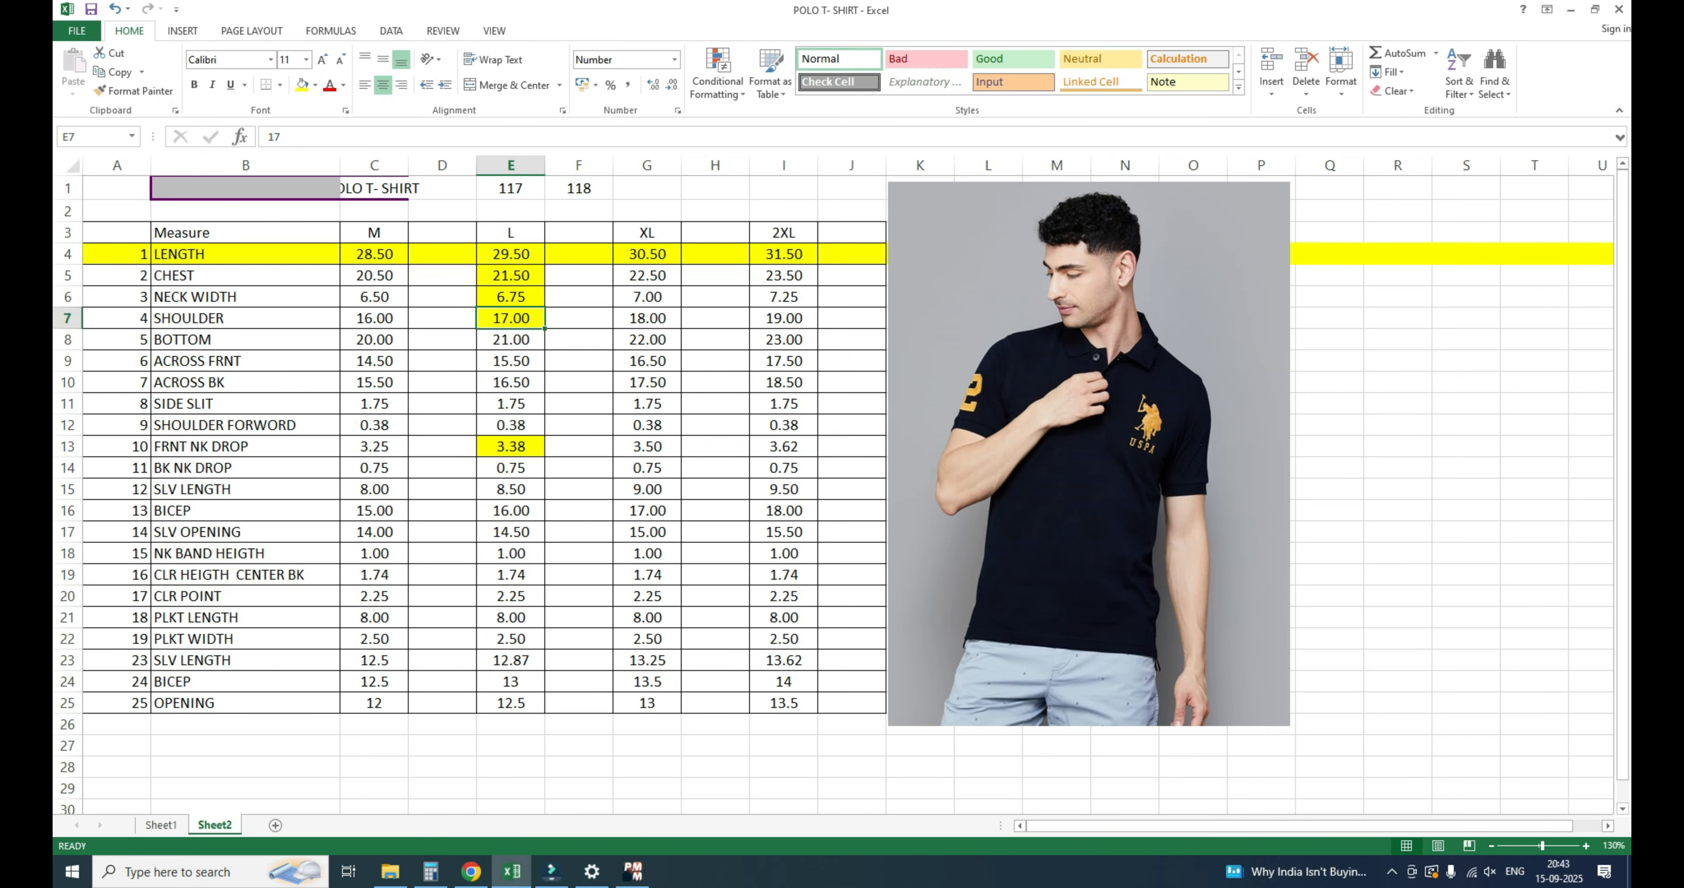
key(Left)
key(Left)
key(Left)
key(Down)
key(Down)
key(Down)
key(Down)
key(Down)
key(Down)
key(Down)
key(Down)
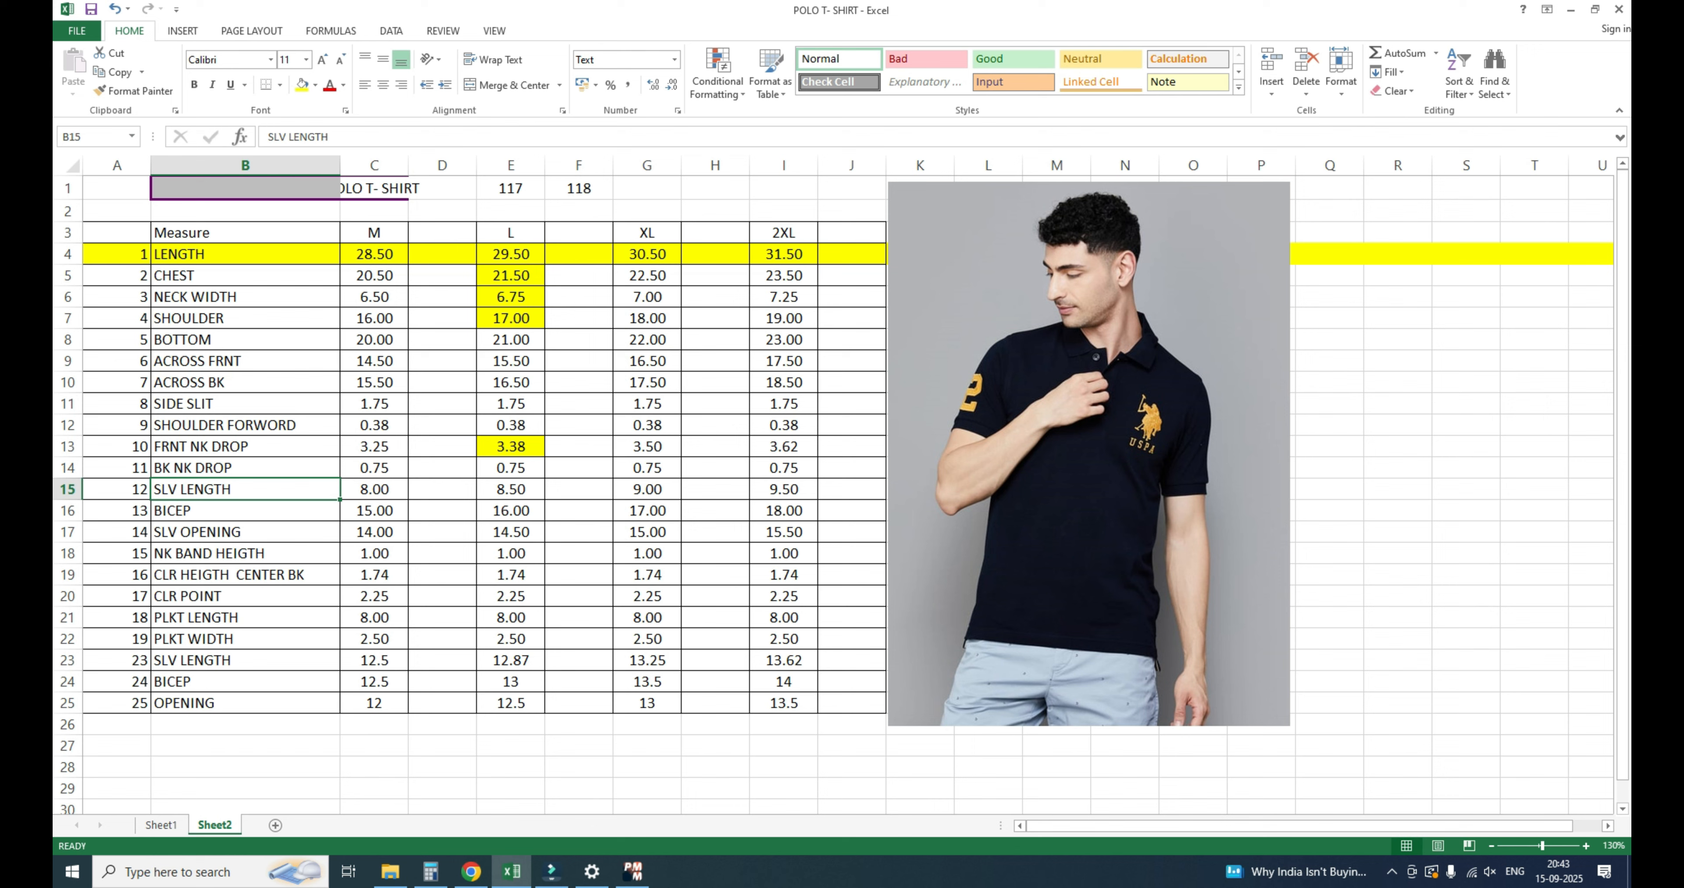
click(510, 339)
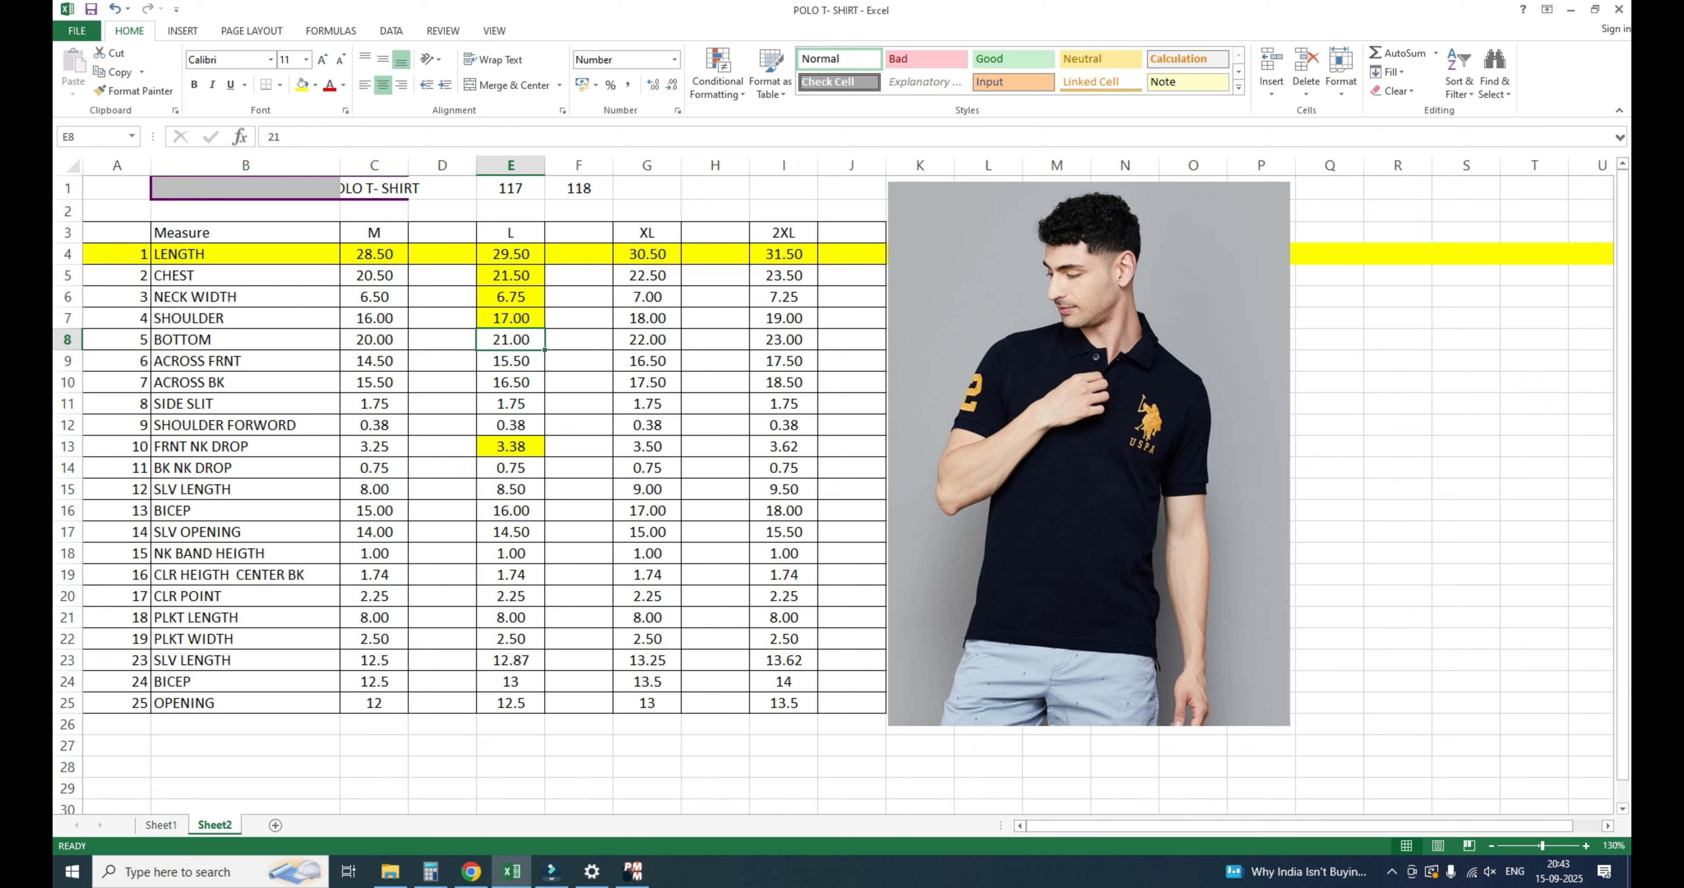
click(244, 725)
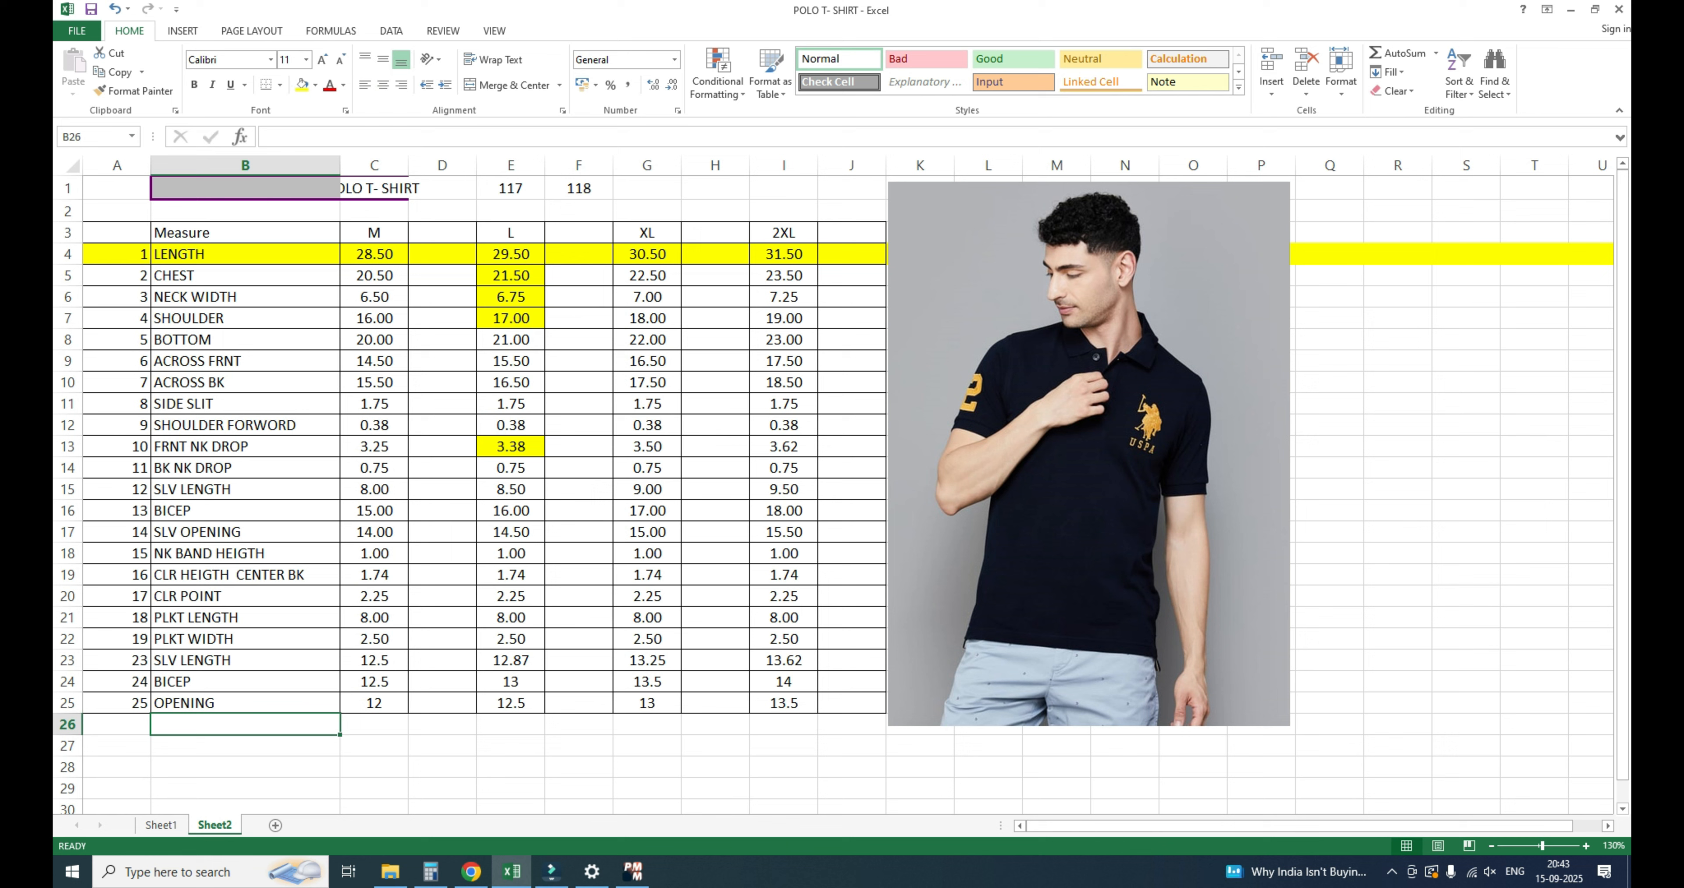
click(245, 682)
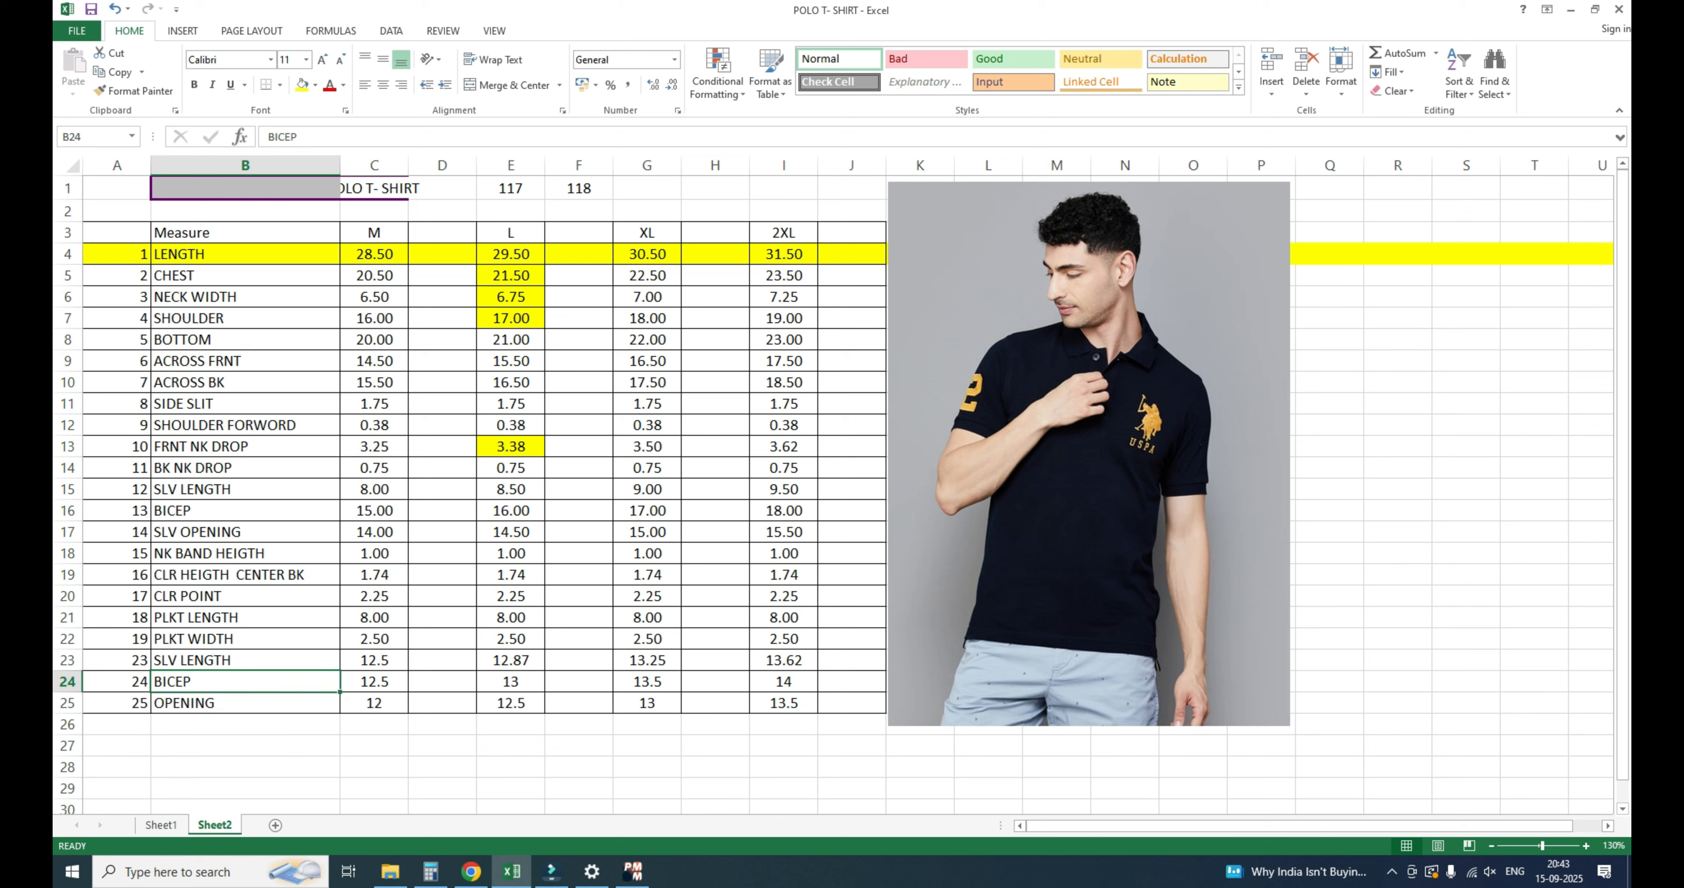
click(509, 681)
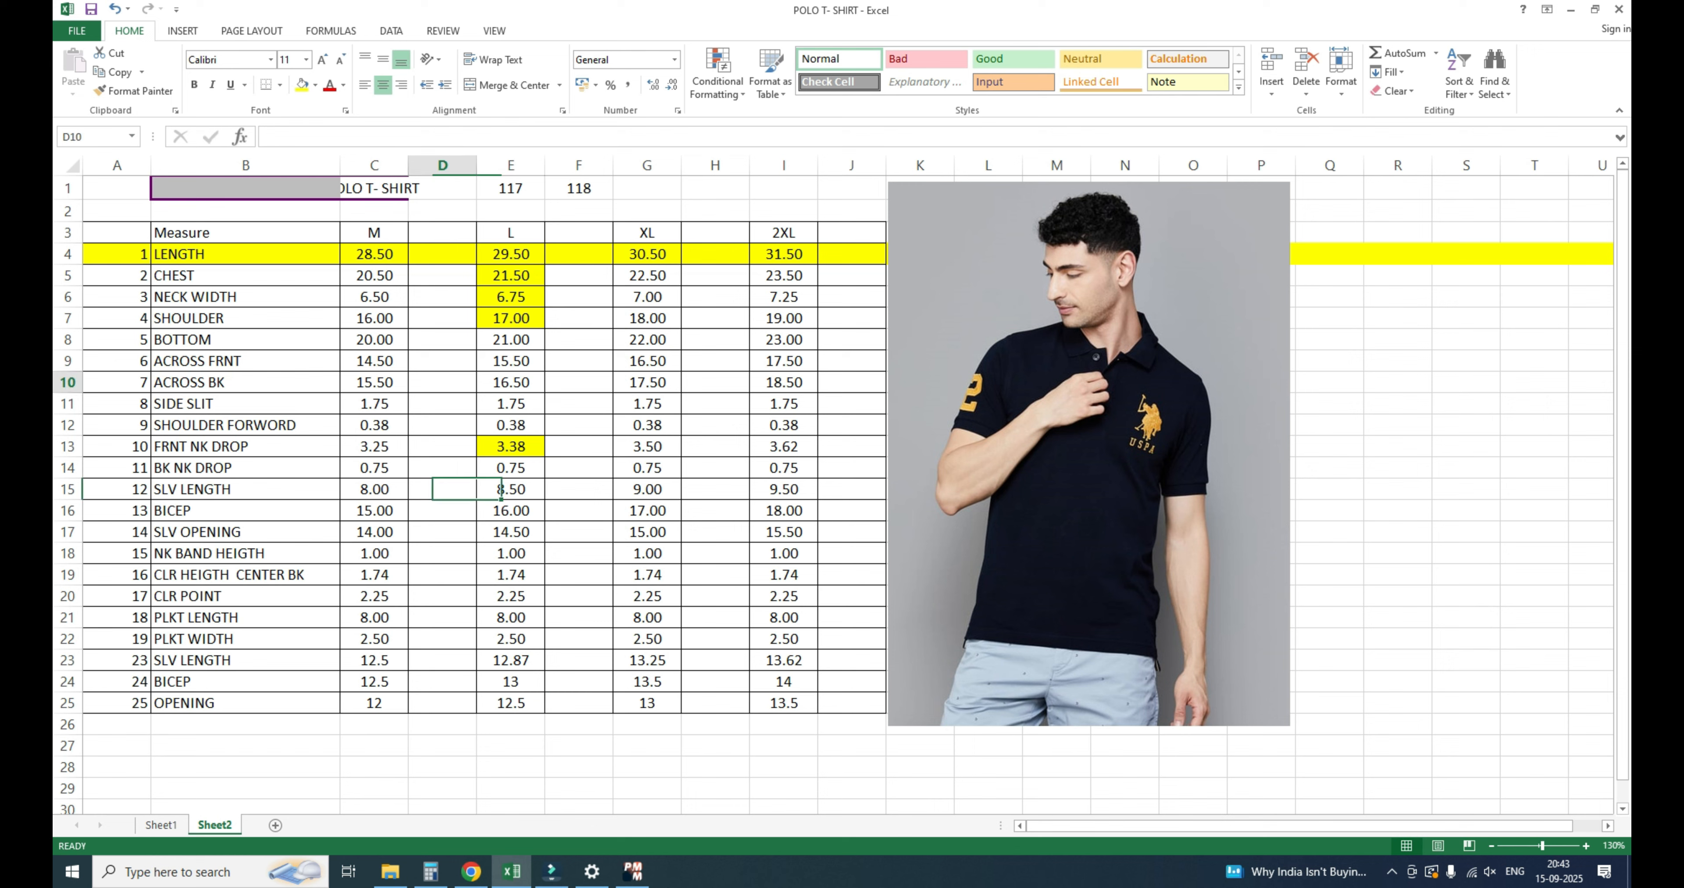
Step: In MTCAD PMM, move the upper-left corner point along the top edge by 8.67 in X and 0 in Y
click(632, 871)
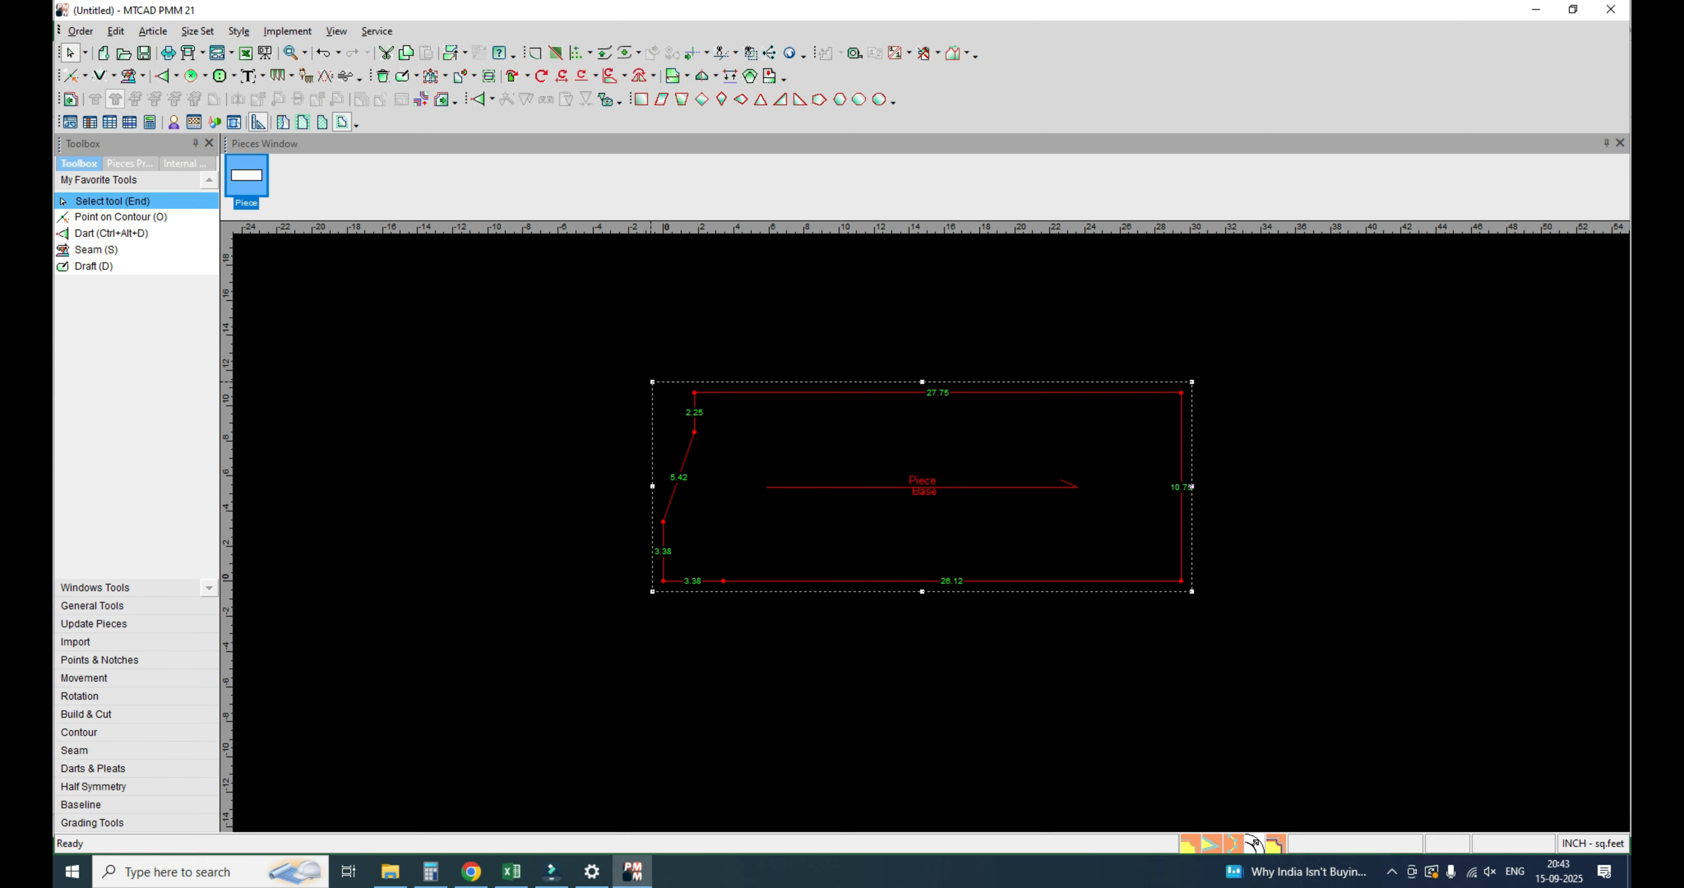
key(m)
click(694, 392)
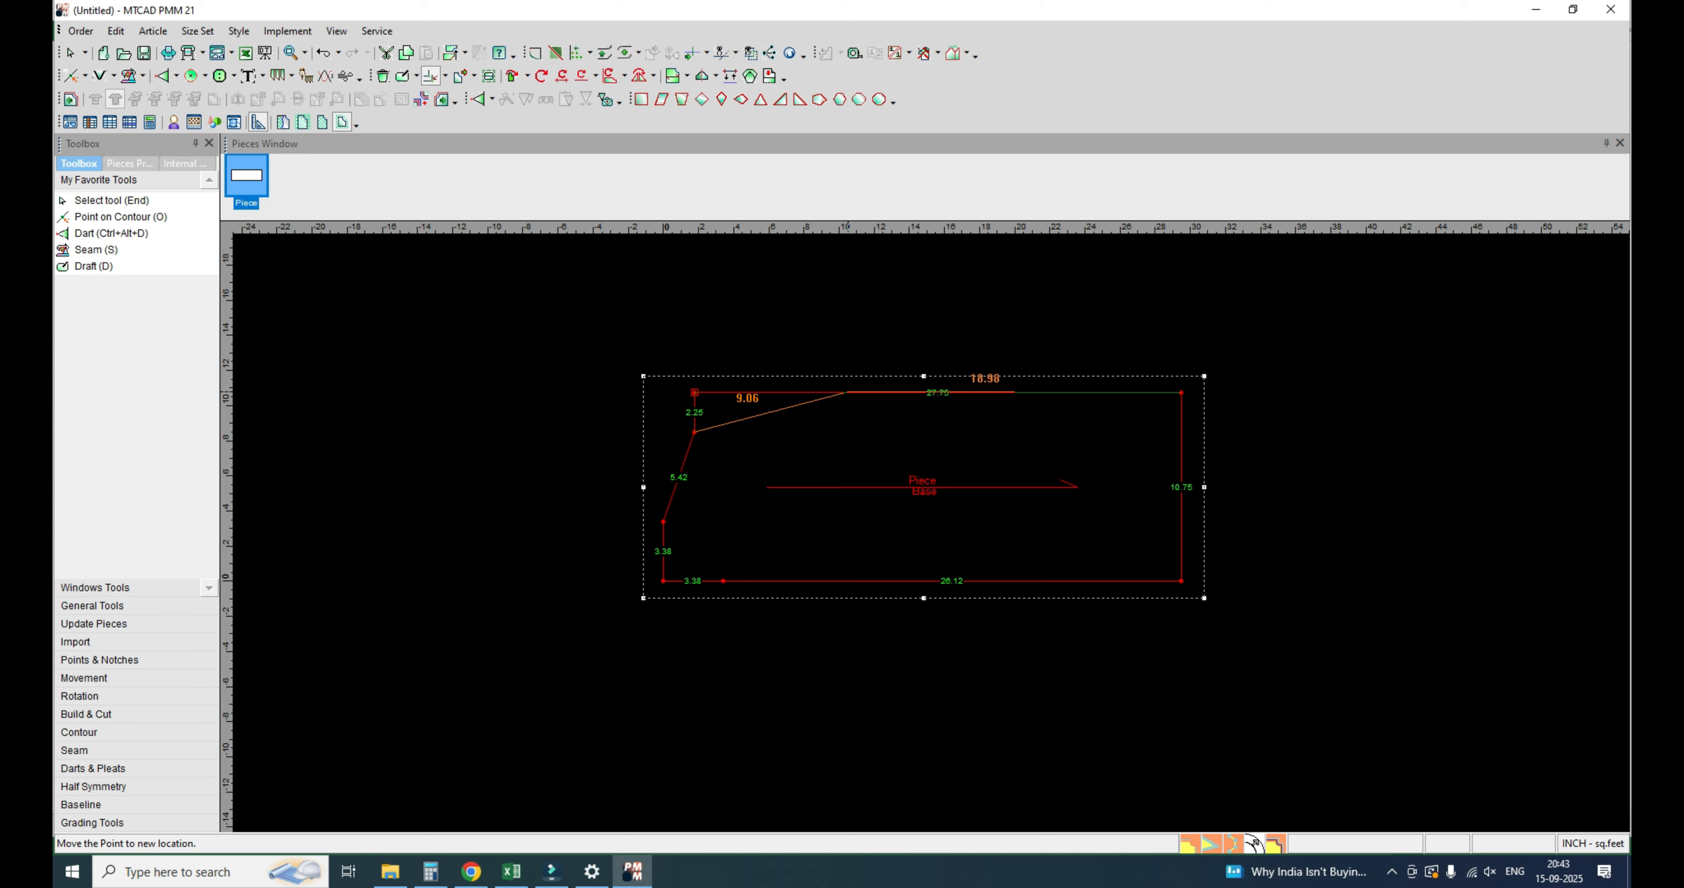
click(845, 392)
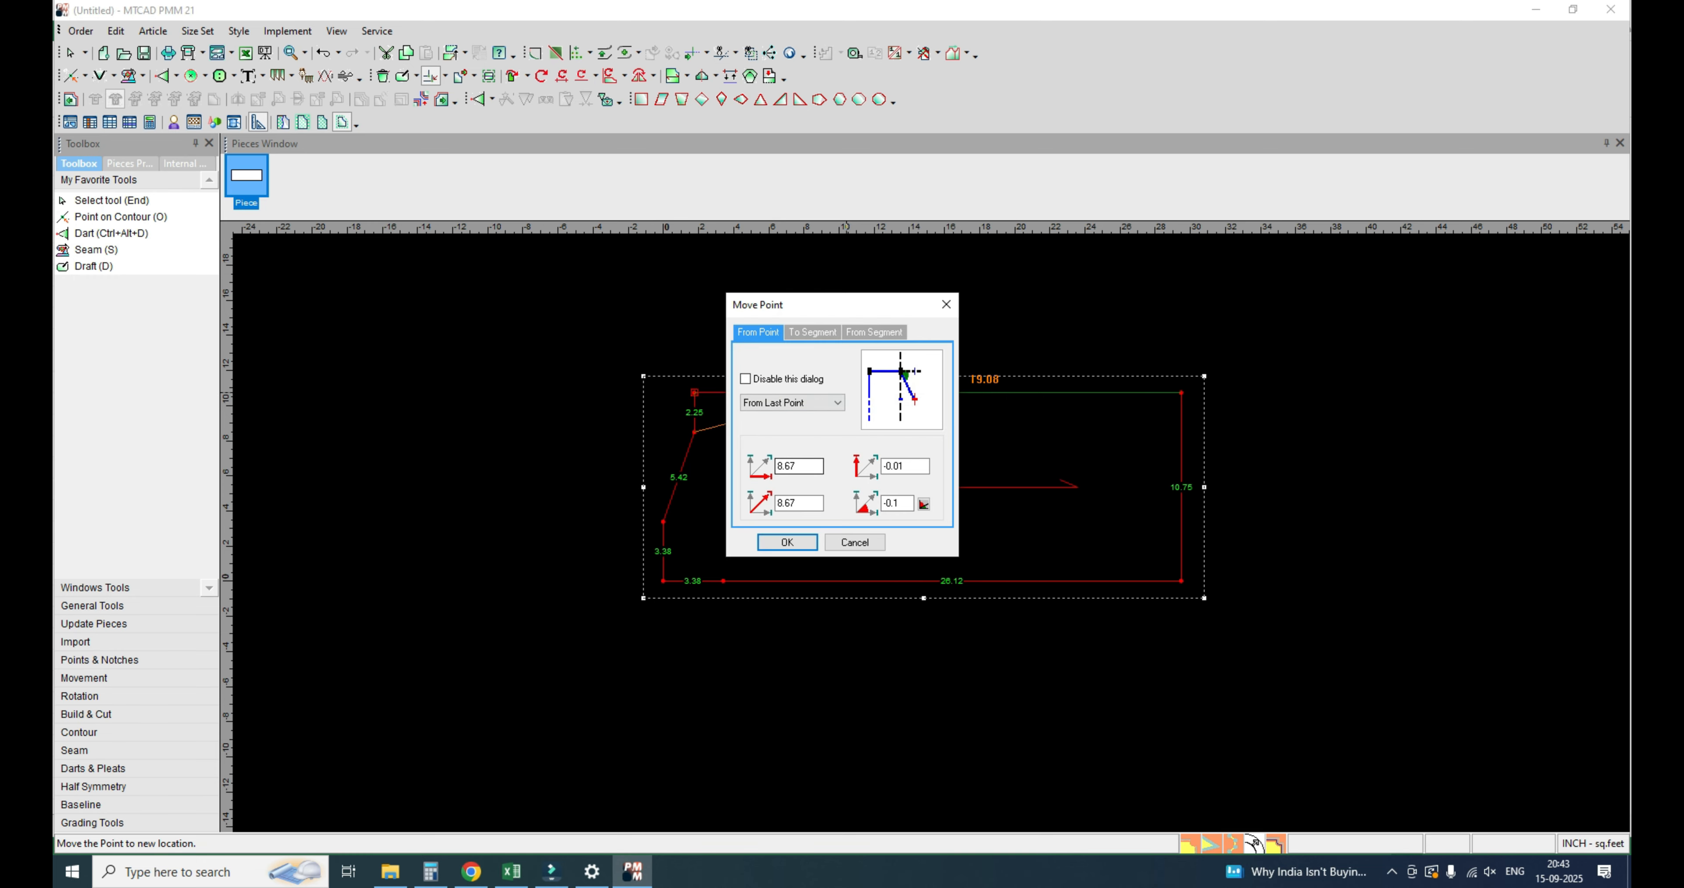
key(Tab)
key(Tab)
text(0)
key(Return)
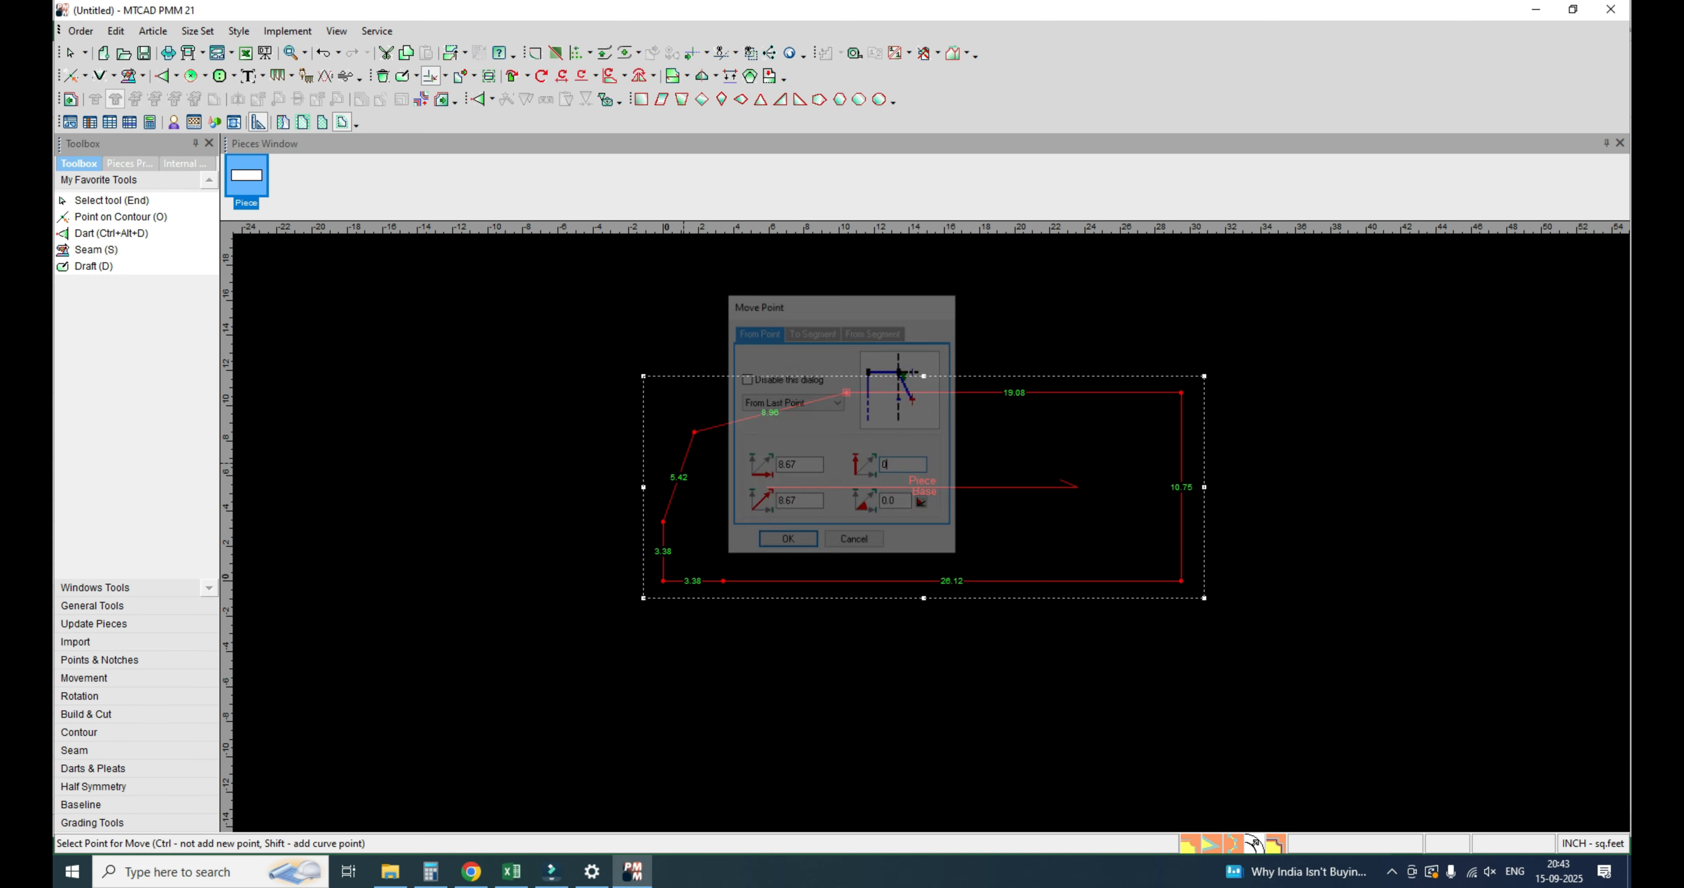
key(End)
Step: Move the underarm point at the start of the top edge by a further 0.04 in X and 0 in Y
scroll(792, 430, up, 3)
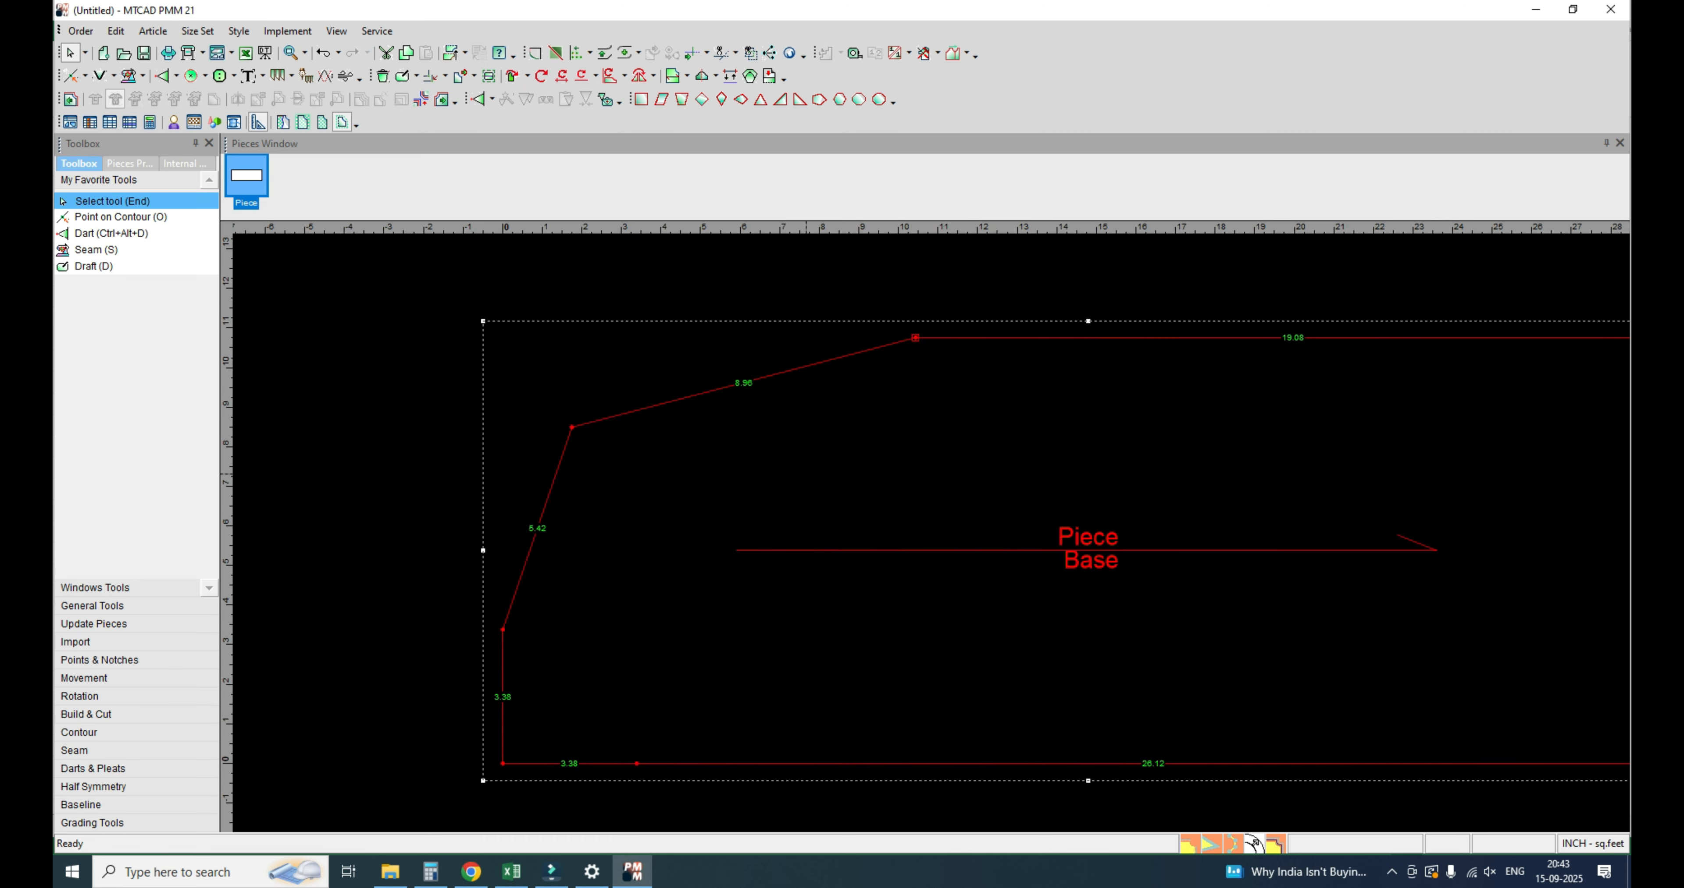
key(m)
drag(870, 308, 936, 358)
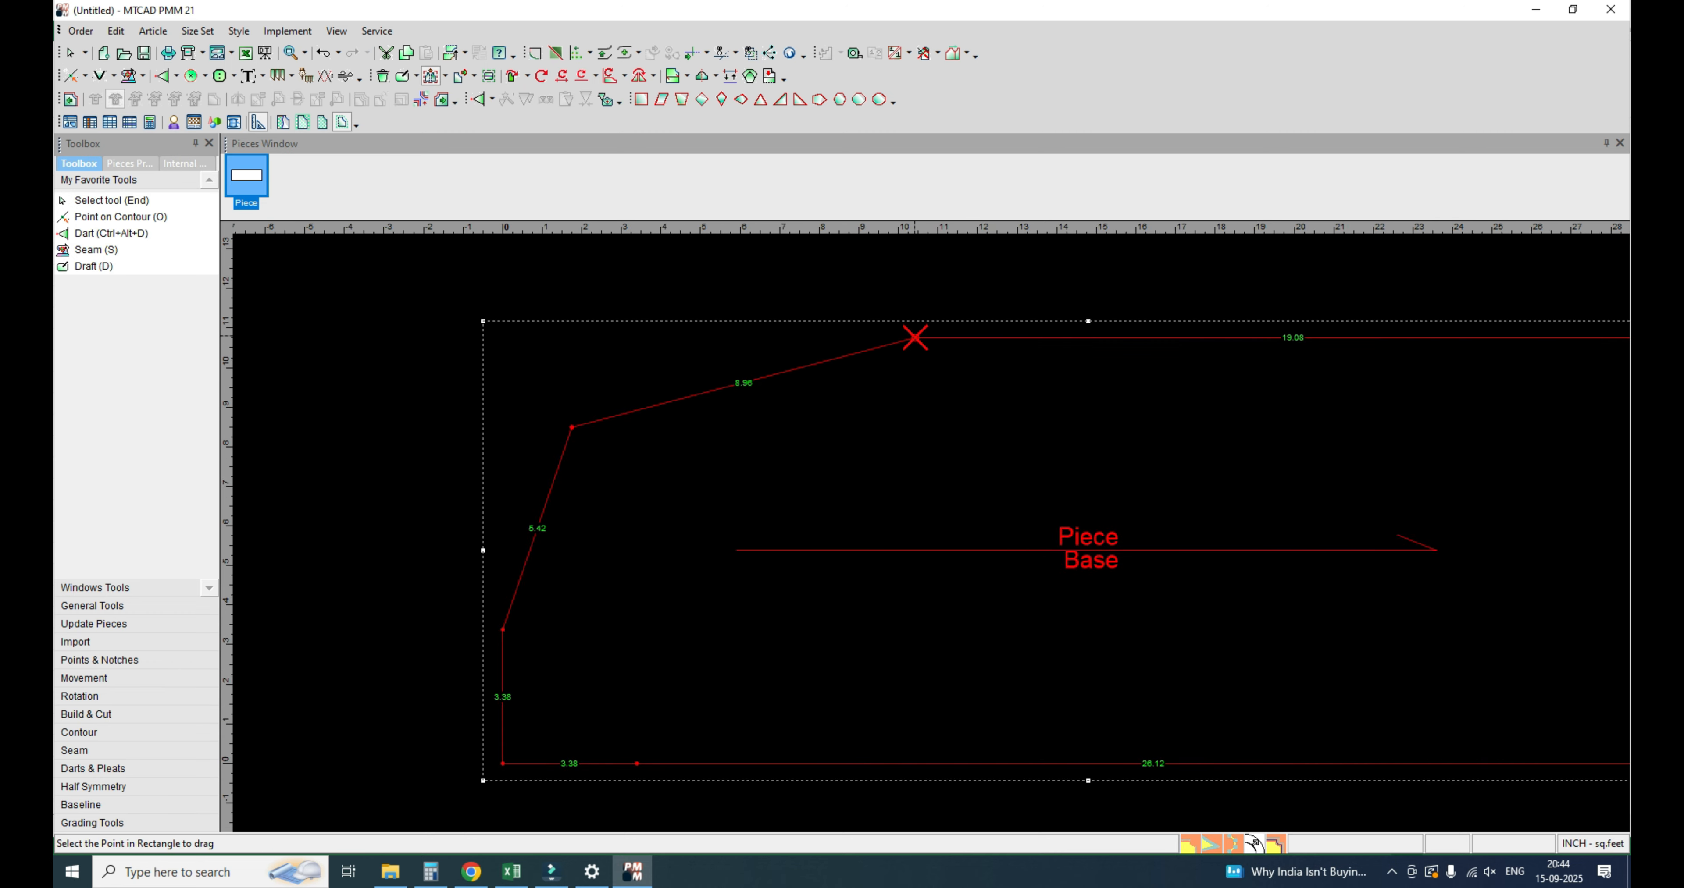
click(915, 337)
click(943, 337)
text(.04)
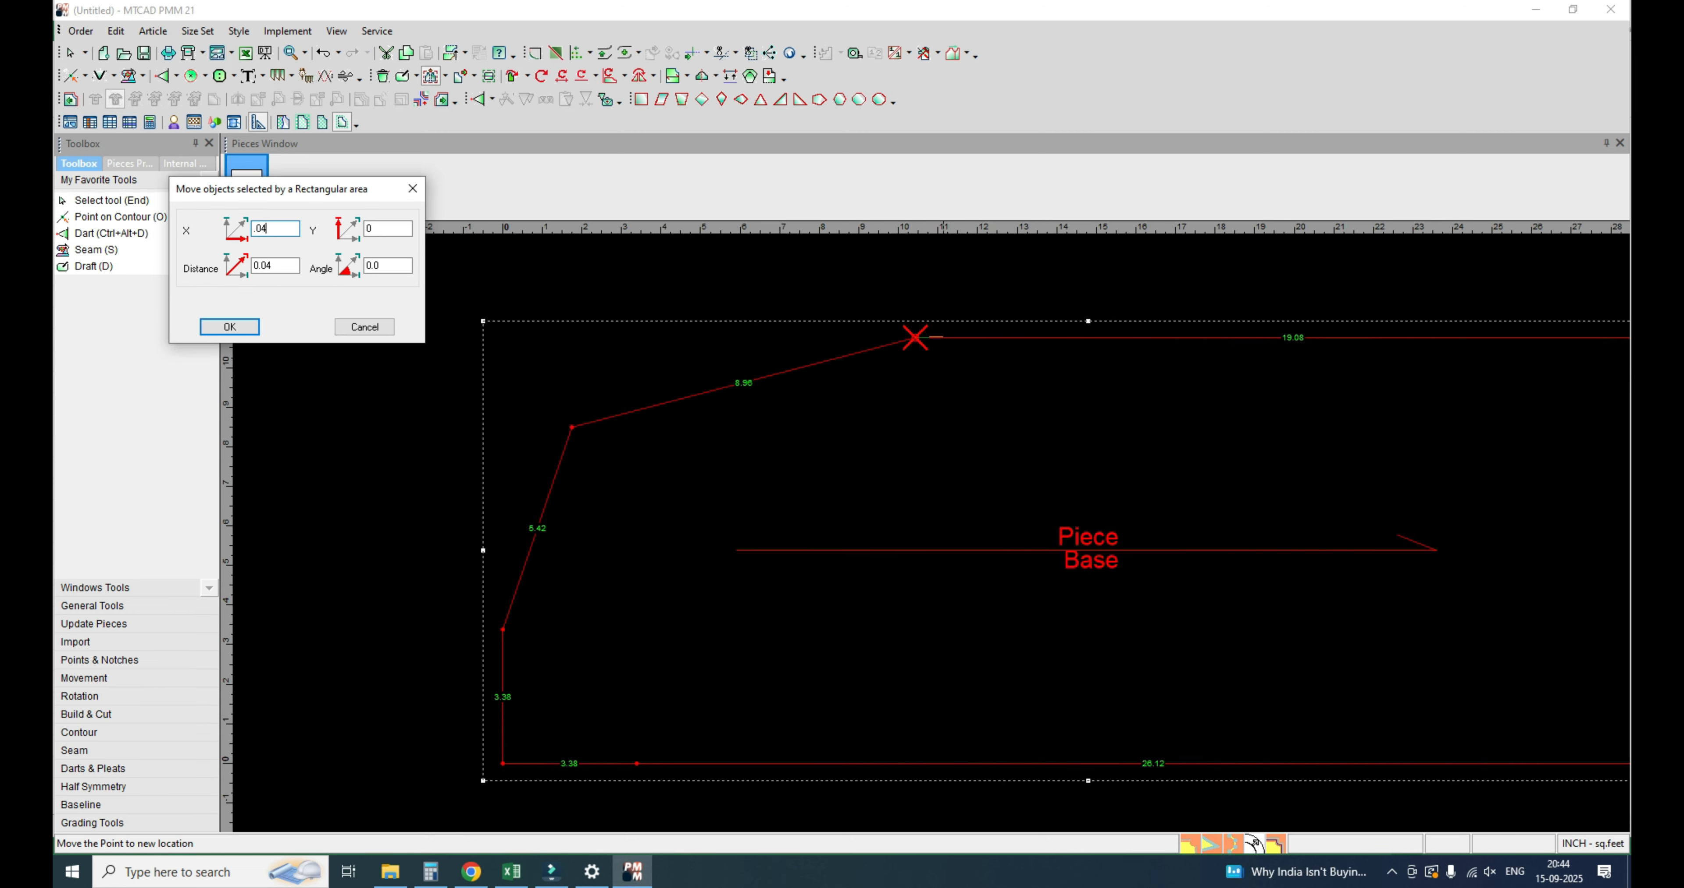
key(Tab)
key(Return)
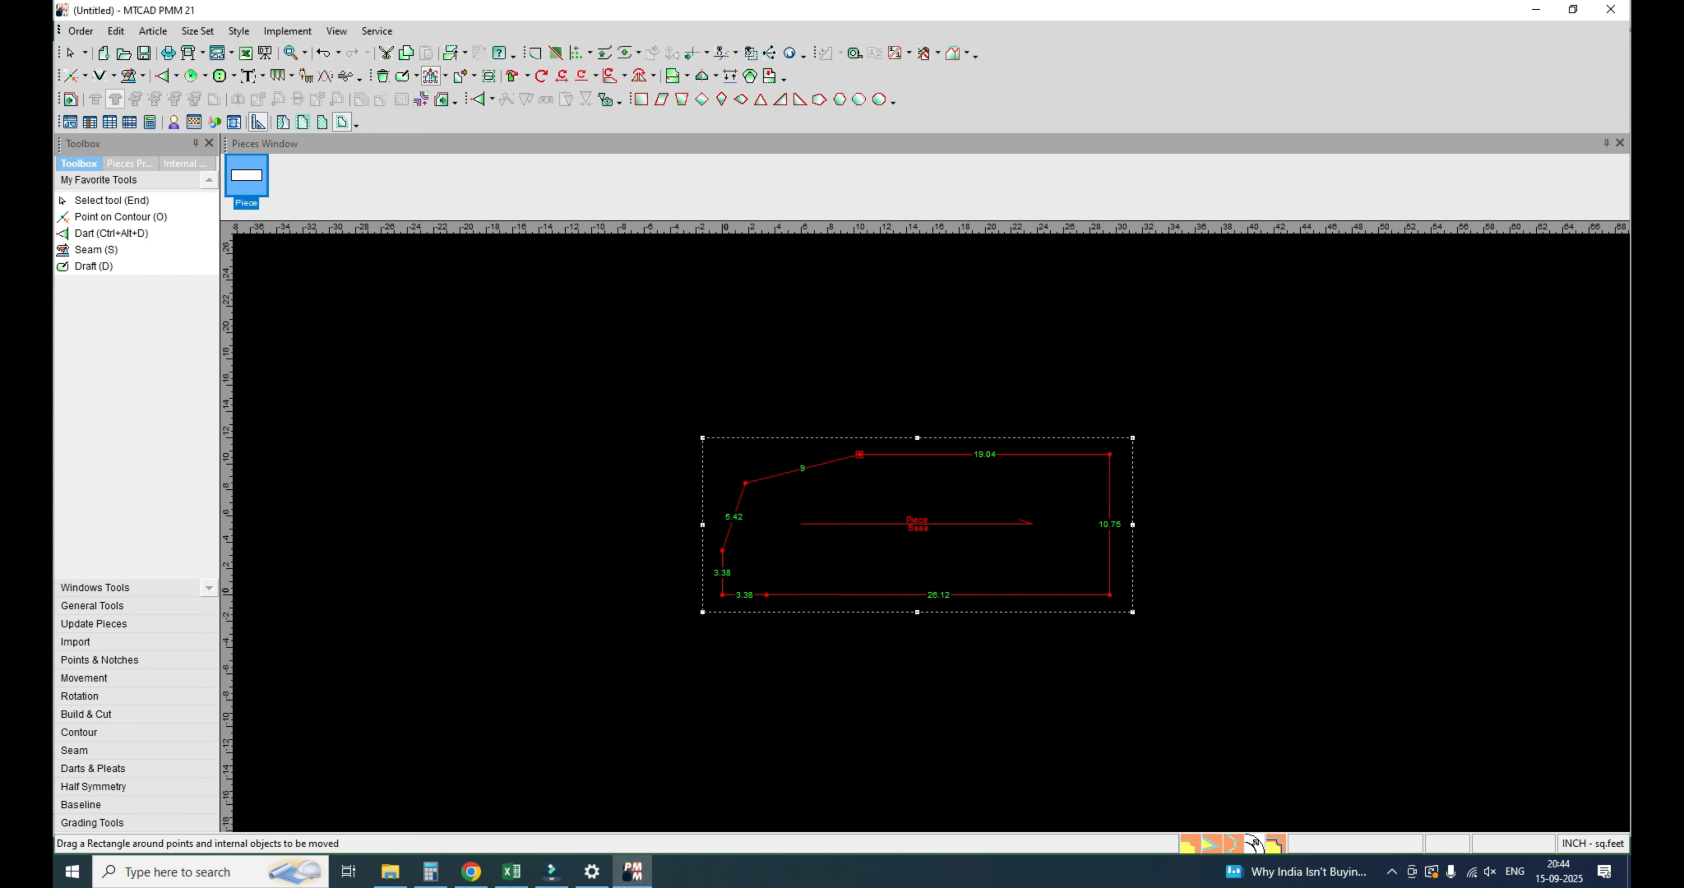
key(End)
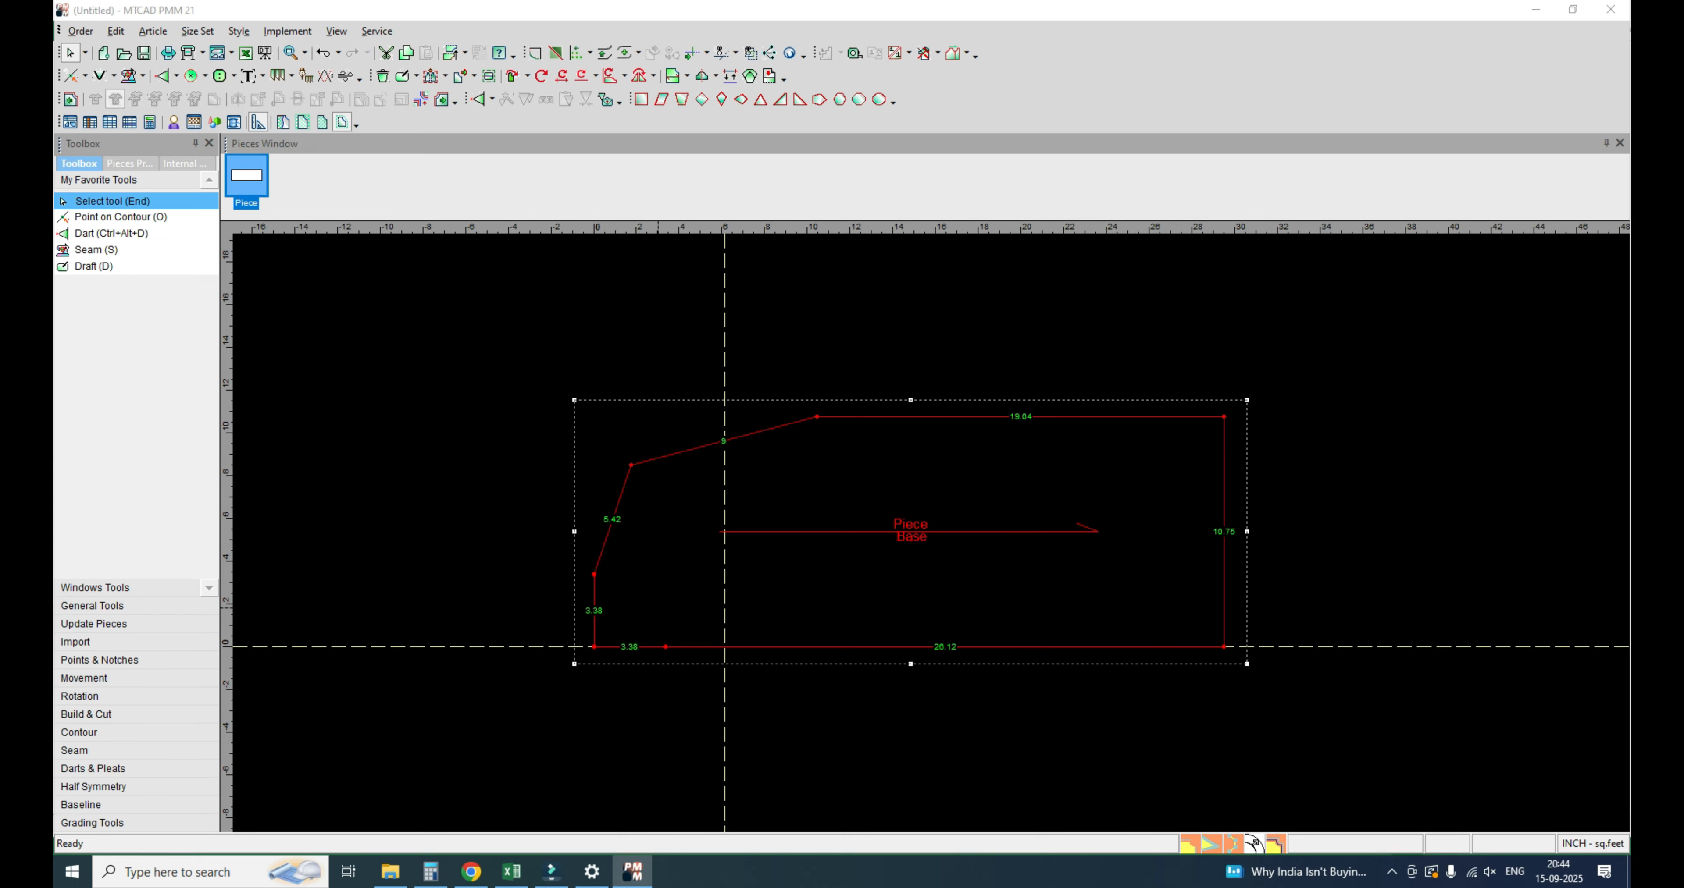
Step: Highlight the size L across front value in yellow in the Excel chart
key(alt+Tab)
click(245, 361)
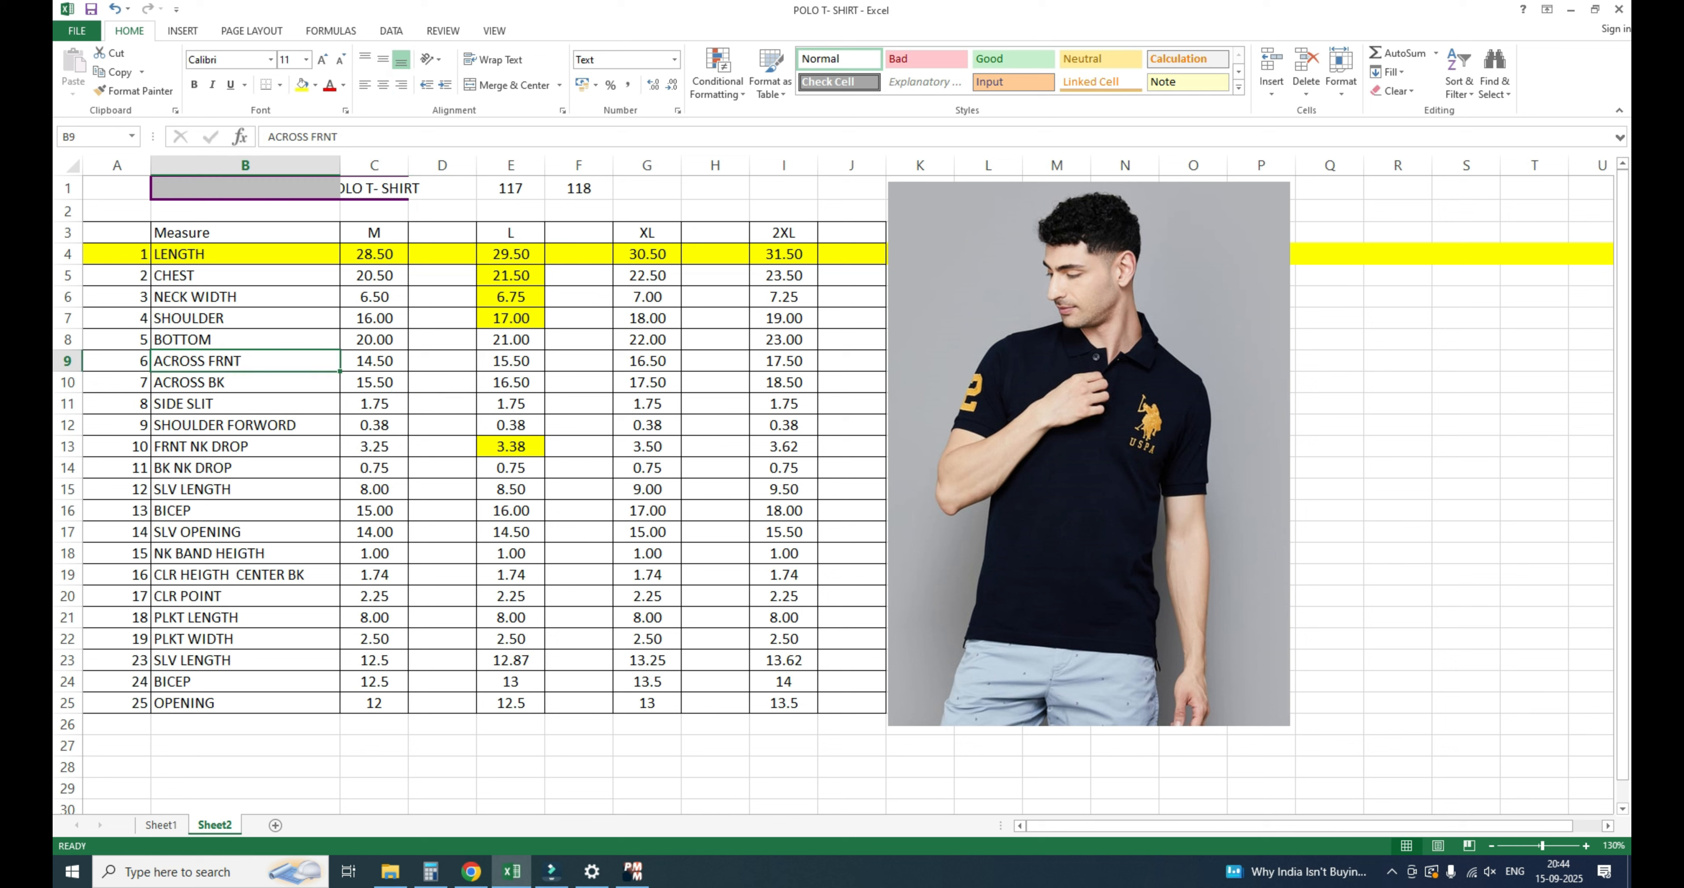
click(510, 361)
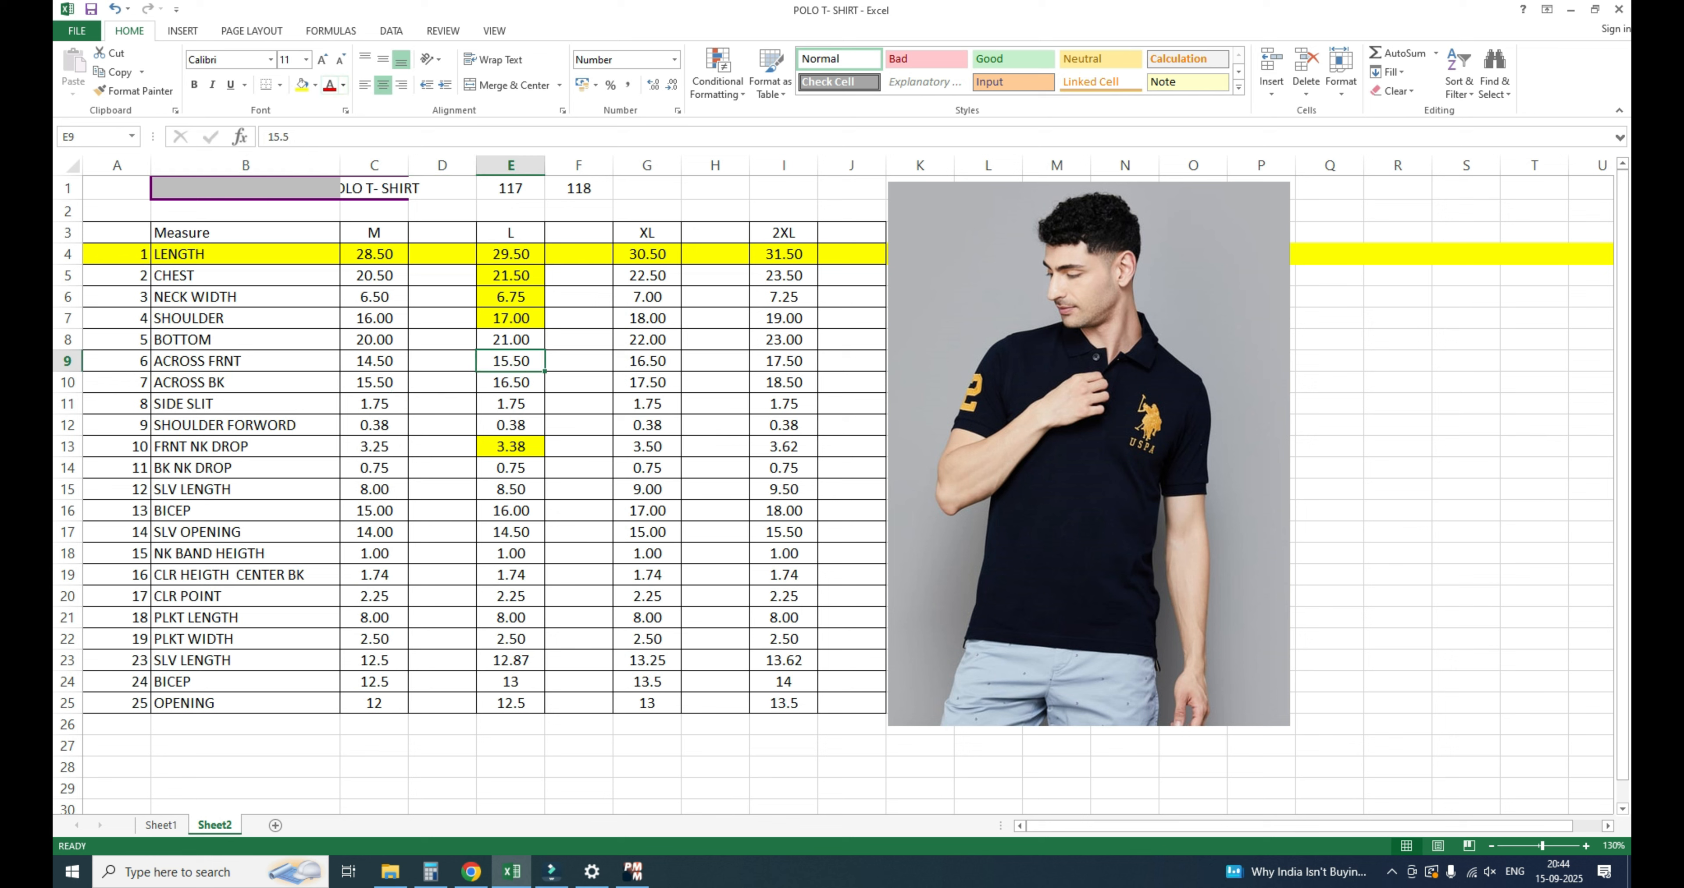
click(302, 85)
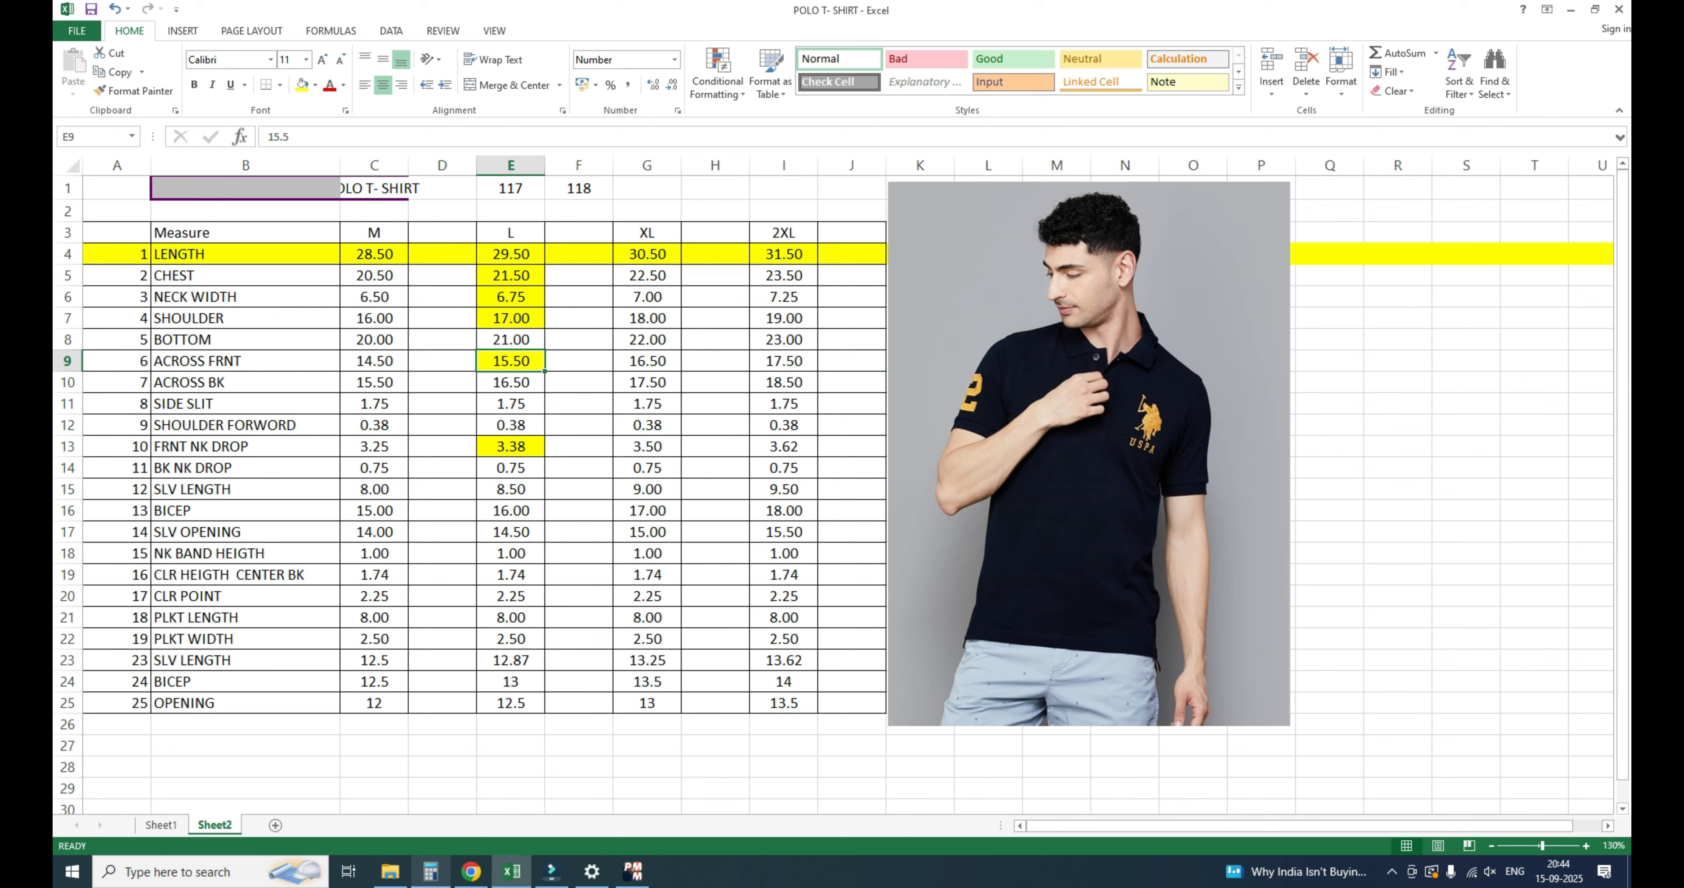
Step: Calculate half of the size L across front, 15.5/2, in Calculator and return to MTCAD PMM
click(430, 871)
text(15.5/2)
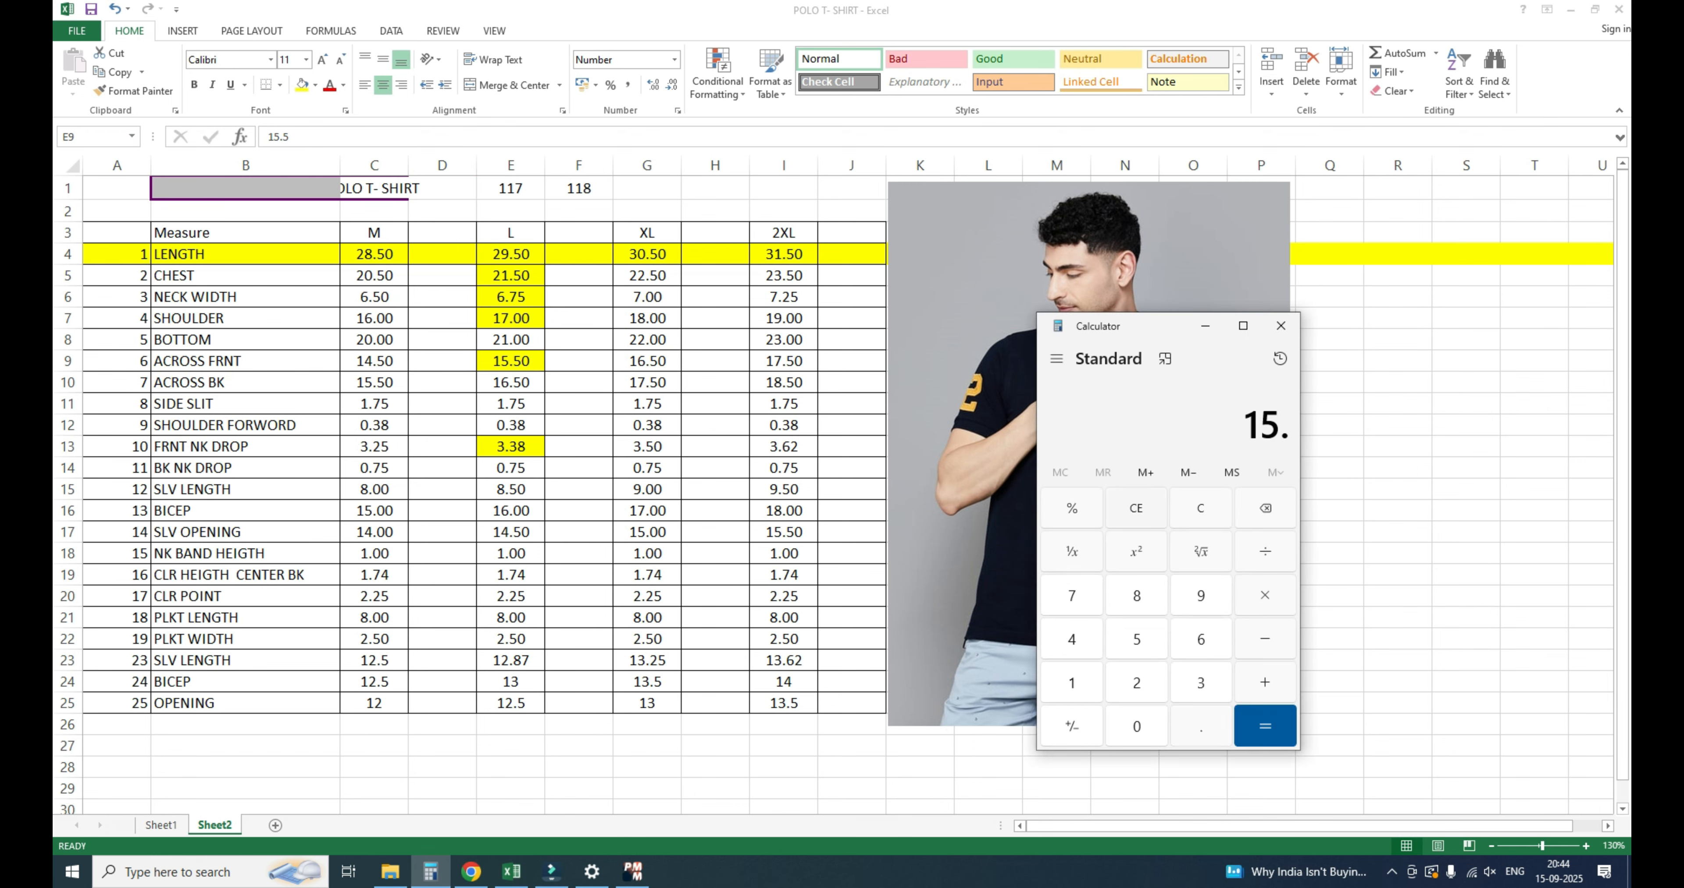
key(Return)
click(632, 871)
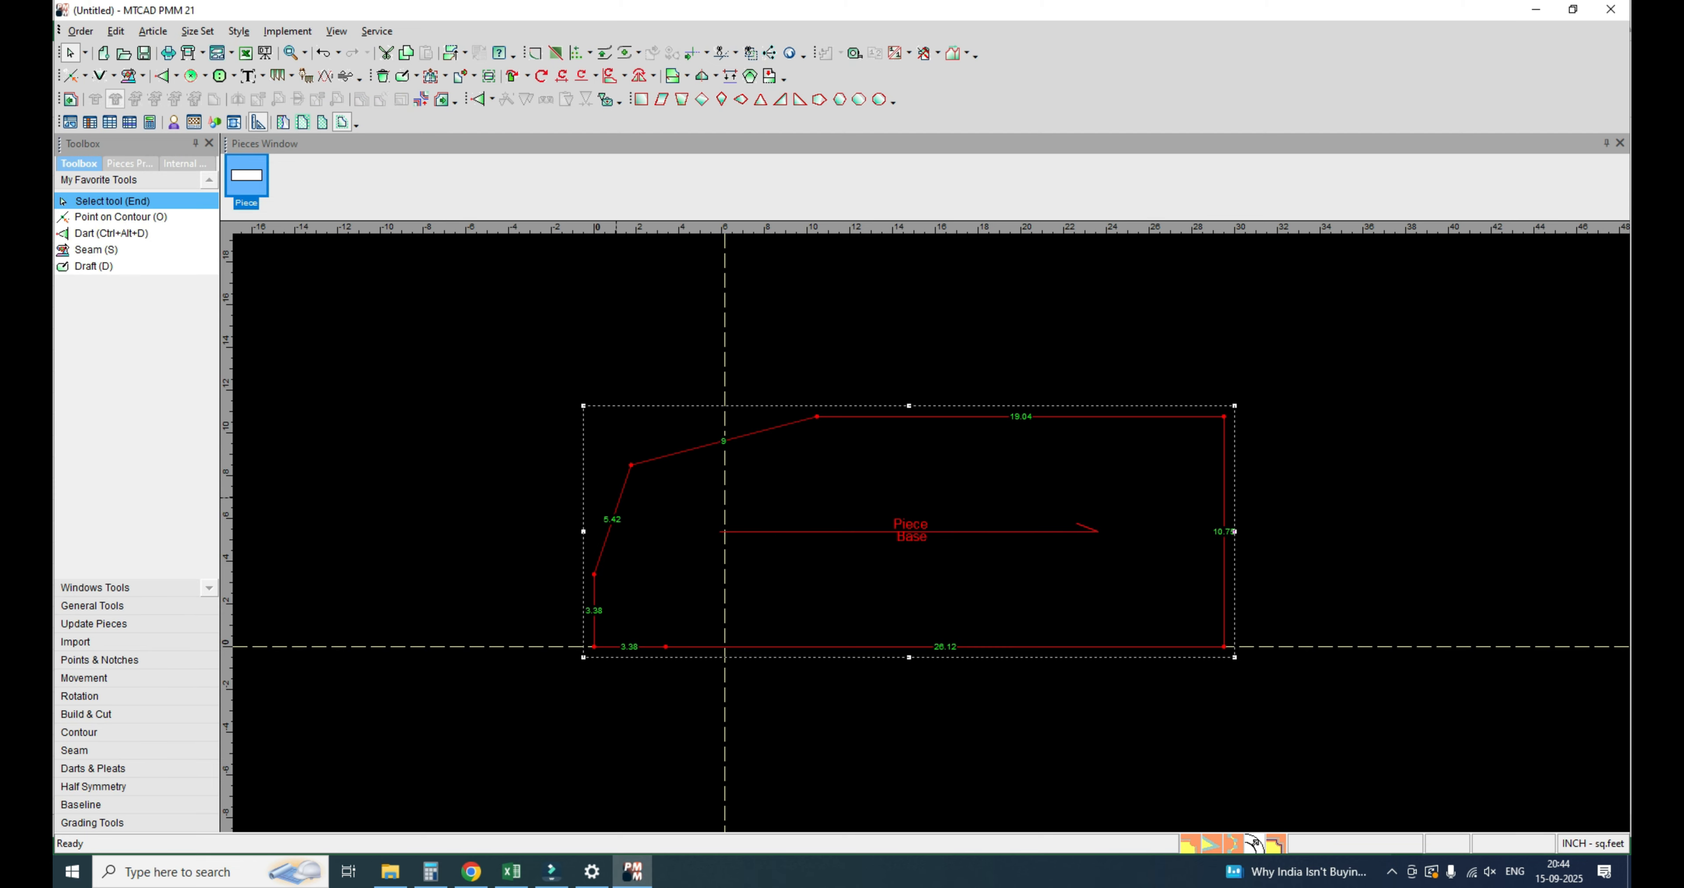
Step: Place a horizontal guide line at a distance of 7.75 from the guide on the piece's centre-front edge
double_click(519, 648)
text(7)
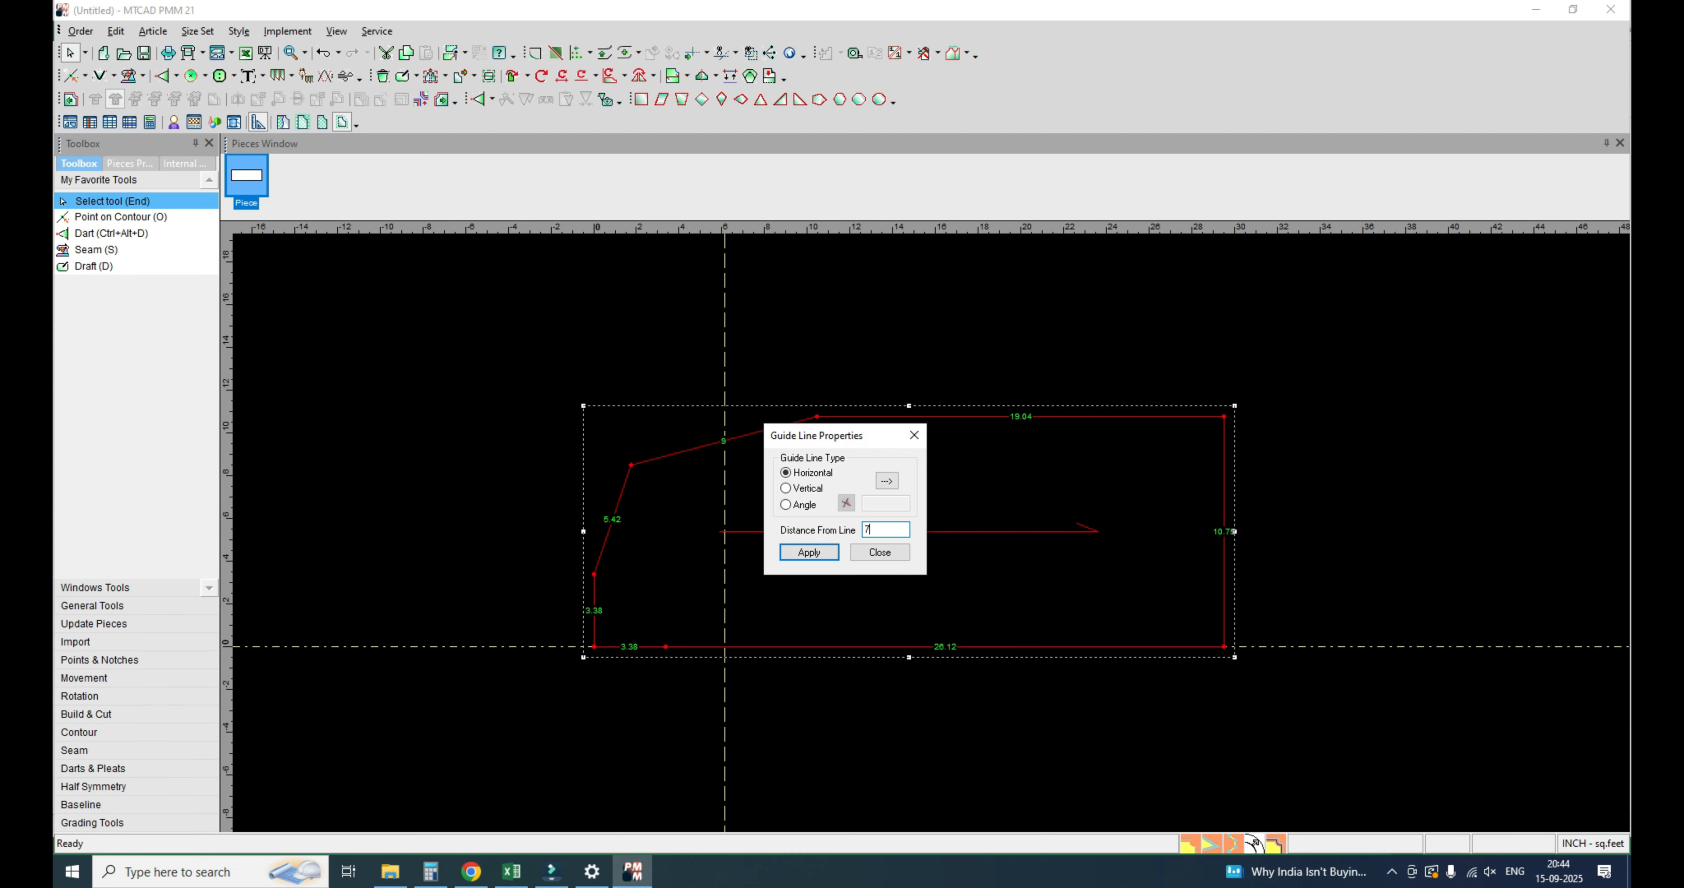
text(.75)
key(Return)
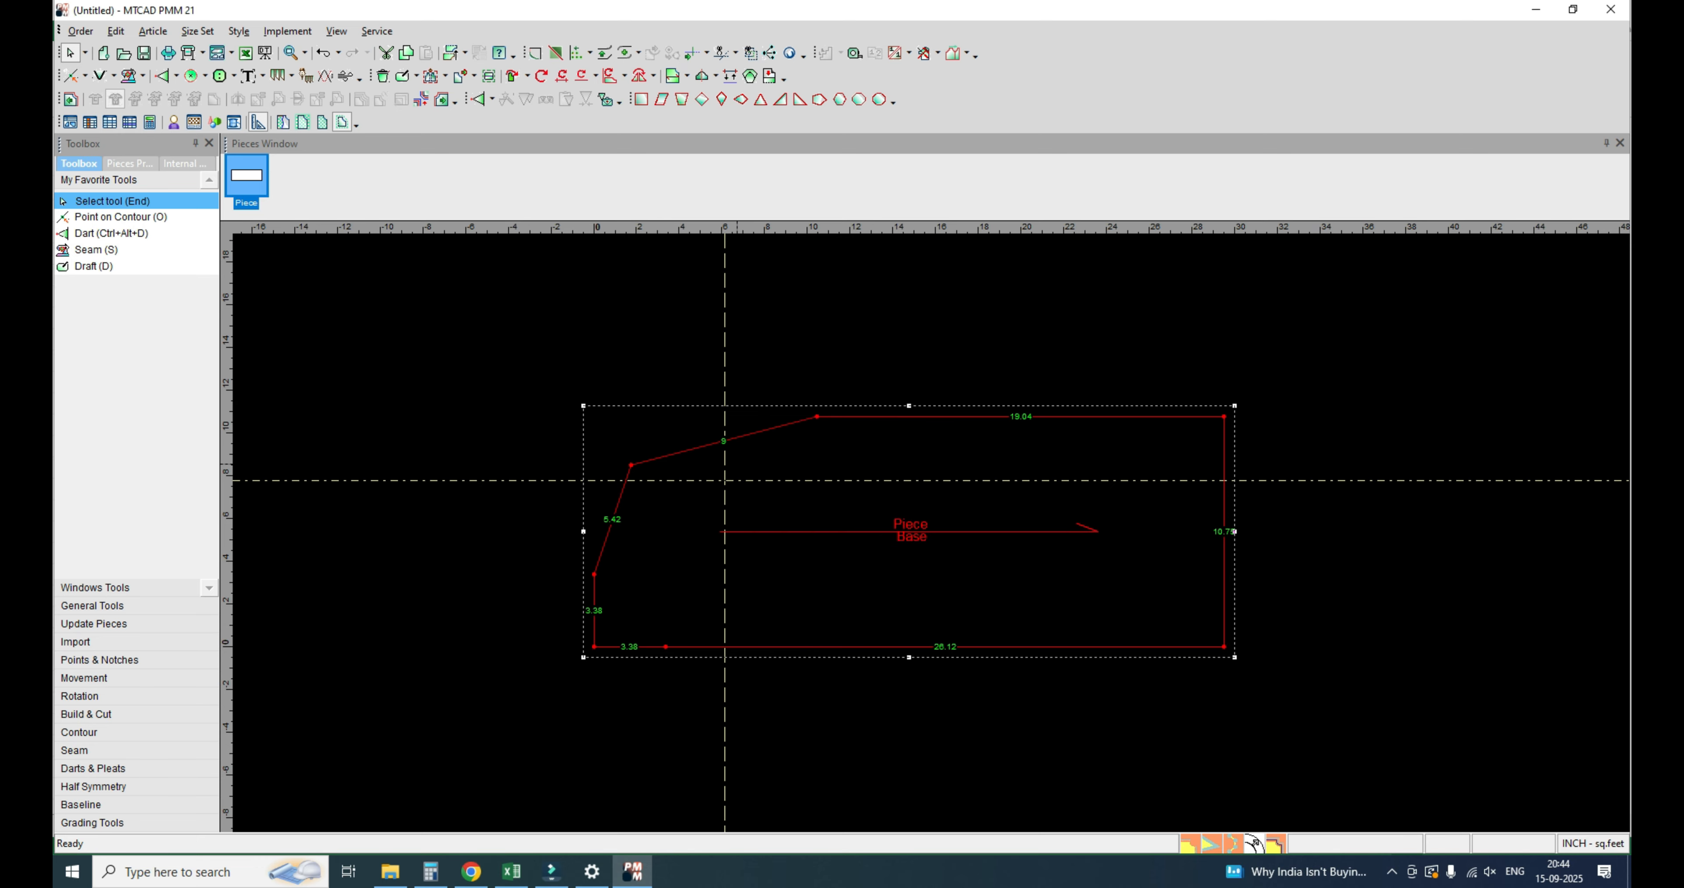
Step: Add a curve point on the straight armhole line and move it to the intersection of the across-front guide lines
key(m)
scroll(656, 465, up, 3)
shift+click(833, 405)
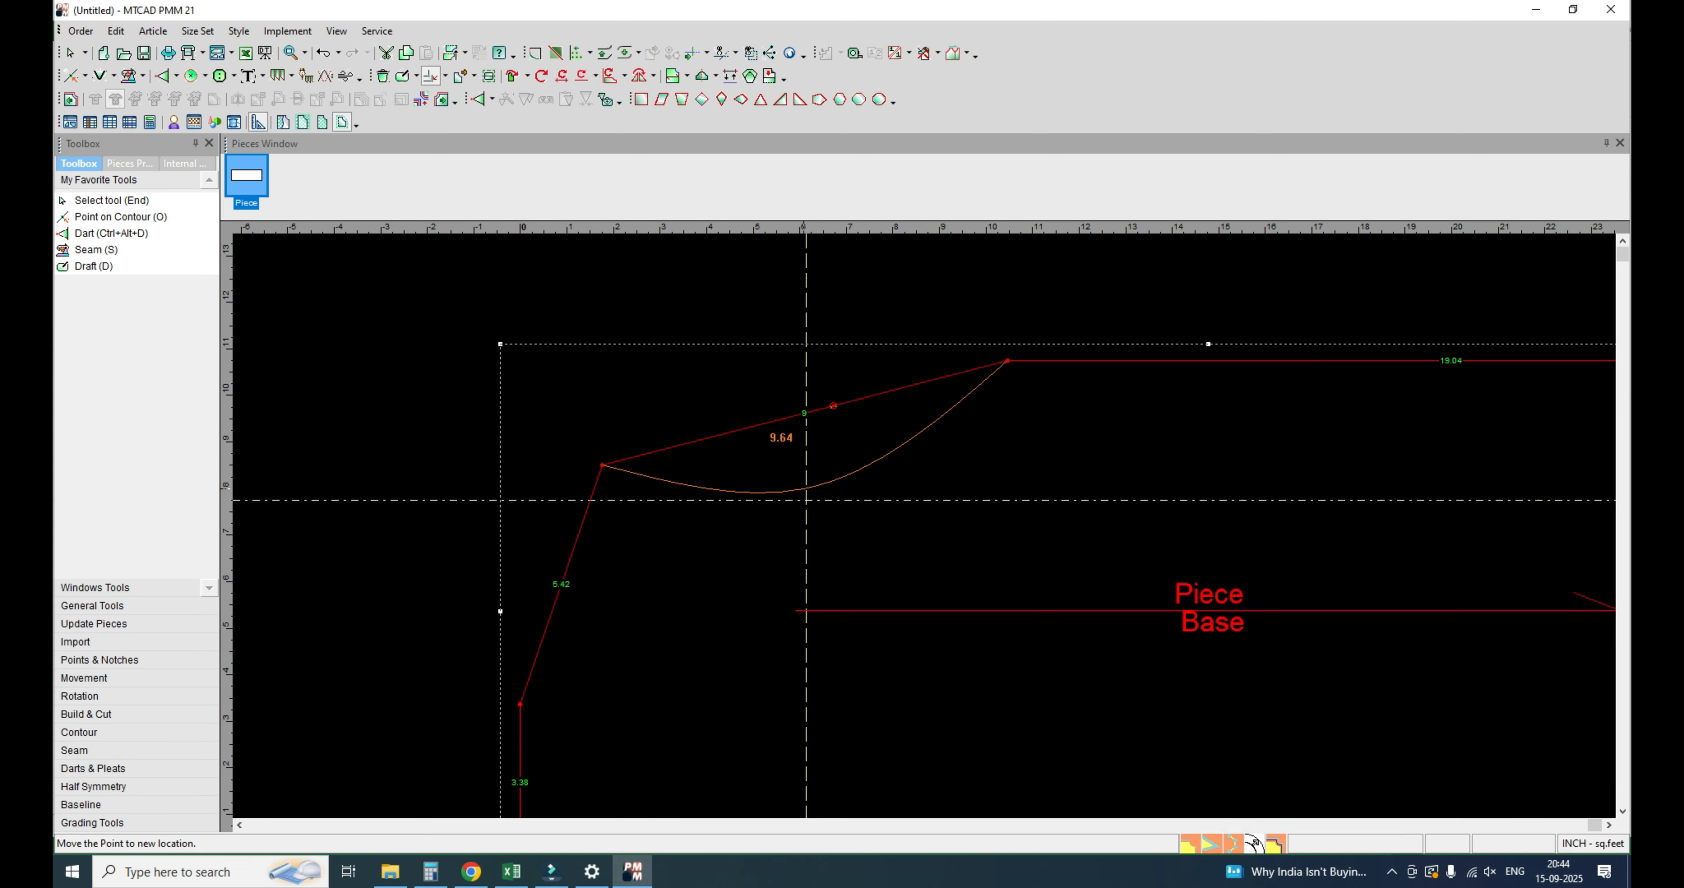
click(806, 500)
key(Return)
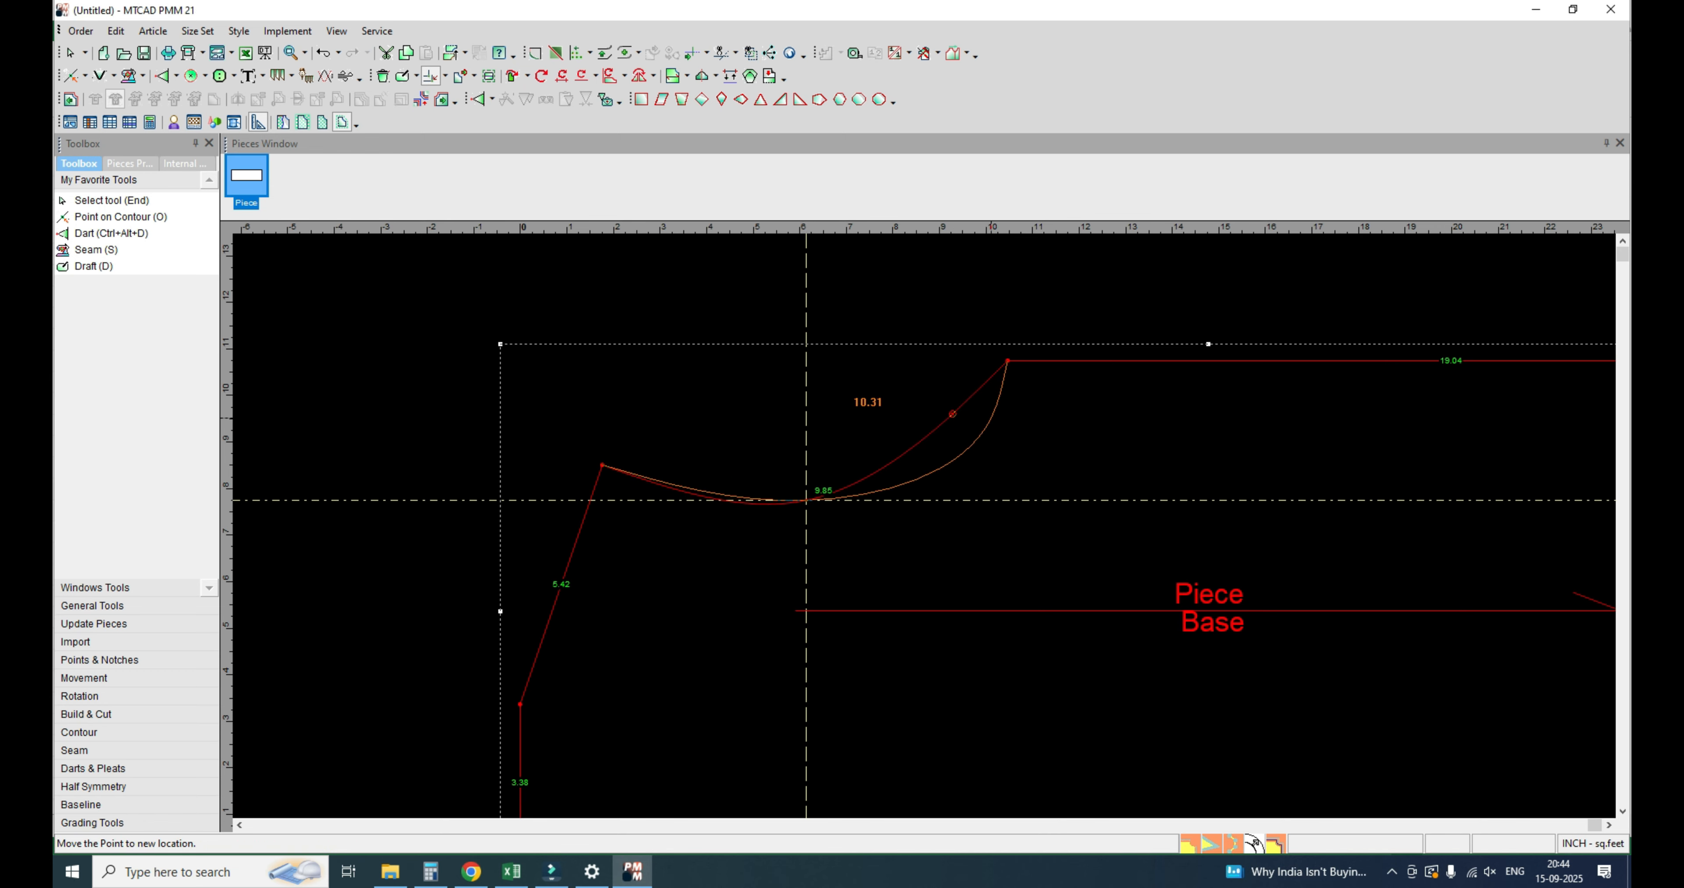
Step: Round out the lower armhole with curve points, moving one about 0.96 in X and 0.14 in Y and adjusting the curve near the underarm
click(806, 501)
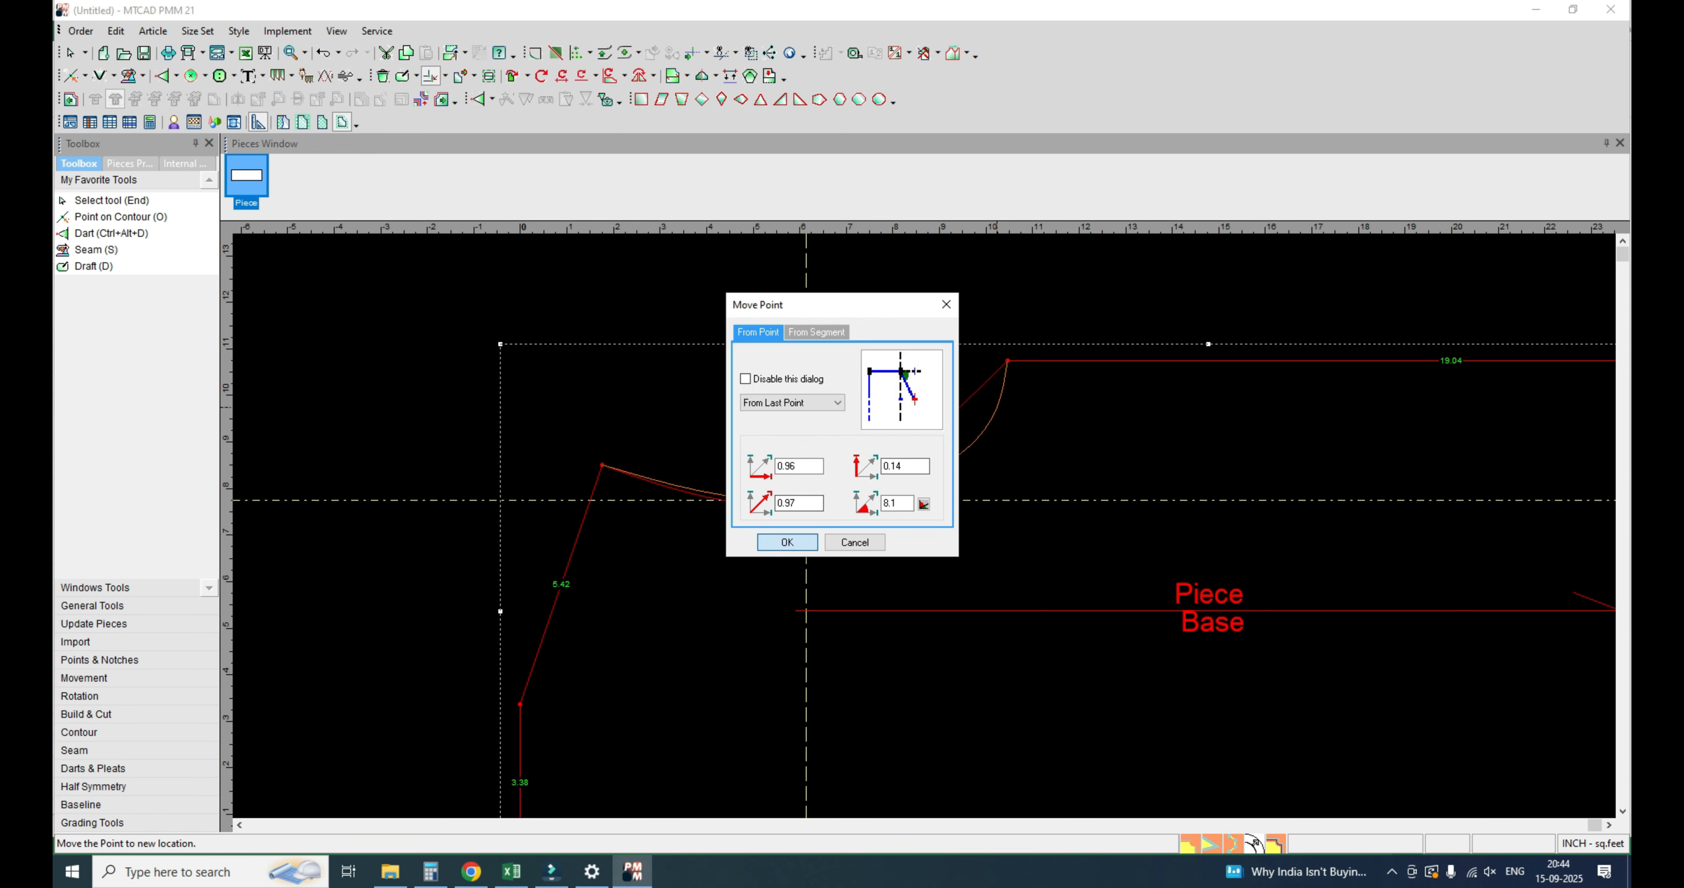
key(Return)
scroll(628, 536, up, 4)
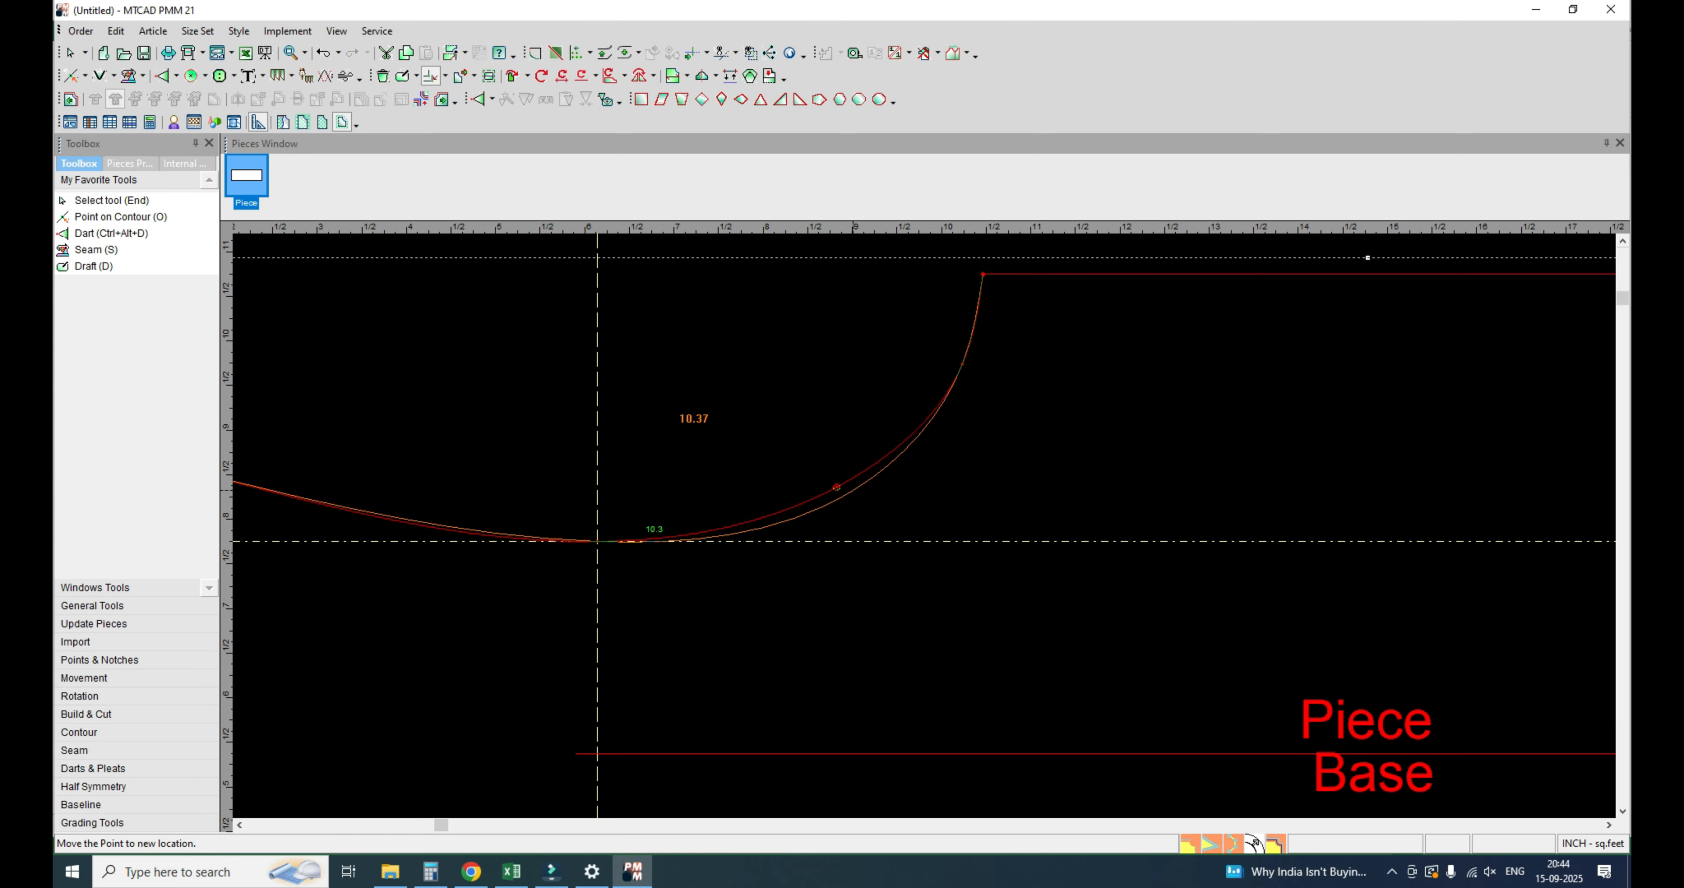
click(856, 490)
key(Return)
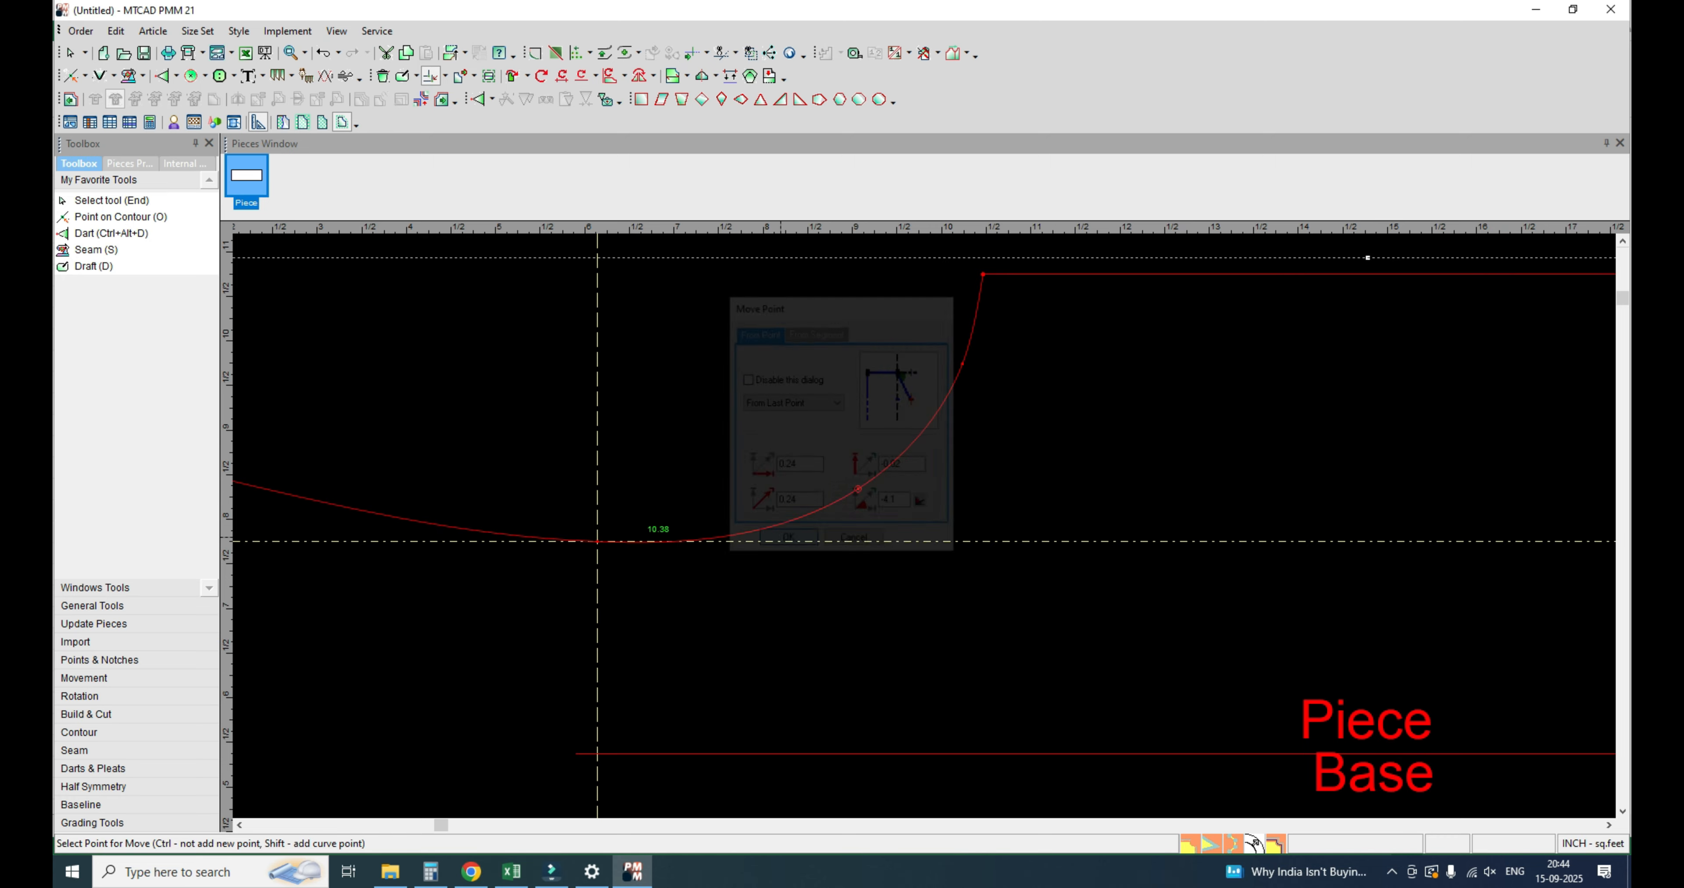
scroll(597, 541, down, 4)
key(End)
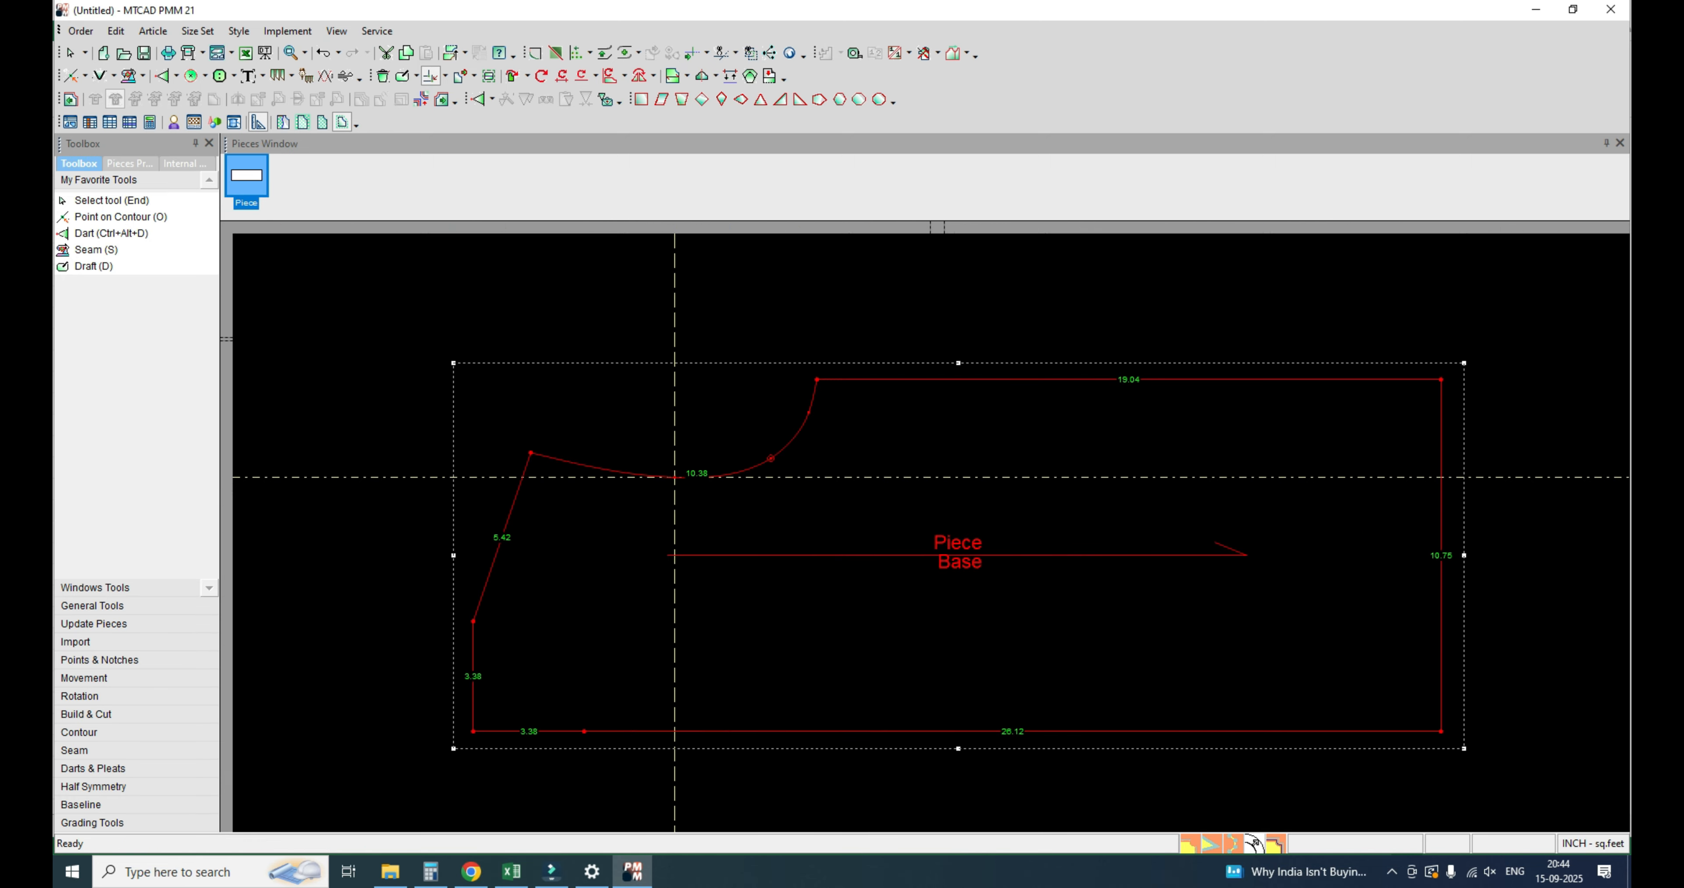
scroll(1002, 514, down, 1)
scroll(931, 533, up, 1)
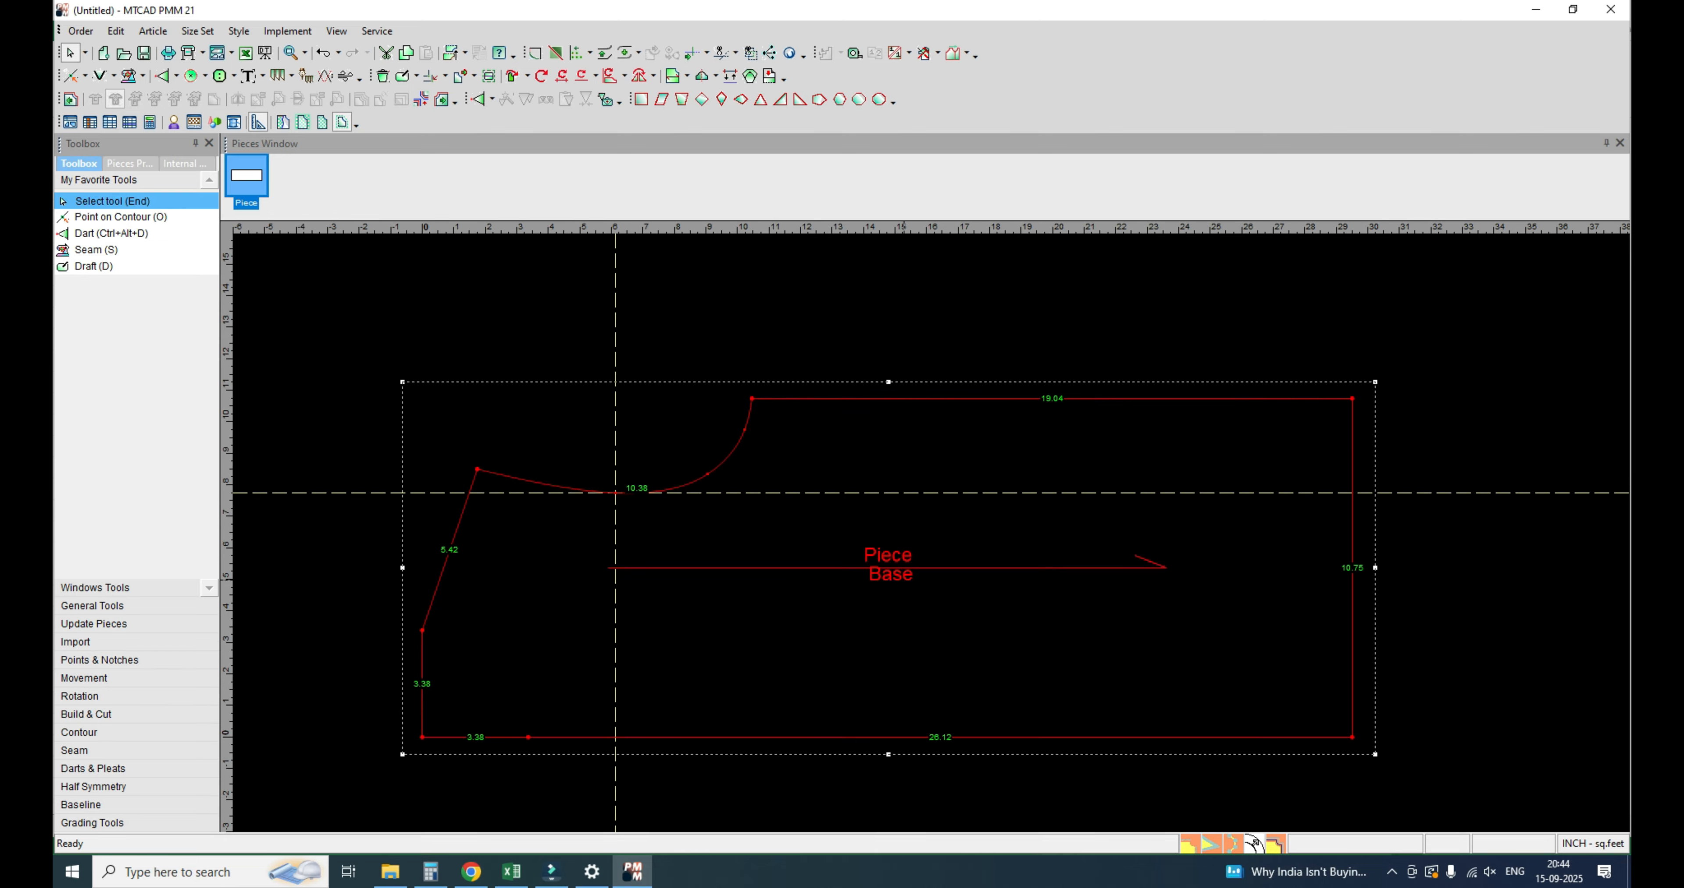
scroll(616, 493, down, 1)
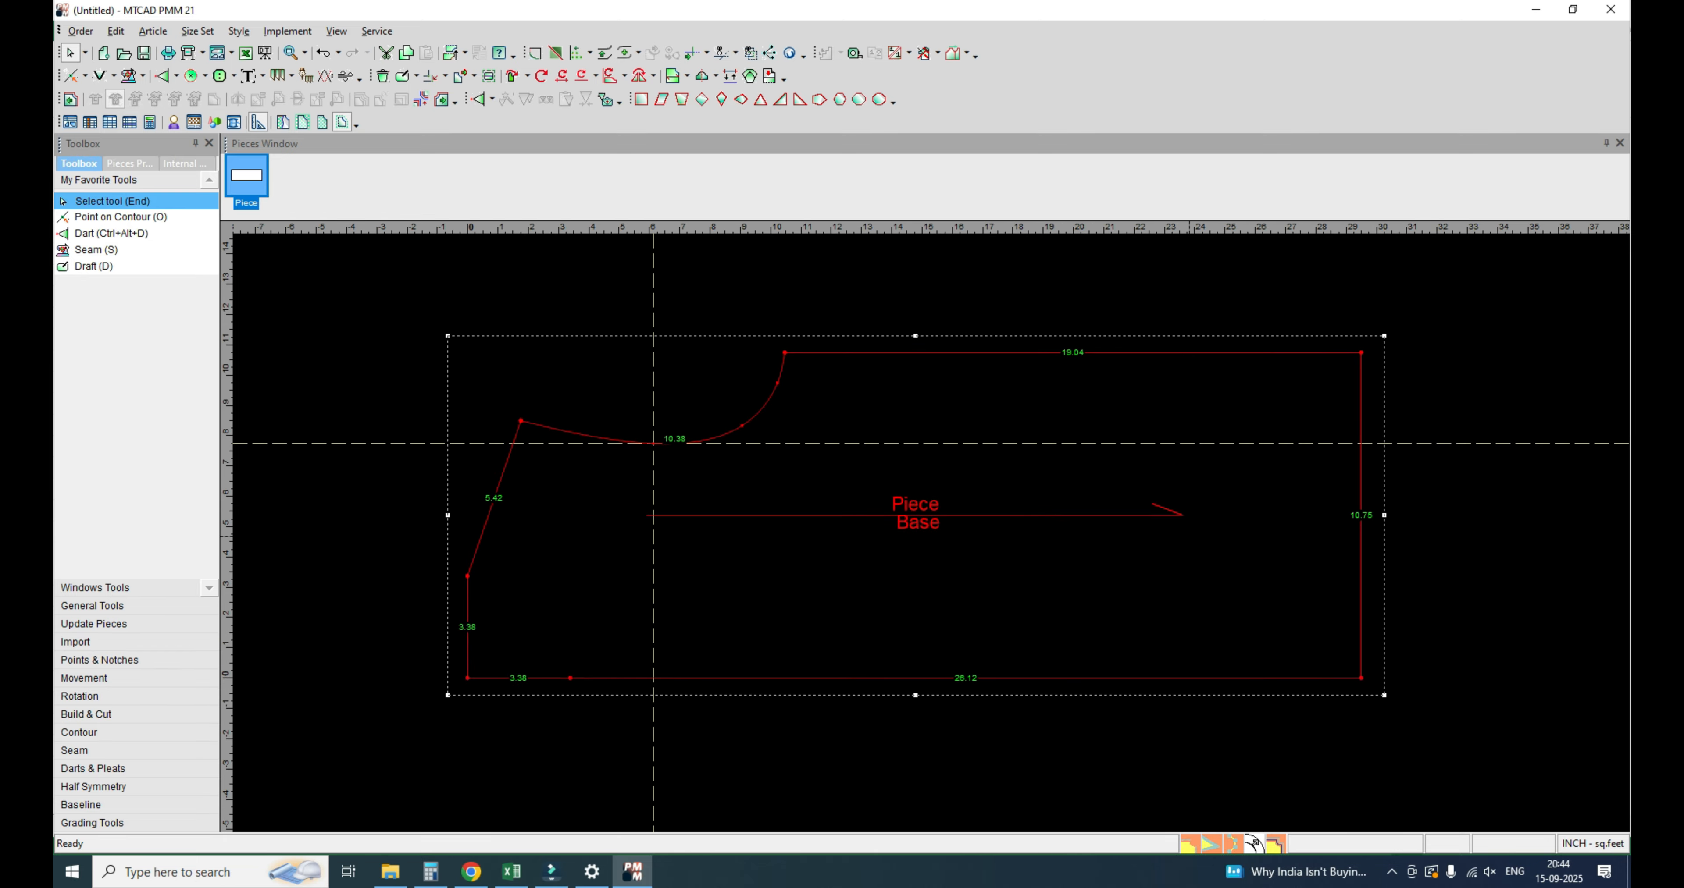
Step: Switch to the Excel chart, highlight the size L bottom value in yellow, and return to MTCAD PMM
key(alt+Tab)
key(alt+Tab)
key(alt+Tab)
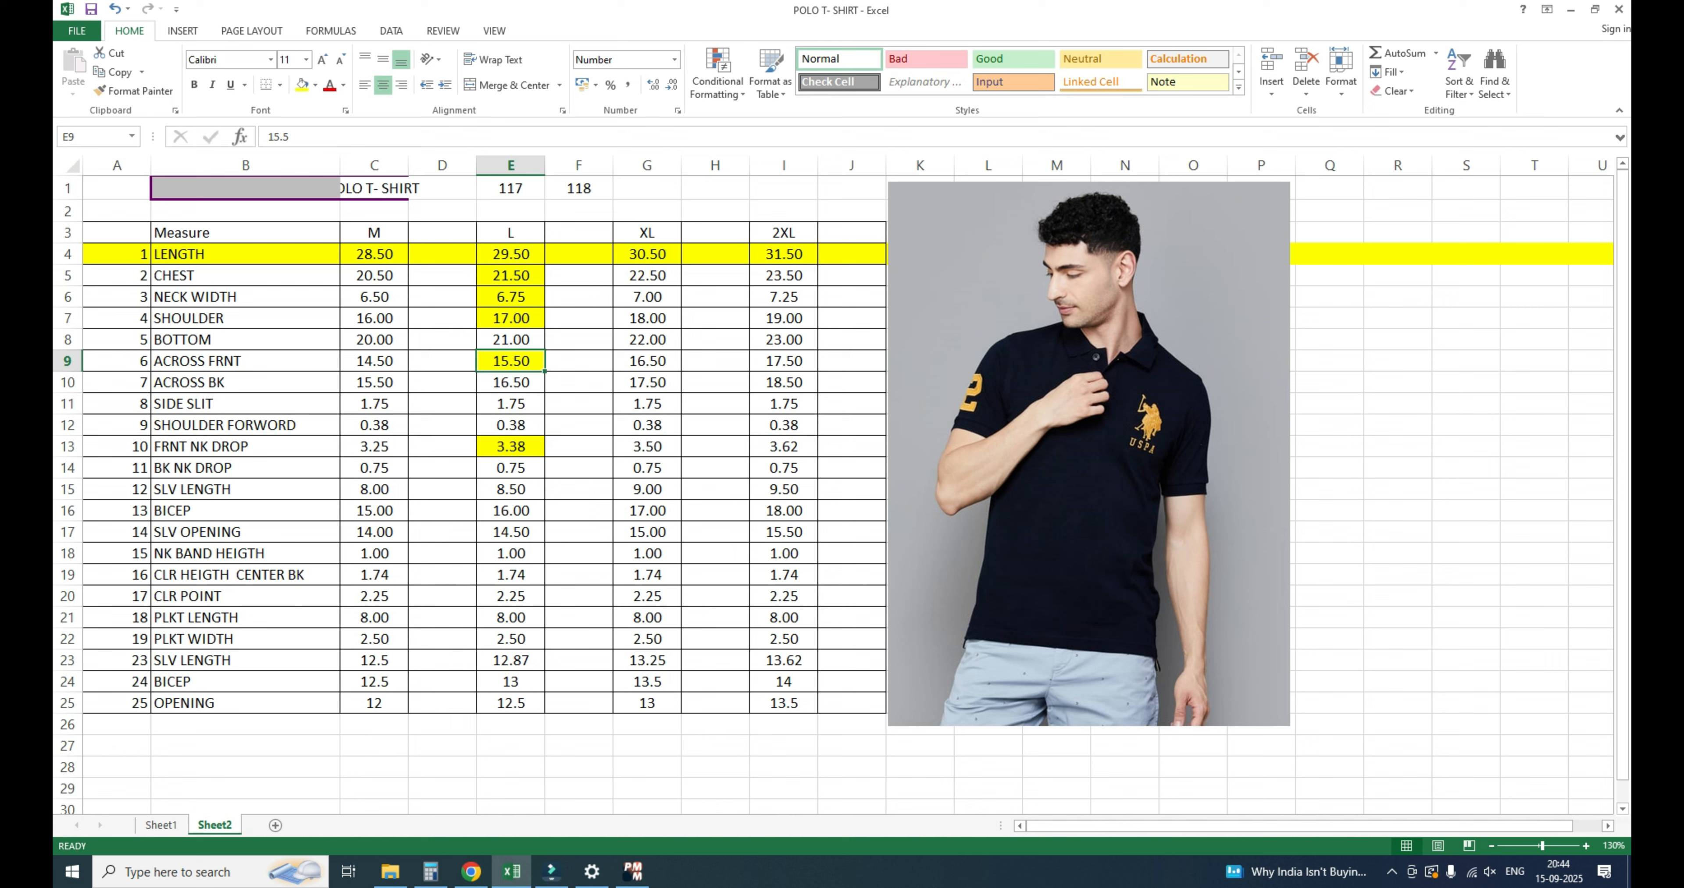
click(510, 339)
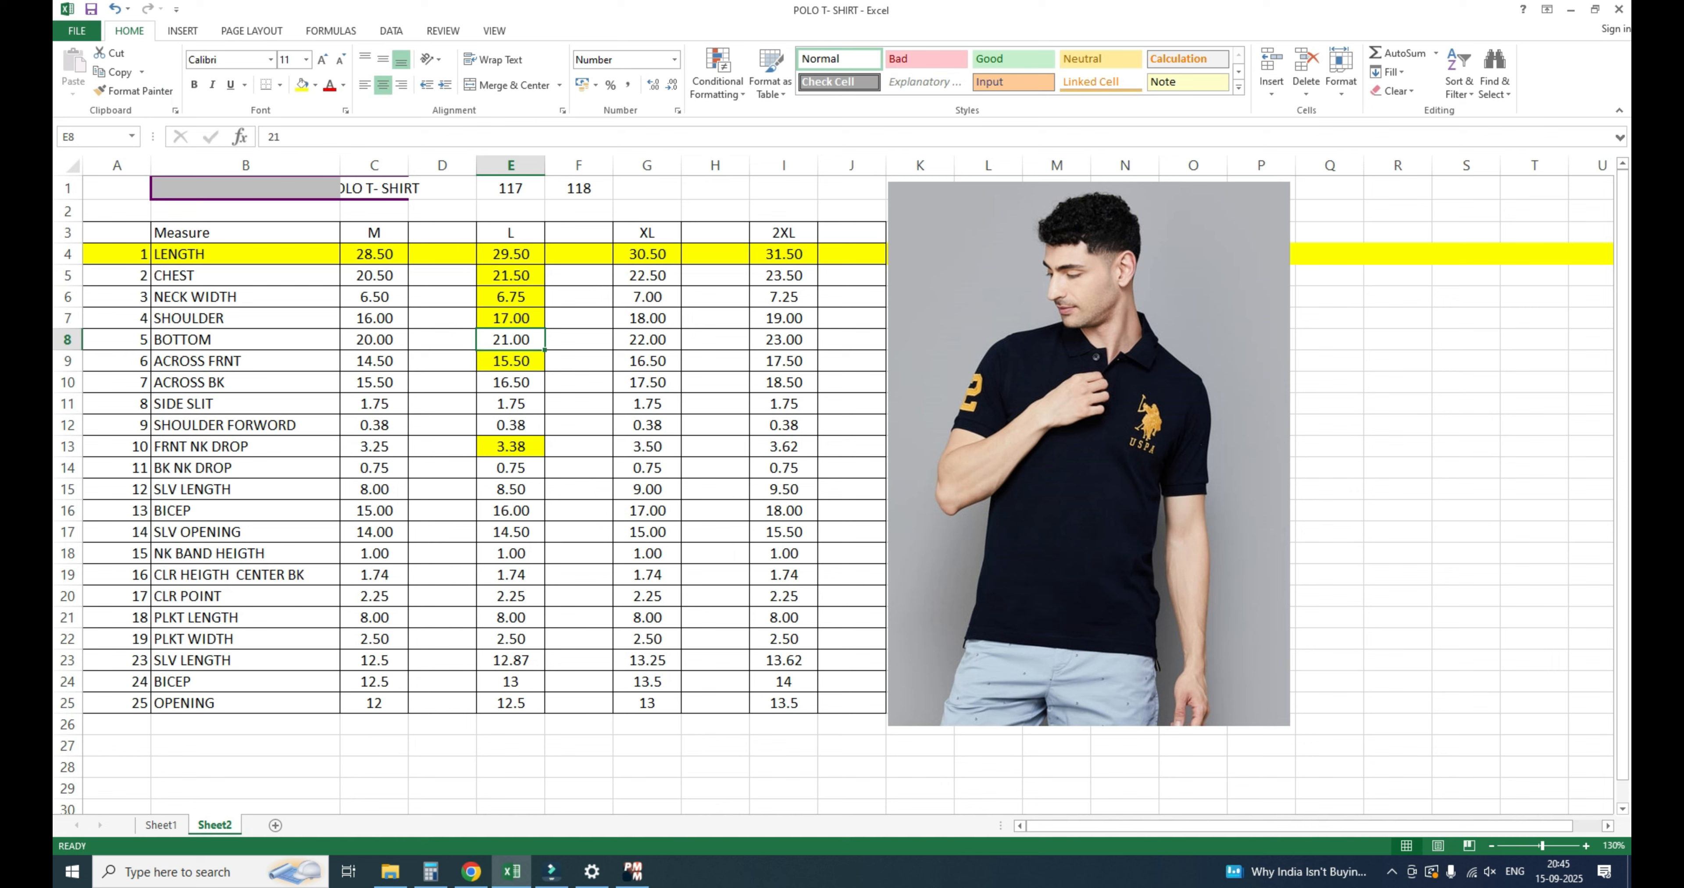
click(301, 85)
key(alt+Tab)
key(alt+Tab)
key(alt+Tab)
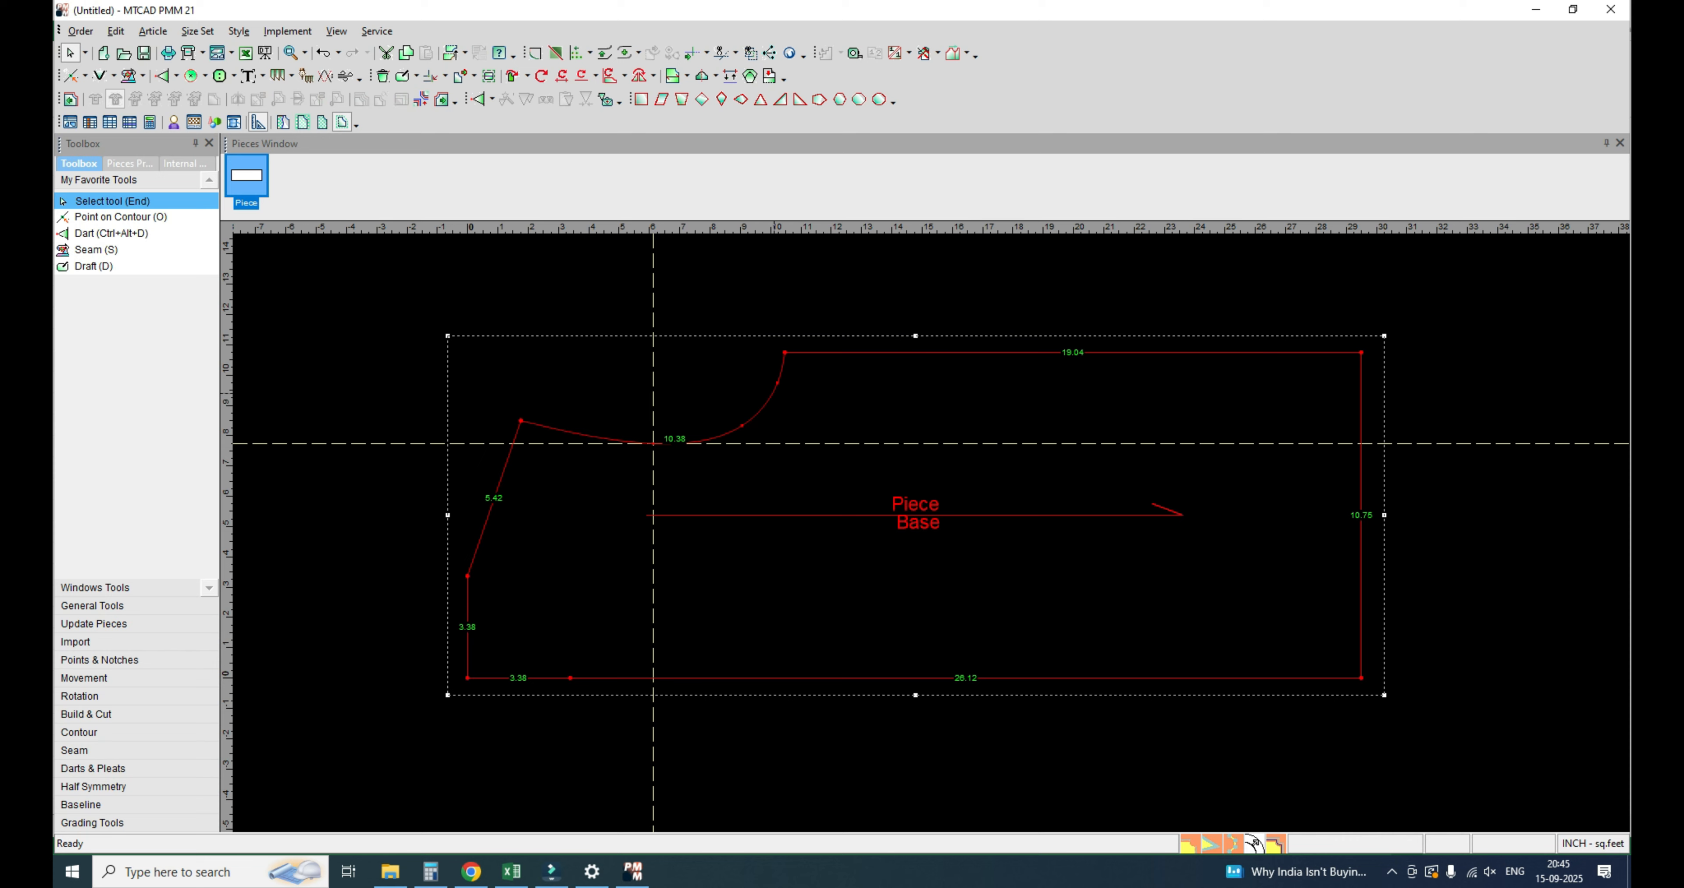
Step: Try to move the hem corner point at the side seam by 0 in X and 0 in Y, and undo the change
key(m)
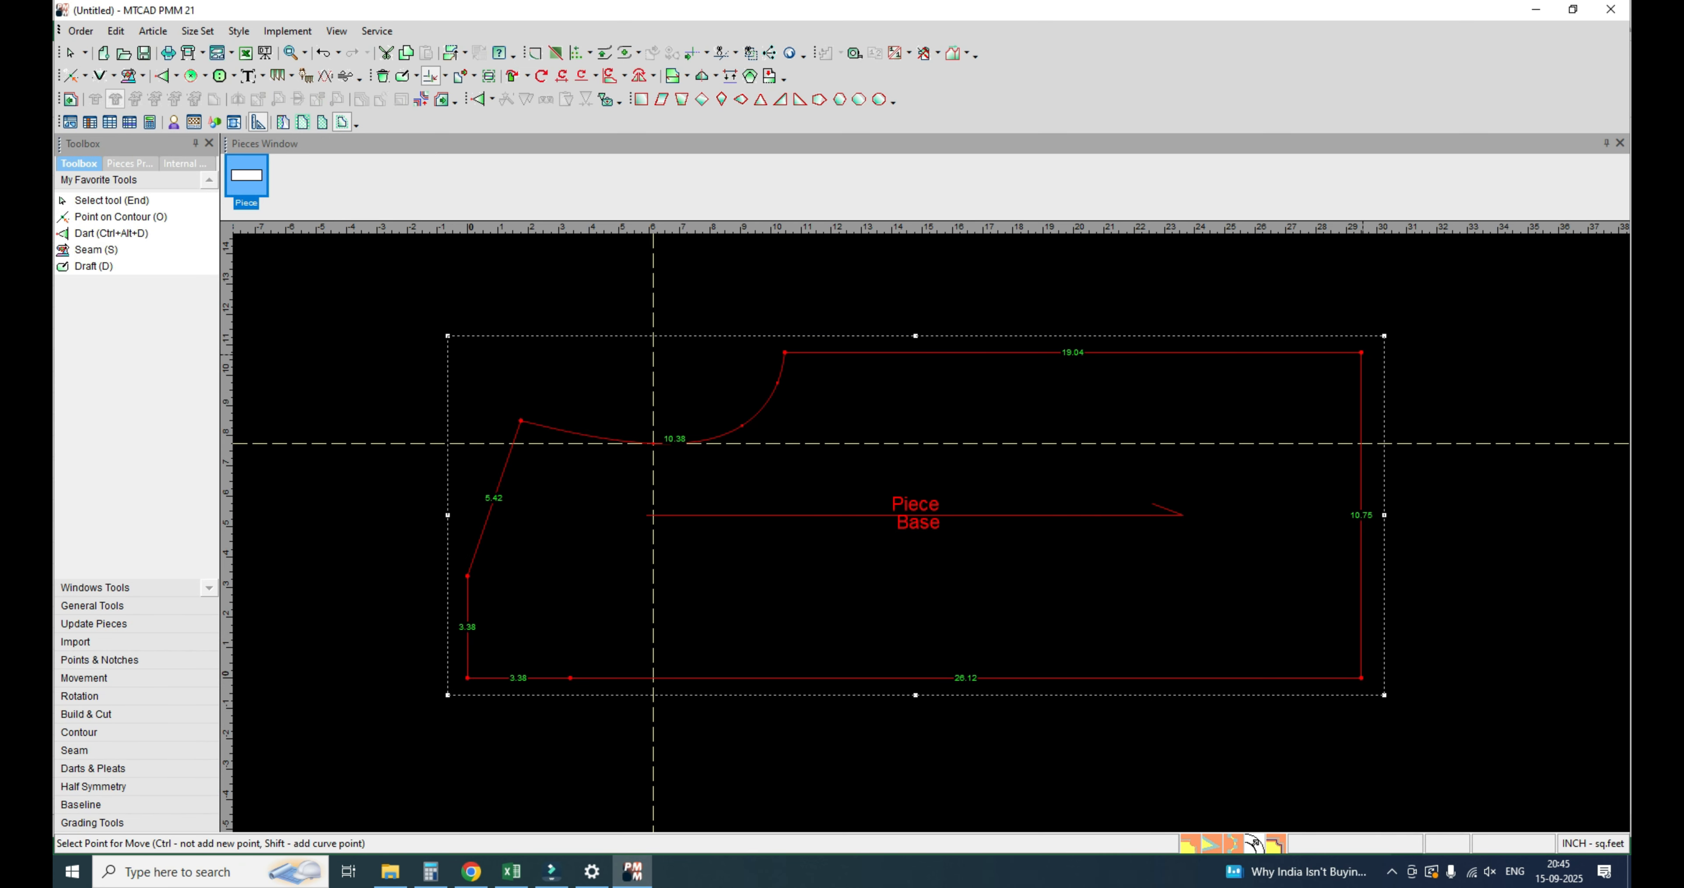
click(1361, 352)
click(1361, 364)
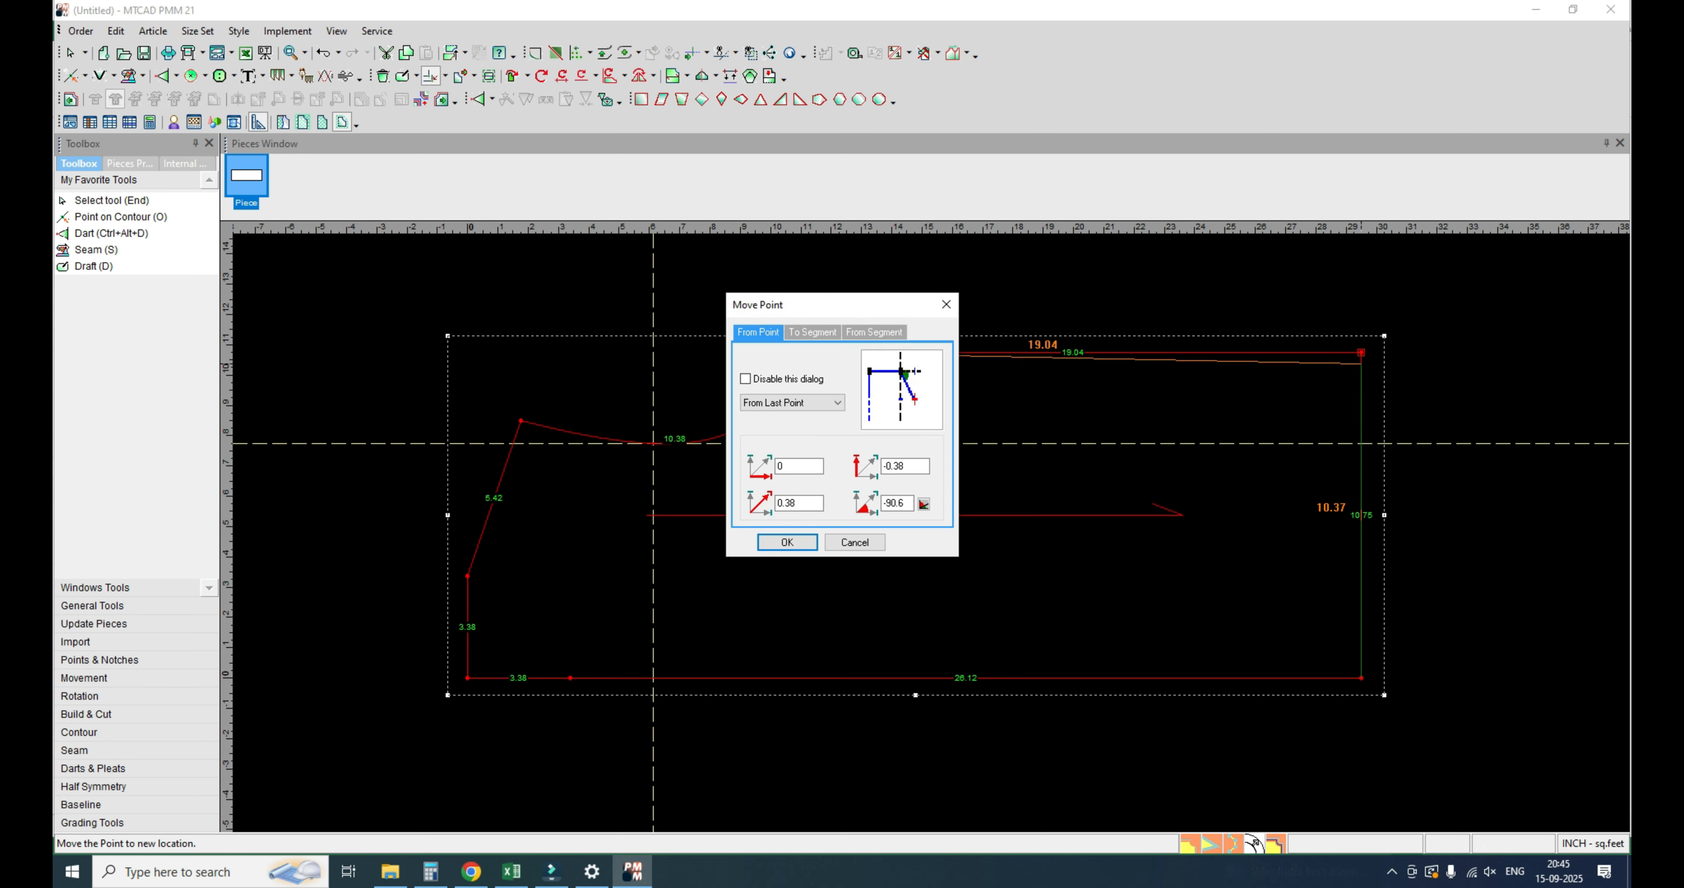
double_click(903, 467)
text(0)
key(Return)
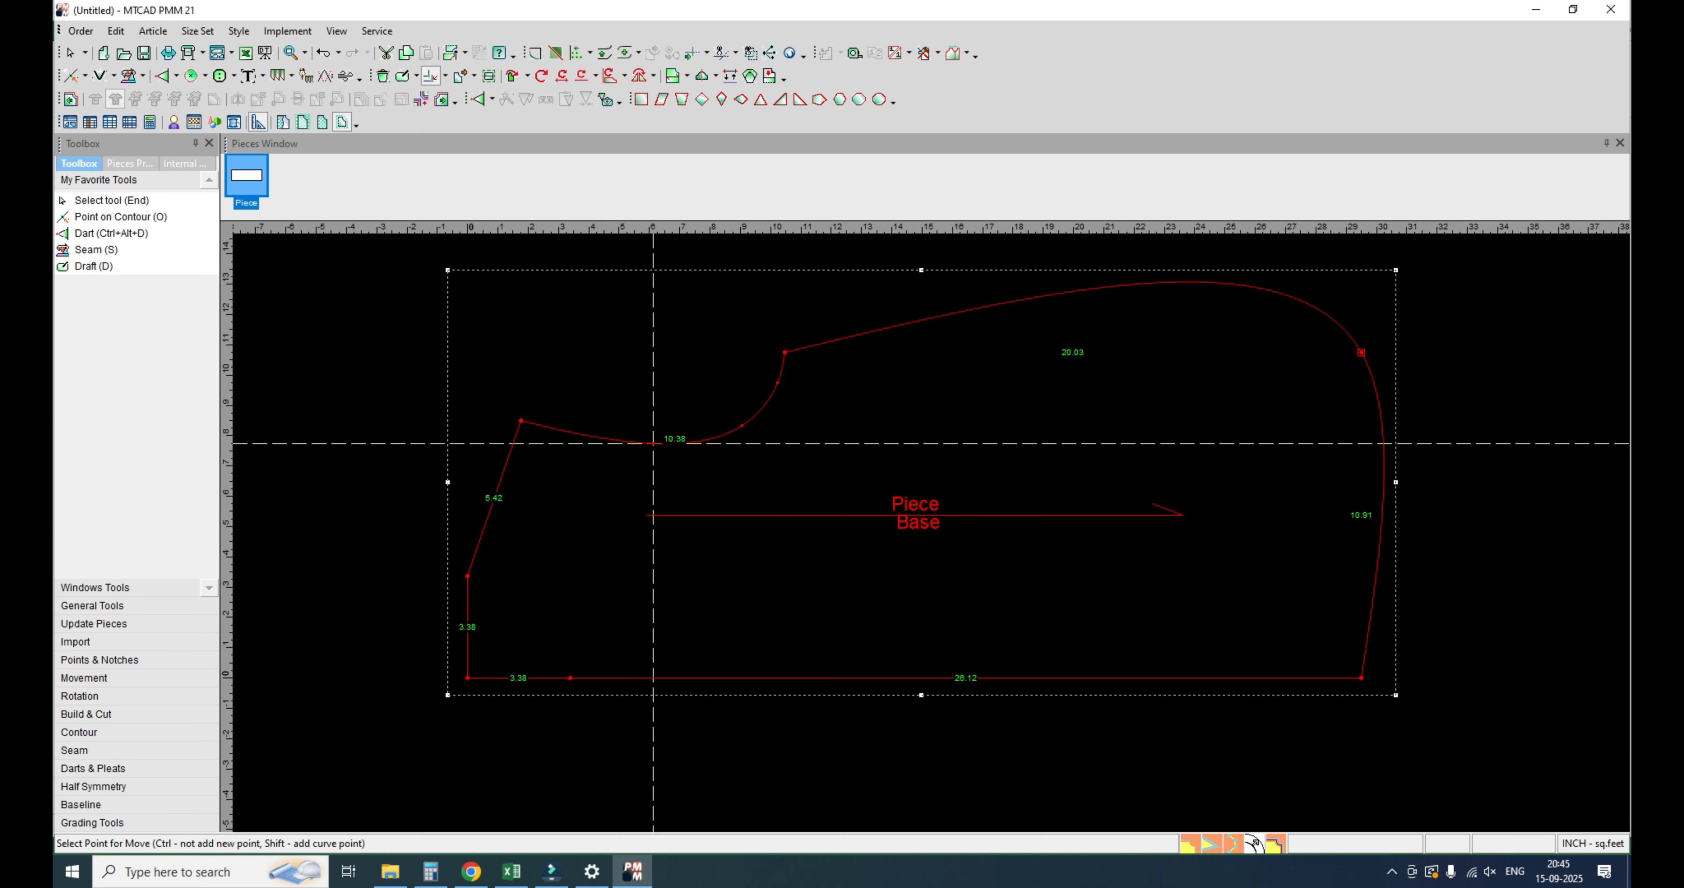
key(ctrl+z)
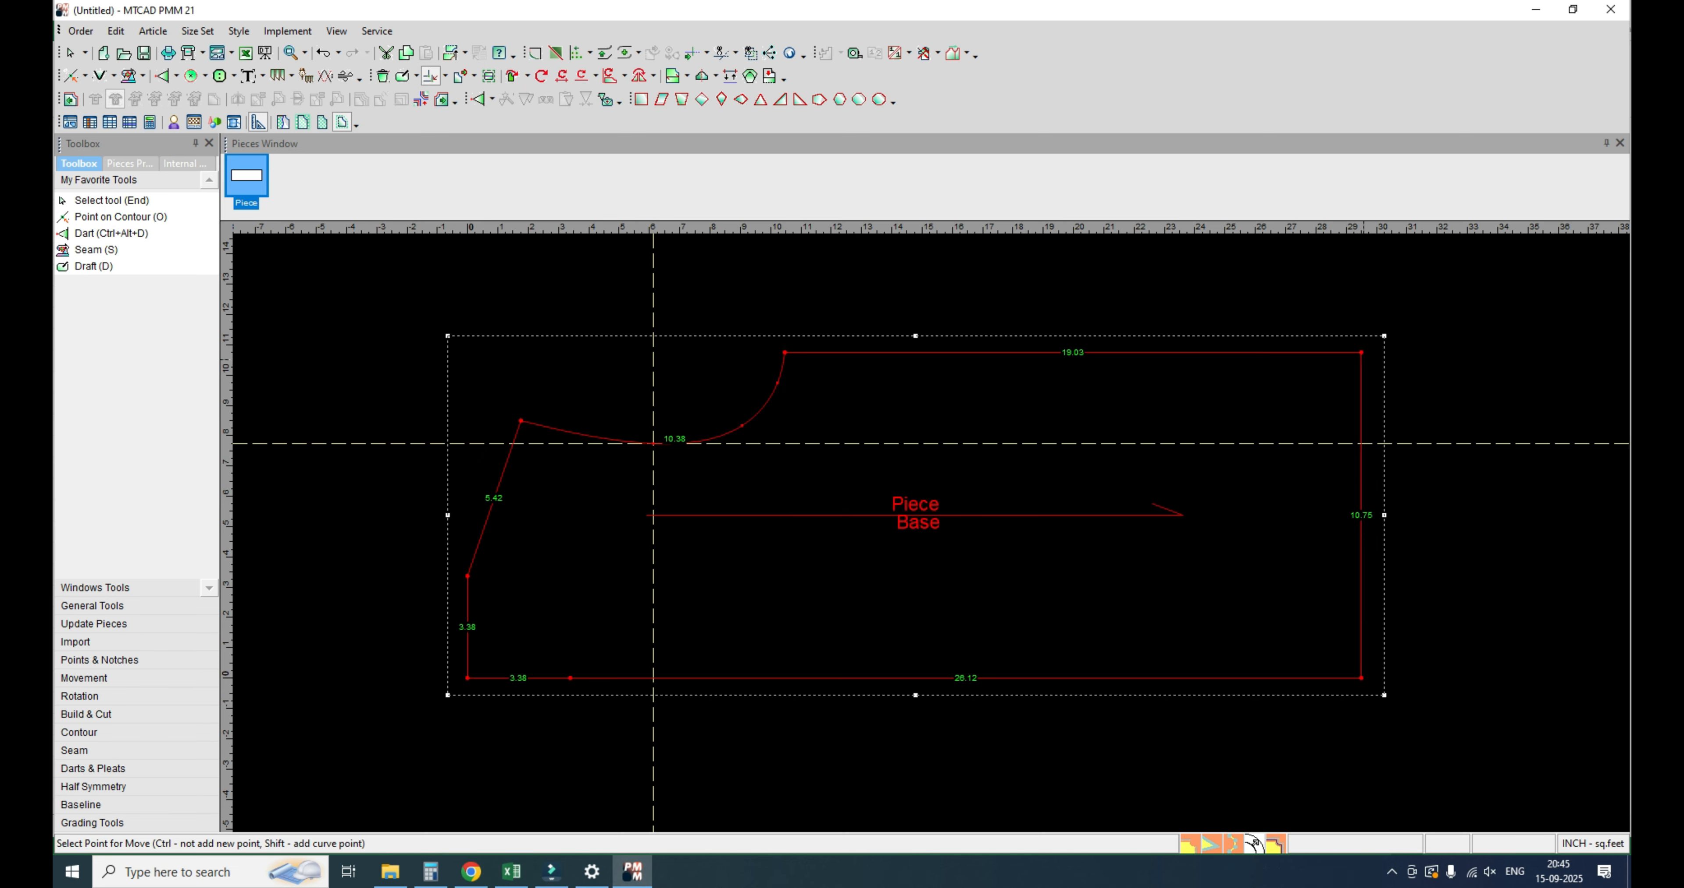
Step: Move the hem corner point at the side seam by -0.25 in Y and leave the move tool
click(1361, 352)
click(1363, 363)
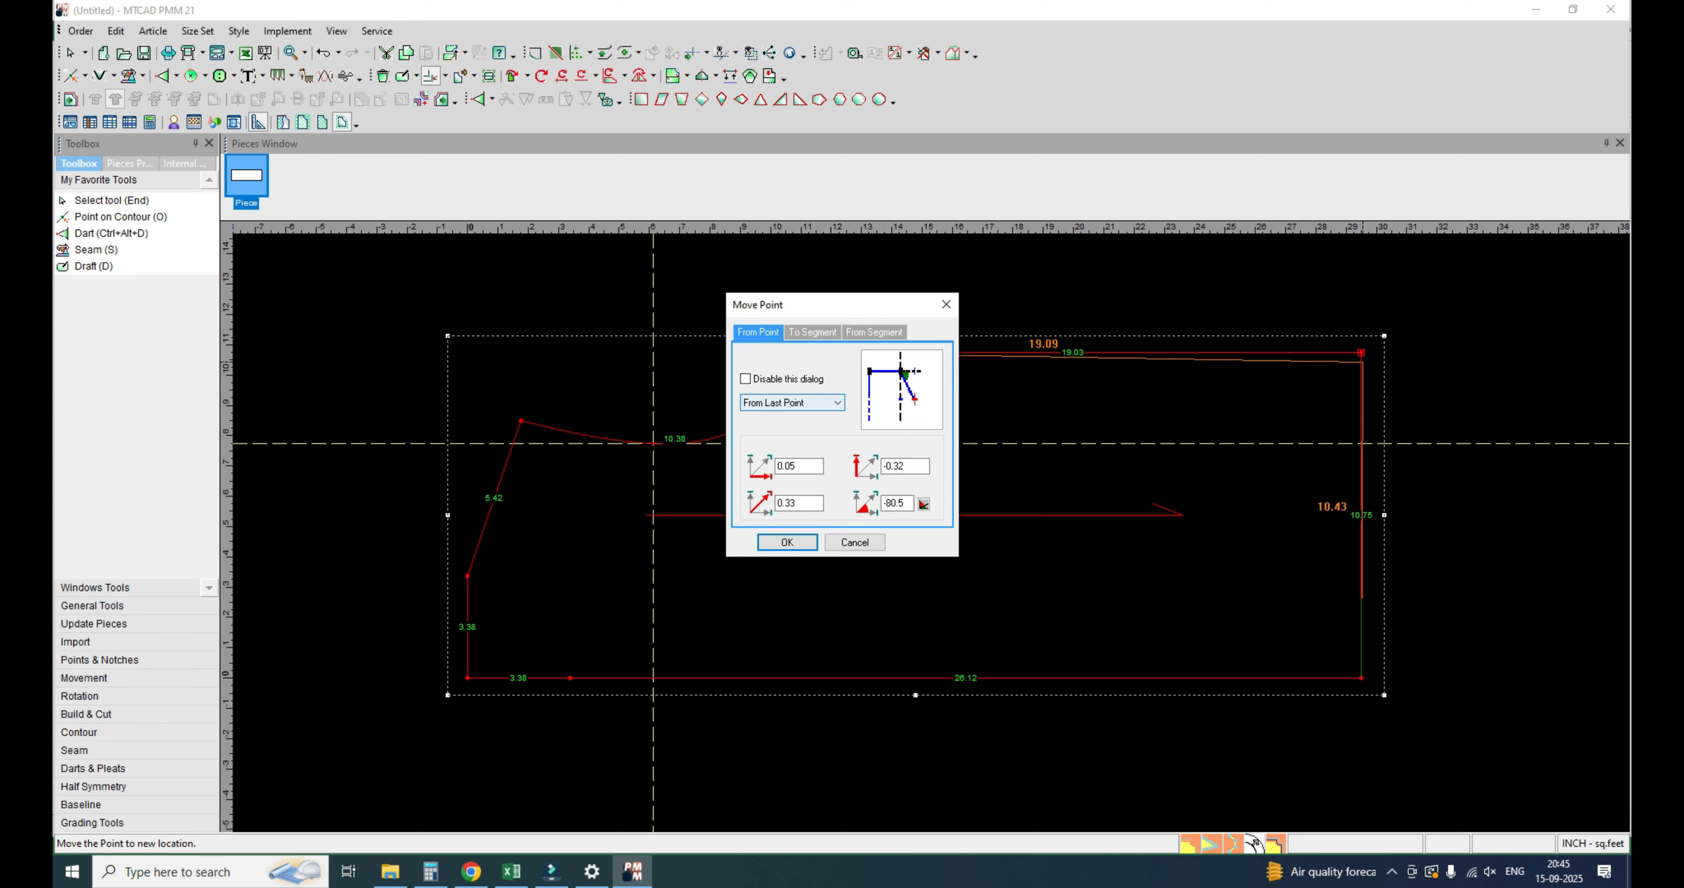
double_click(903, 466)
text(-.25)
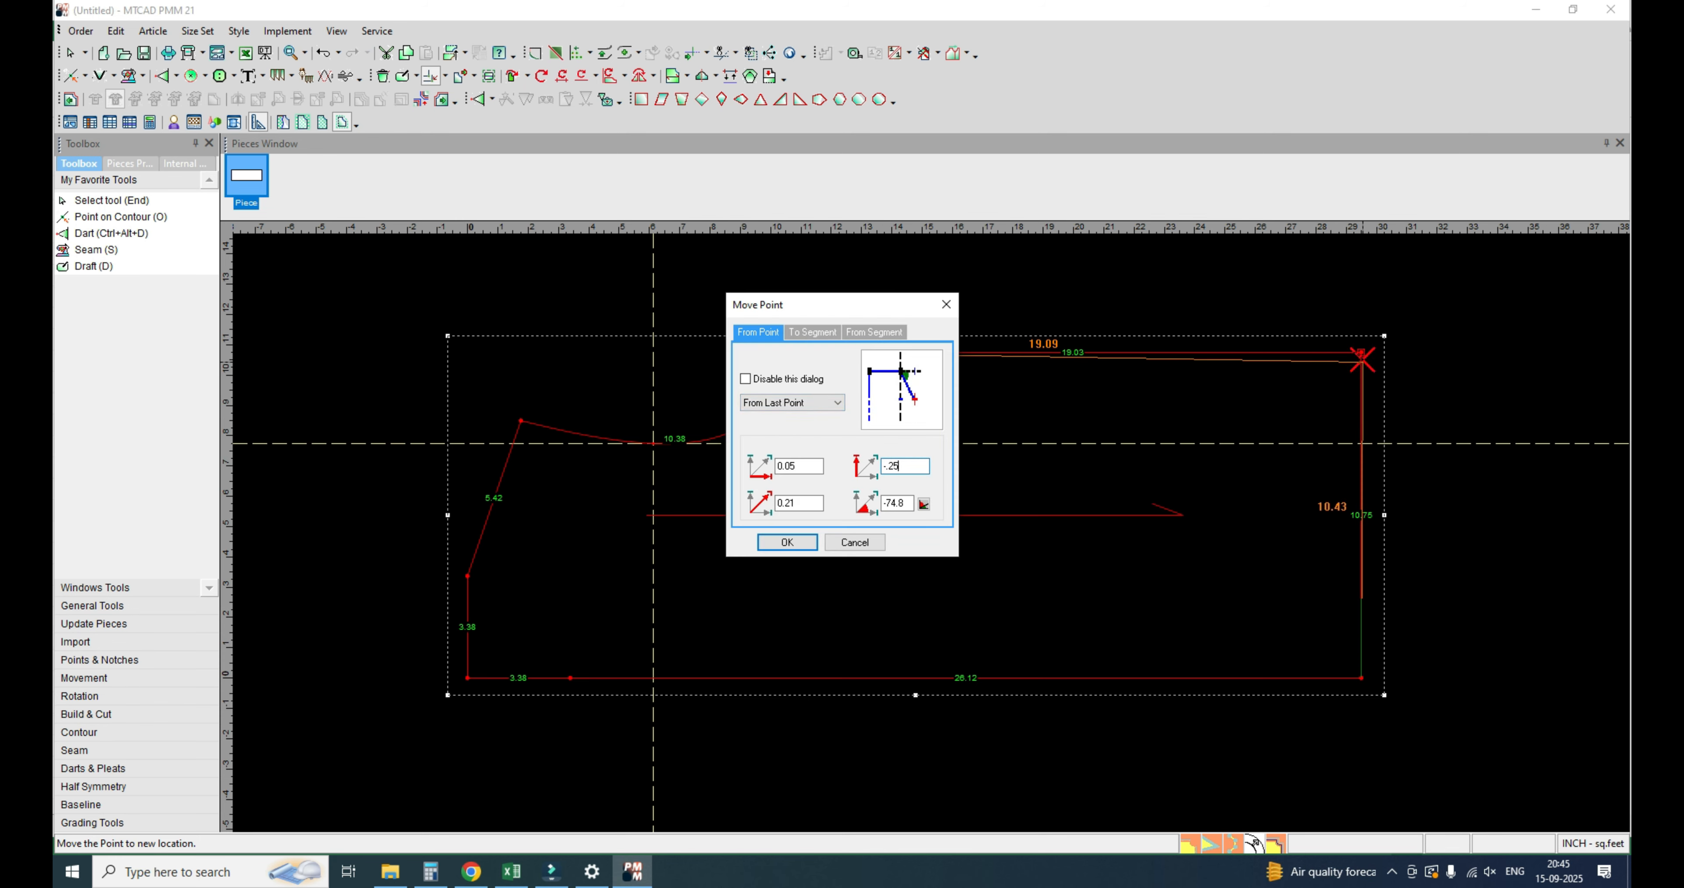
double_click(788, 467)
key(Return)
right_click(1006, 272)
click(1036, 281)
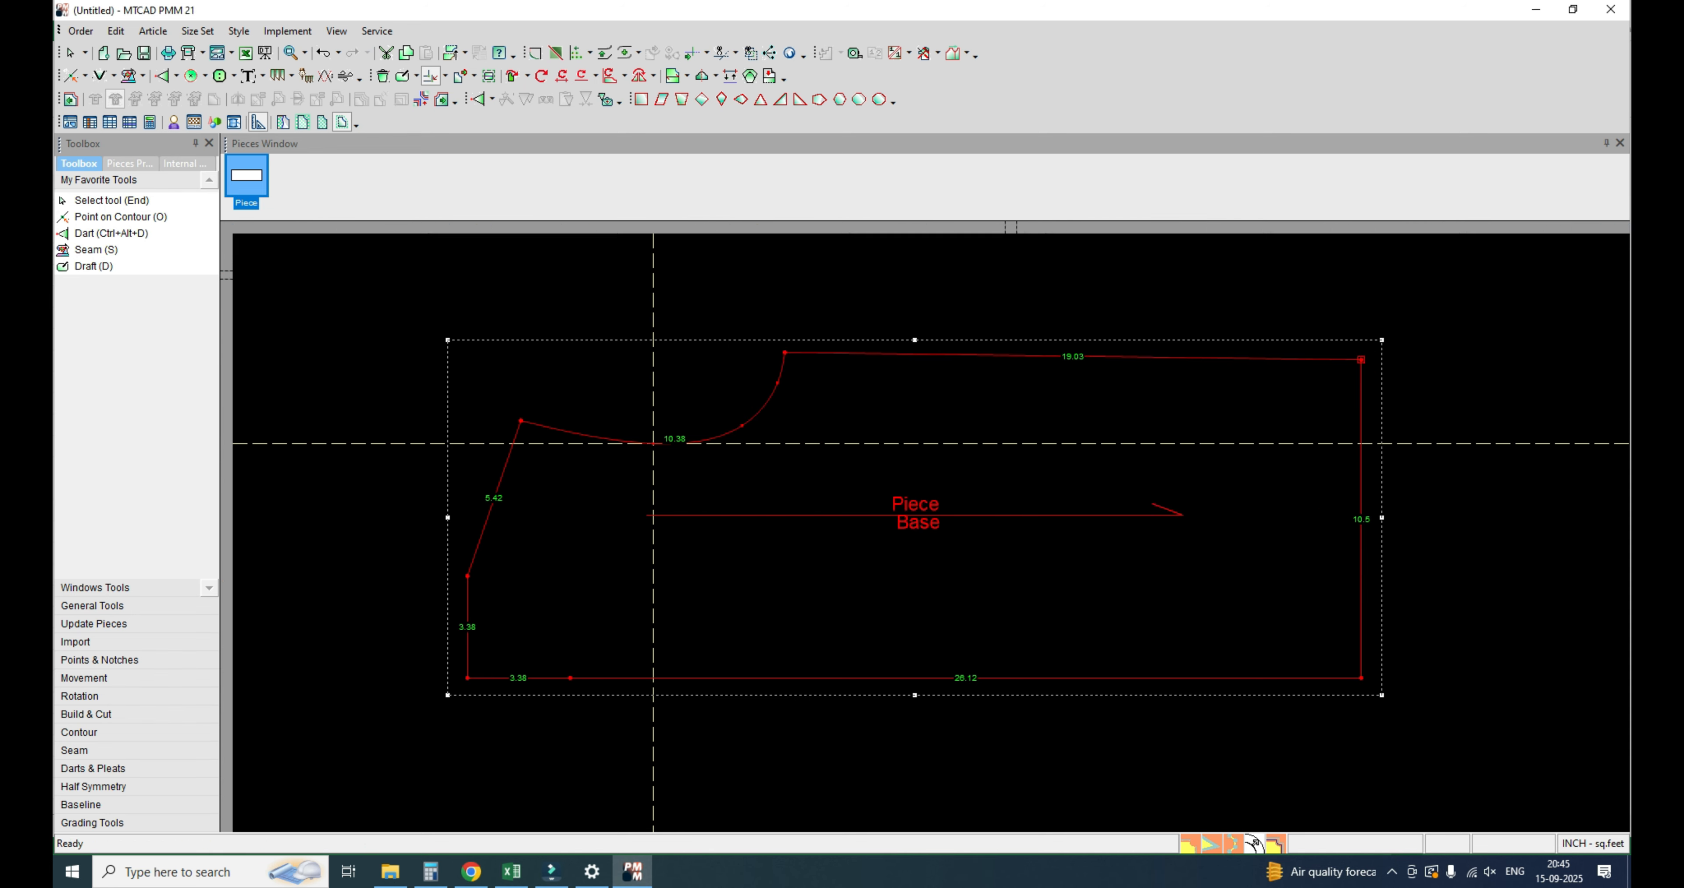
Step: Duplicate the finished body piece and place the copy below the original
drag(959, 402, 958, 412)
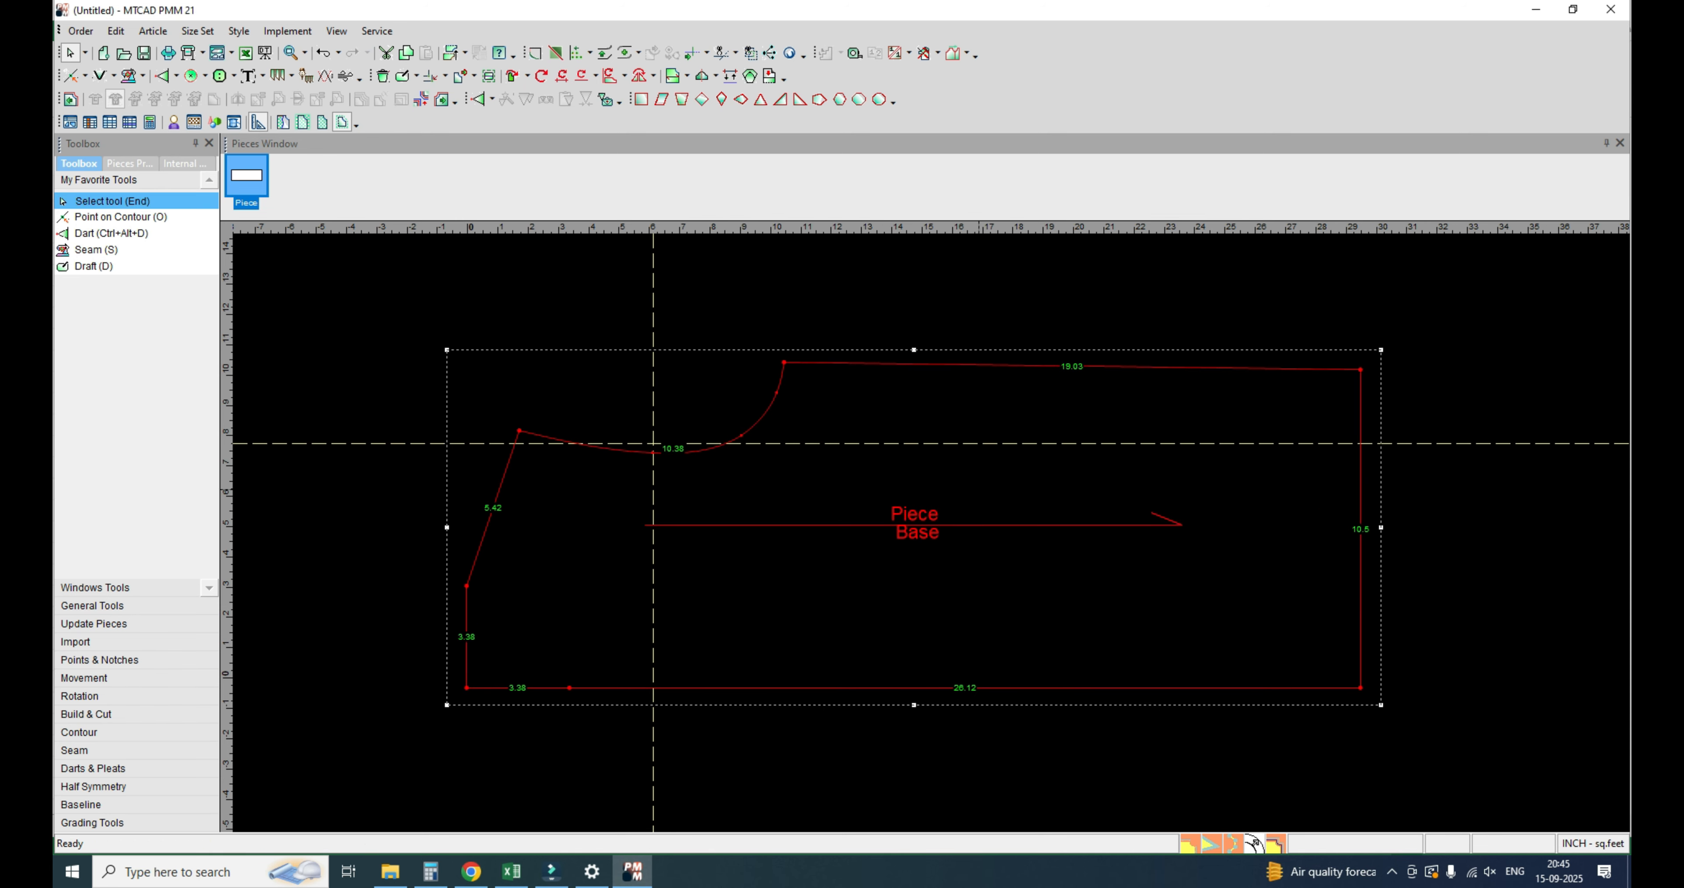
scroll(500, 721, up, 1)
scroll(934, 520, down, 4)
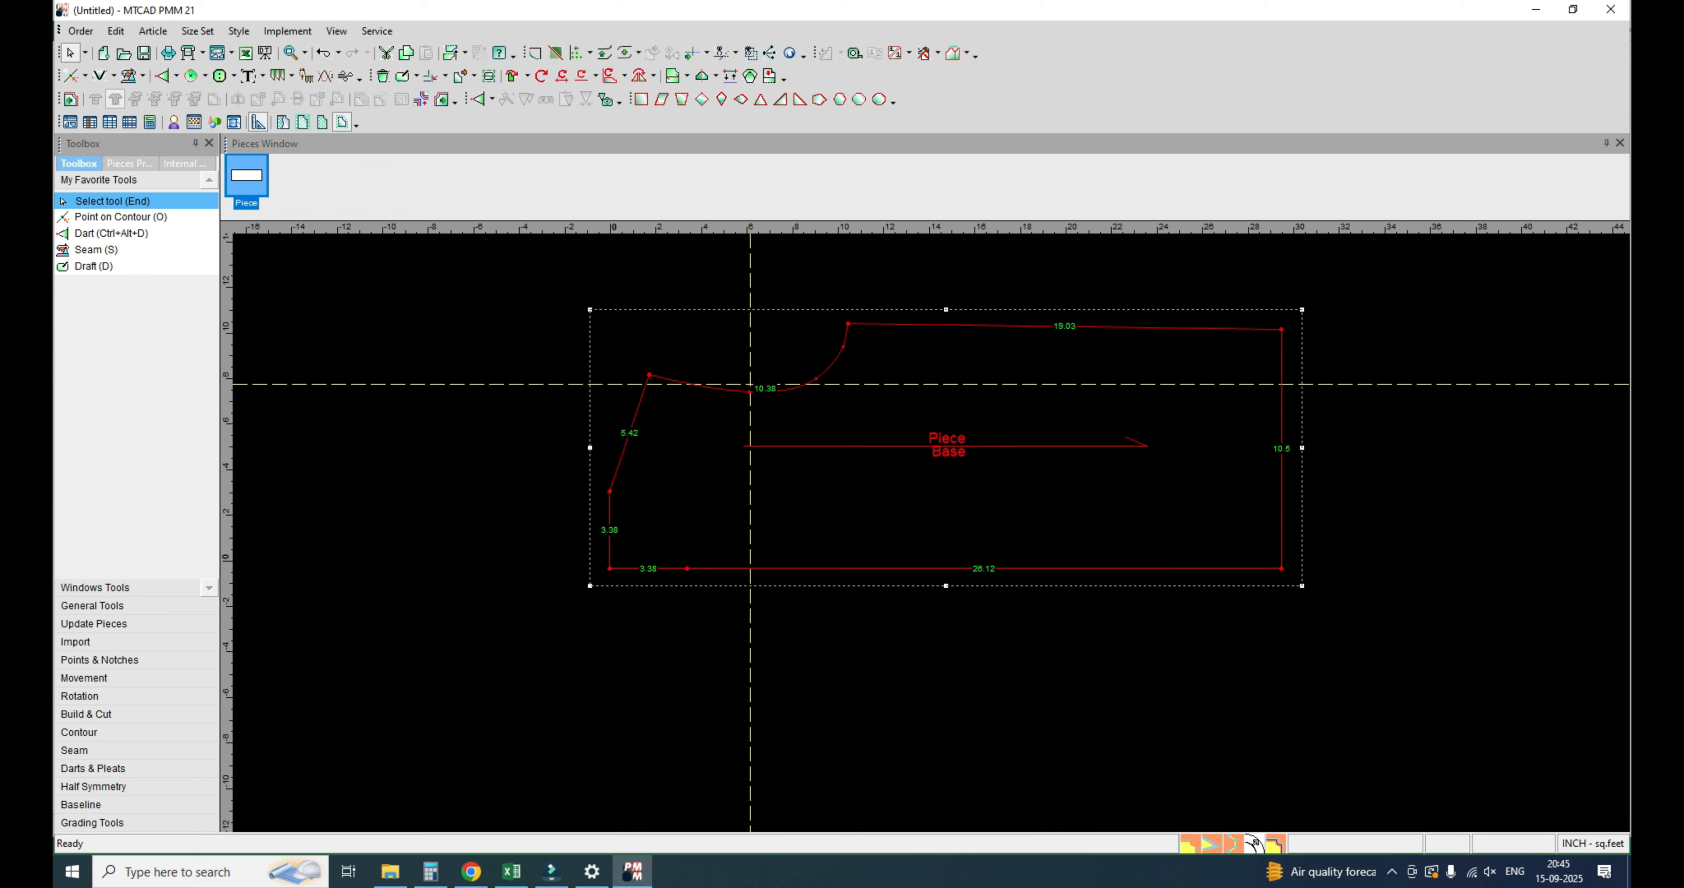
key(ctrl+c)
key(ctrl+v)
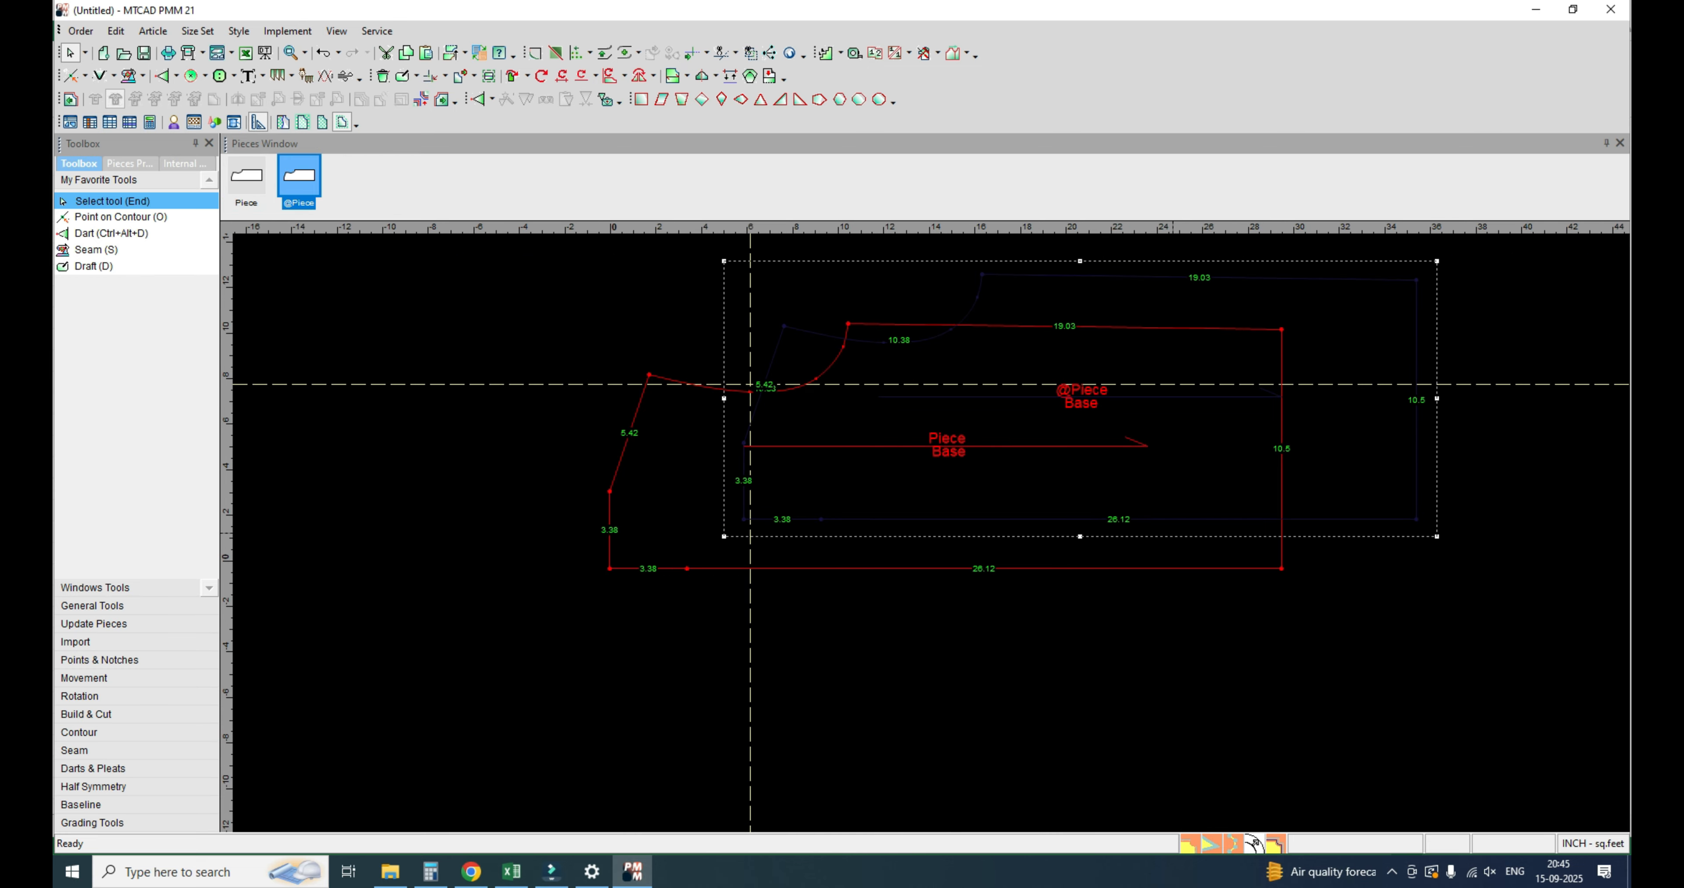
scroll(943, 529, down, 3)
drag(994, 498, 934, 688)
scroll(636, 496, up, 3)
Step: Delete the centre-front neck corner point between the two 3.38 segments of the original piece
click(718, 588)
scroll(718, 588, up, 3)
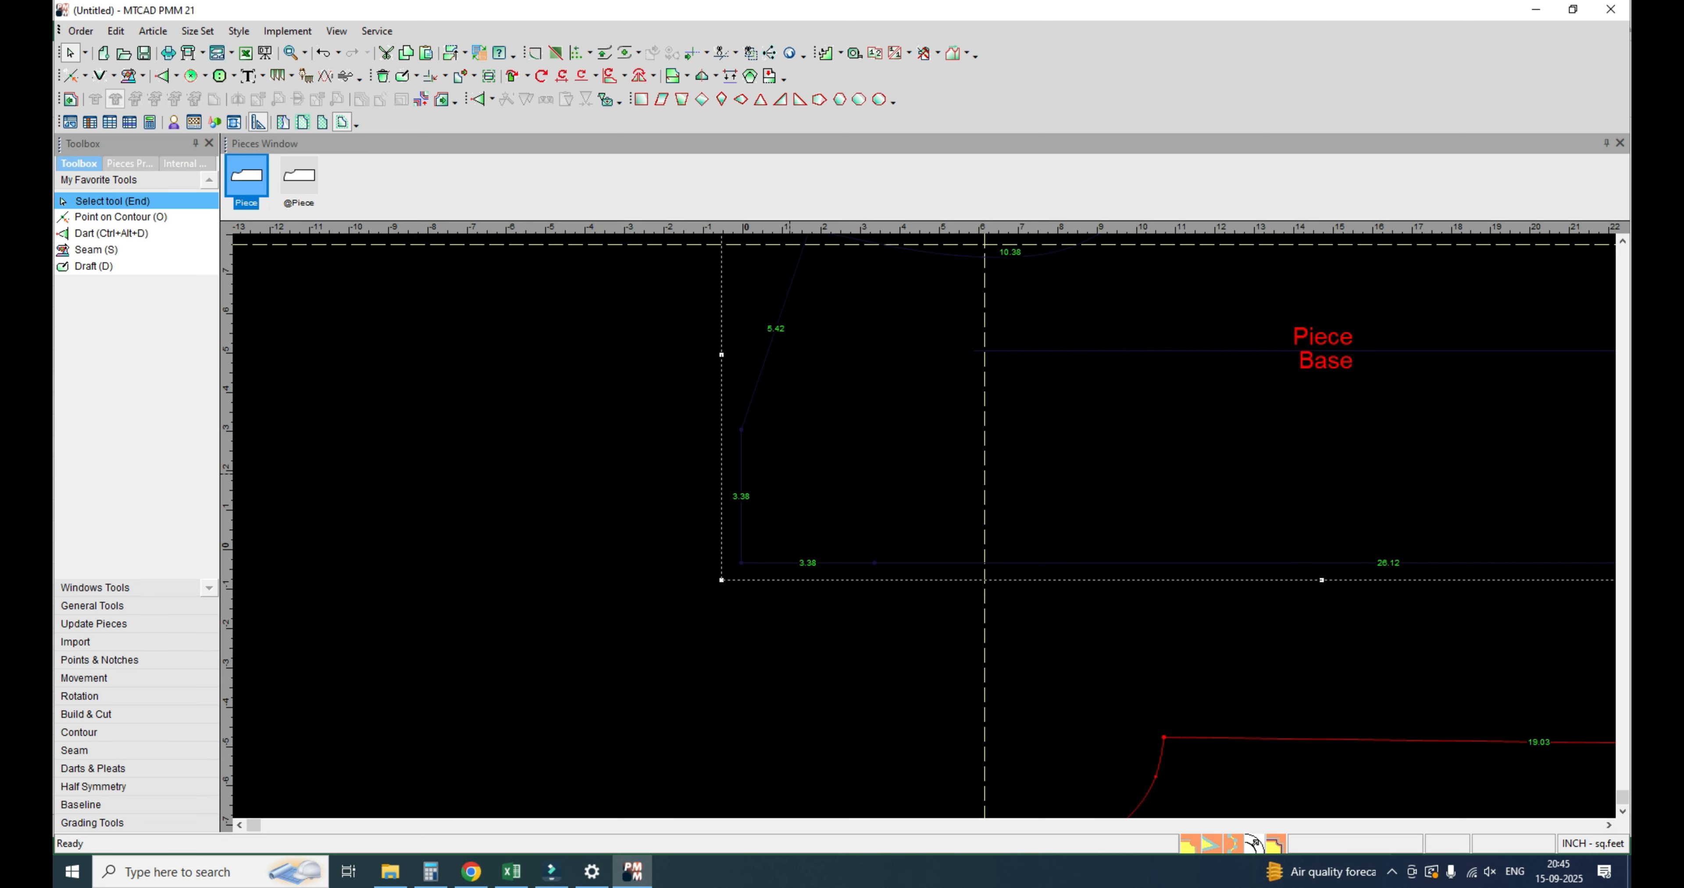
key(Delete)
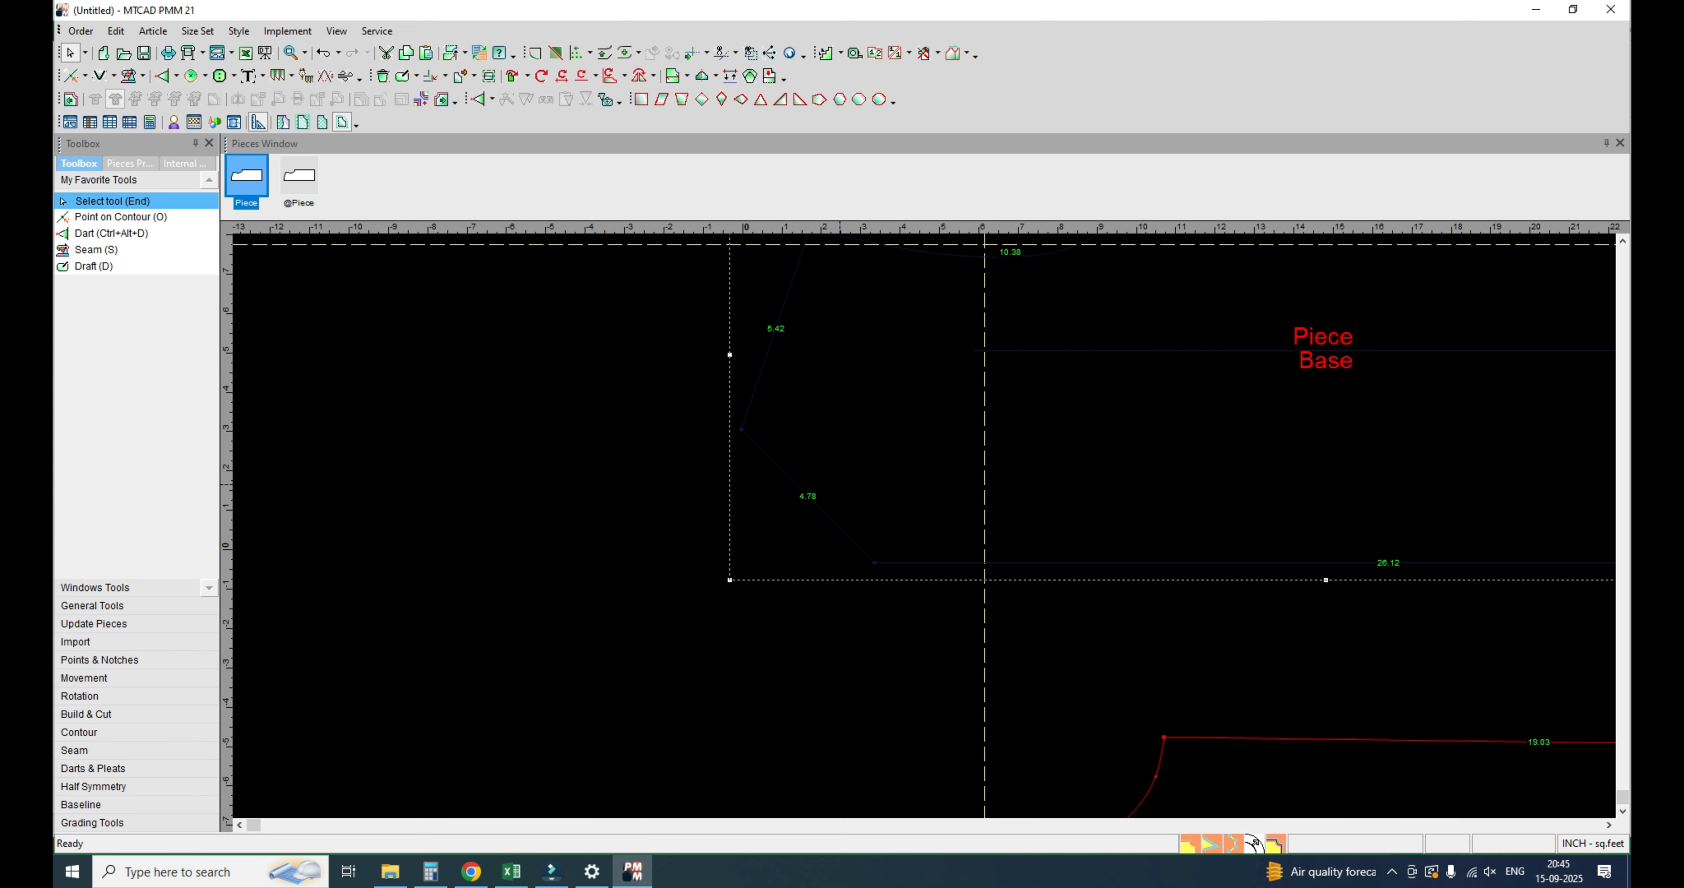
scroll(697, 614, down, 3)
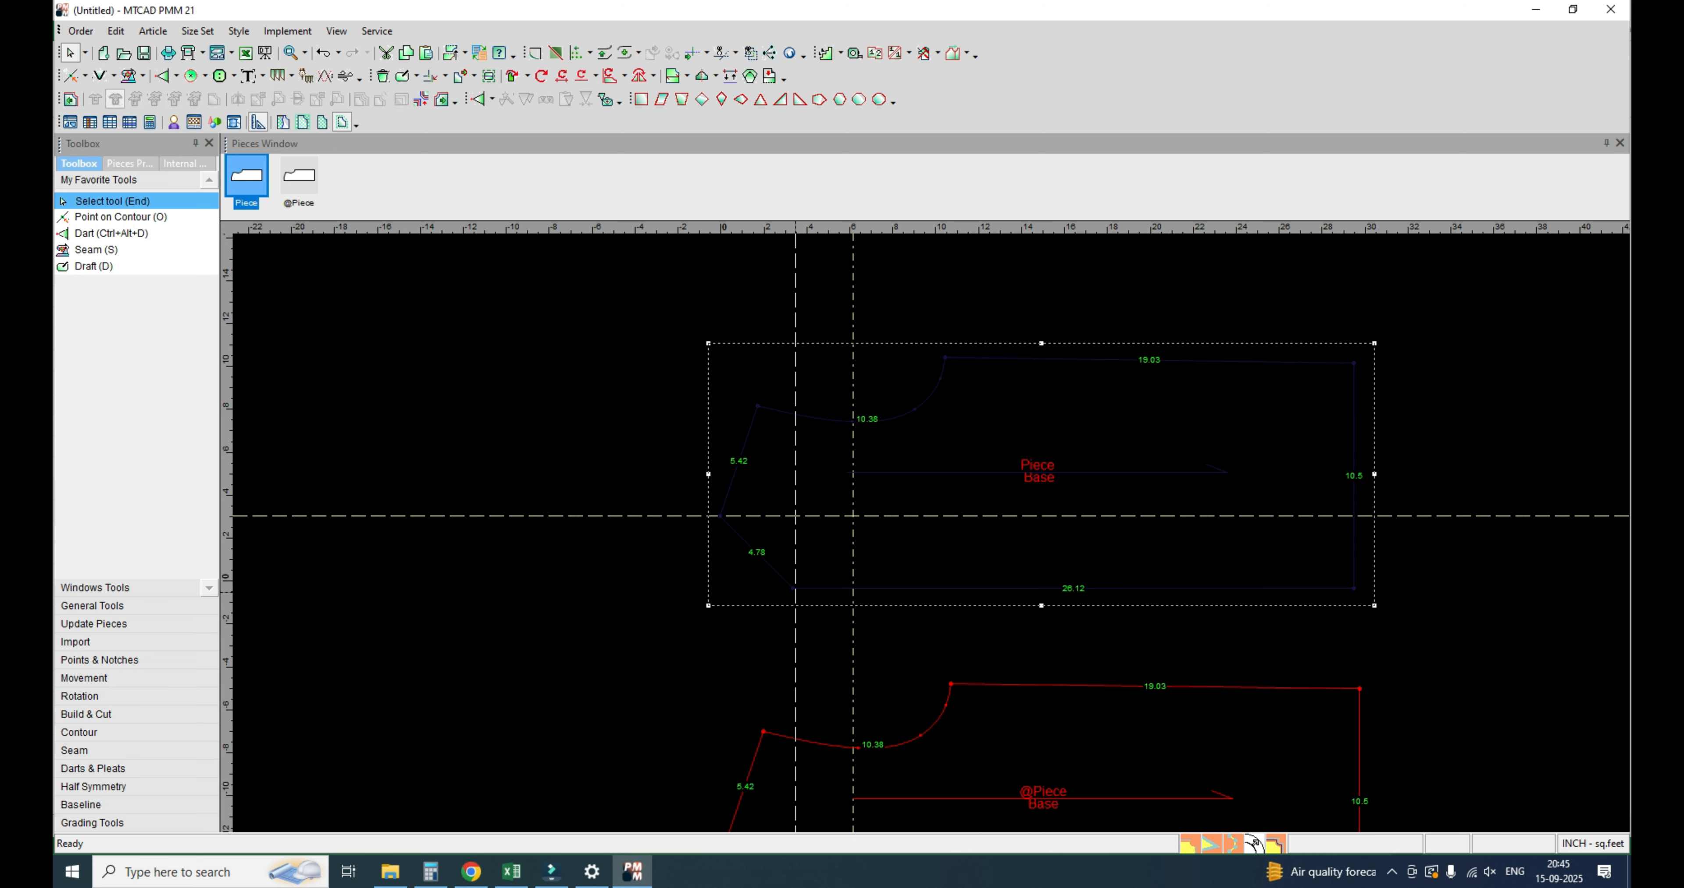
Step: Open the general colour preferences and reposition the Preferences window so the original piece can be seen
double_click(930, 563)
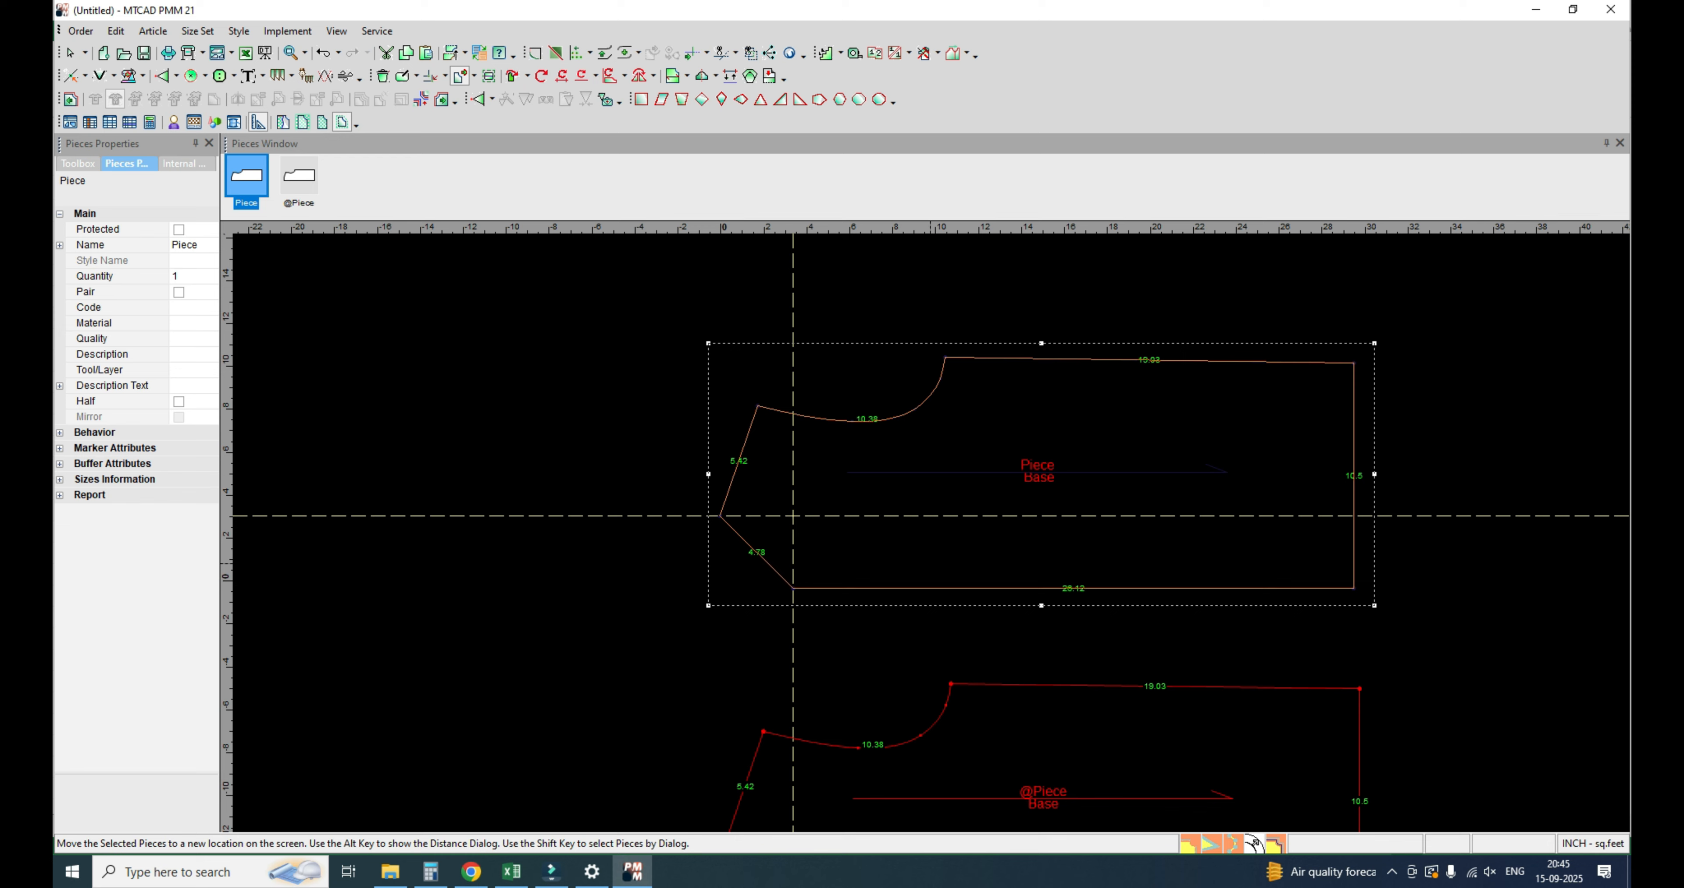
key(F10)
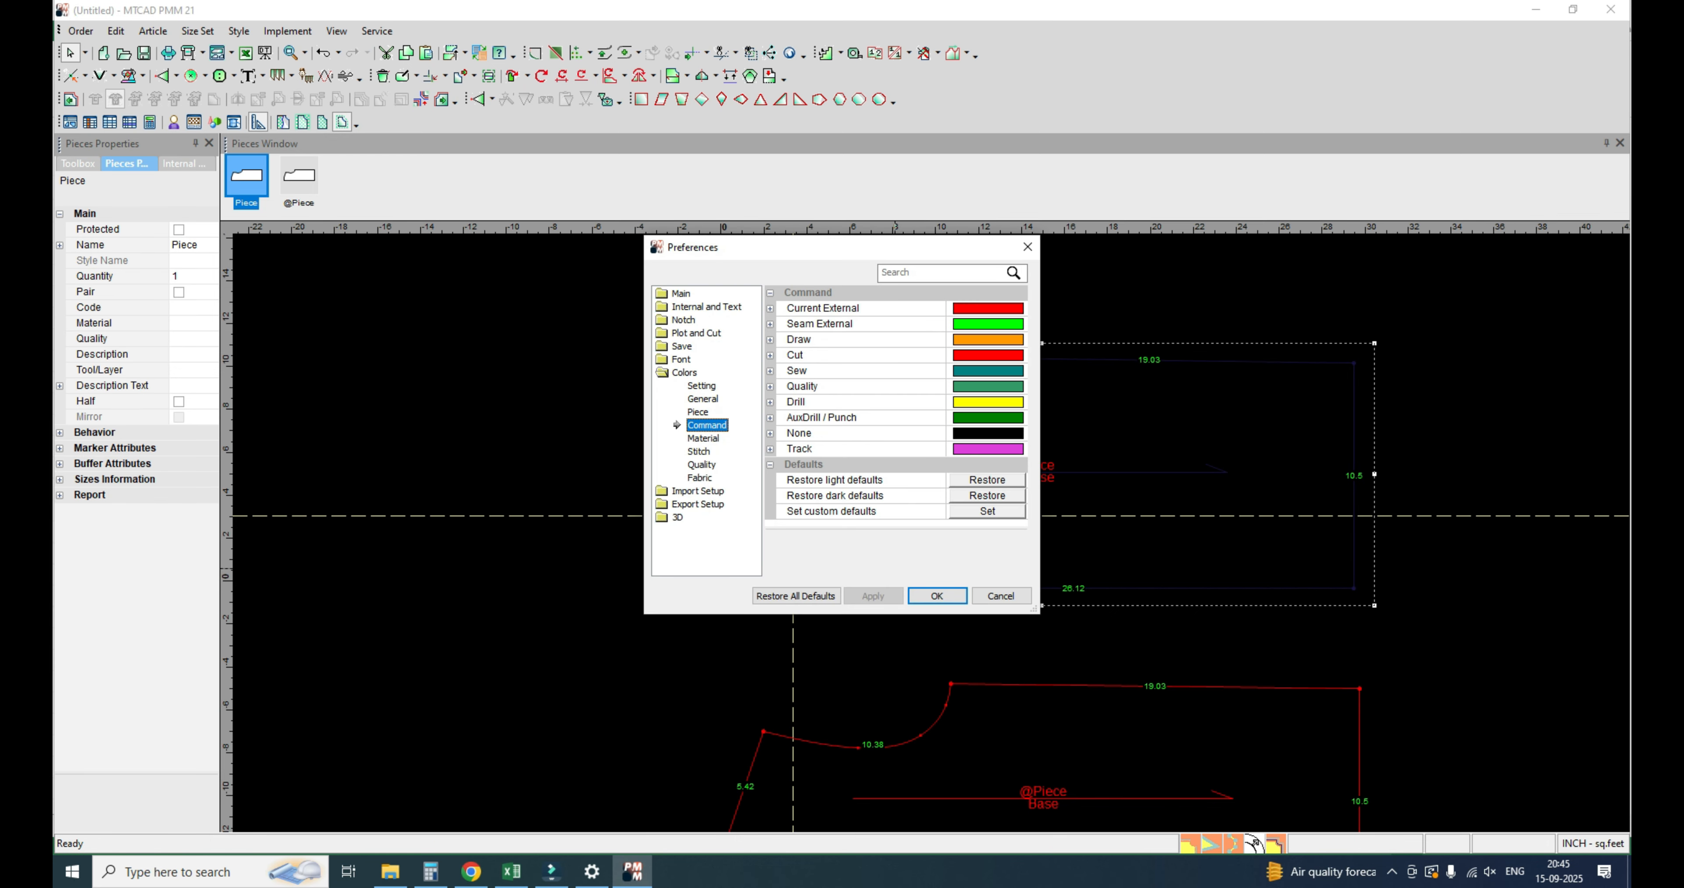
click(684, 373)
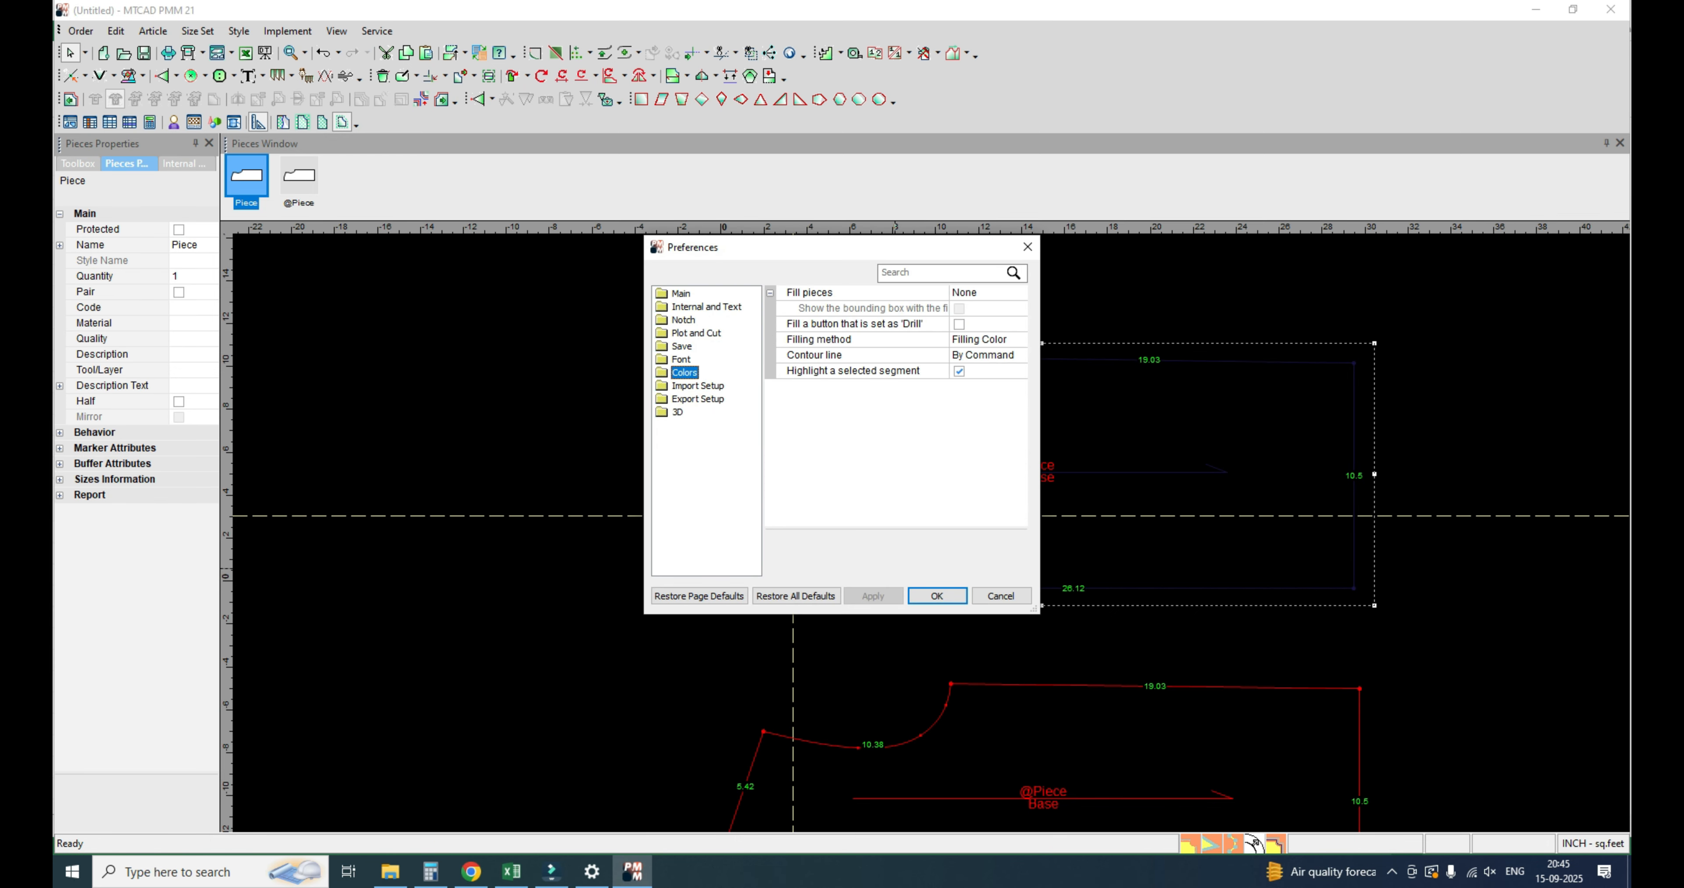
click(684, 373)
click(701, 385)
click(702, 398)
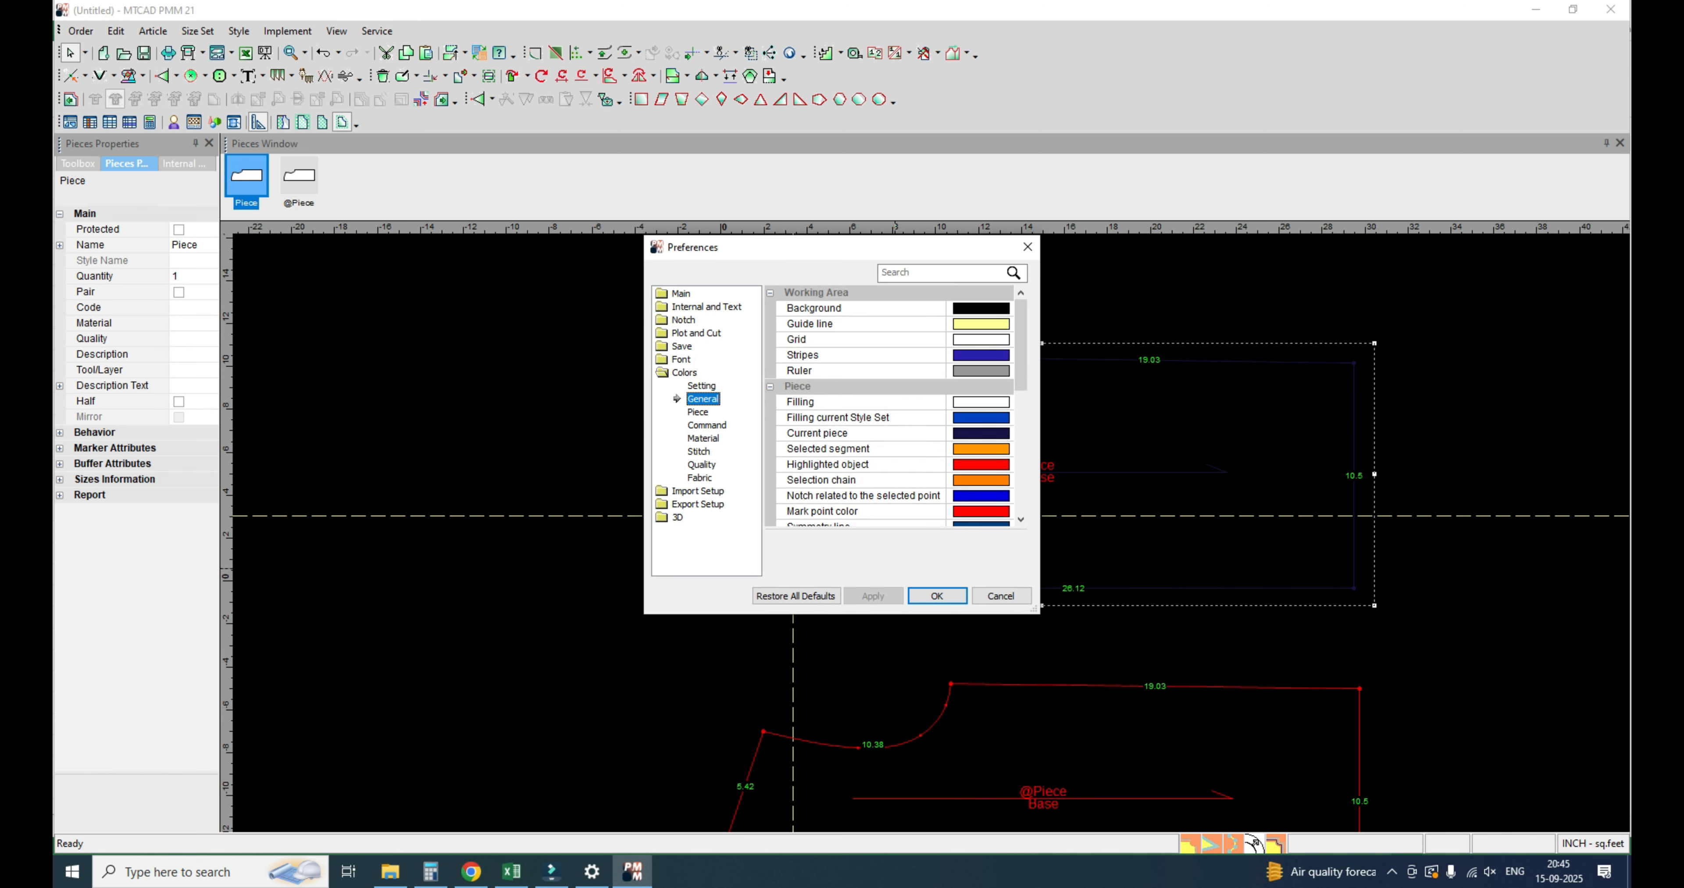
drag(929, 251, 607, 247)
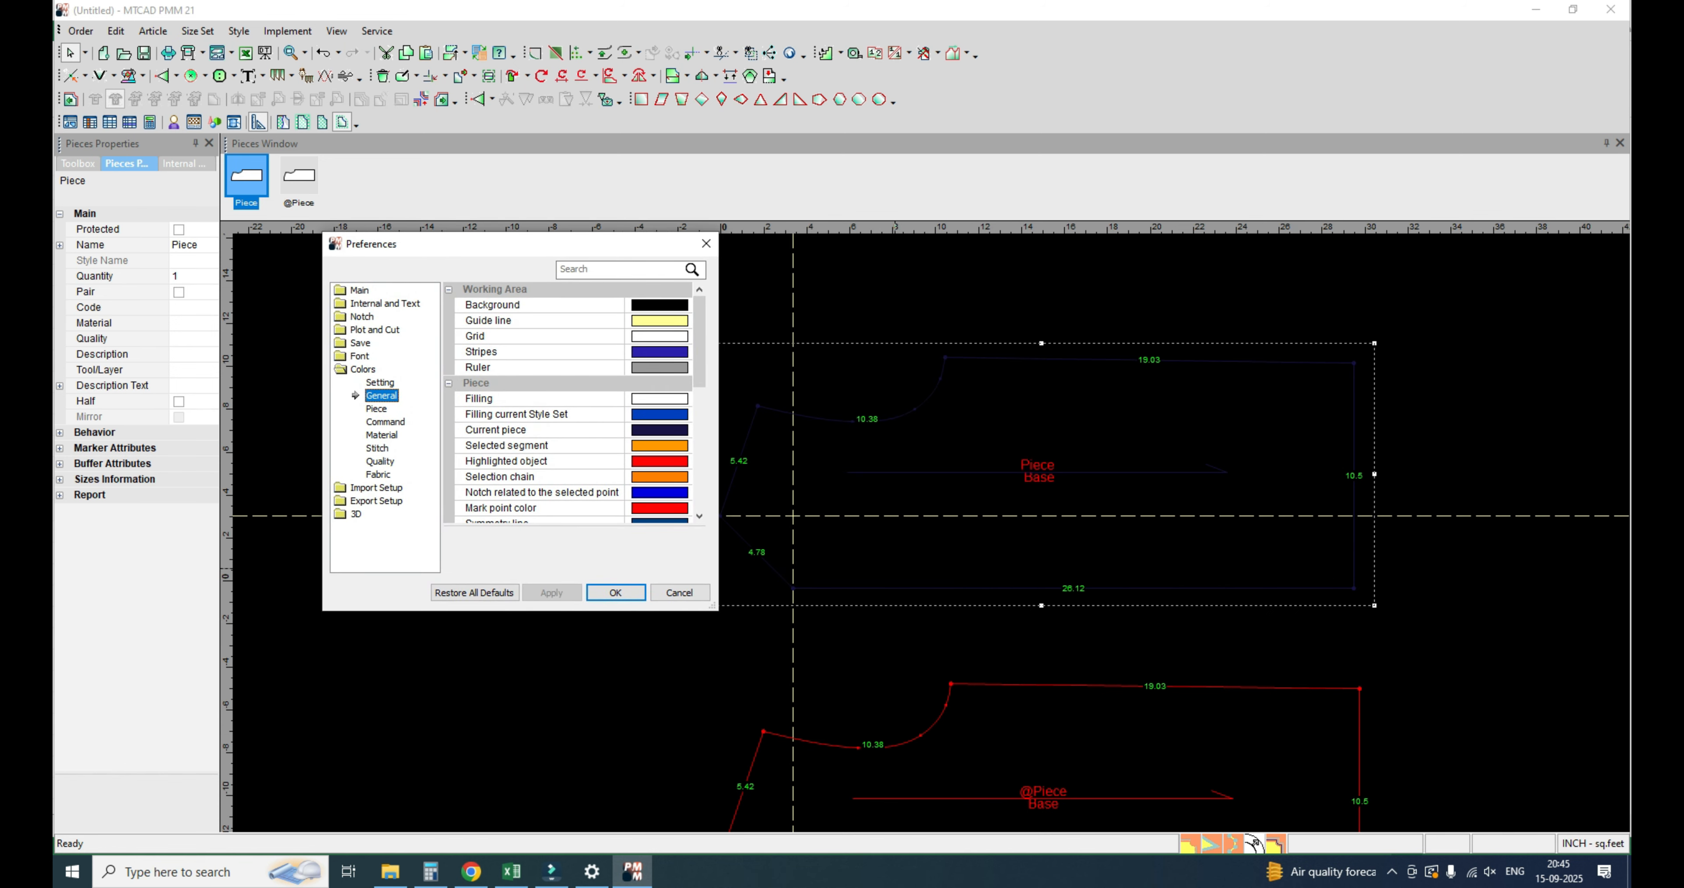
Step: Review the colour preference pages and set the Undefined material colour to red, applying the change
click(359, 383)
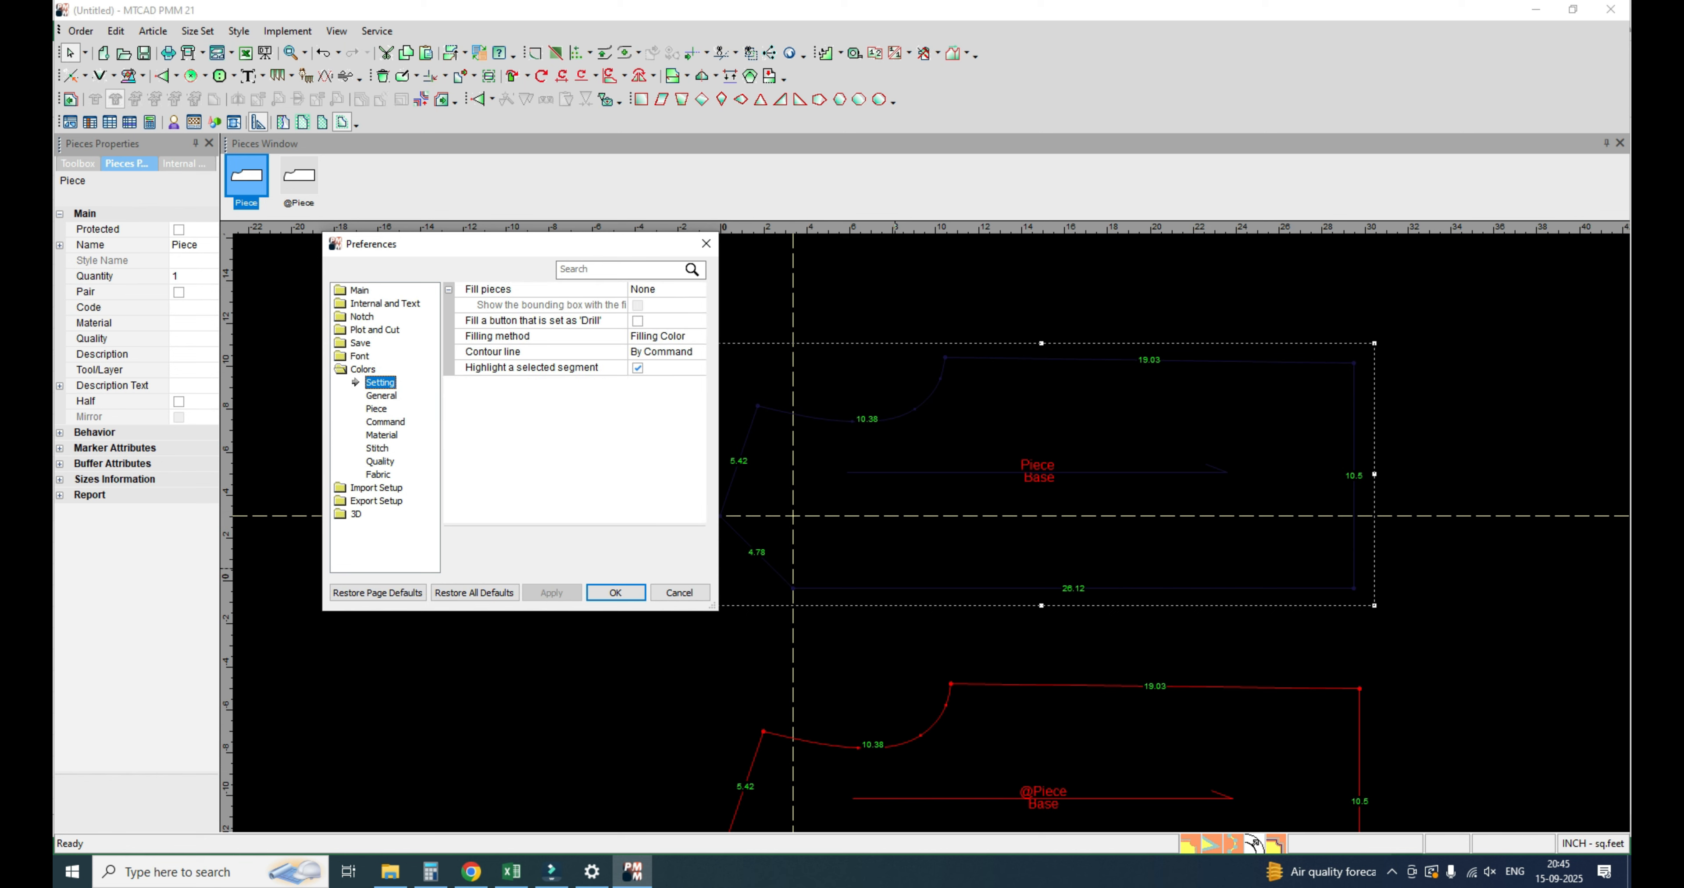
click(381, 395)
click(376, 408)
click(384, 422)
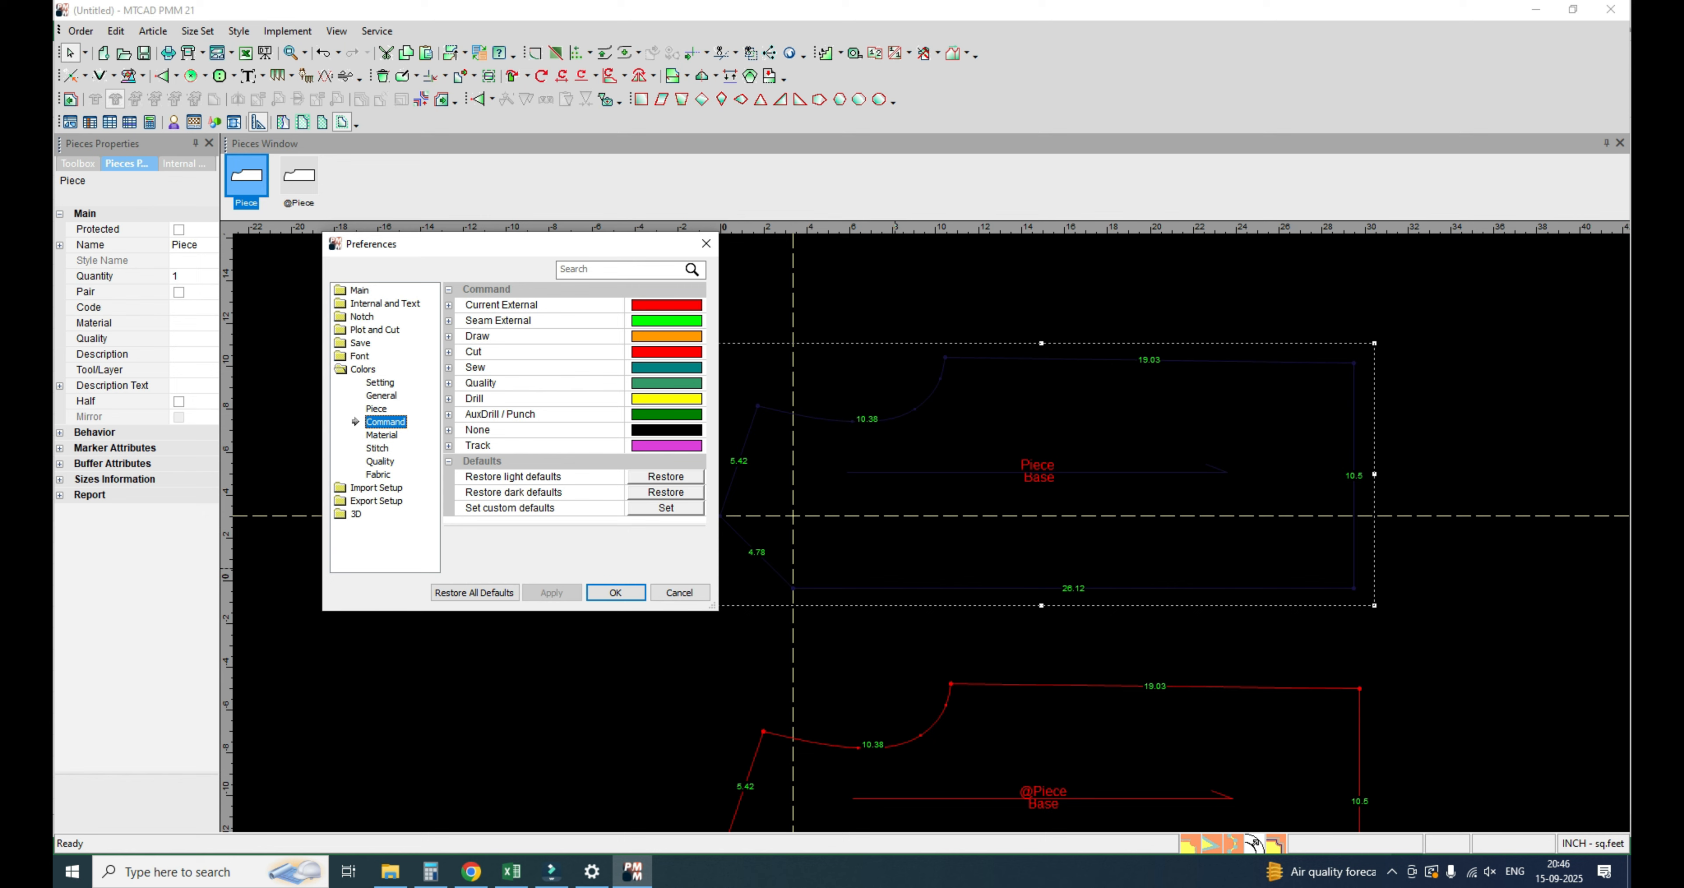
key(Down)
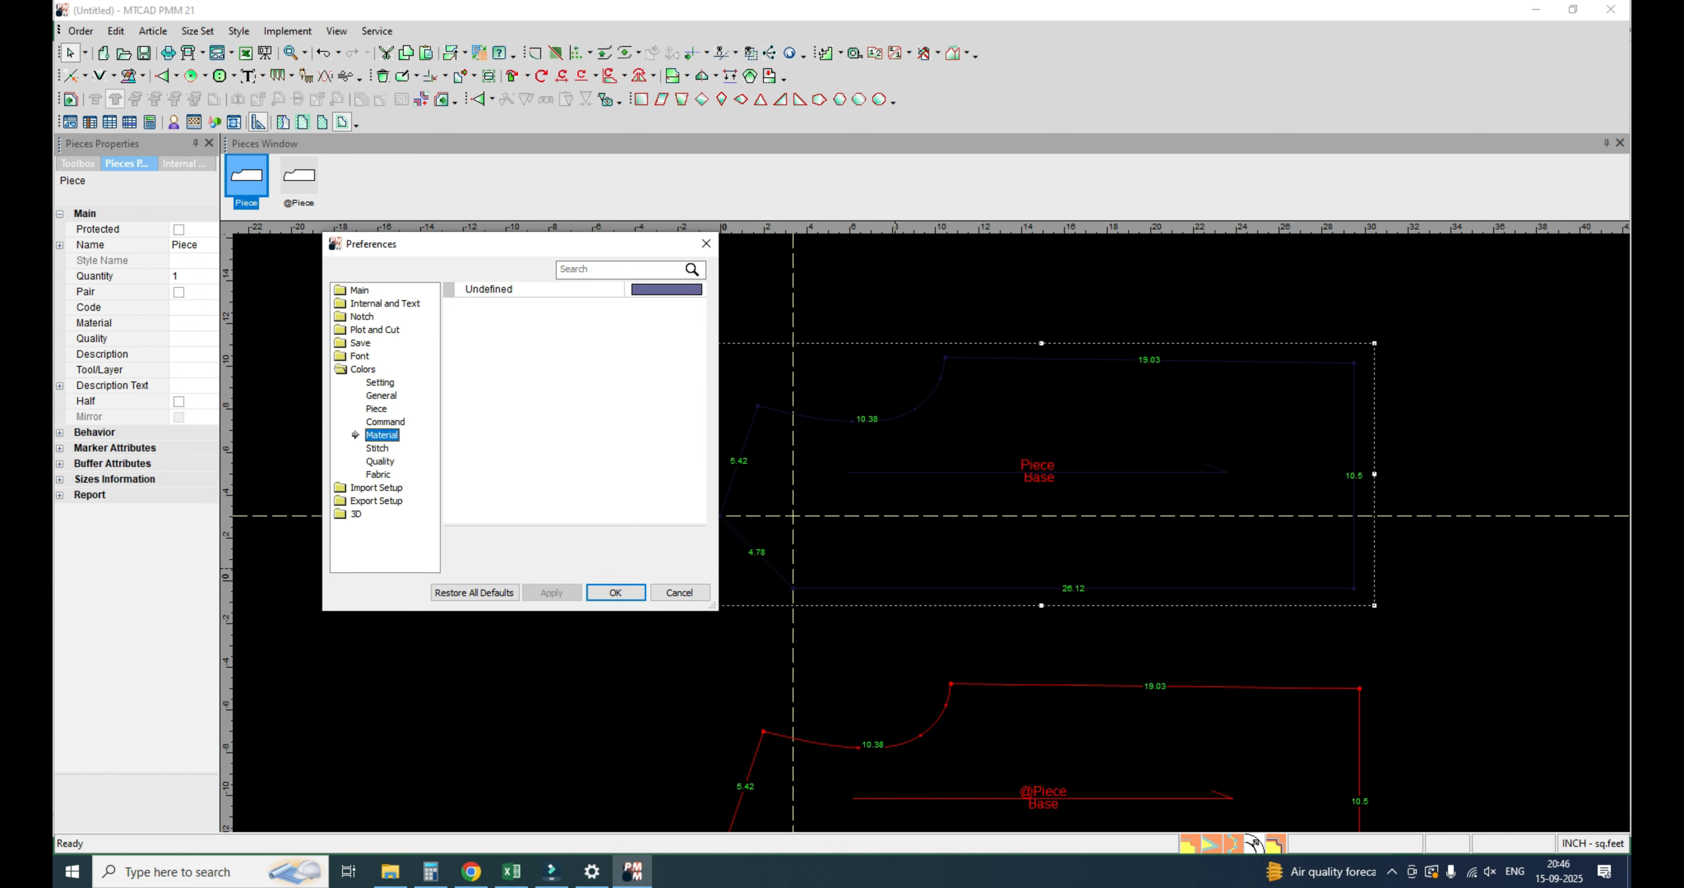
click(666, 289)
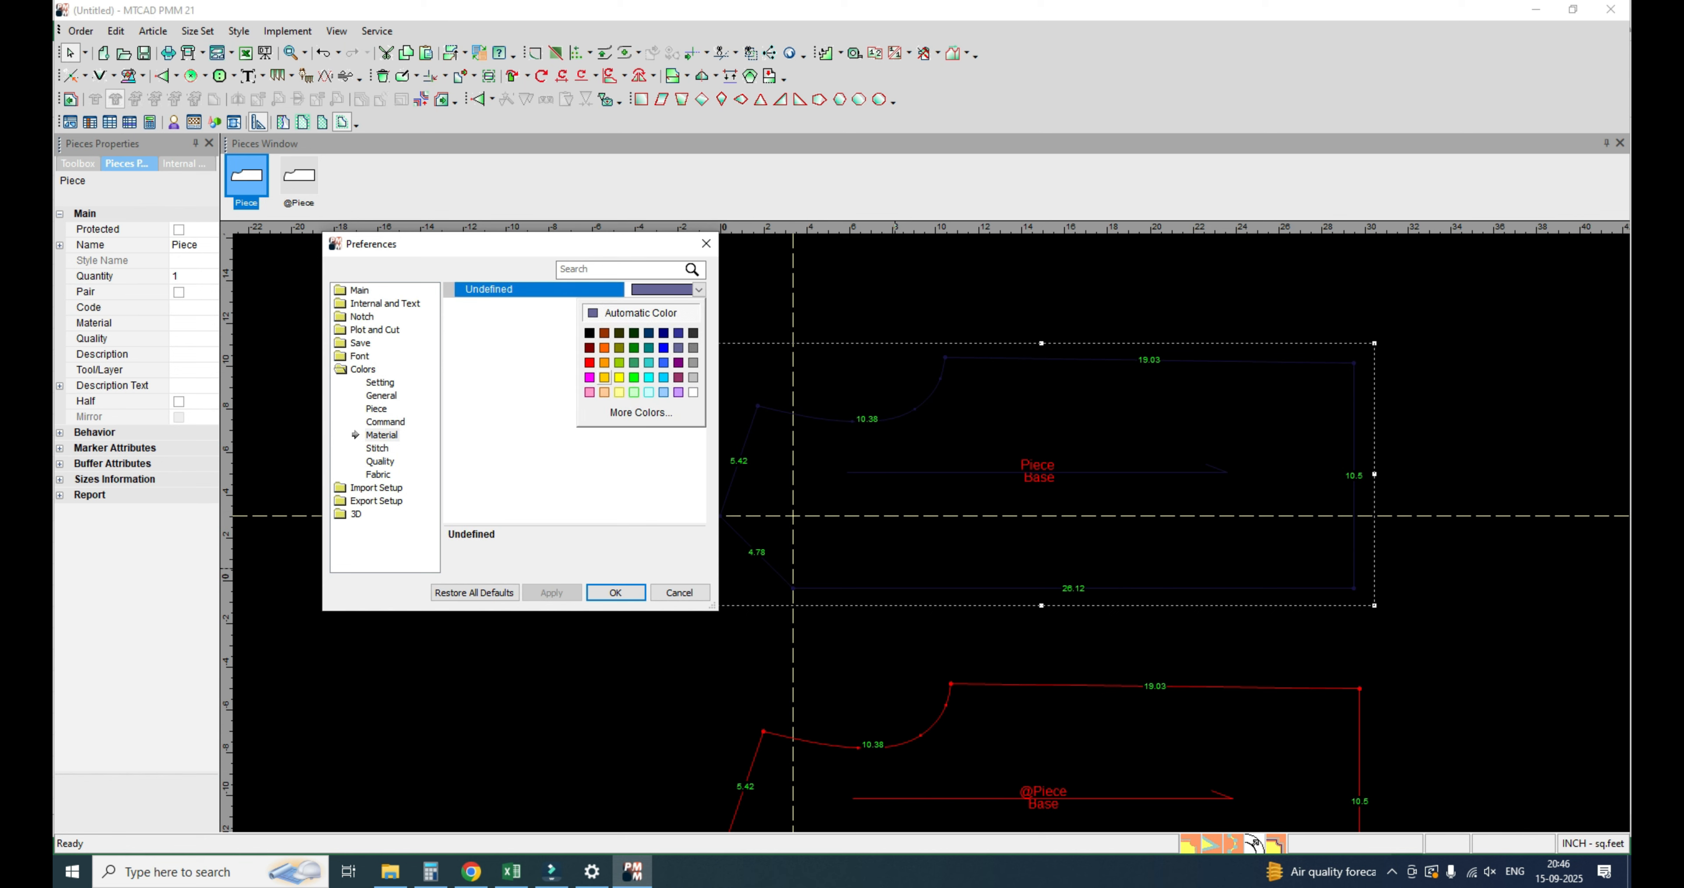
click(589, 363)
click(550, 592)
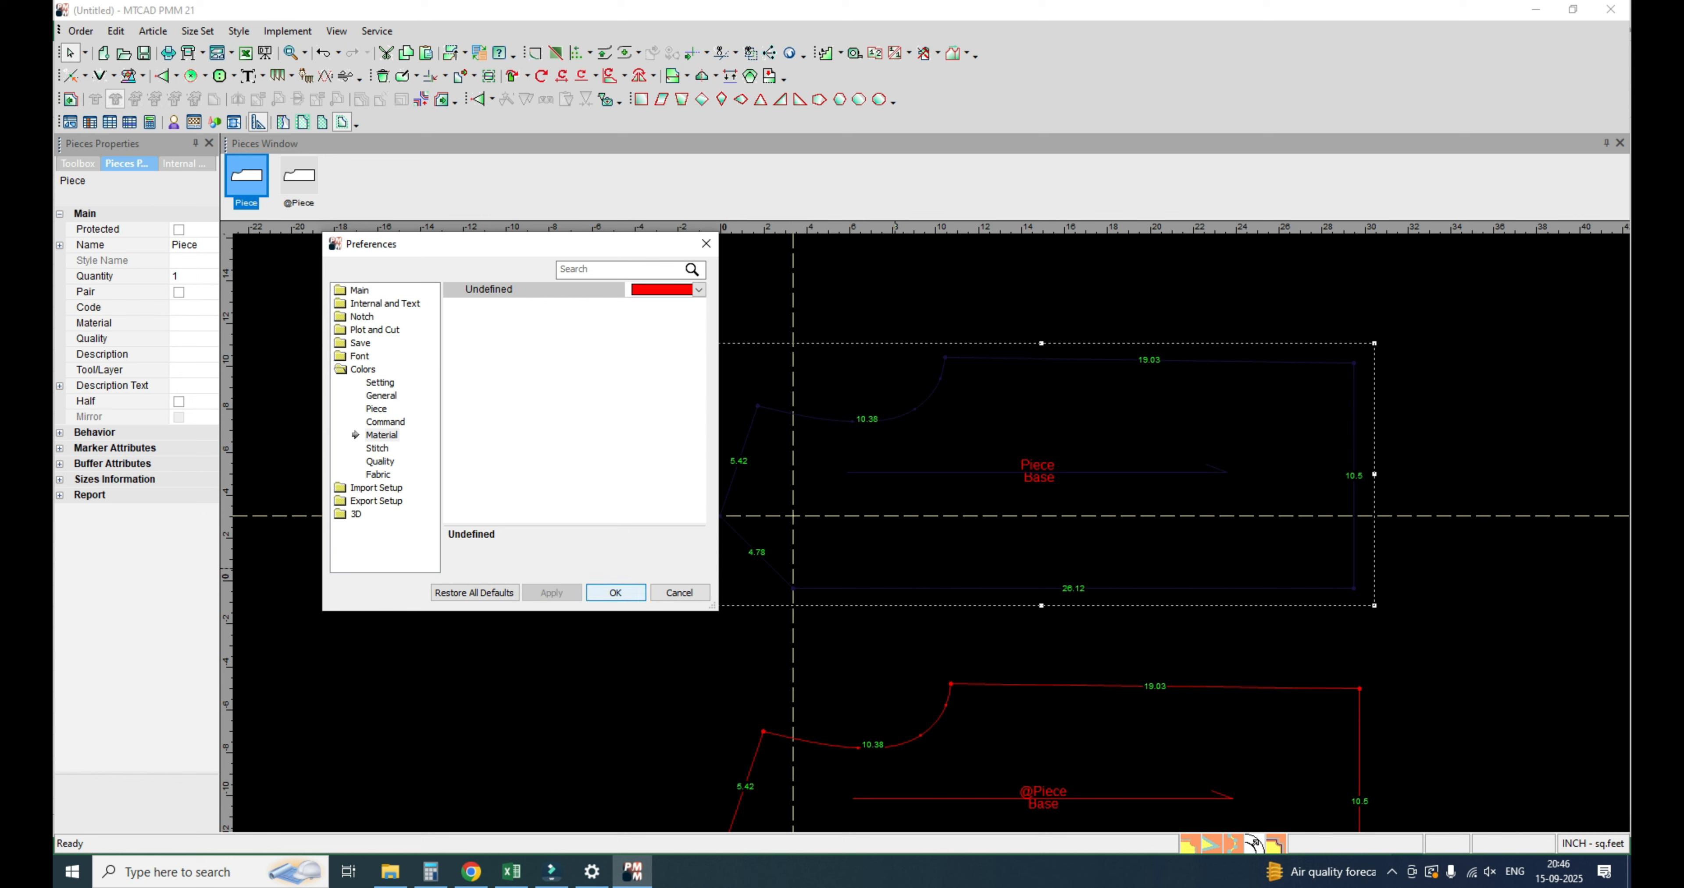
Step: Set the Current piece colour in the general colour preferences to red and confirm the preferences
click(384, 421)
click(376, 409)
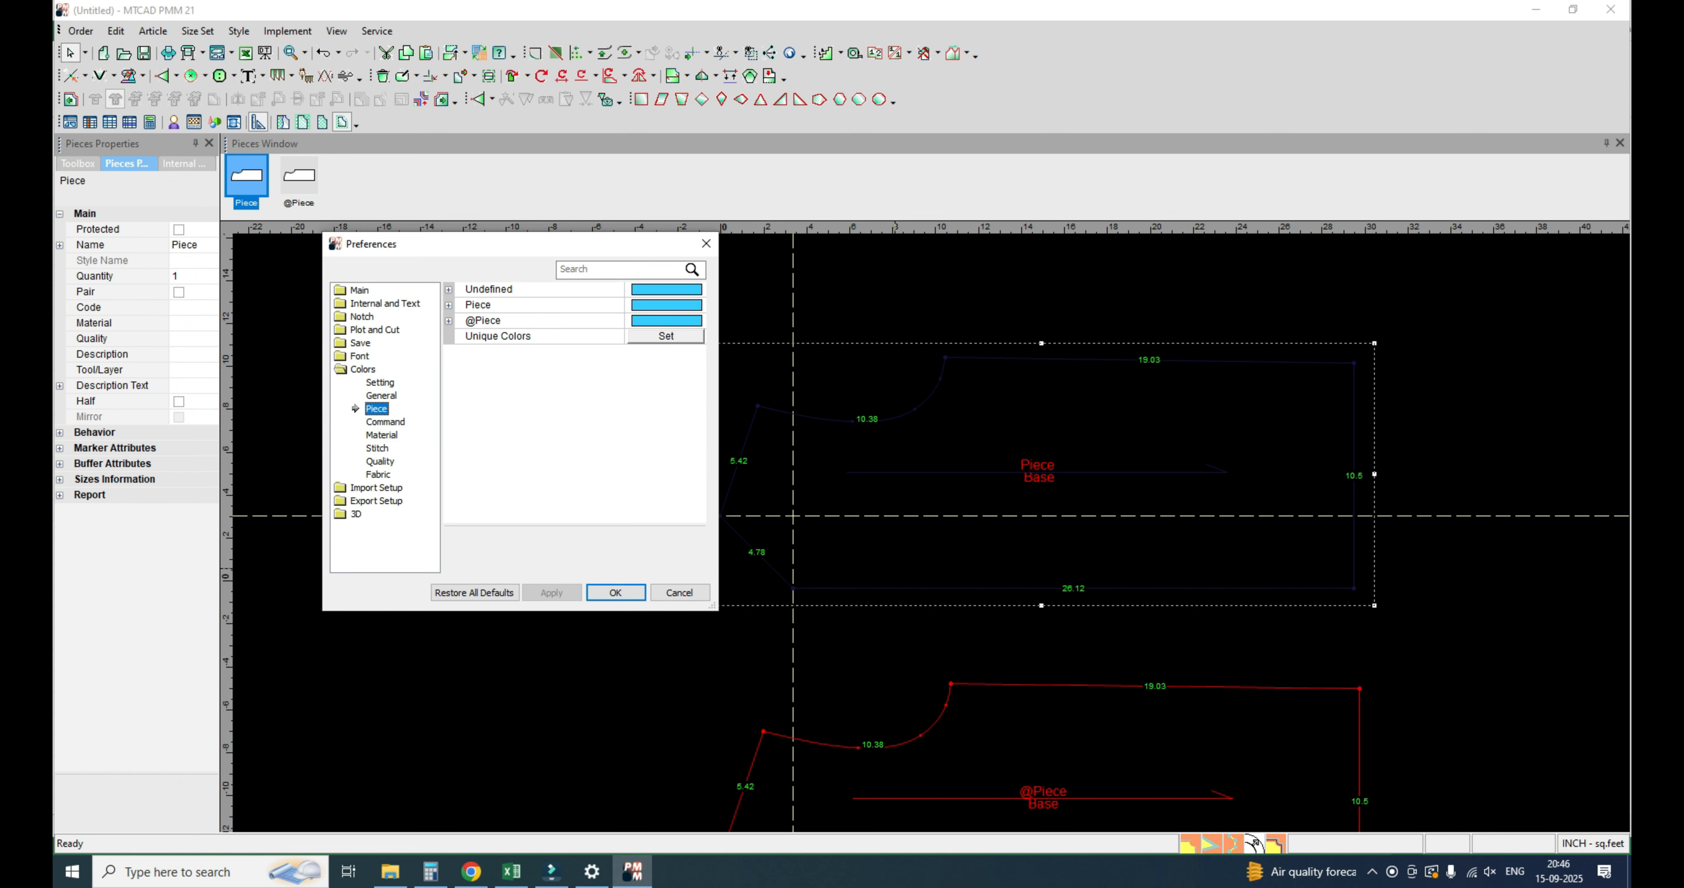
click(380, 395)
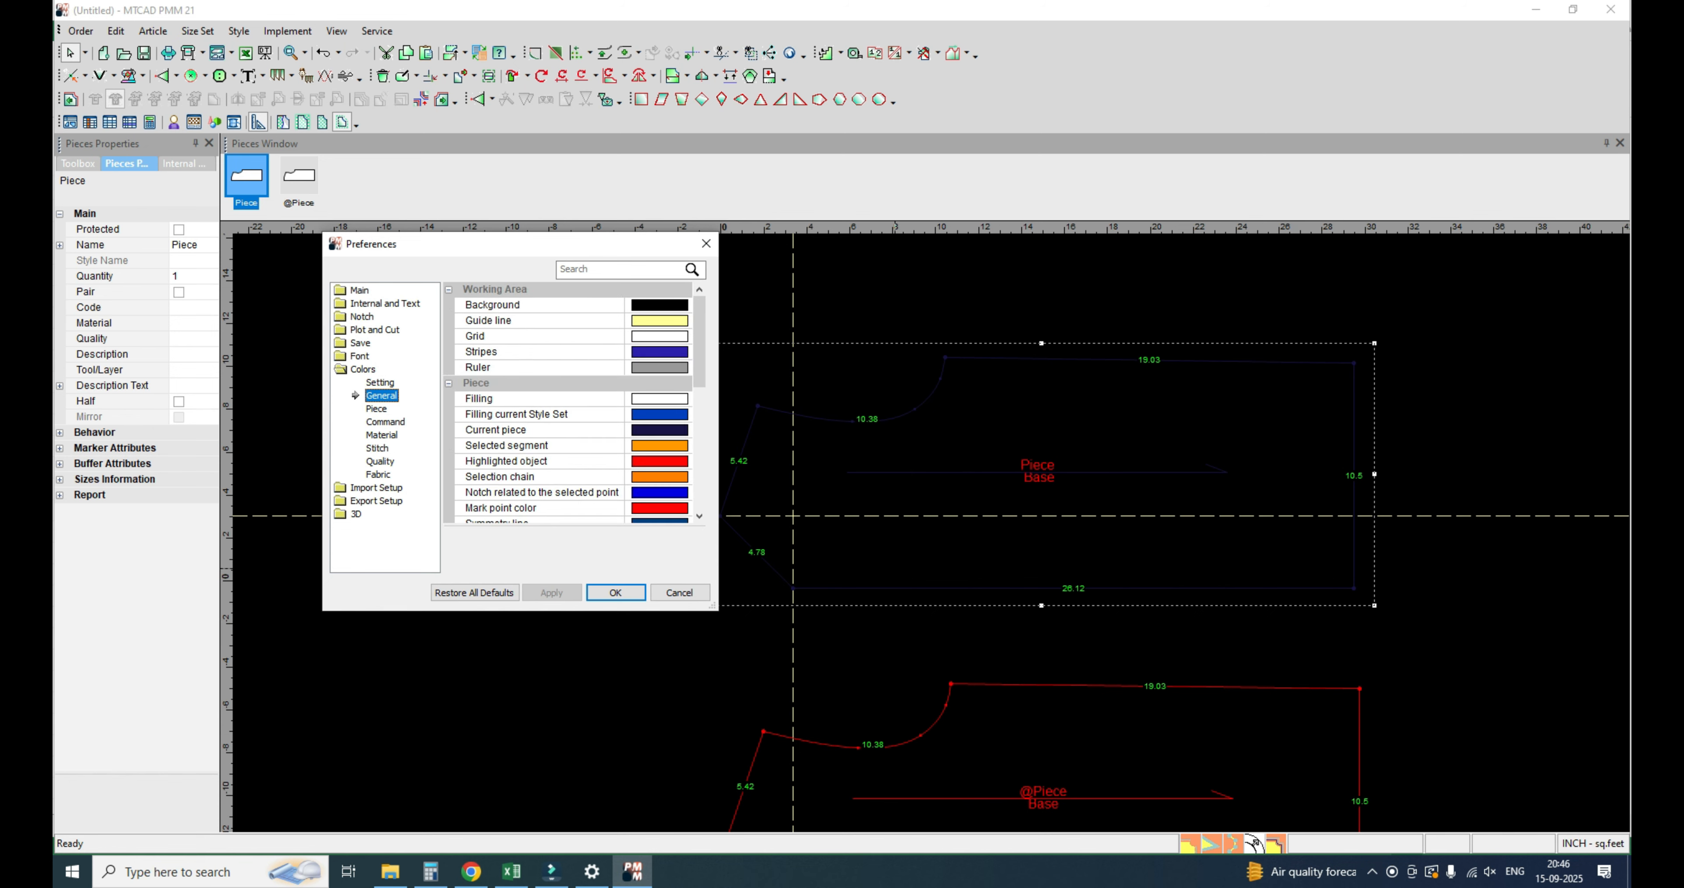
click(683, 429)
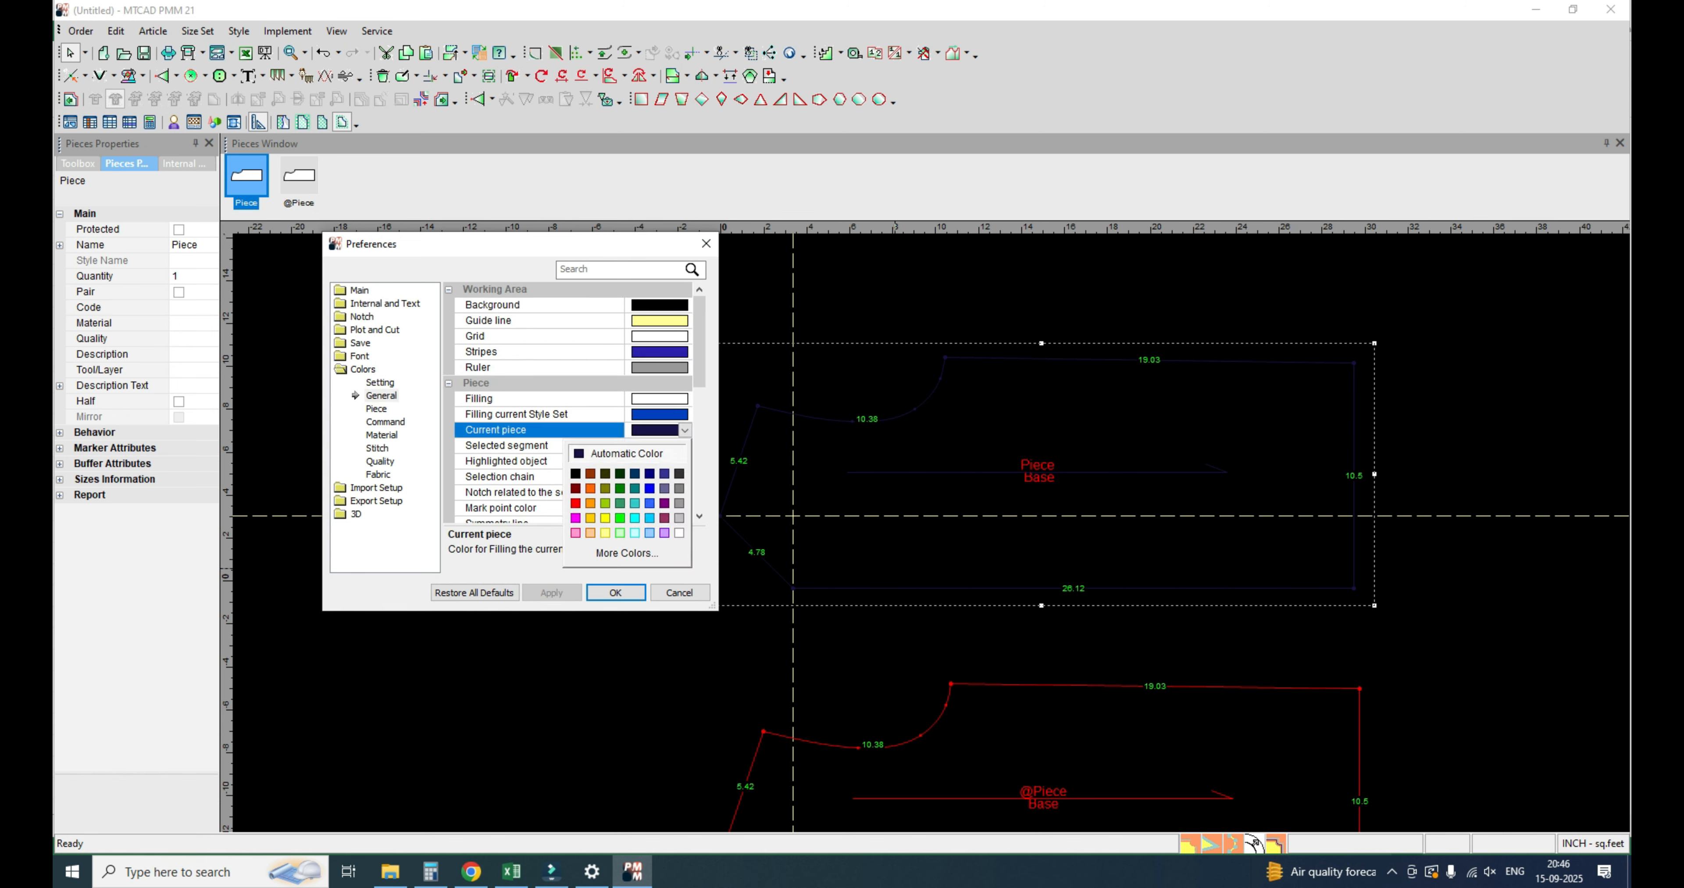
click(575, 503)
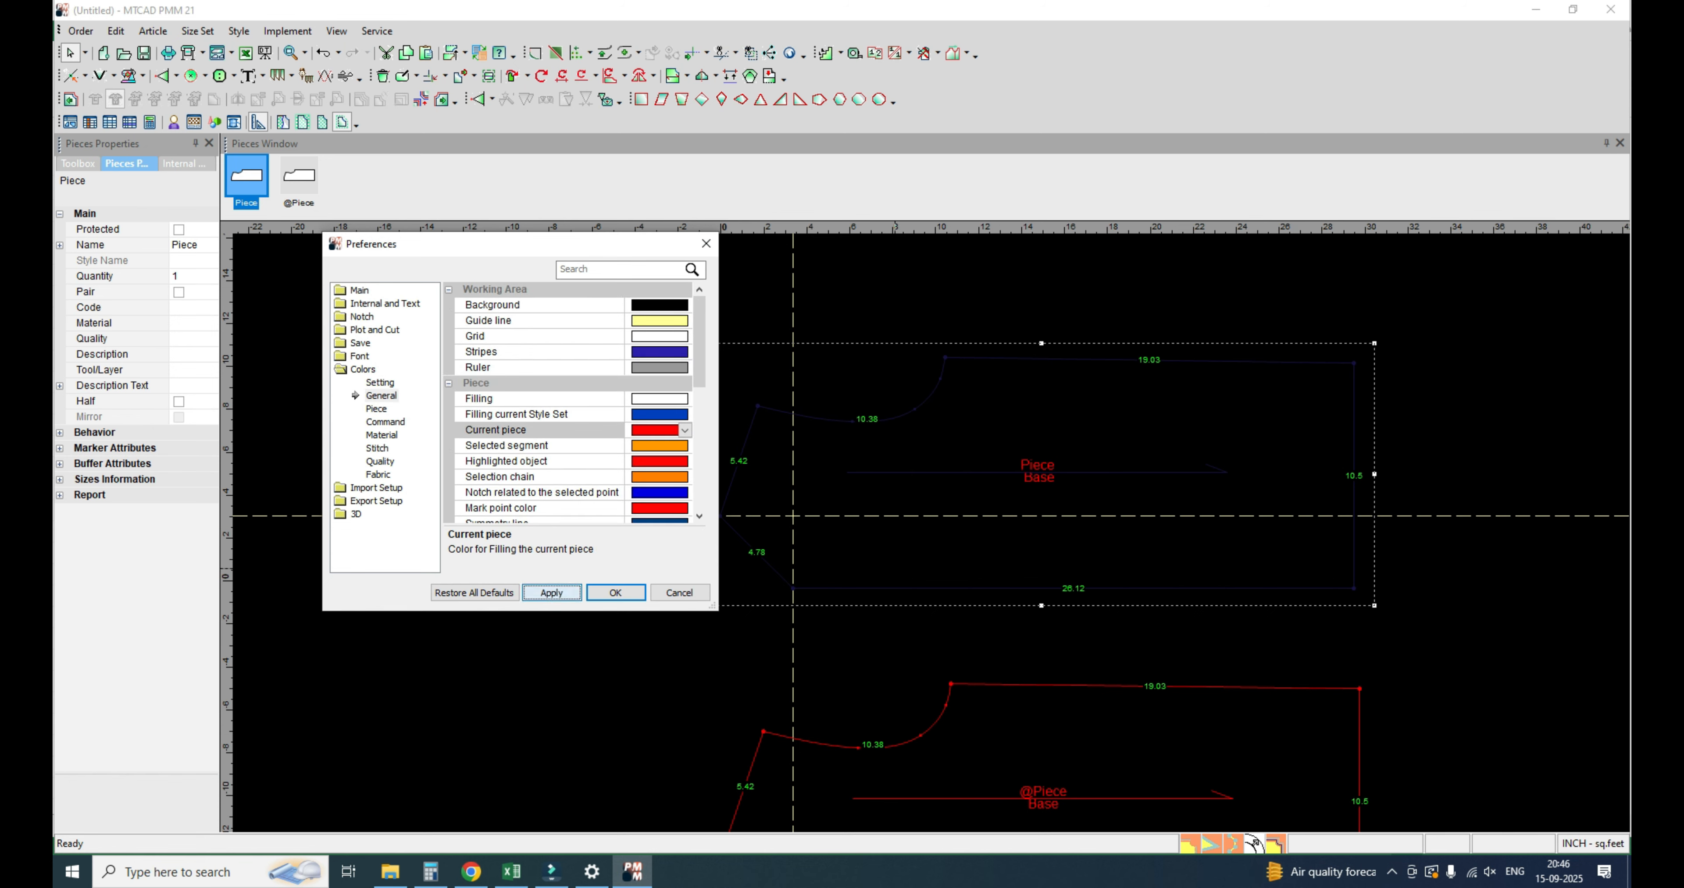
click(615, 593)
Step: Add a curve point on the original piece's 4.78 diagonal neck segment and move it outward by 1 in X to curve the neckline
scroll(513, 313, down, 1)
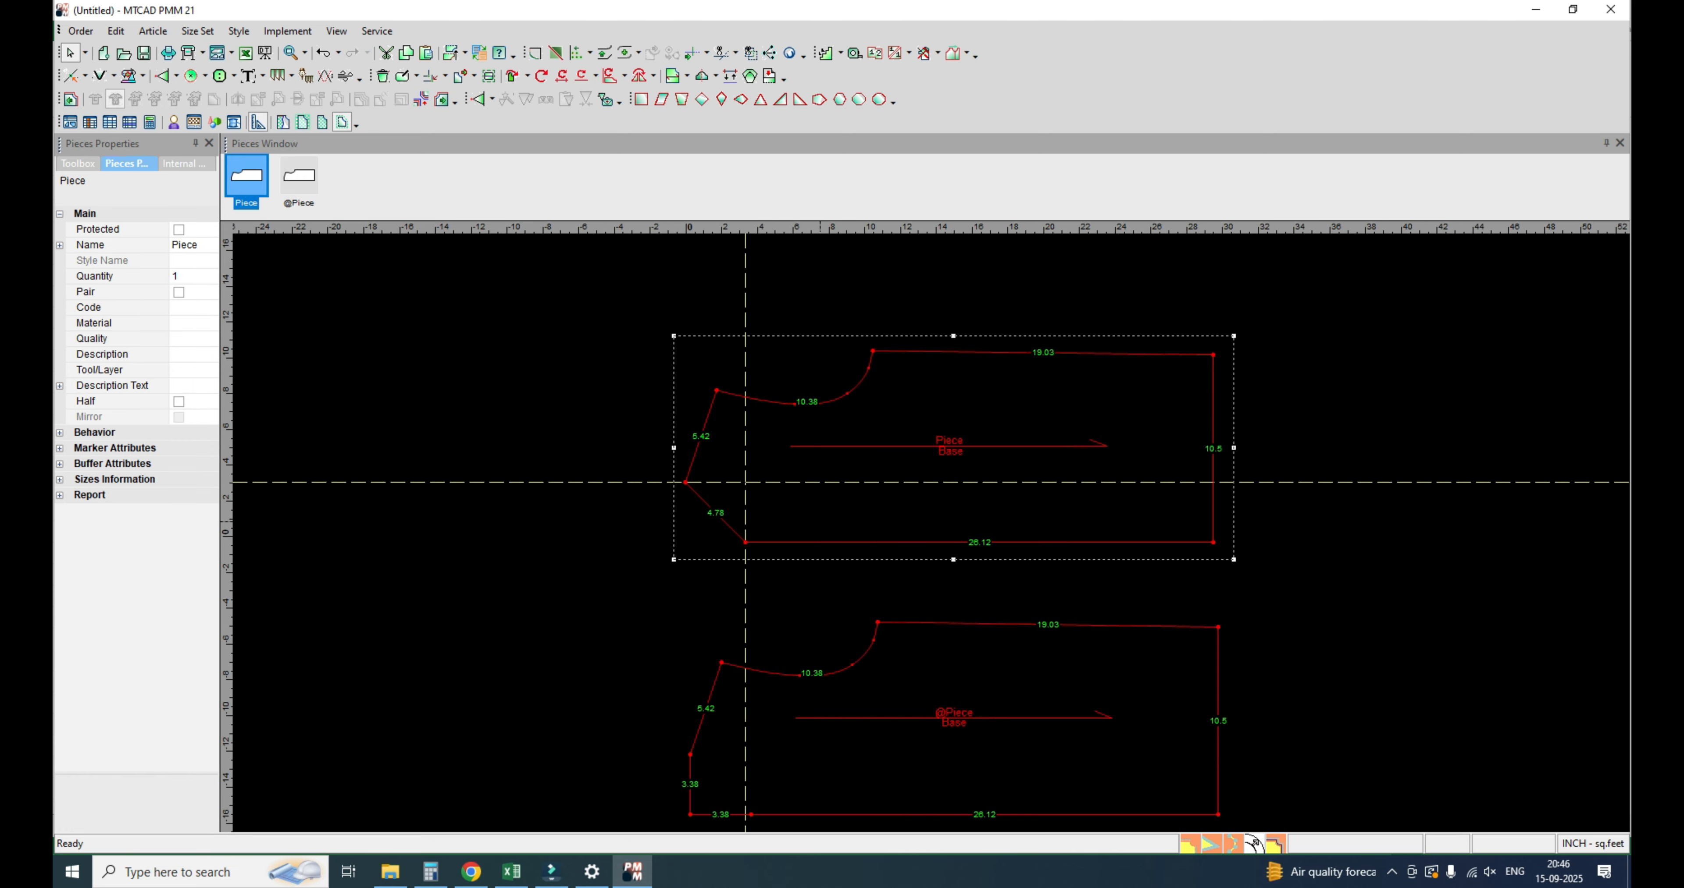
scroll(745, 482, up, 2)
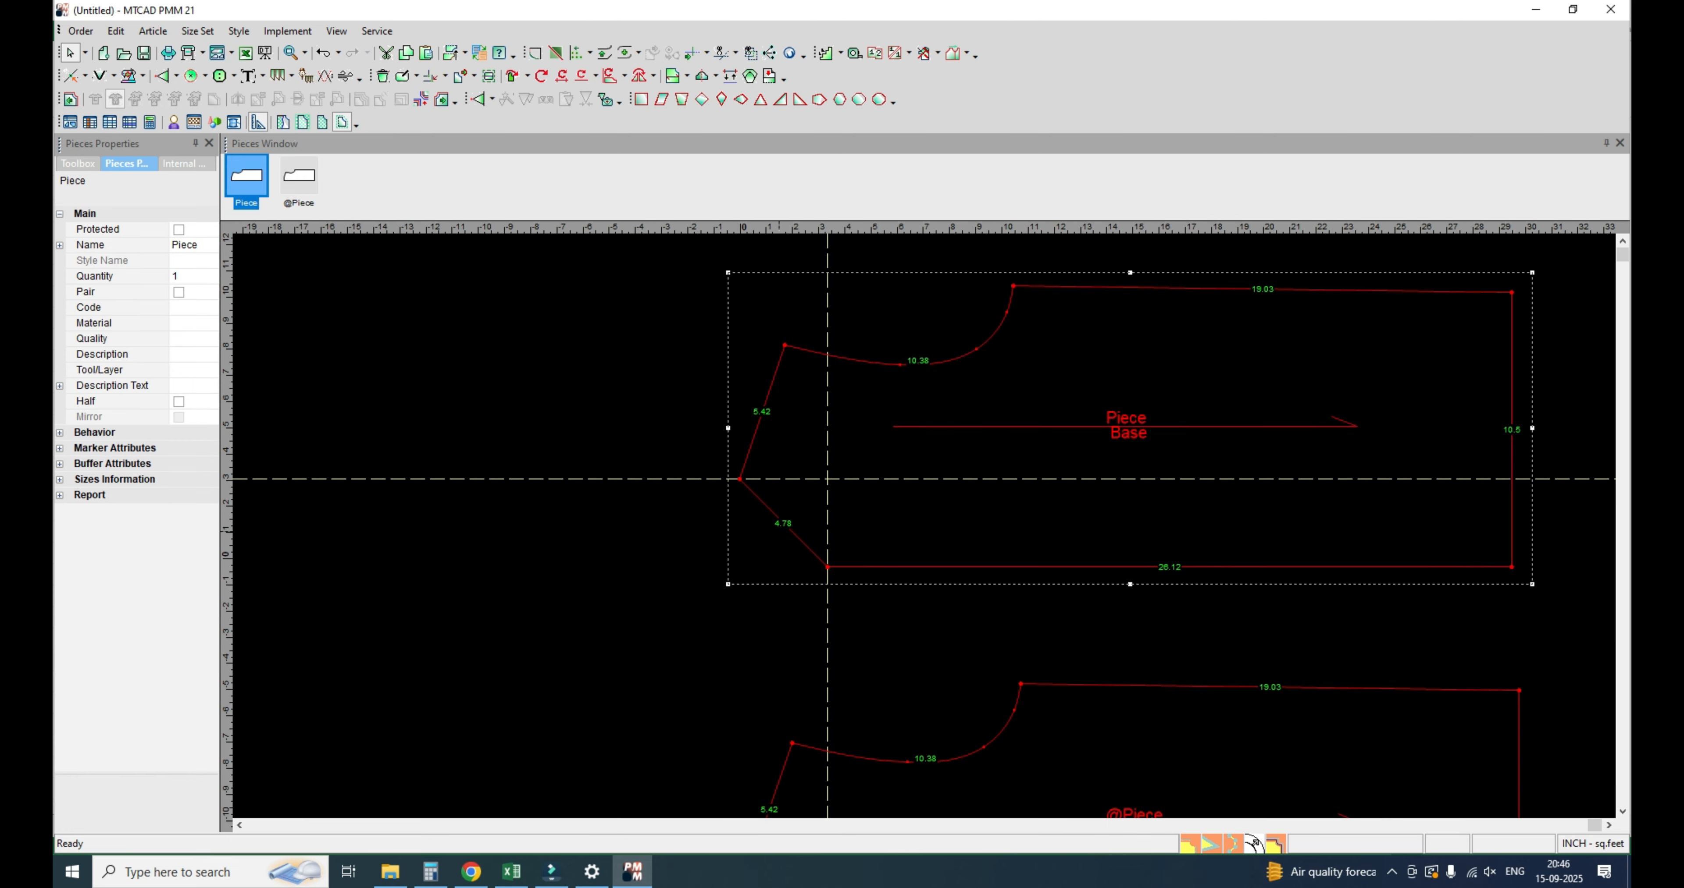
scroll(779, 531, up, 3)
key(m)
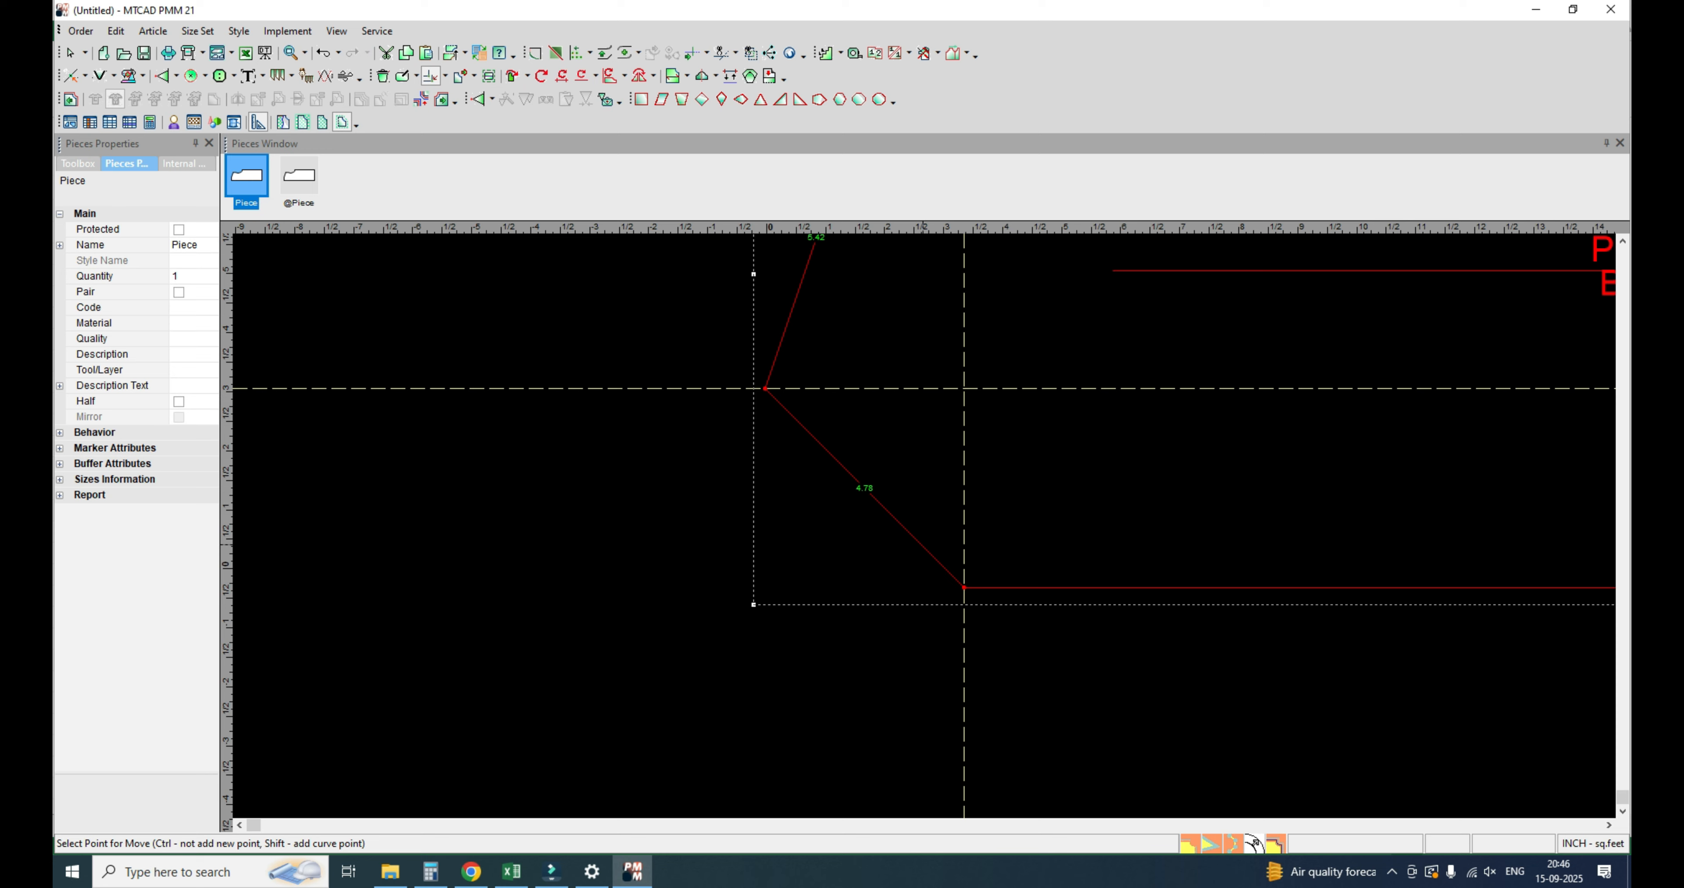
shift+click(901, 526)
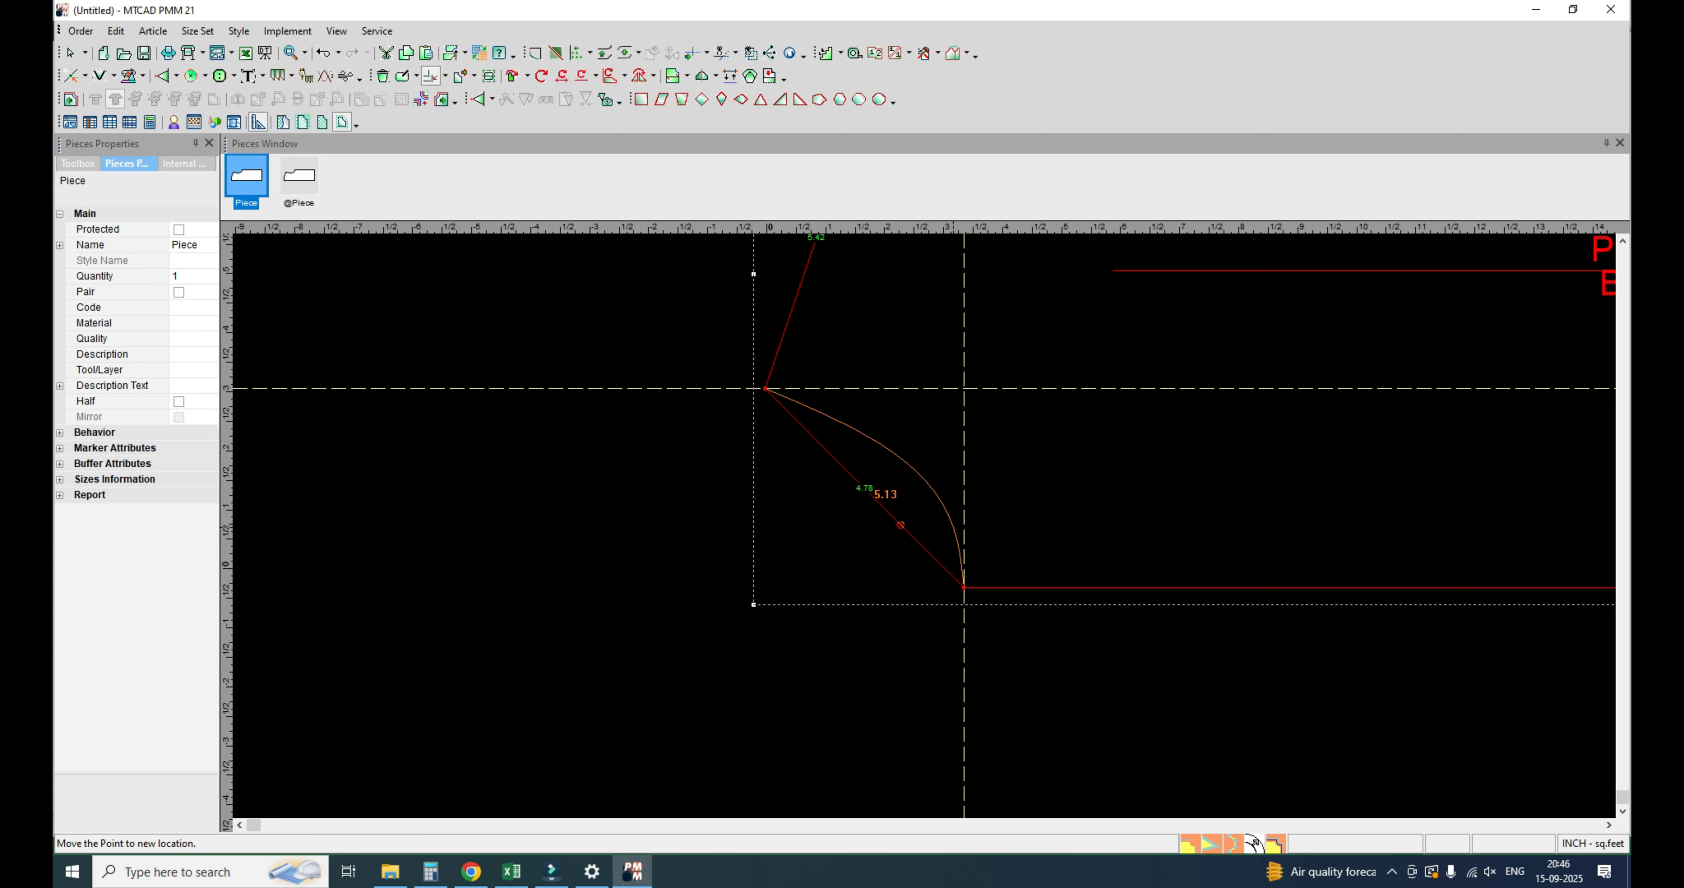
scroll(964, 387, down, 1)
scroll(953, 527, up, 4)
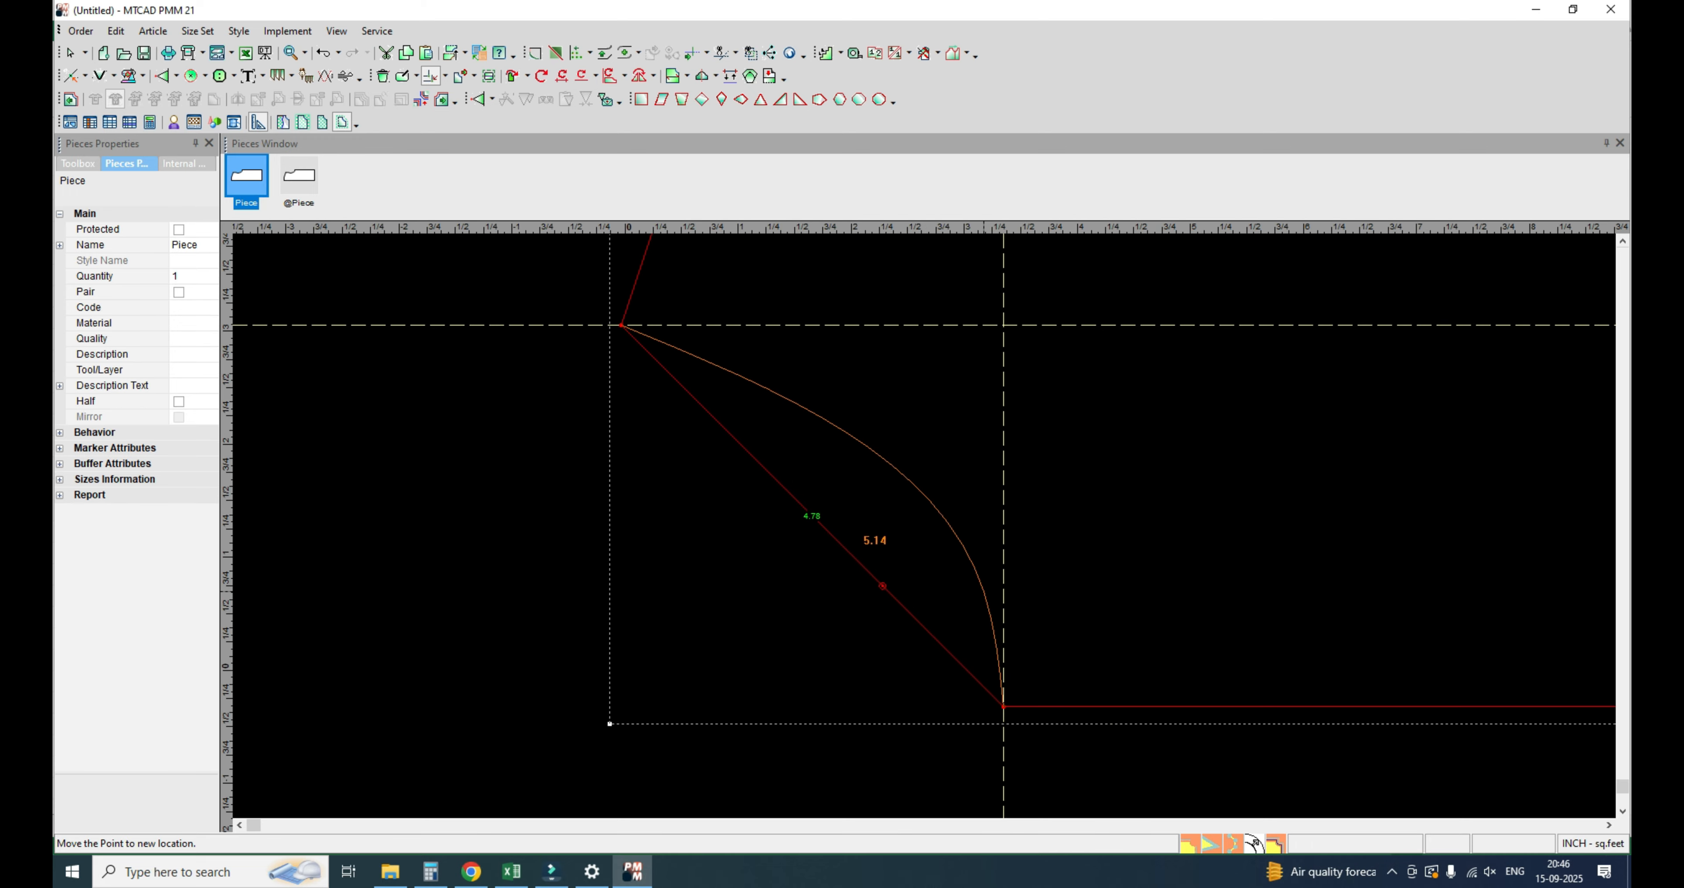
click(996, 607)
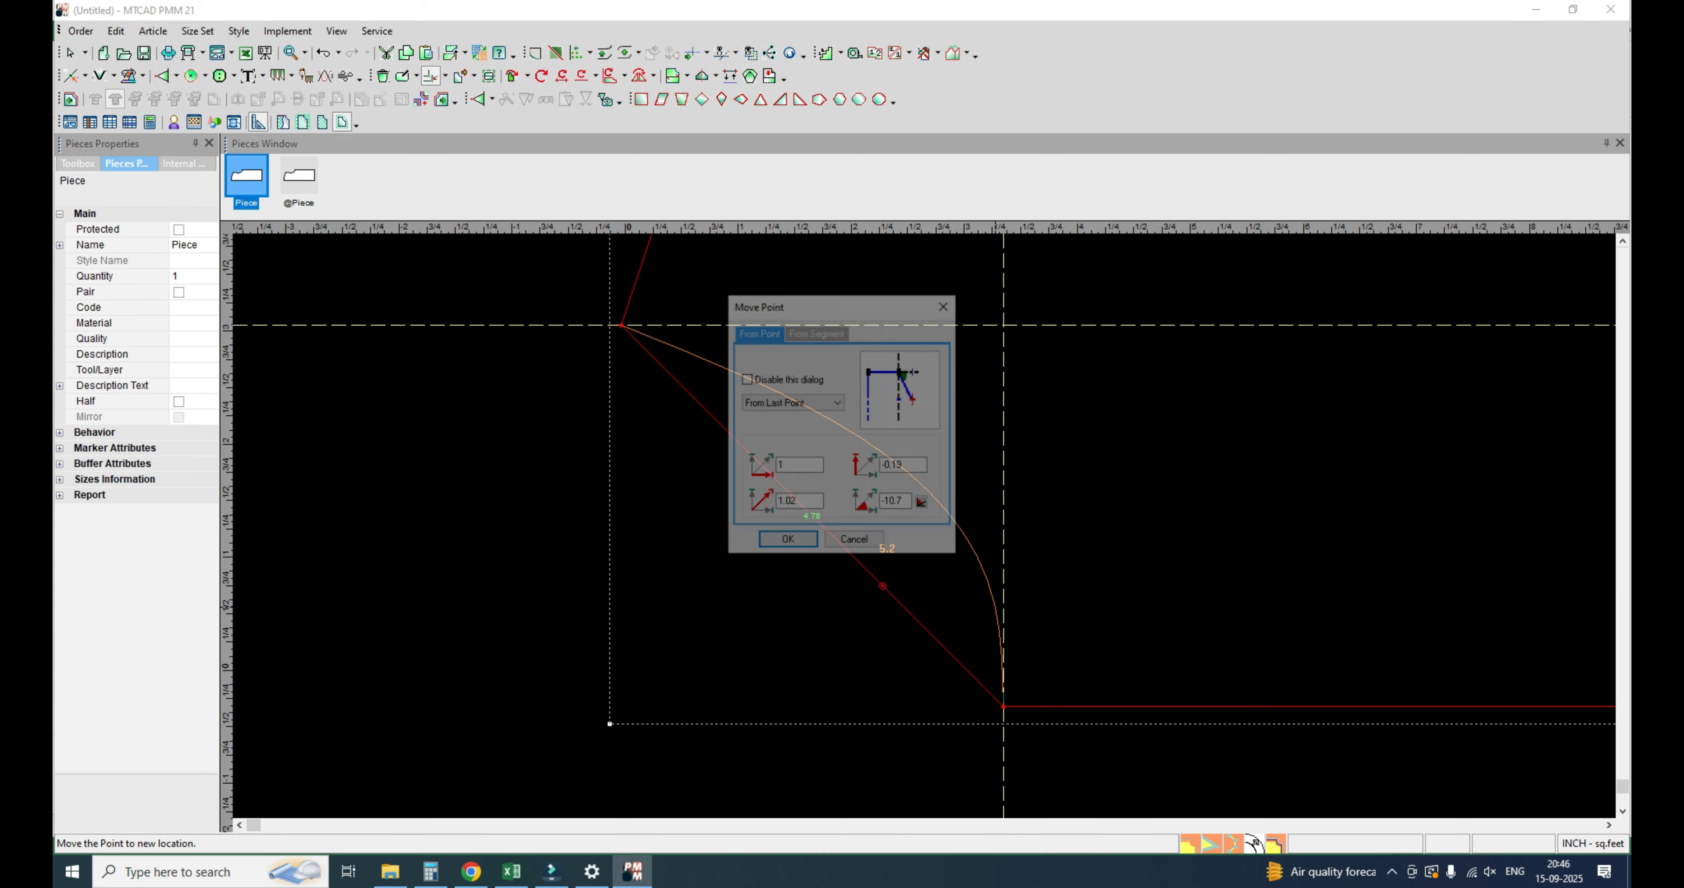
key(Return)
Step: Add a second neckline curve point near the shoulder end and move it by -0.08 in X and 0.23 in Y
scroll(927, 518, down, 3)
scroll(949, 520, up, 2)
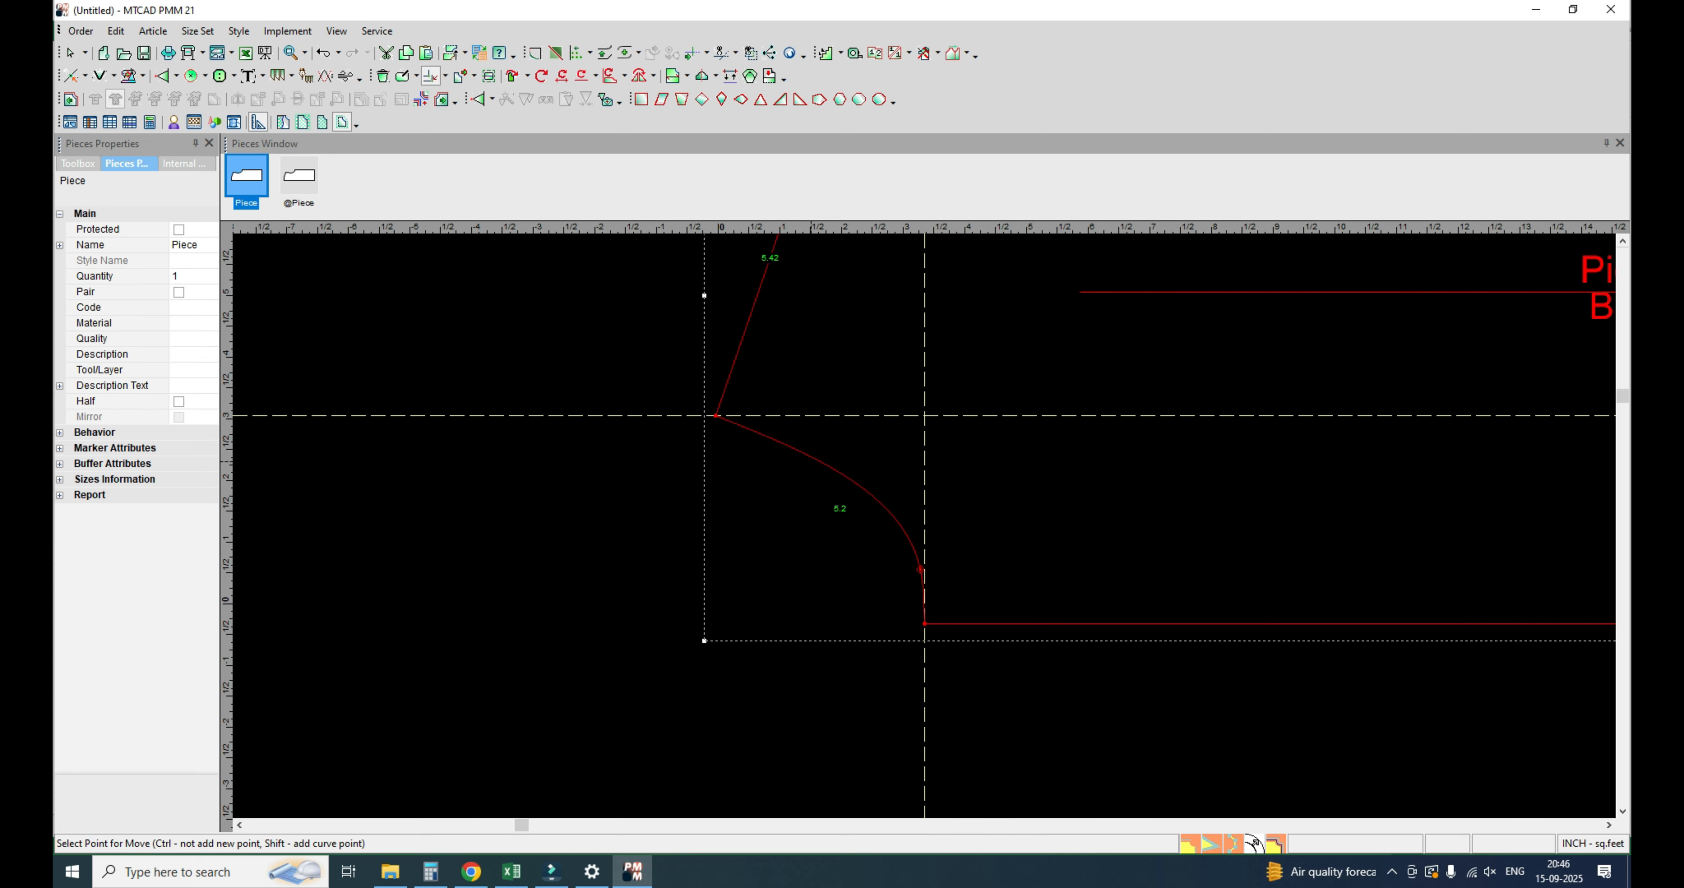
click(795, 449)
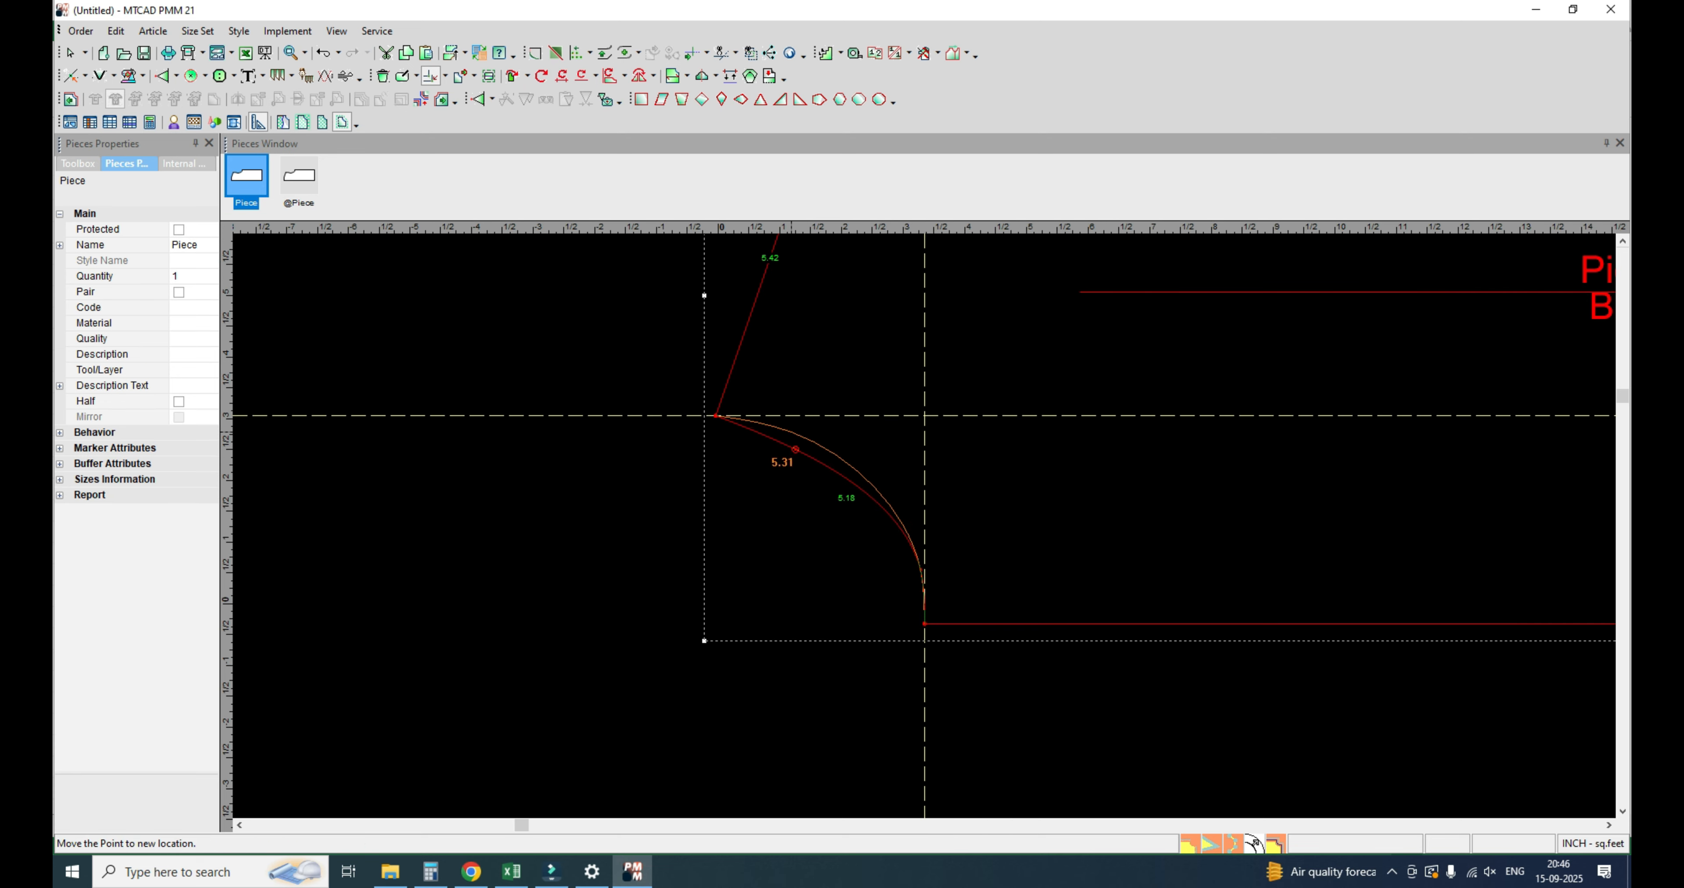
click(792, 432)
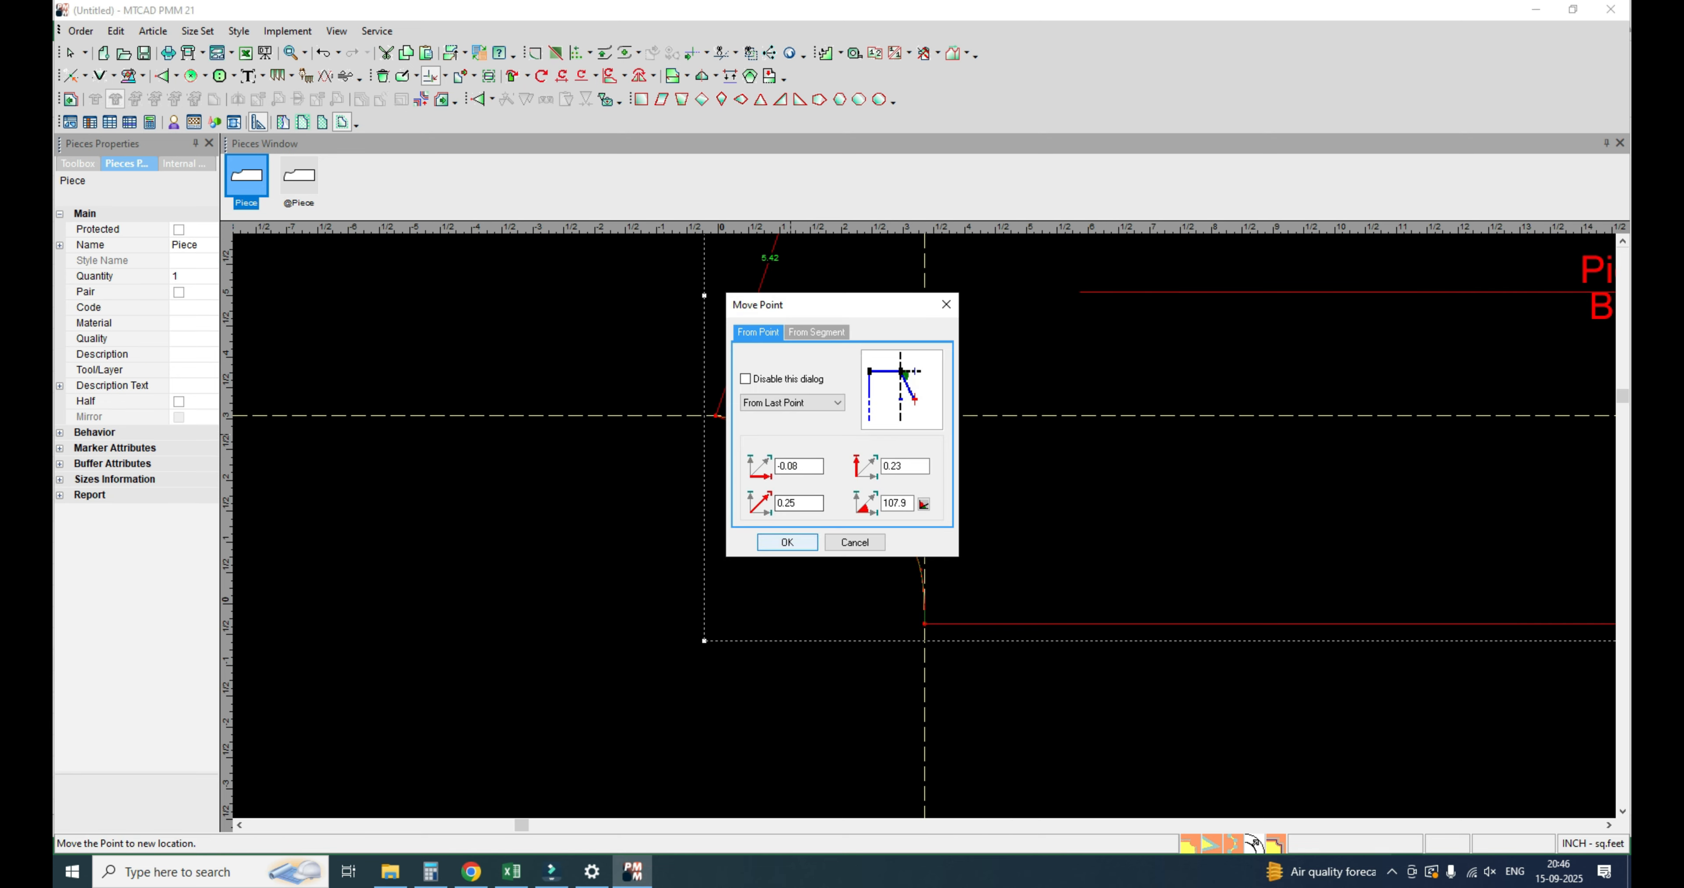
key(Return)
Step: Fine-tune the original piece's neckline curve with small point moves around its middle and leave the move tool
scroll(917, 509, up, 2)
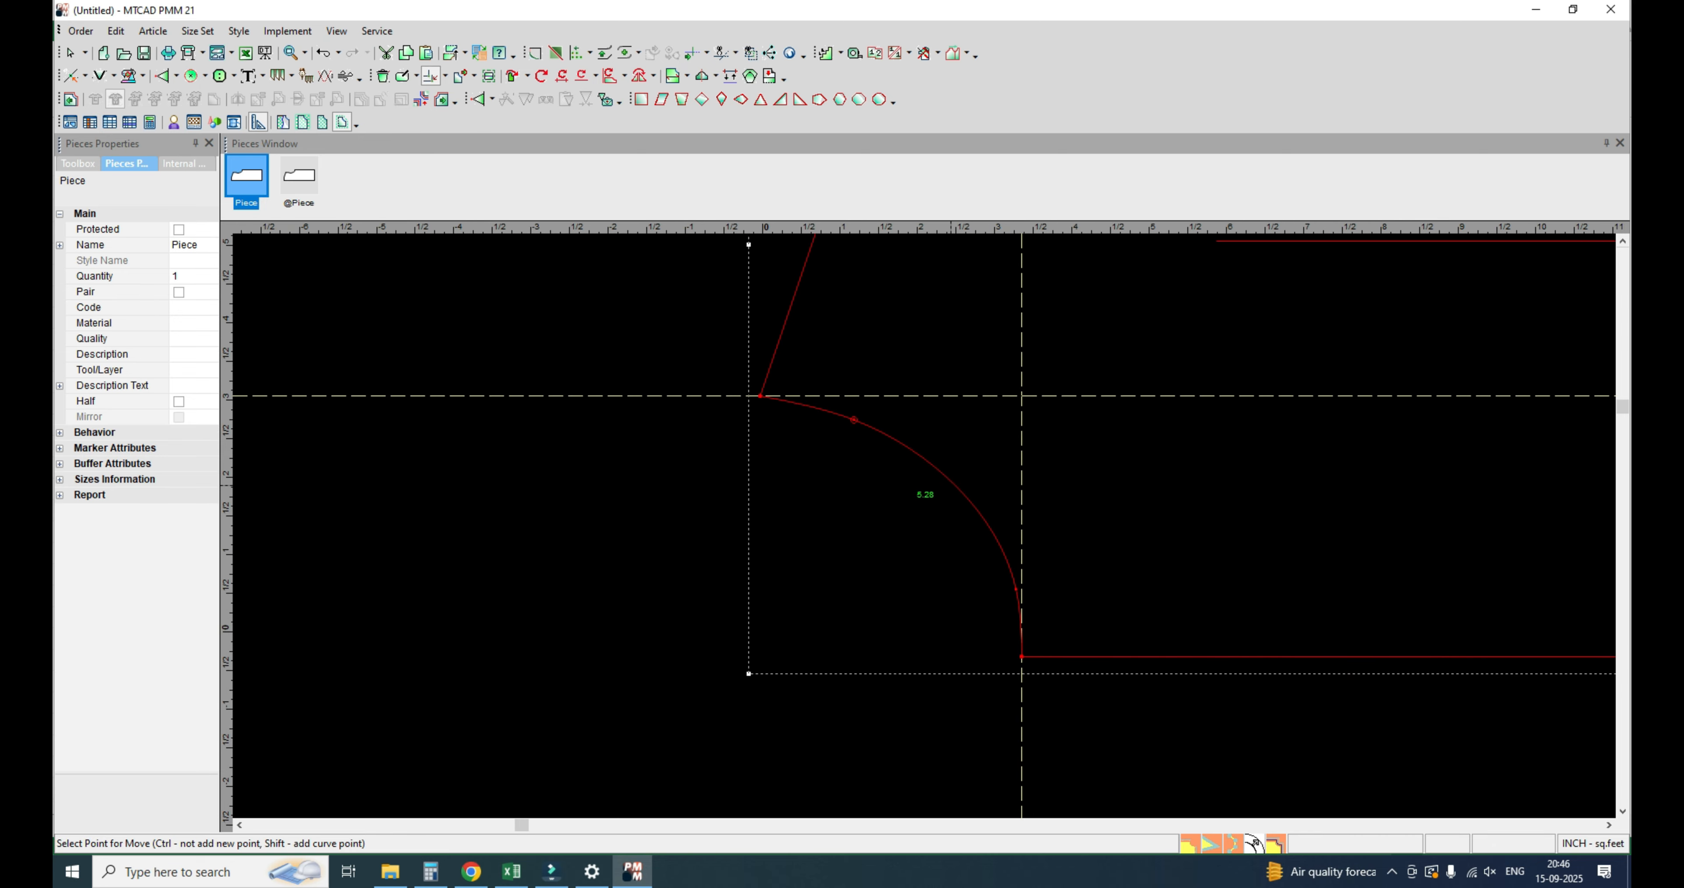
click(951, 482)
click(951, 482)
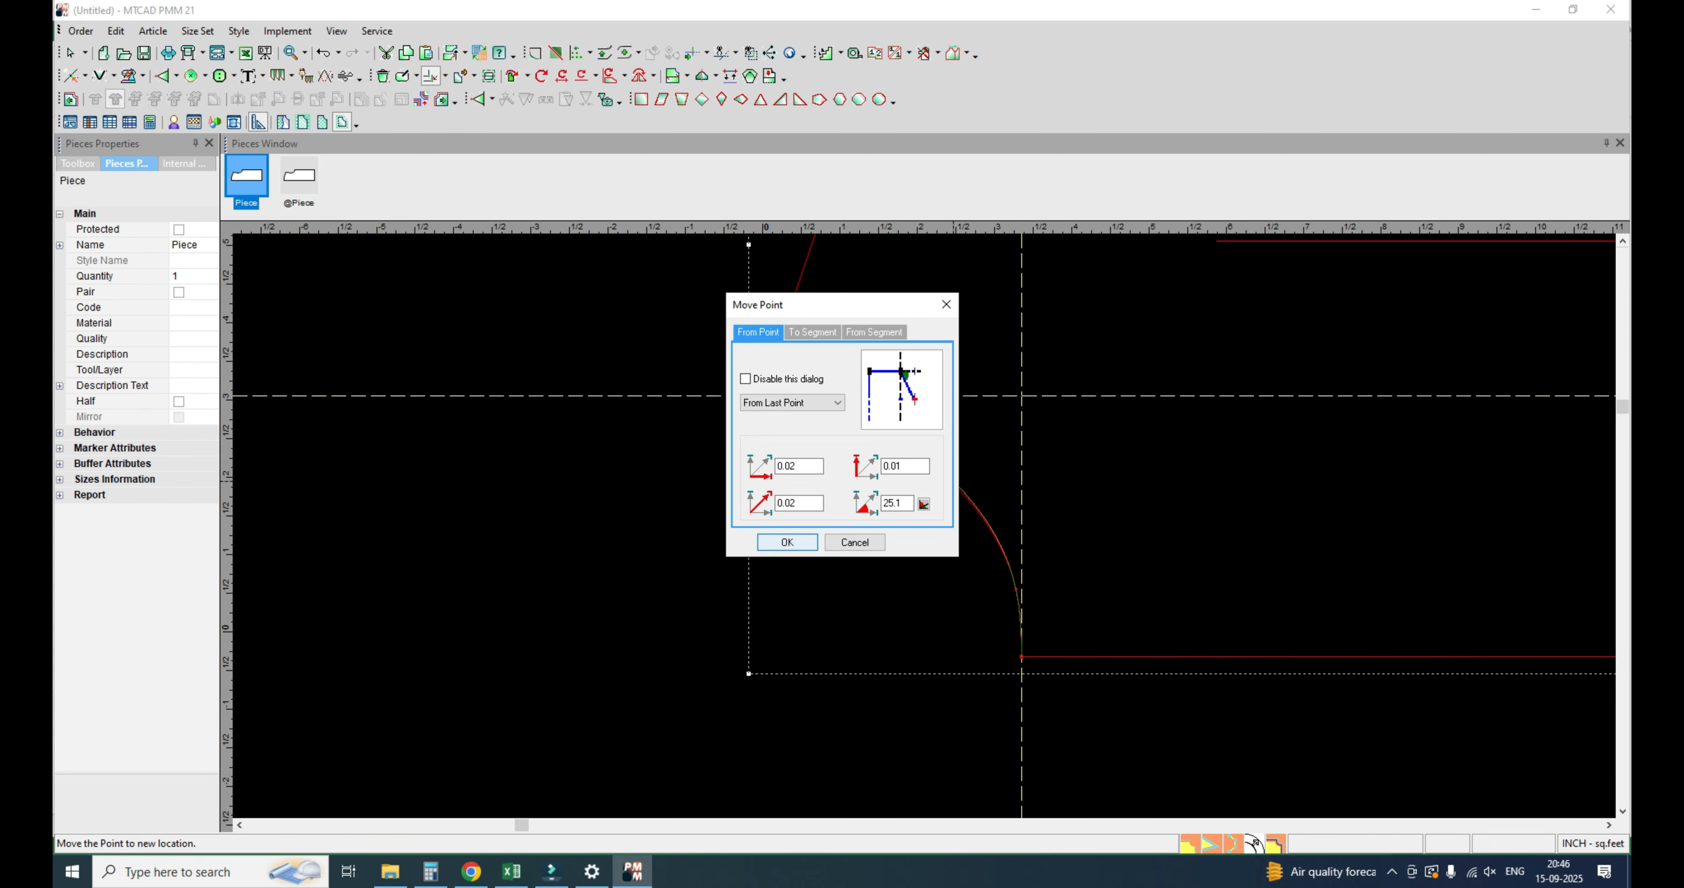
key(Return)
click(952, 481)
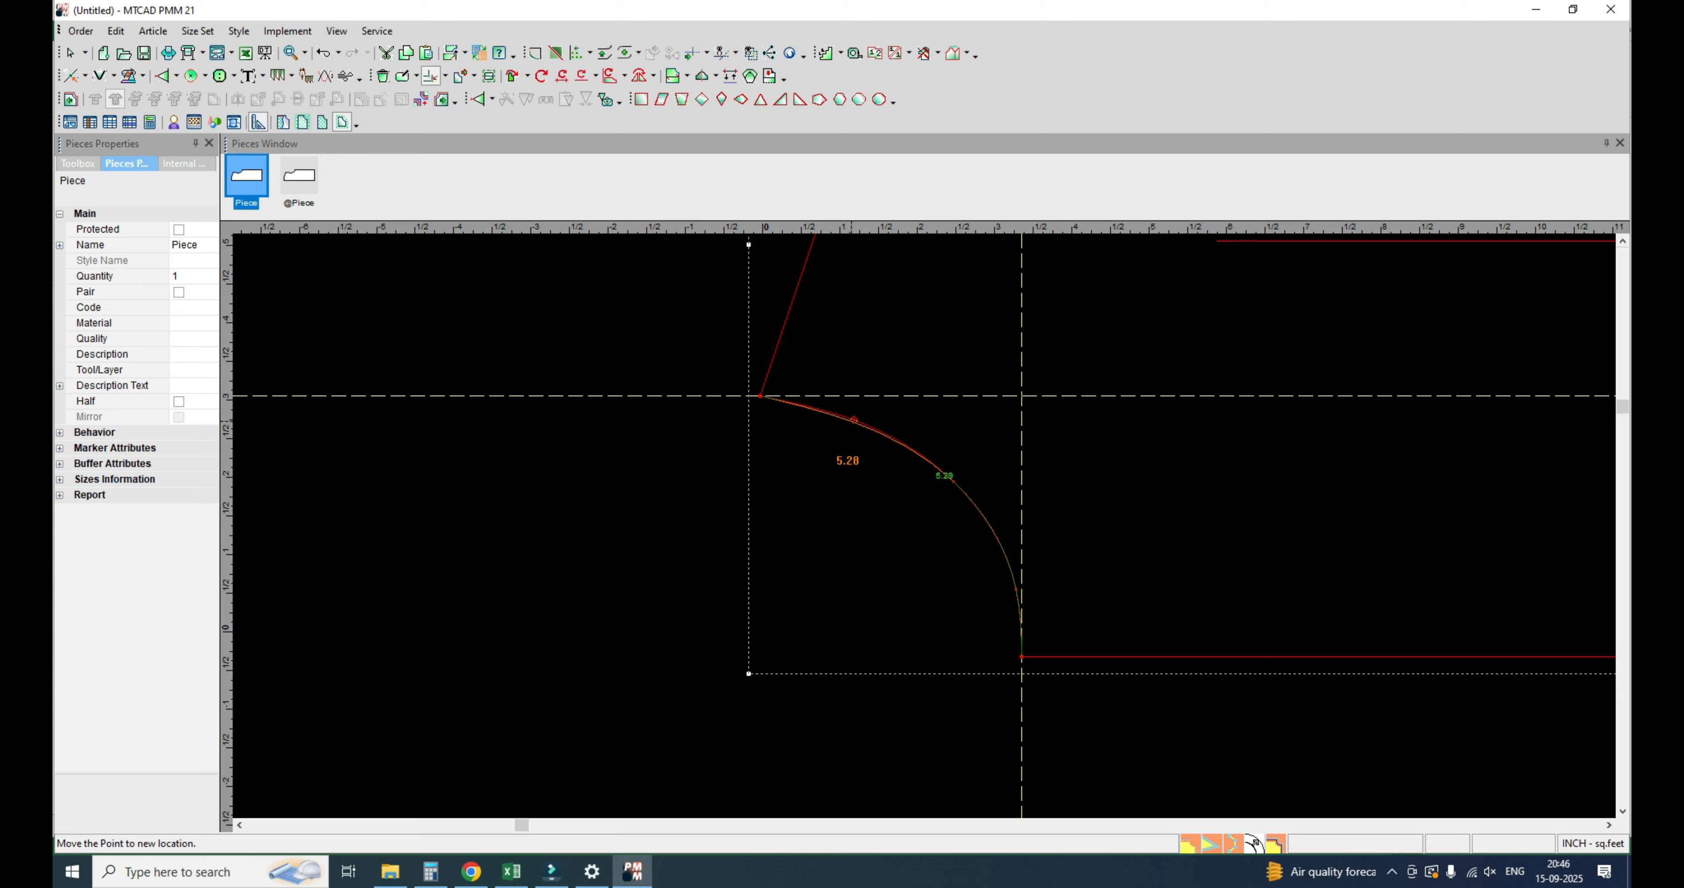
click(953, 482)
key(Return)
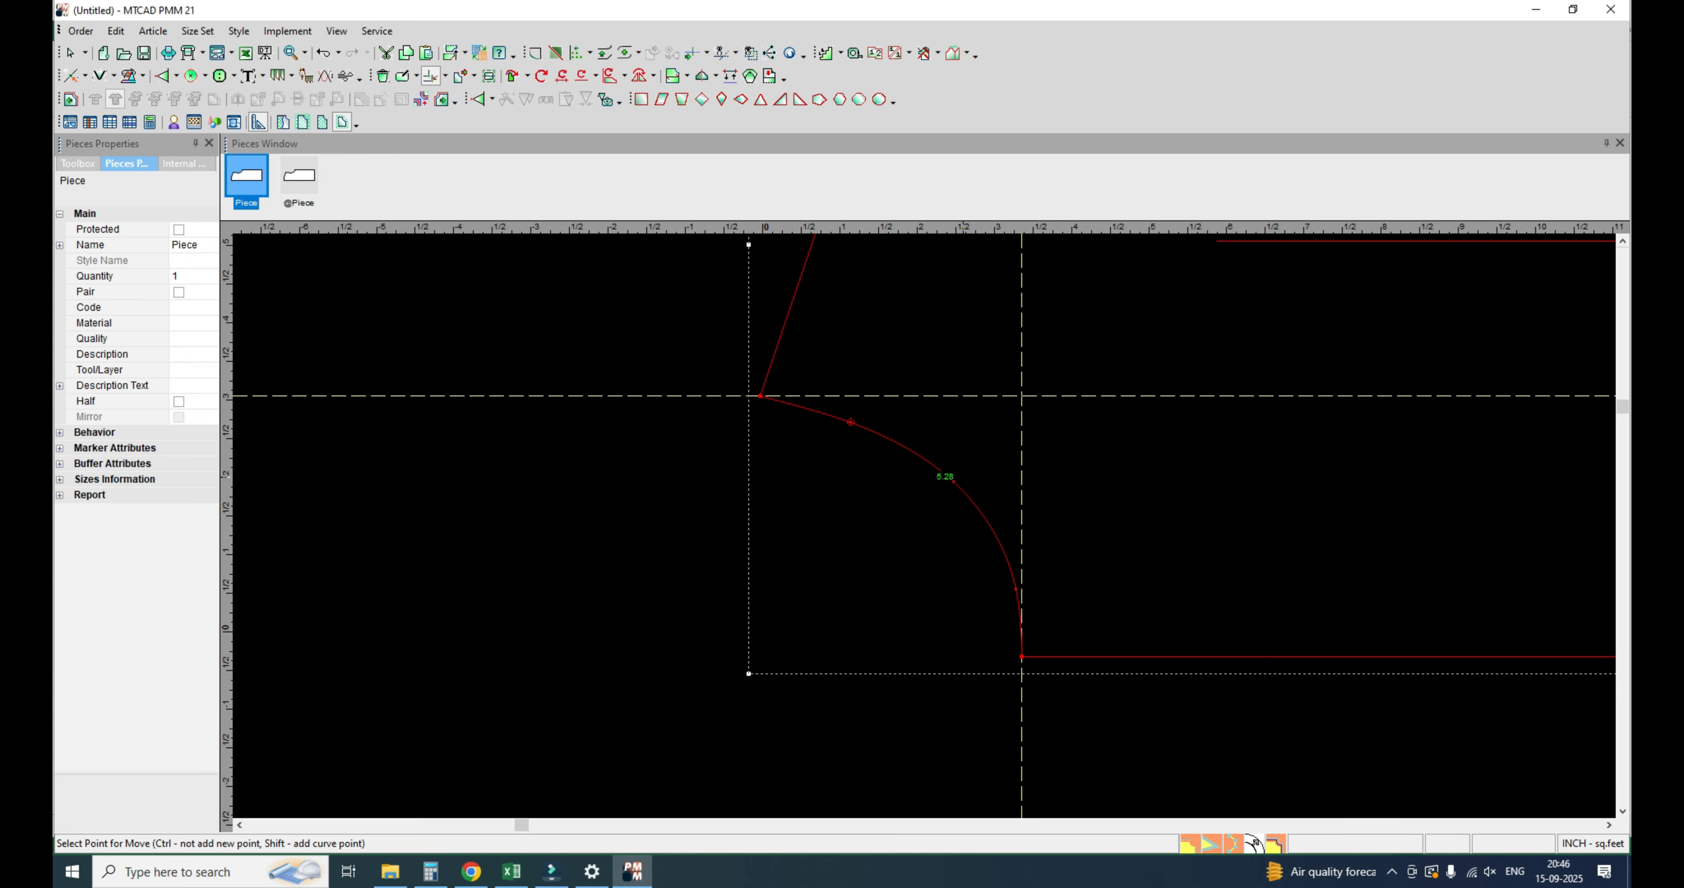
scroll(955, 493, down, 6)
key(Escape)
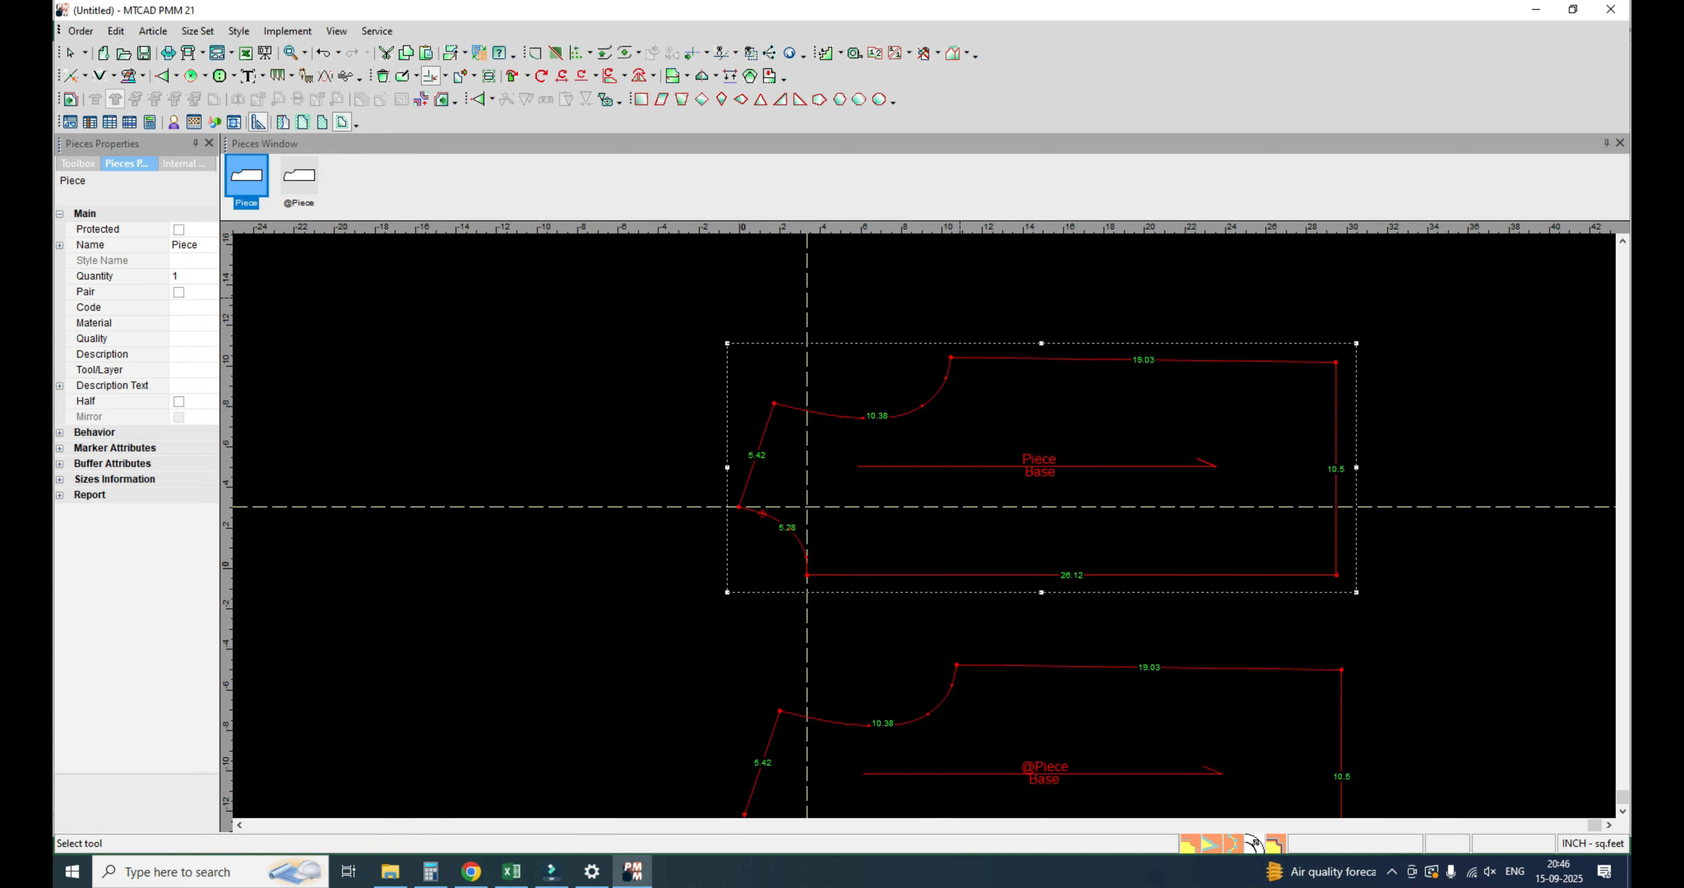
Step: Select the duplicate body piece below the original and frame it in the working area
scroll(925, 593, down, 5)
scroll(925, 594, up, 5)
click(909, 569)
scroll(895, 575, up, 2)
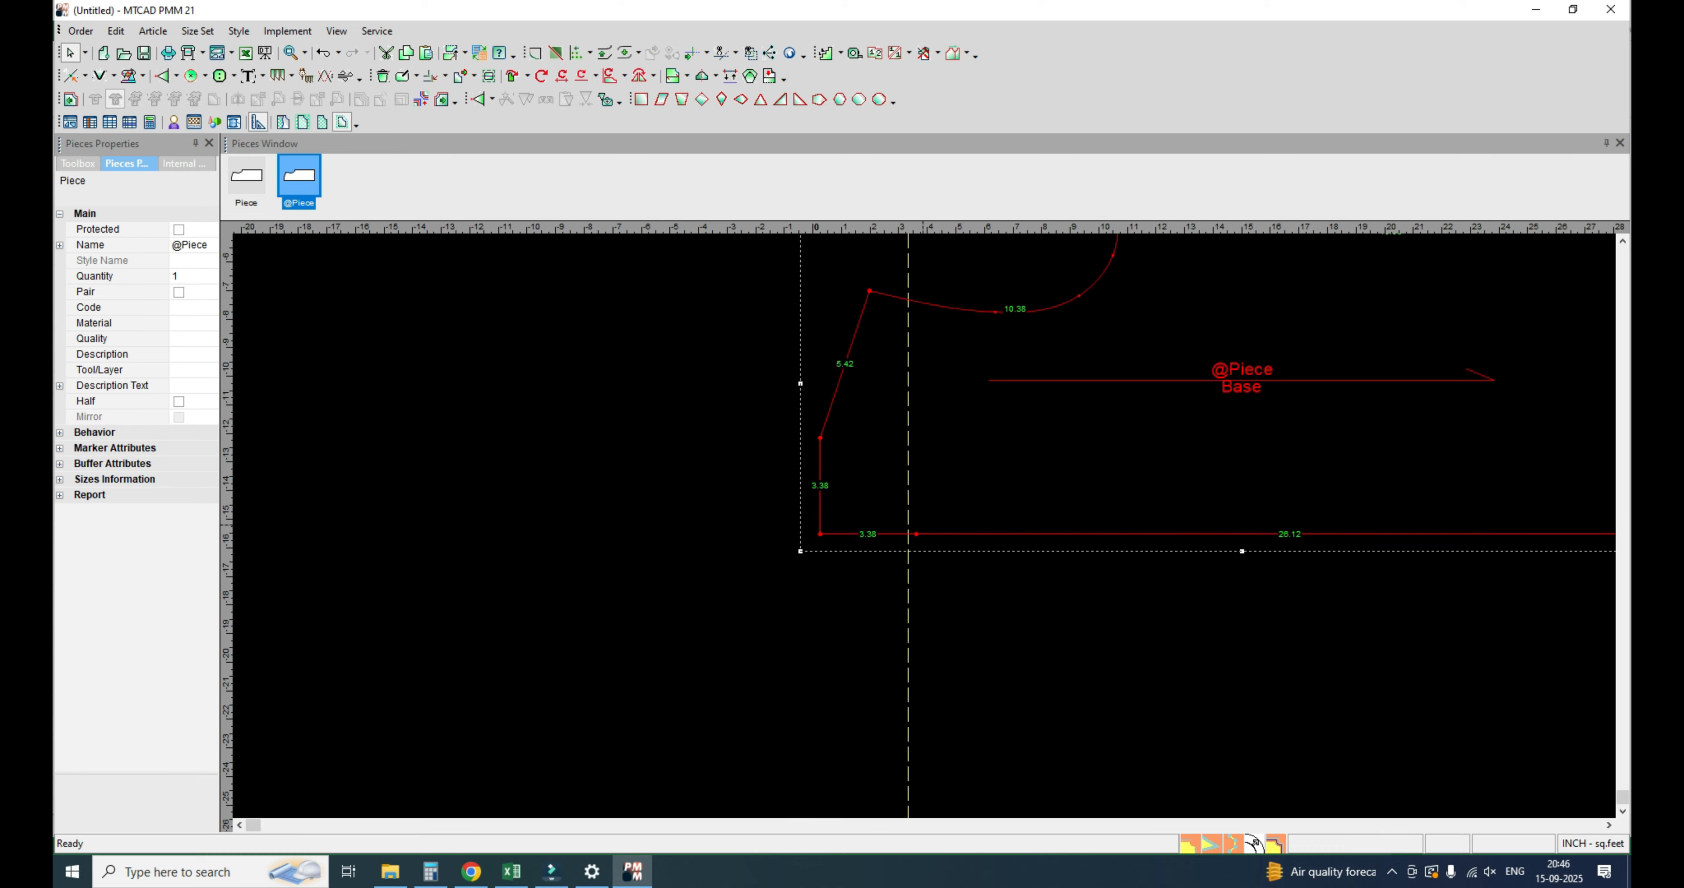
scroll(929, 528, down, 3)
scroll(942, 522, up, 2)
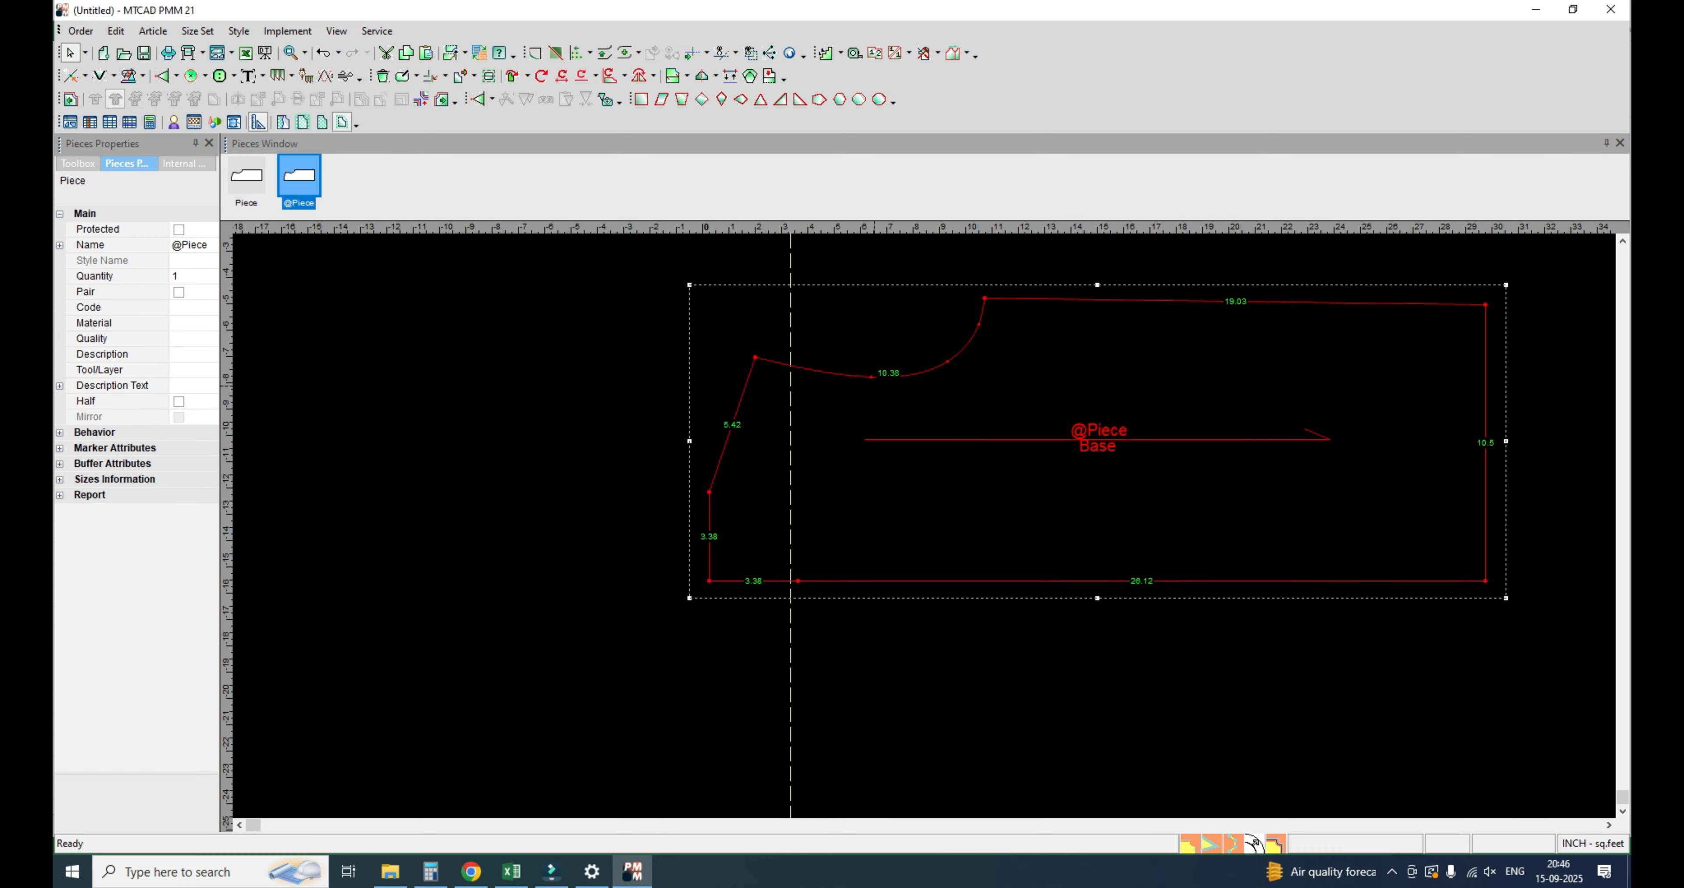
Step: Switch to the POLO T-SHIRT Excel chart and highlight the size L BK NK DROP cell E14 in yellow
key(alt+Tab)
key(alt+Tab)
key(alt+Tab)
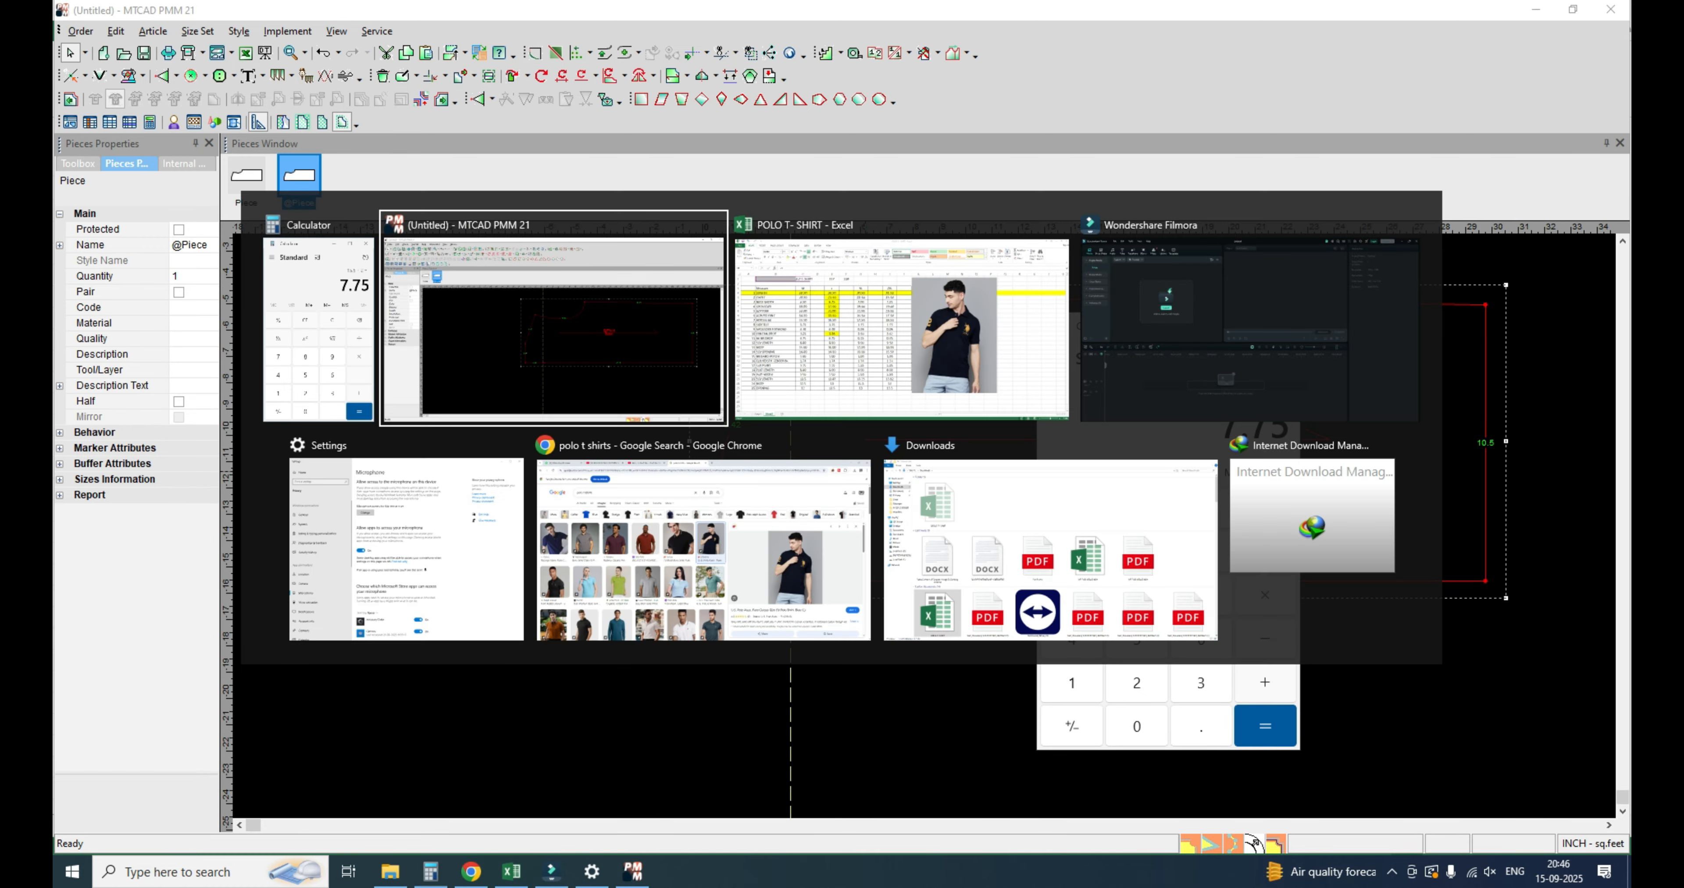
key(Down)
key(Down)
key(Down)
key(Down)
key(Down)
key(Down)
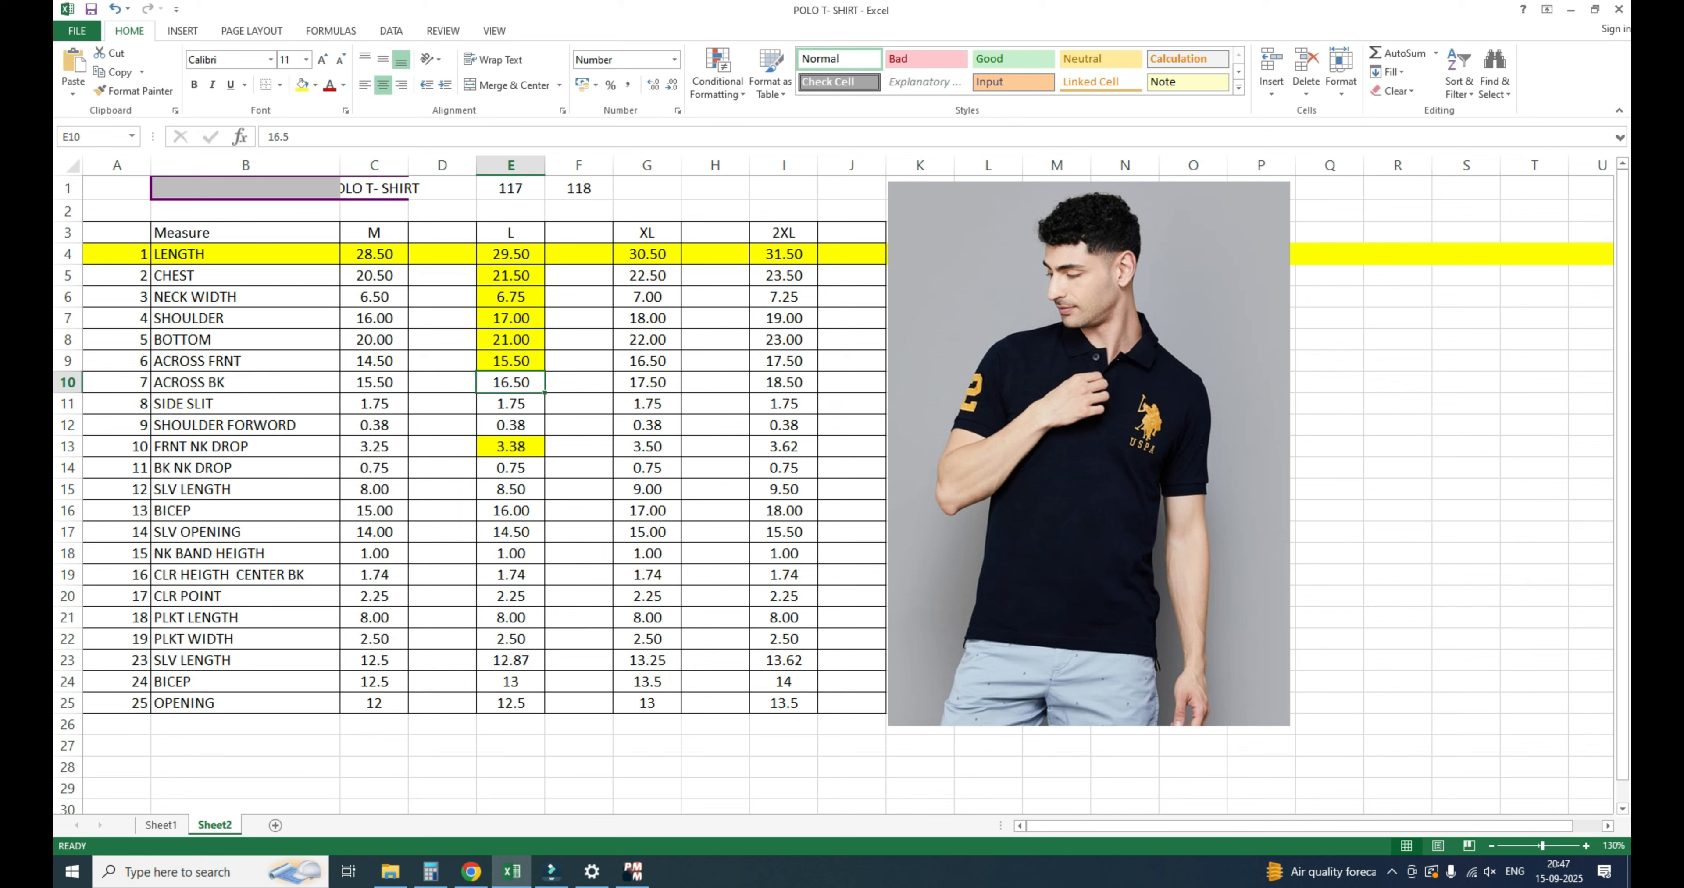
click(302, 85)
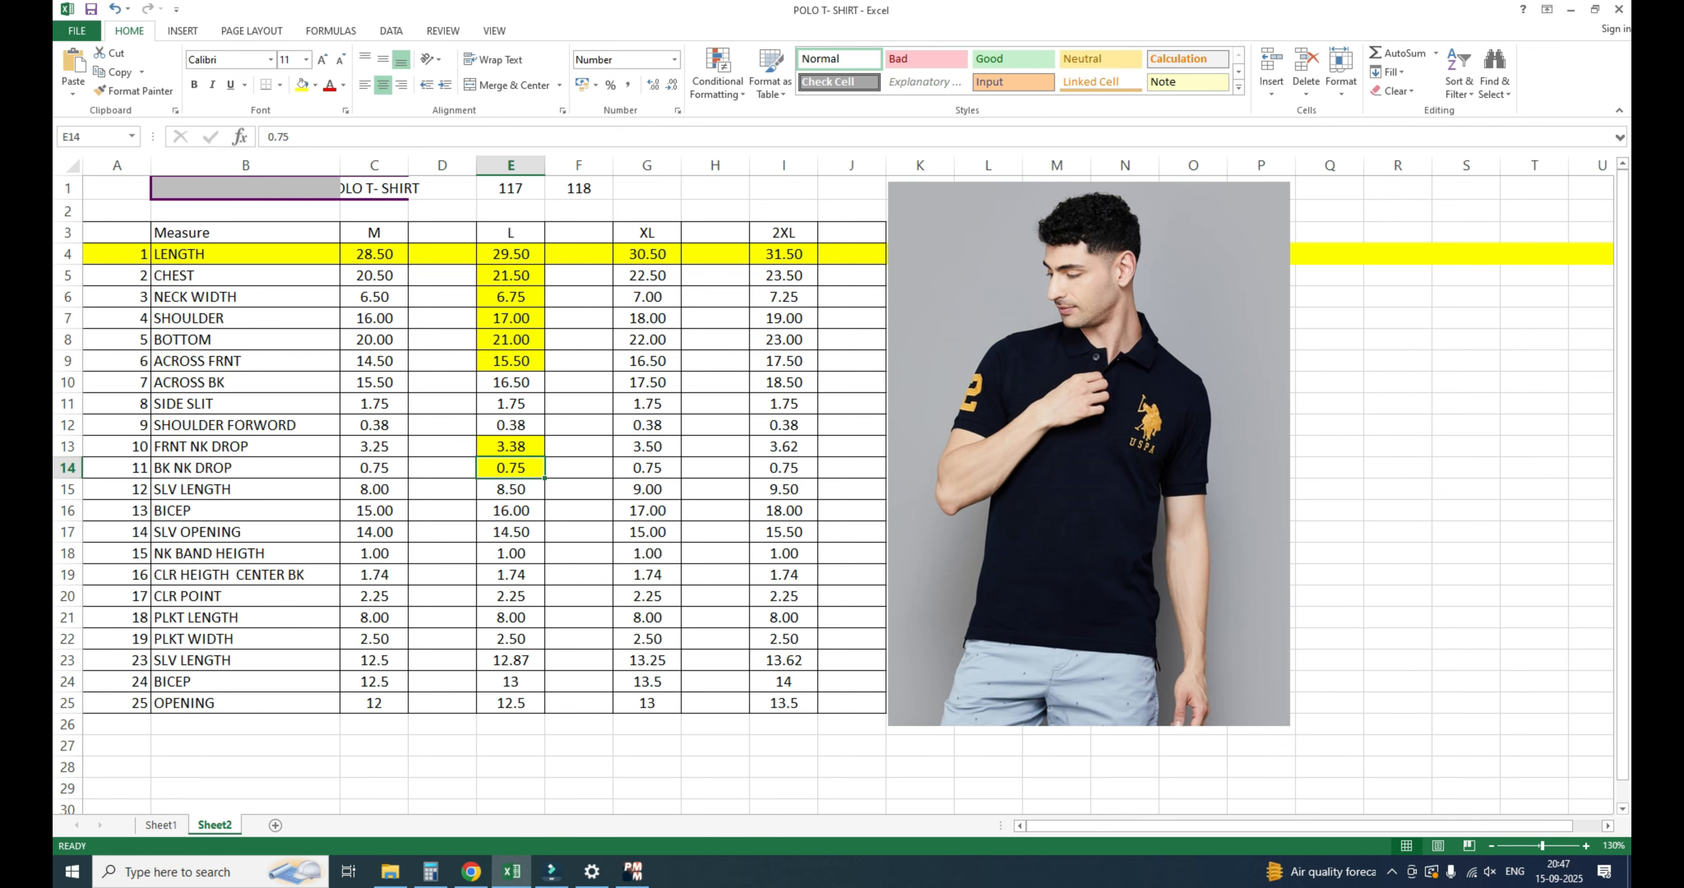
Step: Look up the size L ACROSS BK measurement in the chart and return to MTCAD PMM
key(Up)
key(Up)
key(Up)
key(Up)
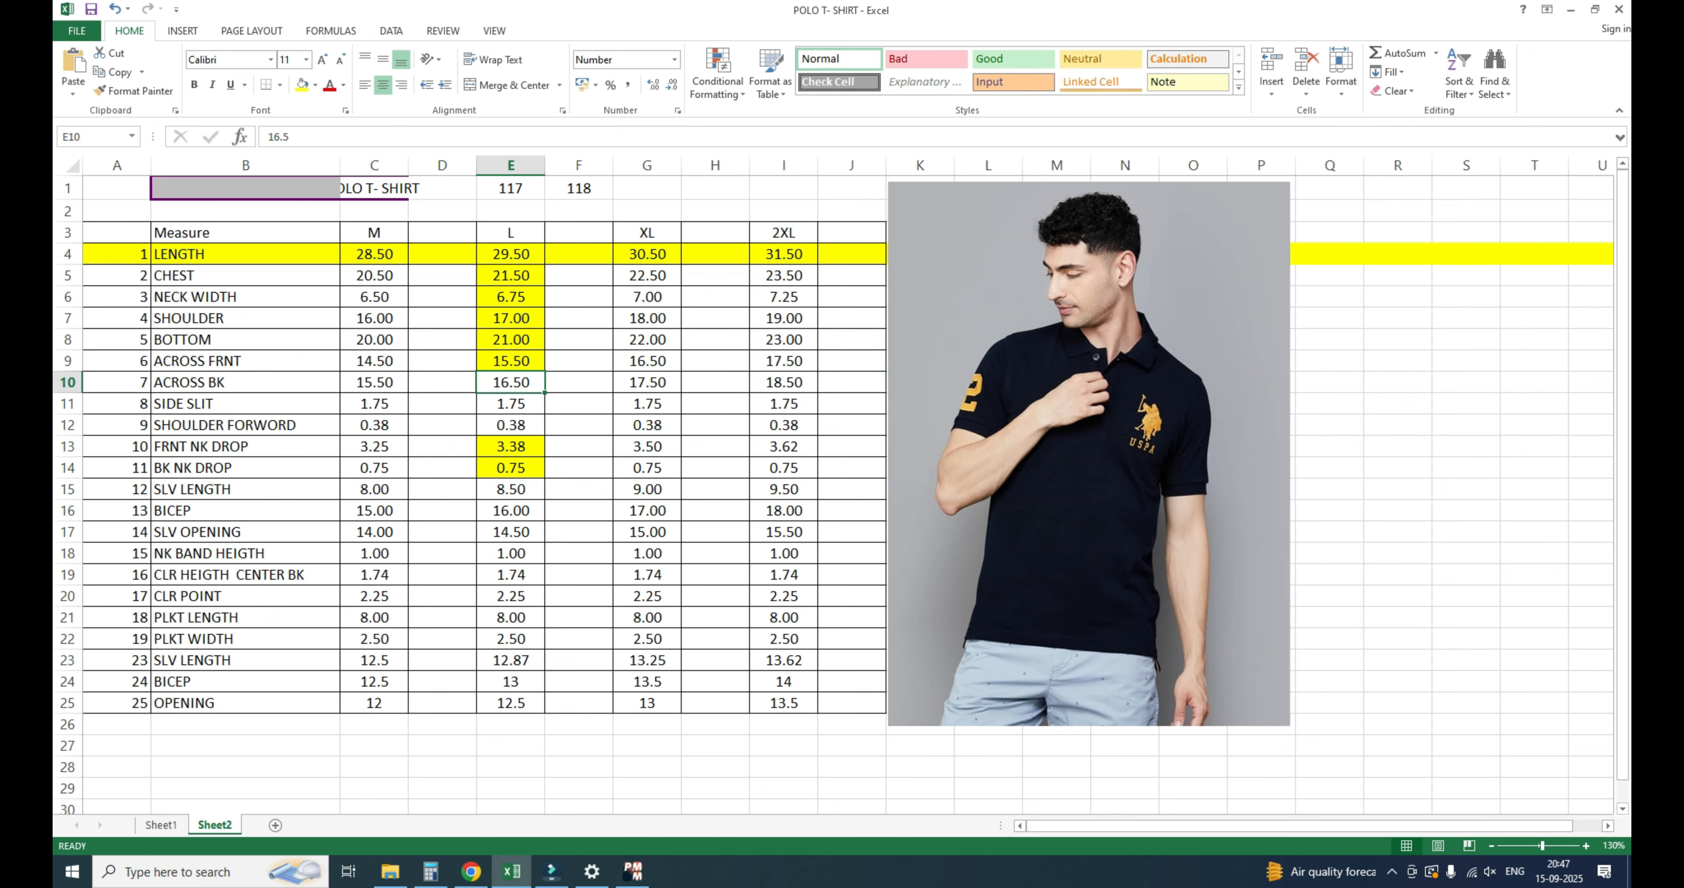
key(alt+Tab)
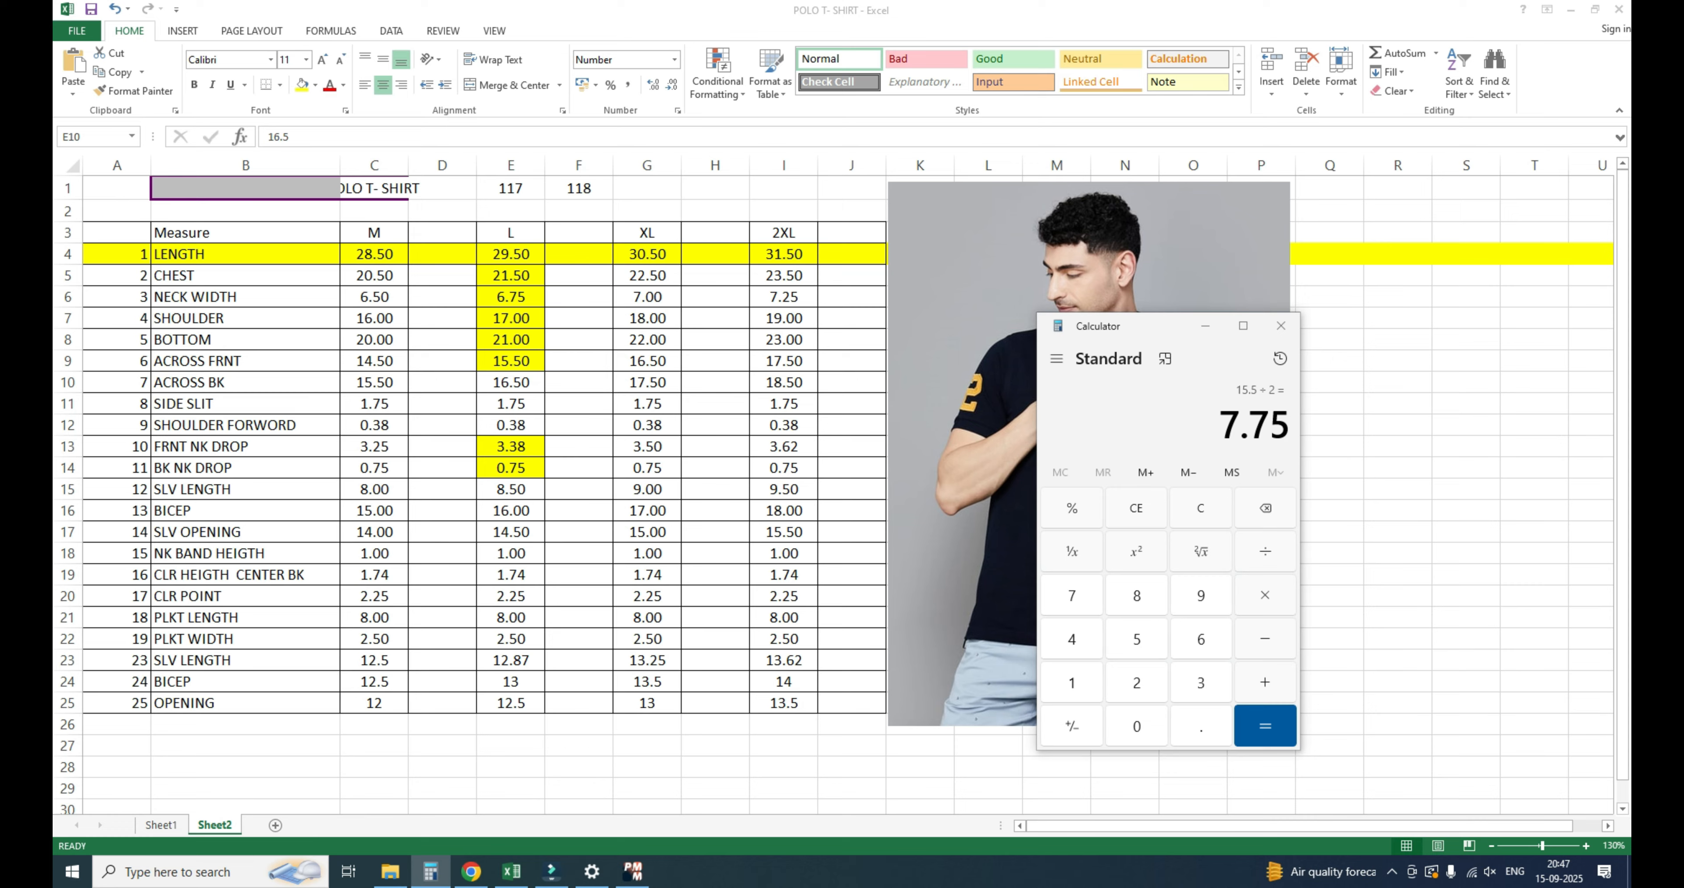
key(alt+Tab)
Step: Move the vertical guide line onto the middle curve point of the duplicate piece's armhole
scroll(910, 469, up, 3)
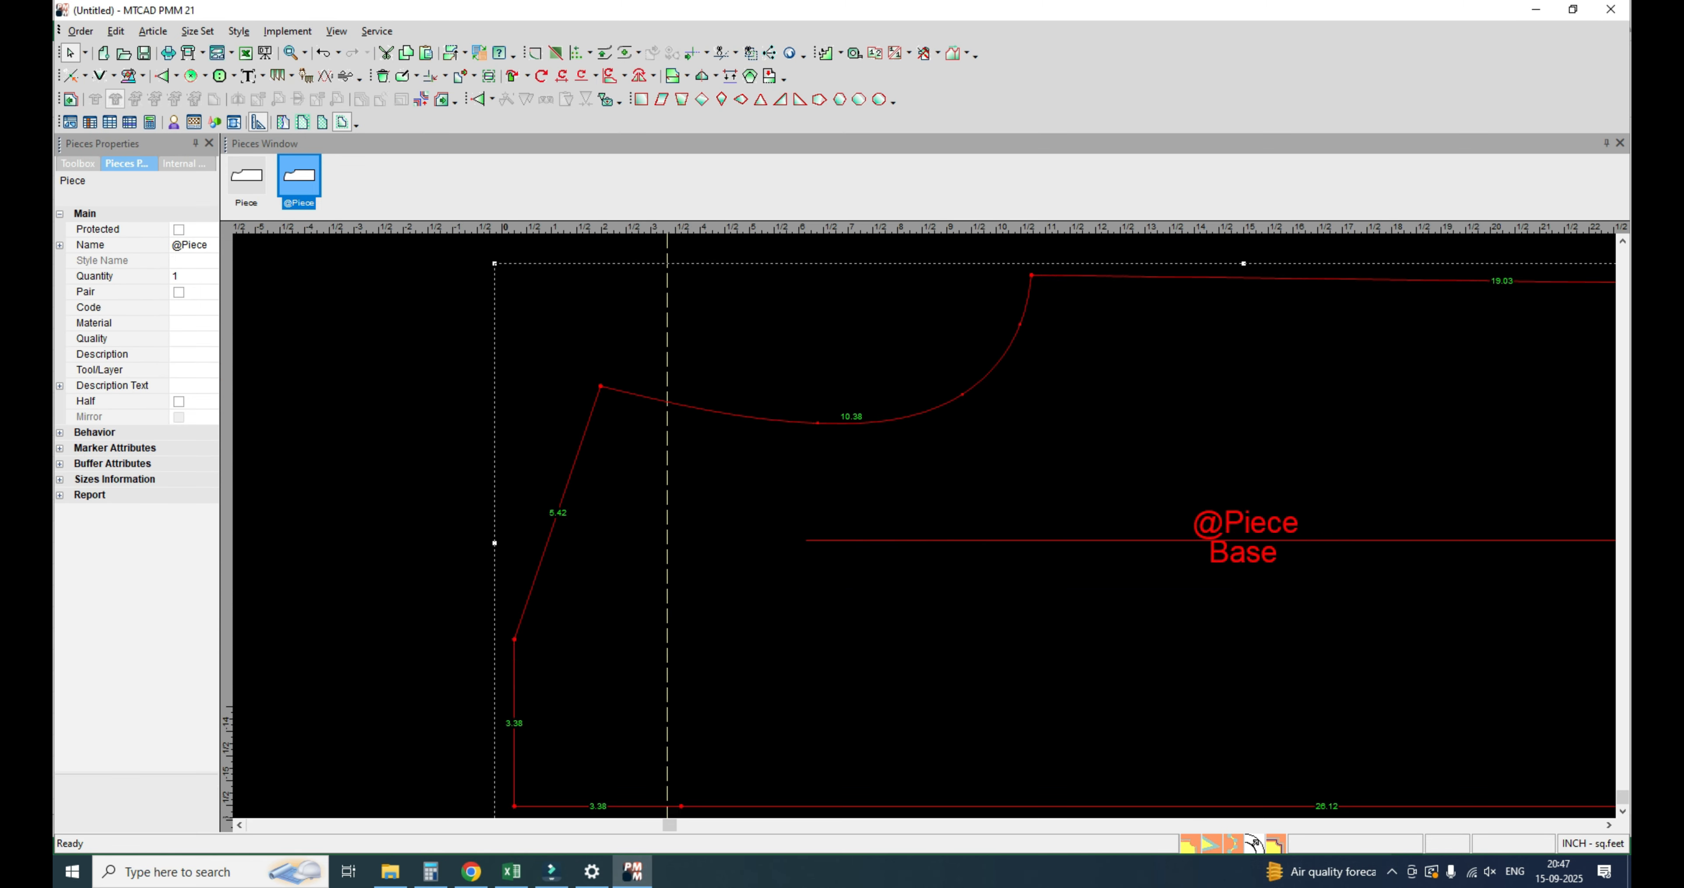
scroll(910, 469, down, 4)
drag(801, 471, 874, 472)
scroll(886, 459, up, 2)
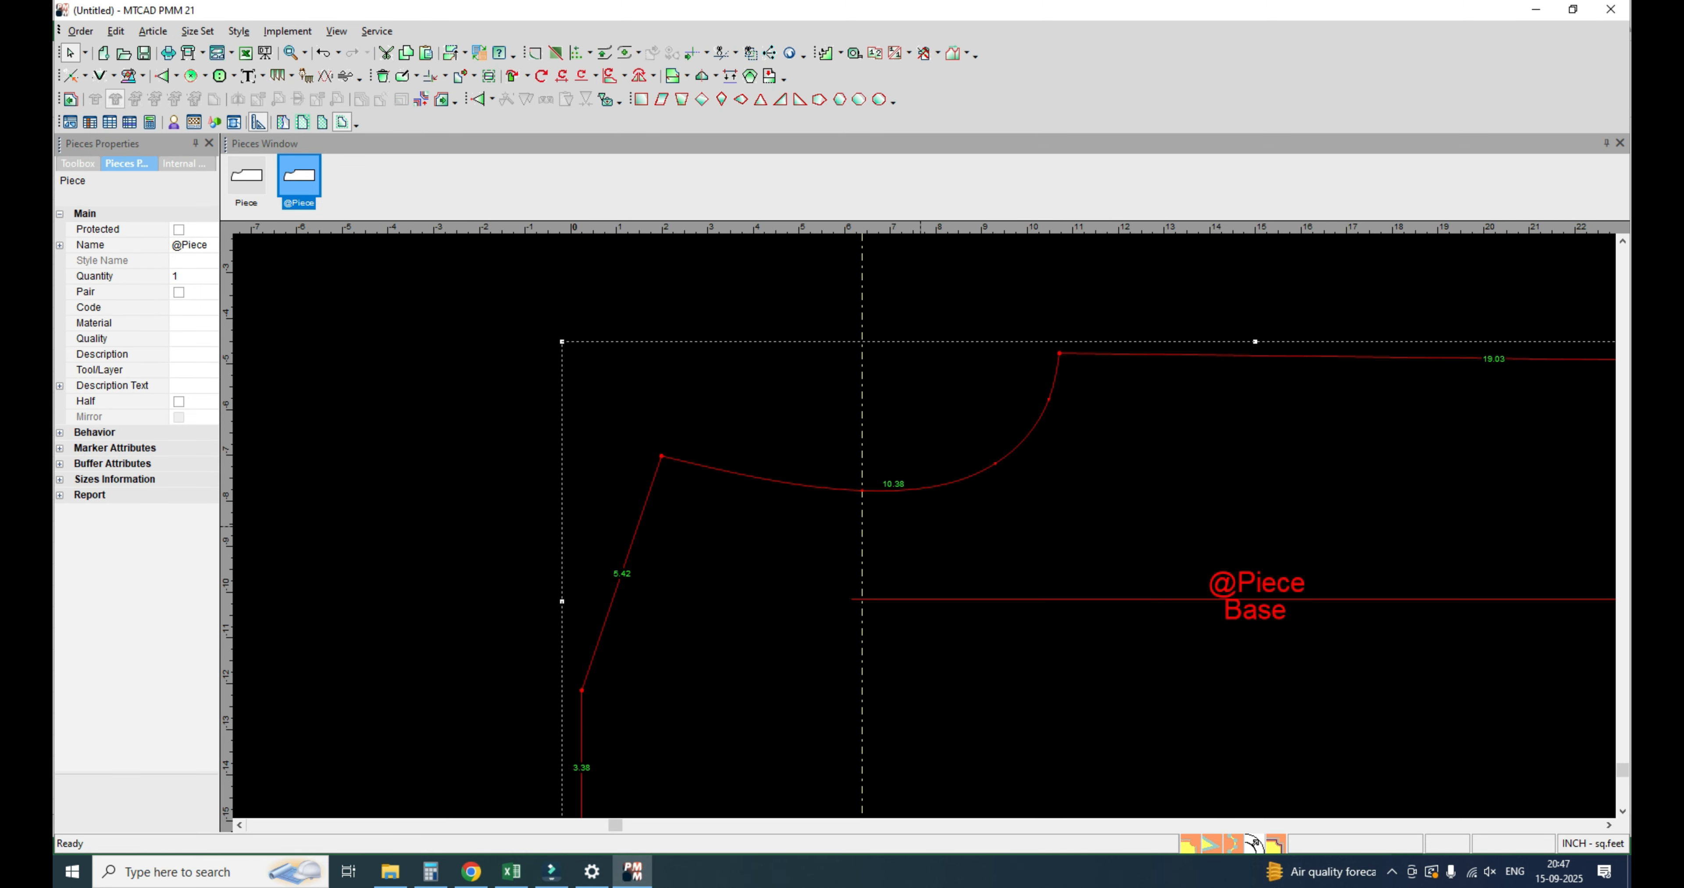
Step: Move the duplicate piece's armhole curve point at the guide line by 0 in X and 0.5 in Y
key(m)
click(862, 491)
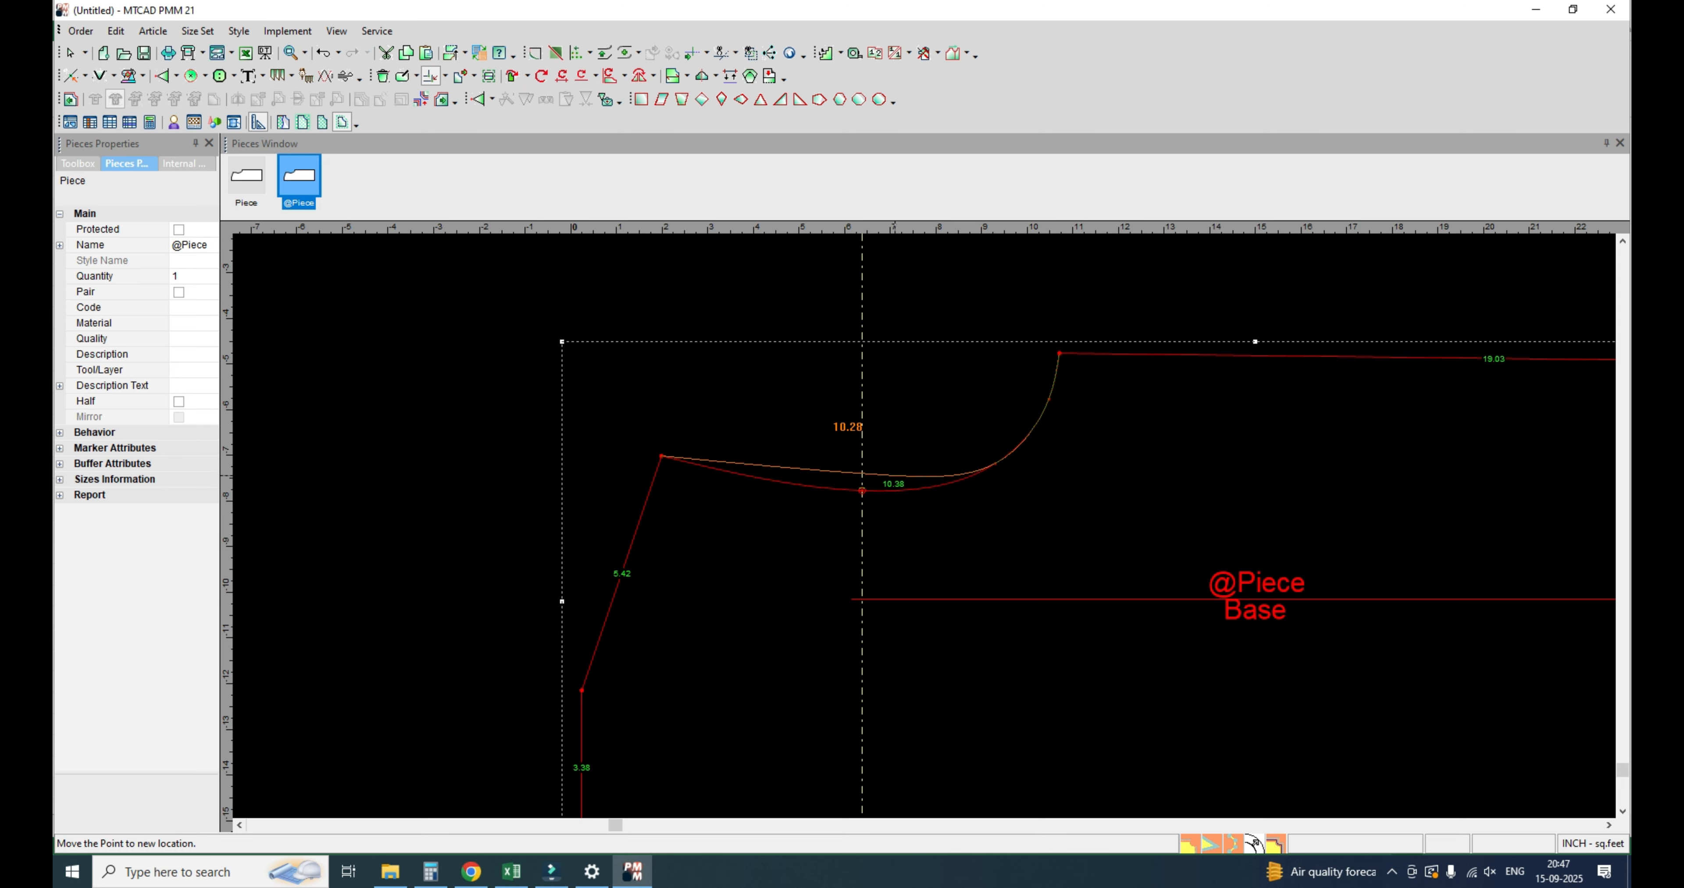
click(896, 470)
double_click(898, 465)
text(.5)
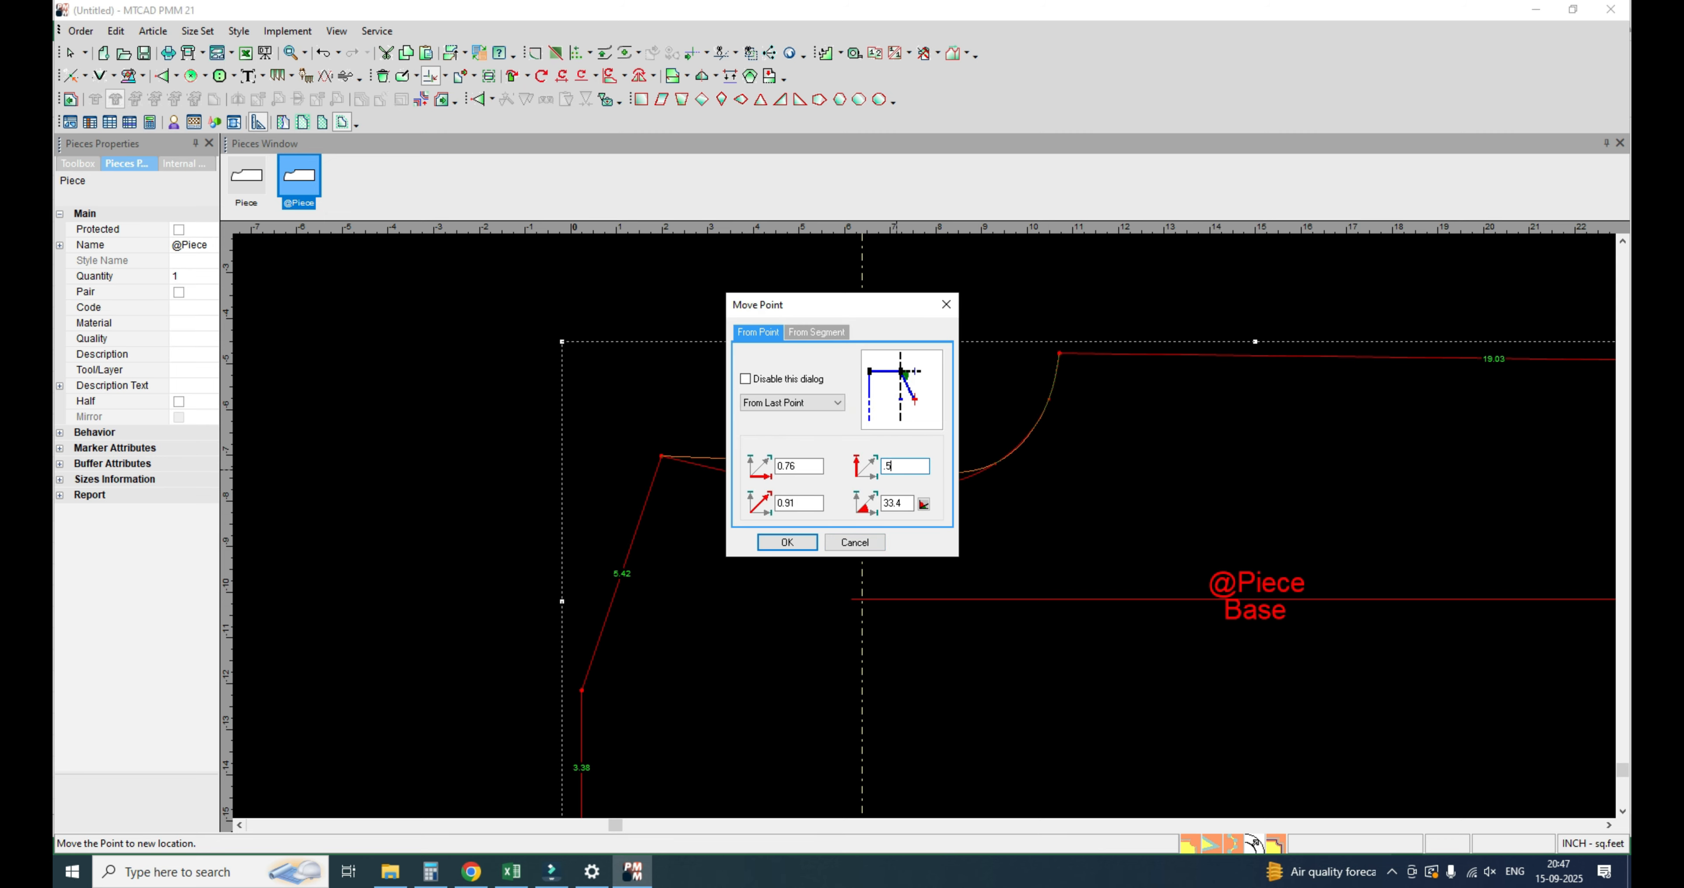
double_click(791, 465)
text(0)
key(Return)
scroll(997, 505, up, 3)
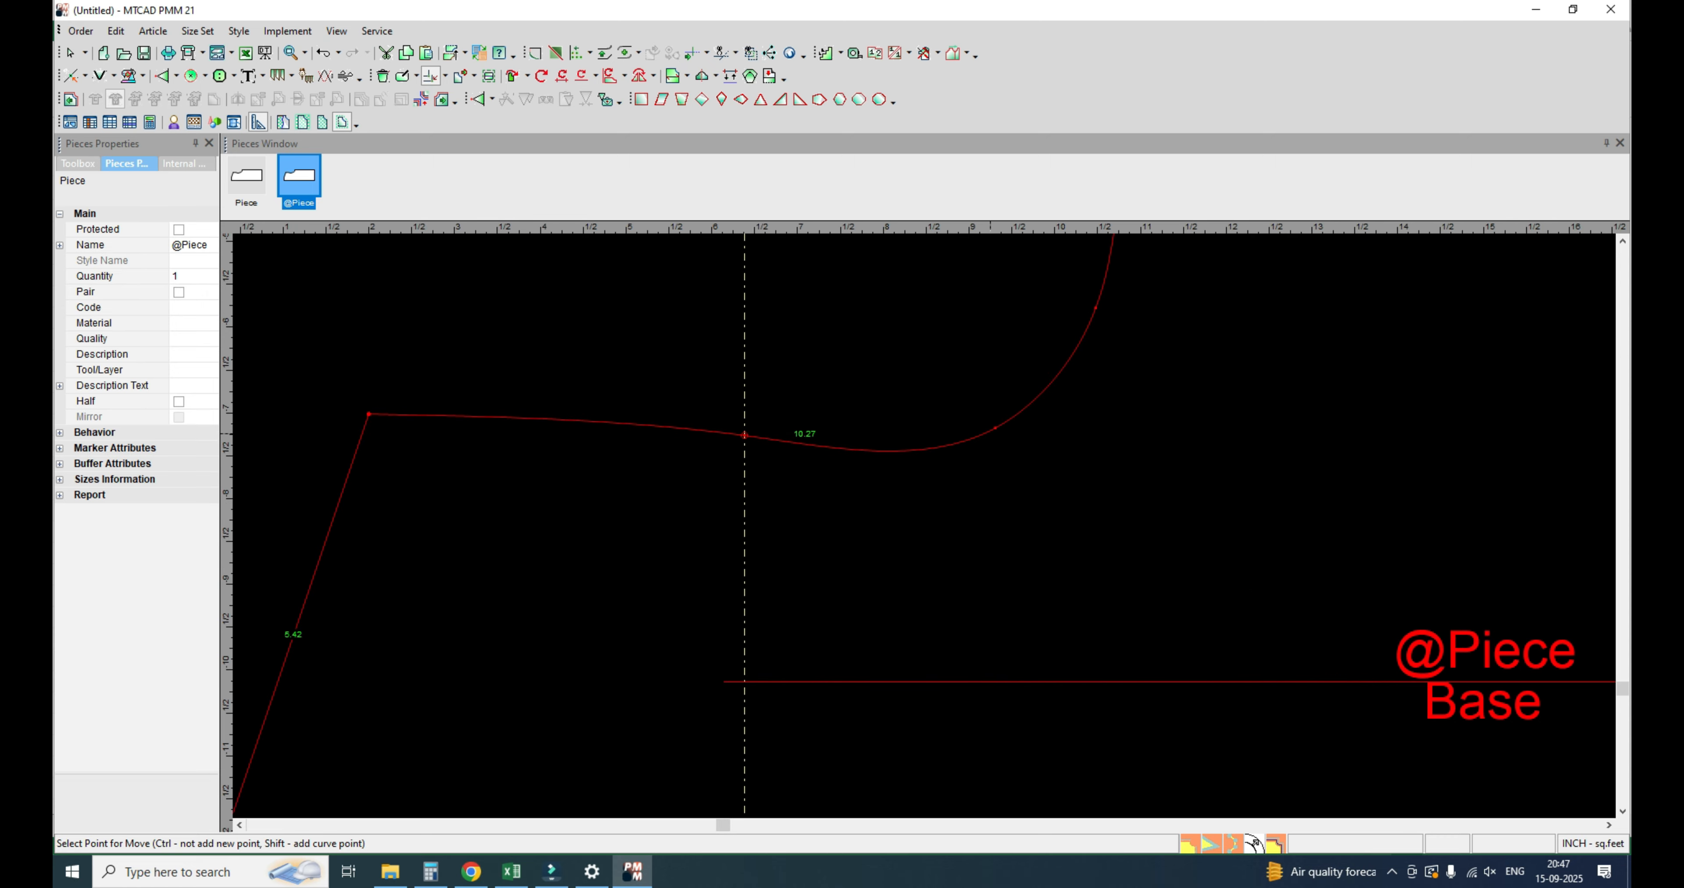
Step: Reshape the duplicate piece's lower armhole by moving its curve points, shifting the one nearer the underarm by 0.06 in X and -0.04 in Y
click(995, 428)
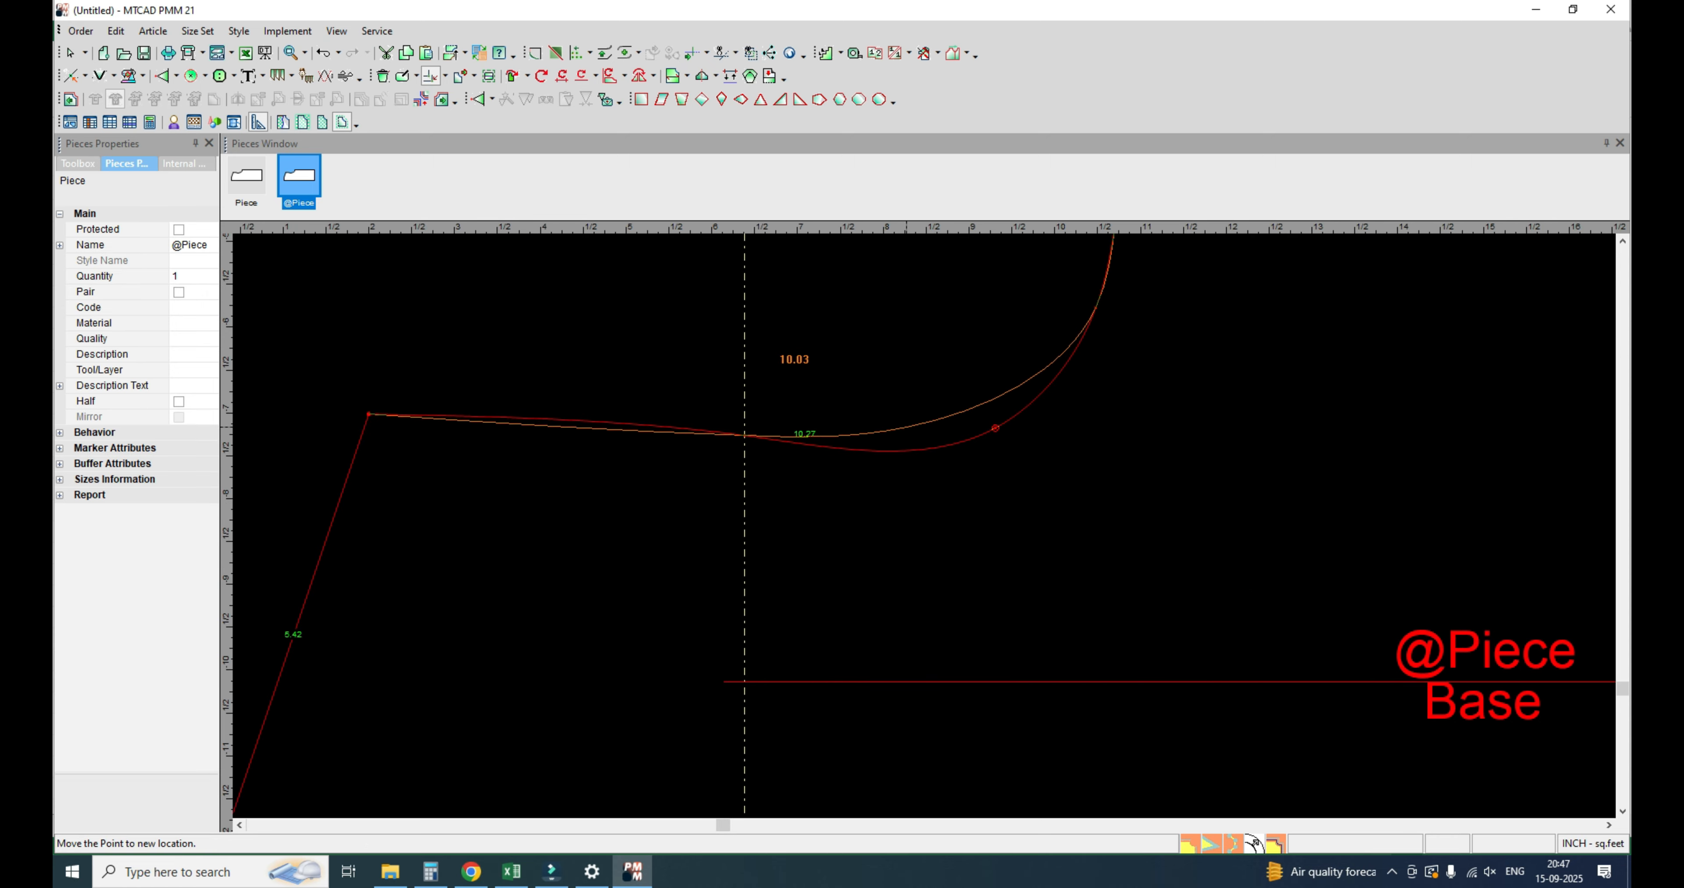
click(906, 427)
key(Return)
scroll(870, 565, down, 5)
scroll(934, 502, up, 4)
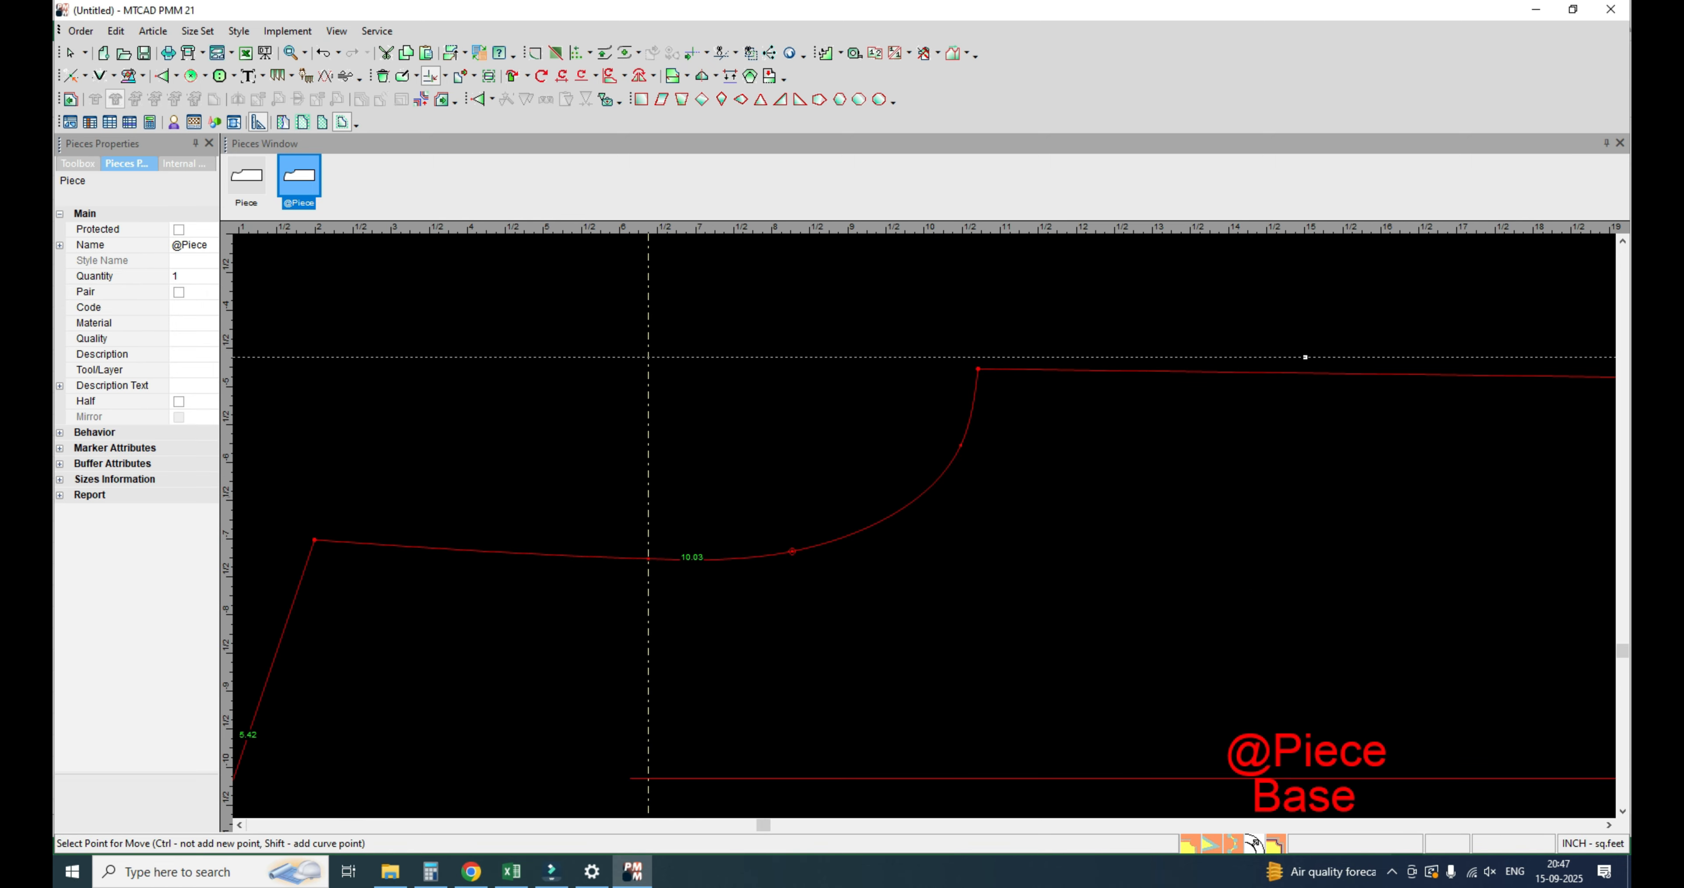
click(920, 495)
click(924, 499)
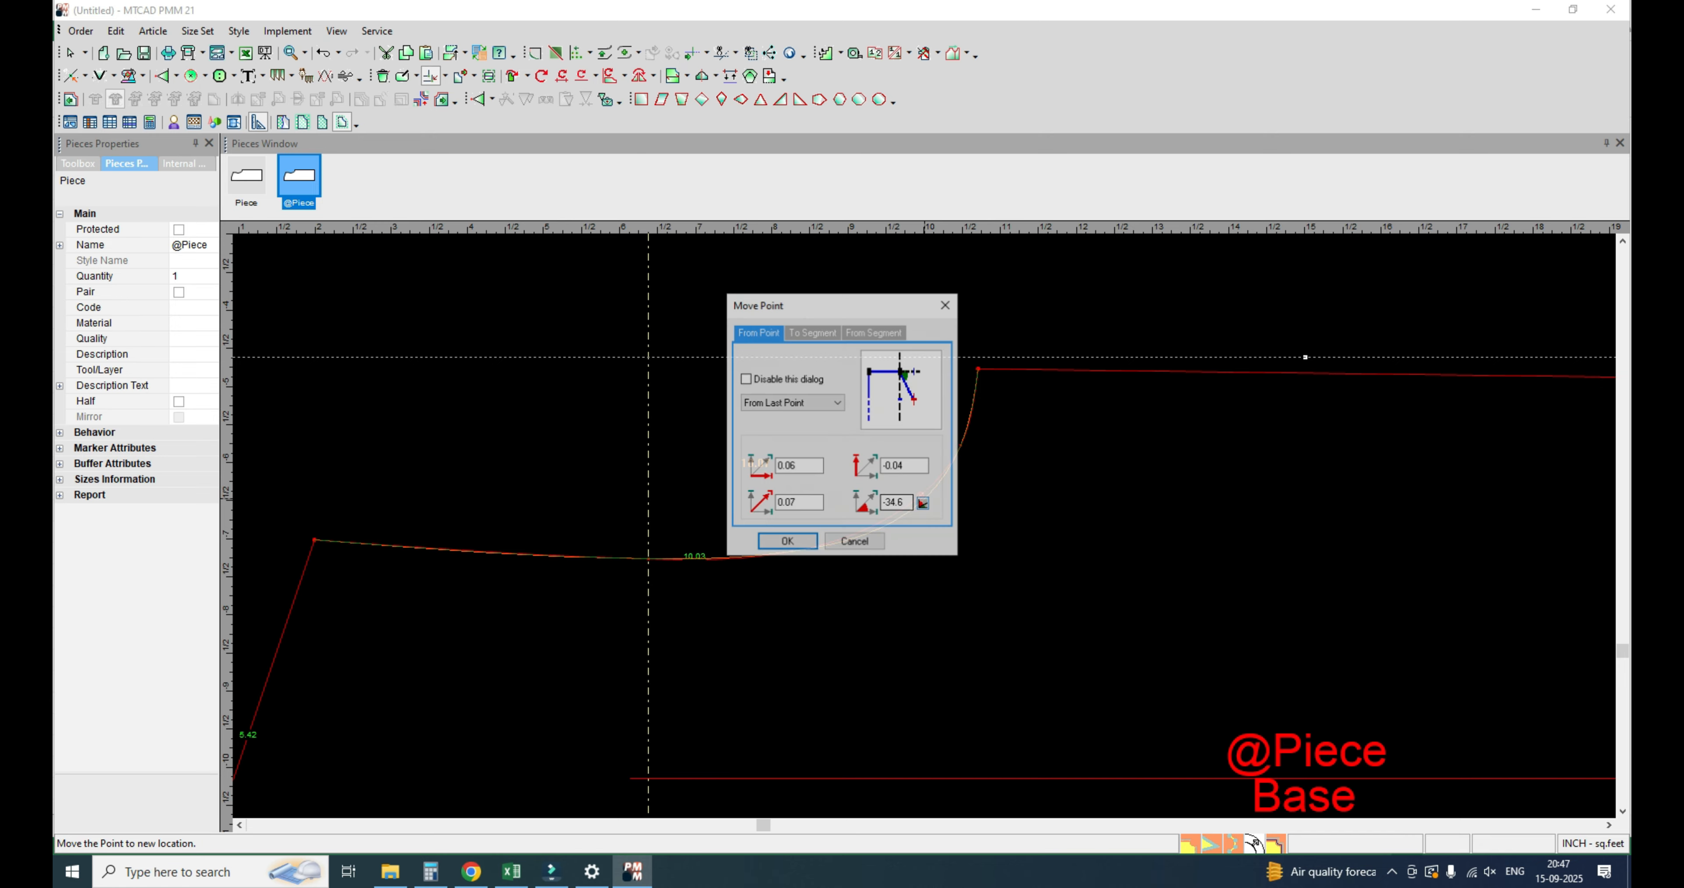
key(Return)
Step: Move the duplicate piece's centre back neck corner point by 0.75 in X to form the back neck drop
scroll(933, 530, down, 7)
scroll(826, 571, up, 3)
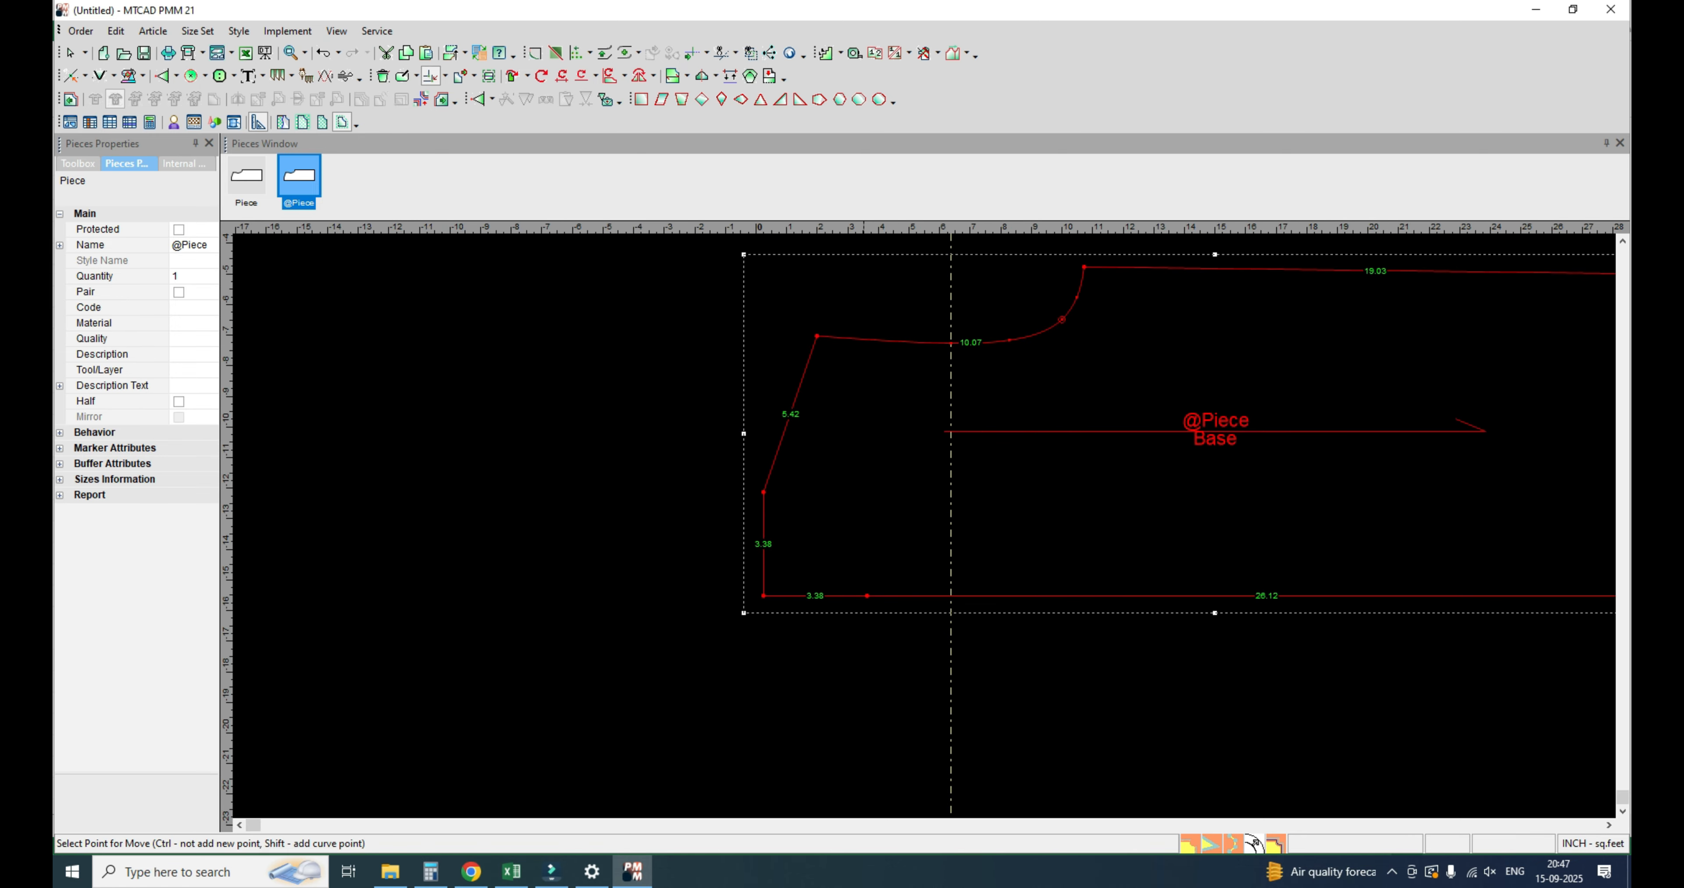
scroll(691, 647, up, 4)
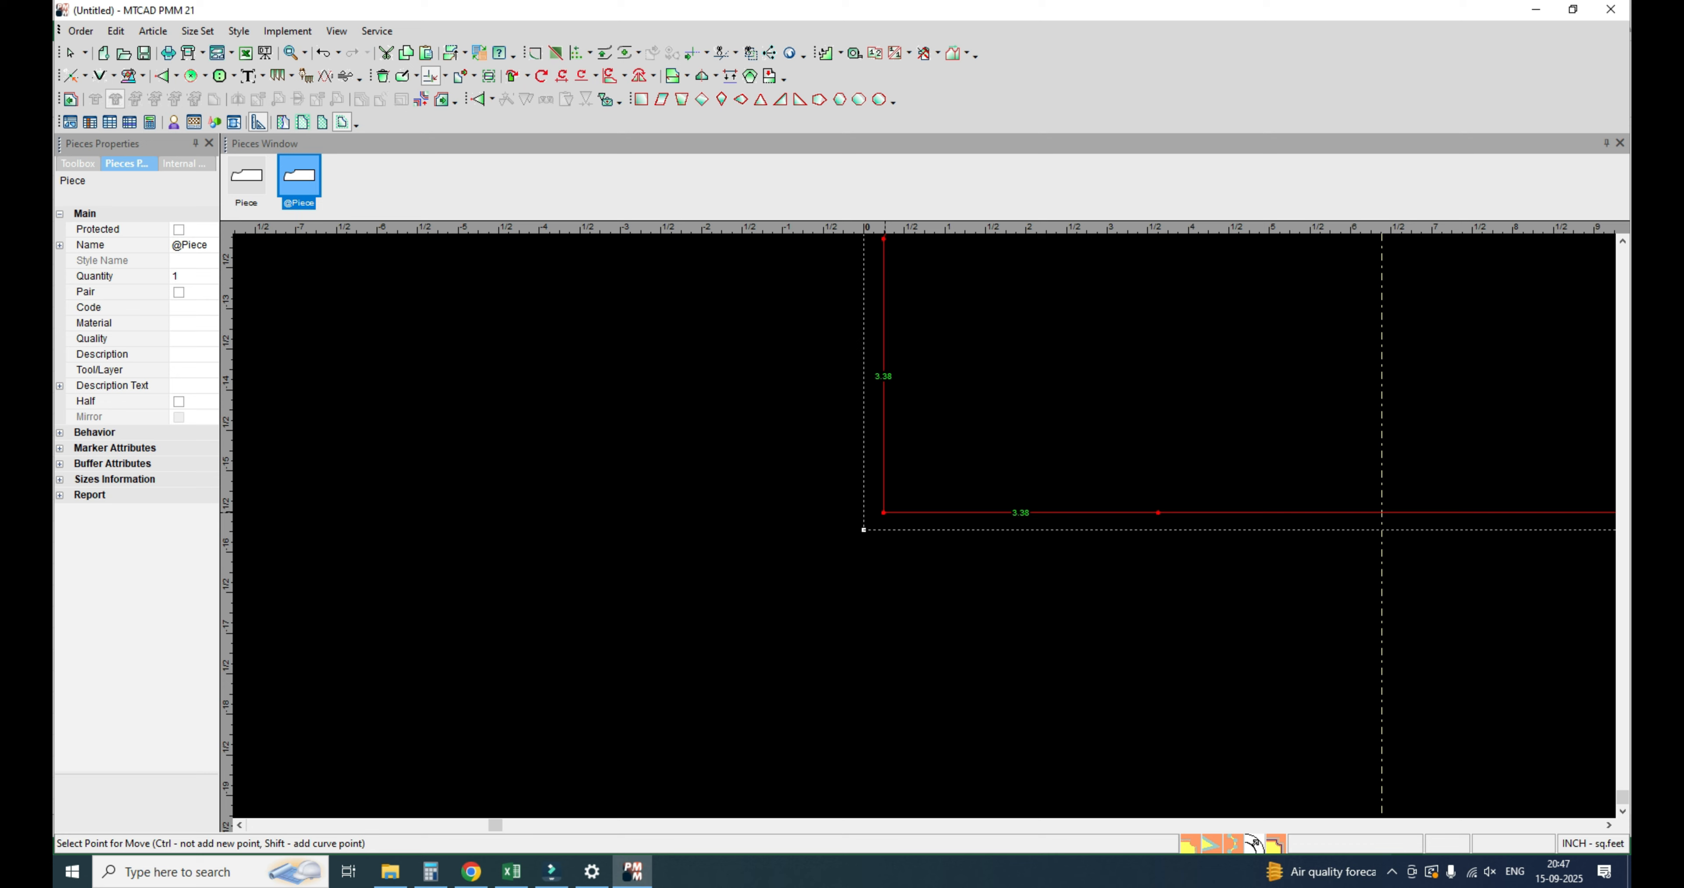
click(883, 513)
click(919, 512)
double_click(799, 466)
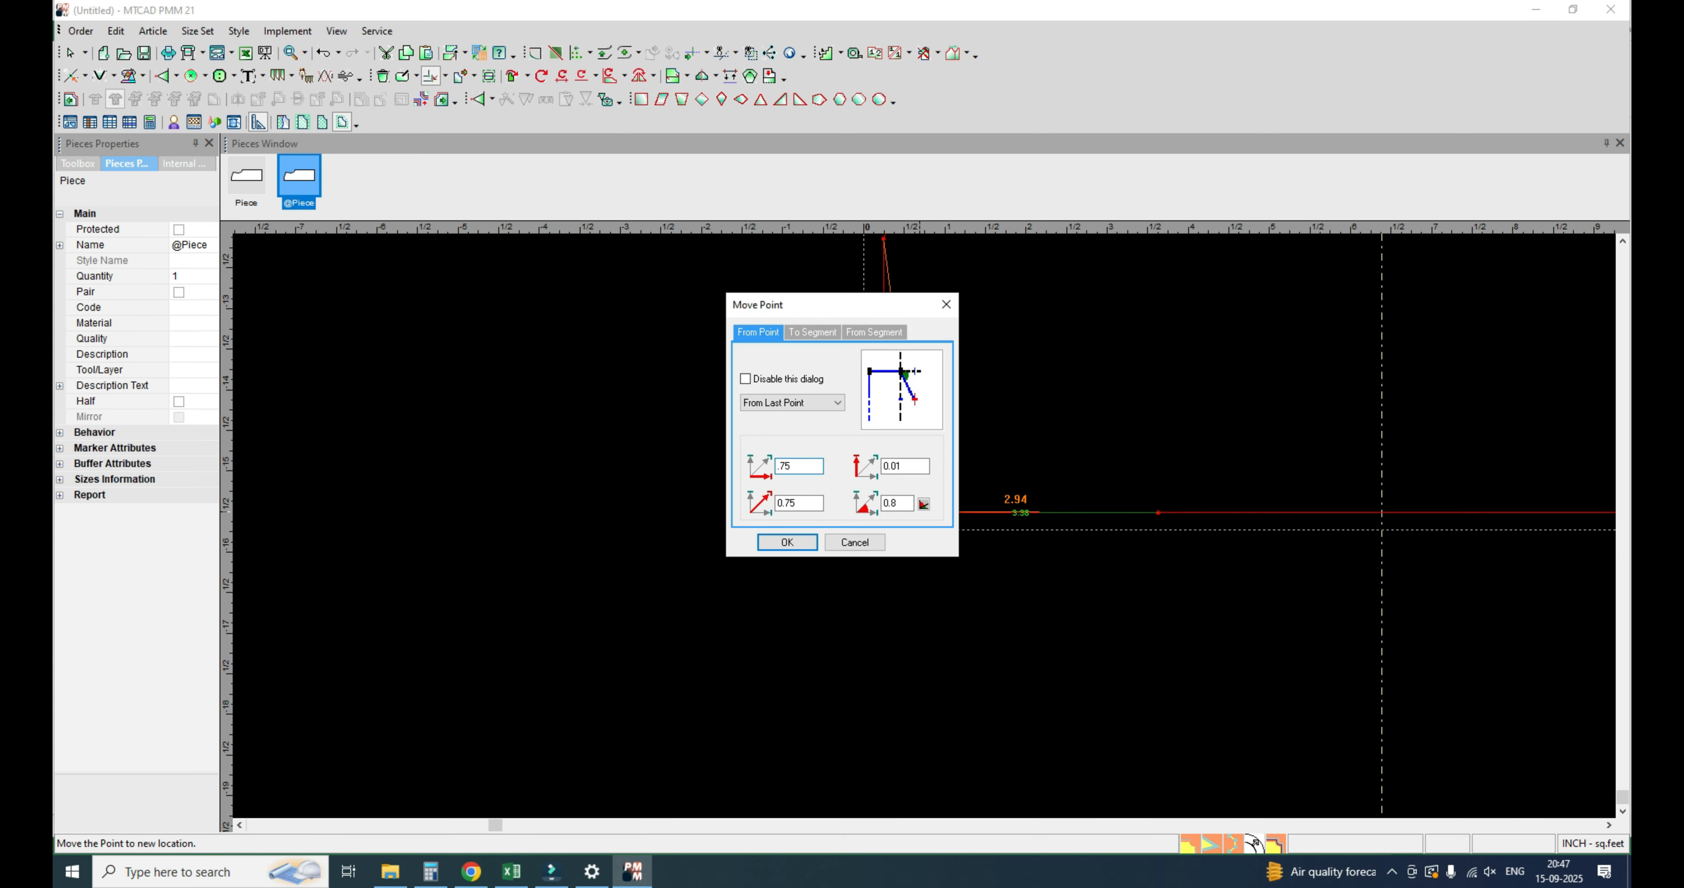
text(.75)
key(Tab)
key(Return)
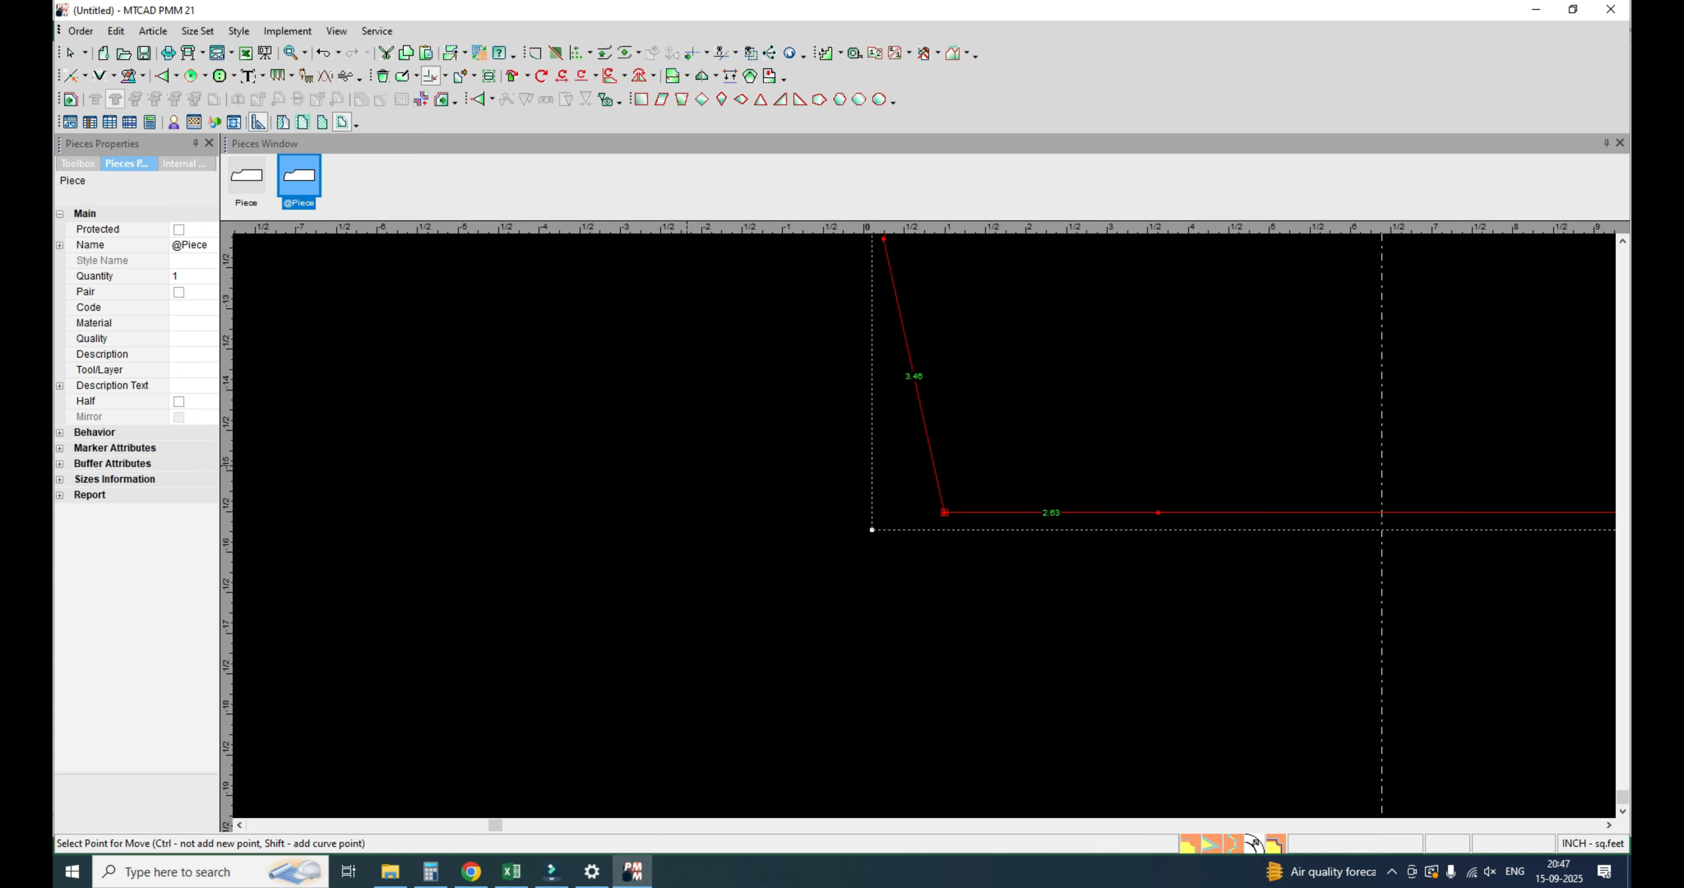
Step: Curve the duplicate's back neckline with two added curve points, offset 0.06 in X, 0.69 in Y and -0.13 in X, -0.09 in Y
scroll(798, 544, down, 4)
scroll(917, 508, up, 5)
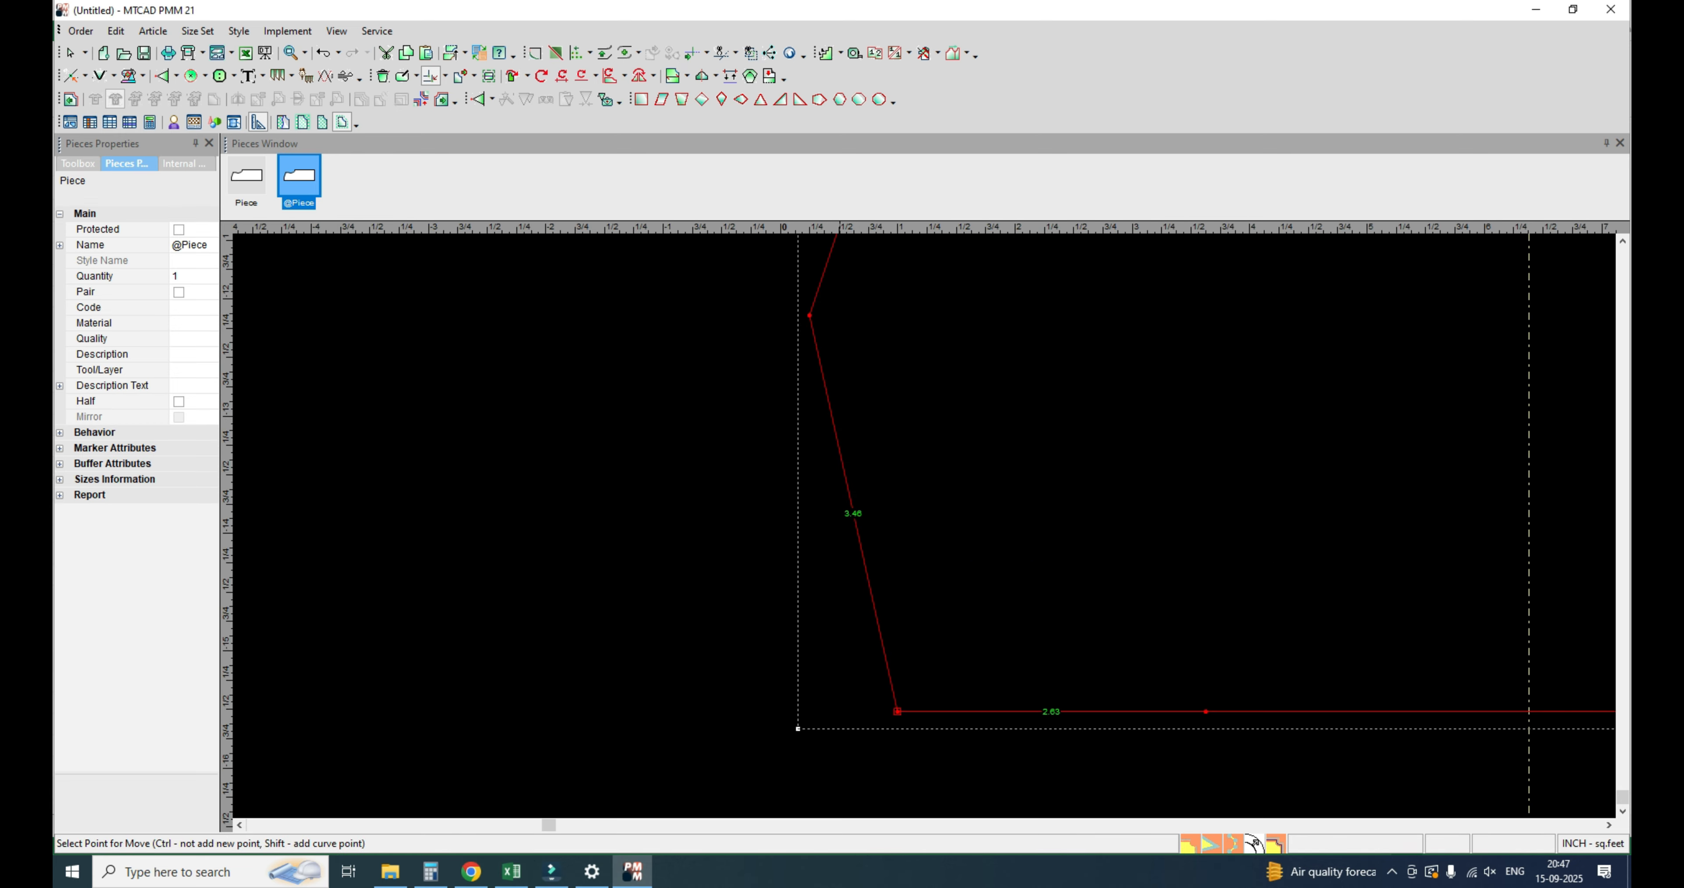
shift+click(831, 416)
click(838, 335)
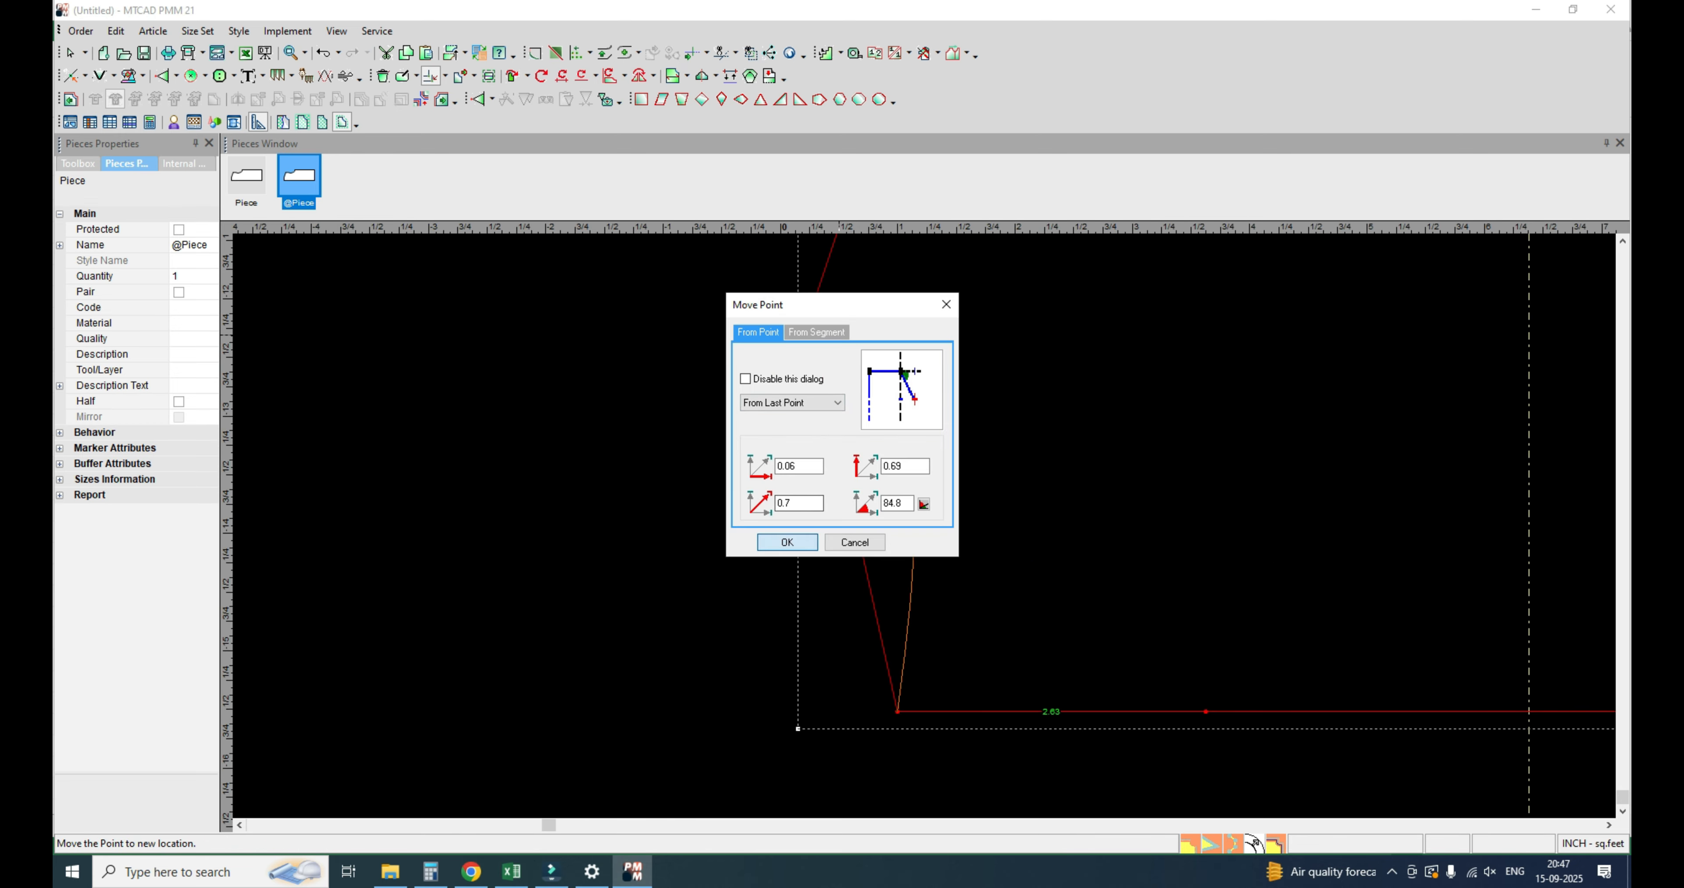
click(787, 542)
shift+click(913, 543)
click(898, 554)
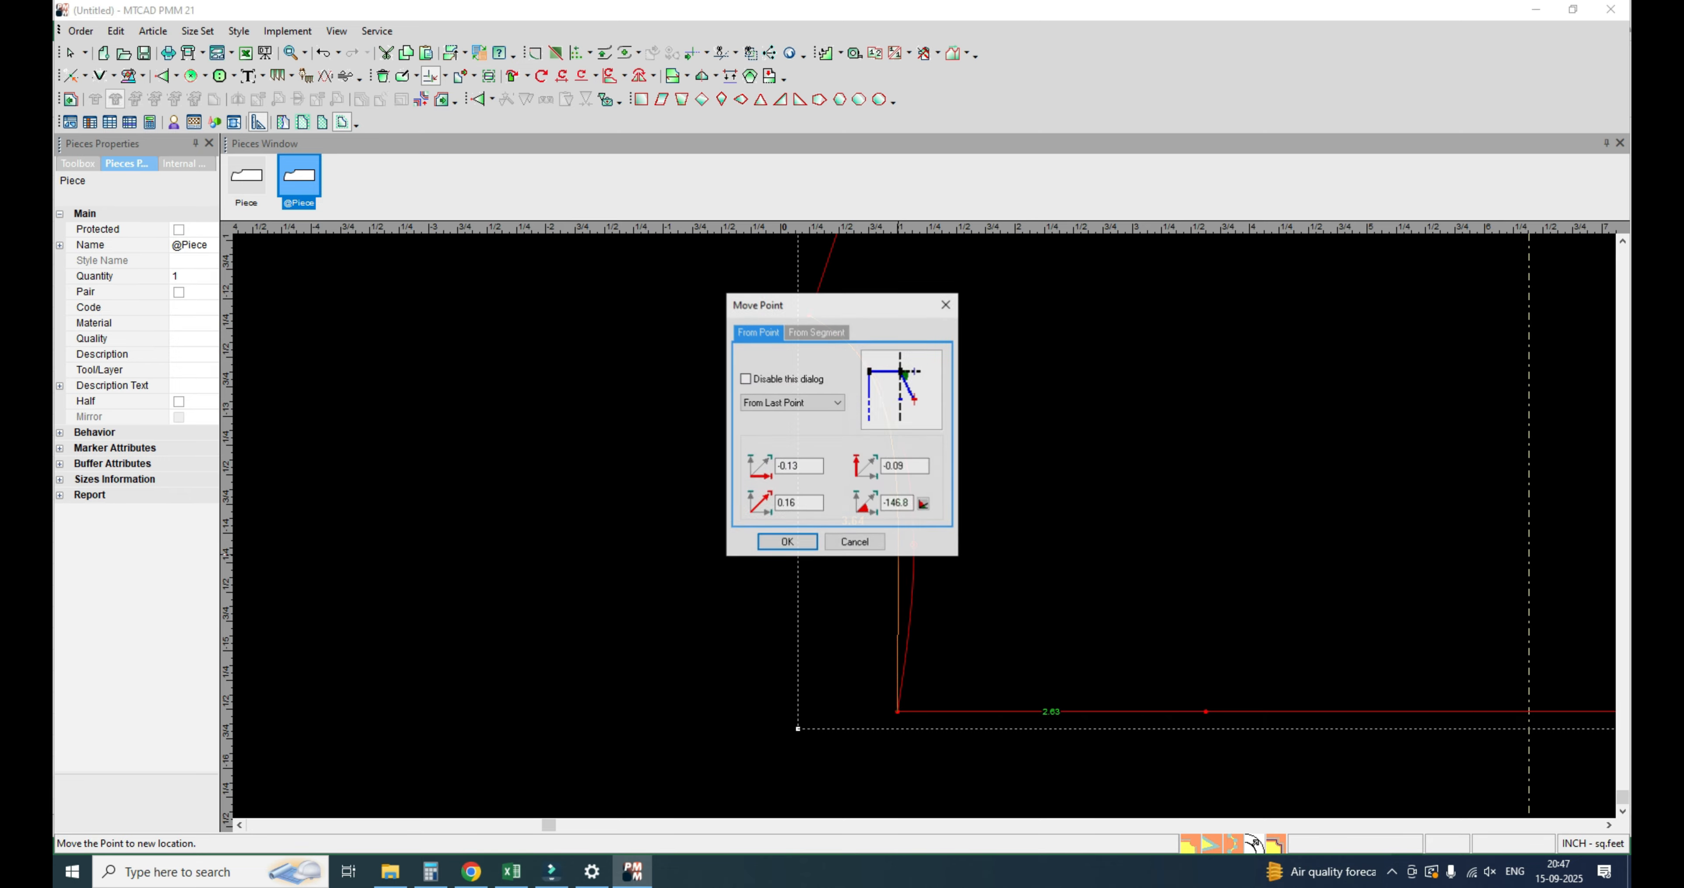
click(788, 542)
Step: Move the duplicate piece to a clear area and bring the original front piece down next to it
scroll(876, 525, down, 5)
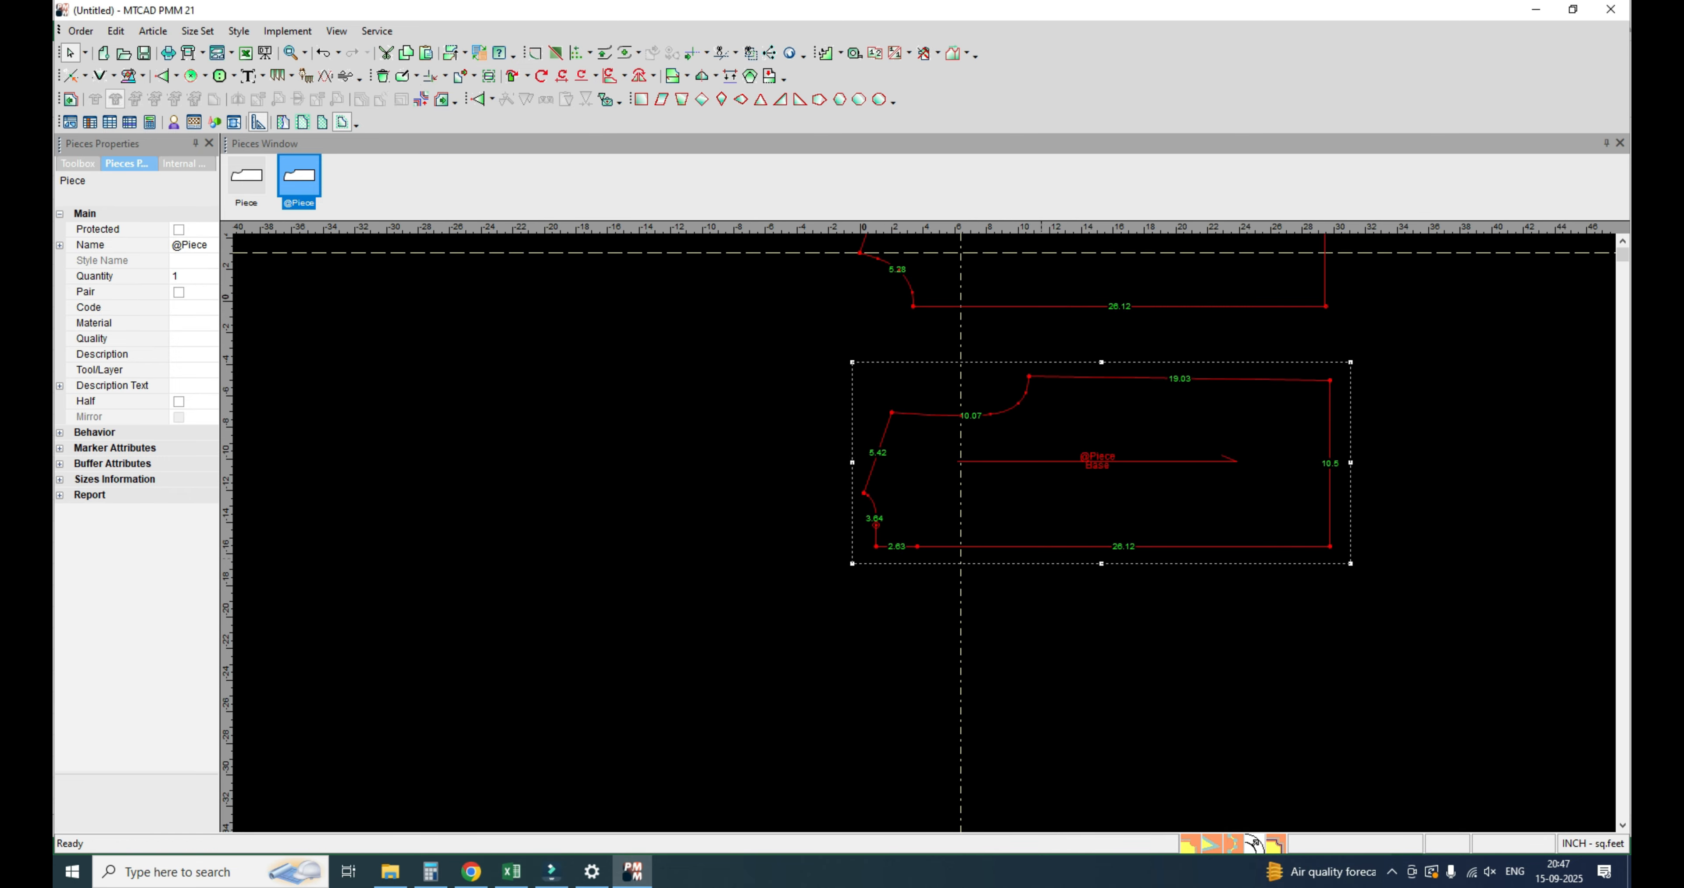
scroll(1042, 559, down, 1)
key(space)
click(1327, 588)
key(space)
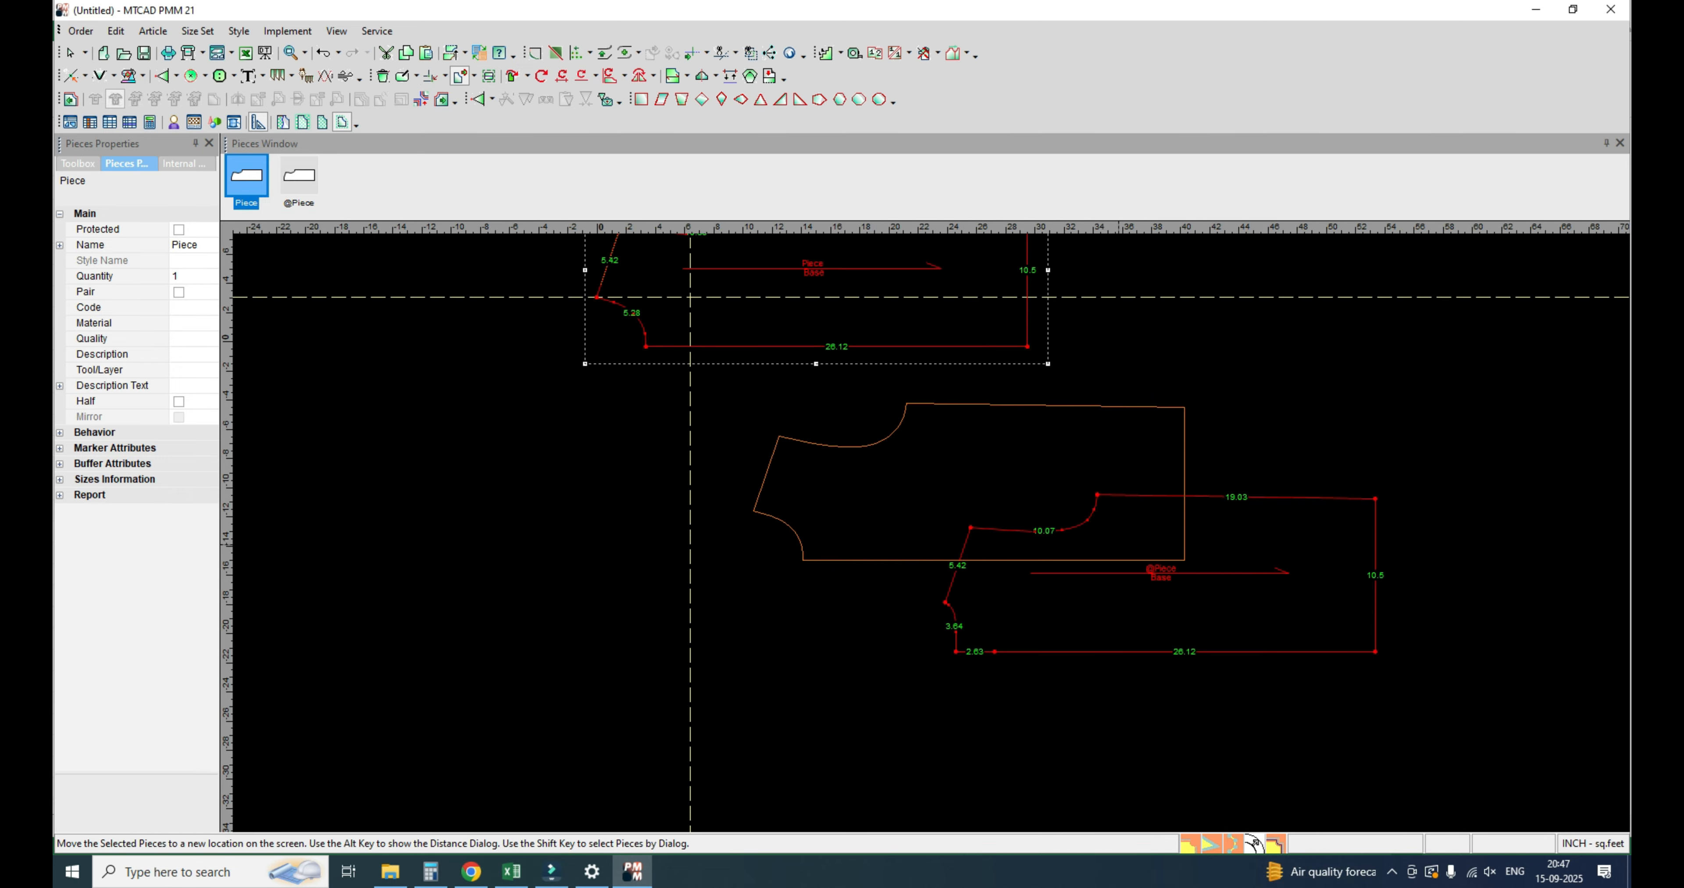
click(1118, 545)
scroll(1334, 612, up, 3)
scroll(1220, 581, down, 4)
key(space)
click(1120, 584)
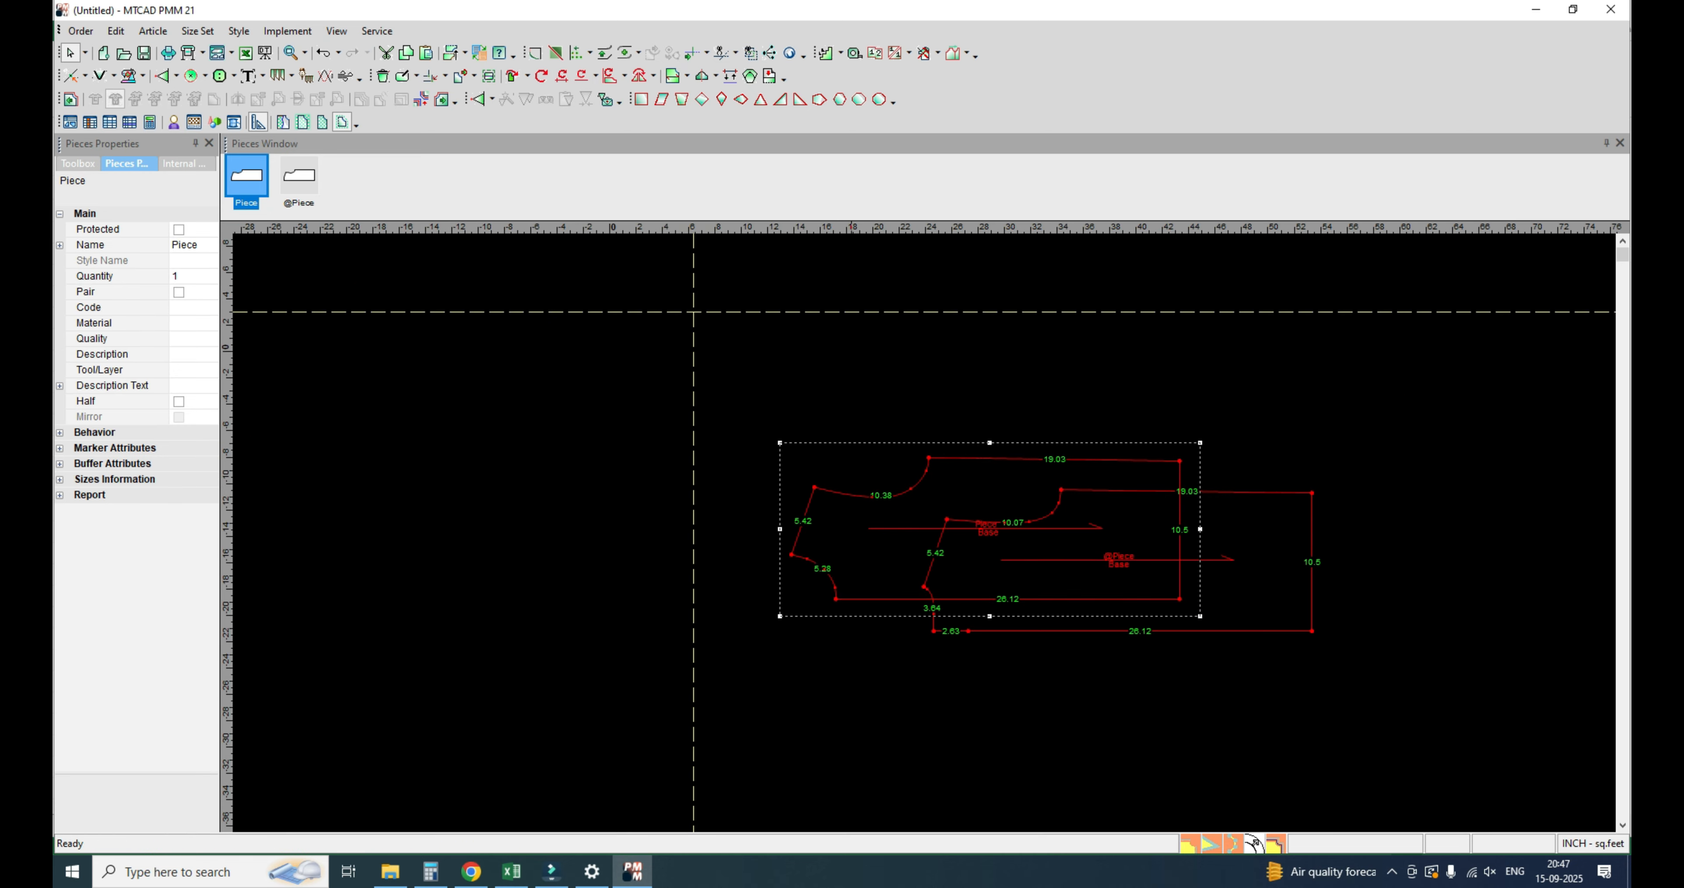
Step: Flip the front piece horizontally and place its shoulder neck point on the duplicate's shoulder neck point
click(638, 76)
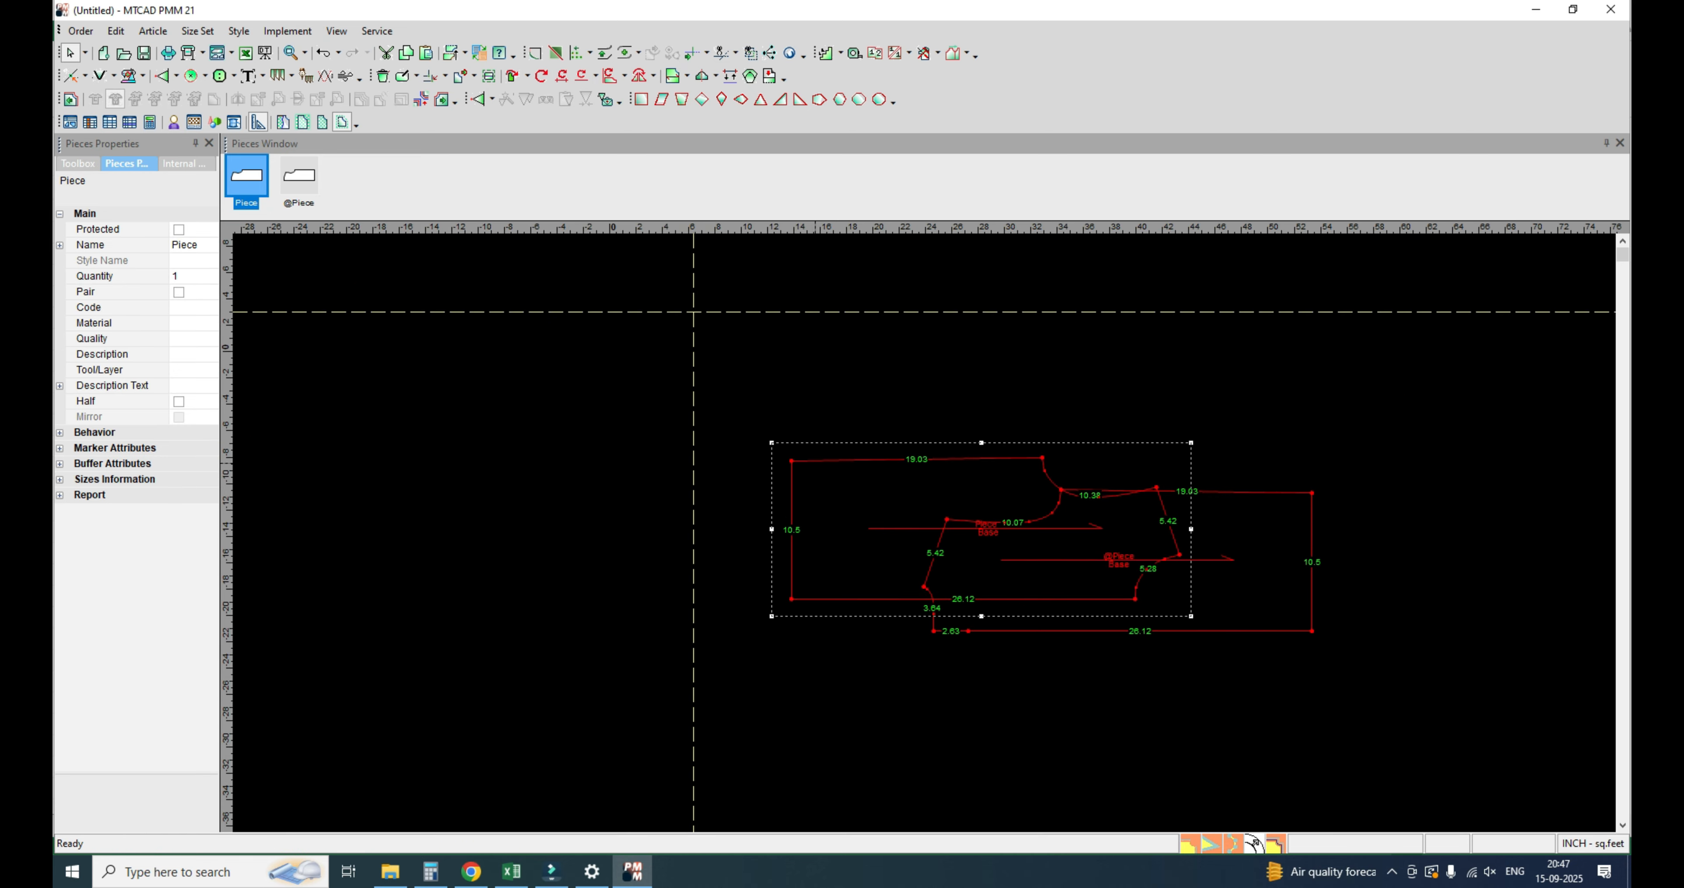
key(space)
click(491, 578)
scroll(792, 624, up, 5)
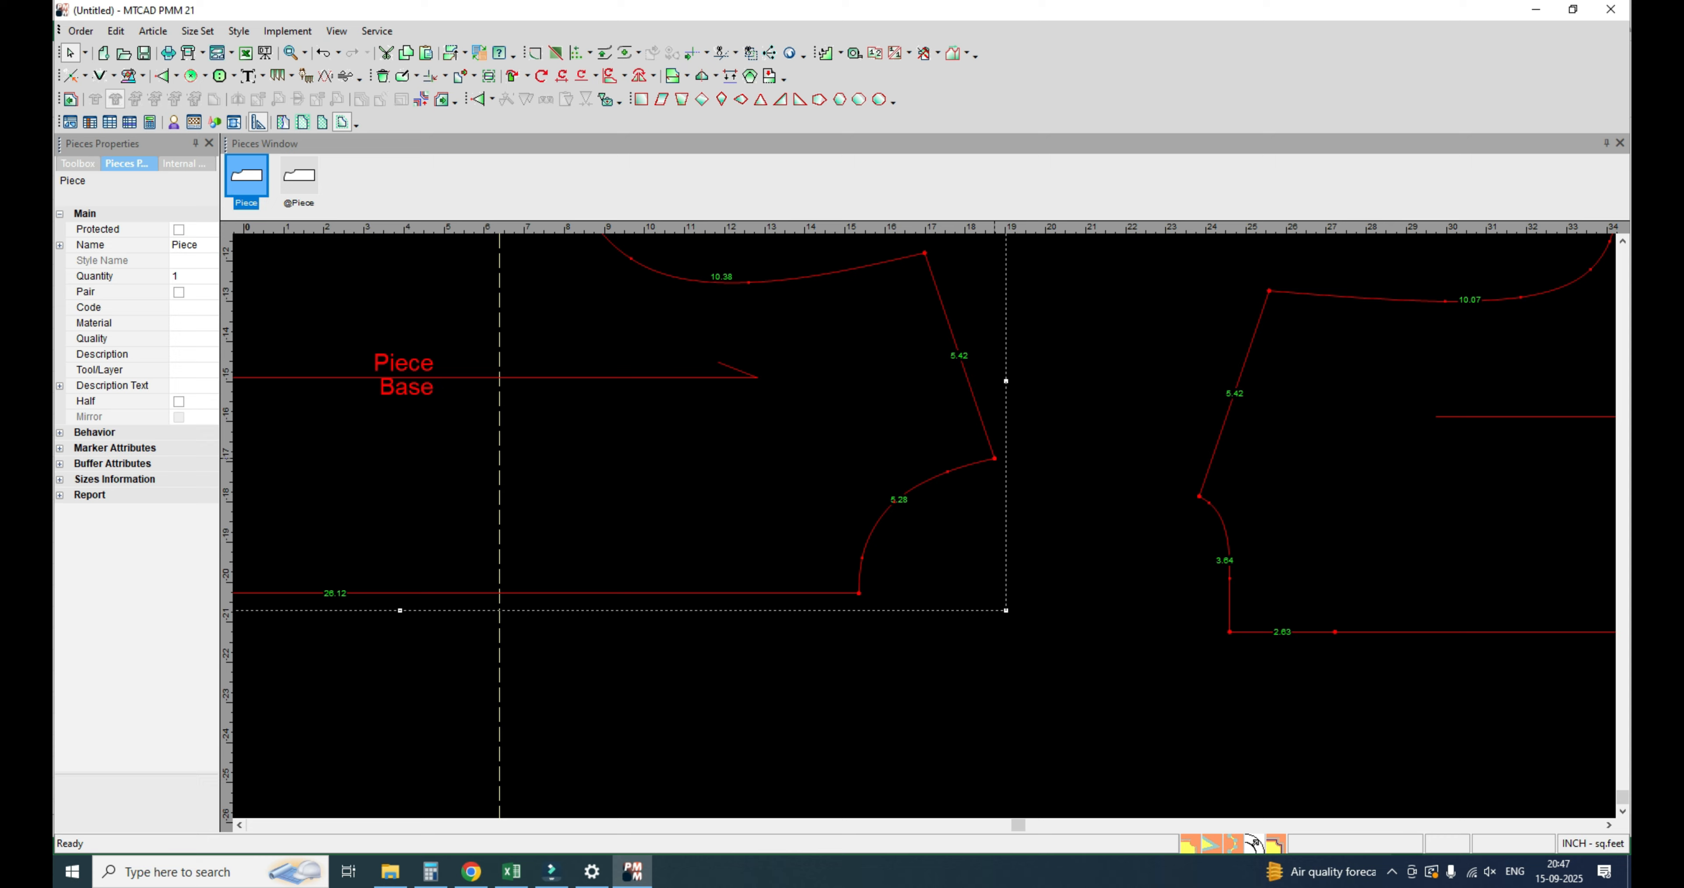
key(space)
click(1198, 496)
Step: Rotate the front piece by -37.5 degrees about the shared neck point to align its shoulder line with the duplicate's
scroll(675, 551, down, 4)
scroll(958, 526, up, 3)
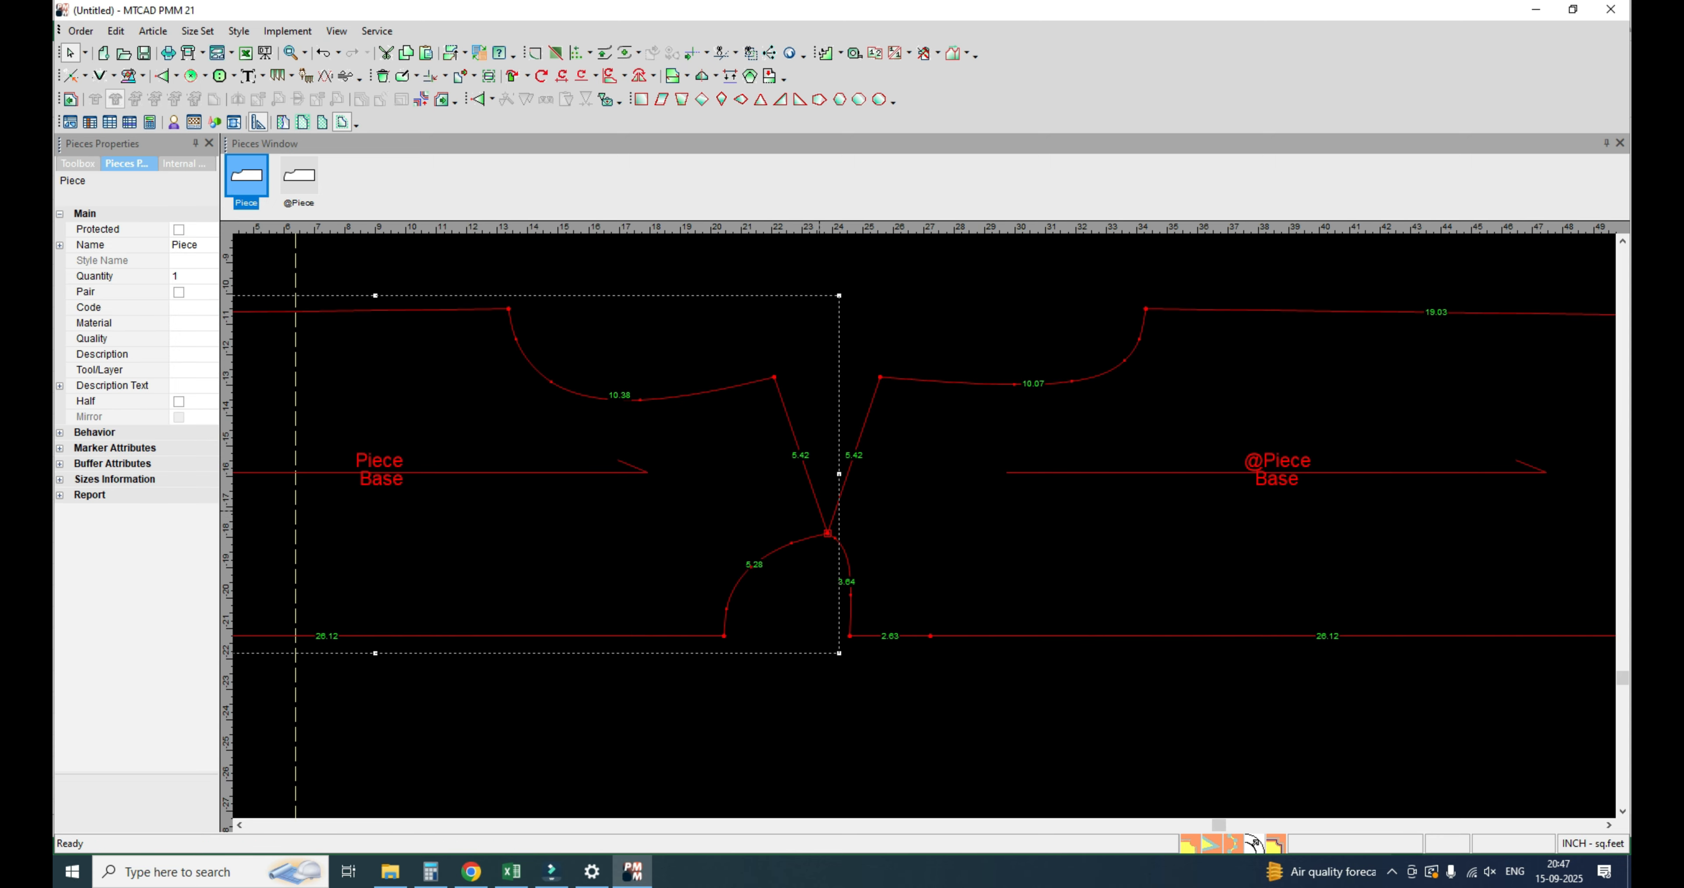
key(r)
click(828, 533)
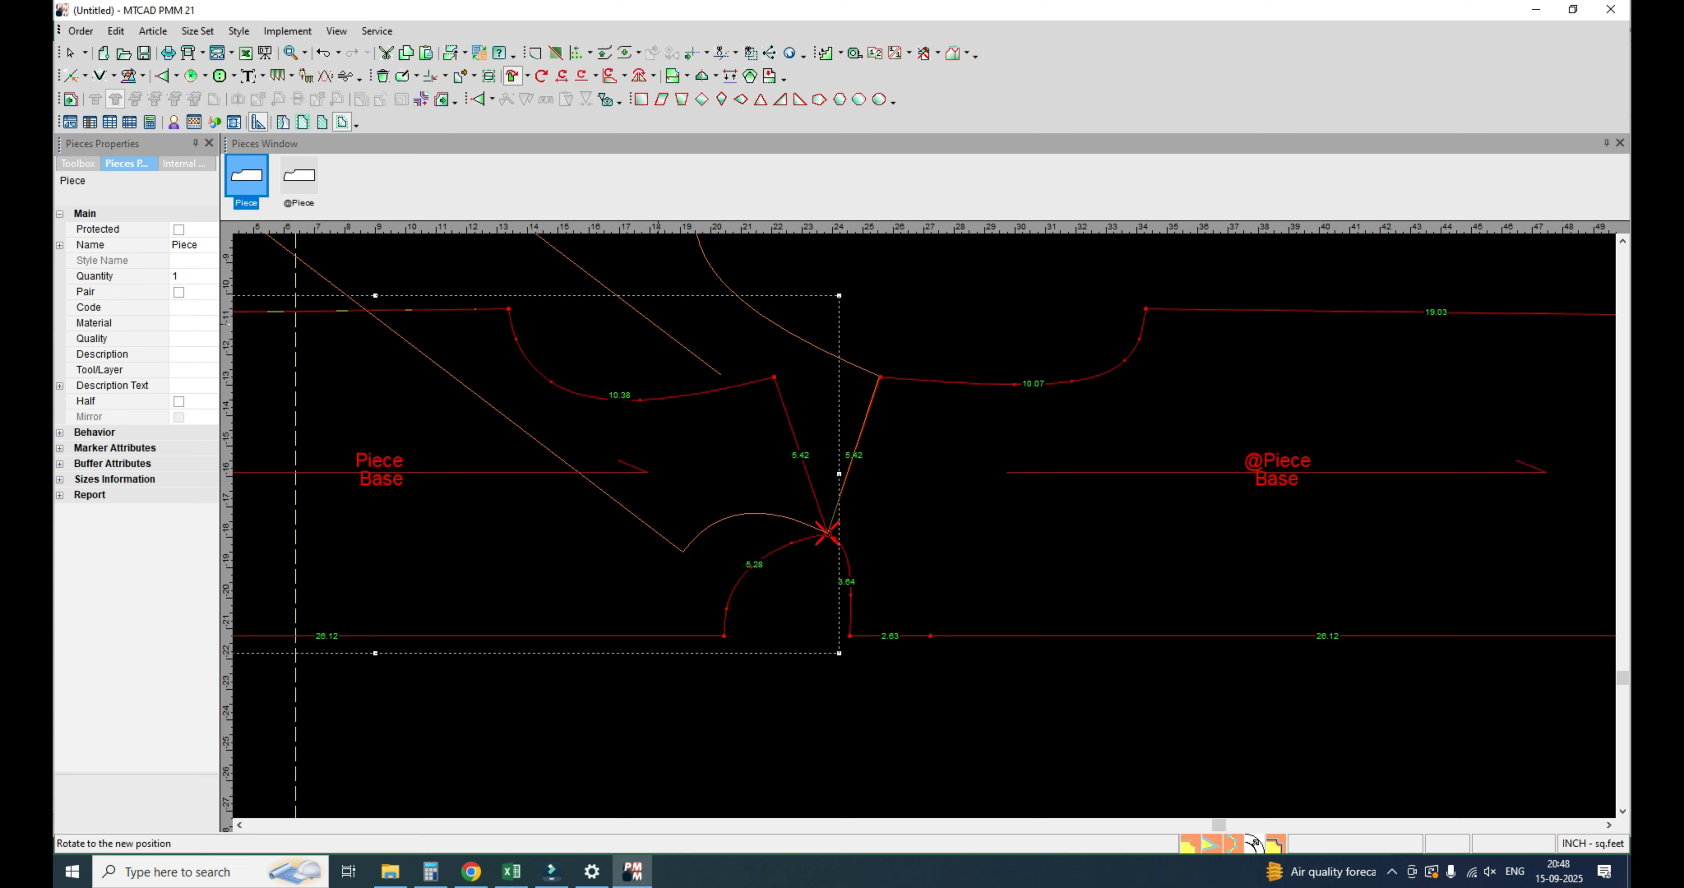
click(879, 377)
click(334, 457)
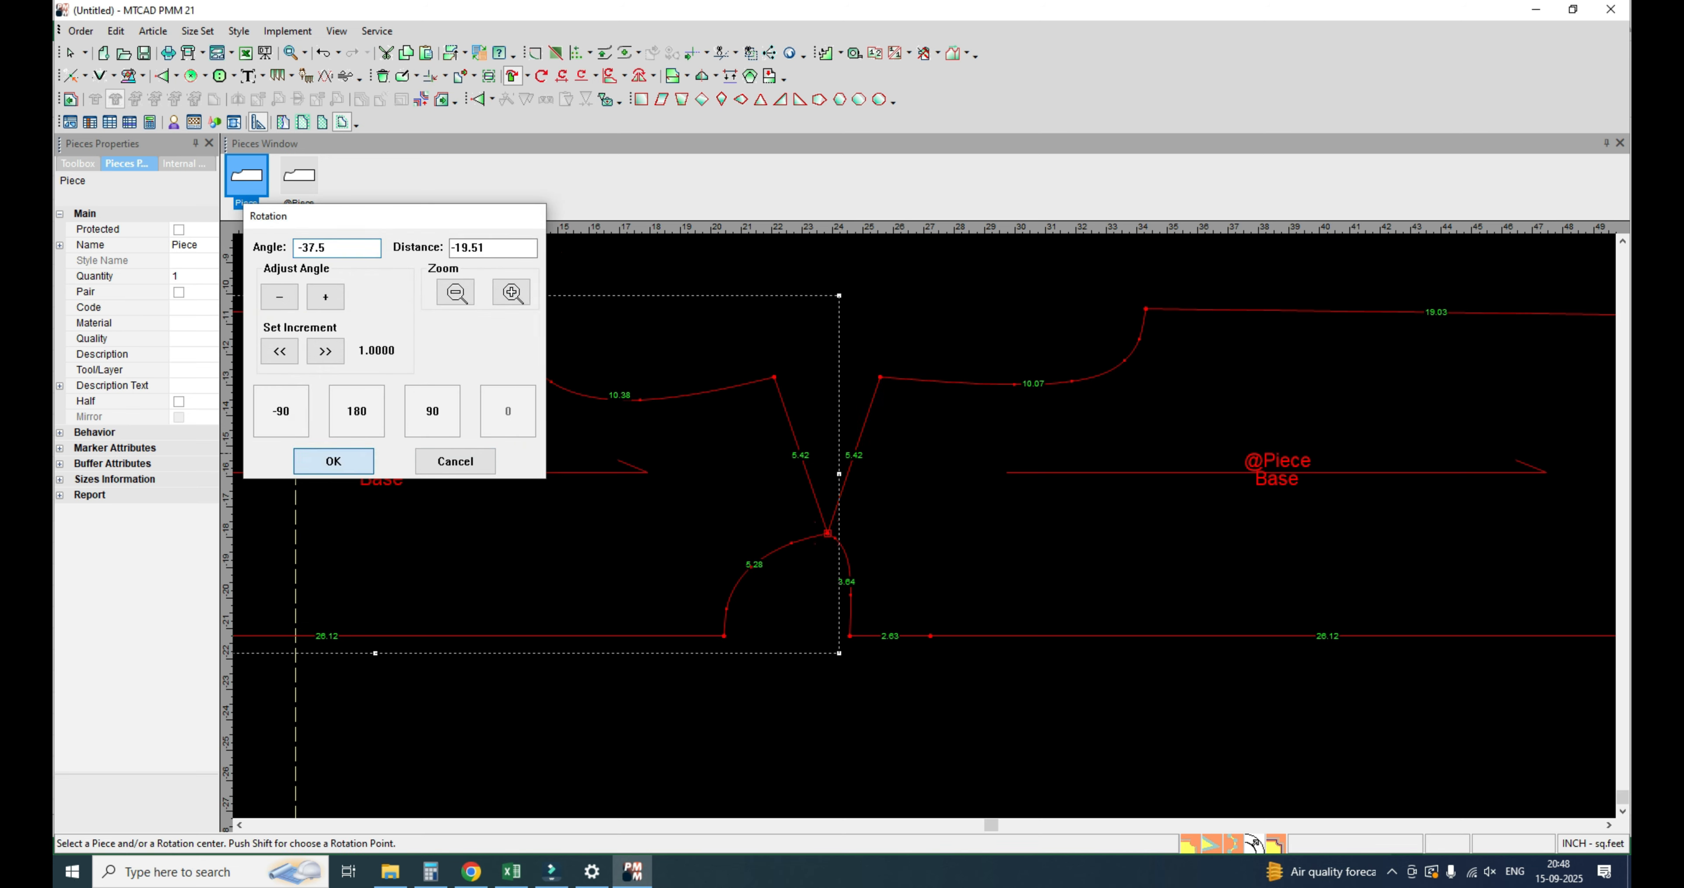
scroll(706, 556, up, 2)
right_click(848, 568)
click(872, 578)
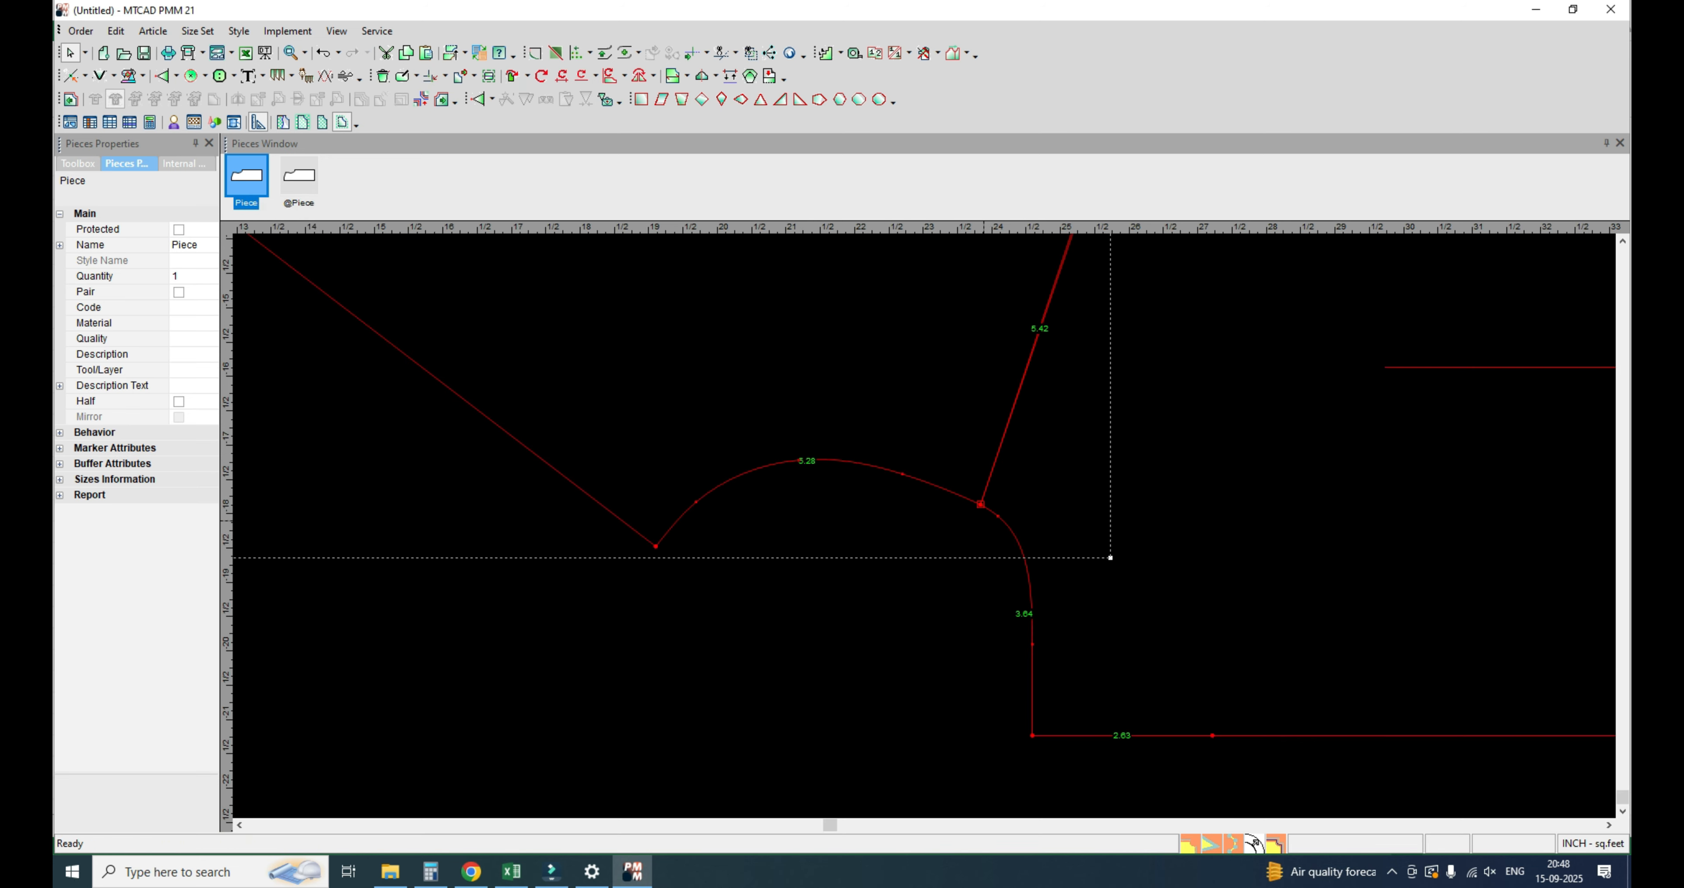
Step: Smooth the neckline join by moving the duplicate's neckline curve point nearest the shoulder by -0.04 in X and 0 in Y
scroll(538, 273, down, 1)
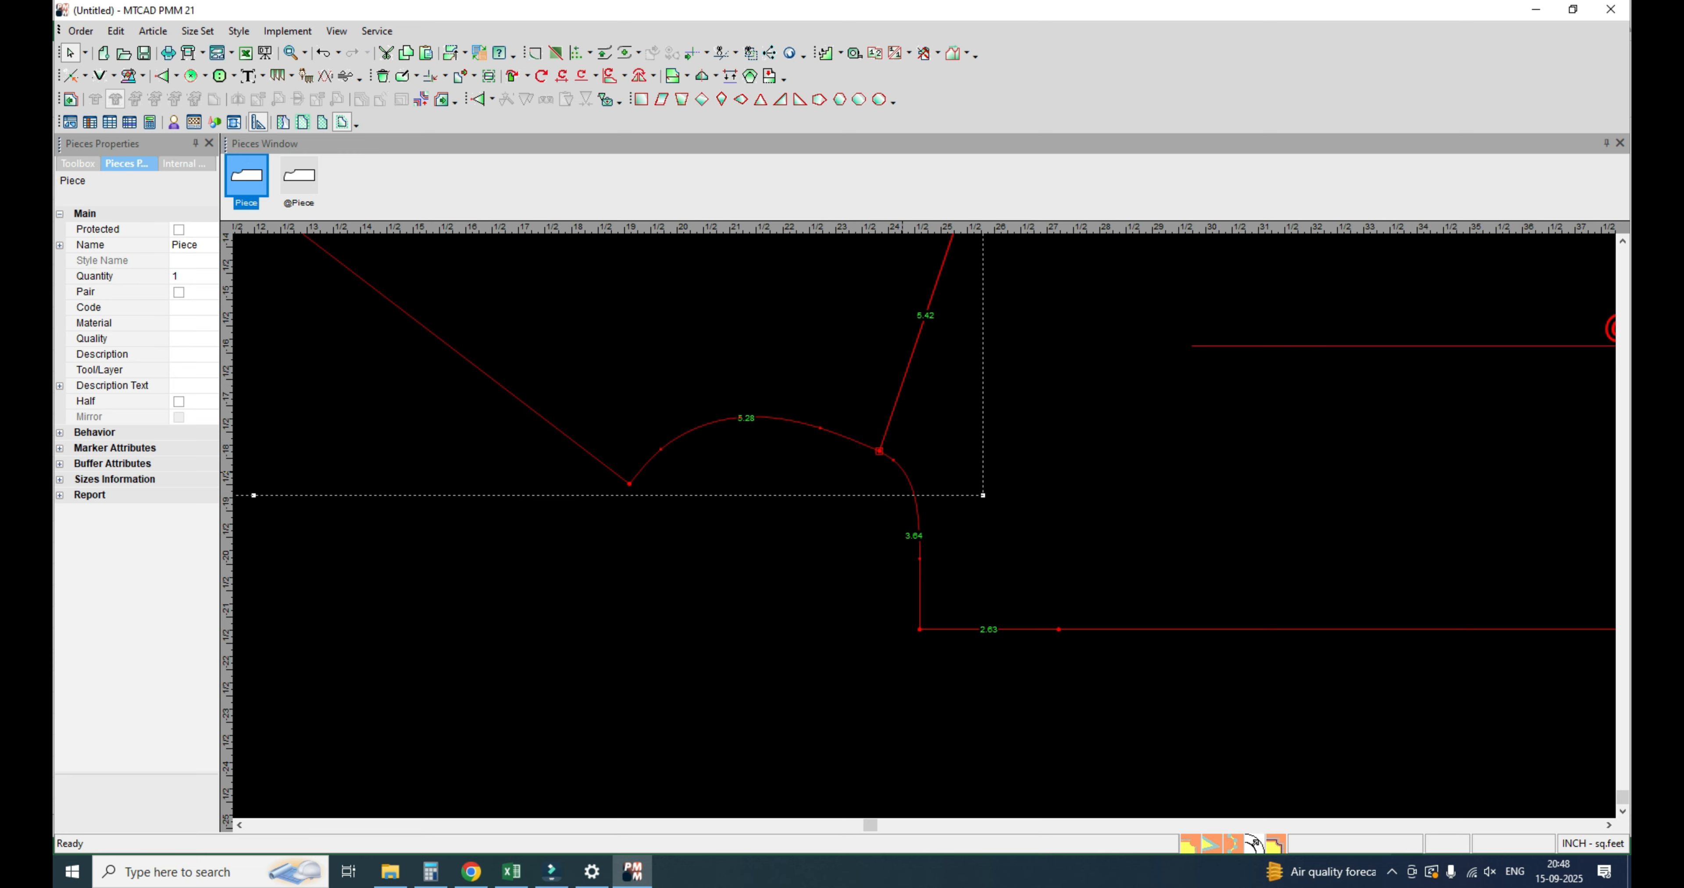
key(m)
scroll(909, 490, up, 5)
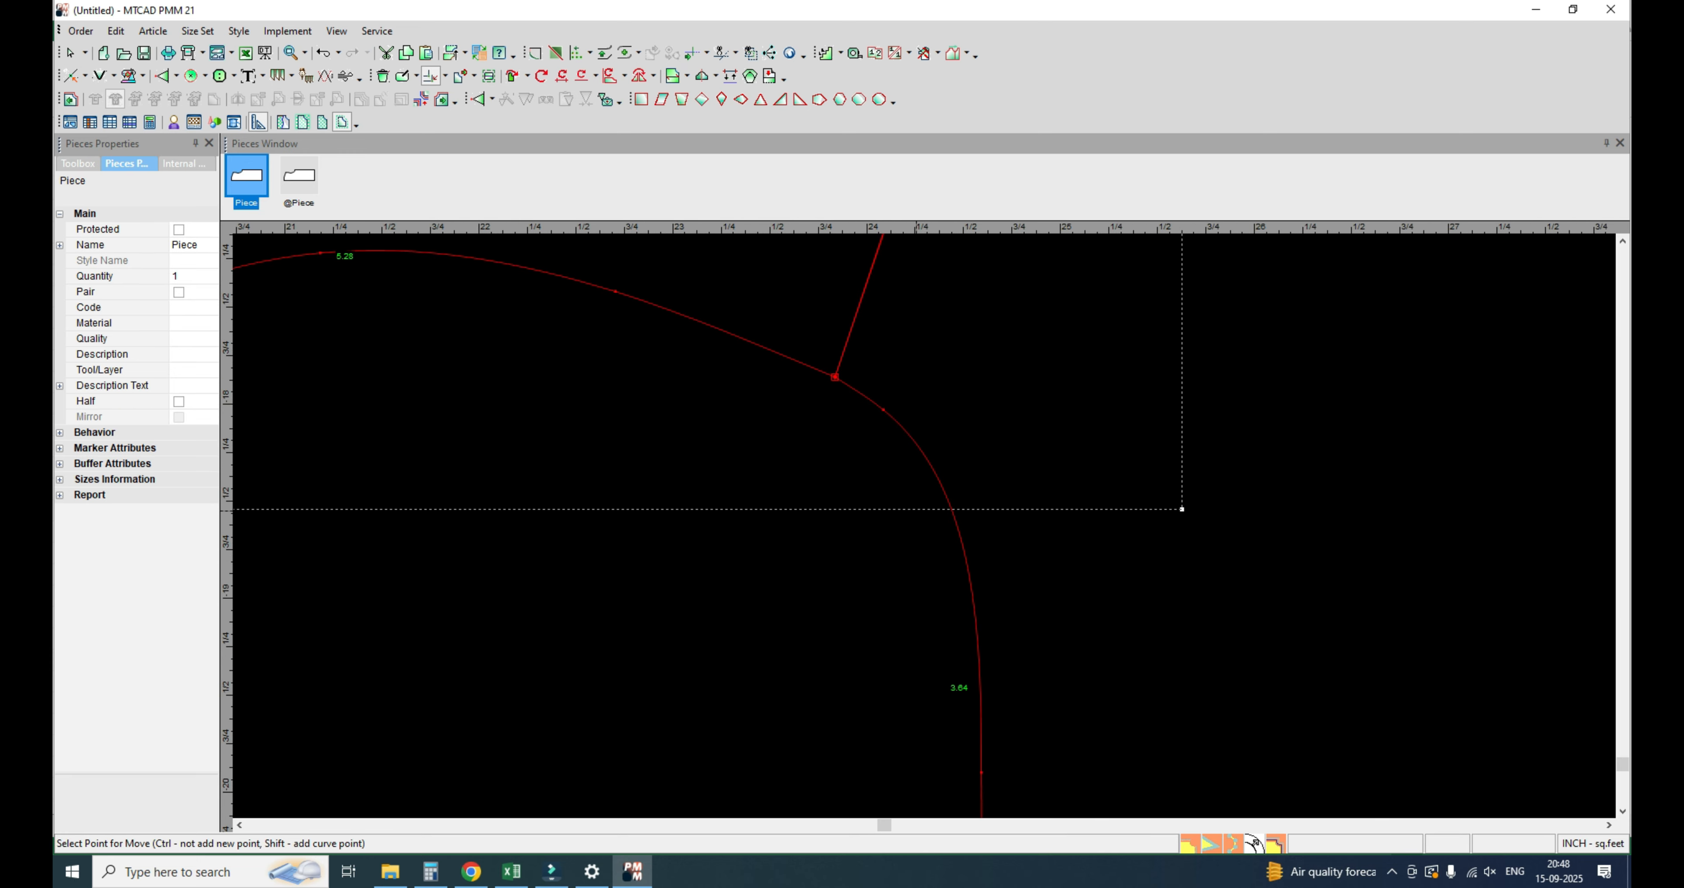
scroll(902, 499, down, 2)
click(866, 420)
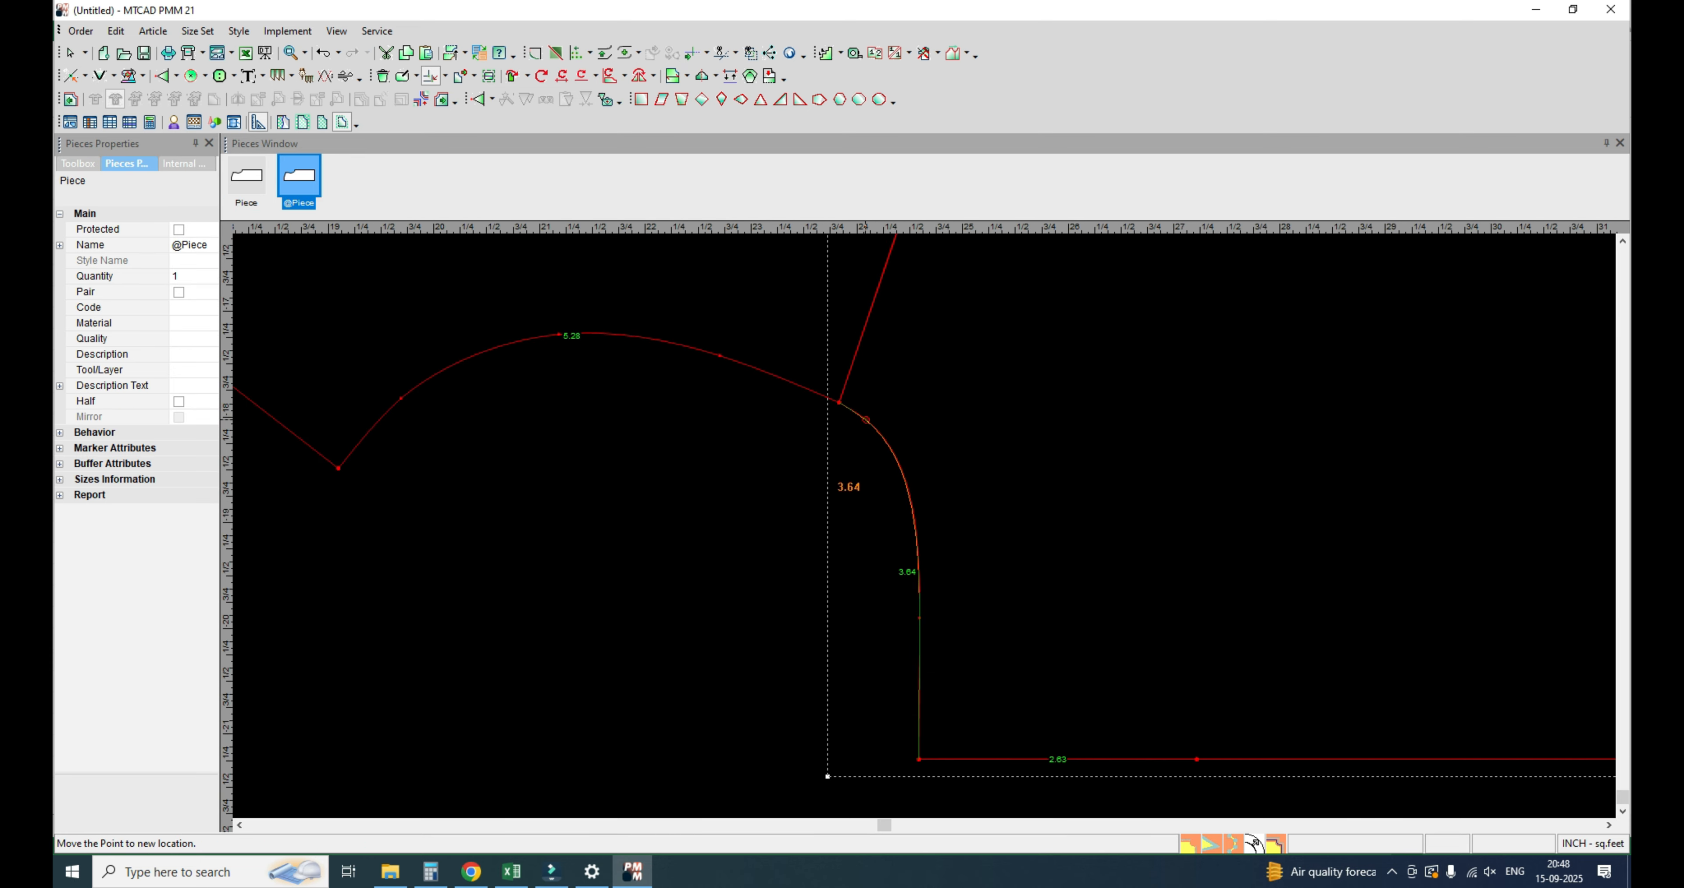
click(862, 421)
key(Return)
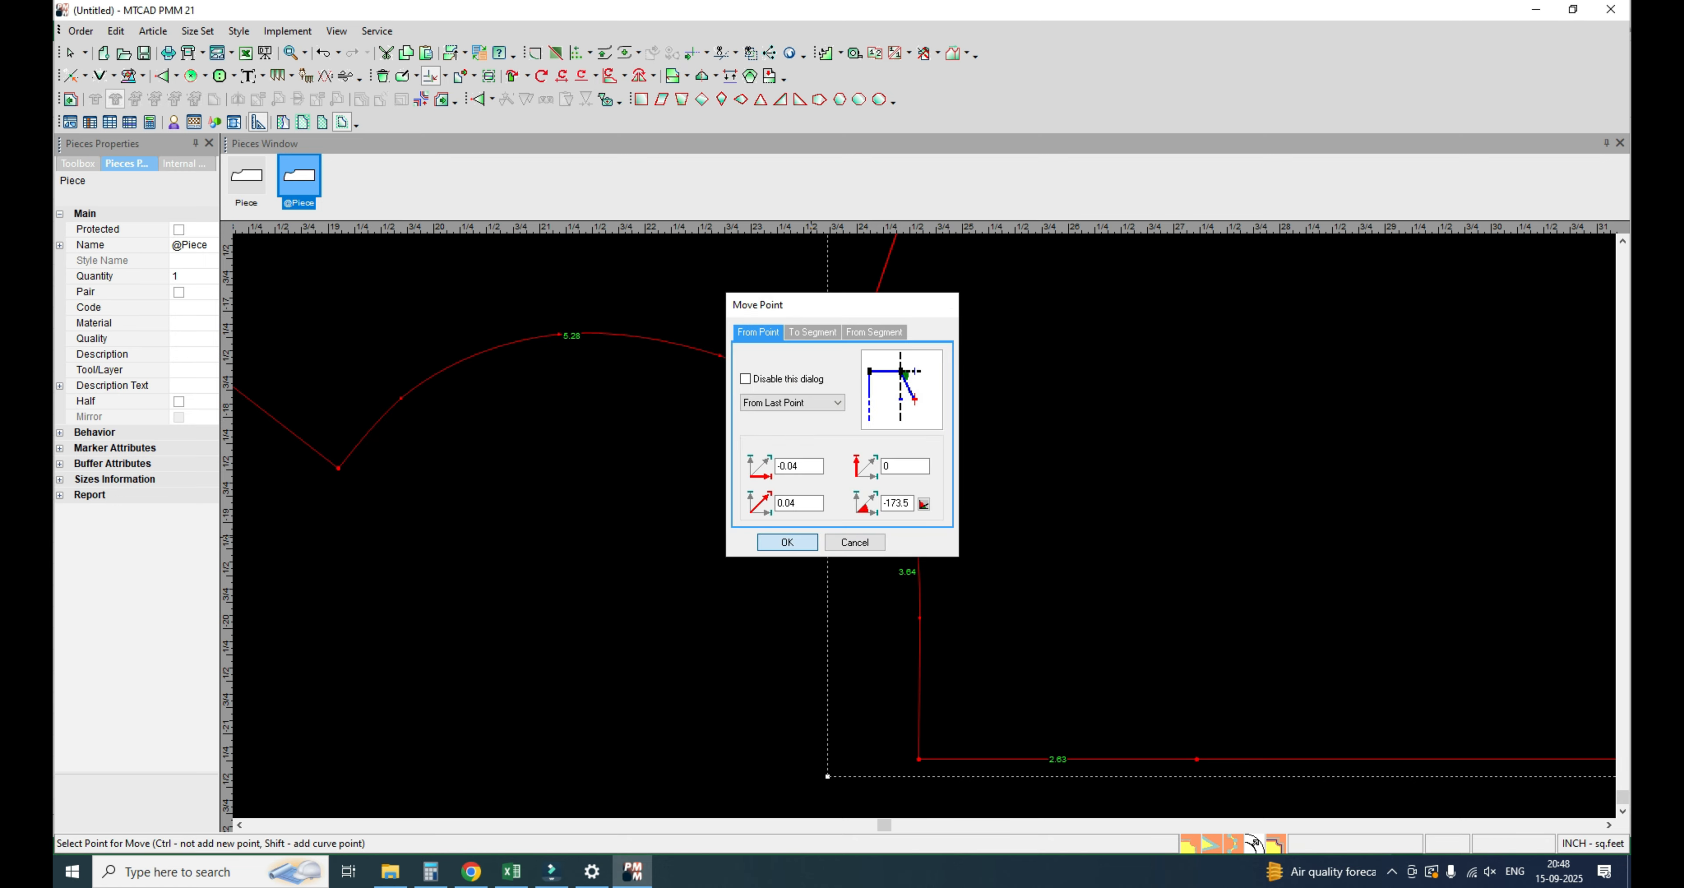
Step: Move the duplicate's neckline curve point nearest the centre back by -0.02 in X and 0 in Y
scroll(947, 412, down, 2)
scroll(935, 561, up, 2)
click(928, 531)
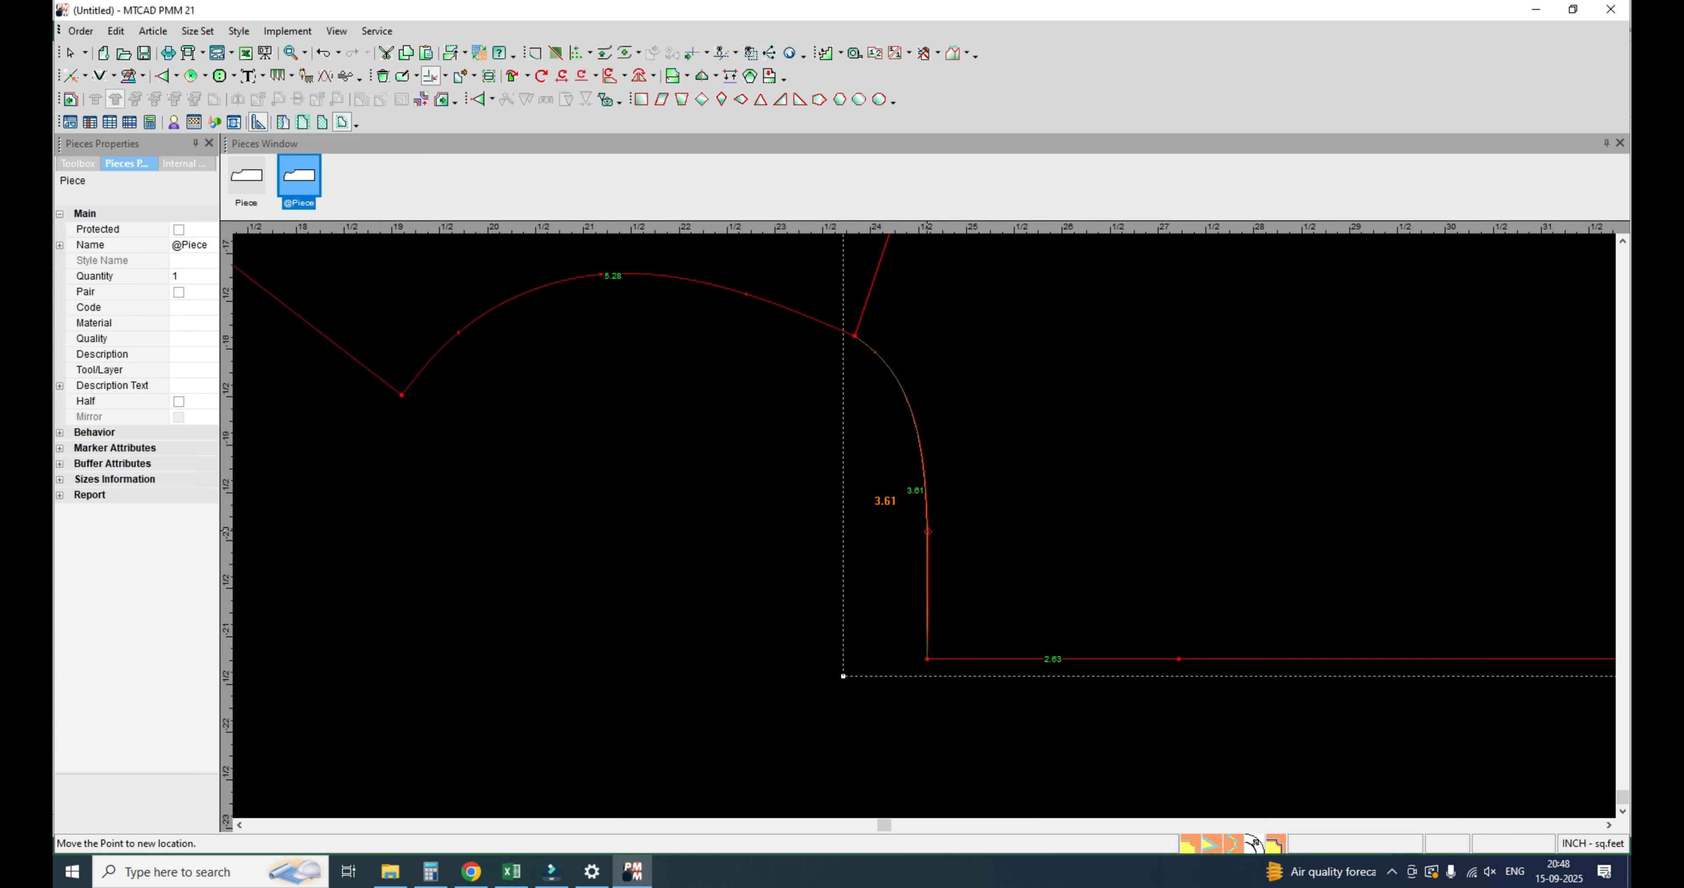
click(927, 531)
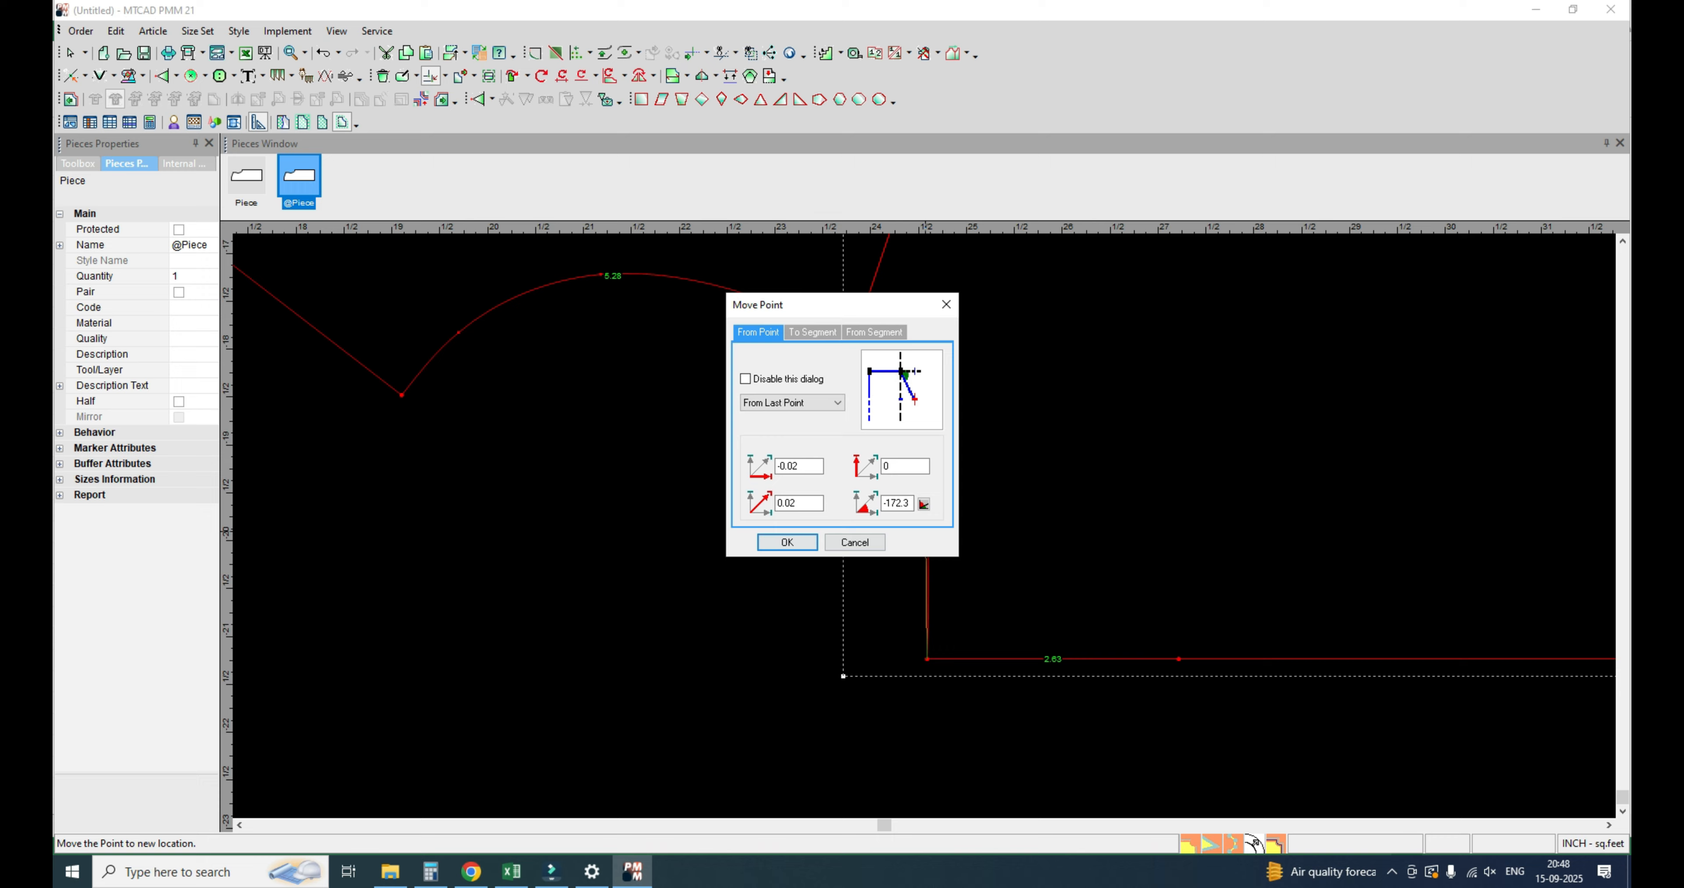
key(Return)
scroll(913, 526, down, 3)
scroll(922, 499, up, 4)
scroll(915, 523, down, 5)
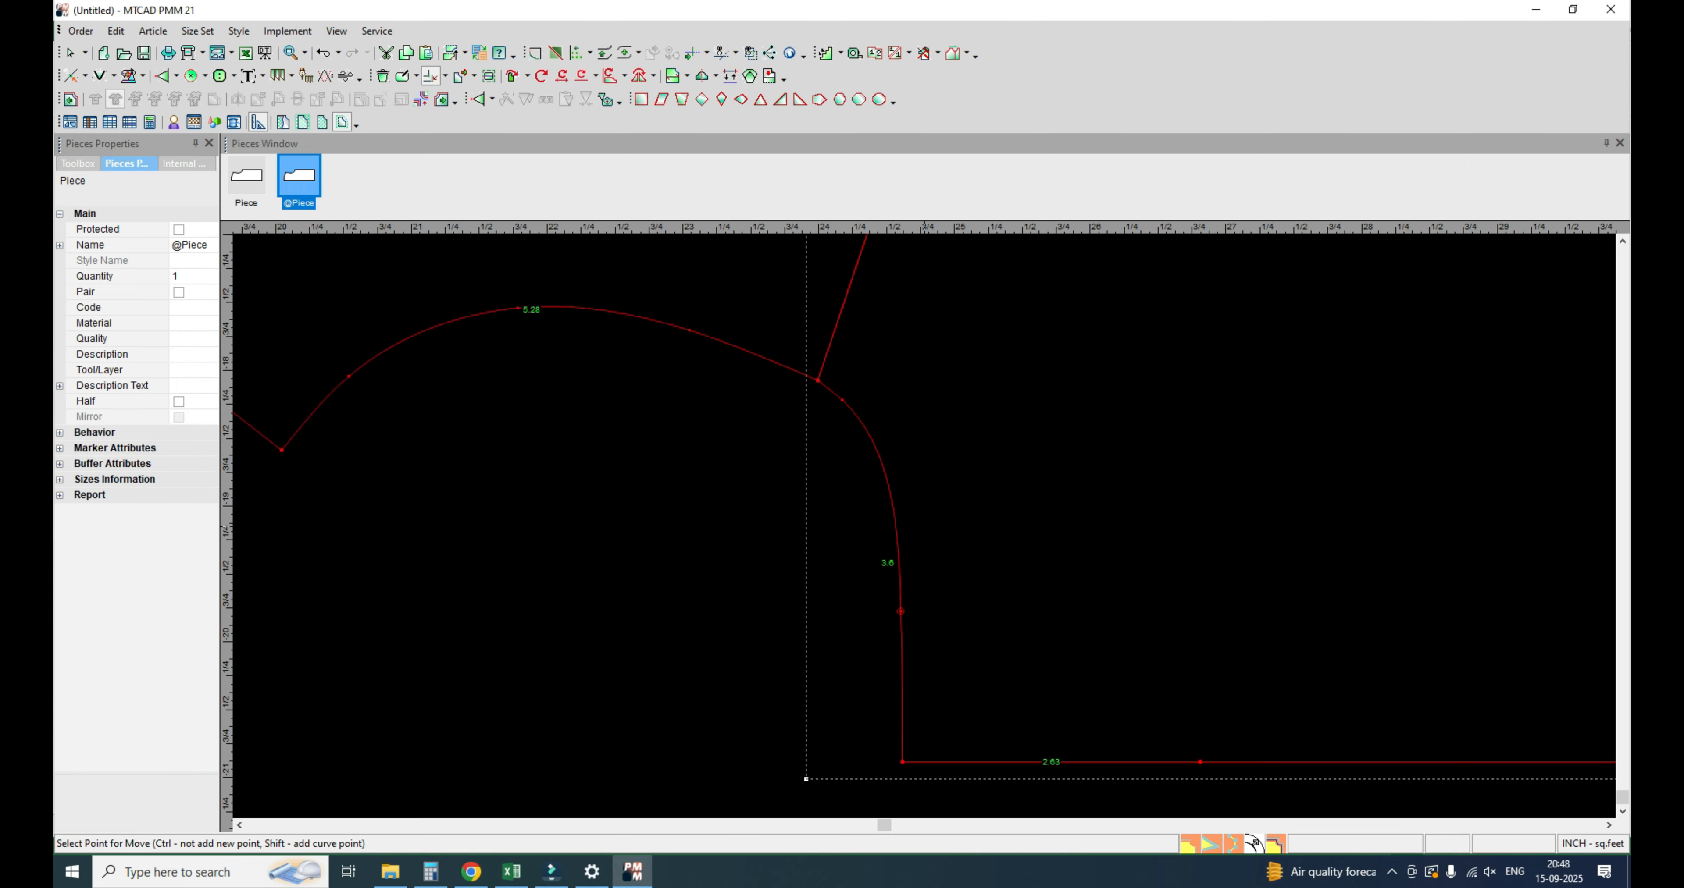
scroll(882, 539, down, 4)
right_click(921, 384)
click(956, 396)
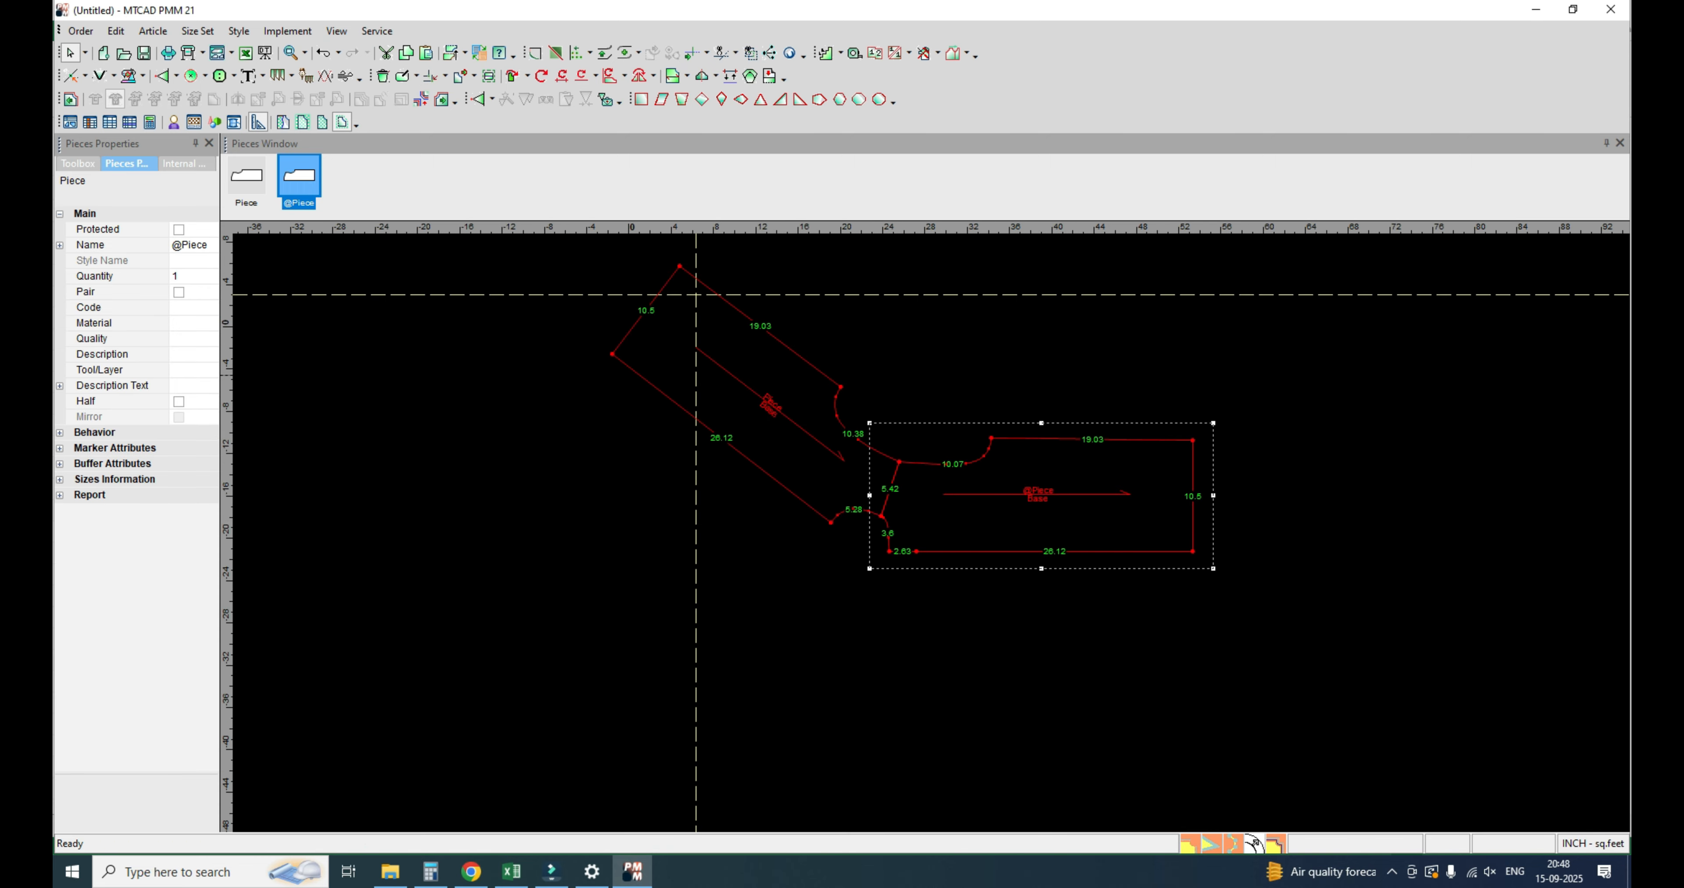
Step: Switch to the POLO T-SHIRT Excel chart and highlight the size L SHOULDER FORWORD and ACROSS BK cells, E12 and E10, in yellow
scroll(1166, 459, up, 3)
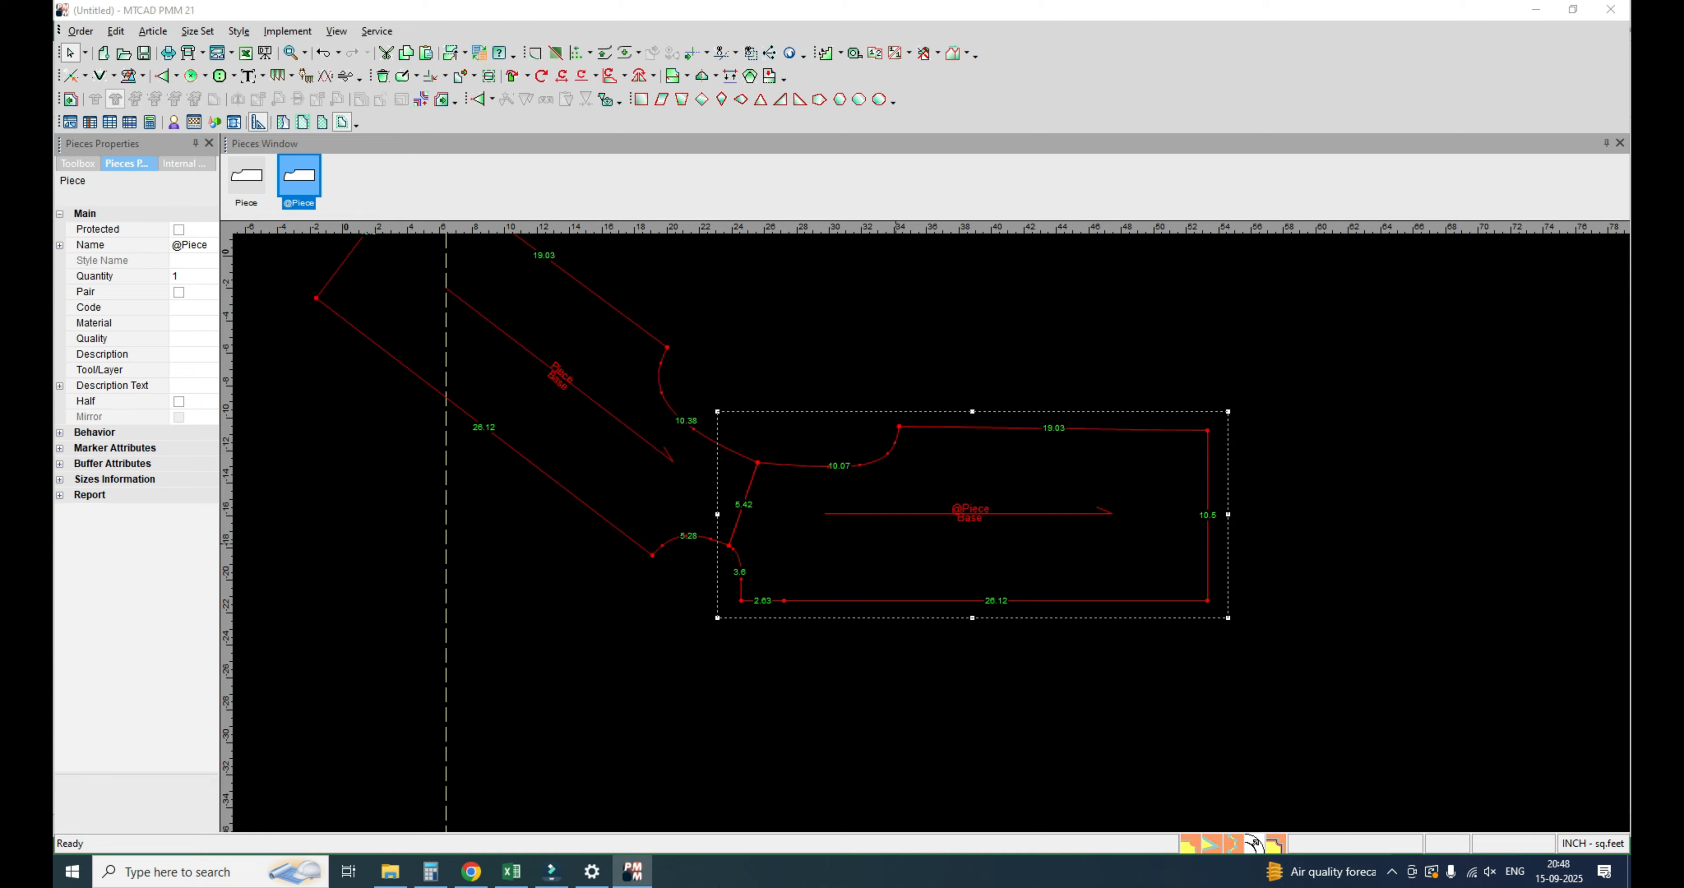
key(alt+Tab)
key(alt+Tab)
click(510, 424)
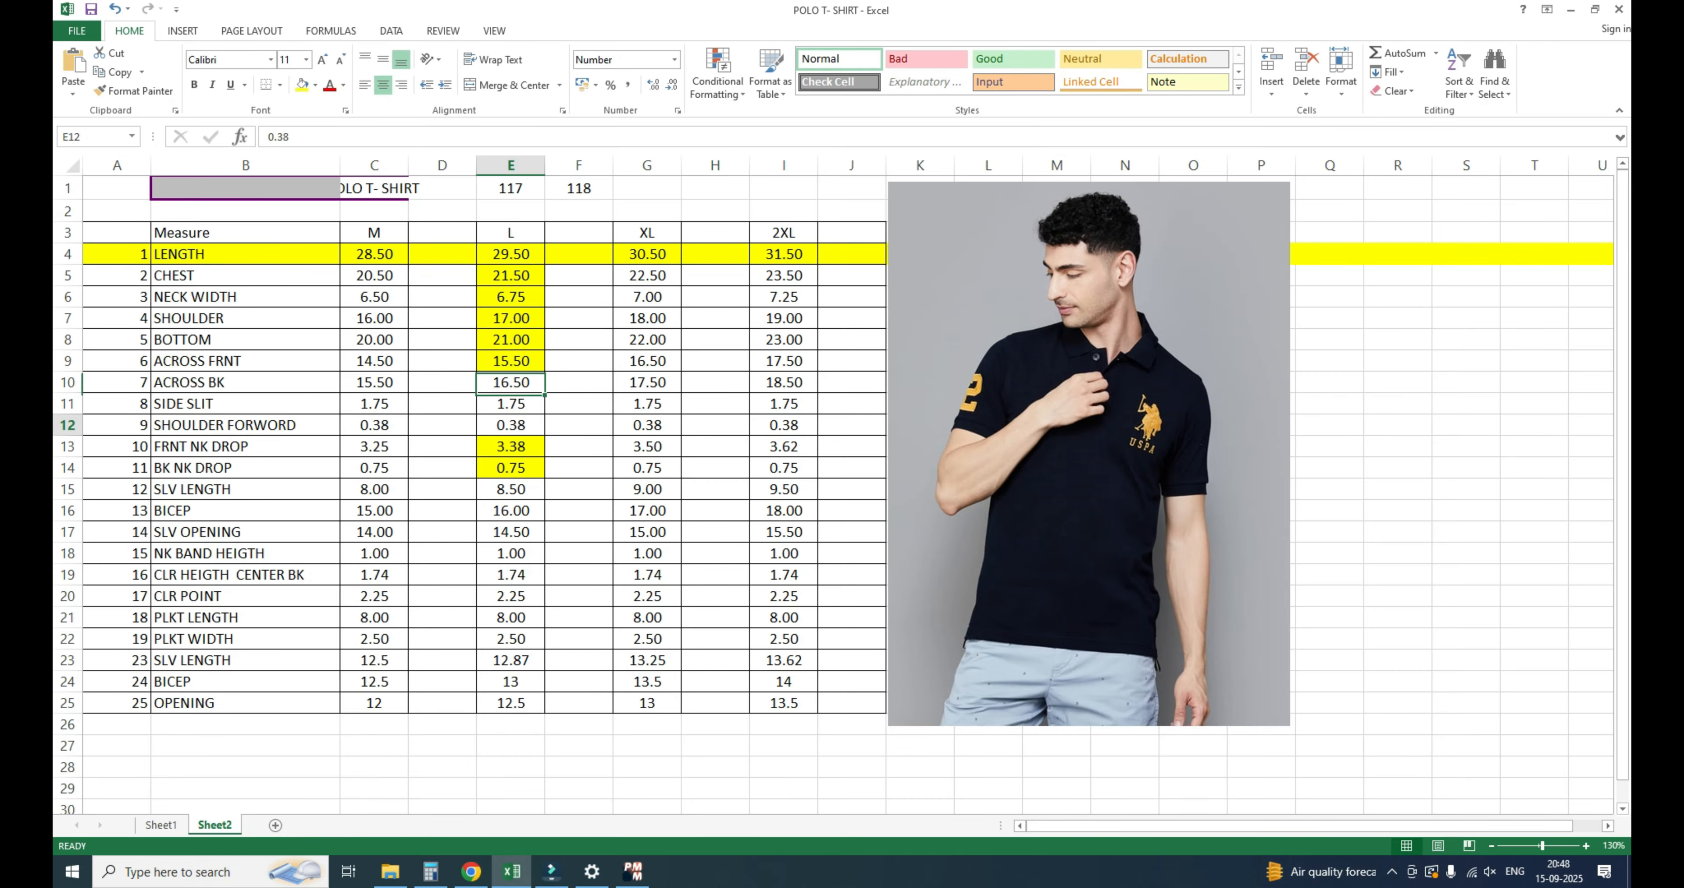
click(302, 85)
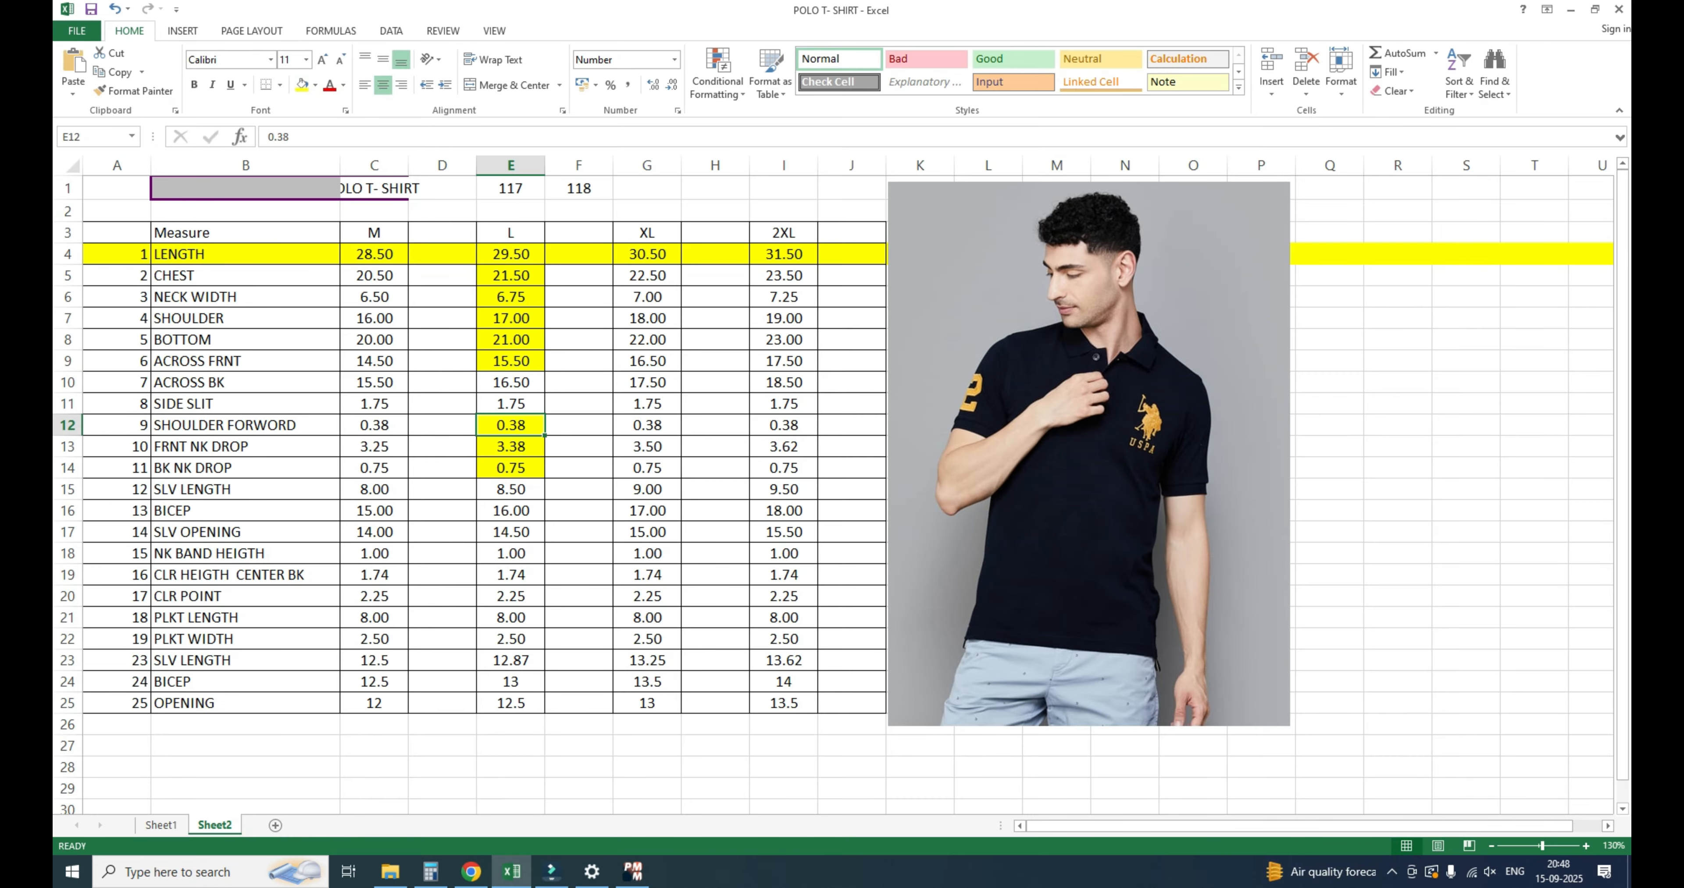
key(Up)
key(Up)
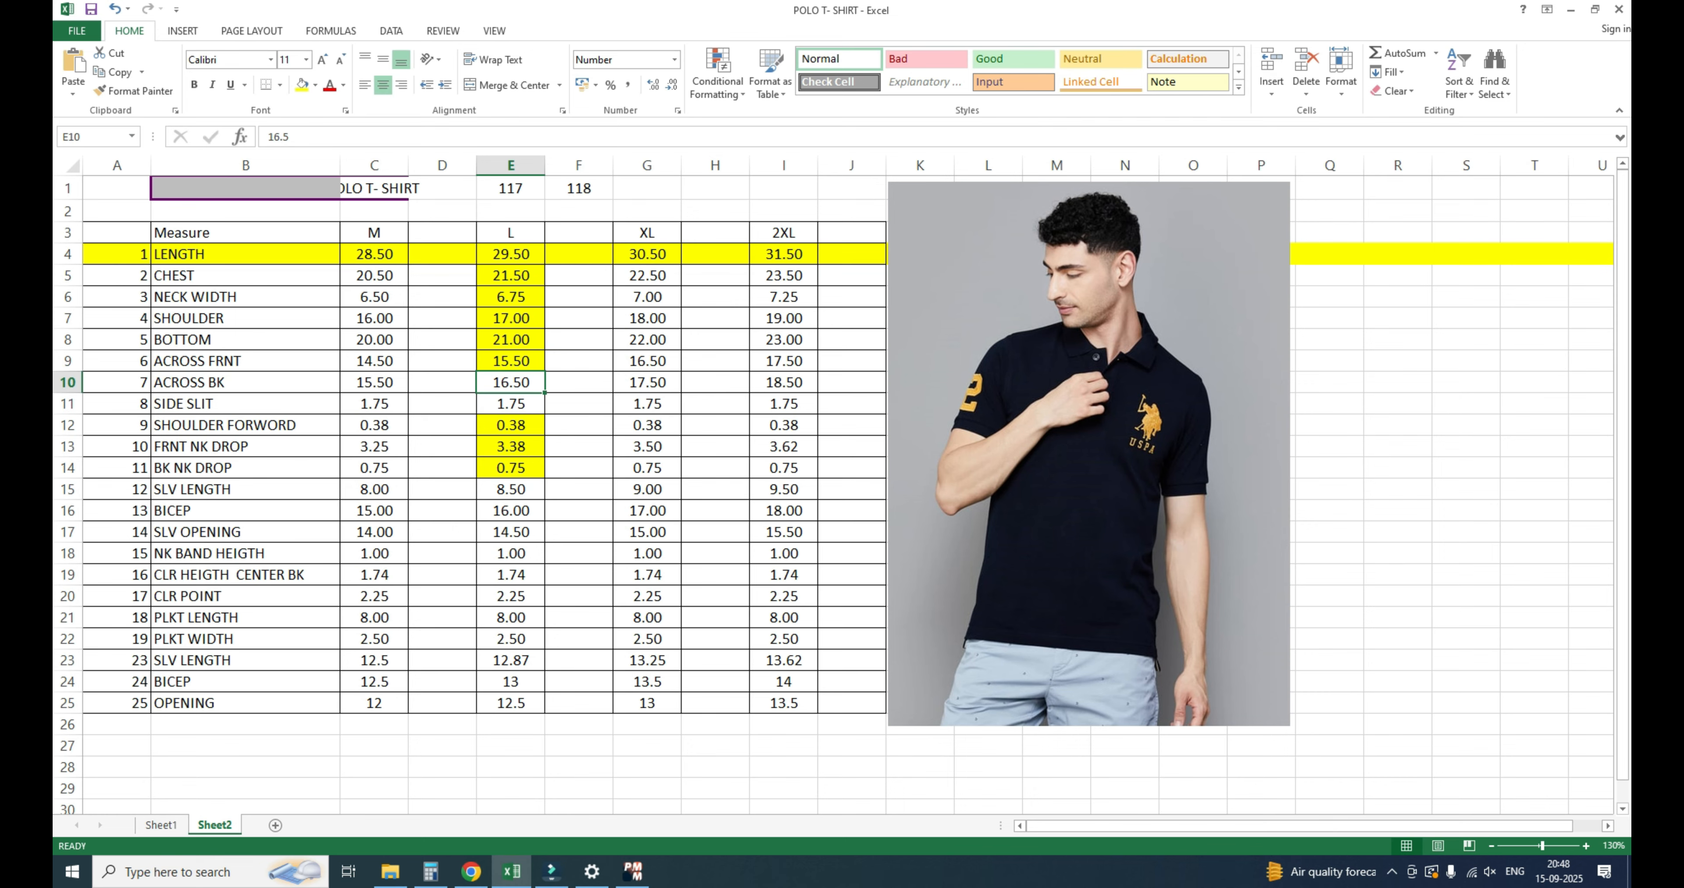
click(302, 85)
Step: Look up the SHOULDER FORWORD measurements in row 12 of the chart and return to MTCAD PMM
key(Down)
key(Down)
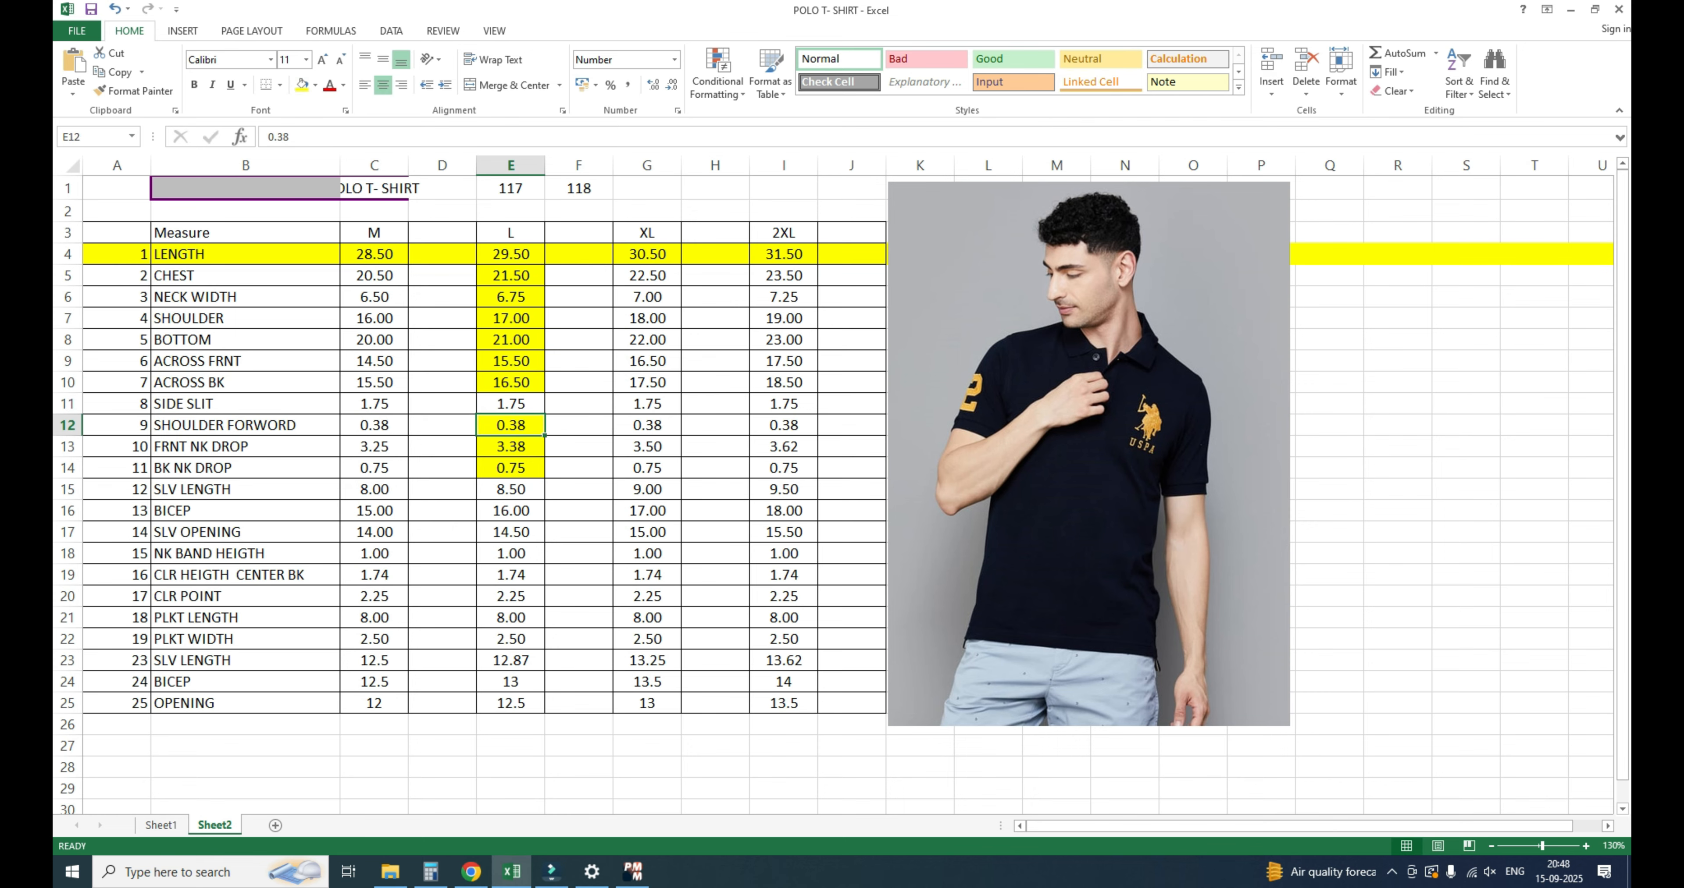
click(245, 426)
click(67, 426)
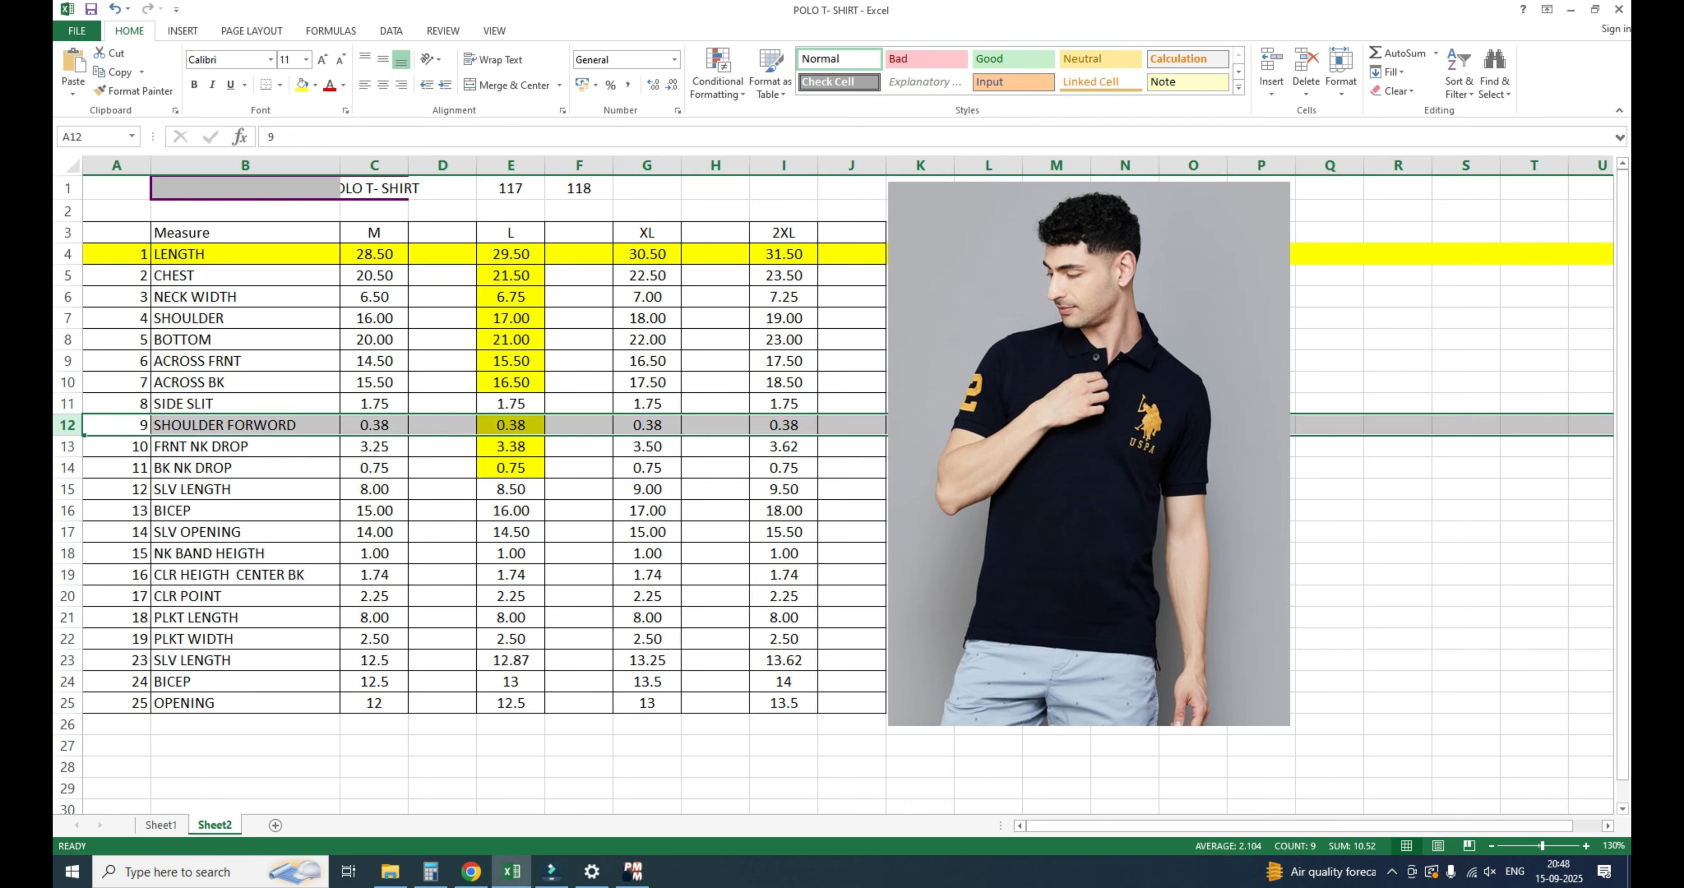
key(alt+Tab)
Step: Move the rotated front piece away from the duplicate piece to separate their shoulder lines
scroll(961, 526, down, 3)
scroll(960, 526, up, 3)
drag(733, 483, 700, 476)
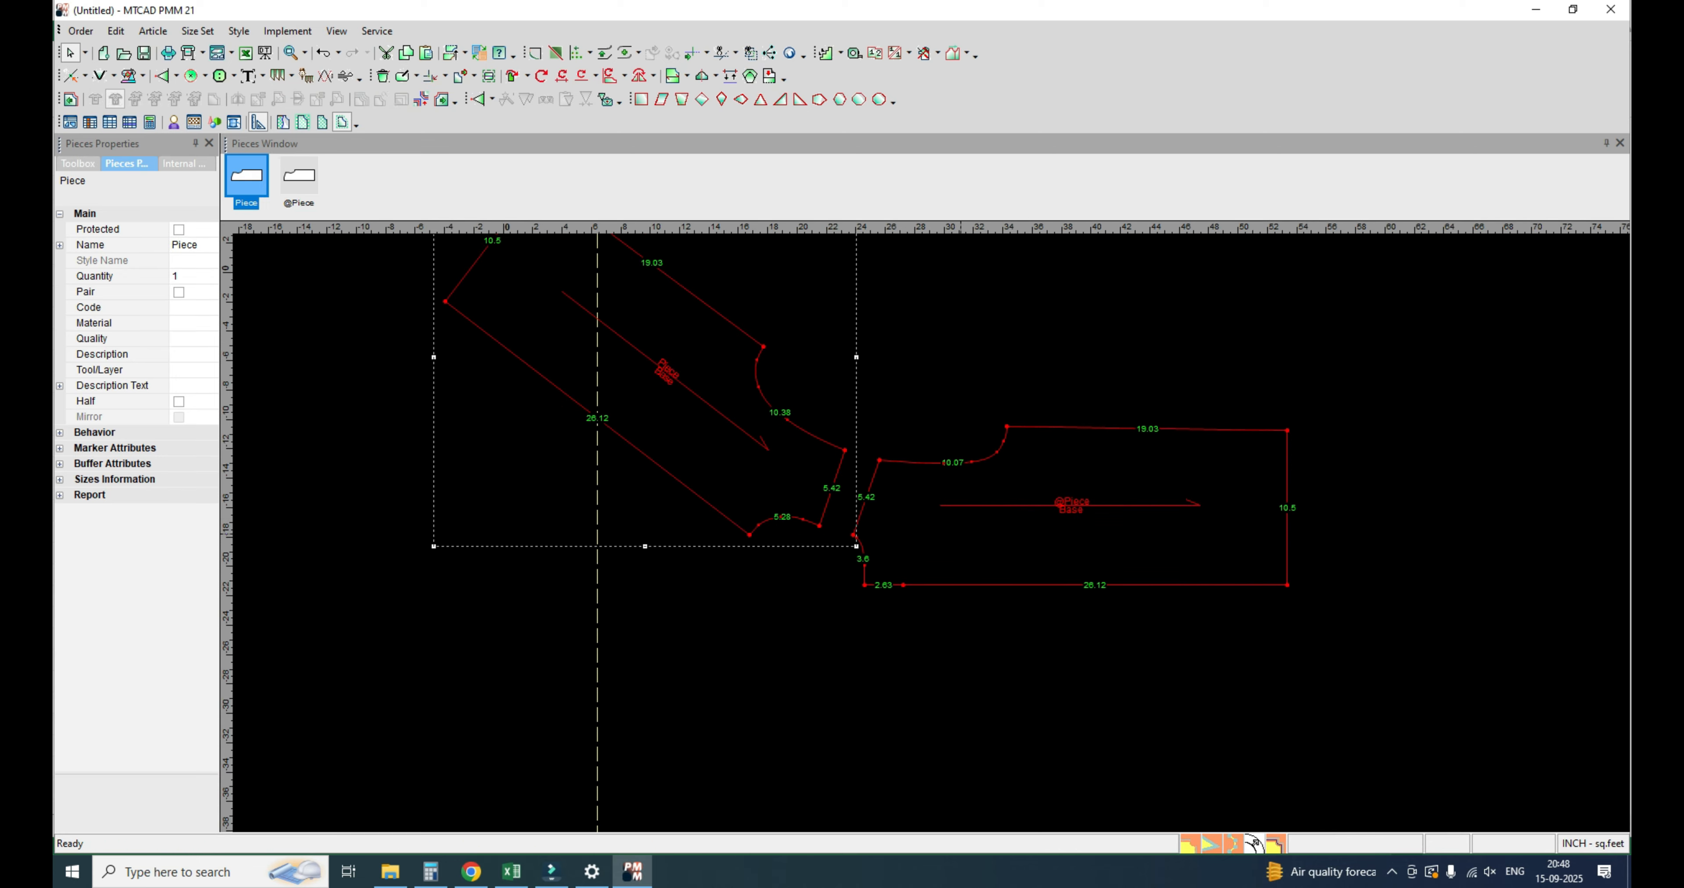
Step: Create an internal line parallel to the rotated front piece's shoulder at a distance of 0.375
scroll(994, 544, up, 4)
click(676, 536)
key(p)
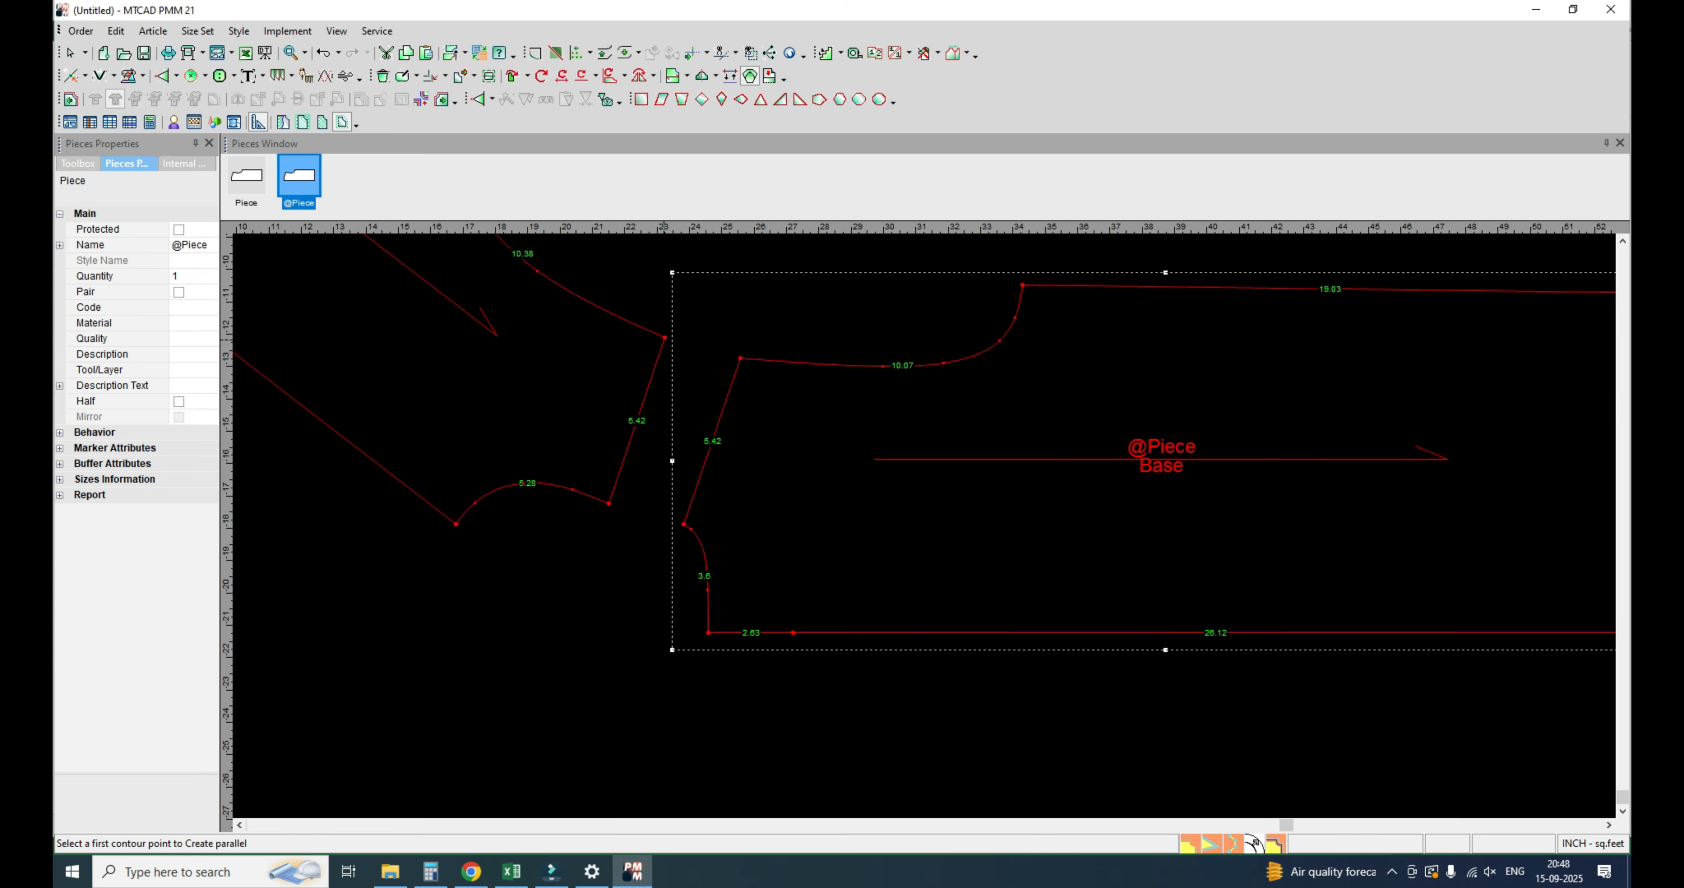
click(664, 338)
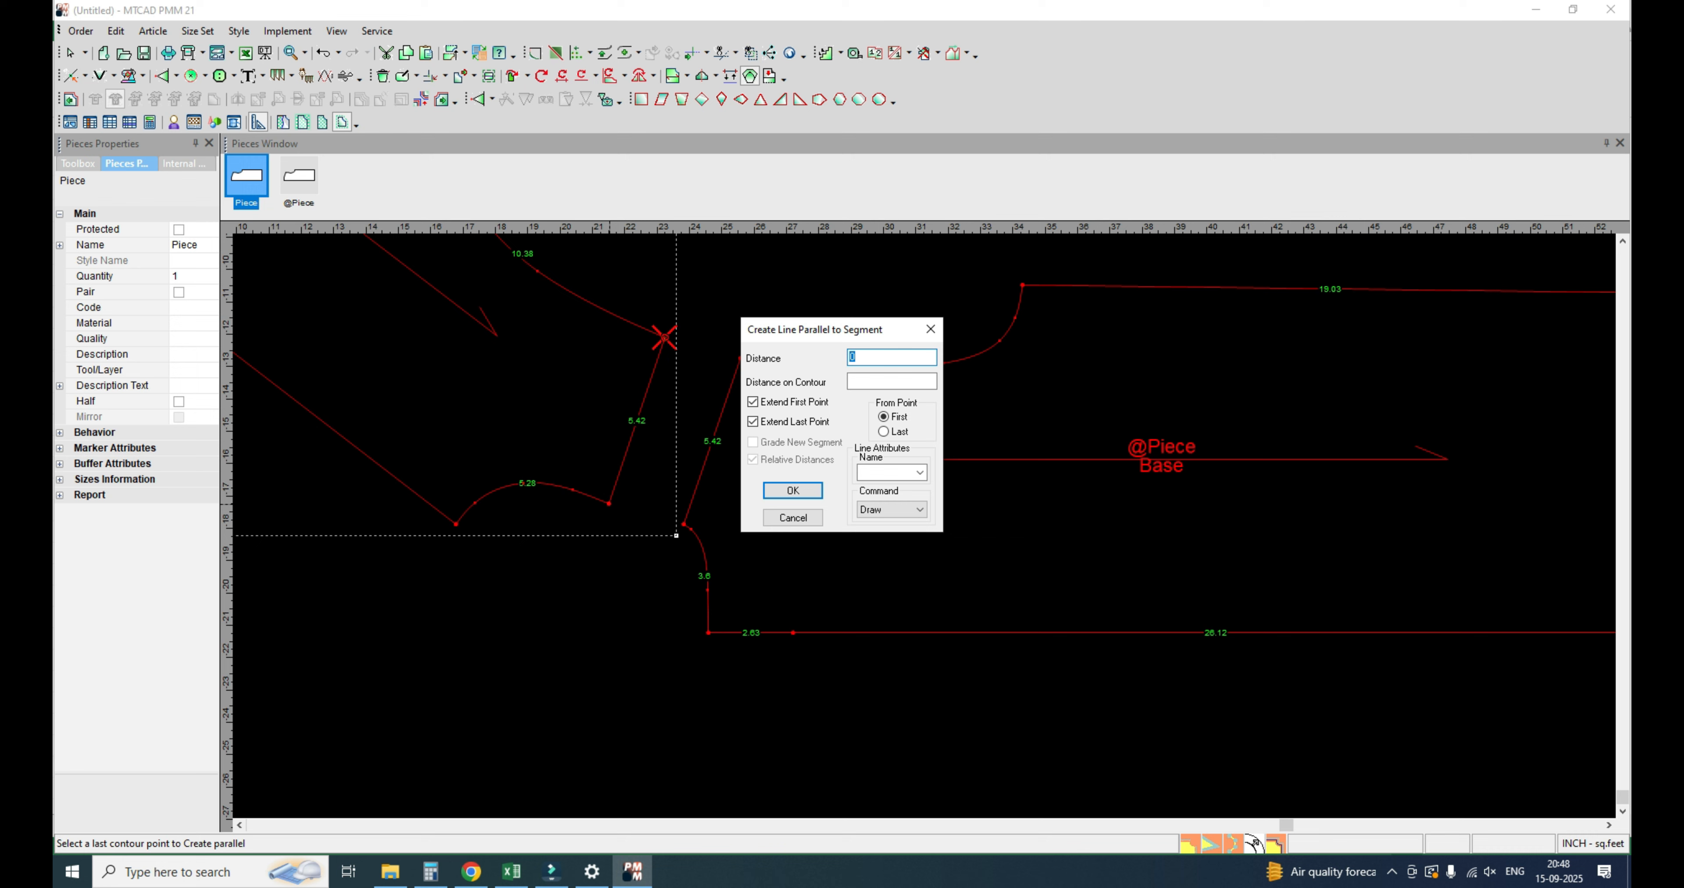
text(.375)
key(Return)
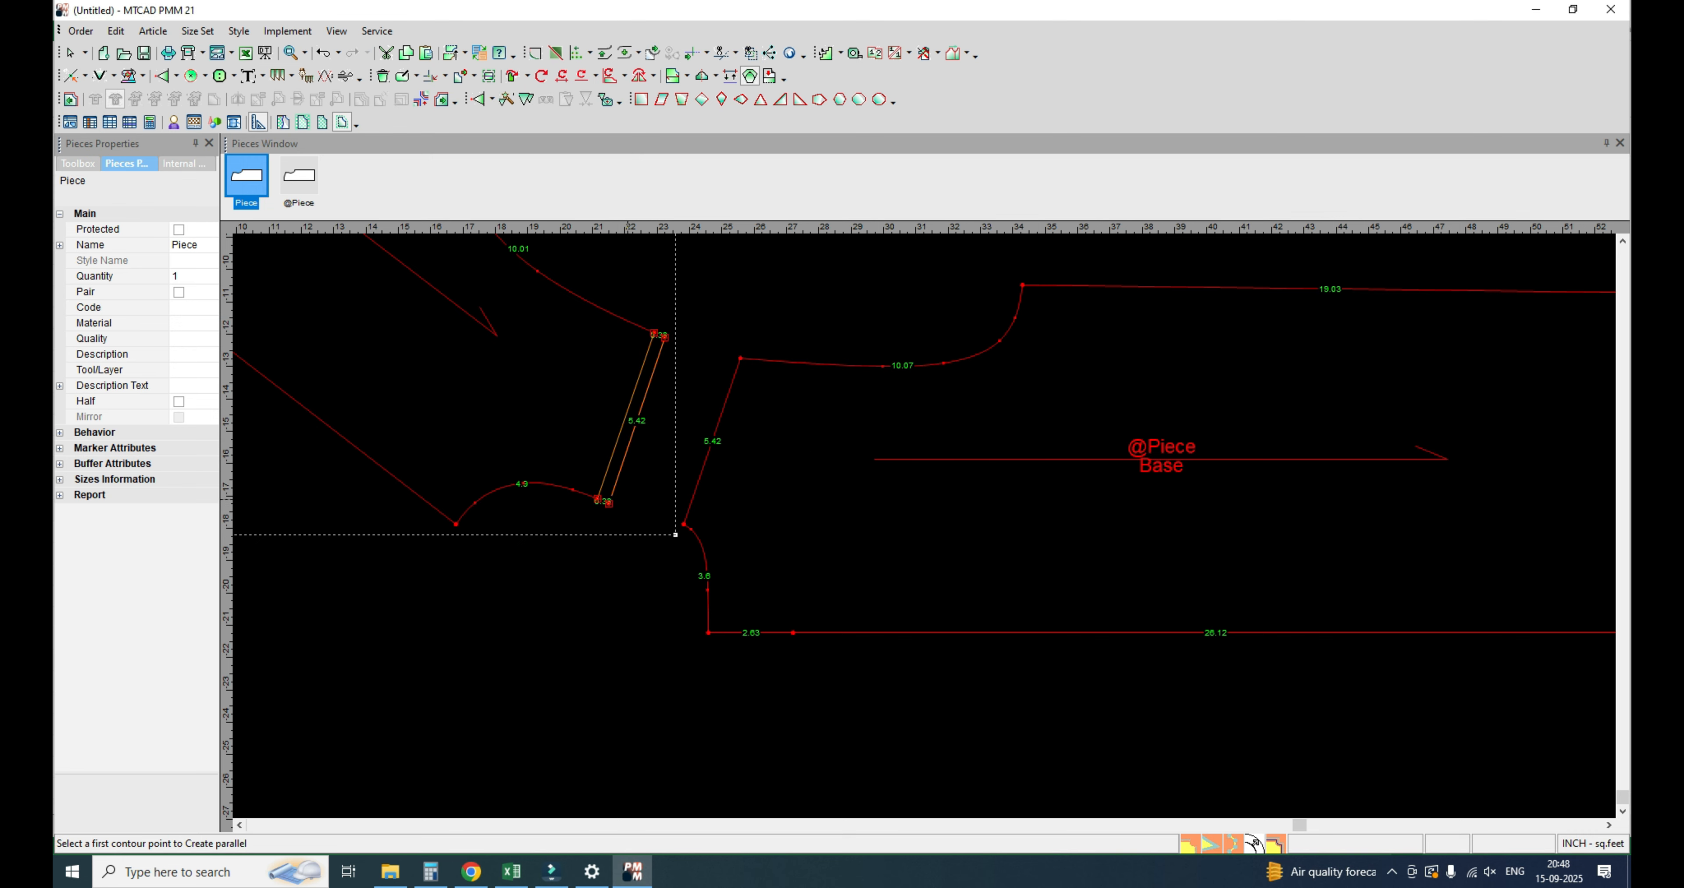
right_click(853, 298)
click(886, 309)
click(876, 392)
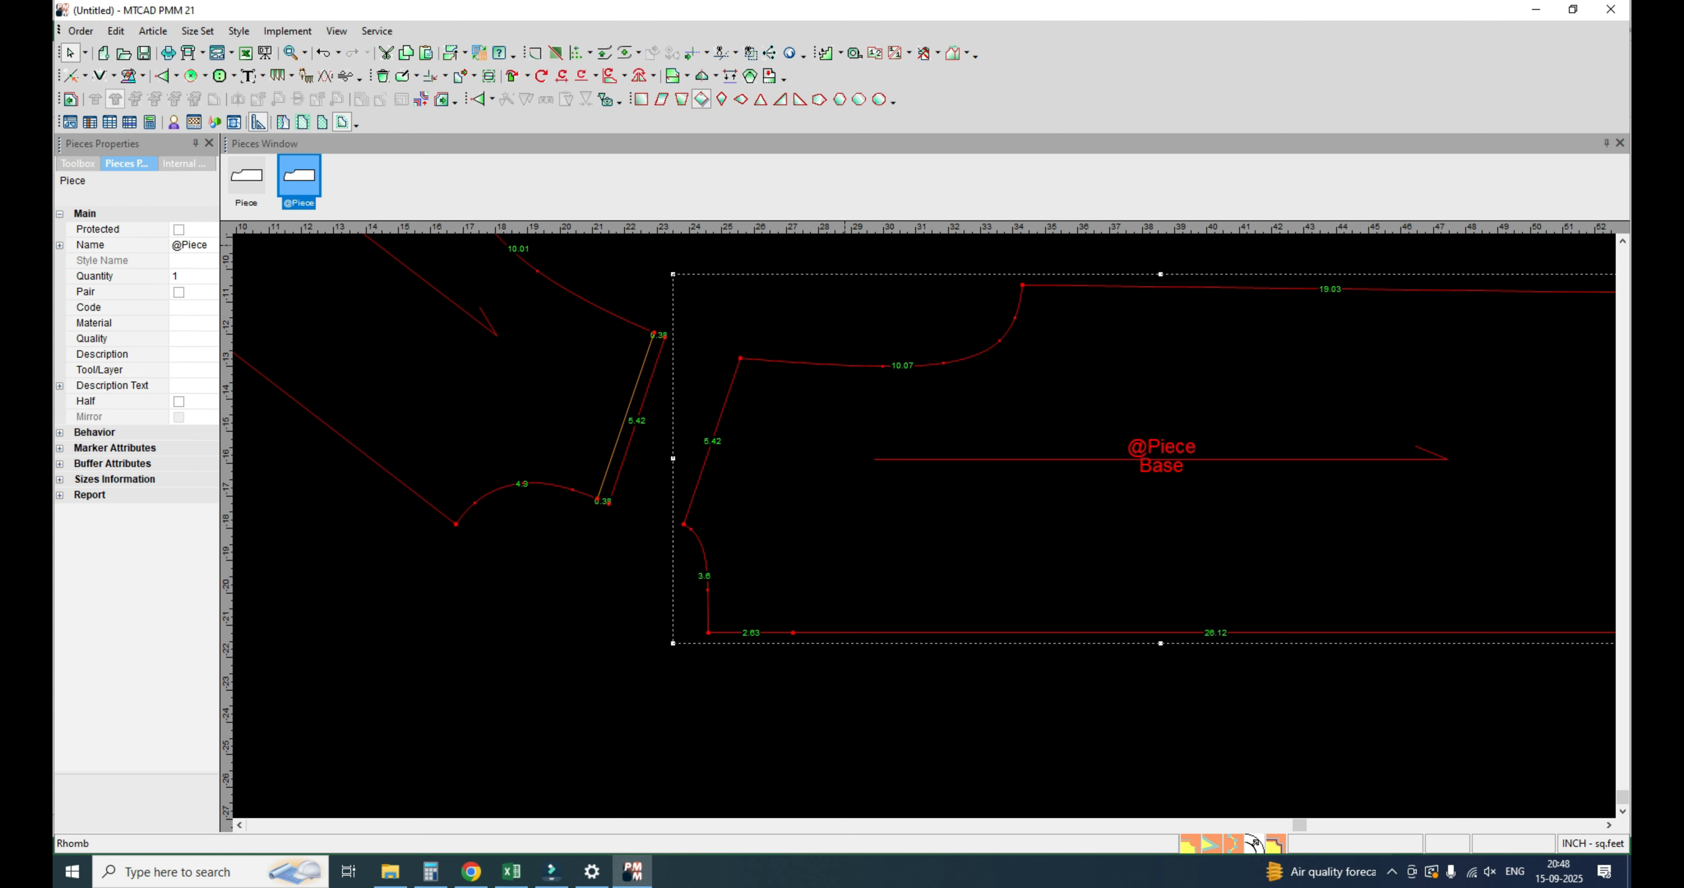
Step: Cut the front piece along the internal shoulder line, keeping the seam width at 0
click(909, 53)
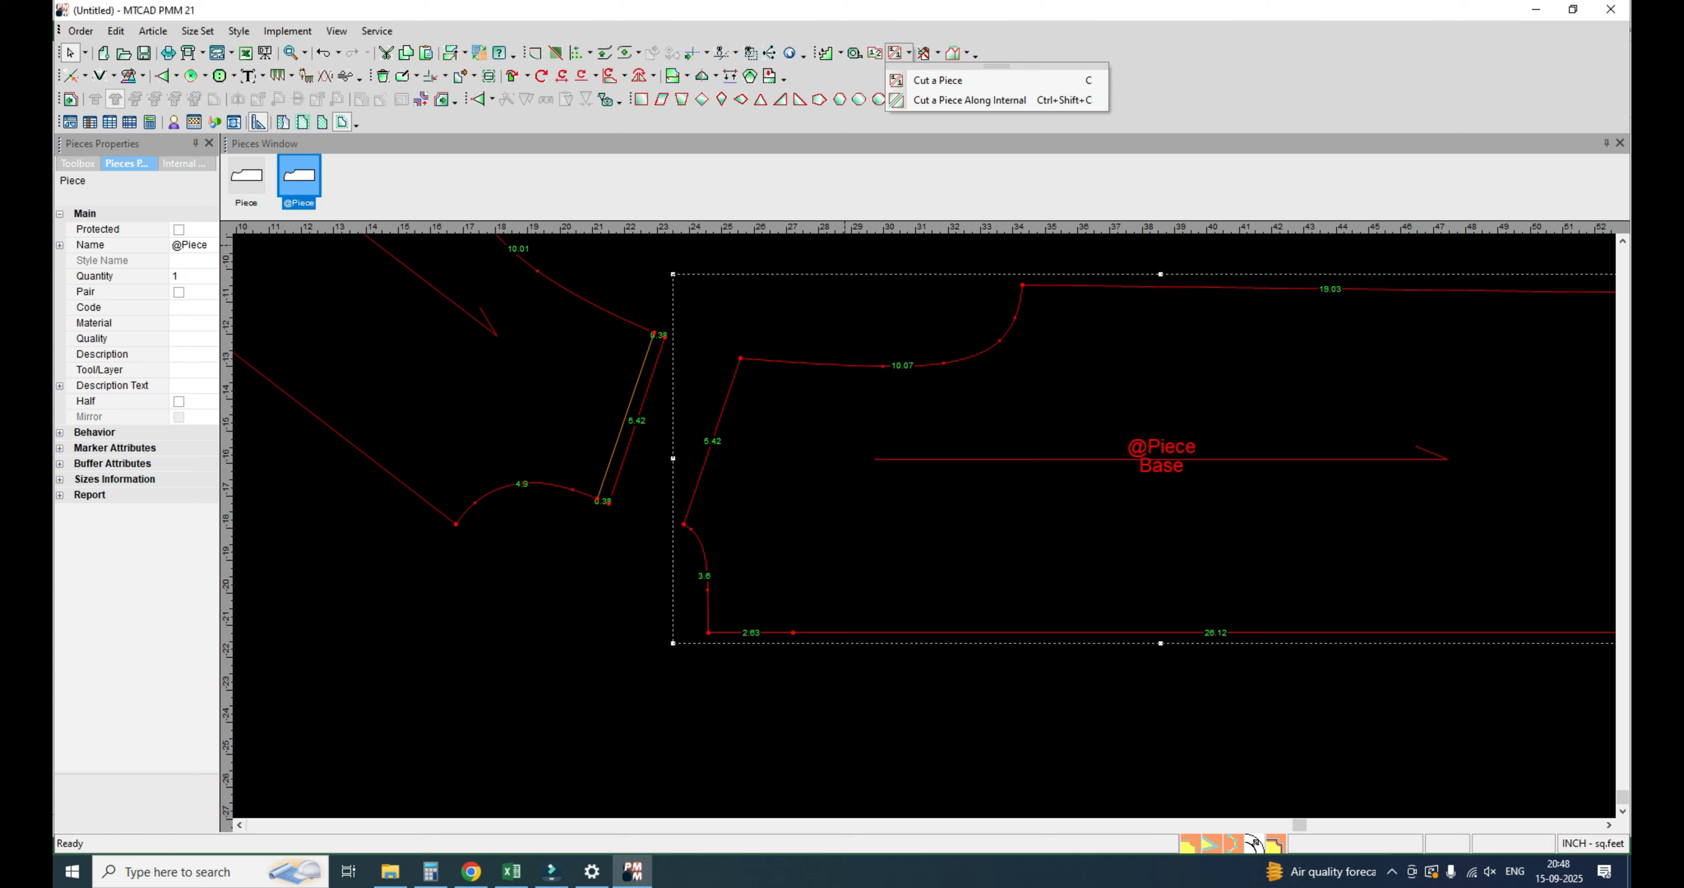
click(936, 99)
click(640, 368)
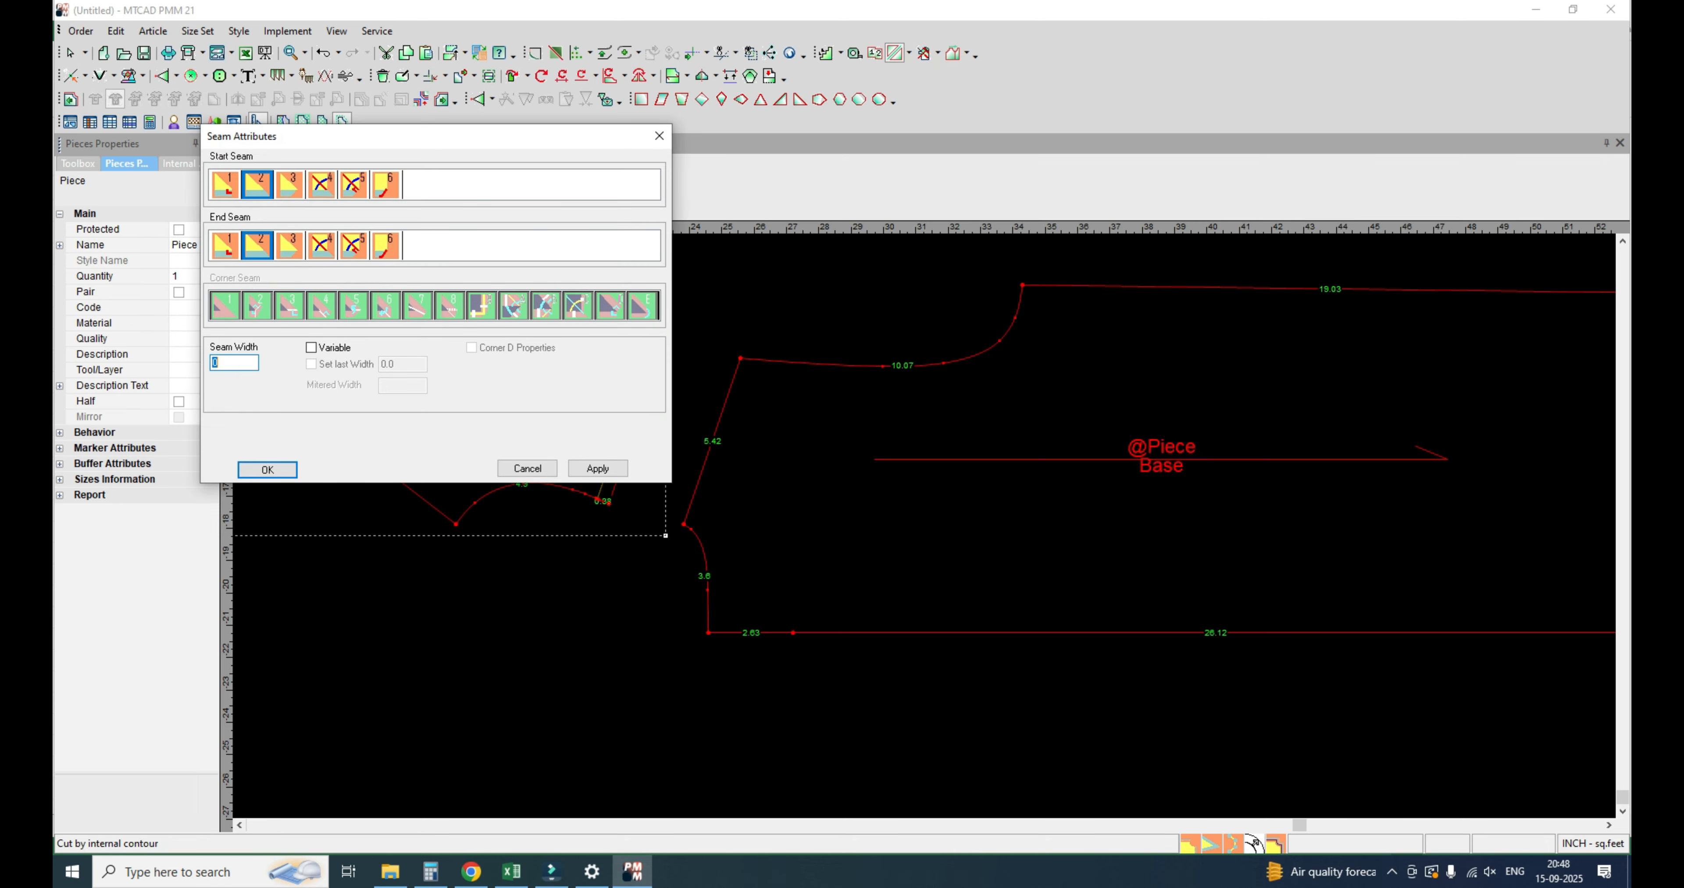
click(266, 469)
right_click(697, 315)
click(729, 326)
Step: Move the cut shoulder strip off the front piece and shift the duplicate piece slightly towards the strip
key(space)
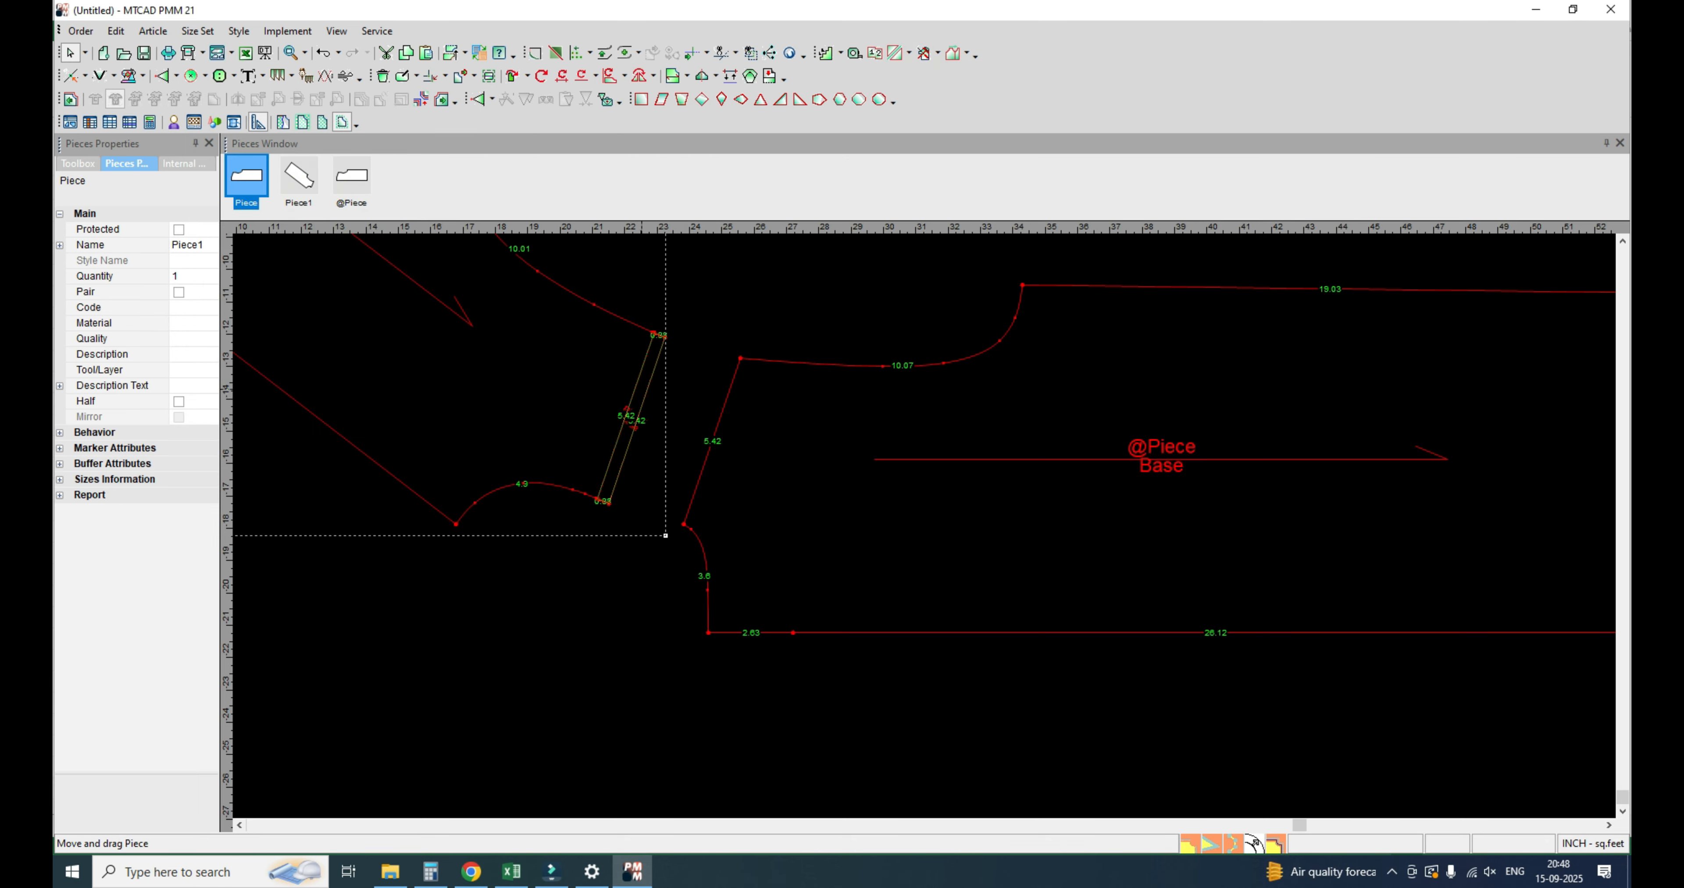
click(684, 416)
key(space)
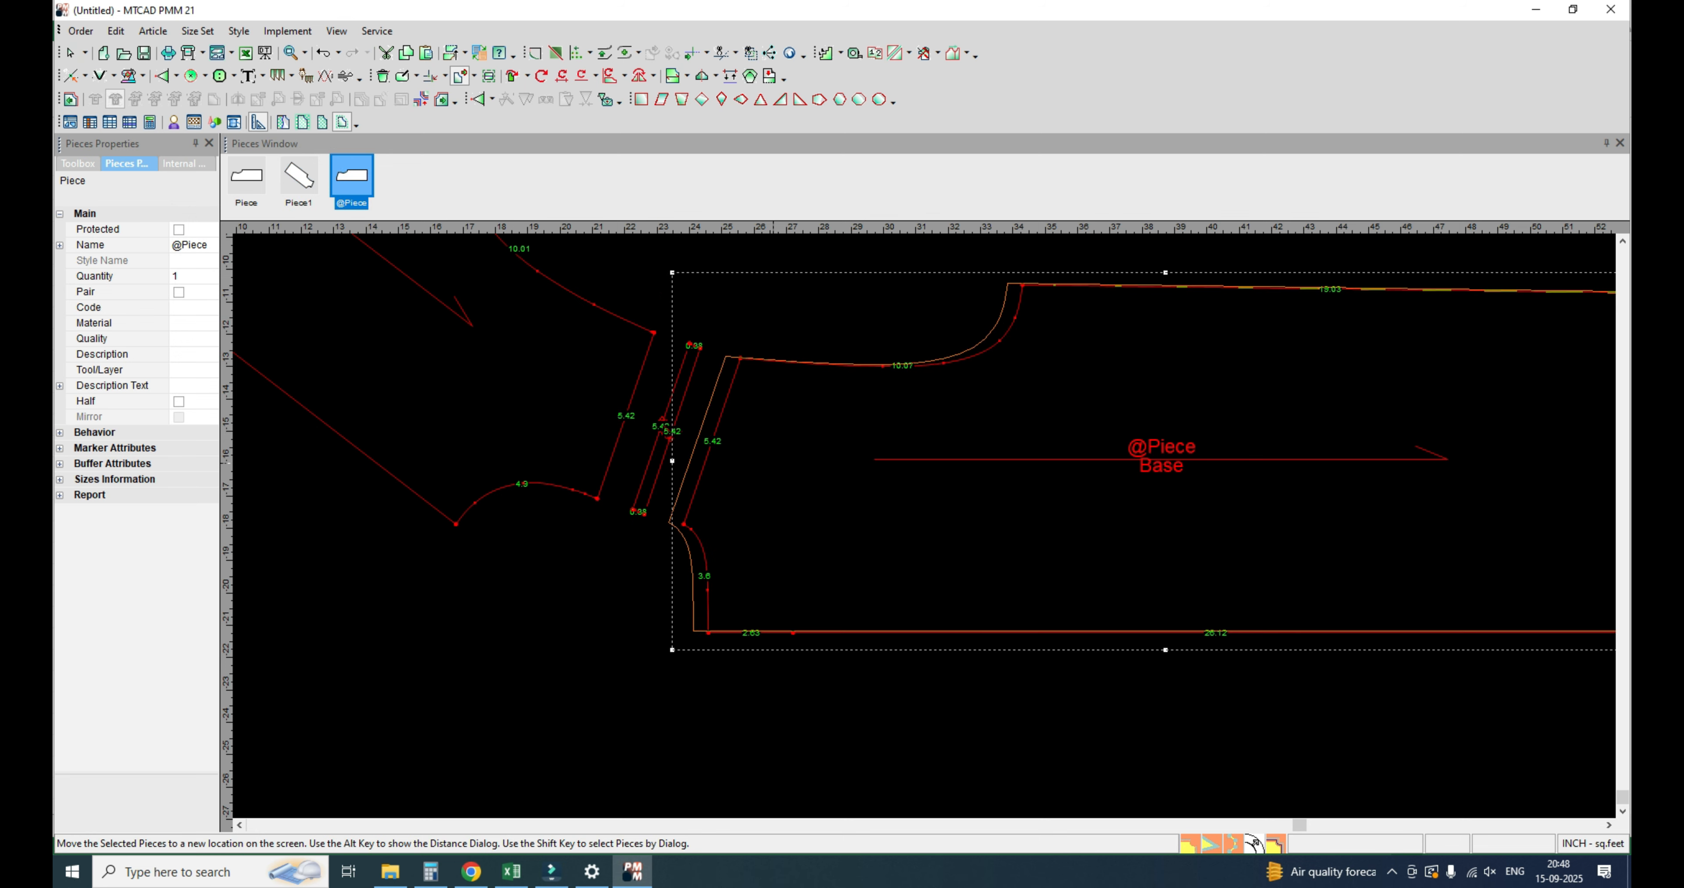
click(772, 462)
Step: Join the cut shoulder strip to the duplicate piece along its shoulder line, leaving the join options unticked
click(874, 52)
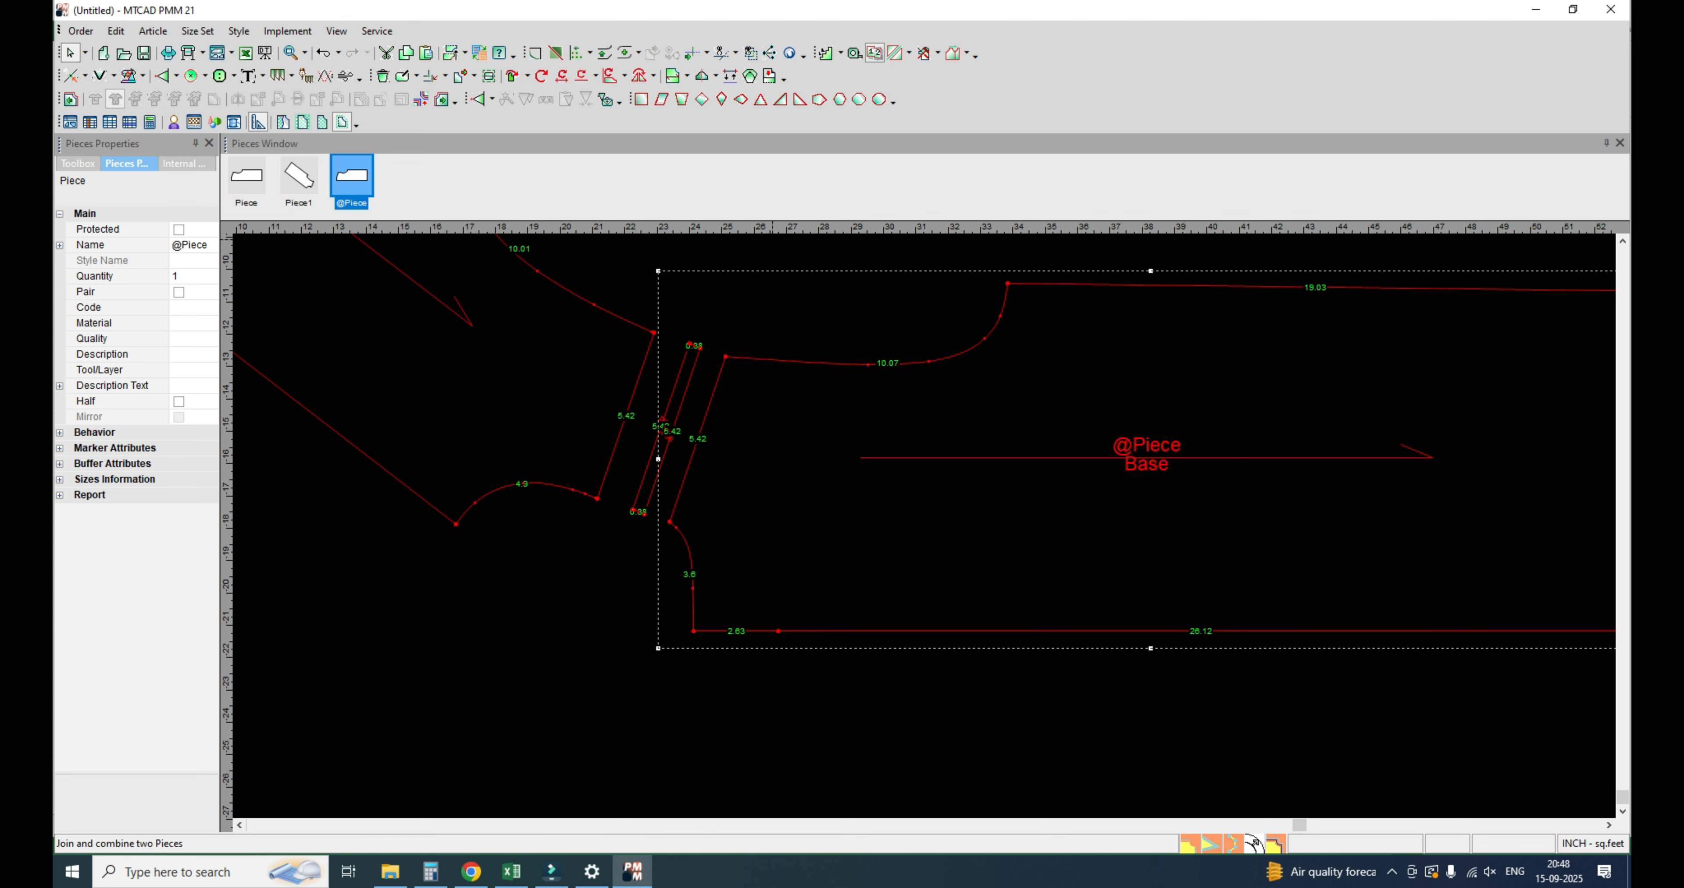
click(678, 384)
click(764, 449)
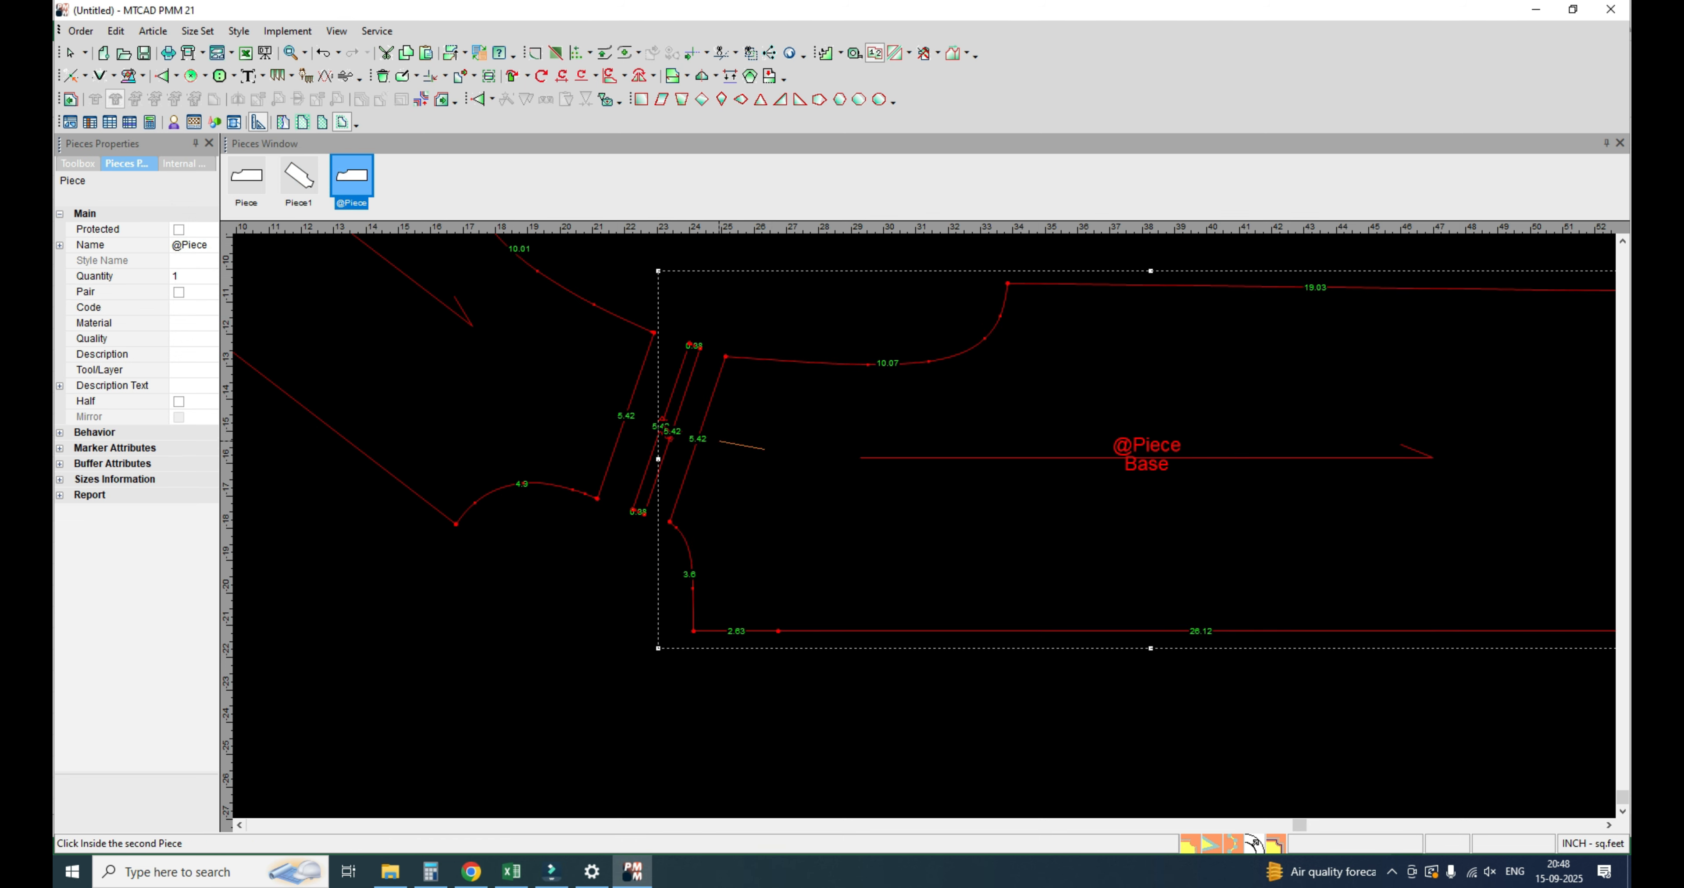
click(680, 393)
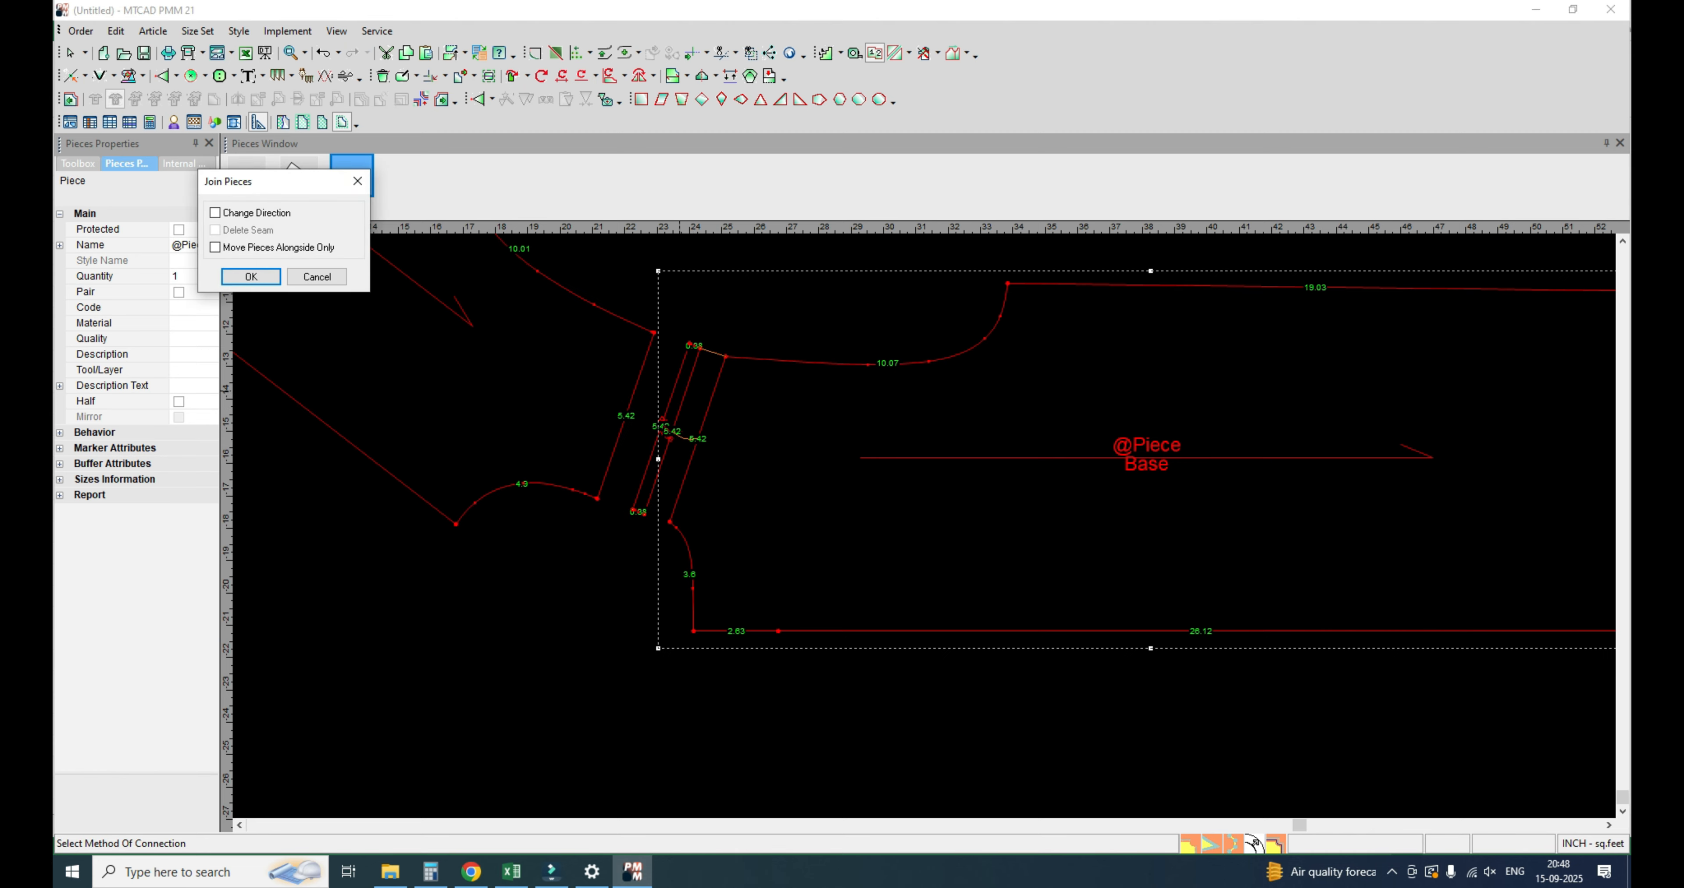
click(262, 281)
right_click(803, 306)
click(834, 316)
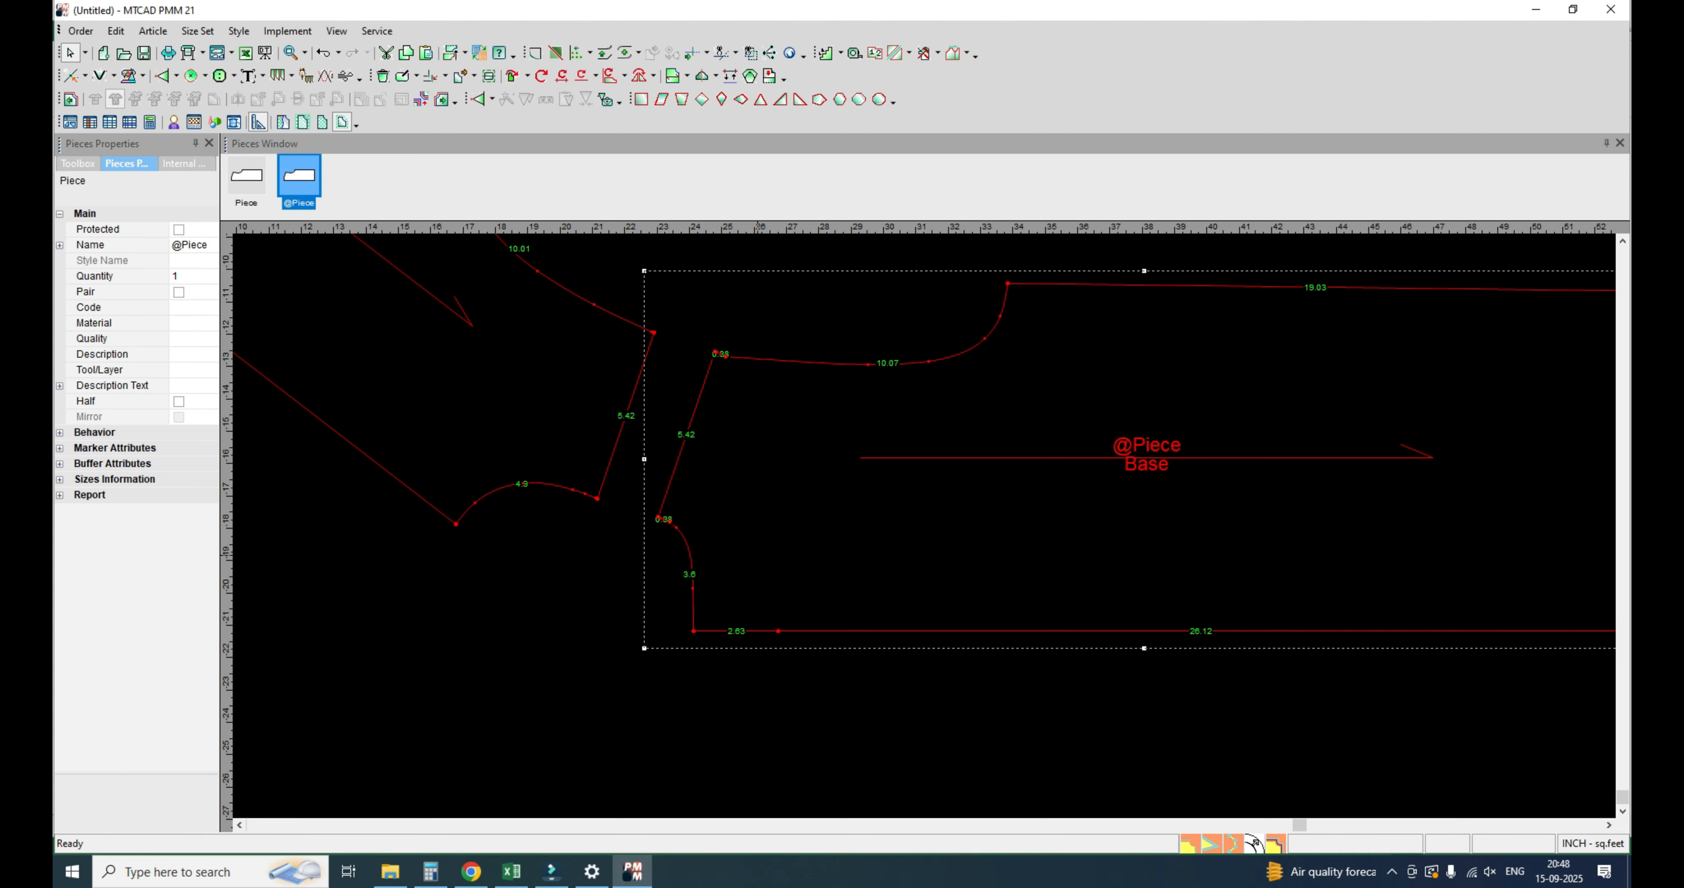
Step: Move the front piece downwards and rotate it so its centre front line lies horizontal
scroll(665, 555, up, 4)
scroll(804, 534, down, 4)
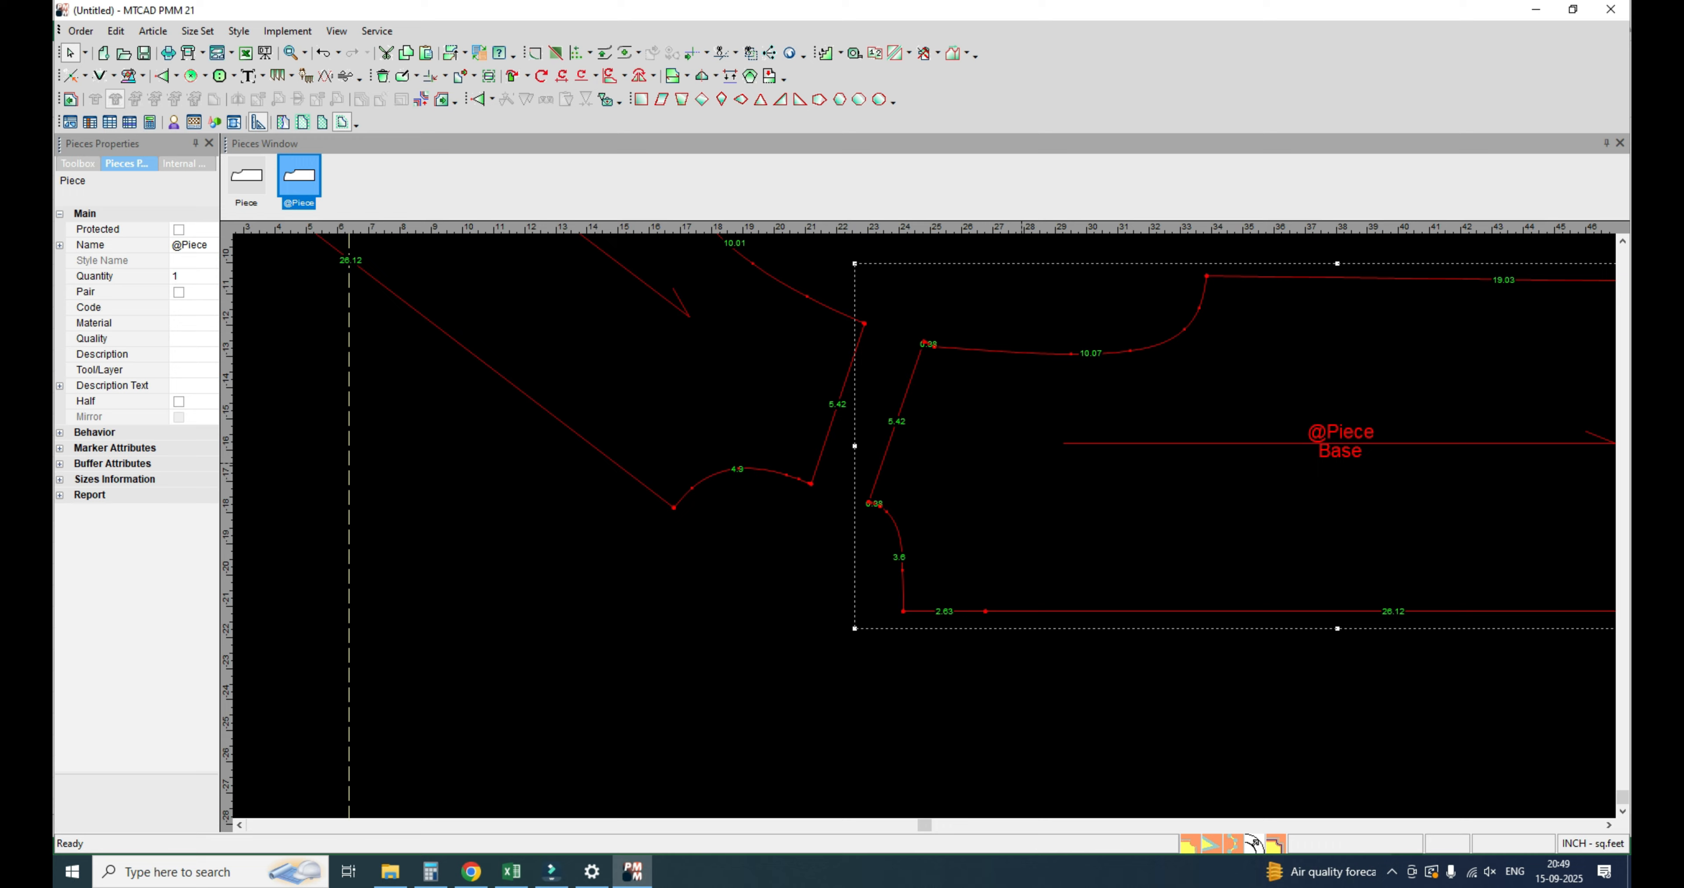
scroll(809, 556, down, 6)
scroll(897, 510, up, 8)
scroll(892, 497, down, 10)
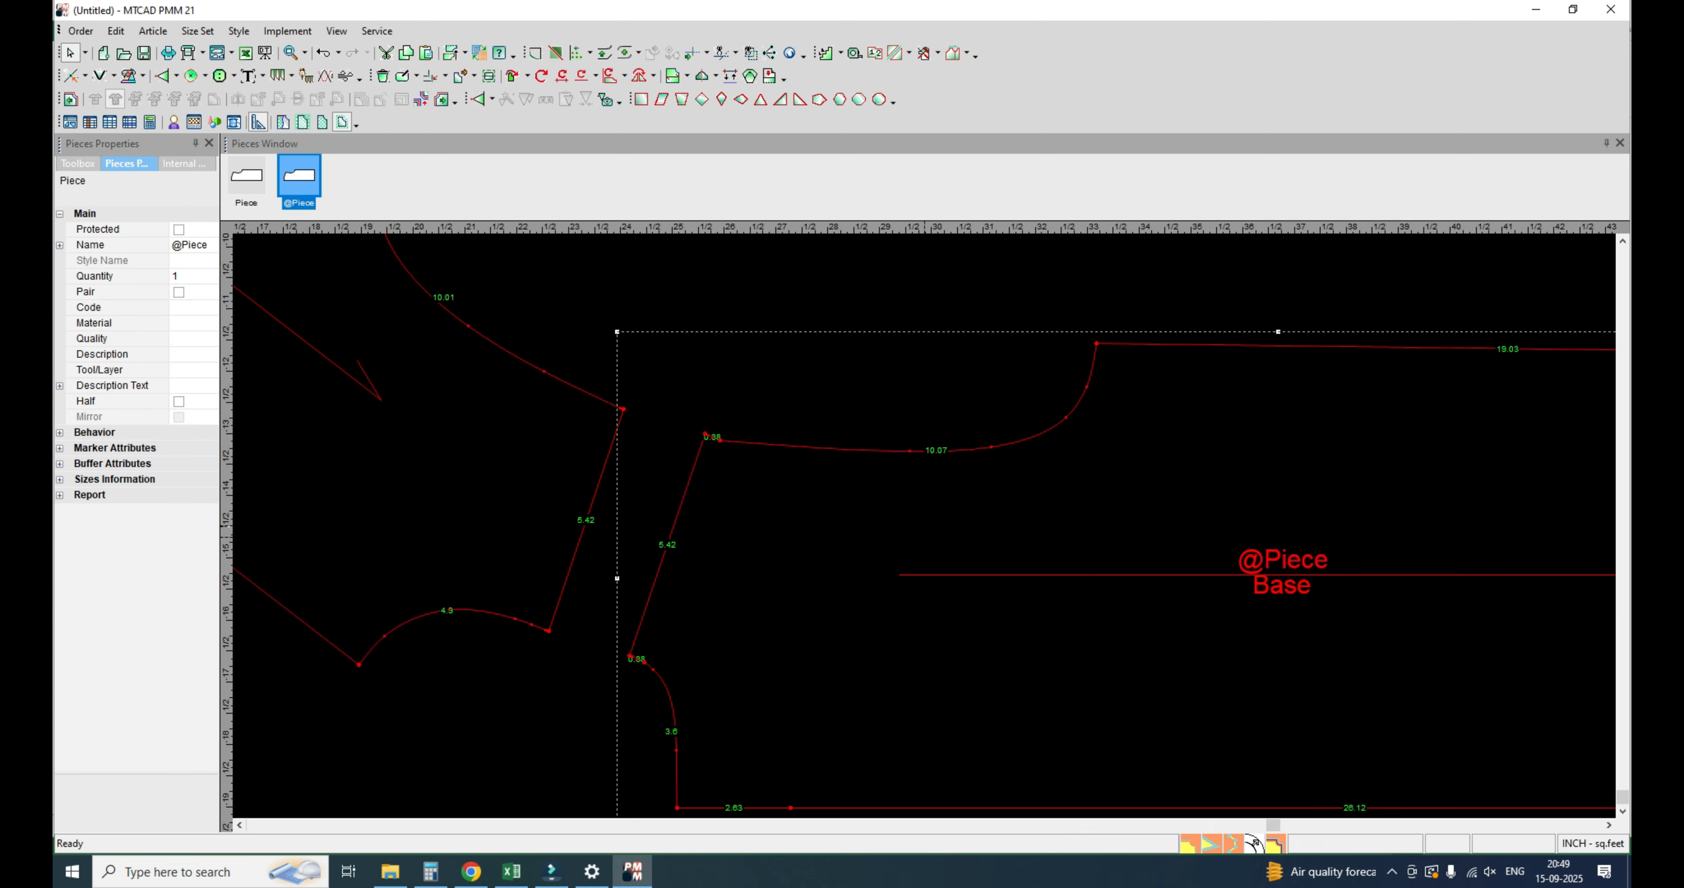
scroll(936, 532, up, 2)
drag(659, 452, 668, 525)
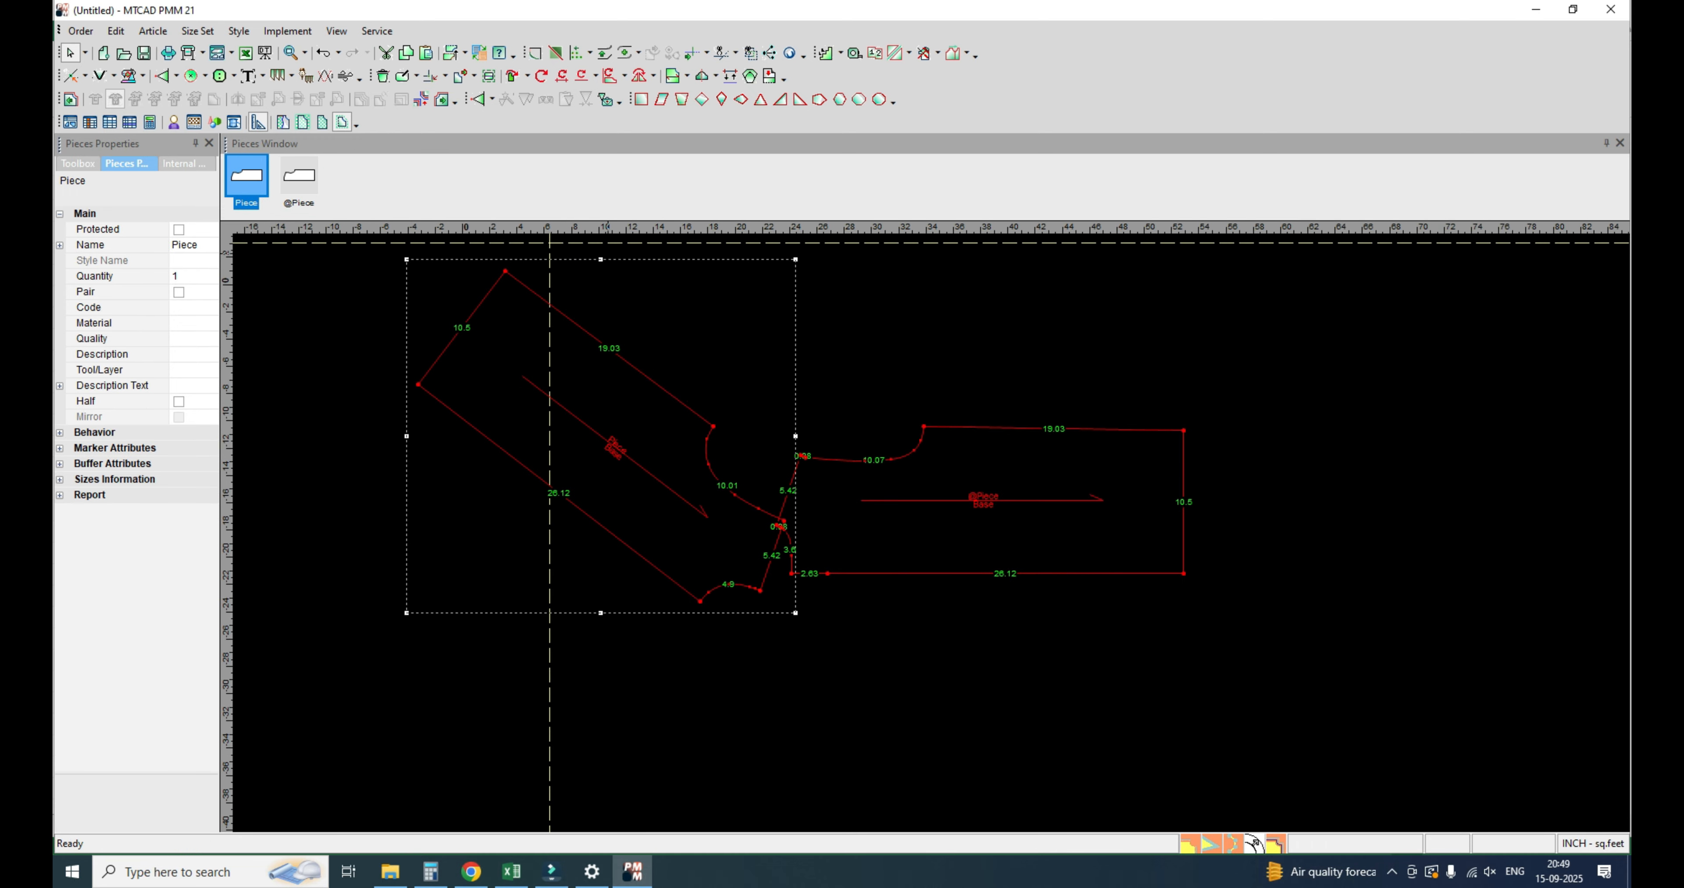
click(581, 75)
click(418, 384)
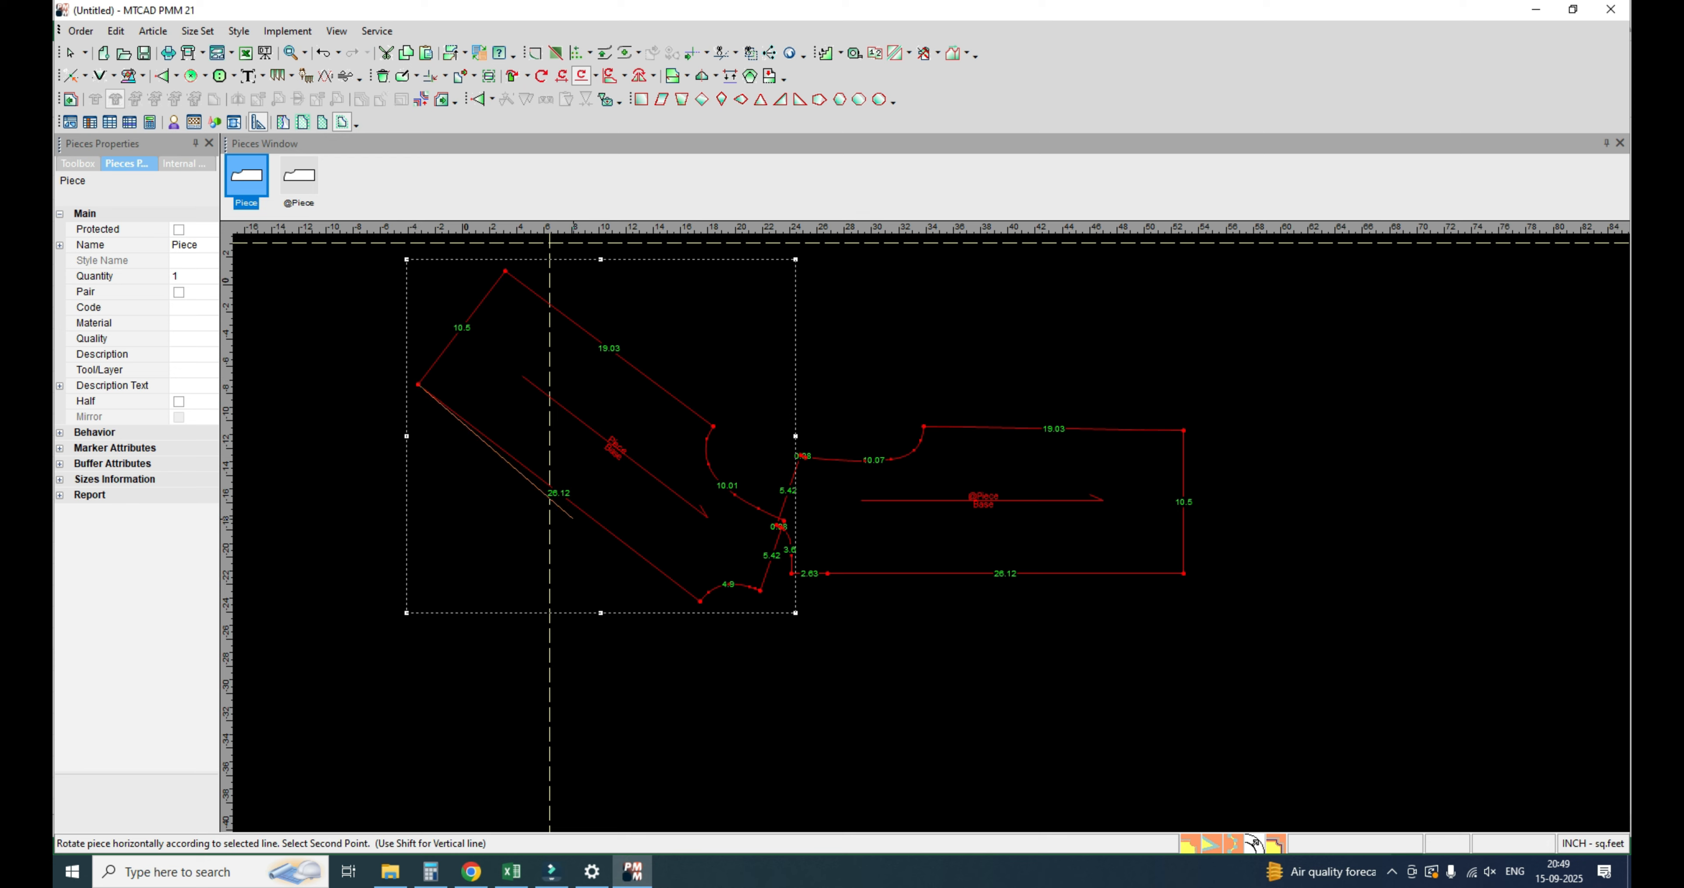
click(700, 600)
right_click(1012, 352)
click(1046, 363)
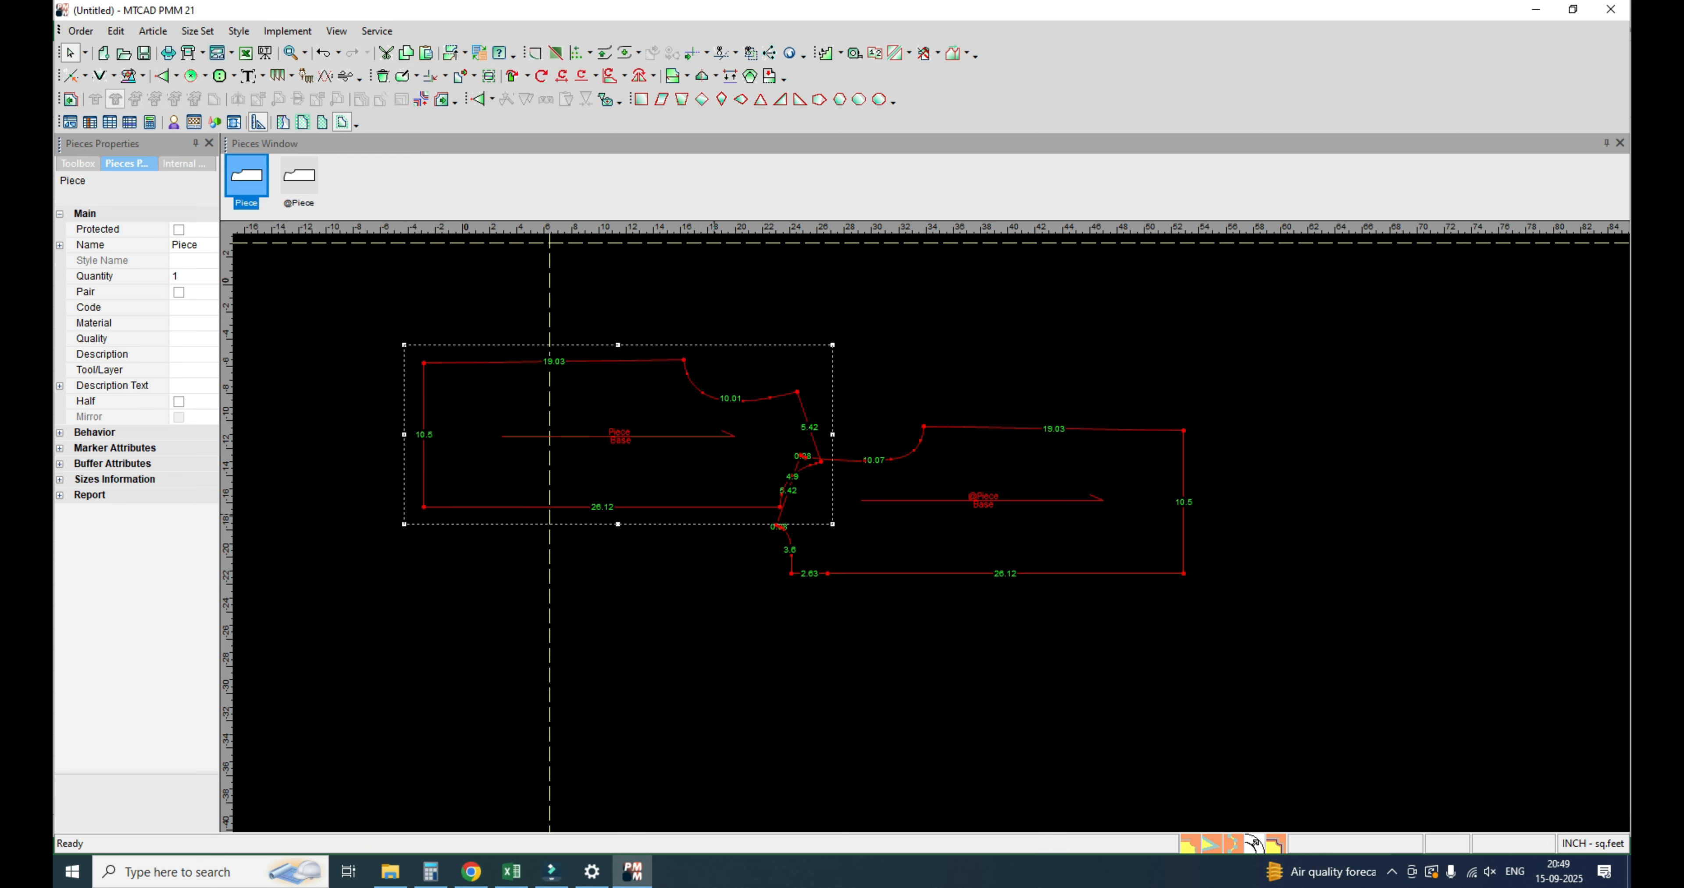
Step: Place the front piece below the duplicate, flip it to face the same way, and line up both pieces near the vertical guide
drag(653, 431, 940, 721)
click(639, 75)
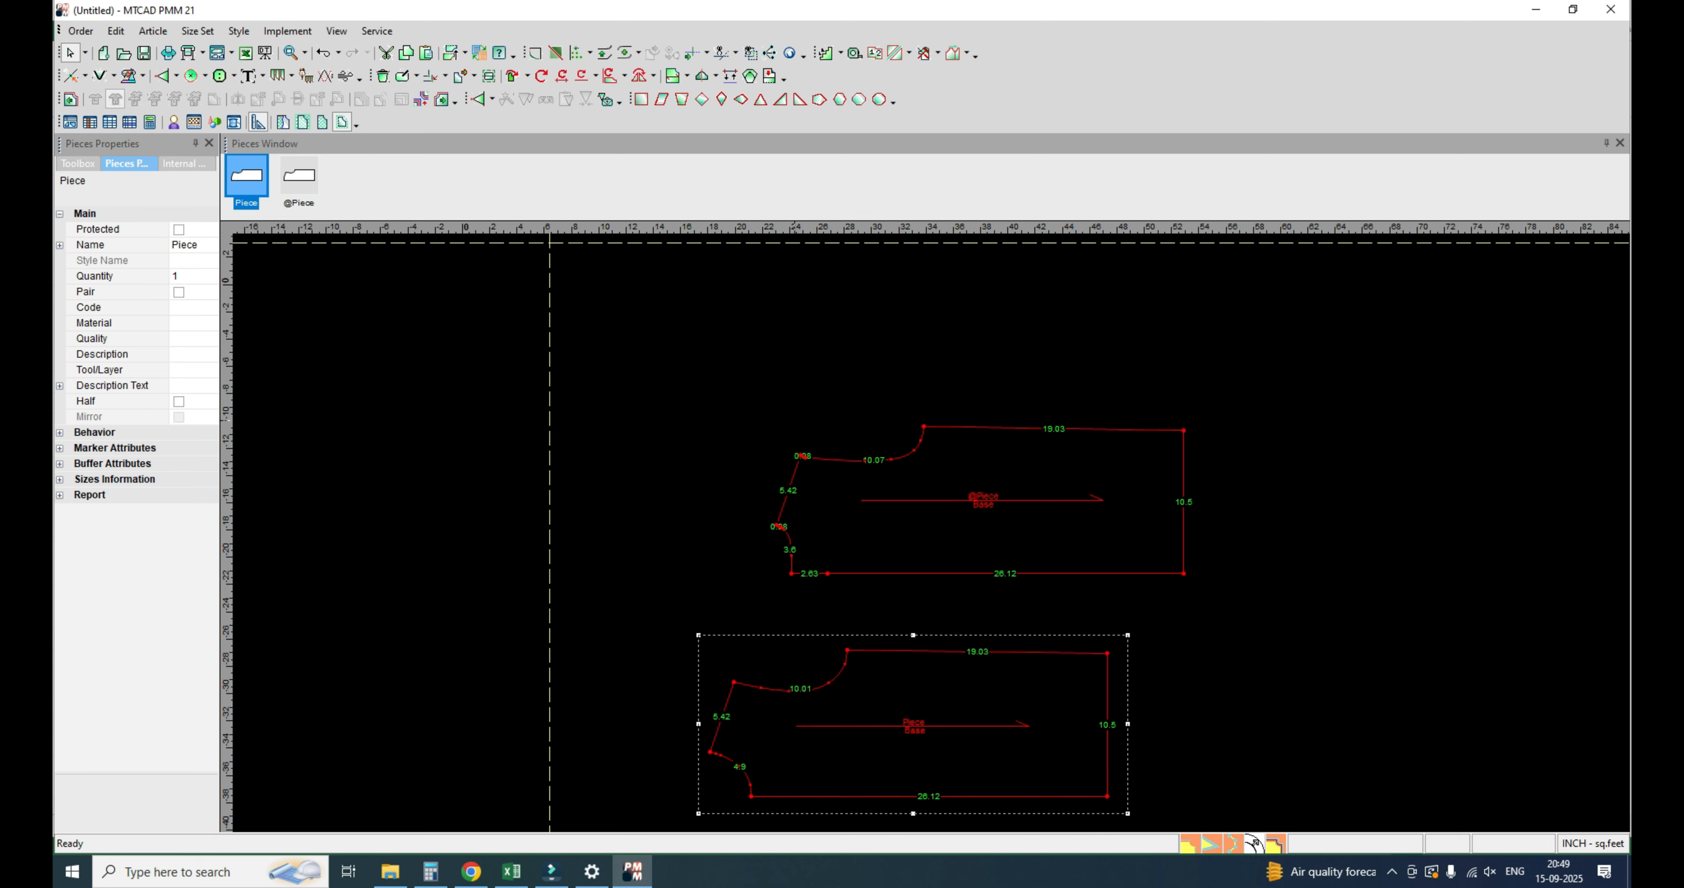
drag(916, 549, 702, 419)
drag(817, 712, 710, 616)
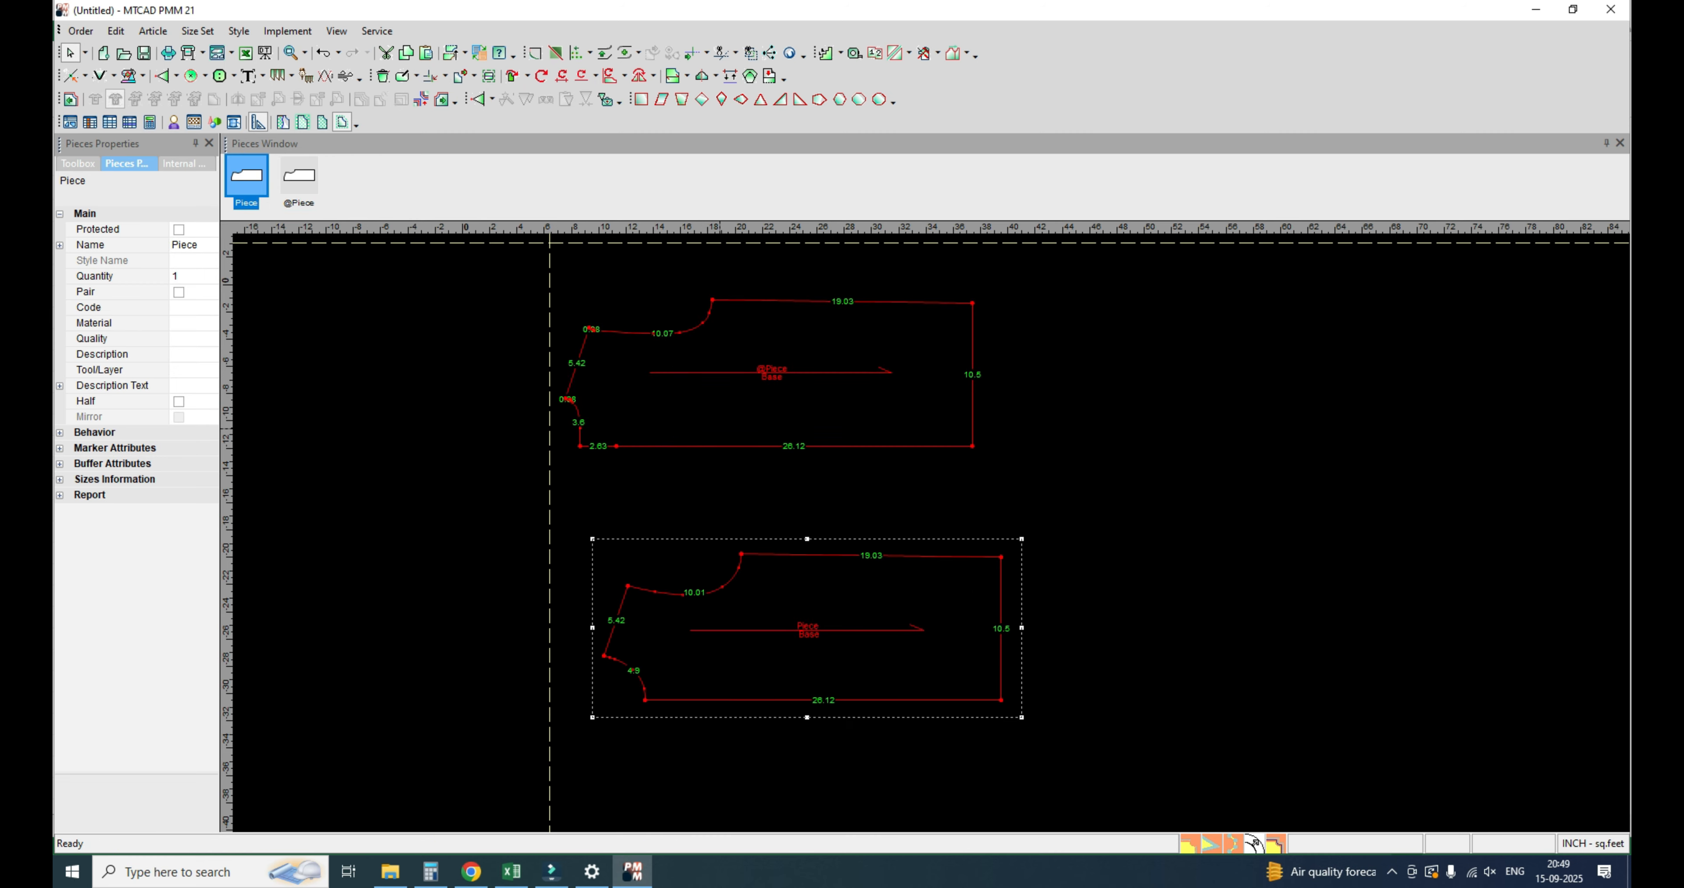
drag(717, 427, 743, 452)
Step: Save the pattern to the Desktop as PDS file 123 and move the front piece closer beneath the duplicate
key(ctrl+s)
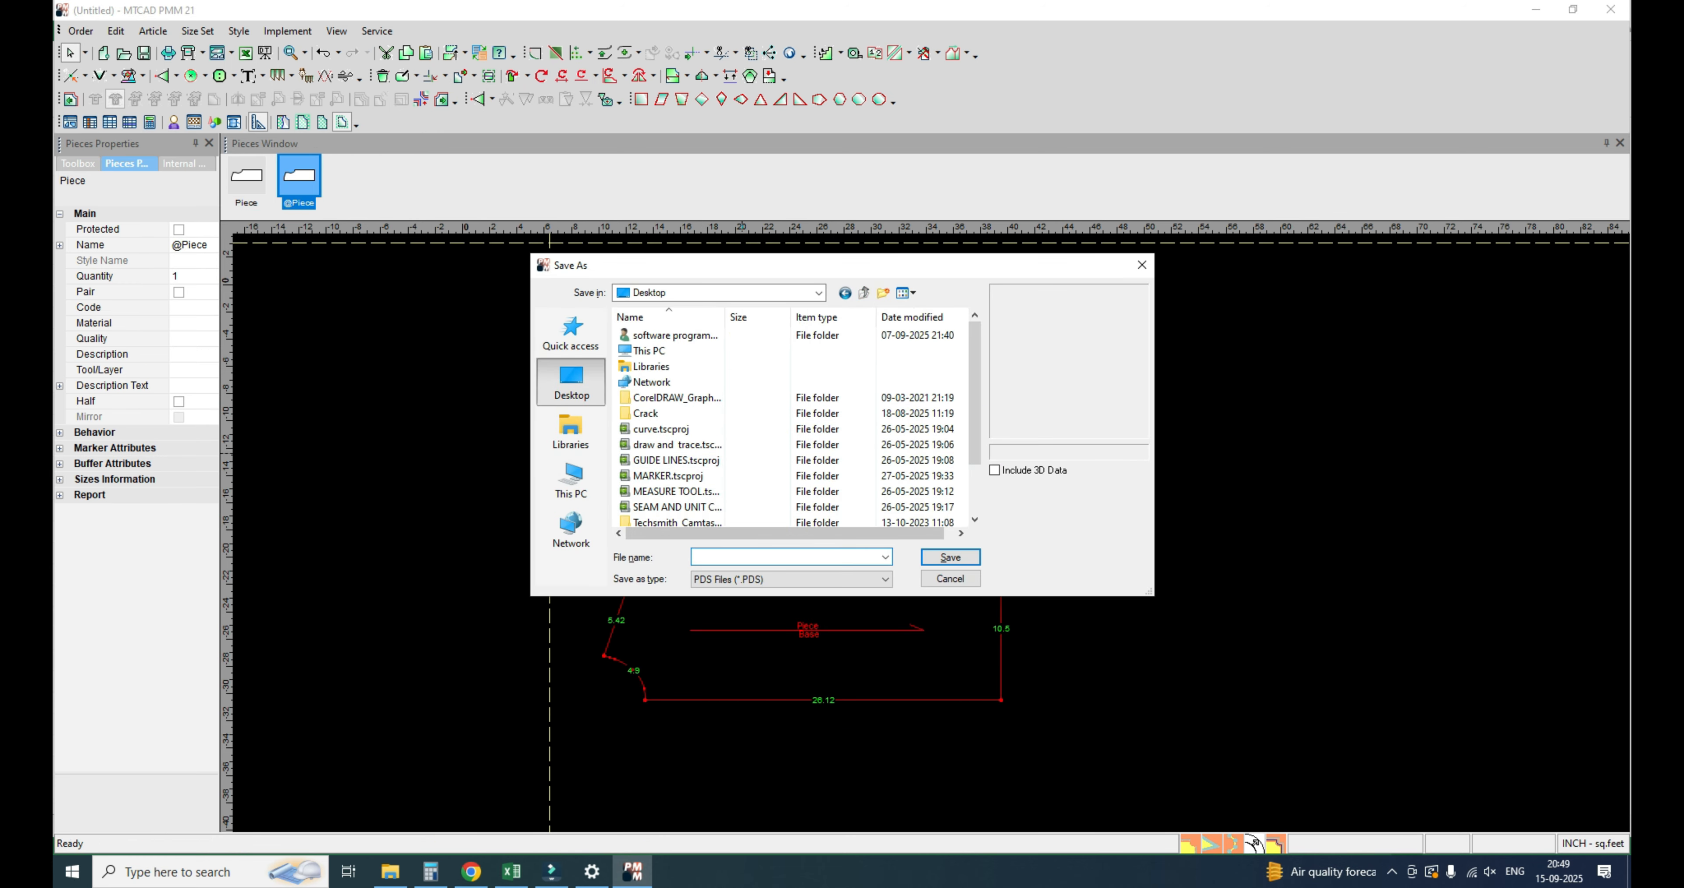
text(123)
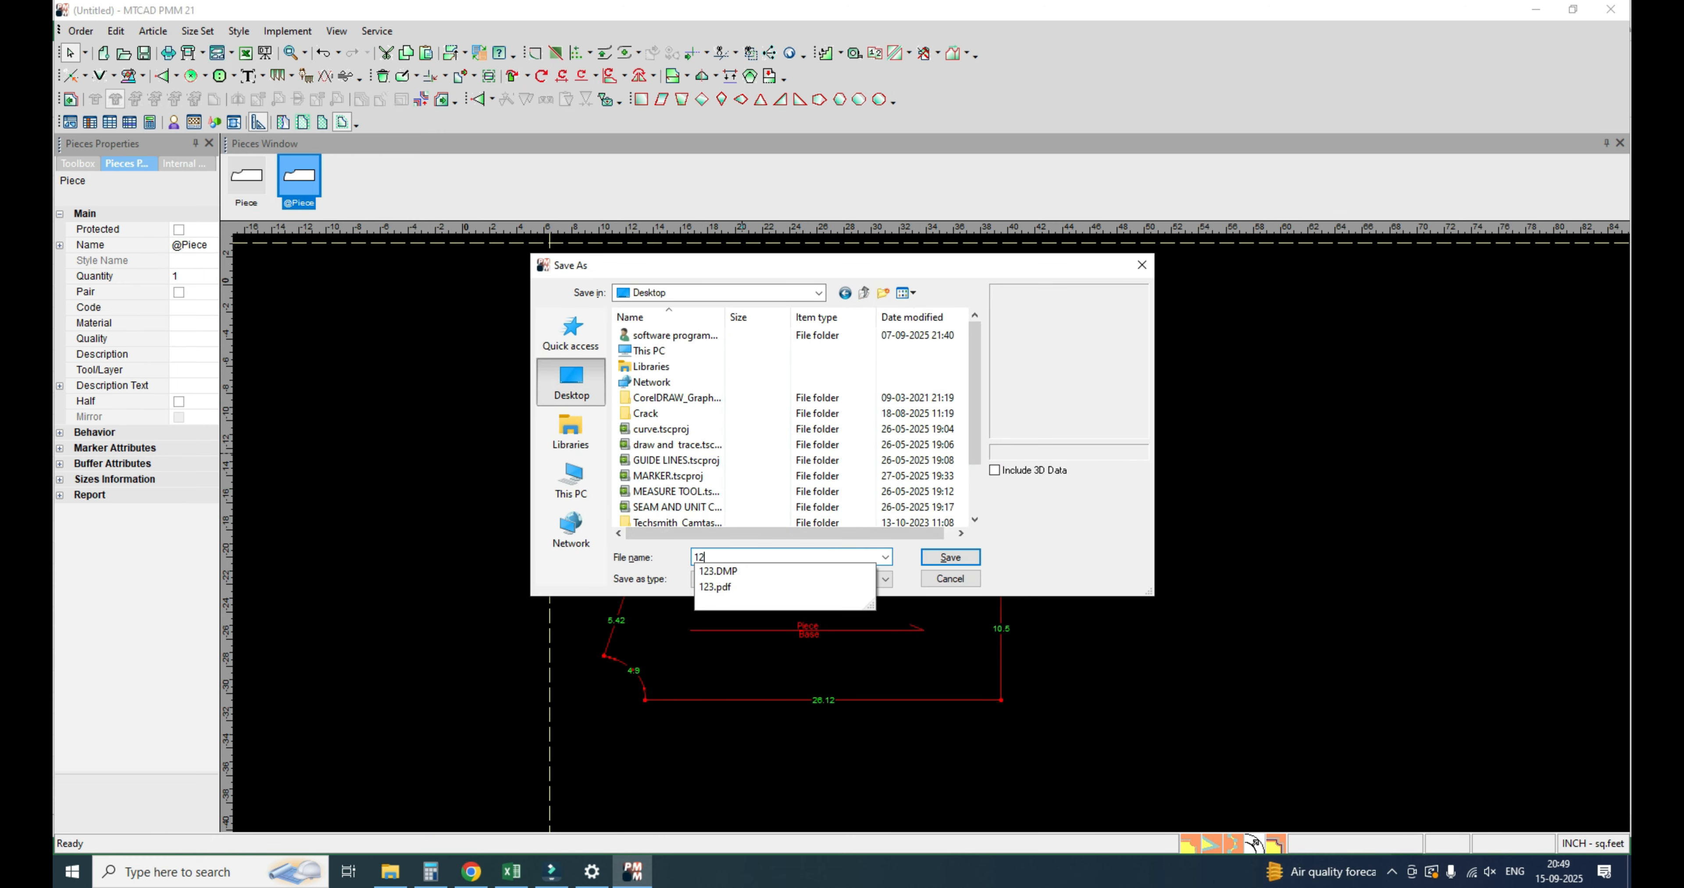
key(Return)
drag(930, 584, 922, 558)
Step: Switch to the POLO T-SHIRT Excel chart and highlight the size L SLV LENGTH and BICEP cells, E15 and E24, in yellow
key(alt+Tab)
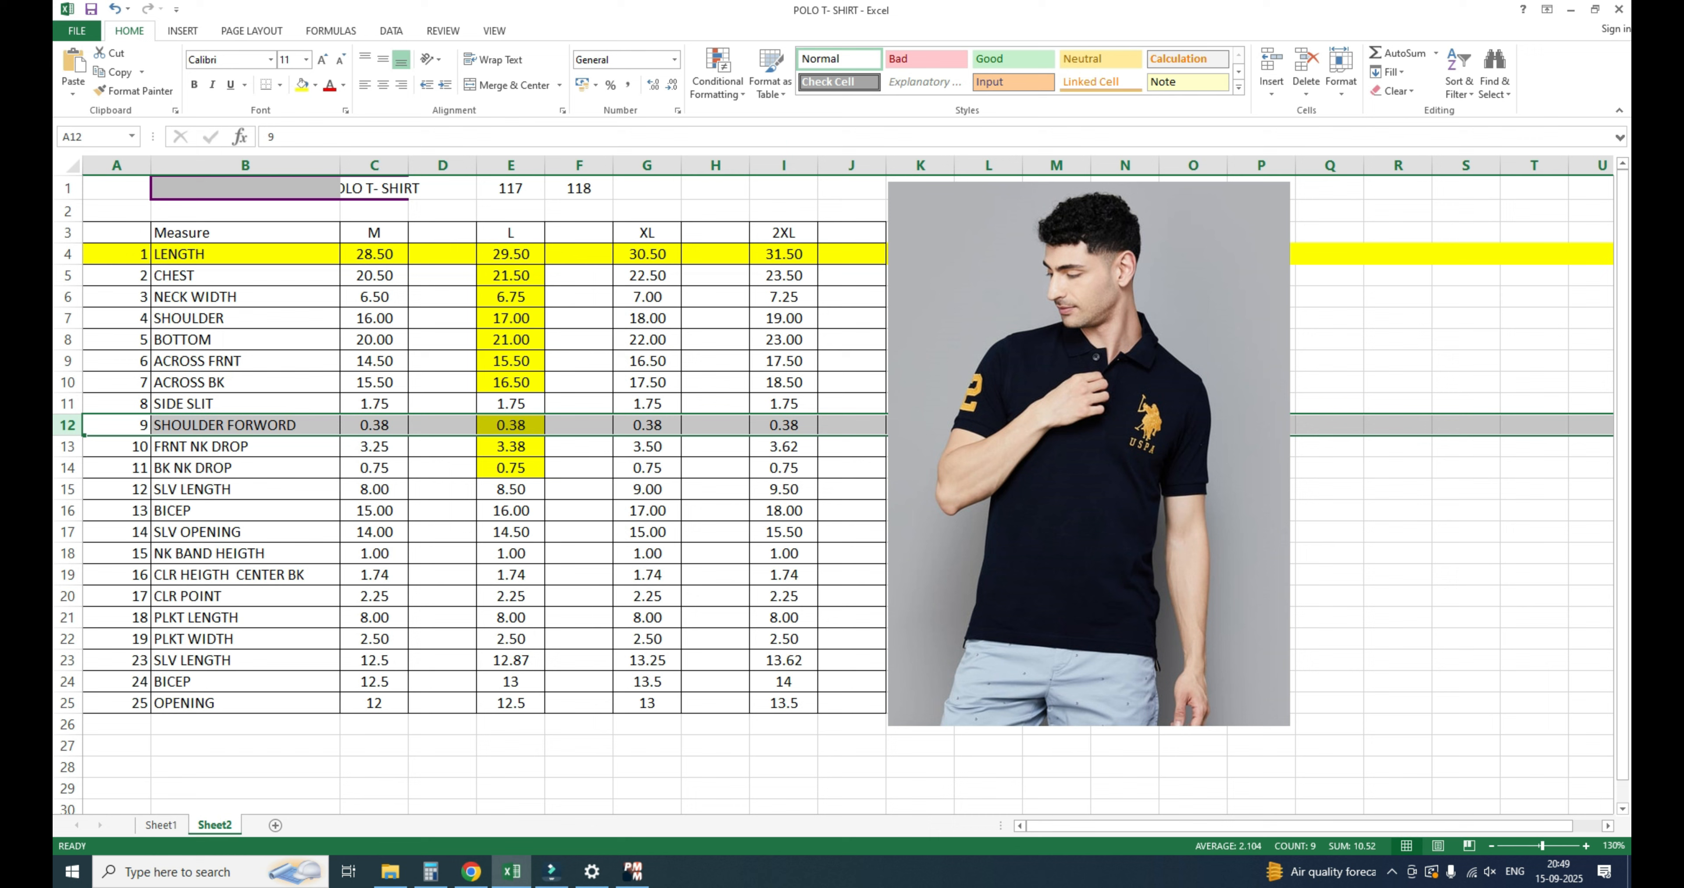
click(510, 490)
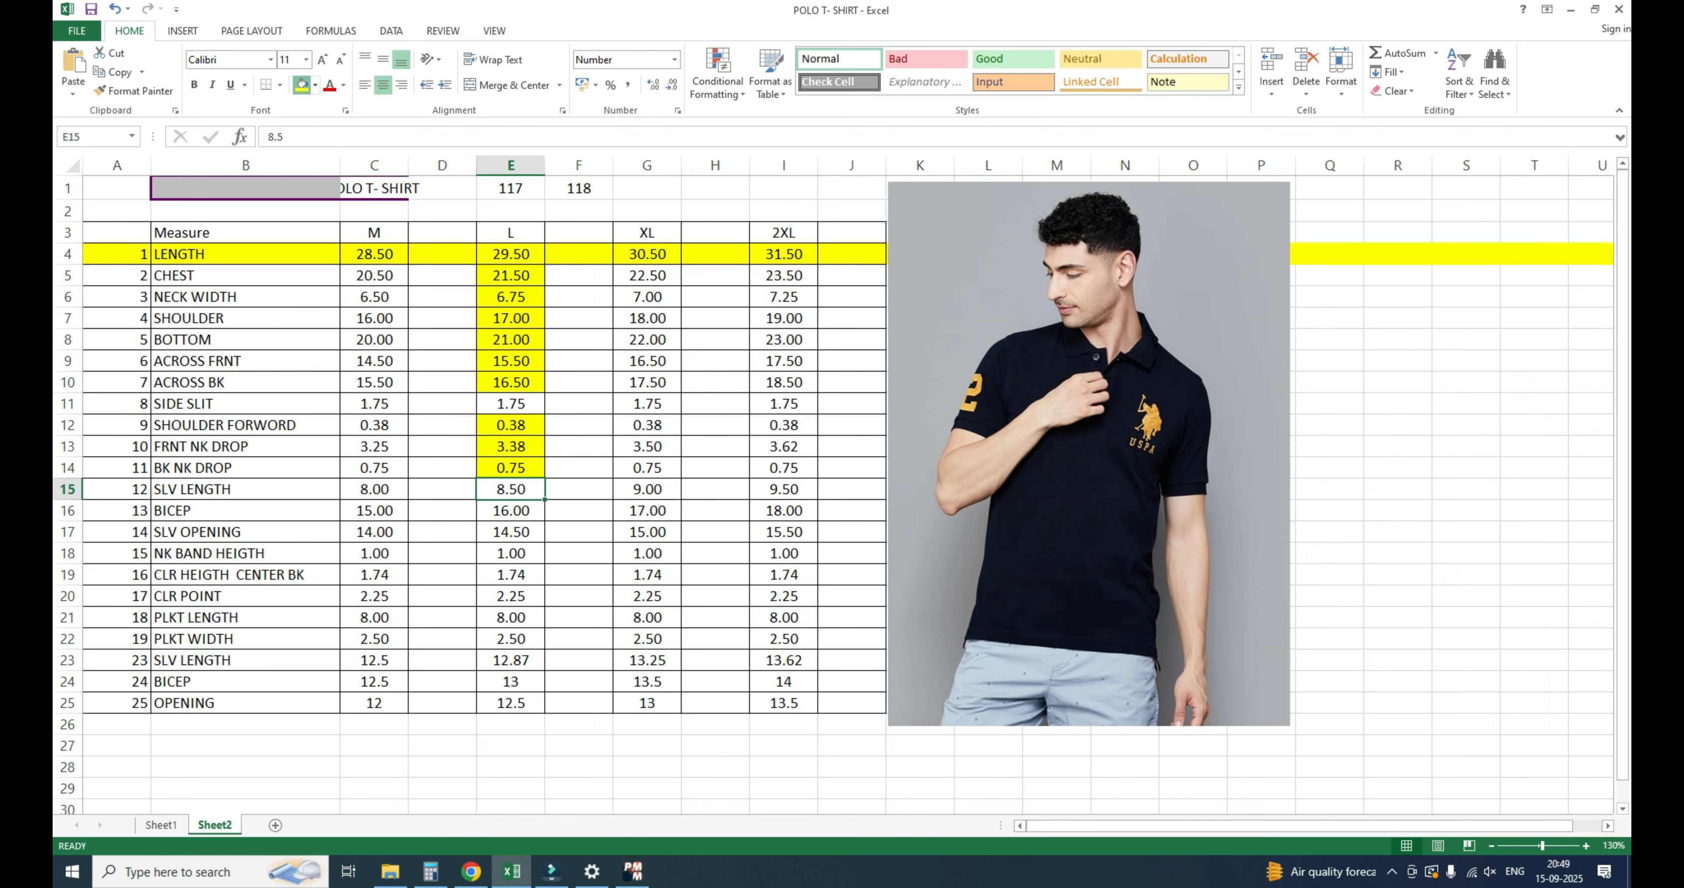
click(302, 85)
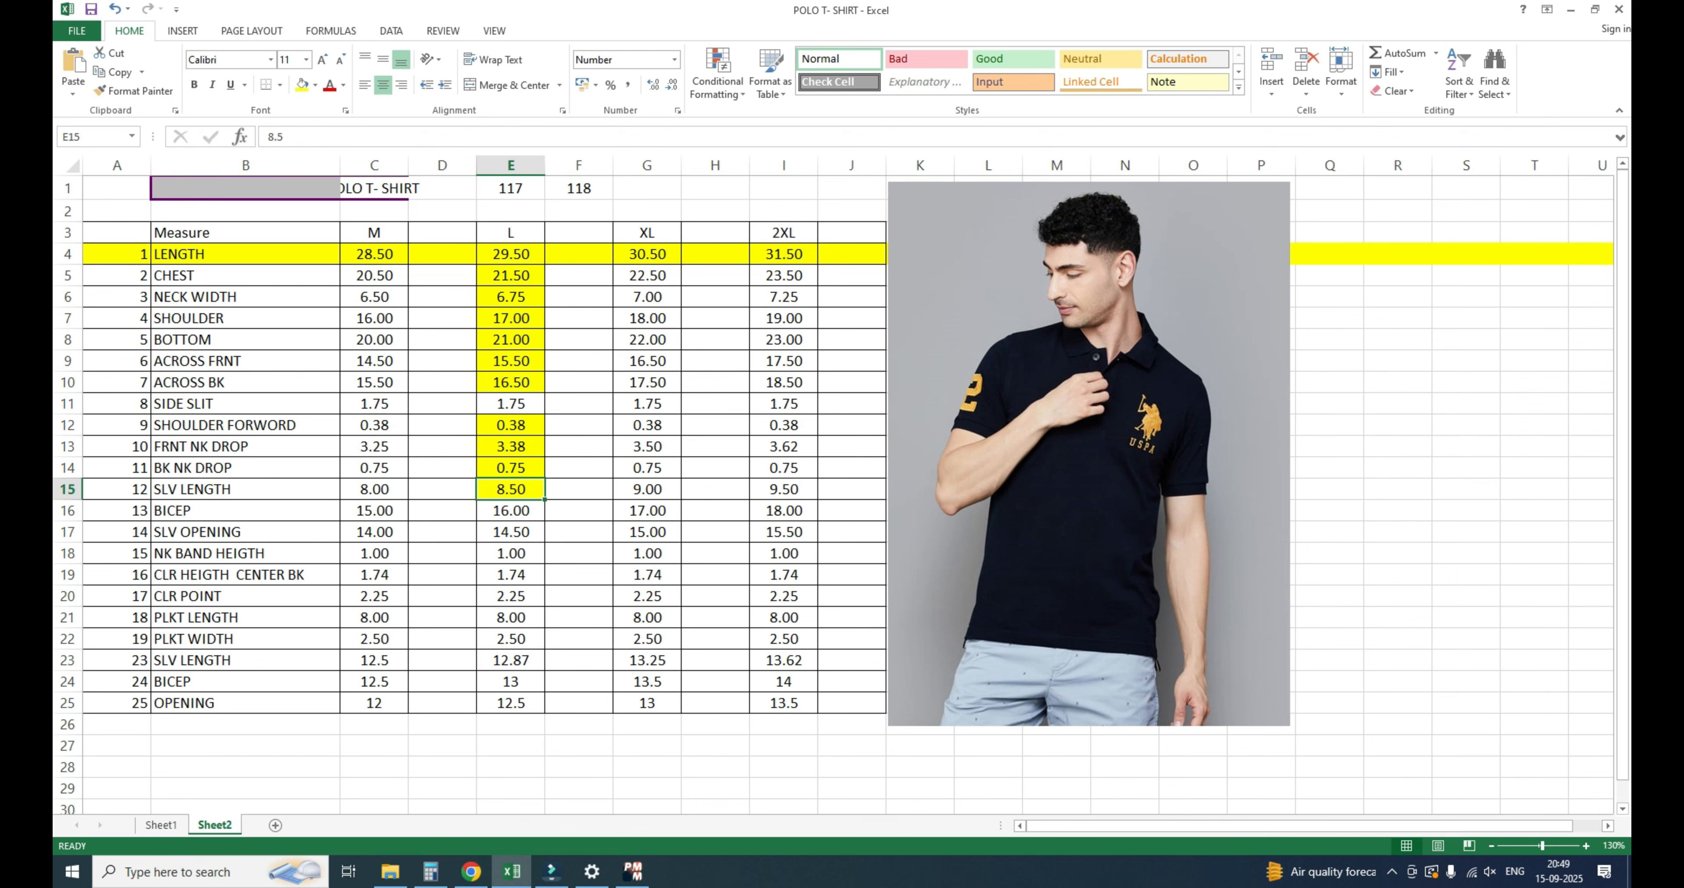
click(510, 682)
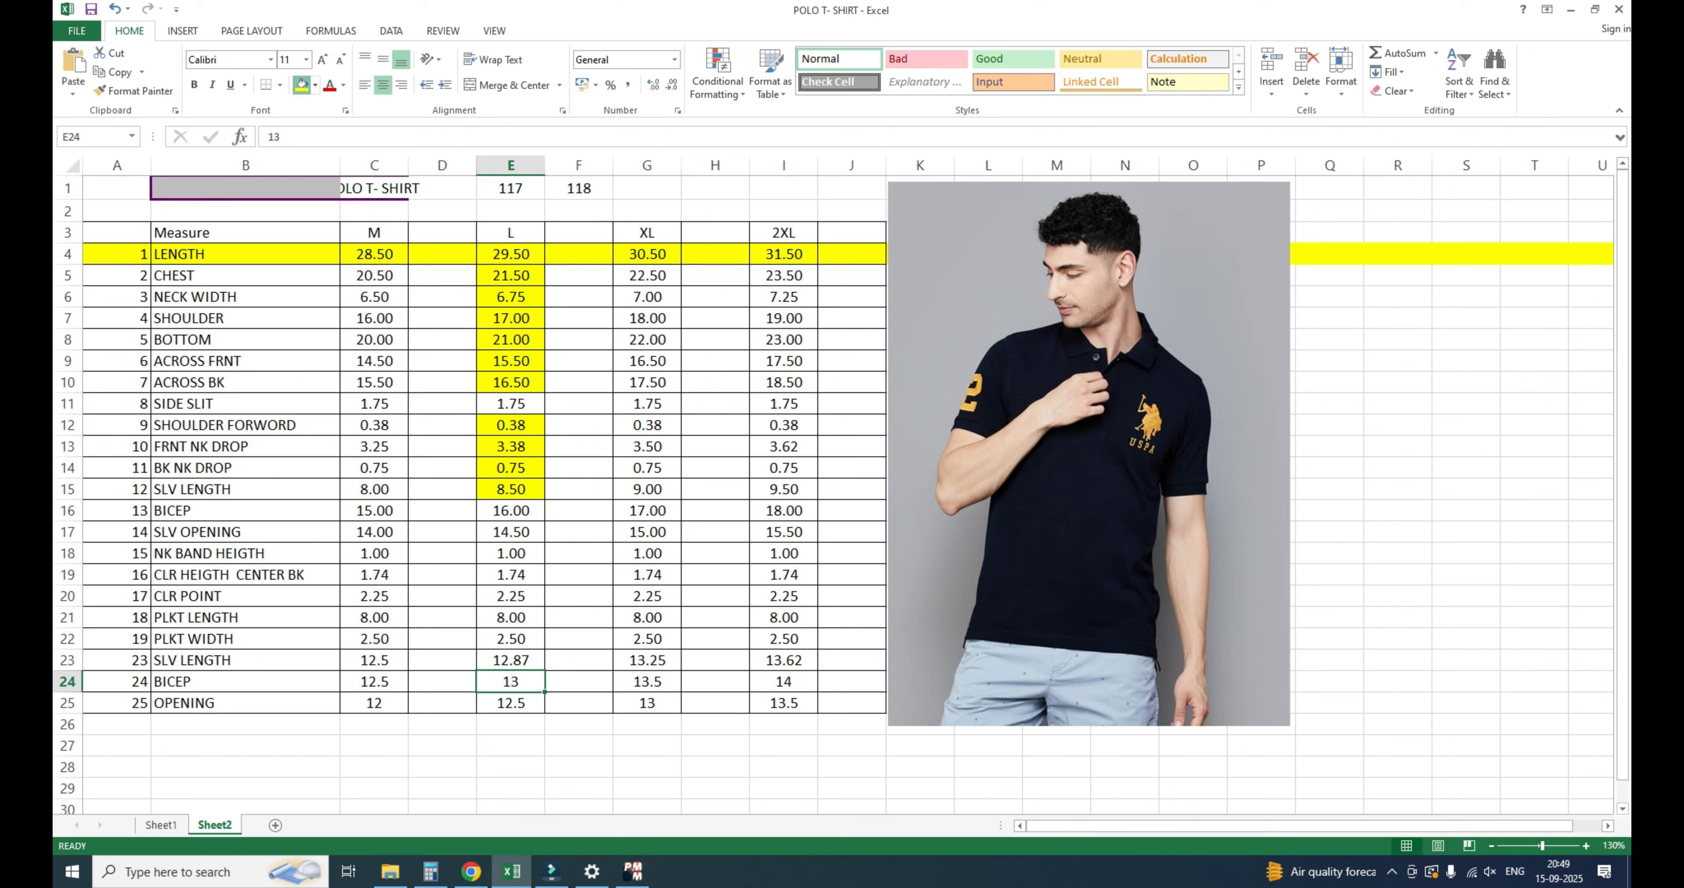
click(302, 85)
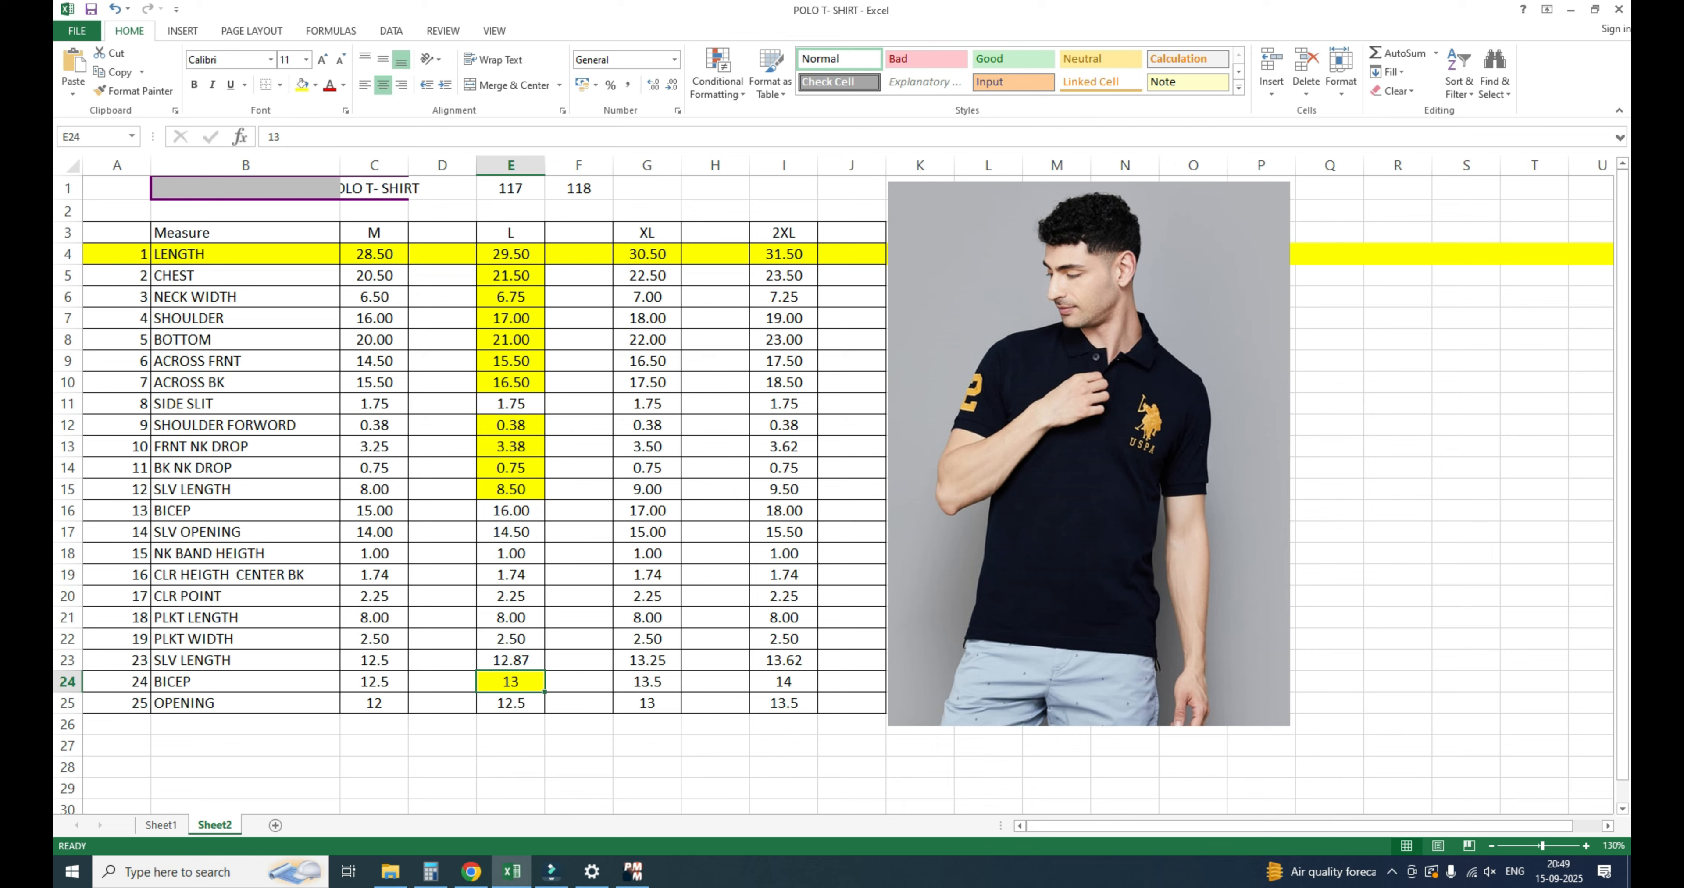
Step: Return to MTCAD PMM and create a rectangular piece, Piece2, with length 8.5 and width 6.5 for the sleeve
click(631, 871)
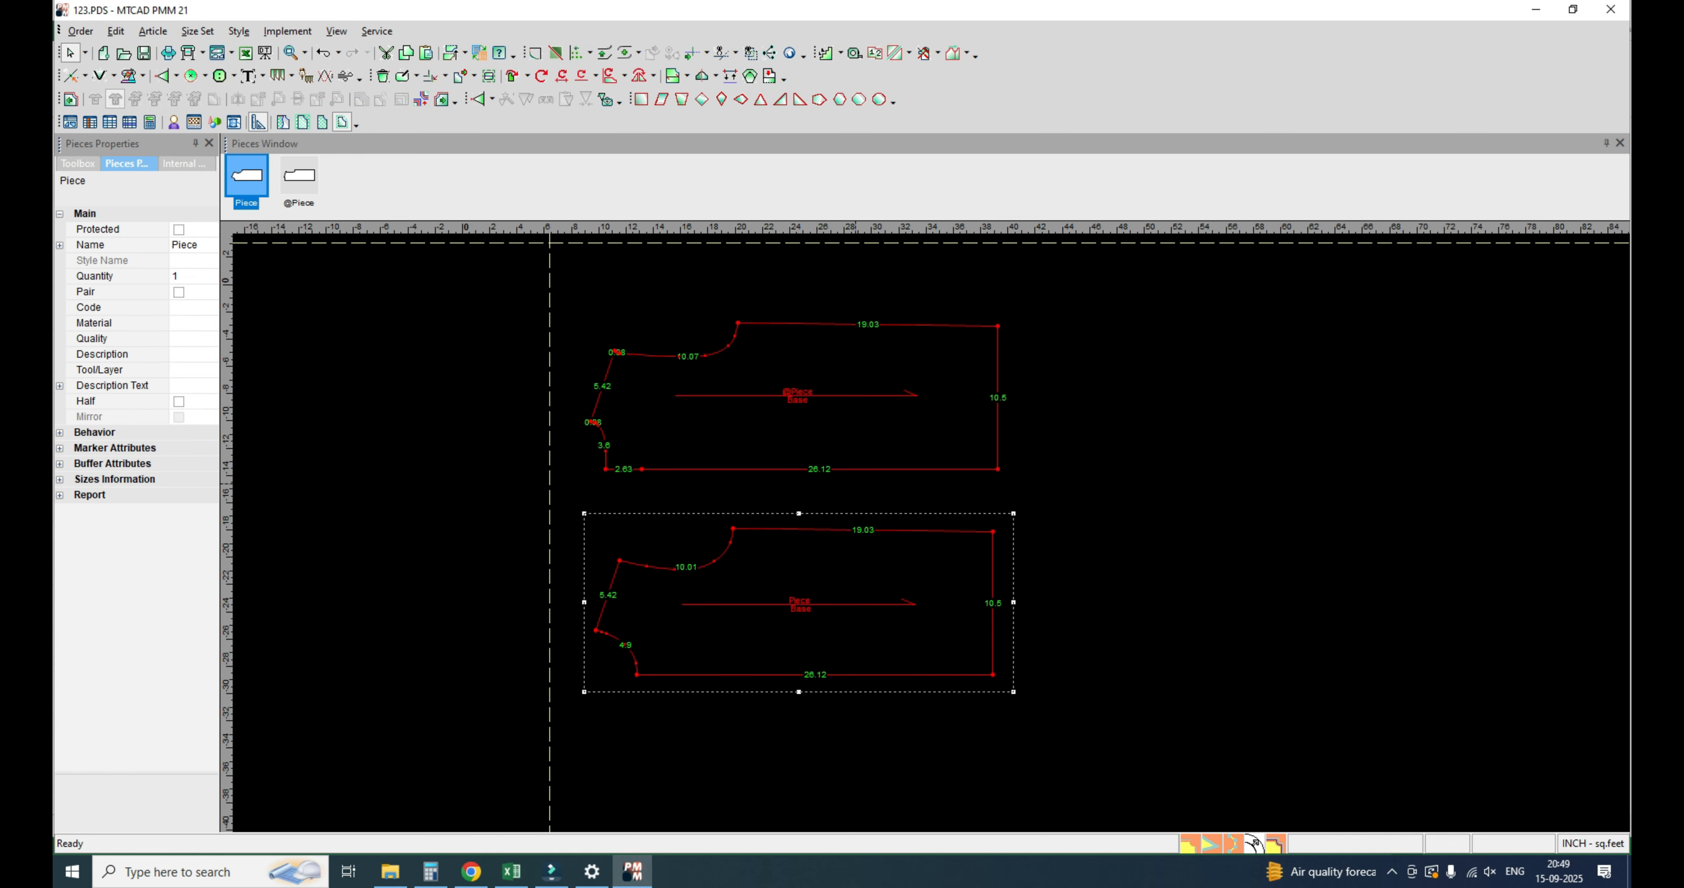
scroll(859, 555, down, 3)
scroll(1079, 539, up, 2)
right_click(954, 464)
mouse_move(1025, 576)
click(1176, 578)
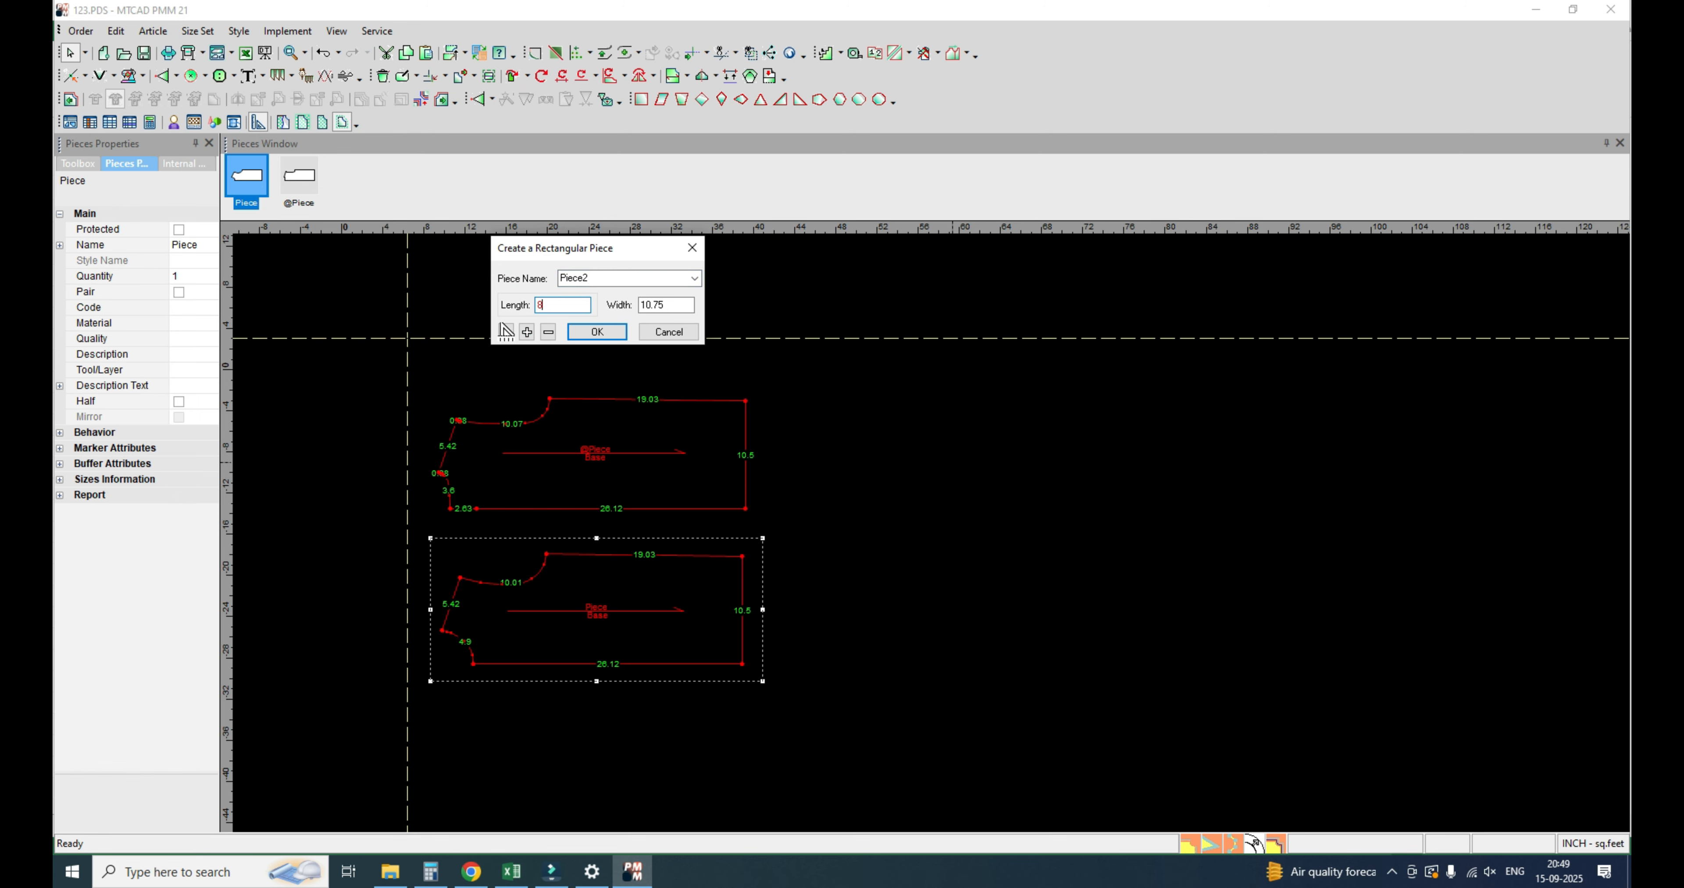
key(Tab)
text(6.5)
key(Return)
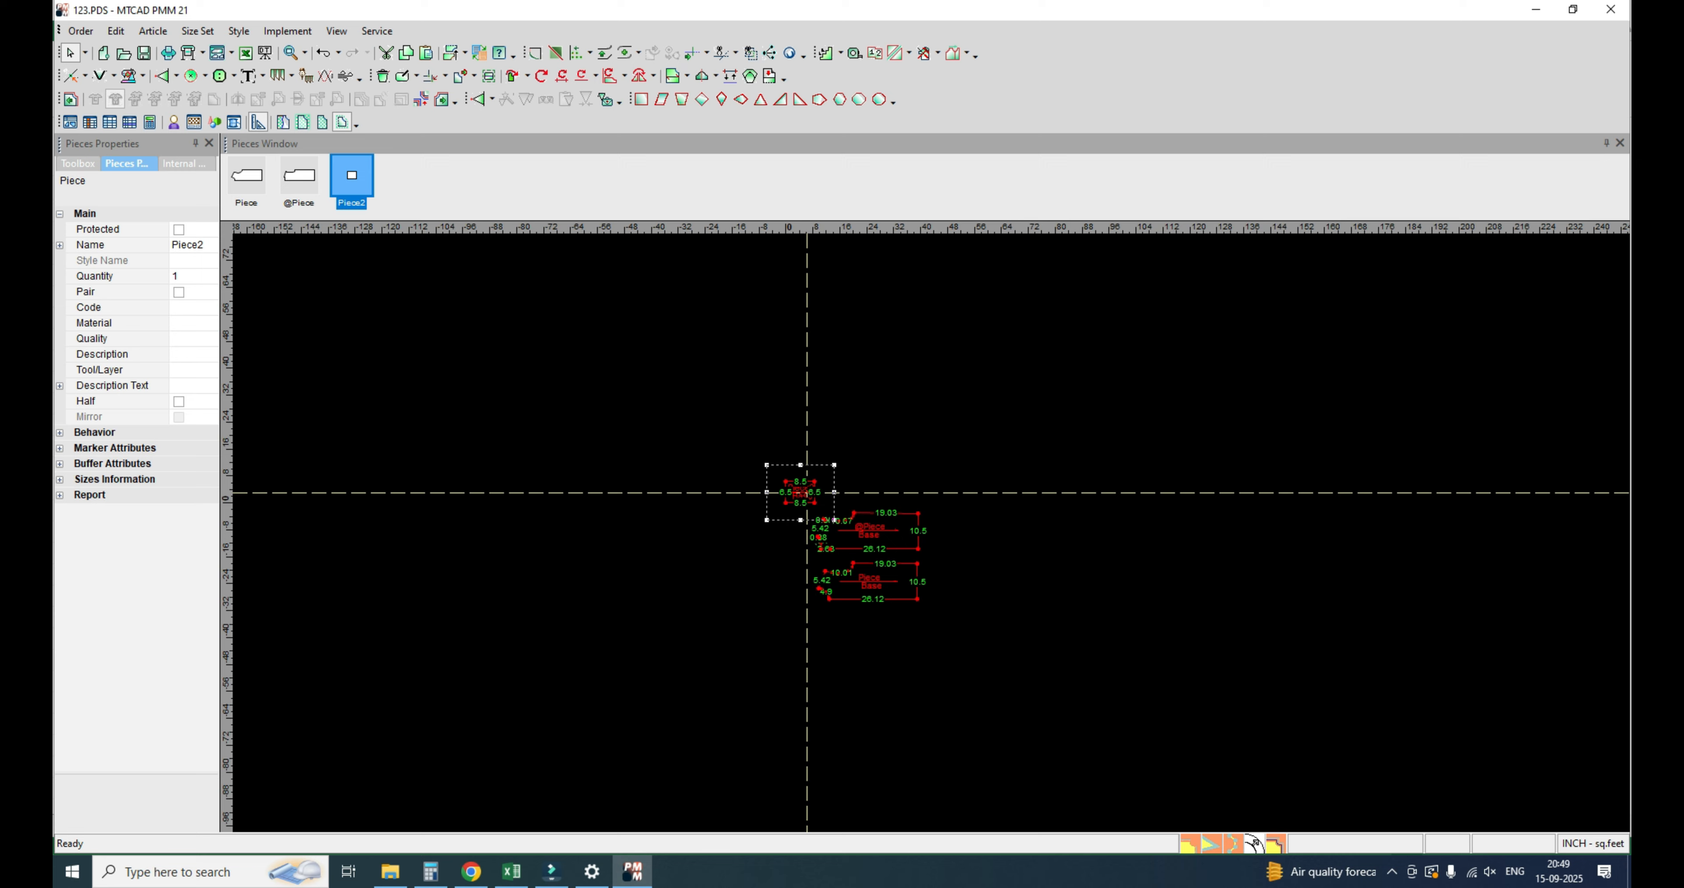
Step: Move the sleeve rectangle from the guide crossing to the open space beside the duplicate piece's hem
drag(710, 453, 1041, 546)
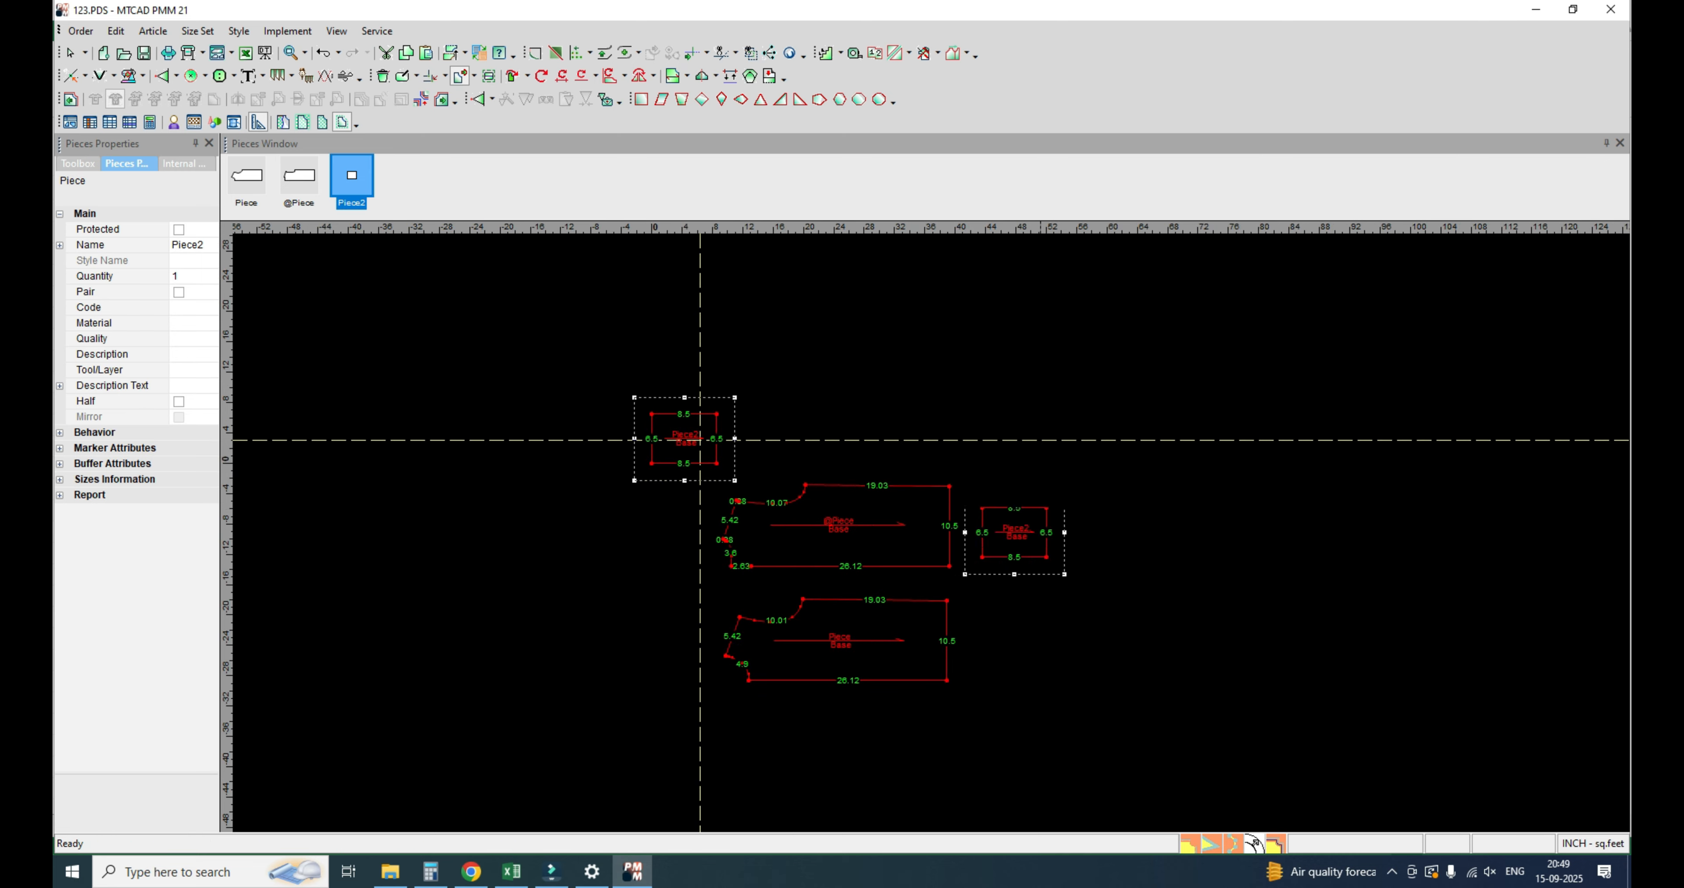
scroll(1033, 552, up, 2)
scroll(1031, 562, down, 3)
scroll(917, 534, up, 1)
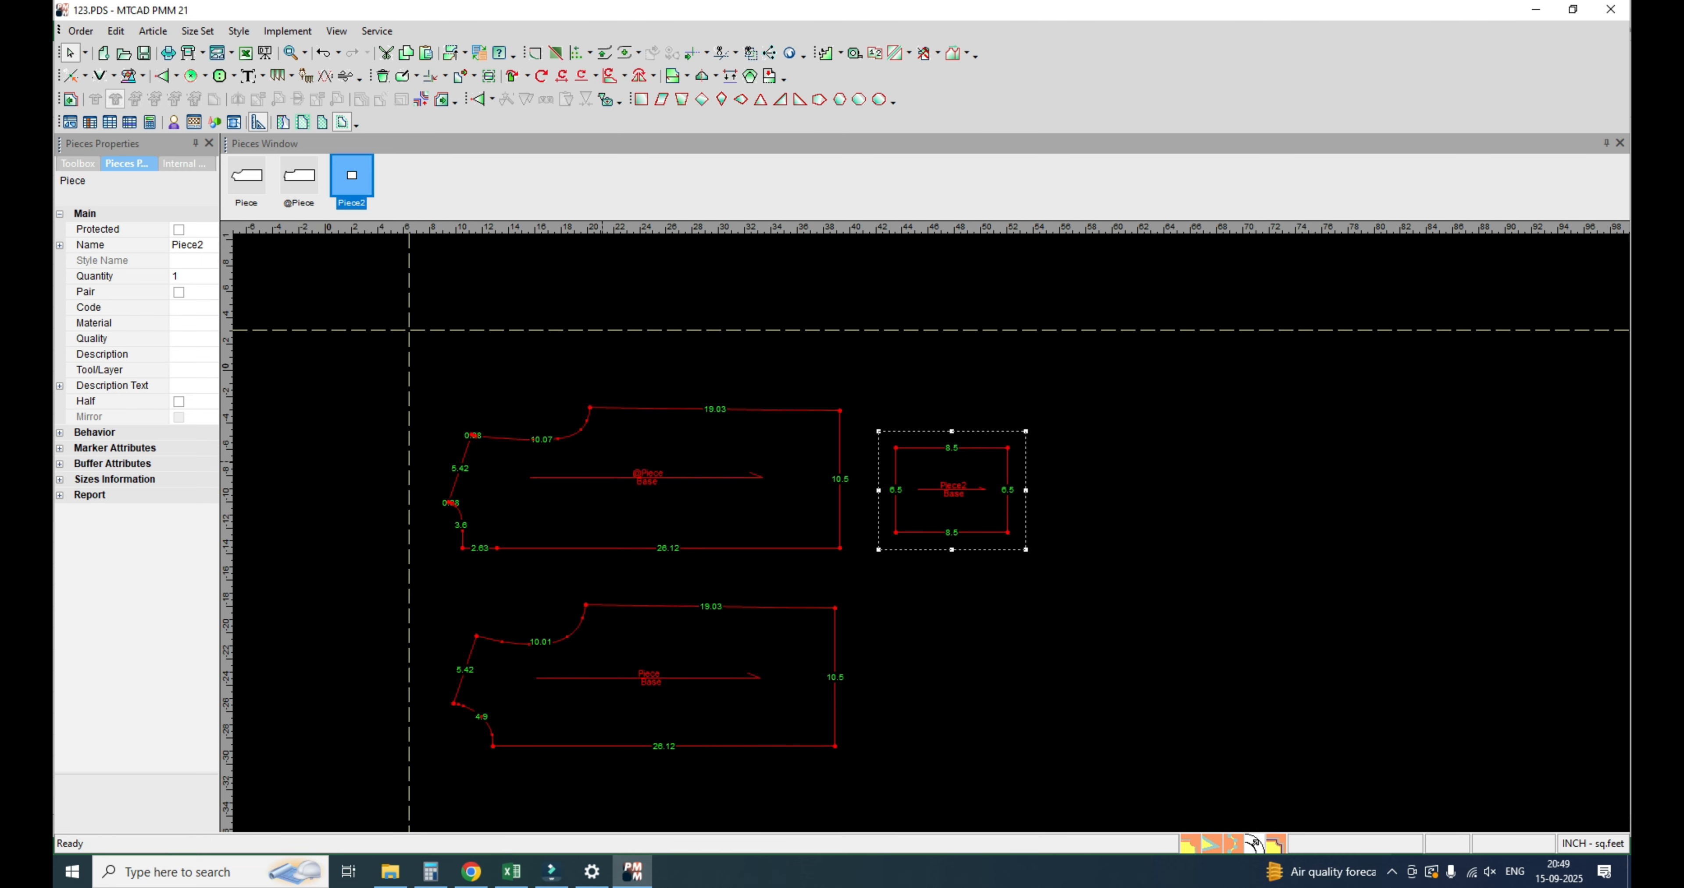
Step: Measure the armhole curve on the front piece and on the duplicate piece, from shoulder point to underarm point
click(855, 52)
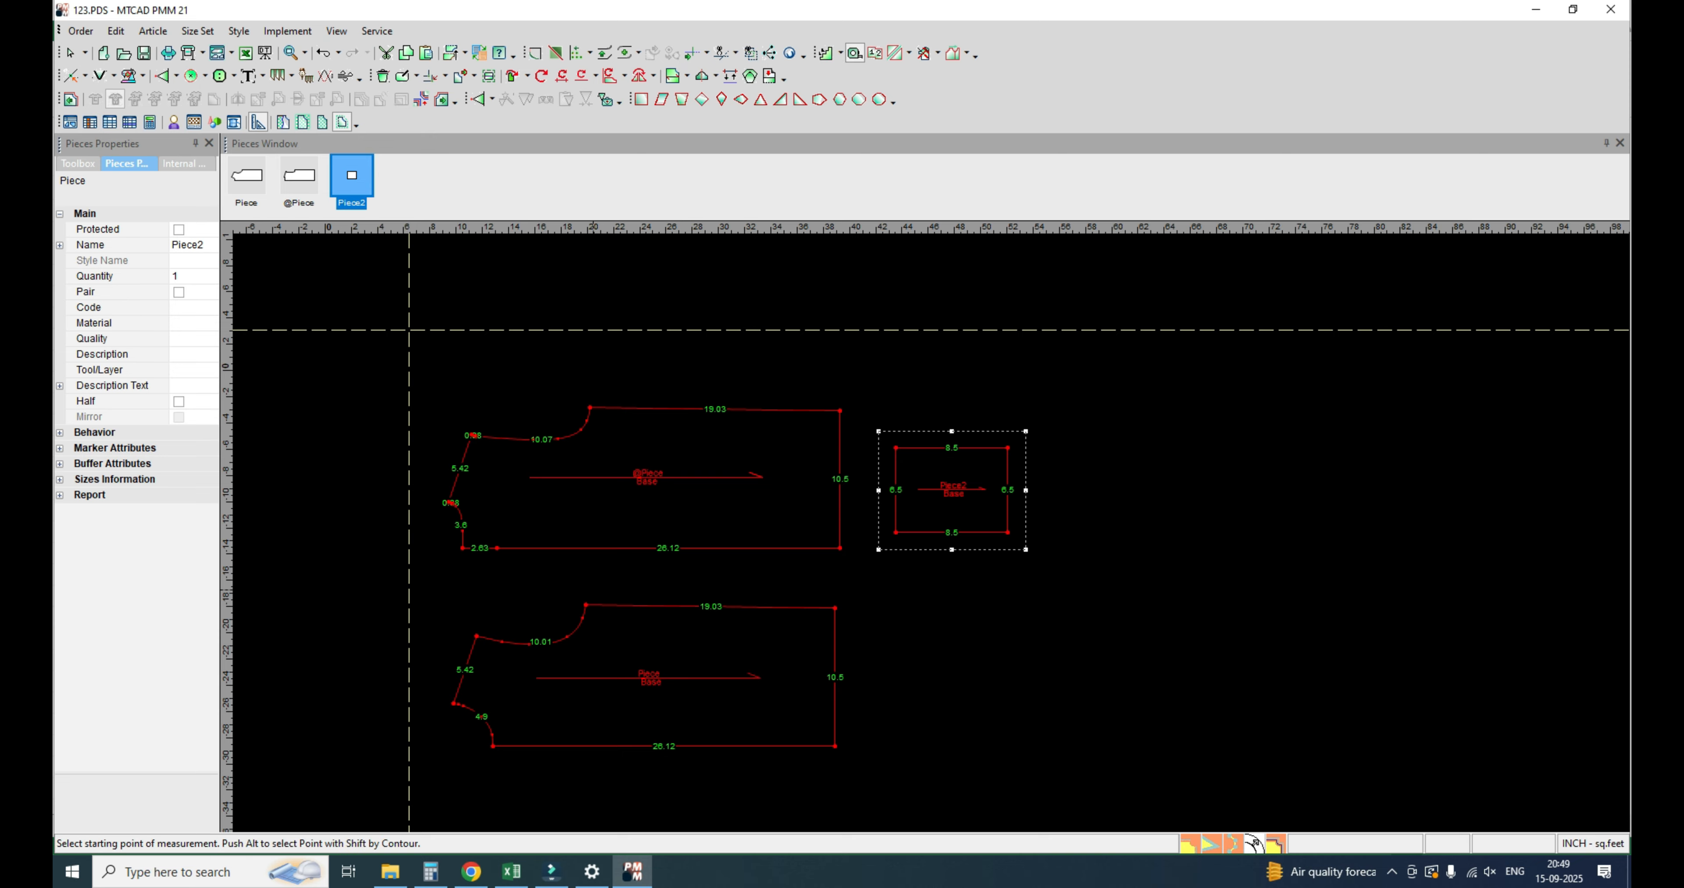
click(477, 636)
click(585, 605)
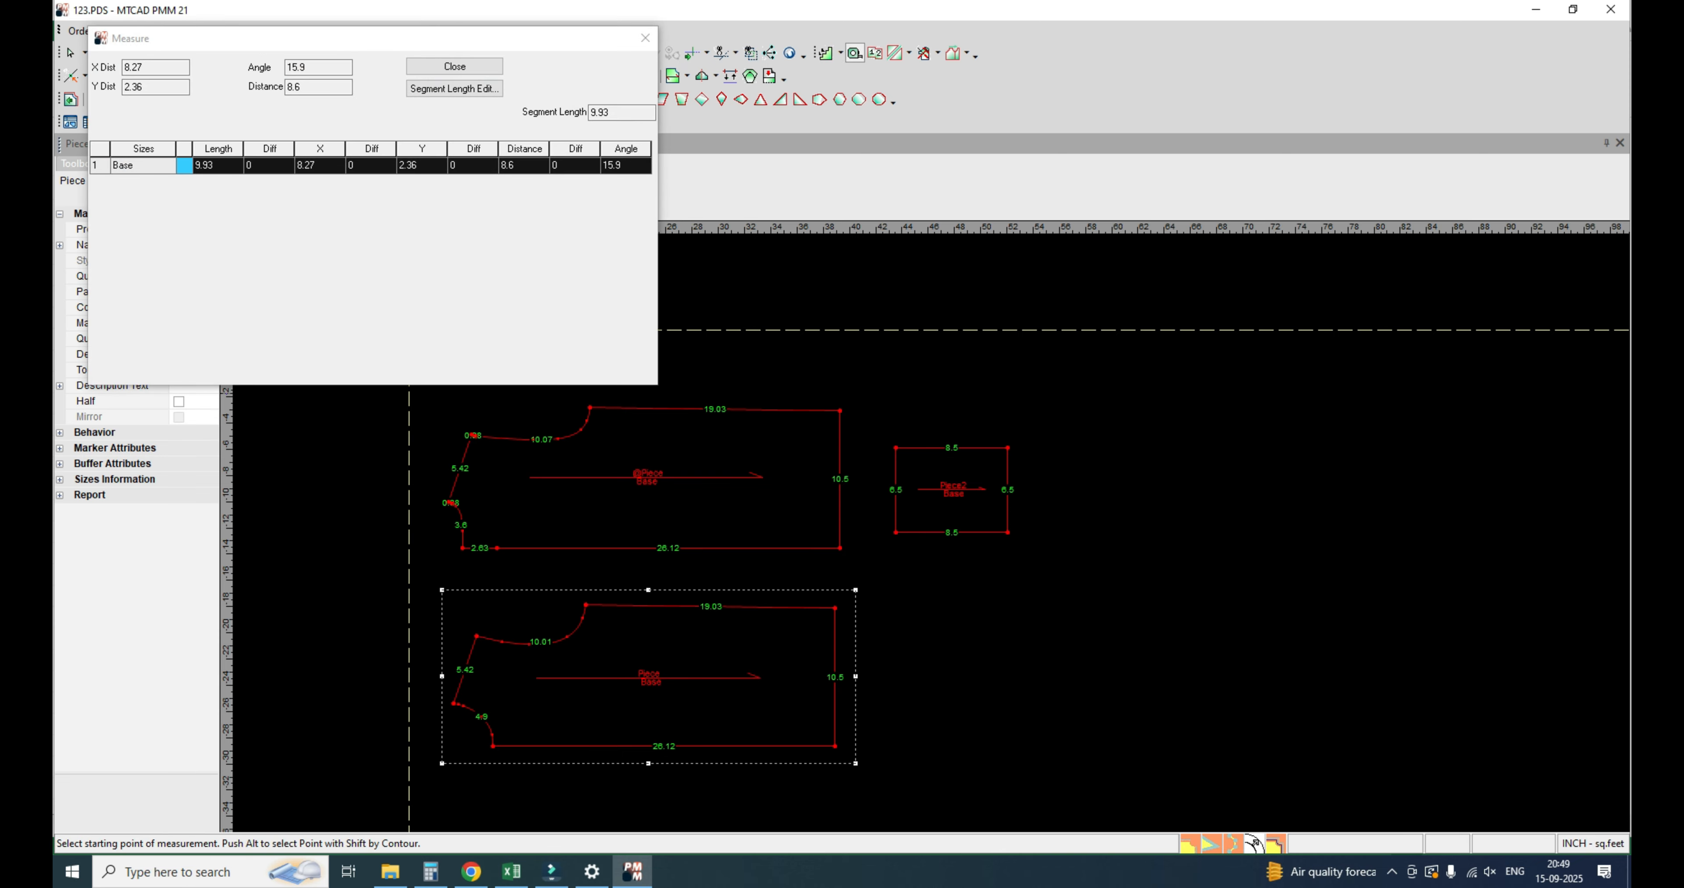
key(Escape)
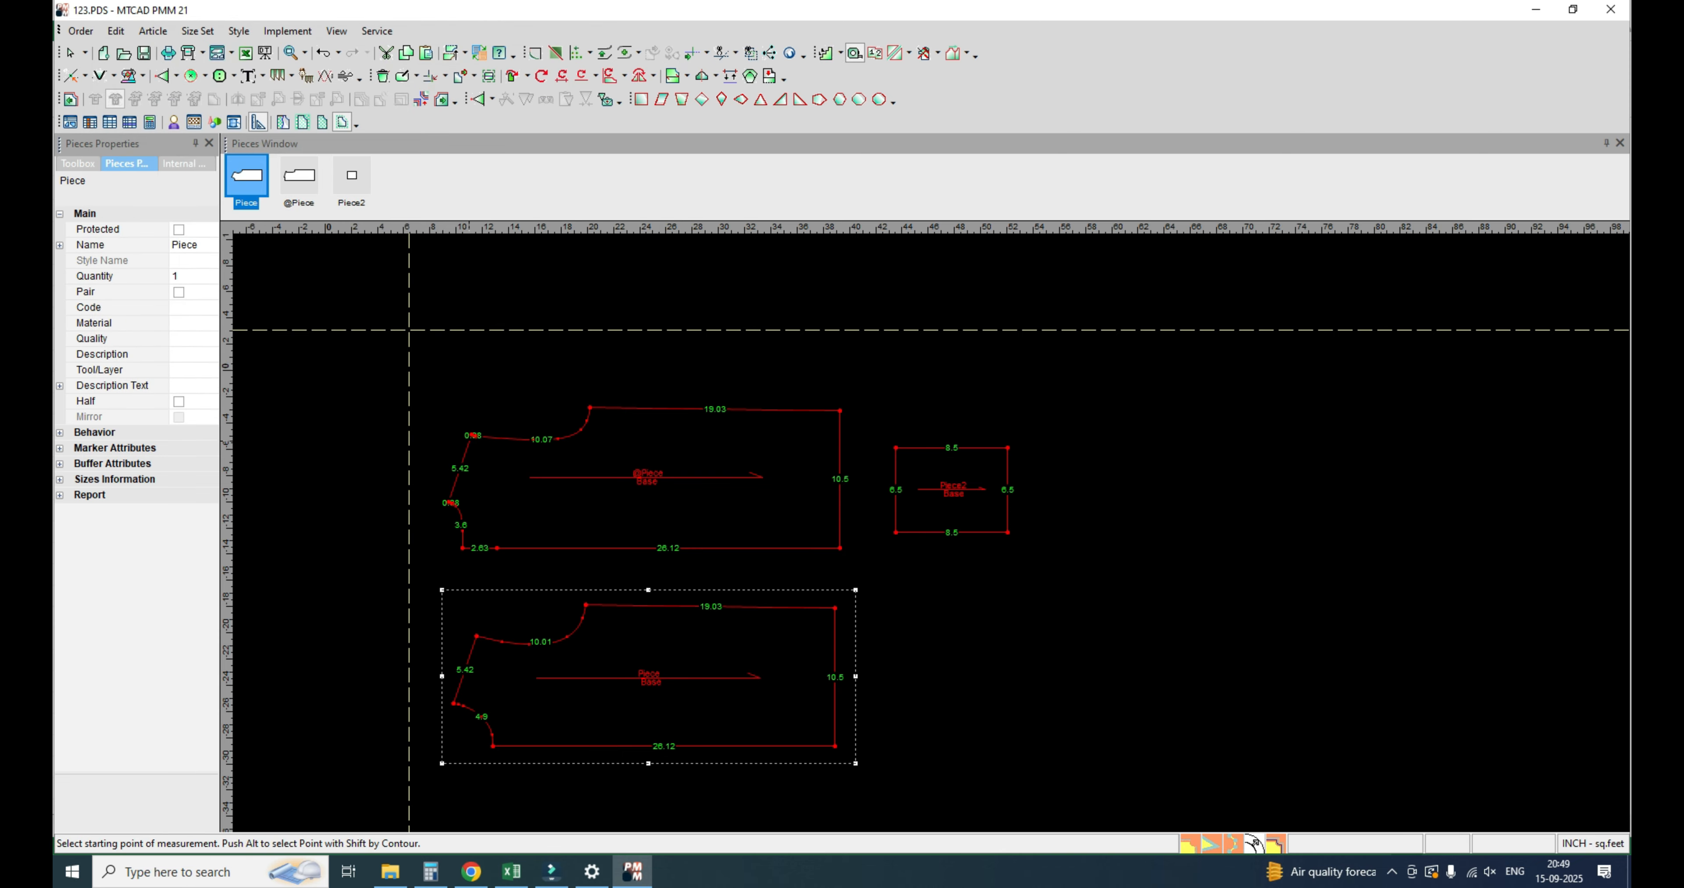
click(470, 435)
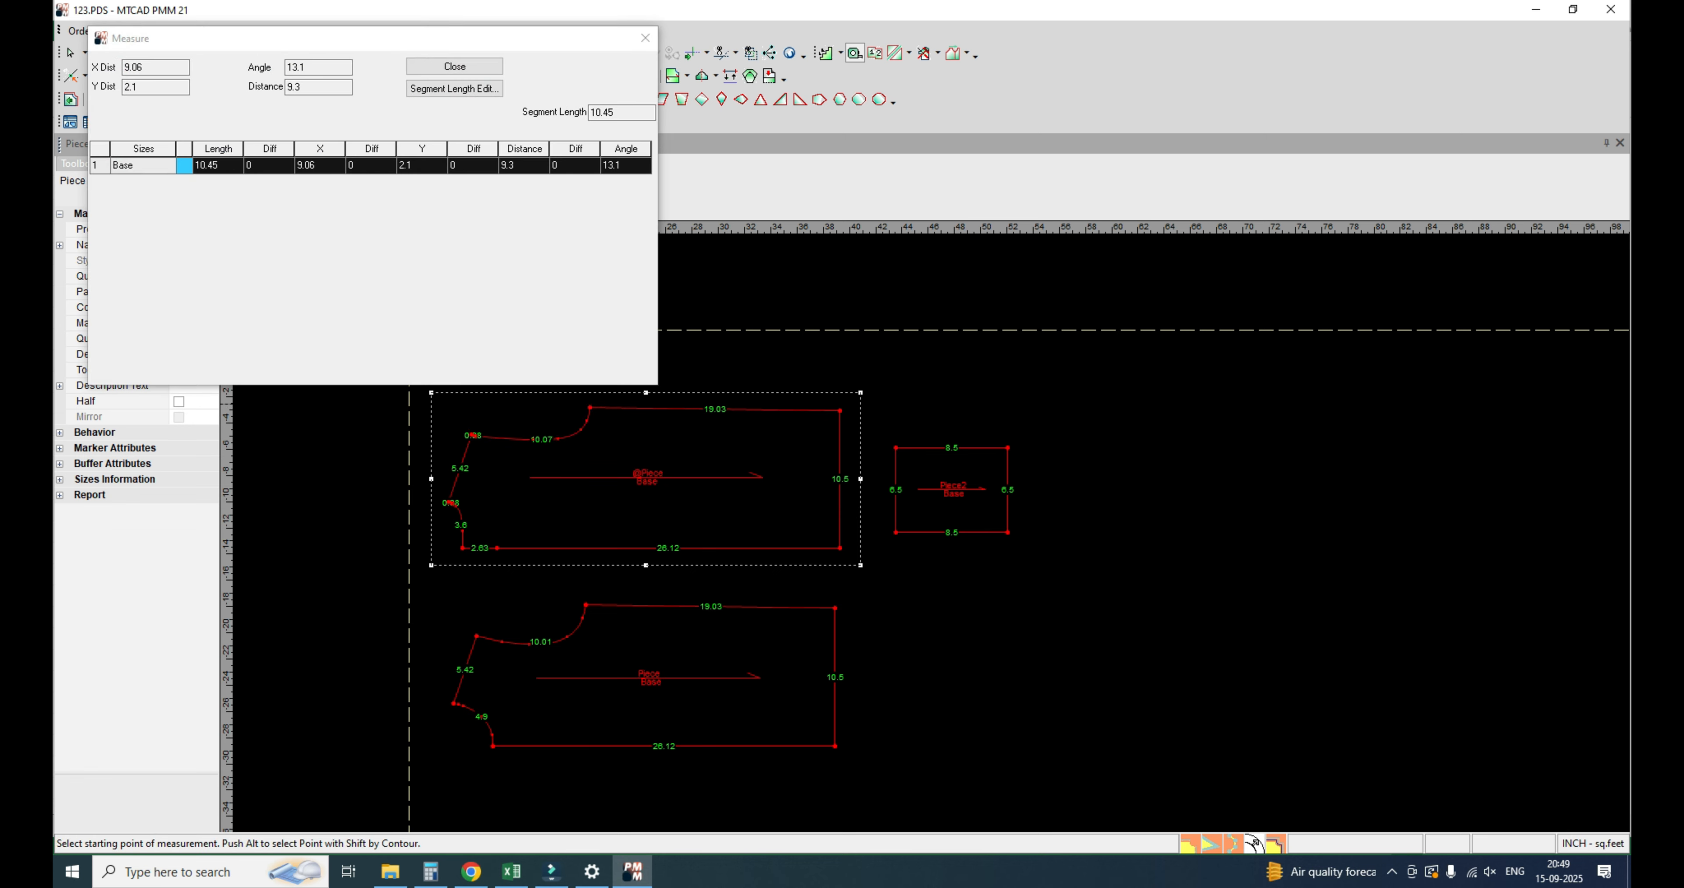
Step: Average the two armhole lengths in Calculator as (10.45 + 9.93) / 2, close it and end measuring in MTCAD PMM
click(429, 872)
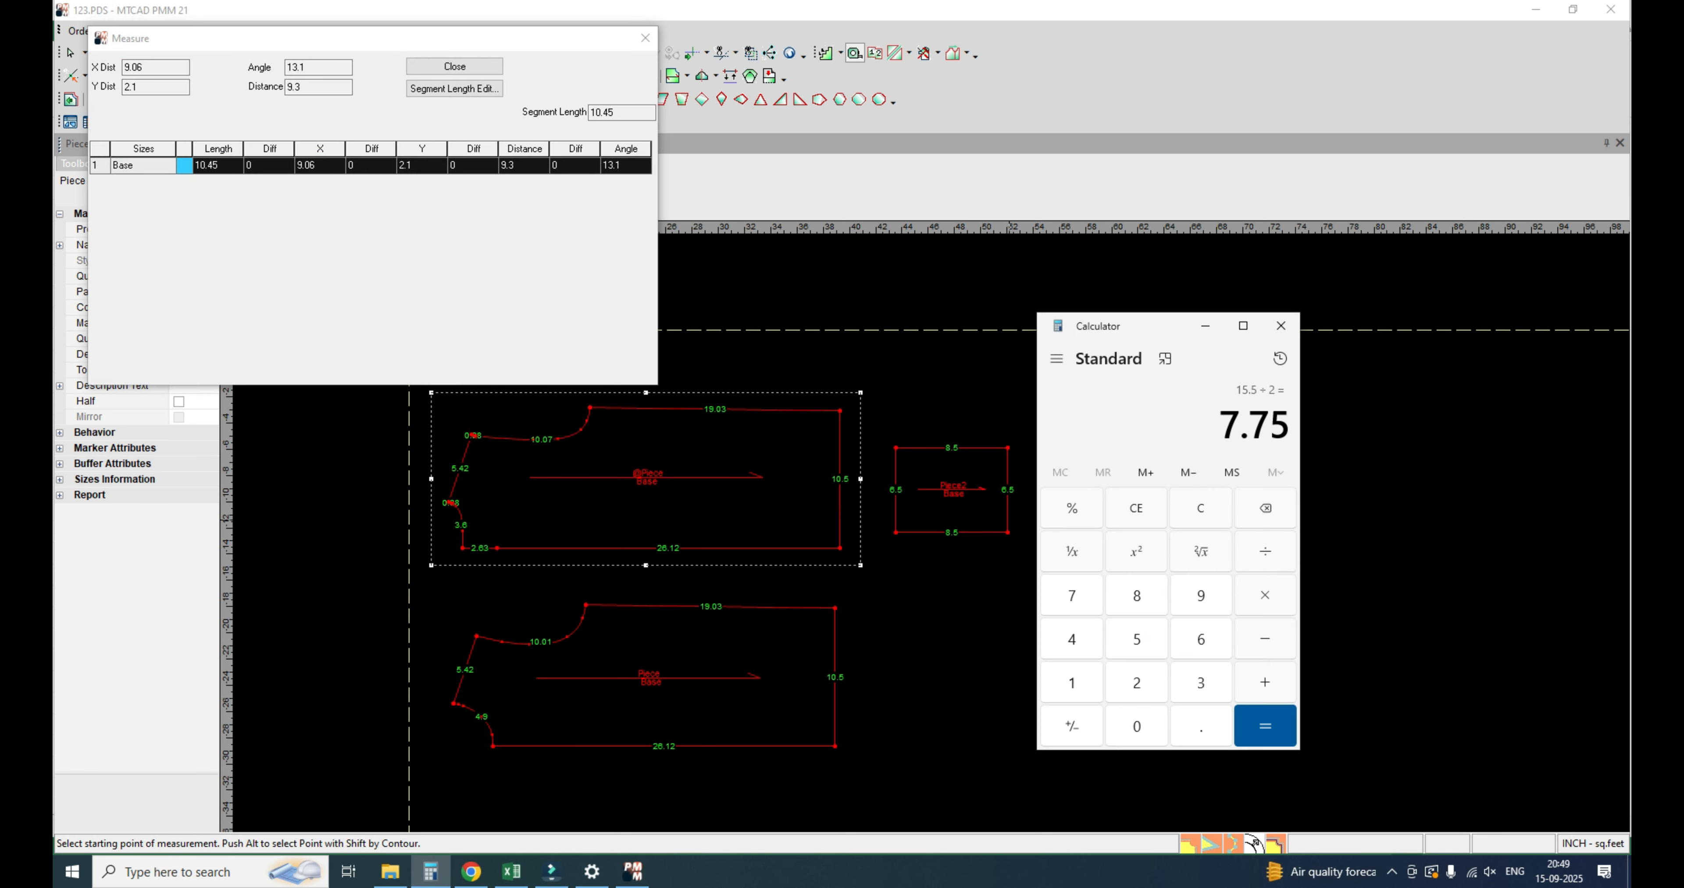
key(Escape)
text(10.4)
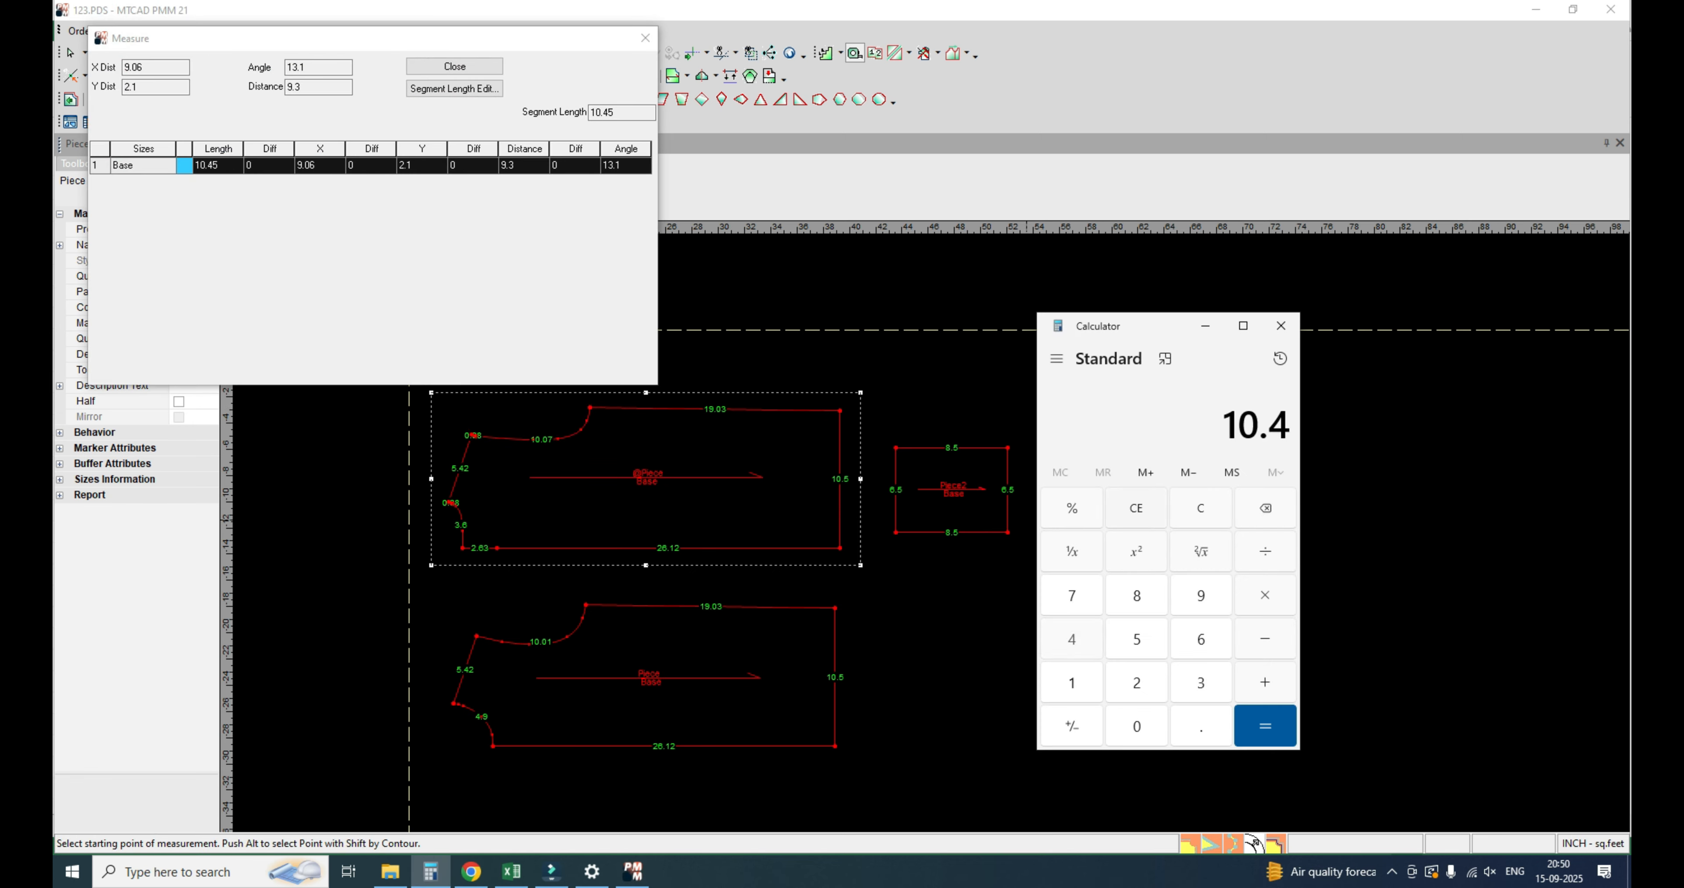
text(5+9.93+)
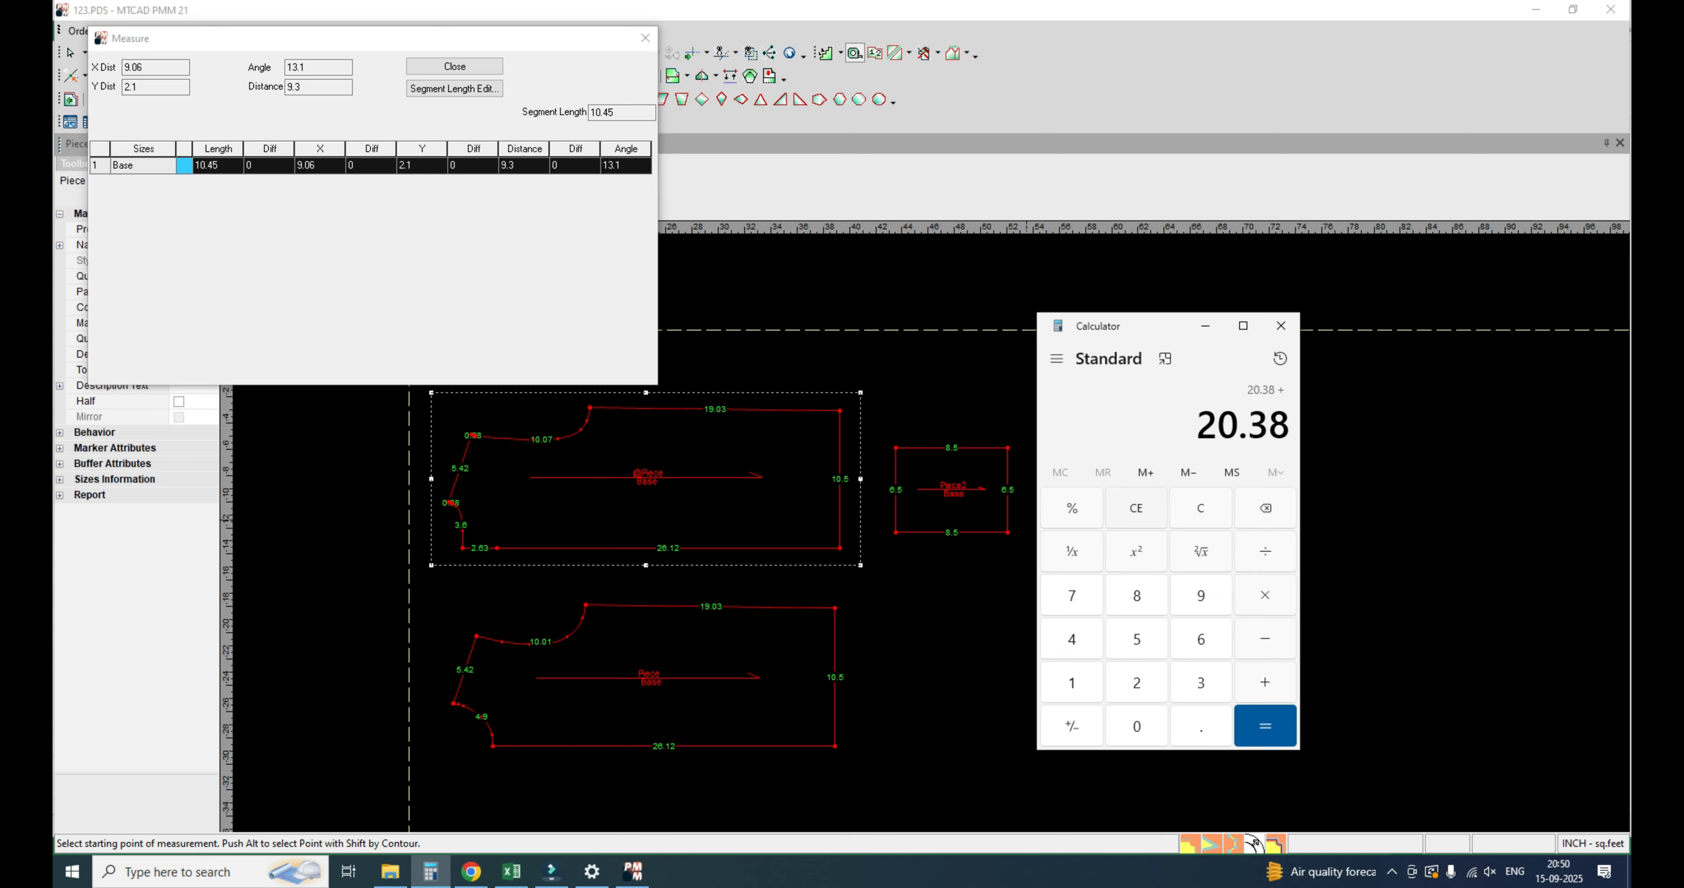
text(/2=)
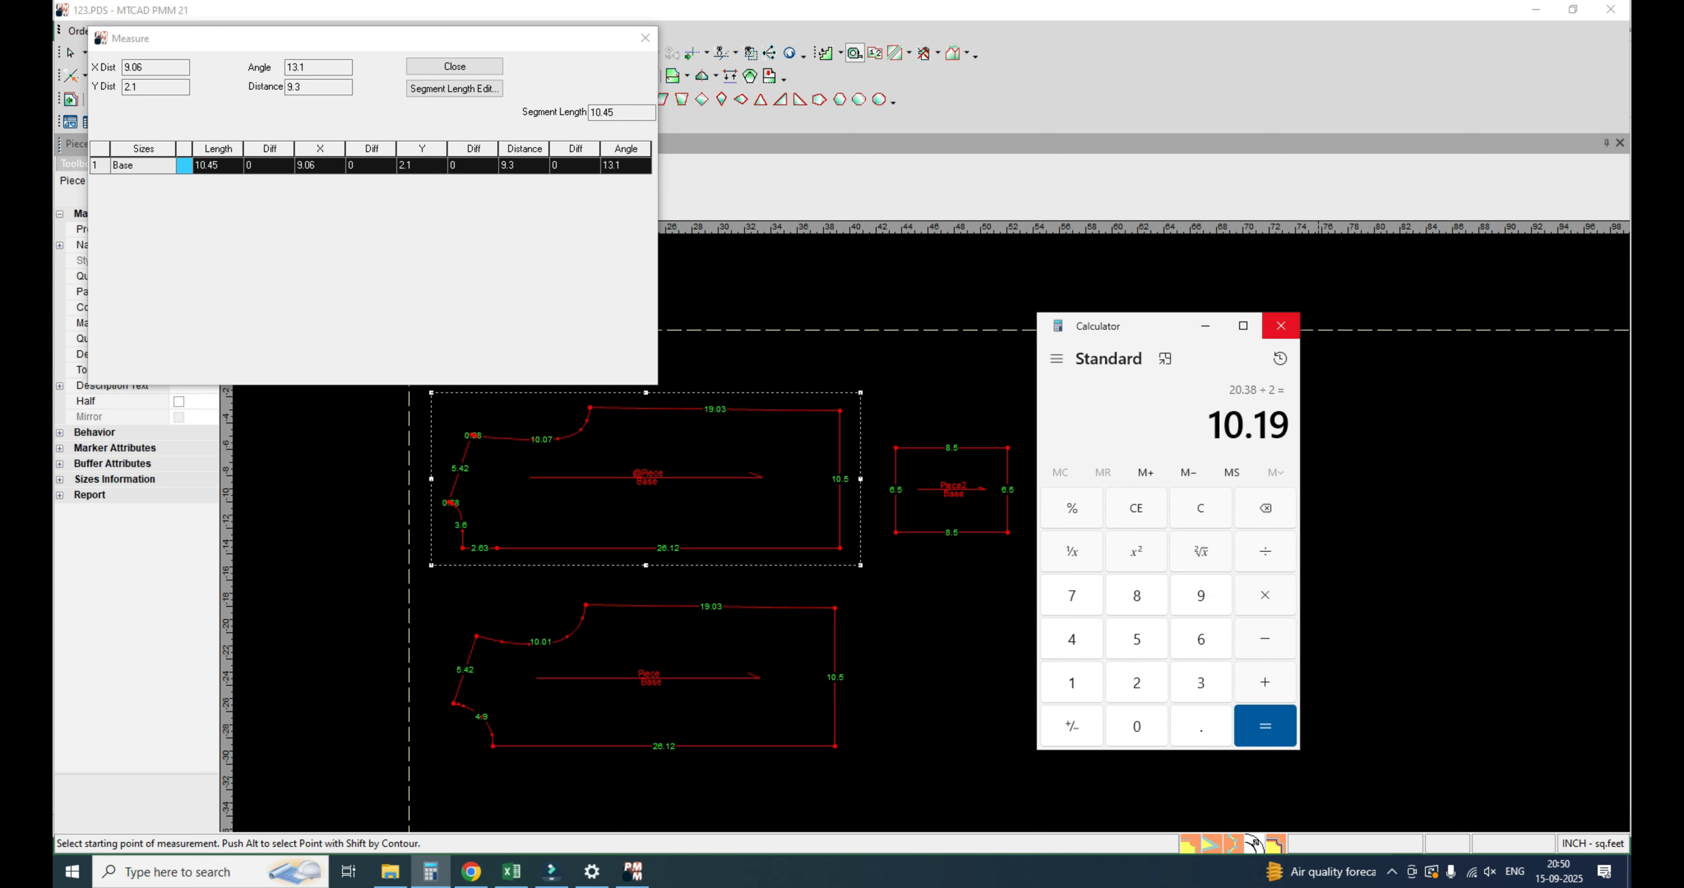
click(1280, 325)
scroll(908, 457, up, 3)
right_click(924, 443)
click(947, 451)
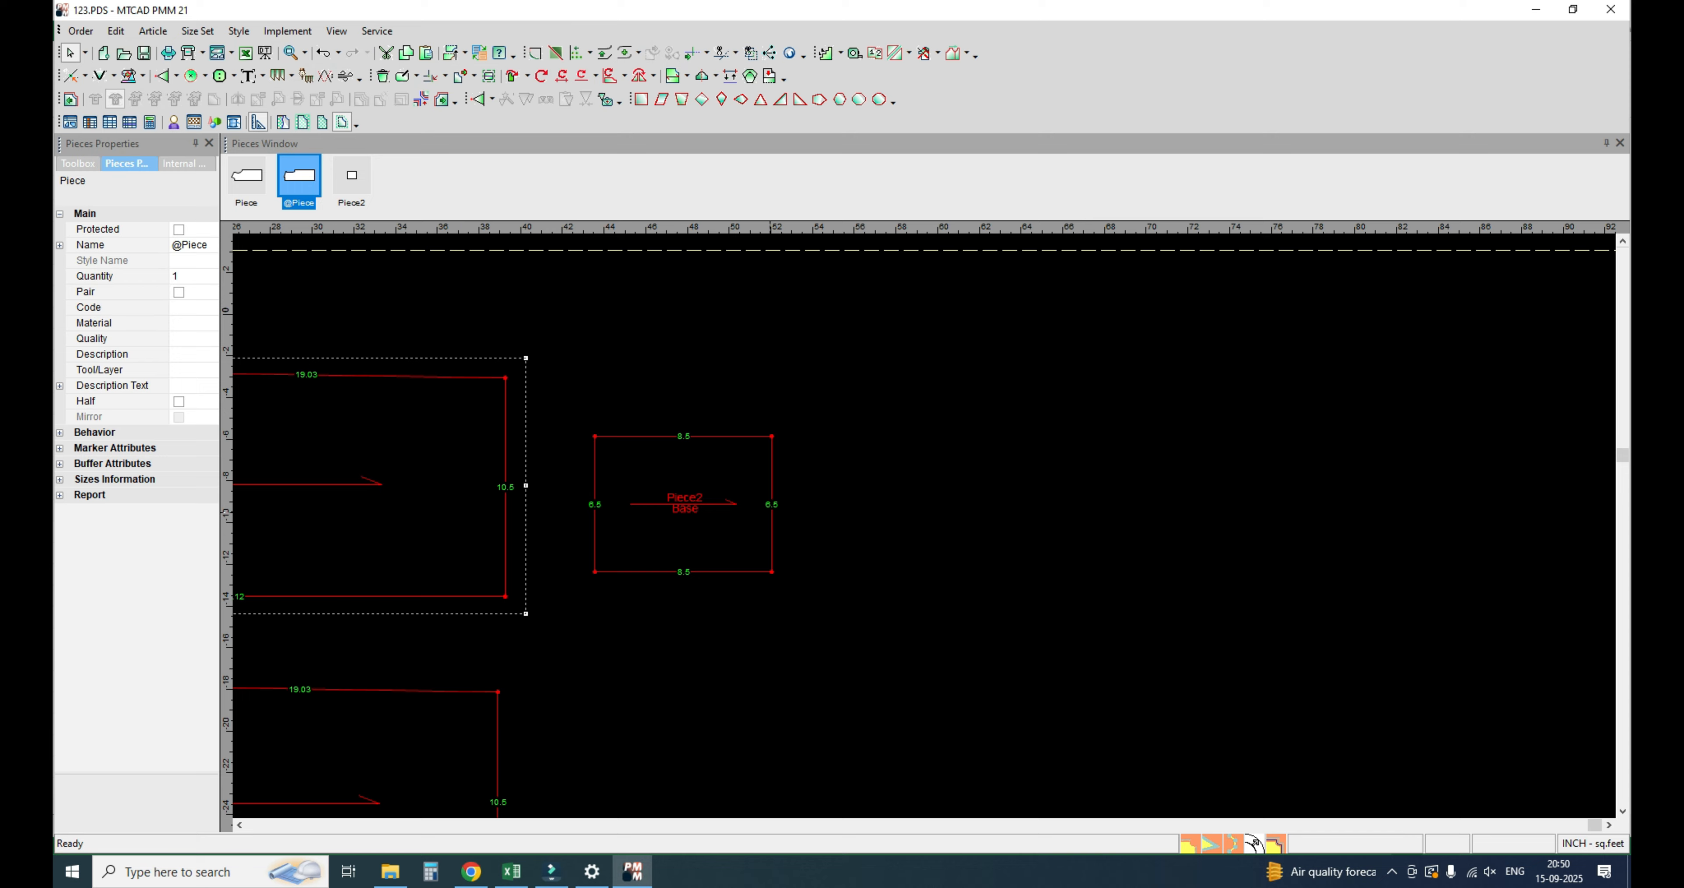
Step: Move the sleeve rectangle's upper corner at the cap end 5.5 along the upper edge toward the hem, with 0 vertical offset
scroll(875, 517, down, 1)
scroll(746, 505, up, 2)
key(m)
scroll(810, 555, down, 1)
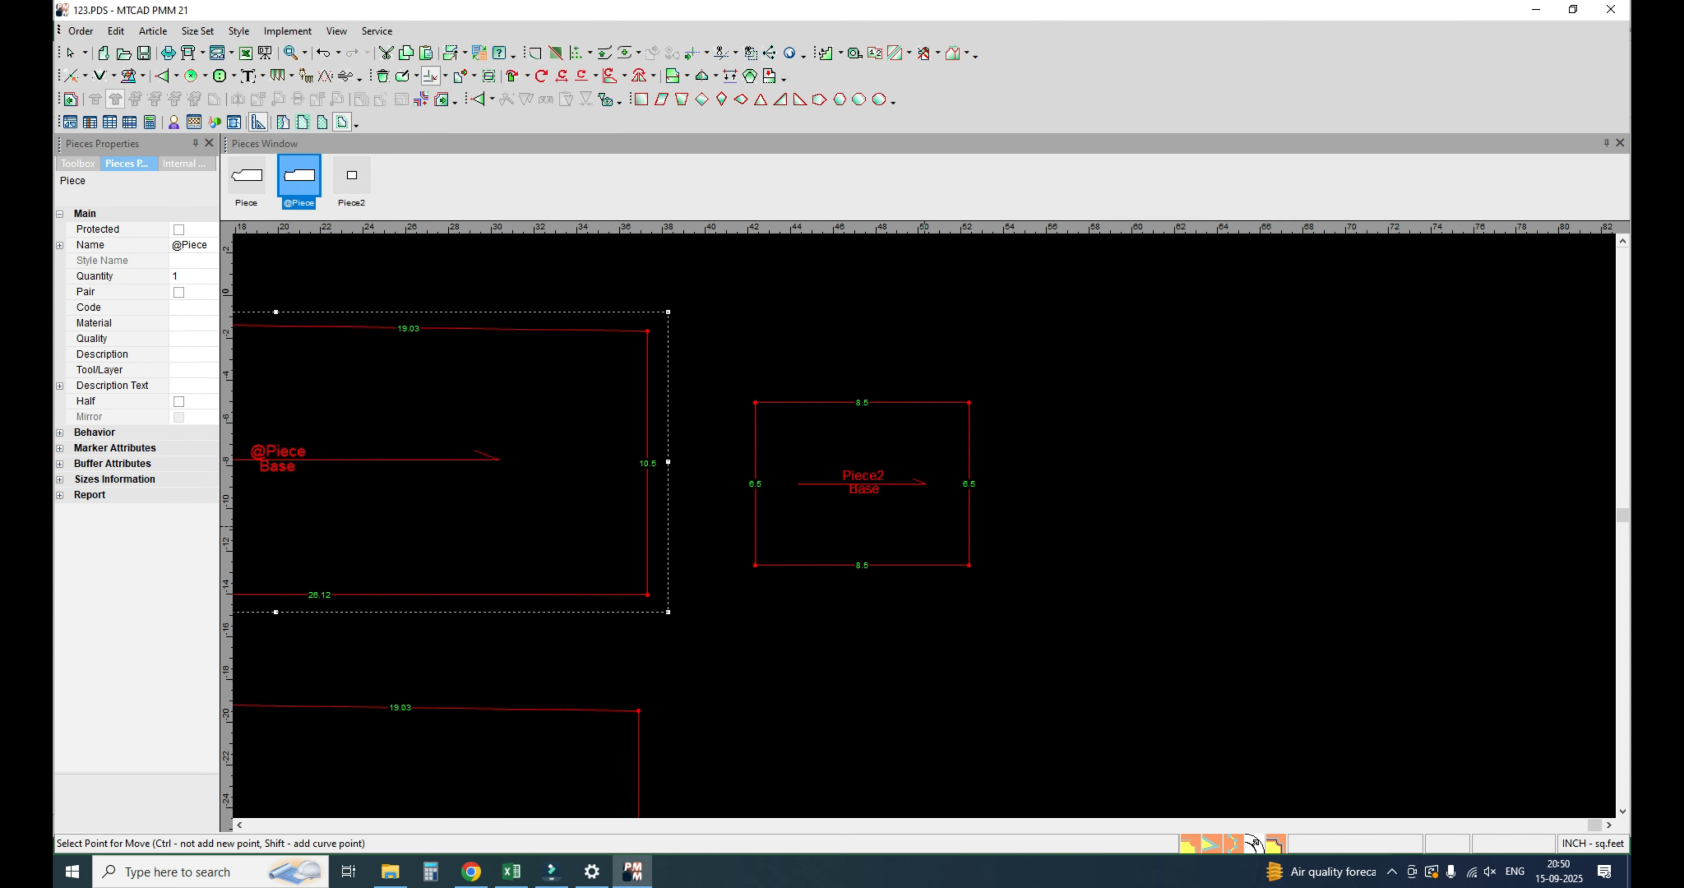
scroll(918, 514, up, 2)
drag(693, 358, 850, 358)
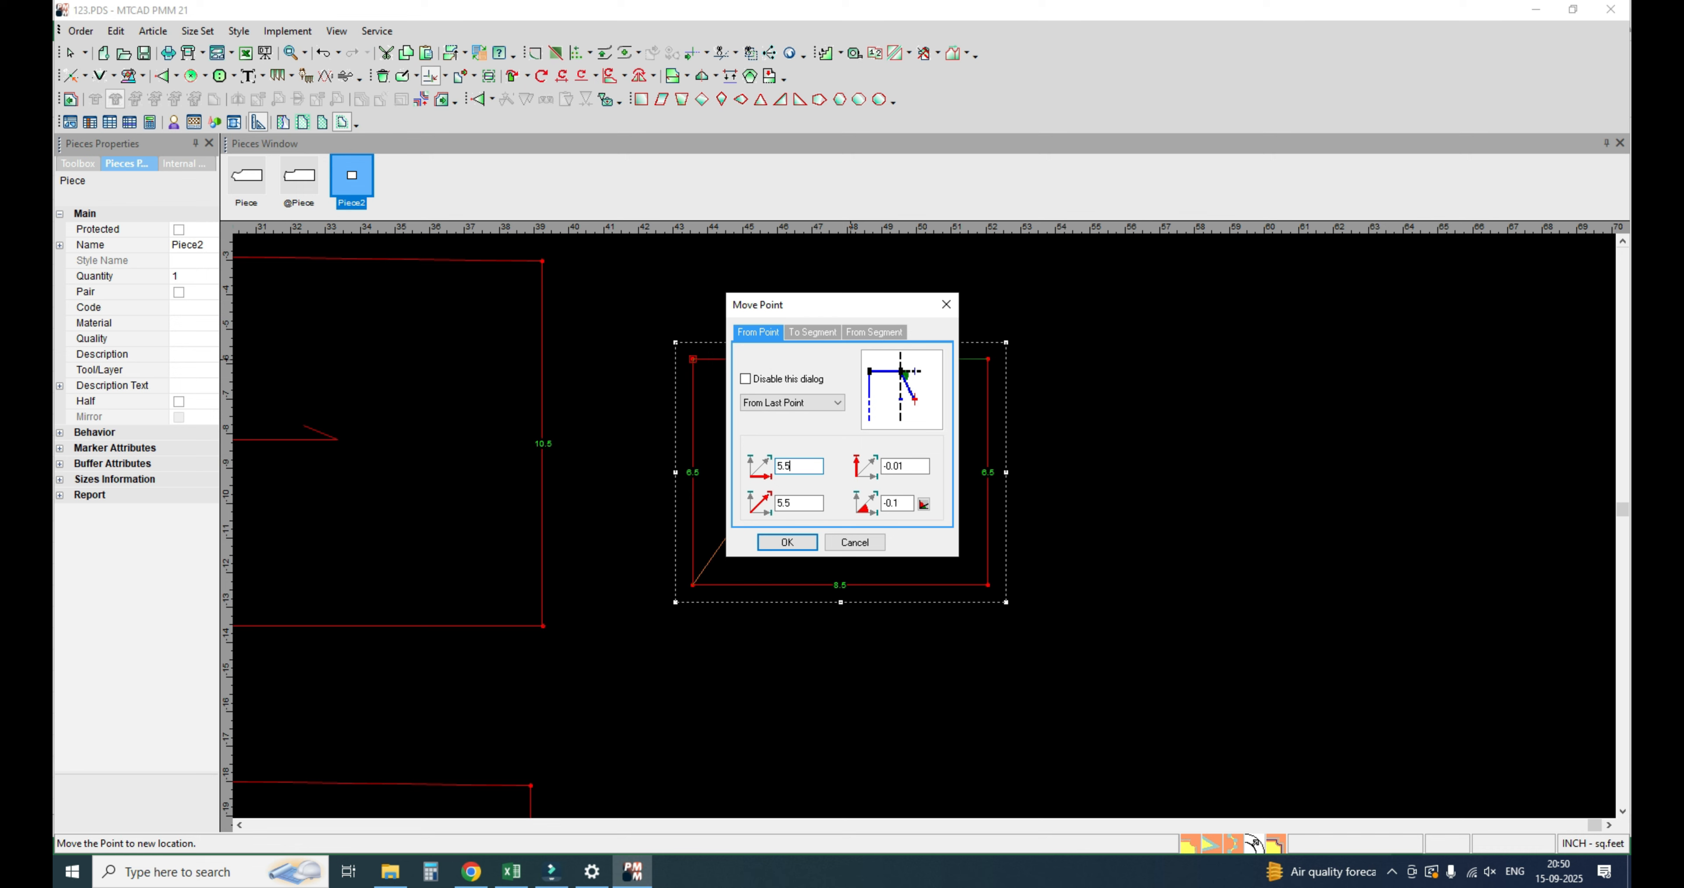
key(Tab)
text(0)
key(Return)
Step: Shape the sleeve cap edge into an S-curve with added curve points: outward near the fold, inward near the underarm, outward at the middle
shift+click(714, 558)
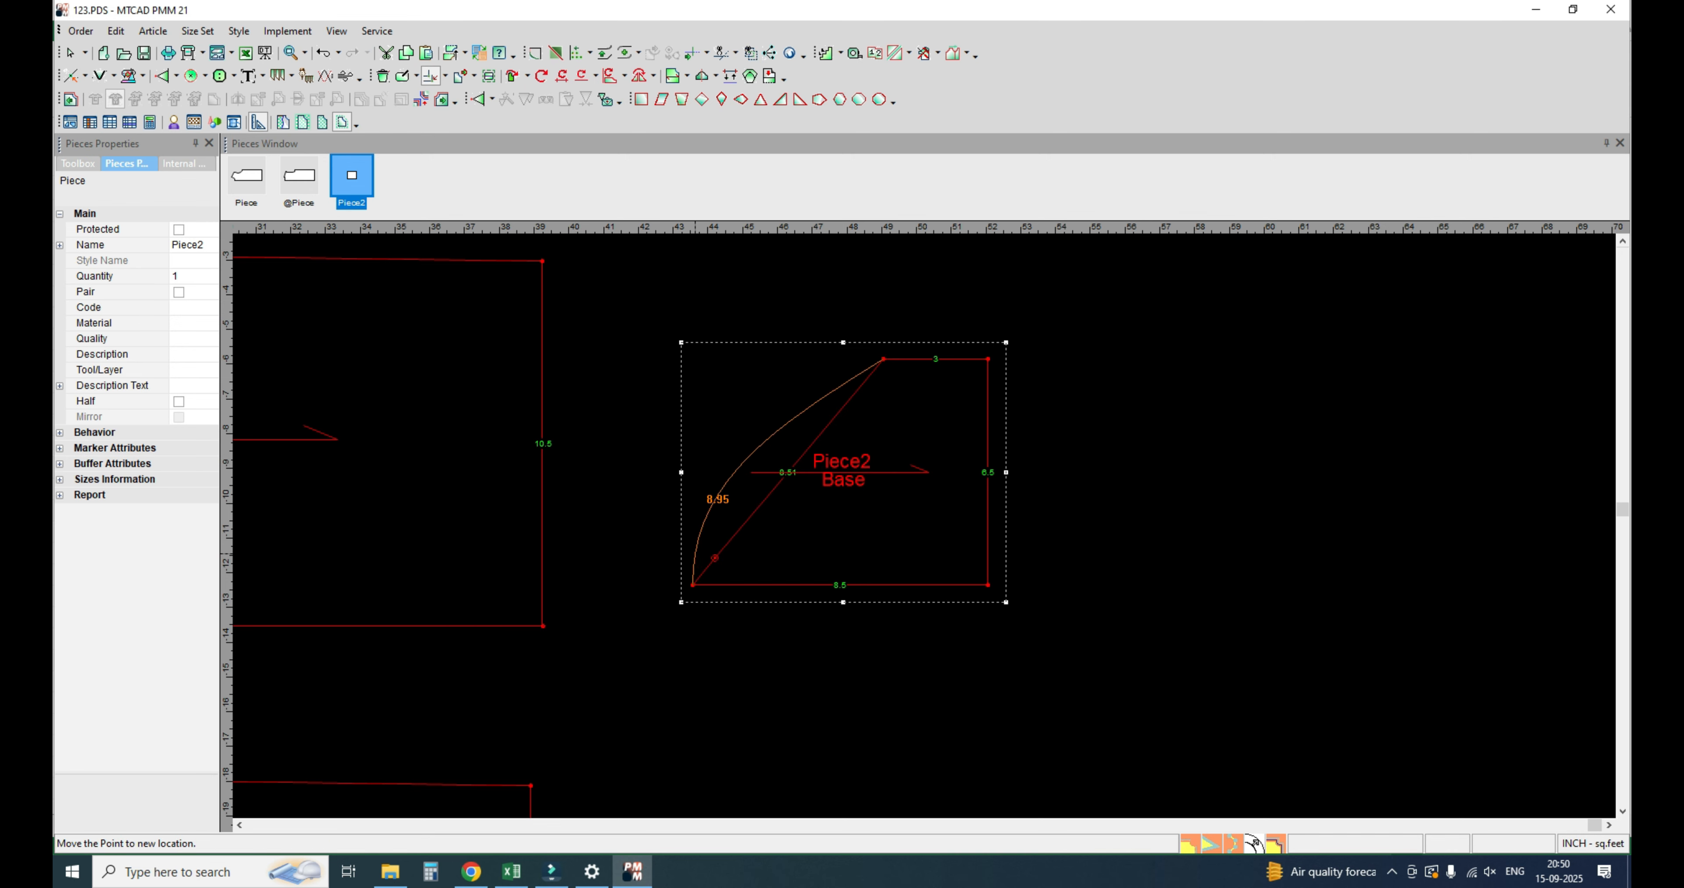
click(693, 555)
key(Return)
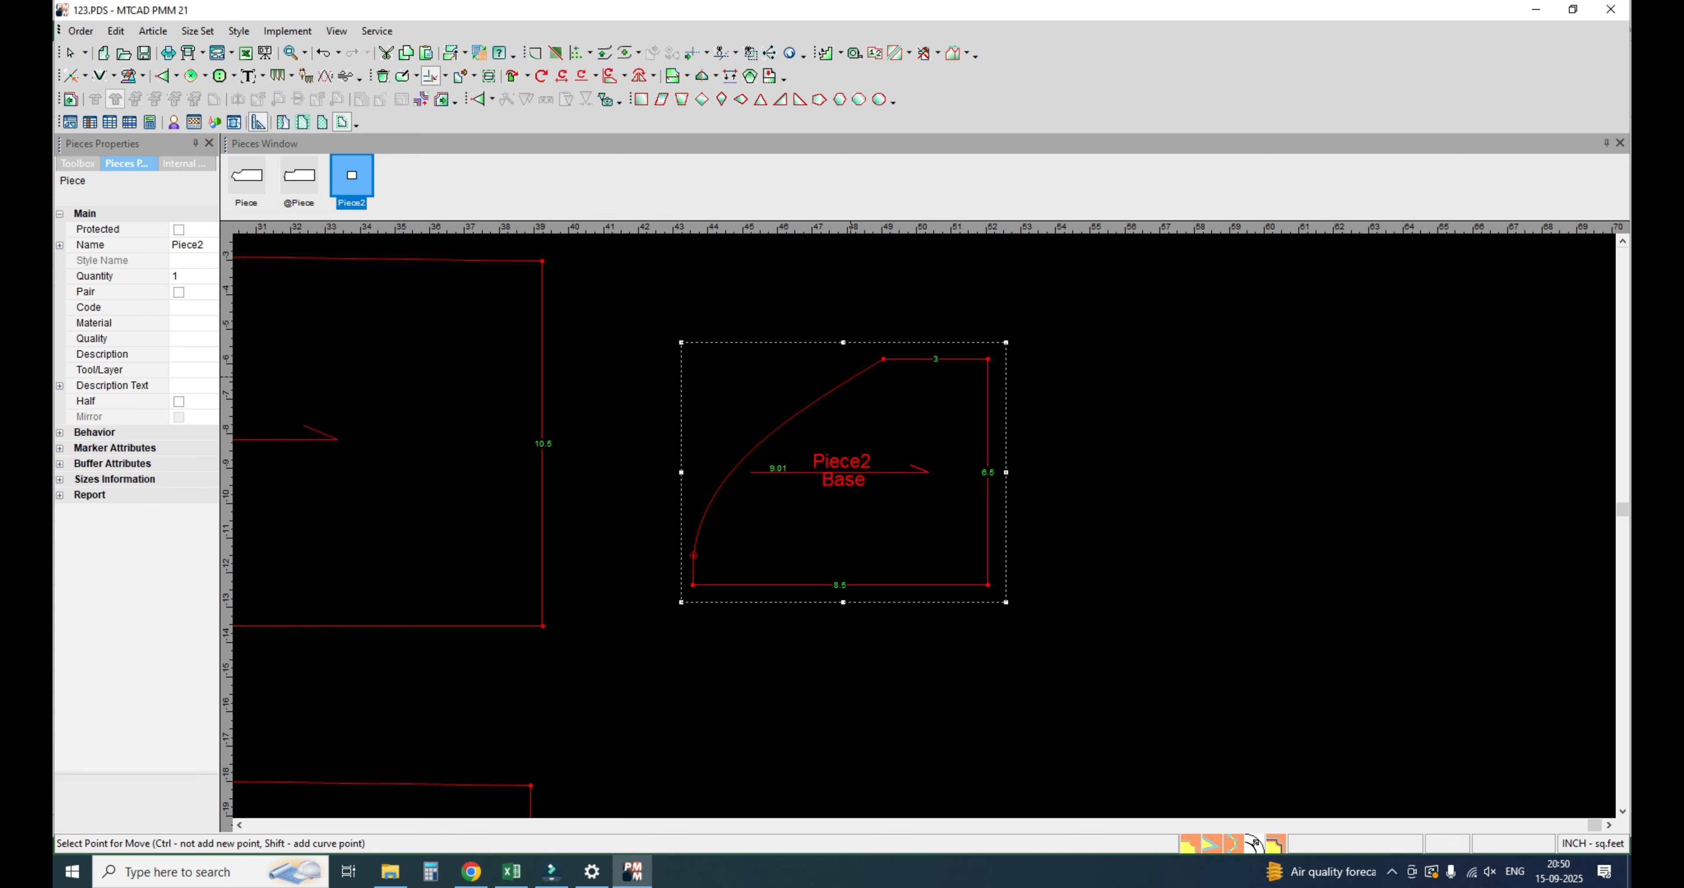
shift+click(851, 379)
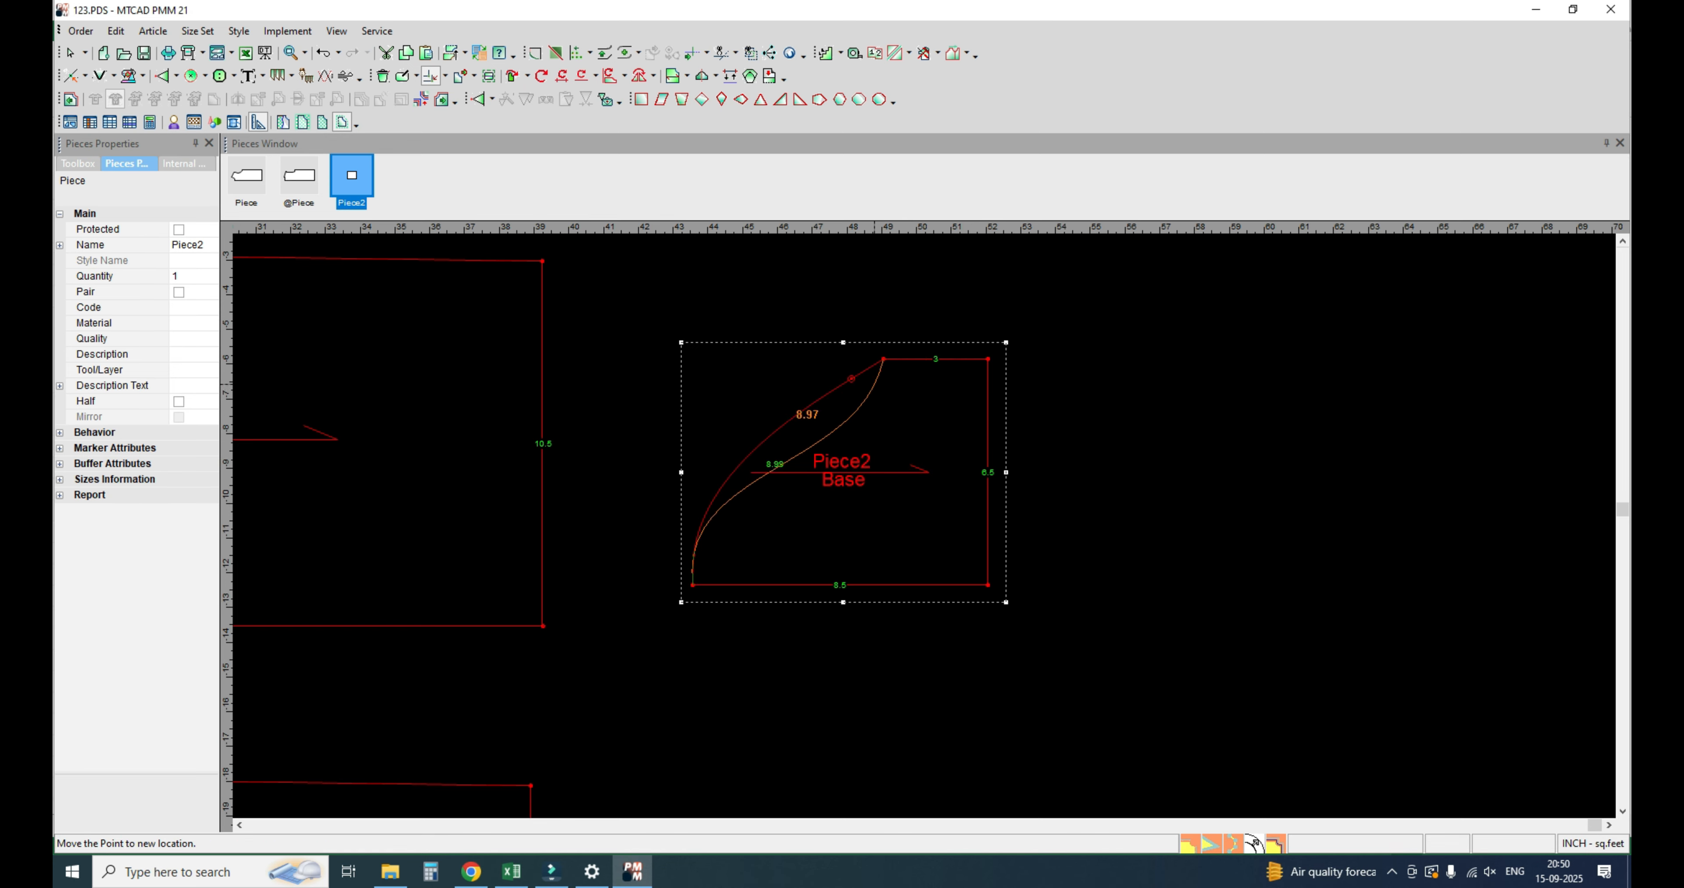
click(877, 385)
key(Return)
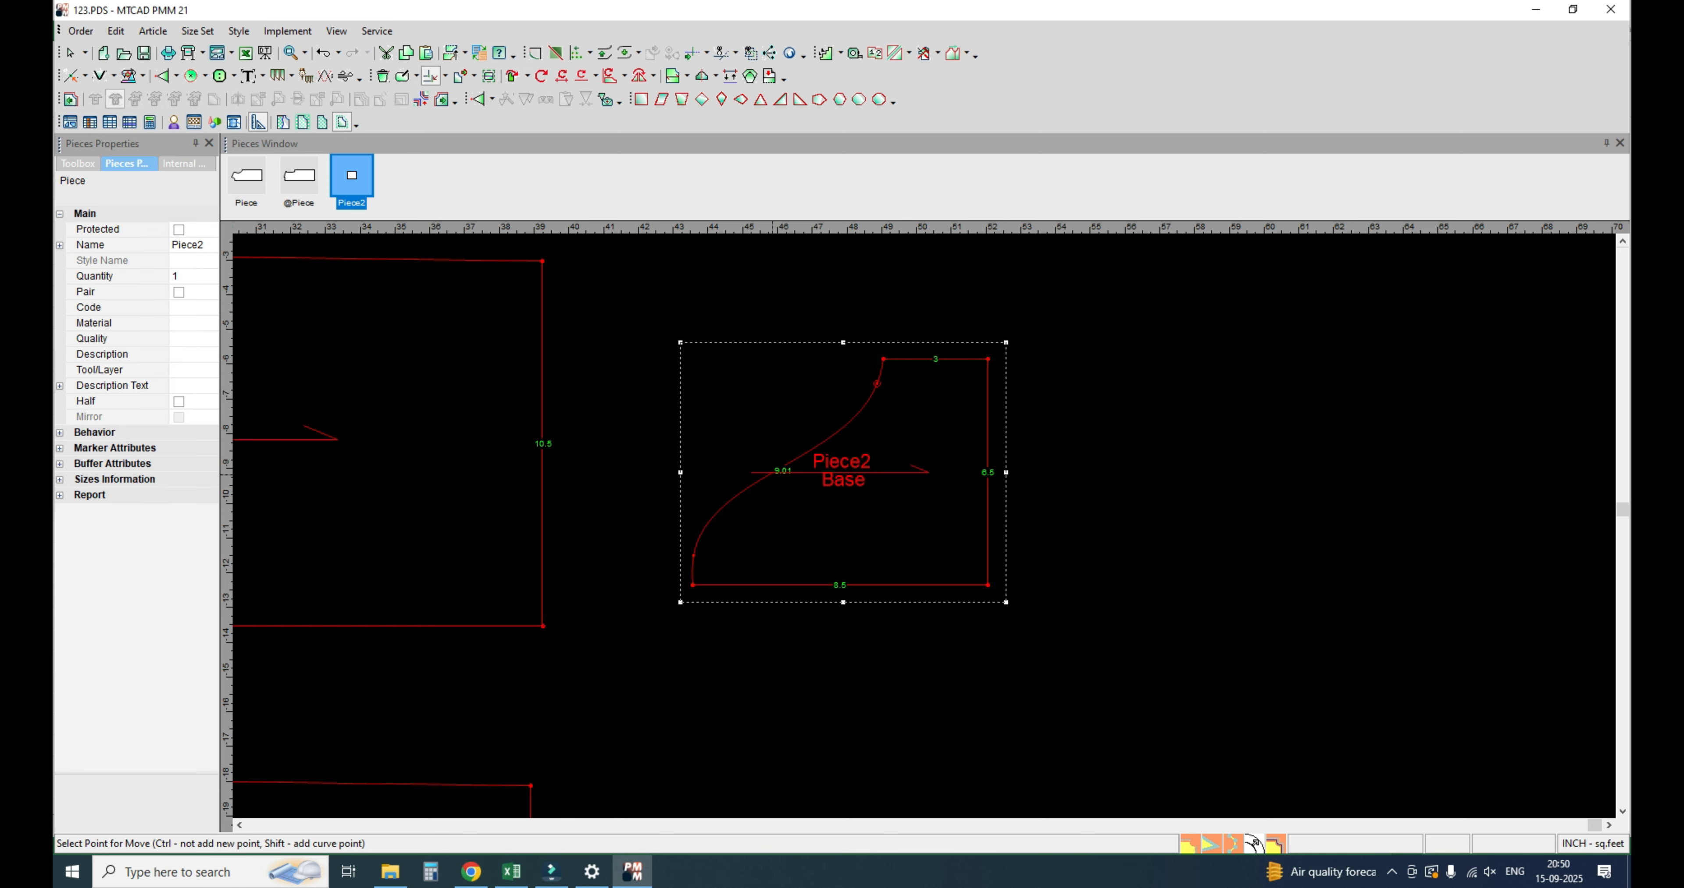
shift+click(773, 472)
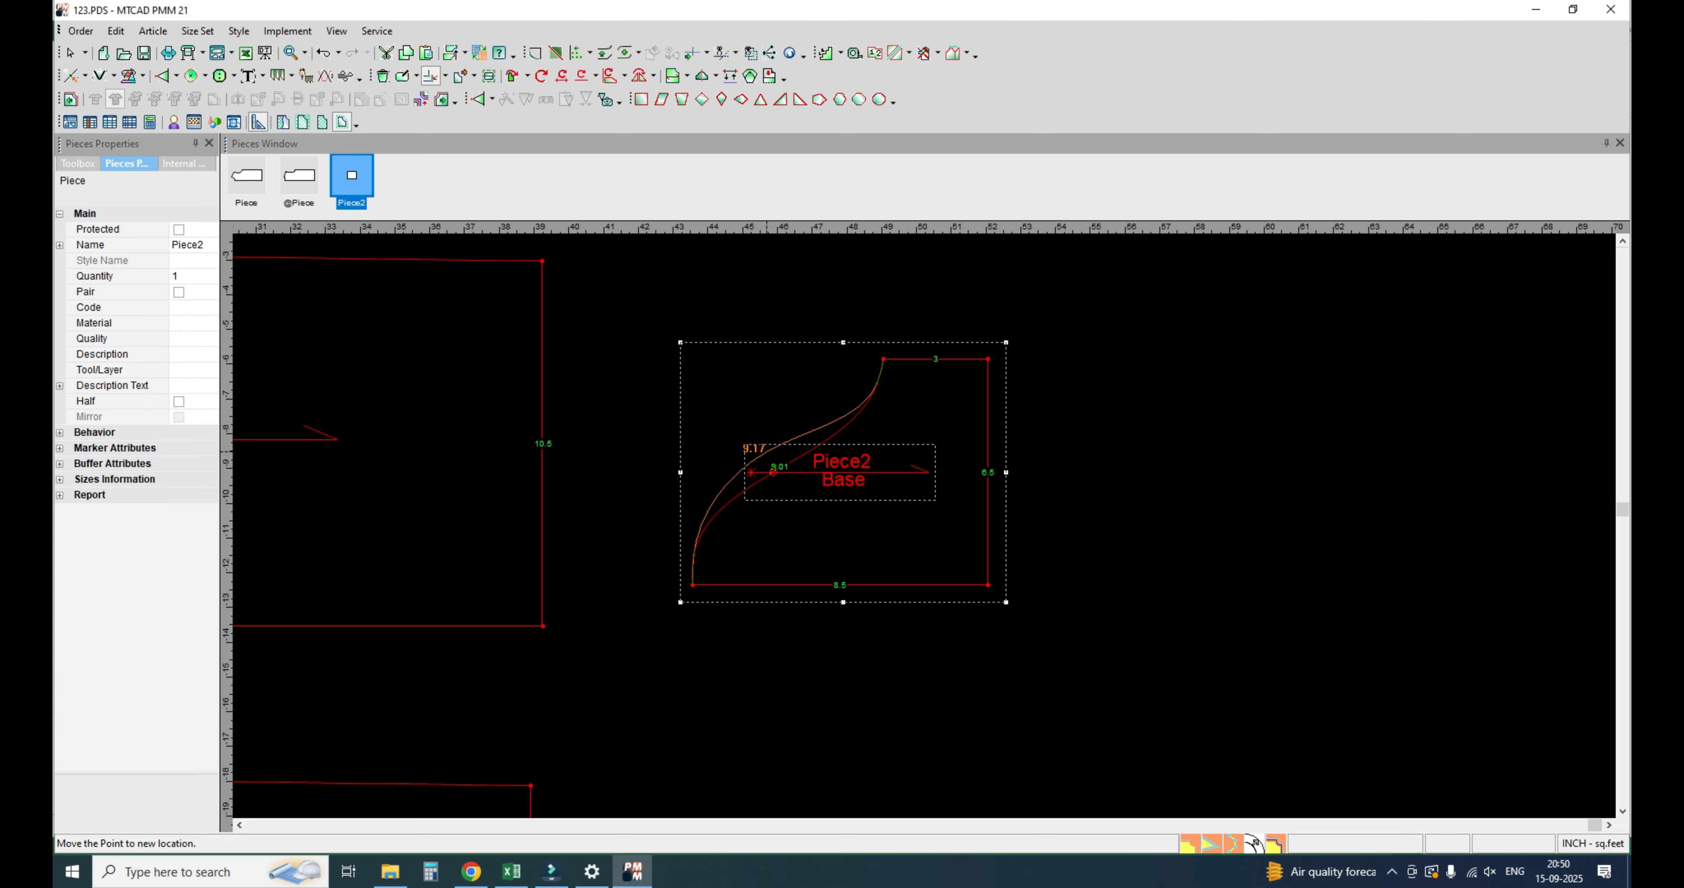
click(766, 452)
key(Return)
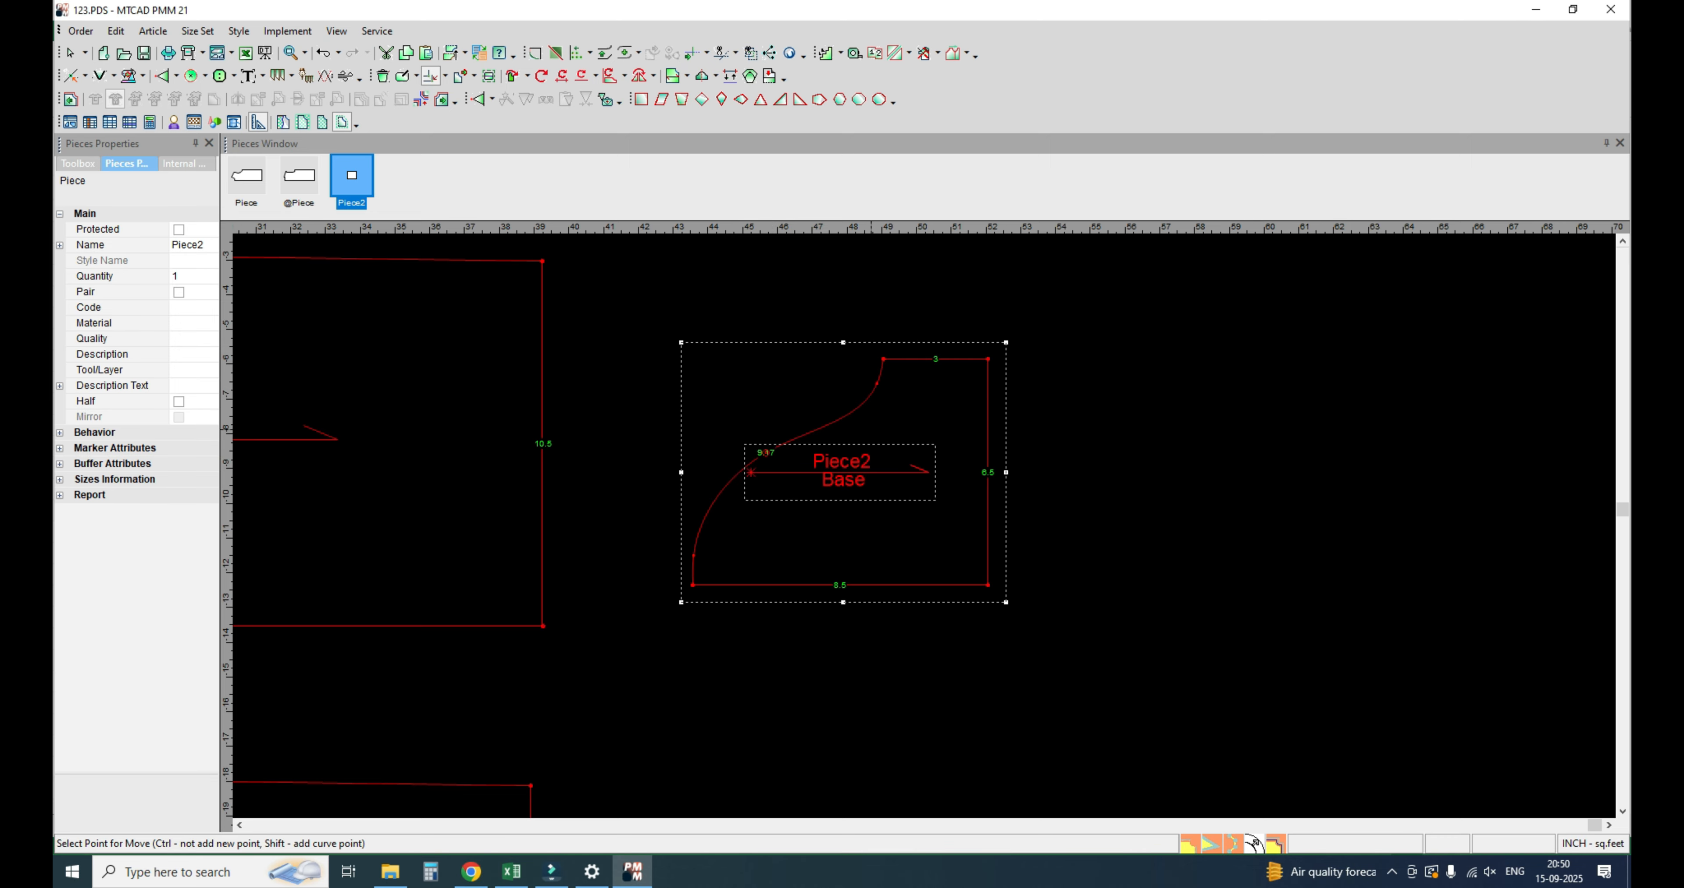
Step: Switch to the POLO T-SHIRT Excel chart, delete rows 24 and 25 (BICEP and OPENING), and highlight size L BICEP cell E16 in yellow
scroll(871, 429, up, 2)
scroll(924, 526, down, 3)
scroll(924, 526, up, 2)
key(alt+Tab)
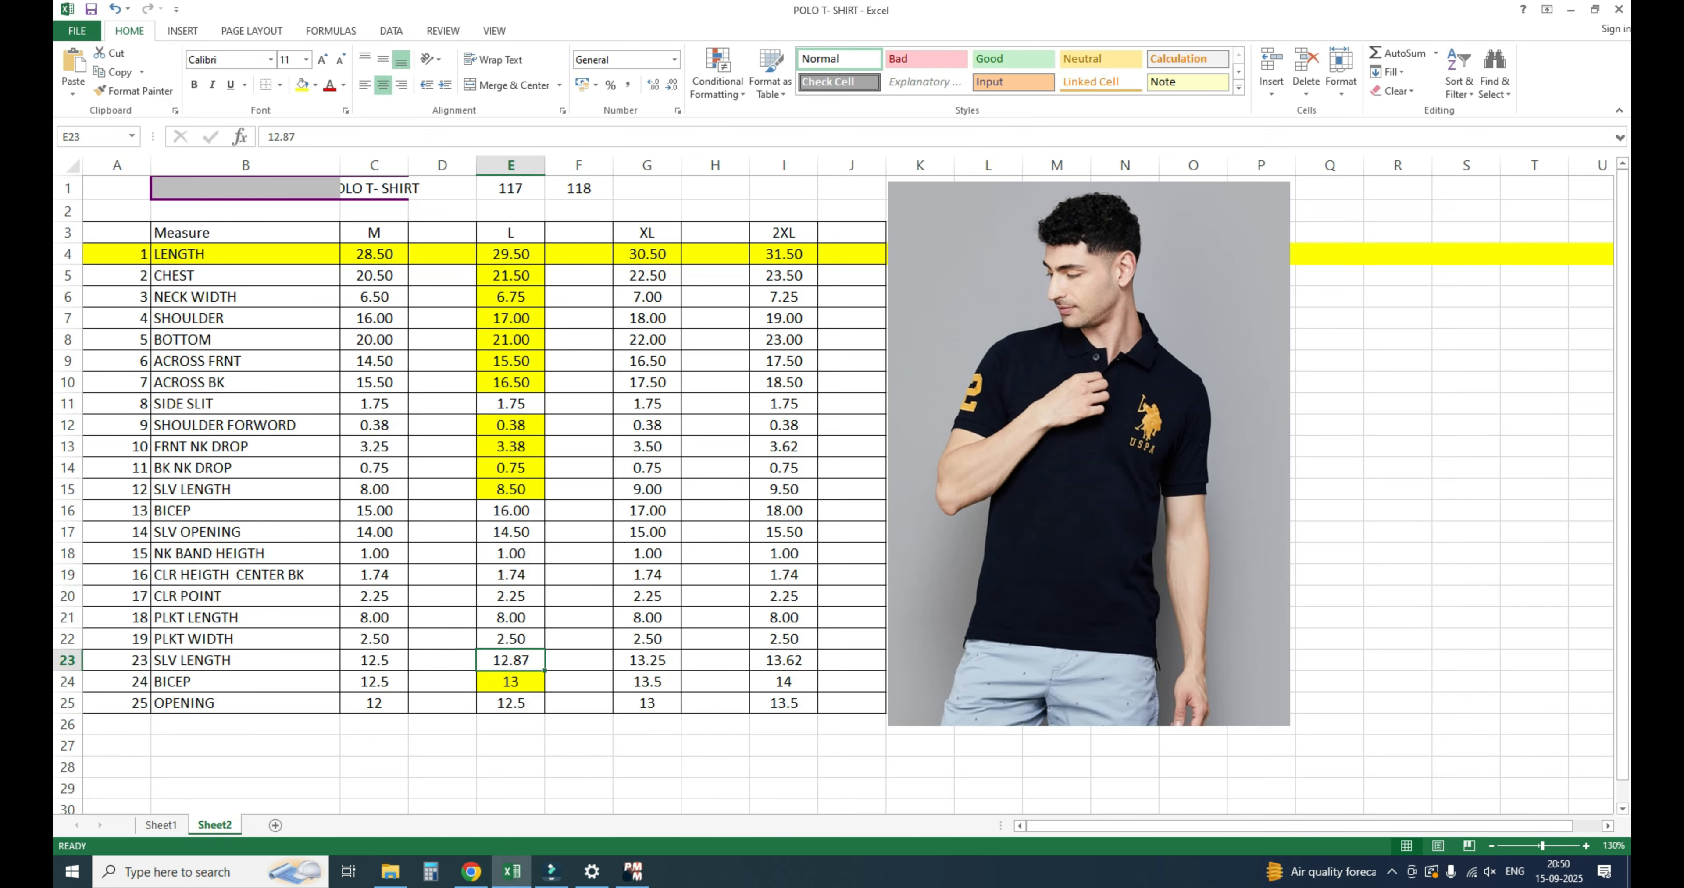
key(Up)
key(Up)
key(Up)
key(Up)
key(Up)
key(Up)
key(Up)
key(Up)
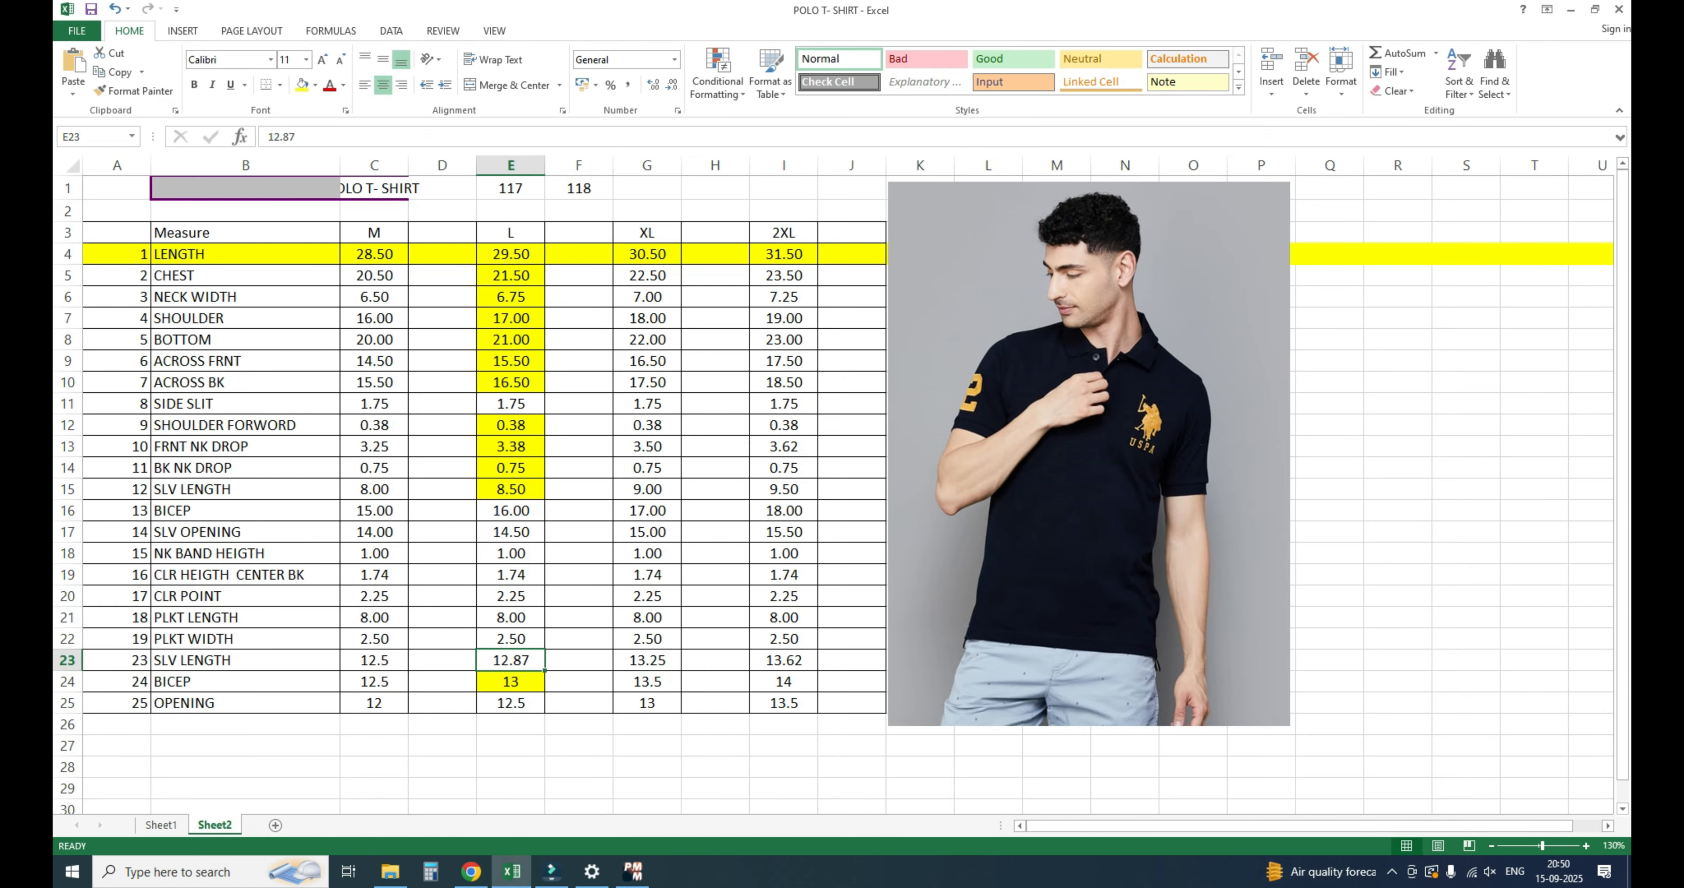
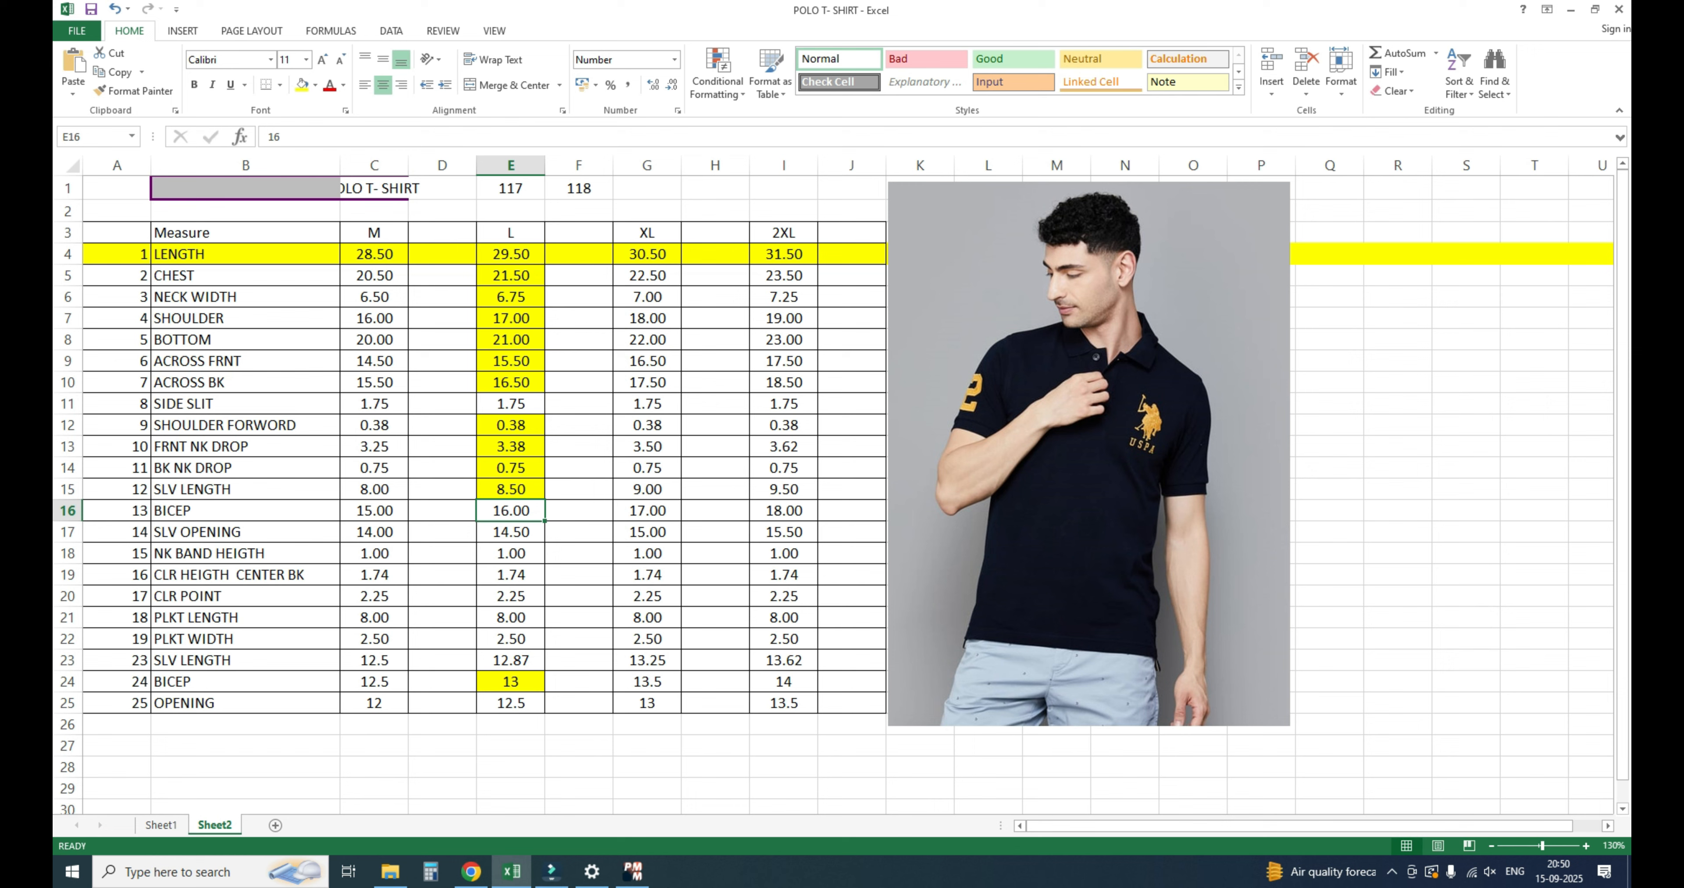
drag(68, 682, 68, 703)
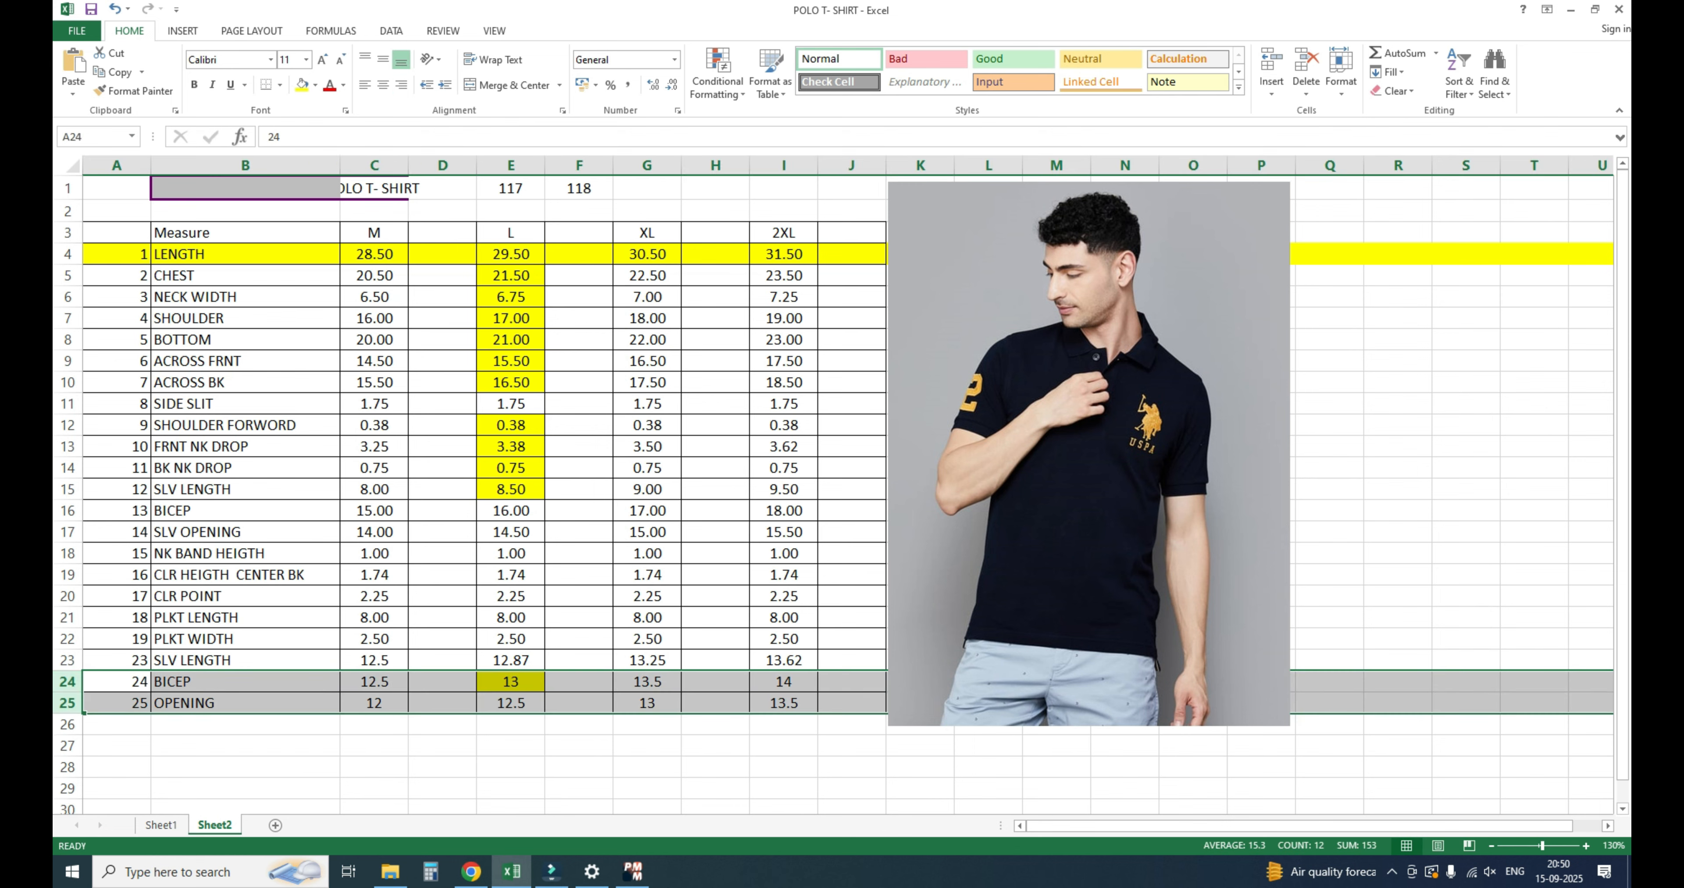
right_click(281, 709)
click(314, 595)
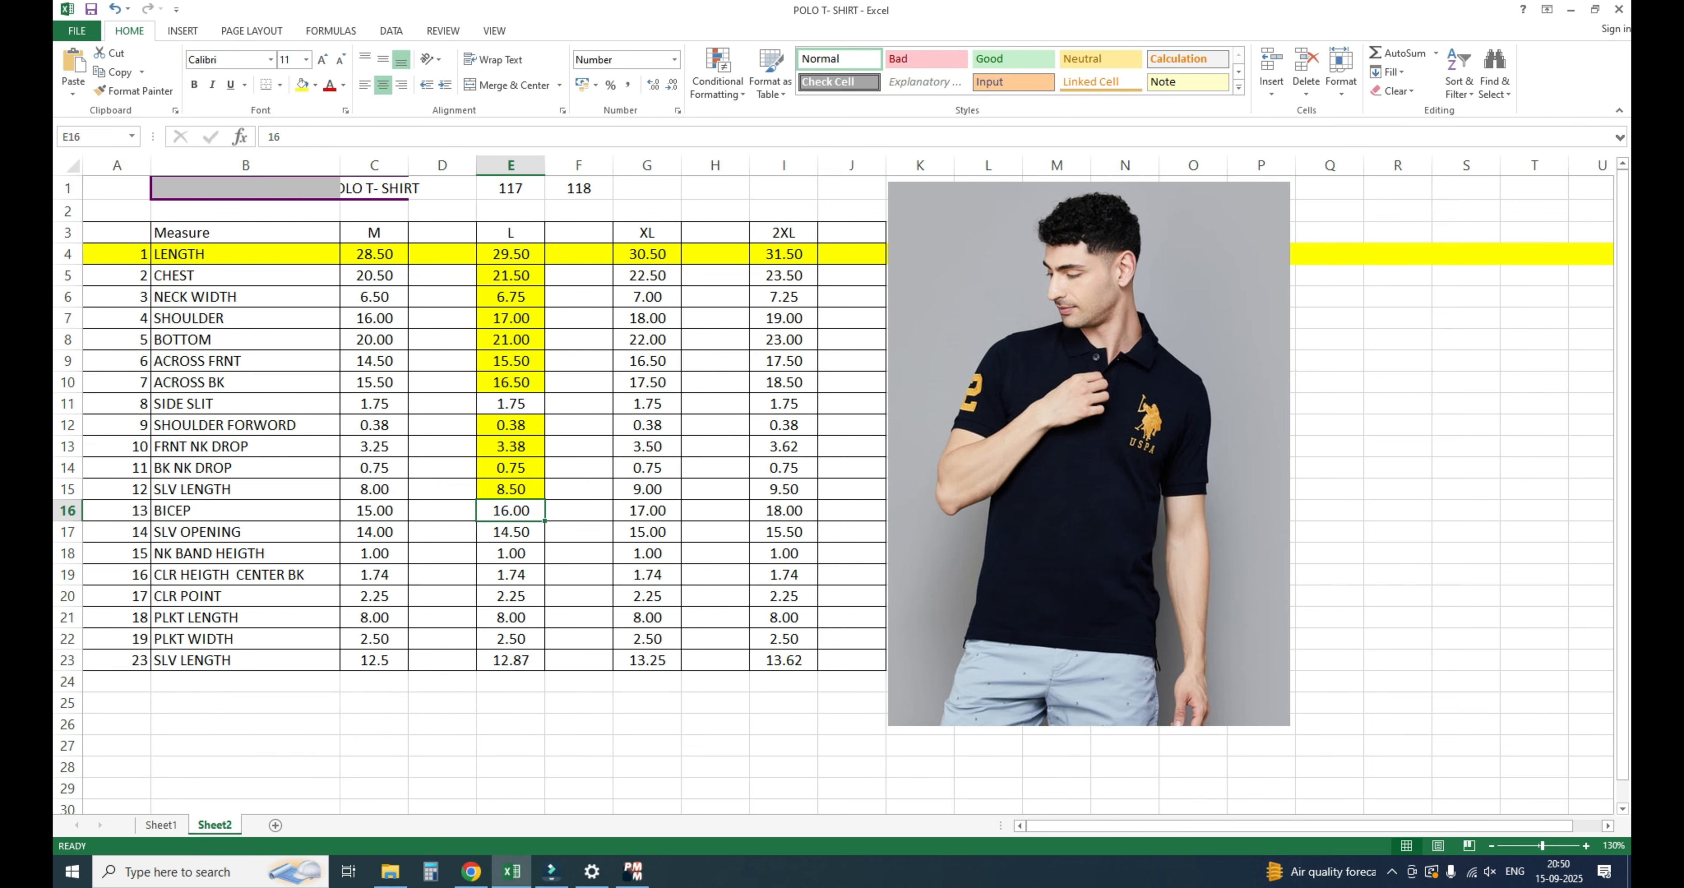
click(302, 84)
Step: Return to MTCAD PMM and move the sleeve's underarm point straight up by 1.5
key(alt+Tab)
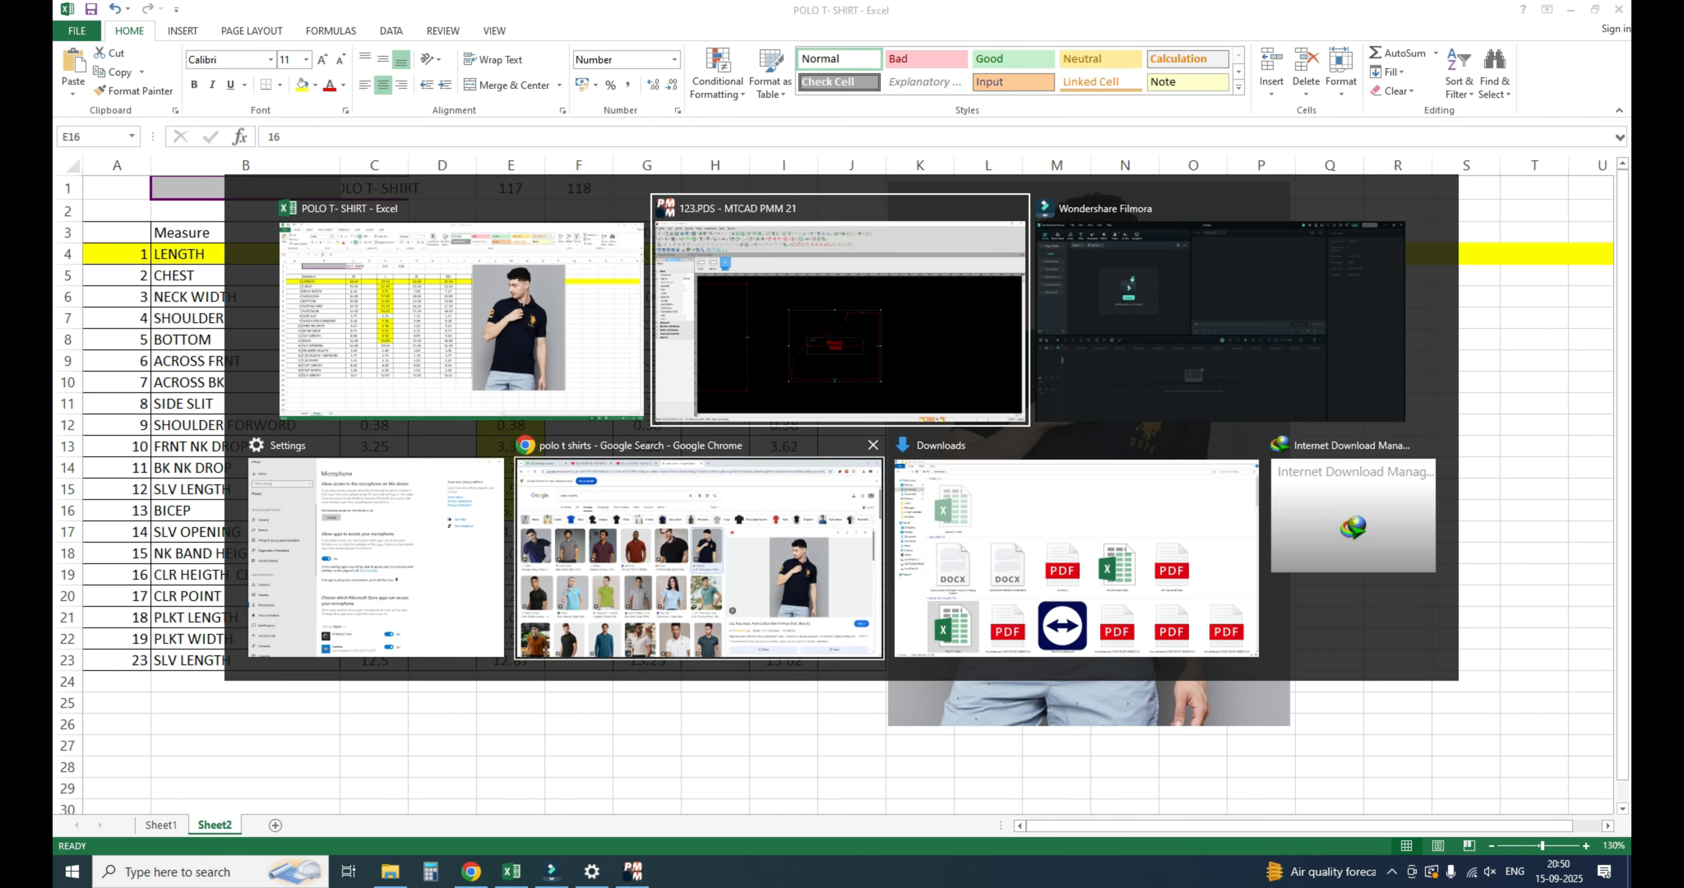
click(873, 390)
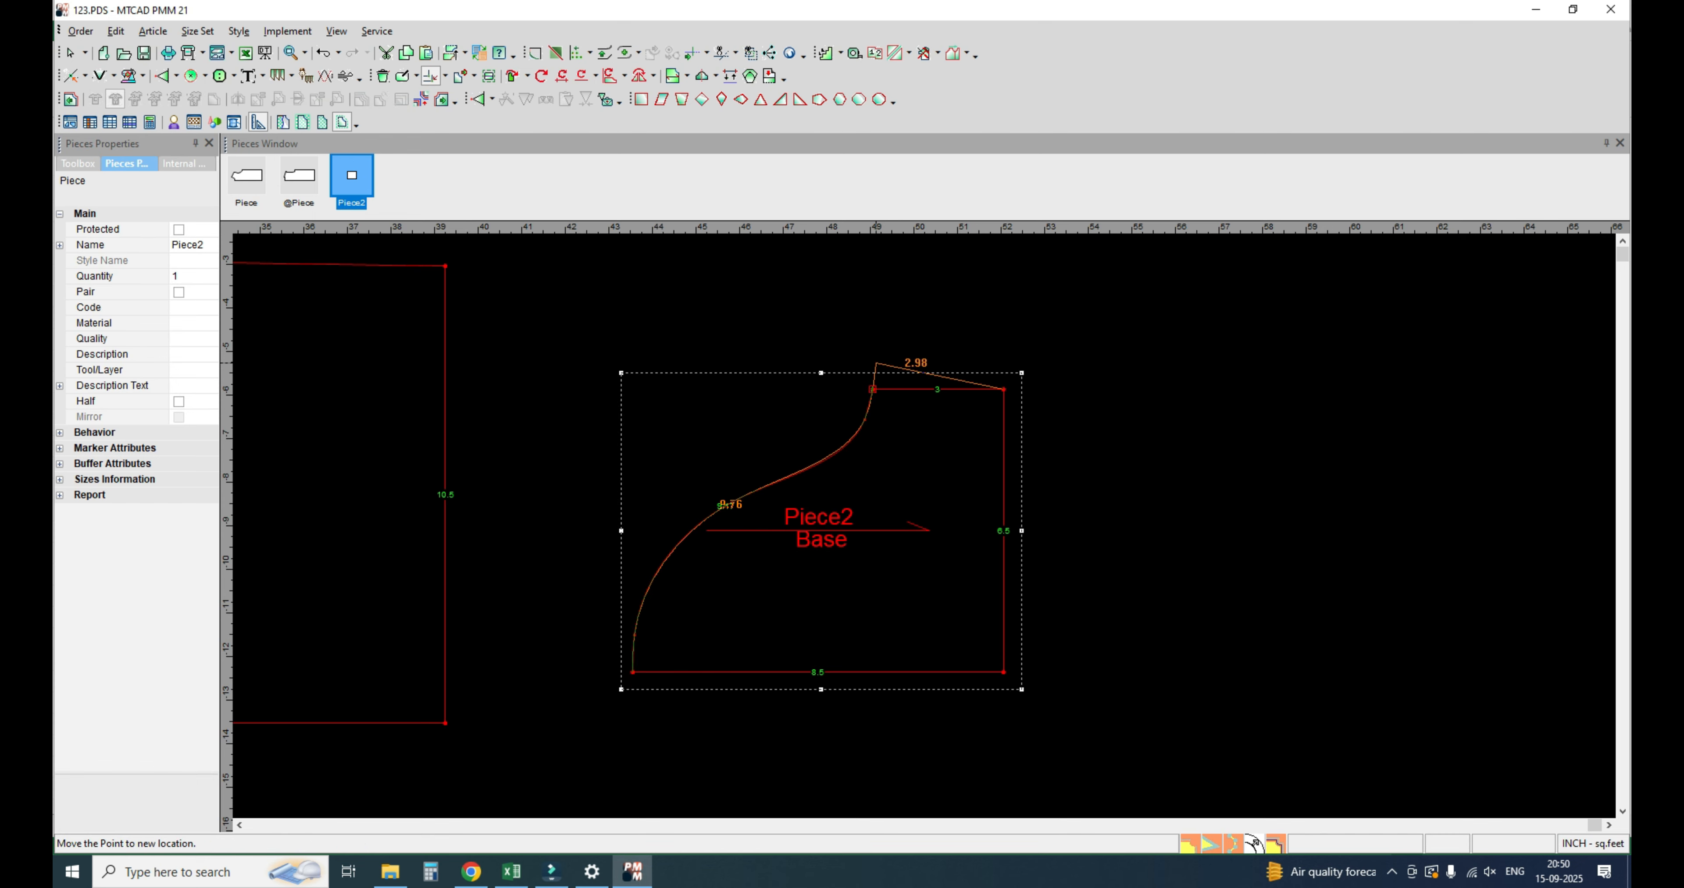
click(876, 361)
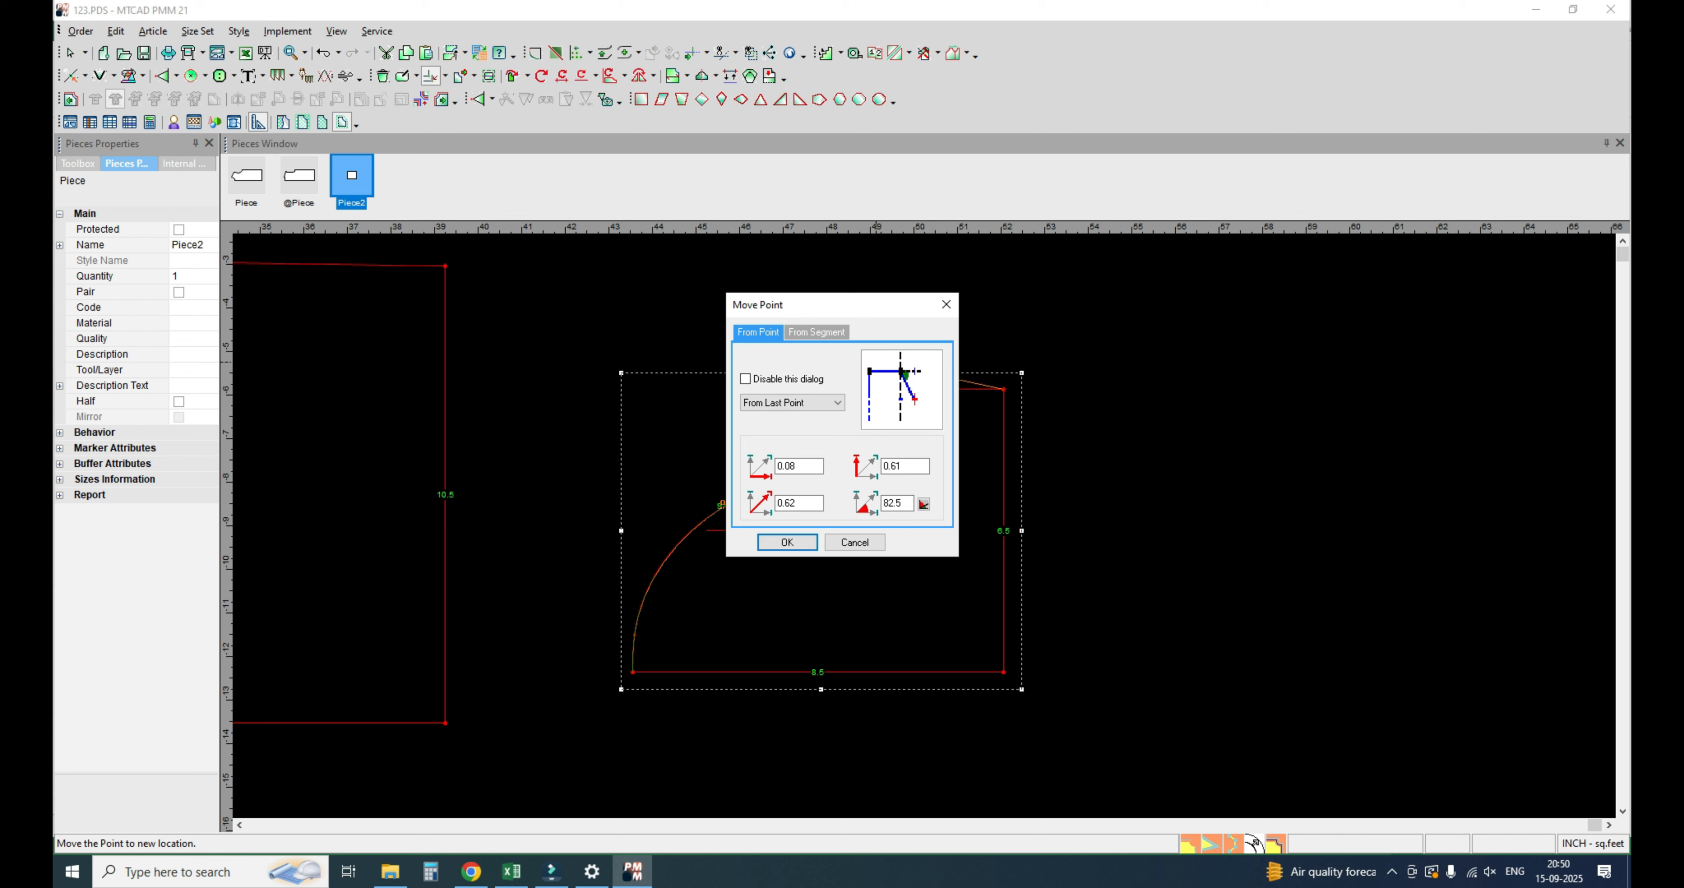
key(Tab)
text(1.5)
key(Return)
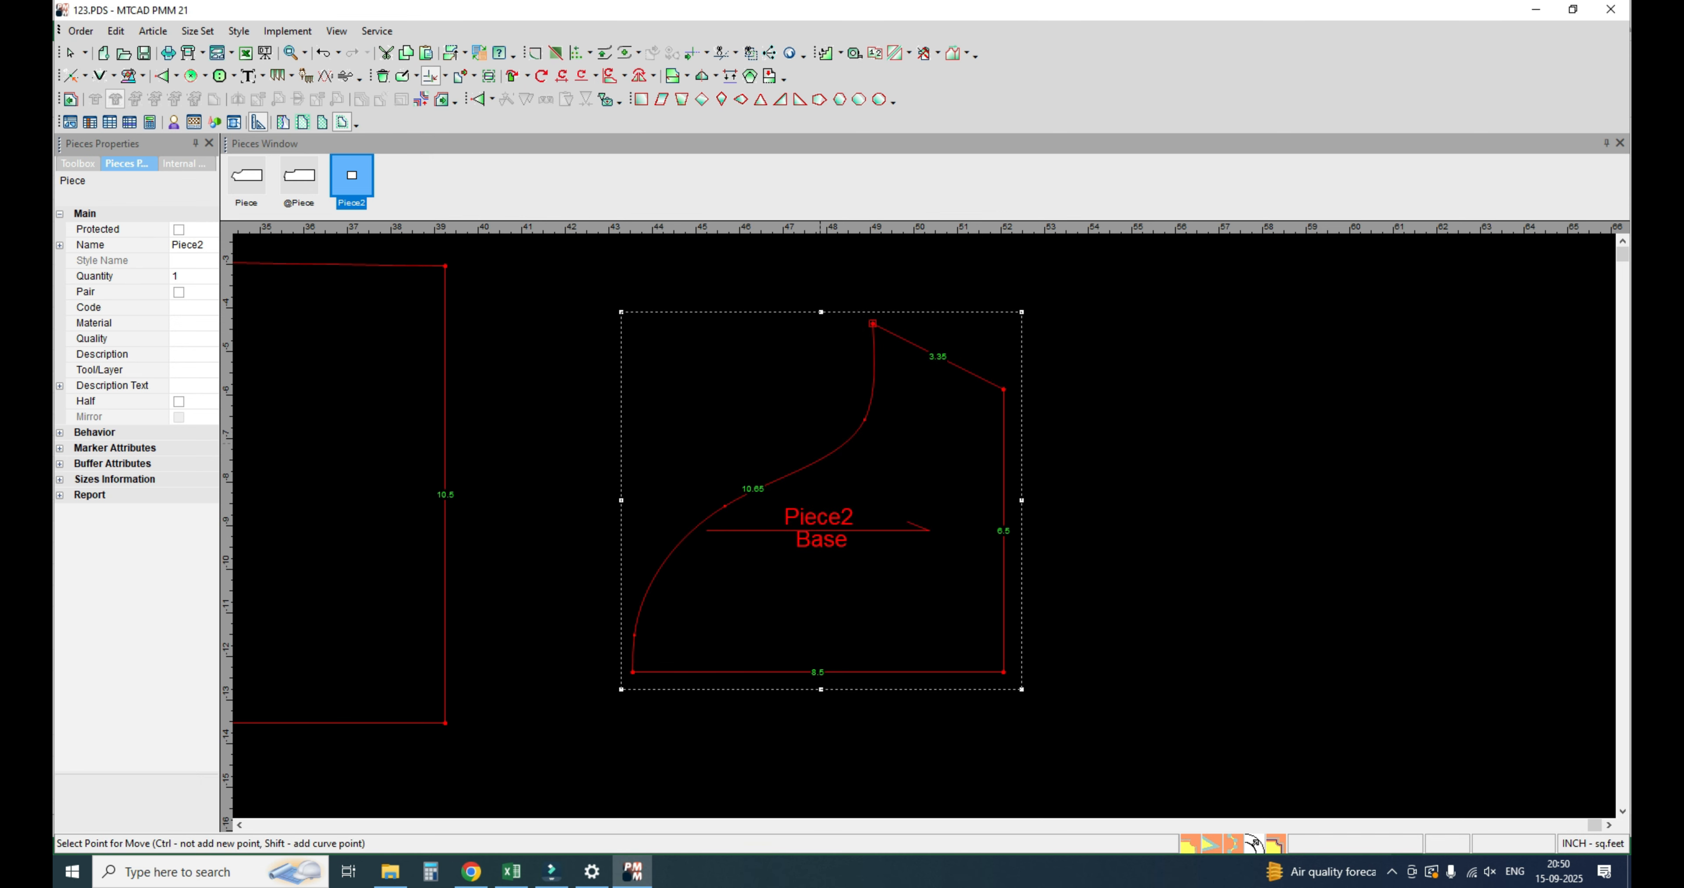
Step: Smooth the sleeve cap by moving the curve point near the underarm by -0.16, 1.18 and the middle curve point by -0.14, 0.51
click(865, 420)
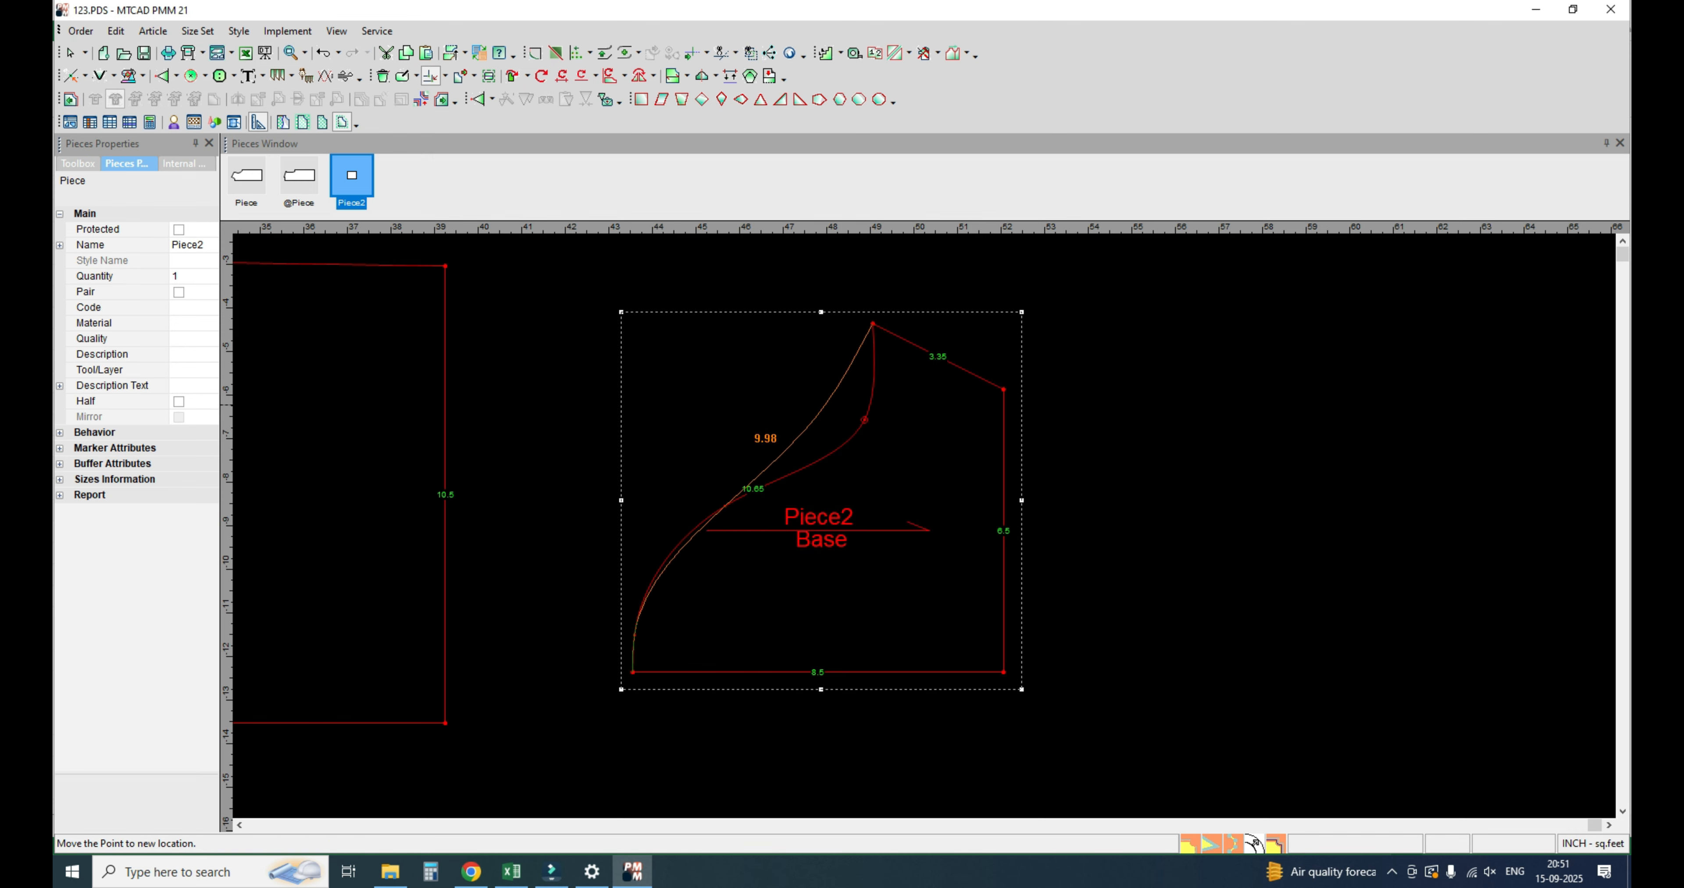
click(856, 369)
click(787, 542)
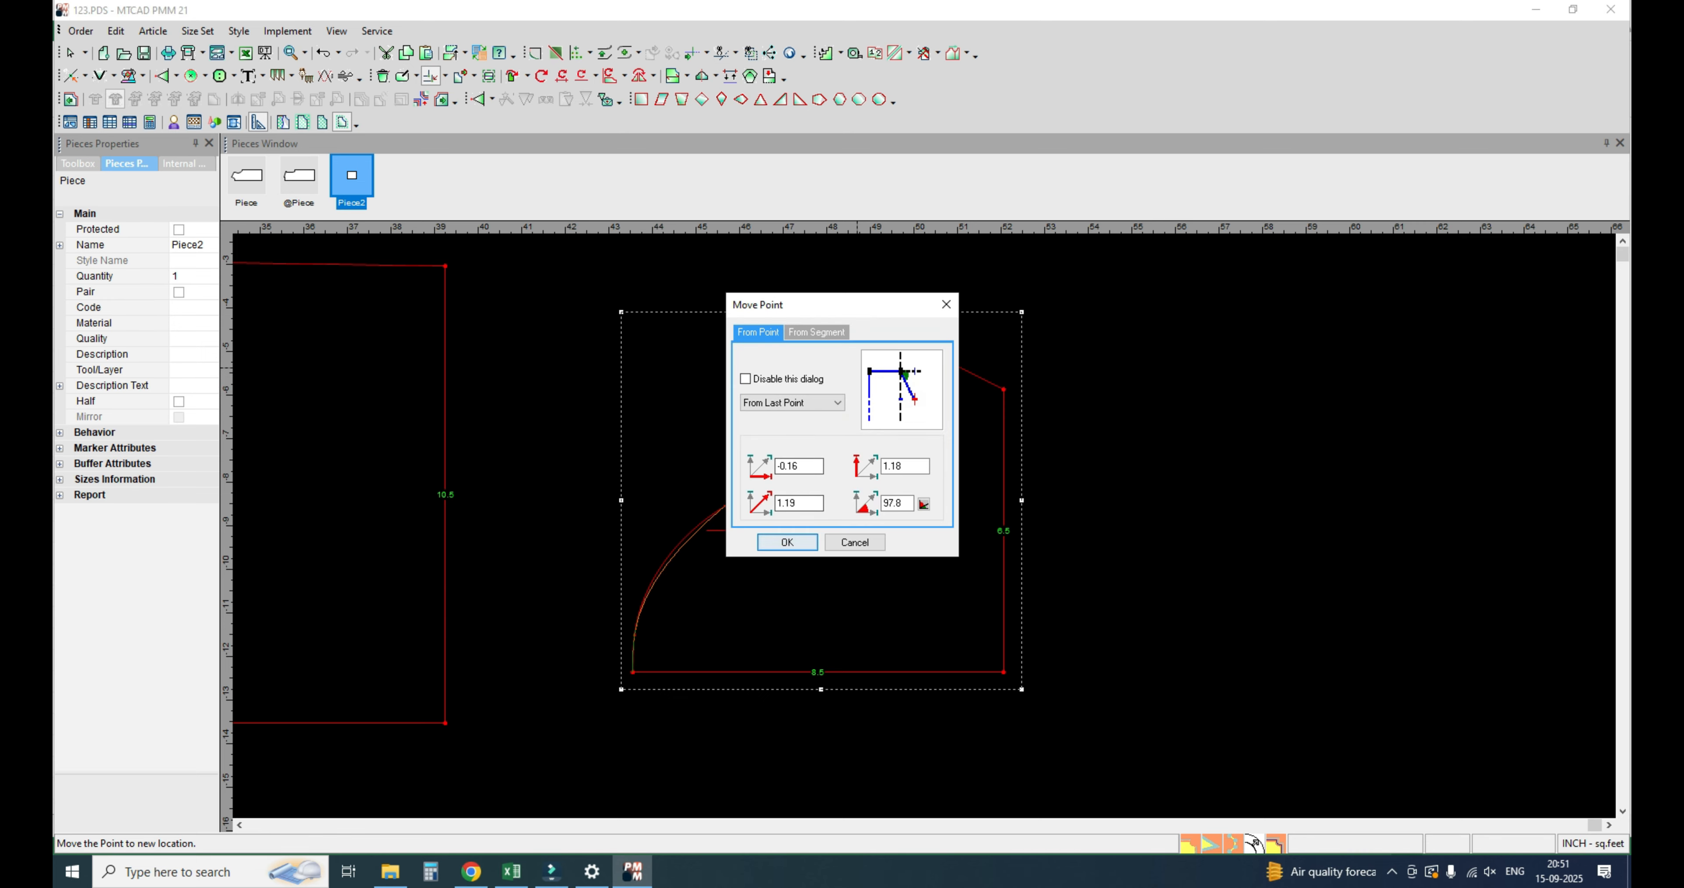
click(725, 506)
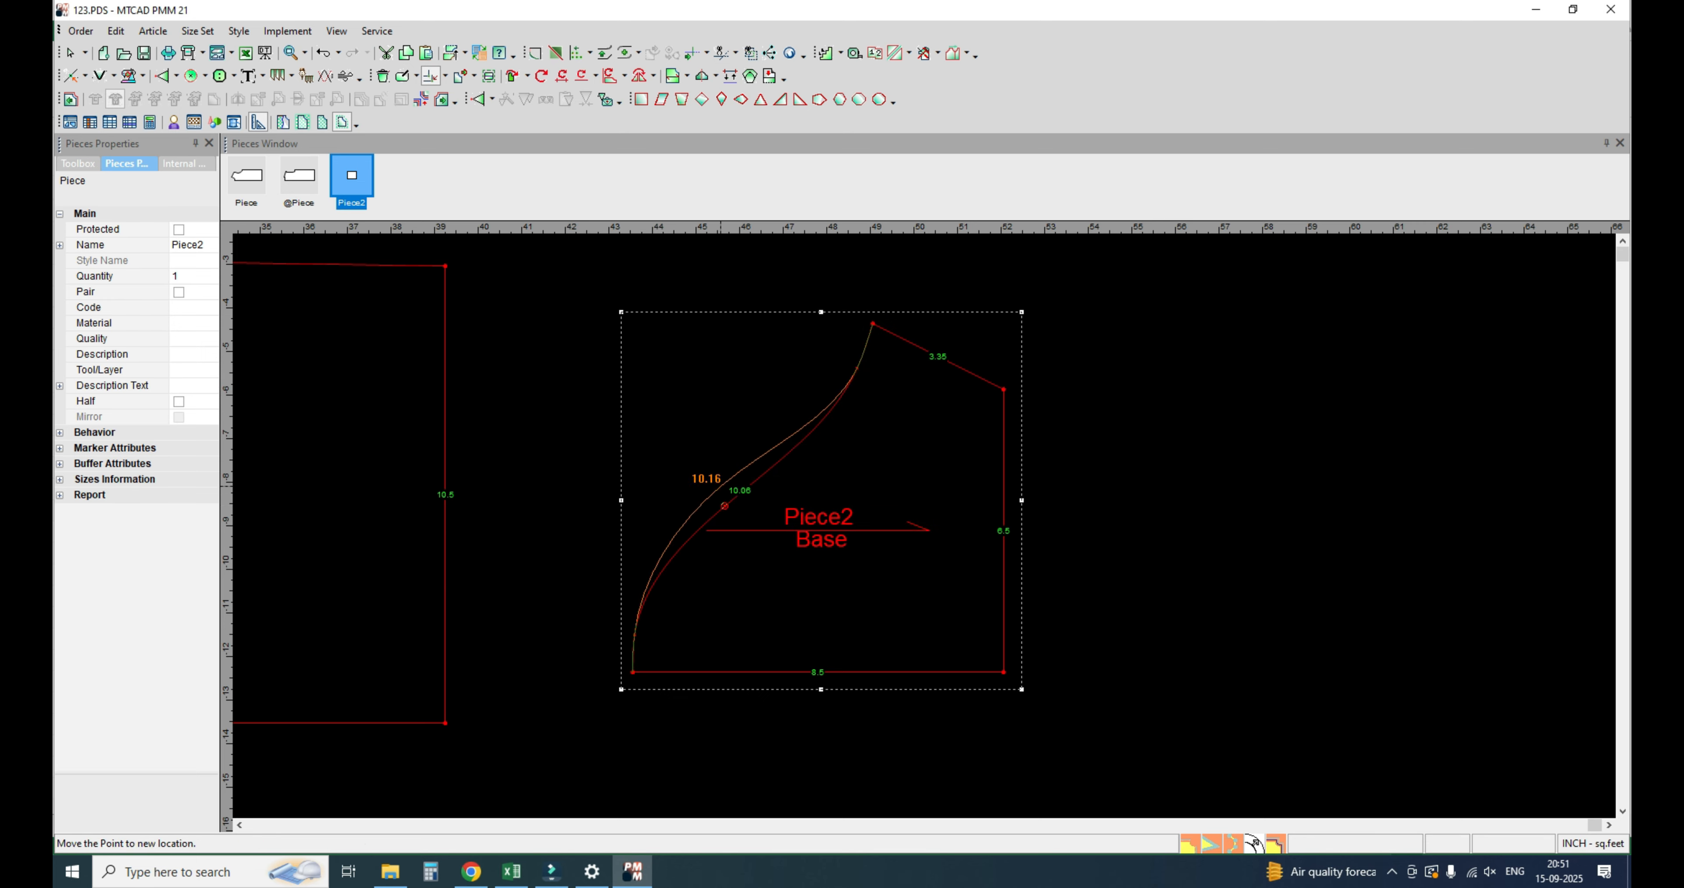
click(720, 484)
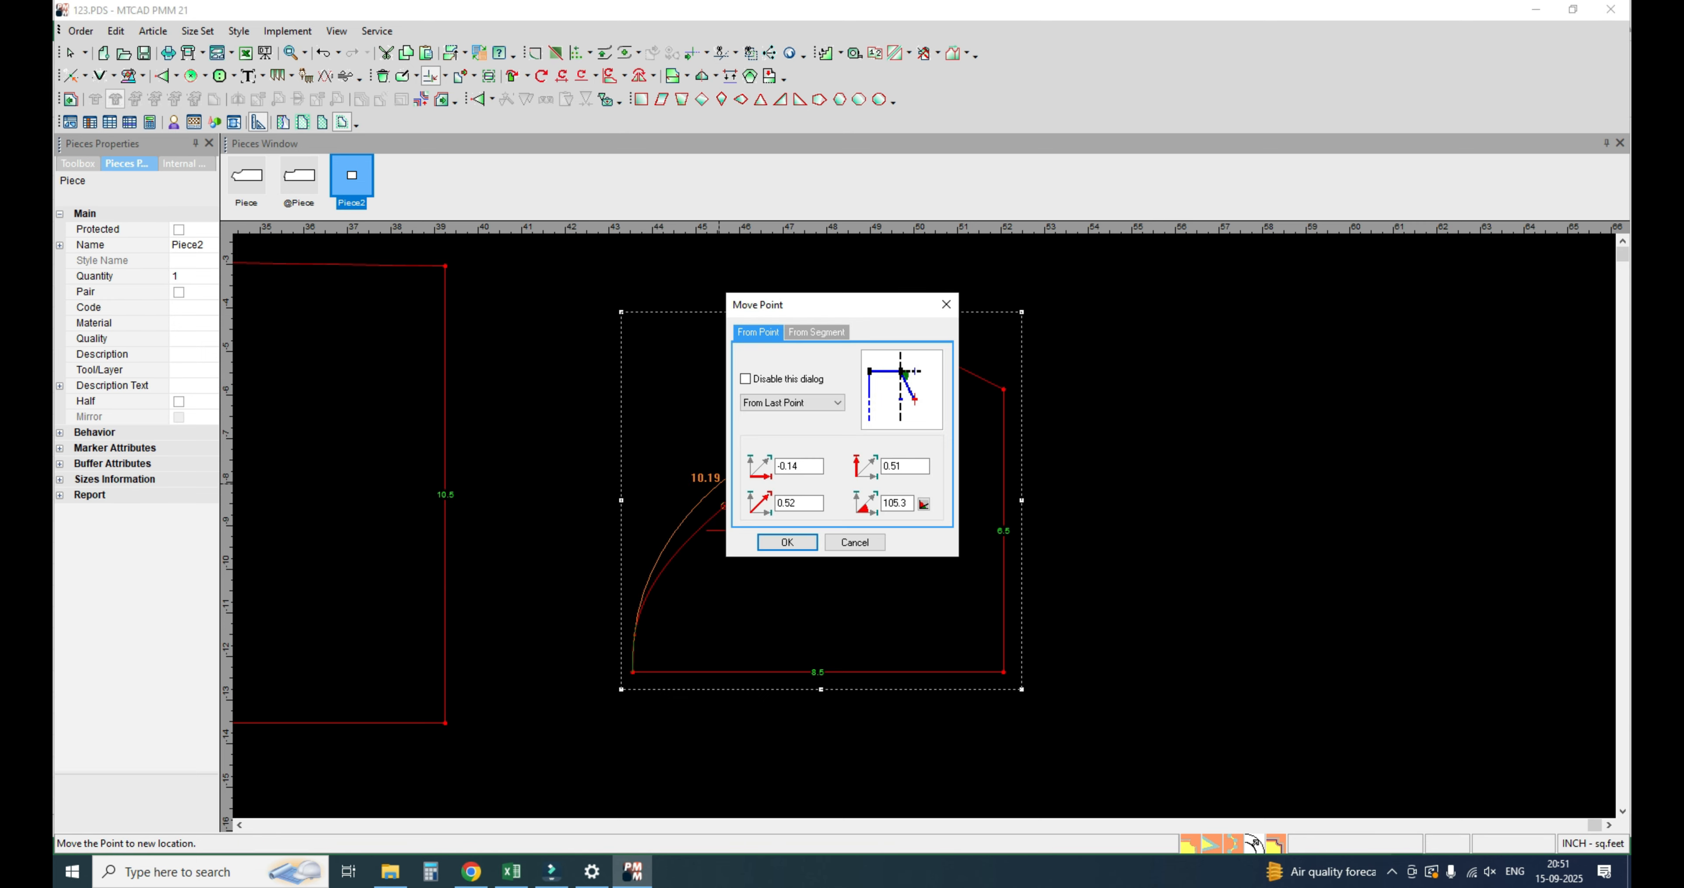
click(787, 543)
Step: Add a curve point on the lower cap curve and pull it slightly outward, making the cap about 10.24 long
scroll(663, 582, up, 2)
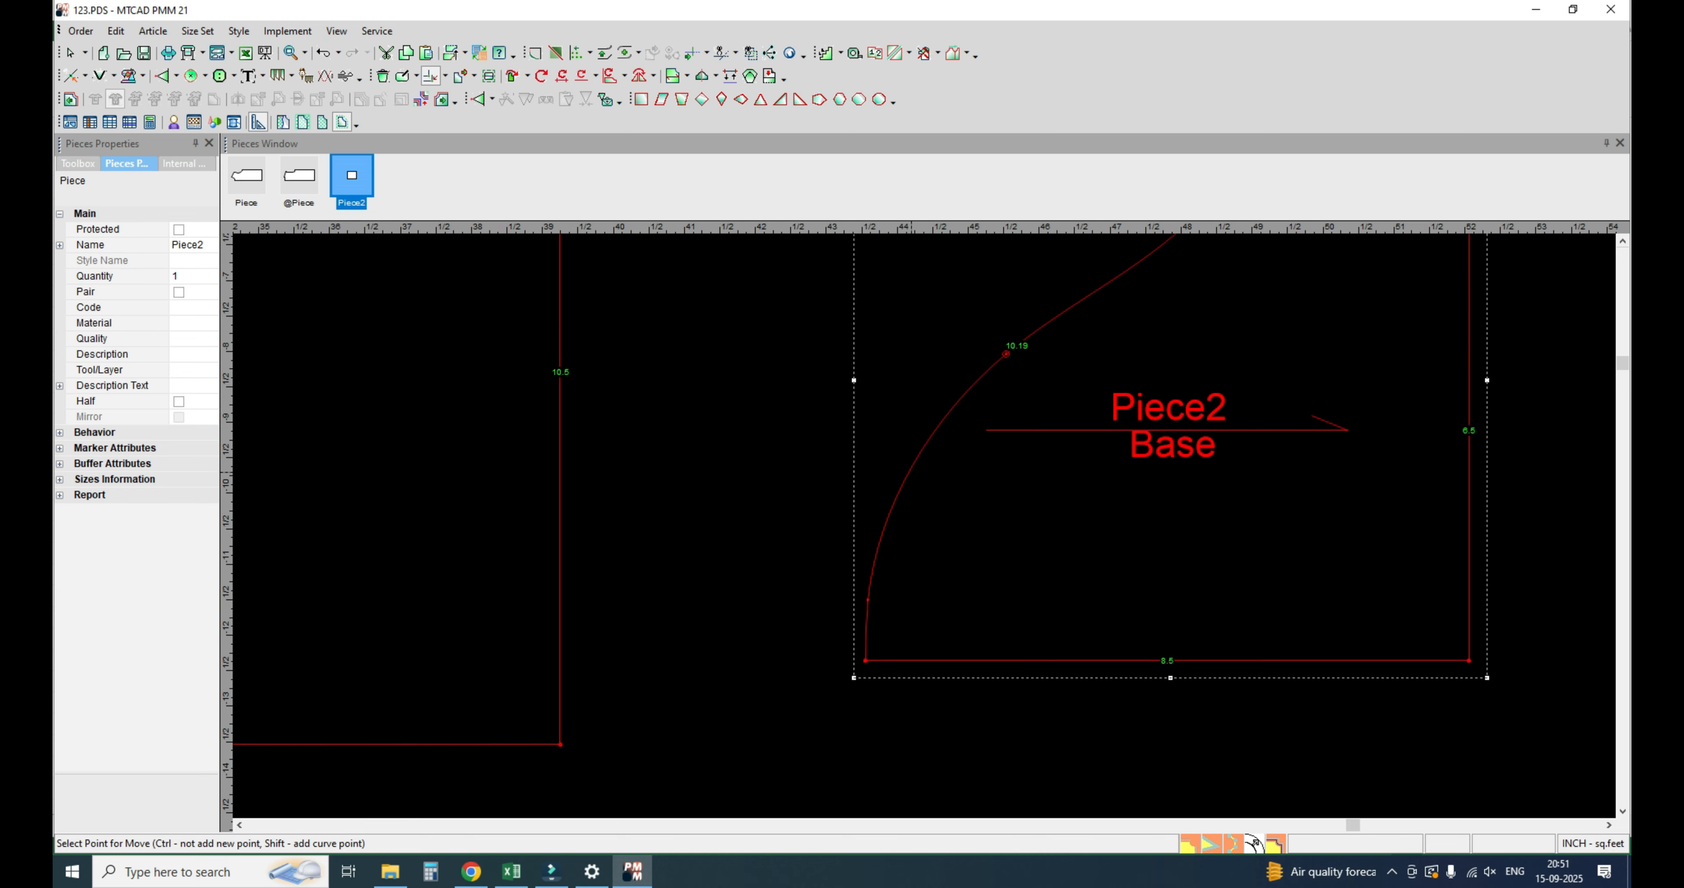
click(917, 458)
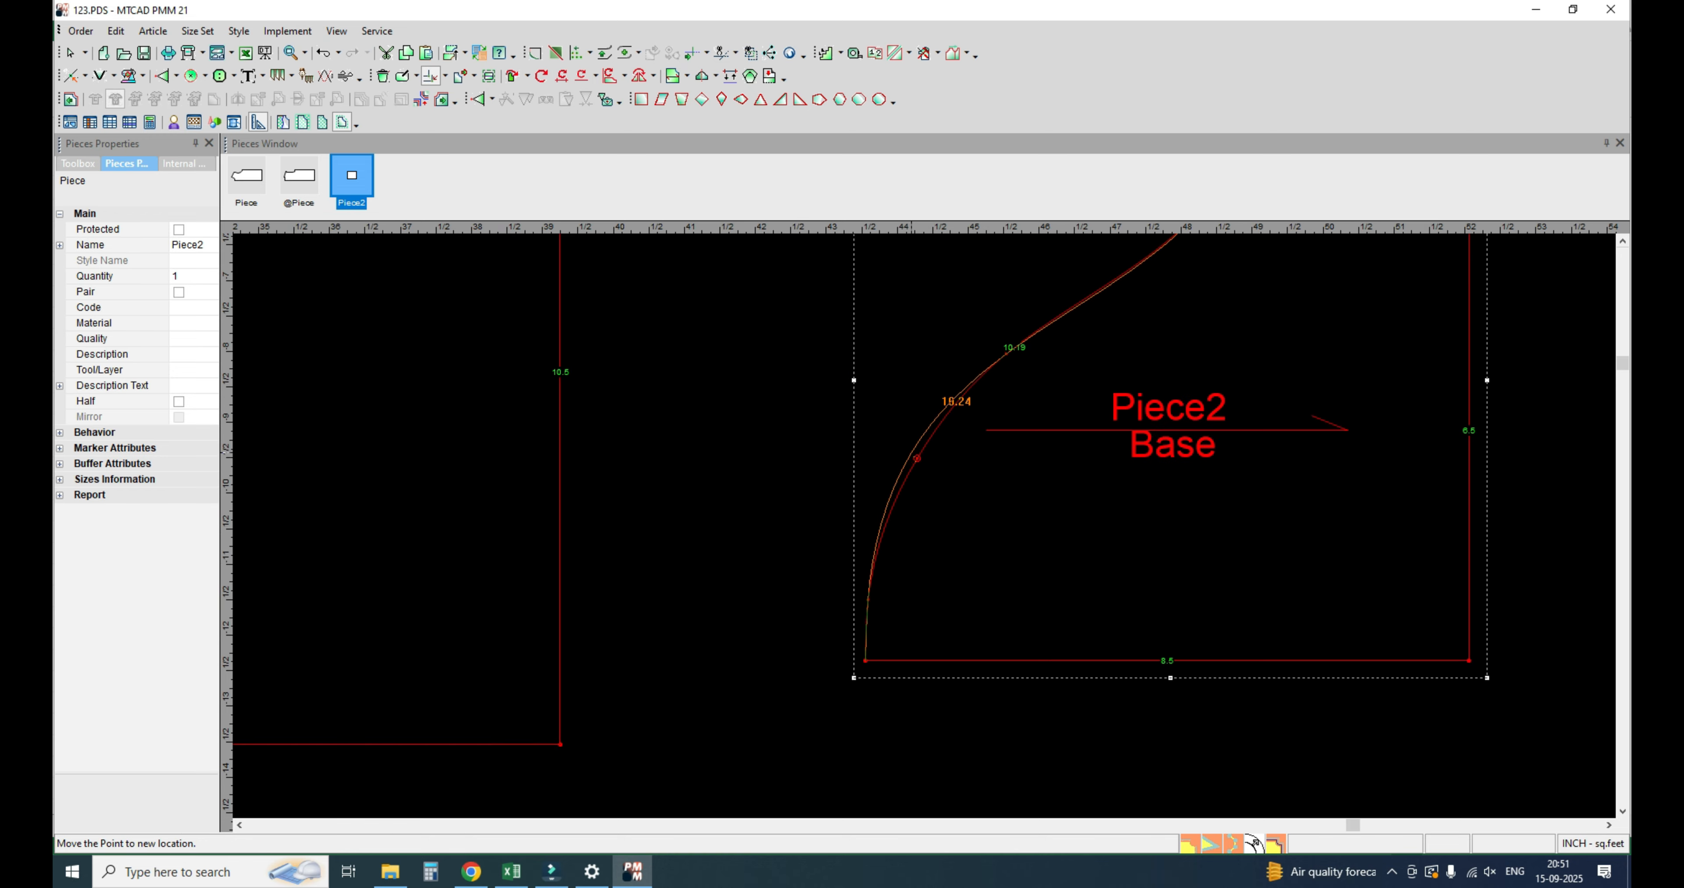
click(911, 452)
click(787, 542)
Step: Switch to the POLO T-SHIRT Excel chart and check the size L SLV OPENING value in cell E17
scroll(695, 687, down, 3)
scroll(925, 510, up, 3)
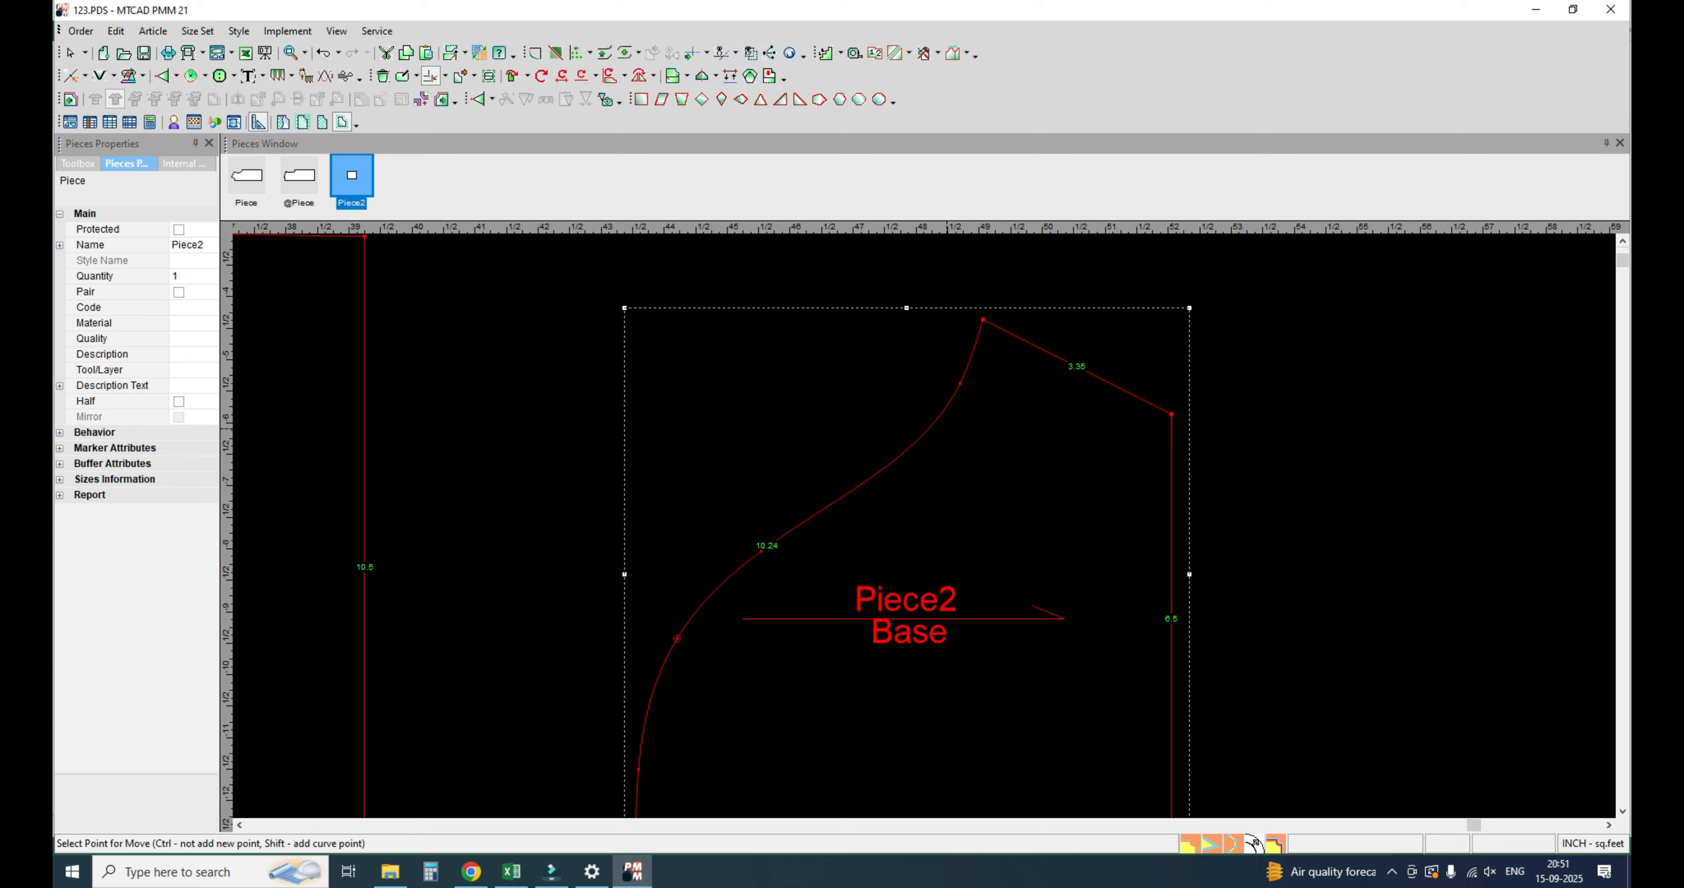
scroll(995, 265, up, 2)
scroll(885, 458, down, 5)
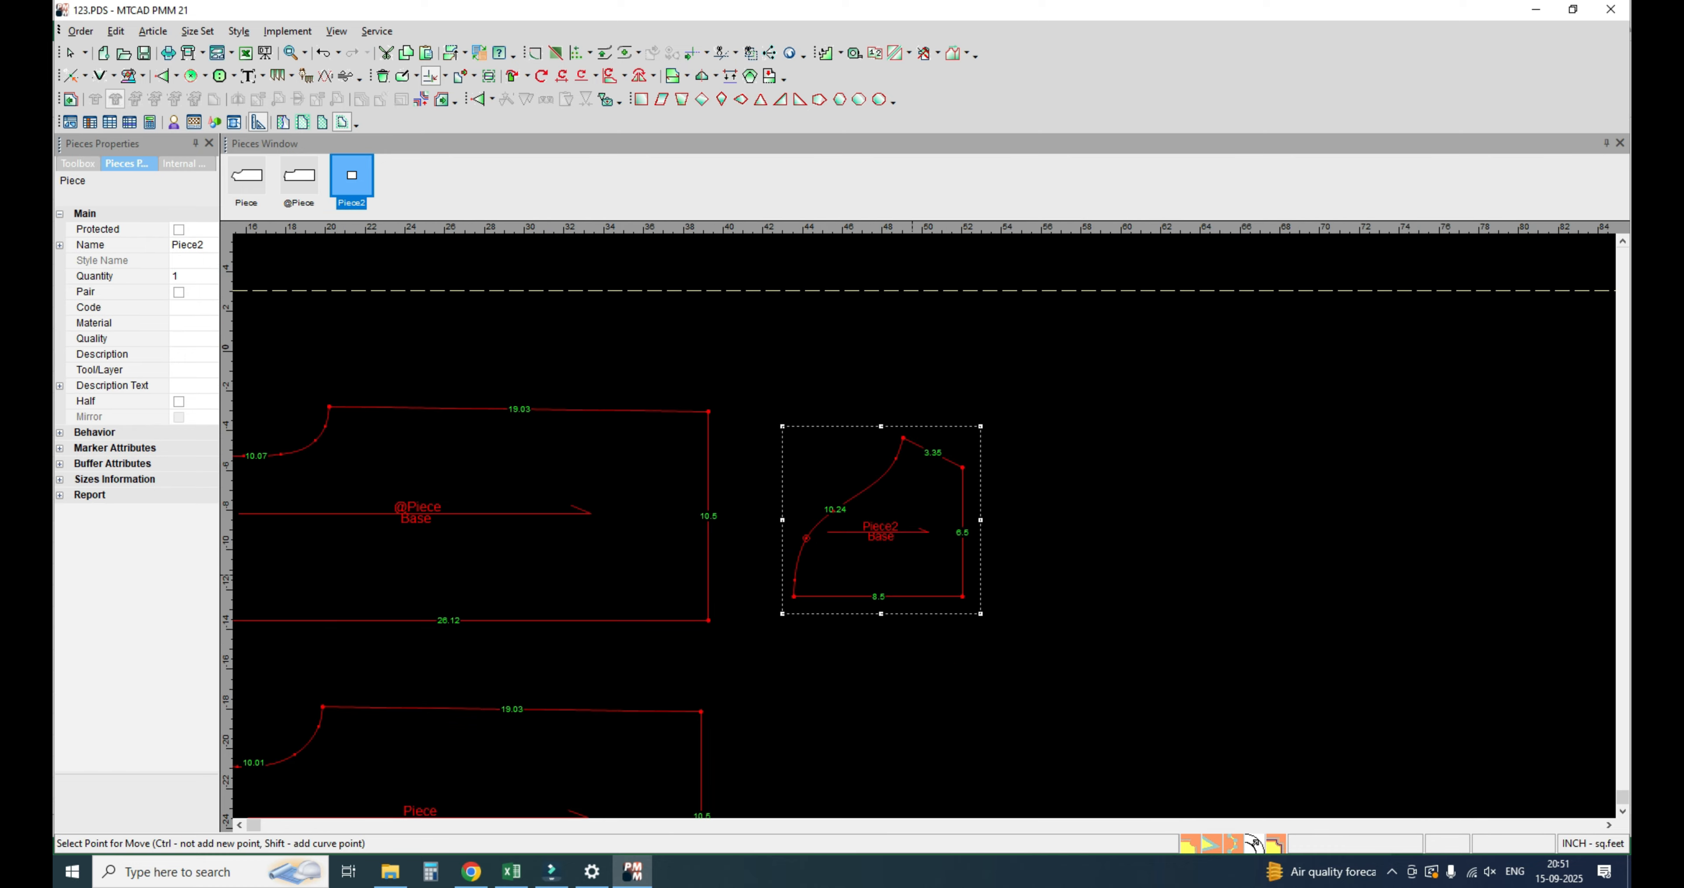
key(alt+Tab)
click(510, 532)
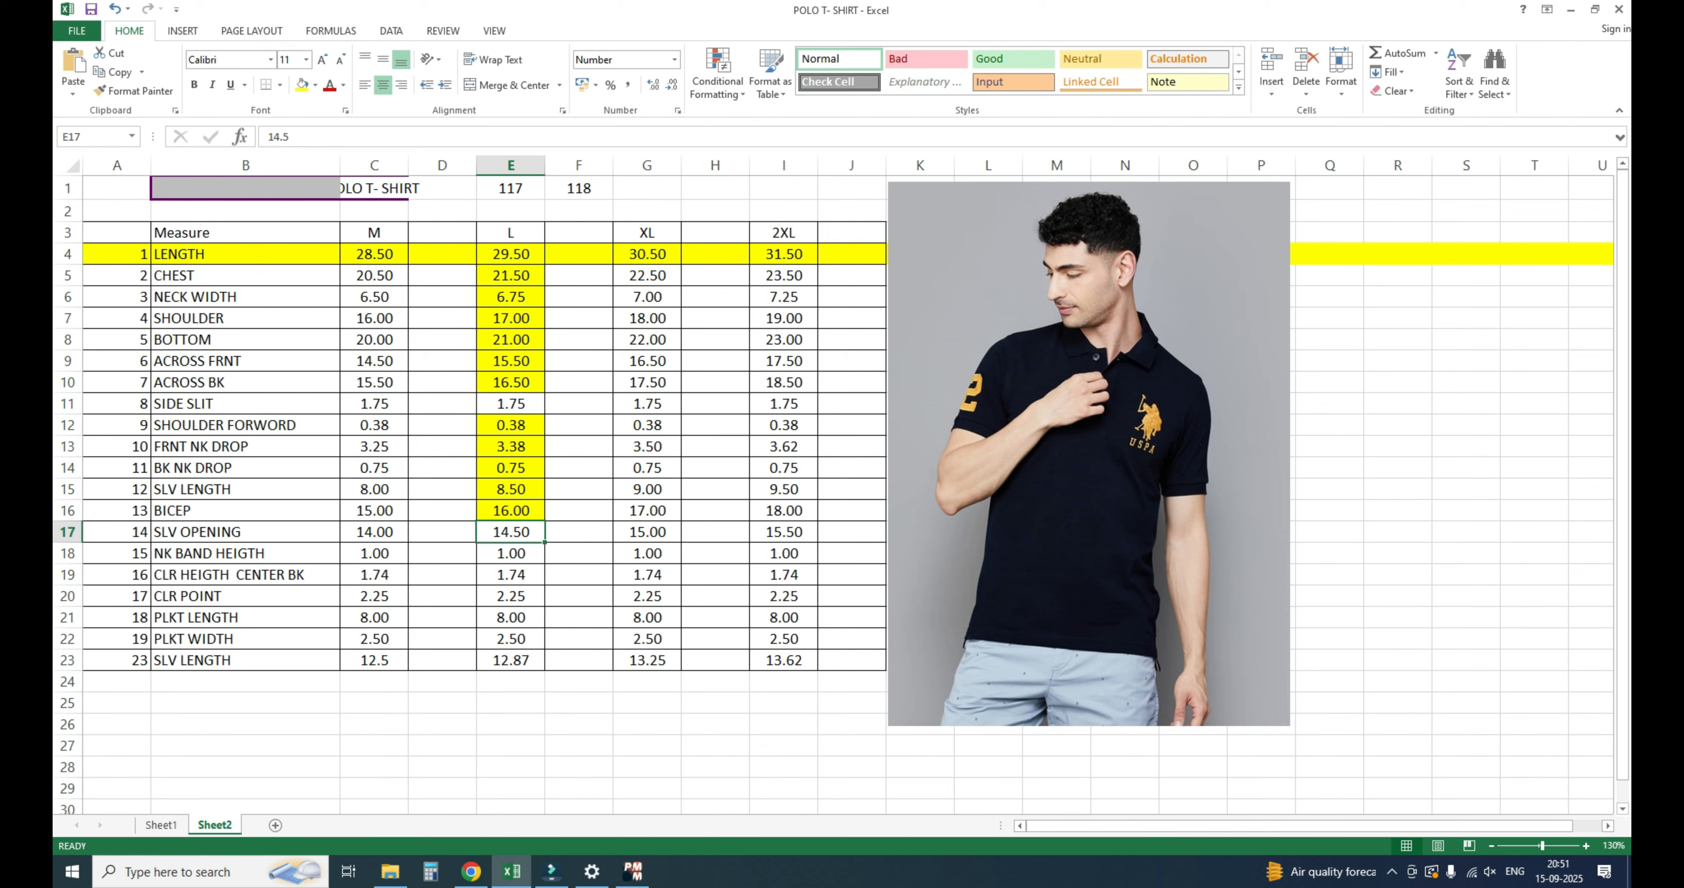
key(Down)
key(Down)
key(Up)
key(Up)
Step: Return to MTCAD PMM and move the sleeve's upper hem corner vertically so the opening edge is 7.75 long
key(alt+Tab)
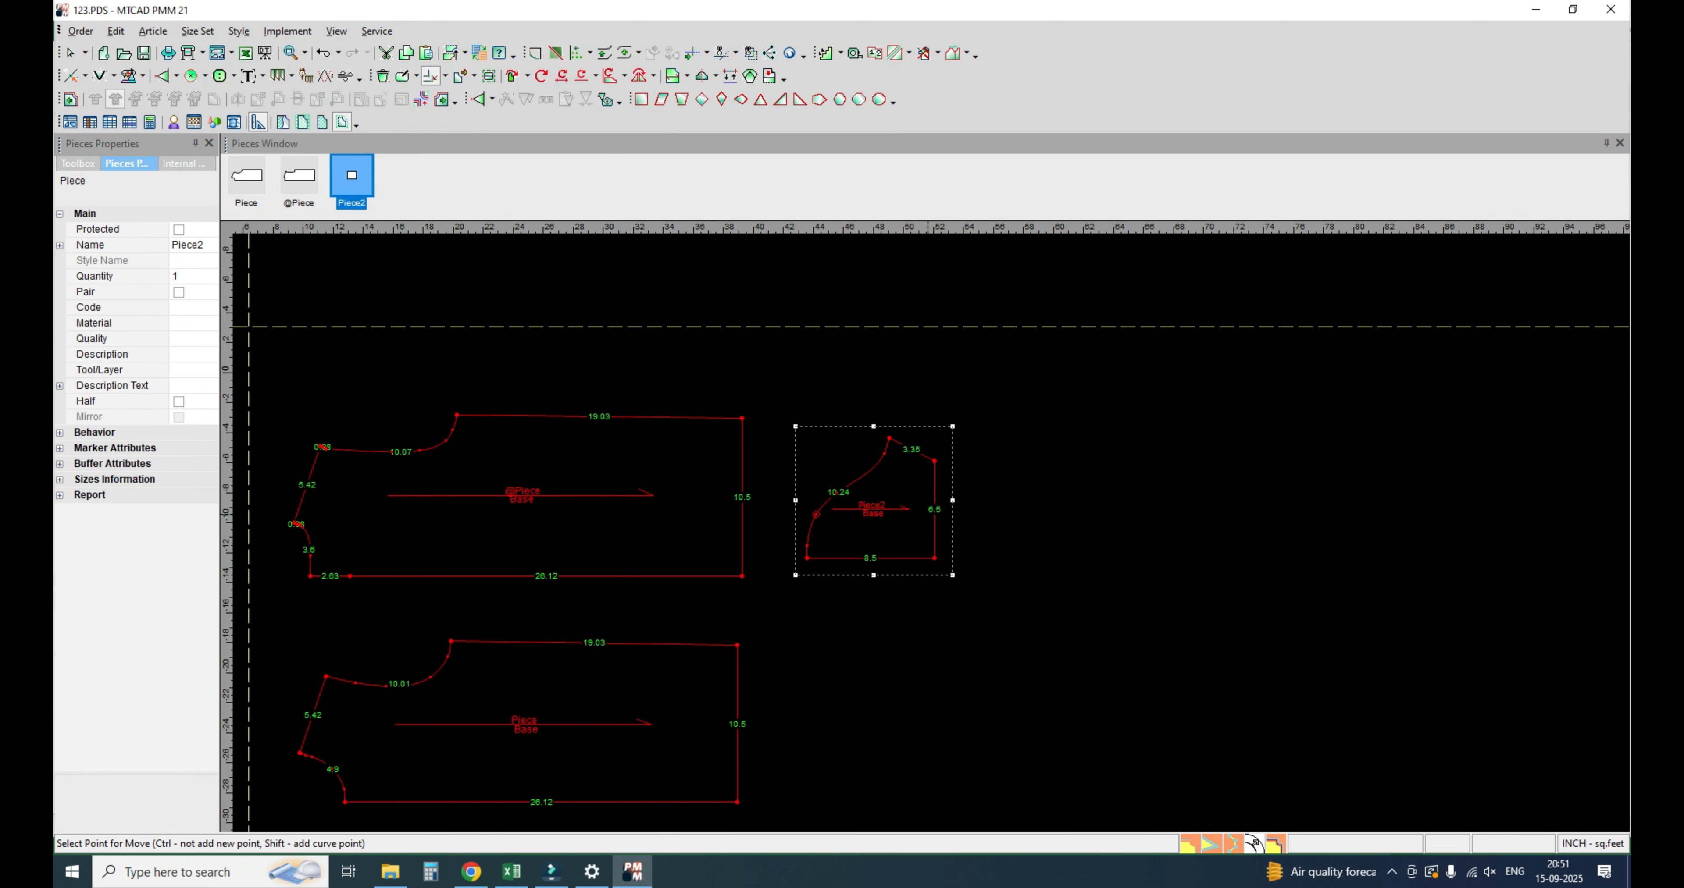
scroll(928, 513, up, 3)
click(939, 410)
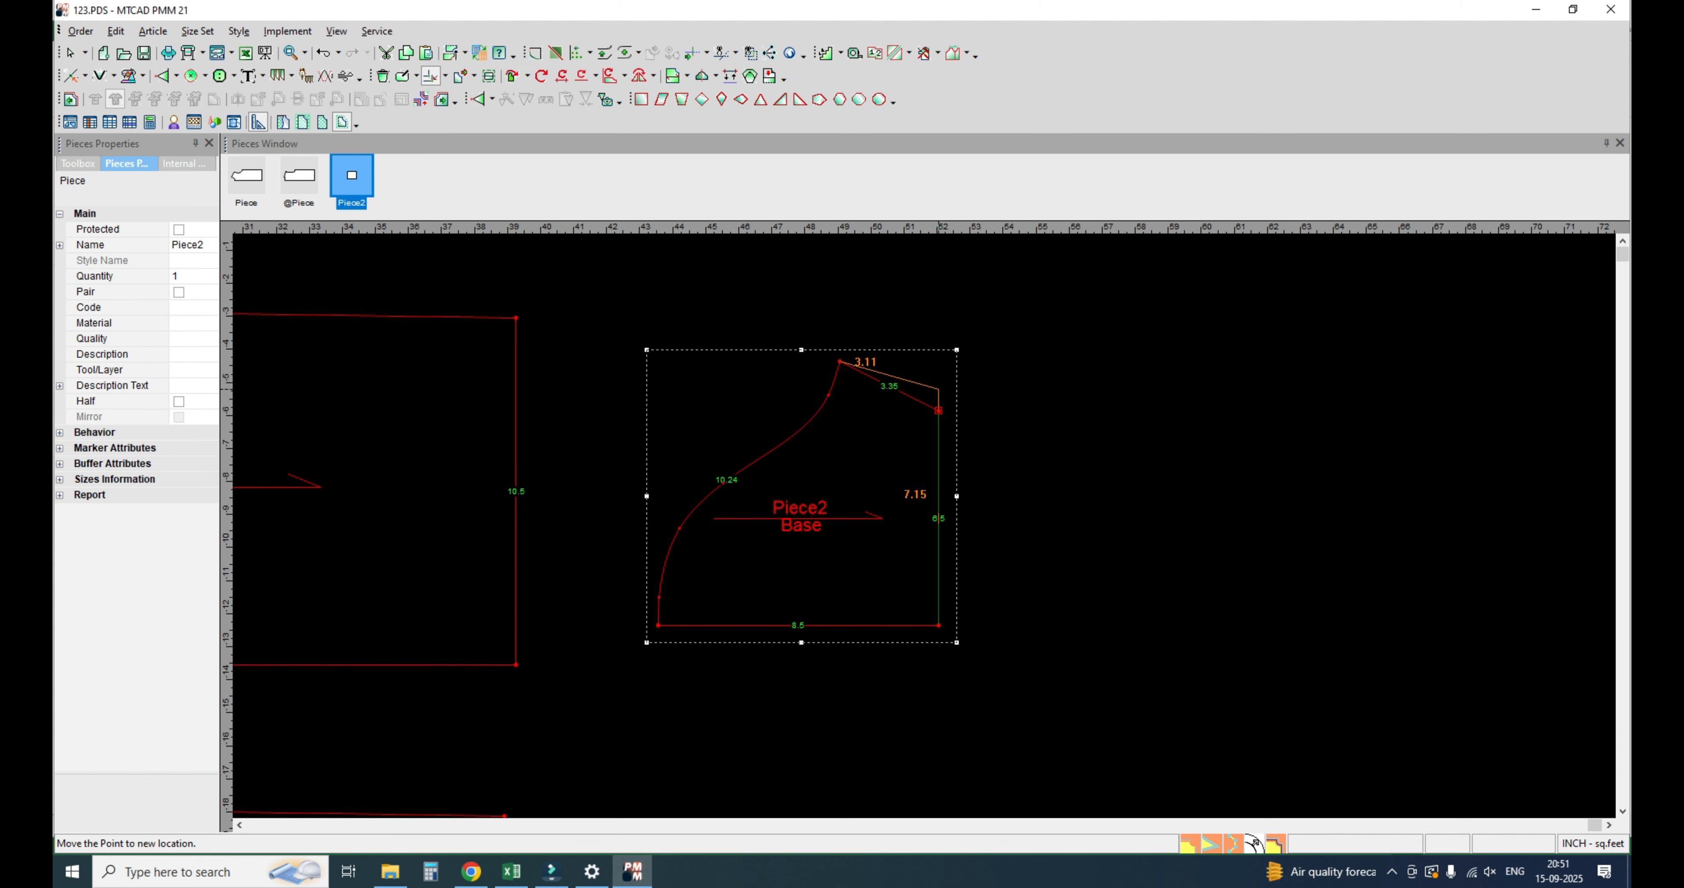
click(939, 385)
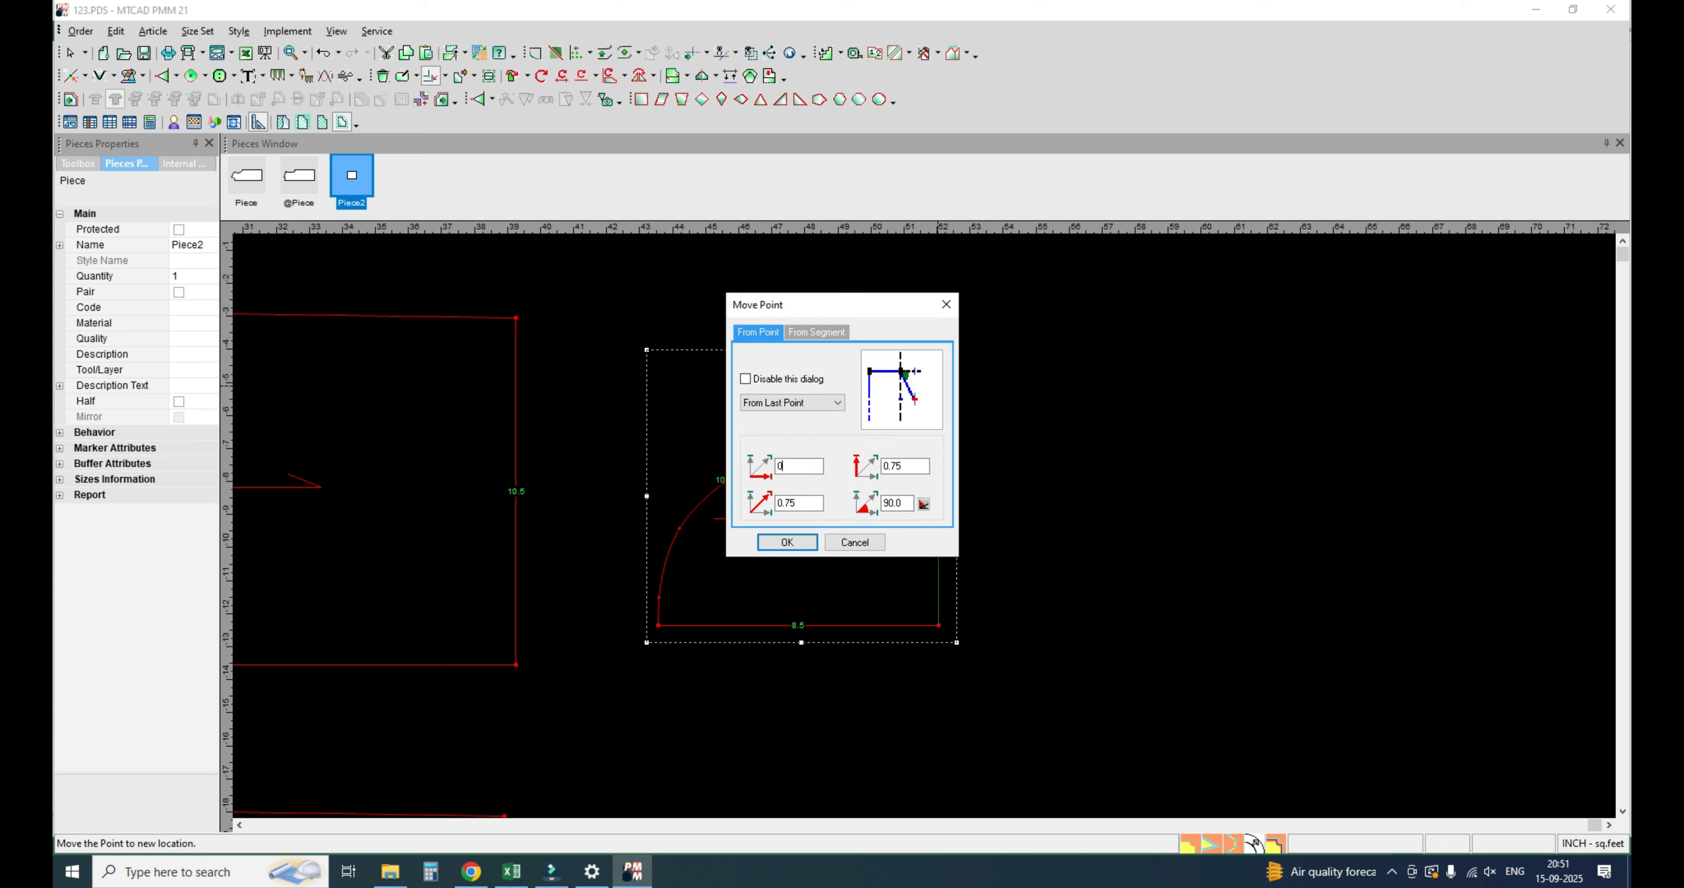
key(Tab)
text(1.)
key(Return)
right_click(1043, 456)
click(1070, 462)
scroll(941, 496, down, 3)
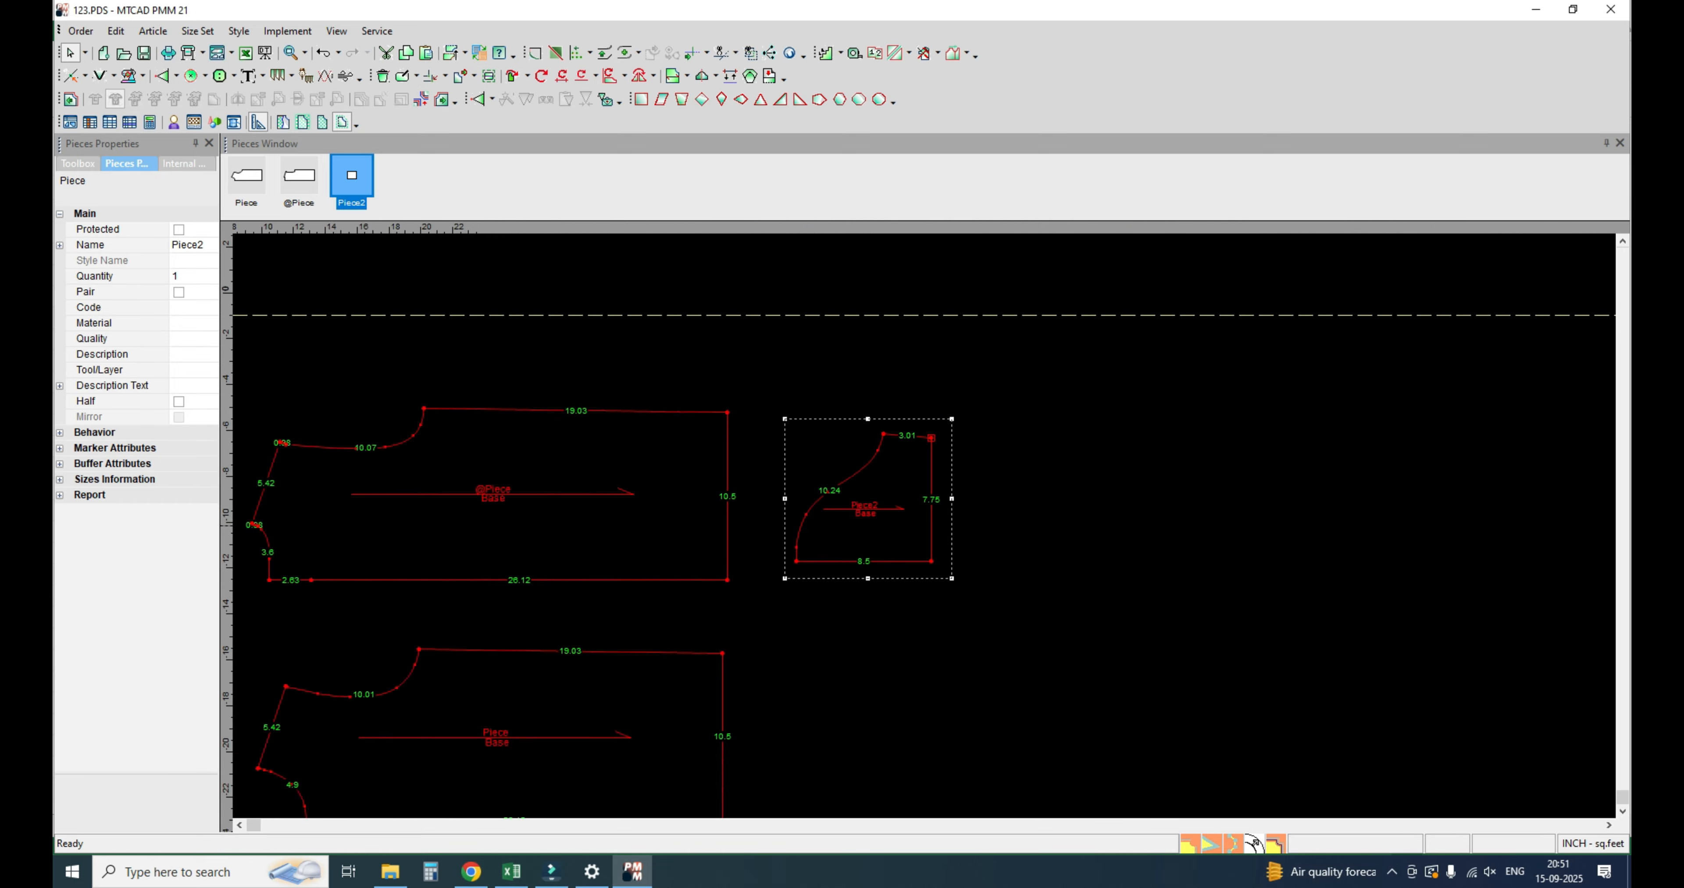
Step: Recheck the size L SLV OPENING value in the POLO T-SHIRT Excel chart and return to MTCAD PMM
scroll(935, 519, up, 3)
key(alt+Tab)
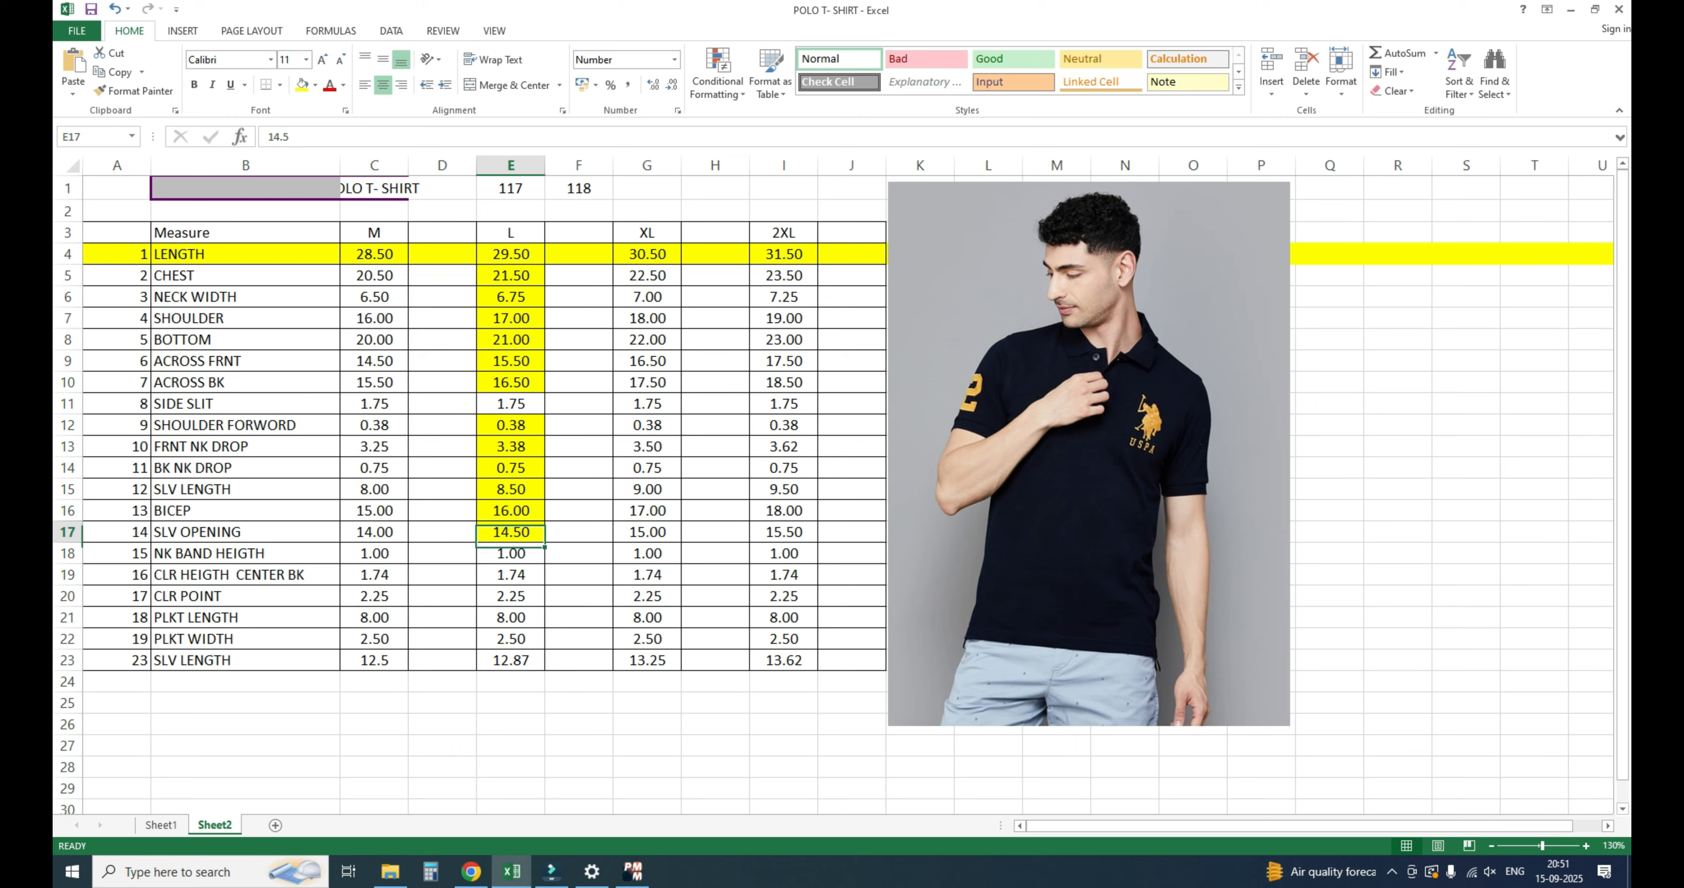
key(alt+Tab)
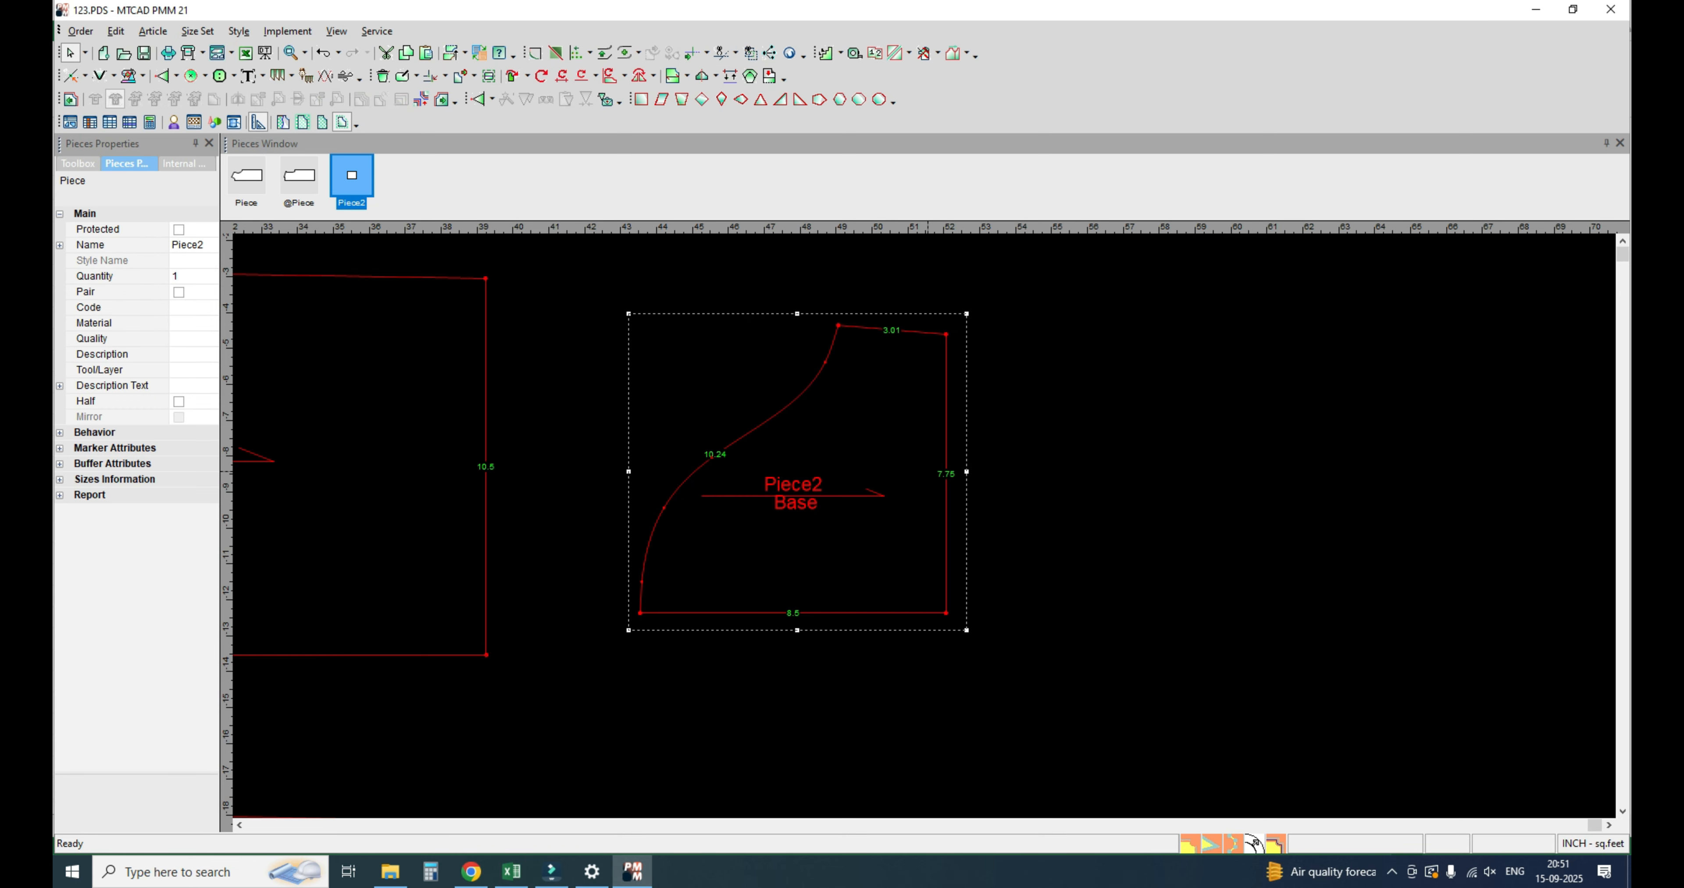
Step: Move the sleeve's upper hem corner vertically by -0.5 so the opening edge is 7.25 long
key(m)
click(945, 334)
click(946, 339)
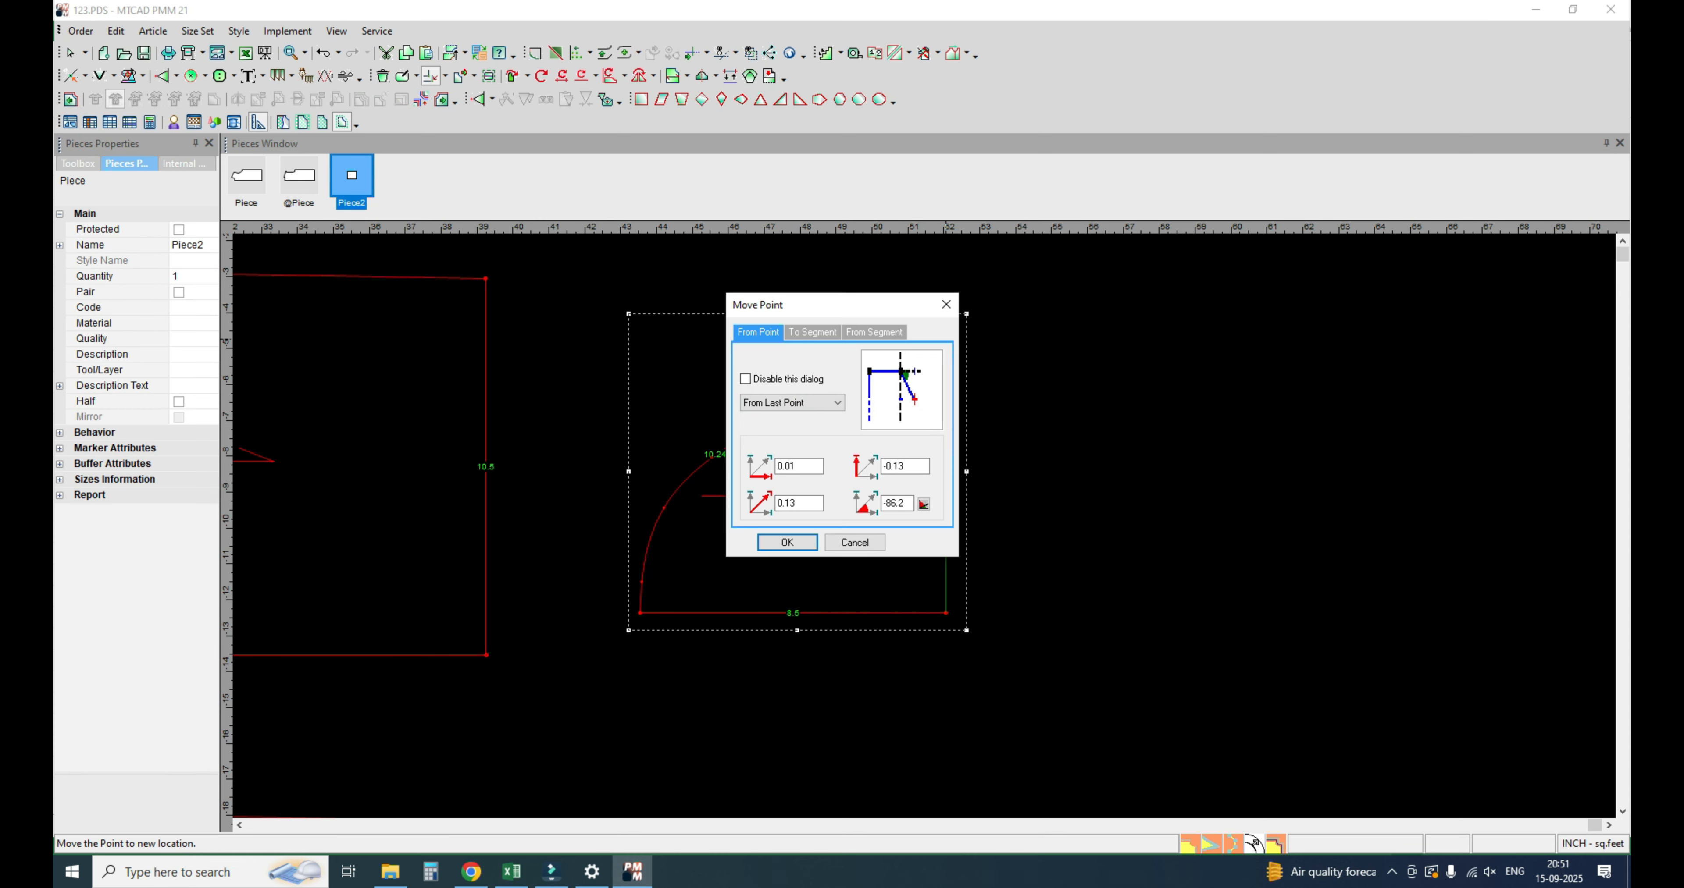
drag(910, 466, 816, 465)
text(-.5)
double_click(798, 466)
key(Return)
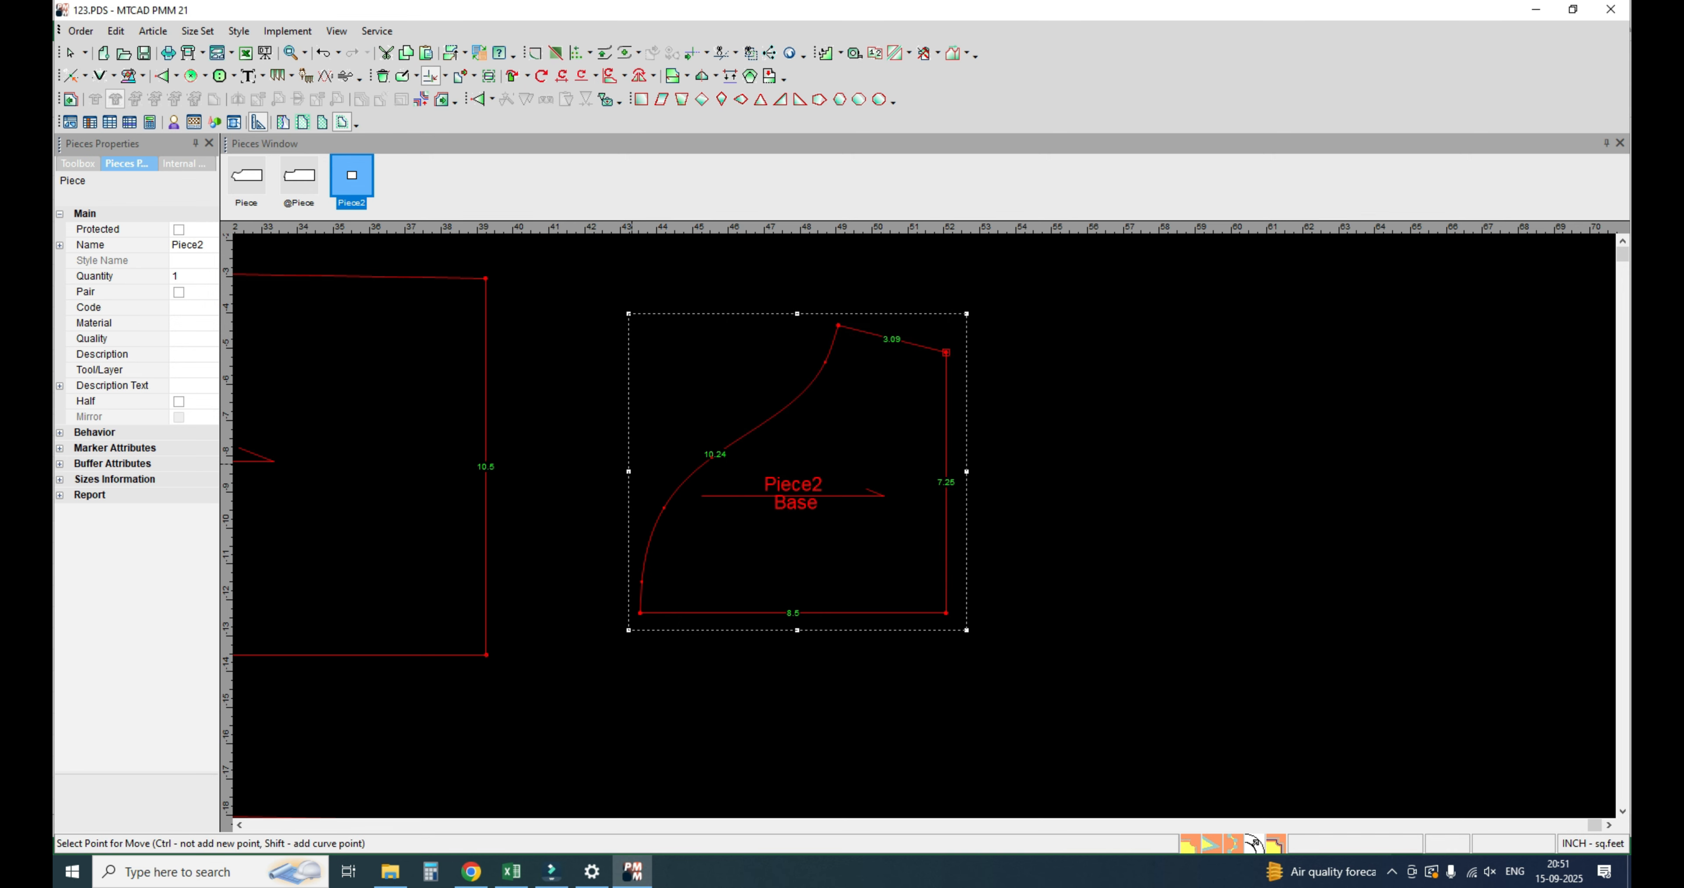
right_click(1077, 445)
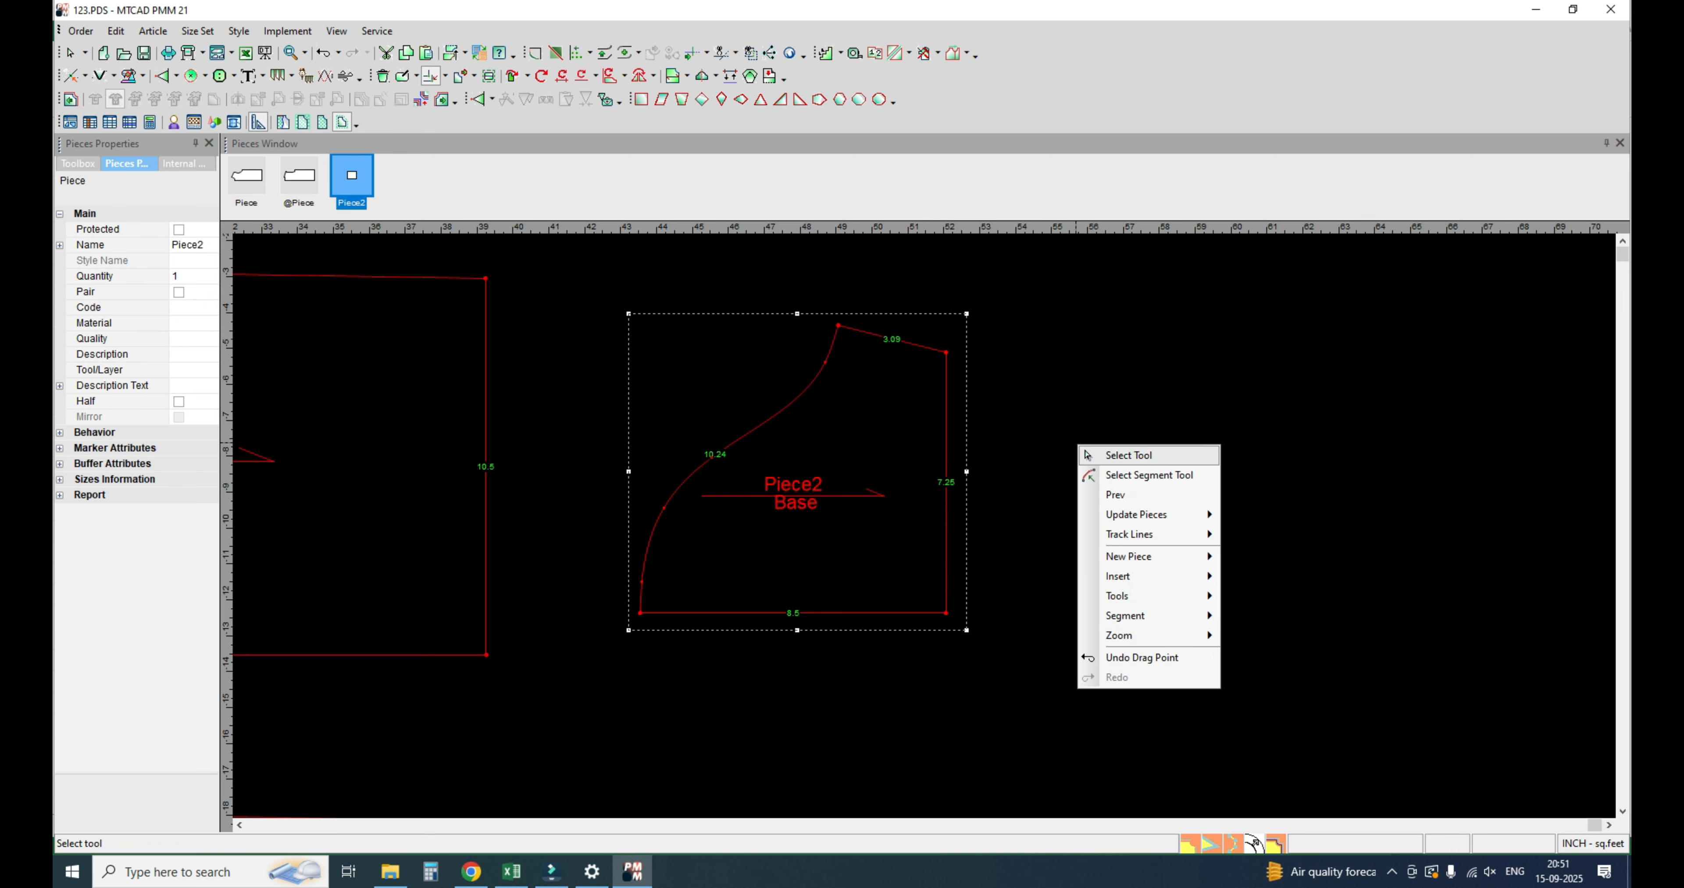
click(1111, 458)
Step: Set a half line along the sleeve's lower 8.5 edge to mirror the piece across it
scroll(997, 500, down, 2)
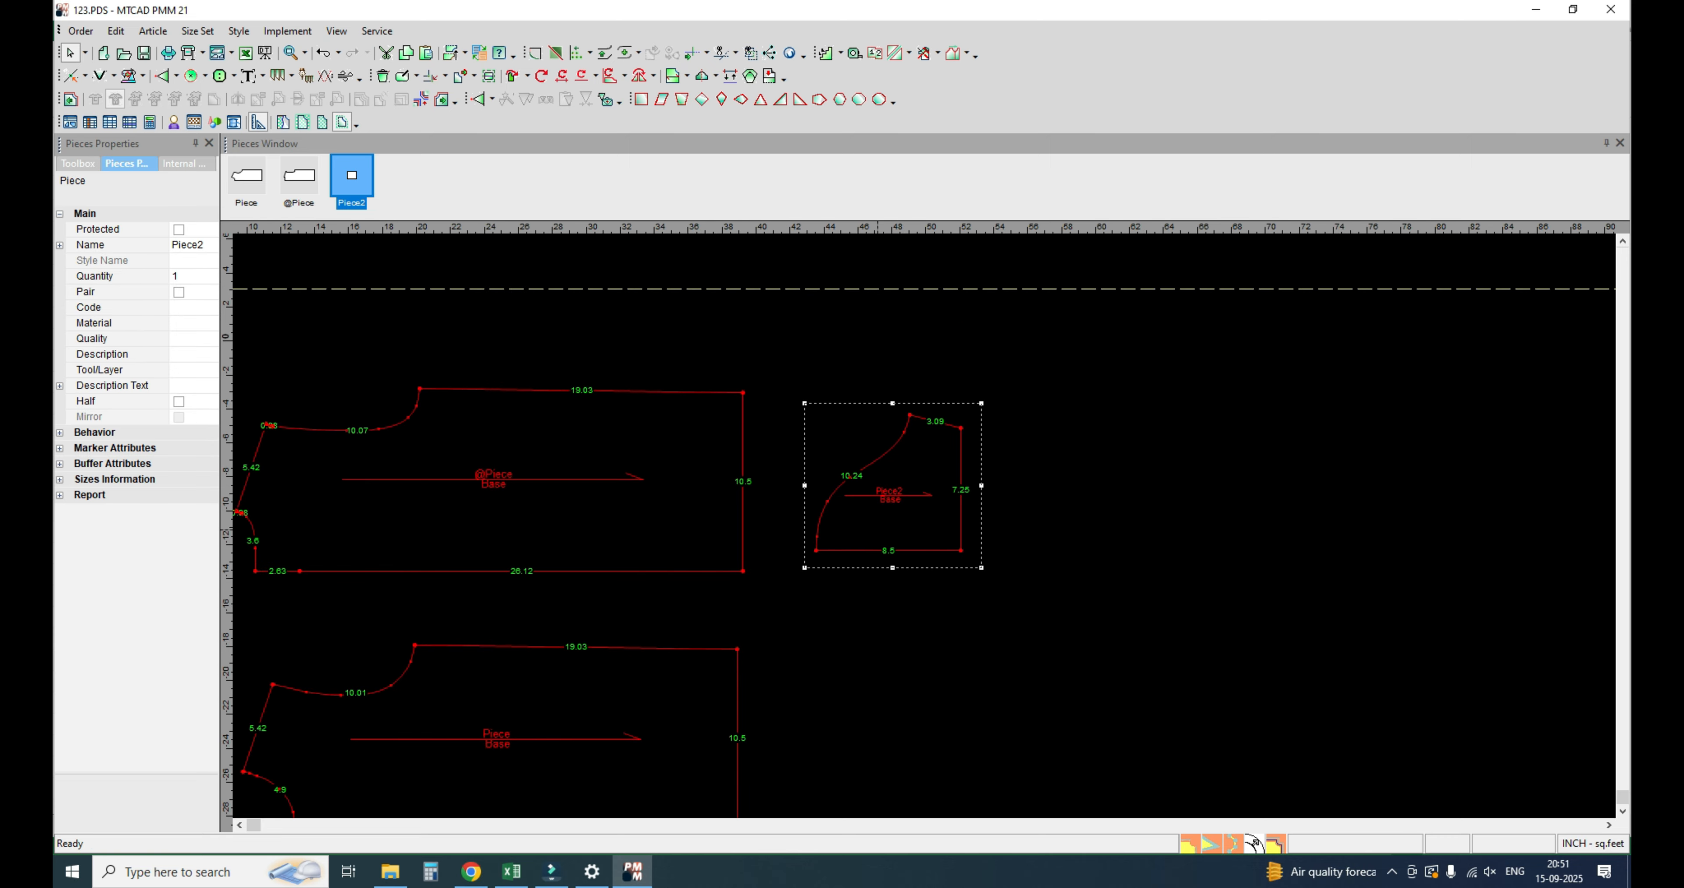
key(h)
click(961, 551)
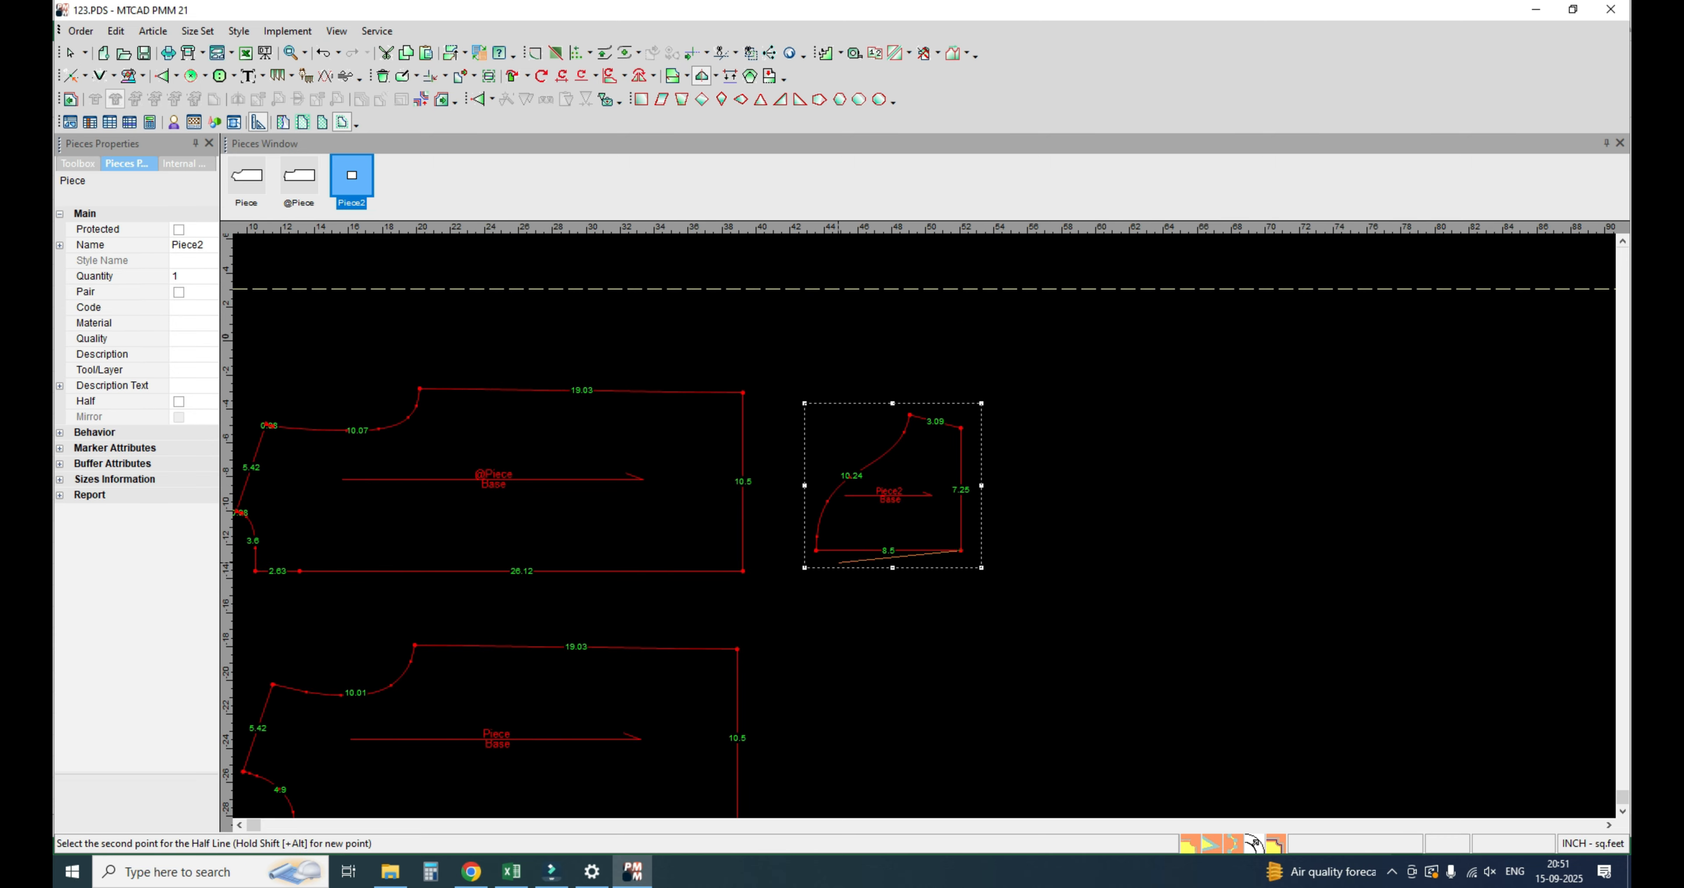
click(816, 551)
right_click(1109, 502)
click(1143, 513)
Step: Move the sleeve cap's lower curve point by 0.03, -0.04 and shift the whole sleeve piece slightly toward the body pieces
scroll(1142, 514, up, 2)
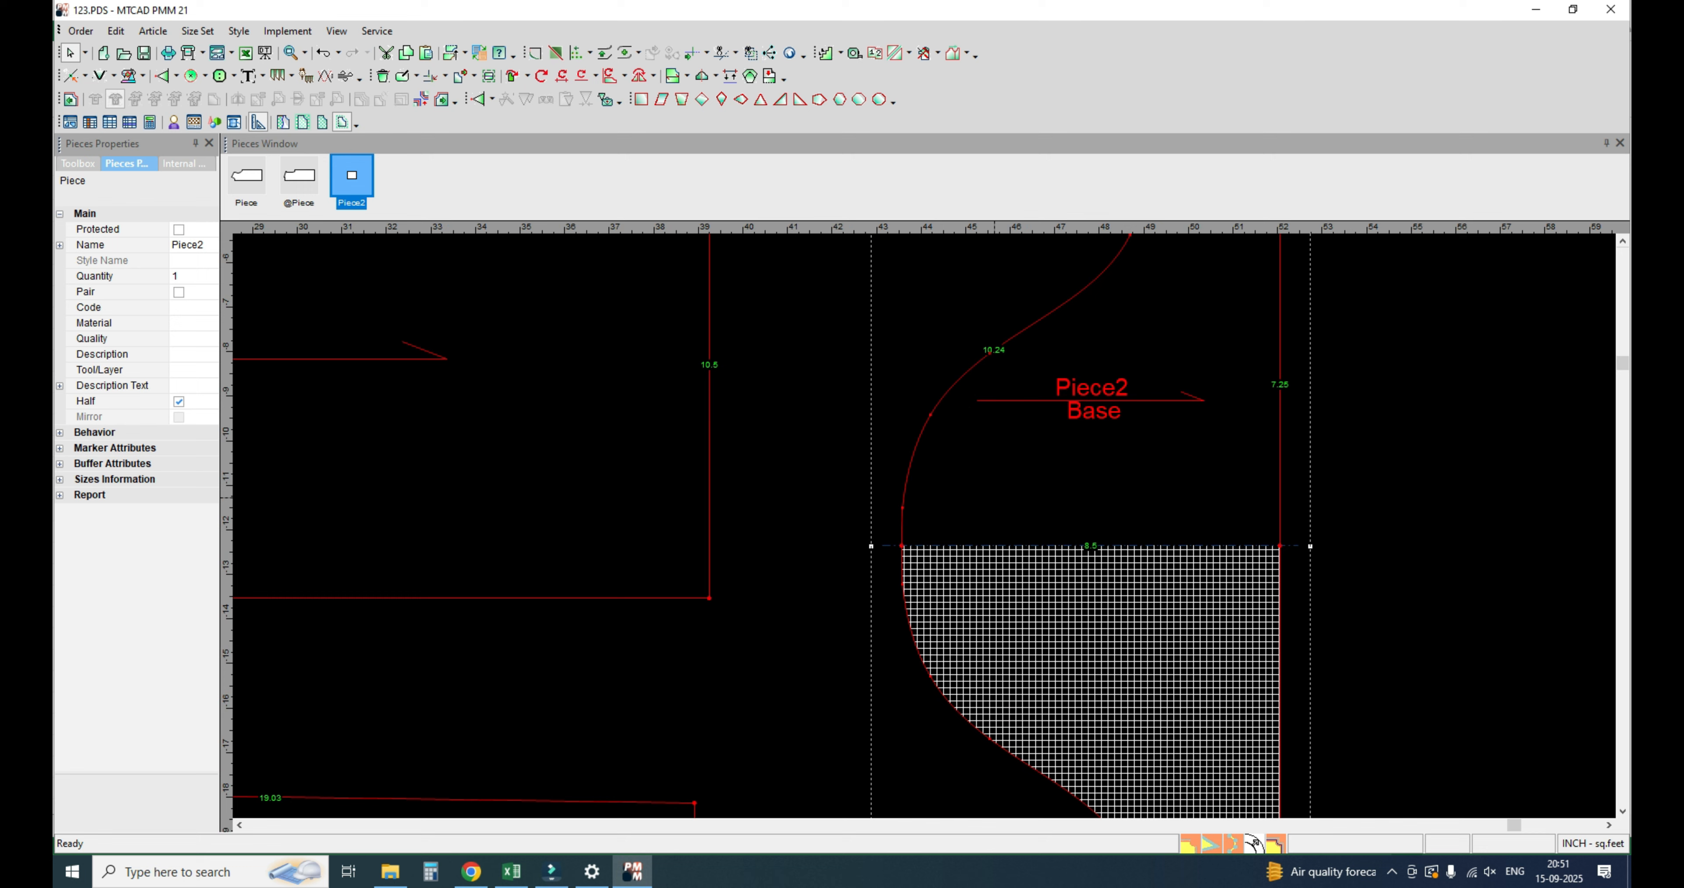
scroll(1117, 418, up, 1)
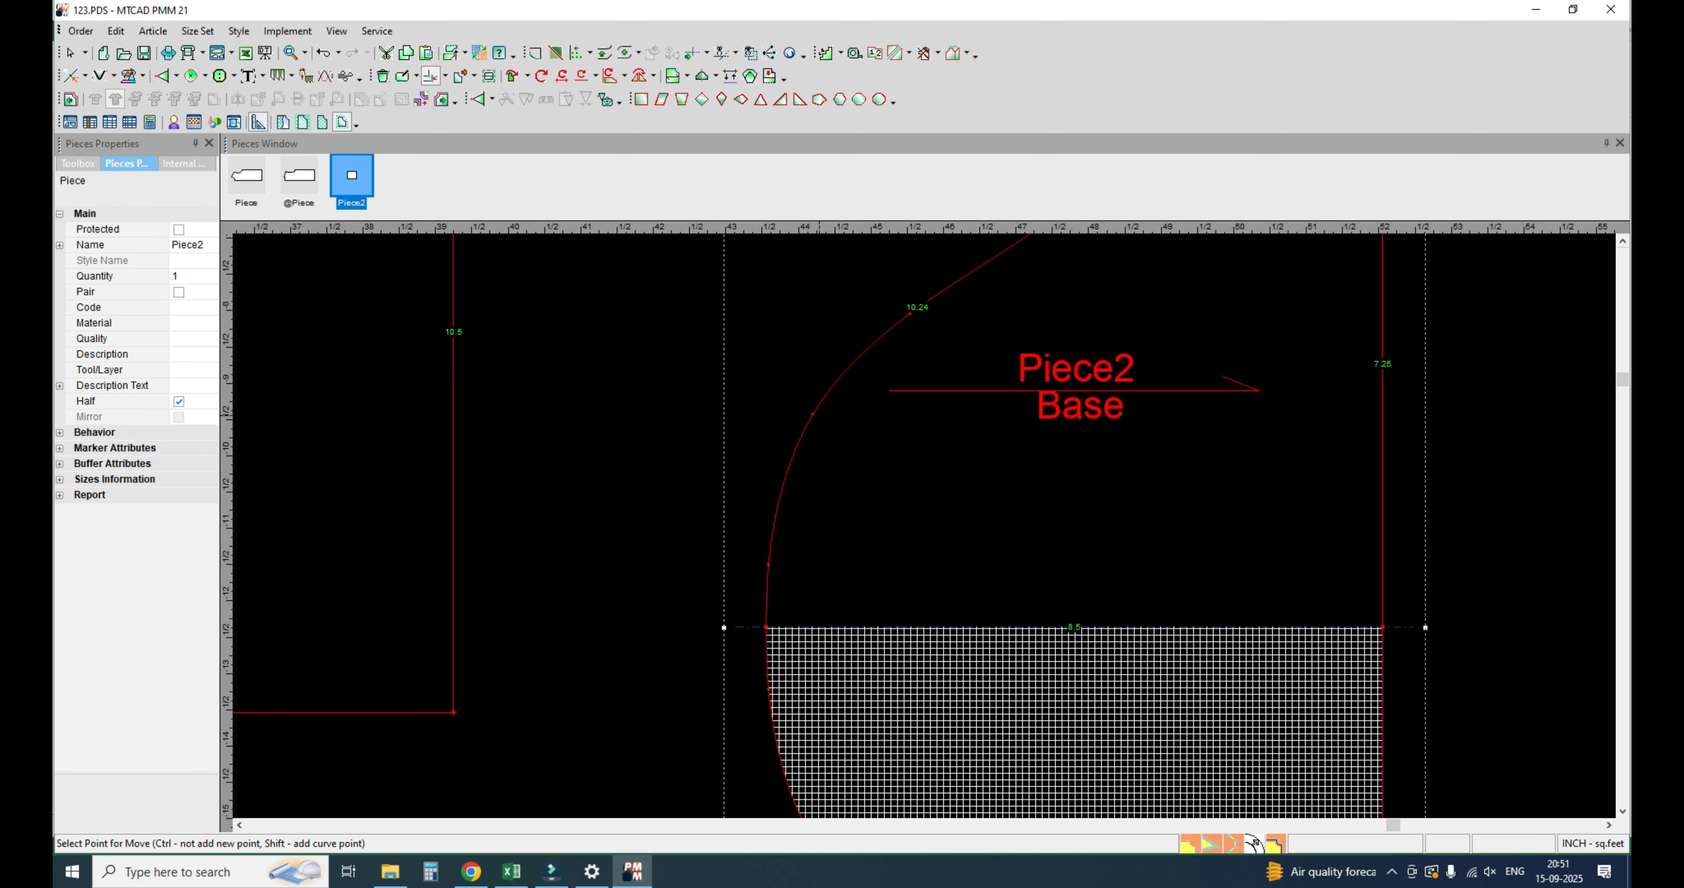
click(812, 414)
click(815, 416)
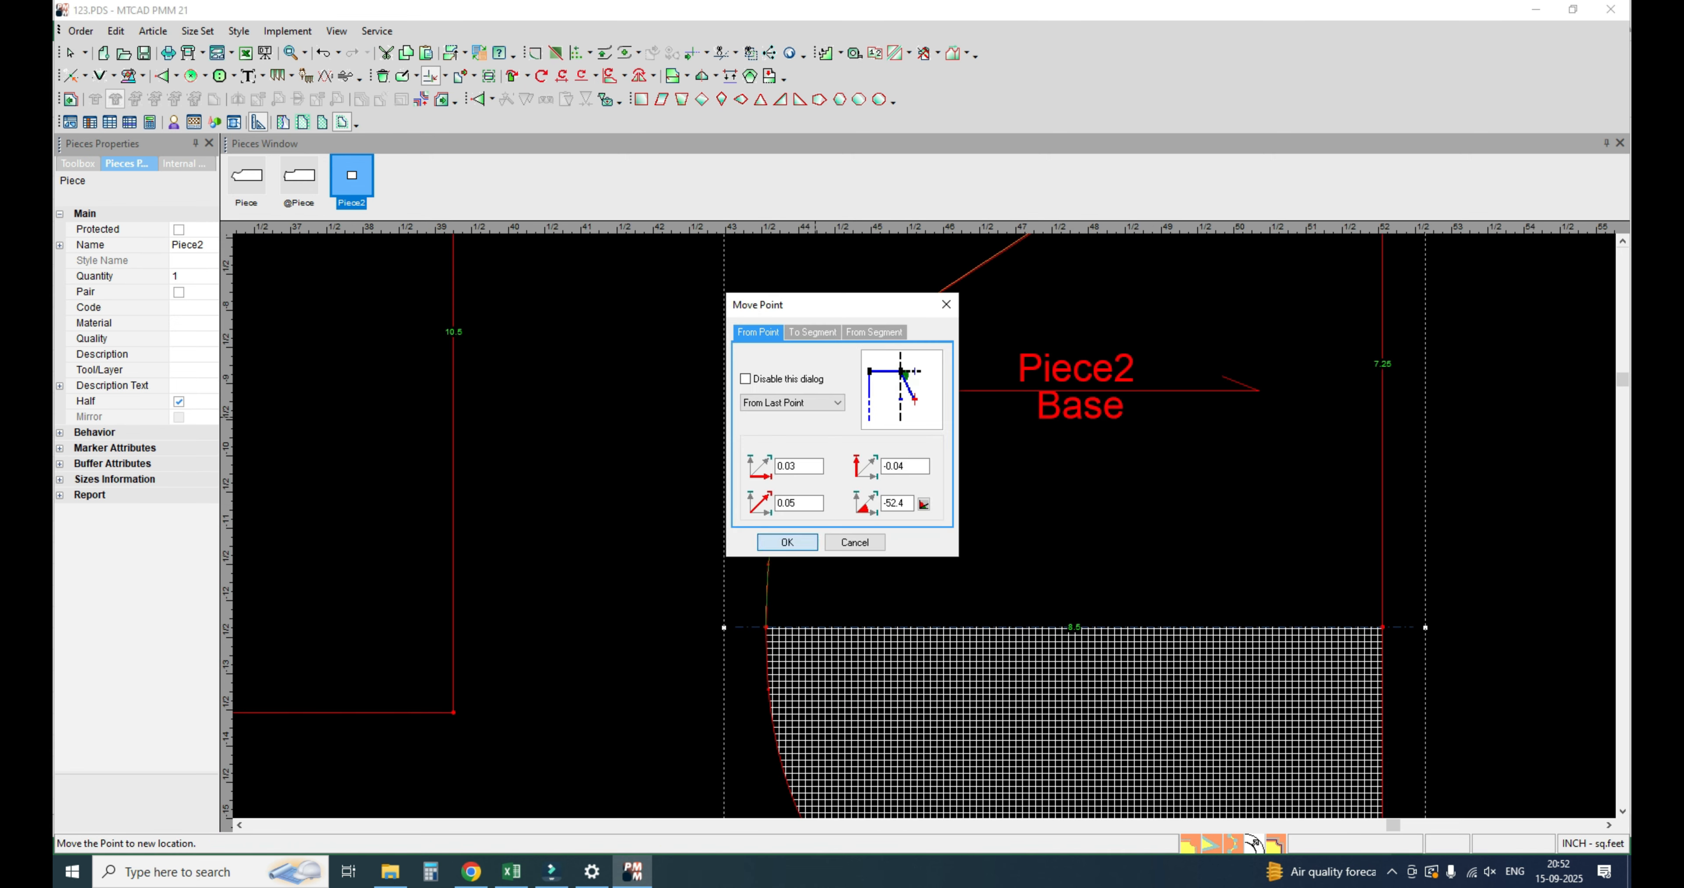
click(788, 542)
scroll(872, 471, down, 3)
scroll(882, 392, up, 1)
right_click(1046, 483)
click(1079, 495)
key(space)
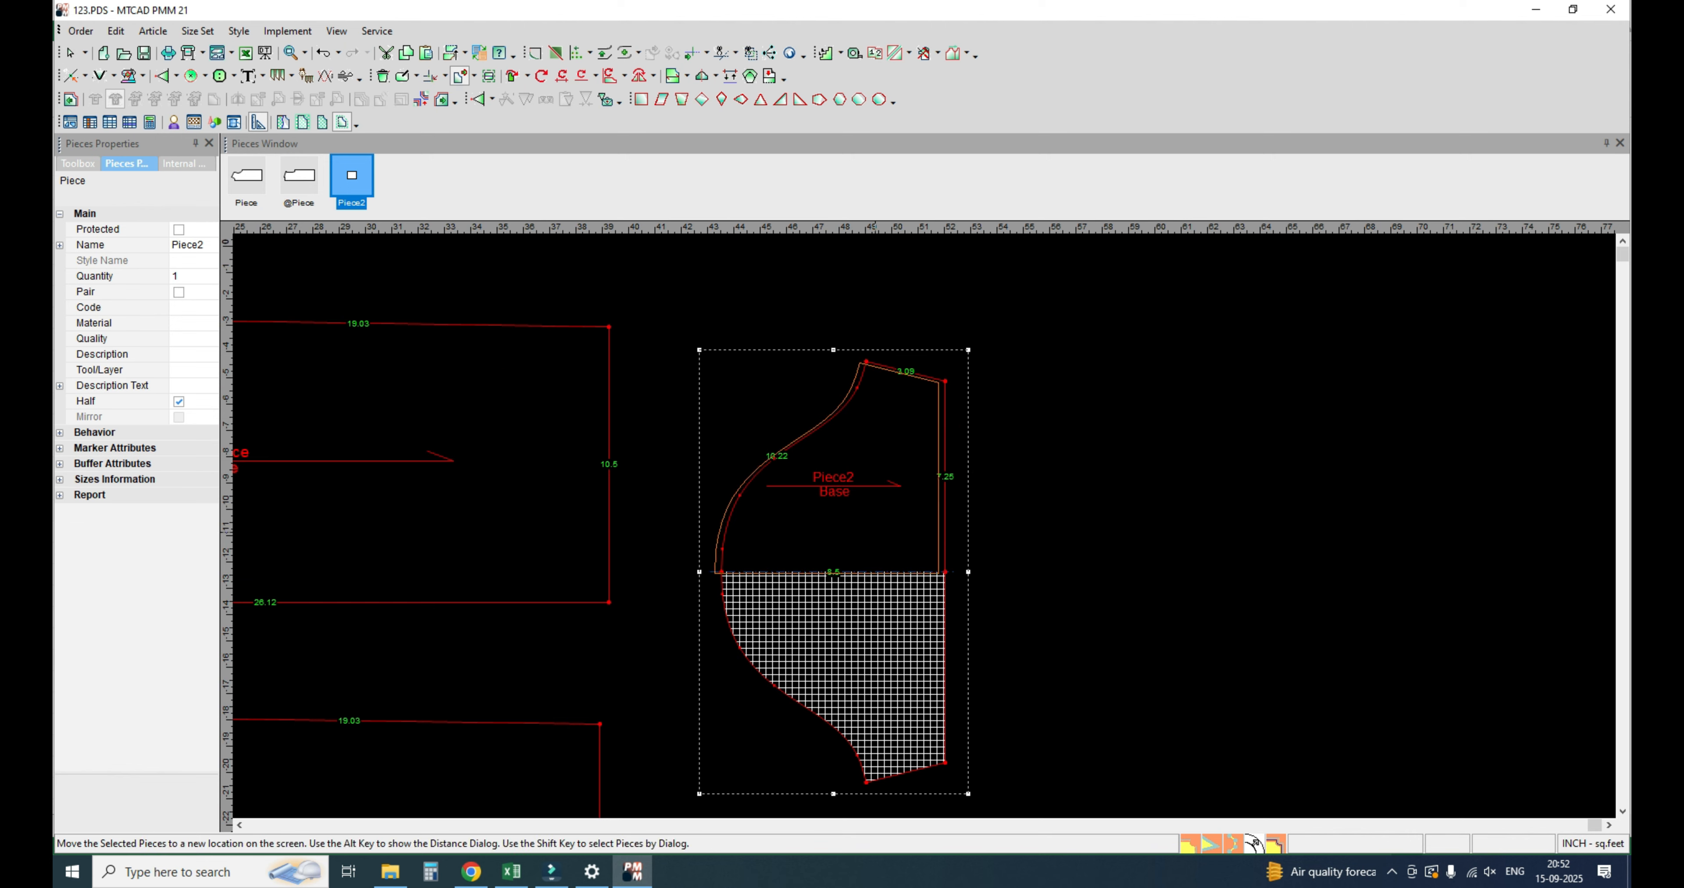
click(875, 532)
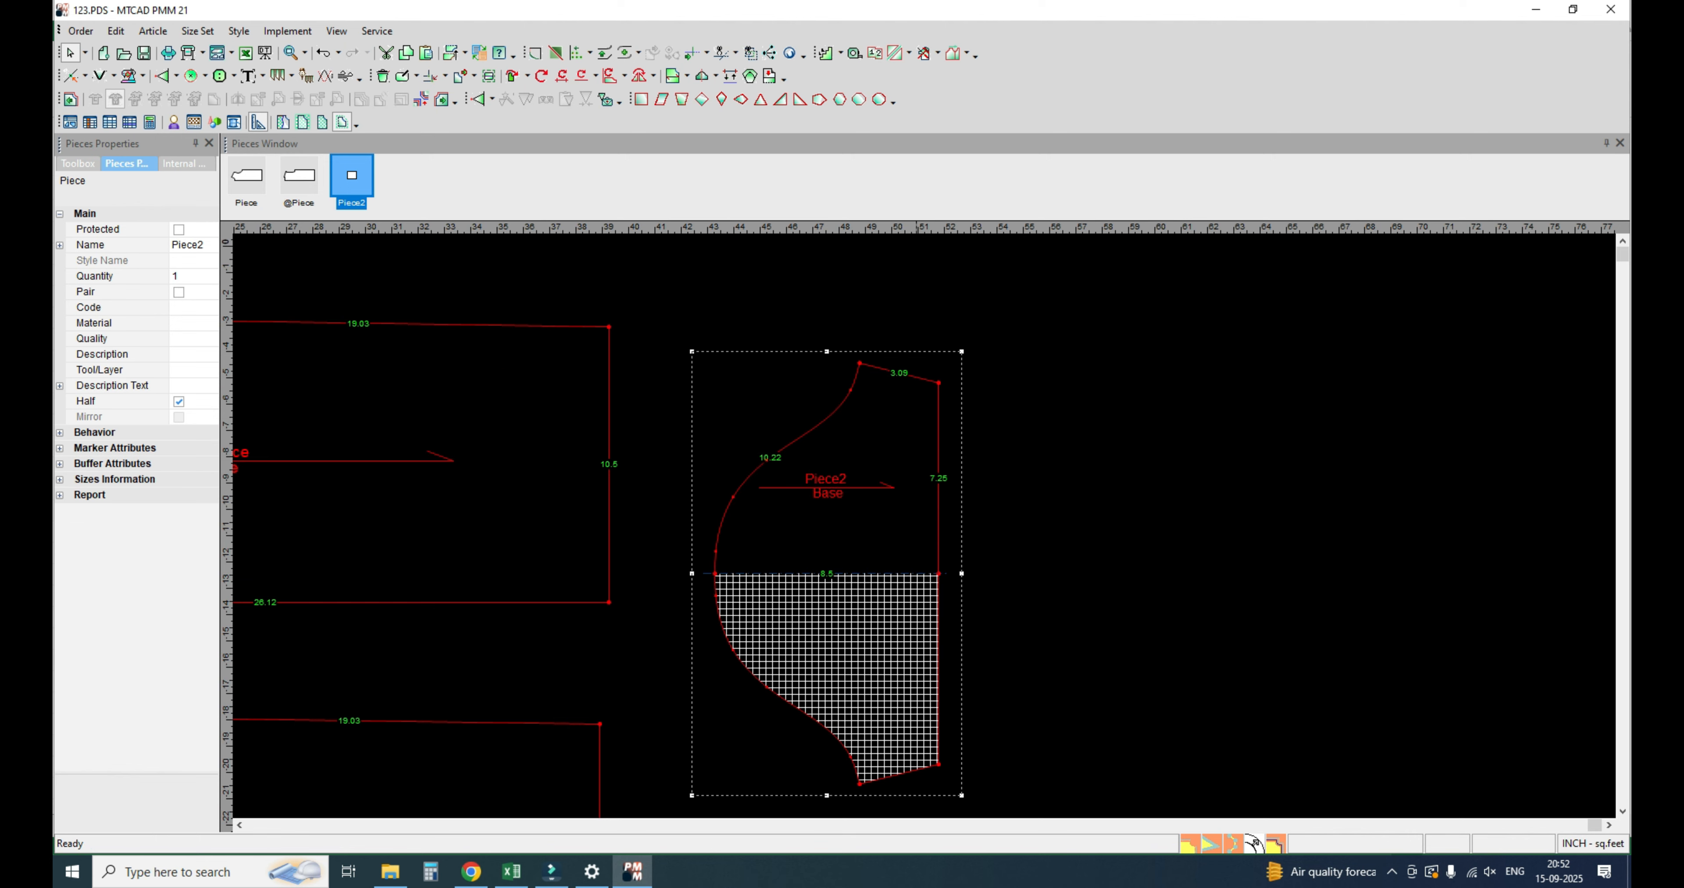
Step: Move both hem points of the sleeve together by -0.75 in X, shortening the sleeve to 7.75
click(431, 75)
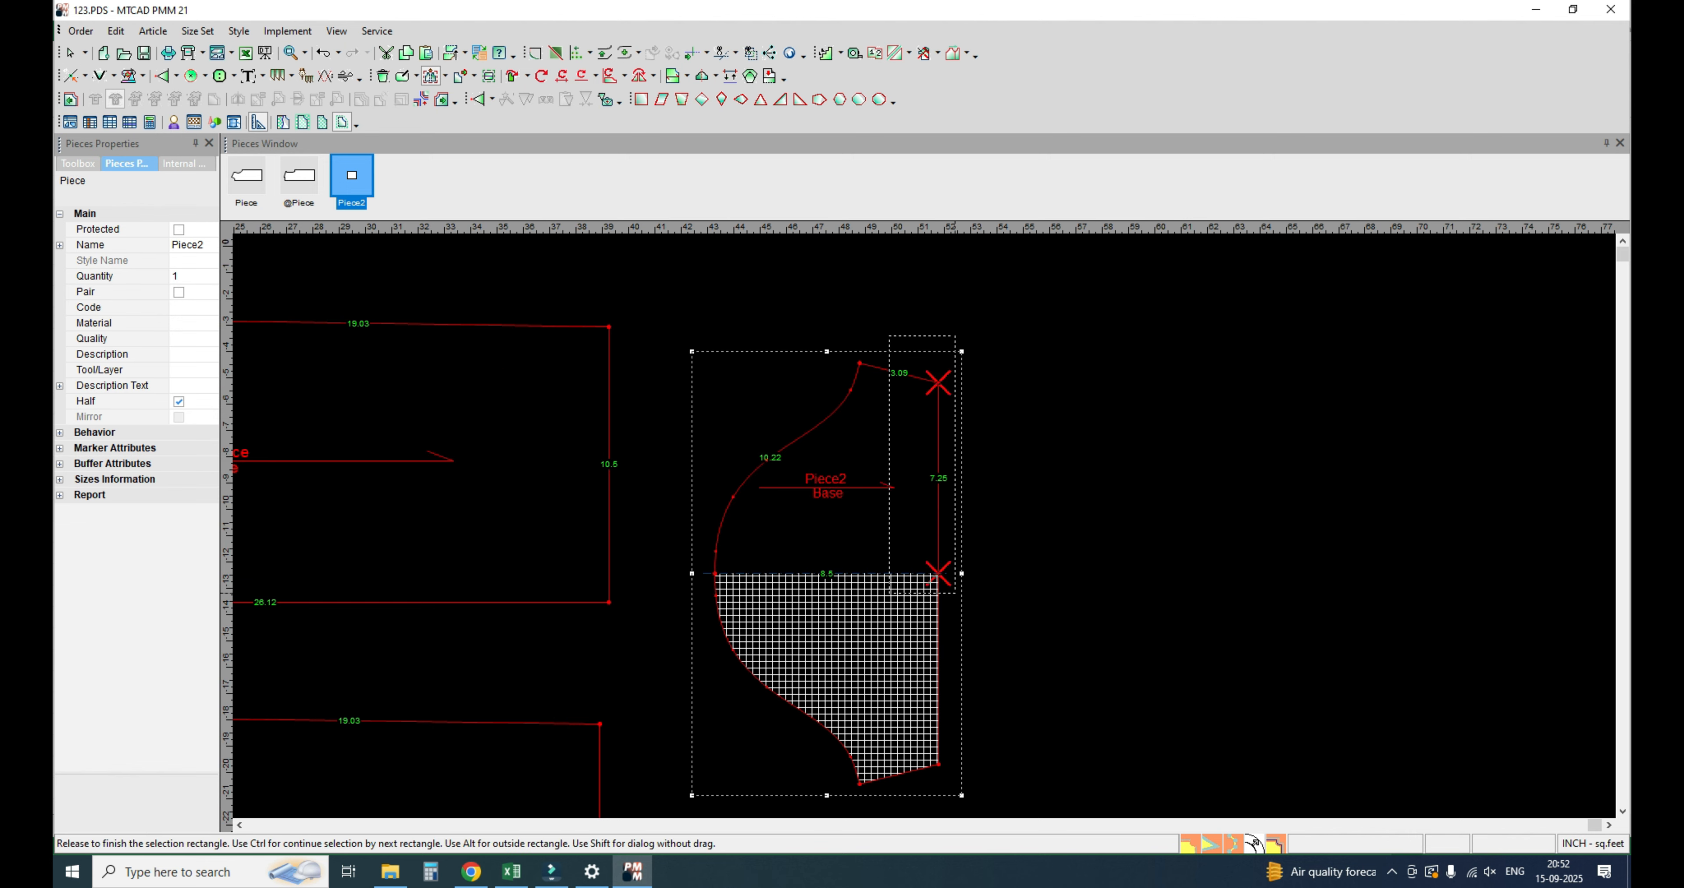
click(939, 574)
click(912, 572)
text(-.75)
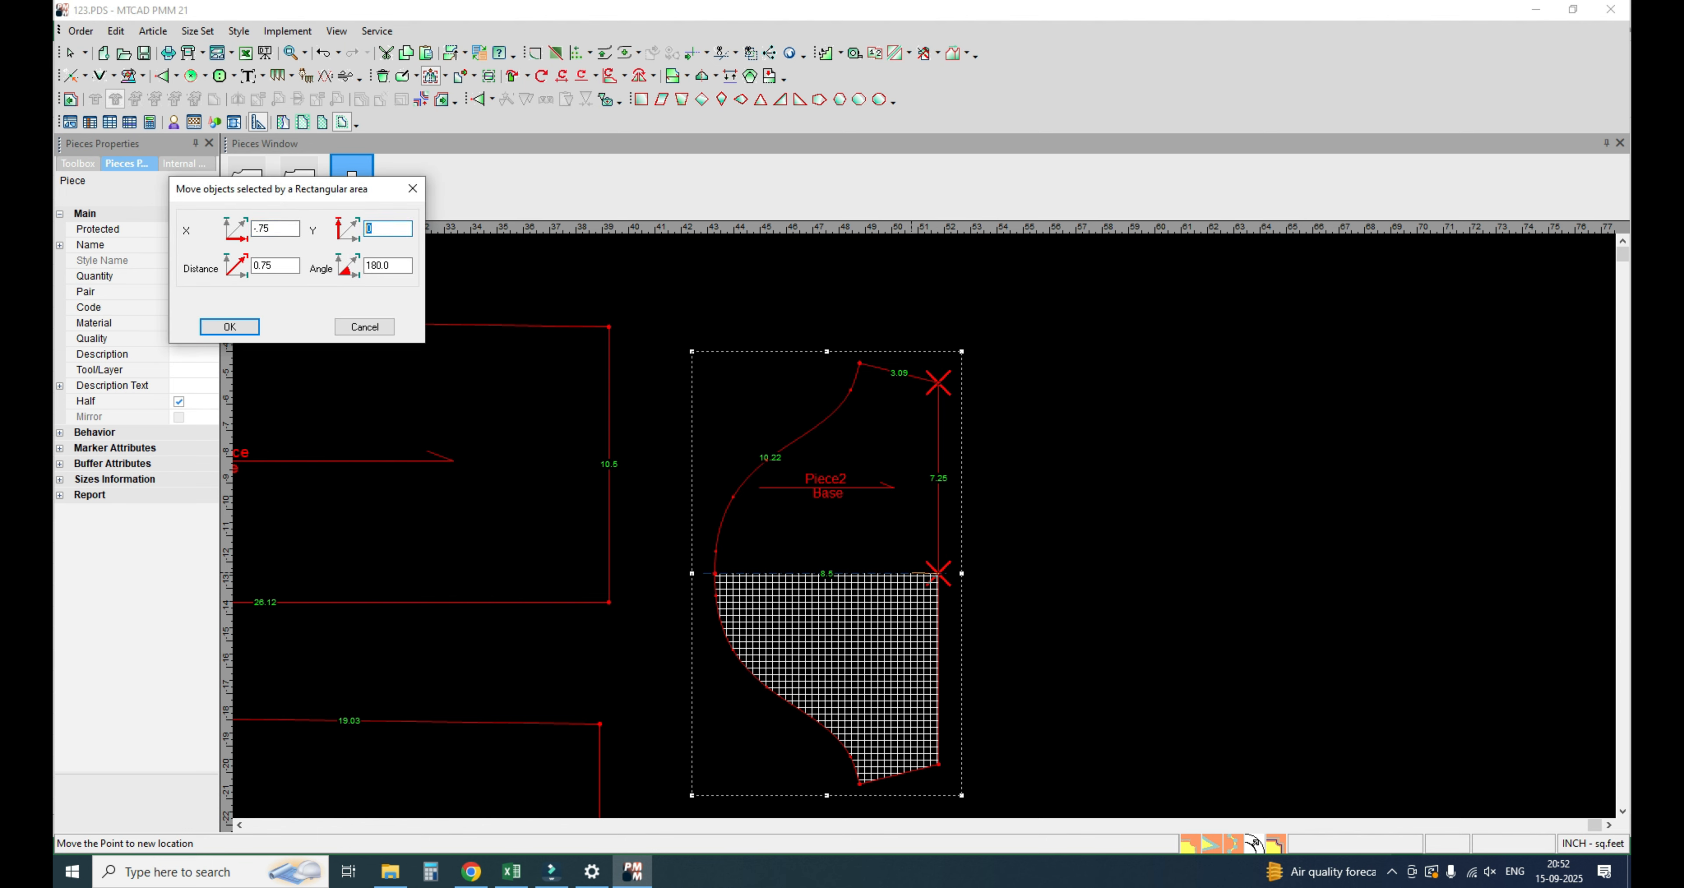
key(Return)
right_click(973, 415)
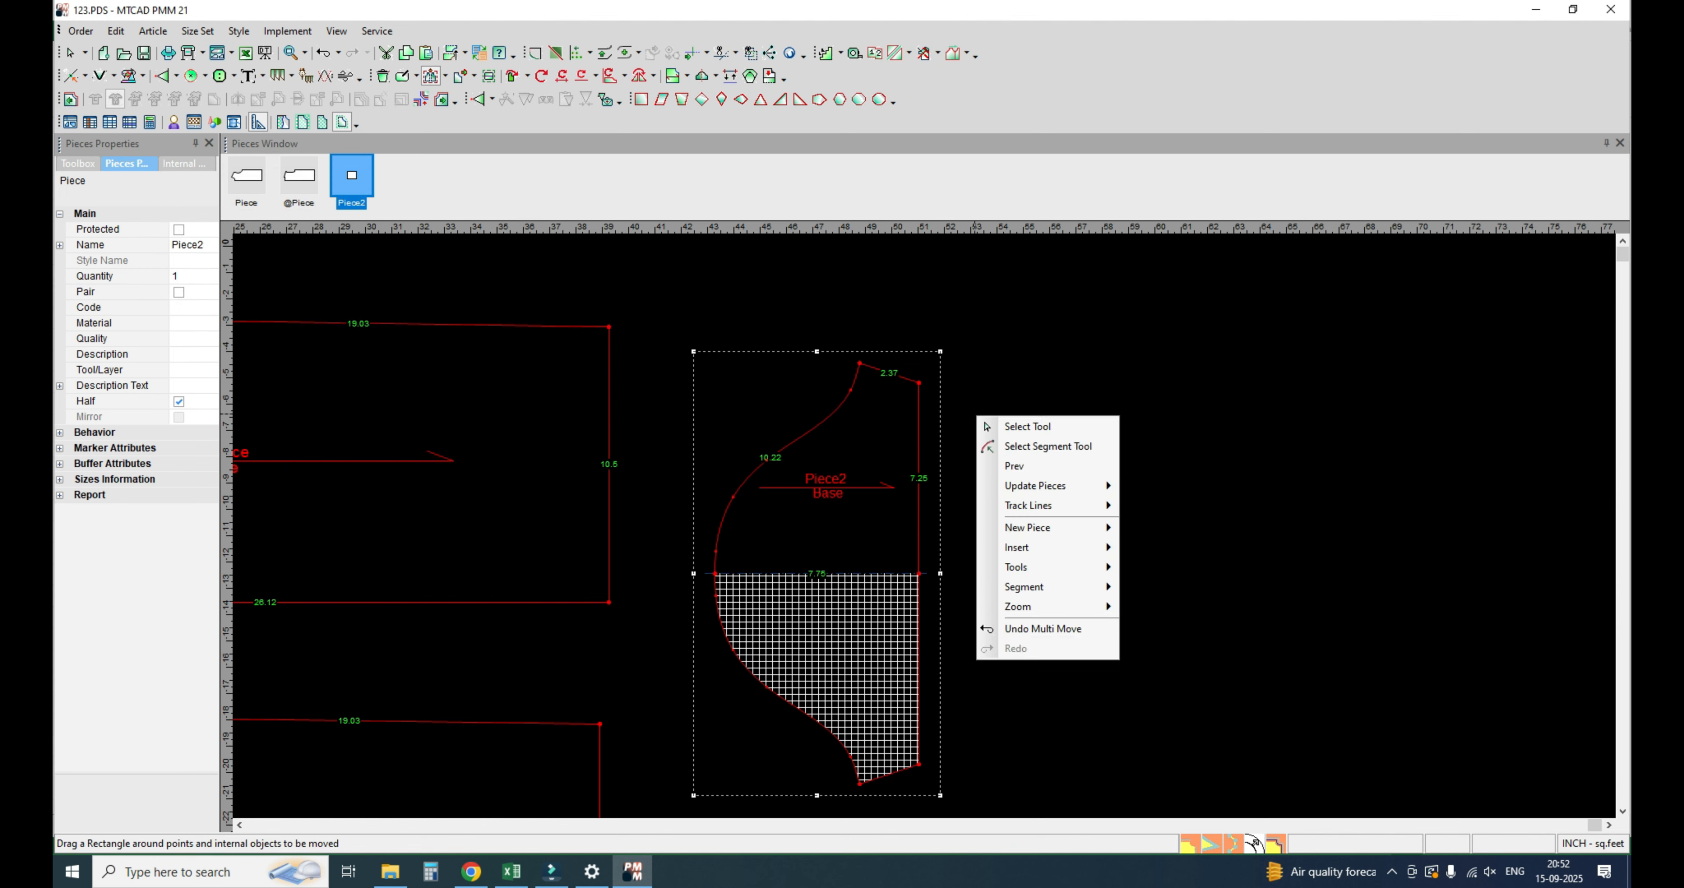
click(1016, 426)
Step: Create a rectangular cuff piece 0.75 long and 6.5 wide
right_click(964, 417)
mouse_move(1040, 530)
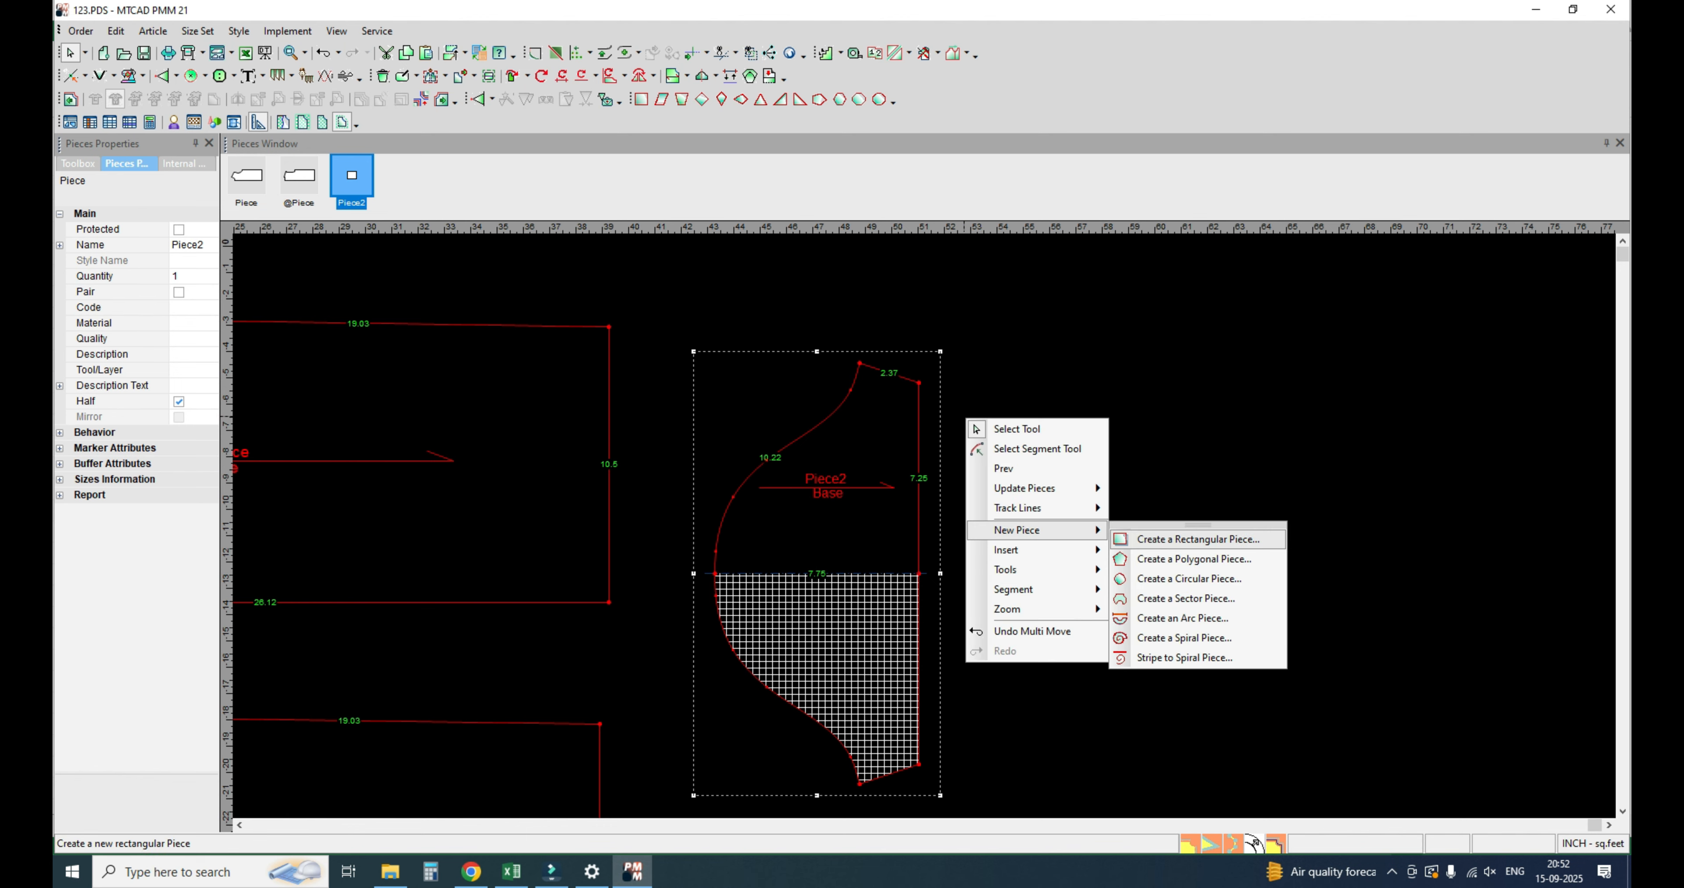
click(1176, 531)
key(Tab)
key(Tab)
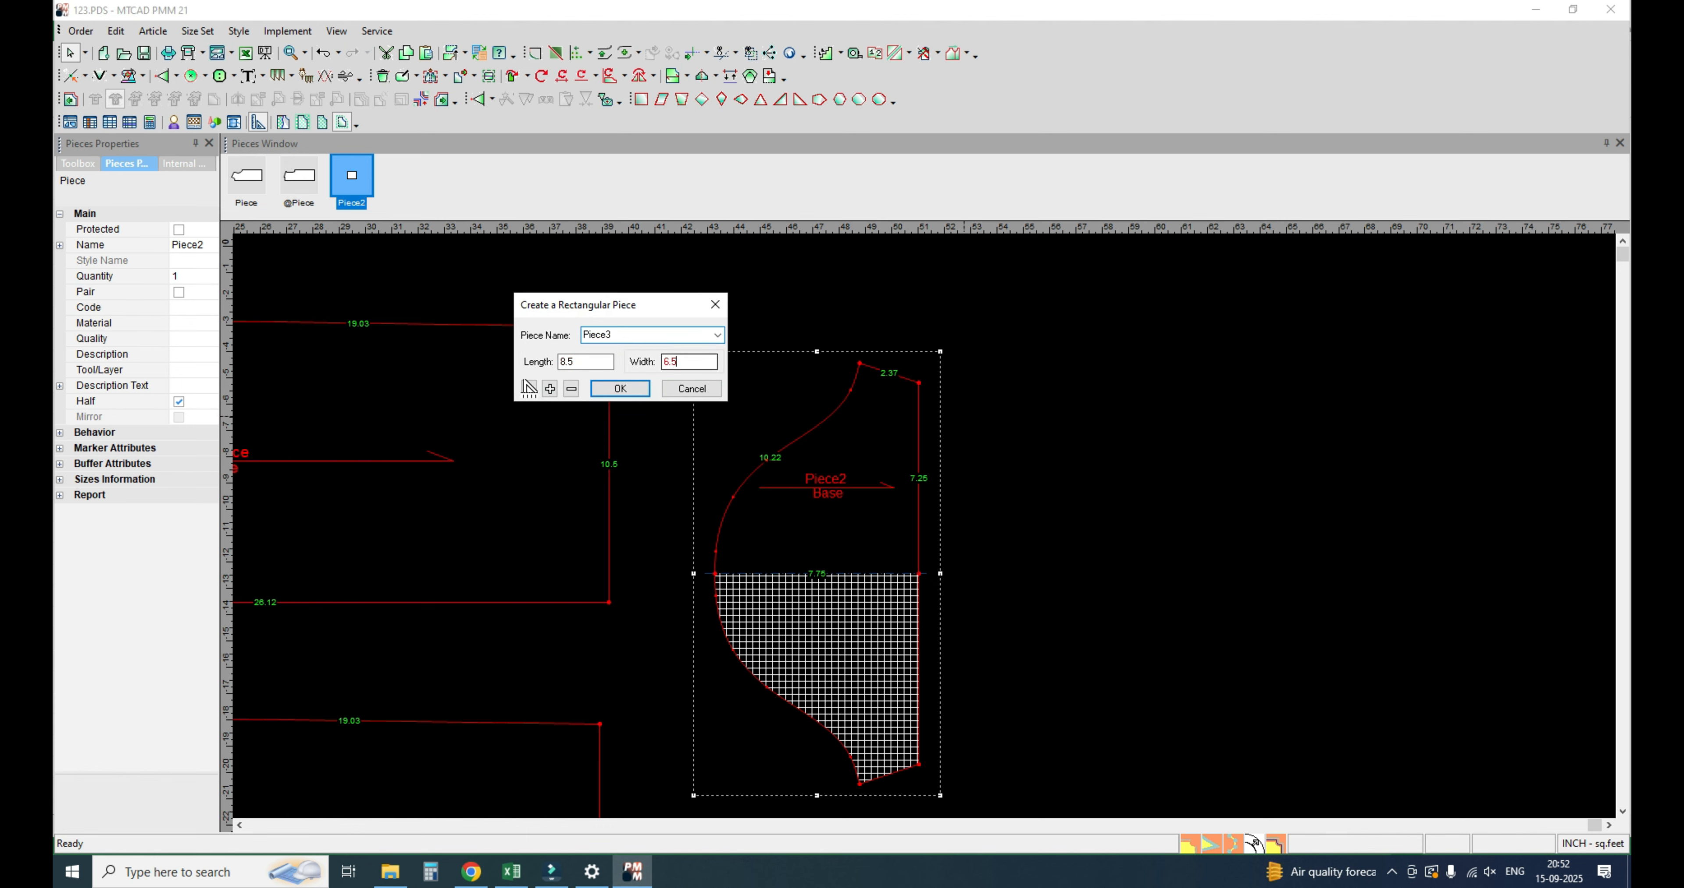
key(shift+Tab)
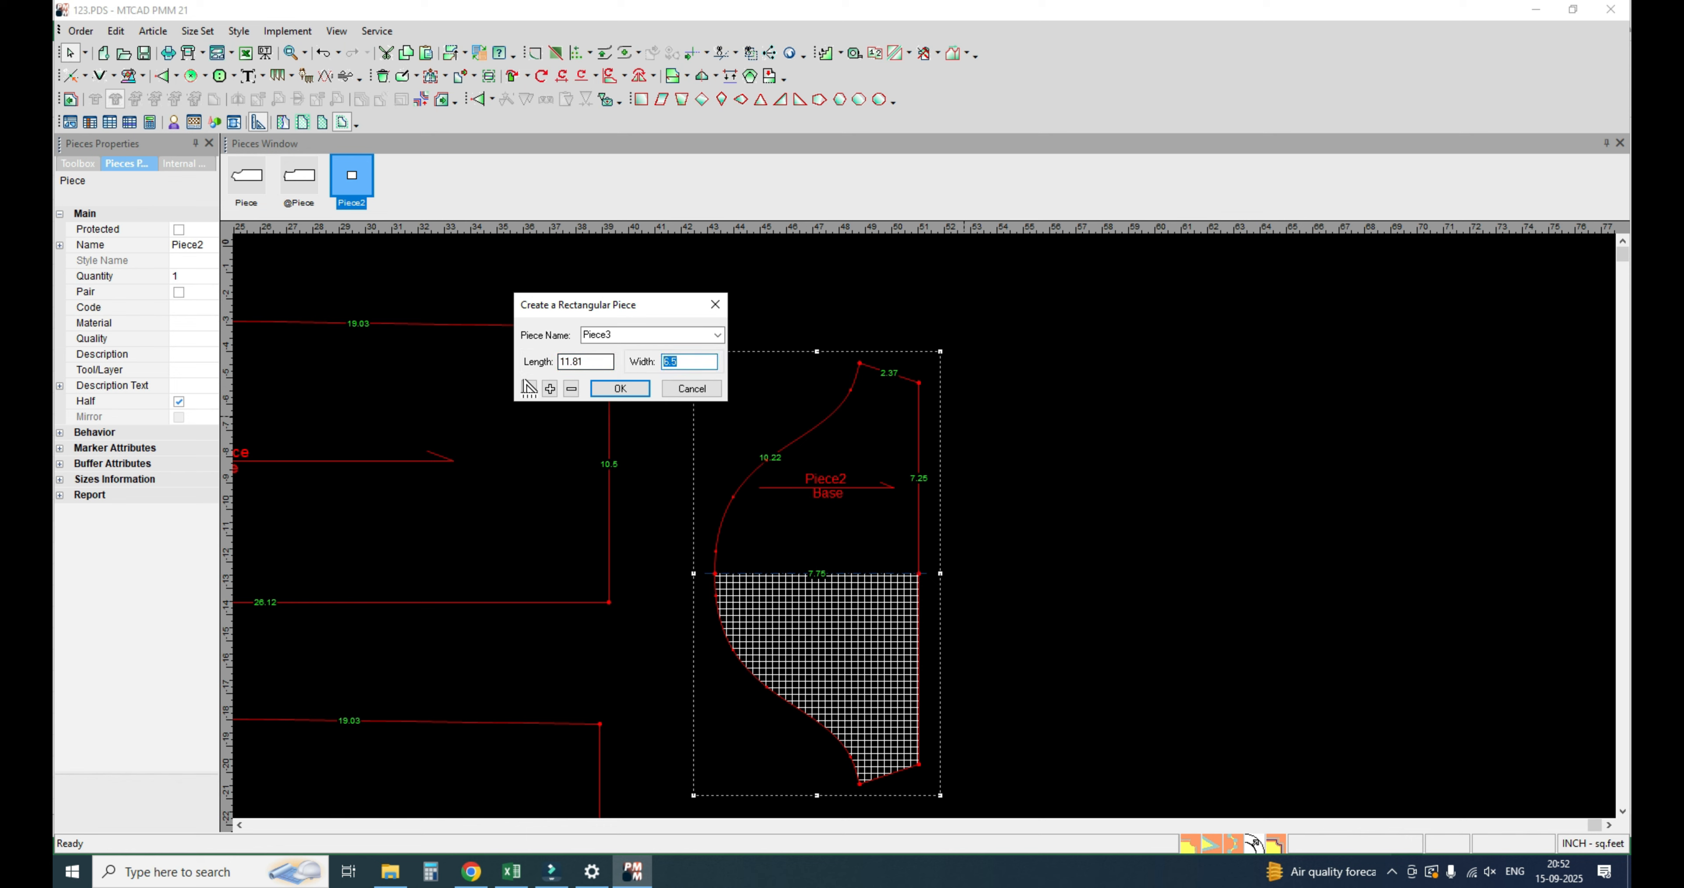
key(shift+Tab)
key(Tab)
key(Return)
Step: Place the new cuff piece upright just beside the sleeve's hem edge
drag(469, 755, 1395, 384)
scroll(1425, 376, up, 3)
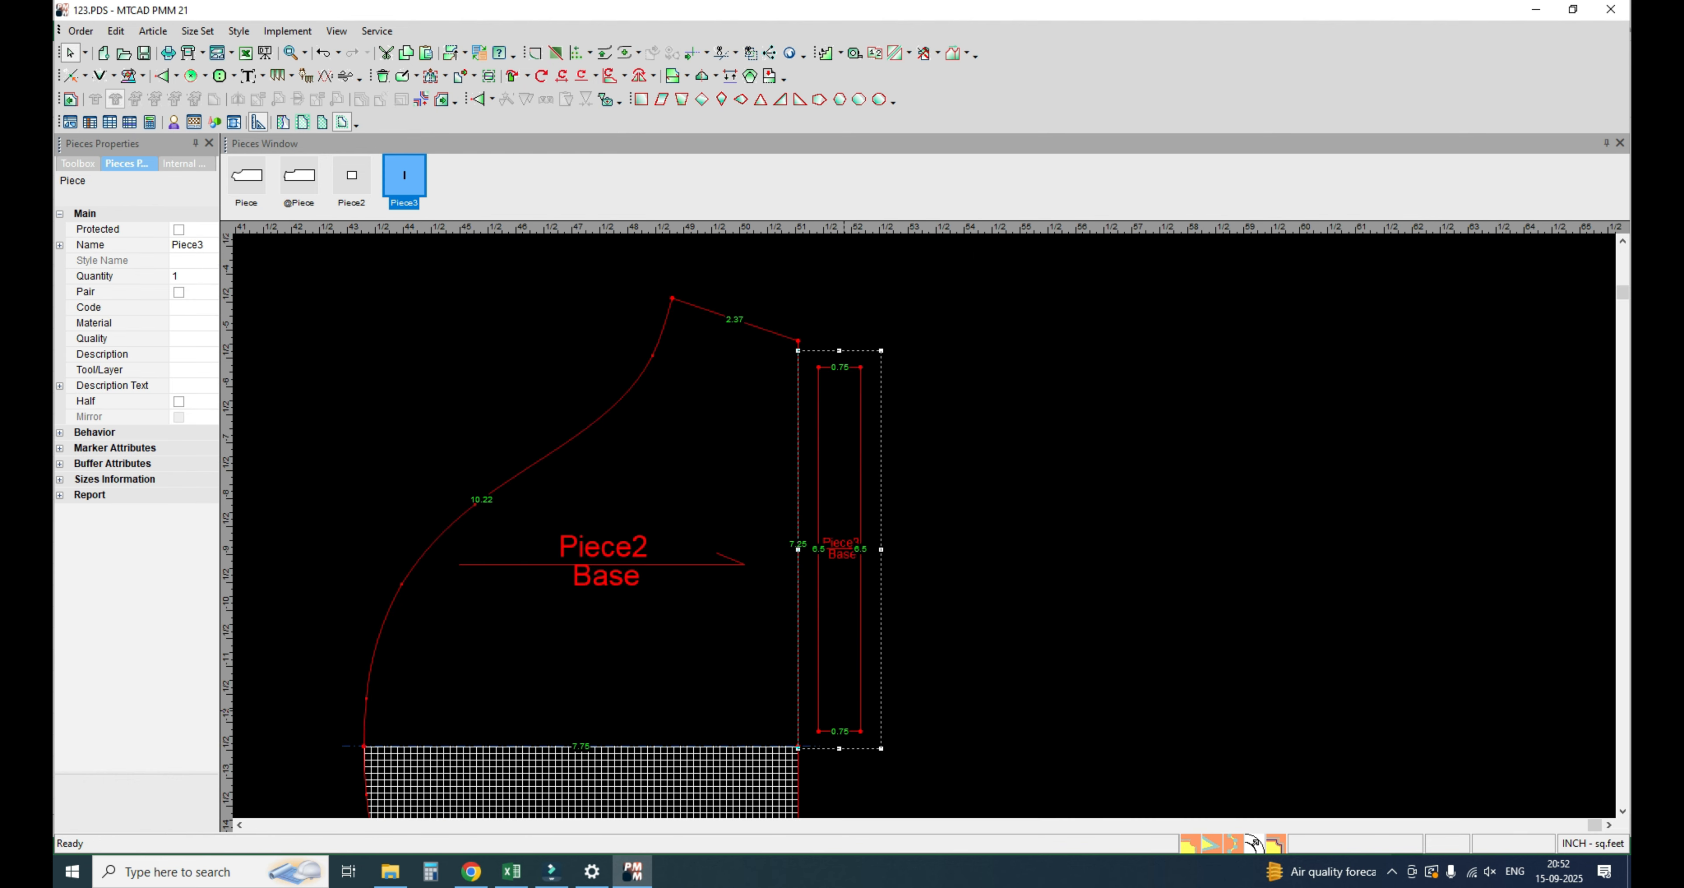
drag(844, 711, 853, 712)
Step: Set a half line along the cuff piece's lower 0.75 edge to mirror it
key(h)
click(364, 746)
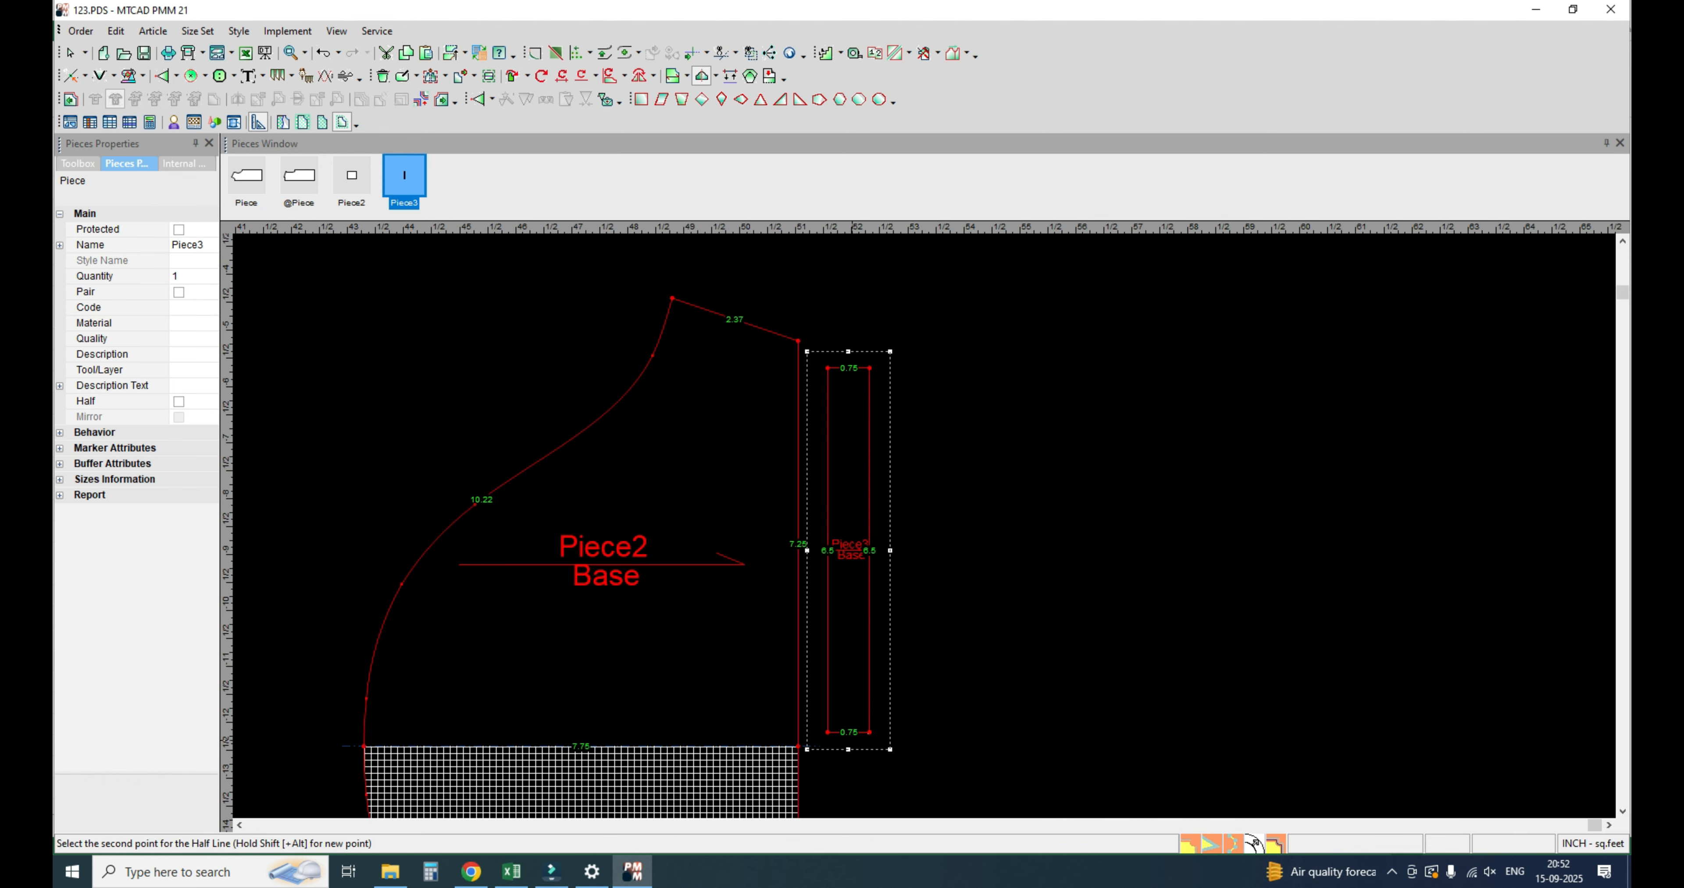
click(869, 733)
right_click(958, 360)
click(950, 515)
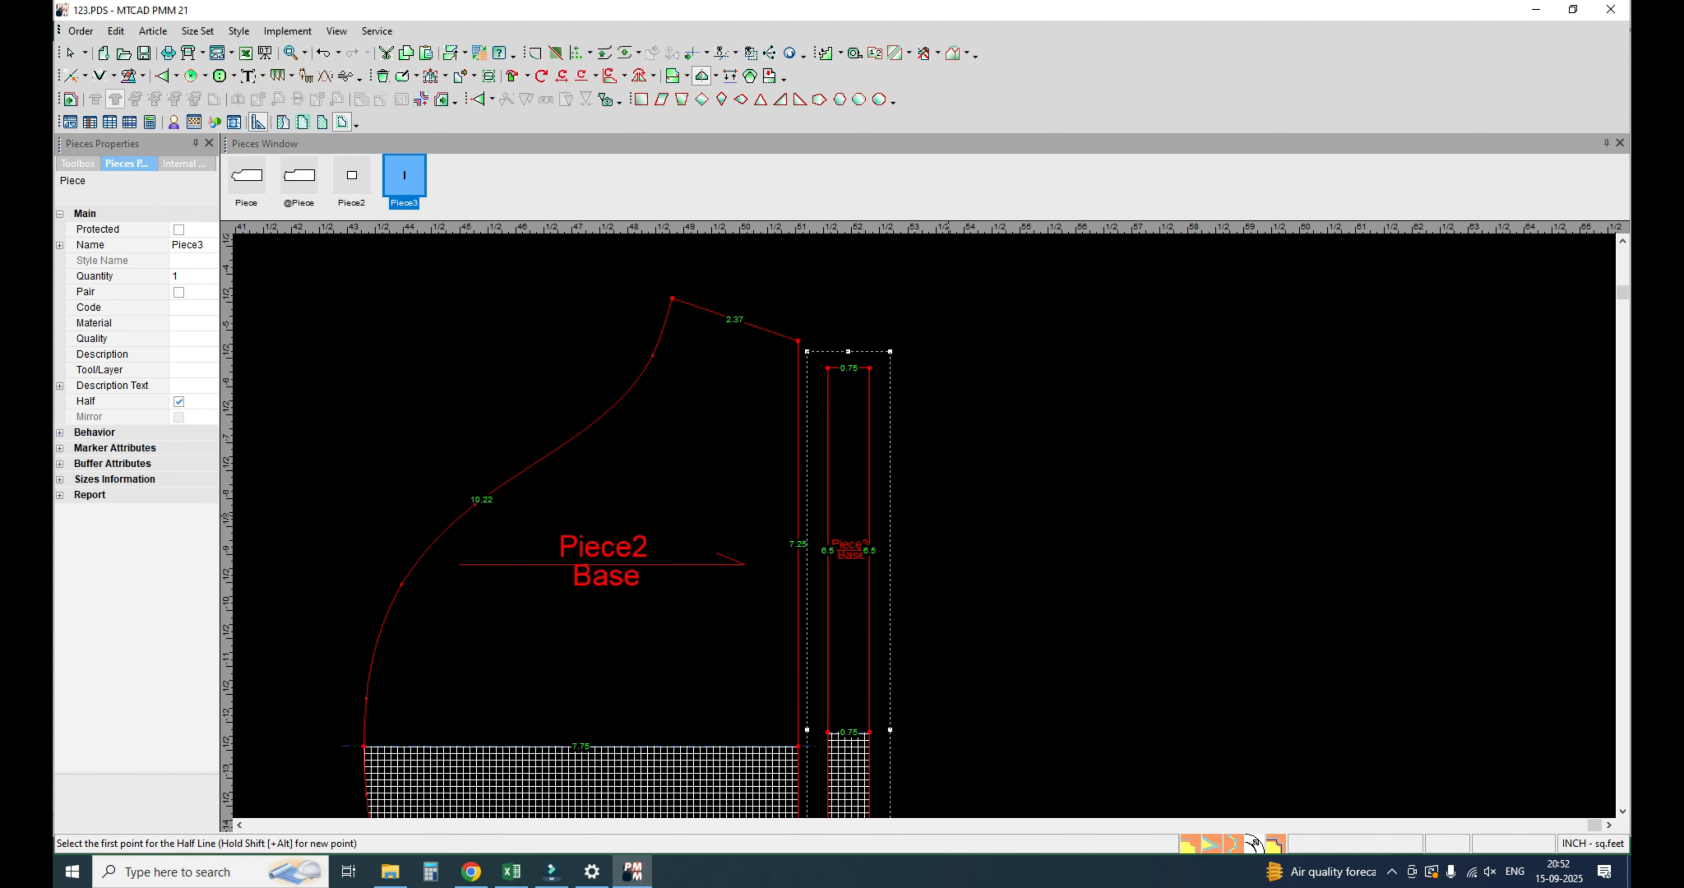
right_click(950, 515)
click(987, 525)
Step: Move the cuff piece flush against the sleeve hem with their half lines level
scroll(923, 460, down, 5)
click(896, 541)
click(896, 541)
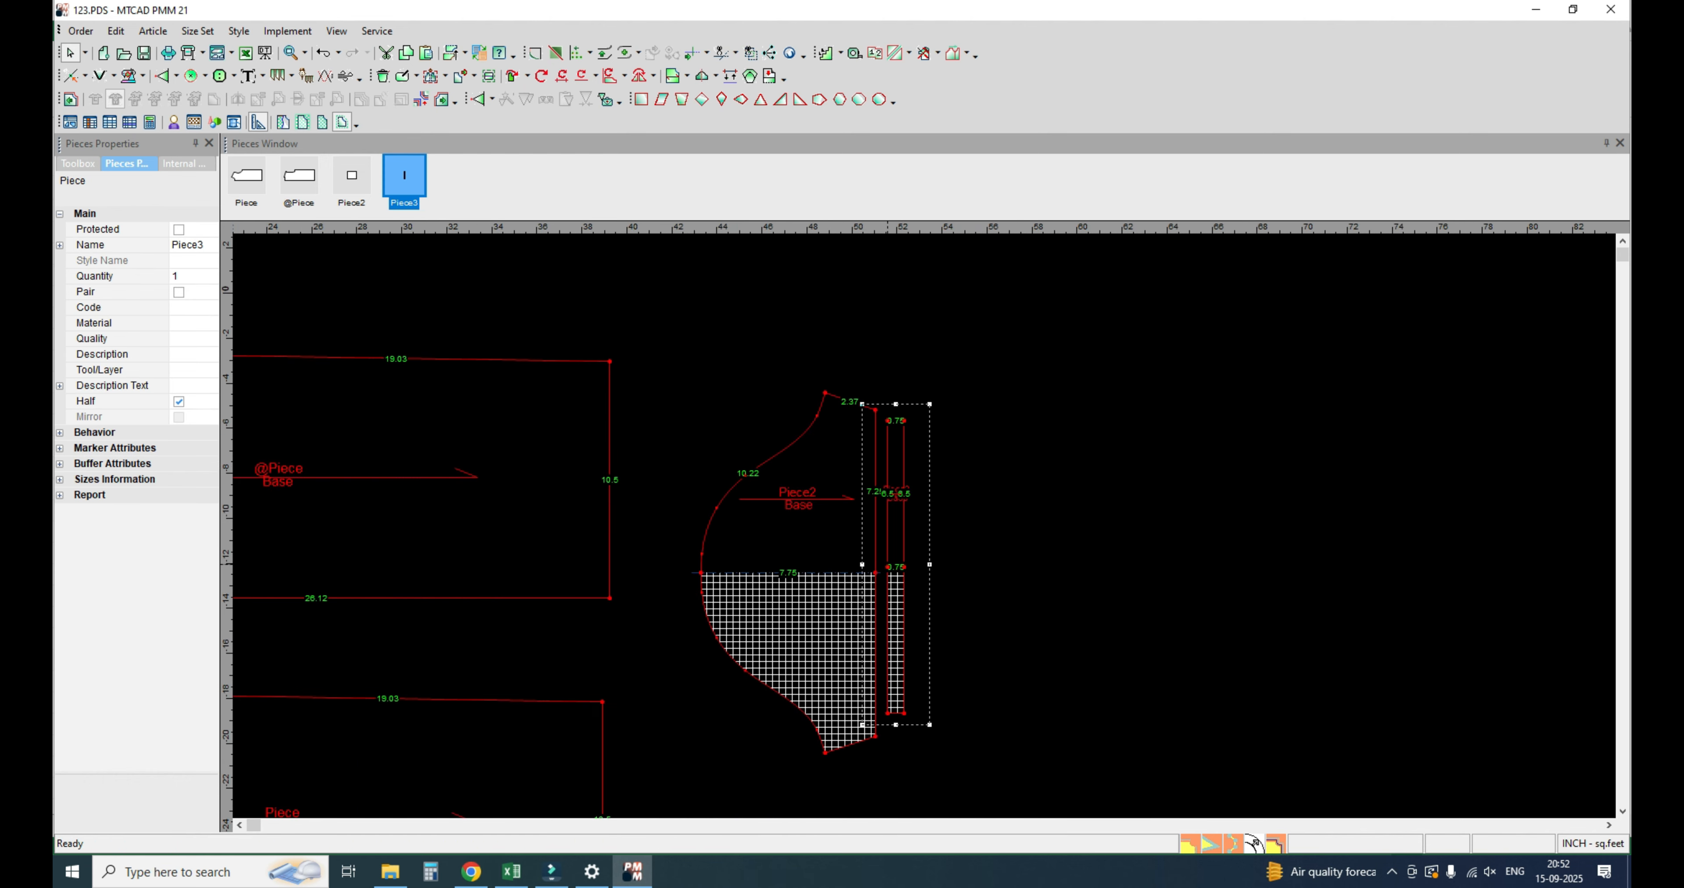
scroll(853, 606, up, 4)
click(925, 516)
click(898, 529)
scroll(909, 576, down, 6)
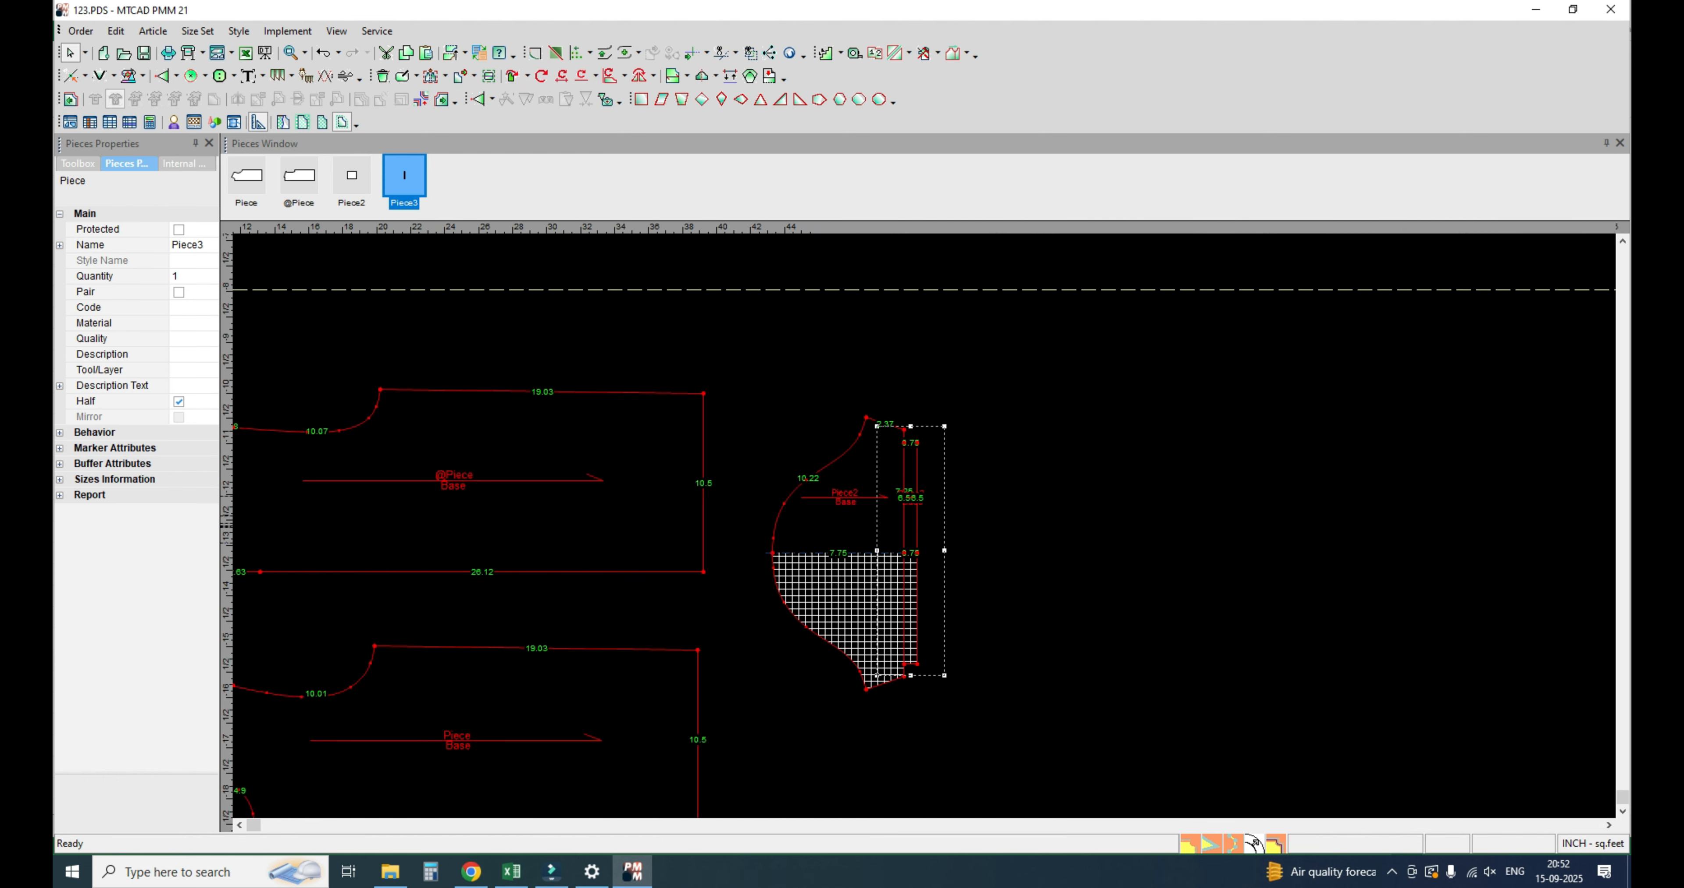
Step: Open the half sleeve piece along its half line into a full sleeve
scroll(938, 462, up, 5)
click(810, 428)
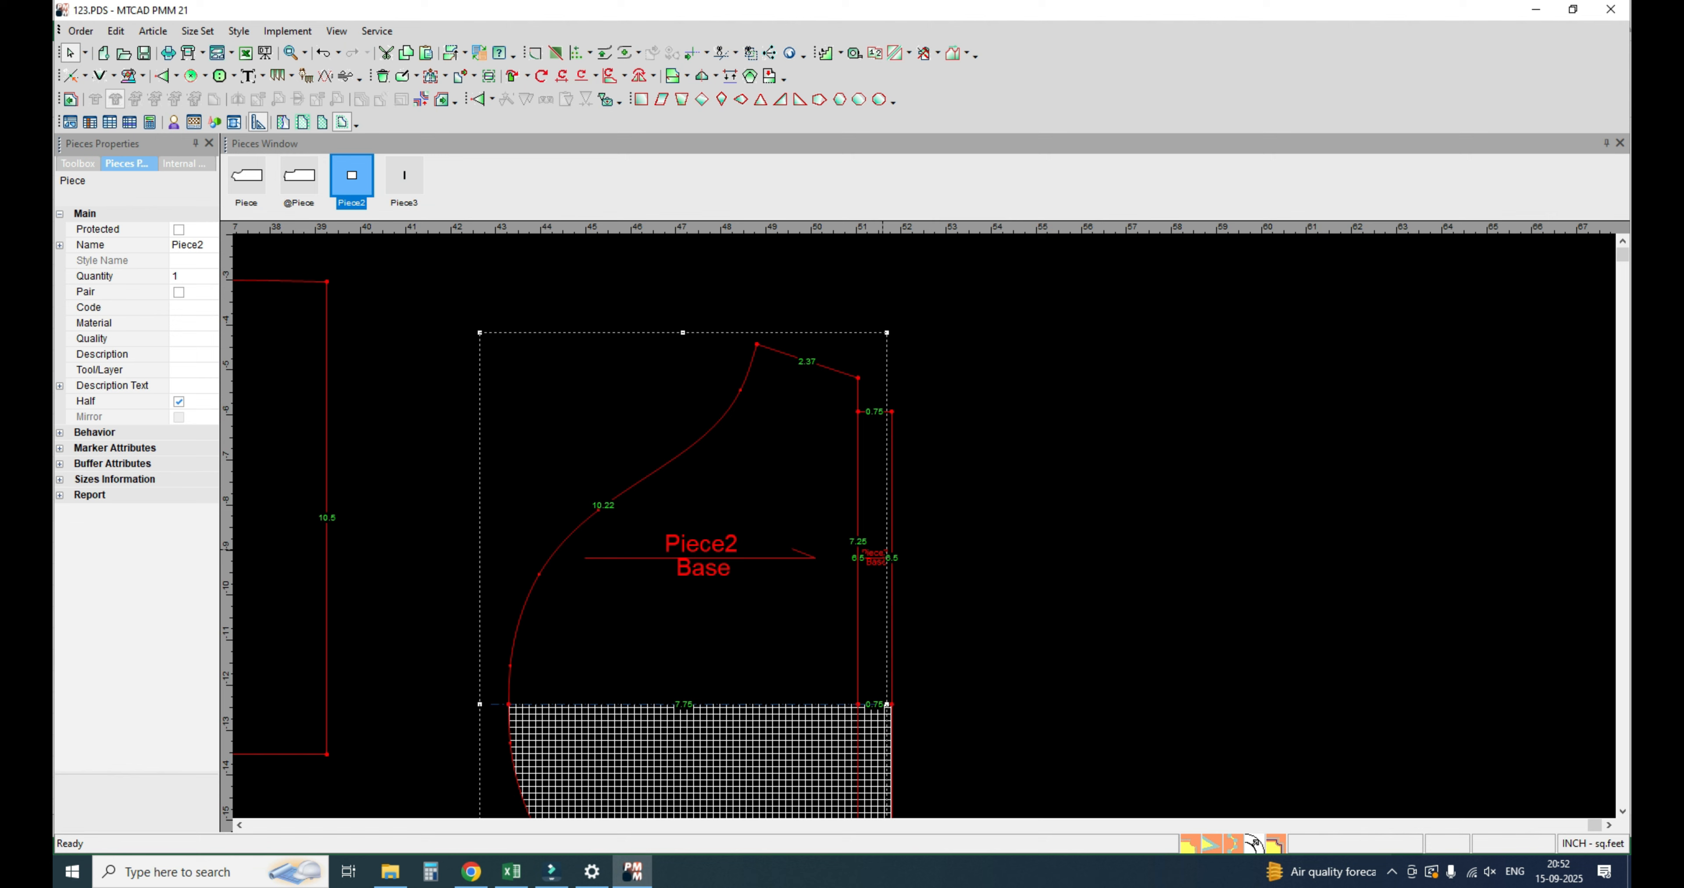
scroll(744, 647, down, 4)
scroll(945, 555, up, 2)
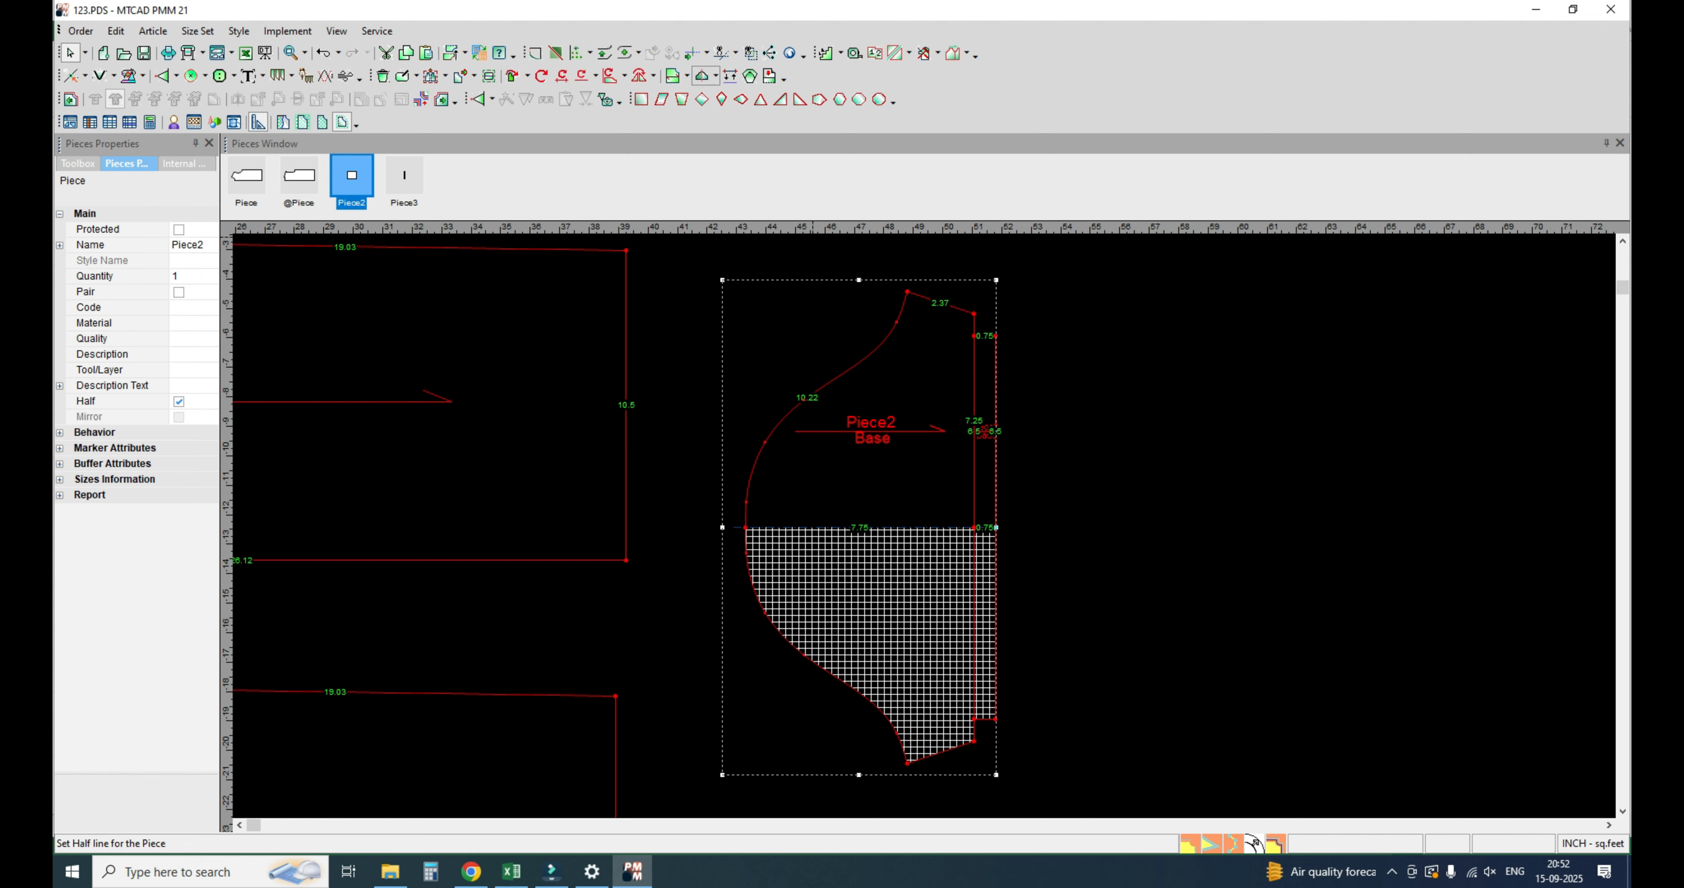
click(715, 75)
click(742, 143)
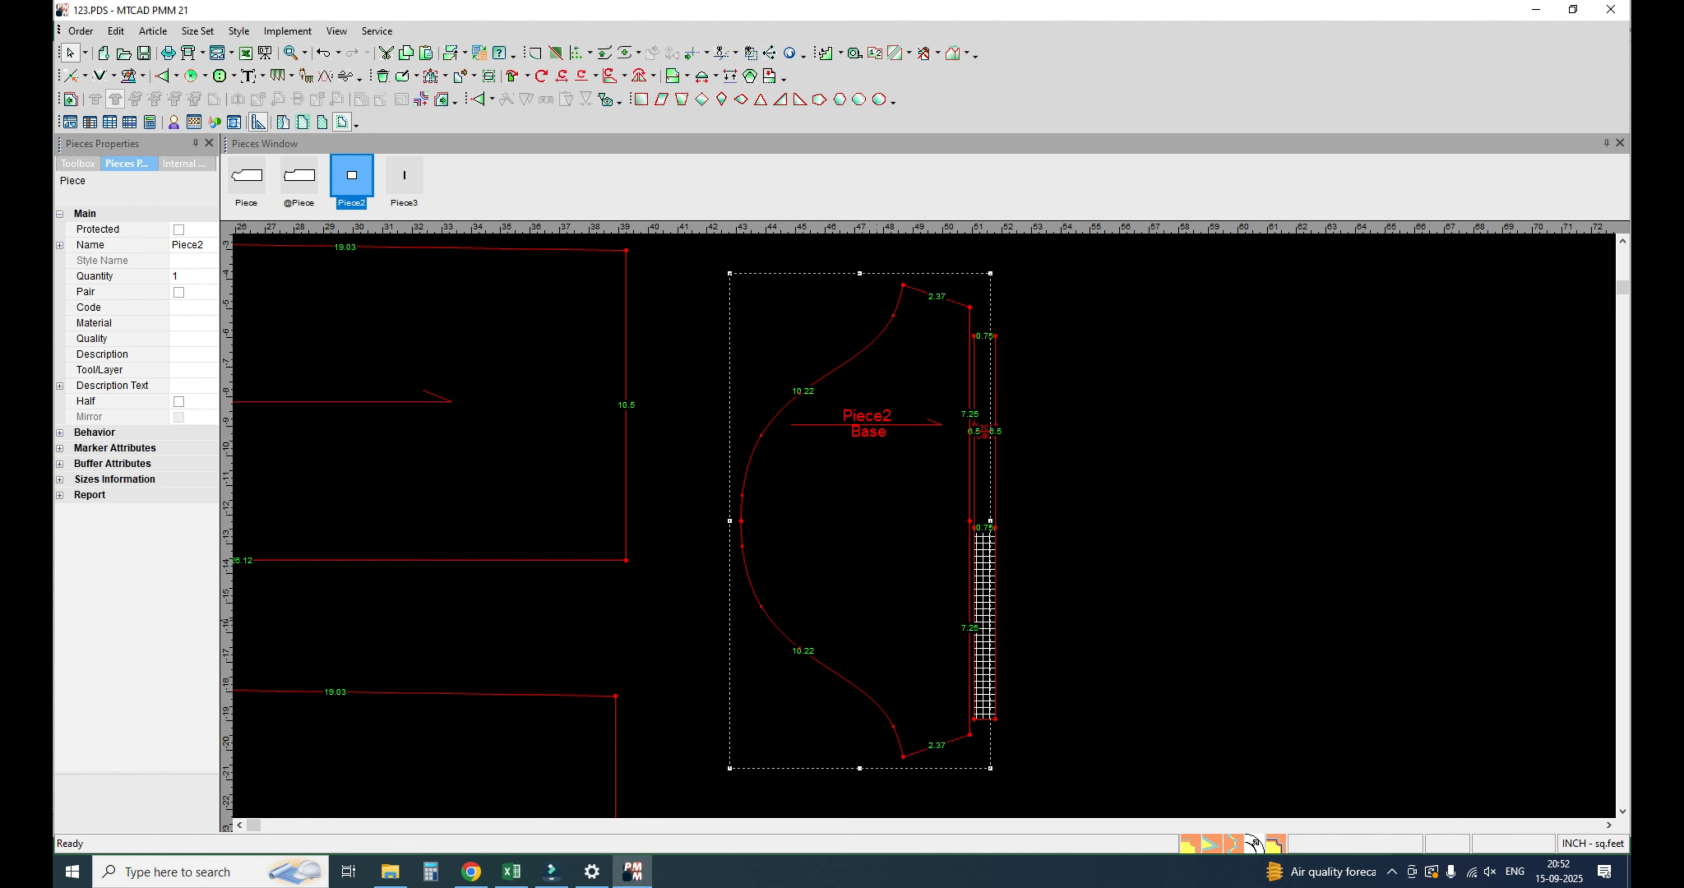
Step: Move the middle curve point of the full sleeve's lower cap curve inward by 0.23, 0.36
key(m)
scroll(874, 620, down, 1)
scroll(874, 620, up, 3)
scroll(850, 575, down, 2)
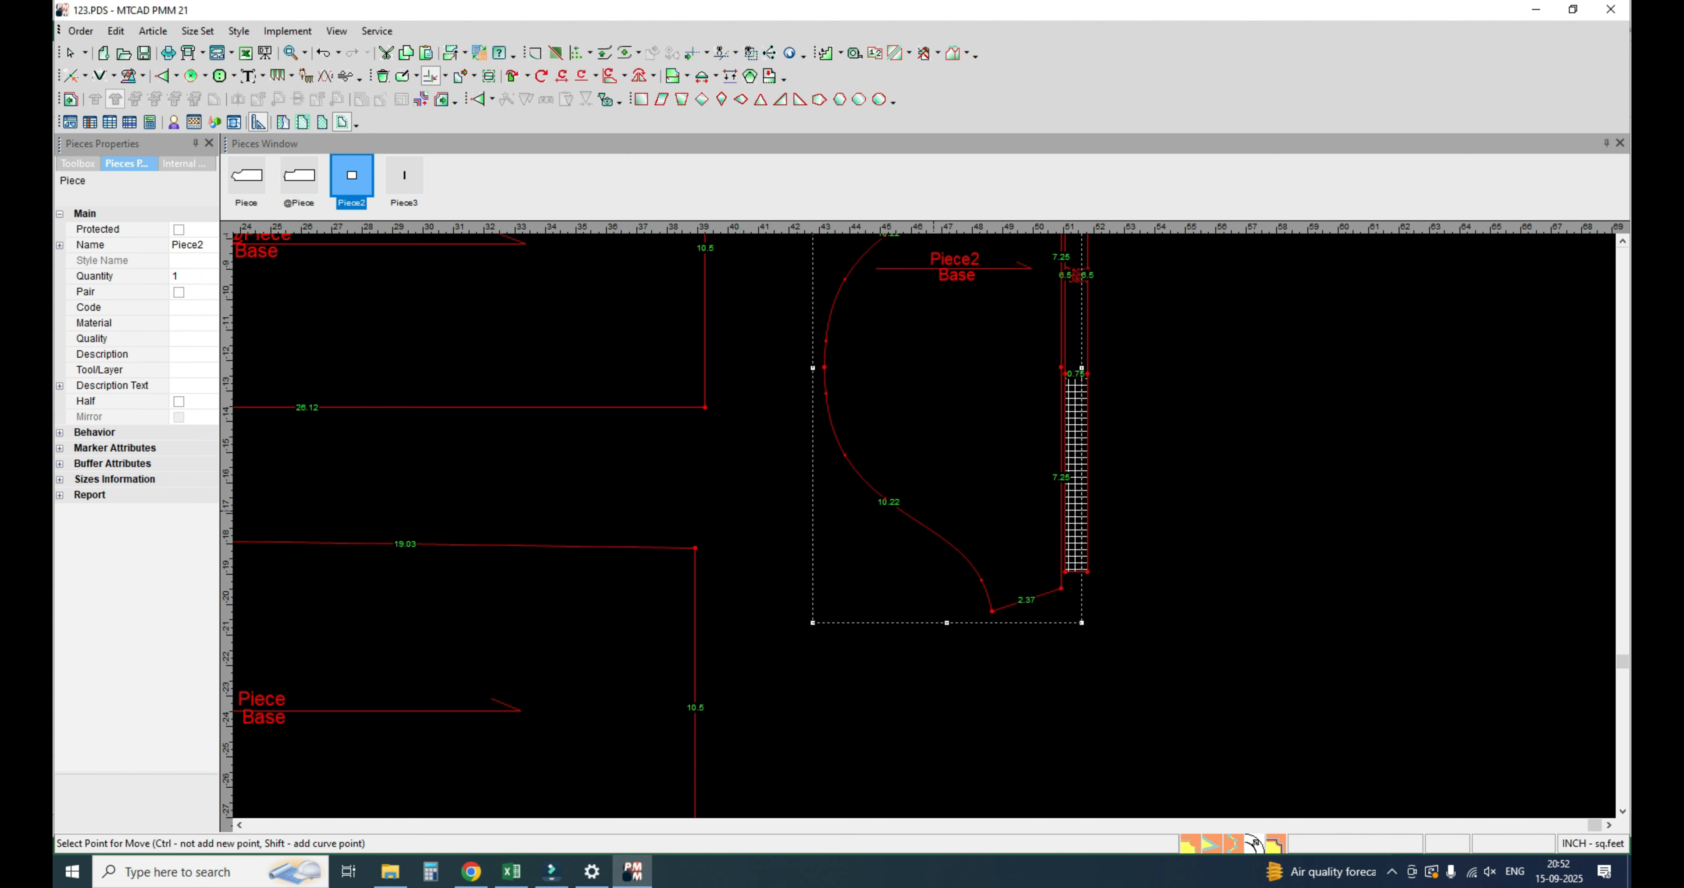
scroll(822, 532, up, 2)
click(833, 507)
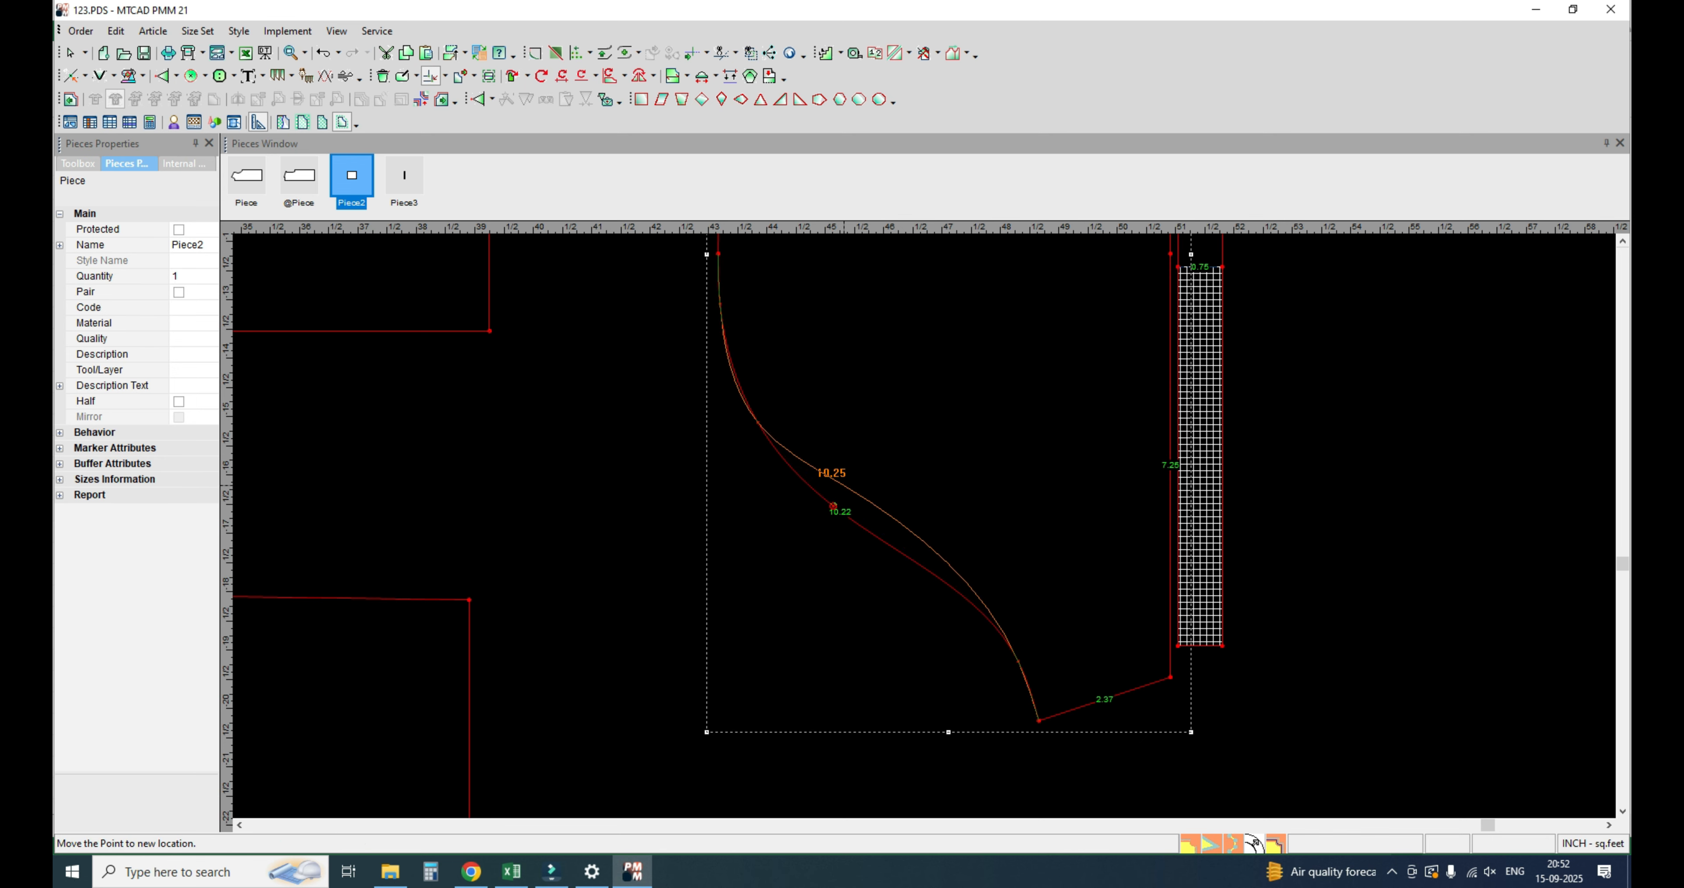
click(847, 485)
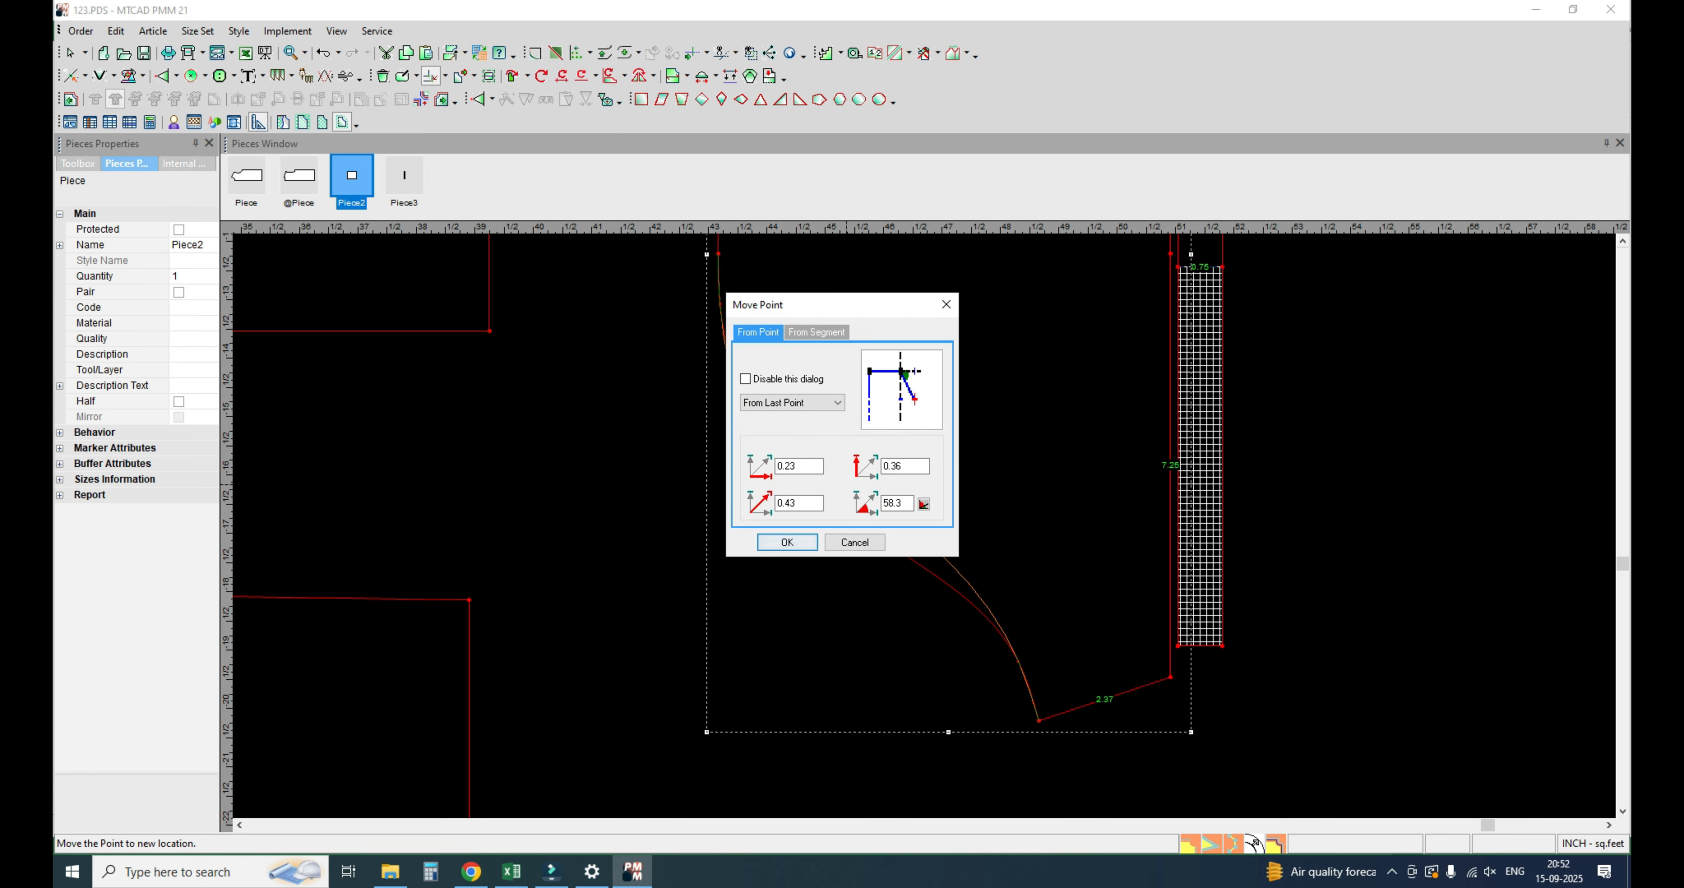
click(788, 543)
Step: Move the lower cap's curve point nearest the cap top slightly upward, making that curve about 10.11 long
click(758, 422)
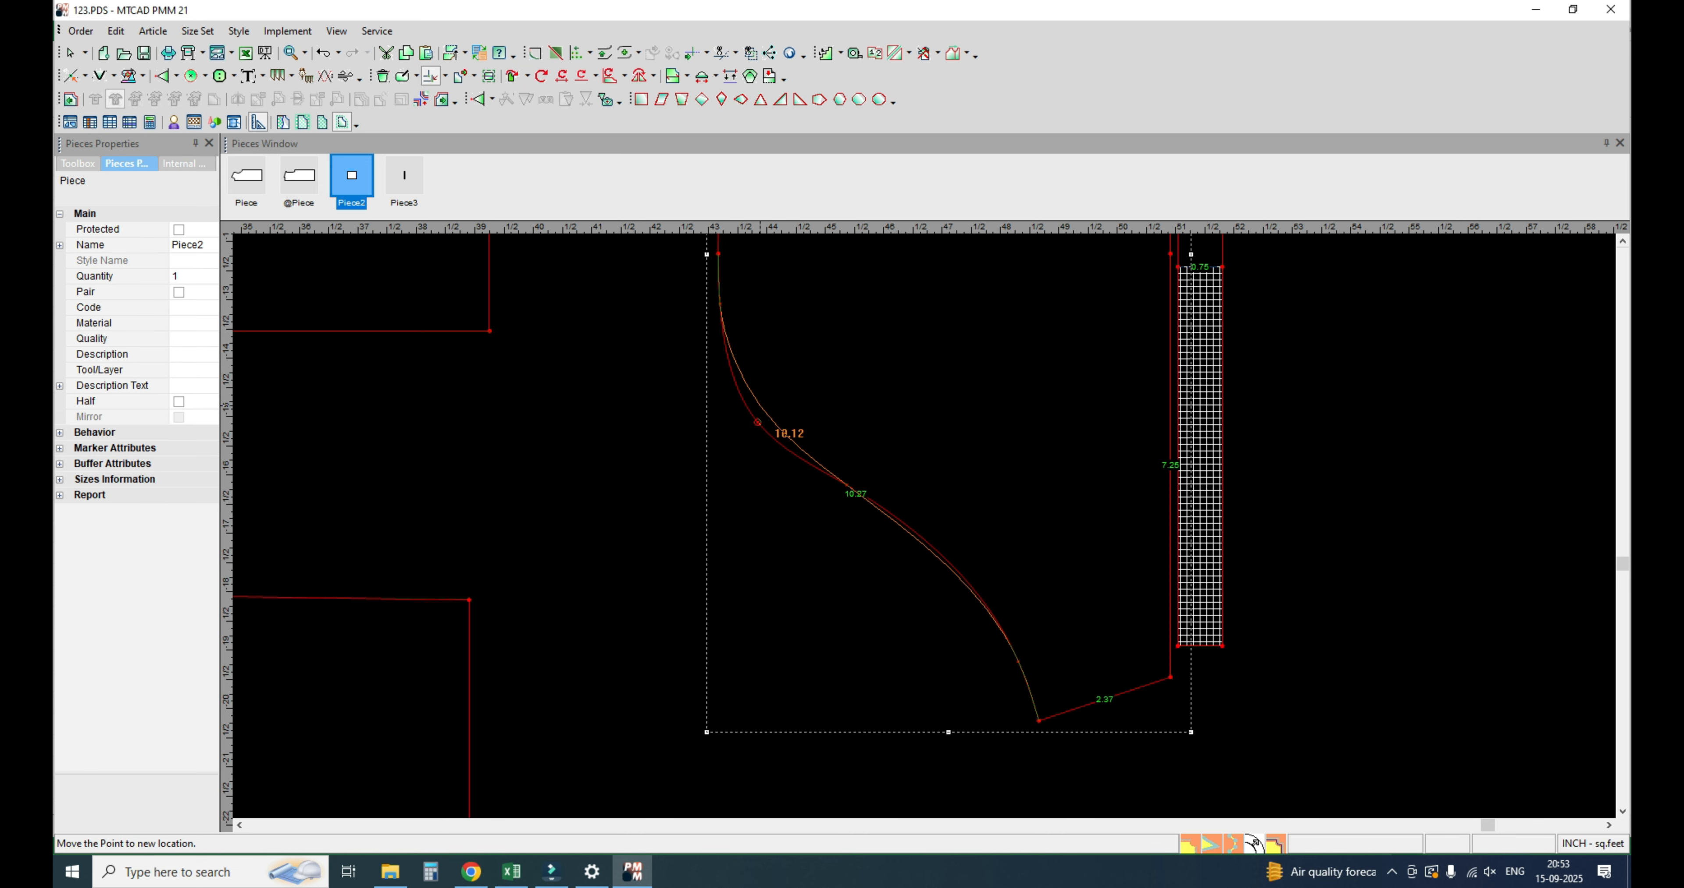
click(760, 405)
click(787, 542)
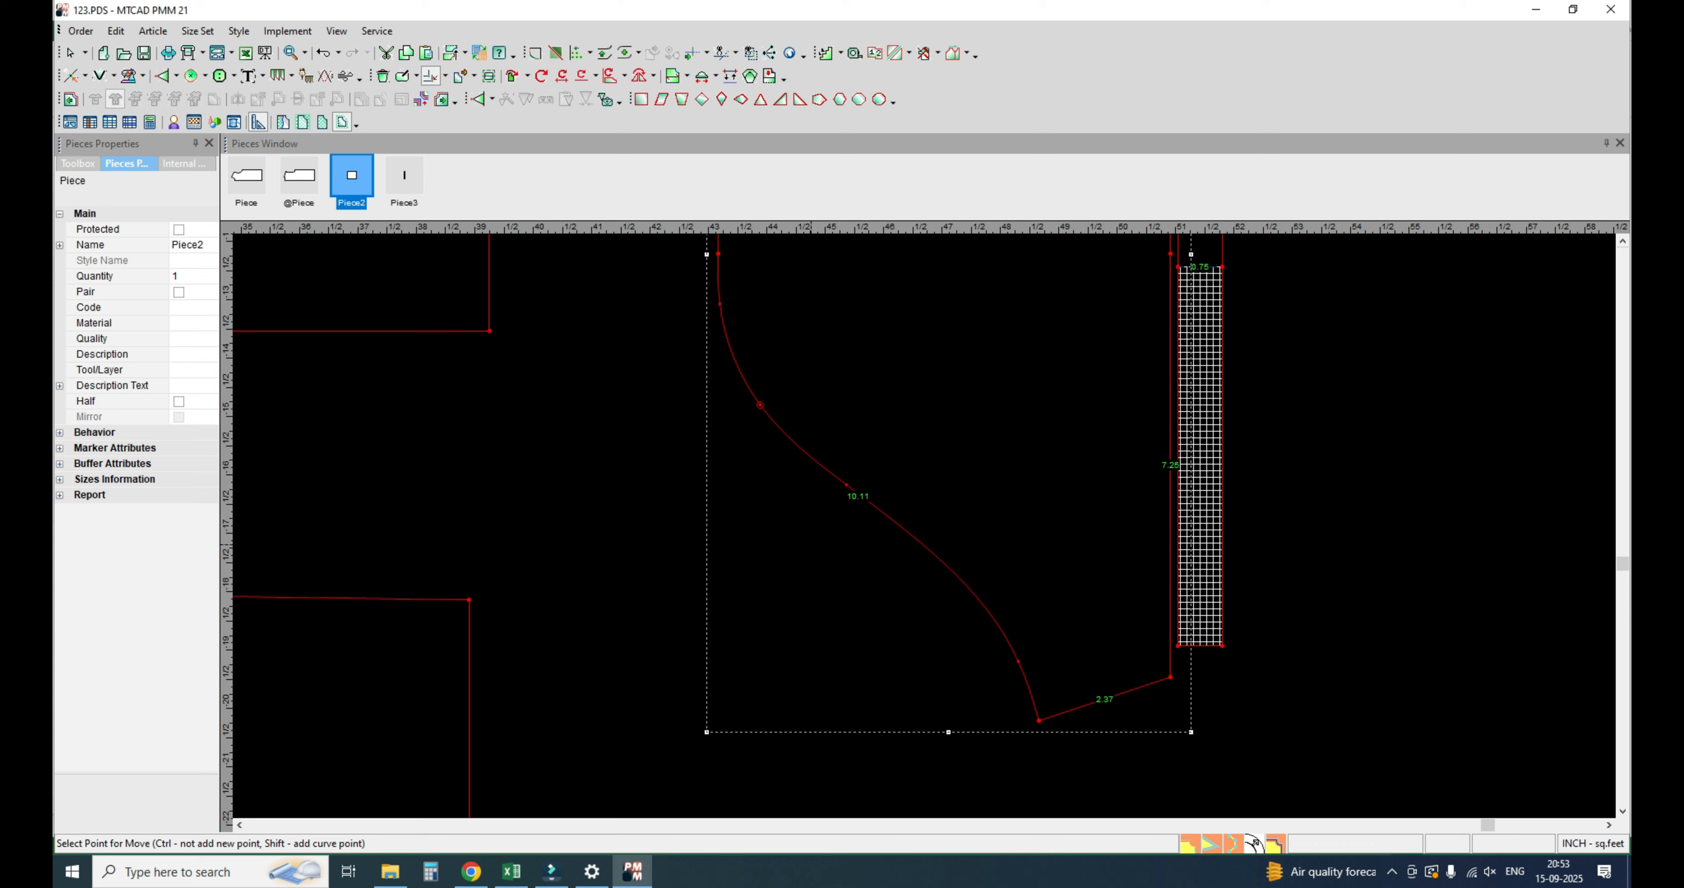
scroll(922, 542, down, 5)
scroll(991, 501, up, 2)
right_click(1042, 457)
click(1072, 467)
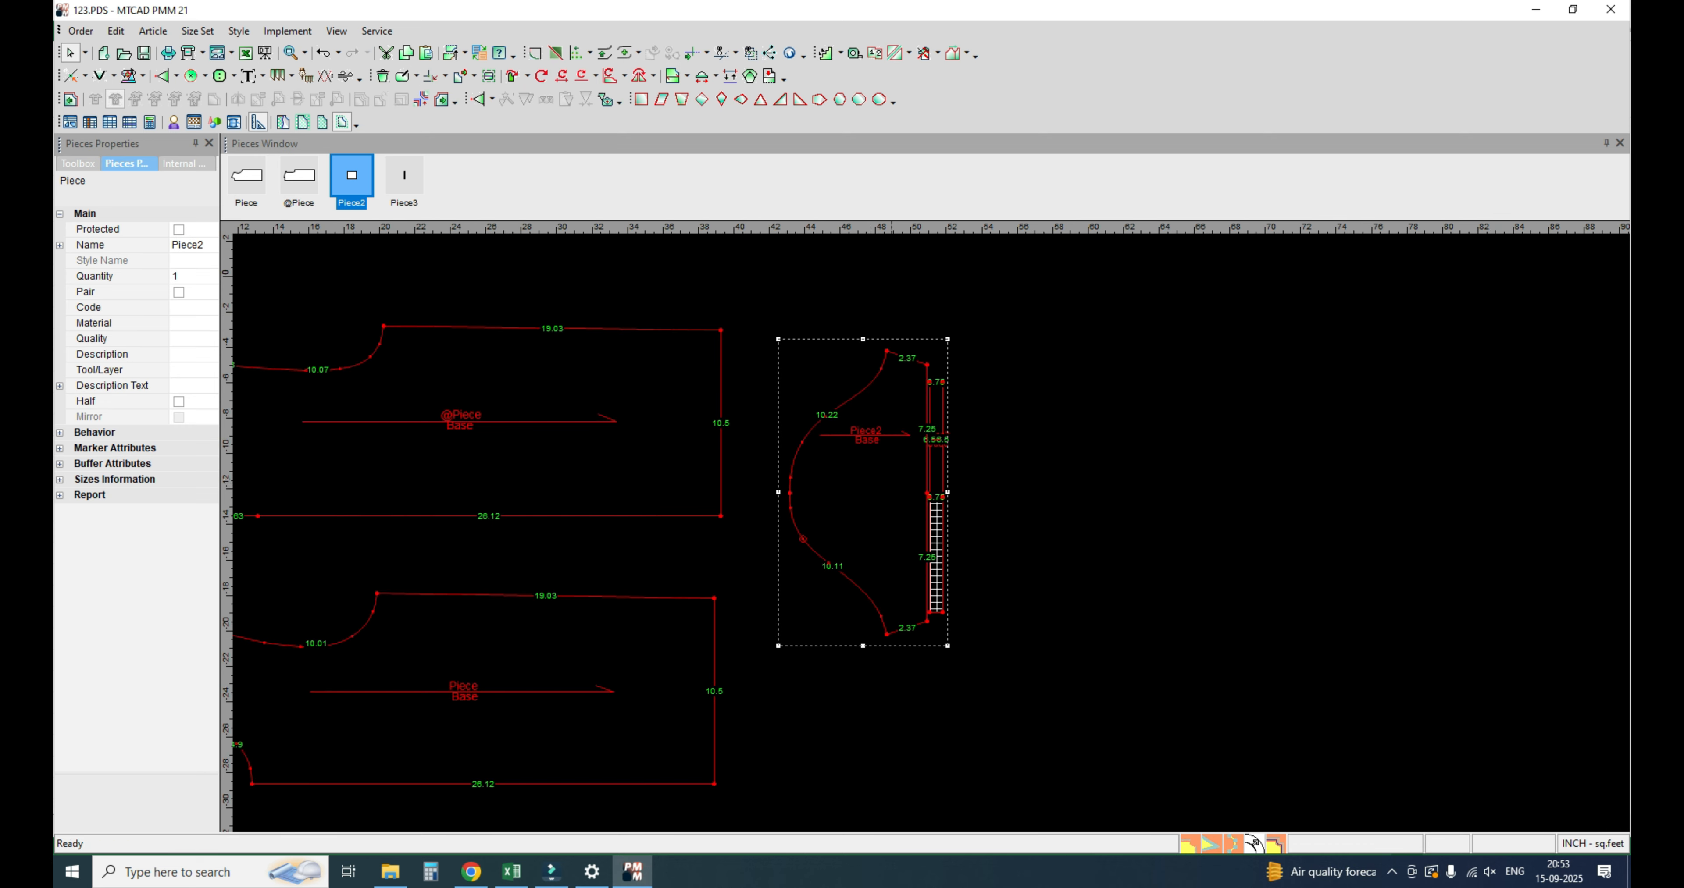
Step: Move the sleeve clear of the cuff and fold its upper half in along the line from cap top to hem middle
key(space)
click(833, 485)
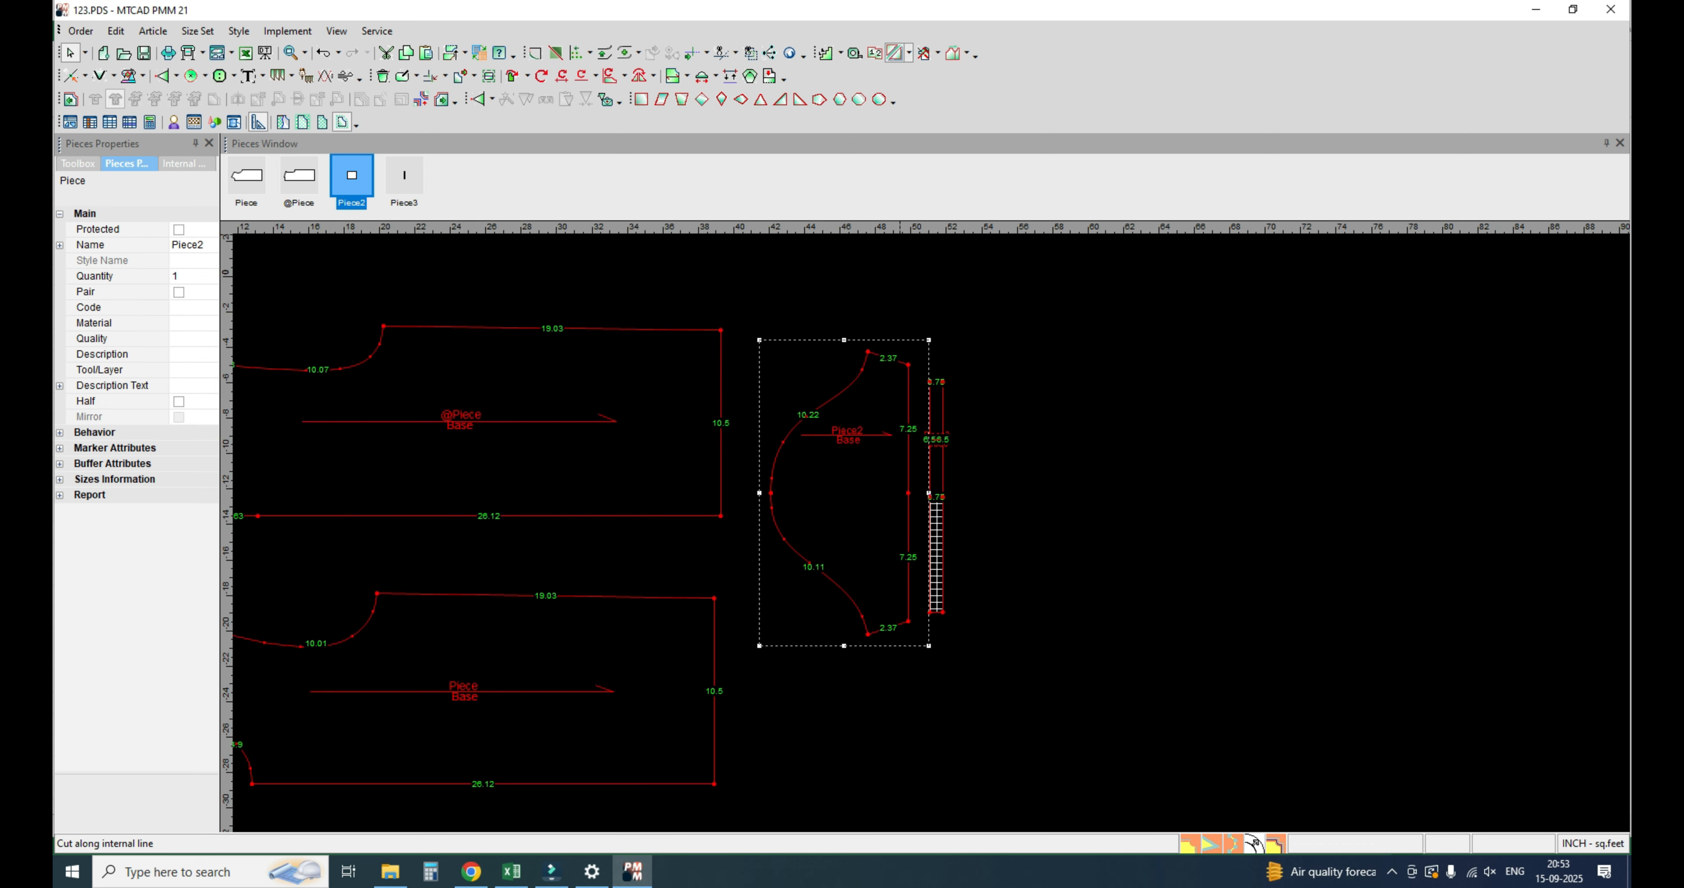
click(966, 53)
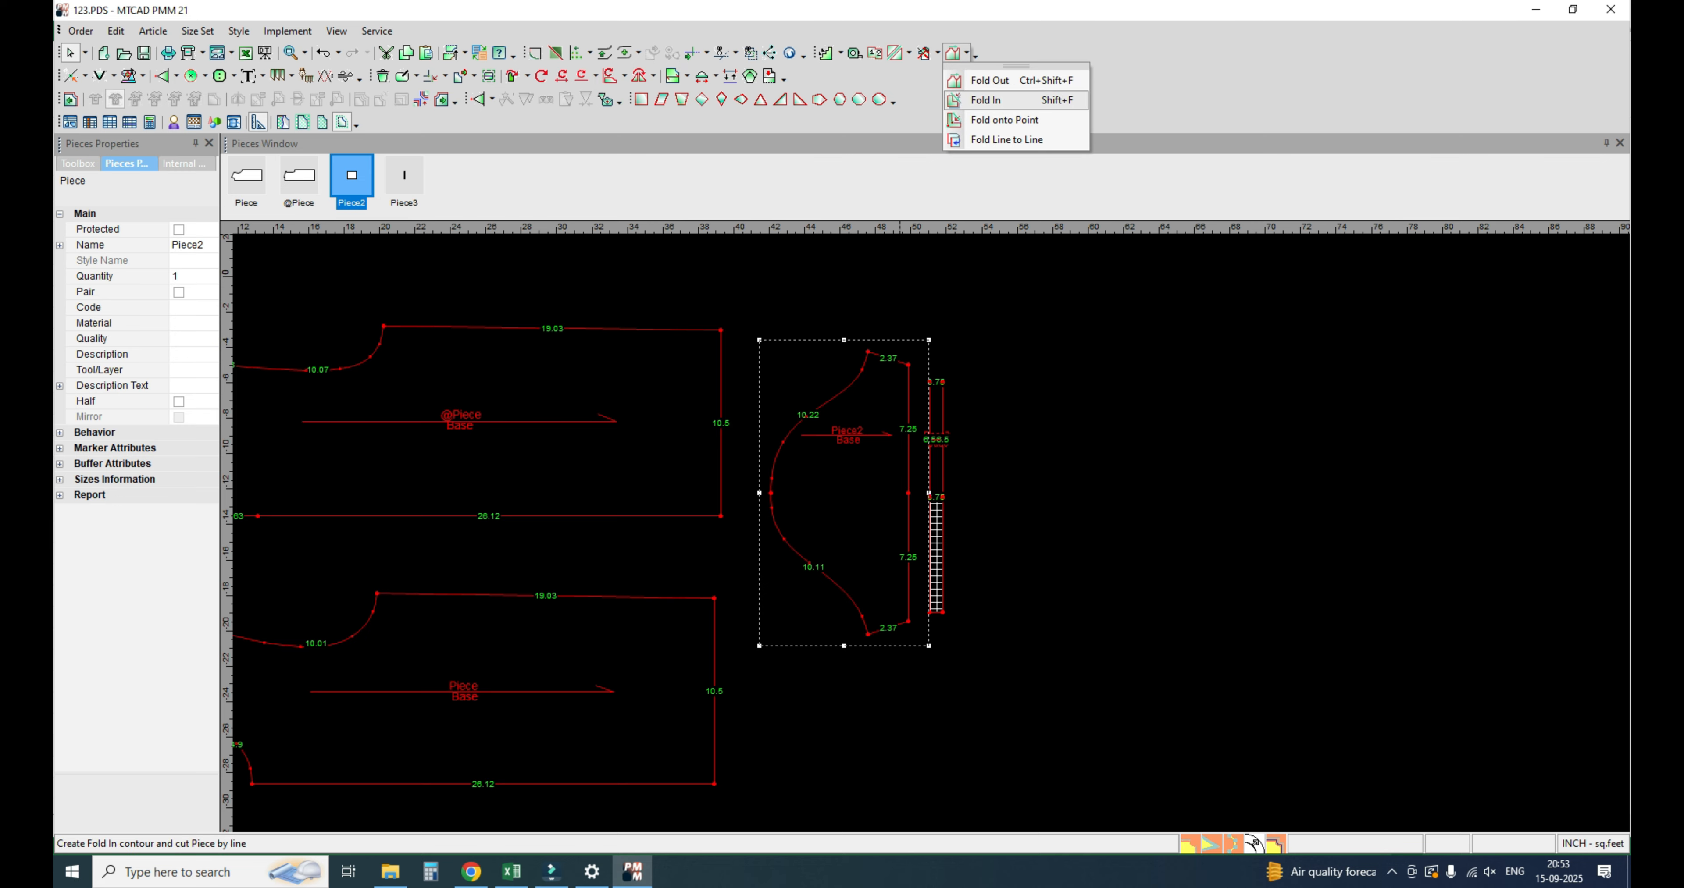
click(980, 99)
scroll(864, 442, up, 4)
click(622, 576)
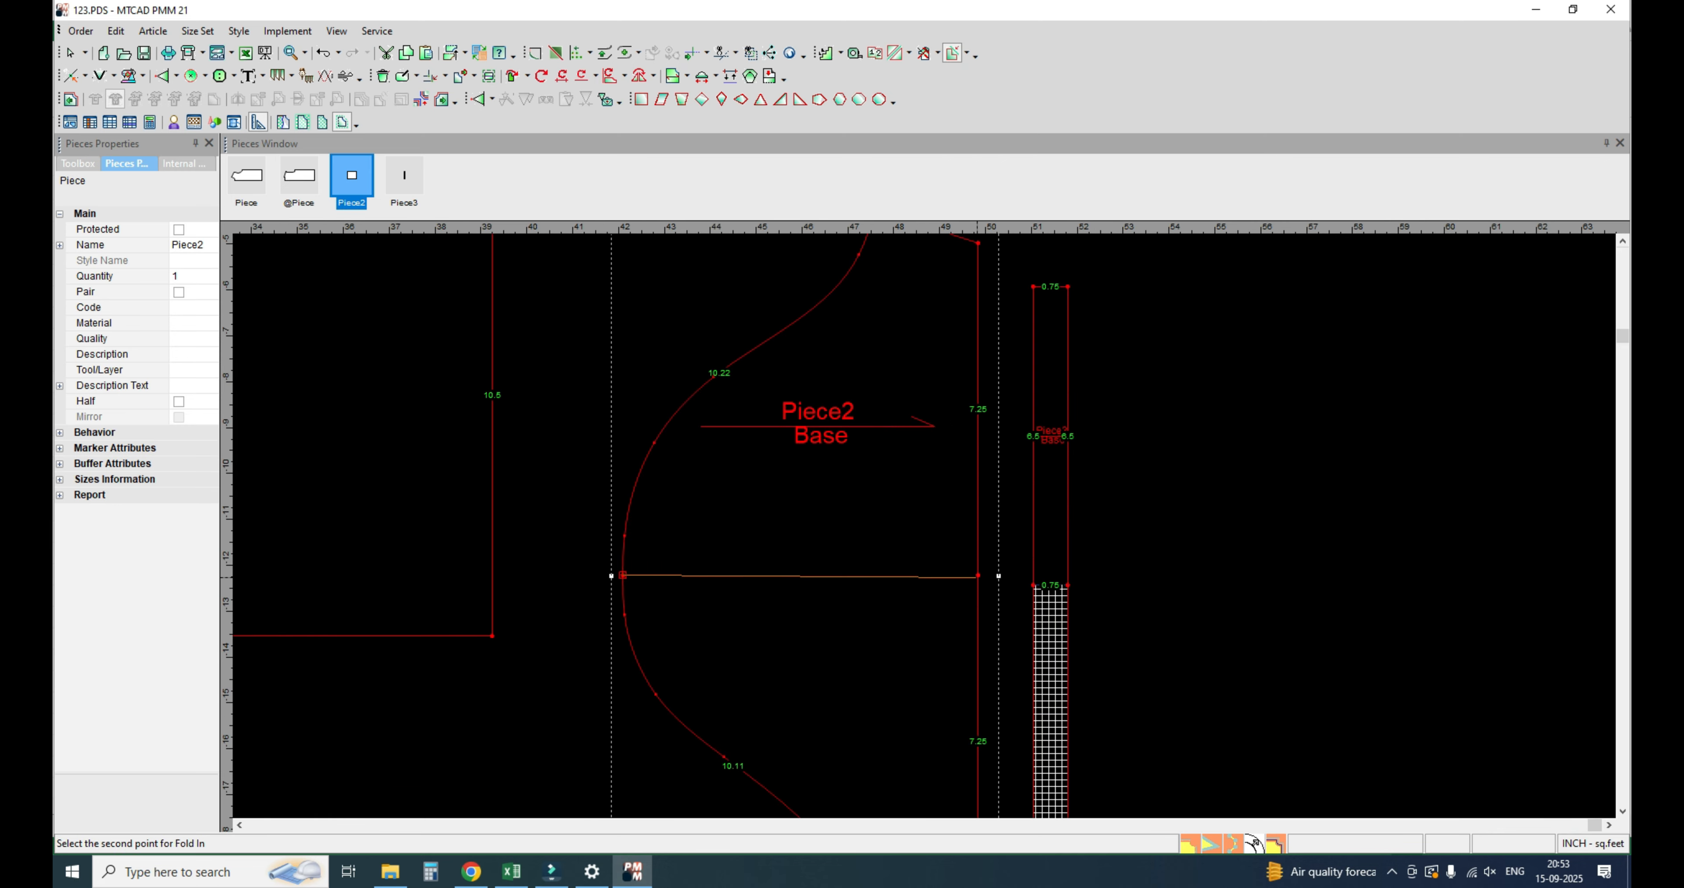
click(978, 576)
scroll(900, 403, down, 4)
scroll(916, 588, up, 4)
right_click(1114, 485)
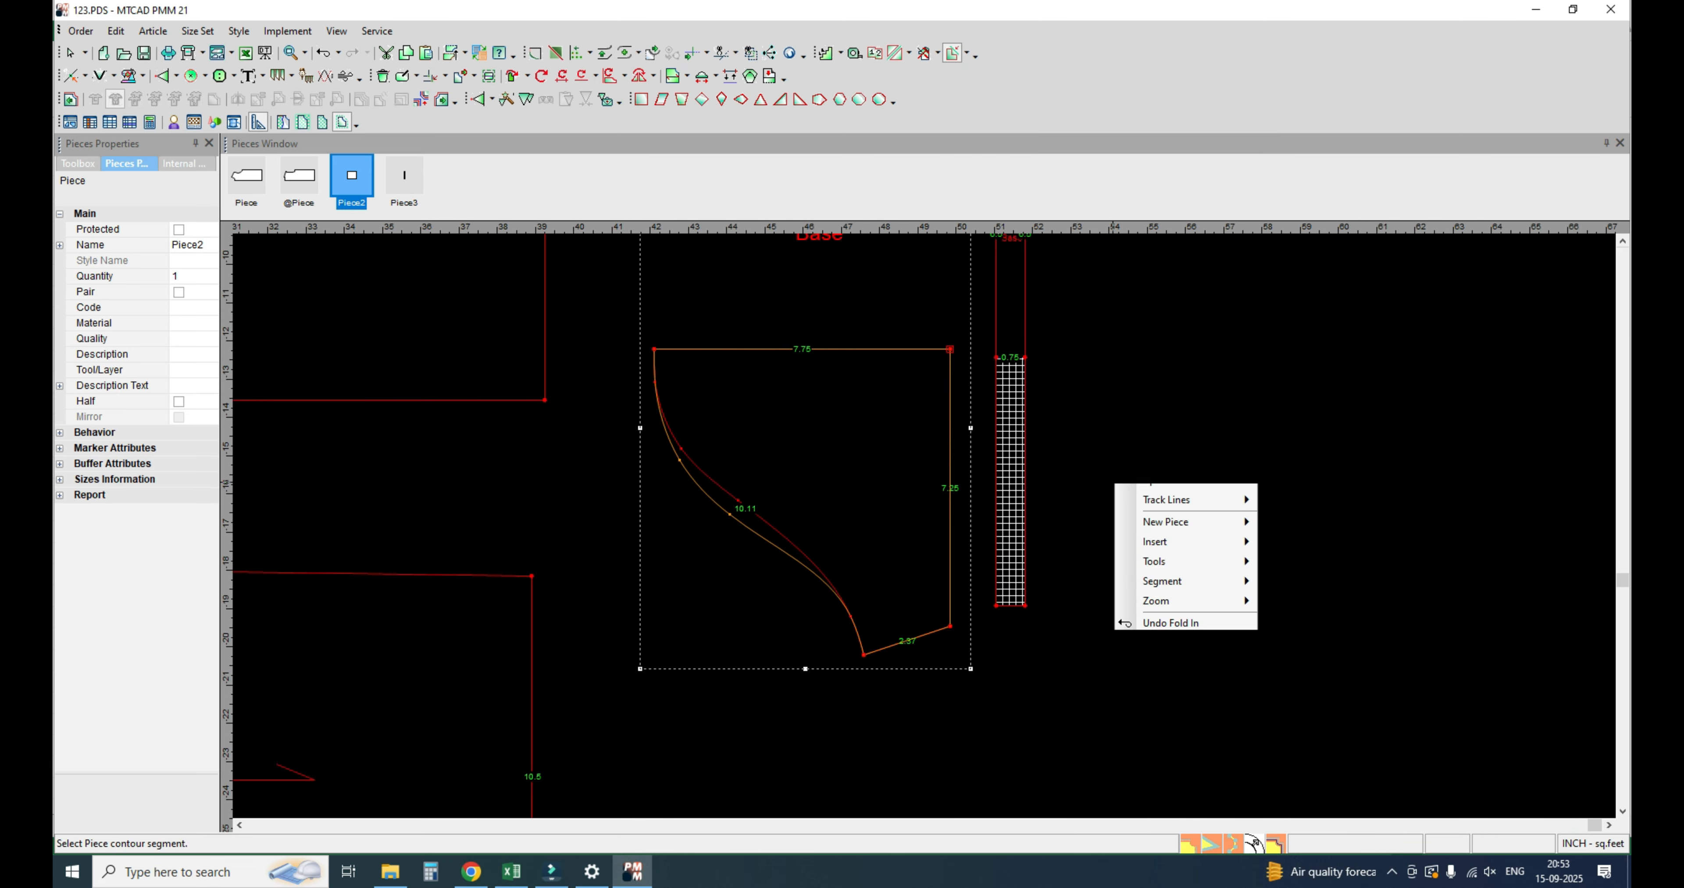
key(Escape)
Step: Move the lower cap's curve point nearest the underarm slightly upward, making that curve about 10.16 long
key(m)
scroll(826, 567, up, 1)
scroll(929, 548, up, 2)
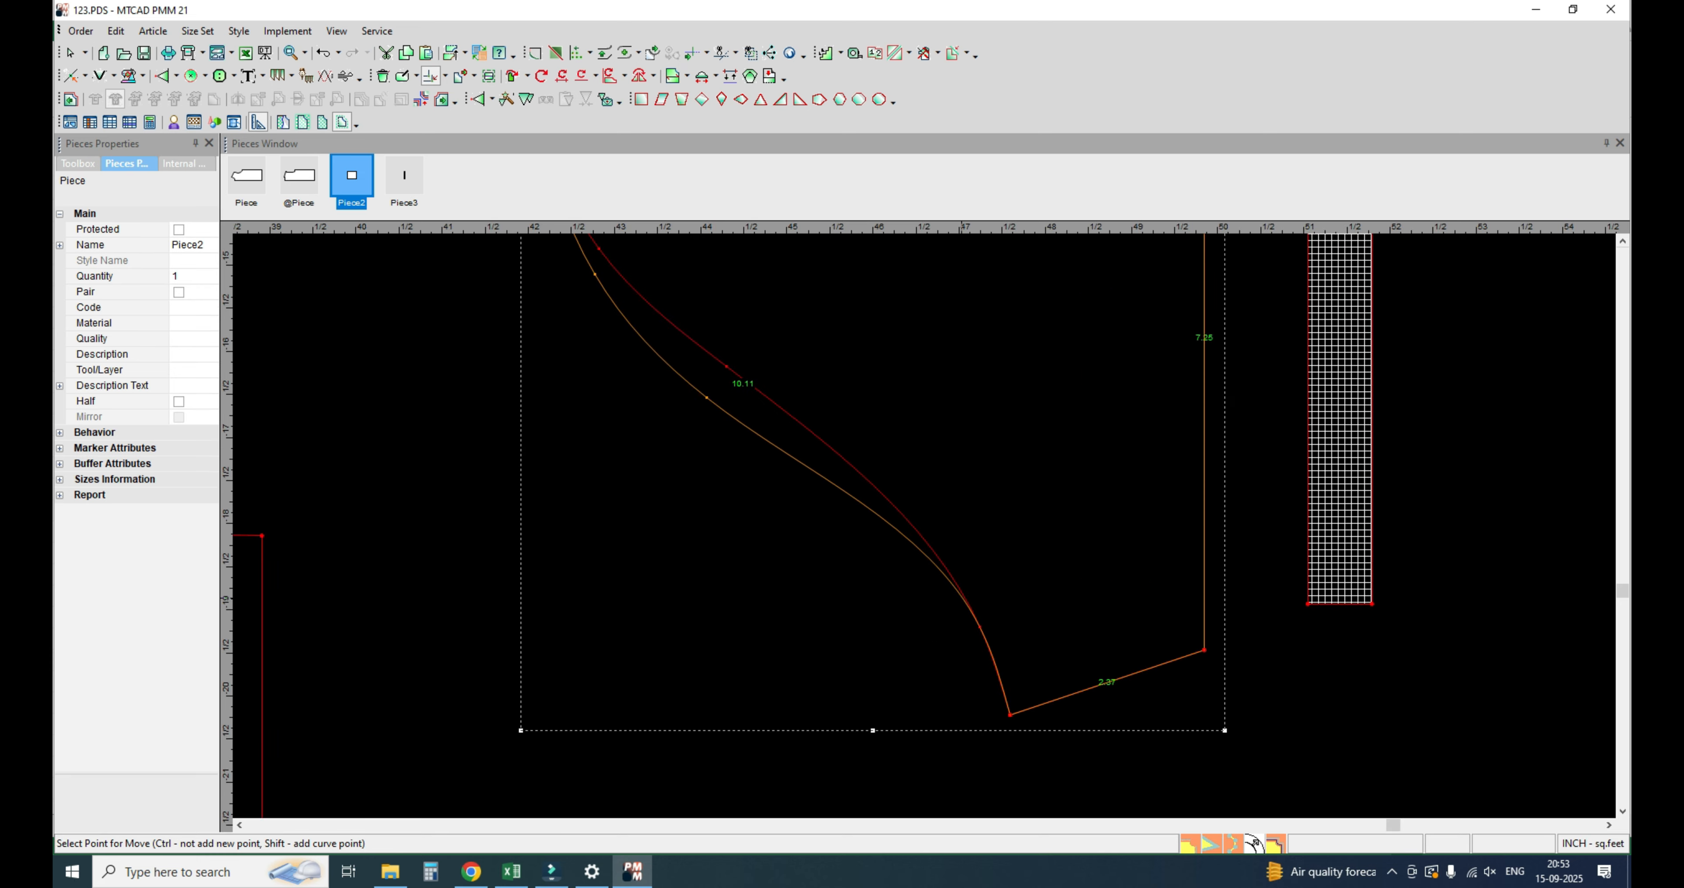
click(980, 627)
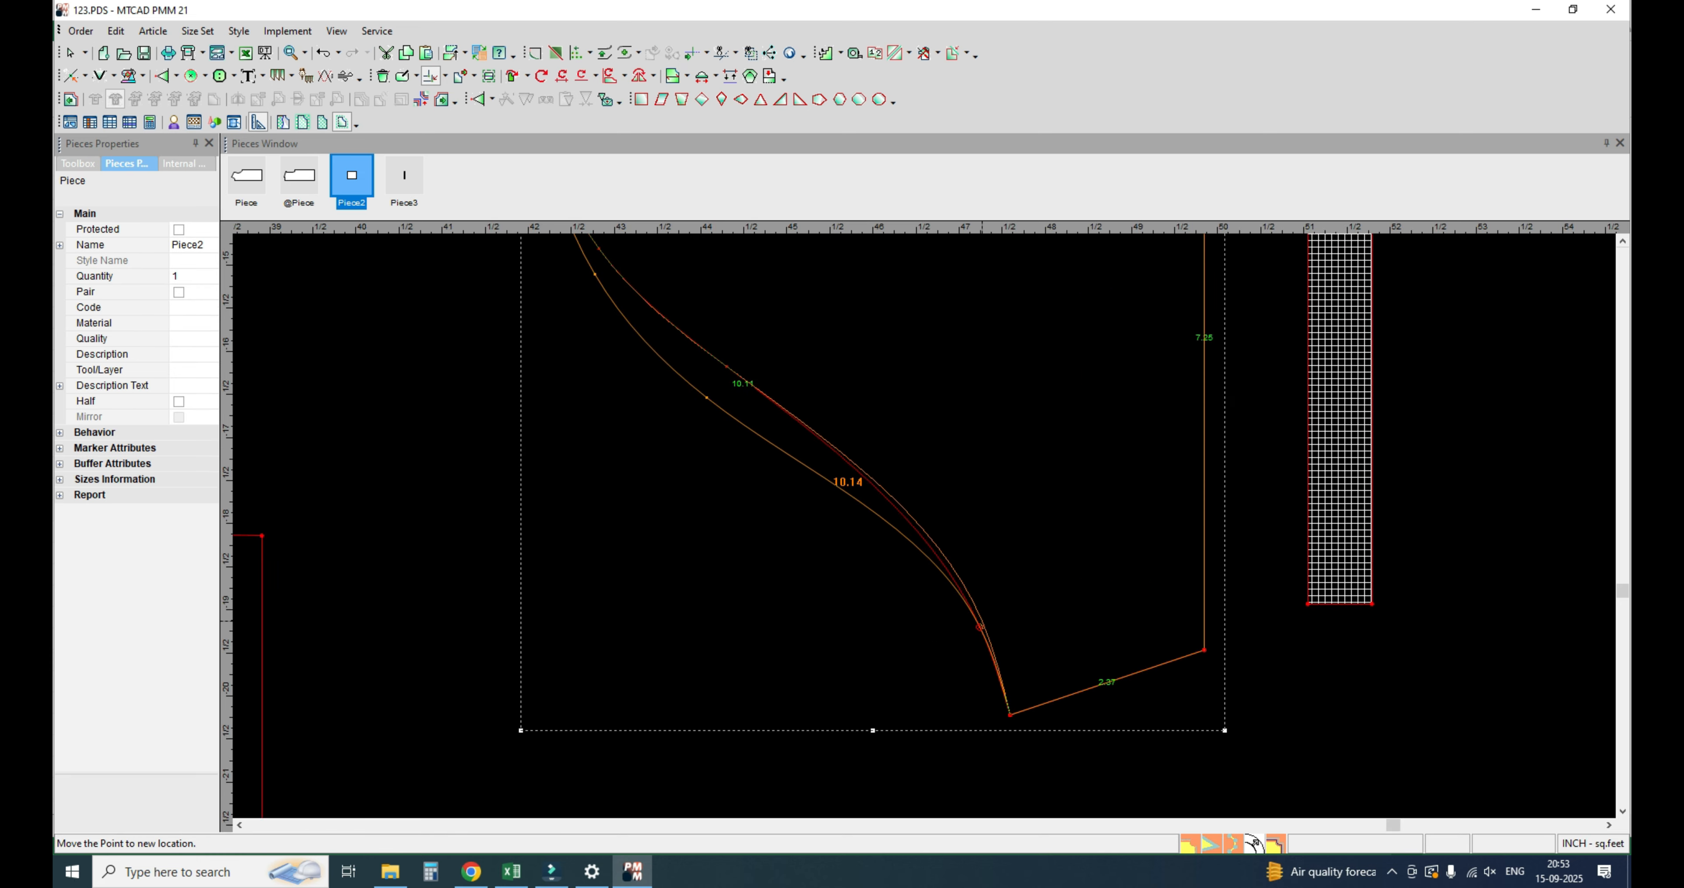
click(983, 619)
key(Return)
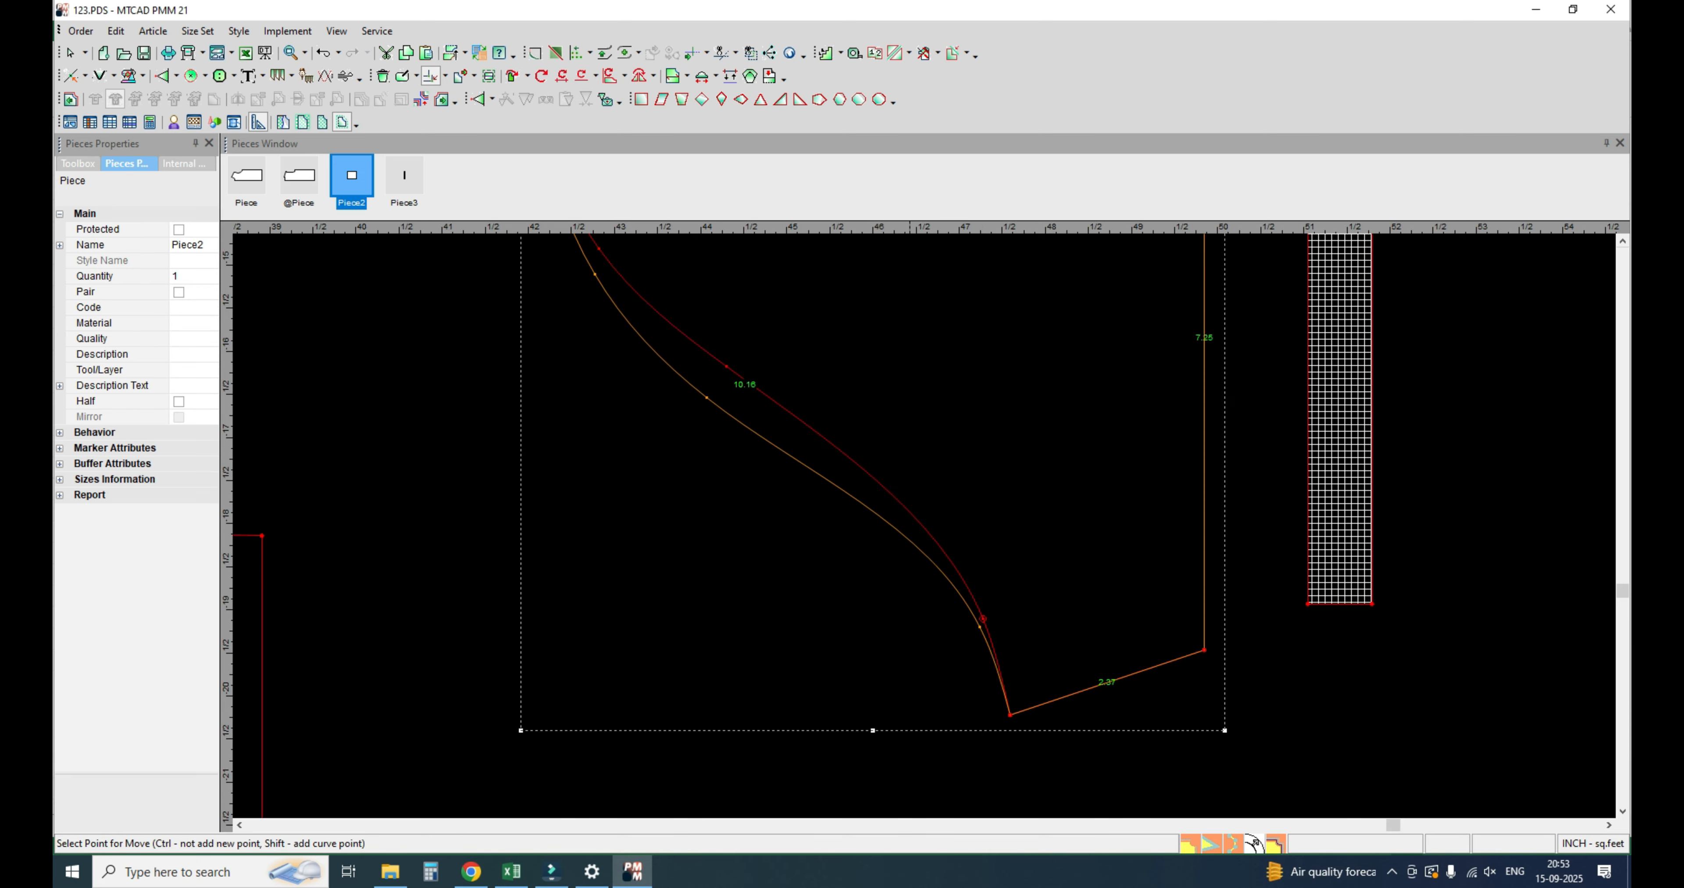
scroll(836, 474, down, 2)
scroll(872, 503, up, 1)
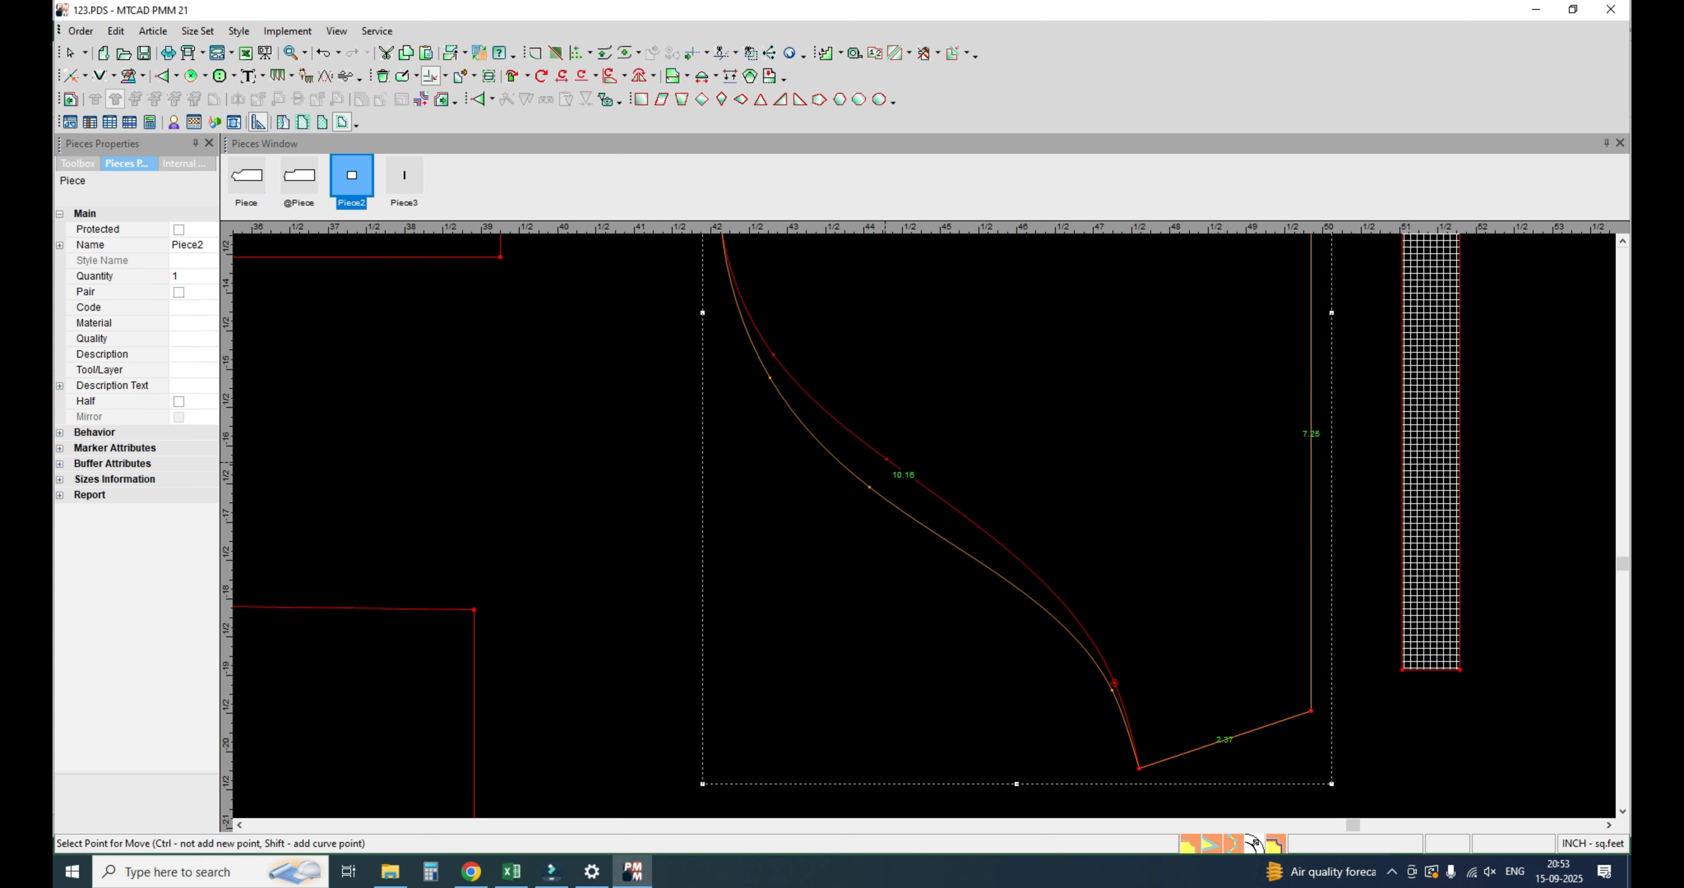
Step: Move the middle curve point of the sleeve's lower cap by 0.05, 0.06 from its last position
click(886, 459)
click(886, 459)
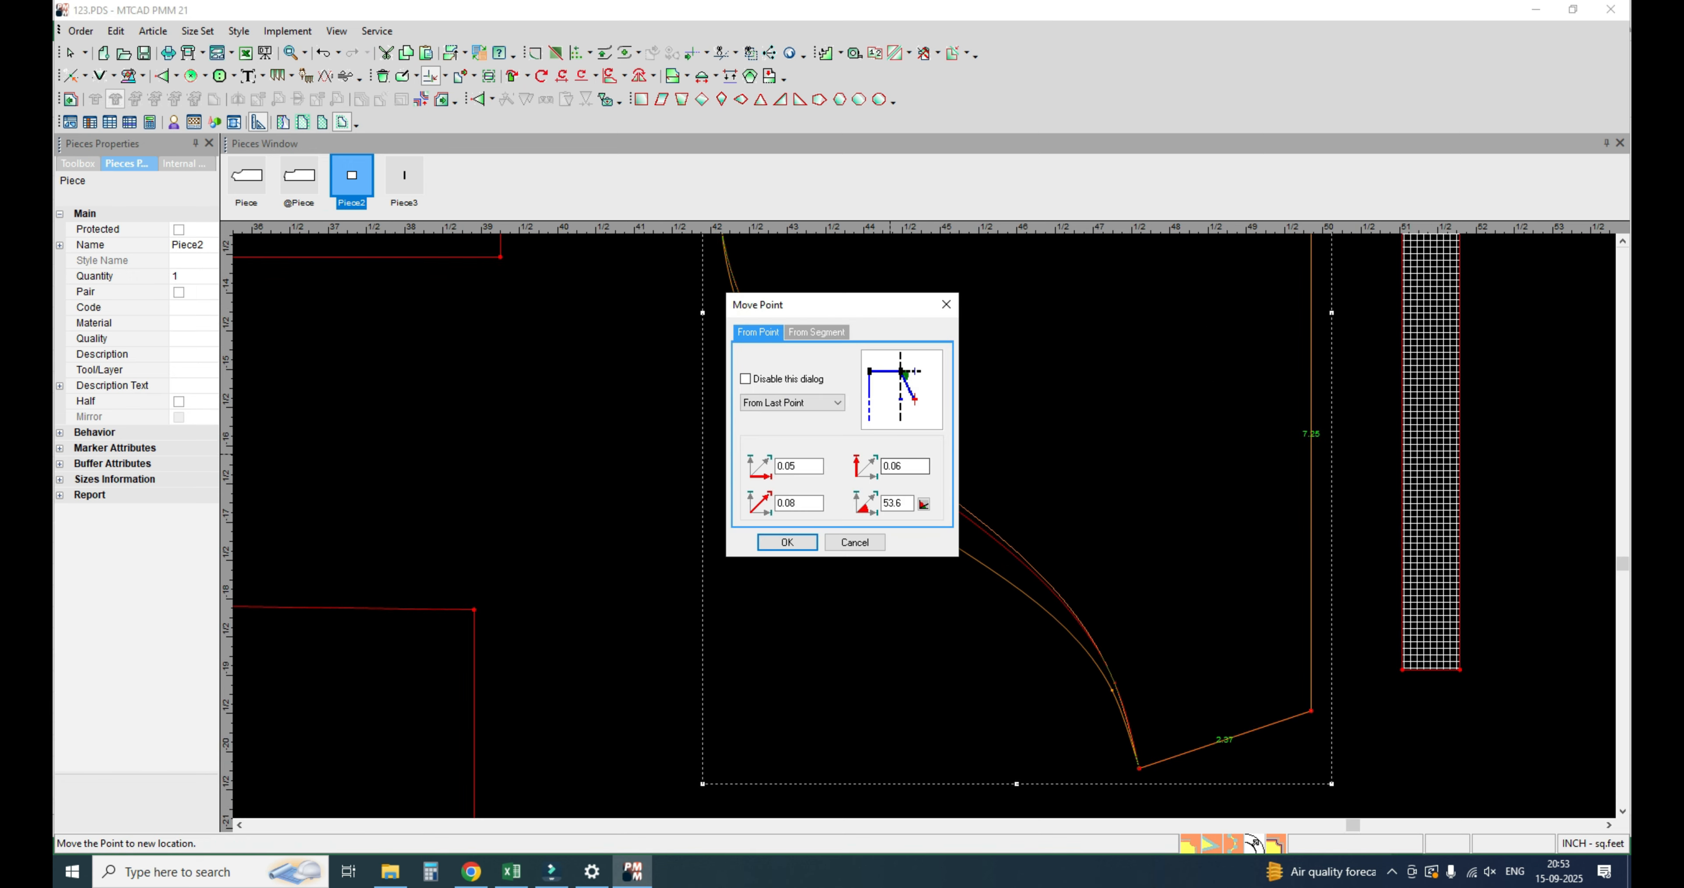
key(Return)
scroll(982, 584, down, 1)
scroll(982, 584, up, 1)
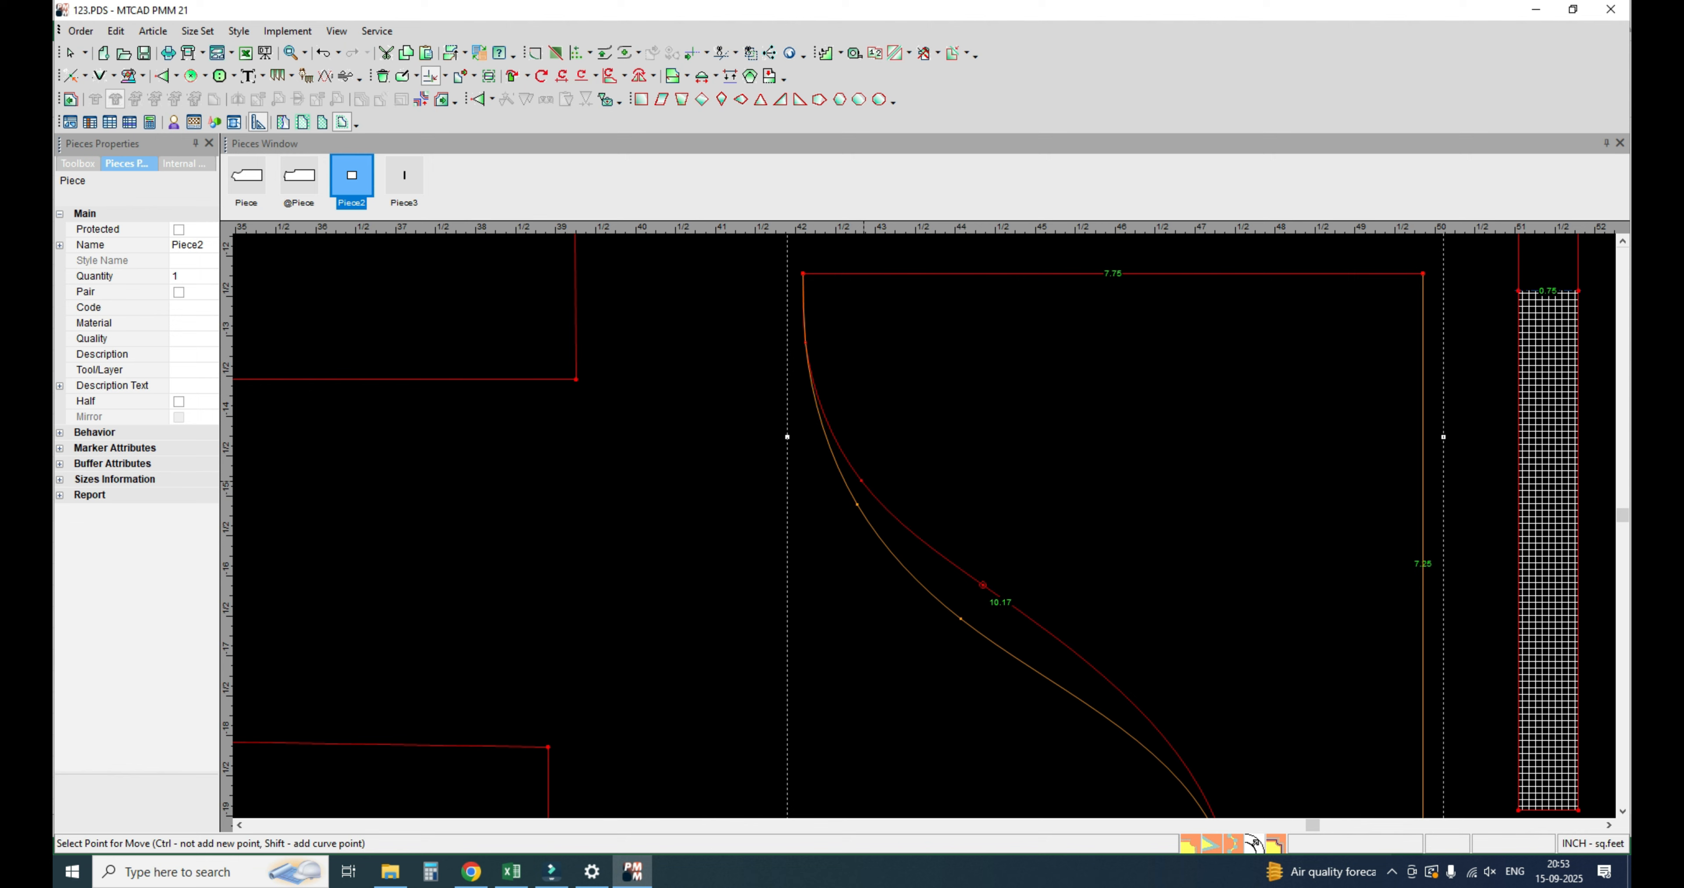
Step: Raise the lower cap's curve point nearest the cap top by 0.03 with no horizontal shift
click(862, 481)
click(861, 478)
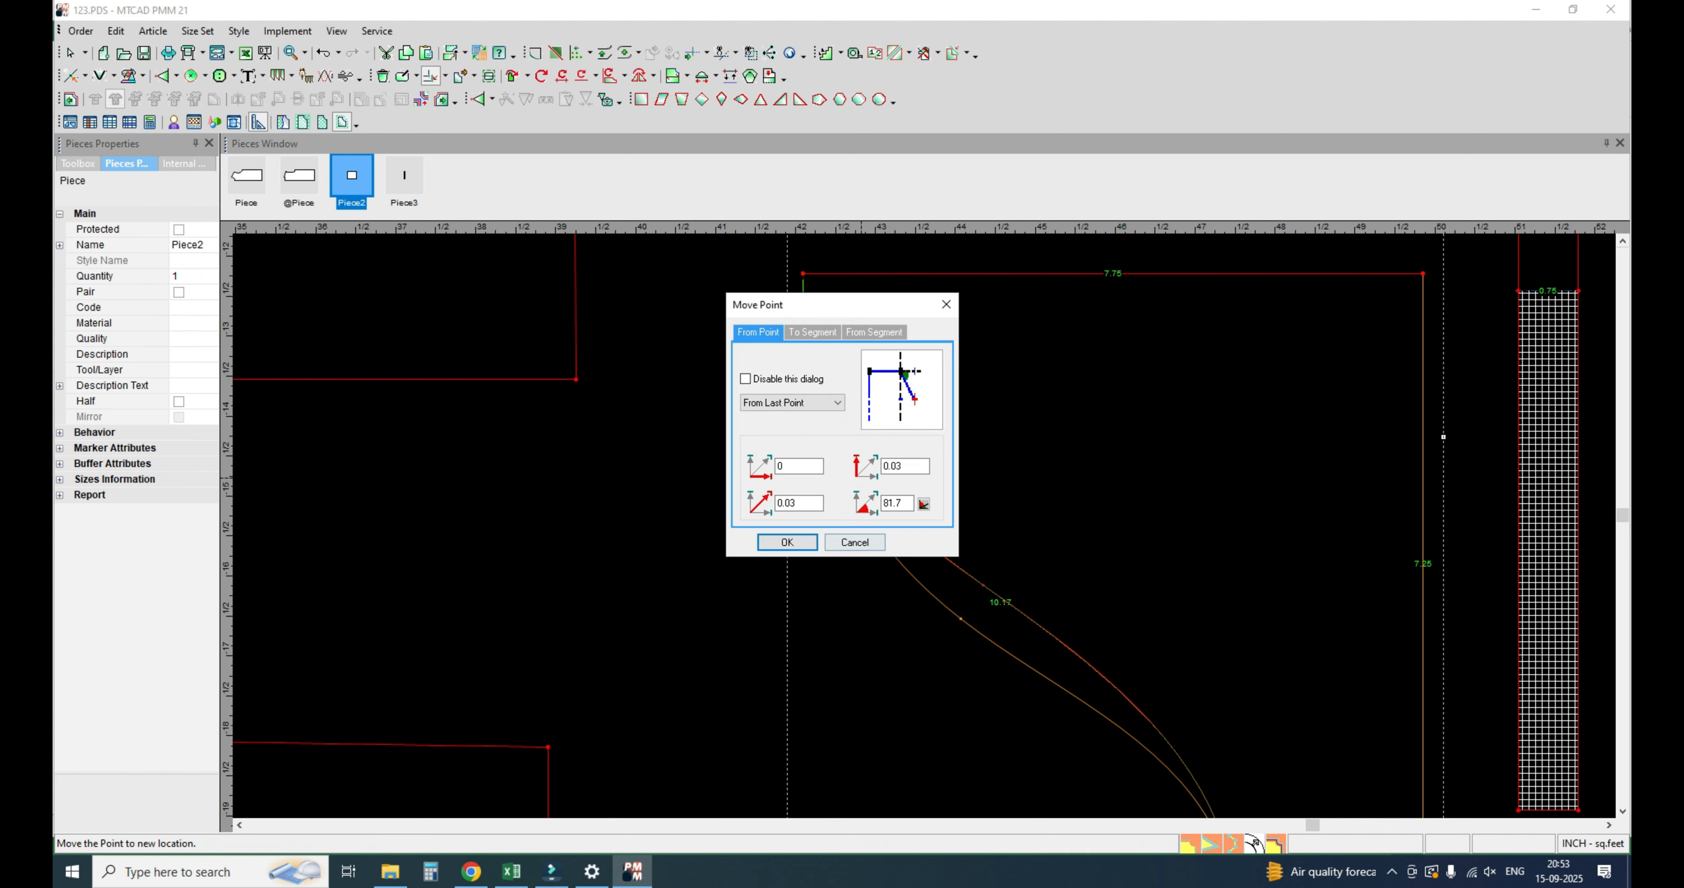
key(Return)
scroll(870, 502, down, 3)
right_click(1208, 449)
click(1242, 459)
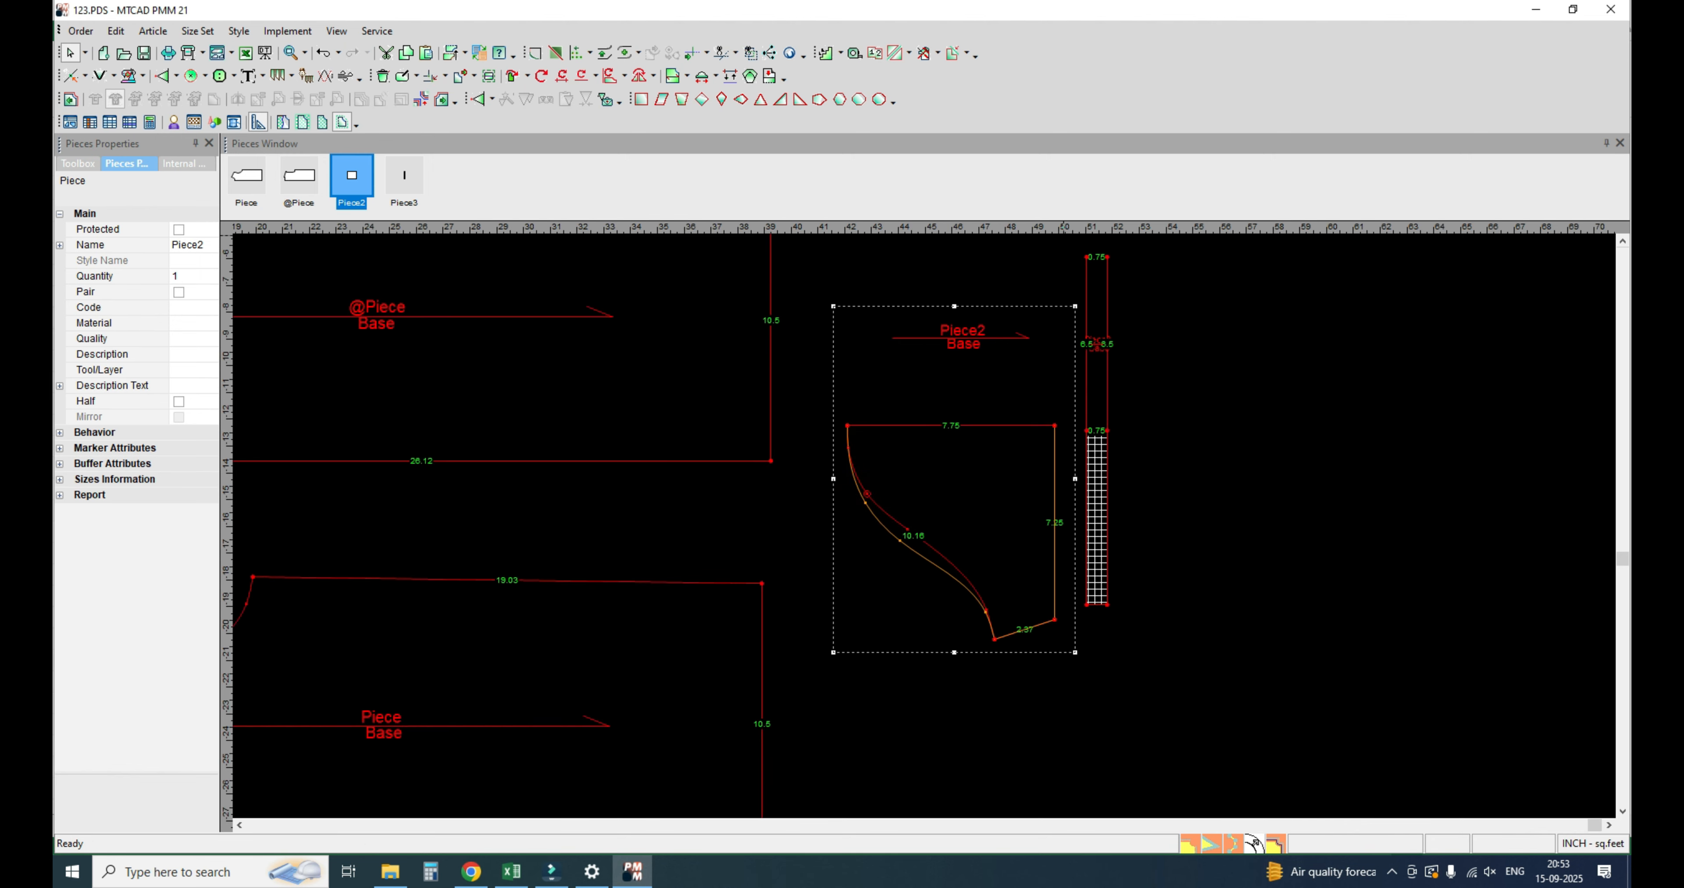
Step: Fold the sleeve piece back out along its centre line into the full sleeve
click(966, 52)
click(990, 80)
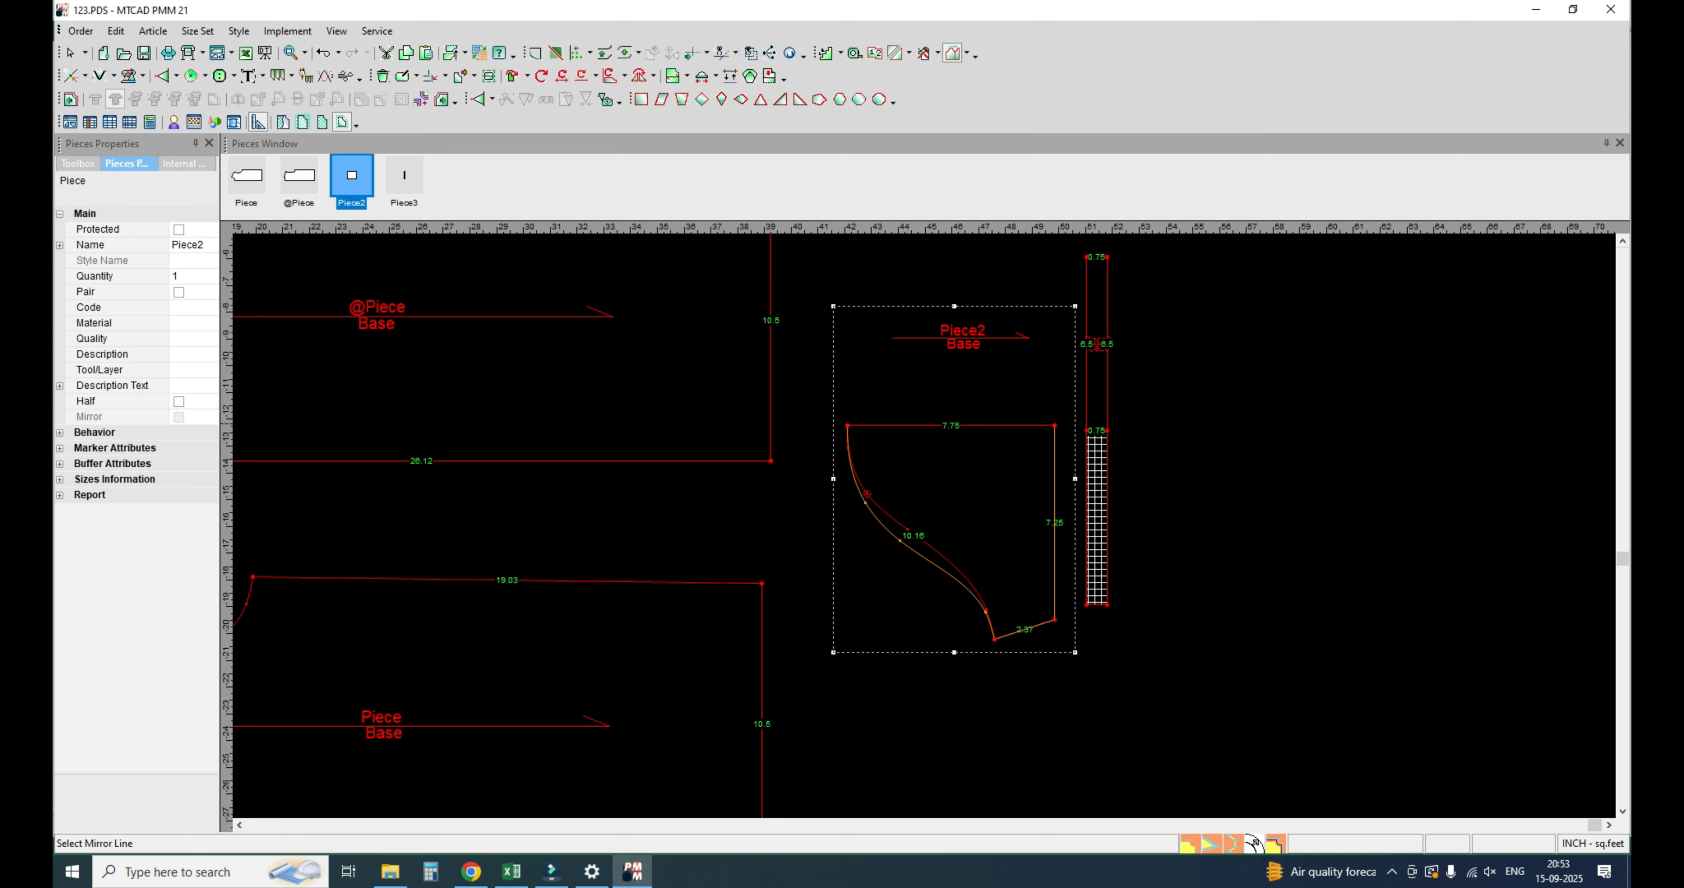
click(847, 425)
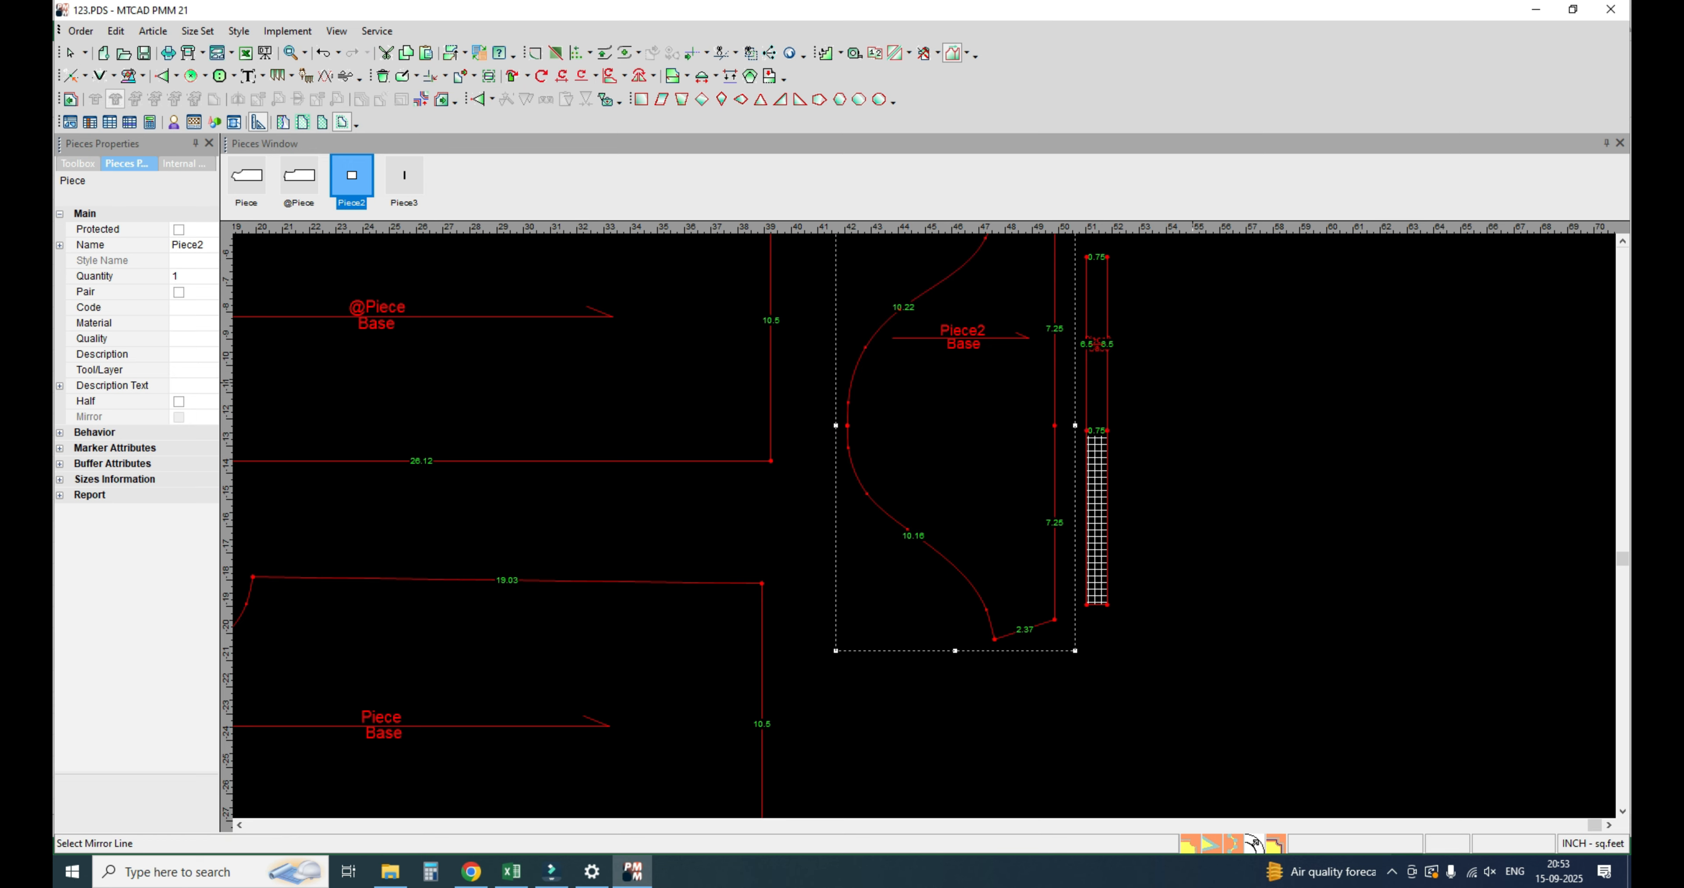
key(Escape)
scroll(947, 451, down, 2)
scroll(923, 528, up, 1)
Step: Add one notch on the sleeve's lower cap curve about 4.75 from the cap top and another at the cap top
key(n)
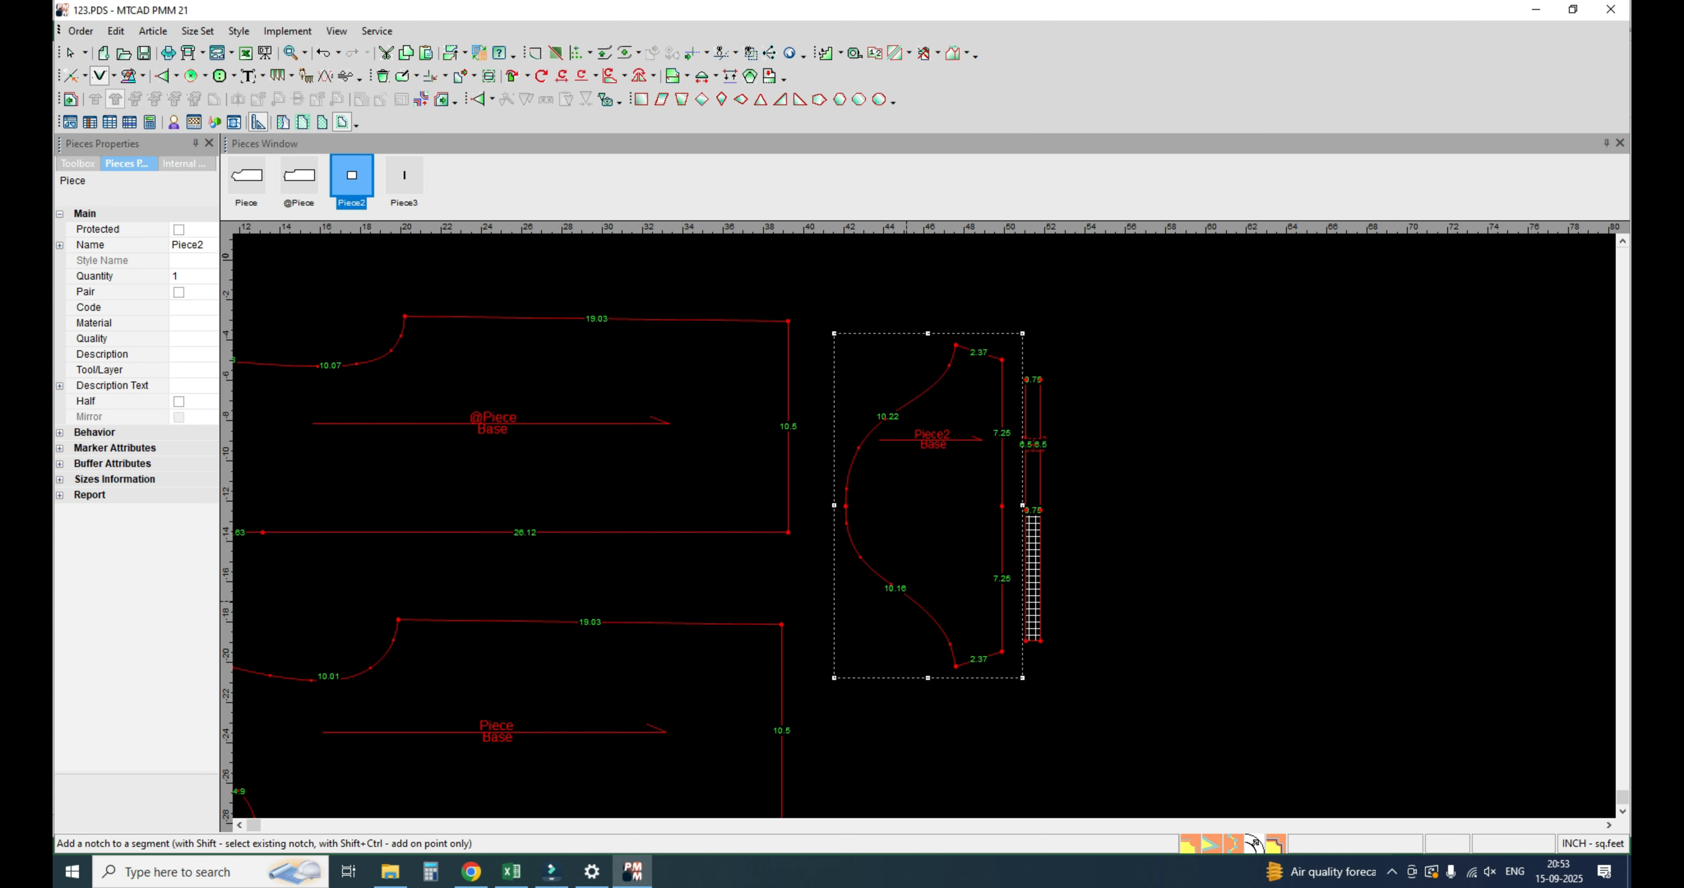
click(891, 582)
click(848, 509)
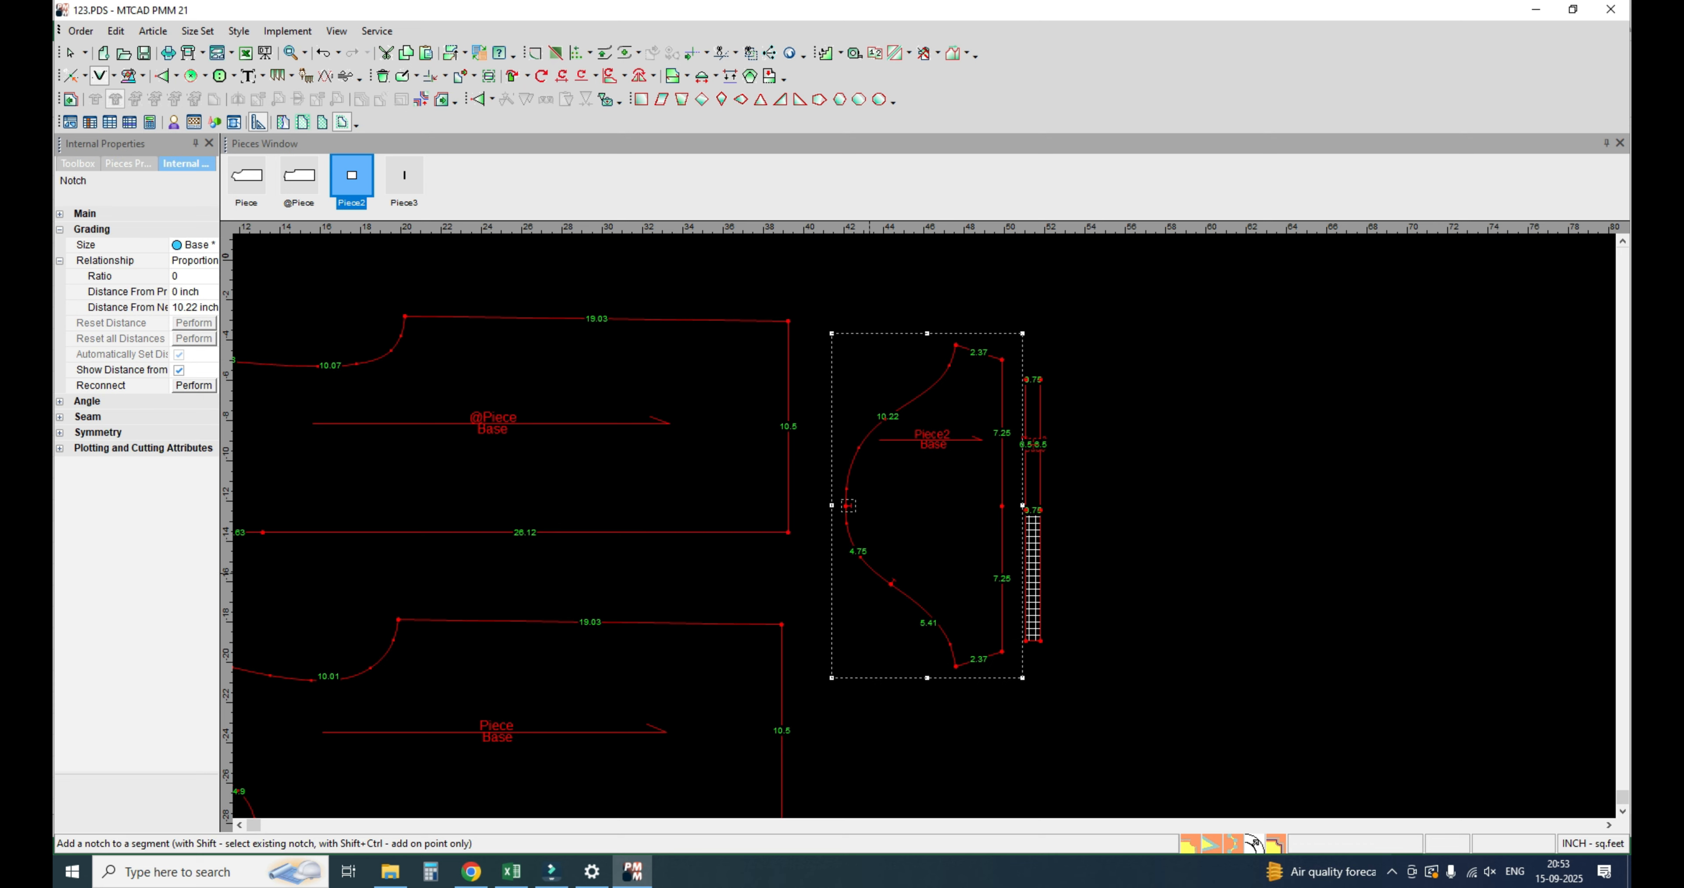
scroll(895, 546, down, 2)
right_click(1331, 482)
click(1360, 490)
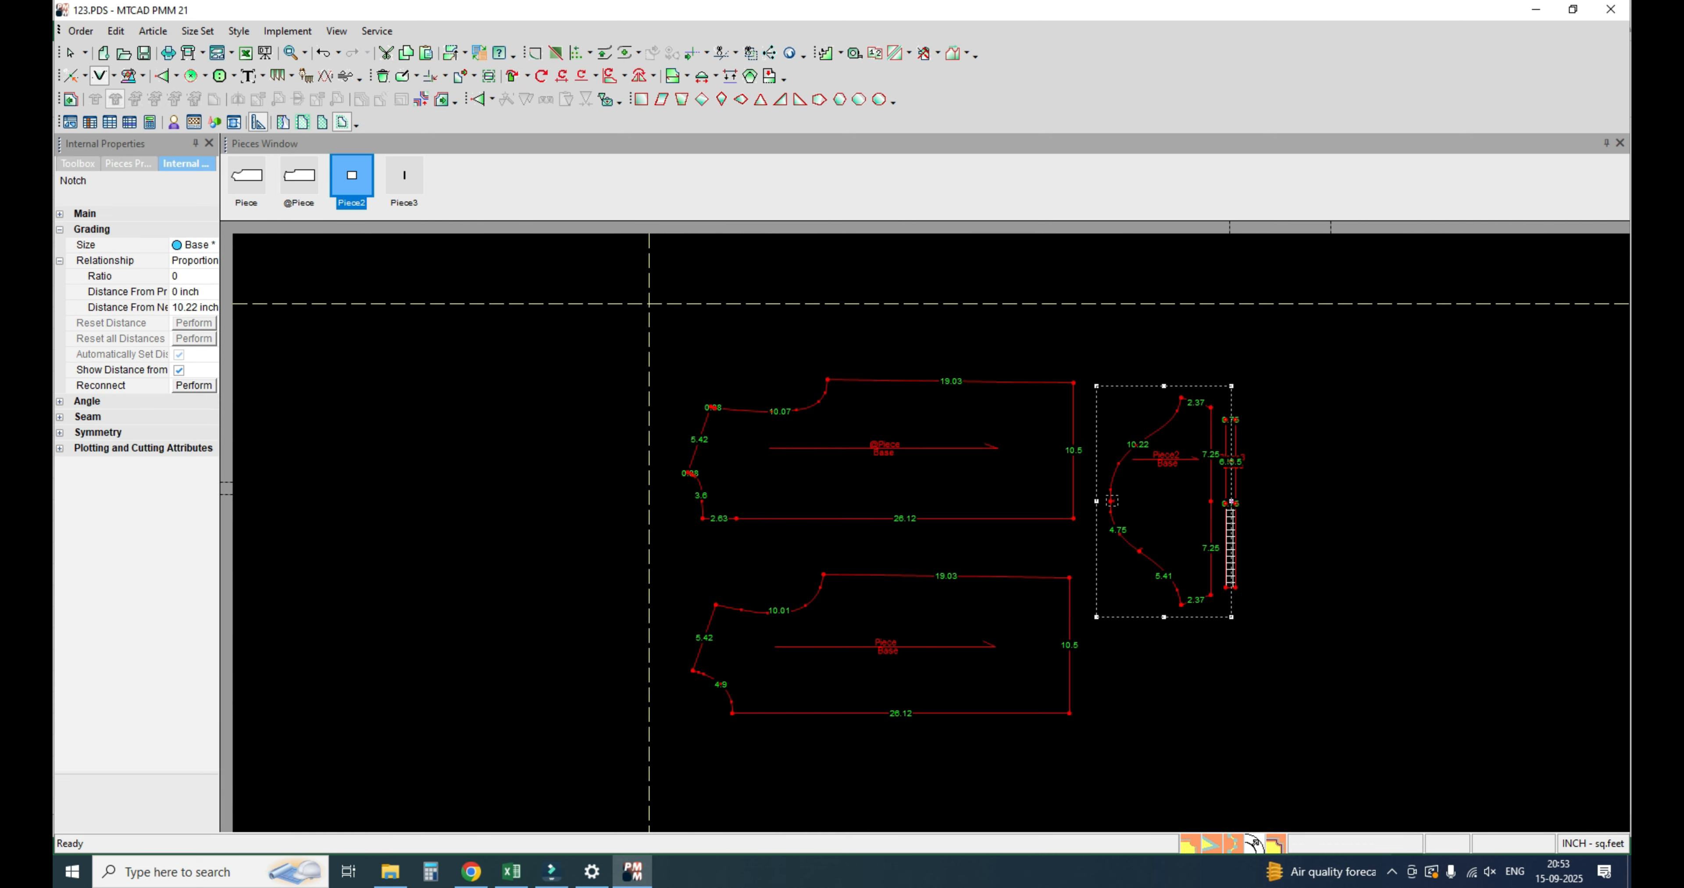
Step: Shift the sleeve piece slightly toward the body pieces and place the cuff piece apart from the sleeve hem
key(space)
click(1177, 496)
key(space)
click(1239, 493)
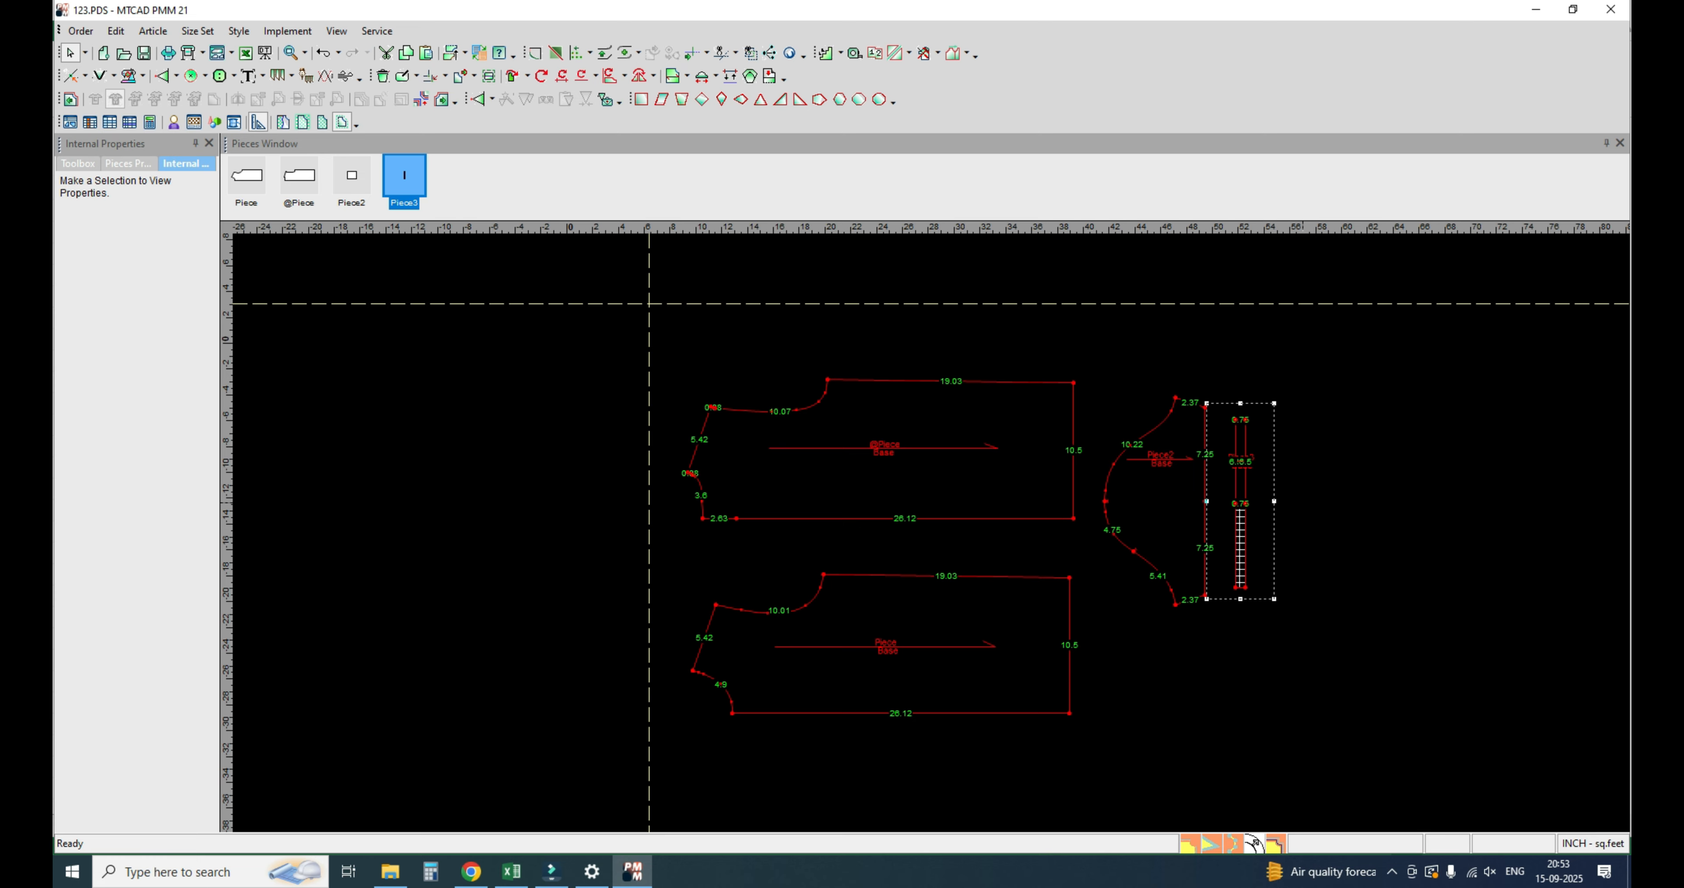
click(1303, 503)
scroll(744, 523, down, 3)
scroll(941, 519, up, 5)
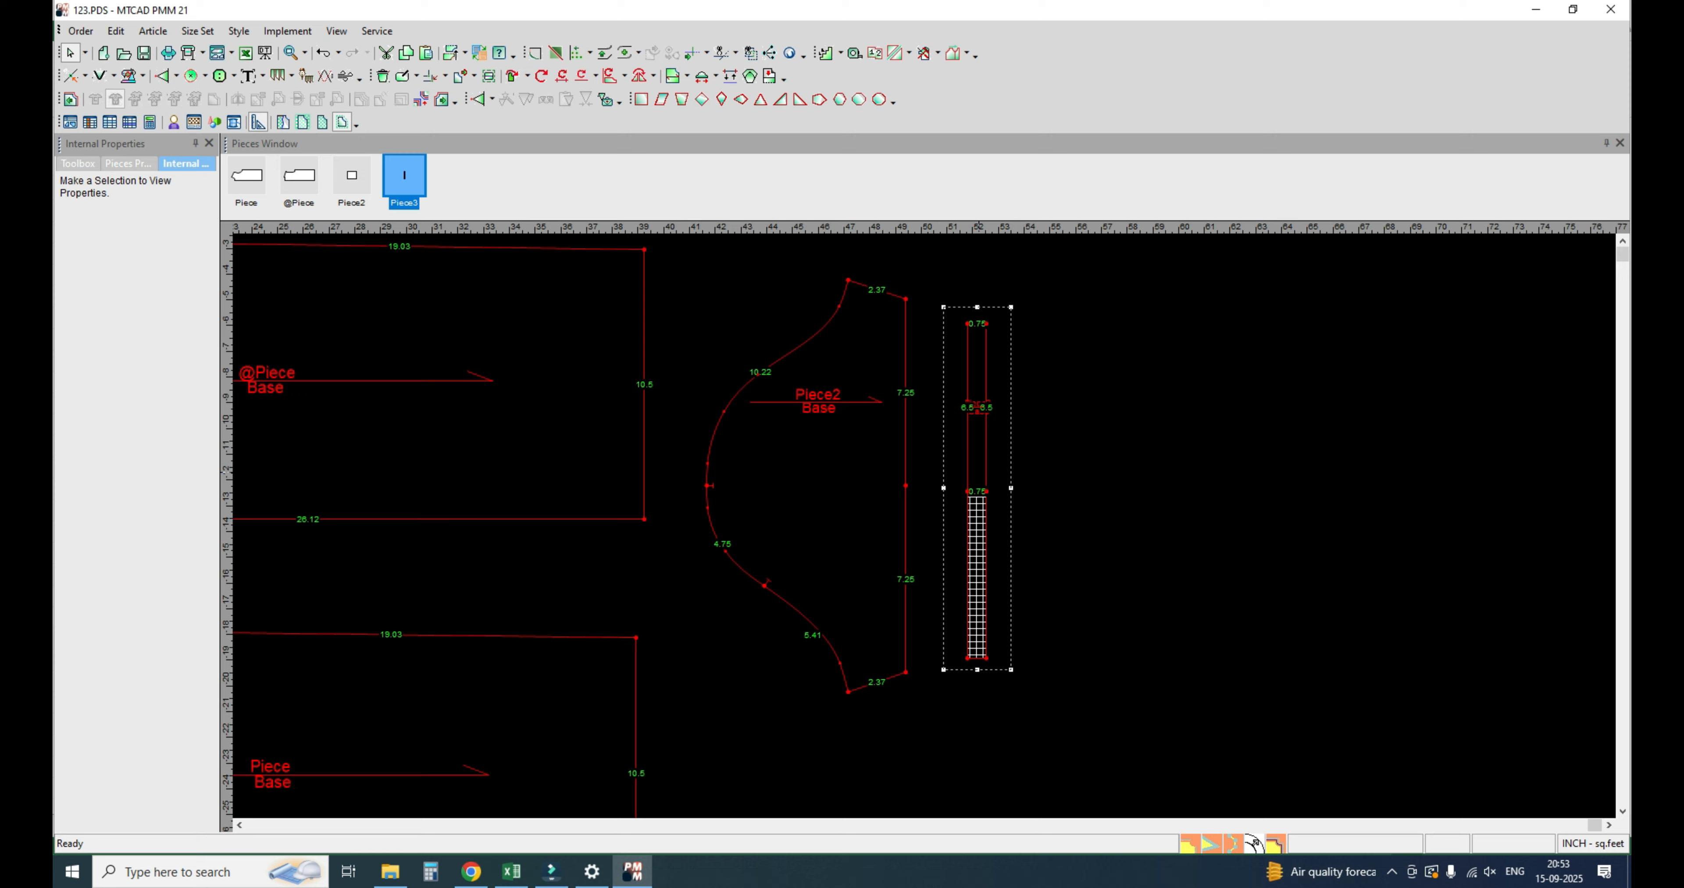
Step: Move the cuff piece slightly closer to the sleeve hem, leaving a gap between the two pieces
key(space)
click(969, 472)
key(space)
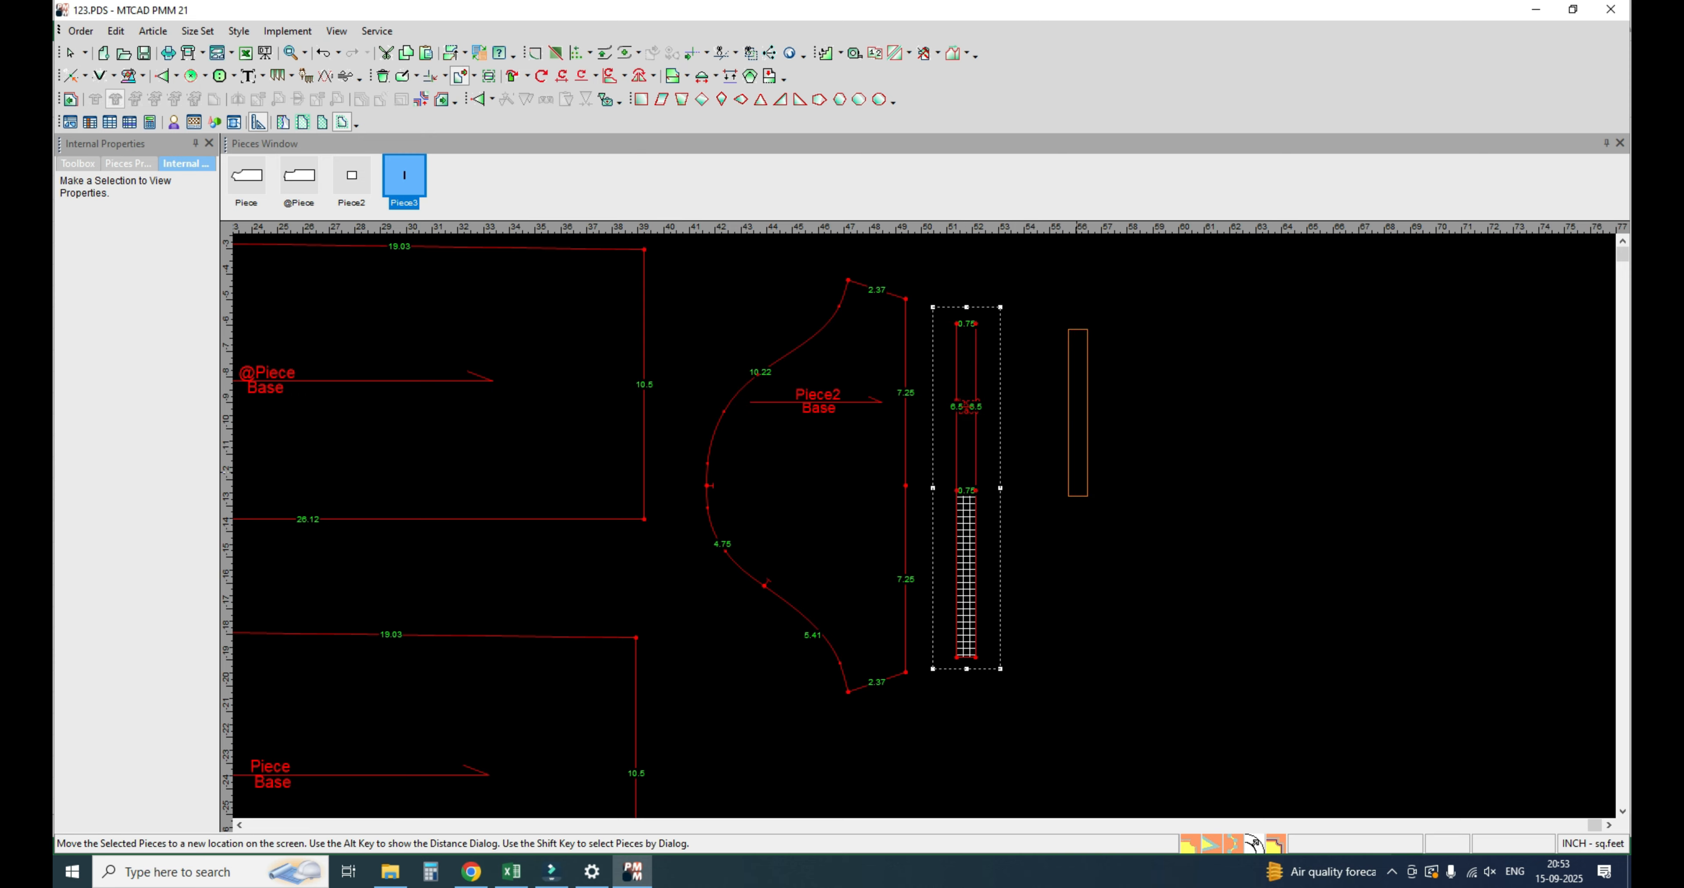
click(952, 468)
scroll(964, 491, down, 2)
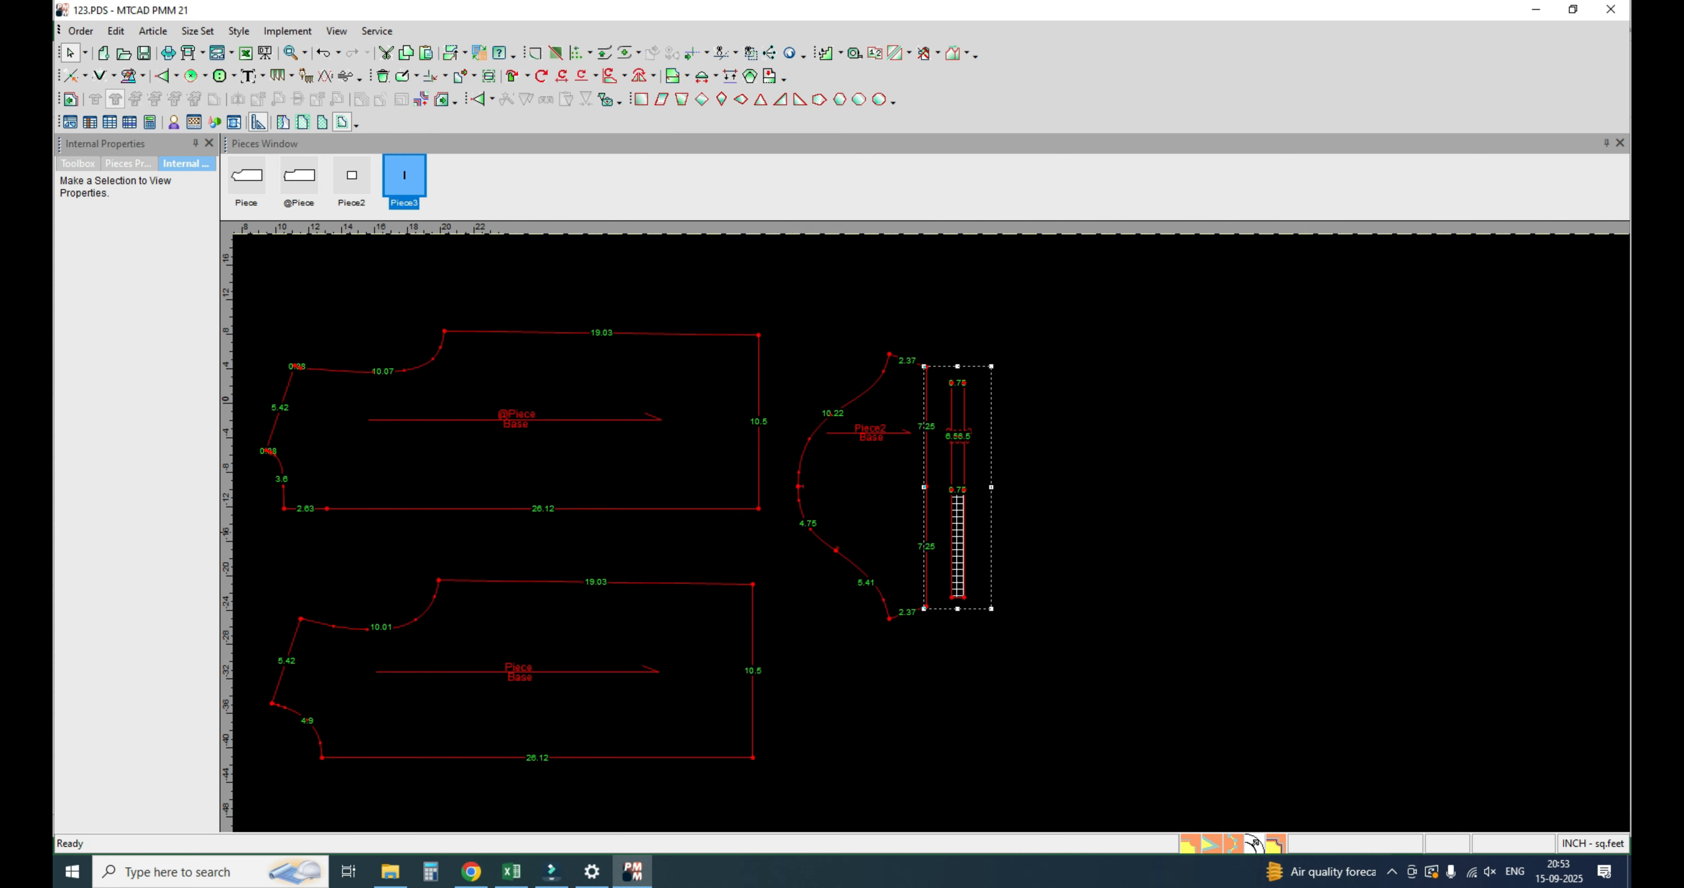
scroll(957, 533, down, 1)
click(957, 565)
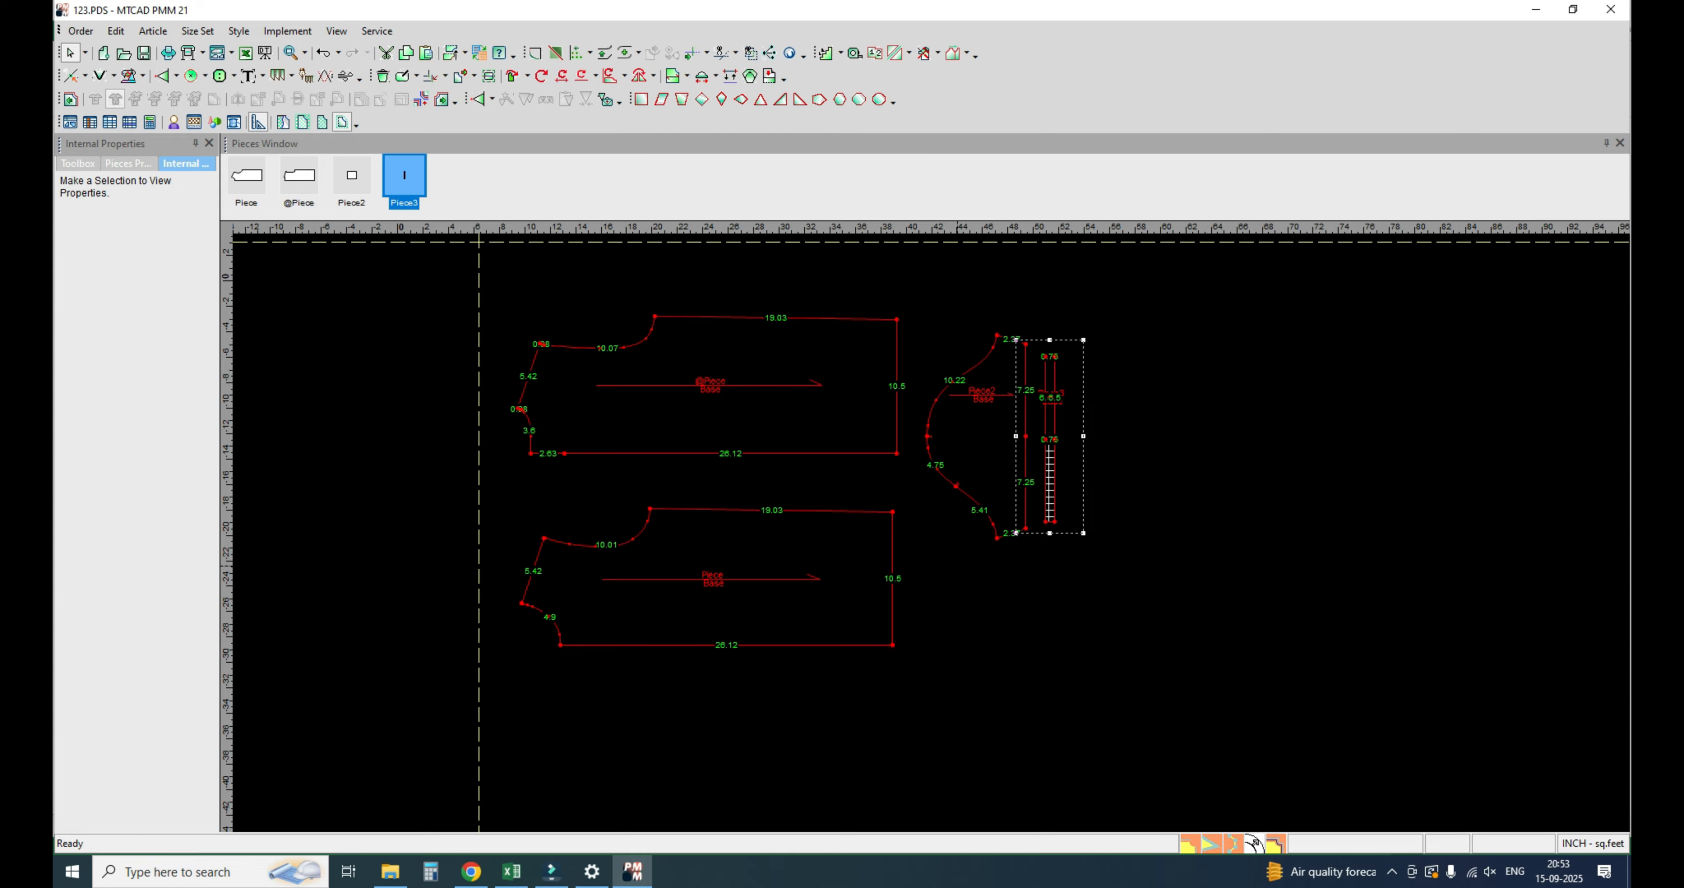
Step: Switch to the Excel size chart and check the size L values for neck band, side slit, collar, placket length and placket width
key(alt+Tab)
click(510, 553)
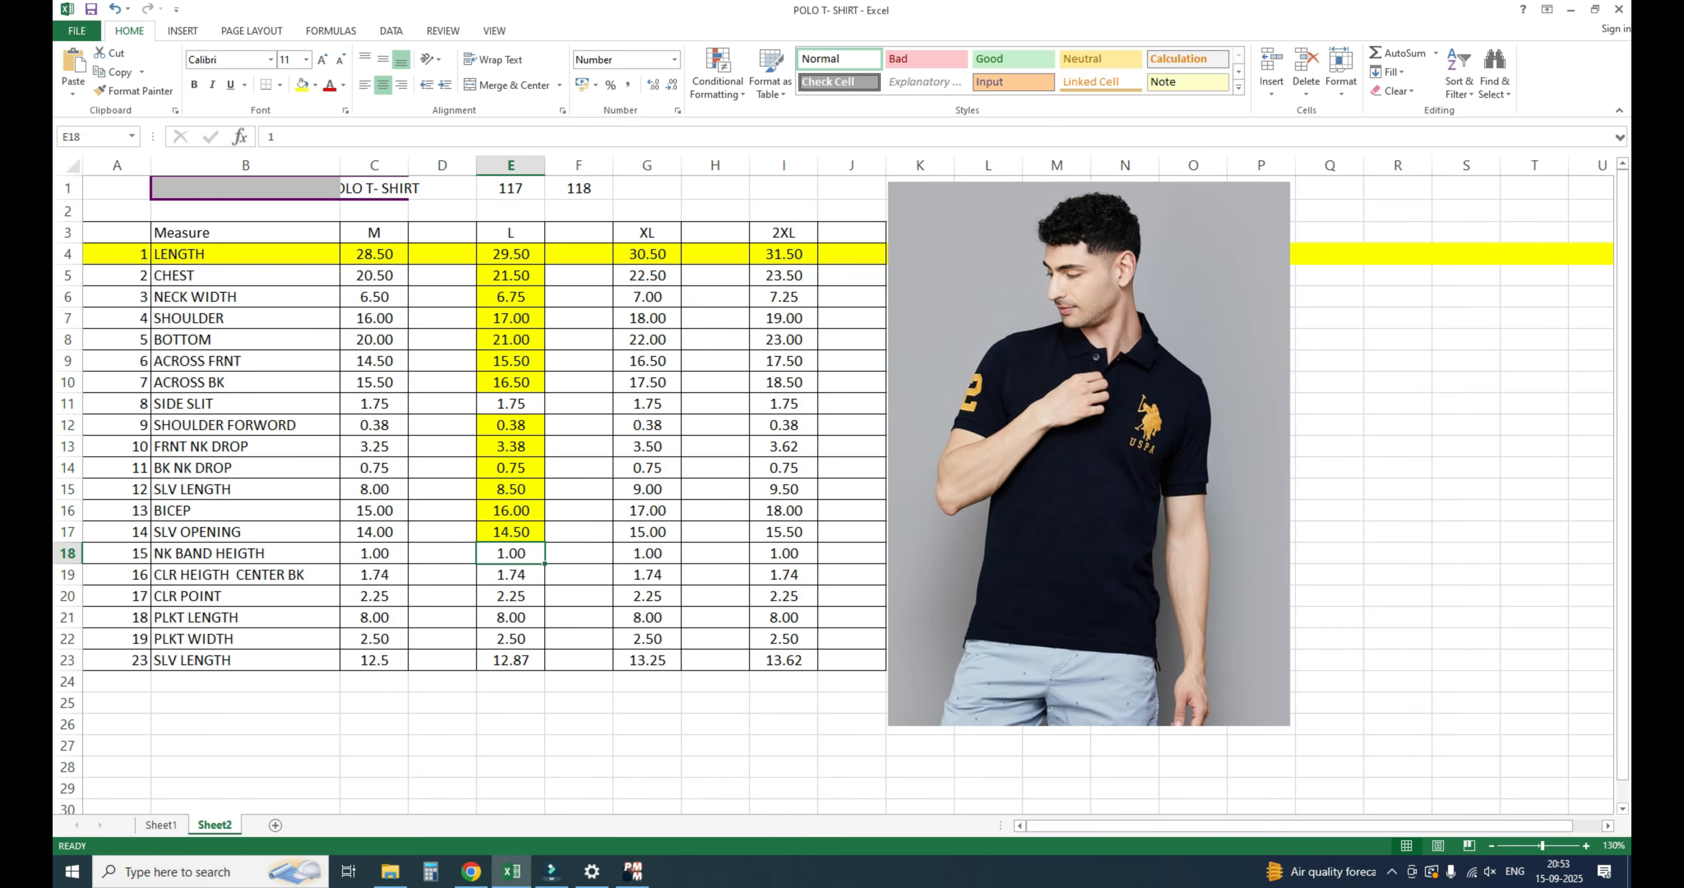
click(510, 404)
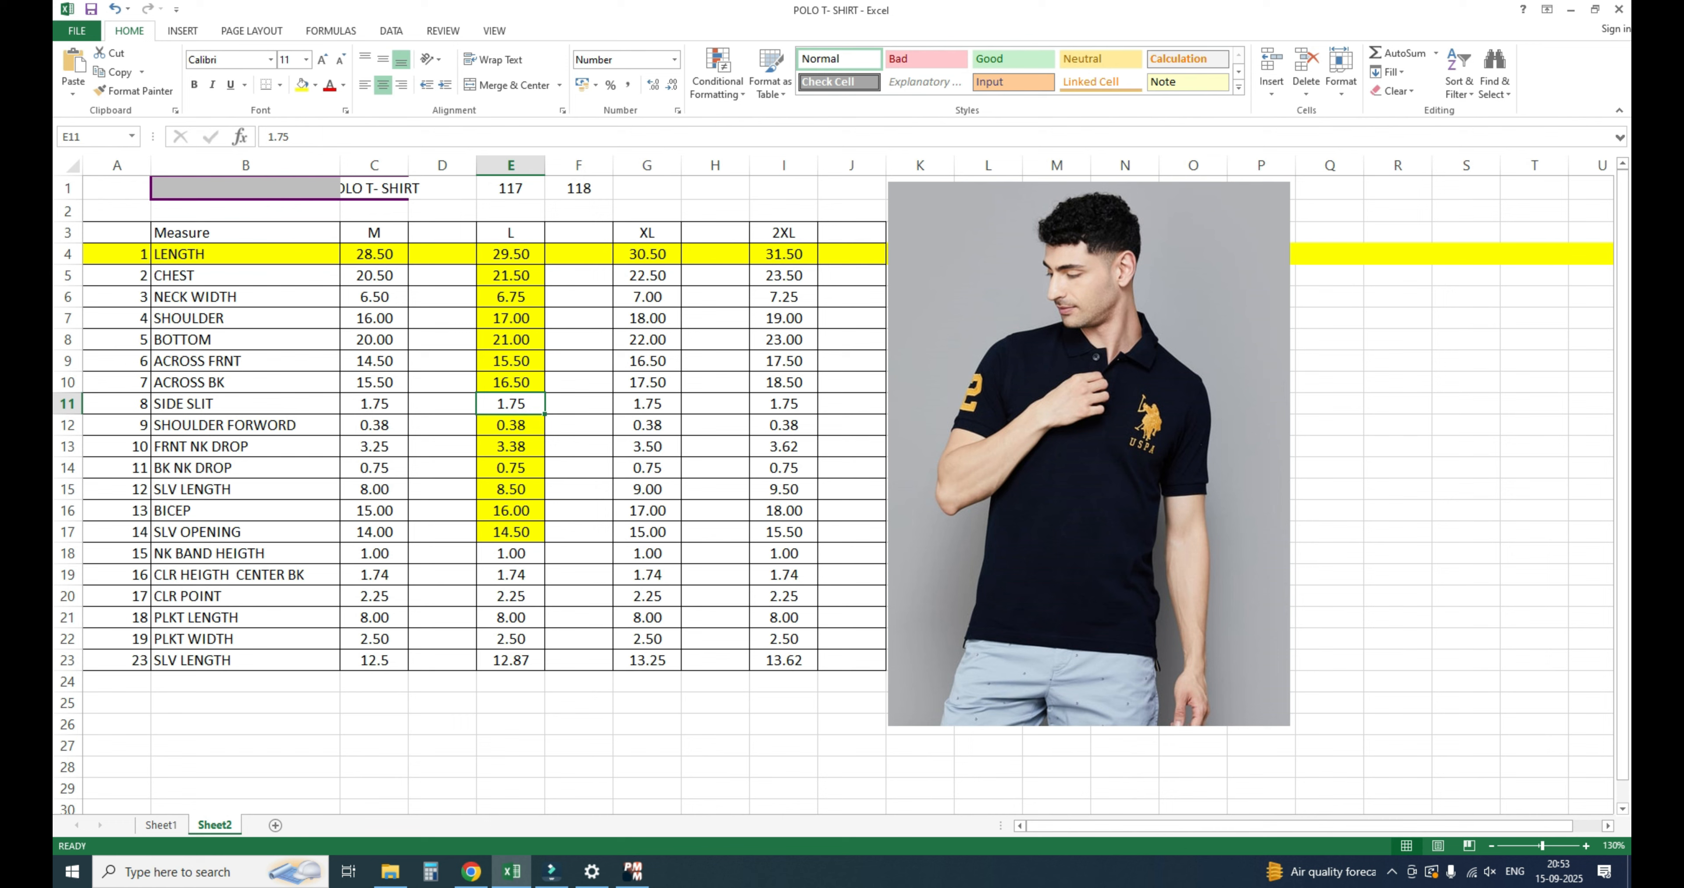
click(511, 575)
click(510, 596)
drag(510, 618, 510, 639)
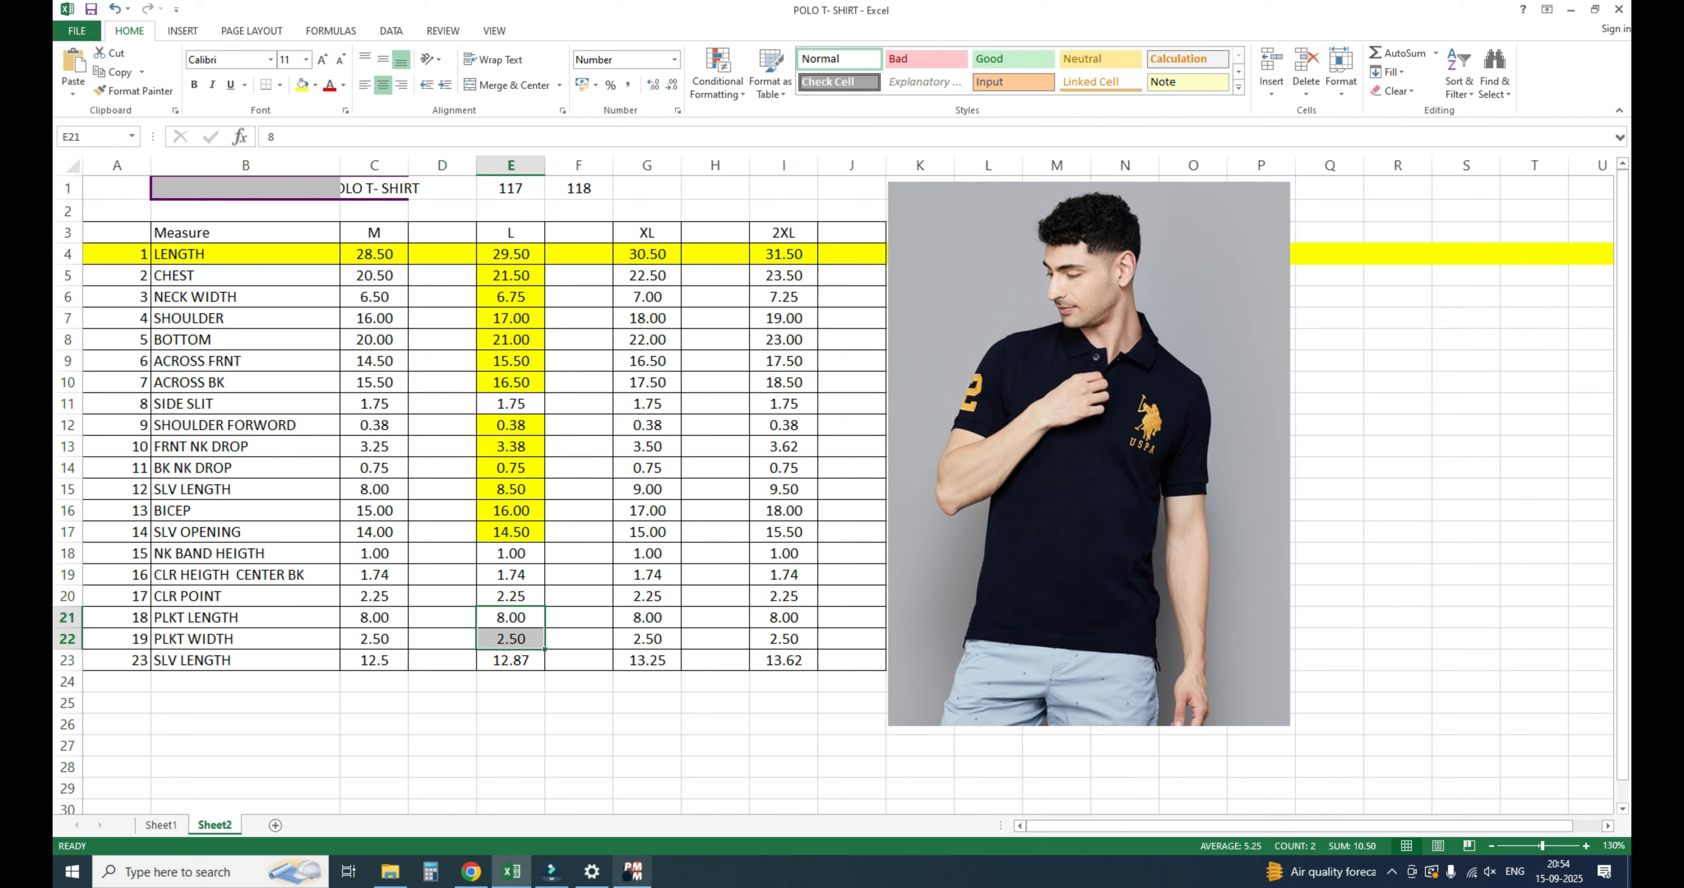
Step: Switch back to MTCAD PMM and place a horizontal guide line 0.5 inside the front piece's centre line
click(632, 871)
scroll(521, 724, up, 5)
click(543, 377)
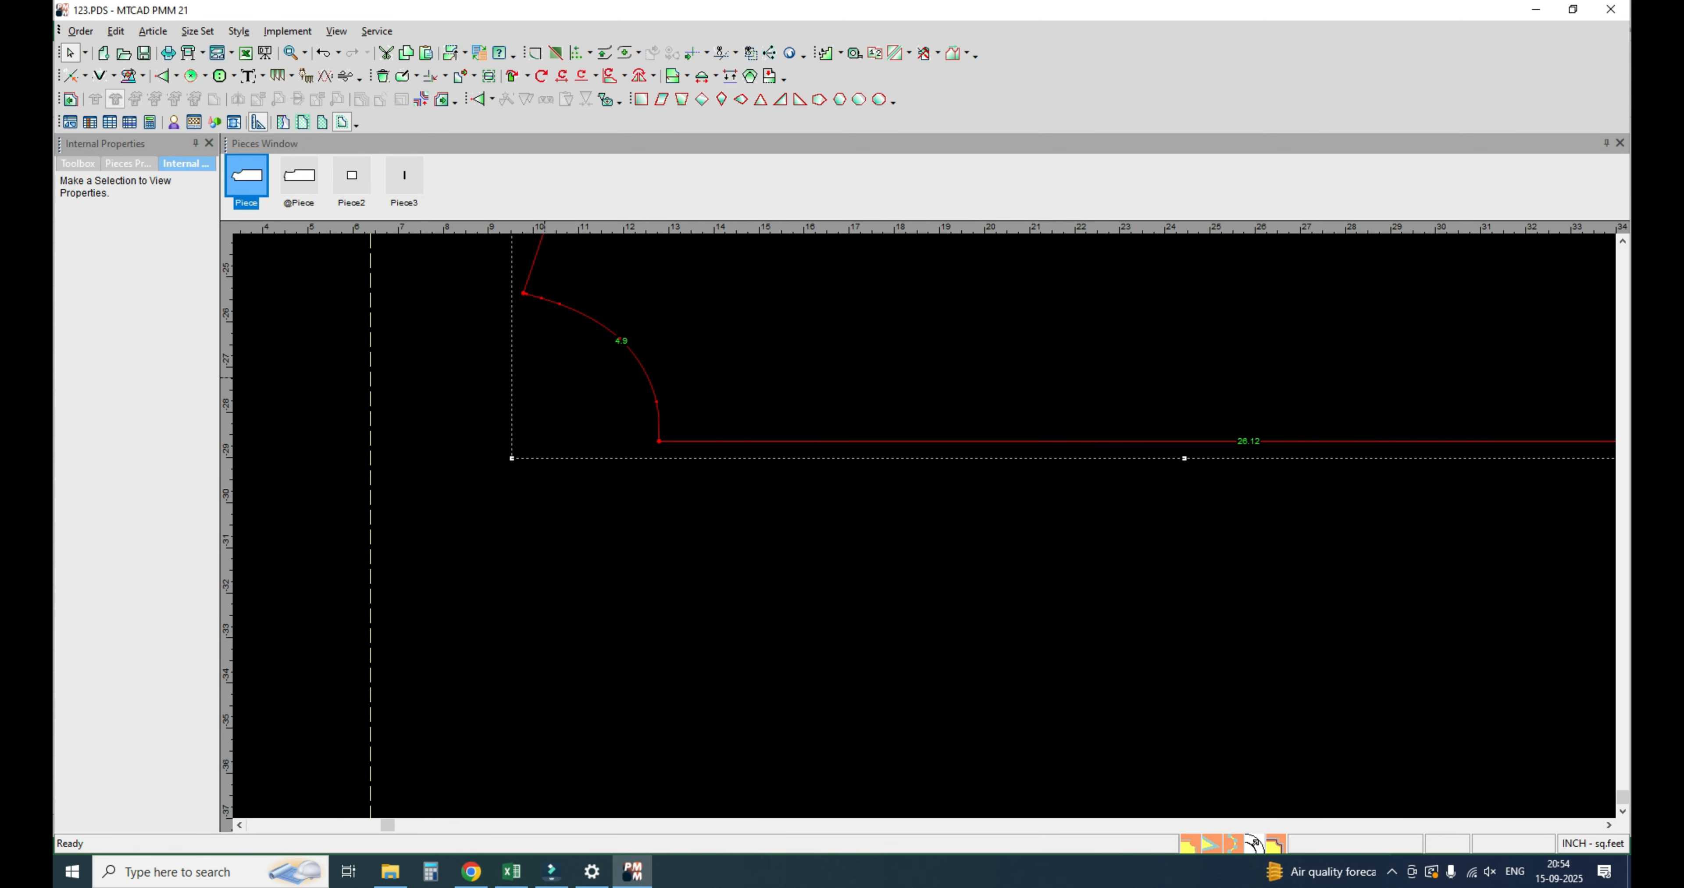
drag(596, 227, 629, 441)
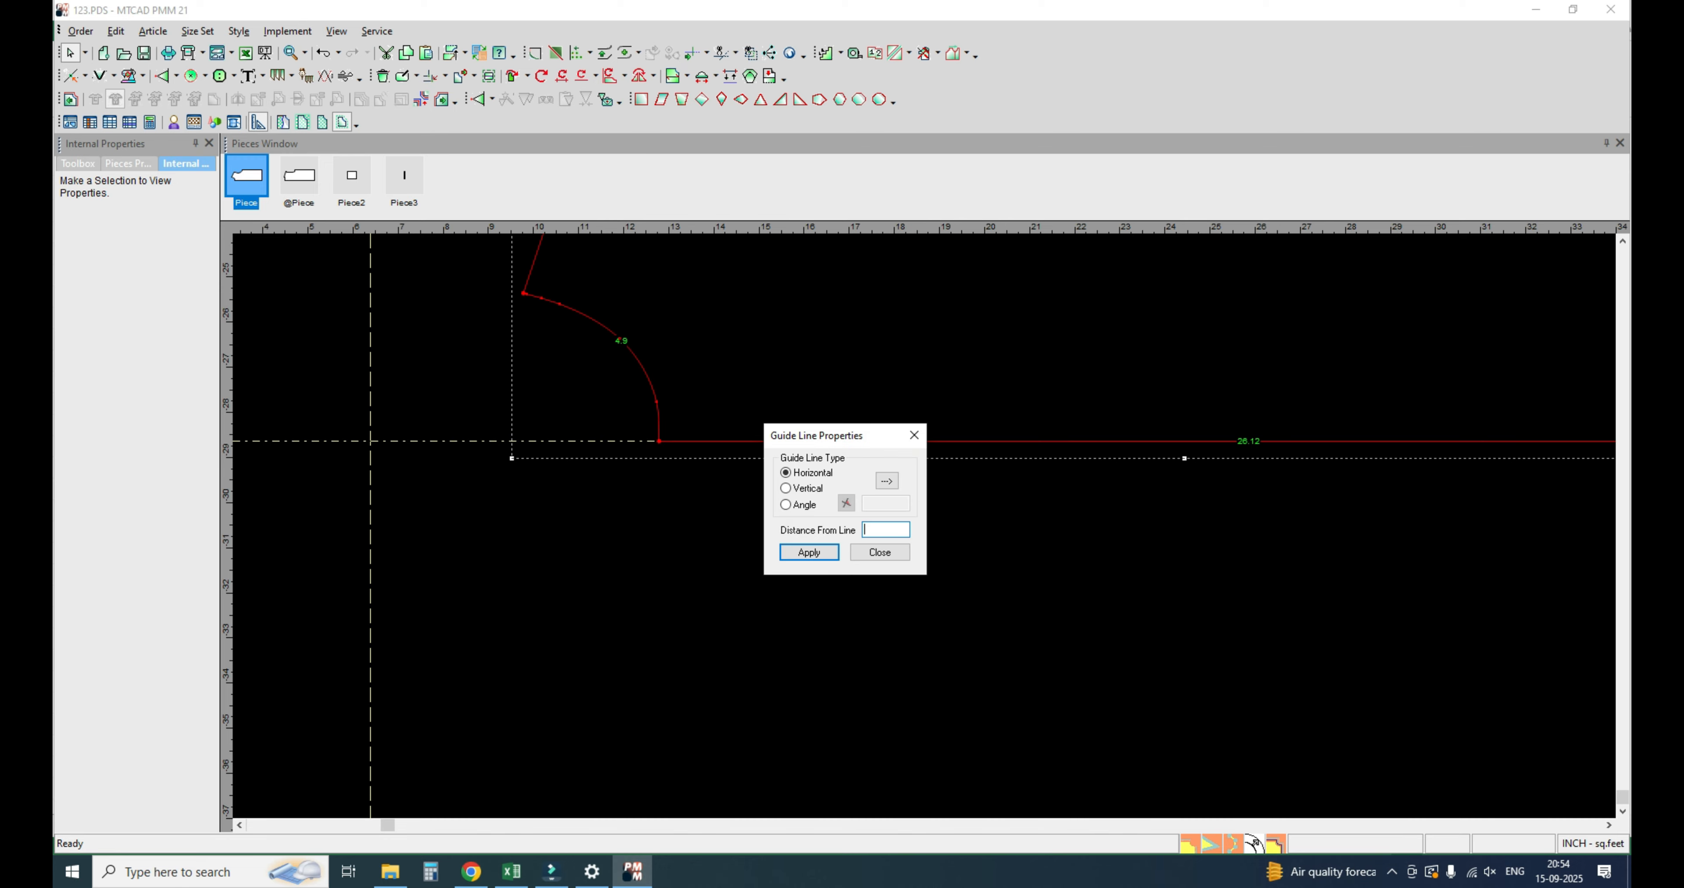
text(.5)
key(BackSpace)
text(.5)
click(878, 553)
Step: Start an internal contour with a point on the front neckline where the guide line crosses it, 0.5 from the centre front
key(d)
click(657, 419)
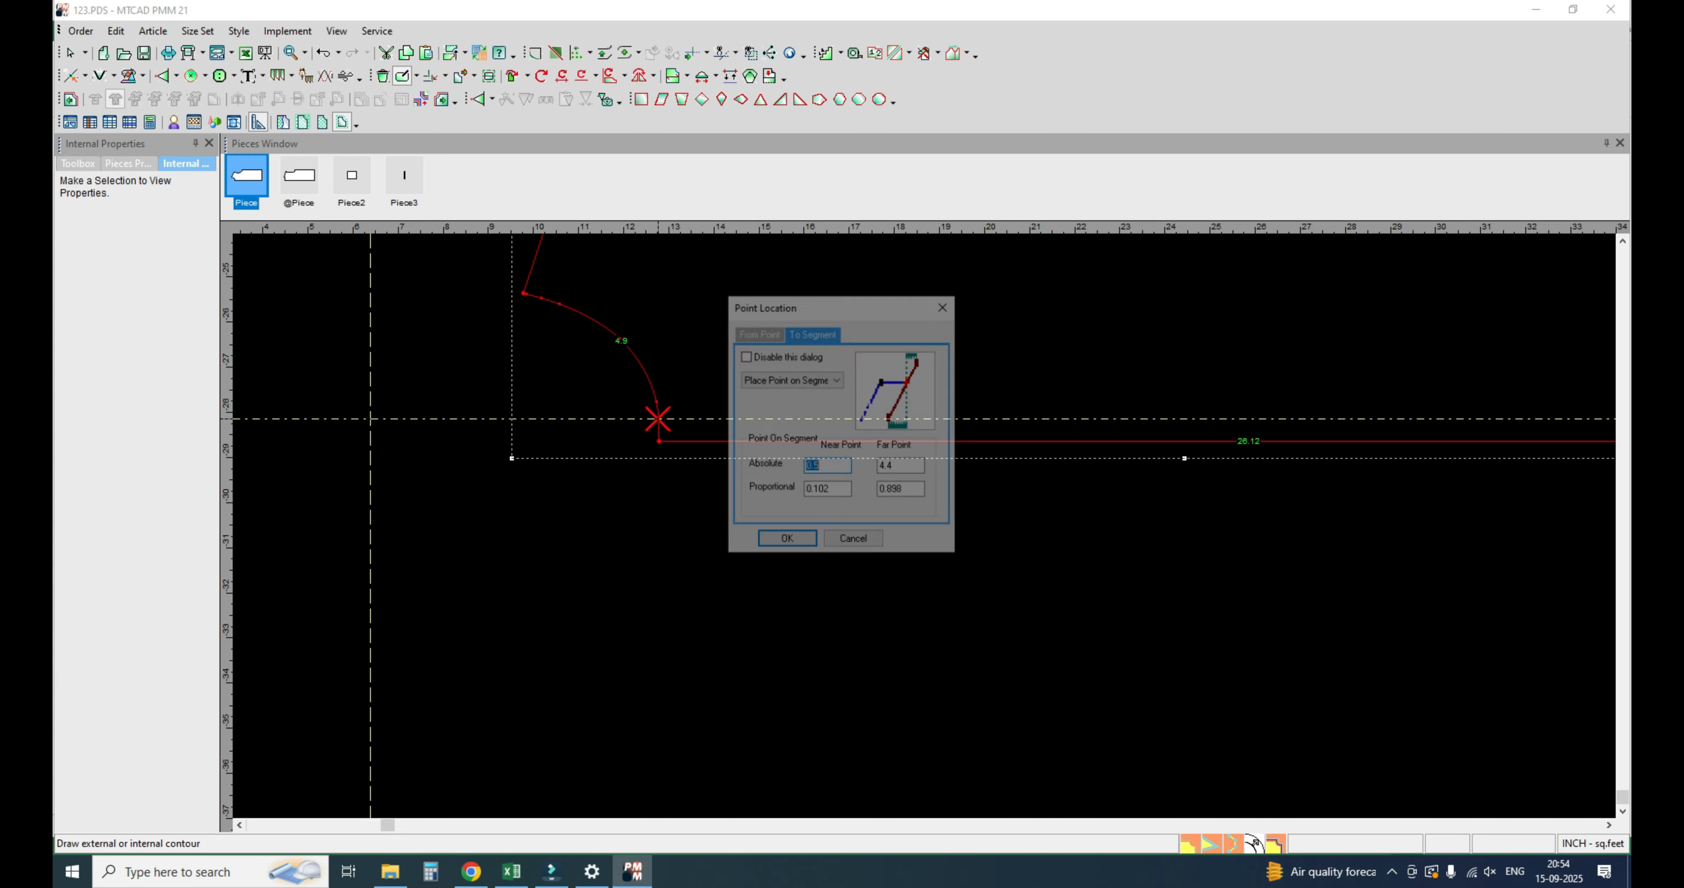
key(Return)
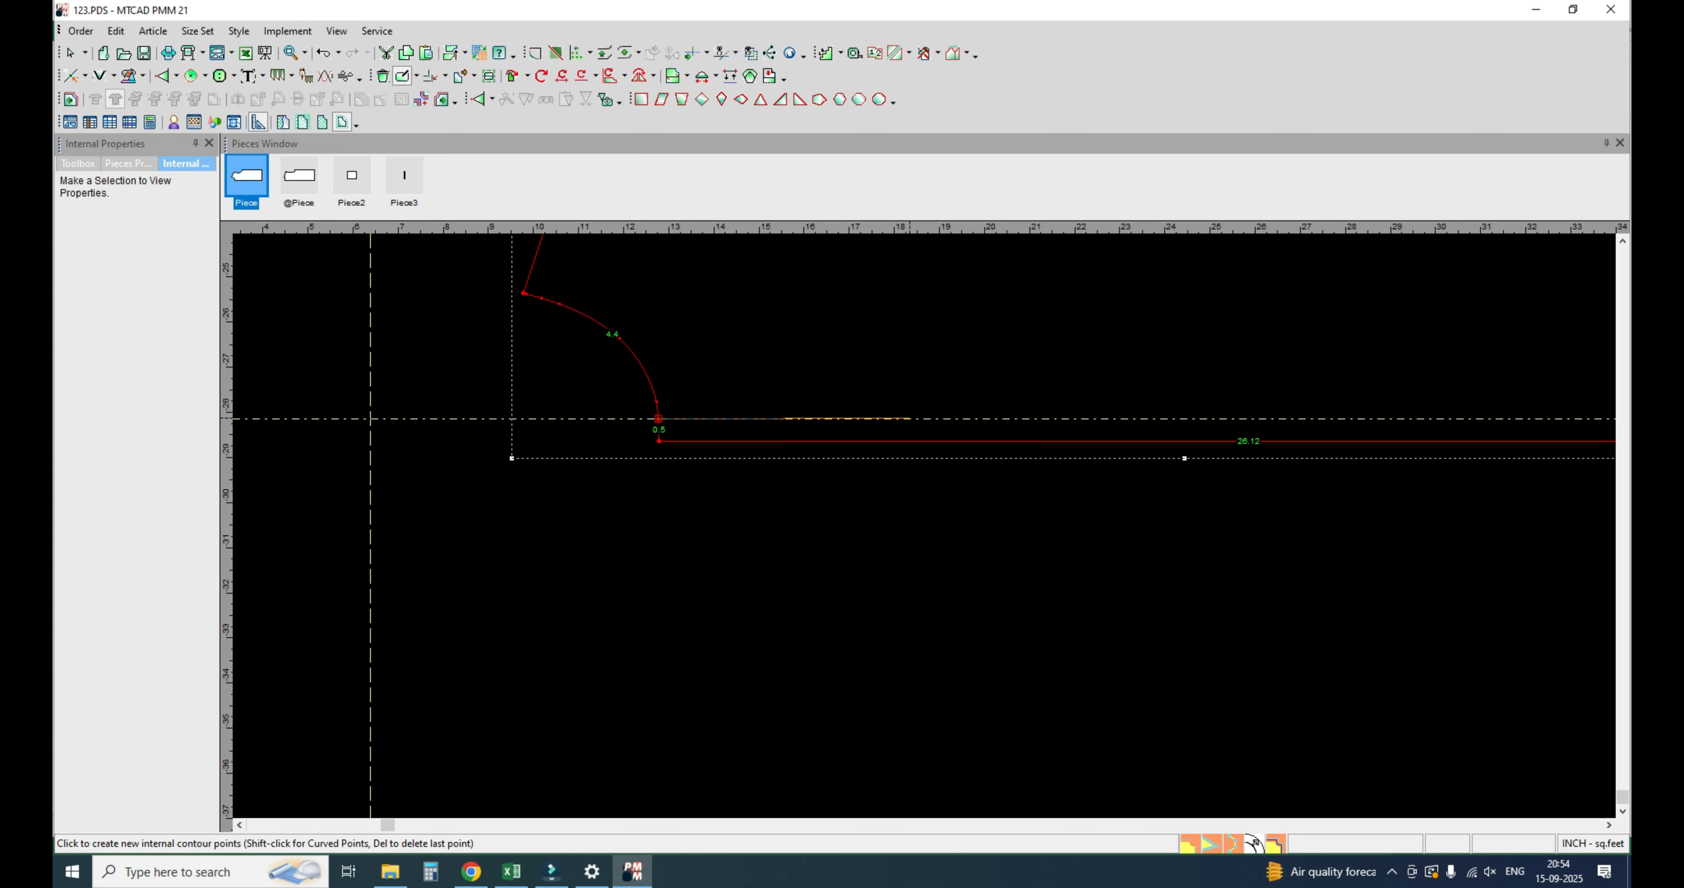
Step: Try to draw the front placket opening 5.5 long along the guide line and close it onto the centre line
click(908, 421)
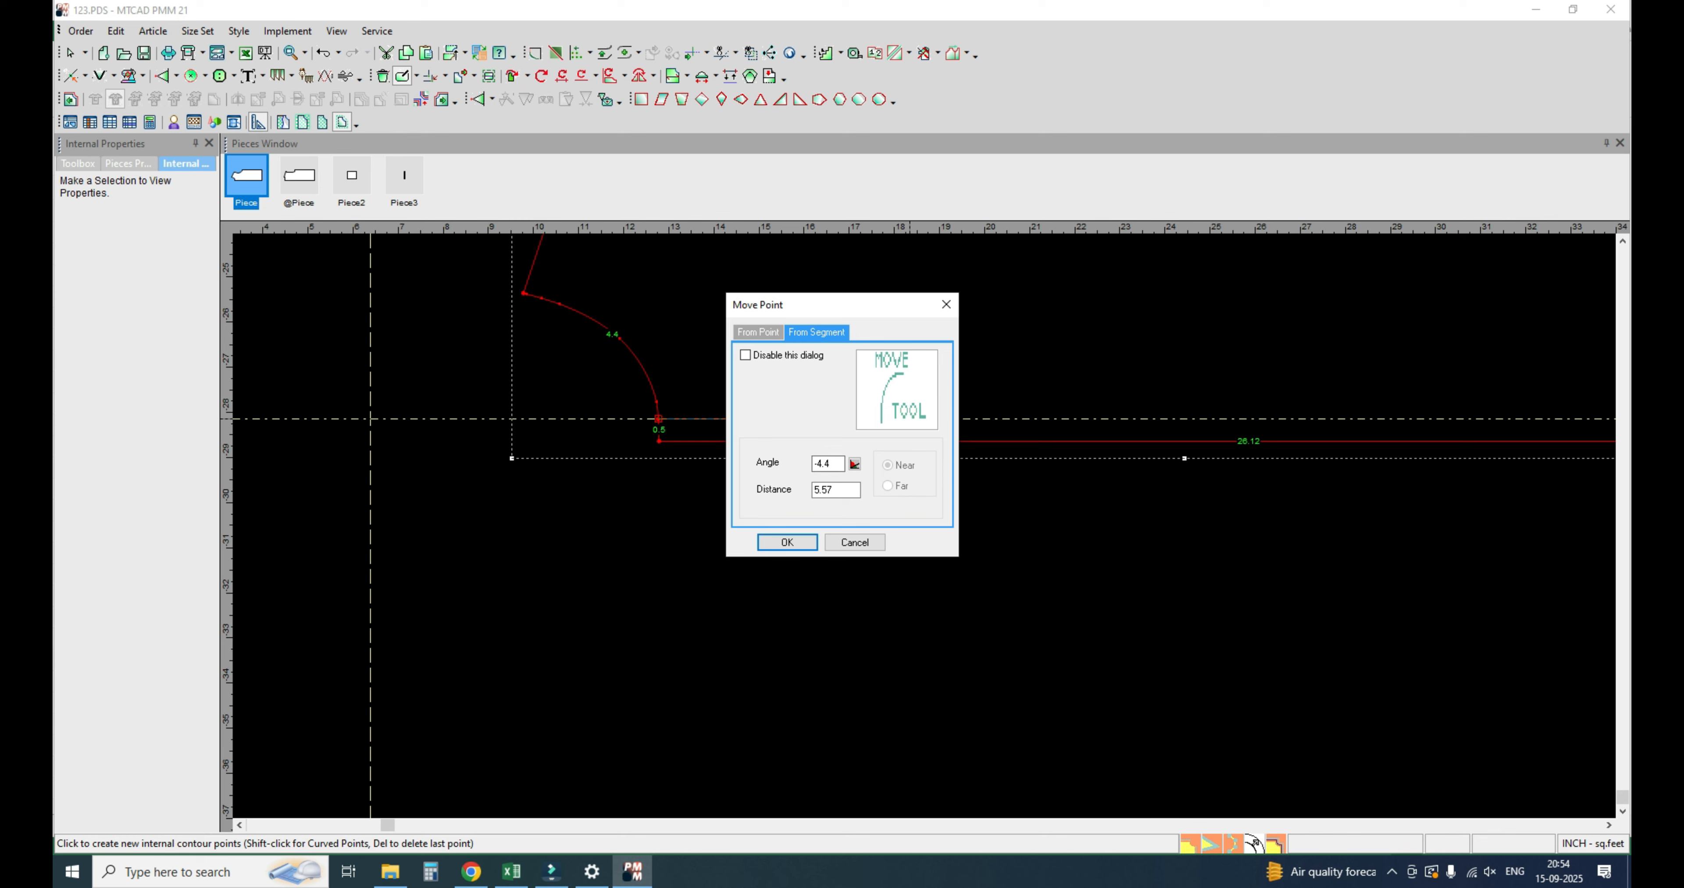
drag(830, 305, 606, 299)
key(Tab)
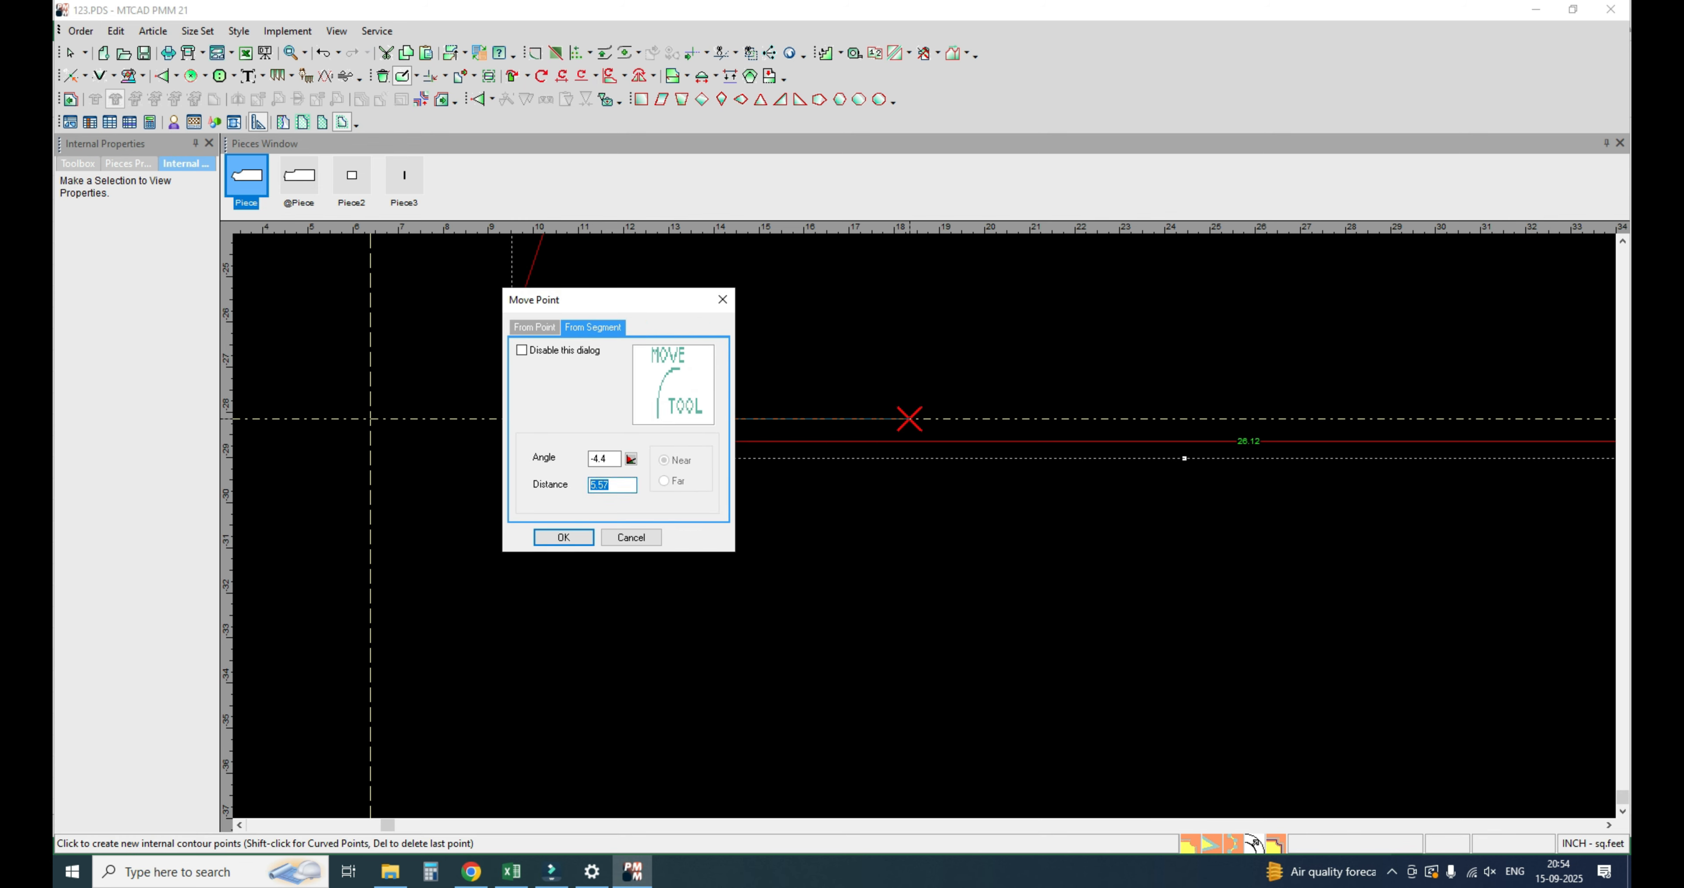
text(5.5)
key(Return)
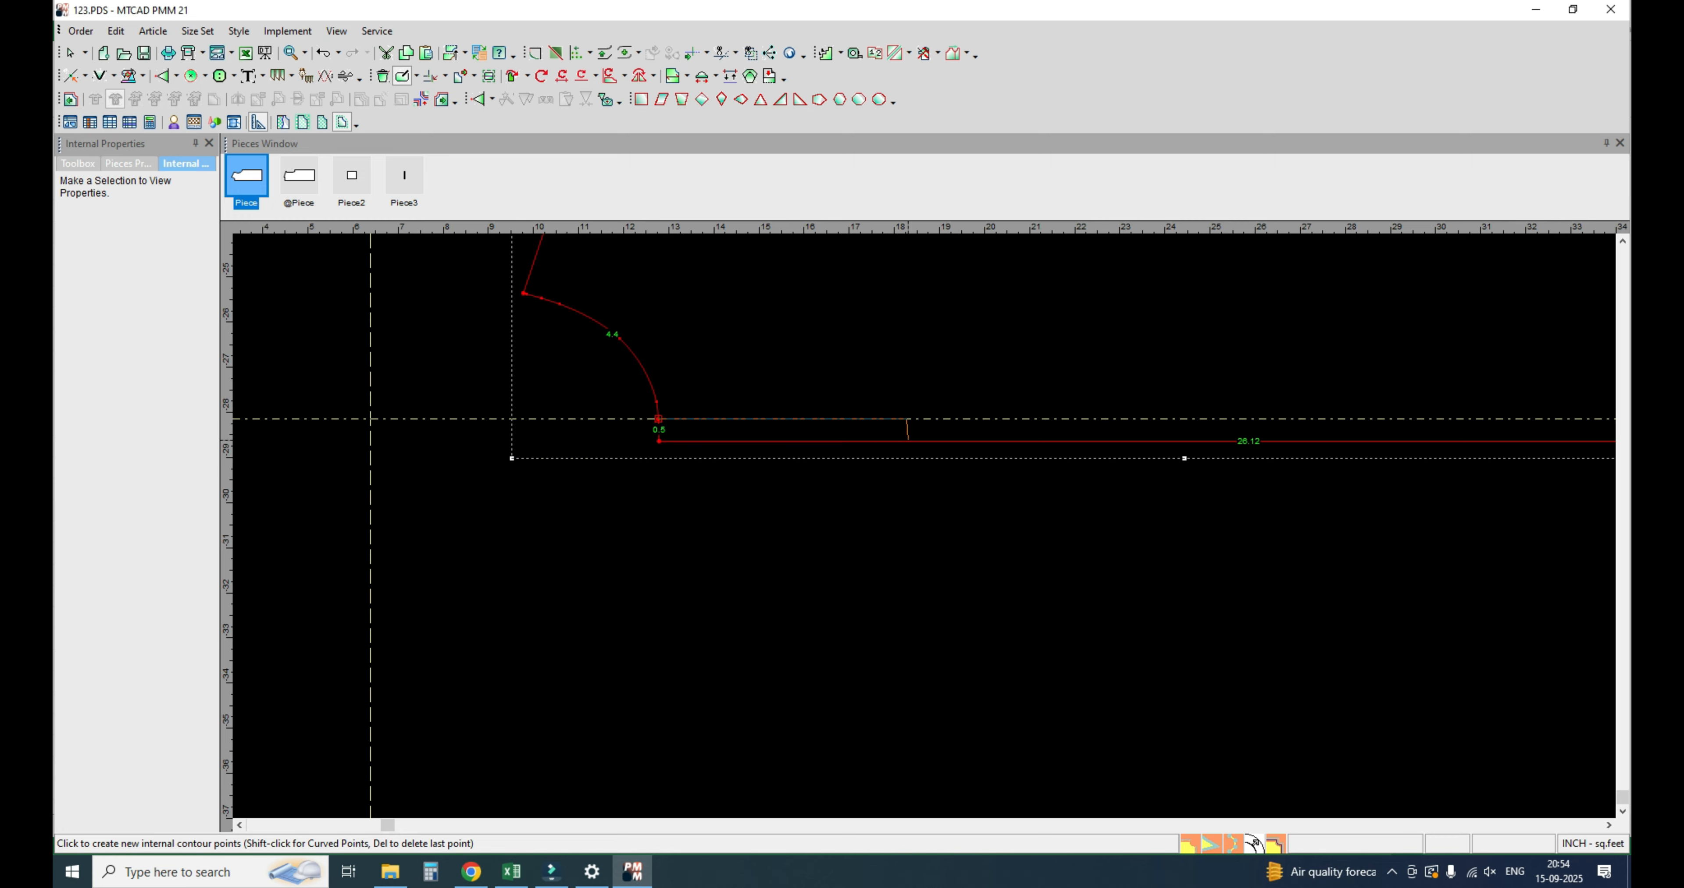
click(907, 441)
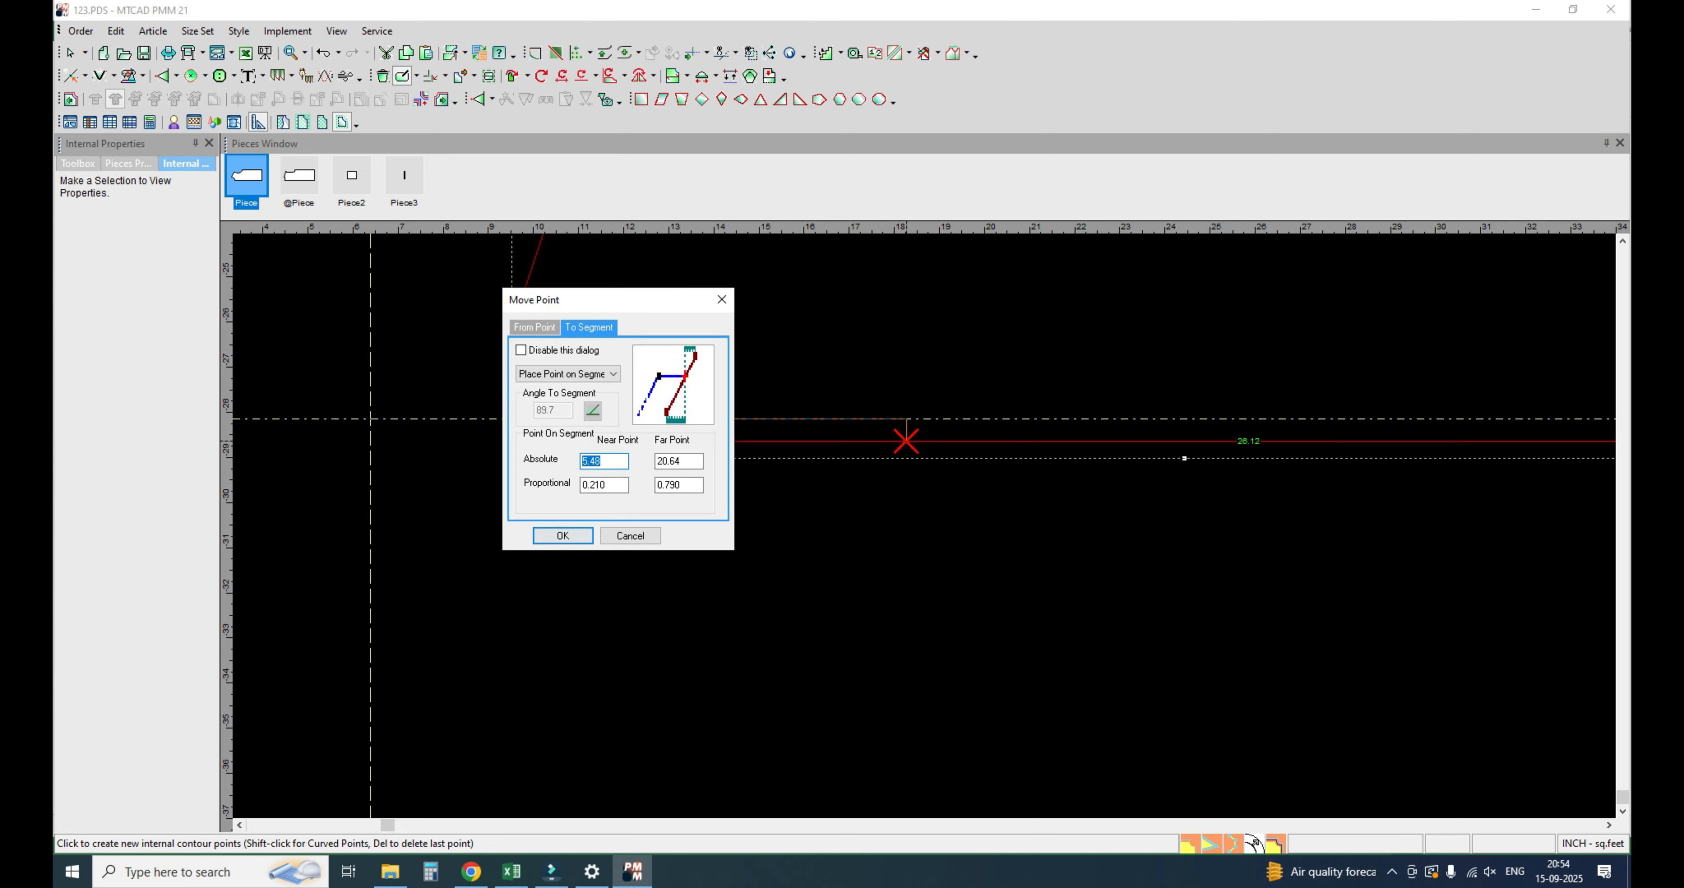
key(Return)
click(1191, 325)
key(Return)
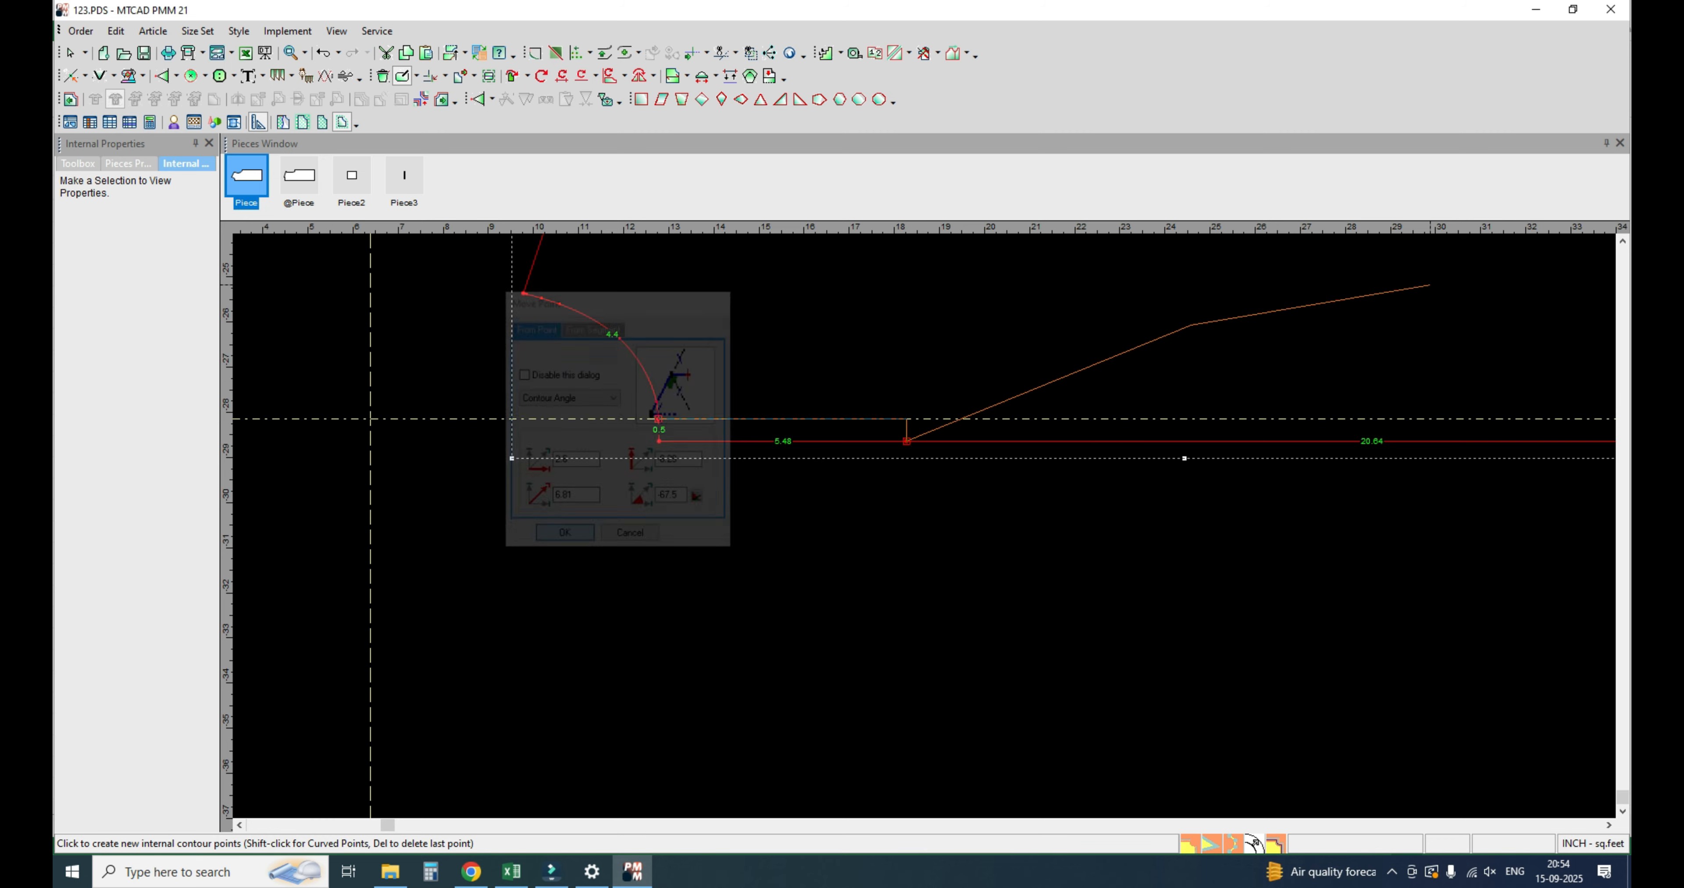
key(Escape)
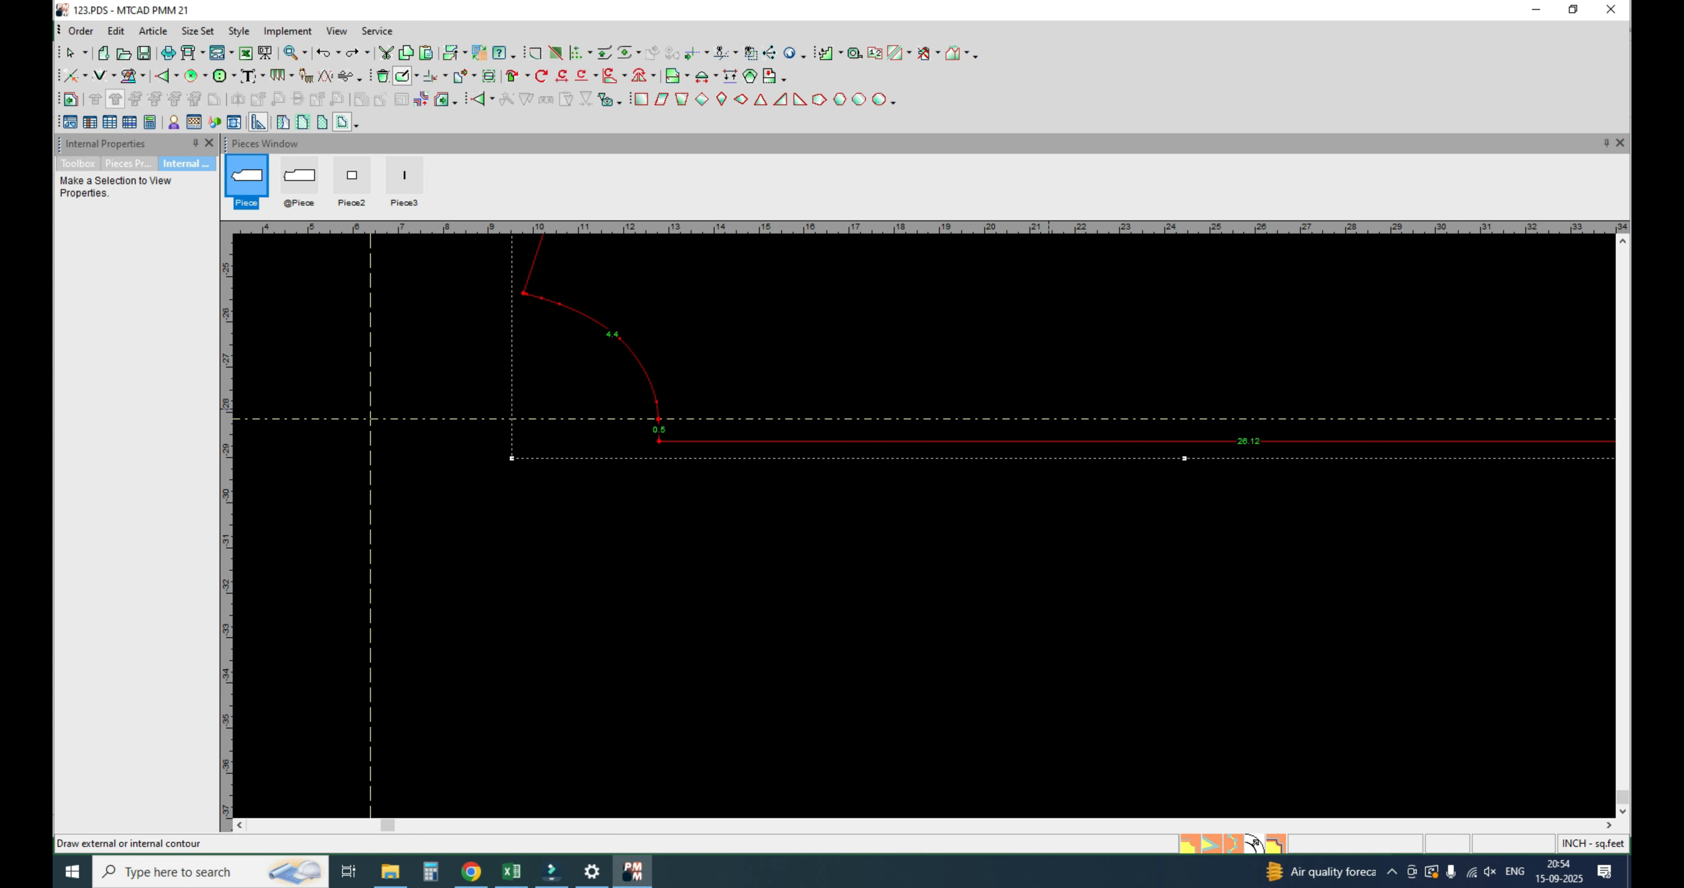
Step: Draw the front placket opening as an internal contour from the neckline, 5.5 long along the guide line, ending on the centre line
click(658, 419)
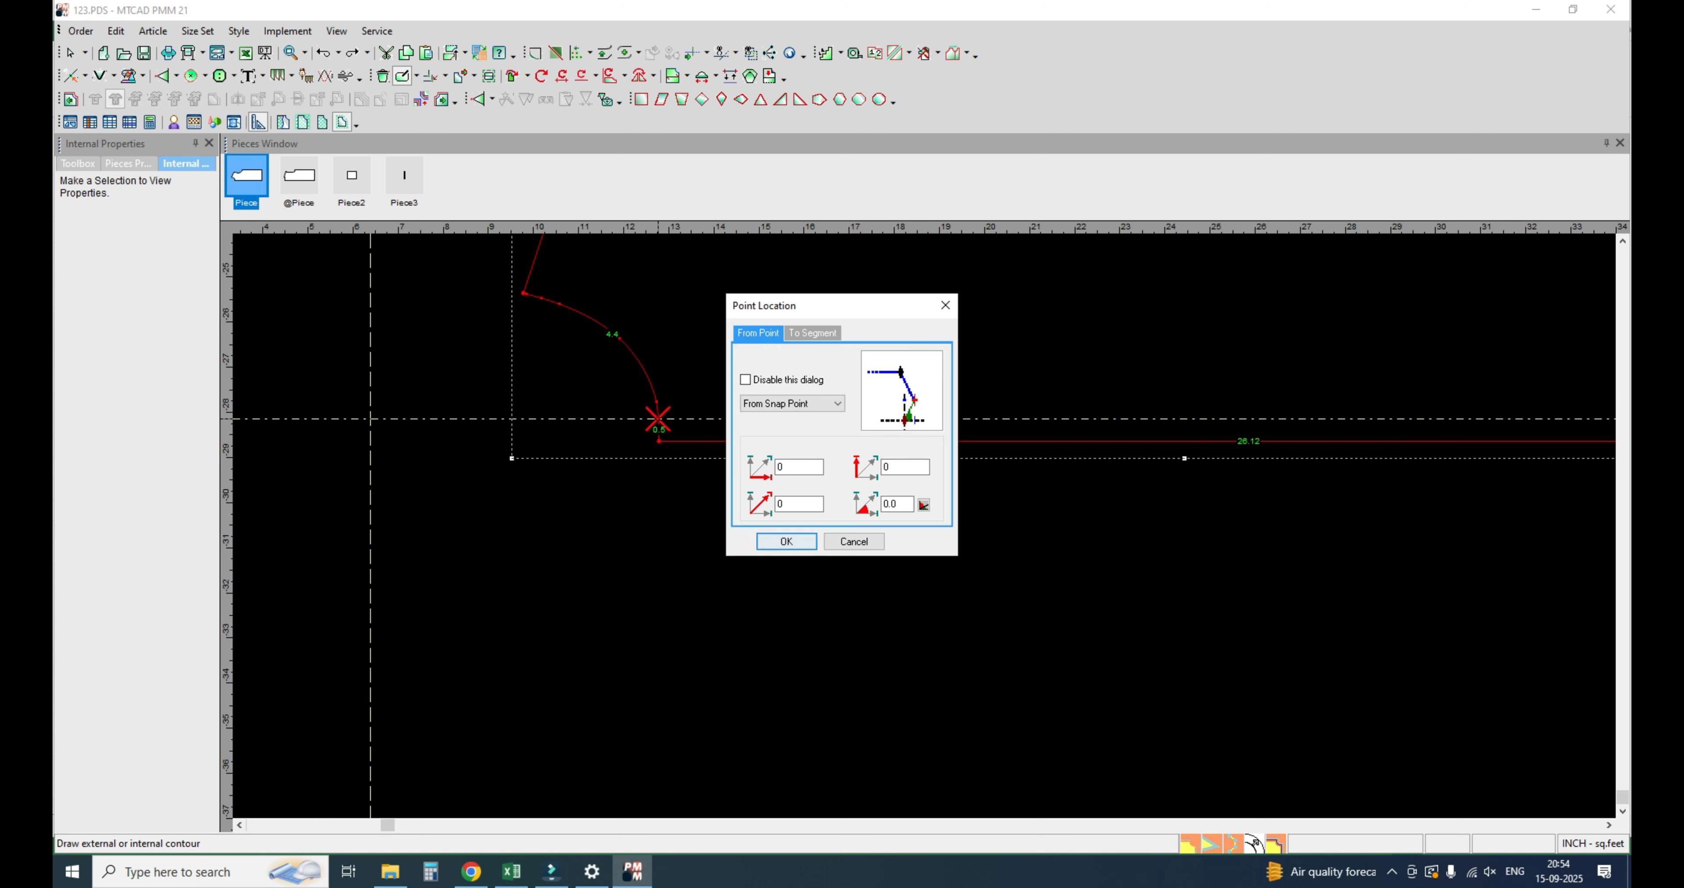
key(Return)
click(968, 419)
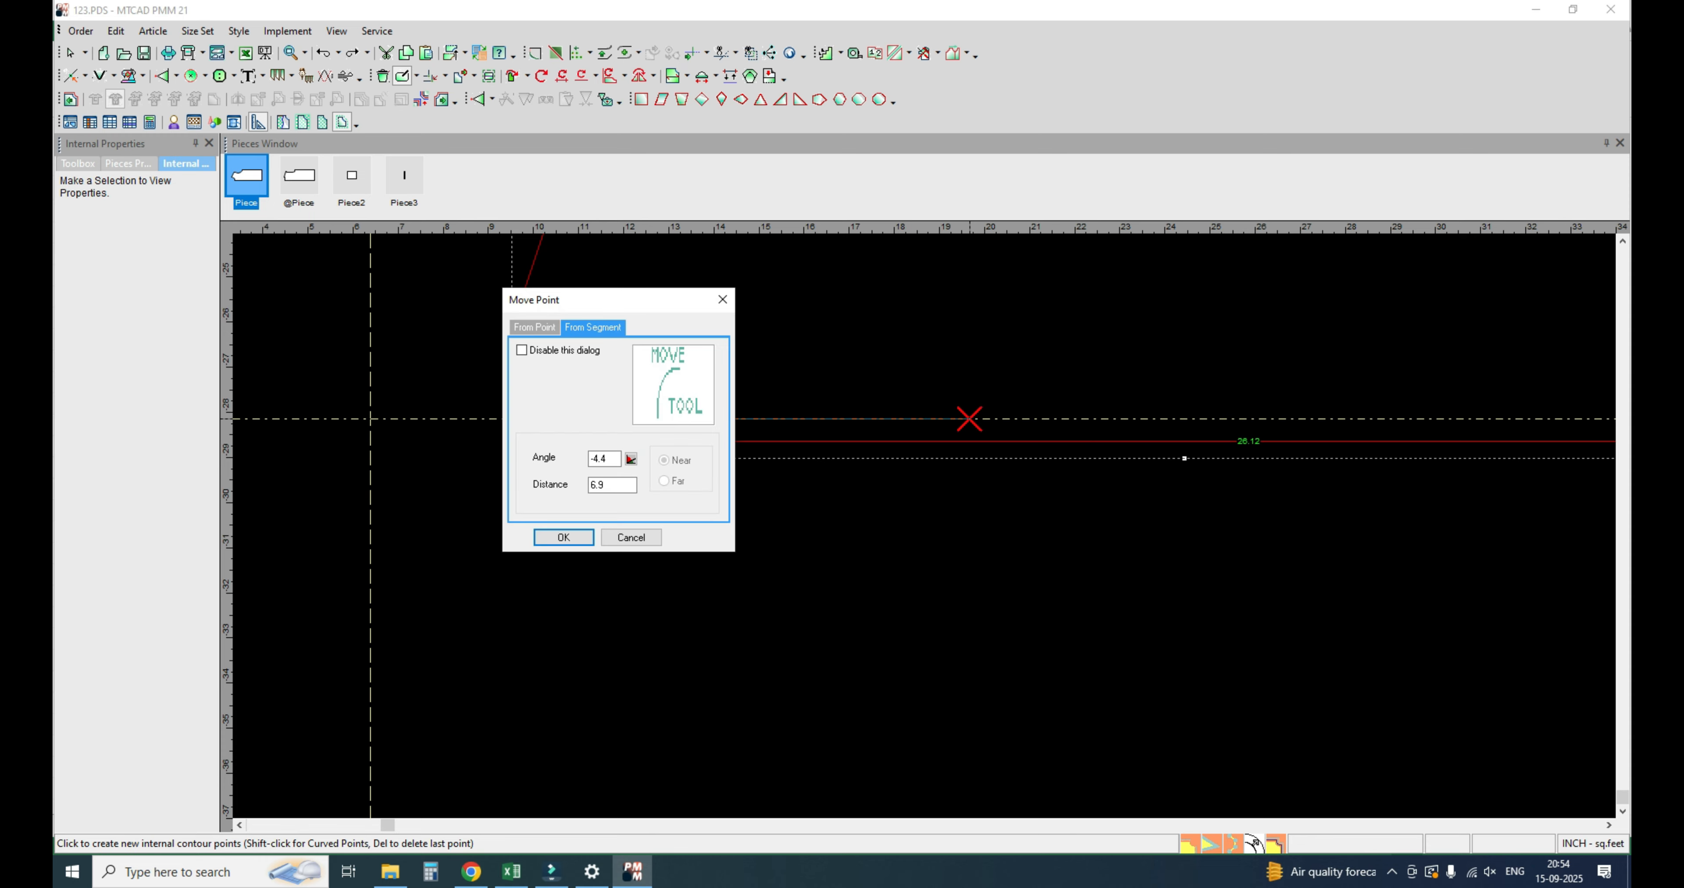
text(5.5)
key(Return)
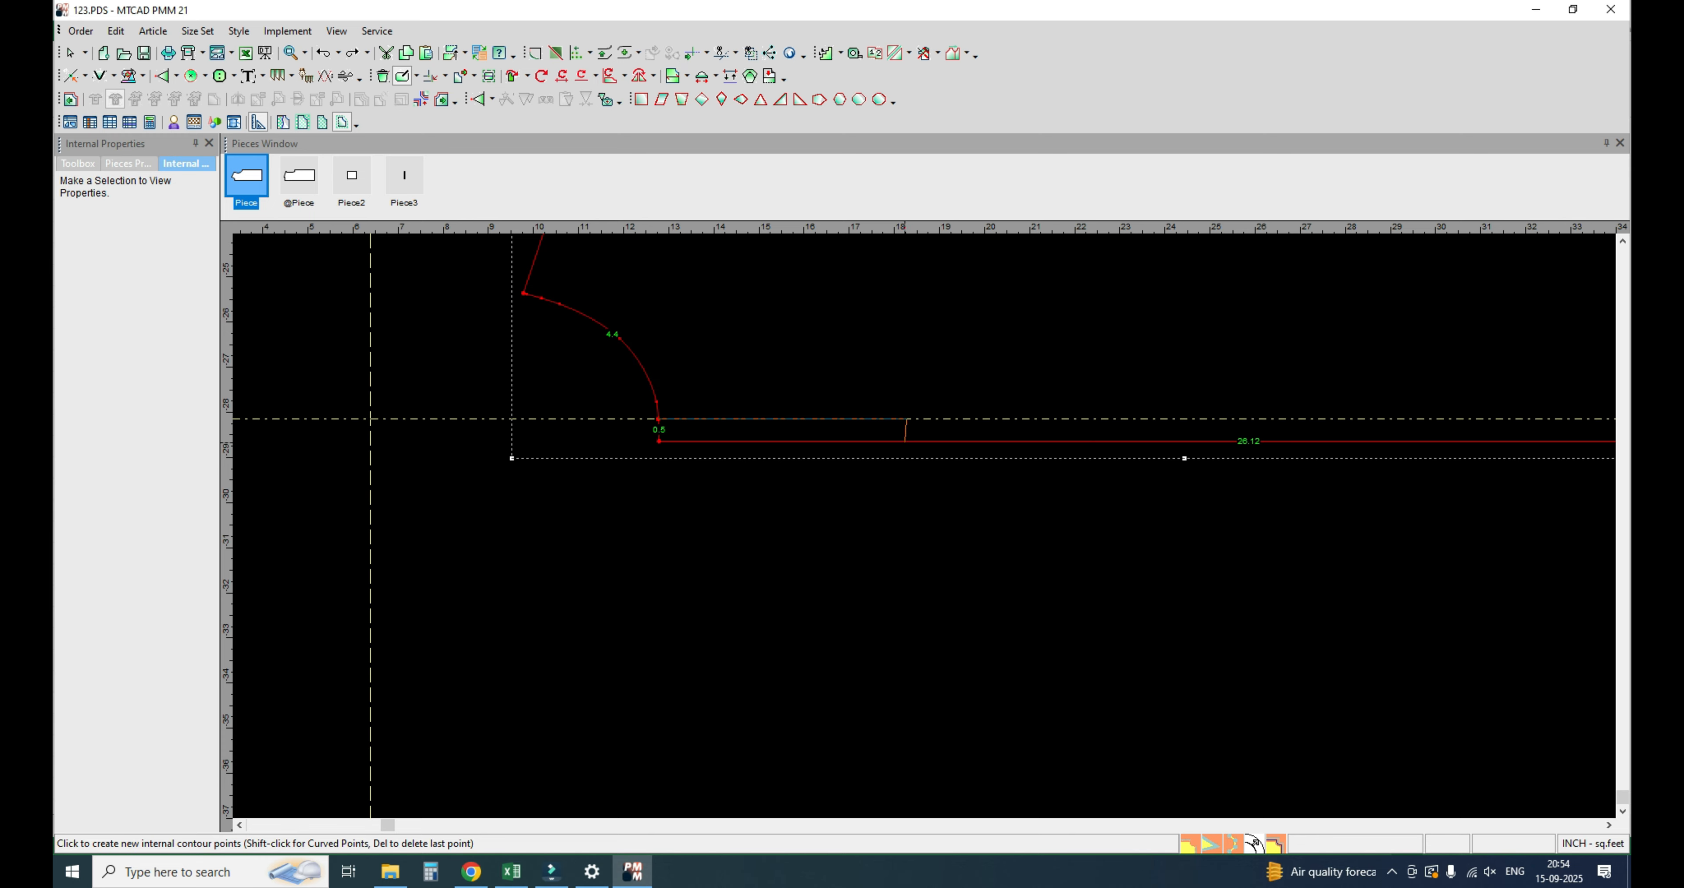
click(906, 441)
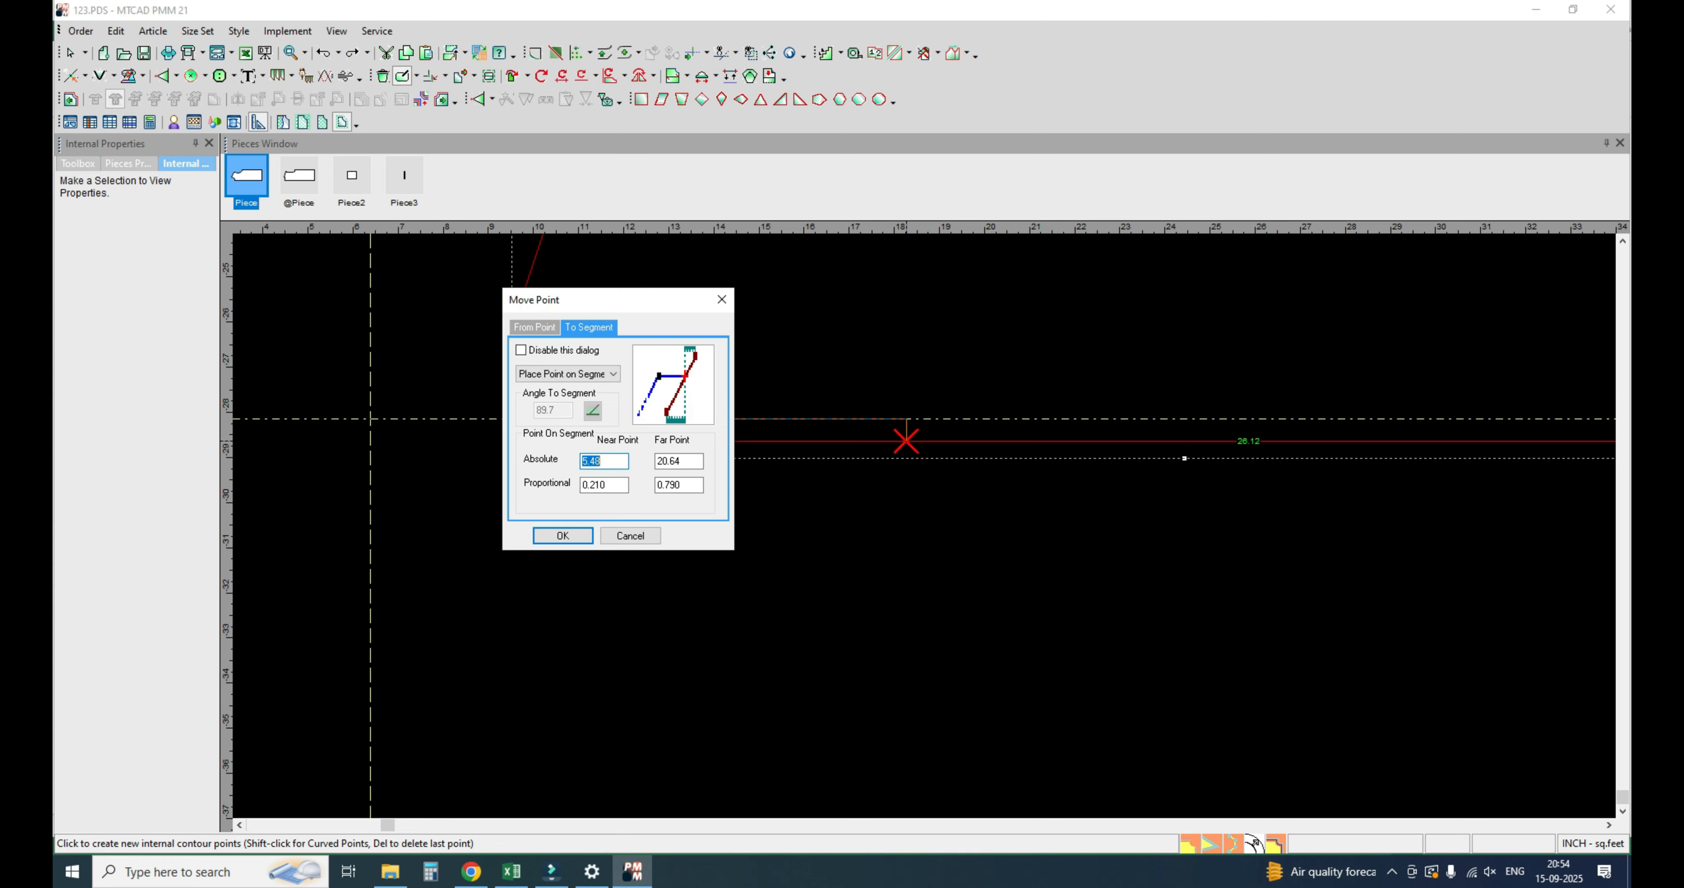
key(Return)
right_click(949, 522)
click(956, 531)
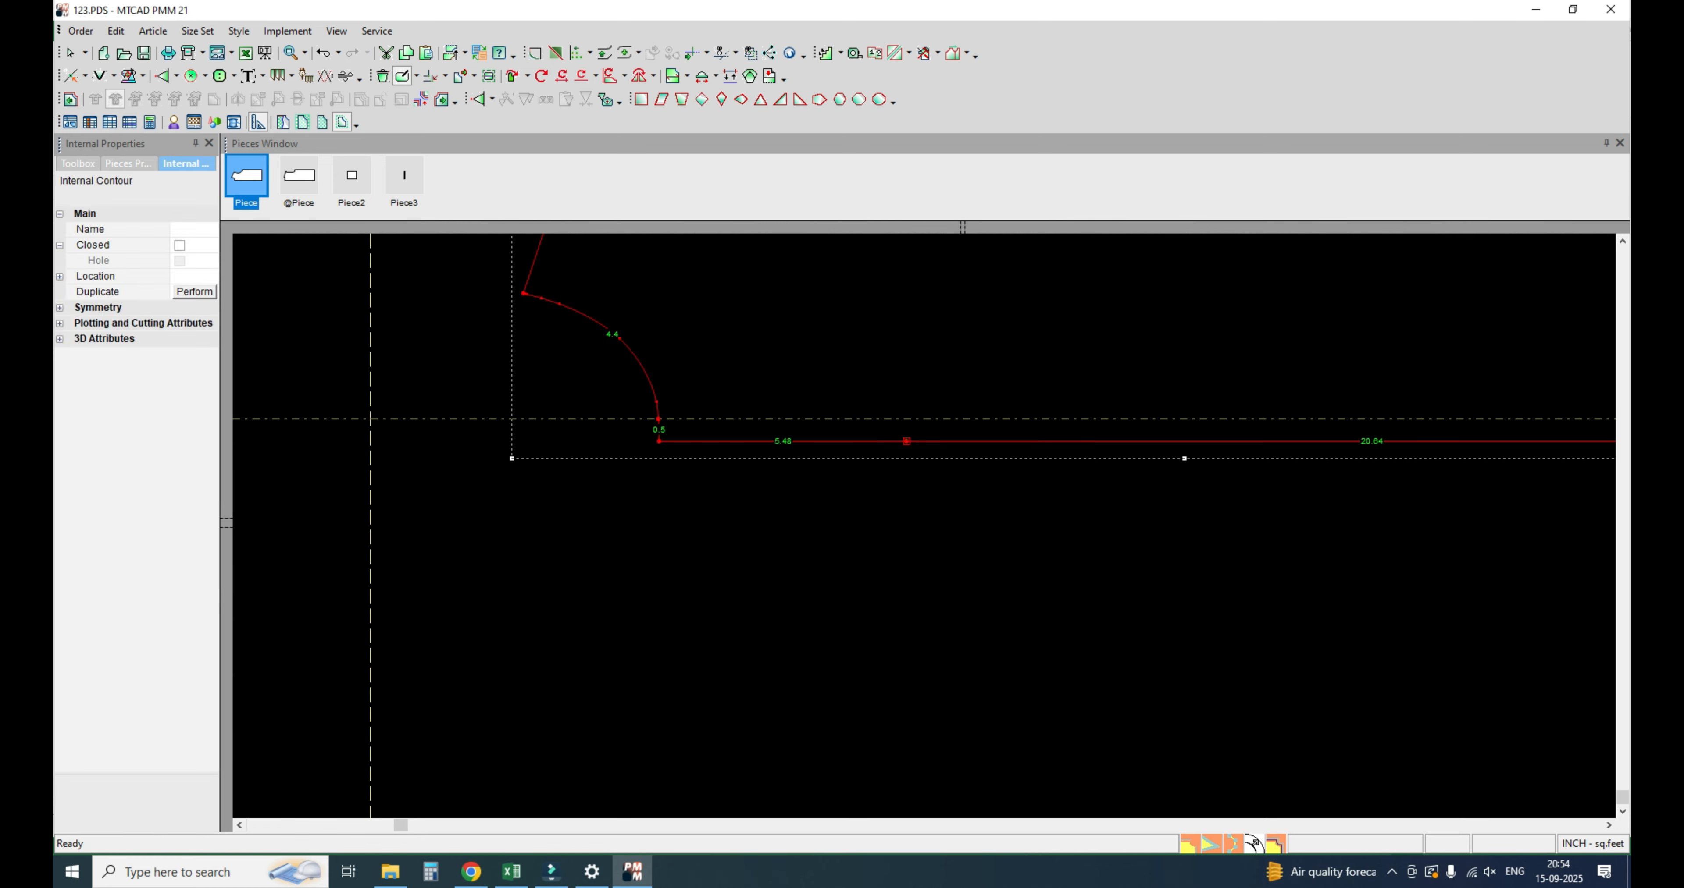
Step: Mirror the front piece across its centre front line, defining the half line from the hem corner to the neckline corner
key(h)
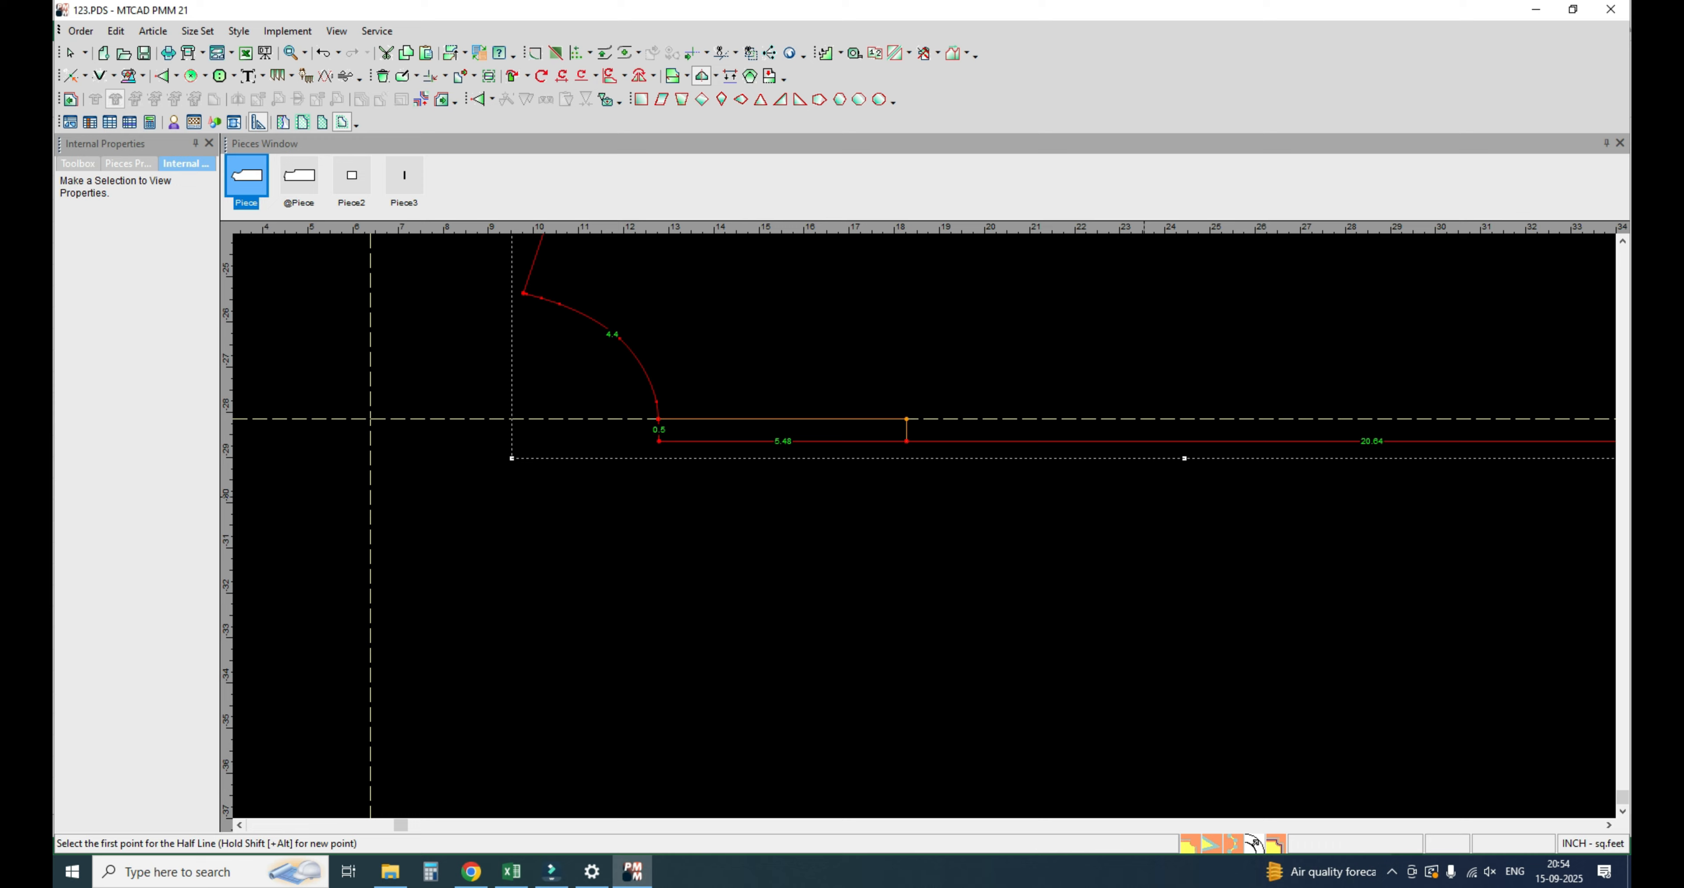
scroll(1126, 556, down, 3)
click(1196, 517)
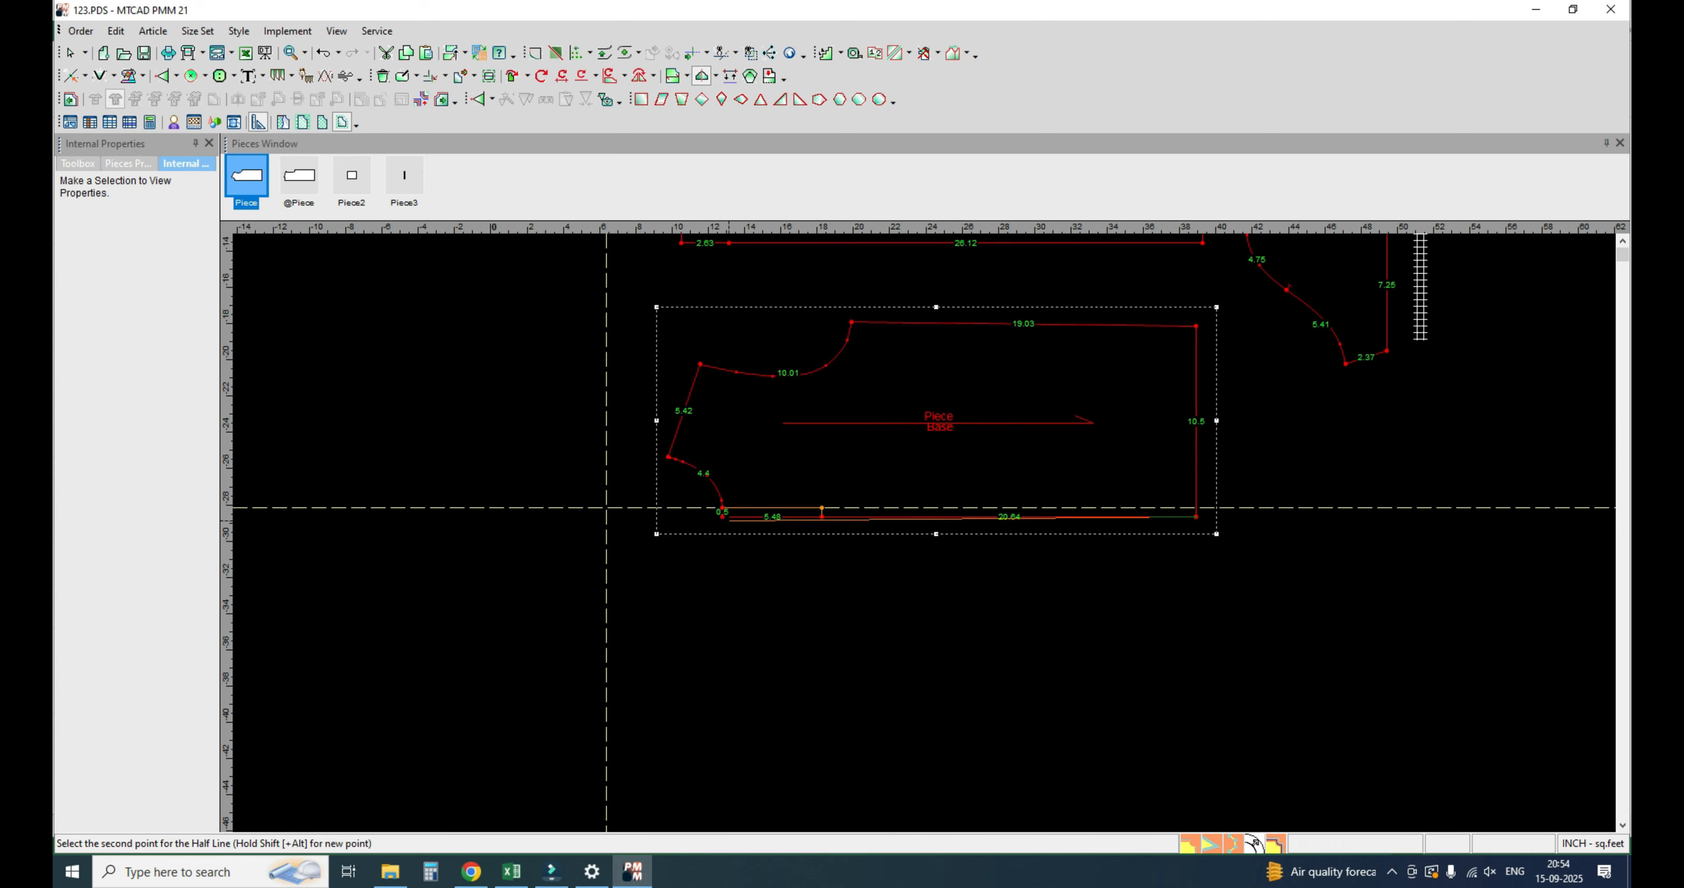
click(722, 517)
scroll(607, 508, up, 3)
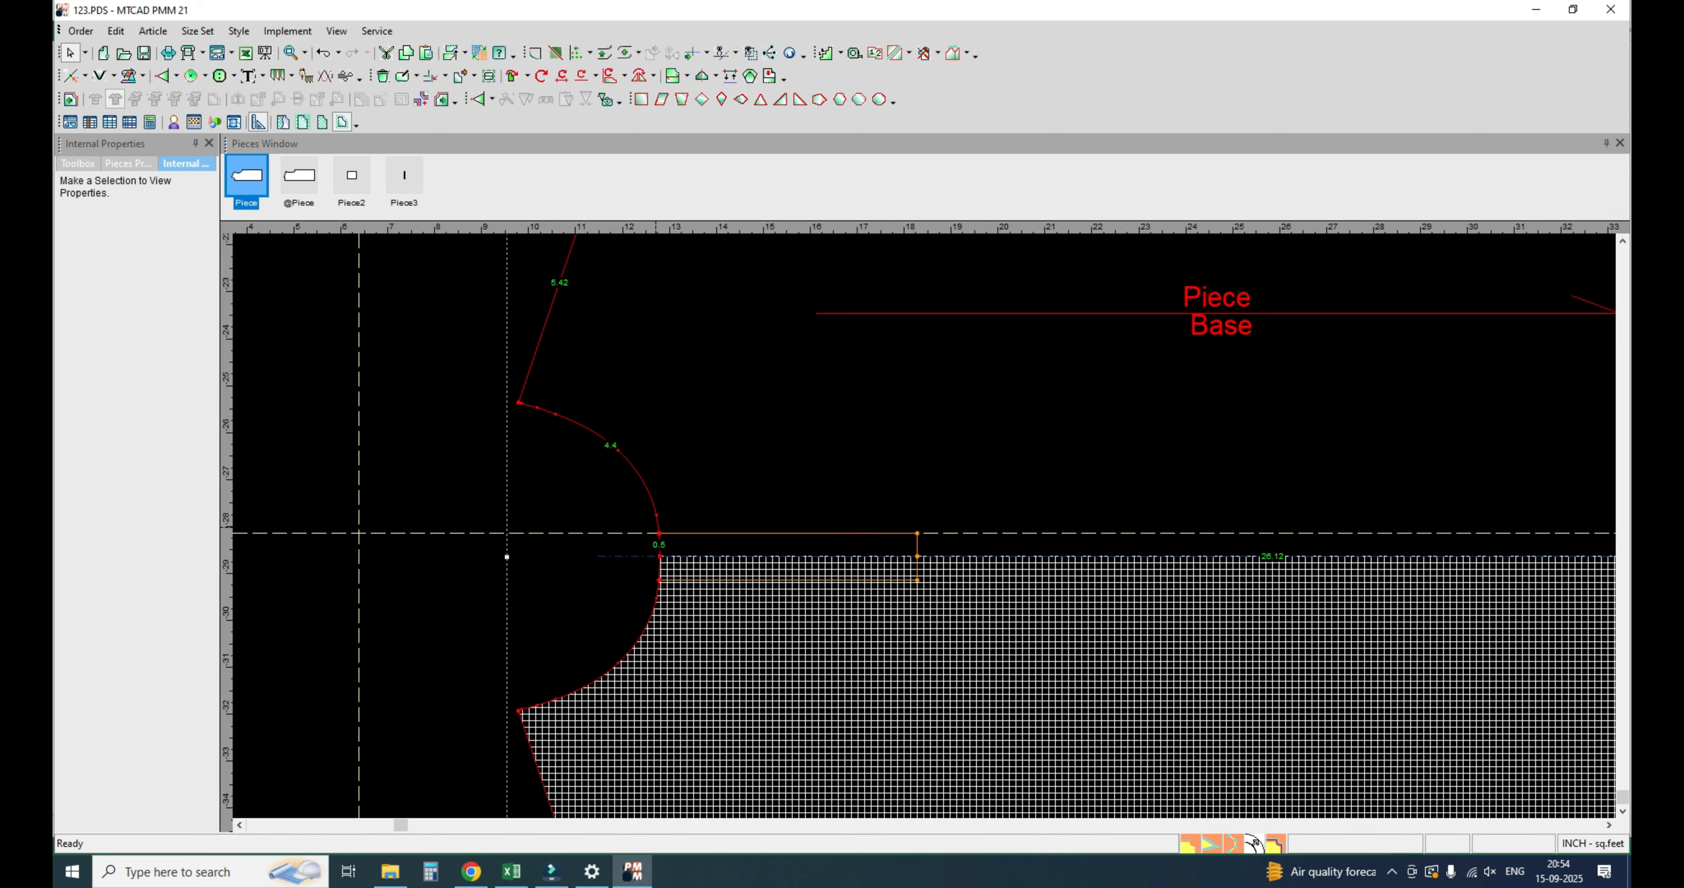
Step: Add a side slit notch on the back piece's side seam, 1.75 from the hem corner
scroll(506, 533, down, 3)
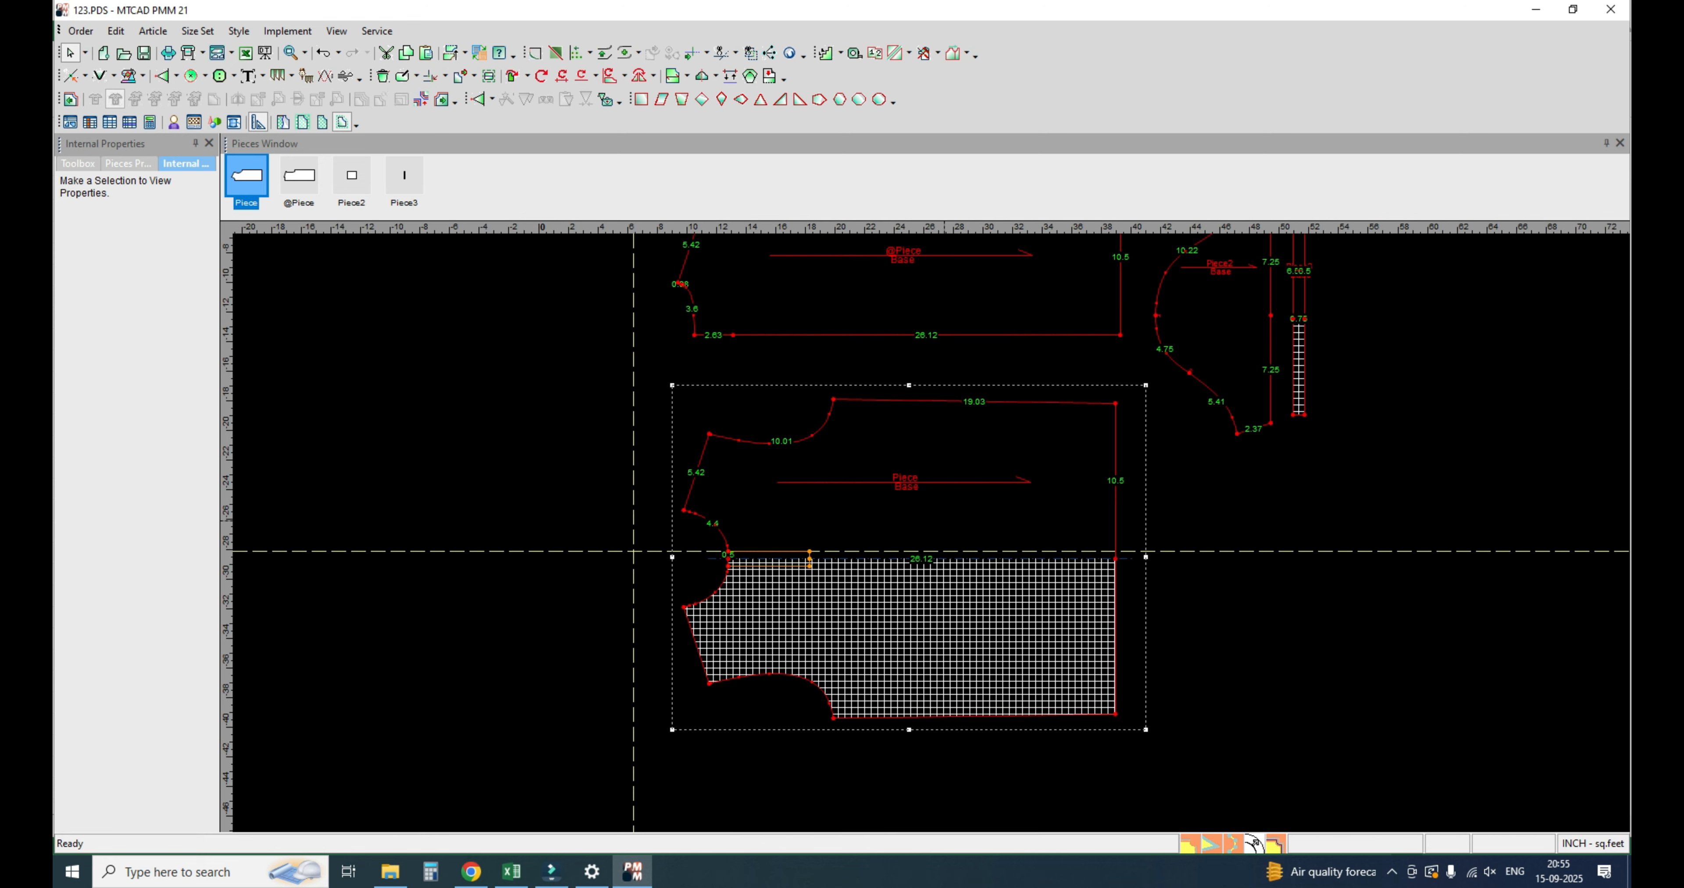
scroll(843, 529, down, 3)
scroll(925, 474, up, 3)
click(909, 439)
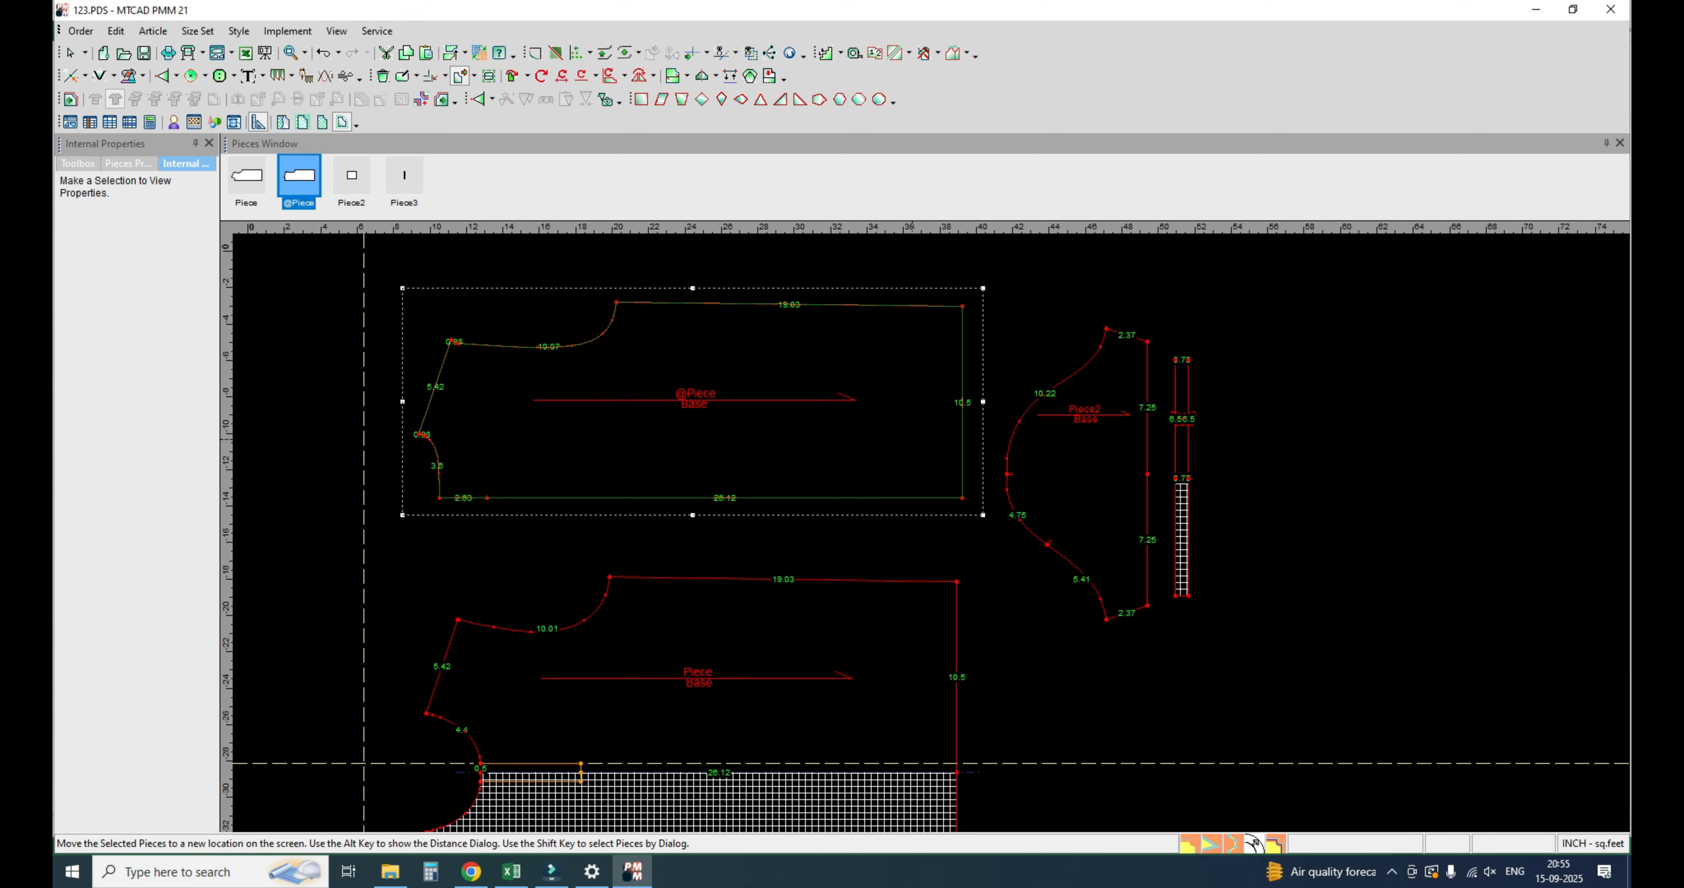
key(n)
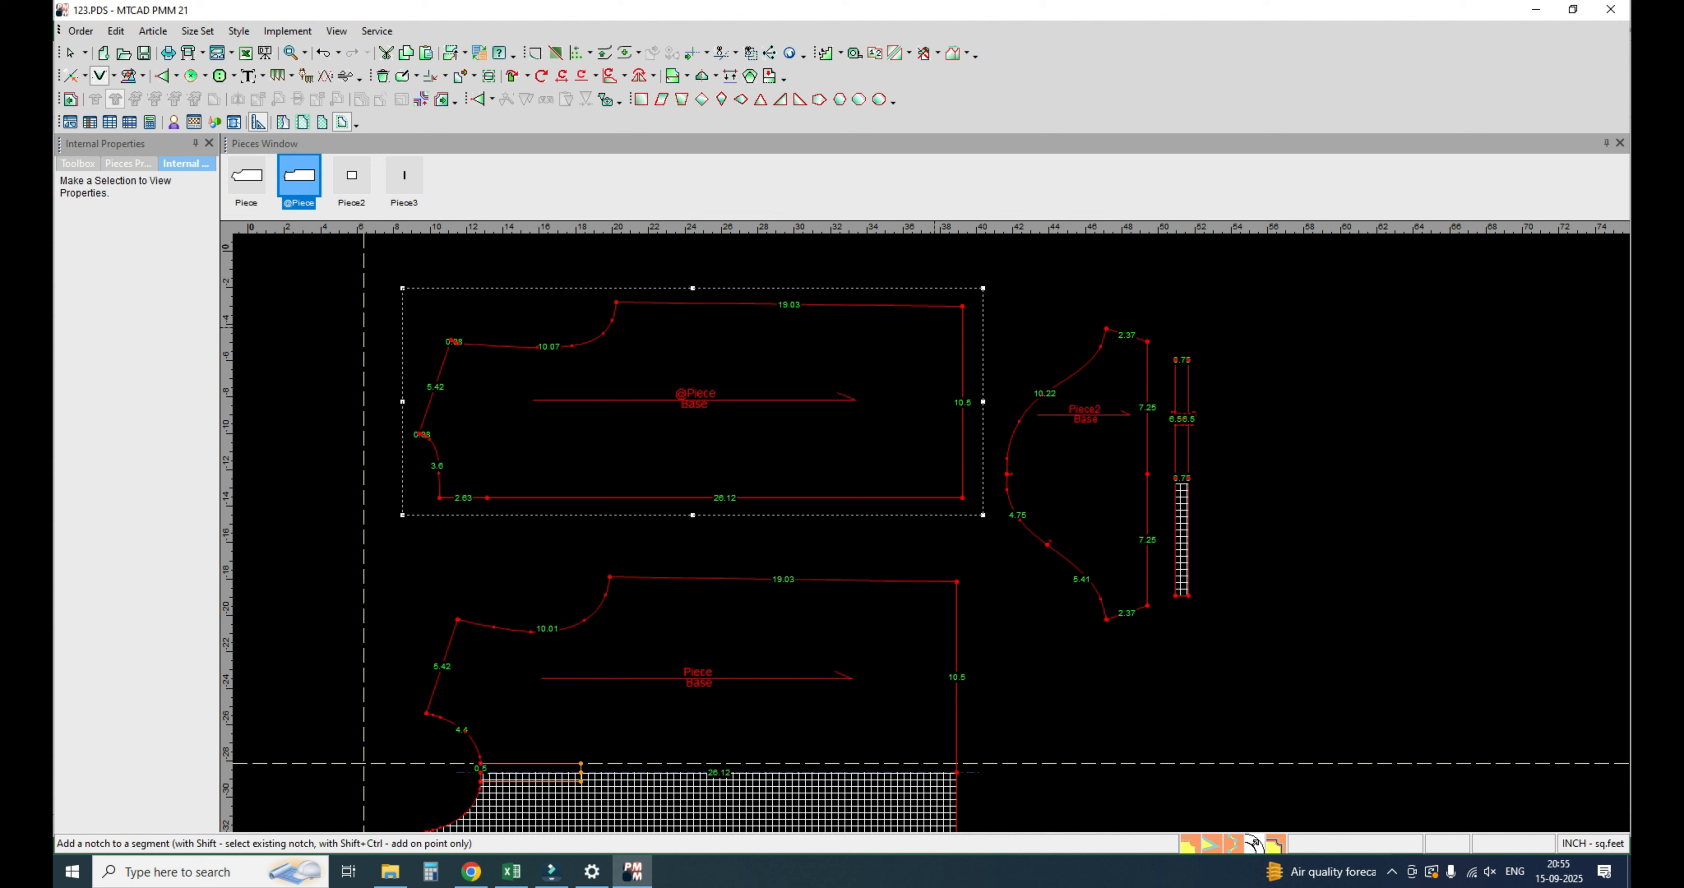
click(926, 306)
key(Tab)
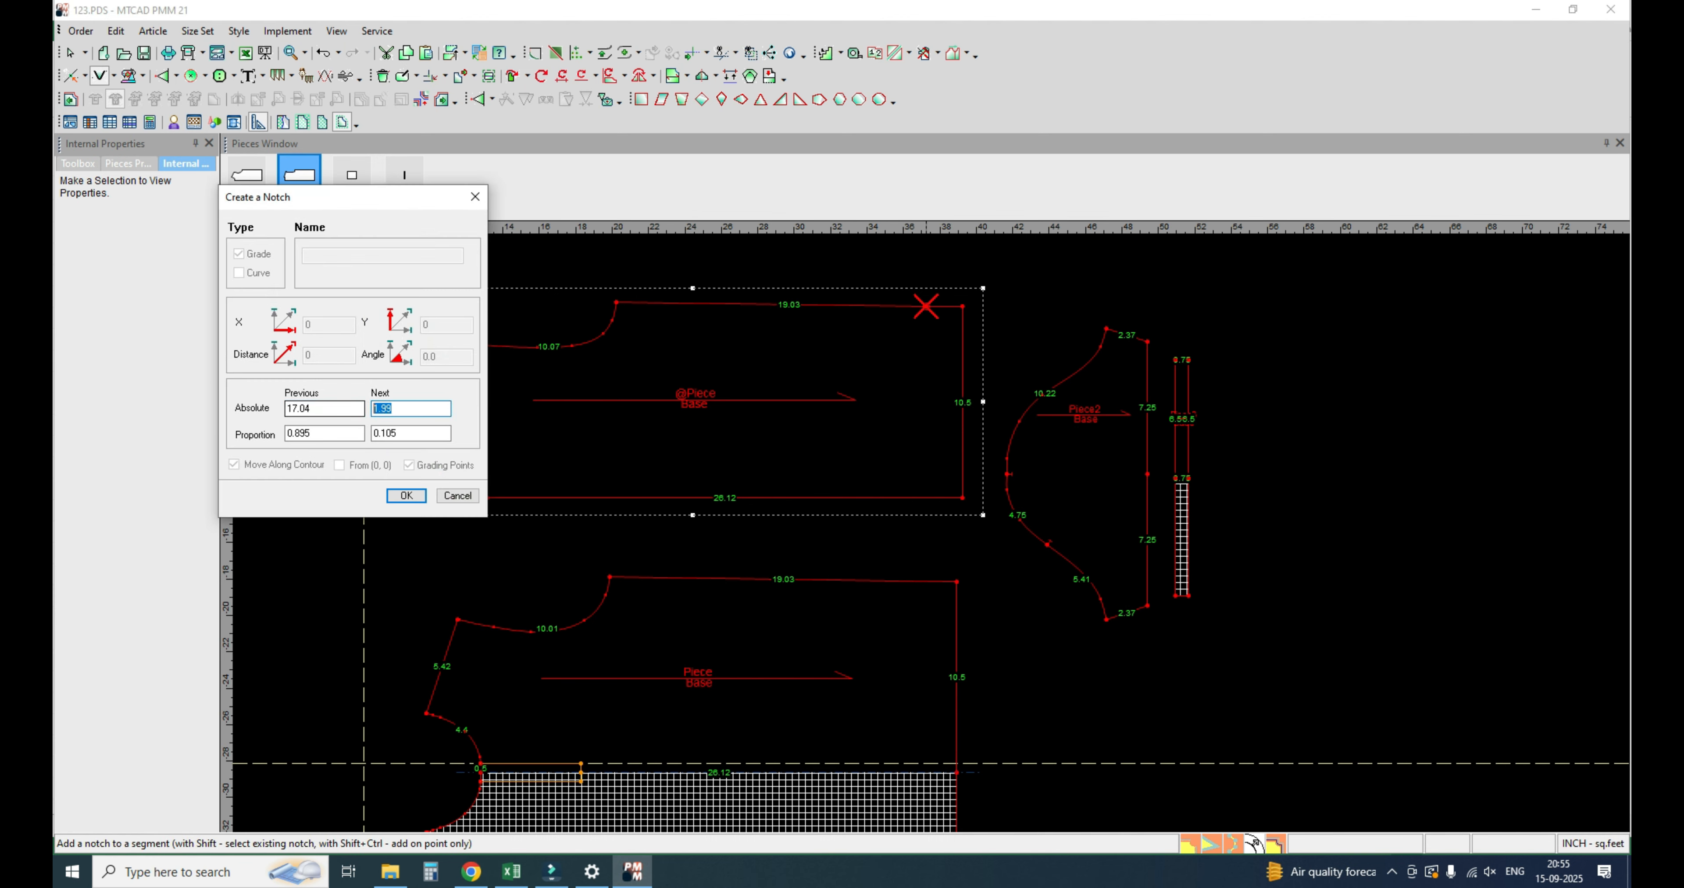
text(1.75)
key(Return)
Step: Add a matching side slit notch on the front piece's side seam, 1.75 from the hem corner
click(901, 580)
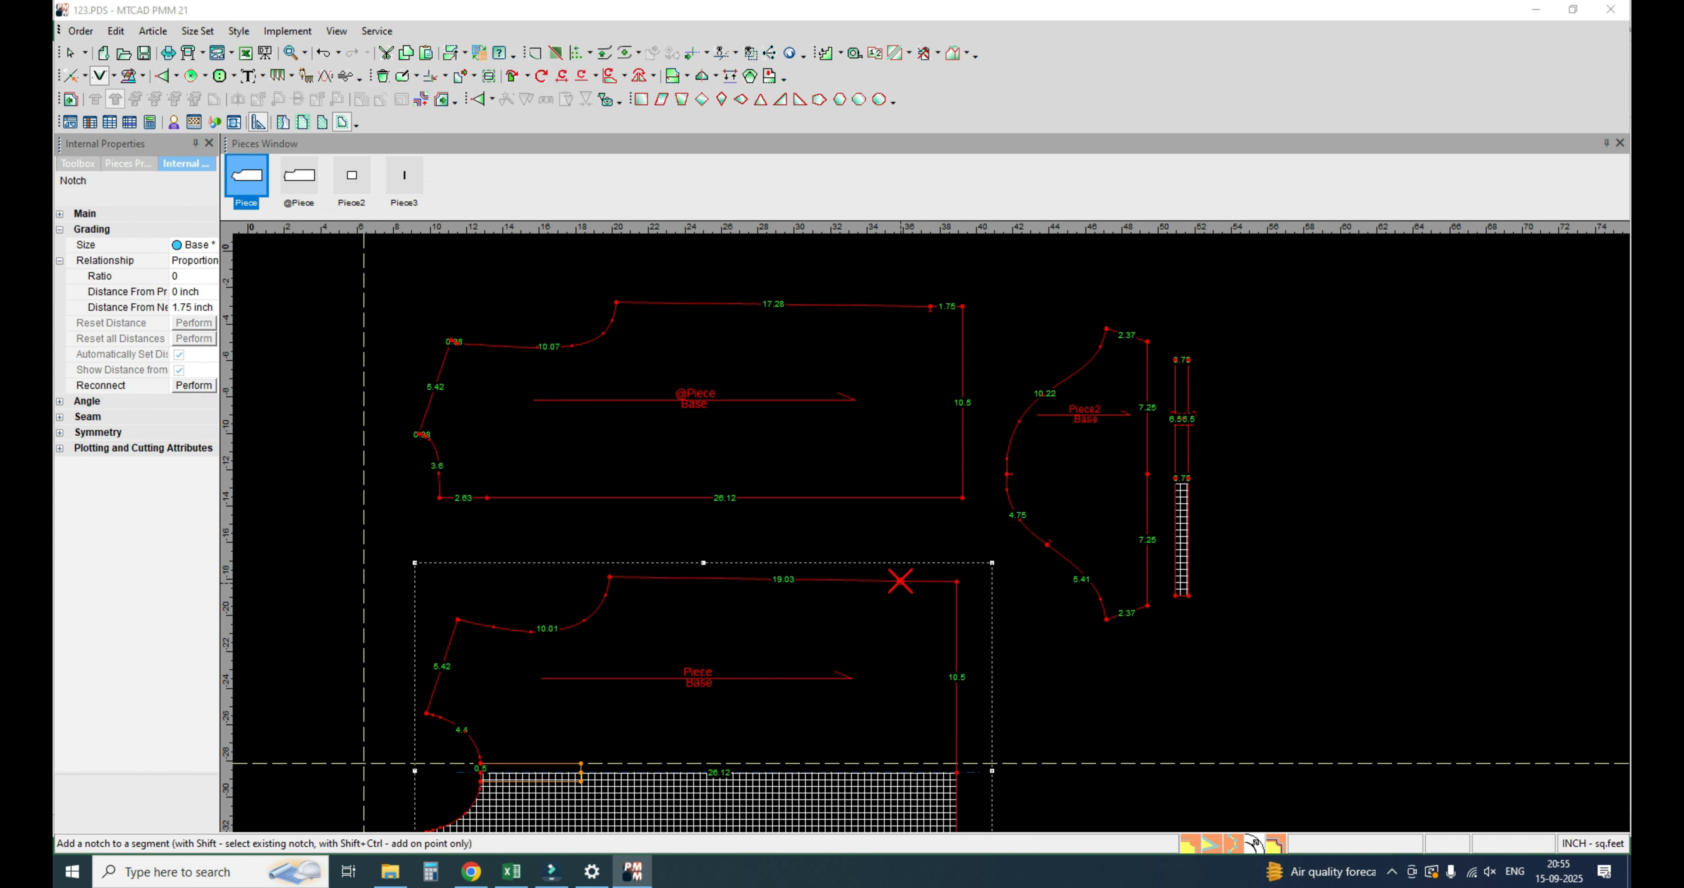
key(Tab)
text(1.75)
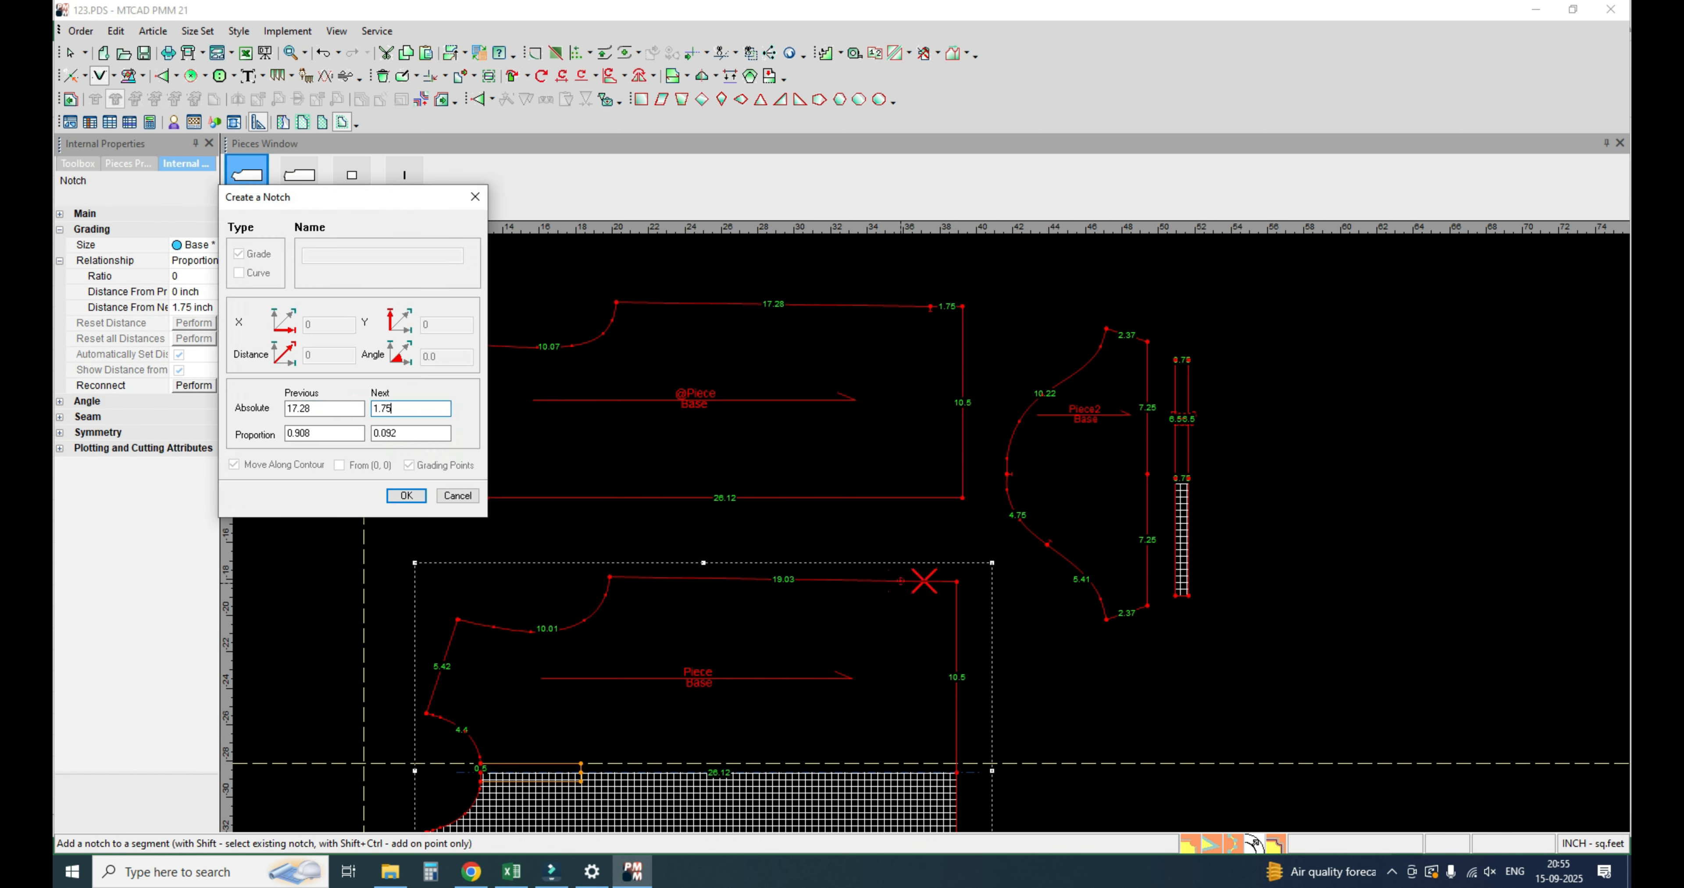
click(406, 496)
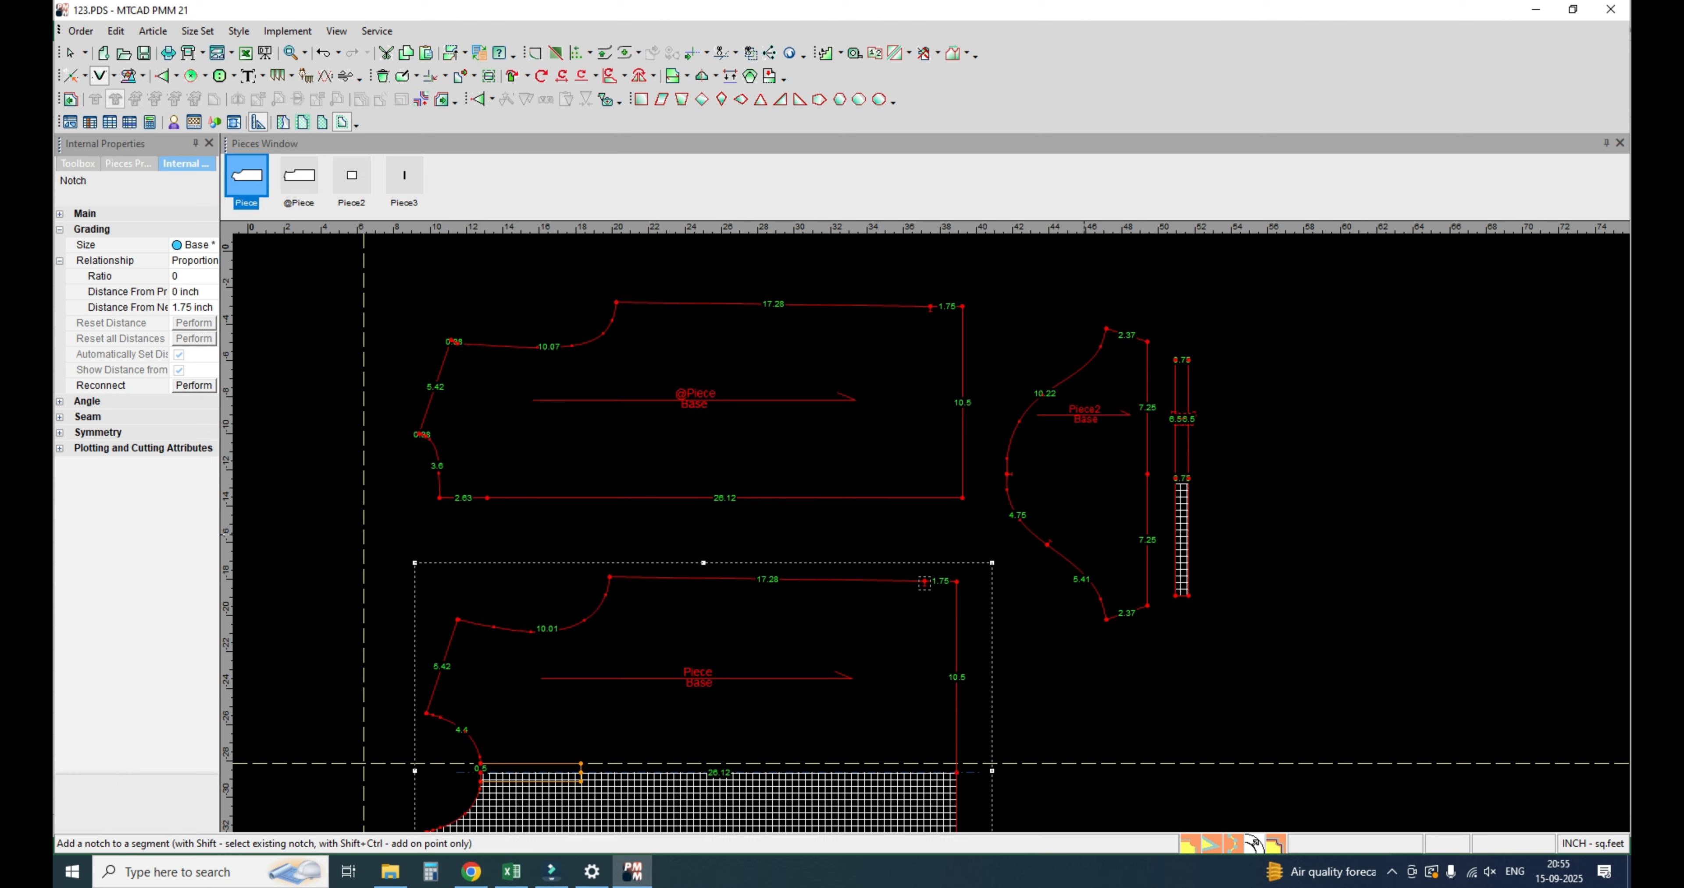
right_click(1275, 490)
click(1335, 580)
Step: Move the narrow neck band strip and the sleeve piece farther from the body pieces to space out the layout
drag(1179, 450, 1223, 450)
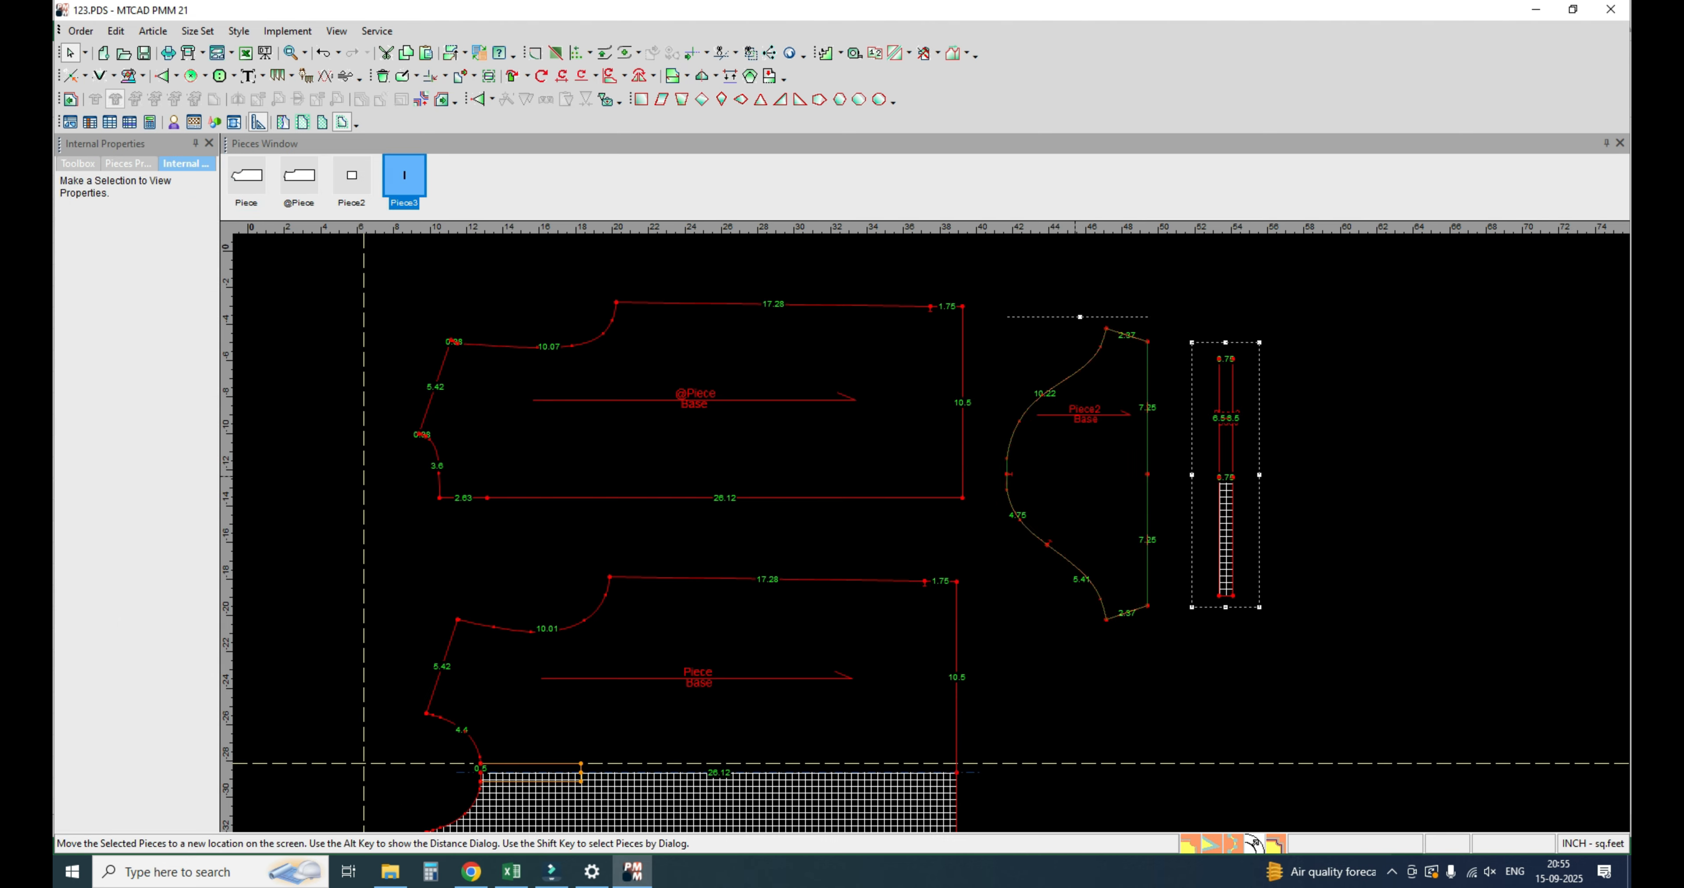
drag(1077, 516, 1092, 510)
scroll(745, 408, down, 4)
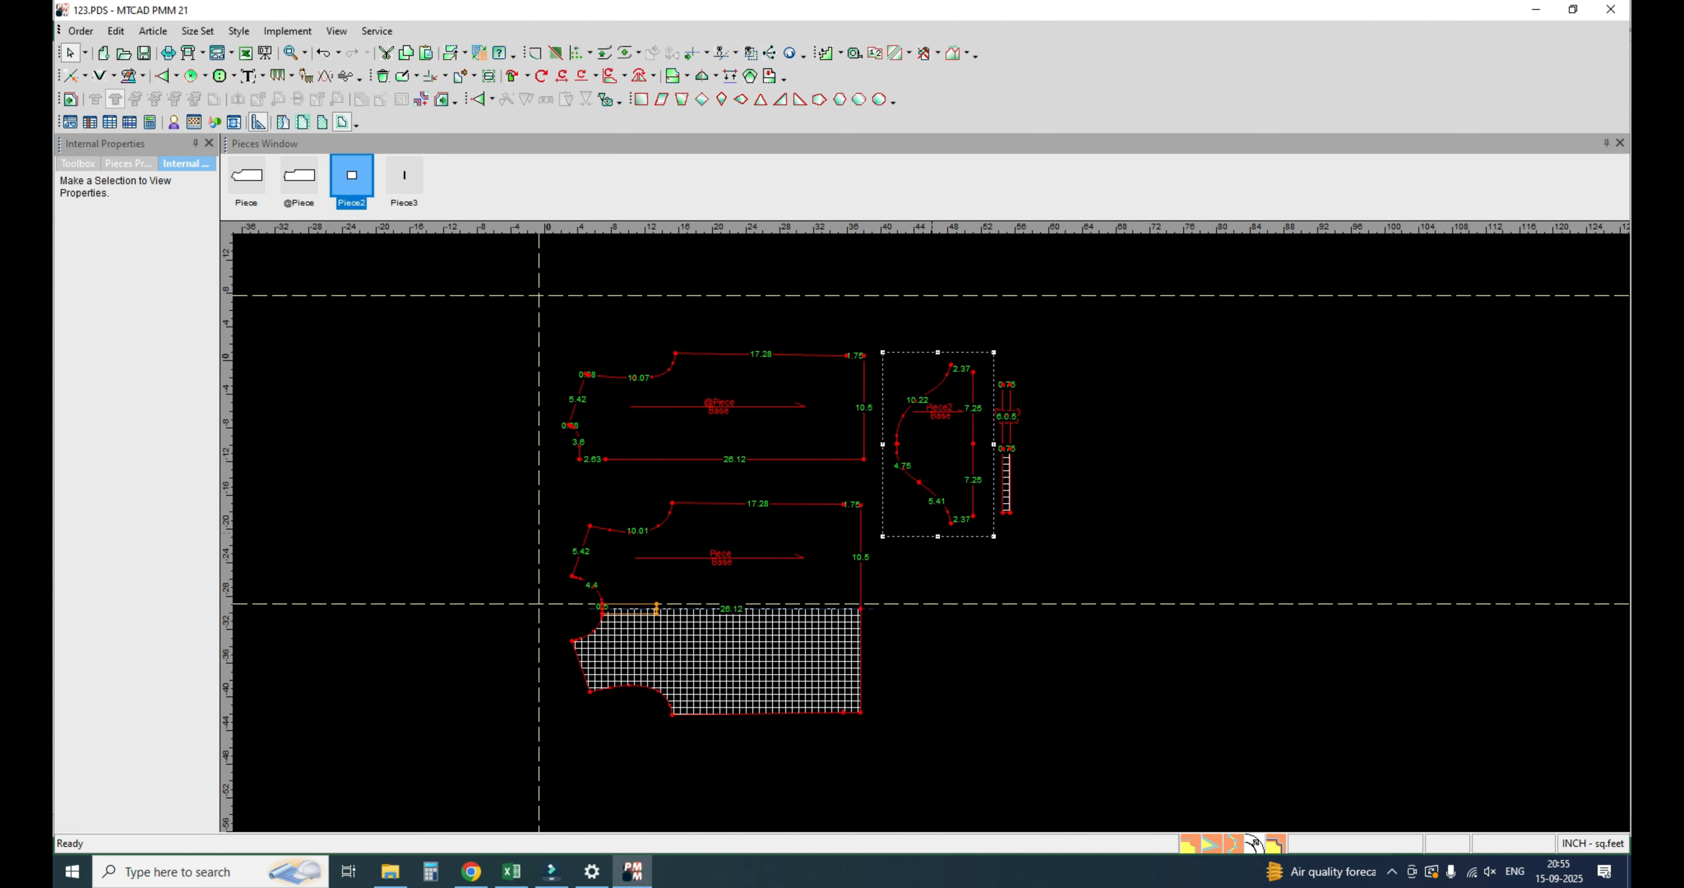
scroll(913, 529, up, 1)
Step: Switch to the Excel size chart and check the size L values for collar height at centre back and collar point
key(alt+Tab)
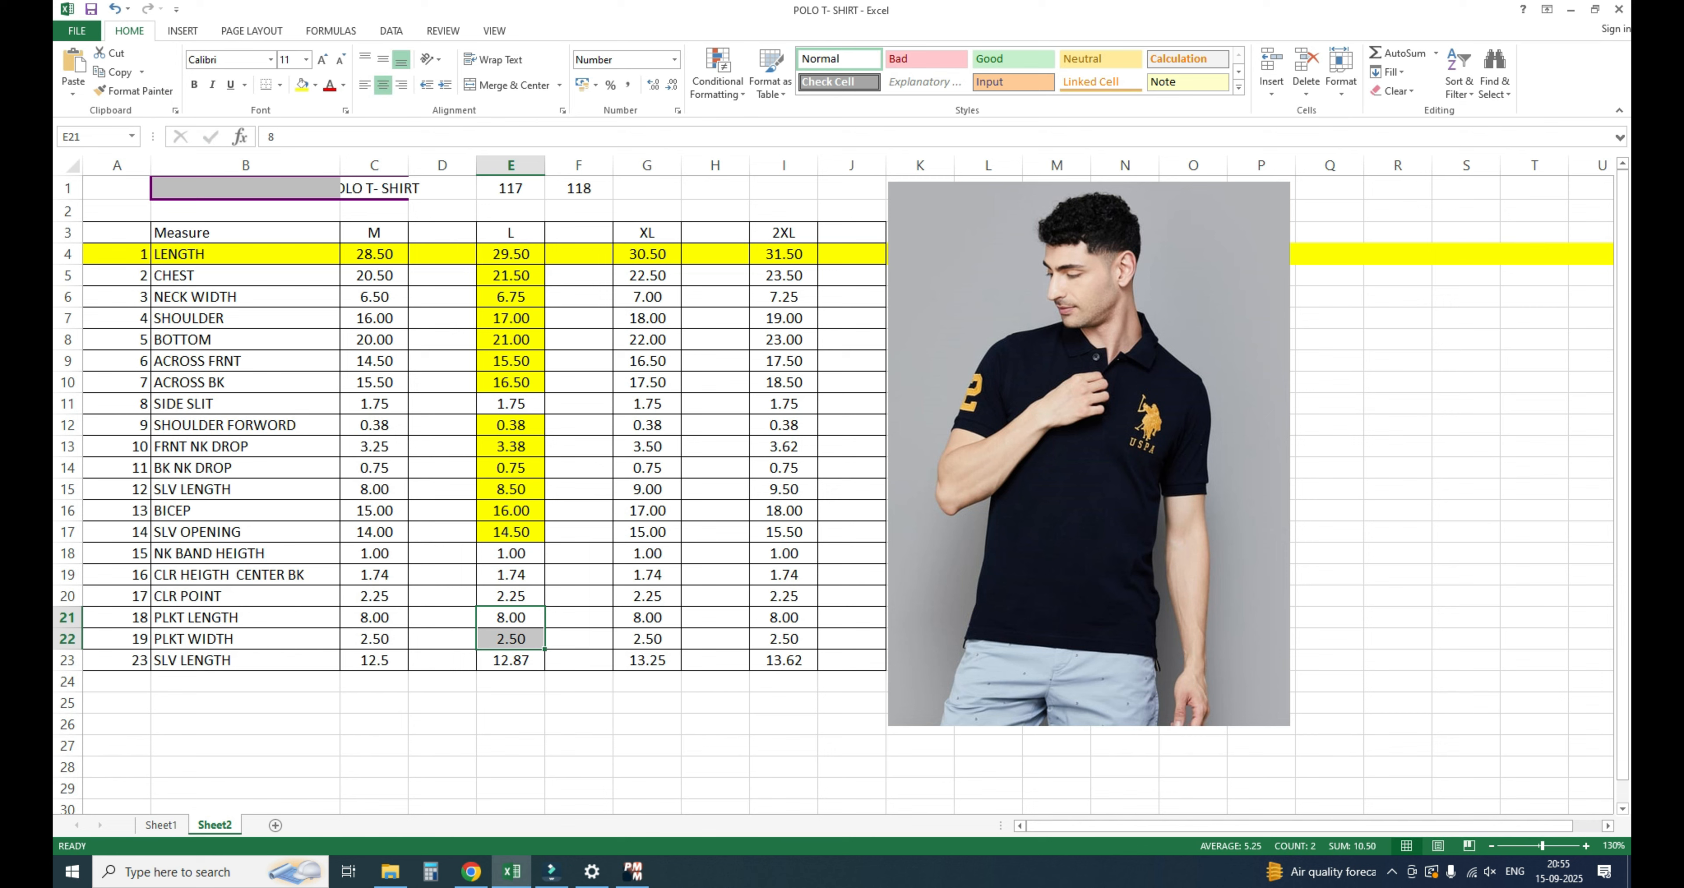
click(510, 575)
click(510, 596)
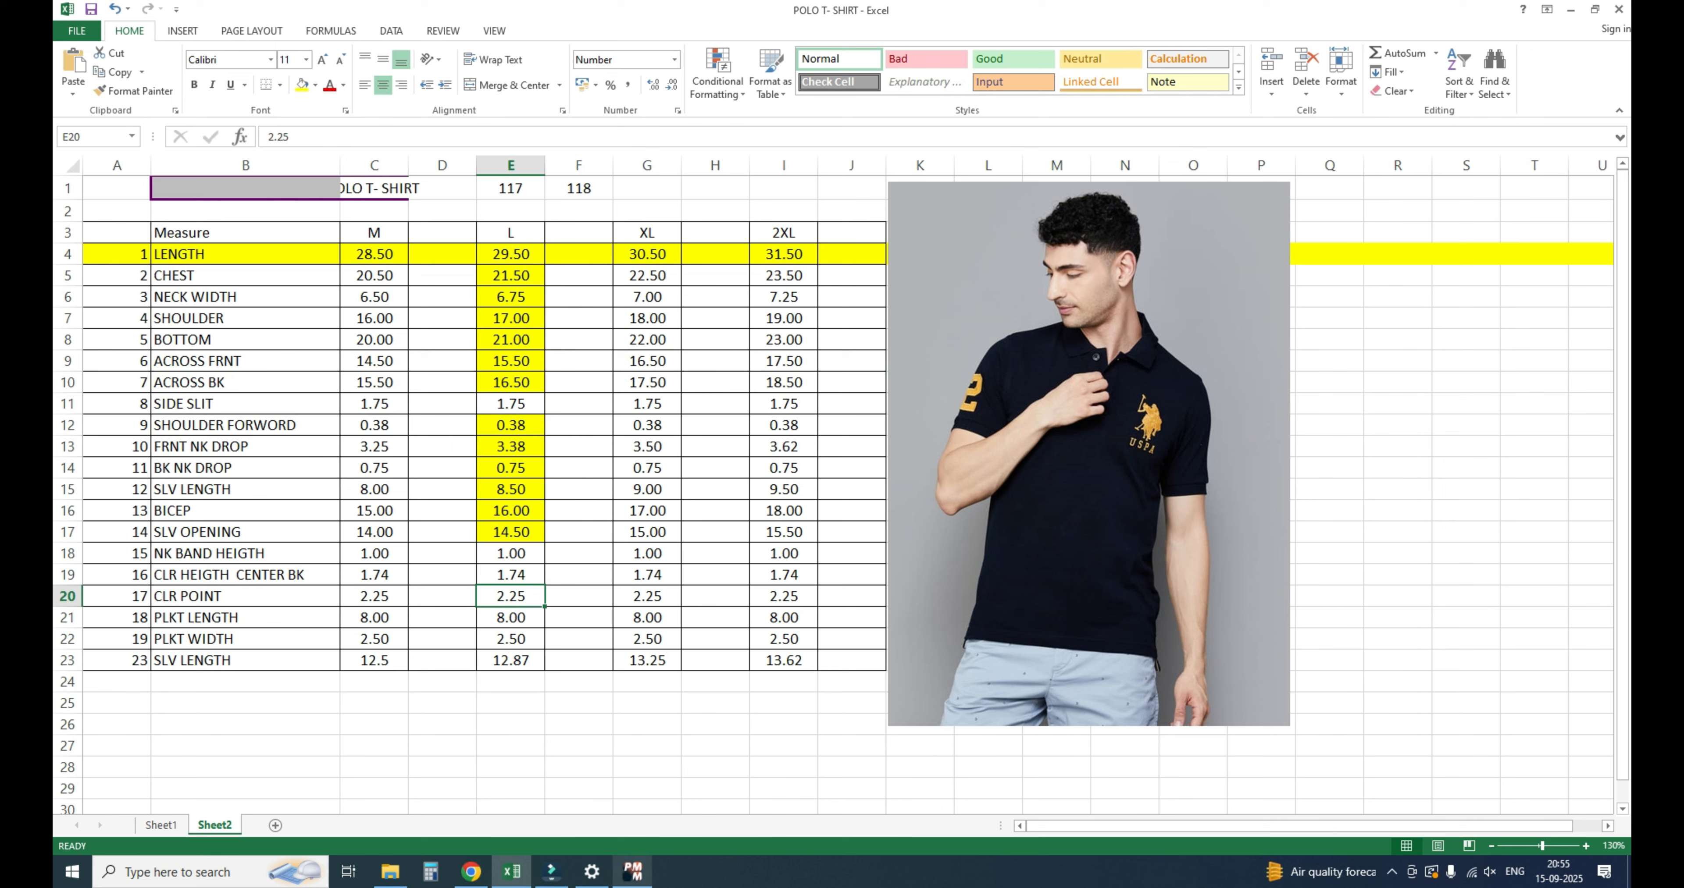
Step: Switch back to MTCAD PMM and create a rectangular collar piece, length 1.75 and width 8, in the empty space beyond the neck band strip
click(632, 871)
scroll(1031, 473, up, 4)
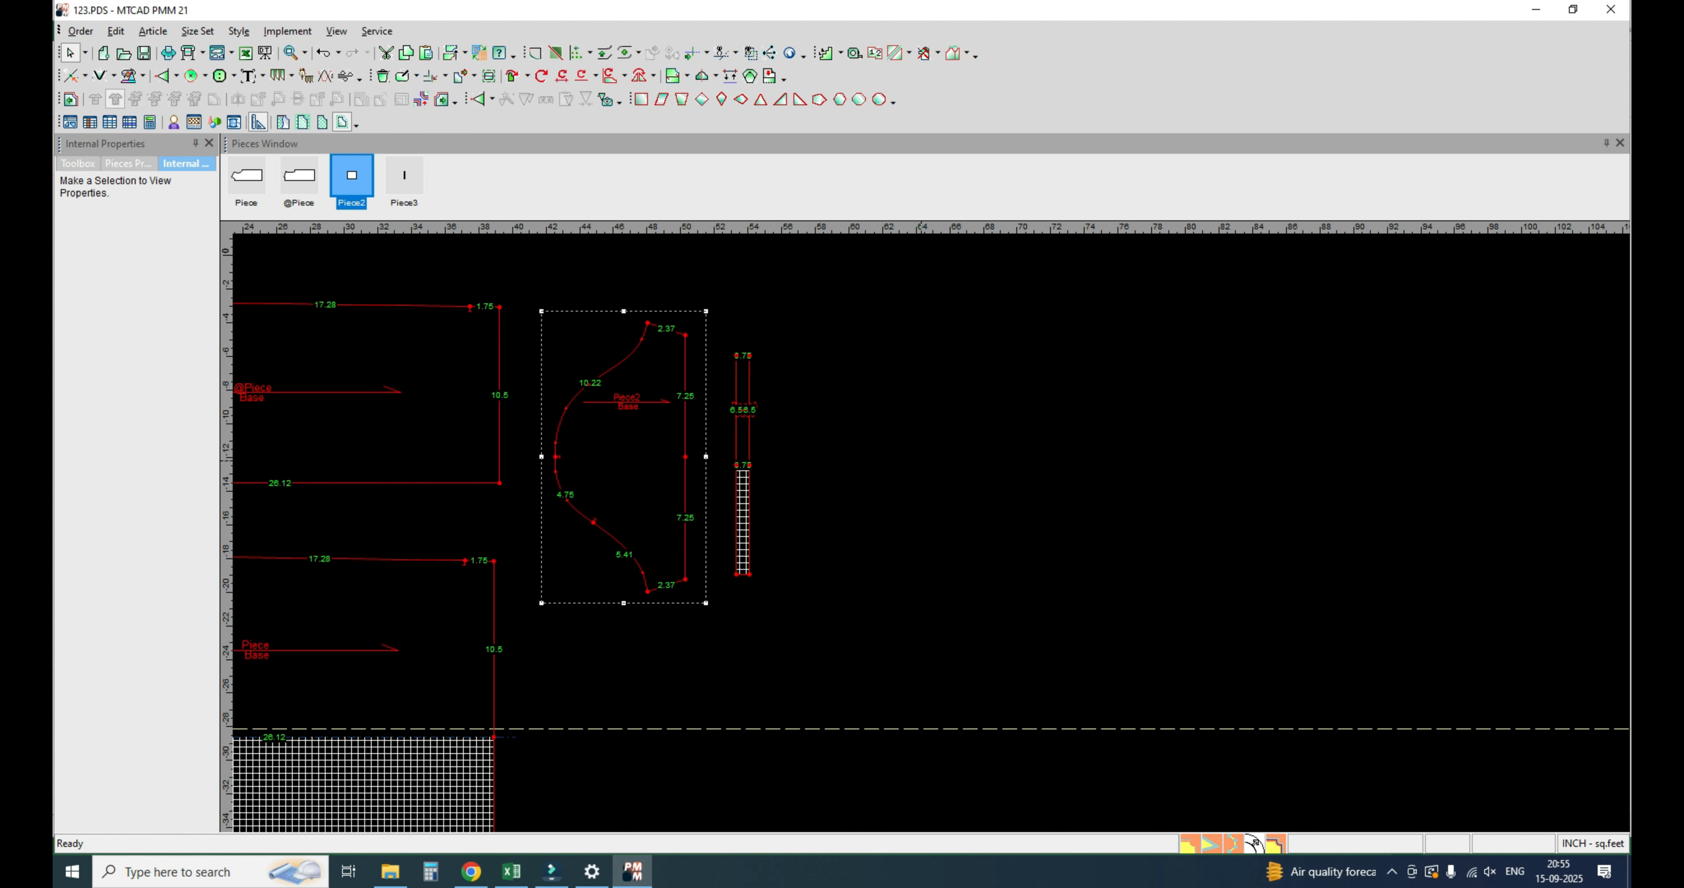
right_click(909, 403)
mouse_move(967, 515)
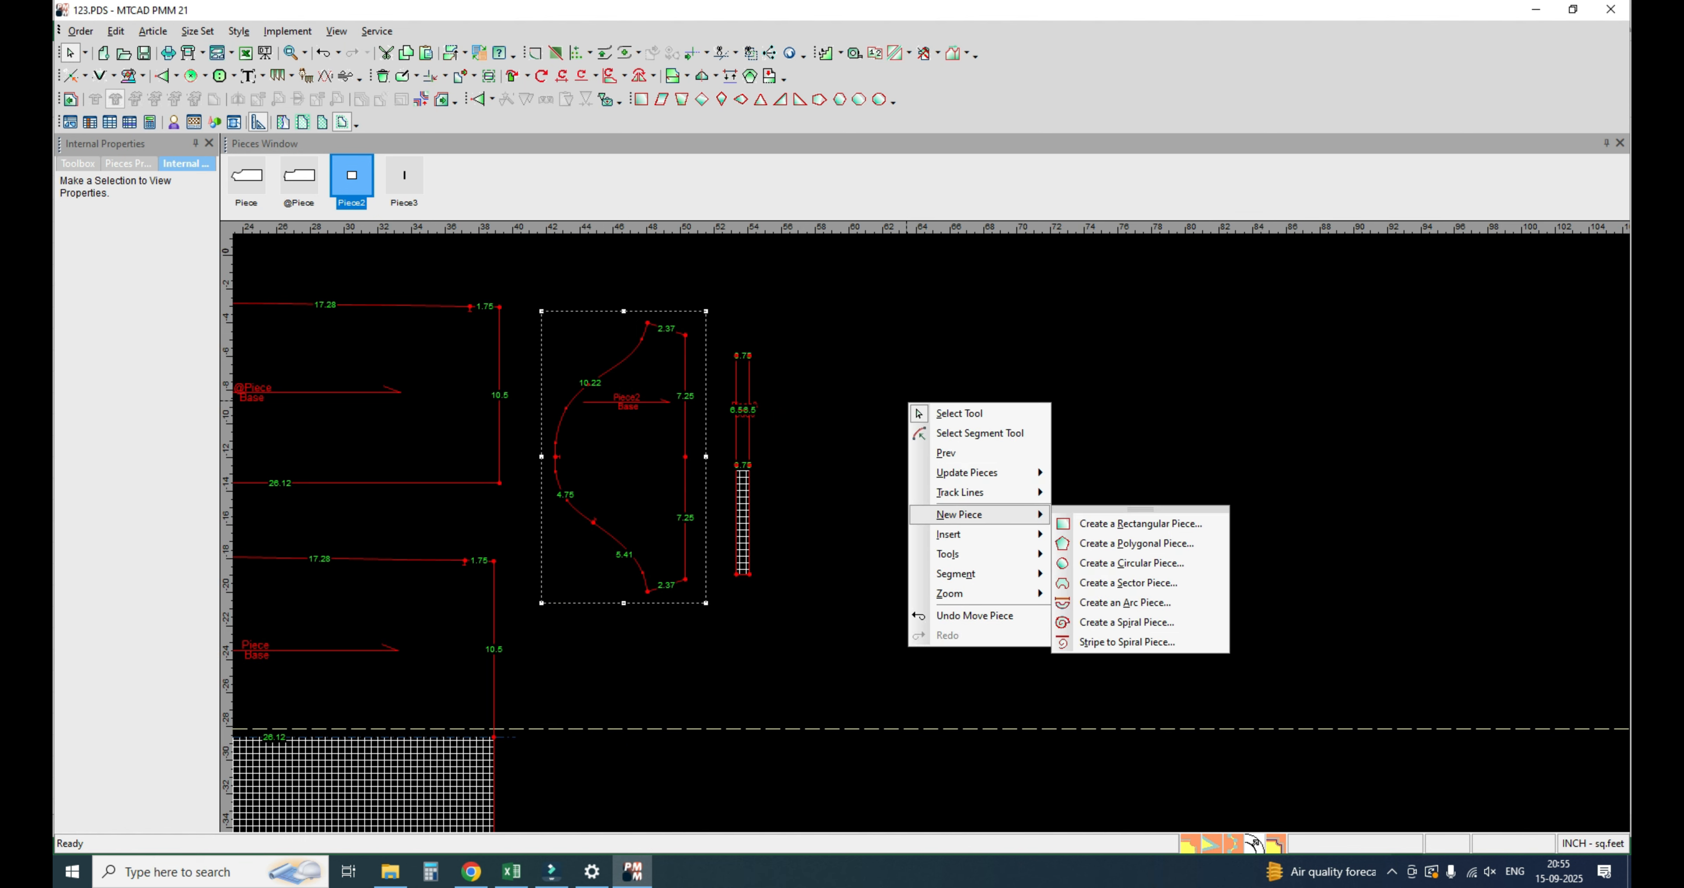
click(1140, 524)
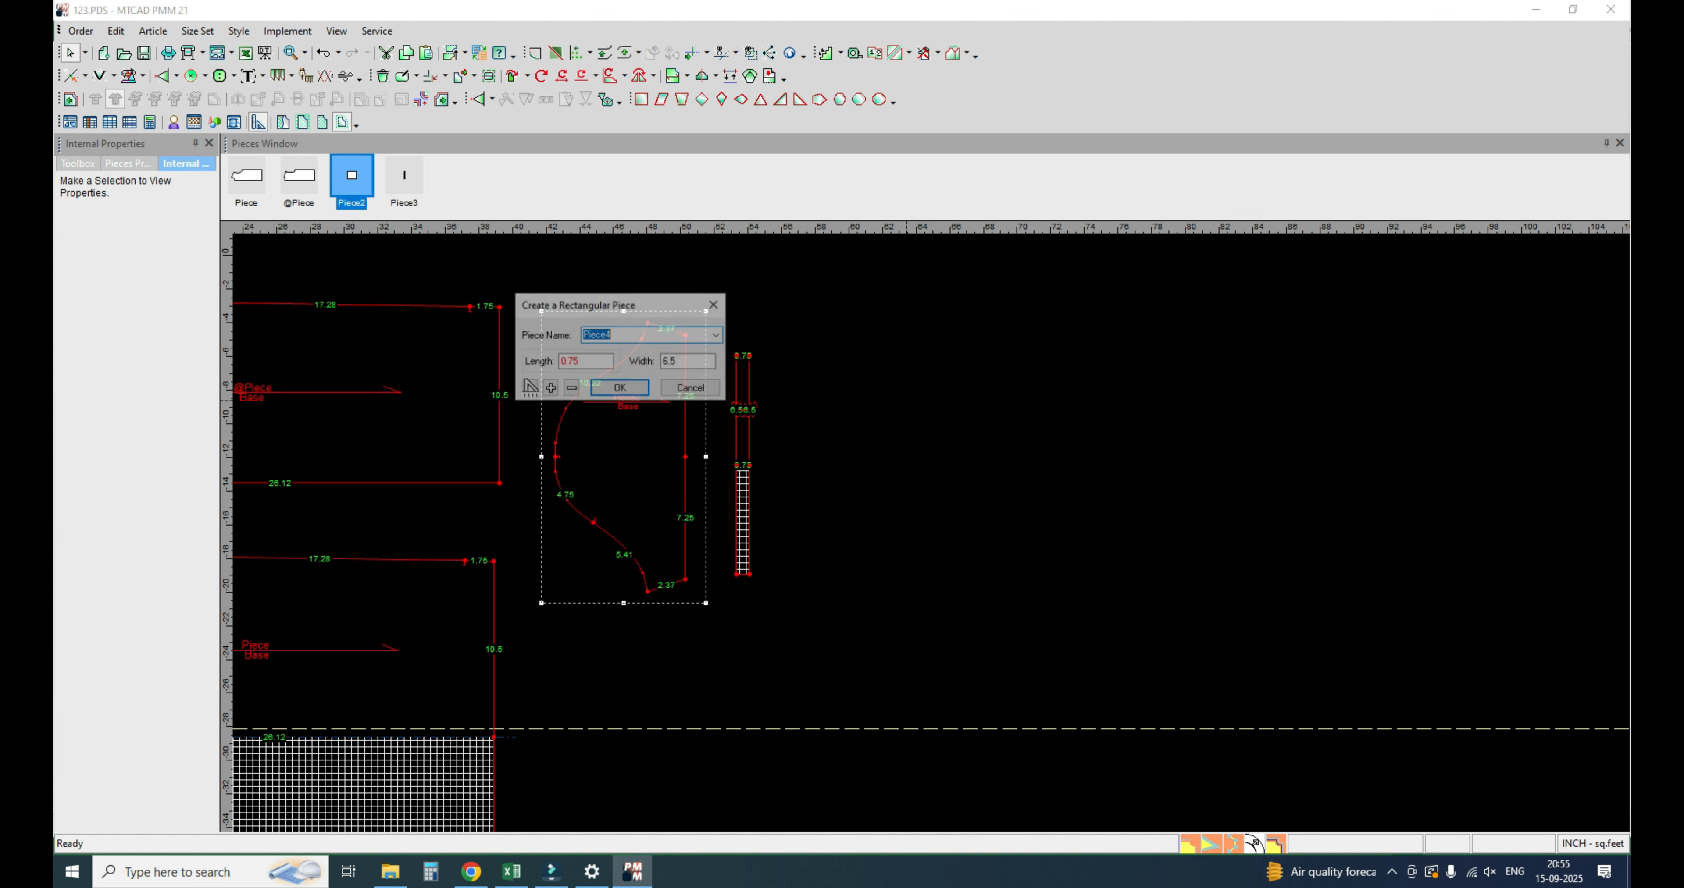
double_click(585, 361)
drag(610, 304, 771, 302)
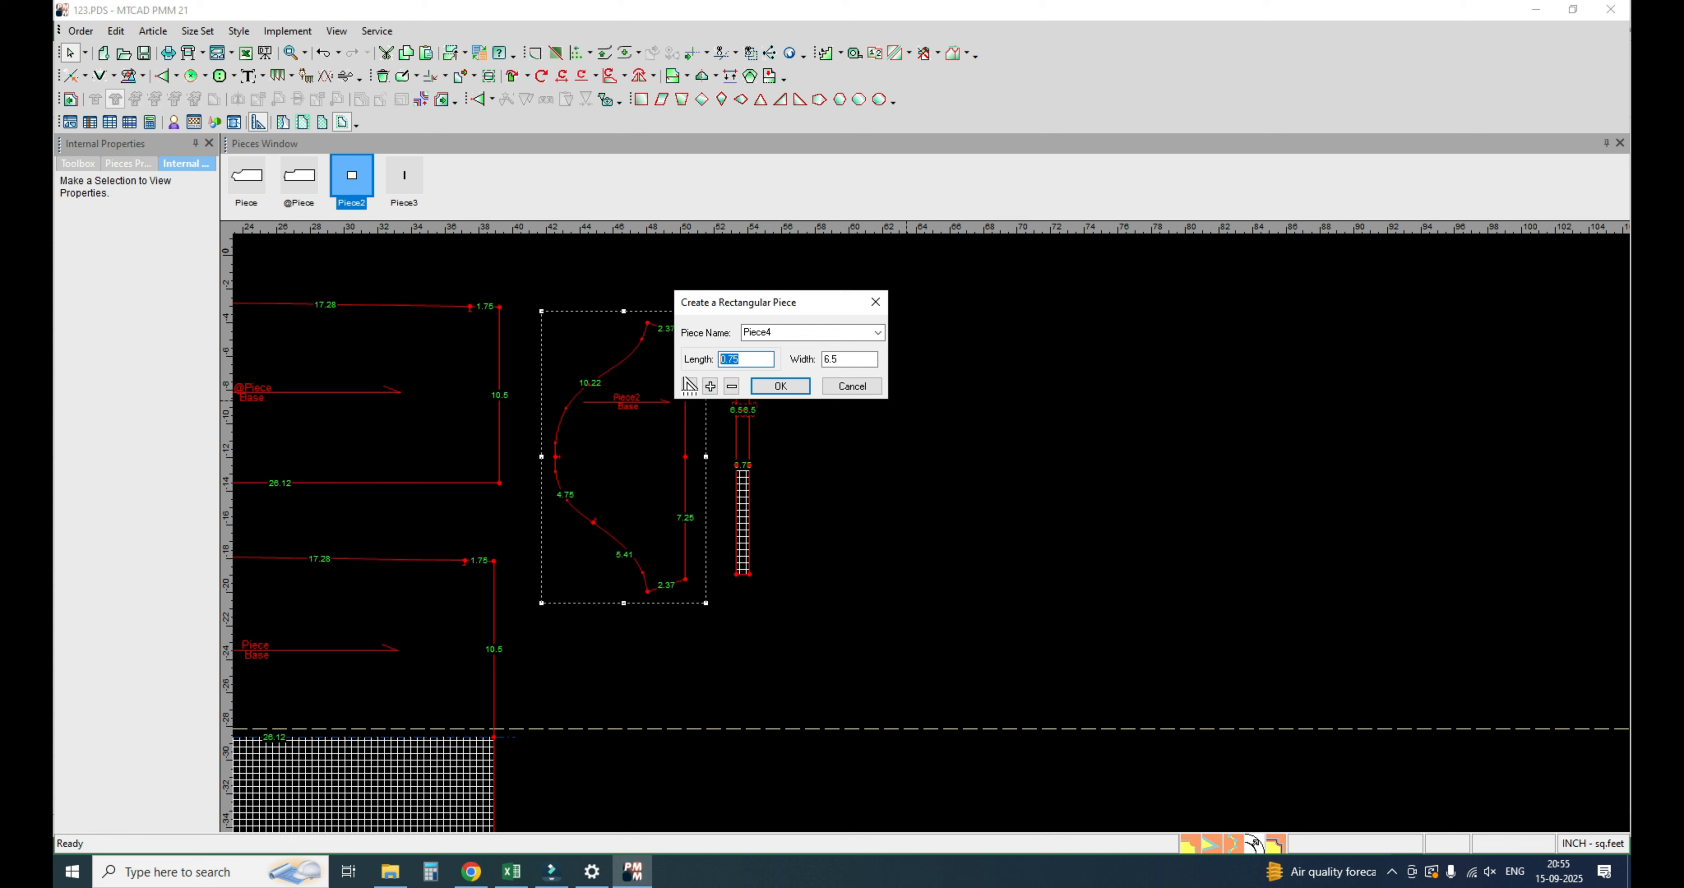
text(1.75)
key(Tab)
text(8)
key(Return)
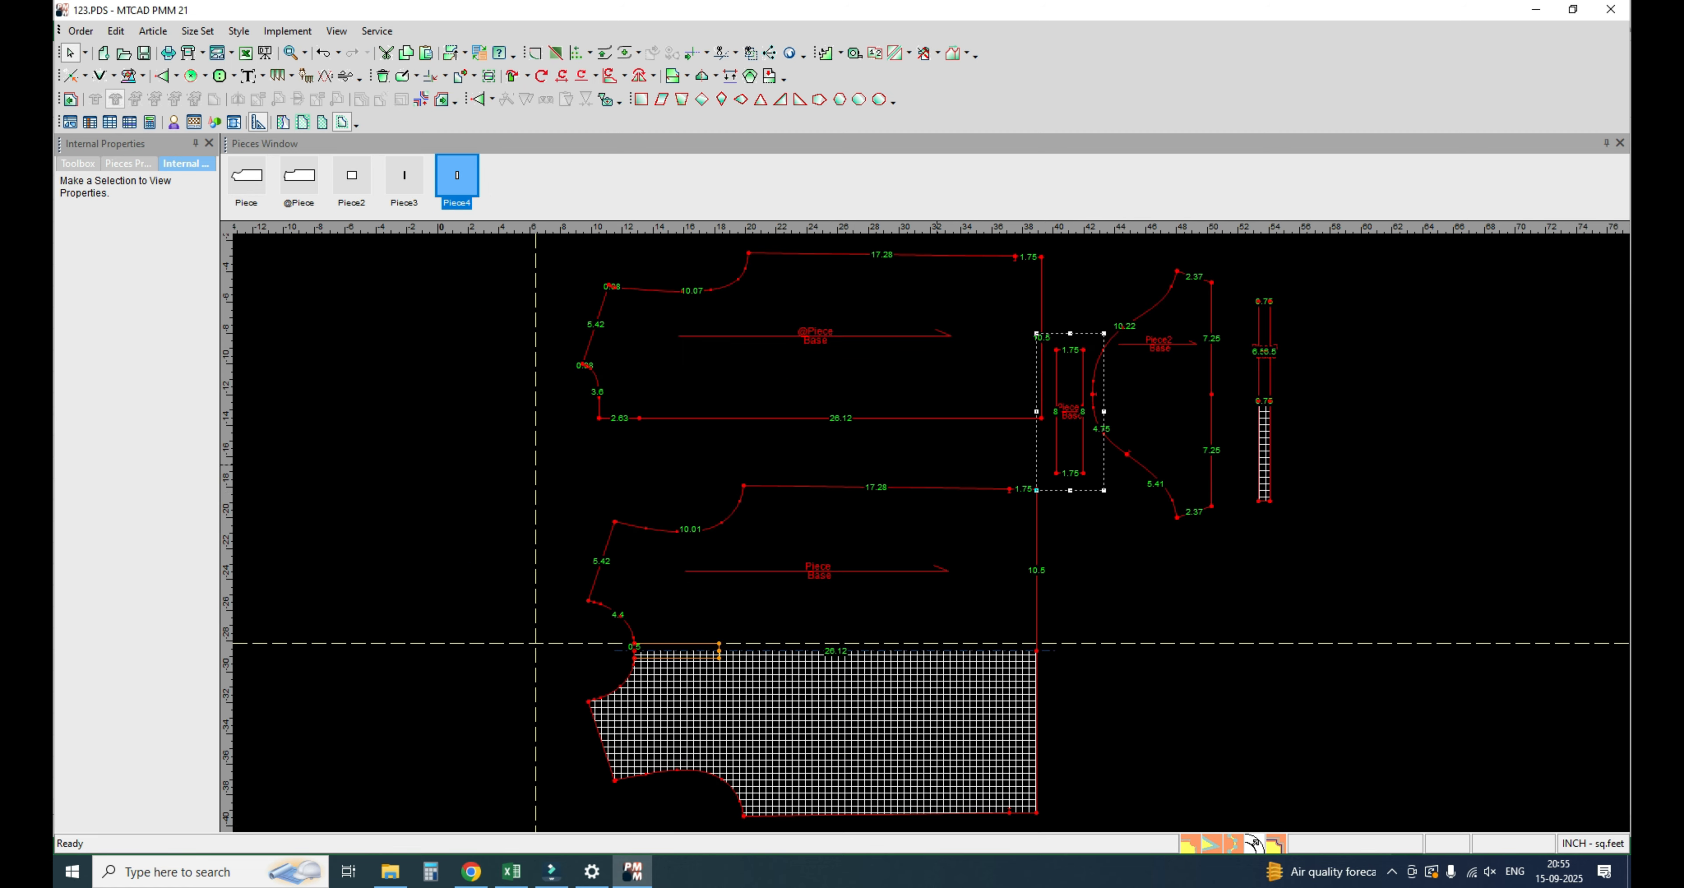
click(1136, 513)
scroll(1138, 513, up, 2)
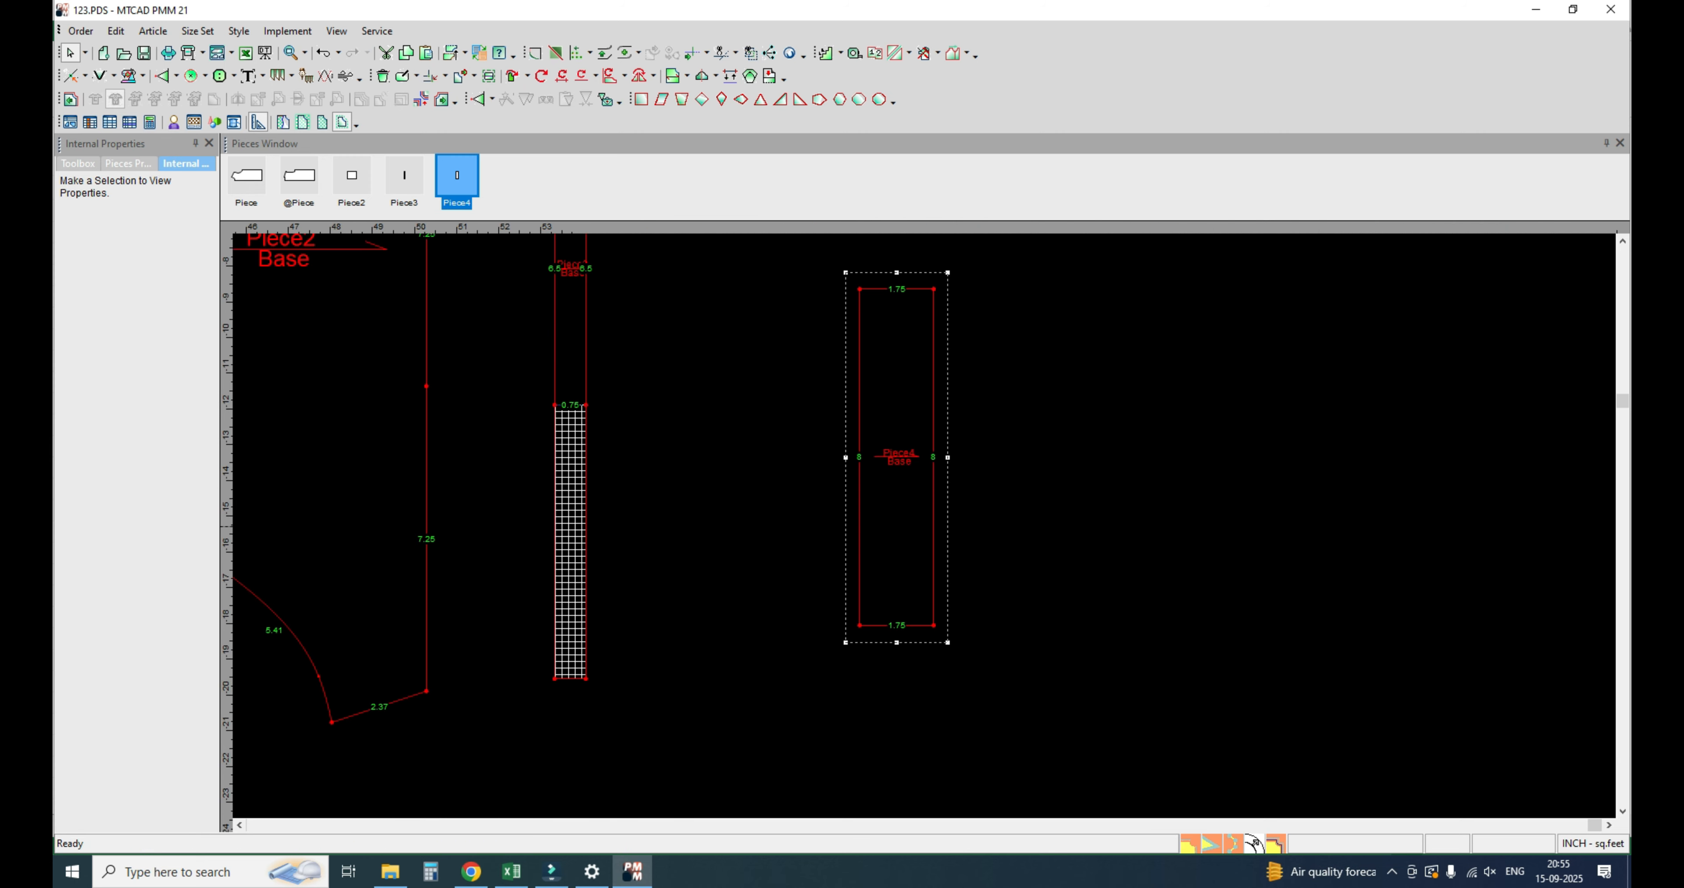
Step: Start moving the collar rectangle's upper right corner point outward to shape the collar point
key(m)
scroll(970, 359, down, 1)
middle_drag(970, 359, 912, 482)
scroll(912, 482, up, 1)
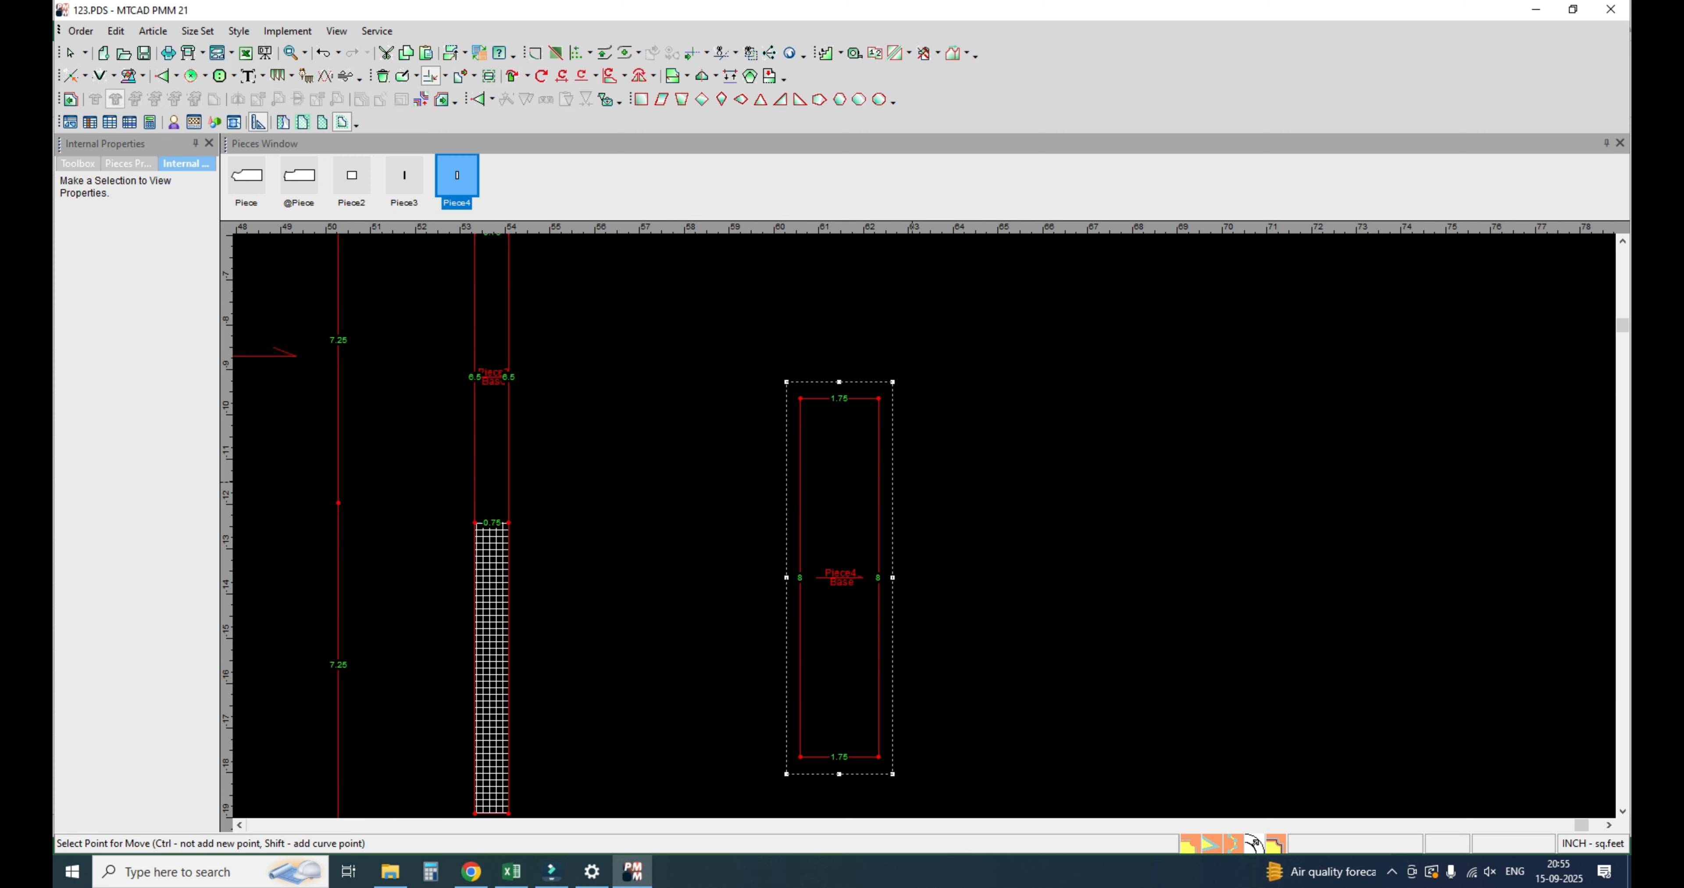
click(878, 399)
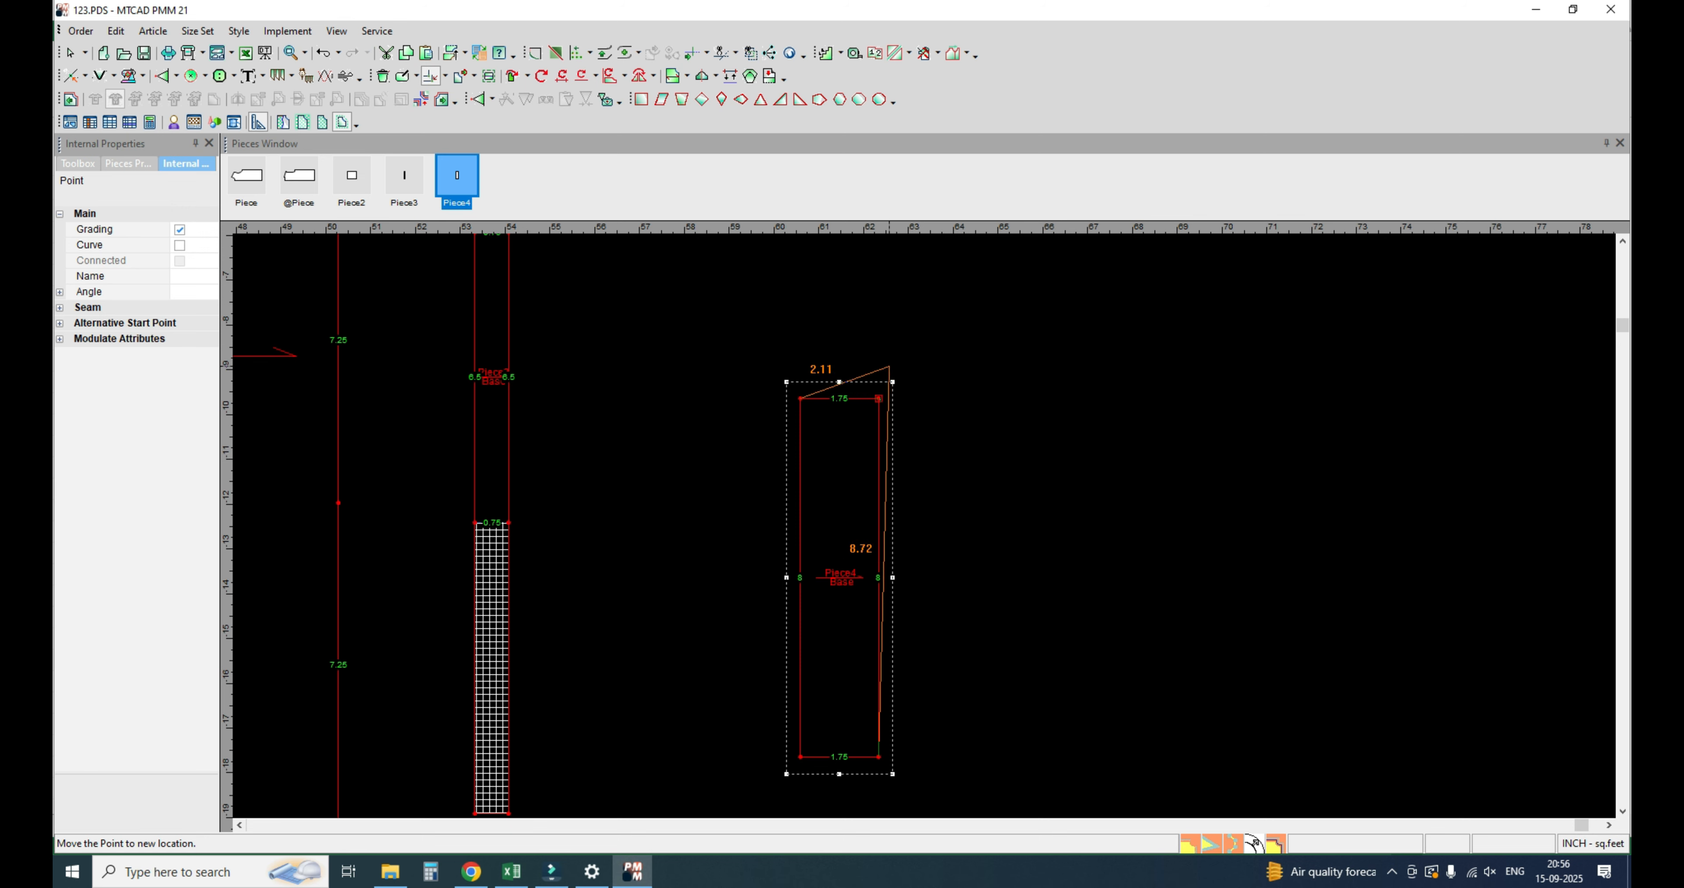
Step: Move Piece4's upper-right corner point outward by 0.35 horizontally and 0.81 vertically, giving a slanted 2.25 top edge
click(893, 361)
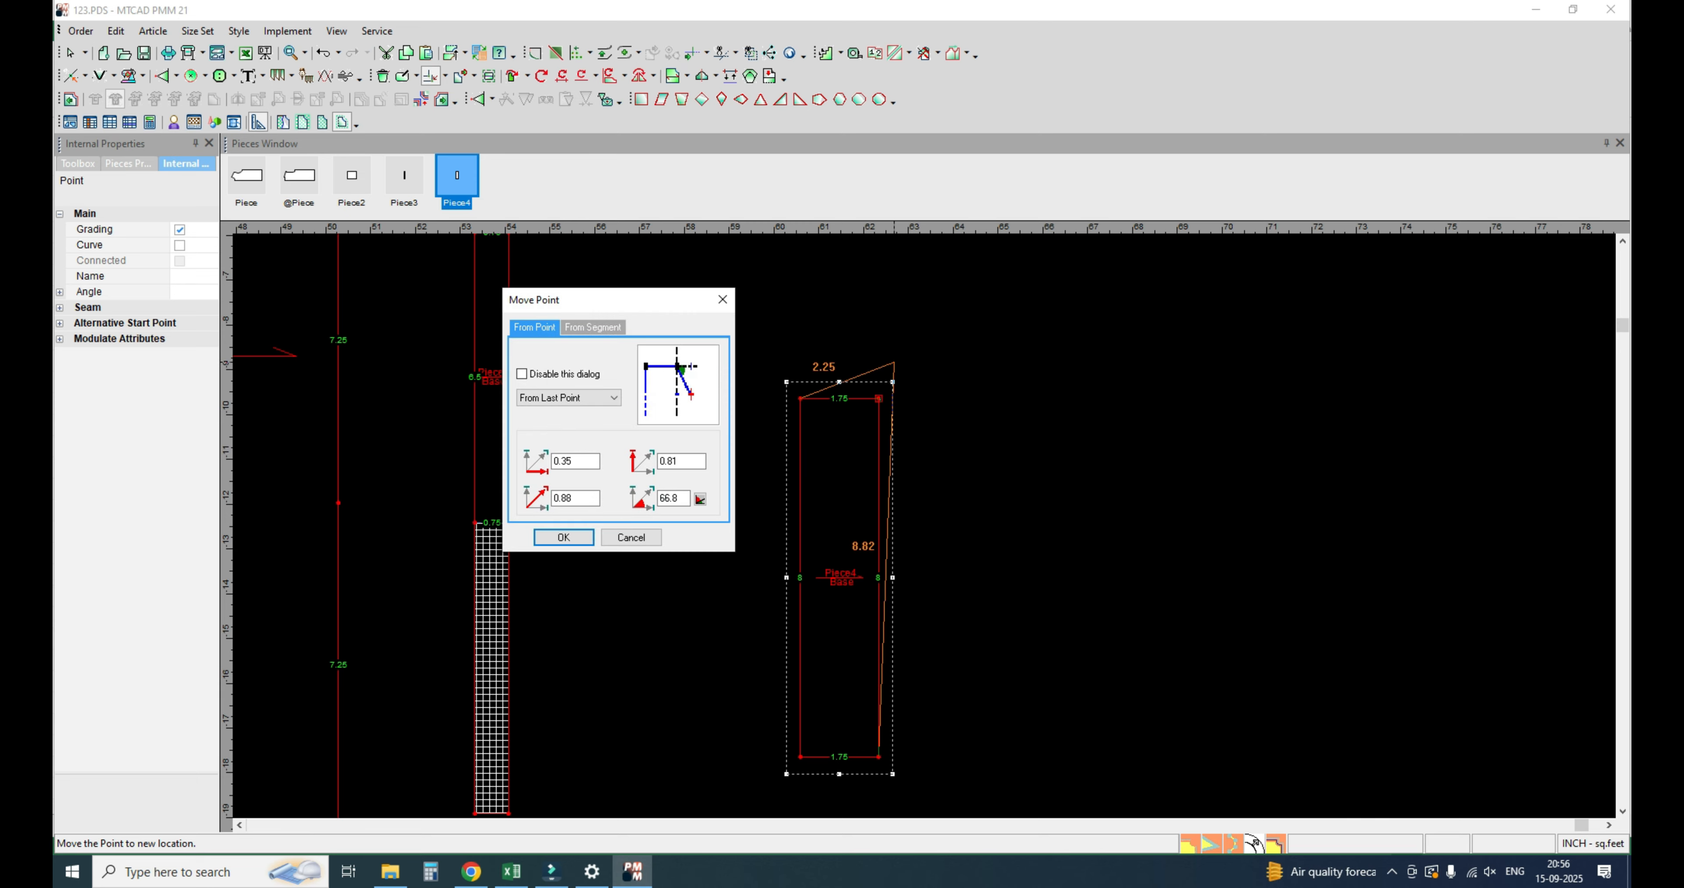
key(Return)
scroll(967, 410, down, 3)
scroll(927, 514, up, 2)
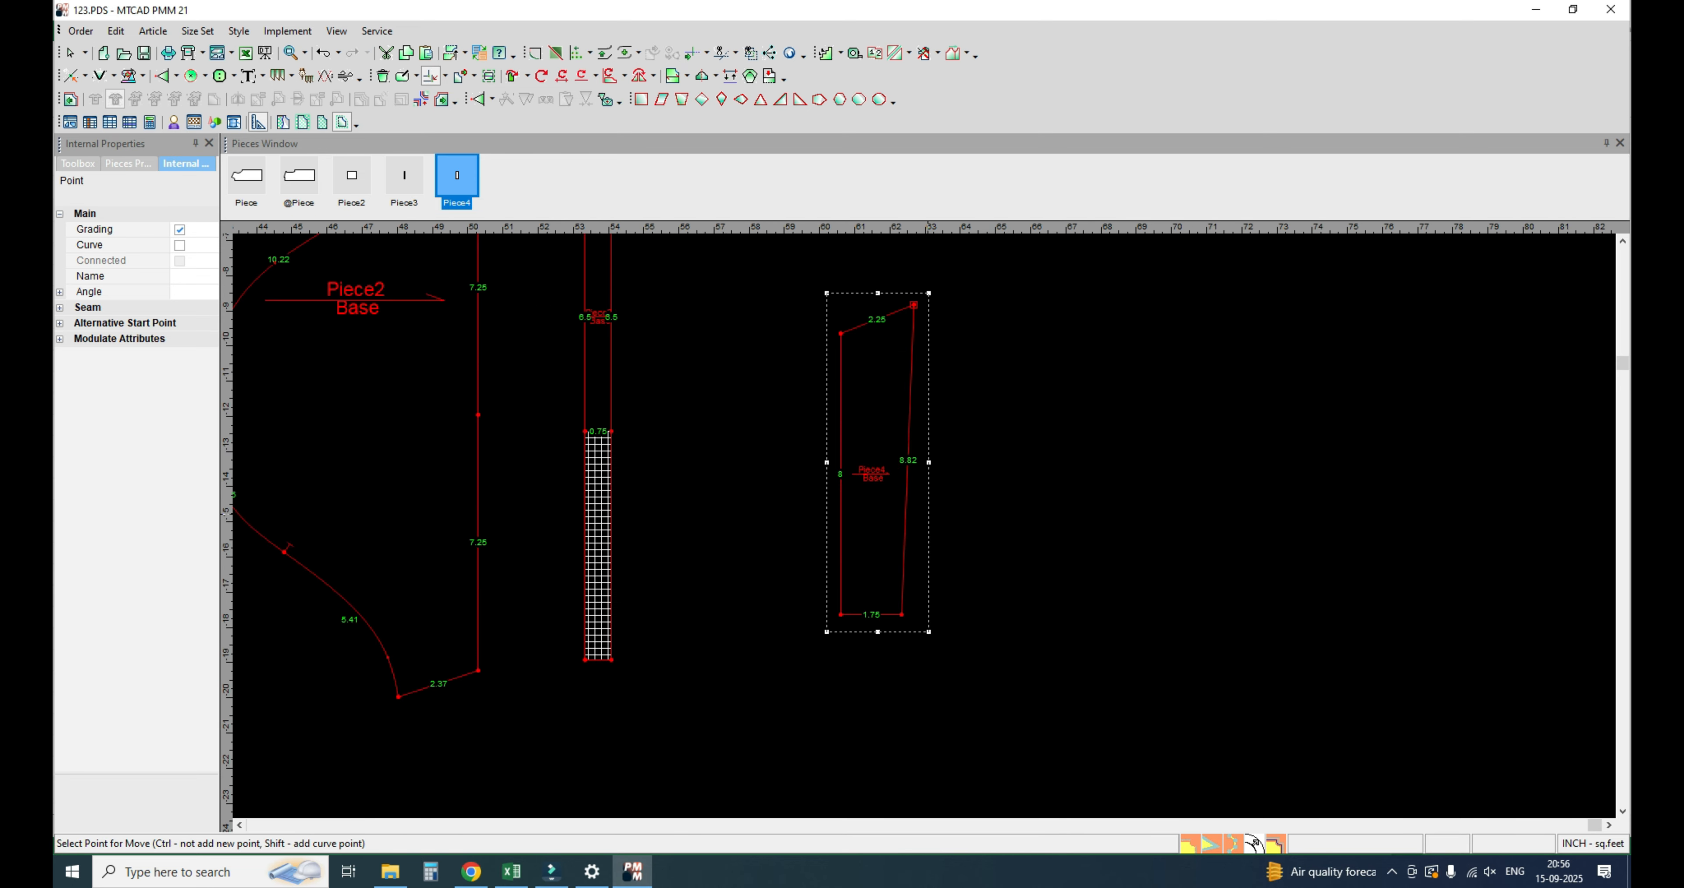
scroll(915, 538, up, 3)
scroll(929, 531, down, 3)
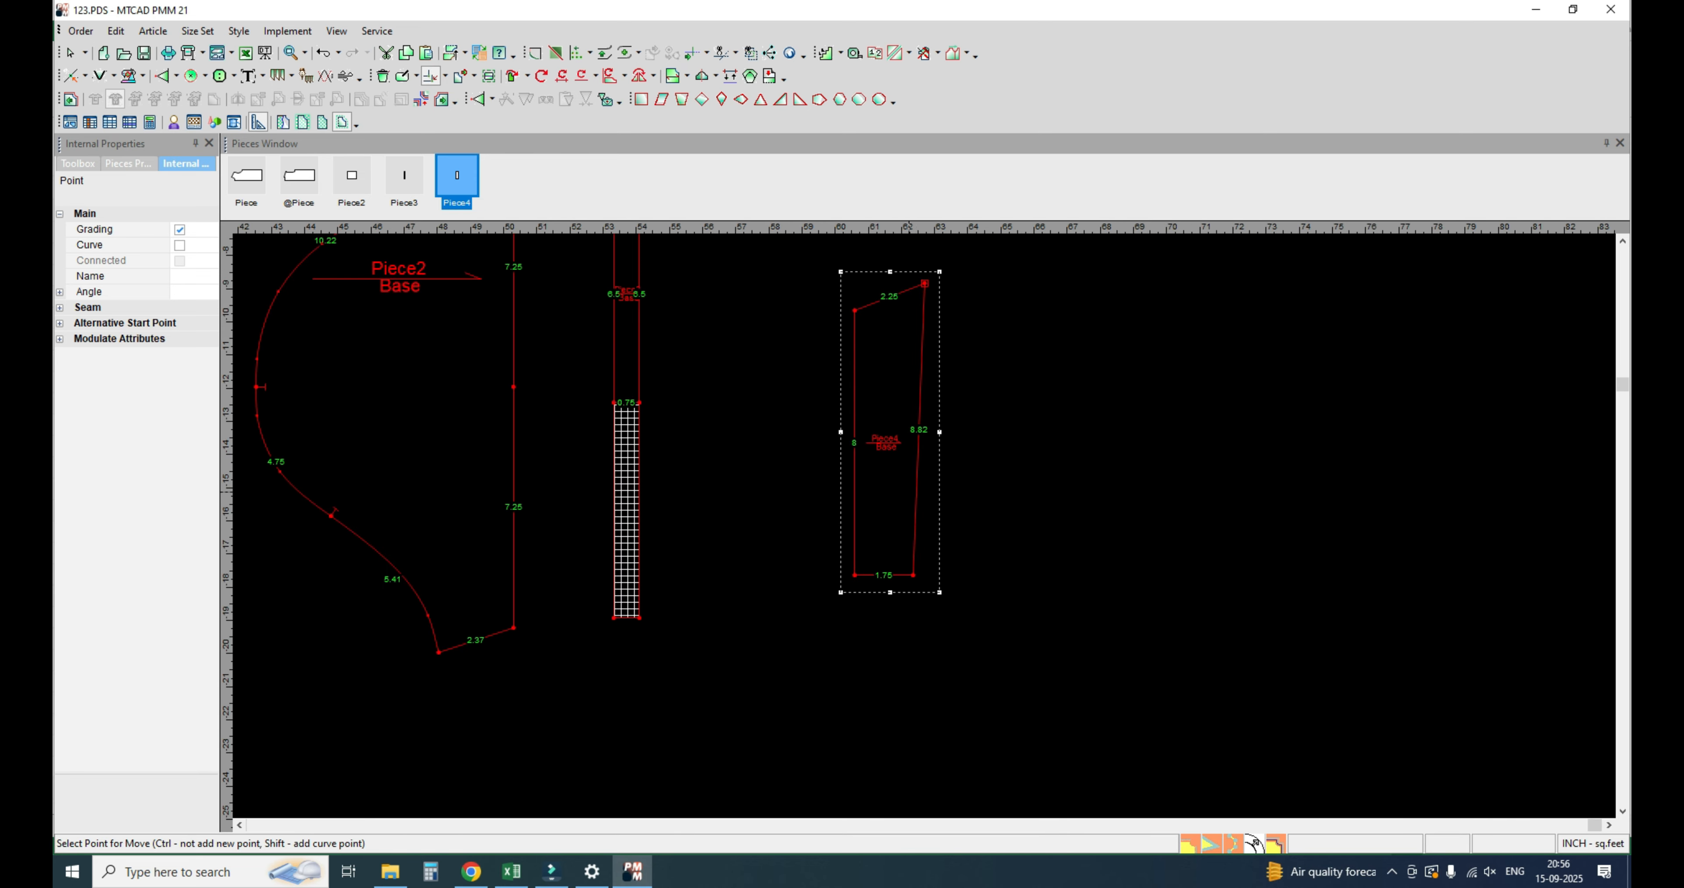
scroll(918, 480, up, 3)
scroll(920, 522, down, 3)
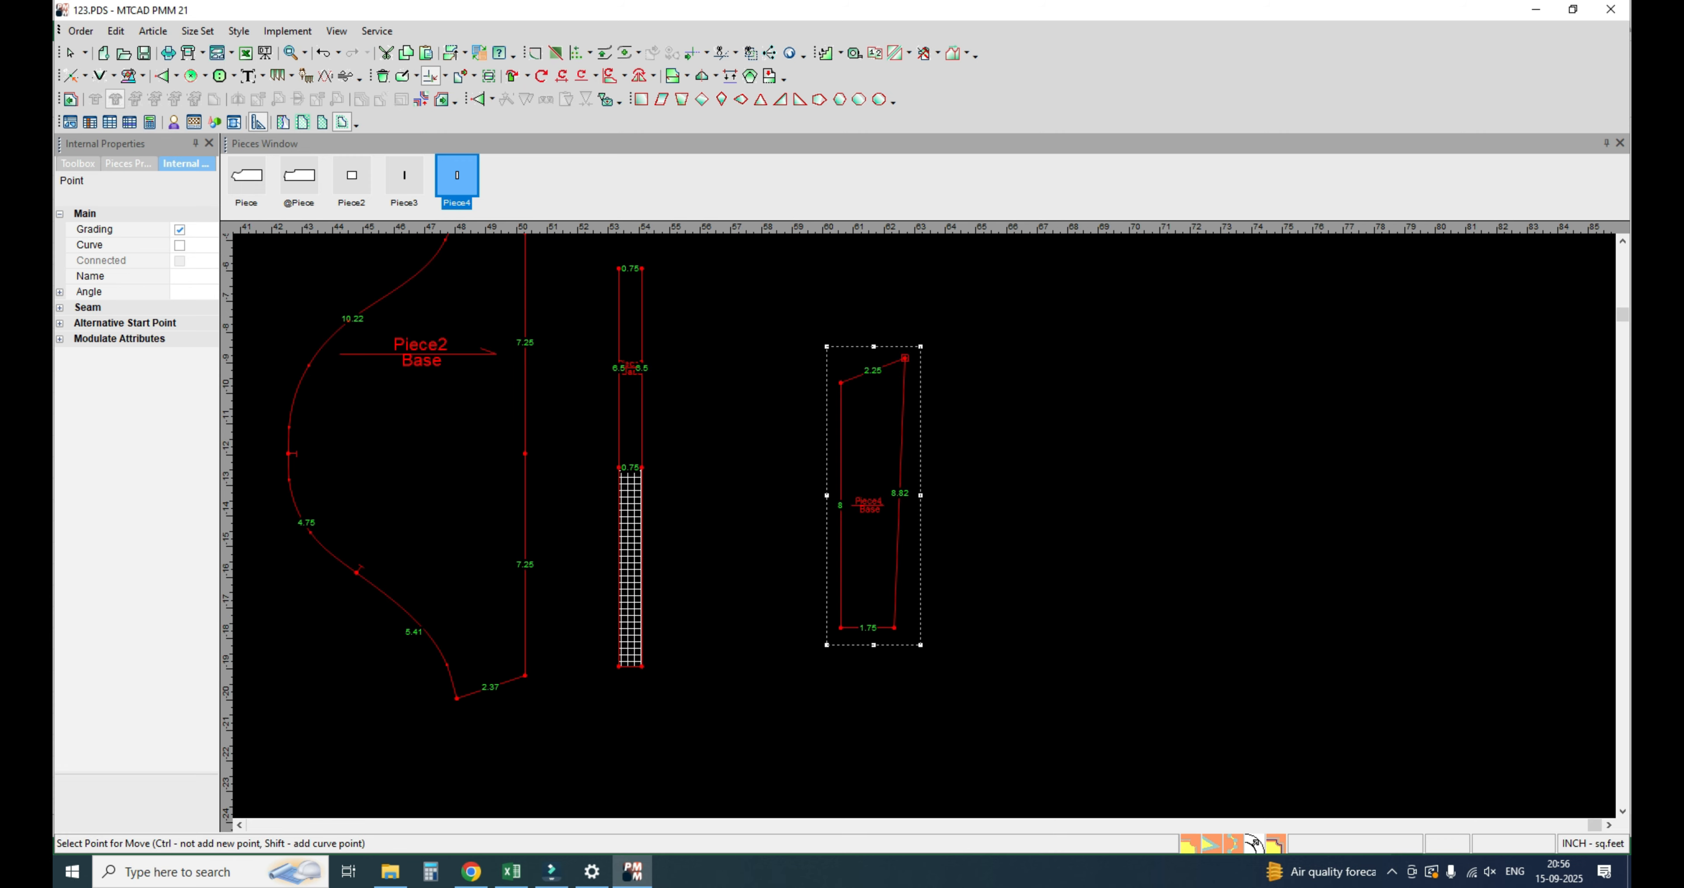
scroll(923, 526, up, 2)
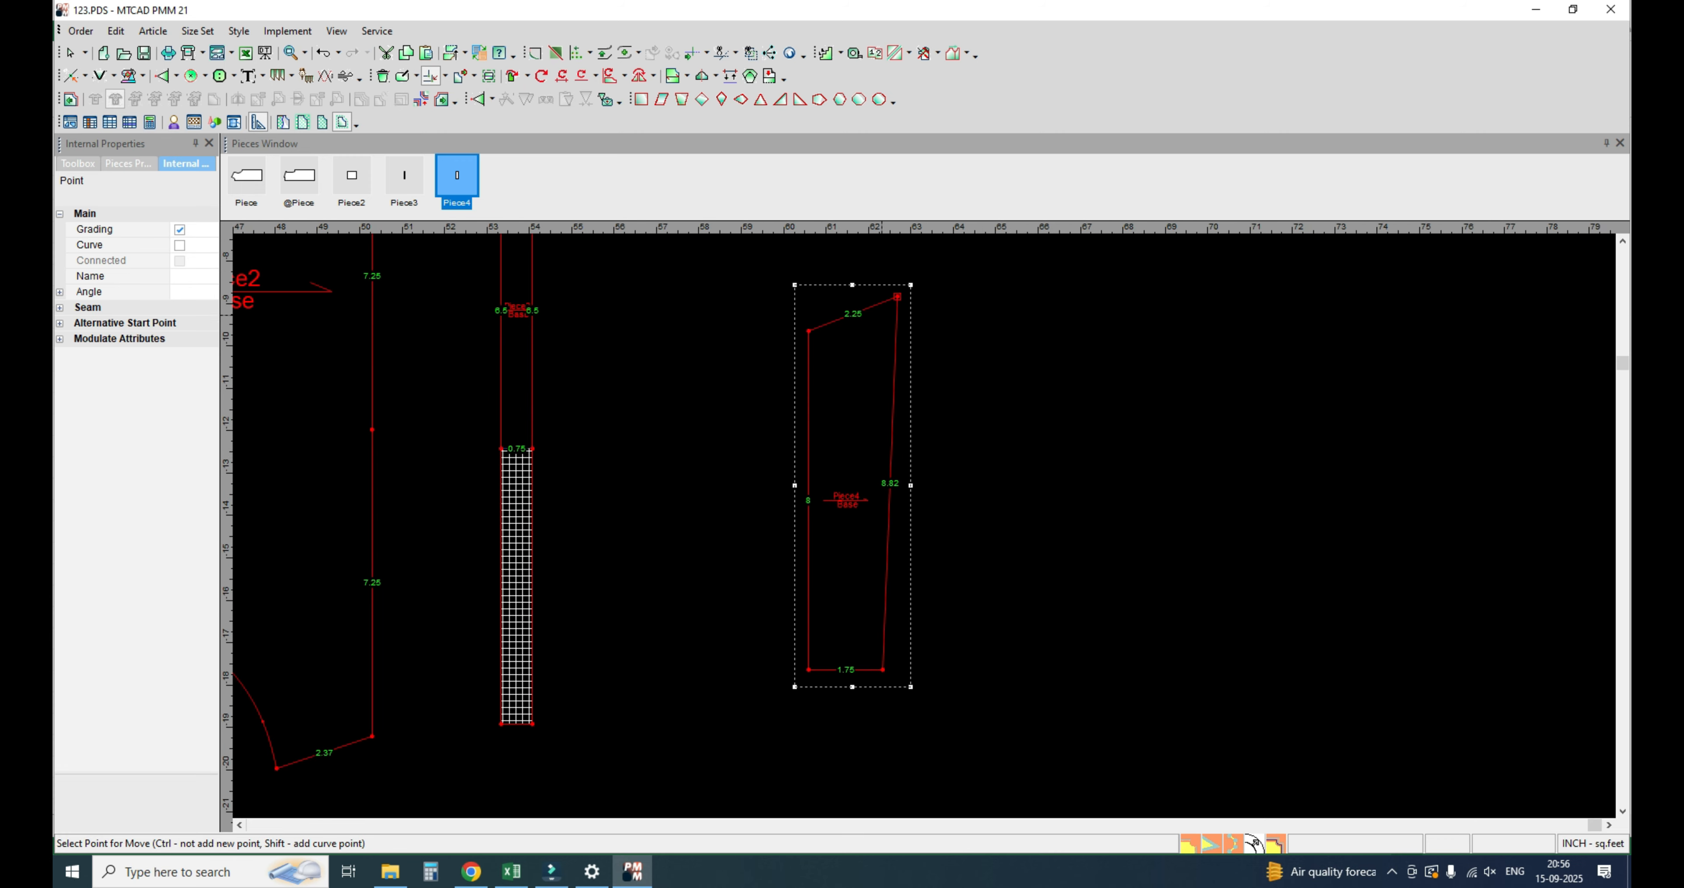
right_click(970, 408)
click(1000, 418)
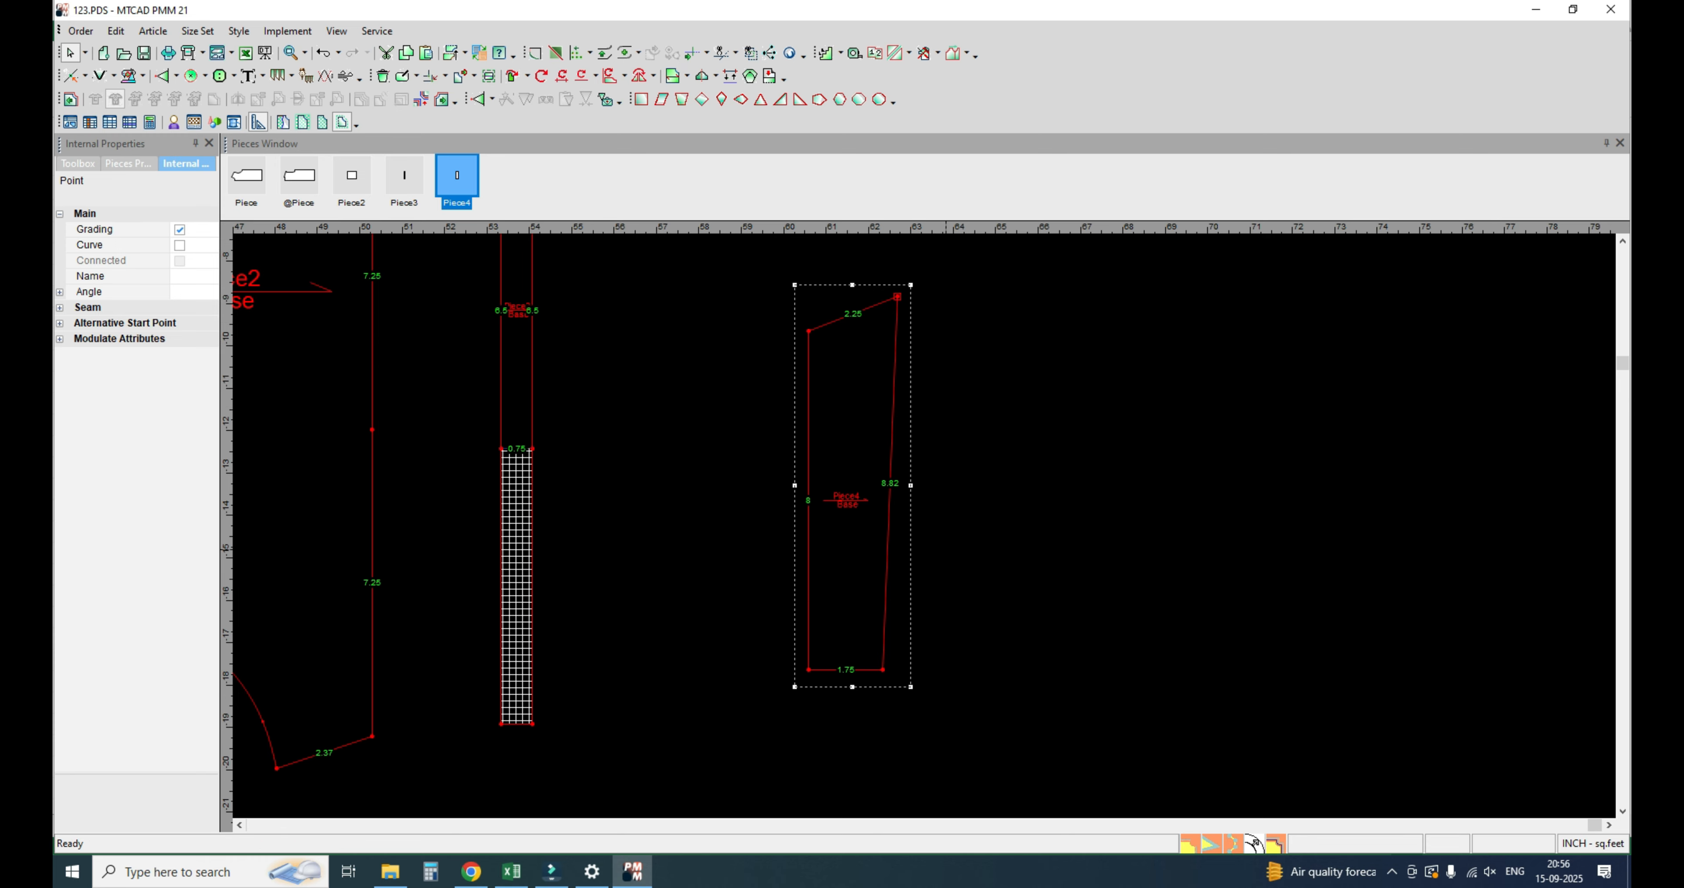
Step: Mirror Piece4 about its 1.75 bottom edge with the Half Line tool
key(h)
click(882, 670)
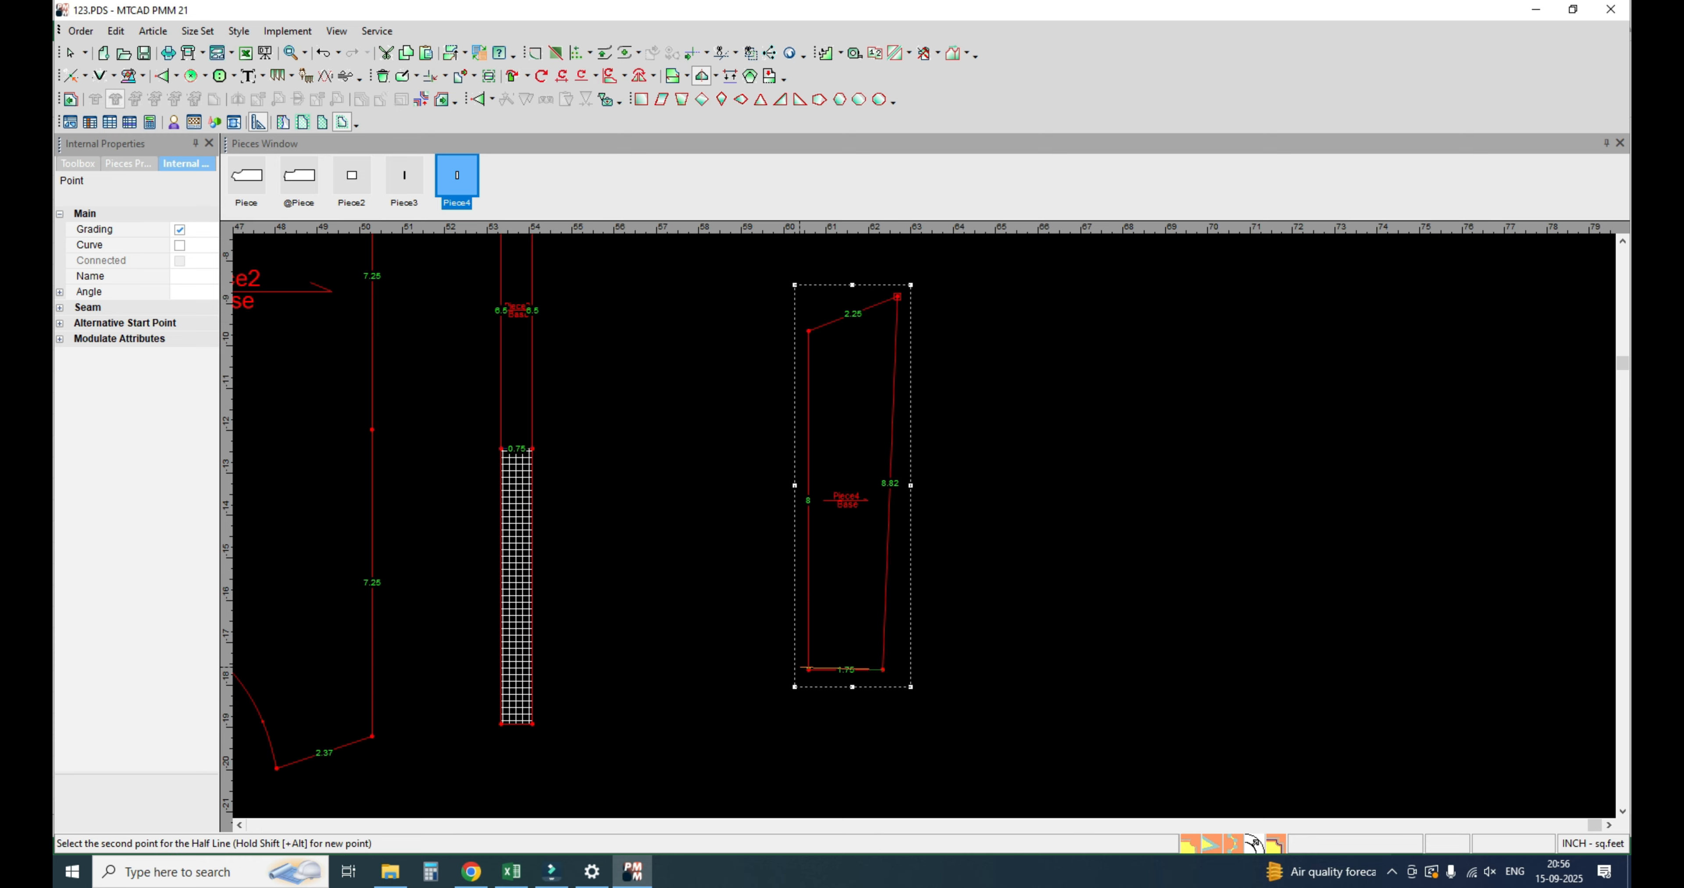
click(808, 669)
right_click(1065, 463)
click(1093, 474)
scroll(847, 495, down, 6)
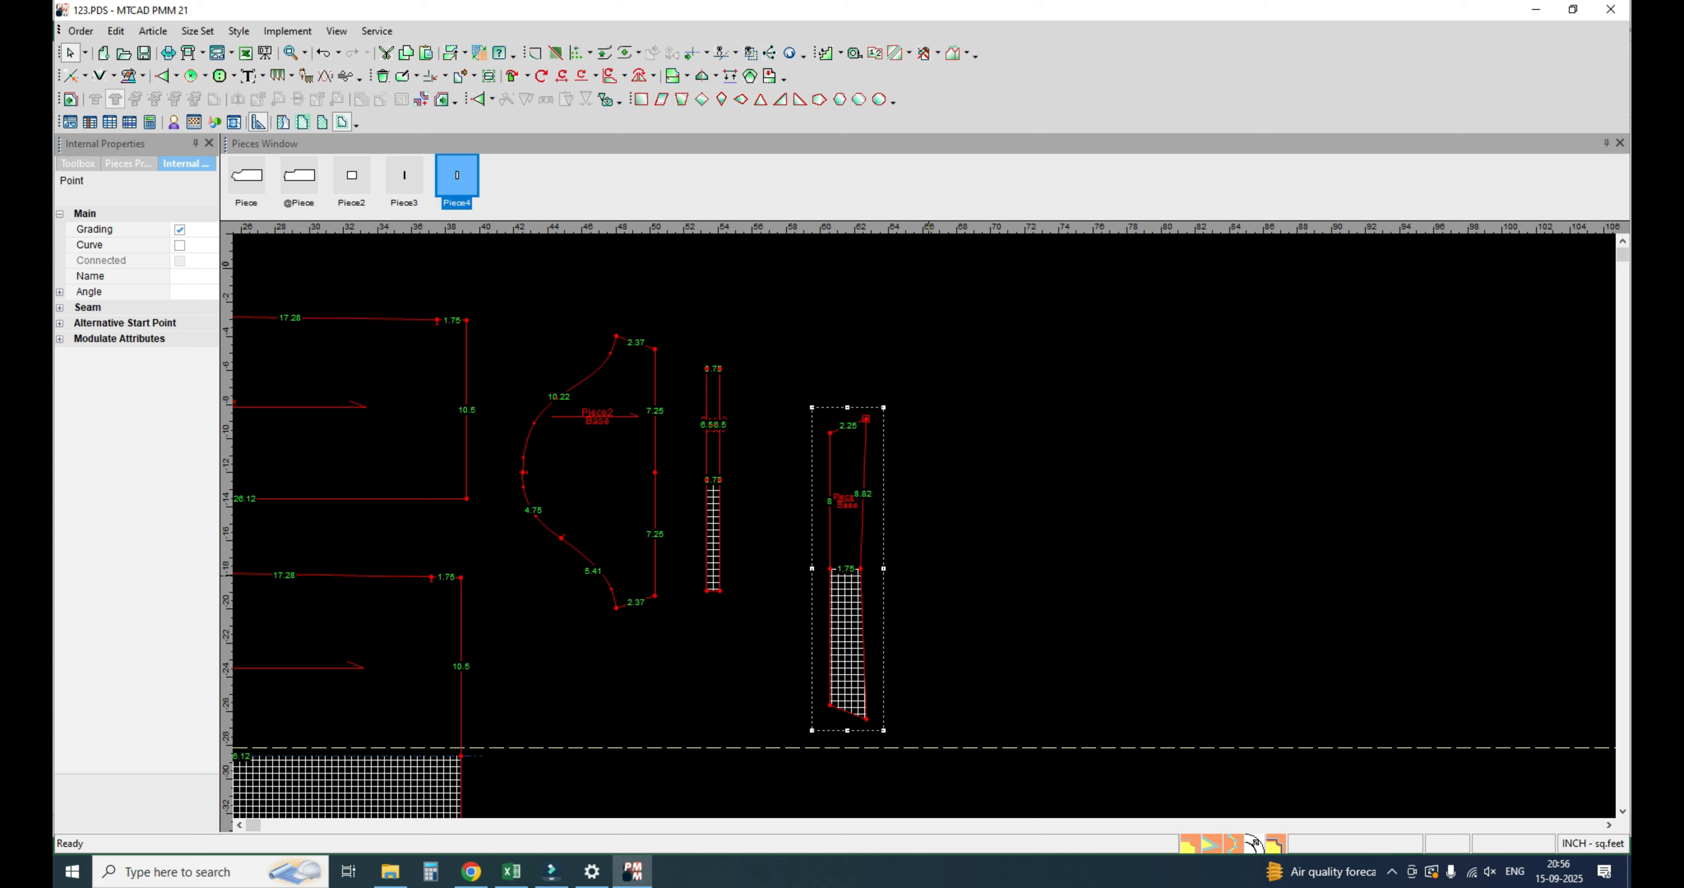
Step: Place a vertical guide line through the right end of Piece4's mirror line
scroll(834, 520, up, 1)
drag(834, 520, 811, 519)
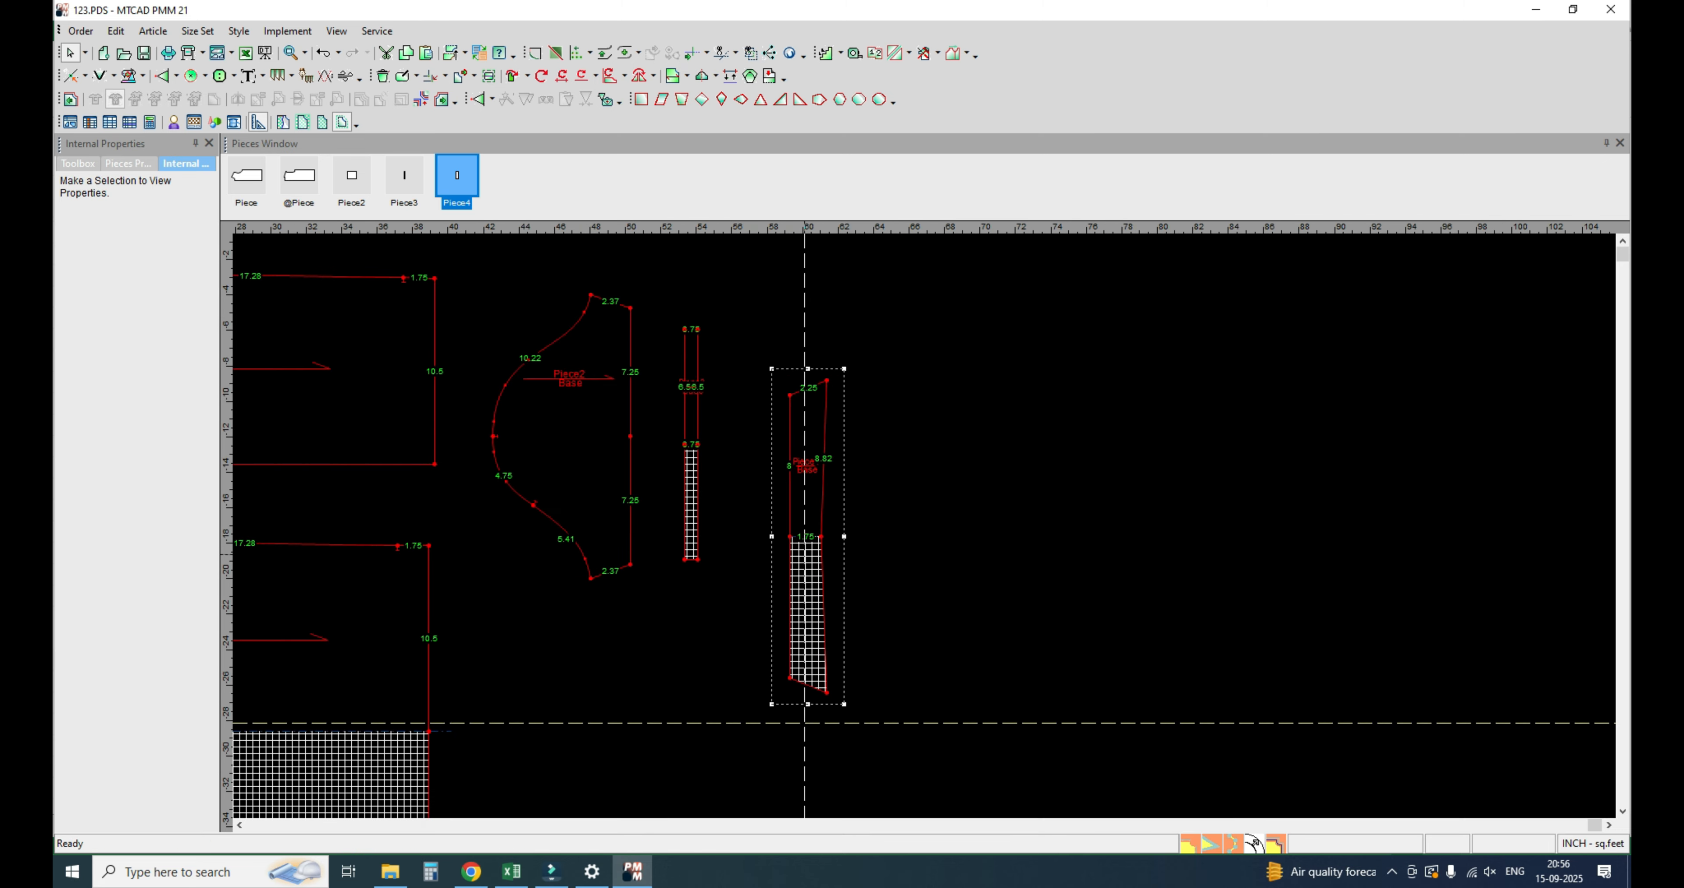
scroll(867, 595, up, 2)
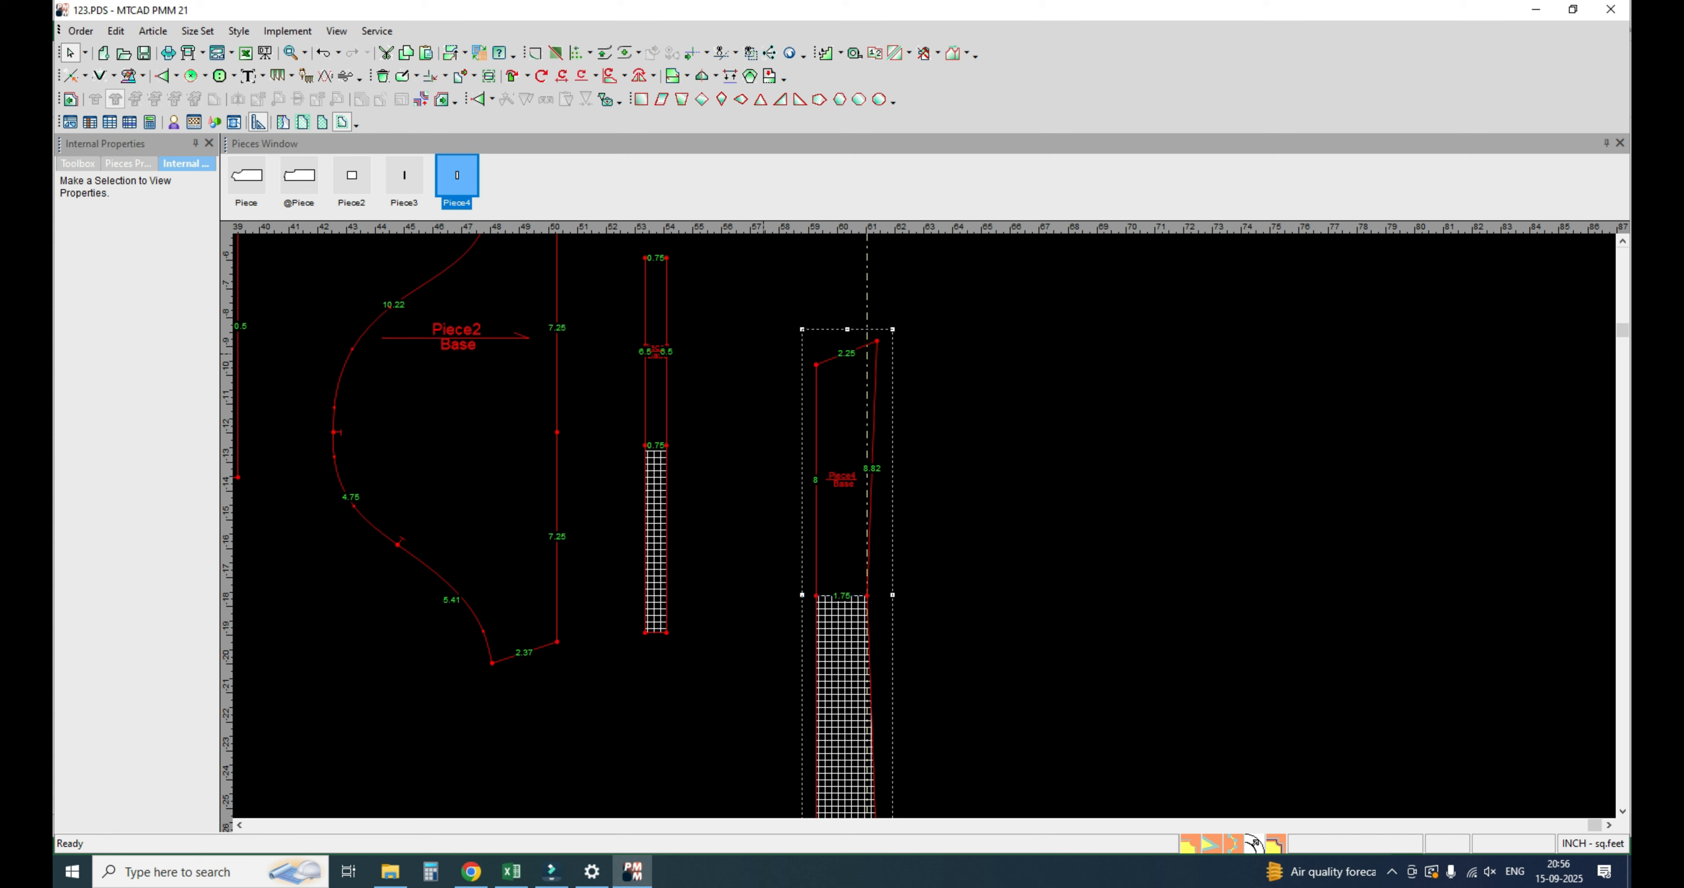
Step: Move Piece4 beside the narrow mirrored strip Piece3, lining up their upper ends roughly
key(space)
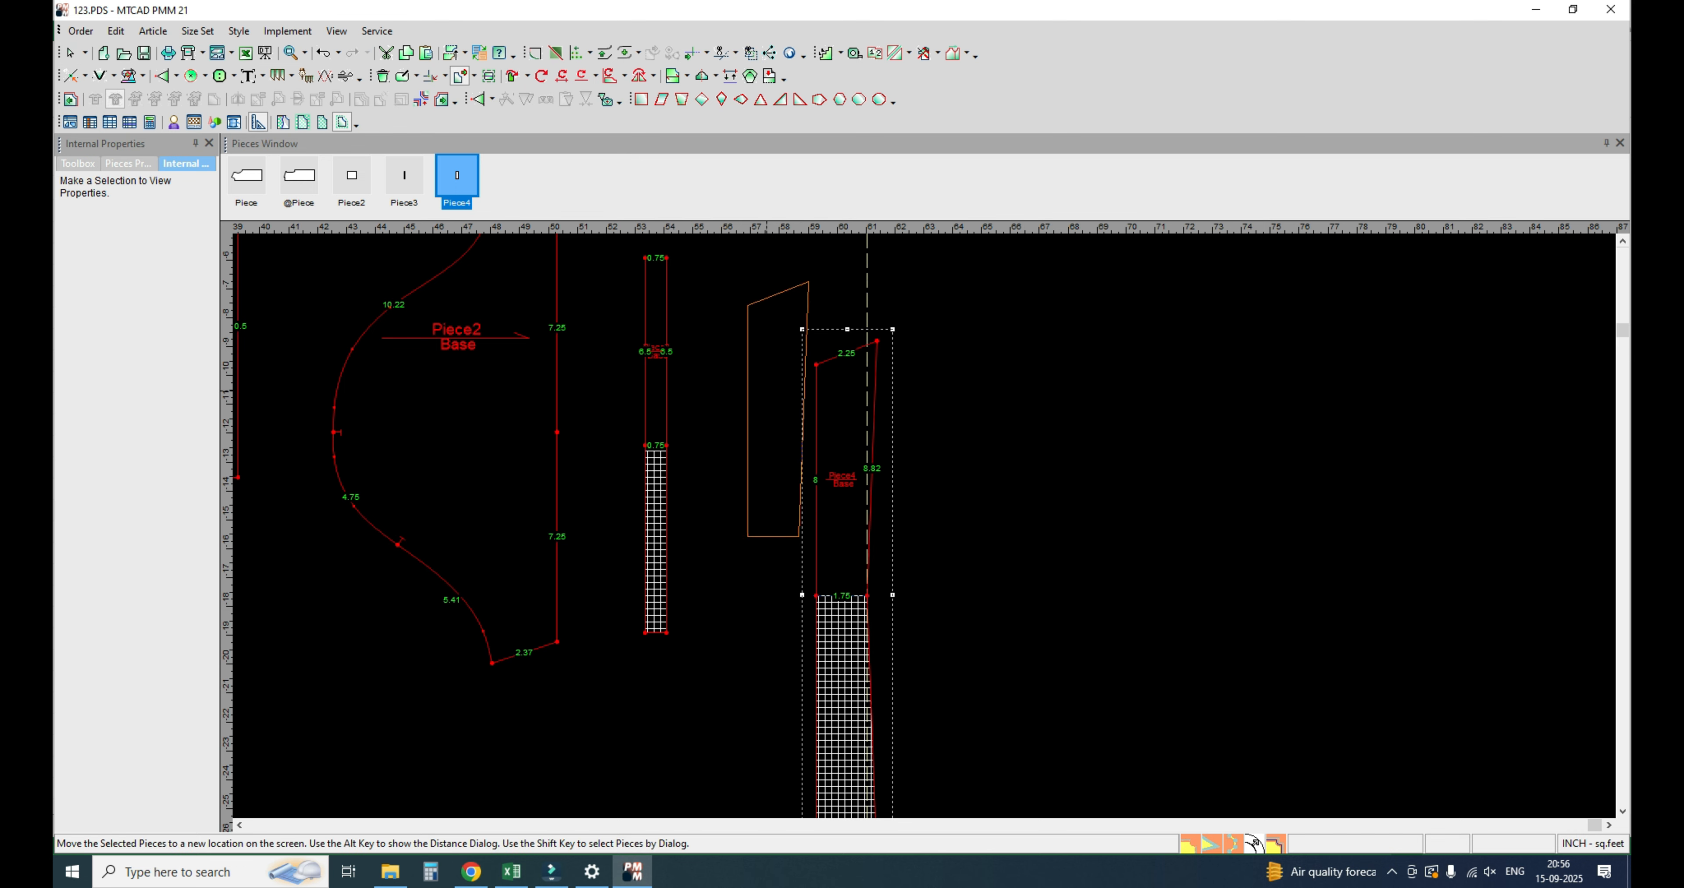
click(732, 353)
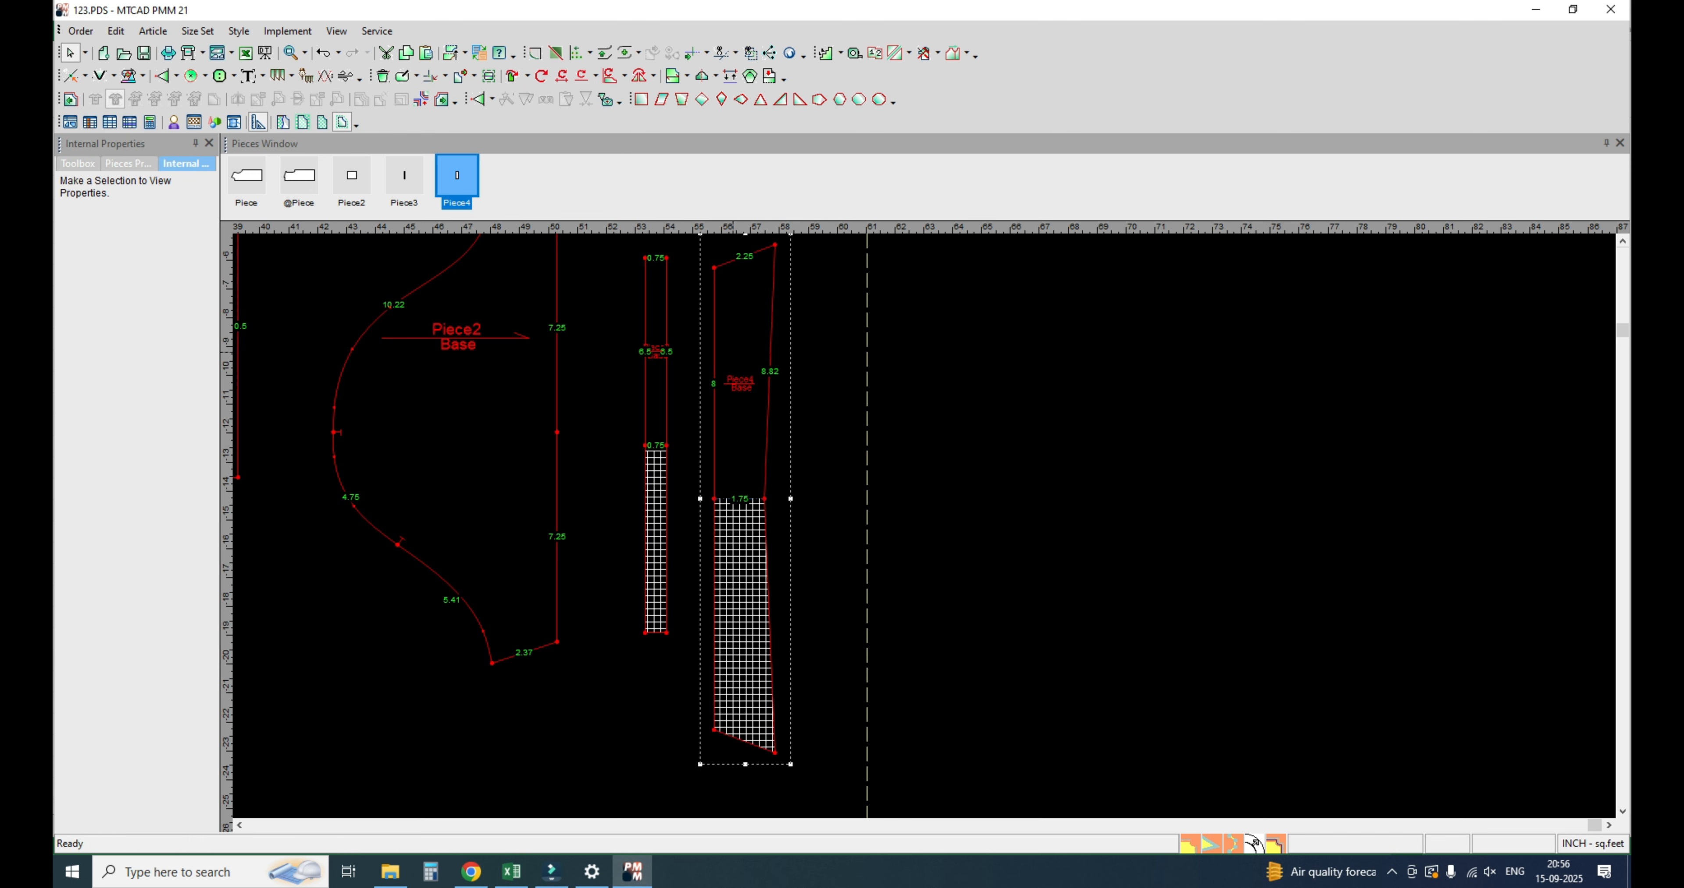
key(space)
click(763, 429)
scroll(763, 431, down, 2)
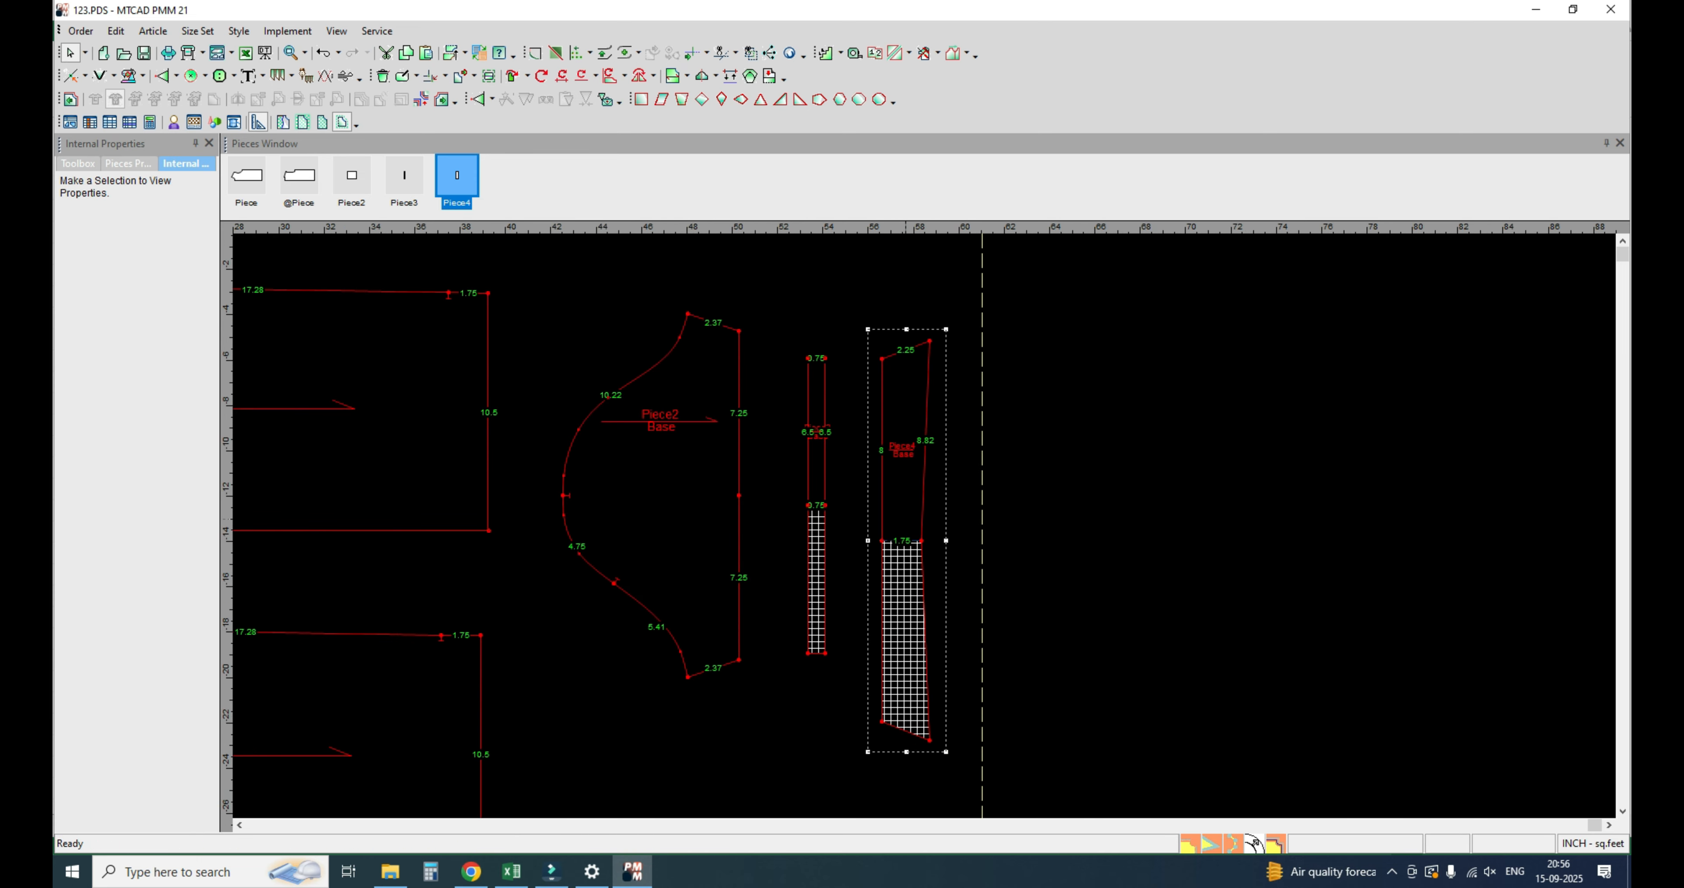
Step: Delete Piece4 from the pattern
key(space)
key(Escape)
key(Delete)
key(Return)
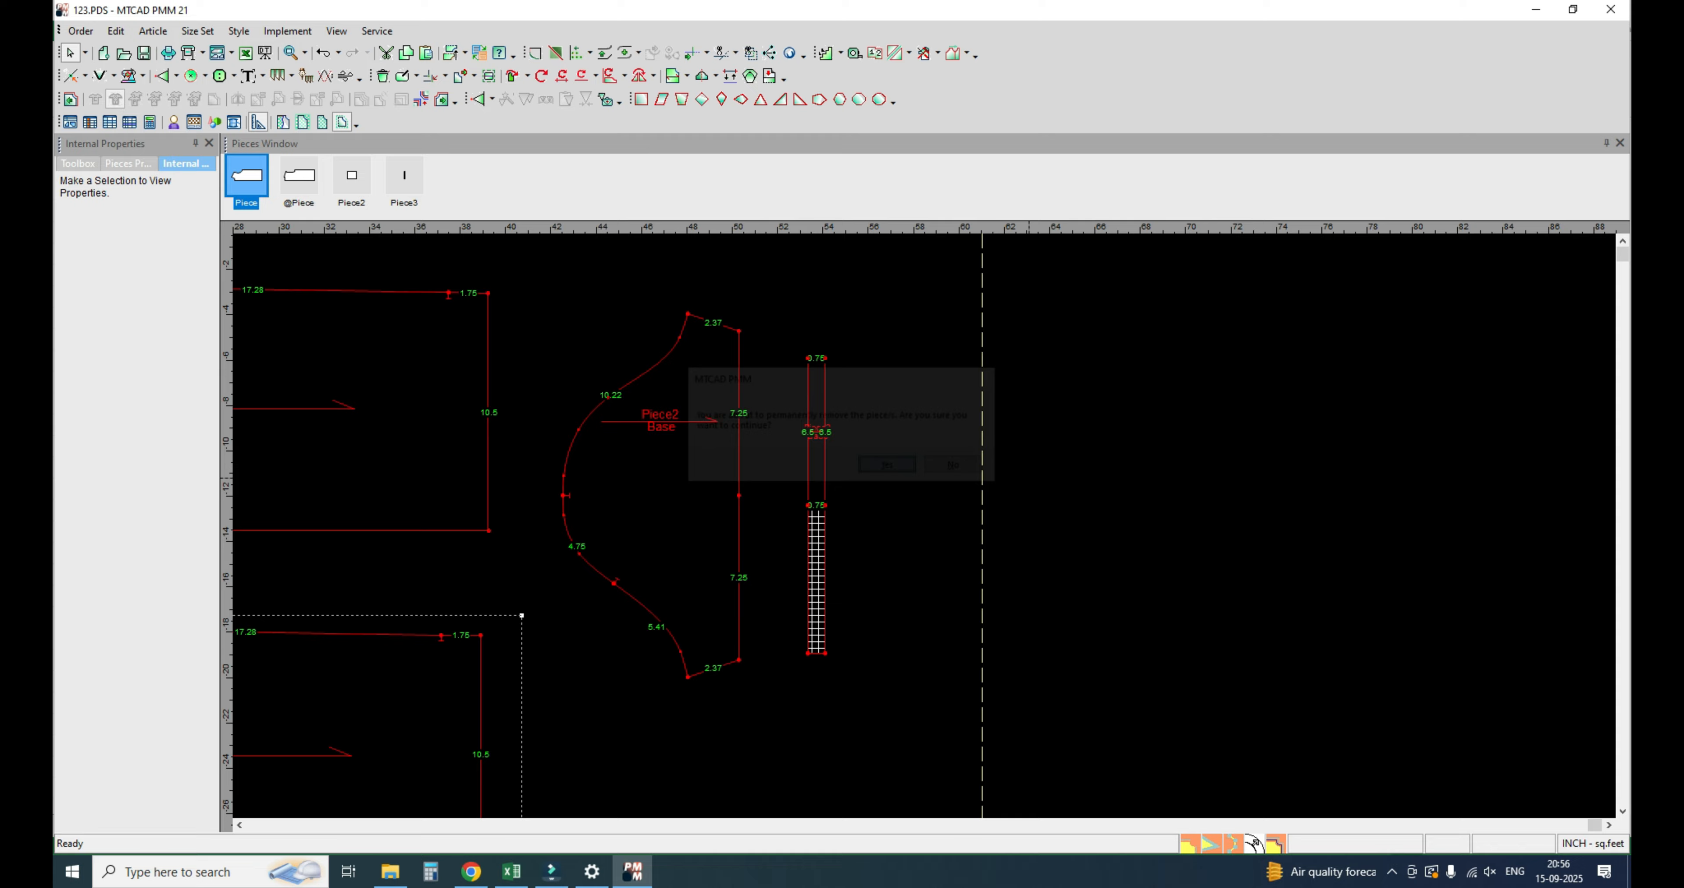
Step: Switch to the POLO T-SHIRT workbook in Excel and check the size L neck band height, collar height and collar point
click(512, 872)
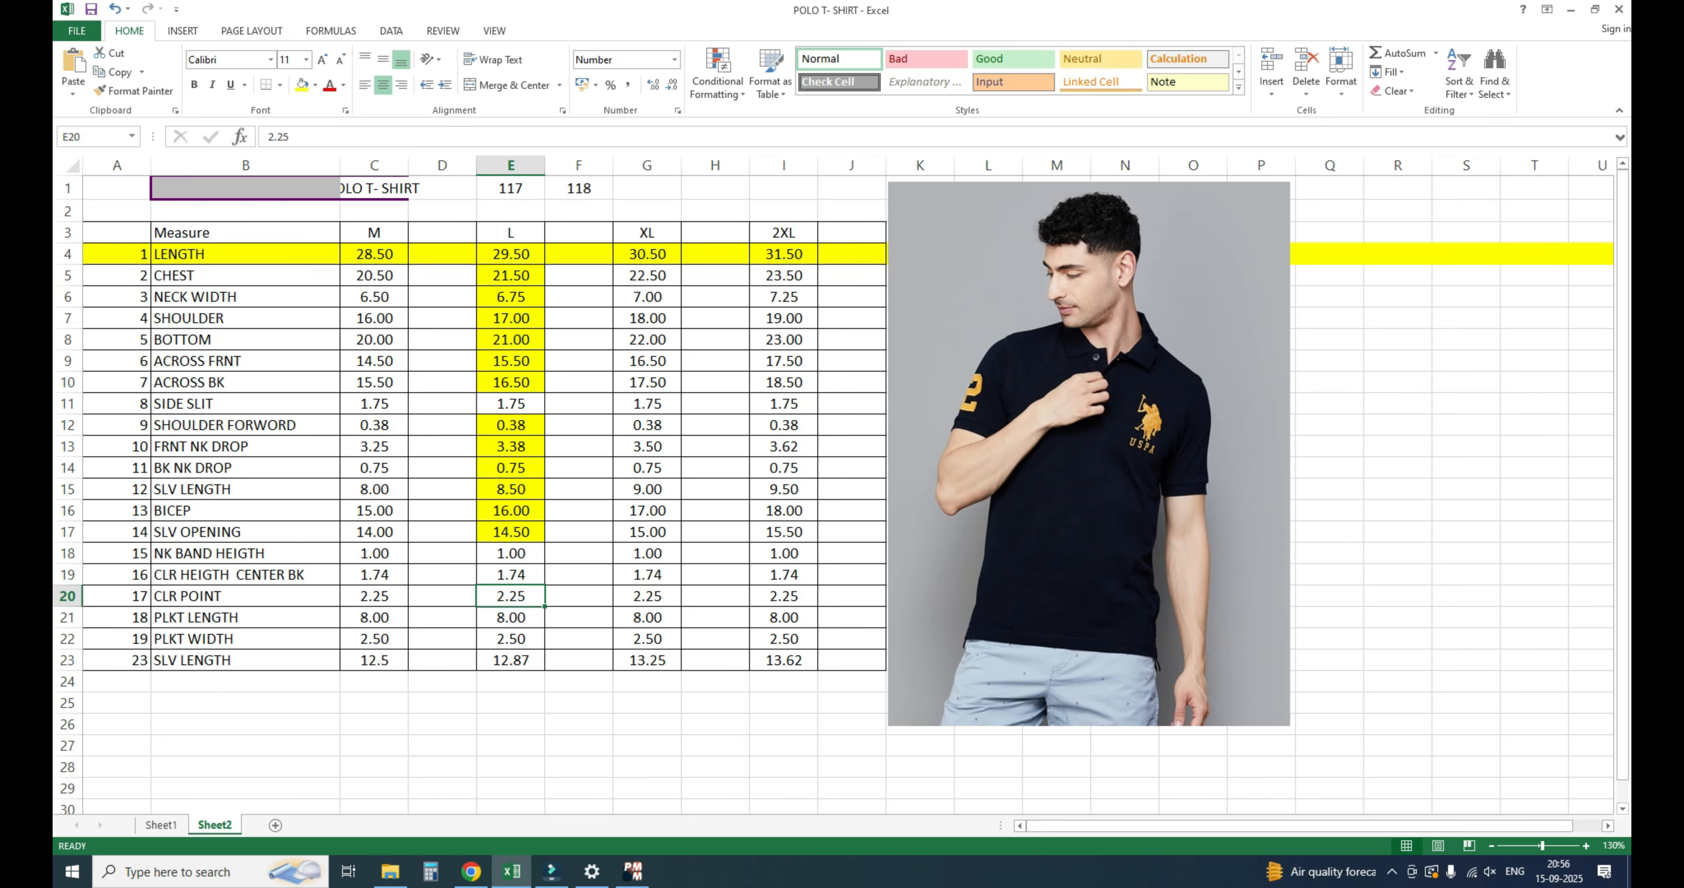
click(510, 553)
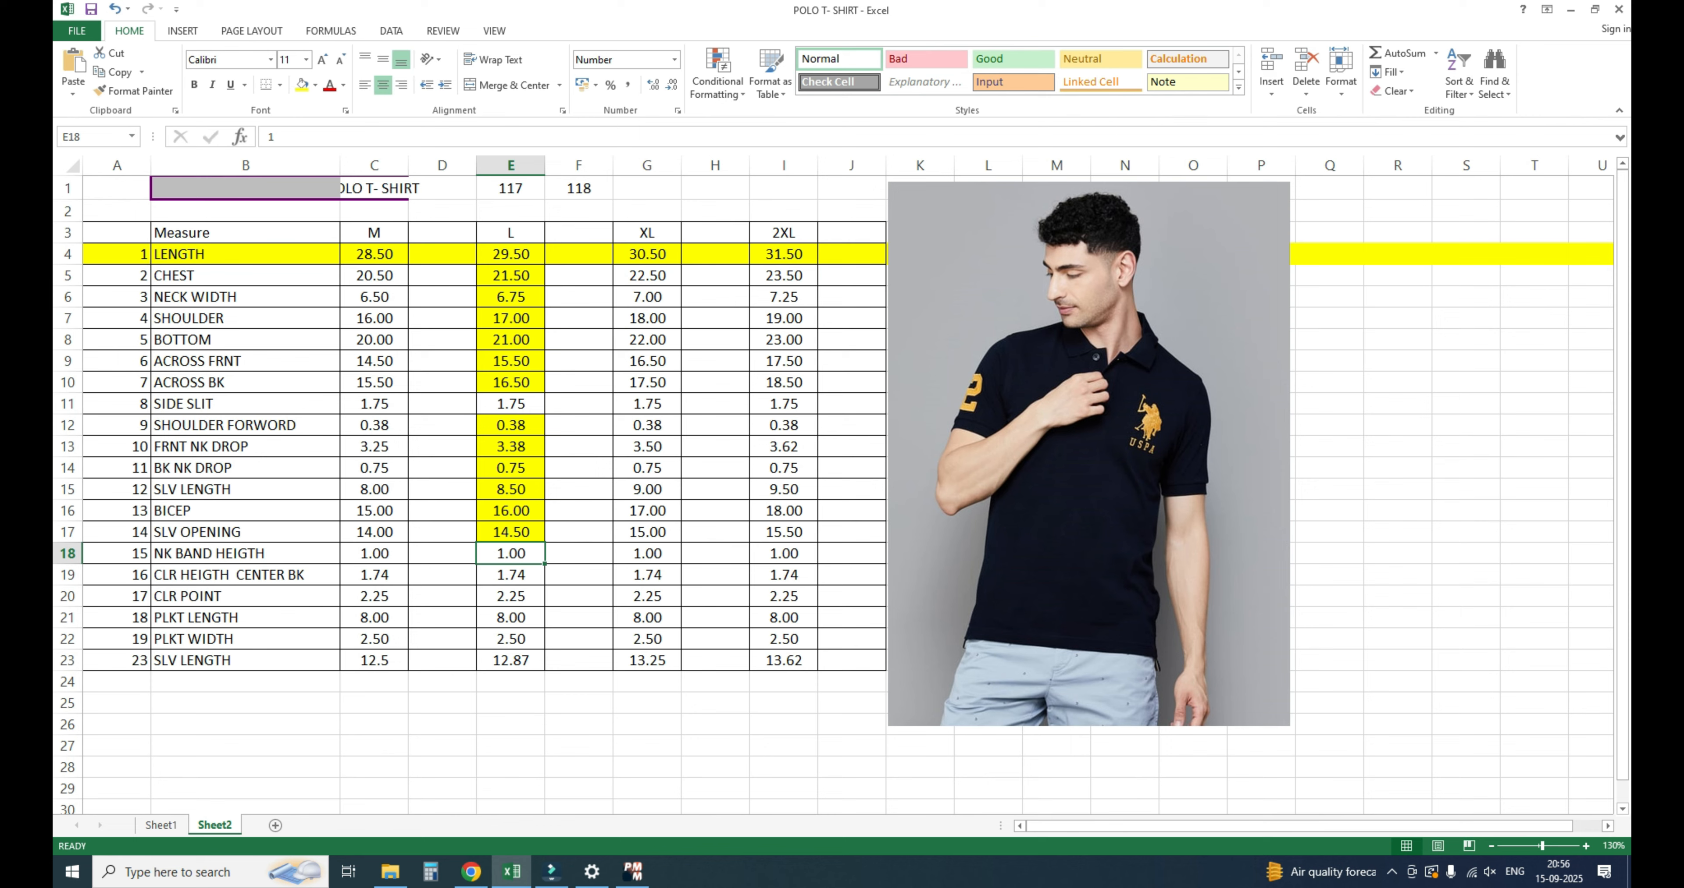
key(Down)
key(Down)
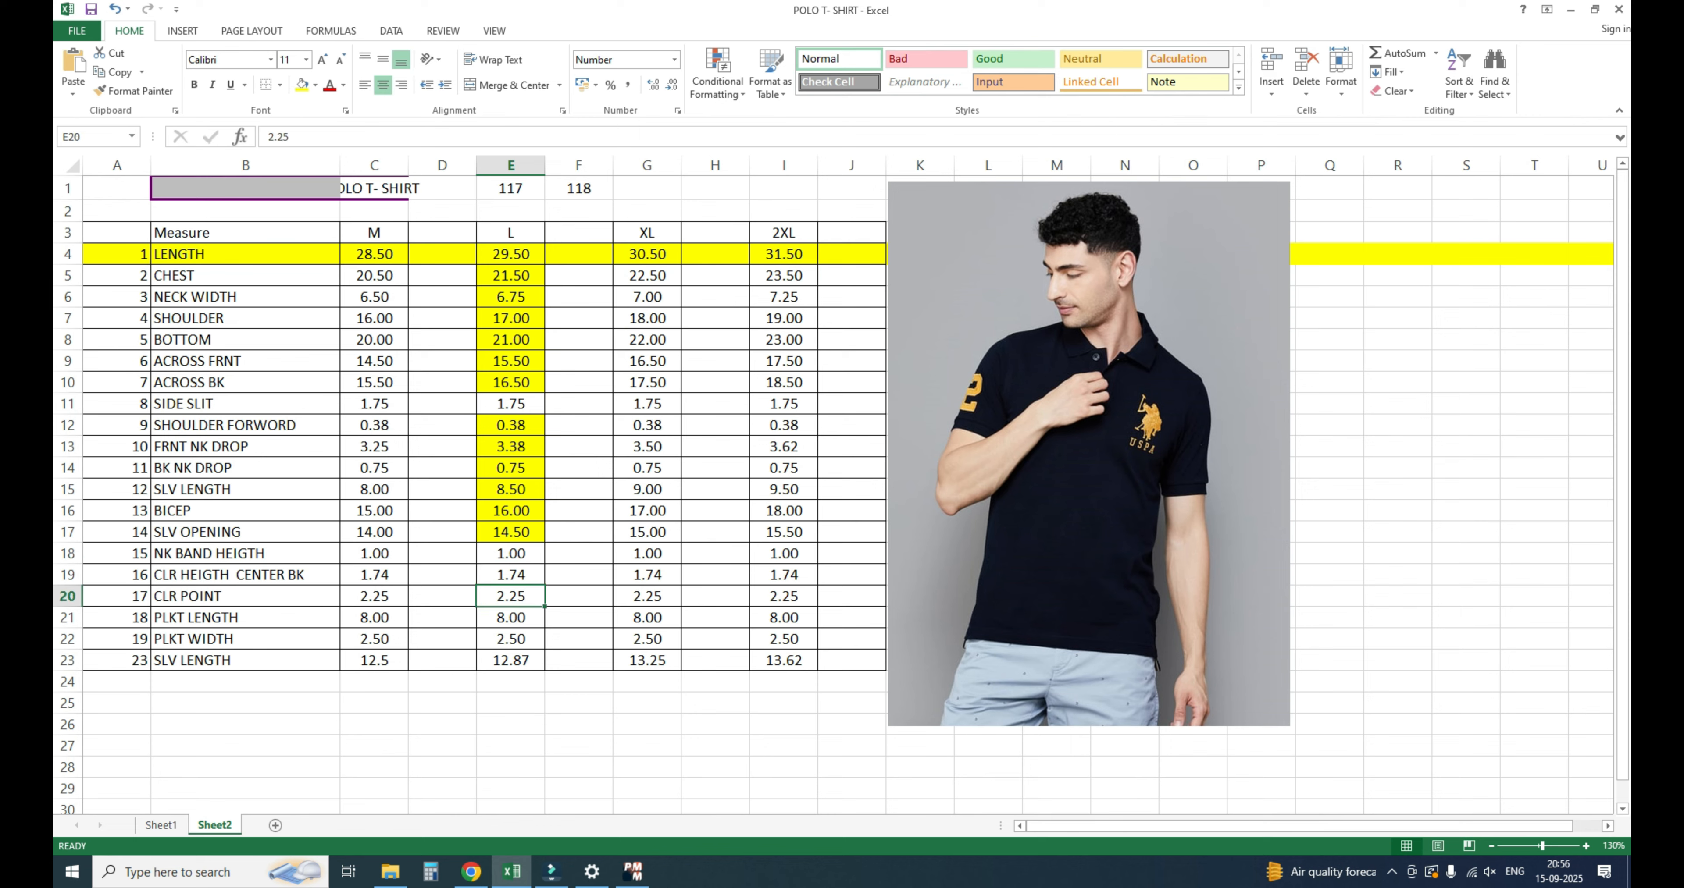
Step: Switch back to MTCAD PMM and measure Piece's neckline curve from the centre fold to the shoulder point
click(632, 872)
scroll(521, 602, up, 4)
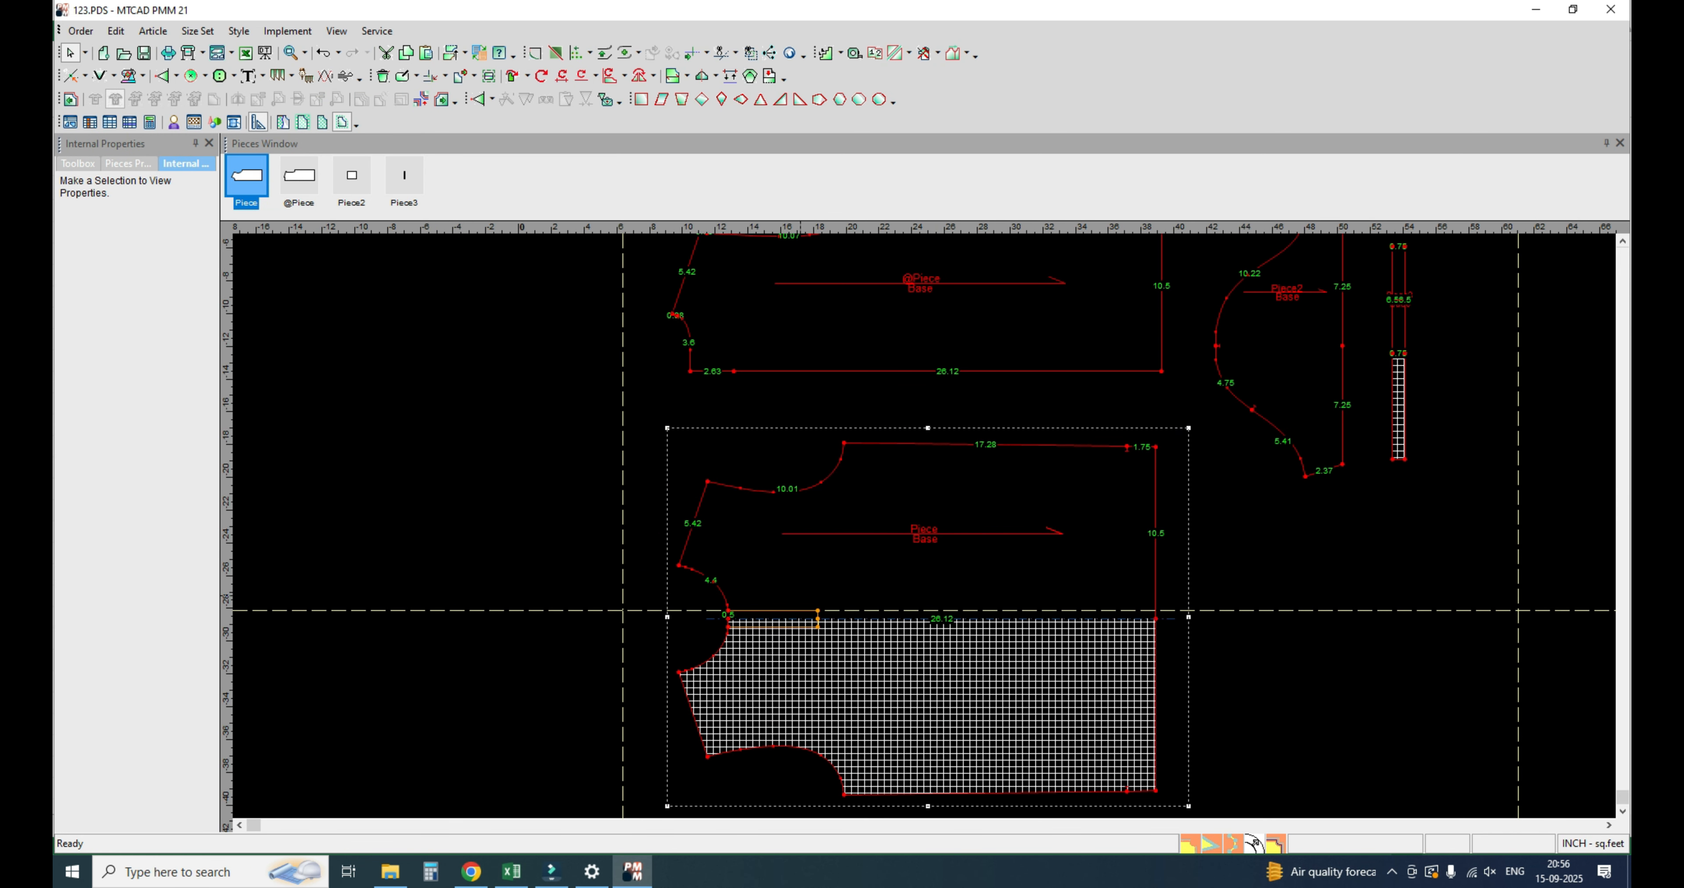
scroll(657, 670, up, 3)
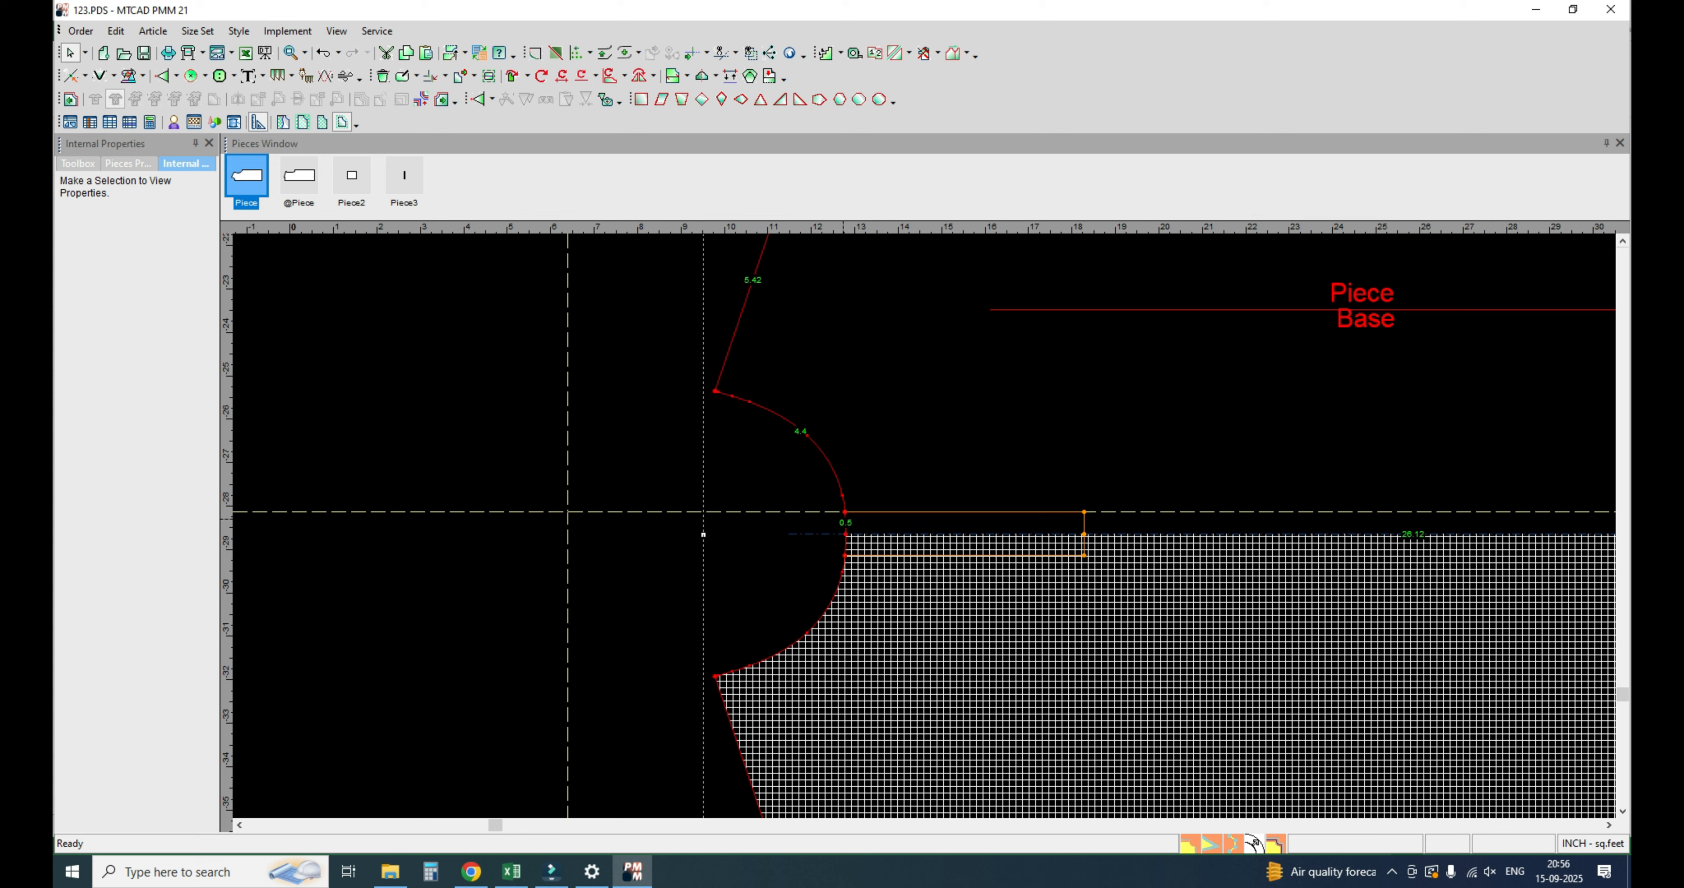
click(854, 53)
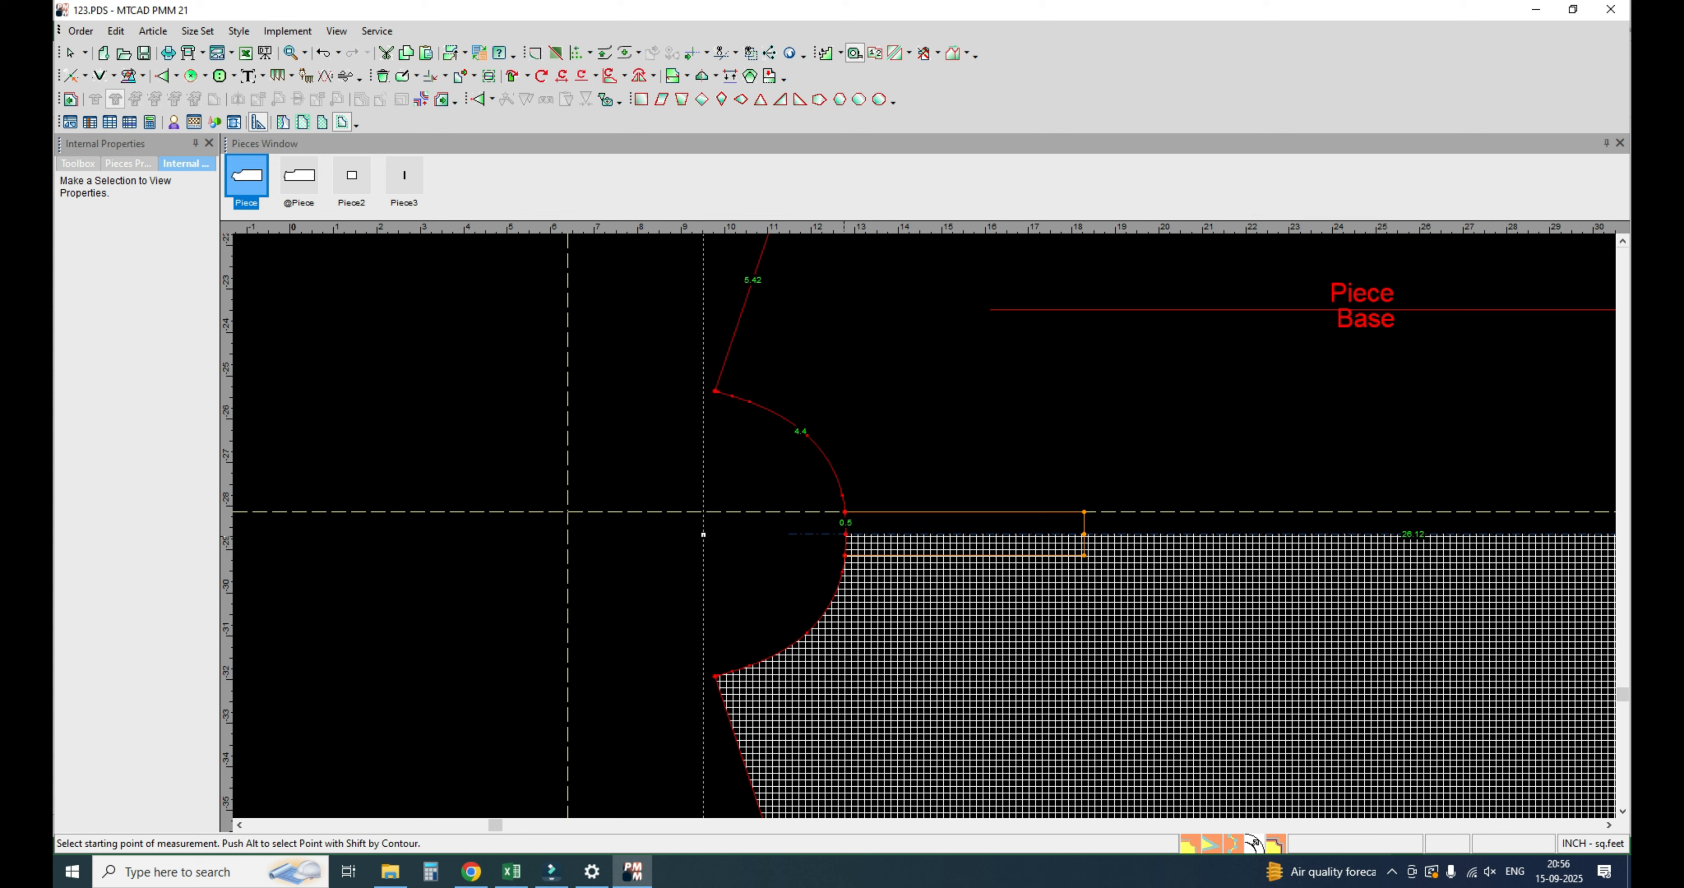
click(845, 533)
click(716, 391)
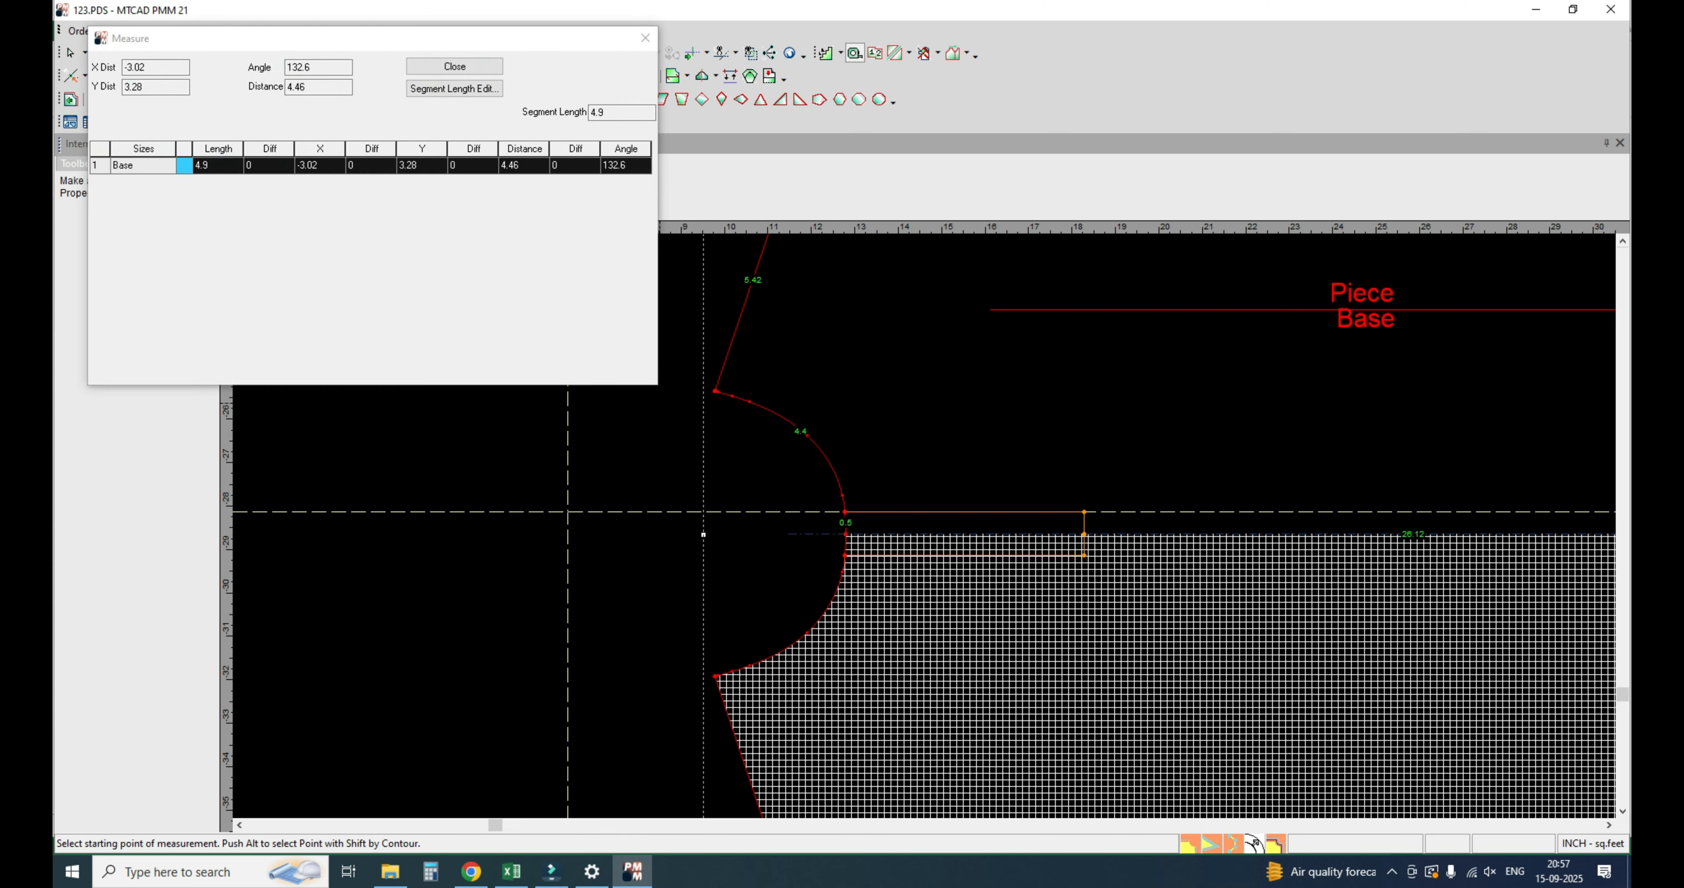
click(644, 38)
scroll(908, 551, down, 4)
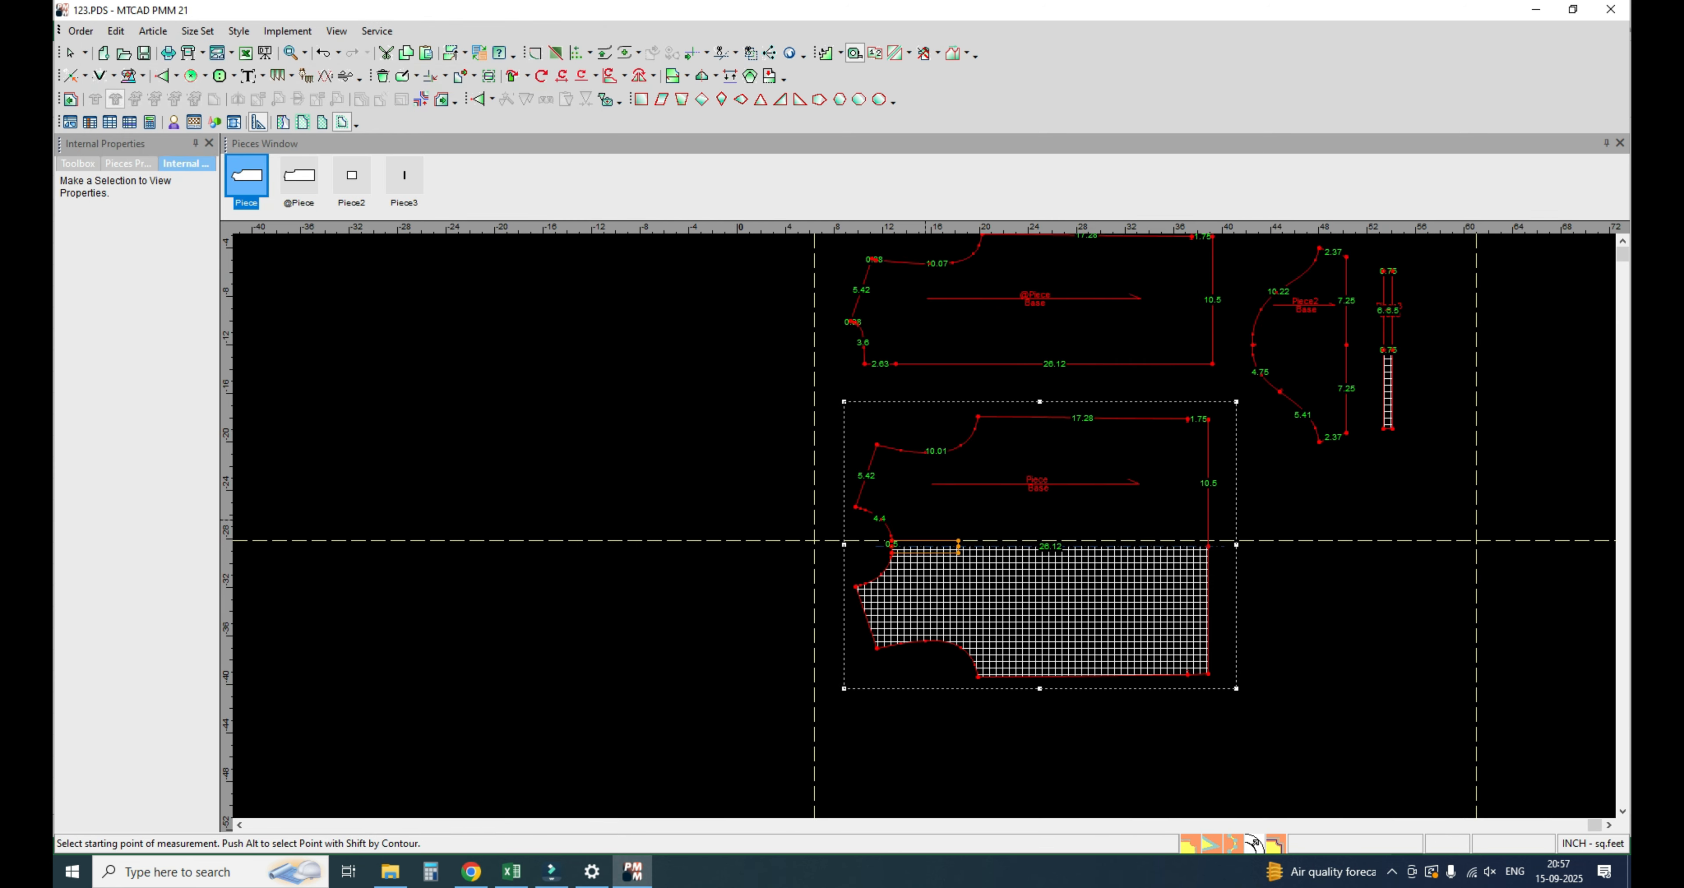
scroll(883, 548, up, 2)
click(842, 571)
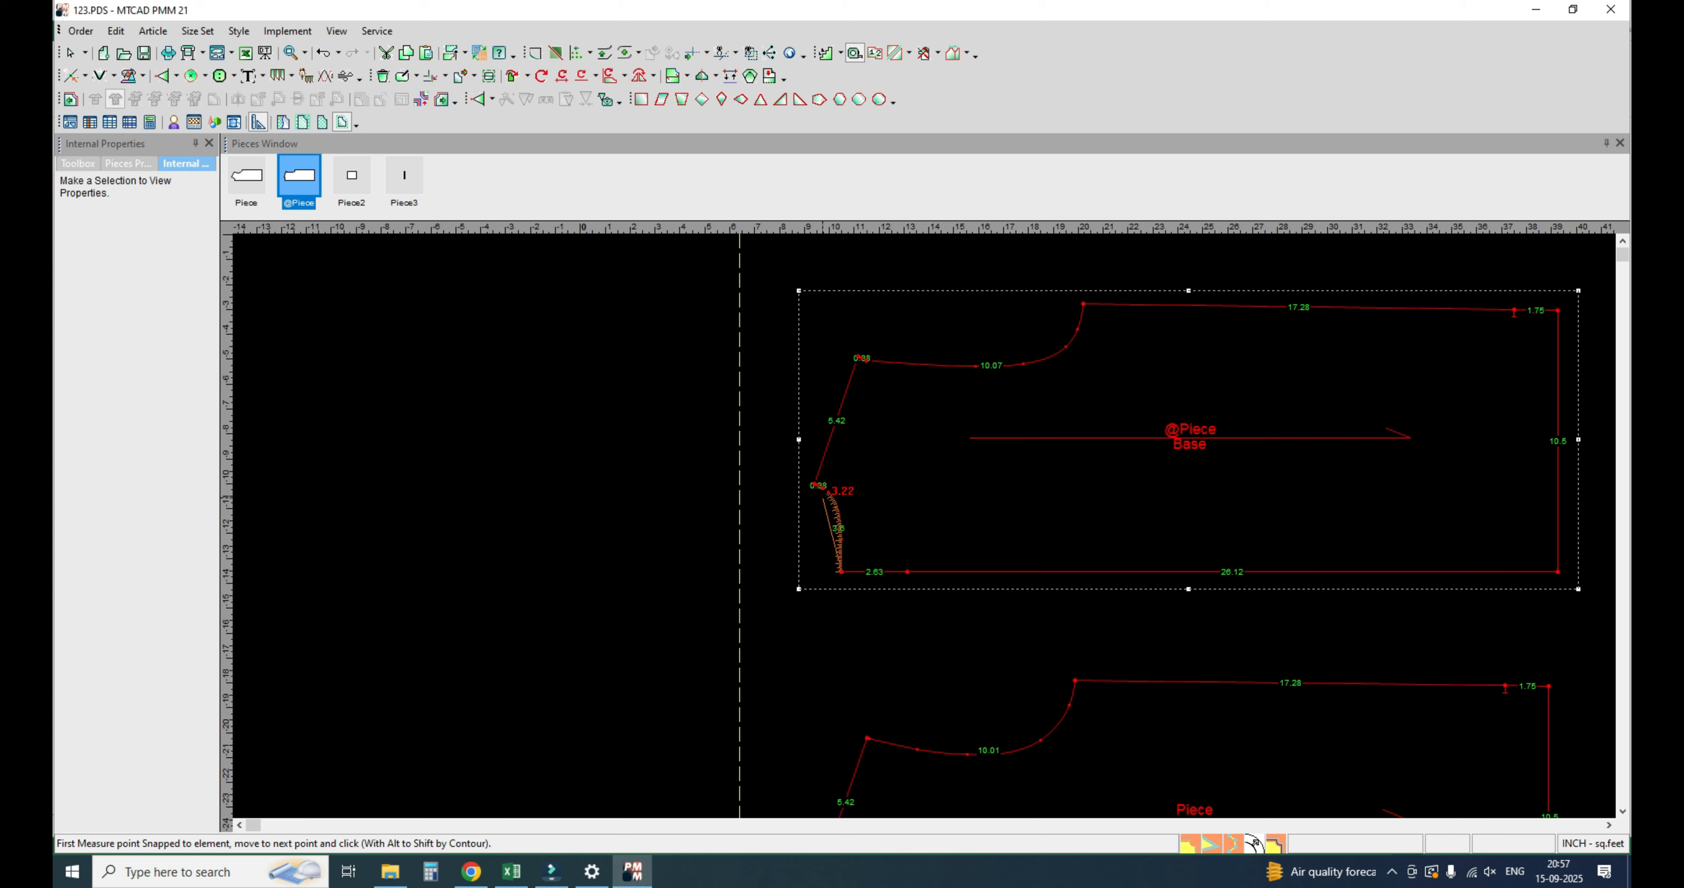
click(817, 485)
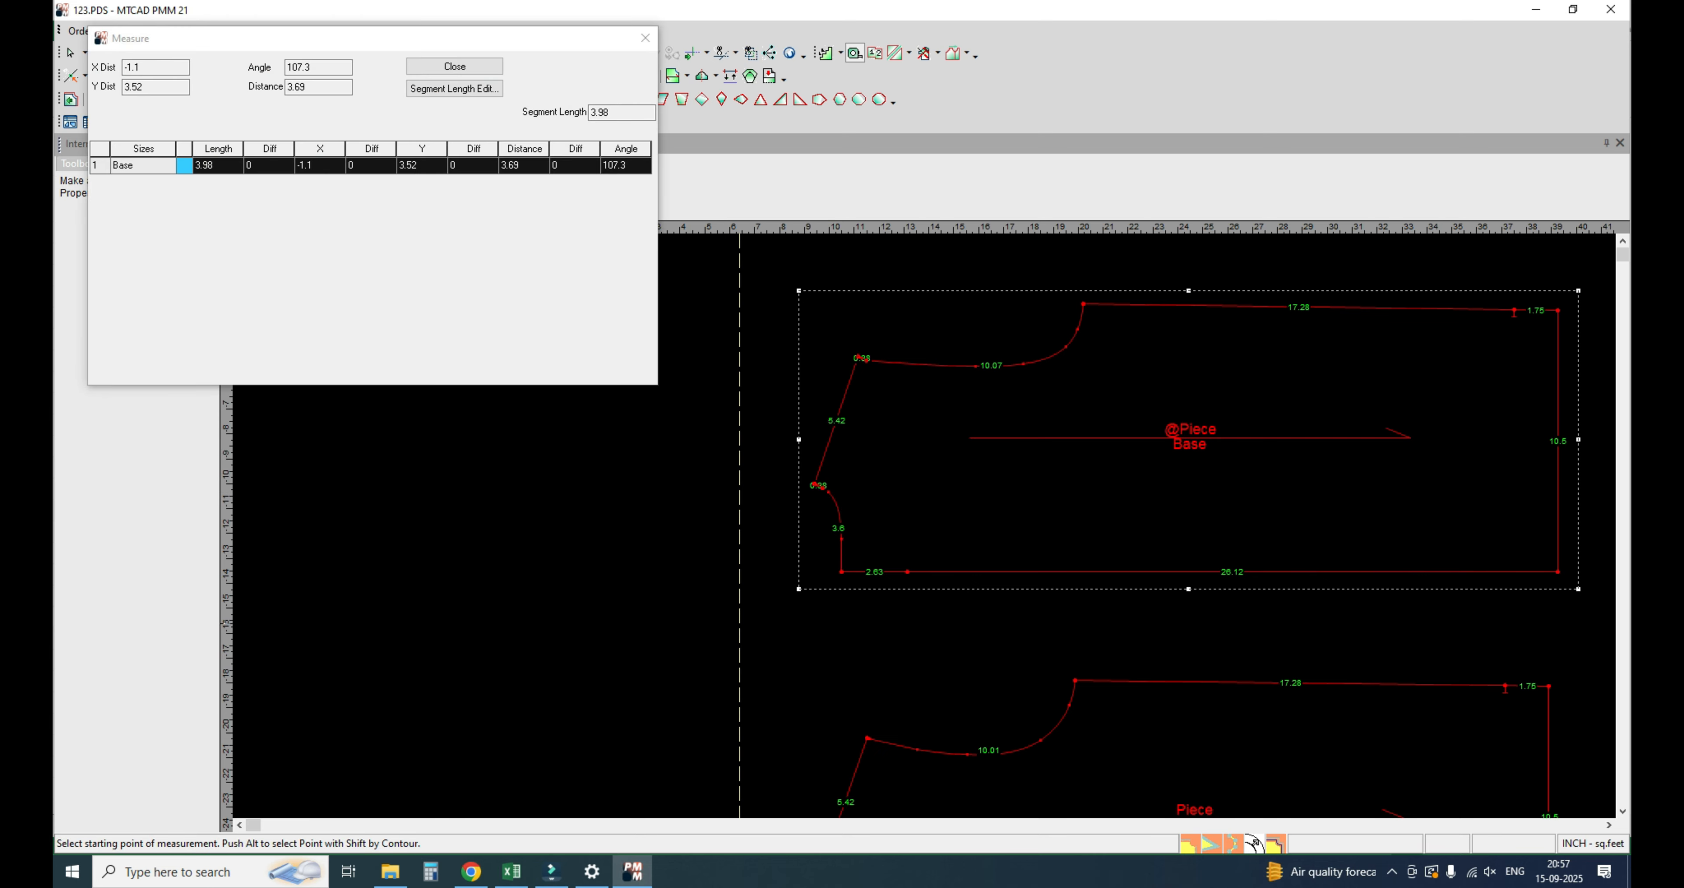
Step: Add 4.9 + 3.98 + 0.5 in Calculator to total the neckline, and finish measuring
click(430, 872)
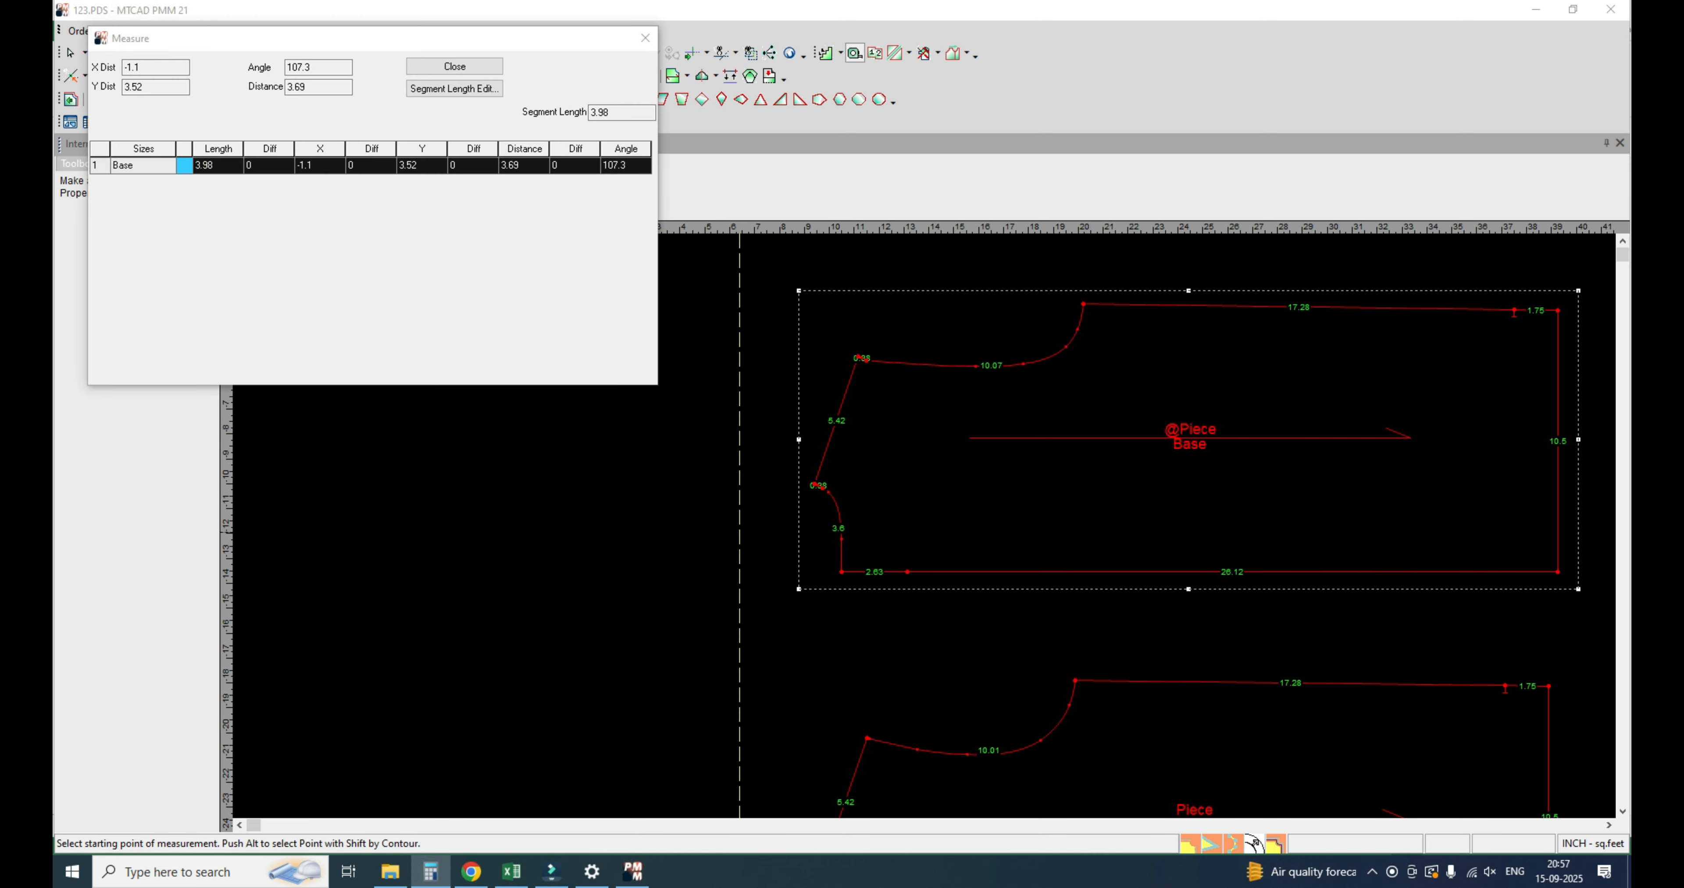
text(4.)
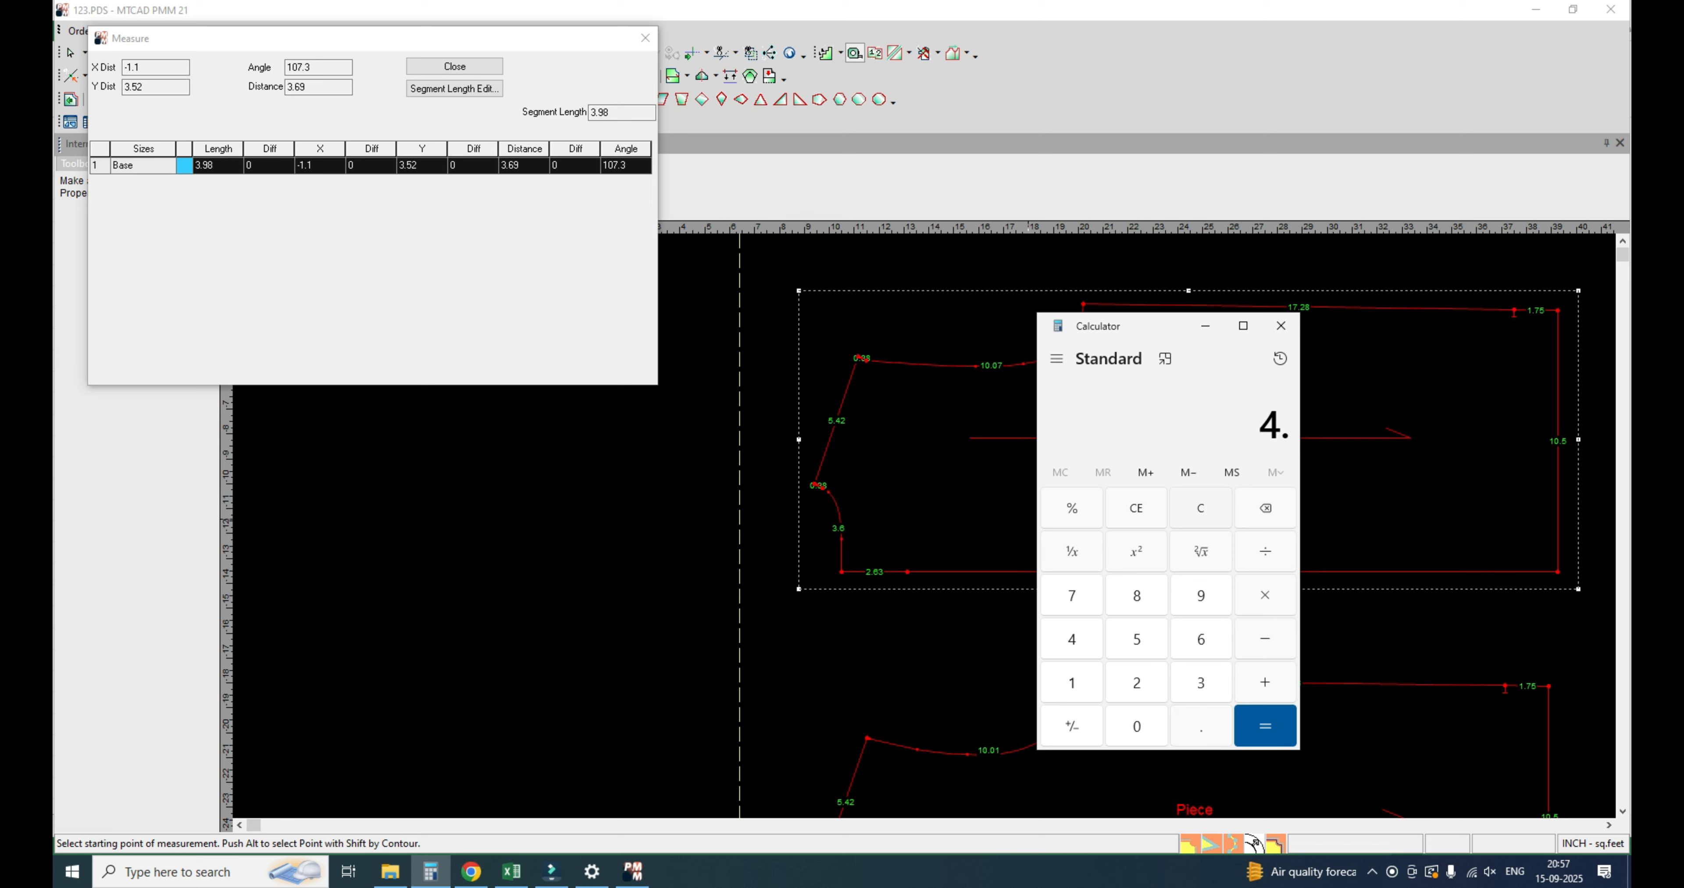
text(9+3.98+)
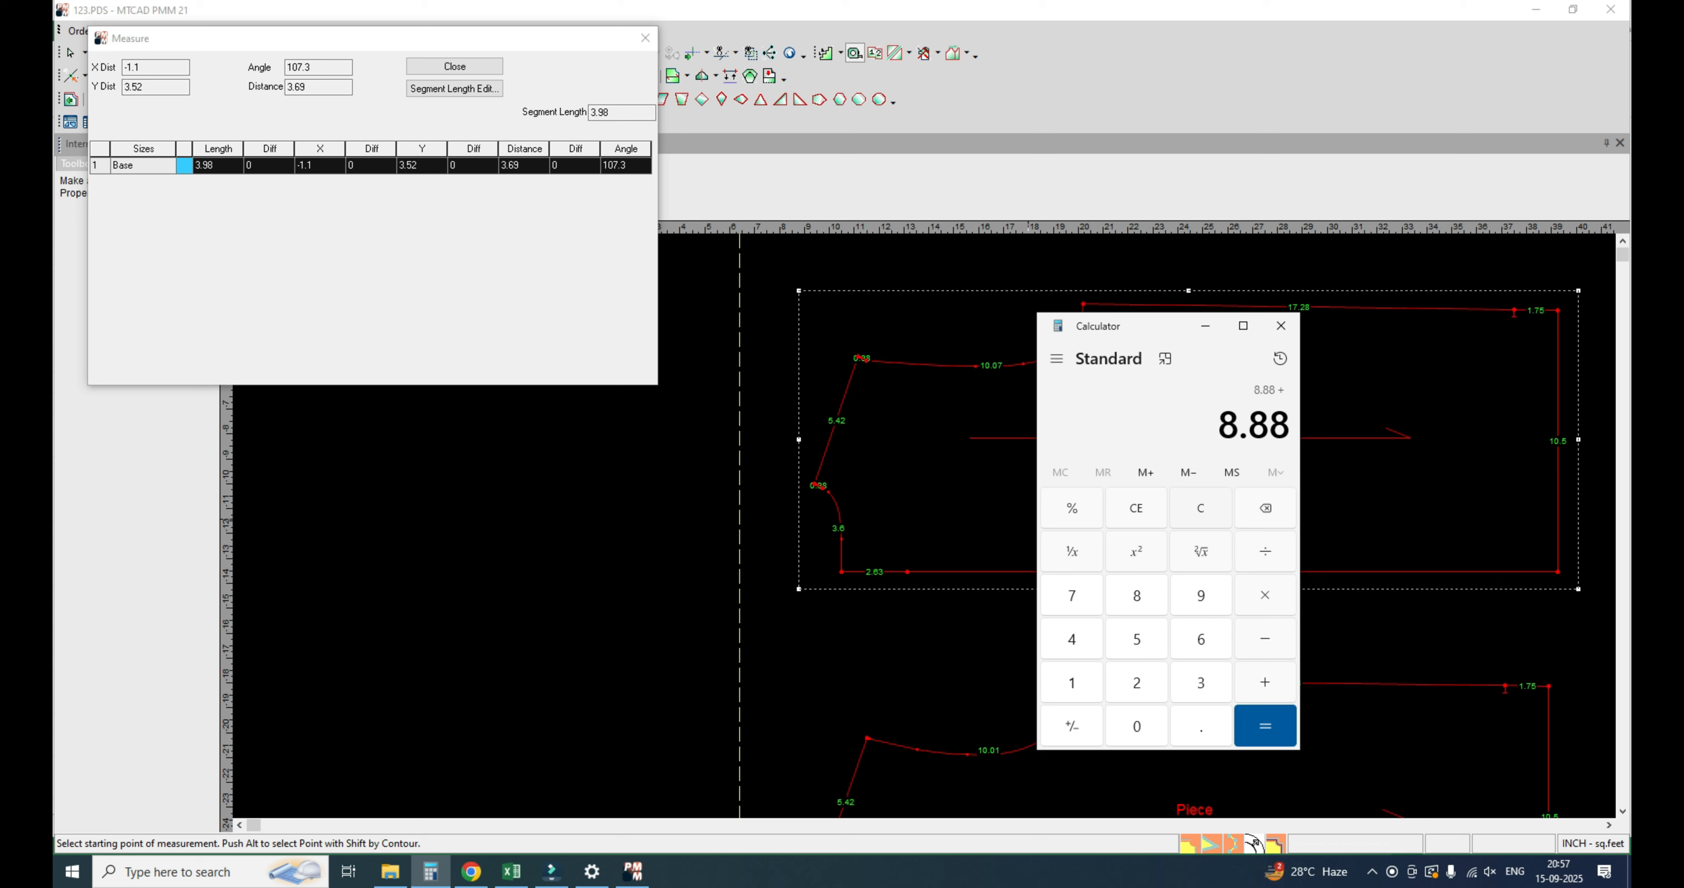
scroll(965, 705, down, 3)
scroll(924, 526, up, 6)
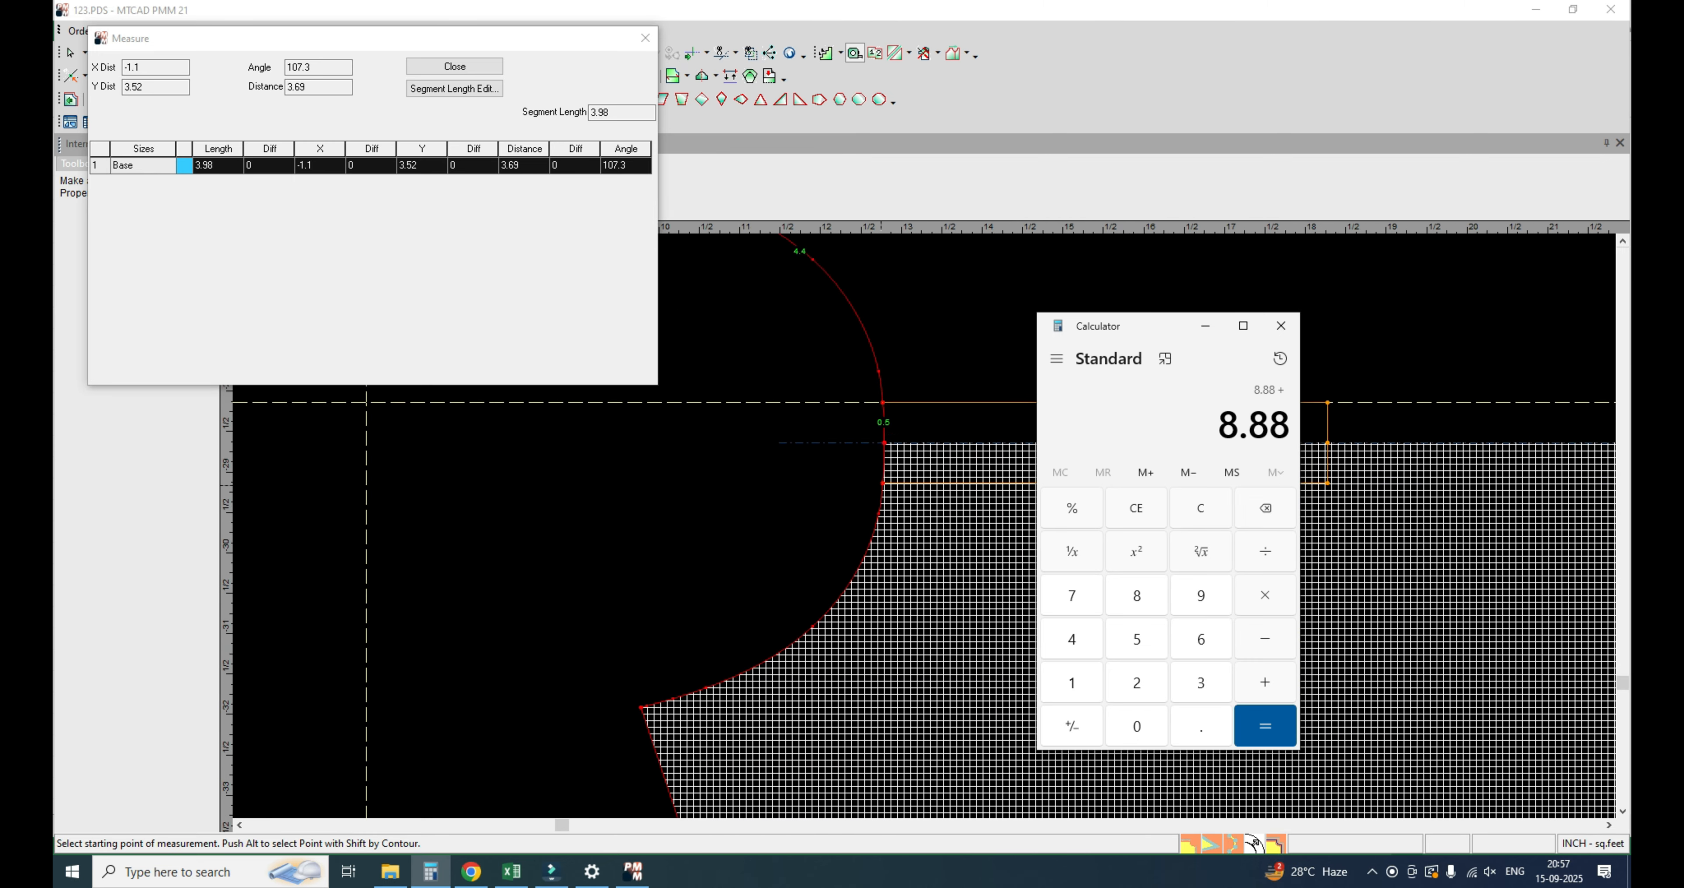
text(0.5)
key(Return)
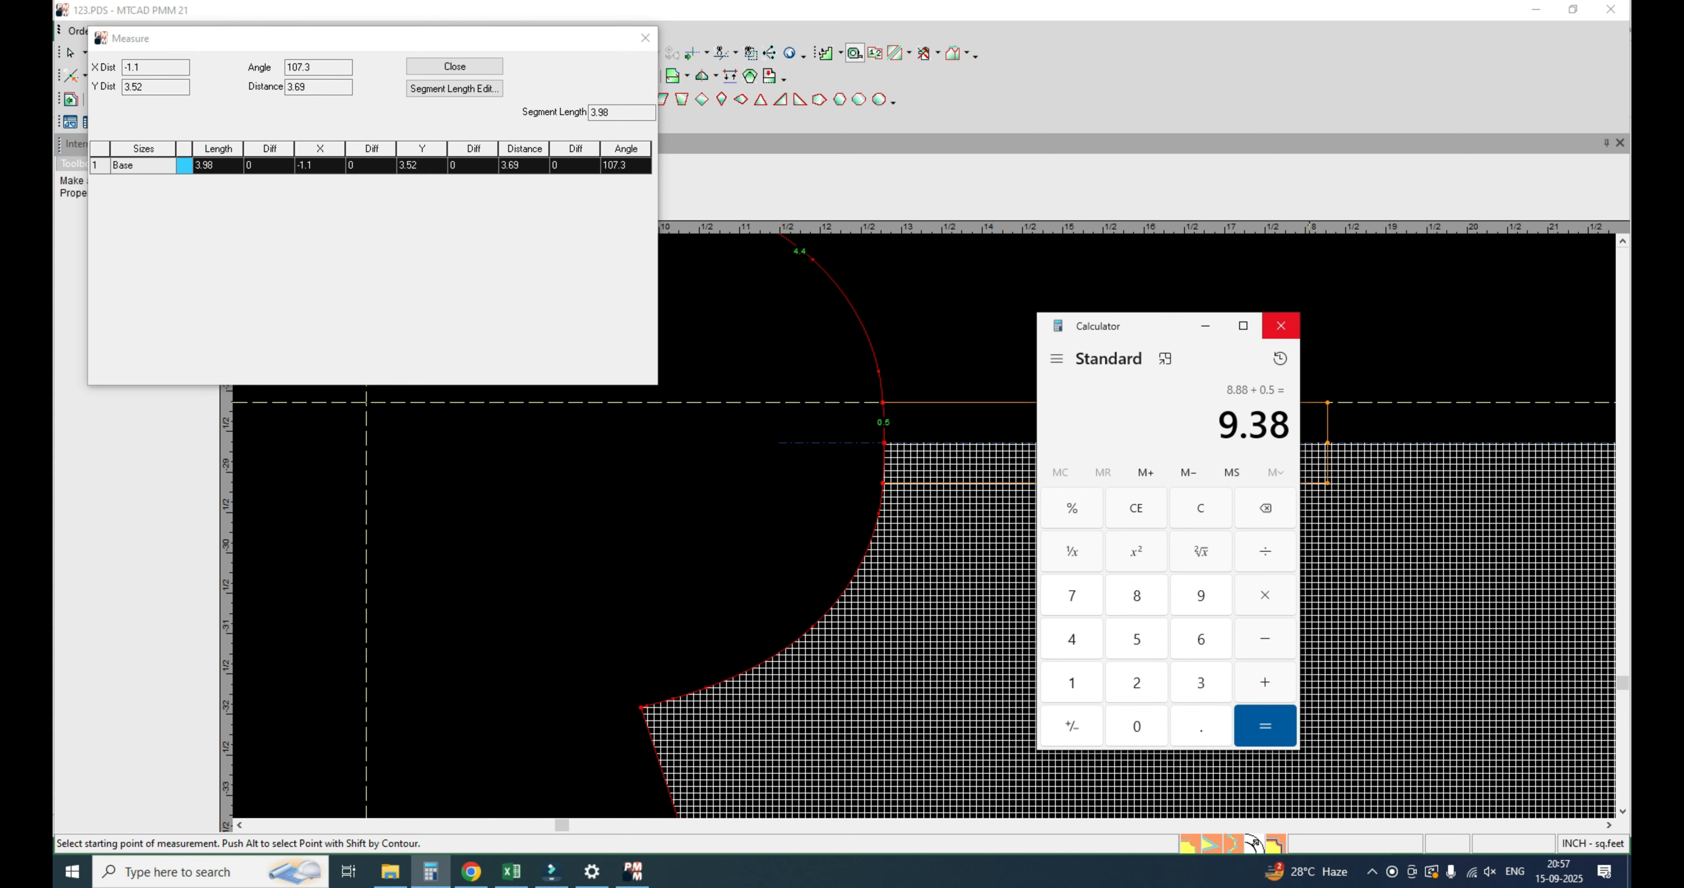
click(1280, 326)
click(455, 66)
scroll(858, 253, down, 15)
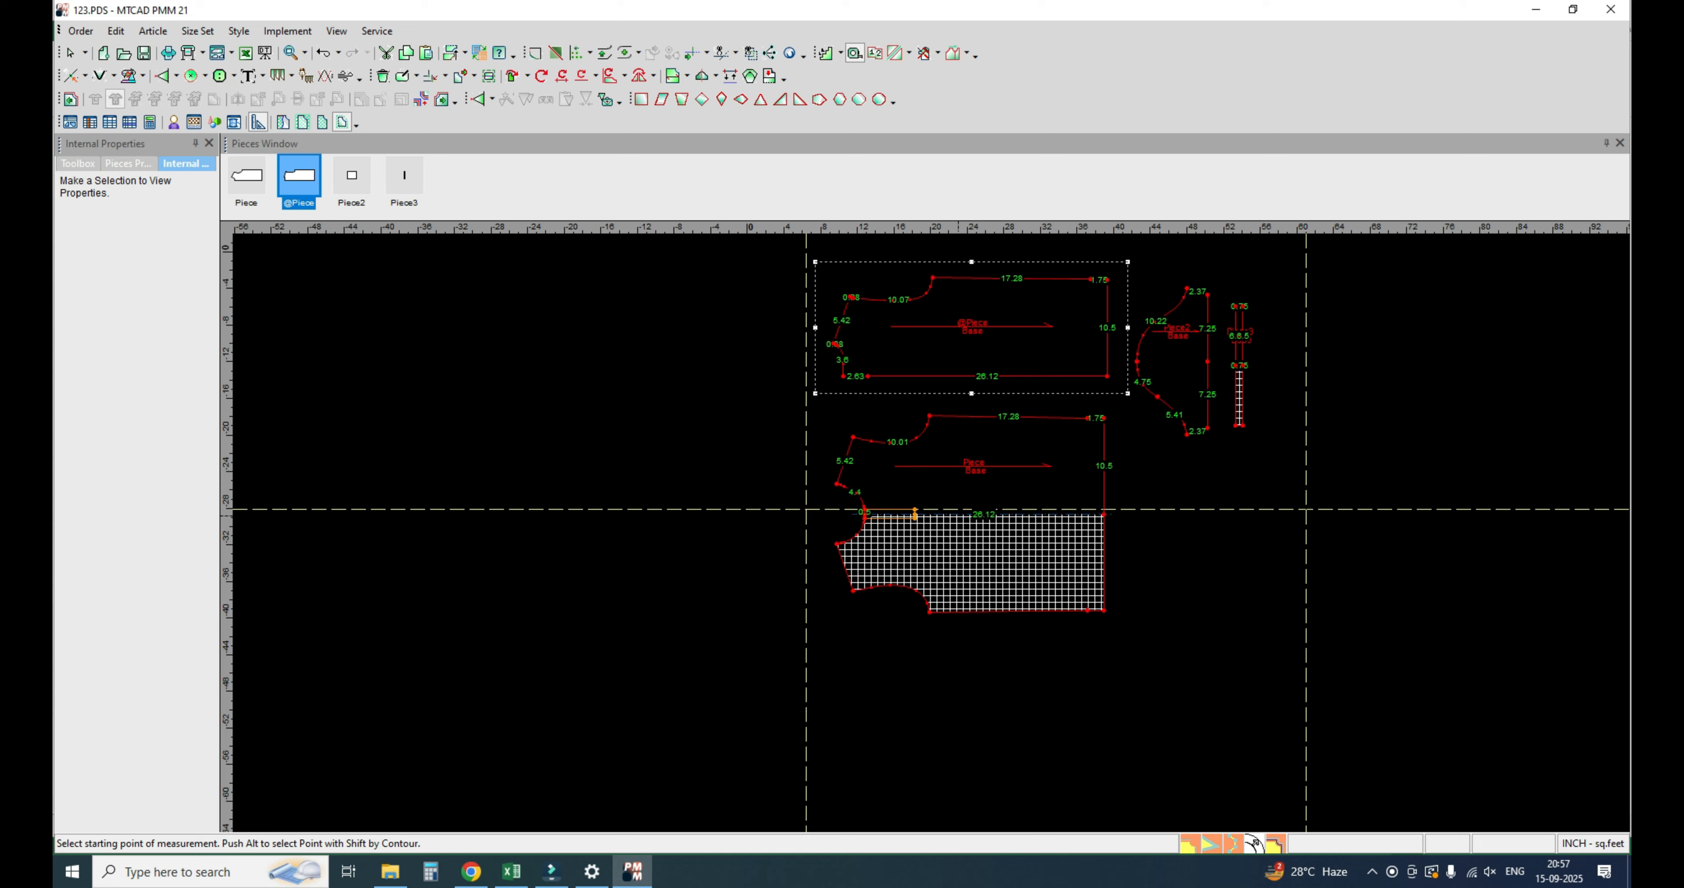
scroll(994, 450, up, 1)
key(Escape)
Step: Create a rectangular piece named Piece4 with length 9 and width 1.25
scroll(994, 449, up, 2)
right_click(939, 460)
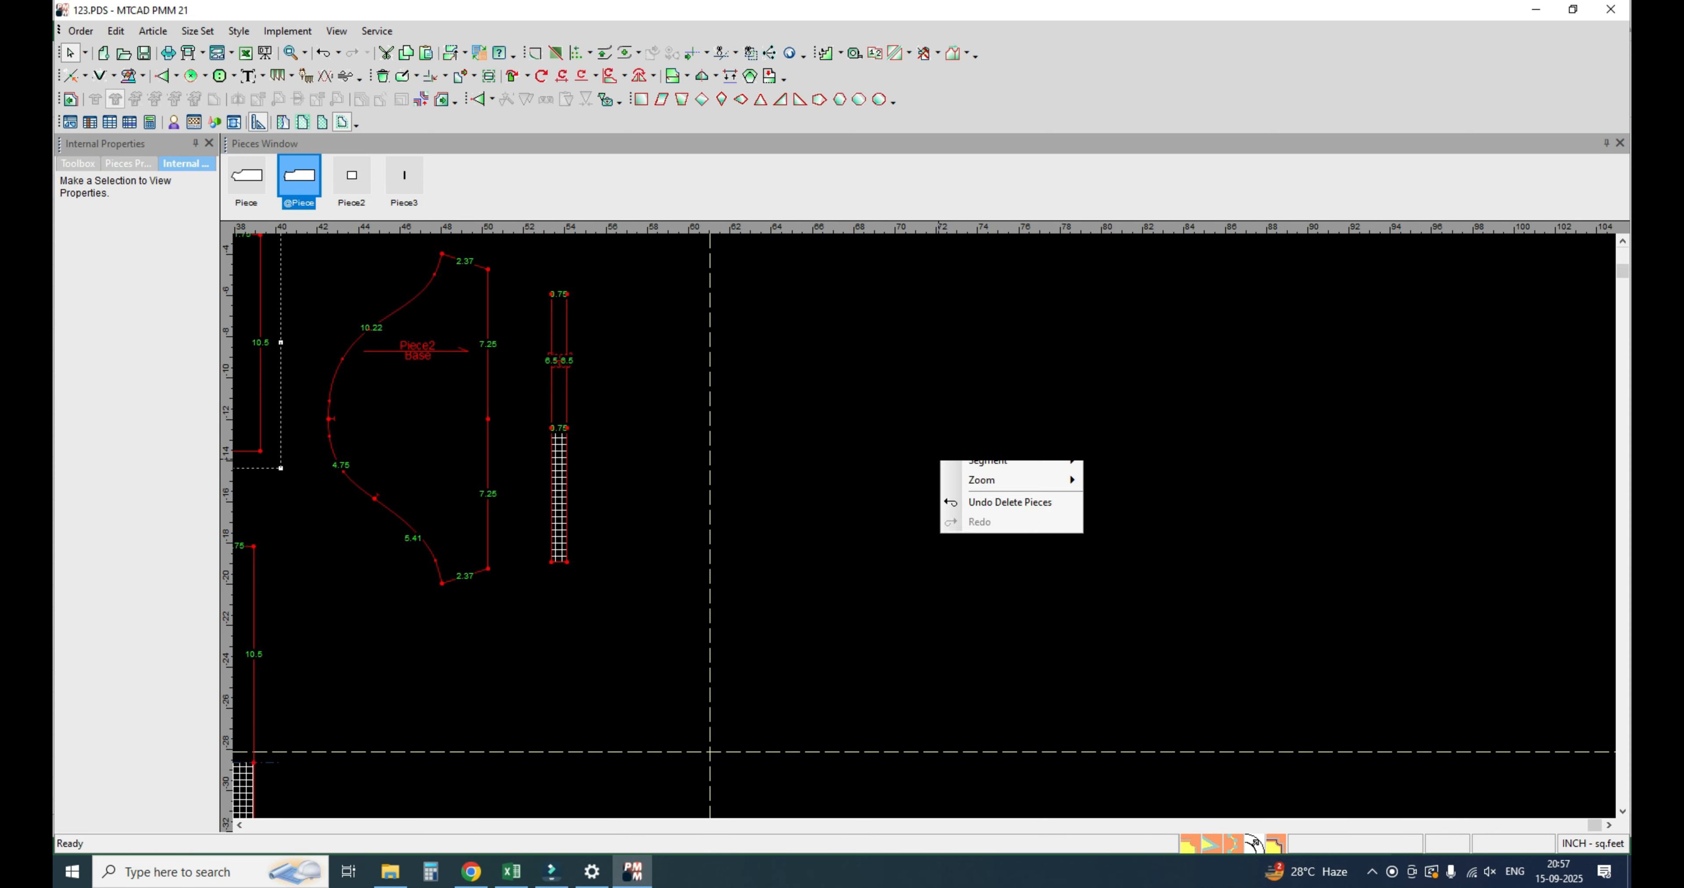
mouse_move(1007, 572)
click(1151, 573)
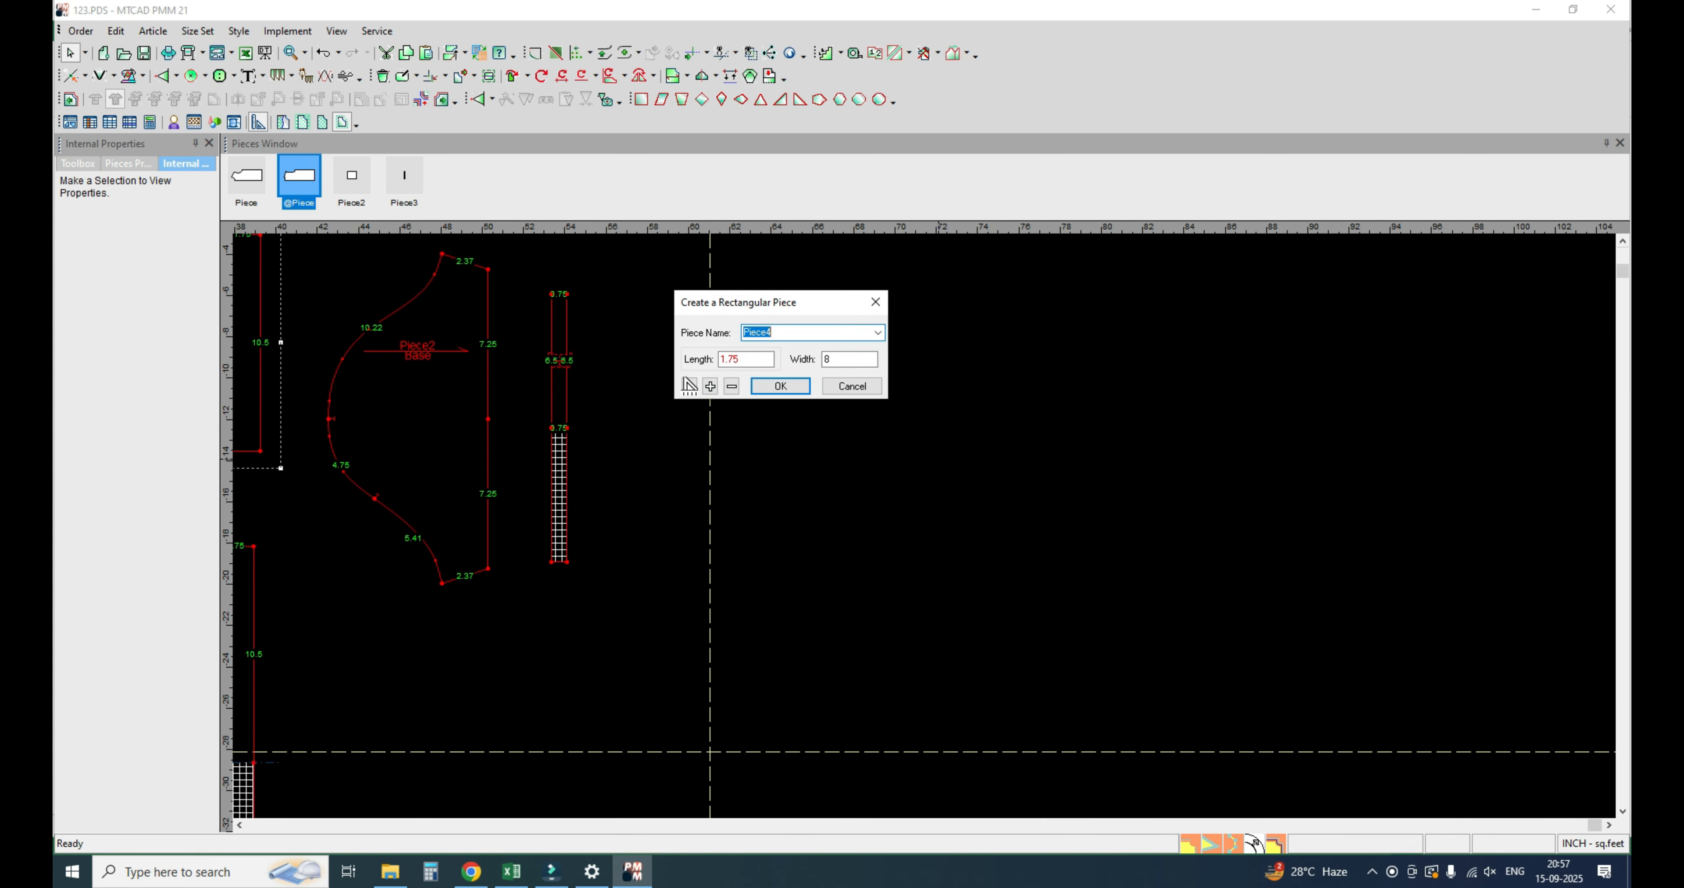
key(Tab)
text(9)
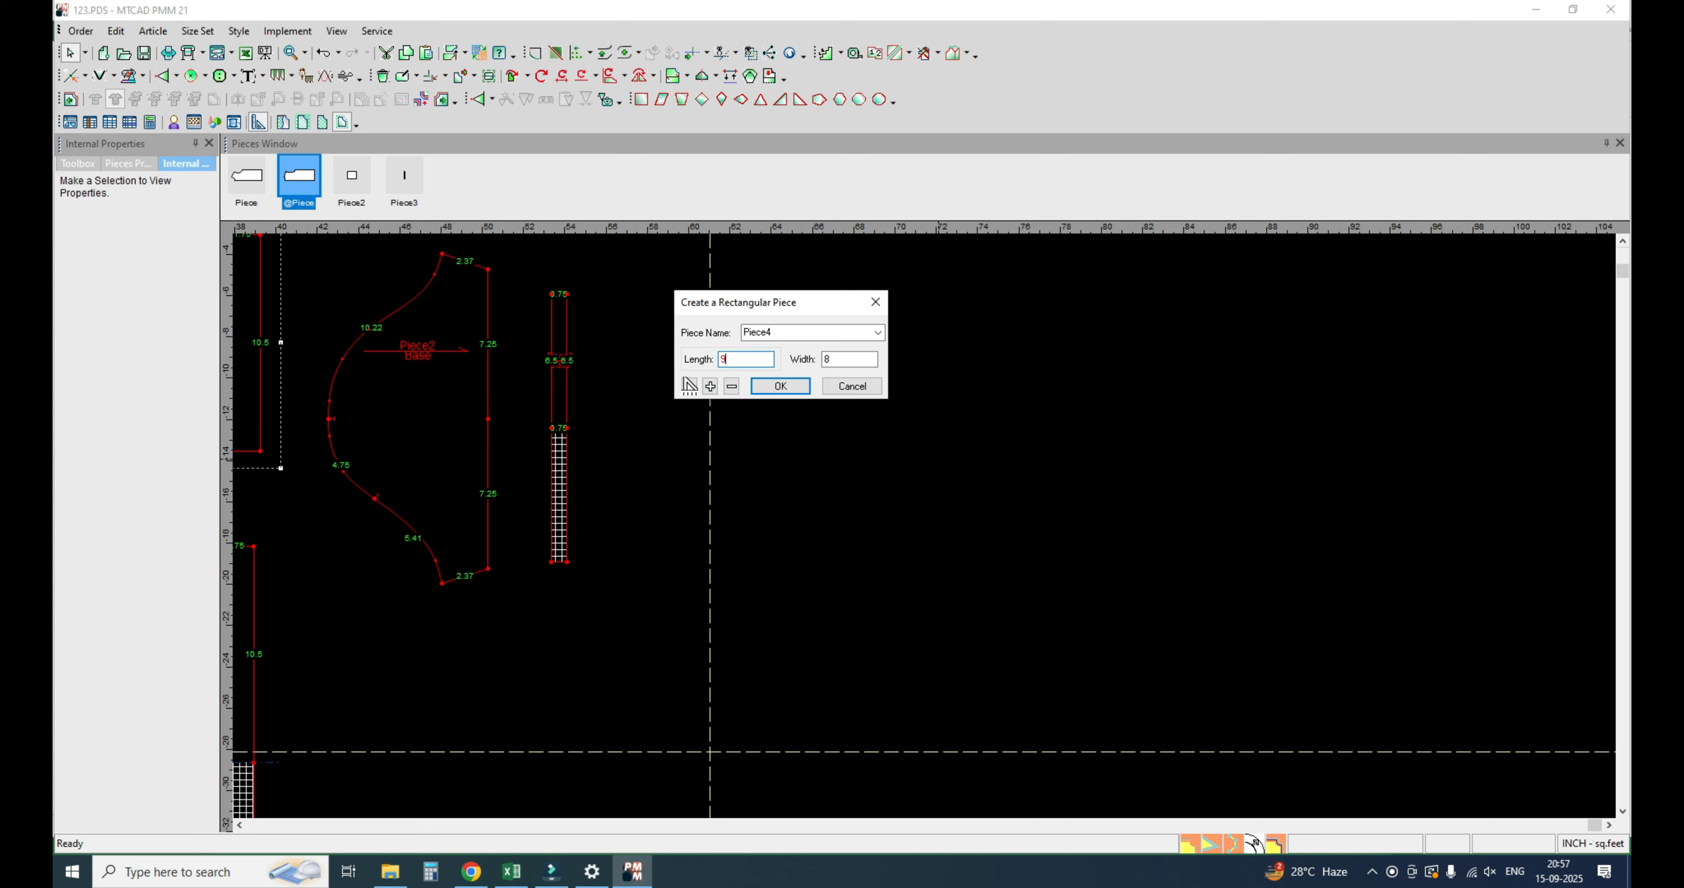
key(Tab)
text(1.25)
key(Return)
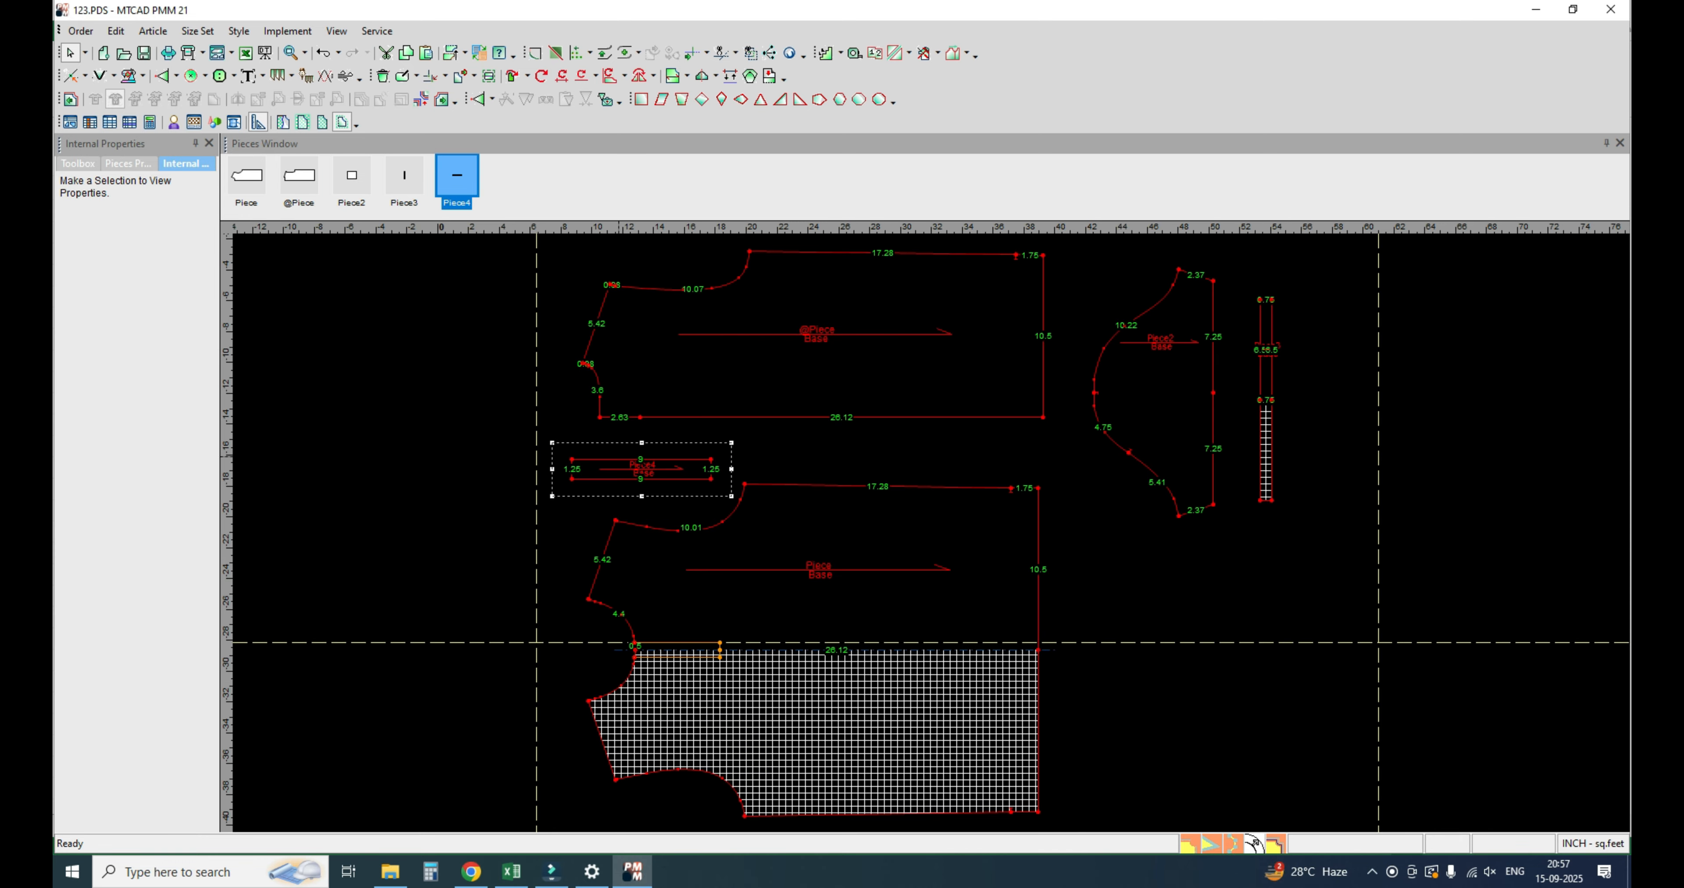
Step: Move the new Piece4 rectangle into the empty area to the left of the body pieces
scroll(687, 493, up, 3)
scroll(929, 542, down, 2)
click(924, 506)
click(590, 485)
scroll(605, 494, up, 3)
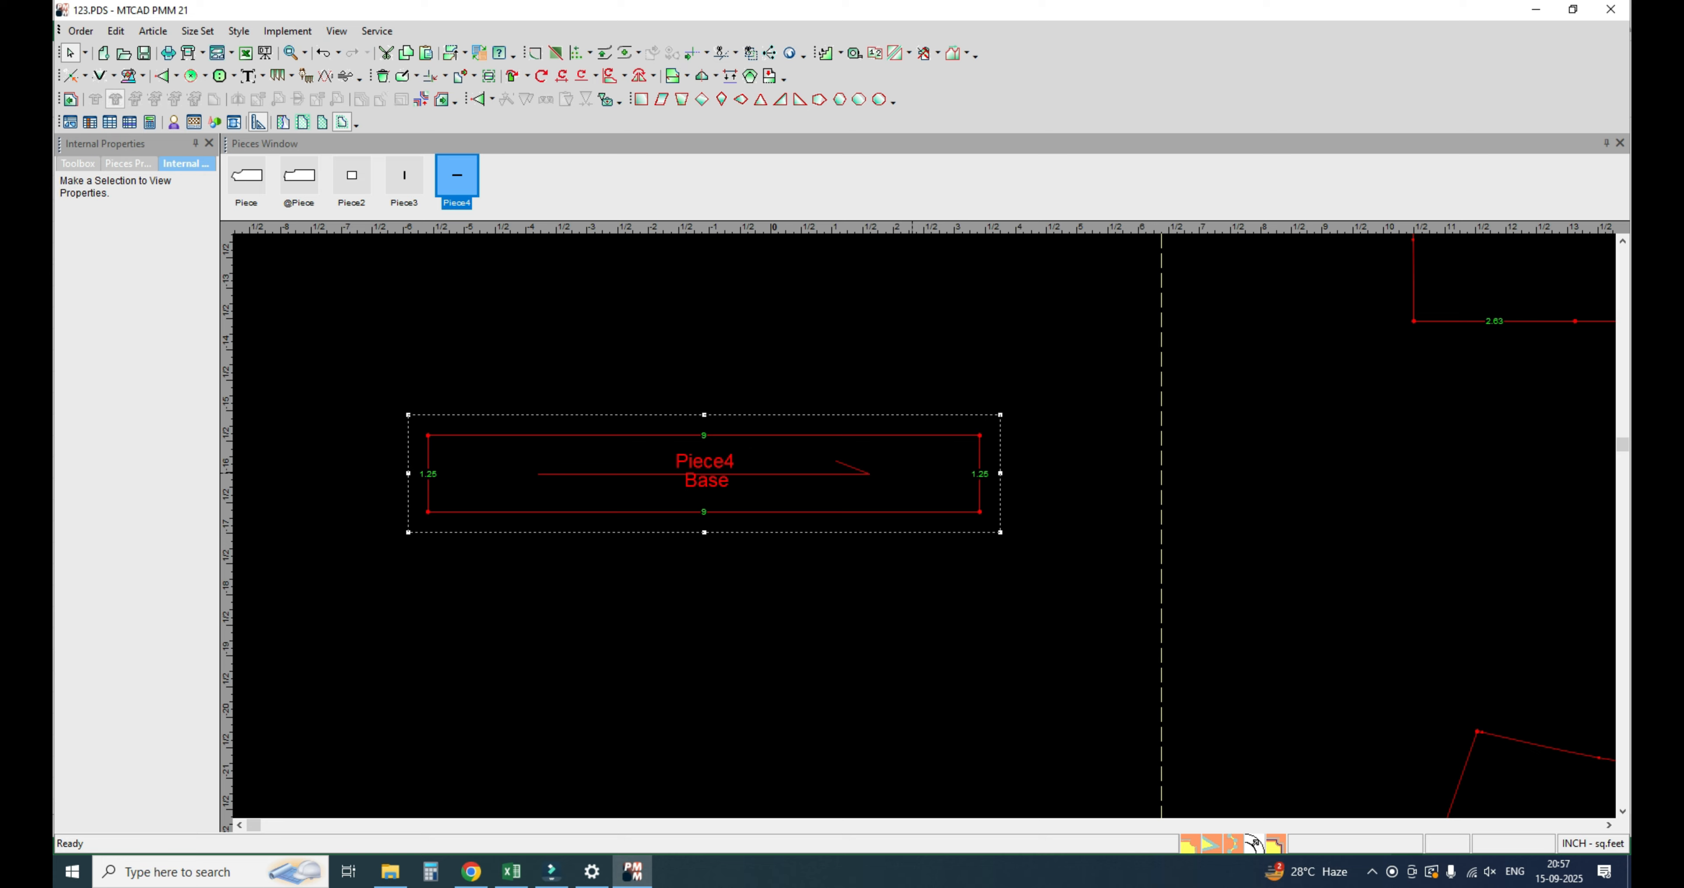
Step: Move the two right-end corner points of Piece4 down together with a Y offset of -0.25
click(431, 76)
drag(887, 372, 1044, 582)
click(979, 512)
click(979, 539)
key(Tab)
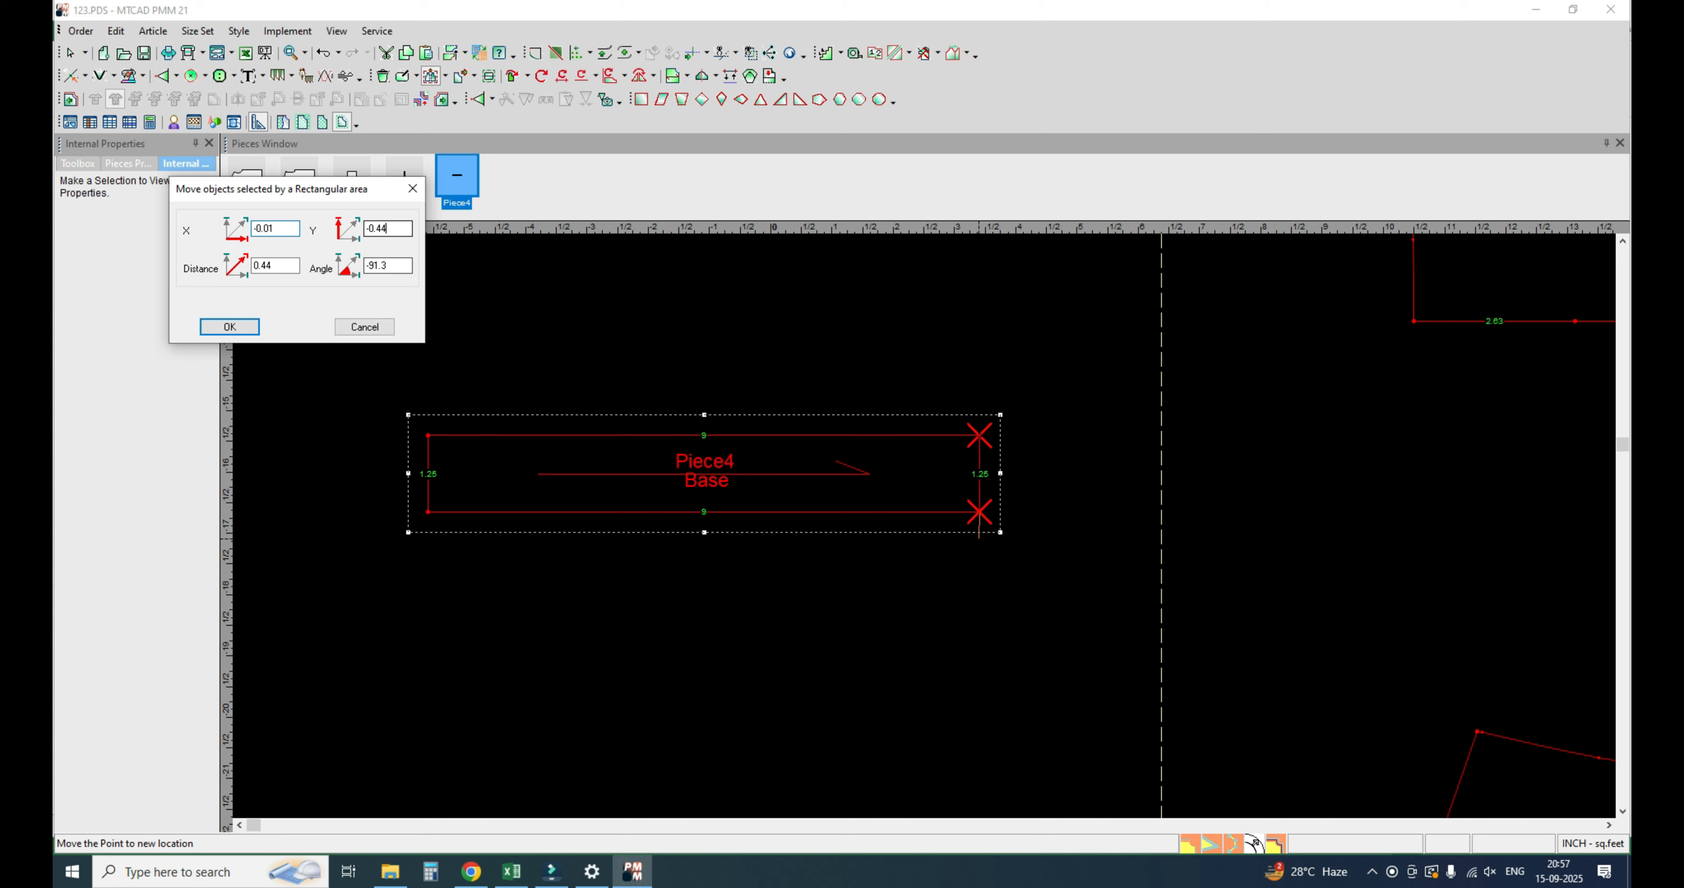
text(-.25)
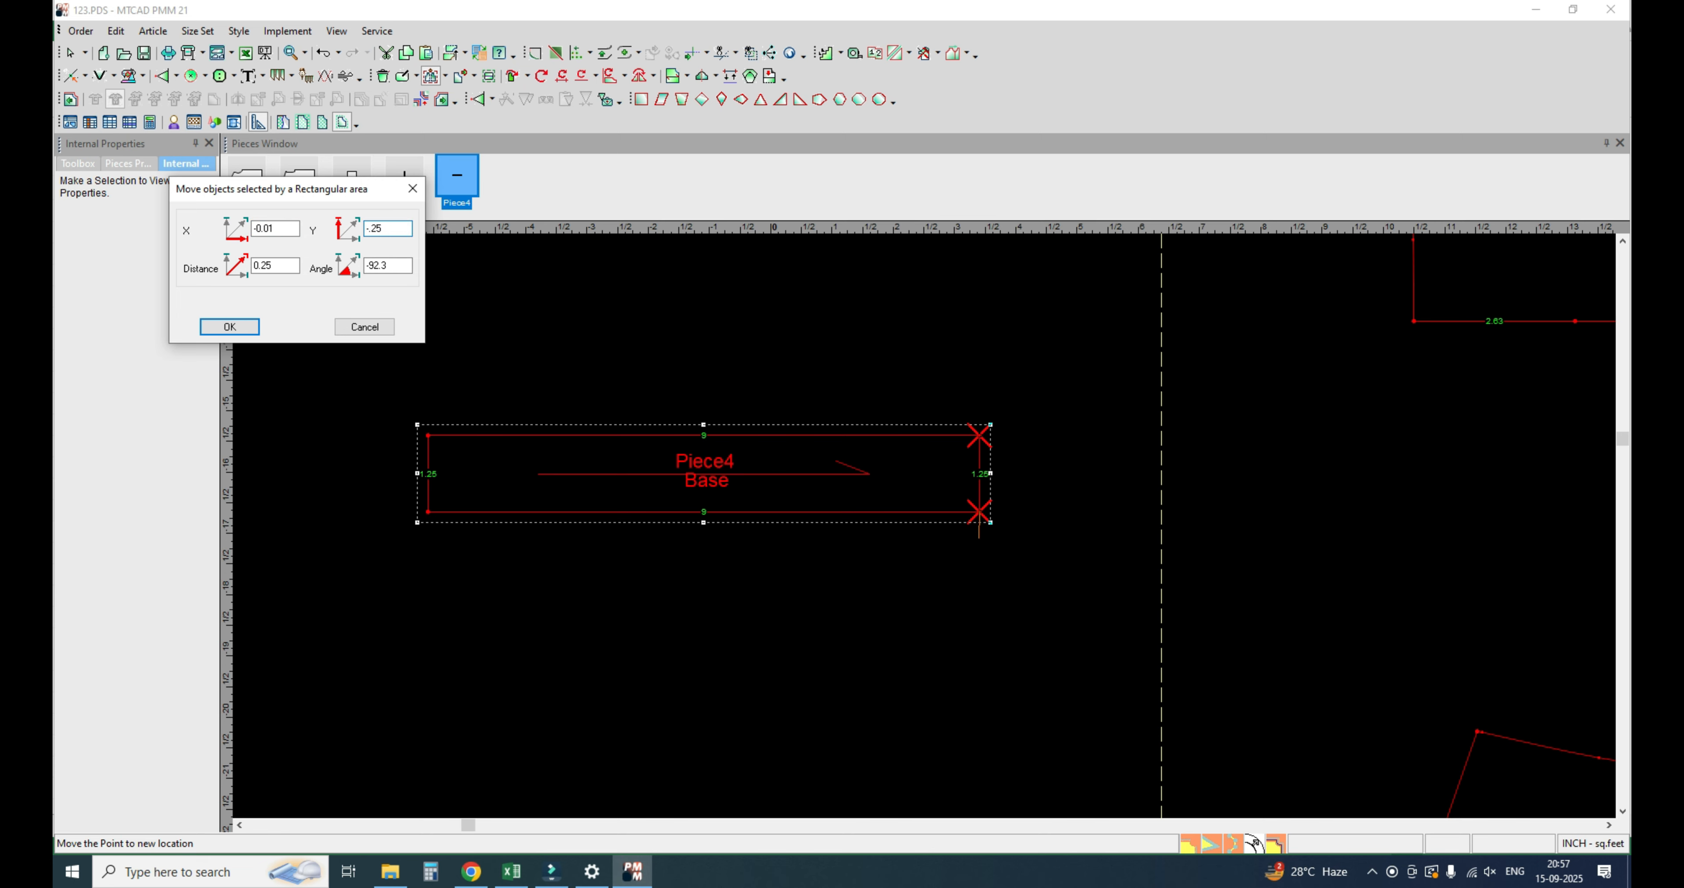
key(Tab)
key(Return)
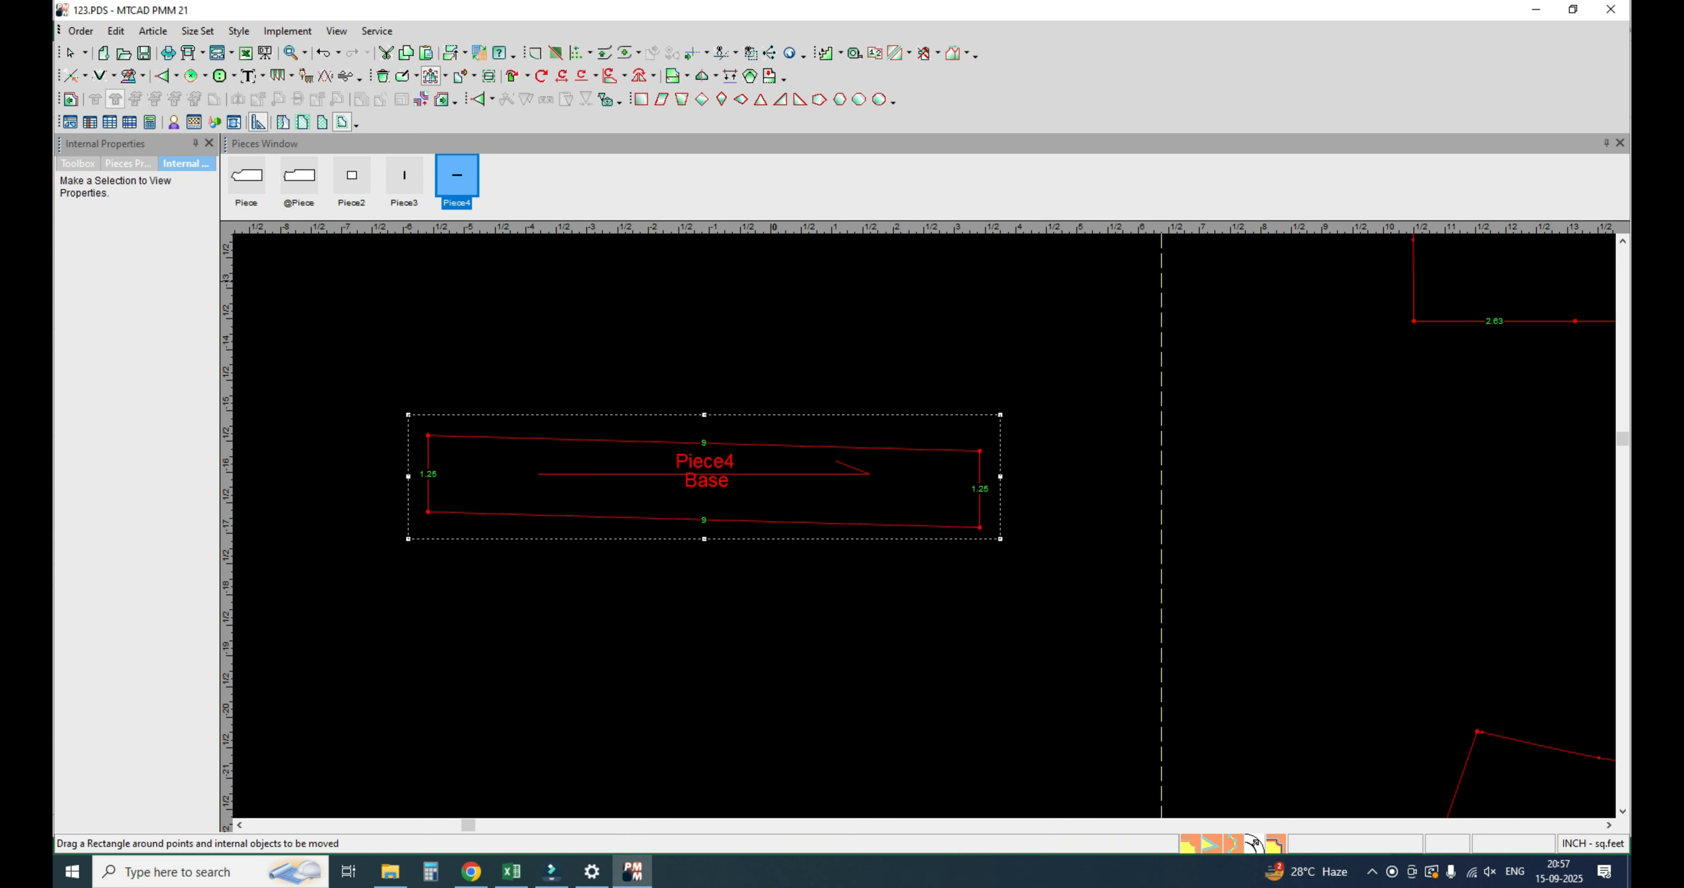
right_click(847, 337)
click(876, 346)
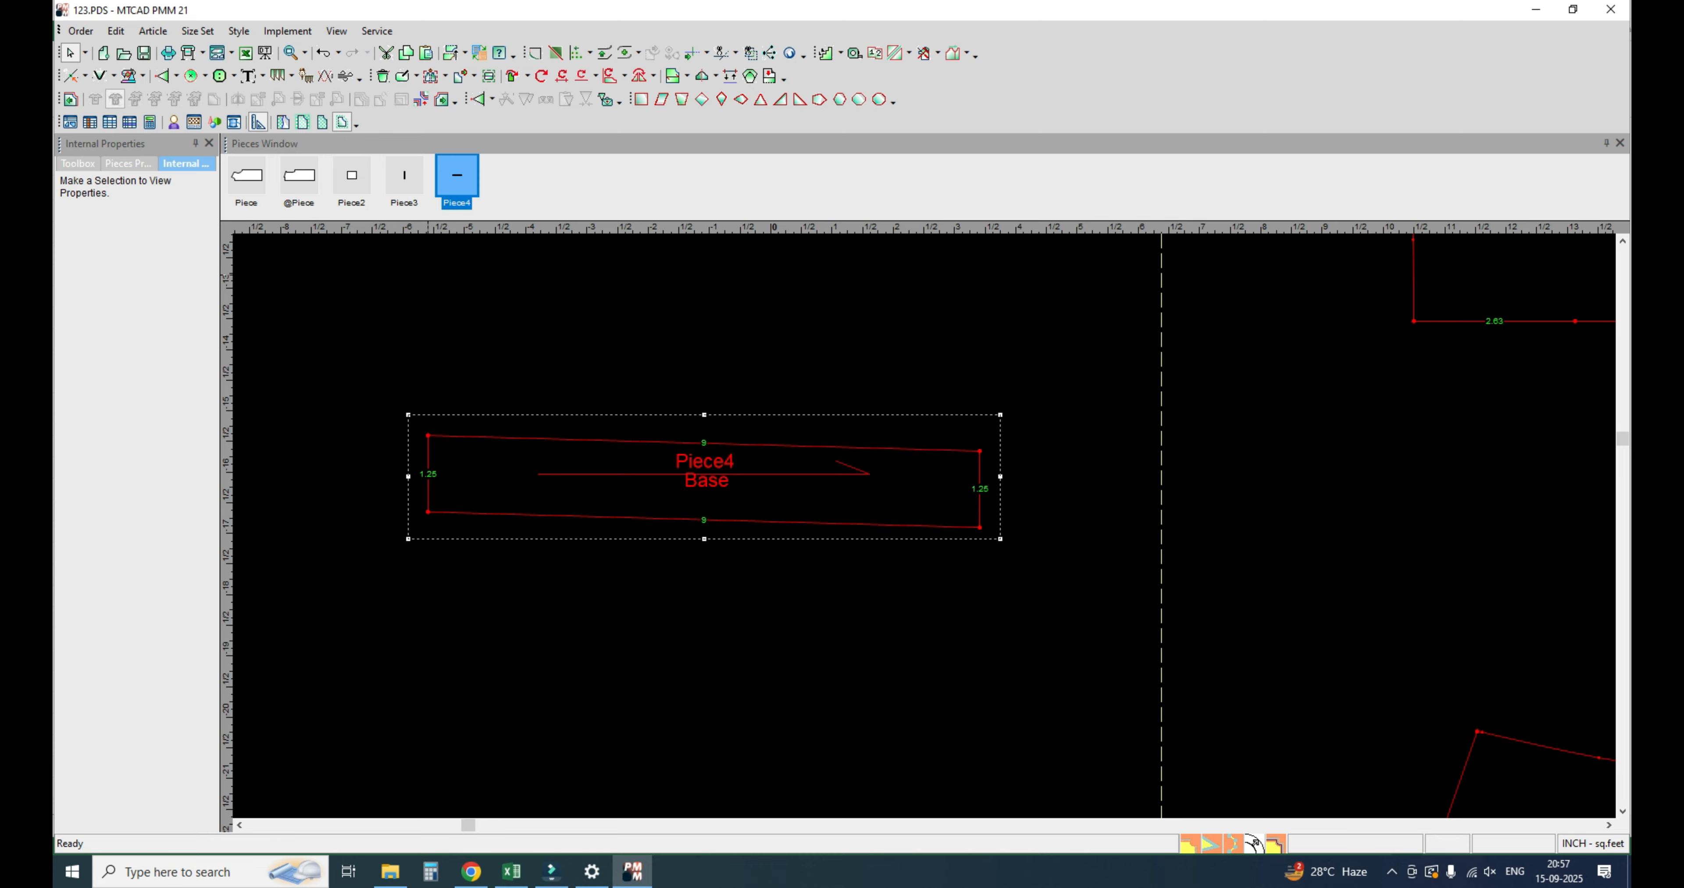
Step: Shape Piece4's lower edge with two curve points, bowing it down about 0.25 near the right end and raising it slightly nearer the left end
key(m)
scroll(694, 538, up, 5)
scroll(928, 516, down, 5)
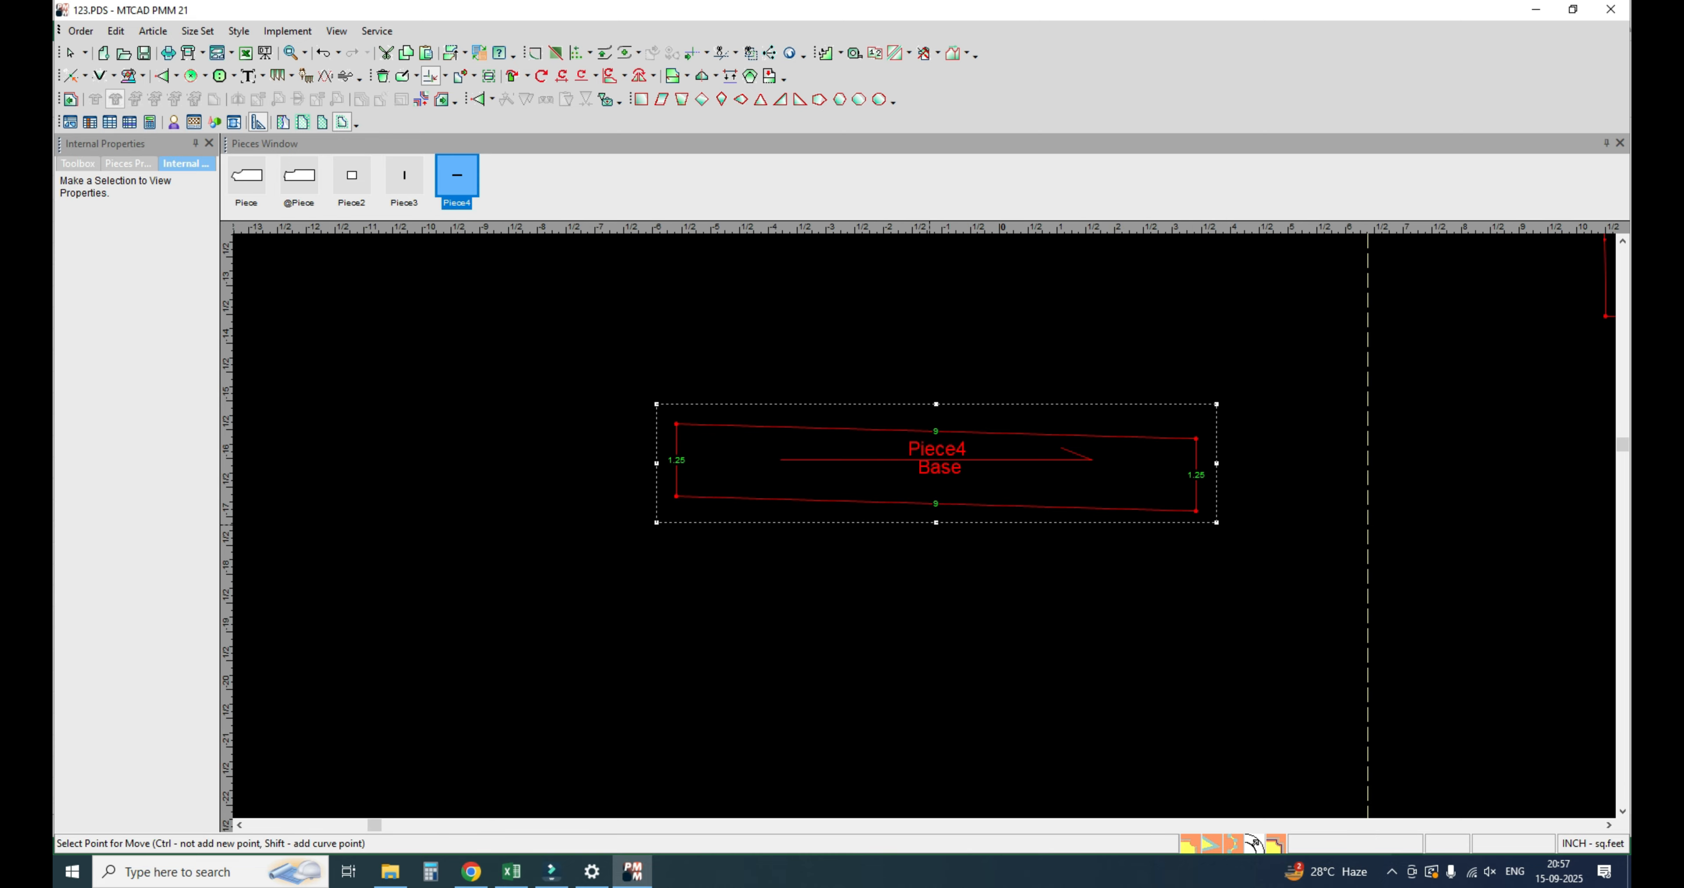
scroll(959, 524, up, 5)
click(1095, 495)
click(1105, 516)
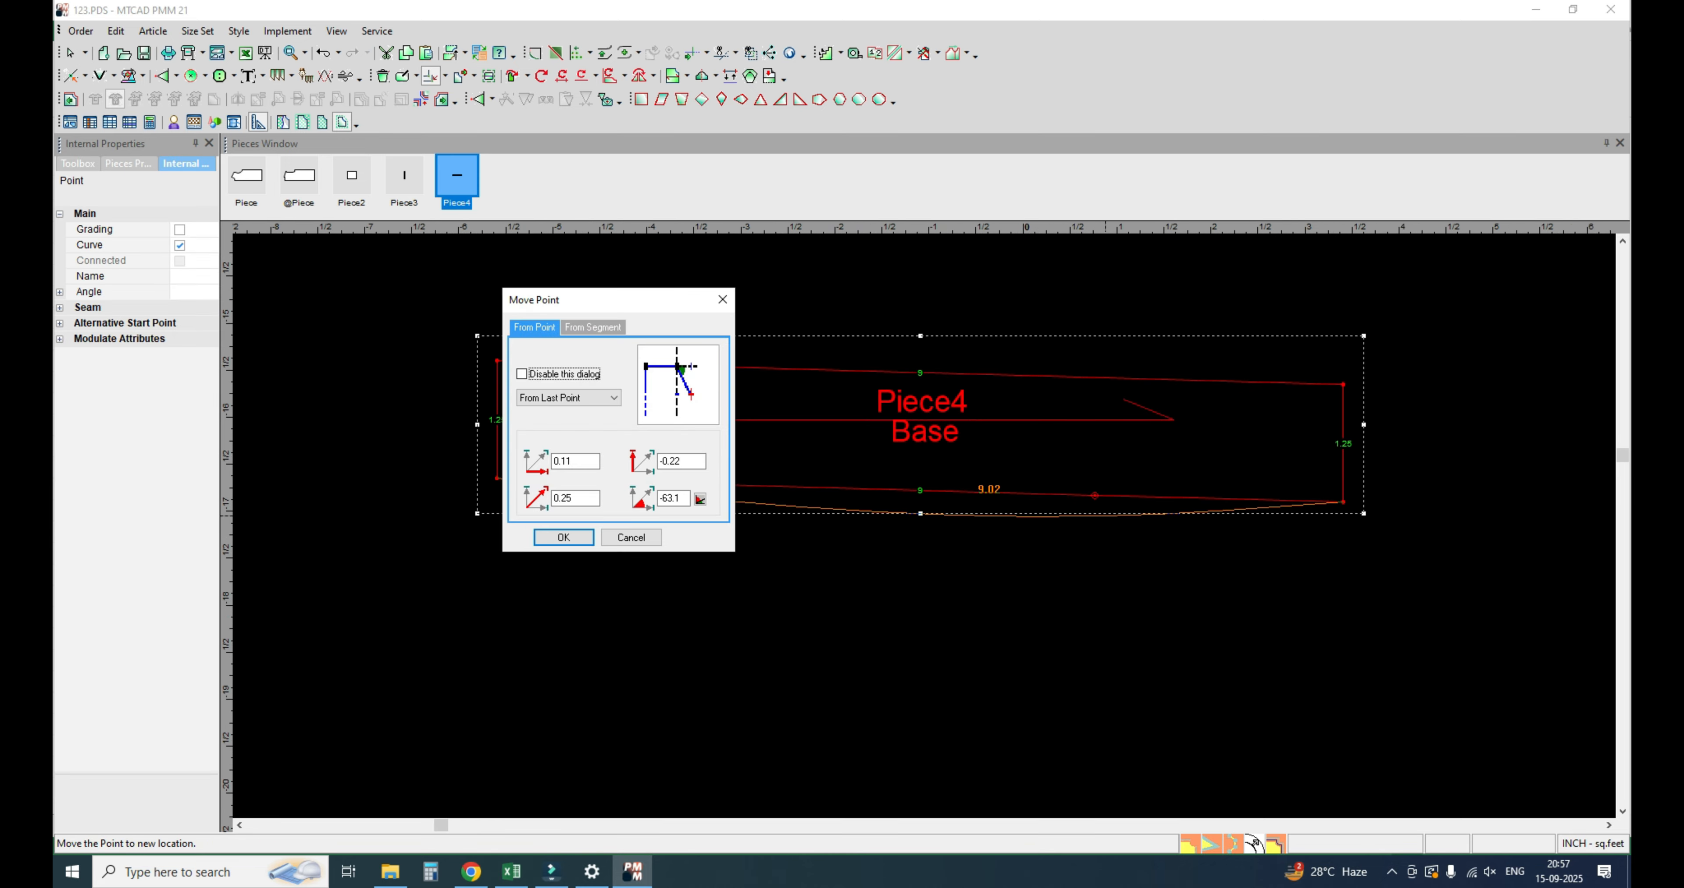
click(562, 538)
click(698, 496)
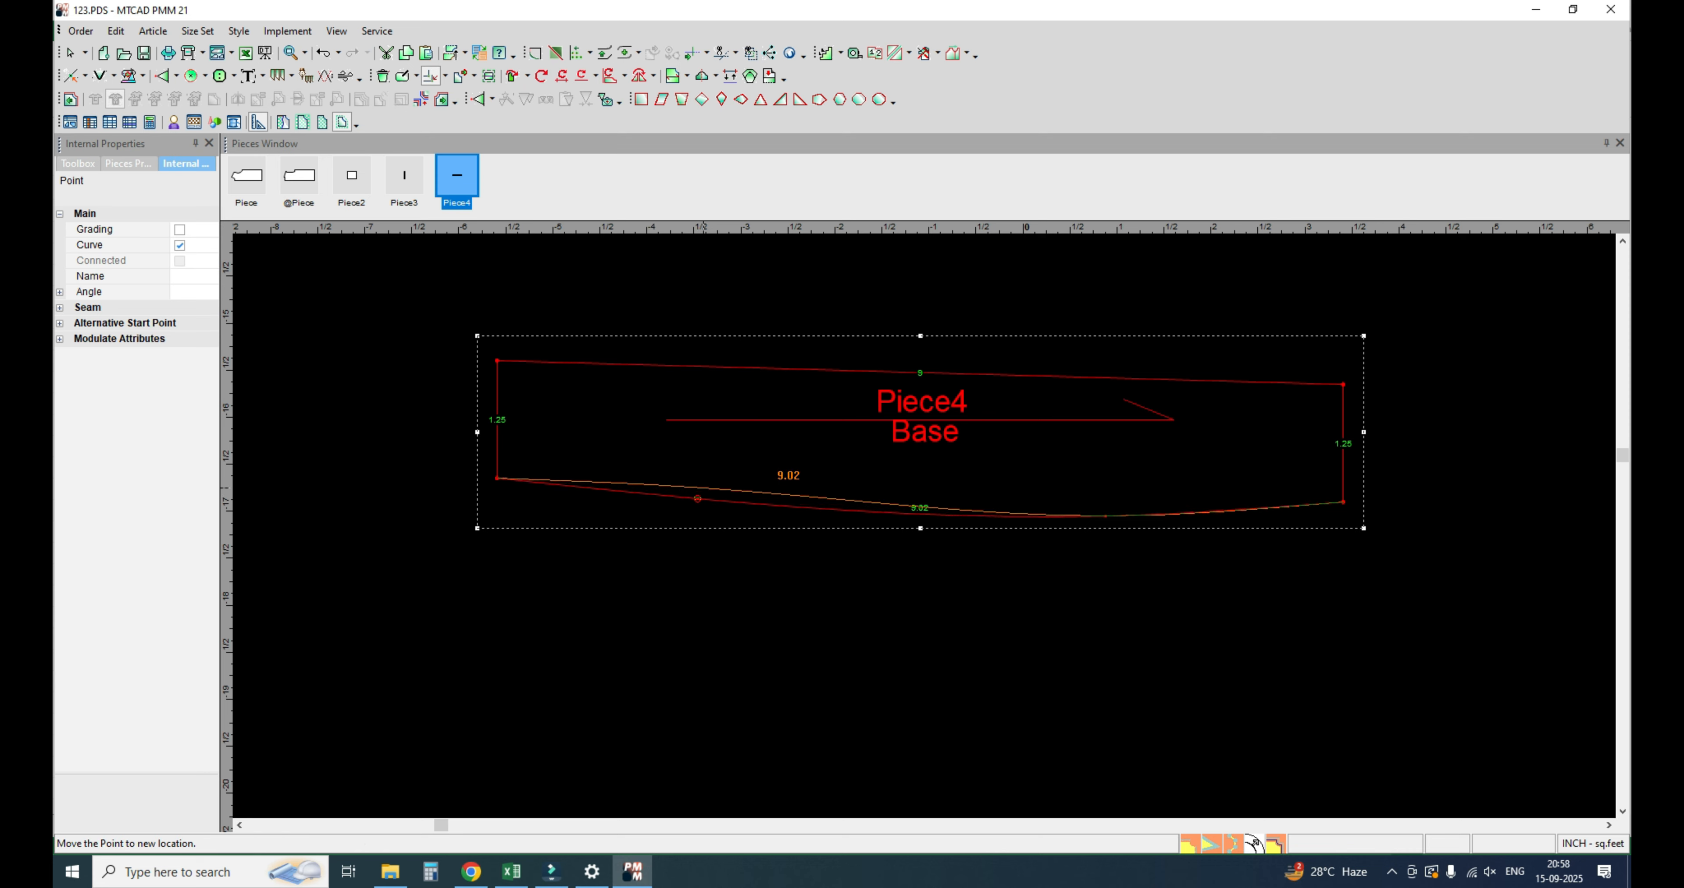
click(704, 488)
click(563, 537)
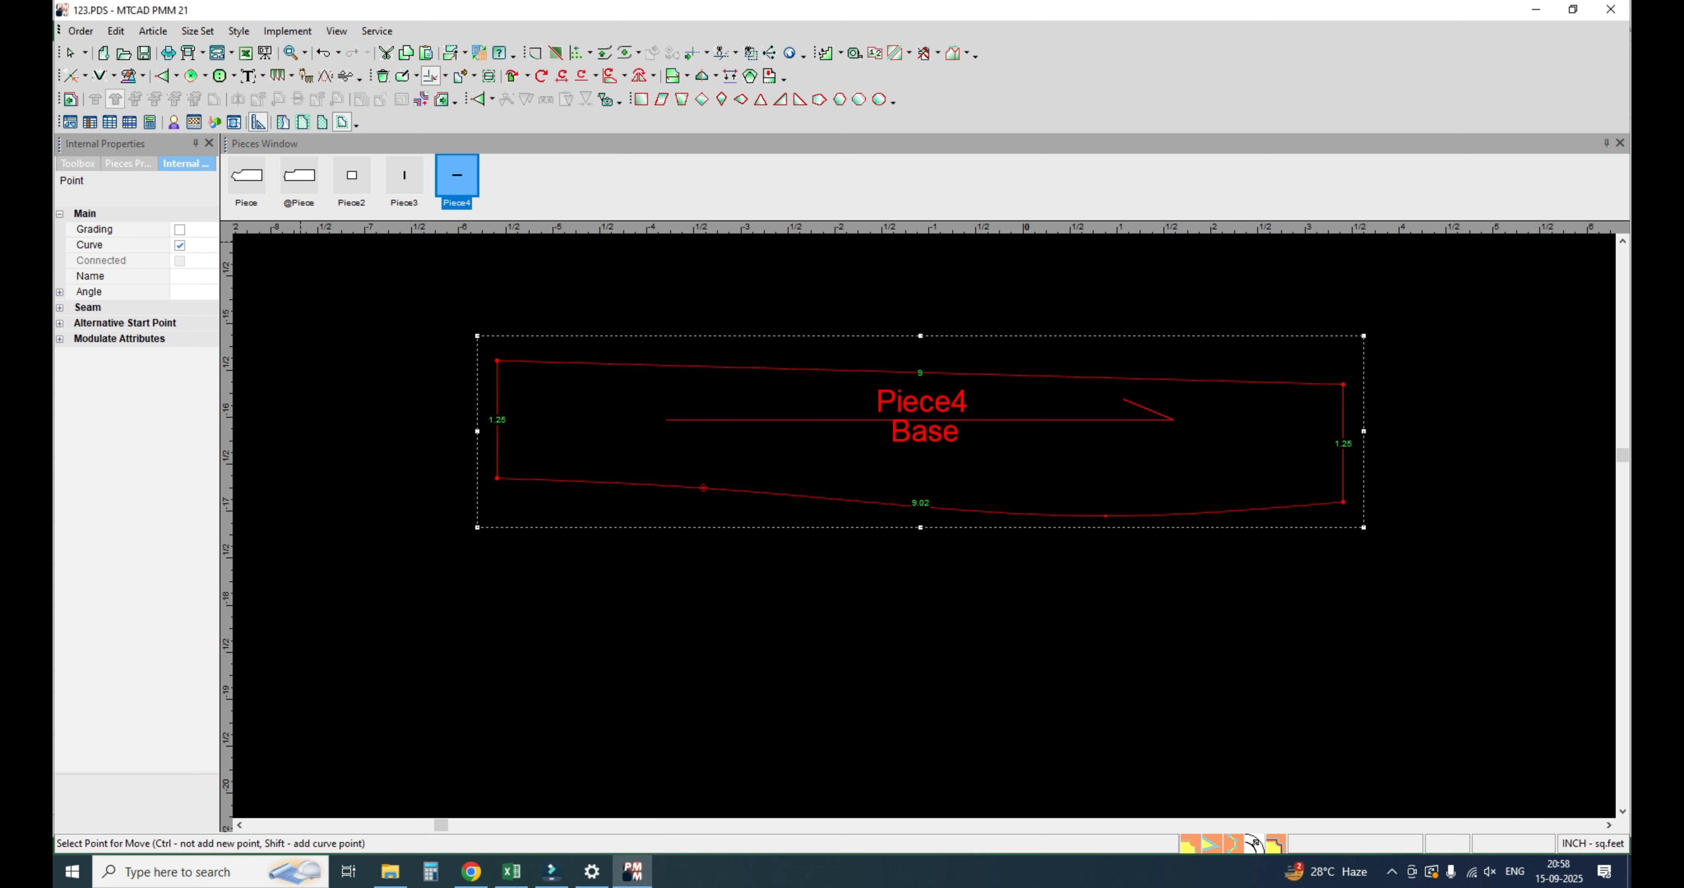
Step: Add a curve point on Piece4's upper edge 1.25 from the right corner, and make that corner a curve point
click(70, 76)
click(1225, 381)
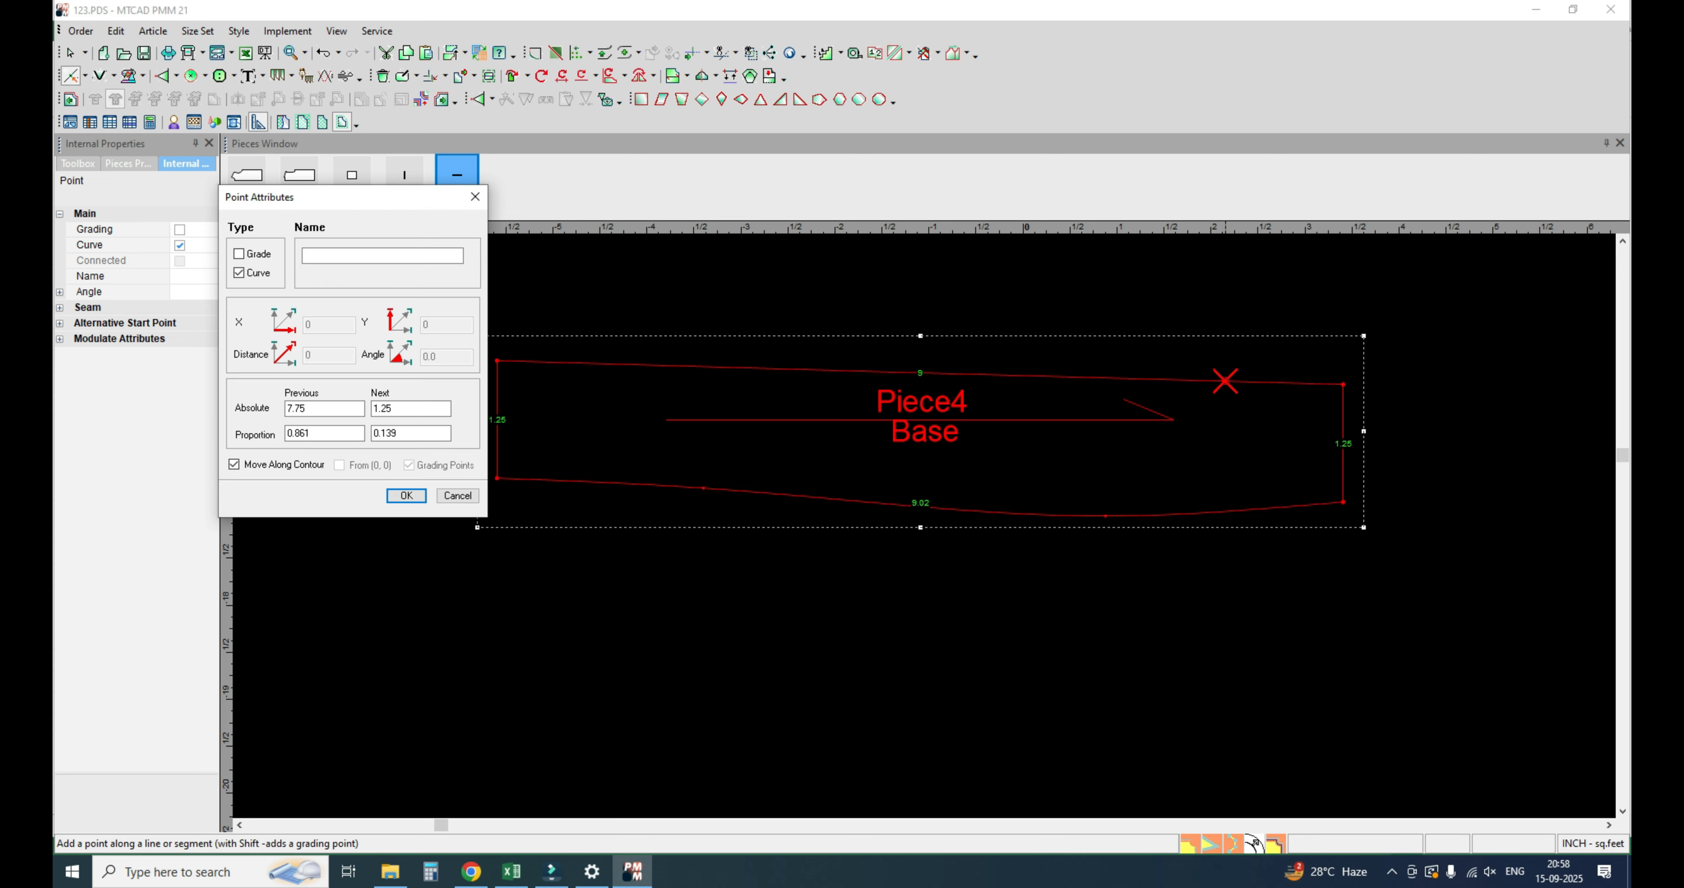
key(Return)
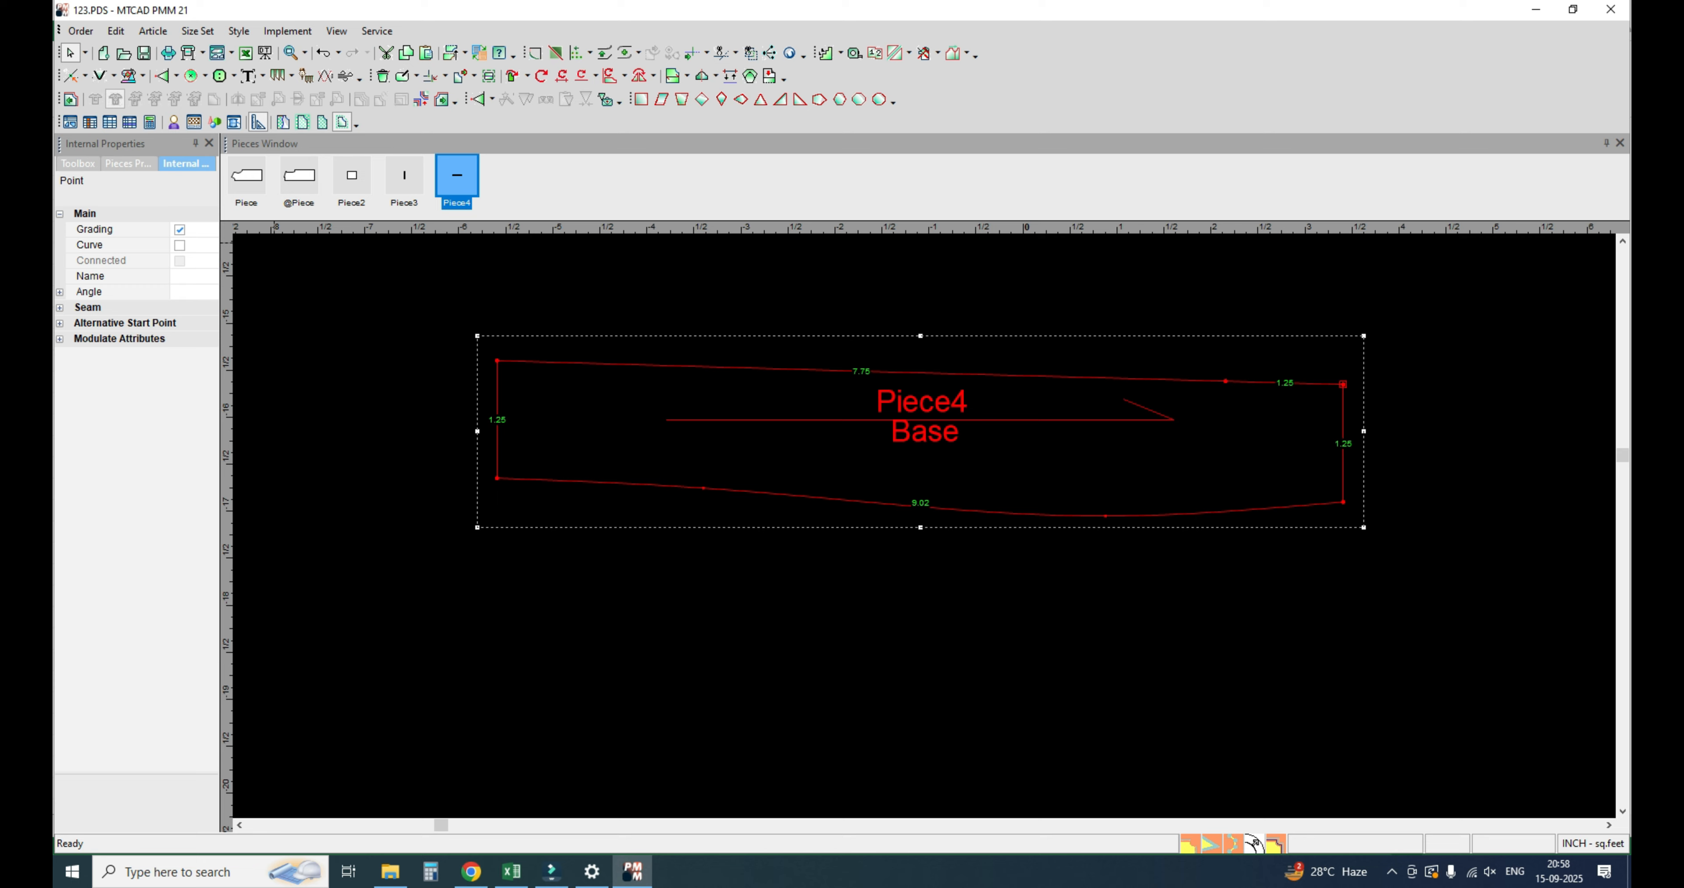
click(179, 245)
click(1398, 362)
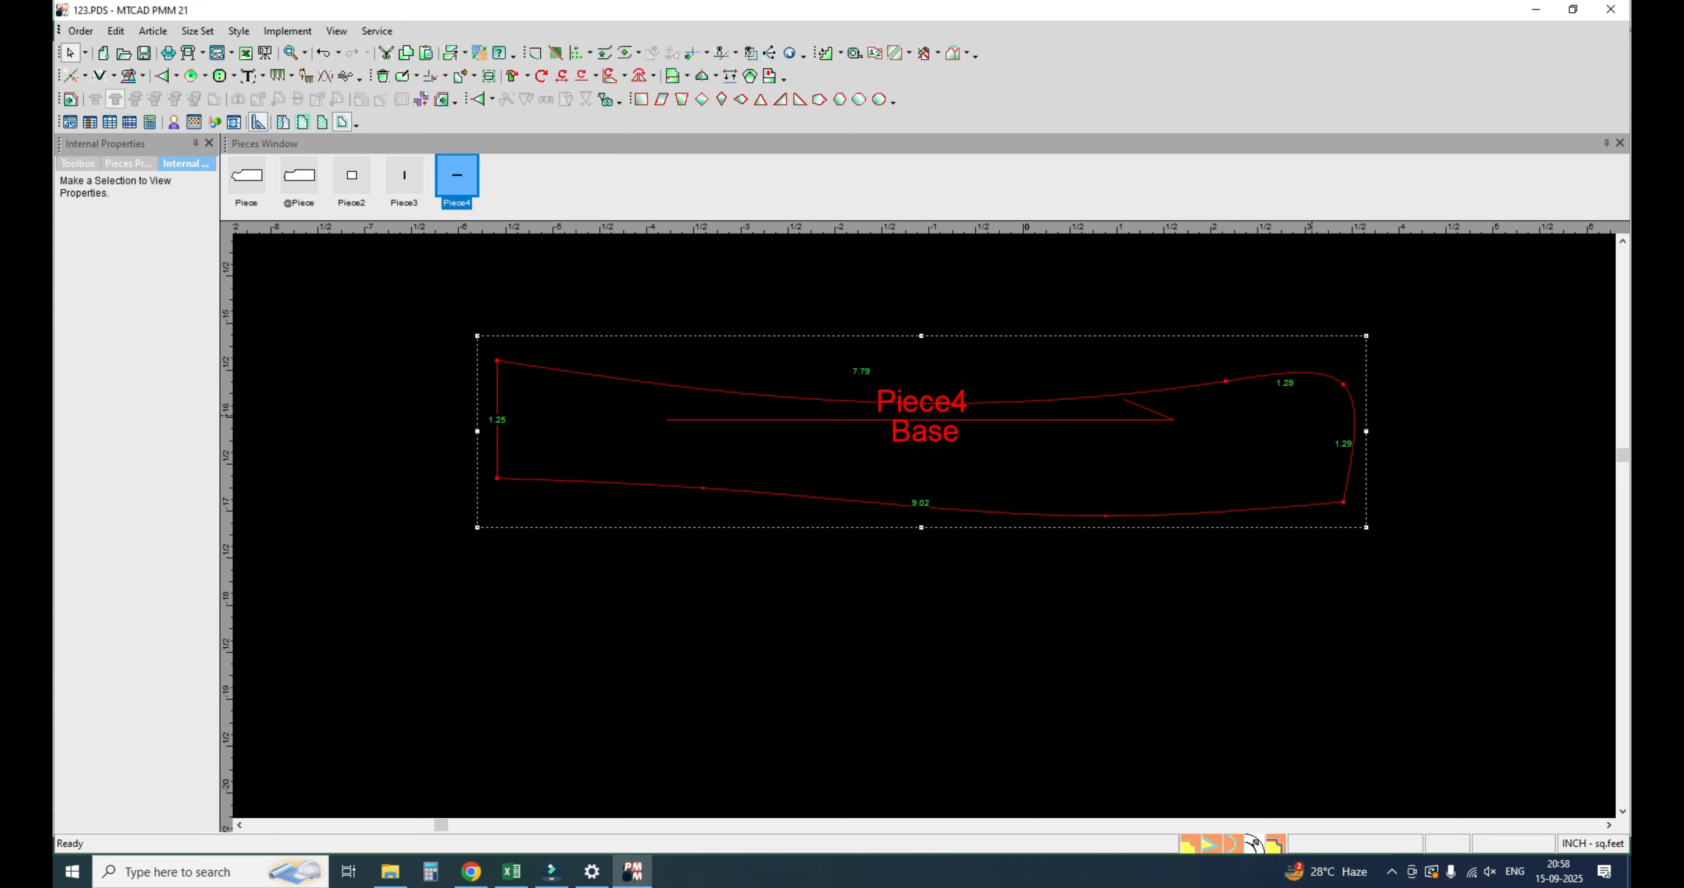
Step: Move Piece4's upper right corner point inward and down to round off the end
key(b)
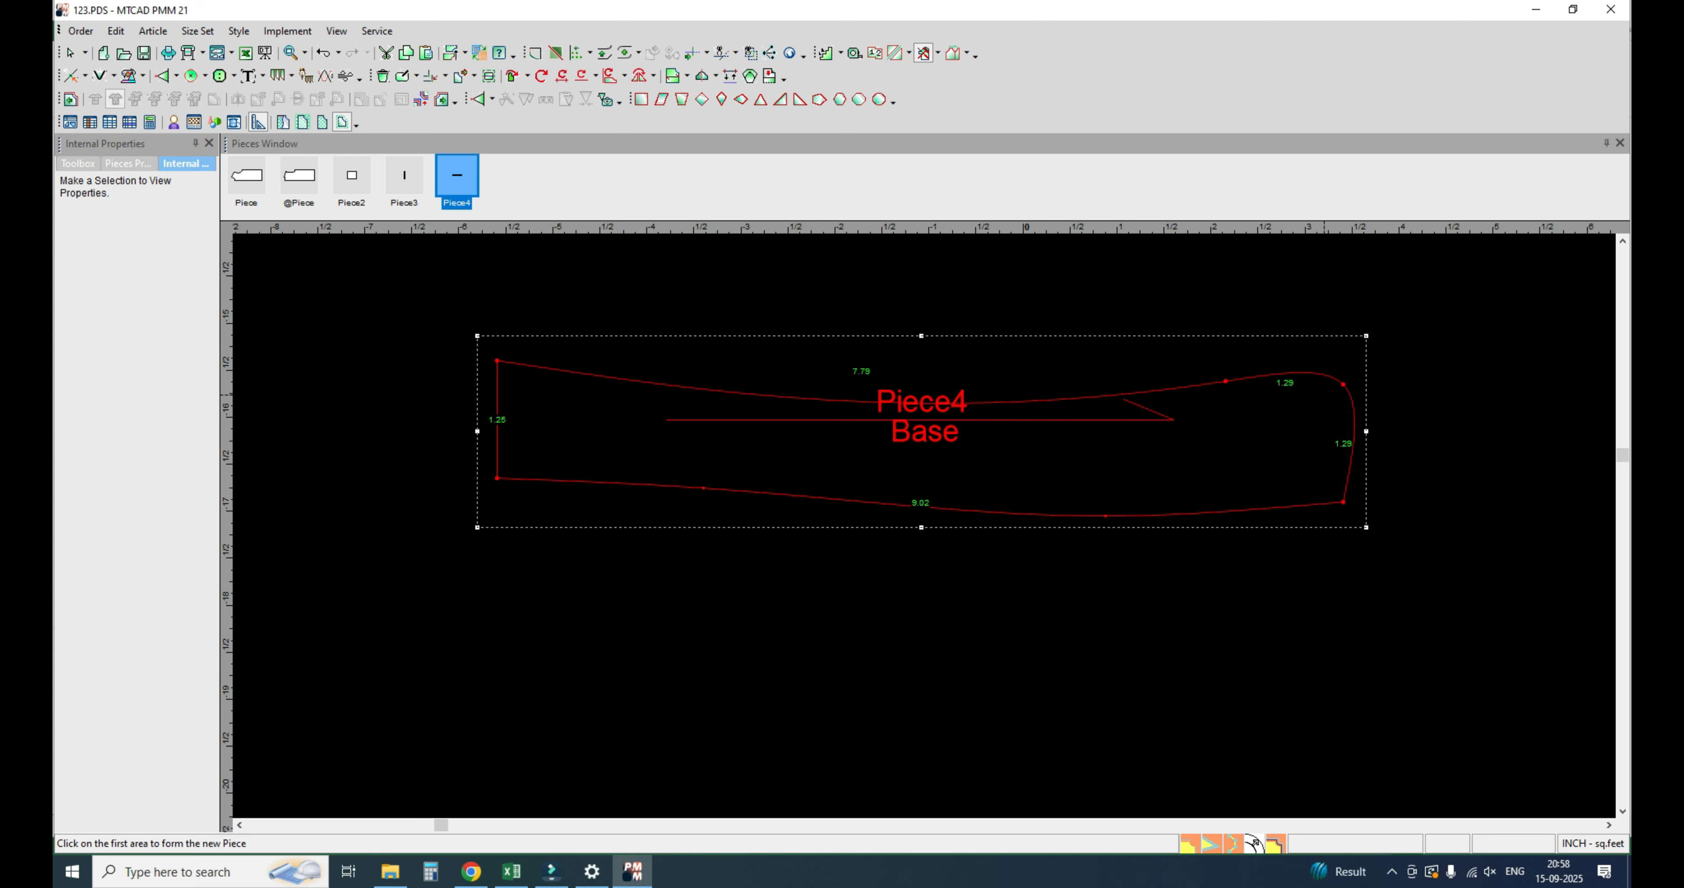
key(m)
click(1343, 384)
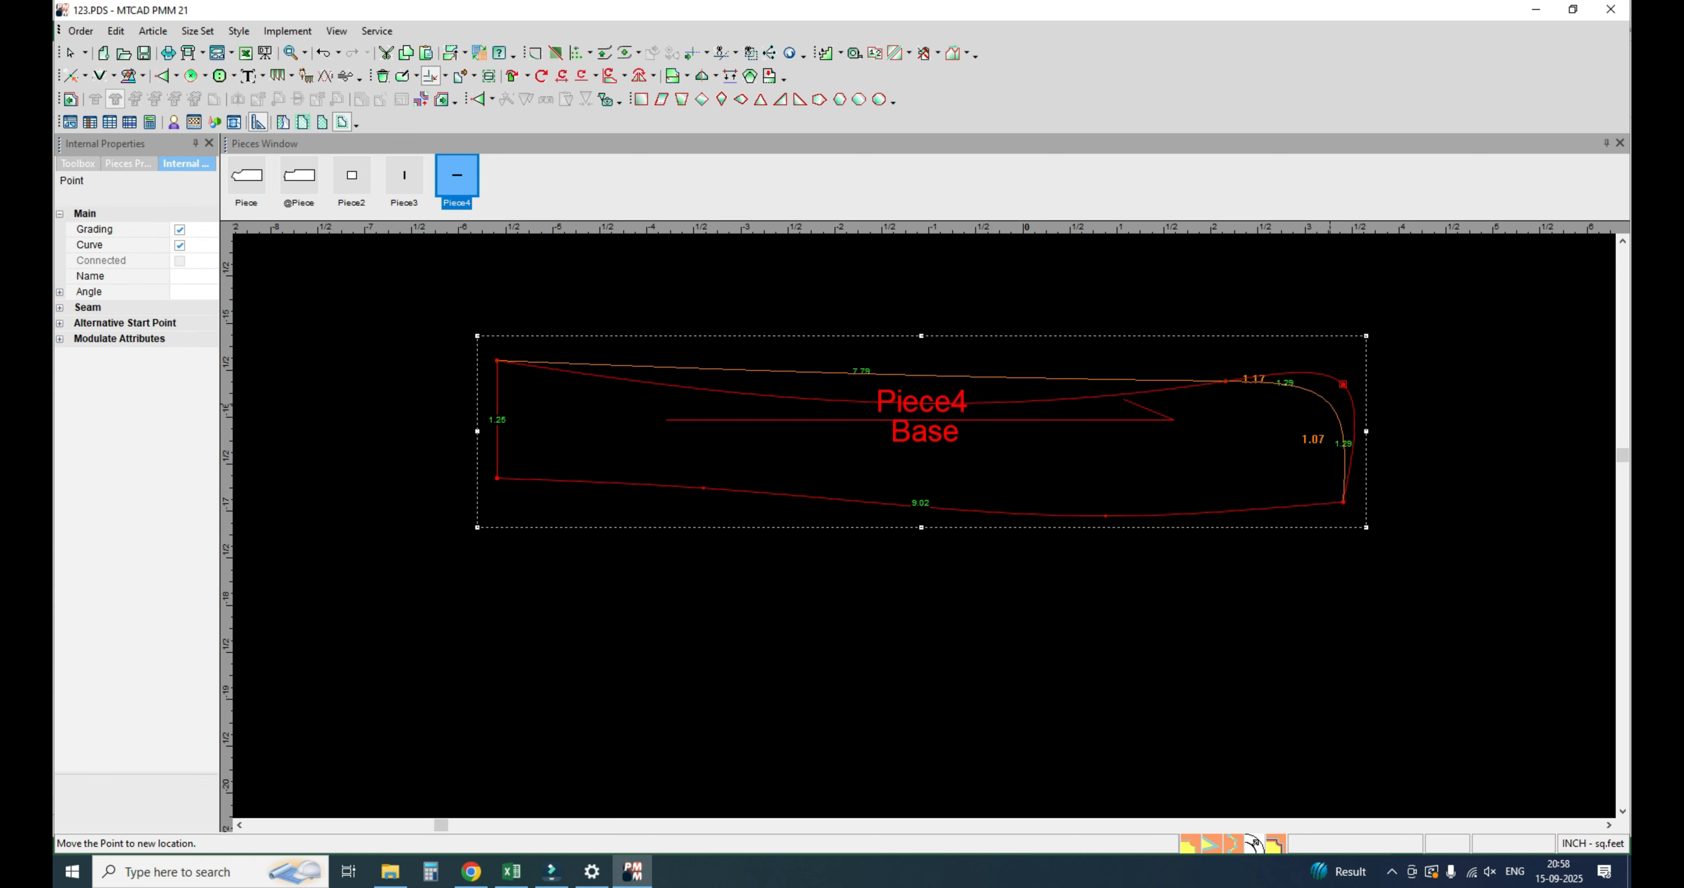
click(1328, 407)
click(562, 538)
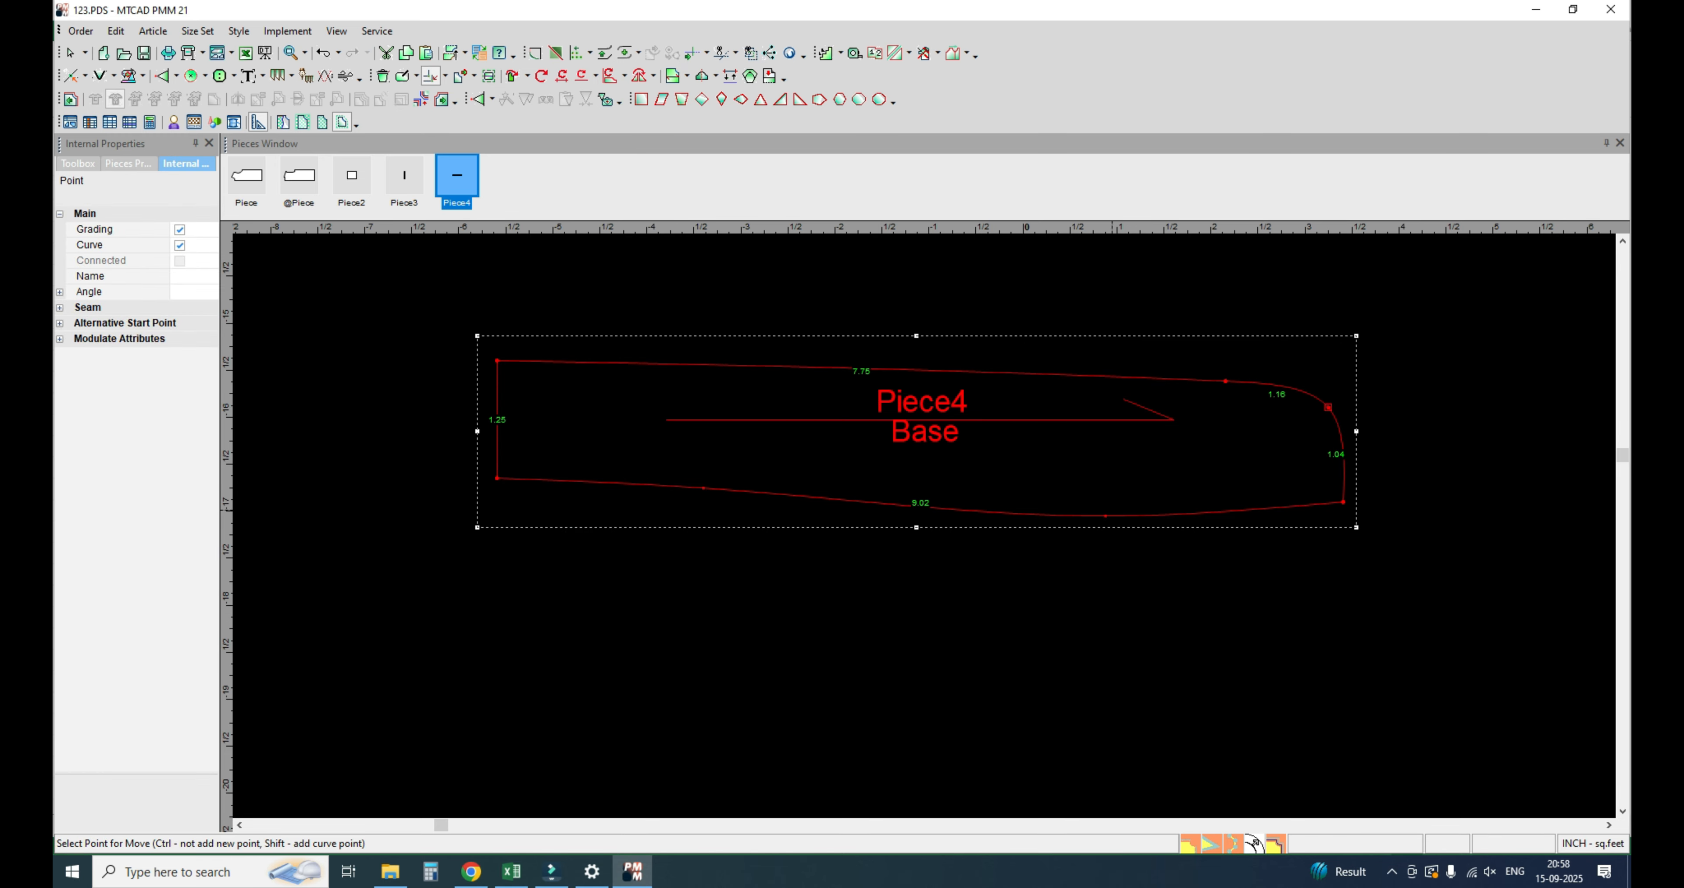
Step: Smooth Piece4's lower edge by adjusting its two curve points and adding a slightly raised one between them
click(1106, 516)
click(1110, 518)
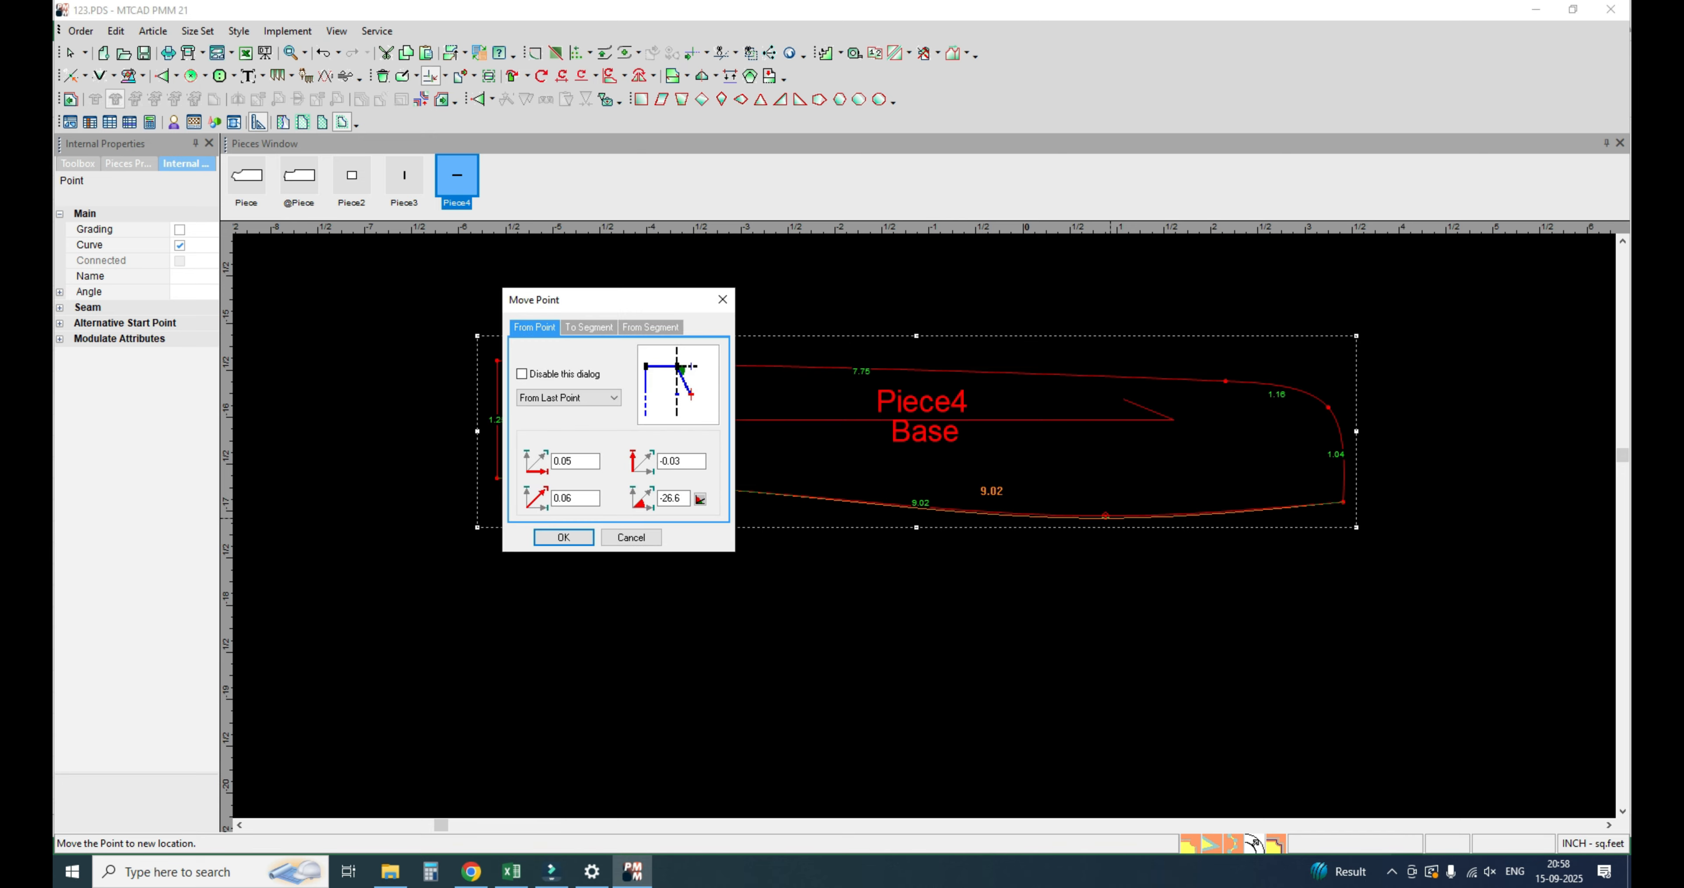
click(562, 537)
click(834, 500)
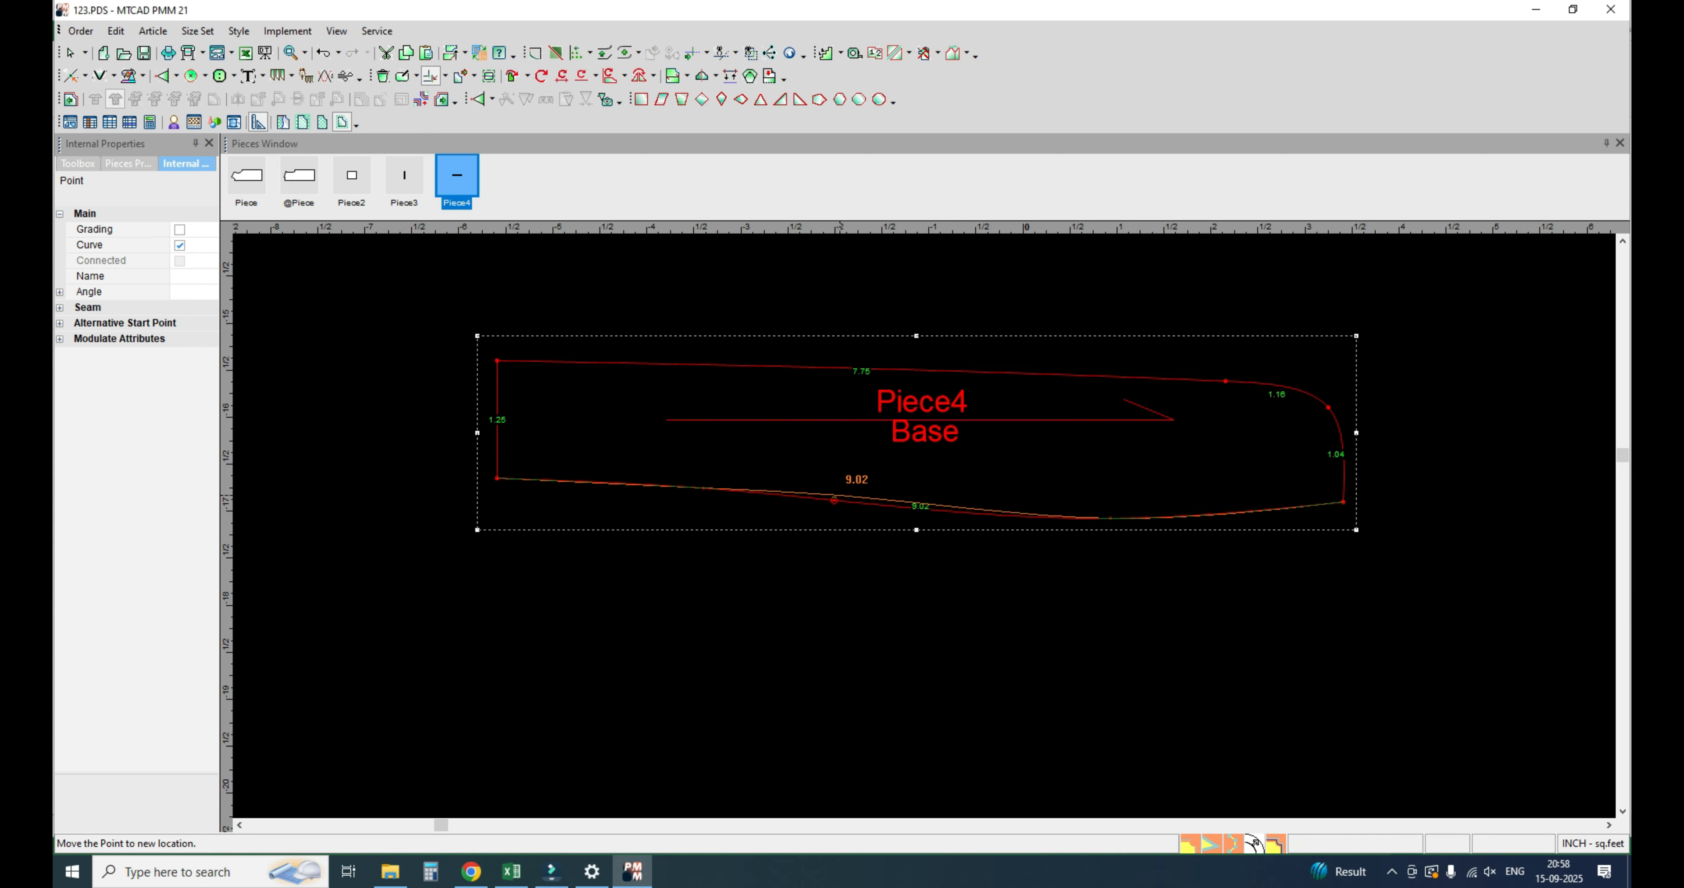
click(841, 495)
click(563, 537)
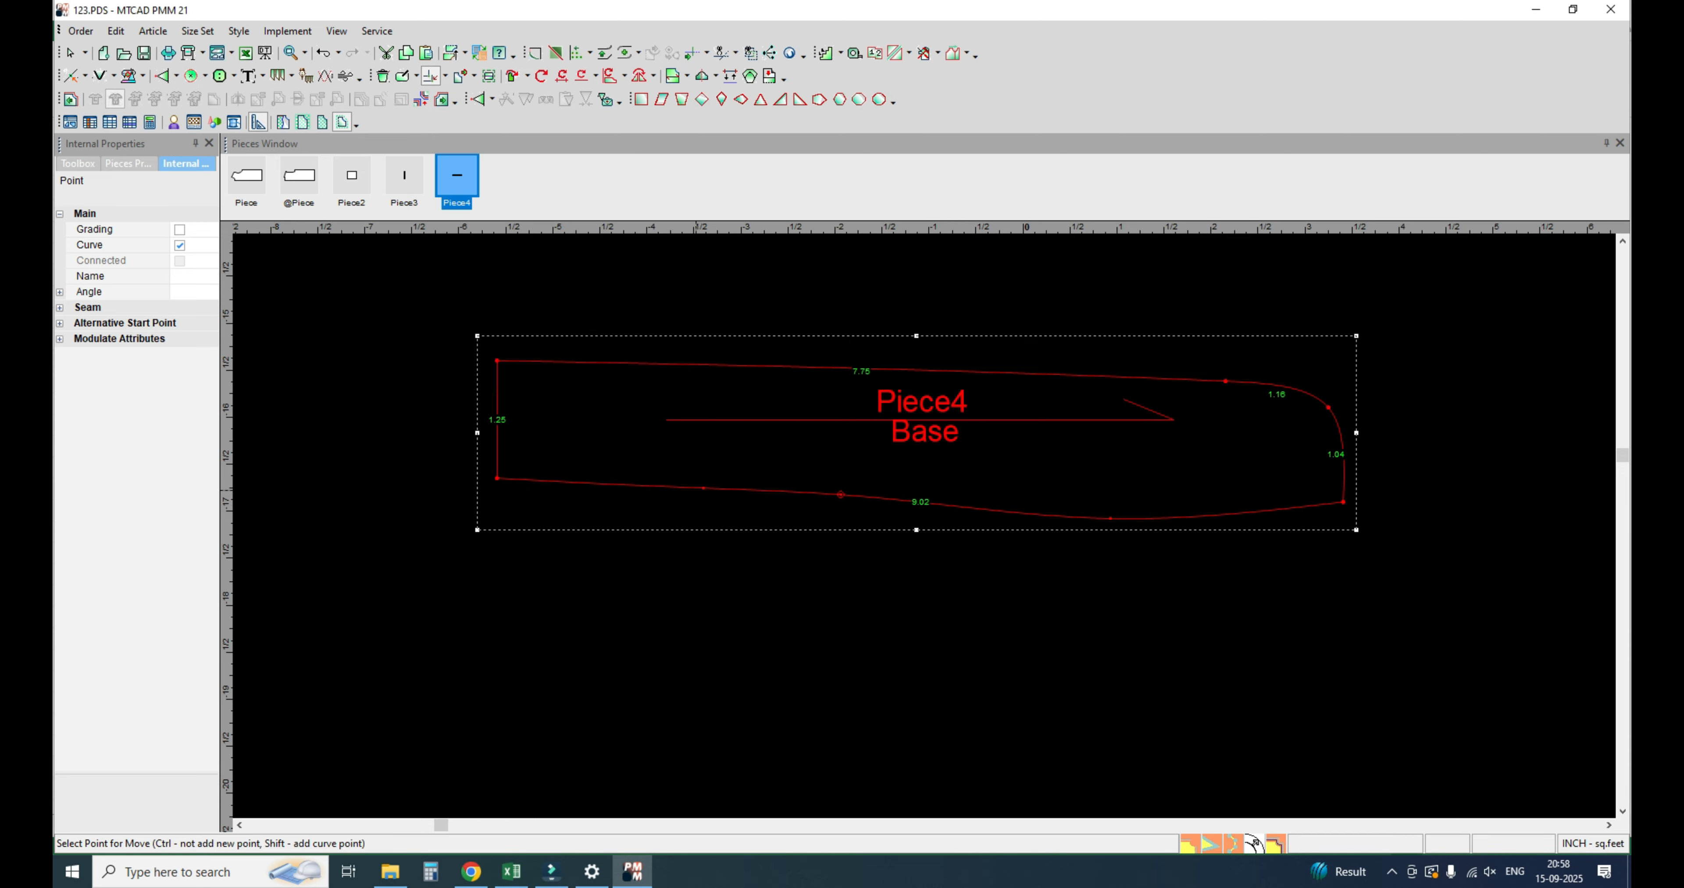
click(704, 488)
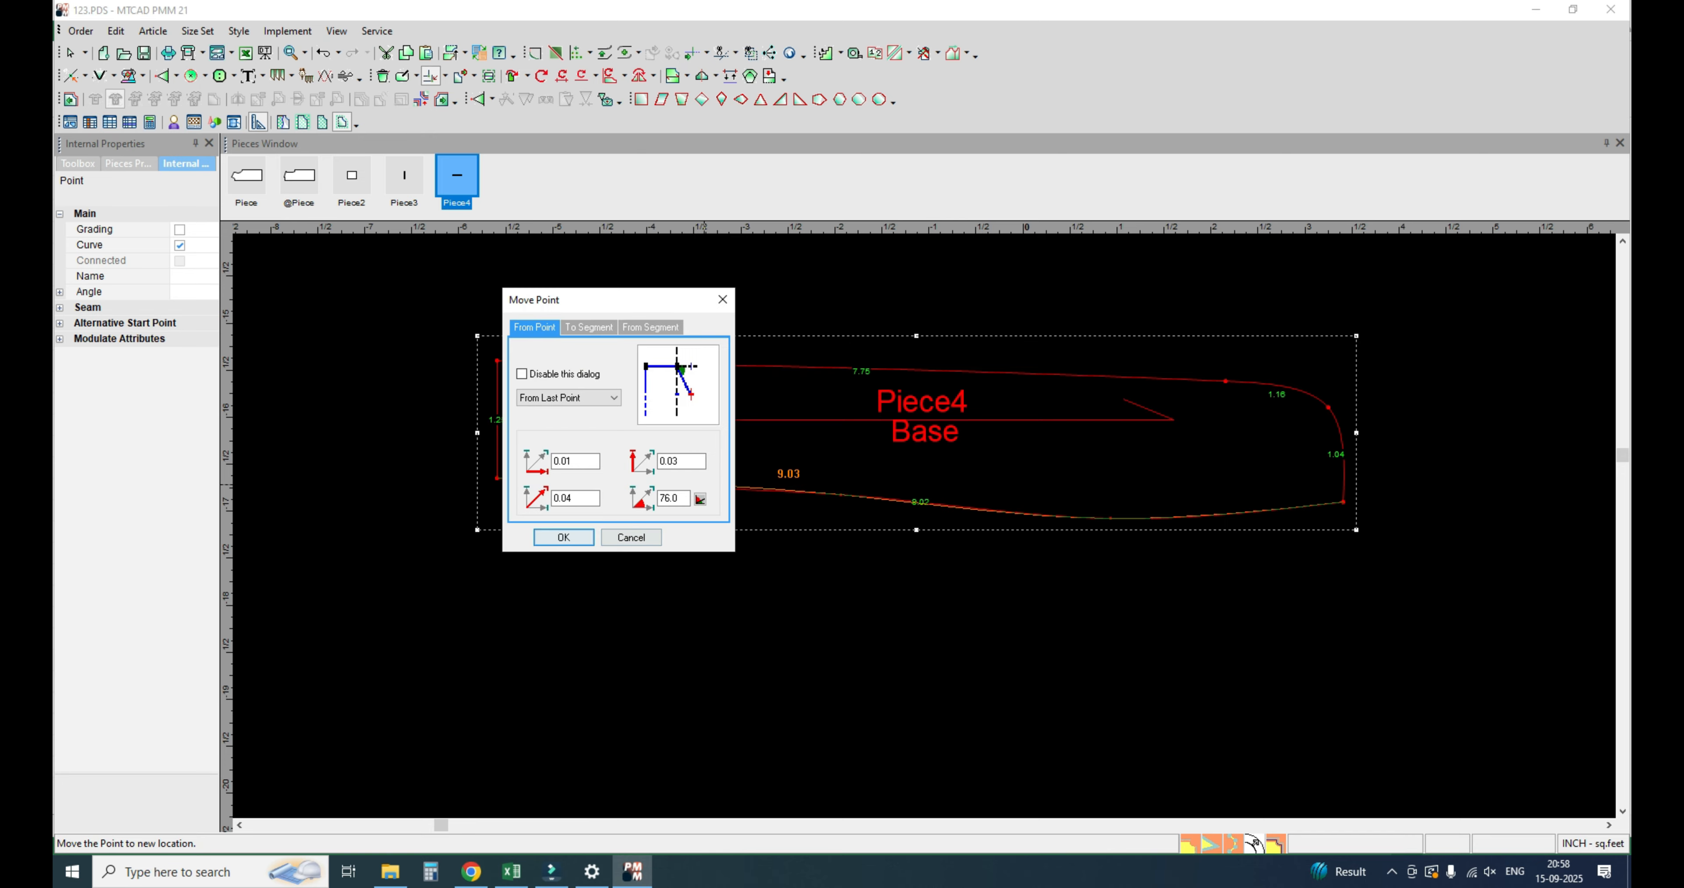
click(563, 537)
Step: Add a slightly raised curve point on Piece4's long upper edge, and move the rounded corner point further inward
click(785, 369)
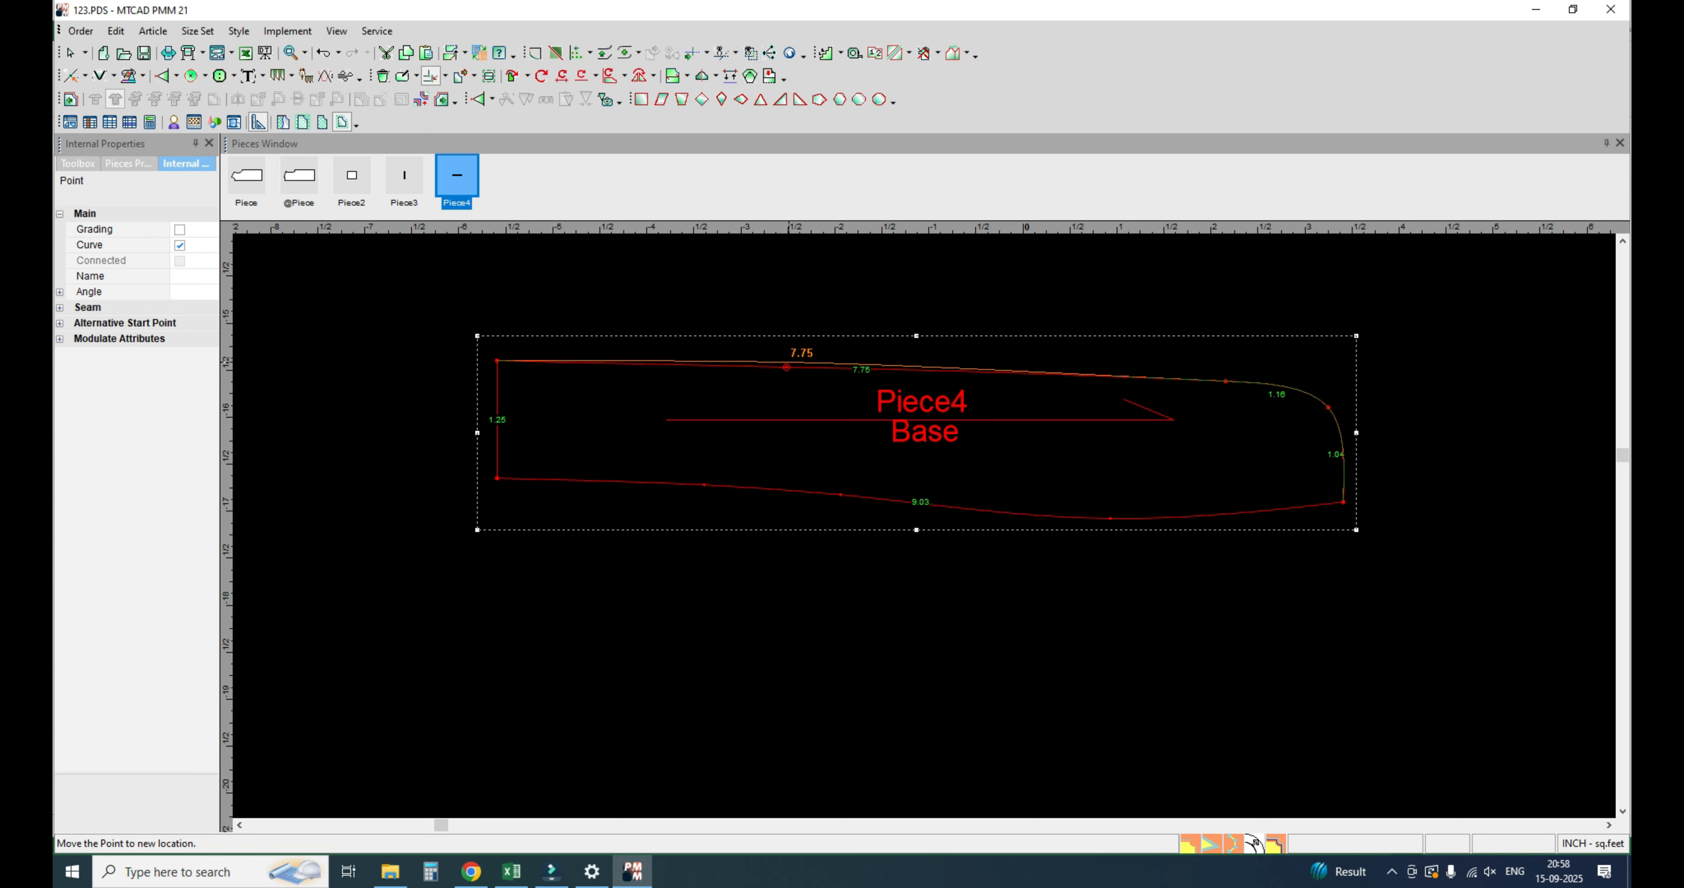
click(791, 361)
click(563, 538)
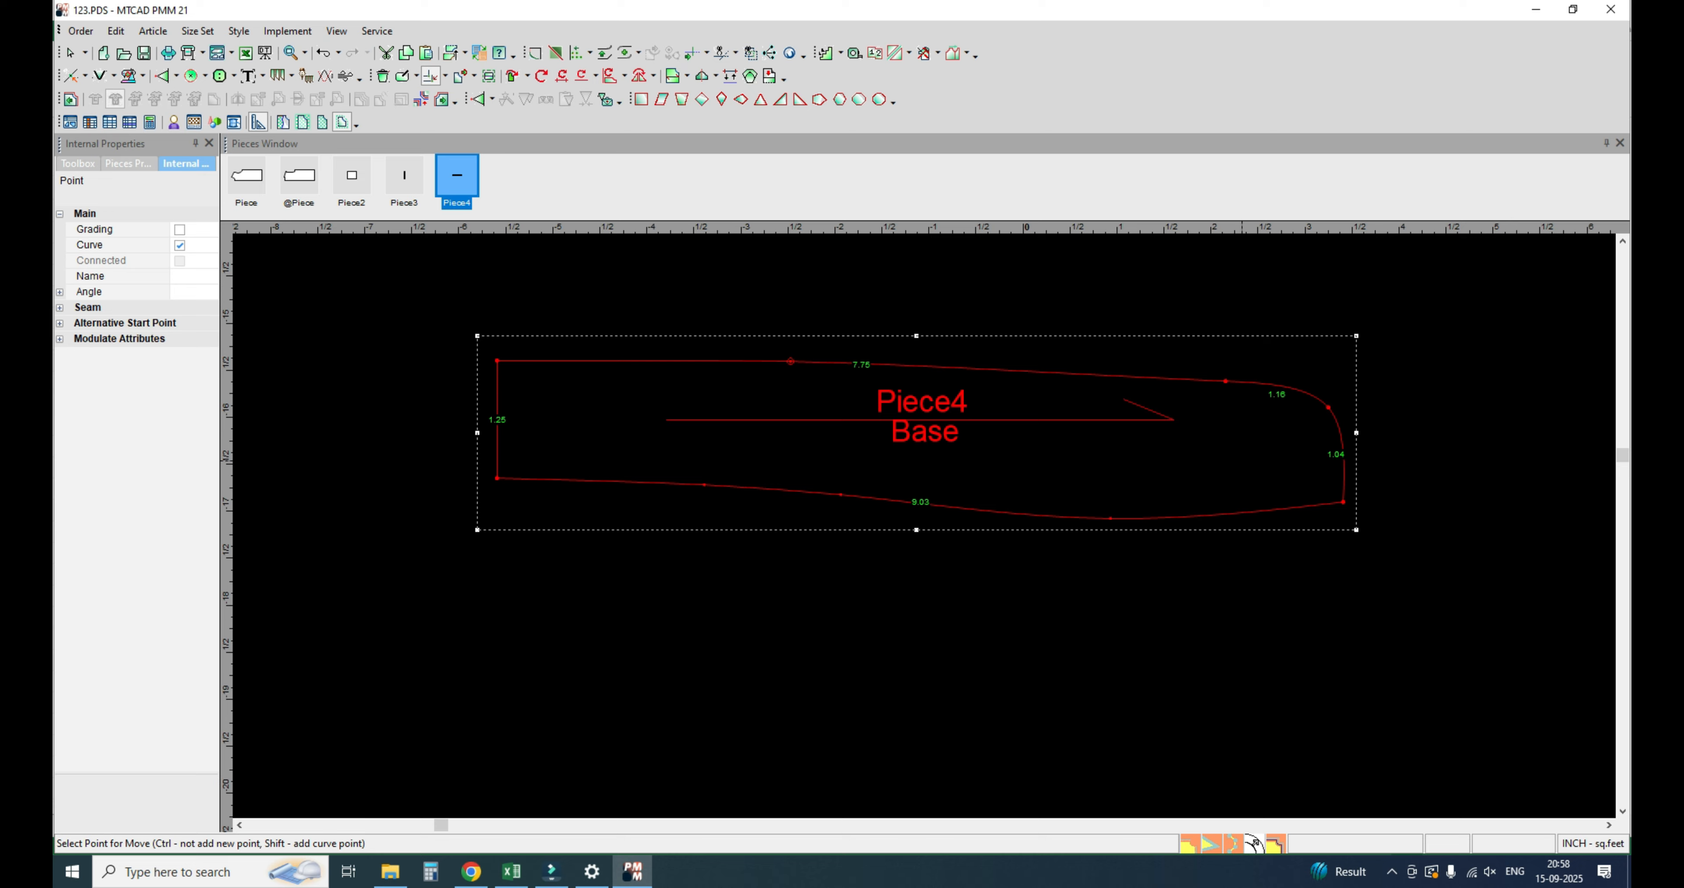
click(1328, 408)
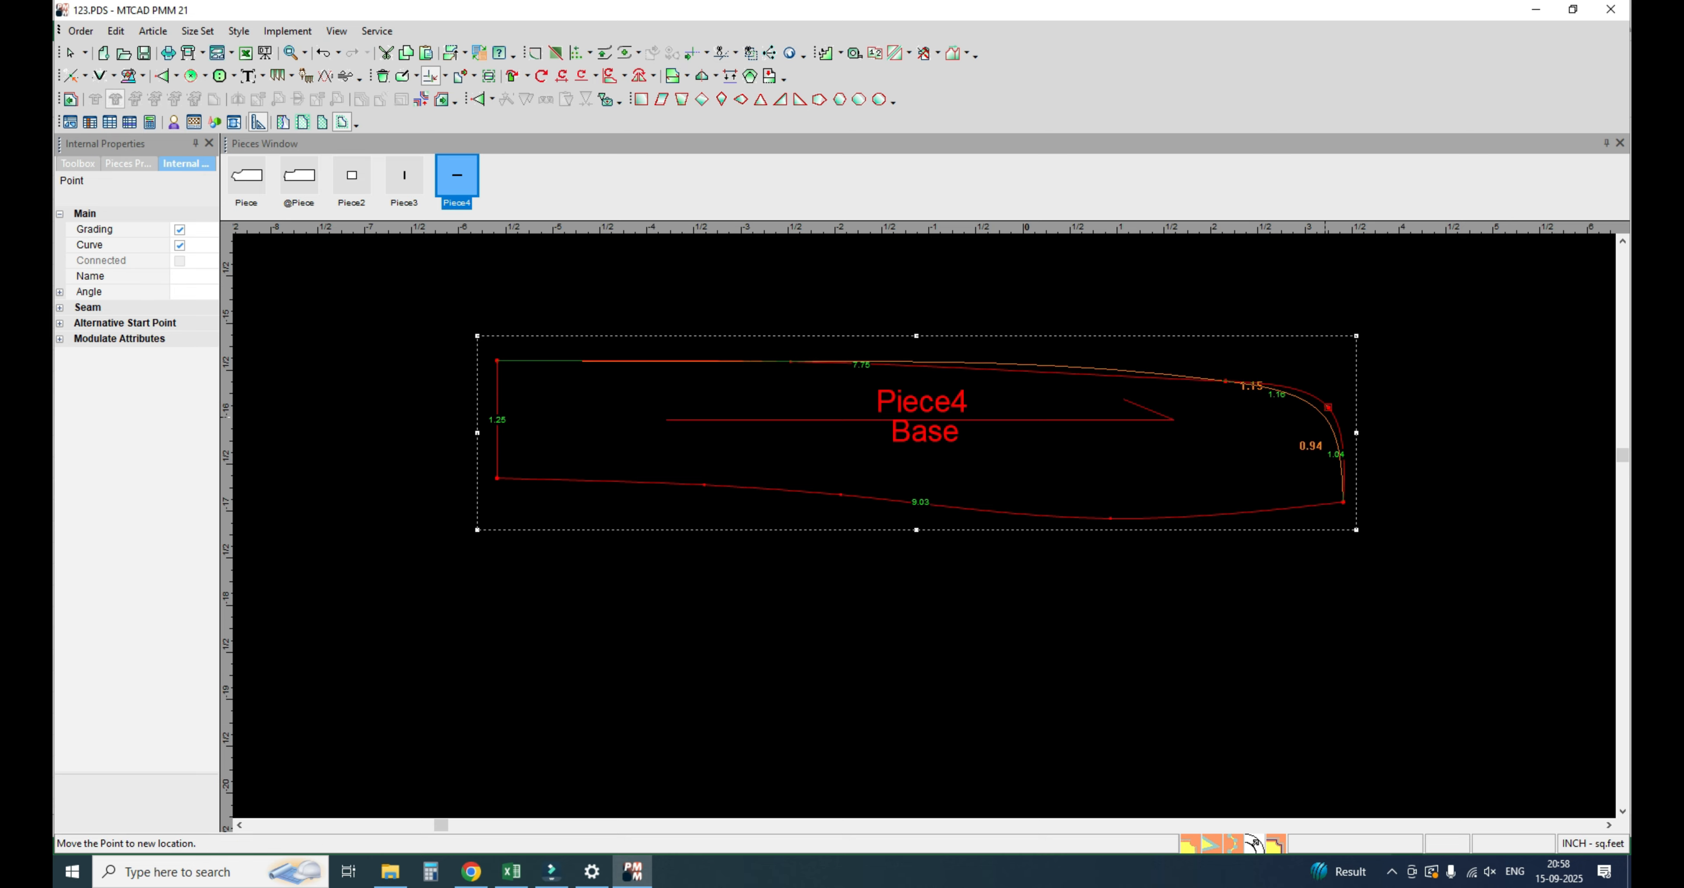
click(1323, 420)
click(562, 537)
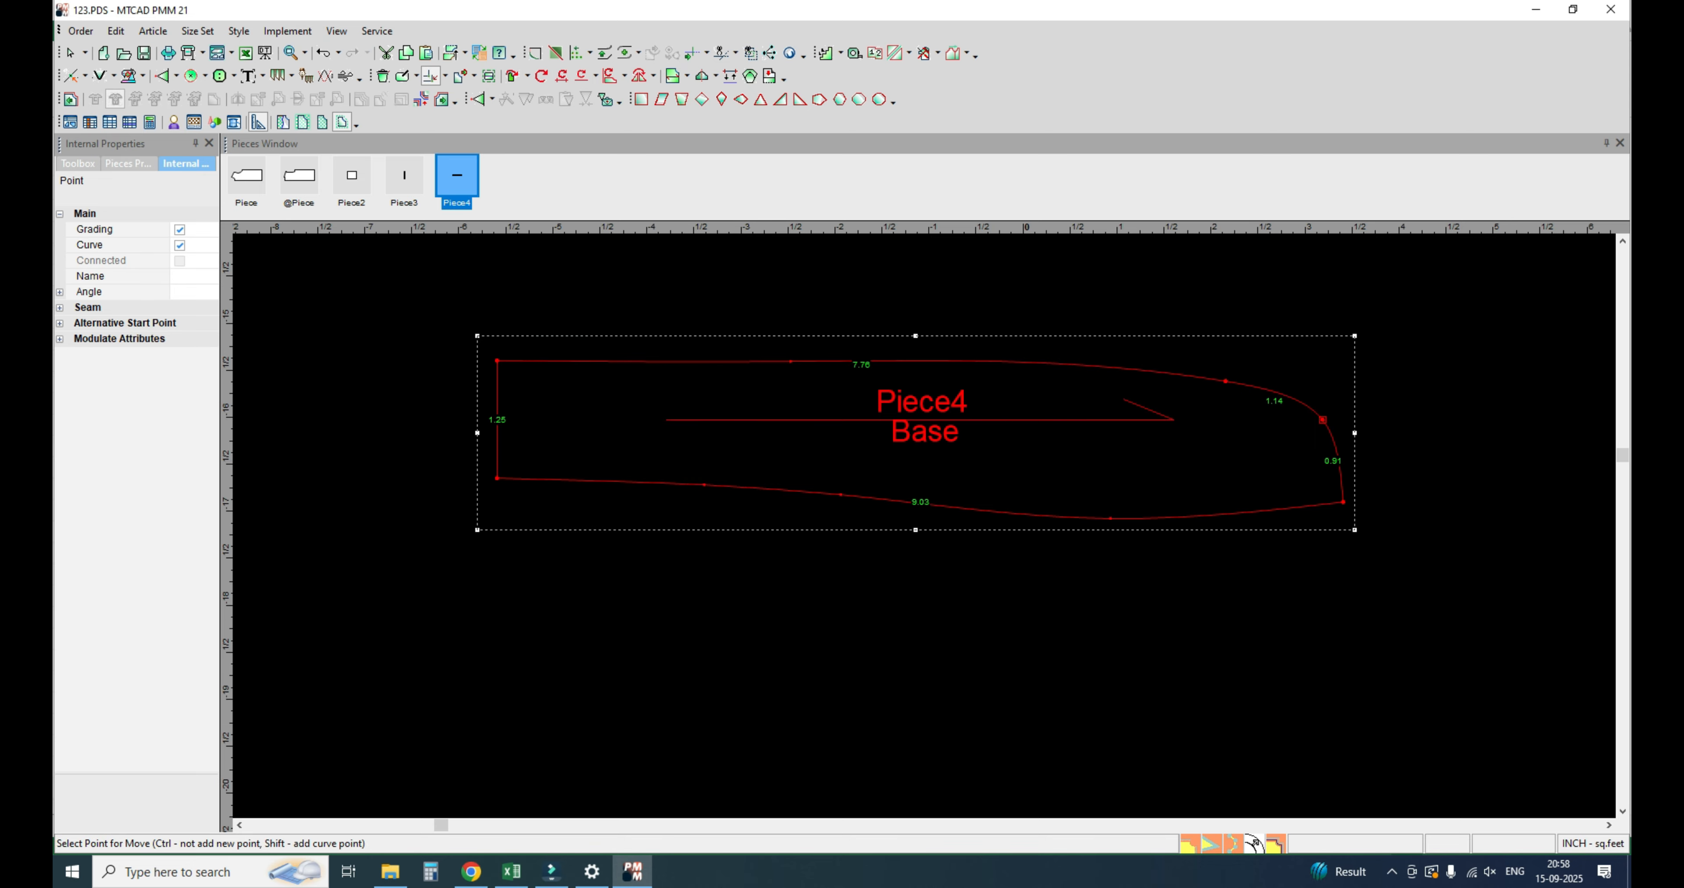
Step: Add a curve point on Piece4's right end just above the lower corner, moved outward by 0.01
scroll(998, 385, up, 3)
click(1059, 347)
click(1062, 348)
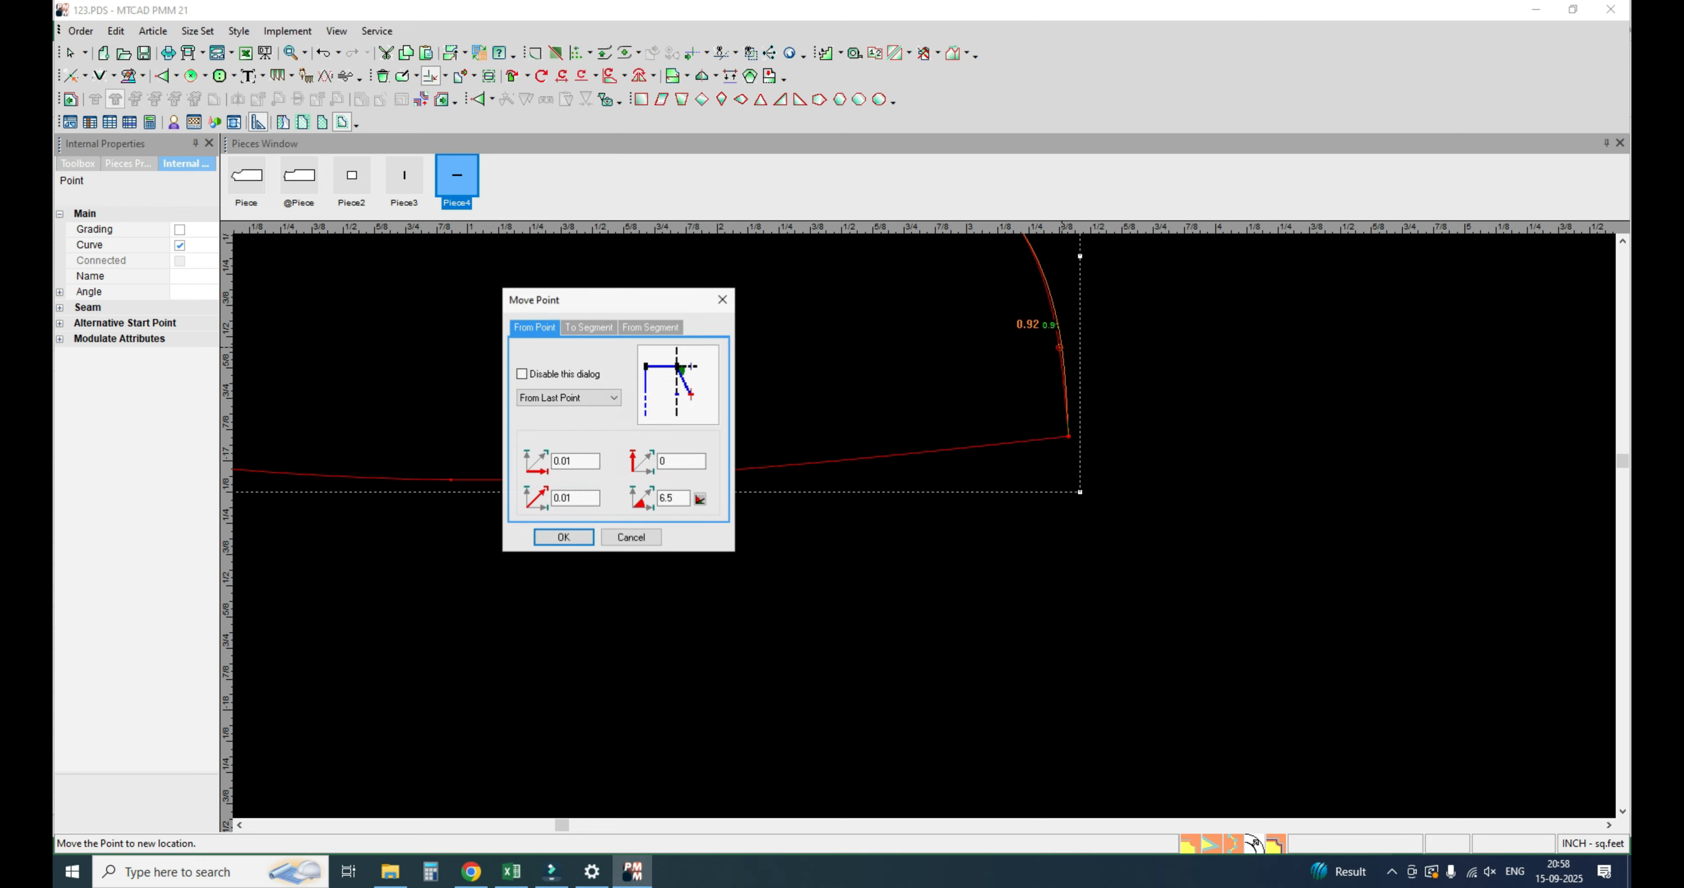
click(563, 537)
scroll(946, 537, down, 3)
scroll(814, 452, down, 2)
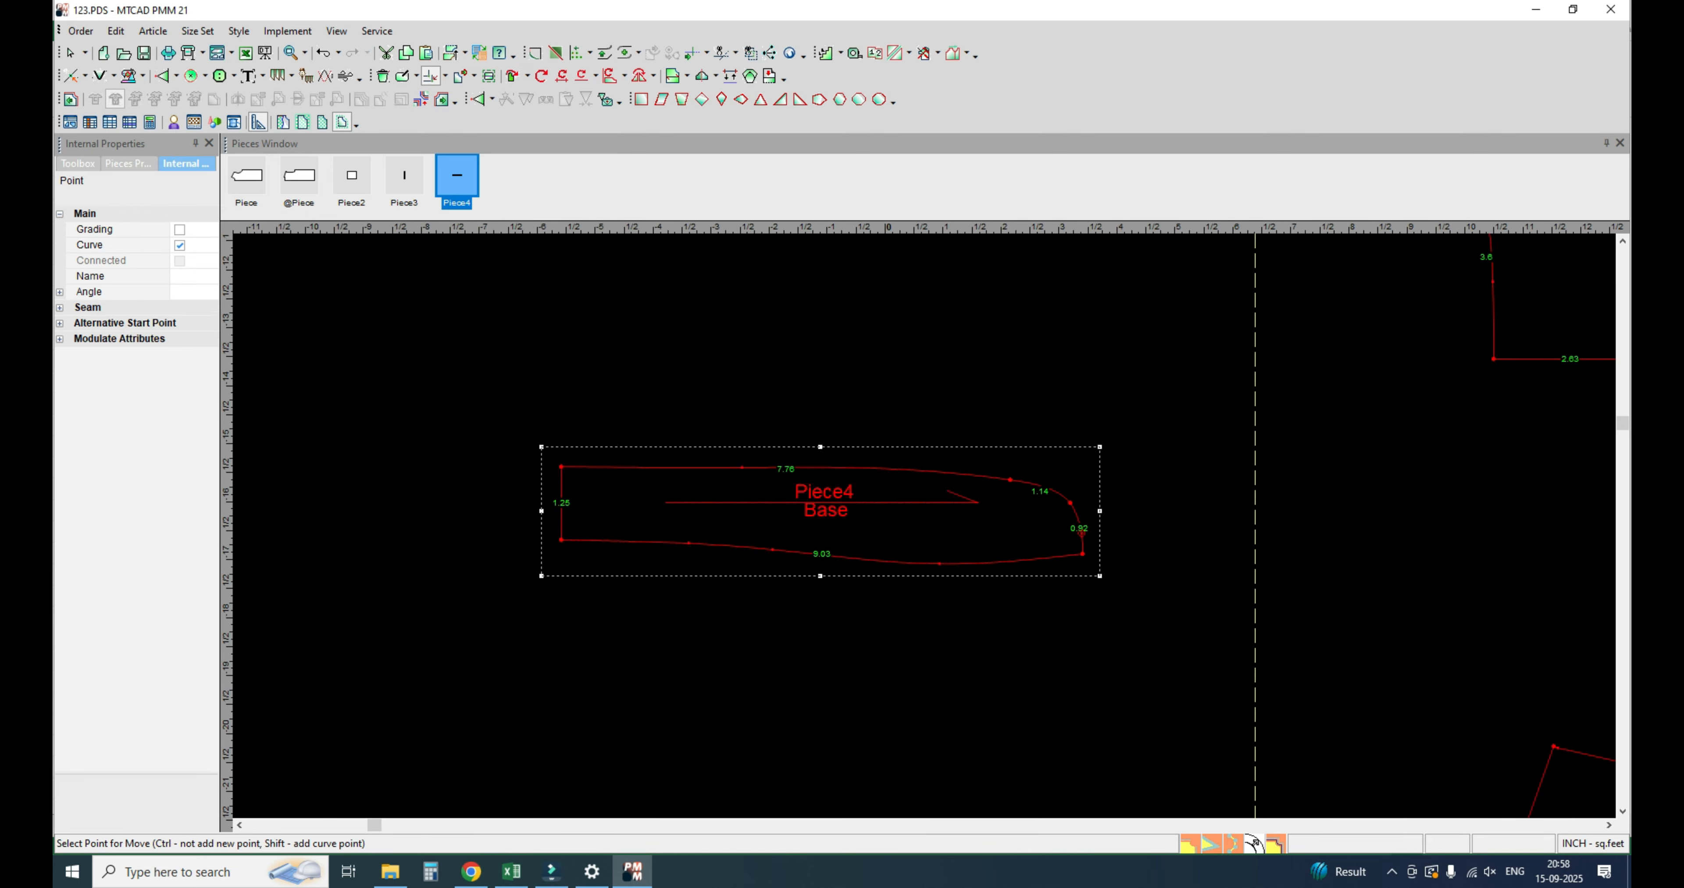
Step: Flatten the right half of Piece4's upper edge with another curve point moved slightly down
scroll(839, 536, up, 2)
click(912, 446)
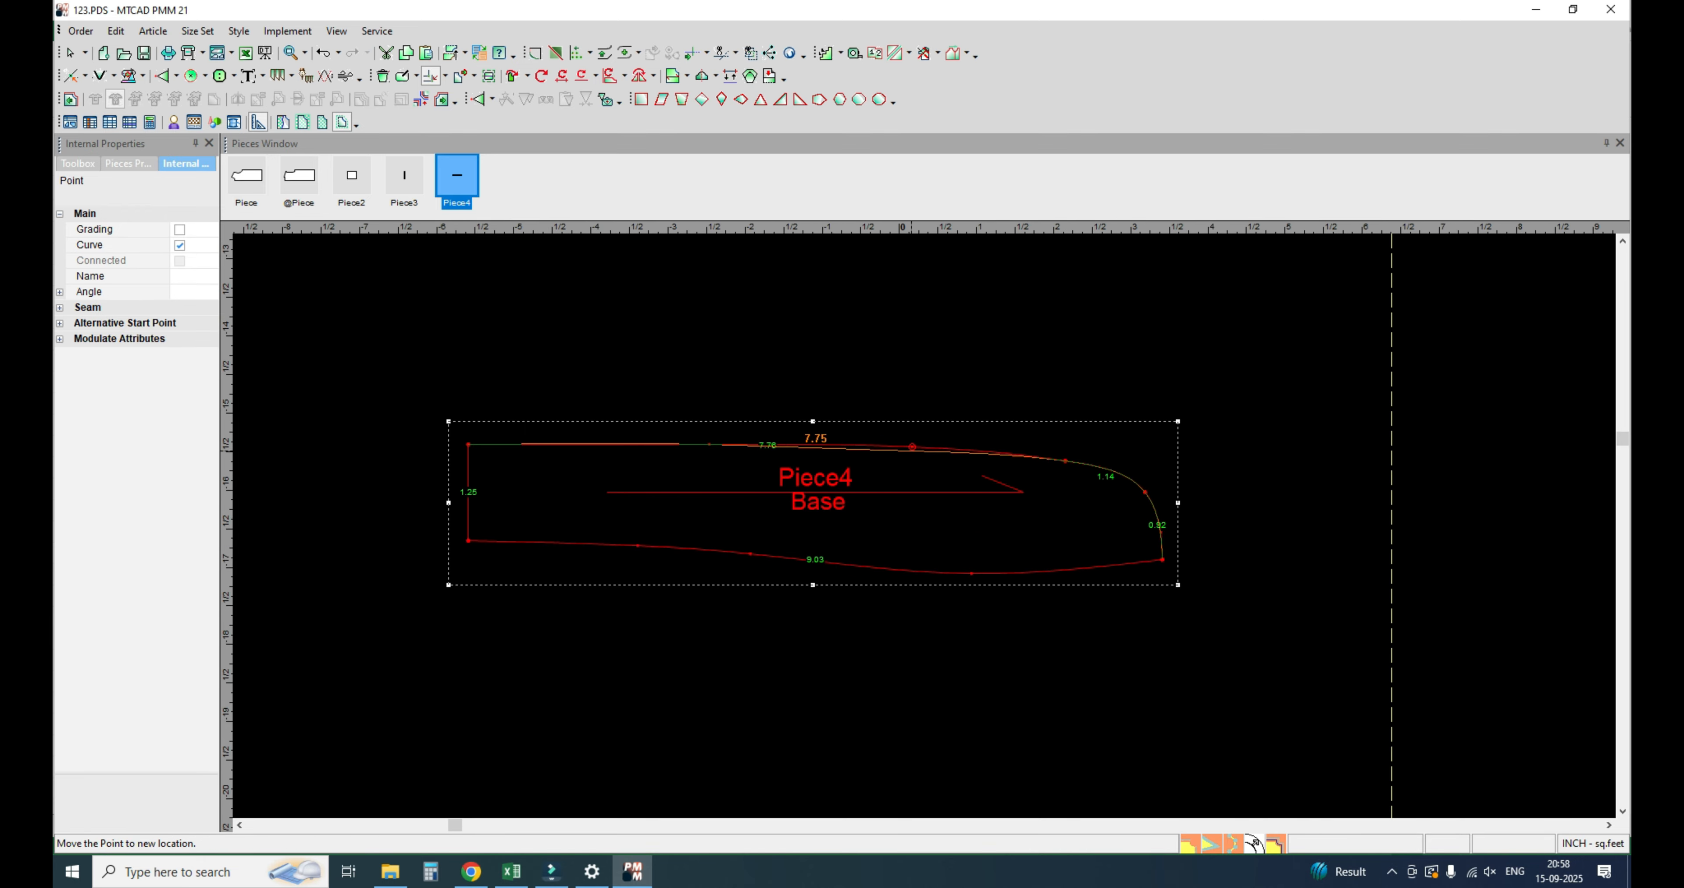
click(911, 448)
click(563, 537)
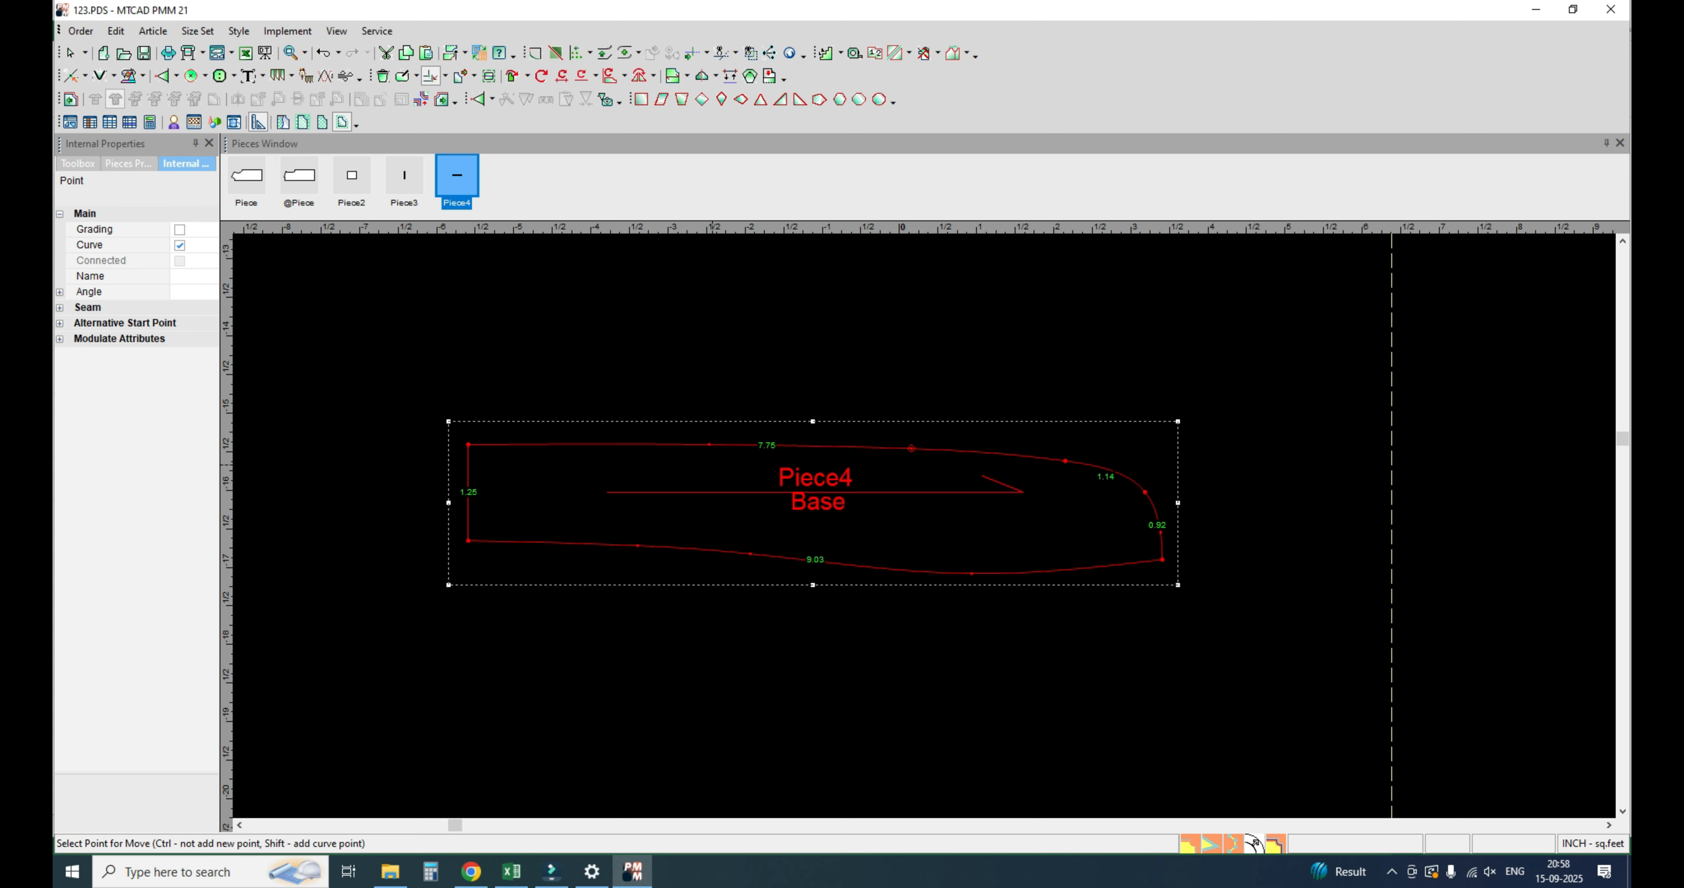
right_click(1086, 405)
click(1119, 416)
Step: Mirror Piece4 with the Half tool along its straight 1.25 left end
key(h)
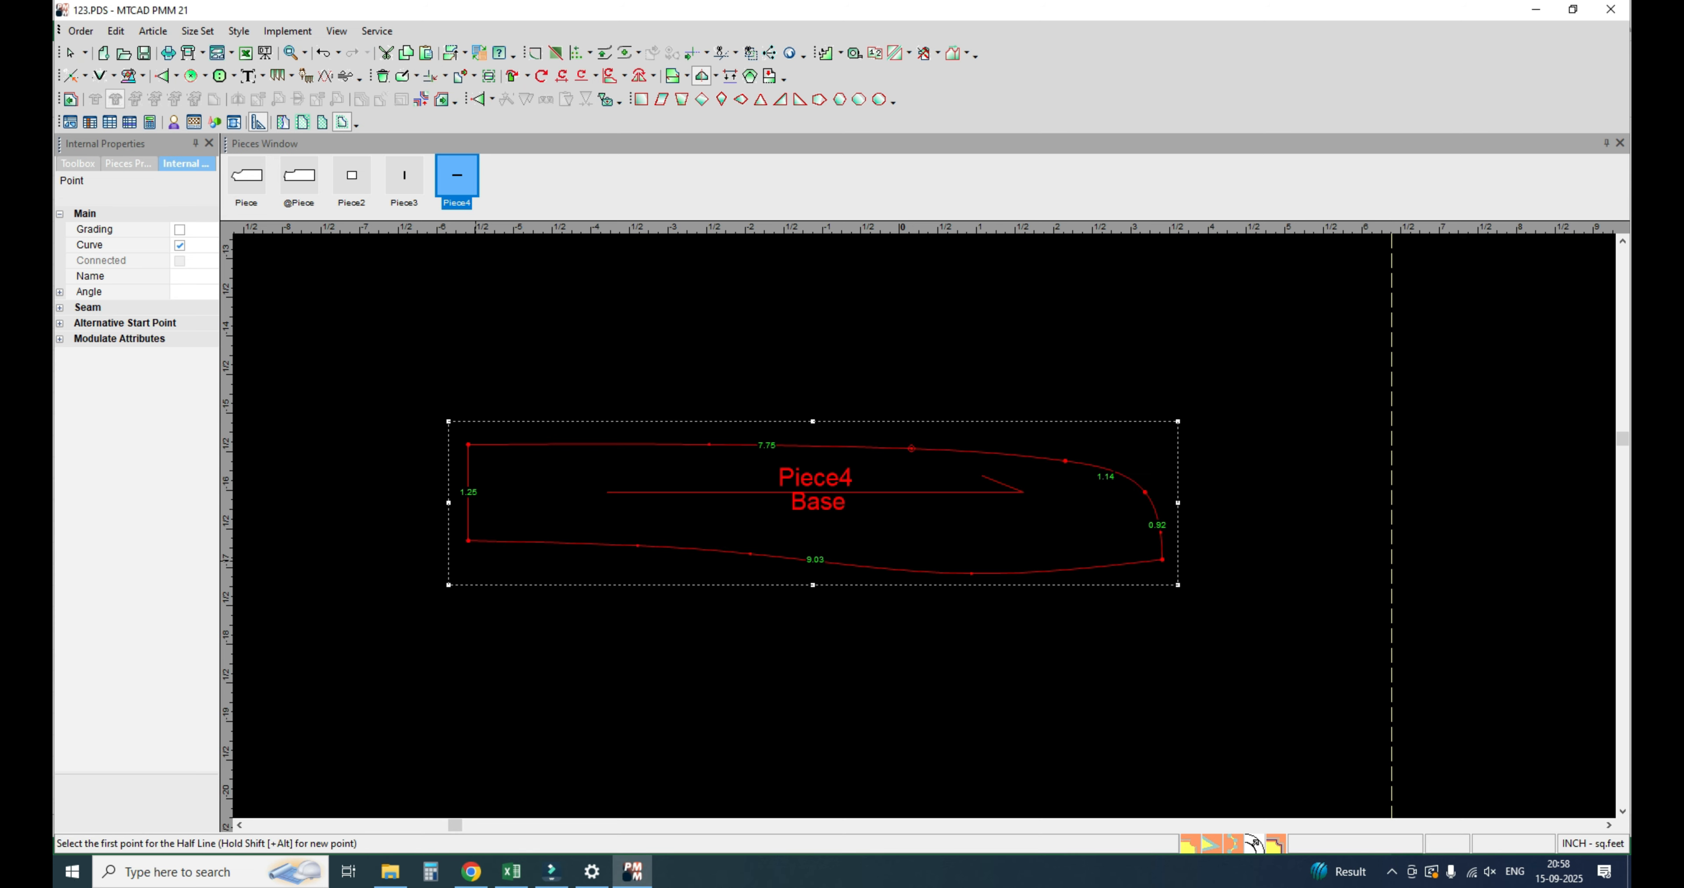
click(468, 541)
click(468, 445)
right_click(945, 332)
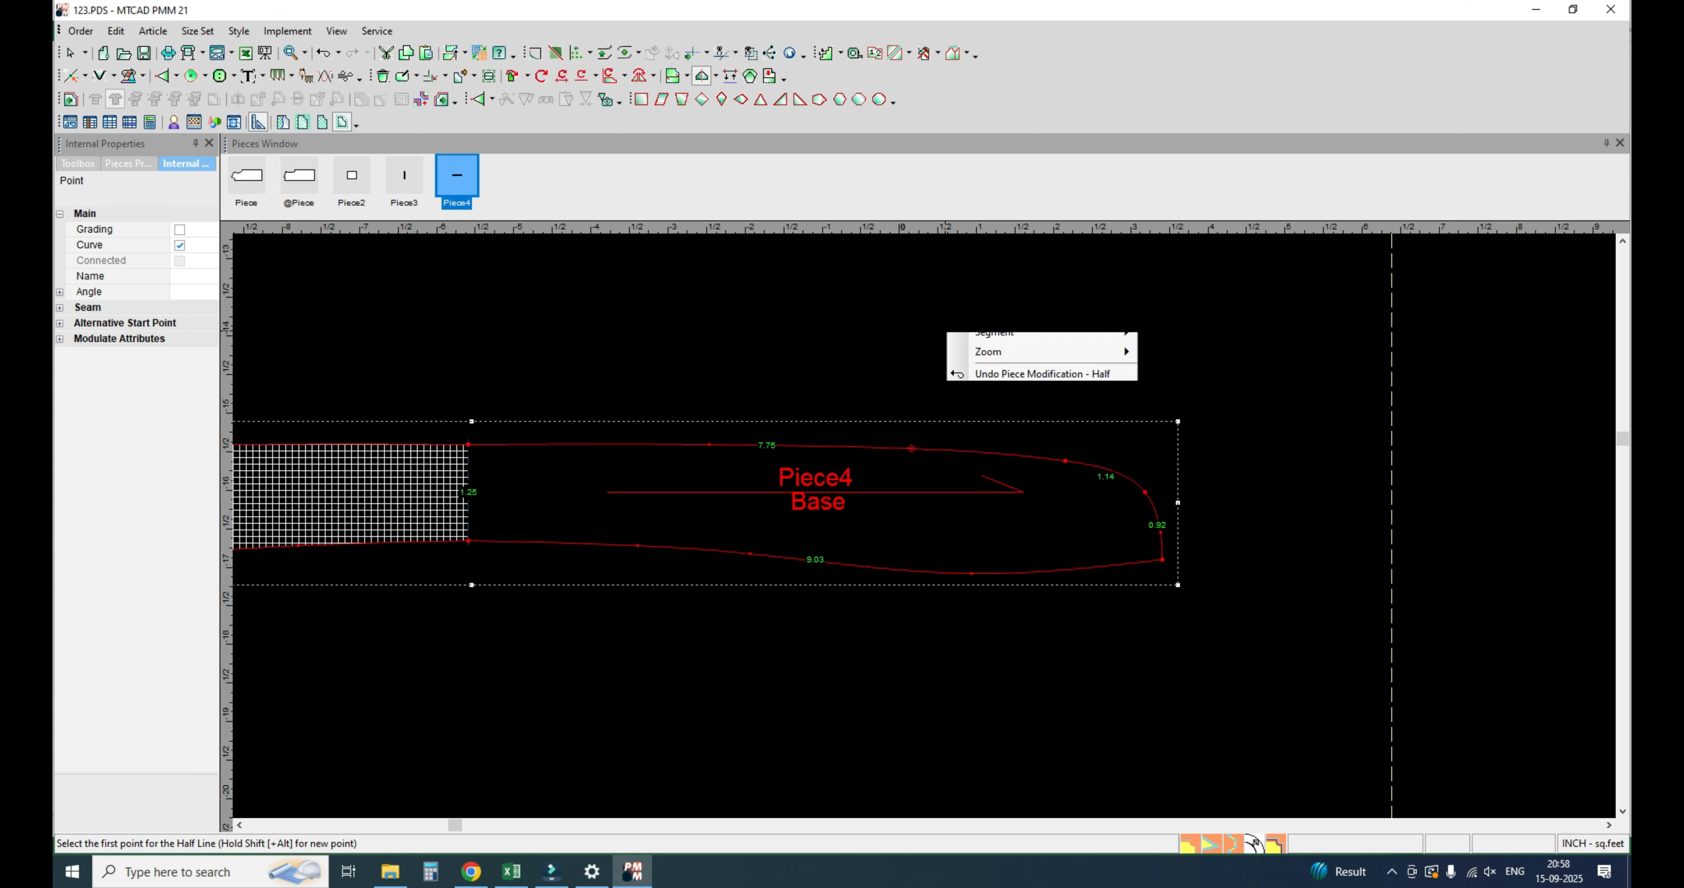
click(977, 342)
Step: Examine the full mirrored shape of Piece4 and compare it with the body pieces
scroll(931, 526, down, 2)
scroll(928, 525, up, 1)
scroll(908, 503, down, 2)
scroll(902, 526, up, 2)
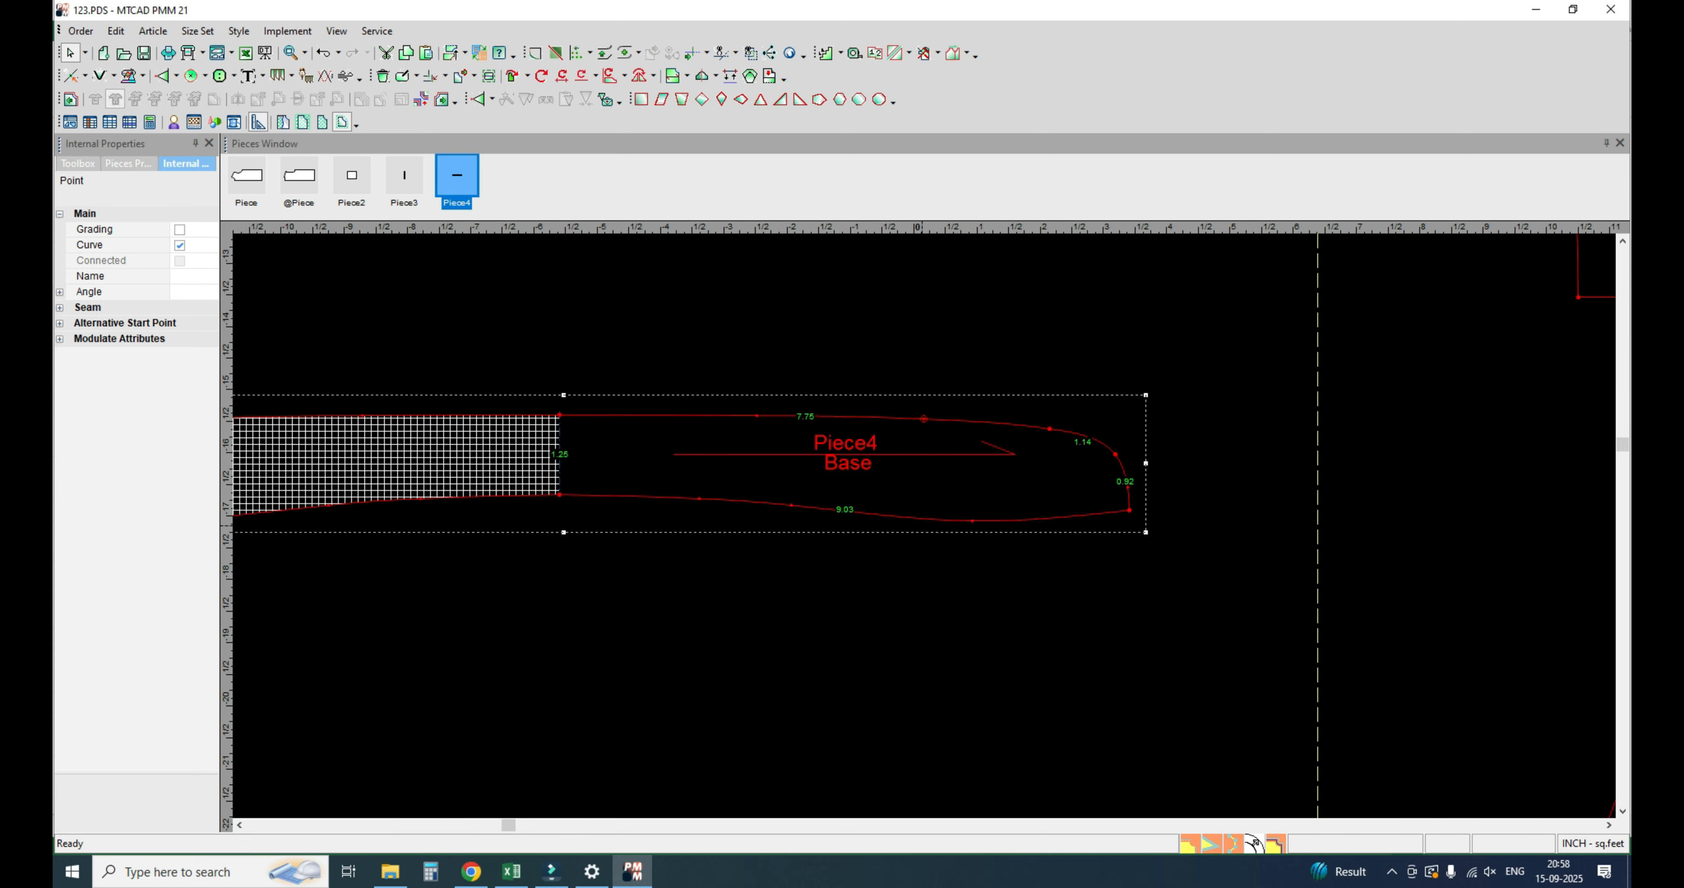
scroll(948, 497, down, 3)
scroll(938, 481, up, 3)
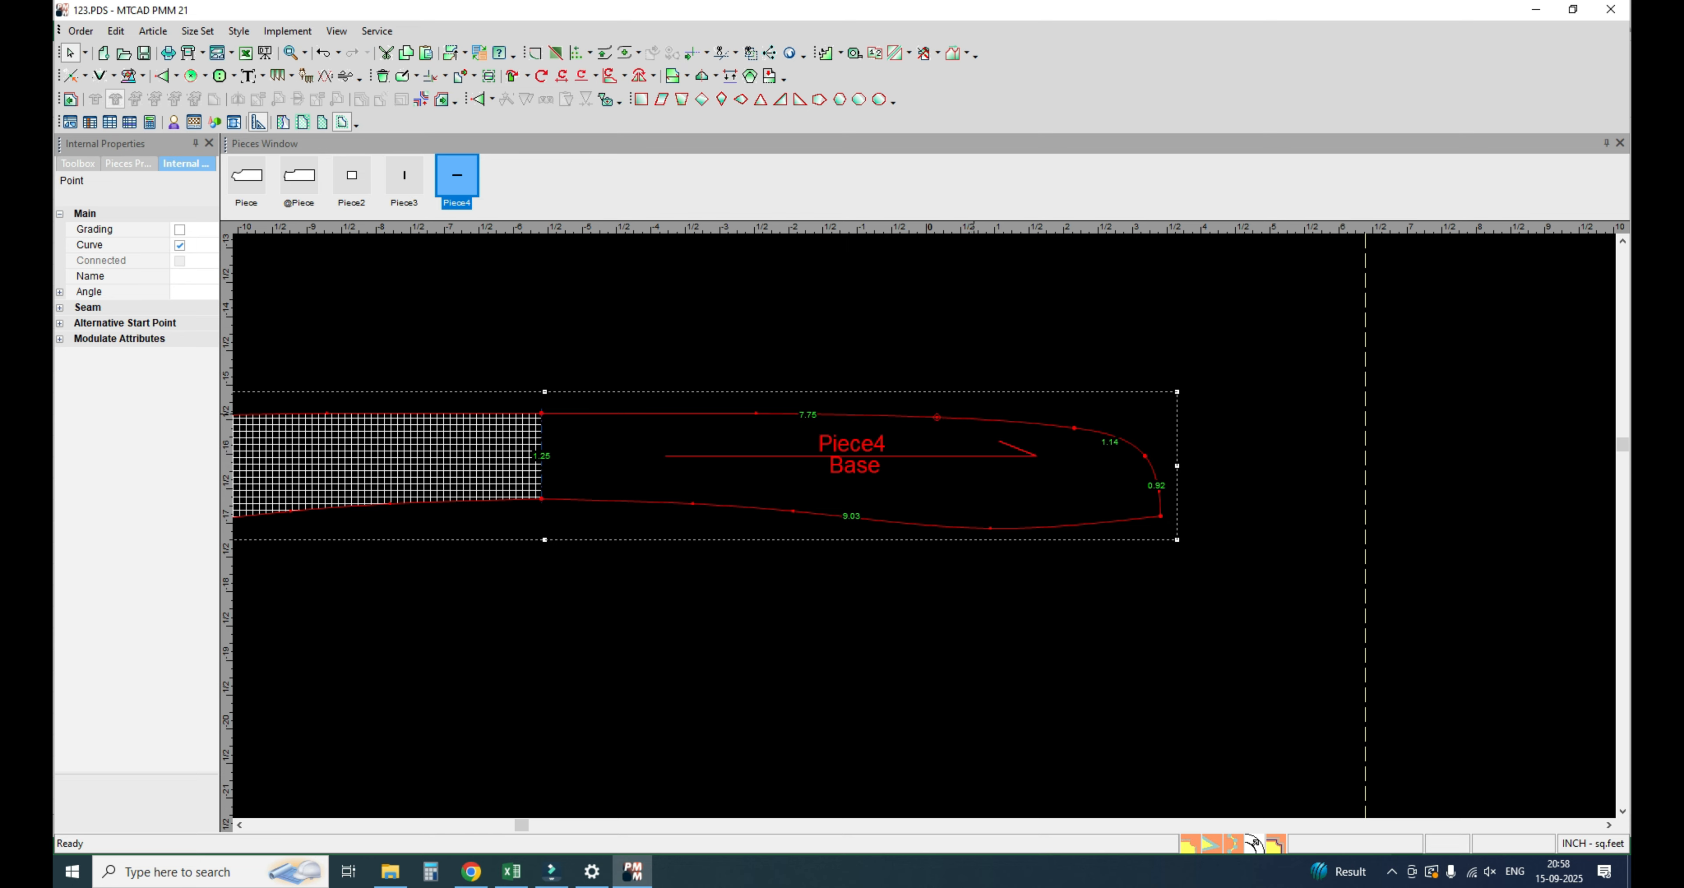
scroll(673, 460, down, 4)
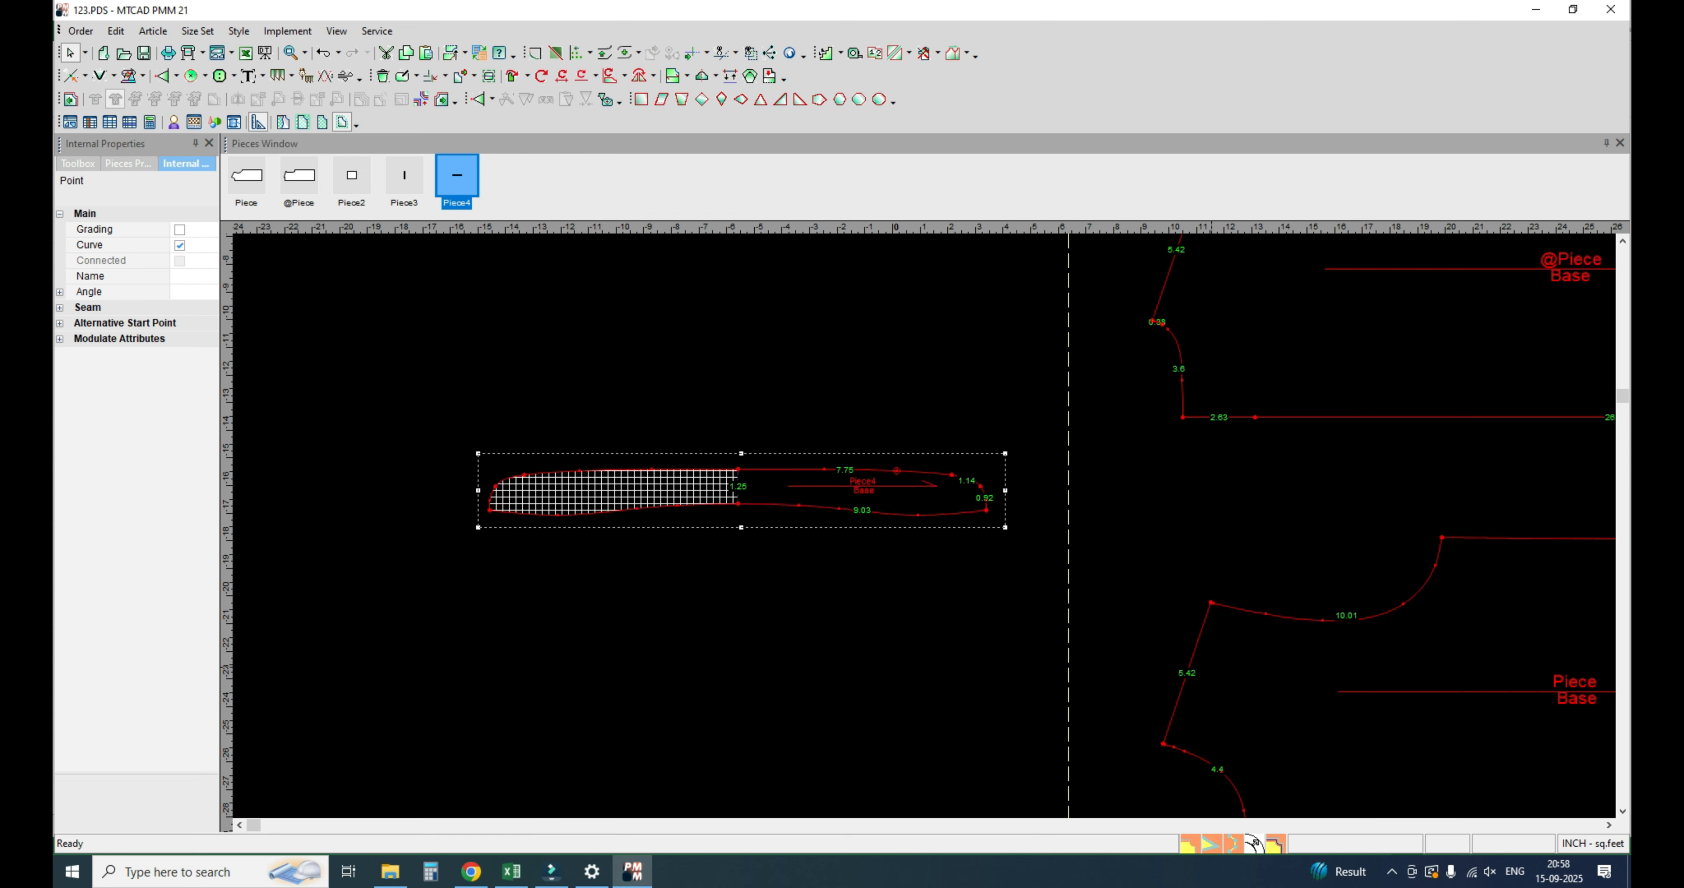
scroll(801, 467, up, 3)
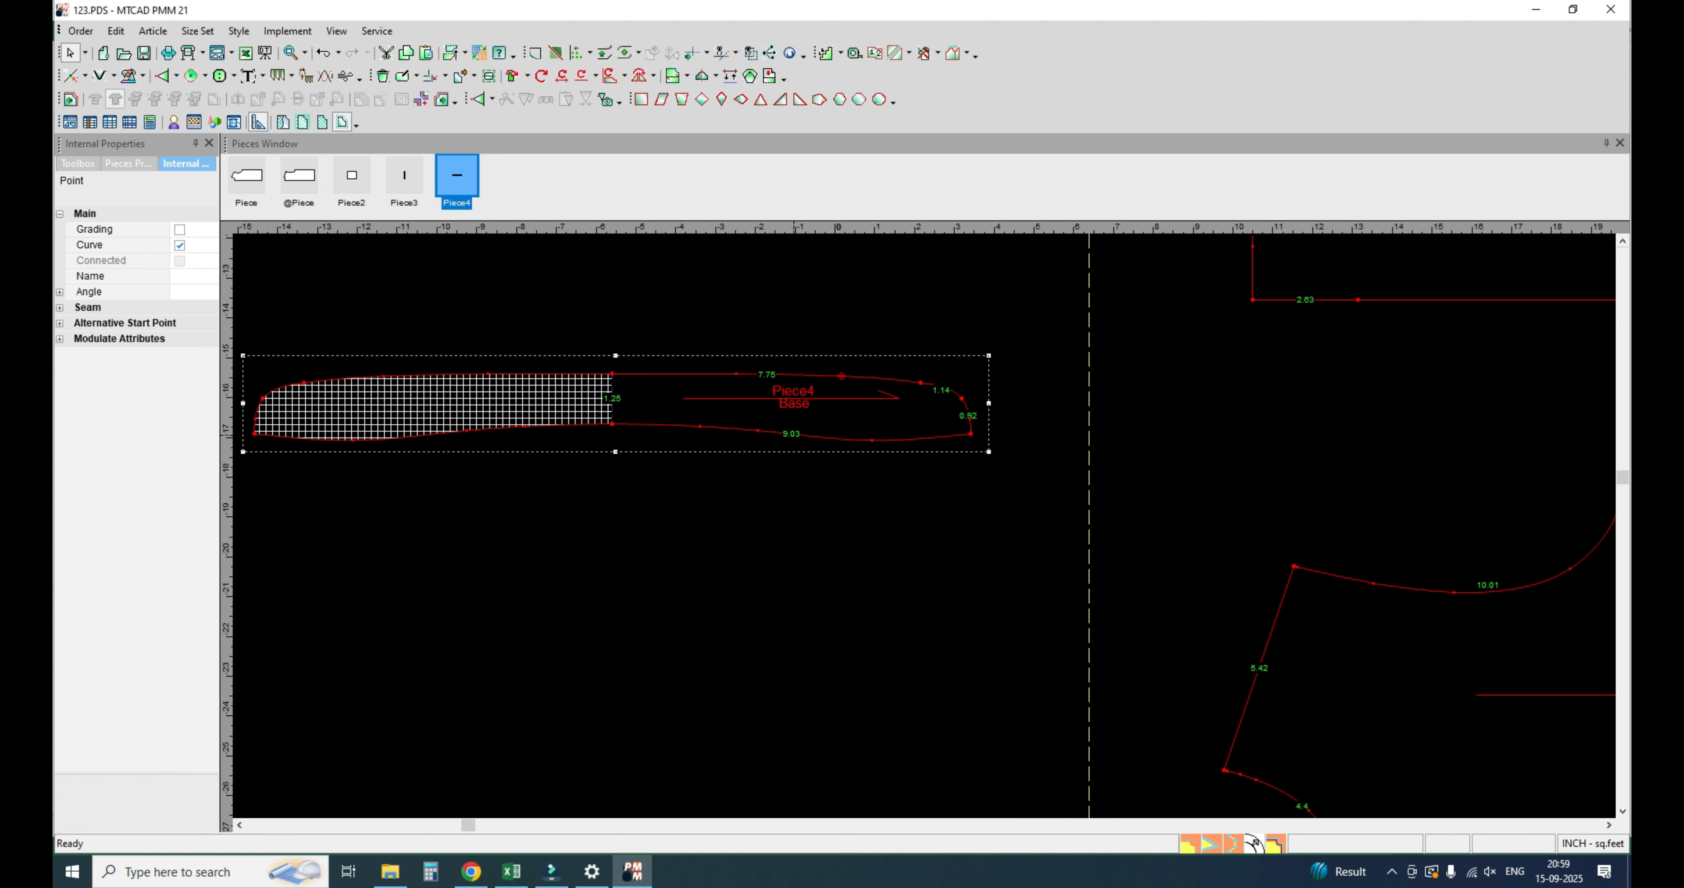
Step: Lengthen Piece4 by moving the points of its right end 0.37 in X and 0 in Y
key(m)
drag(816, 327, 1012, 481)
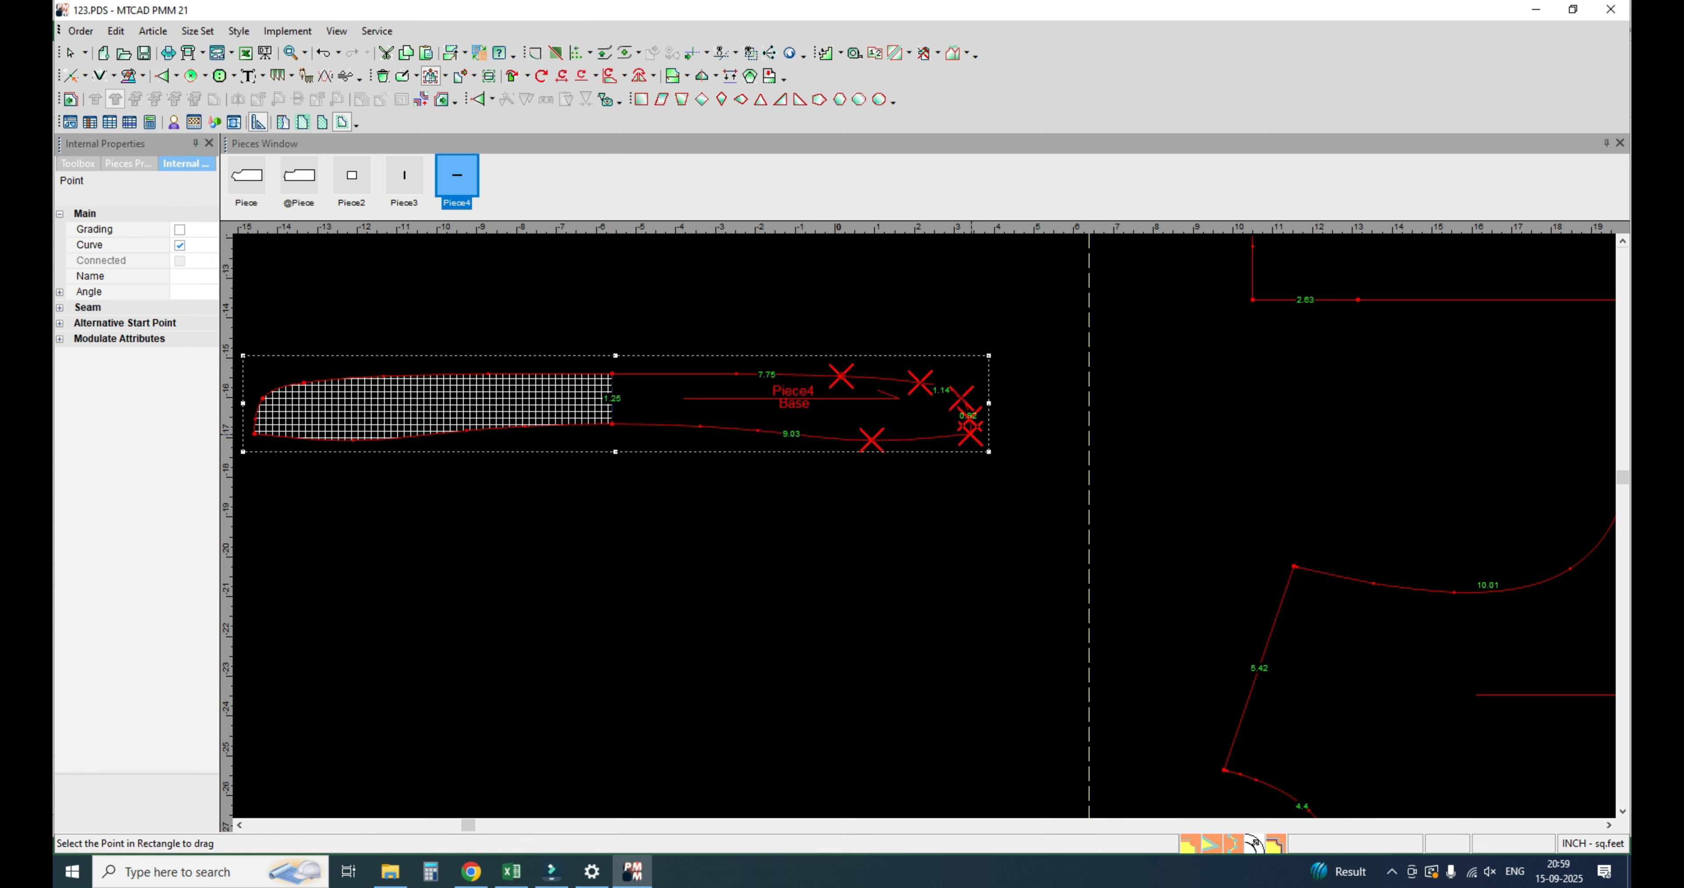
click(971, 433)
click(994, 432)
text(.37)
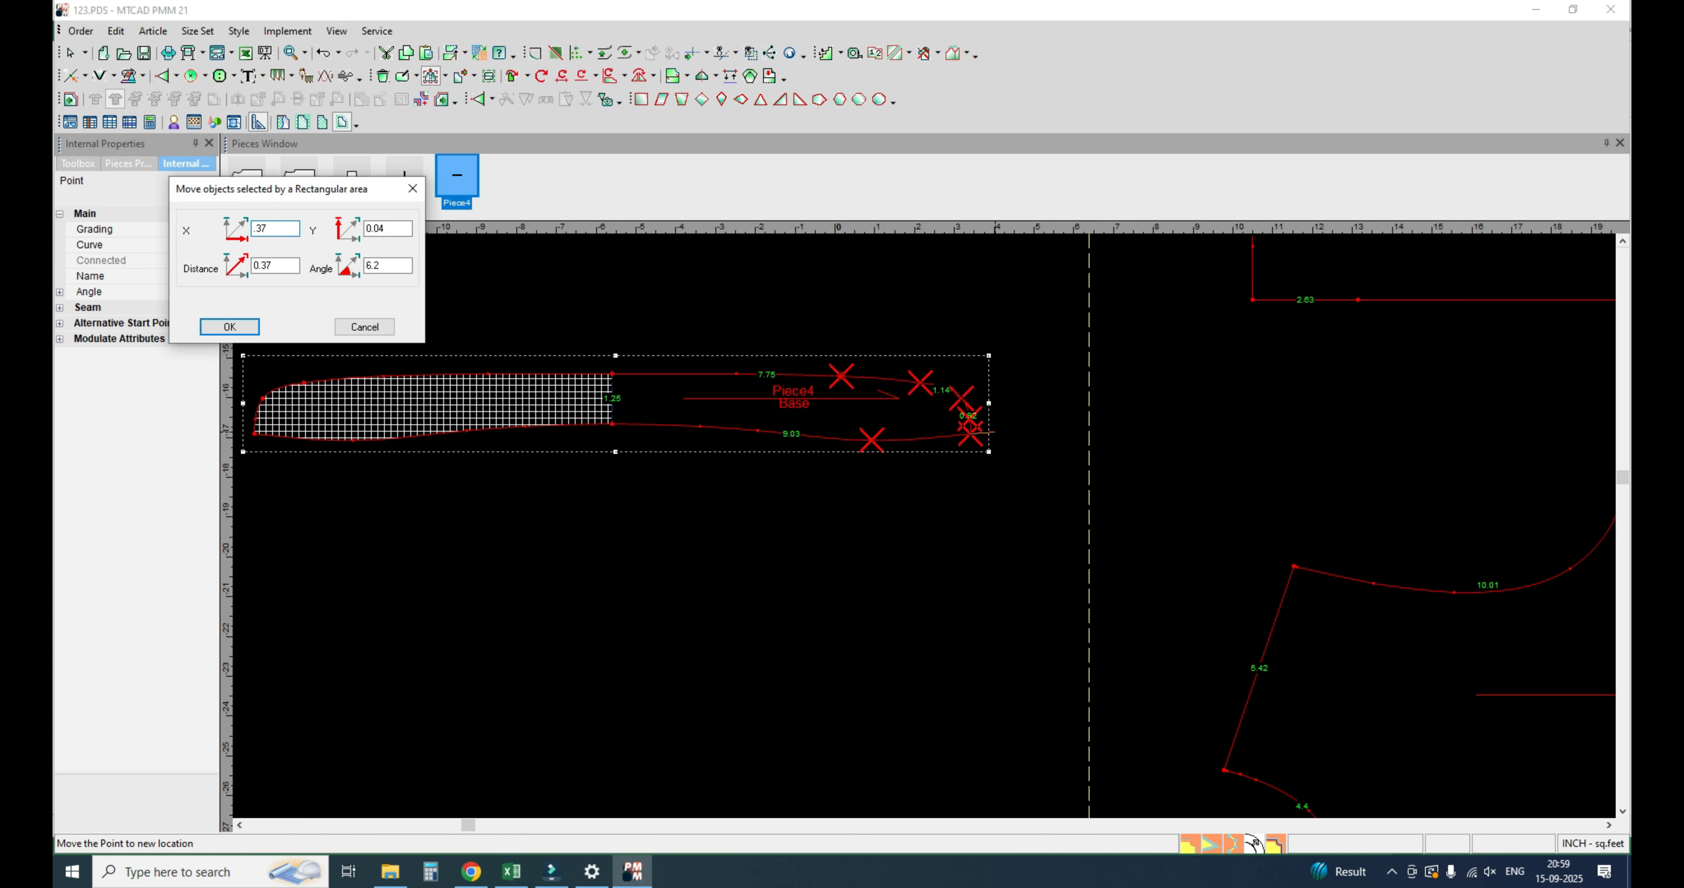
key(Tab)
text(0)
key(Return)
right_click(976, 310)
click(1003, 320)
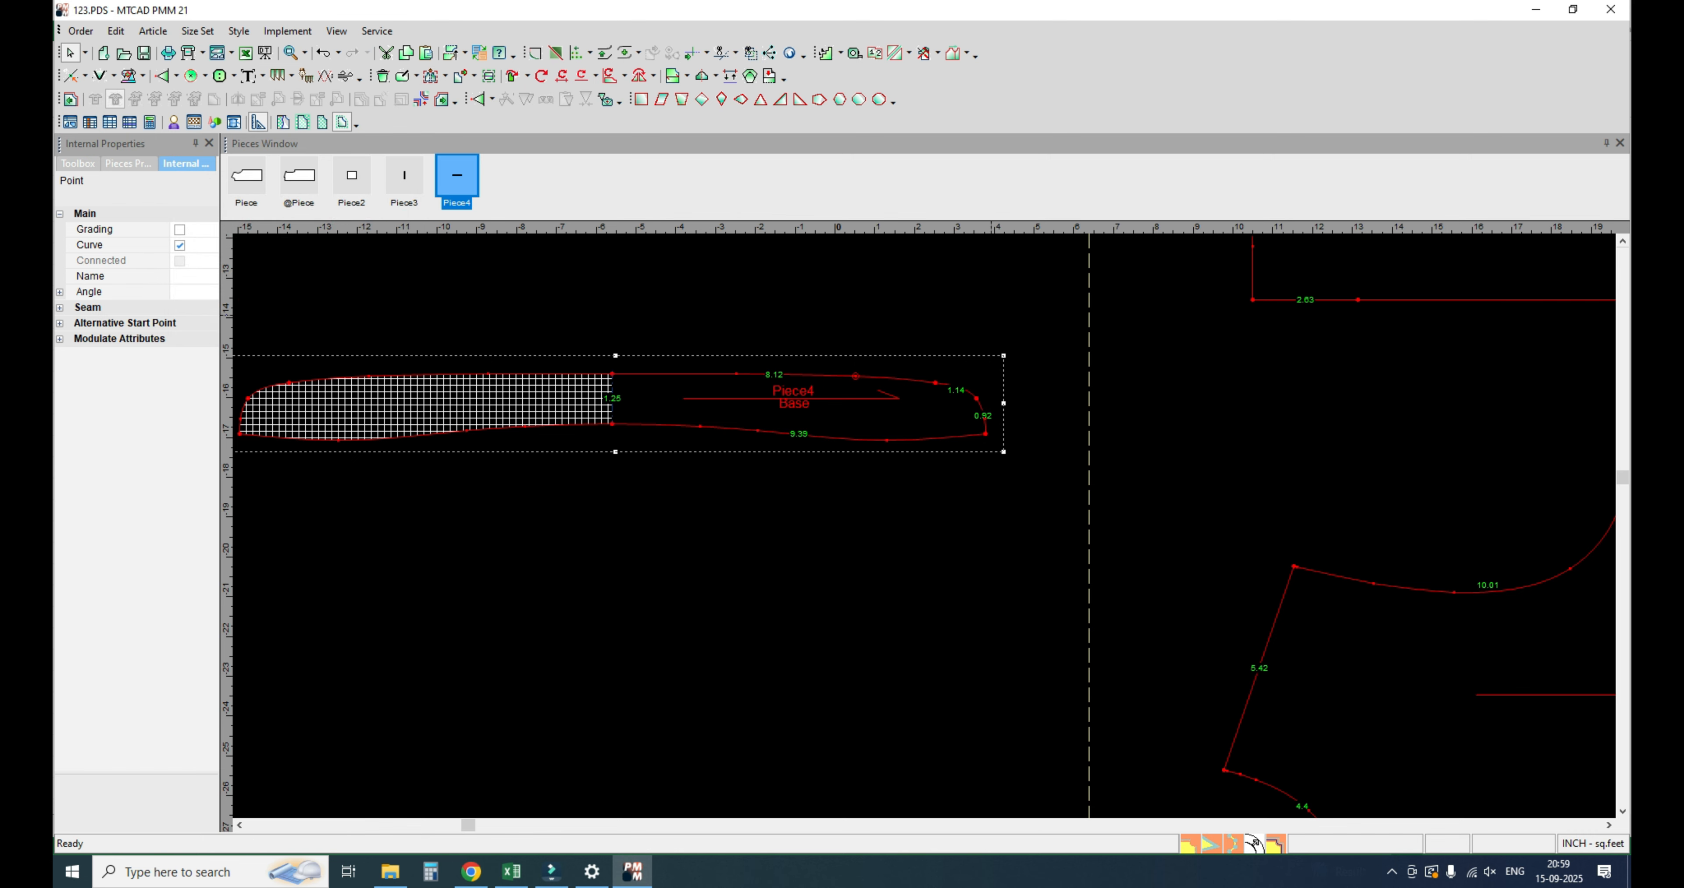
Step: Try a notch on Piece4's lower edge 0.75 from its right end, and undo it
scroll(947, 458, up, 4)
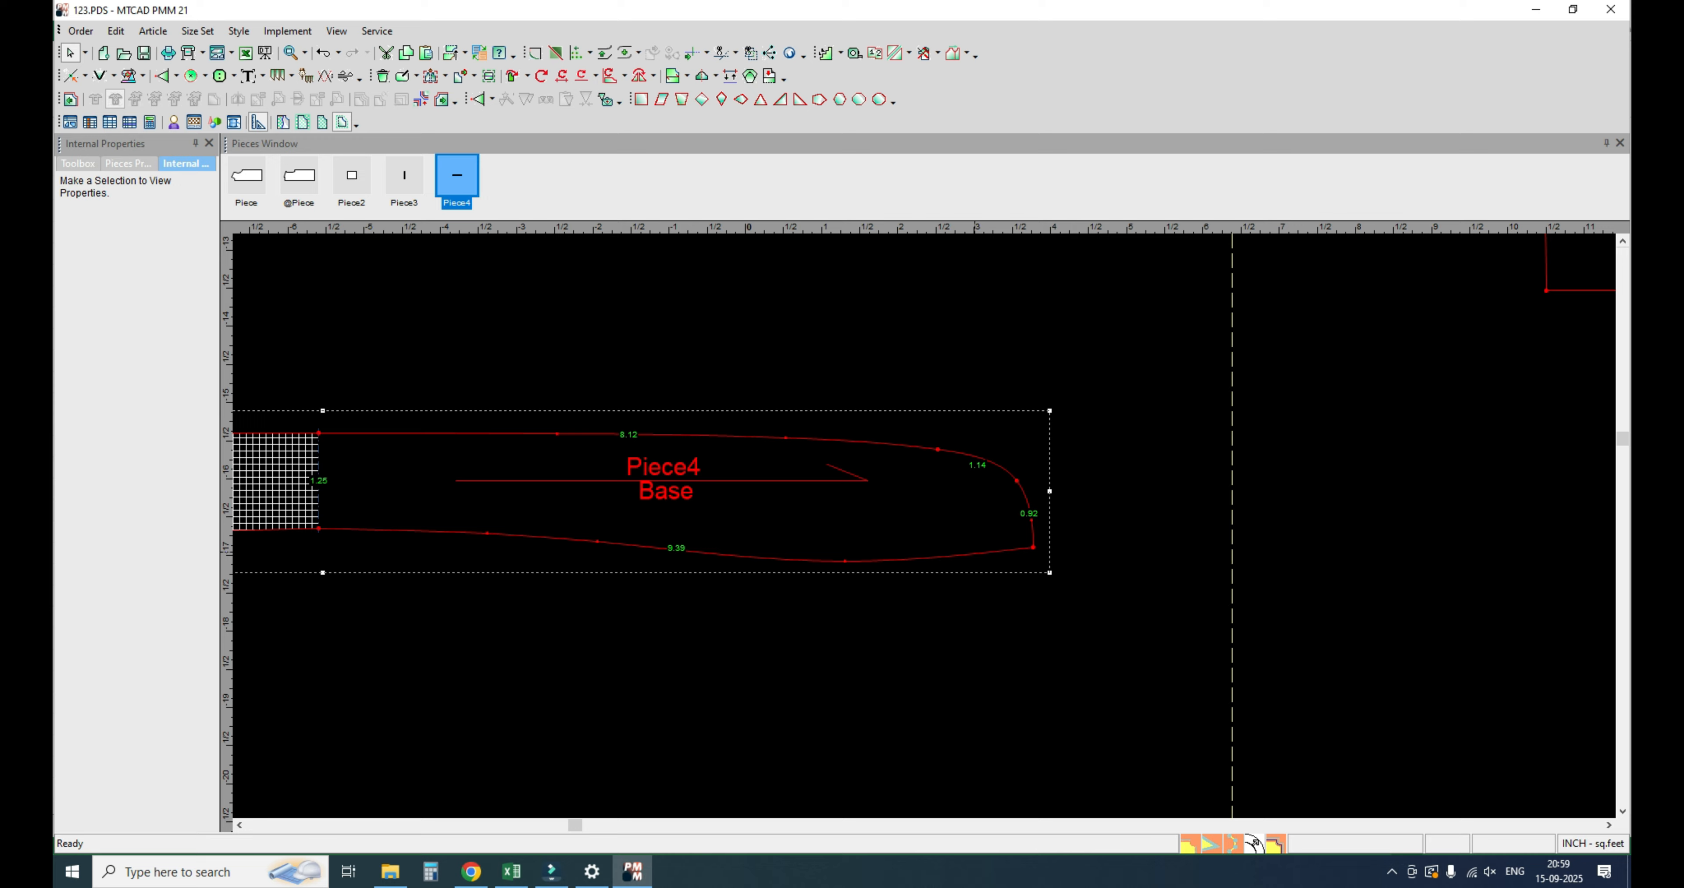
click(100, 75)
click(976, 554)
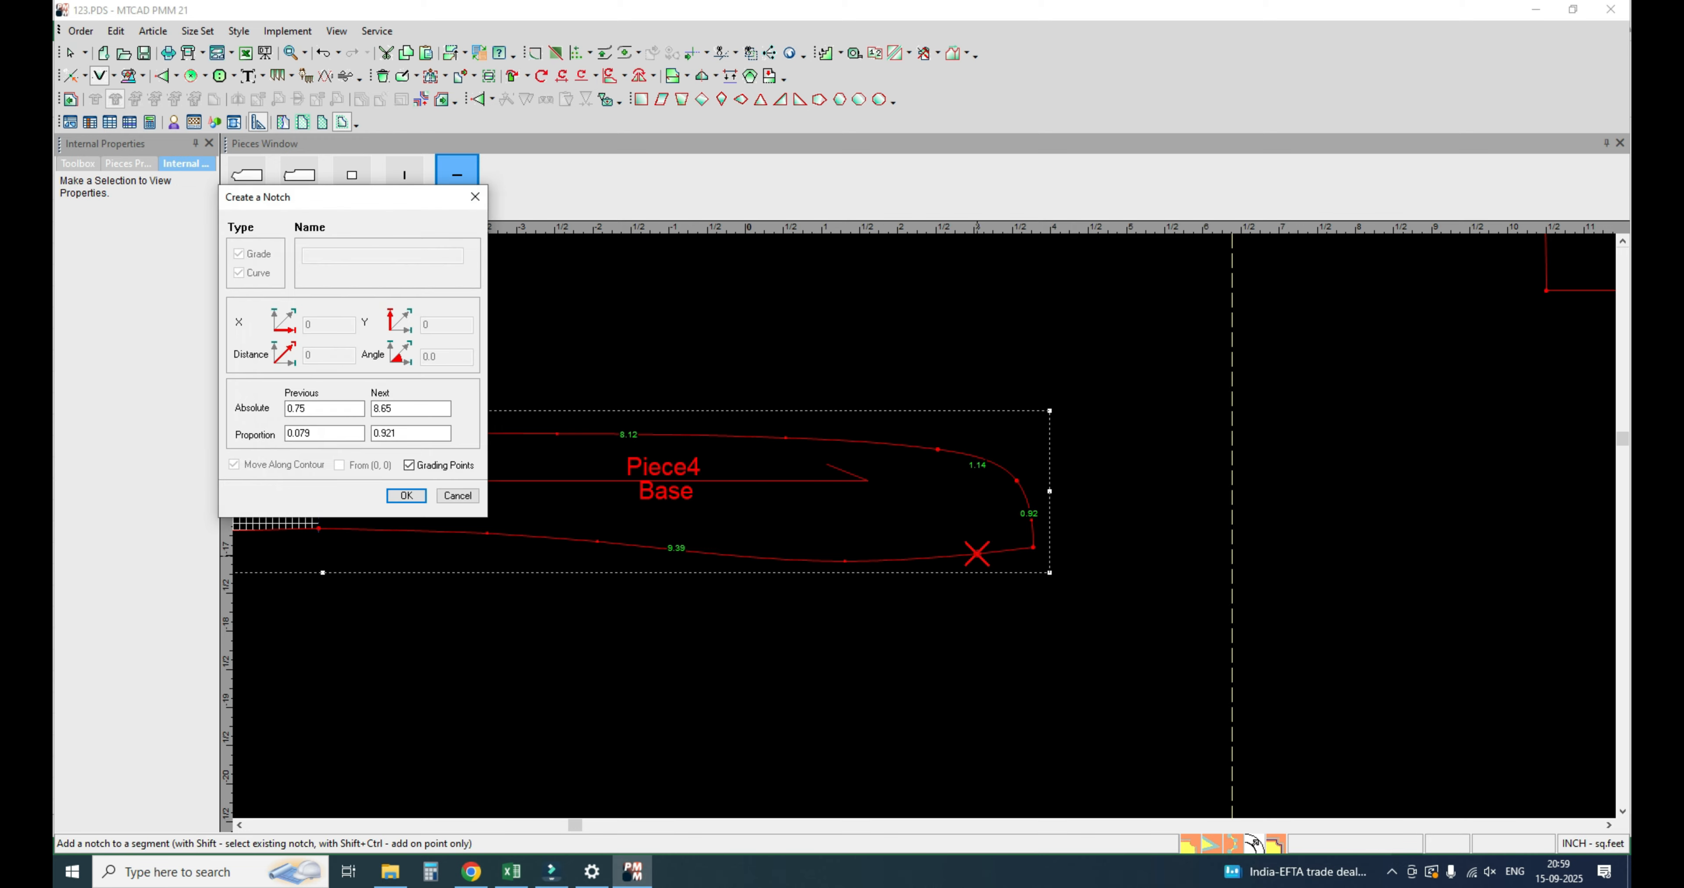
key(Return)
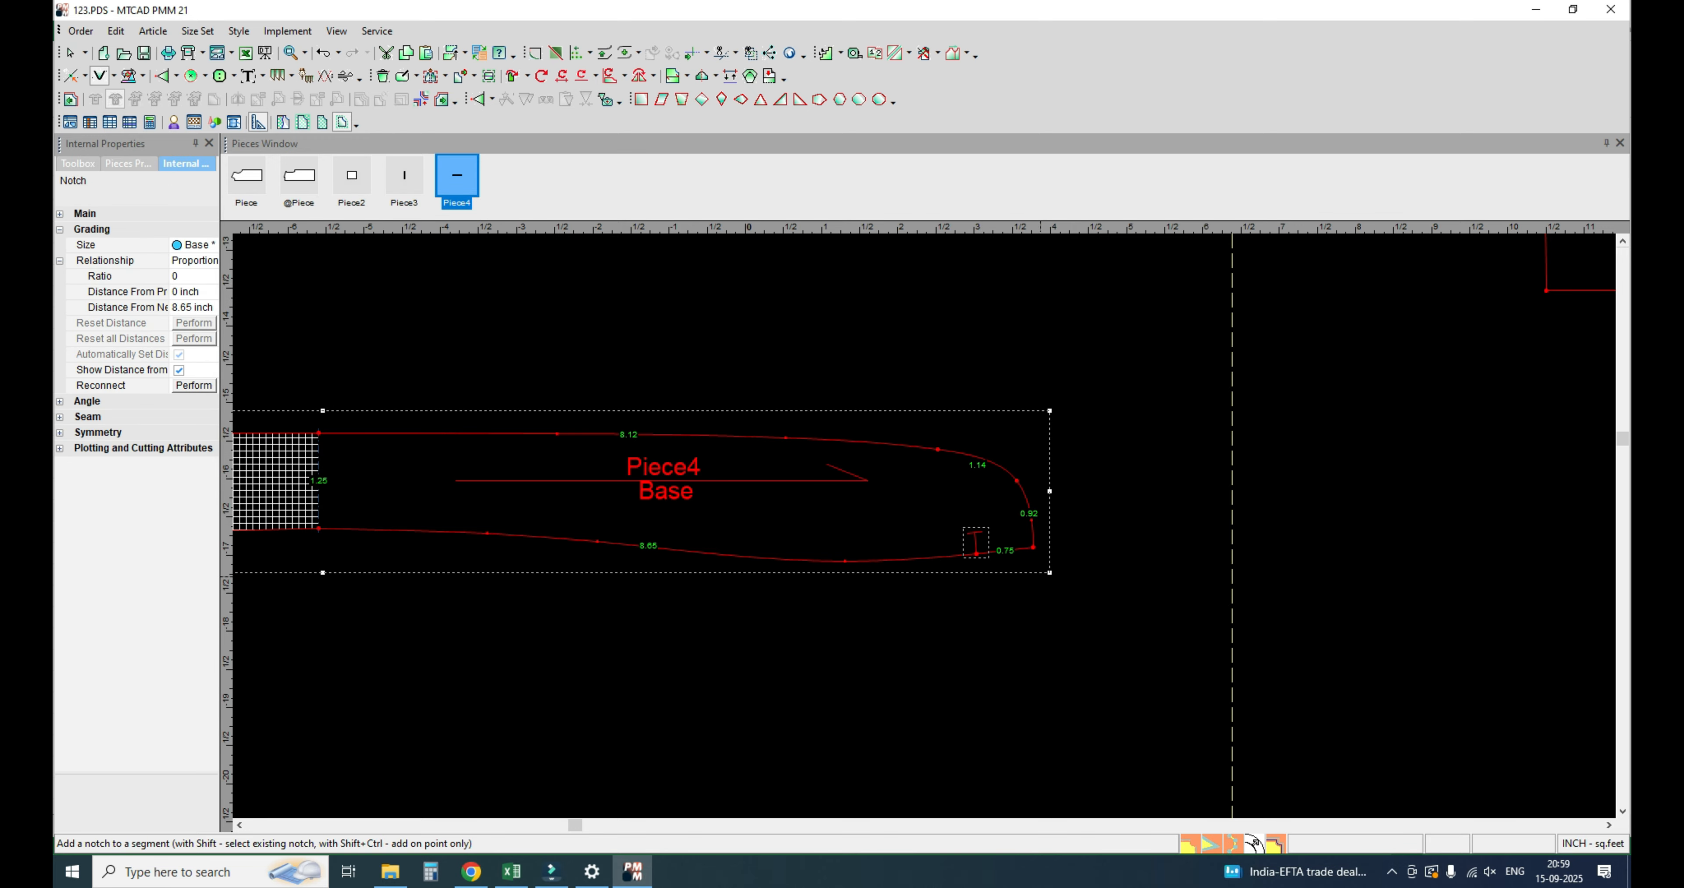
right_click(1152, 540)
click(1203, 550)
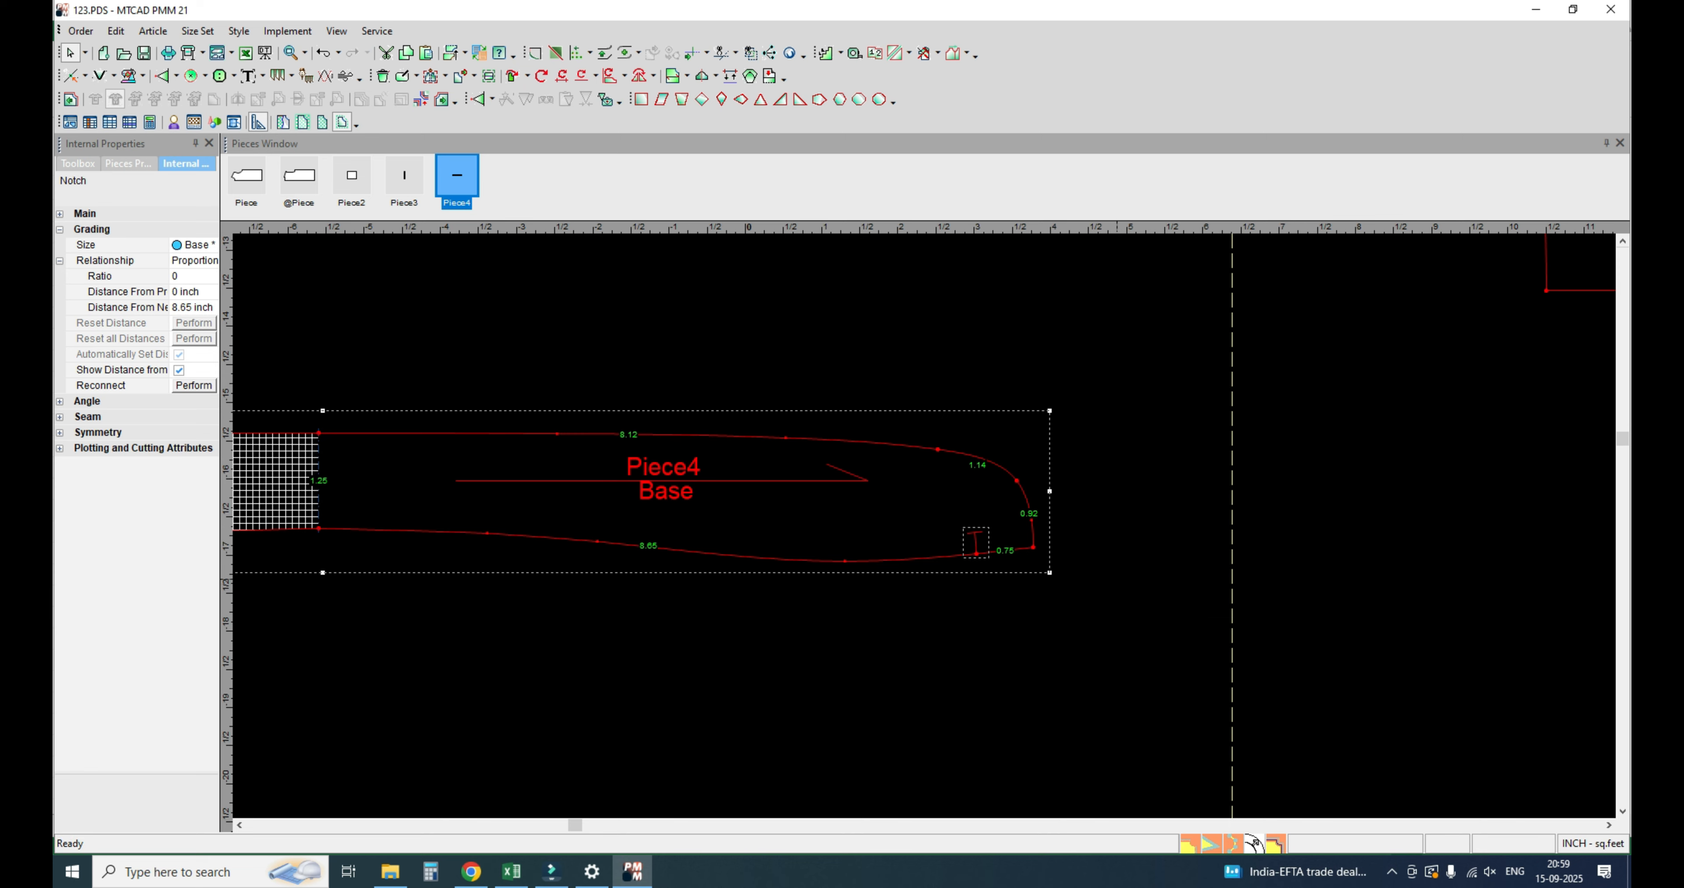
key(ctrl+z)
Step: Add a notch on Piece4's lower edge at an absolute distance of .5 from its right end
key(n)
click(1016, 550)
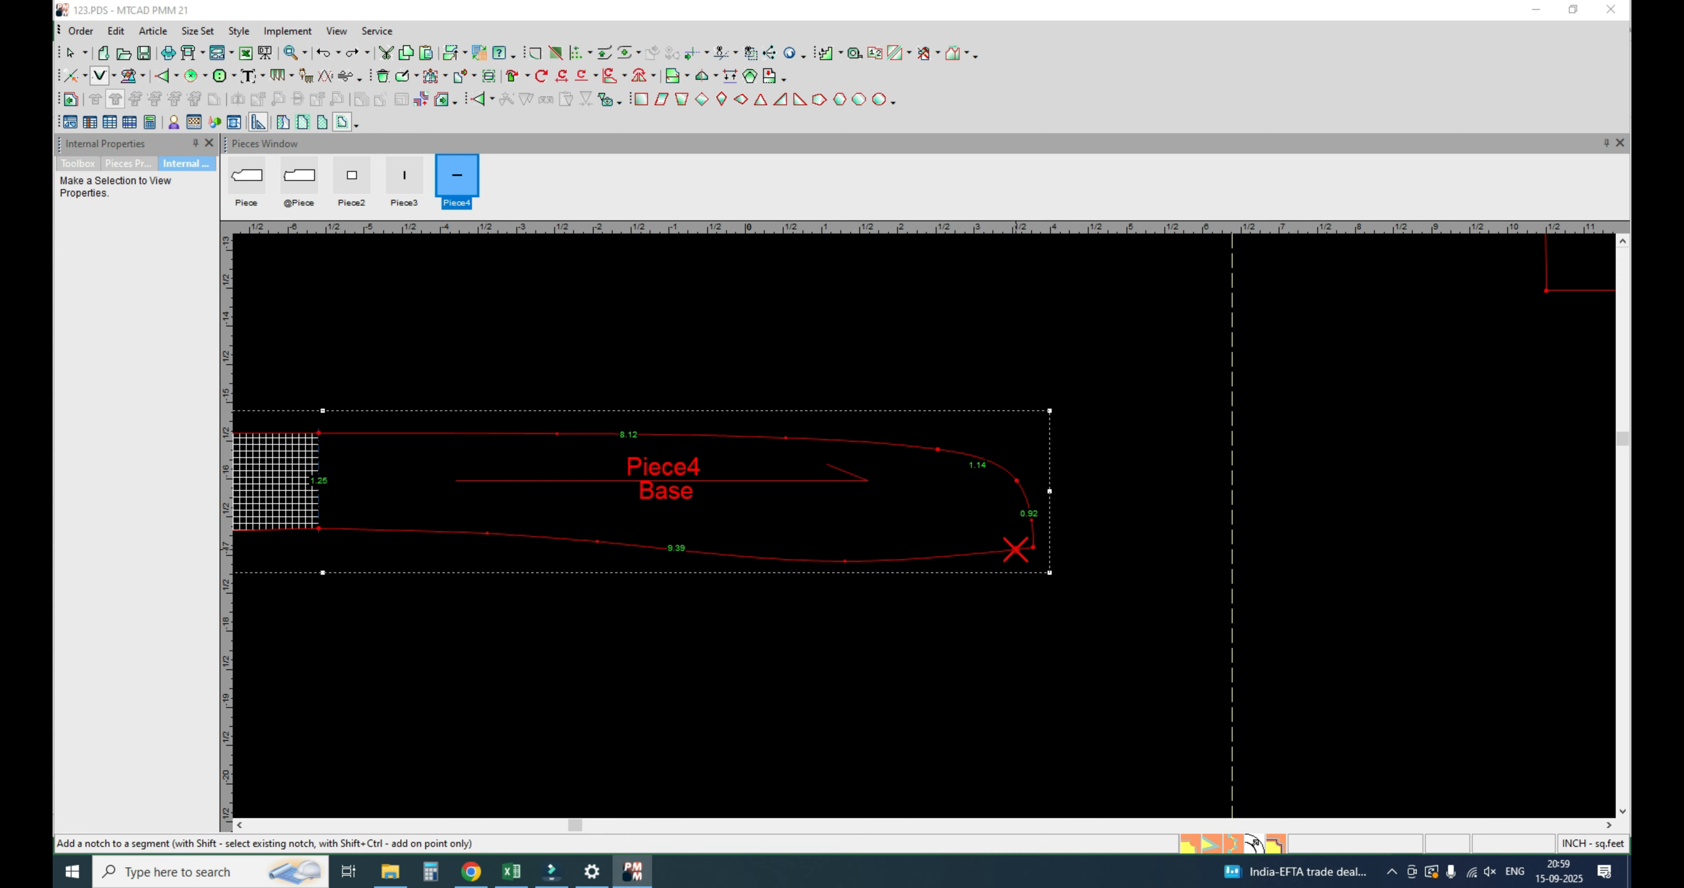
double_click(324, 408)
text(.5)
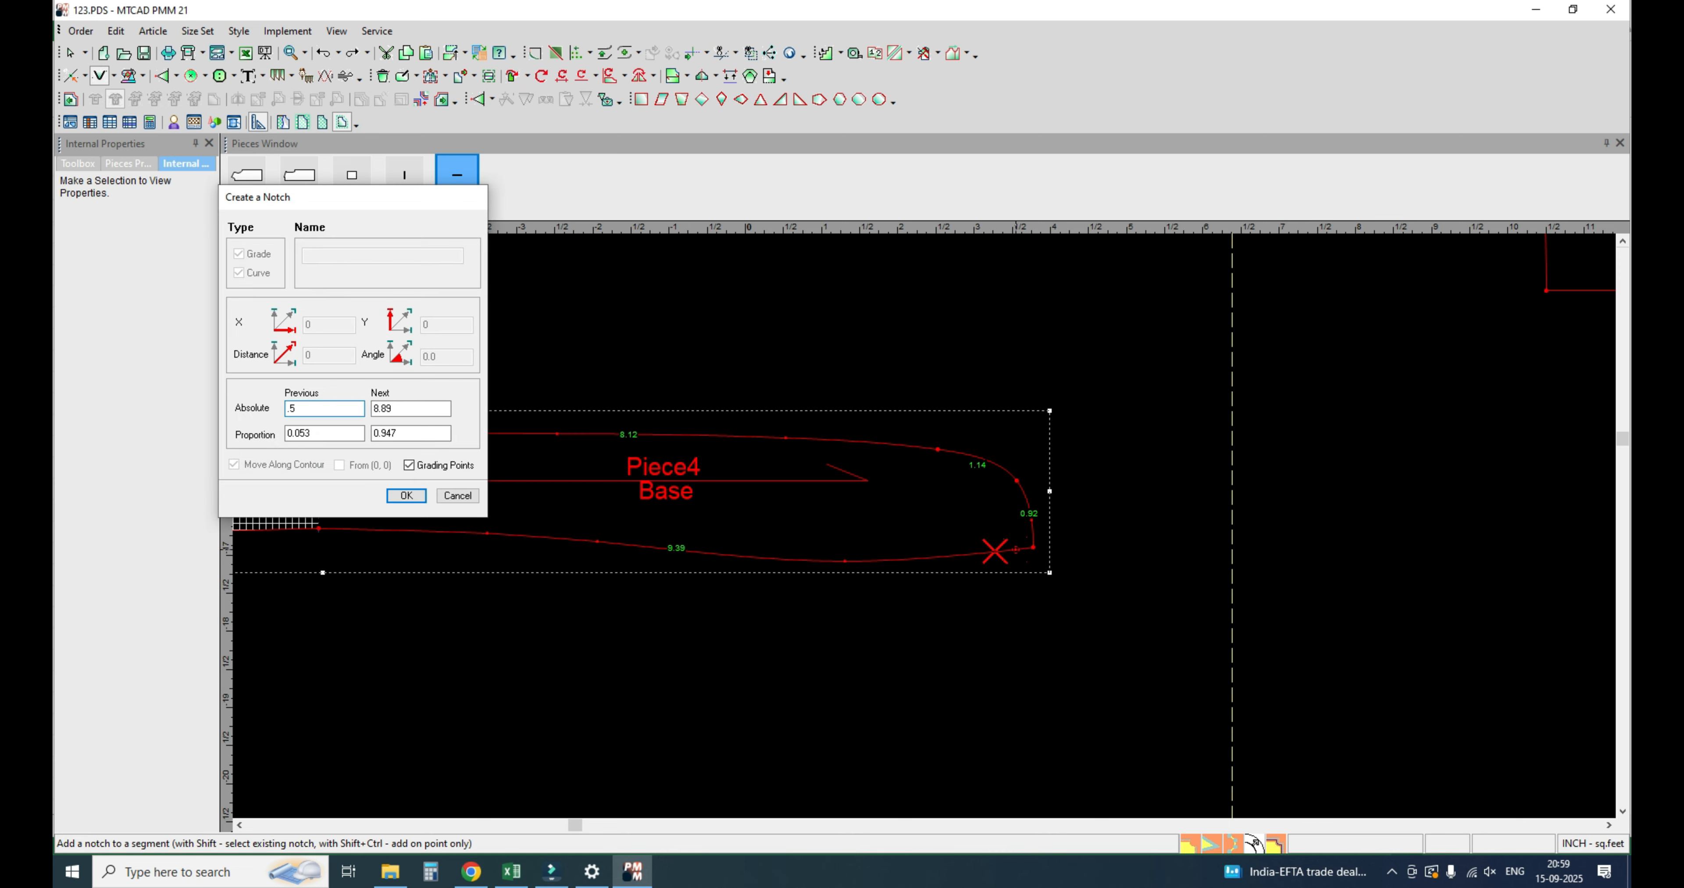
key(Return)
key(Escape)
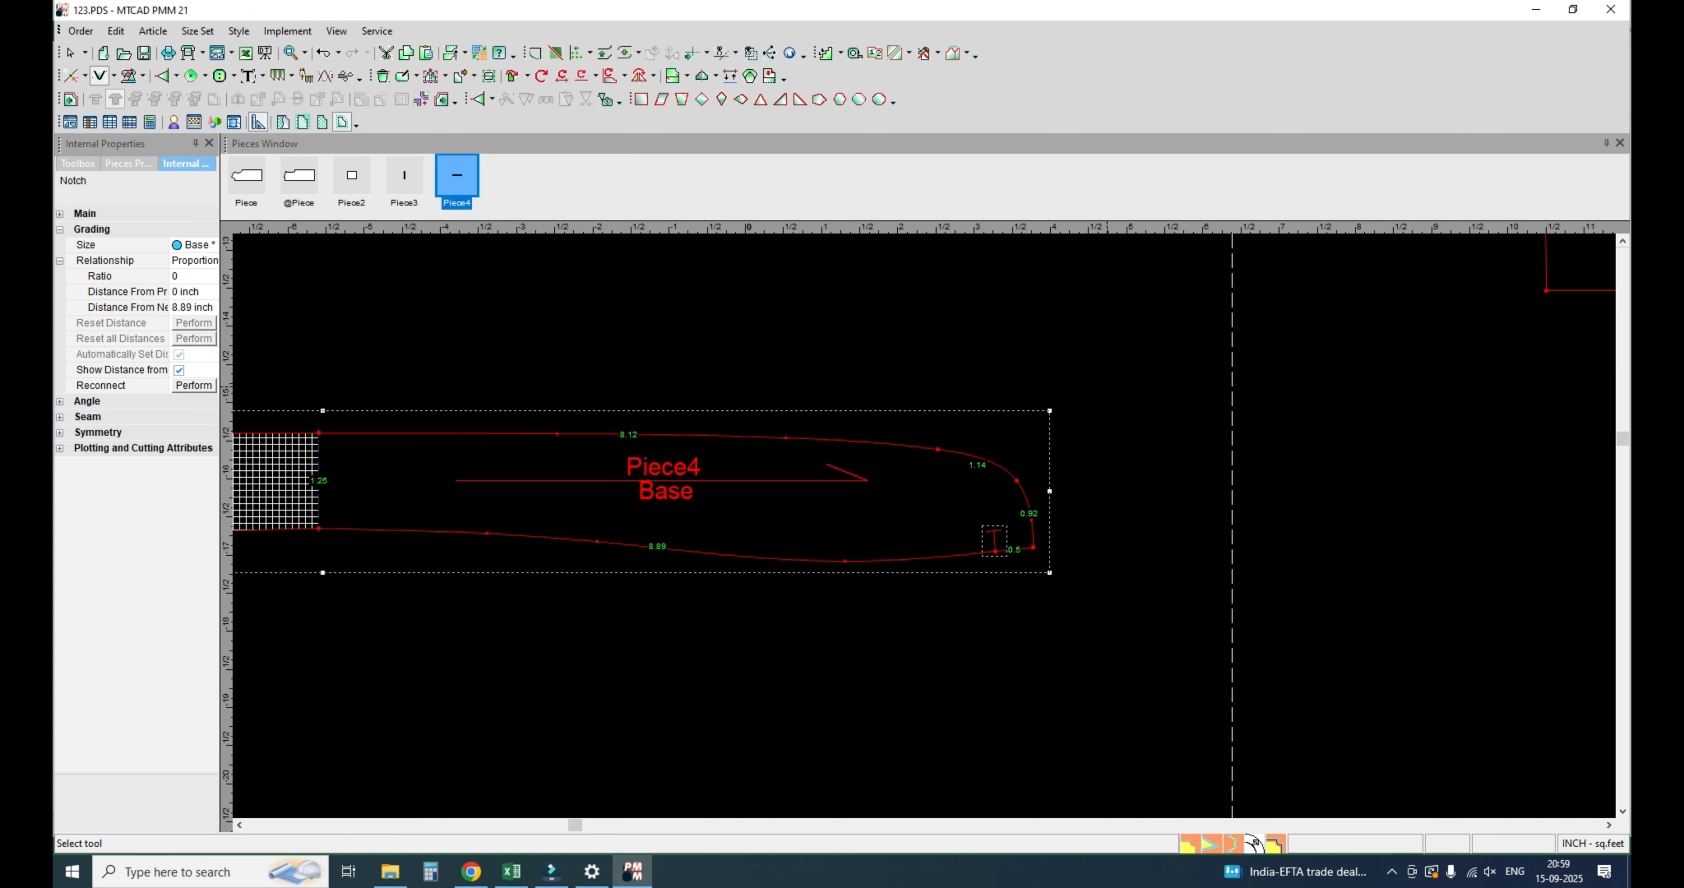
Step: Examine the notched Piece4 as a whole and compare it with the body pieces
scroll(850, 472, down, 8)
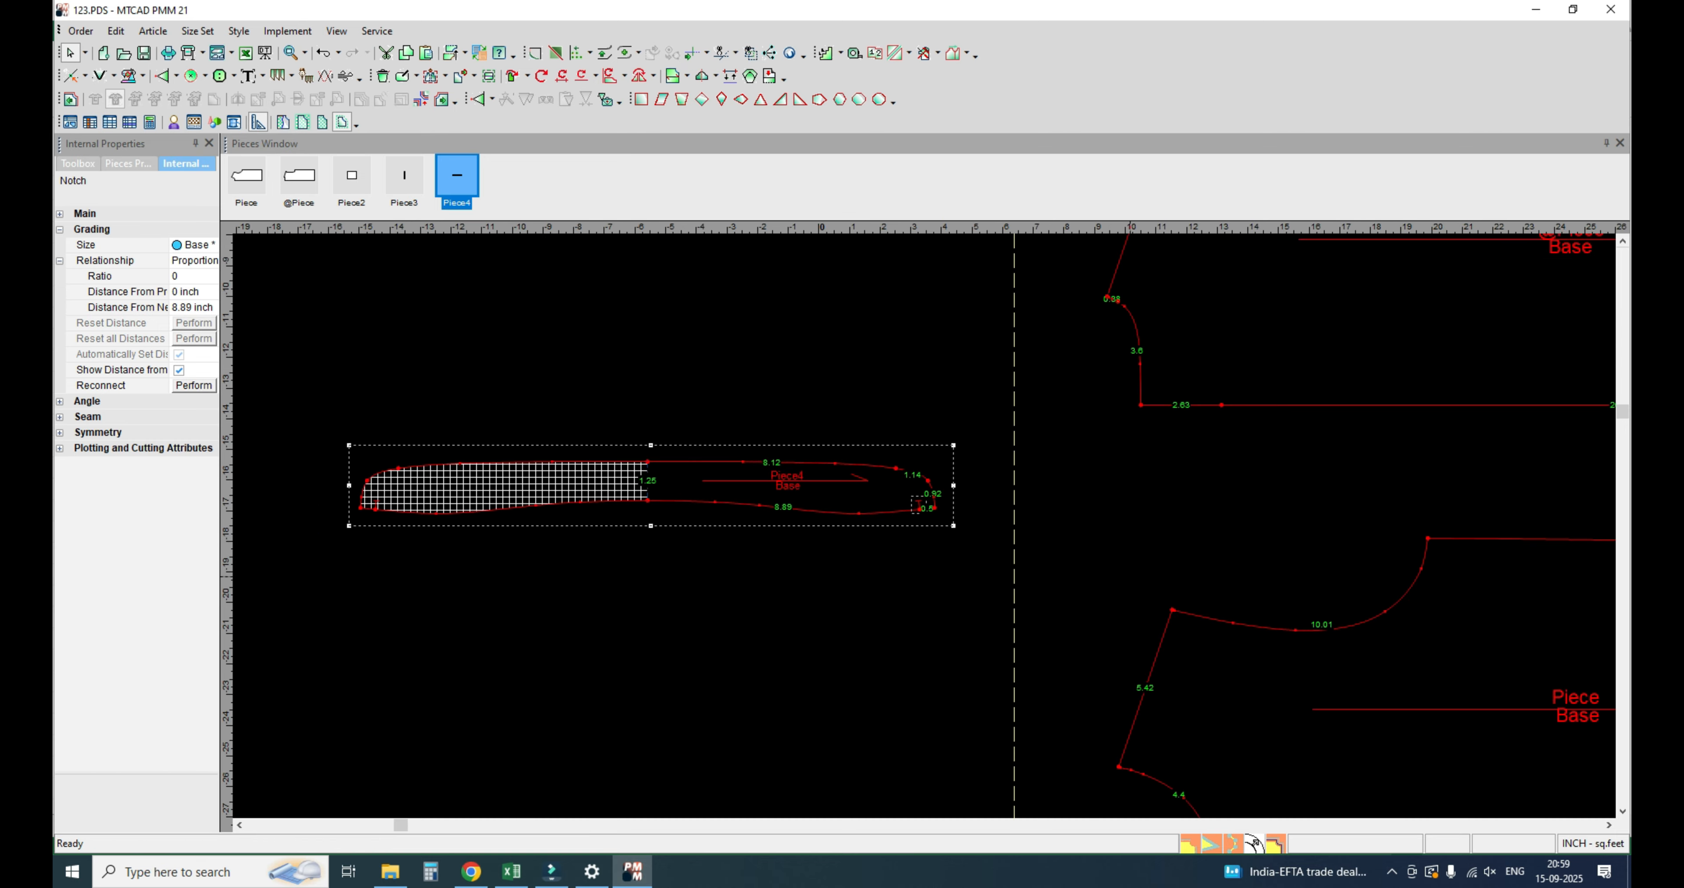
scroll(996, 645, up, 3)
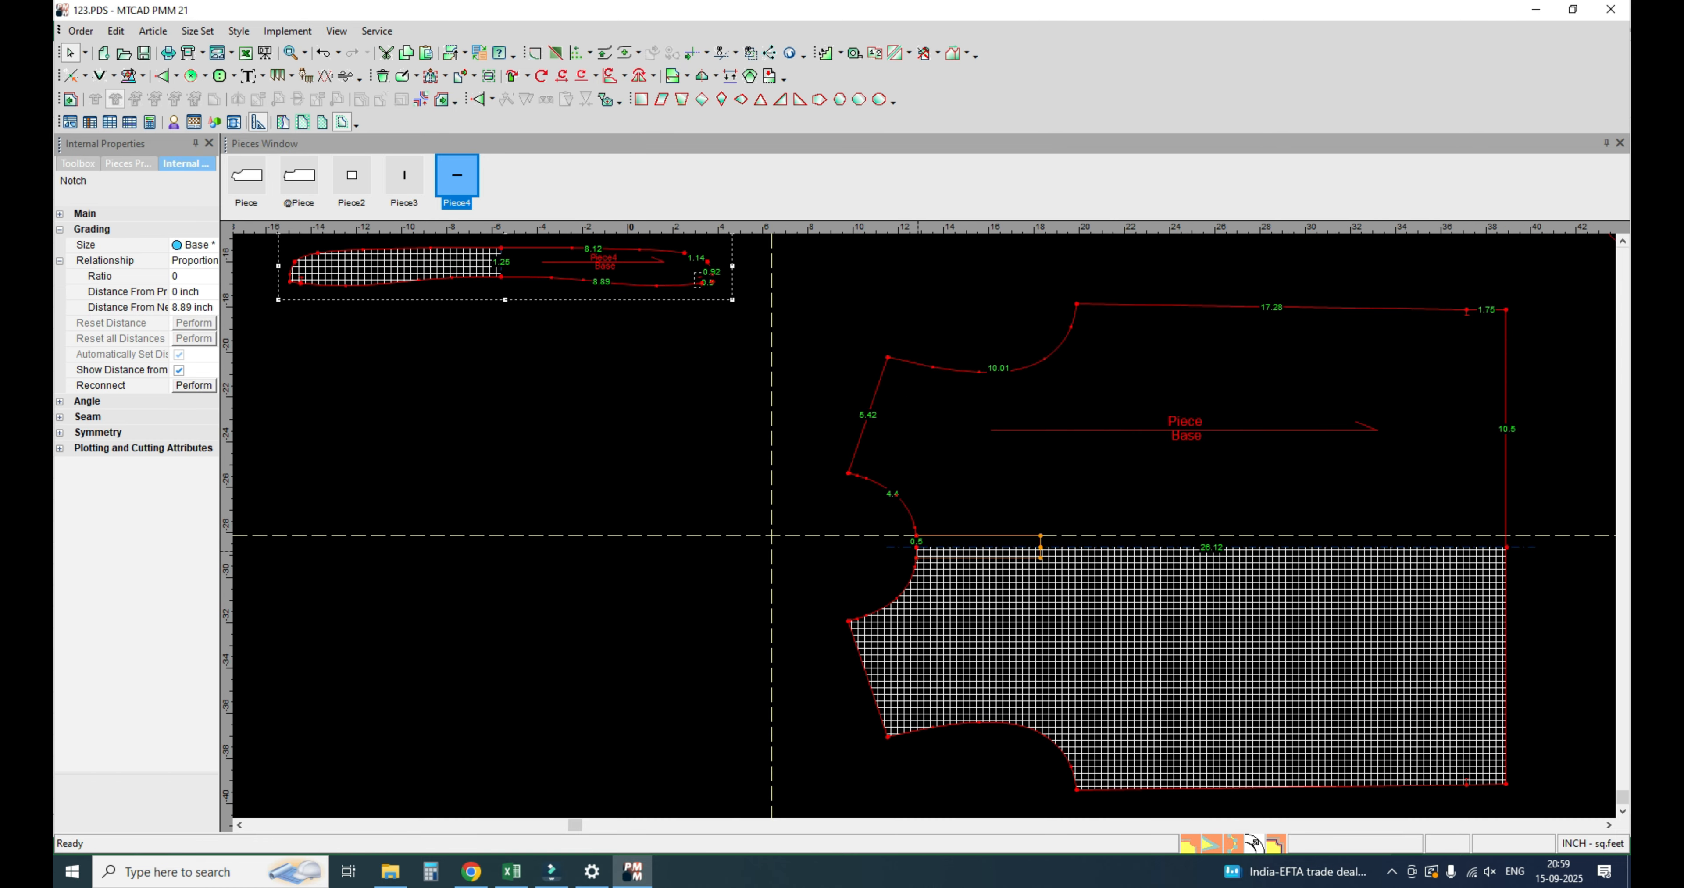
scroll(984, 588, down, 3)
scroll(996, 816, up, 5)
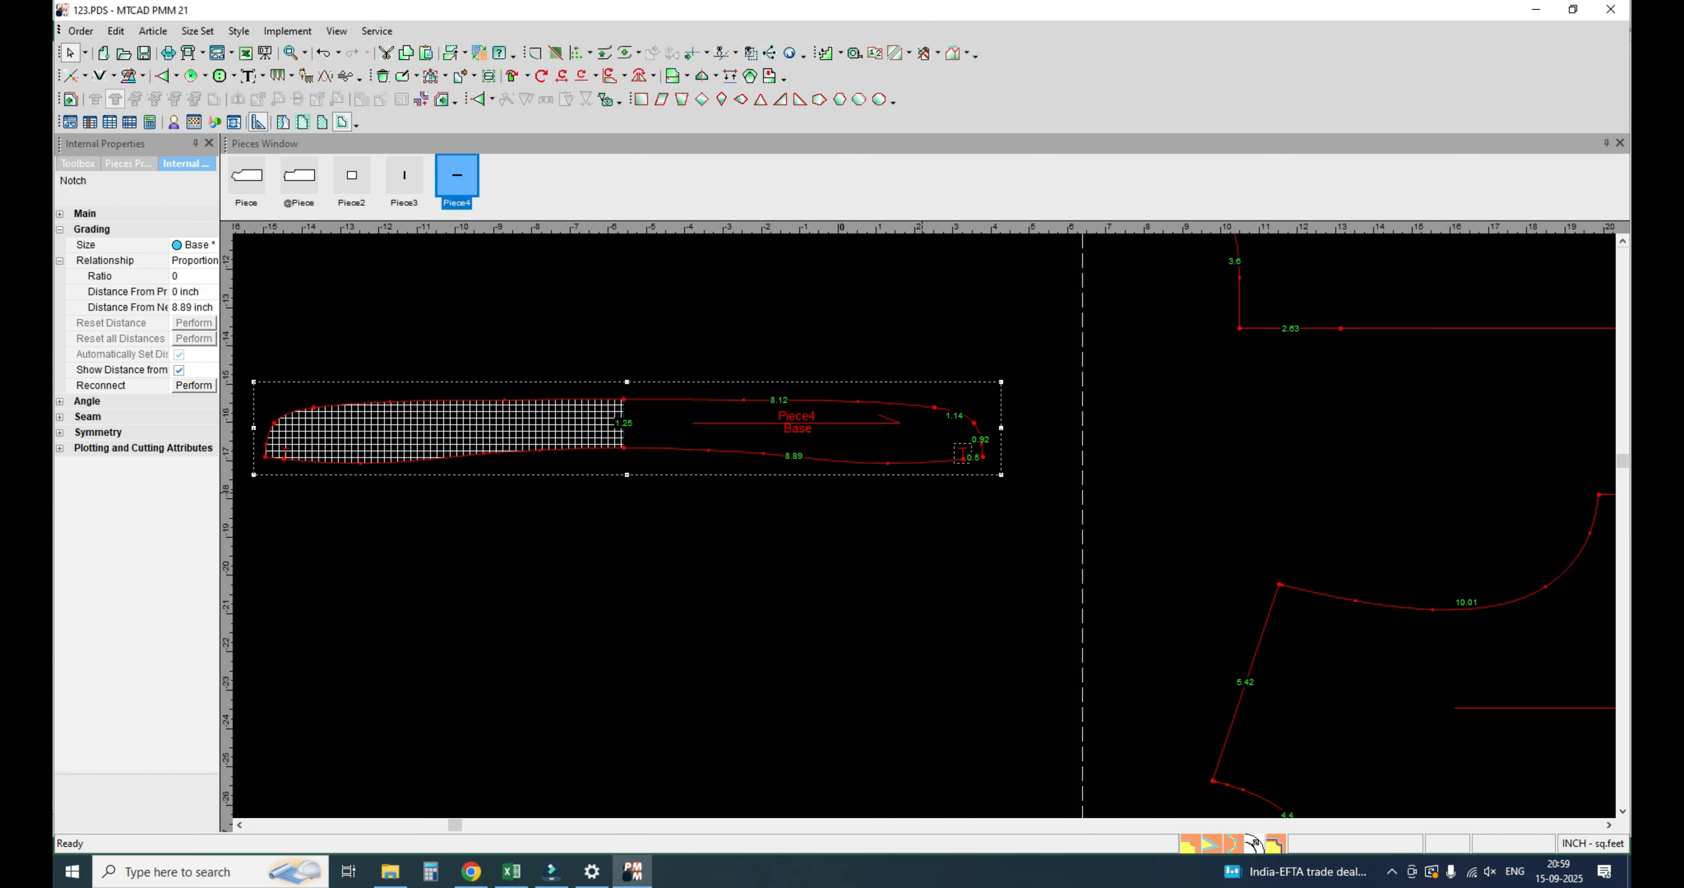
key(Escape)
scroll(885, 457, up, 2)
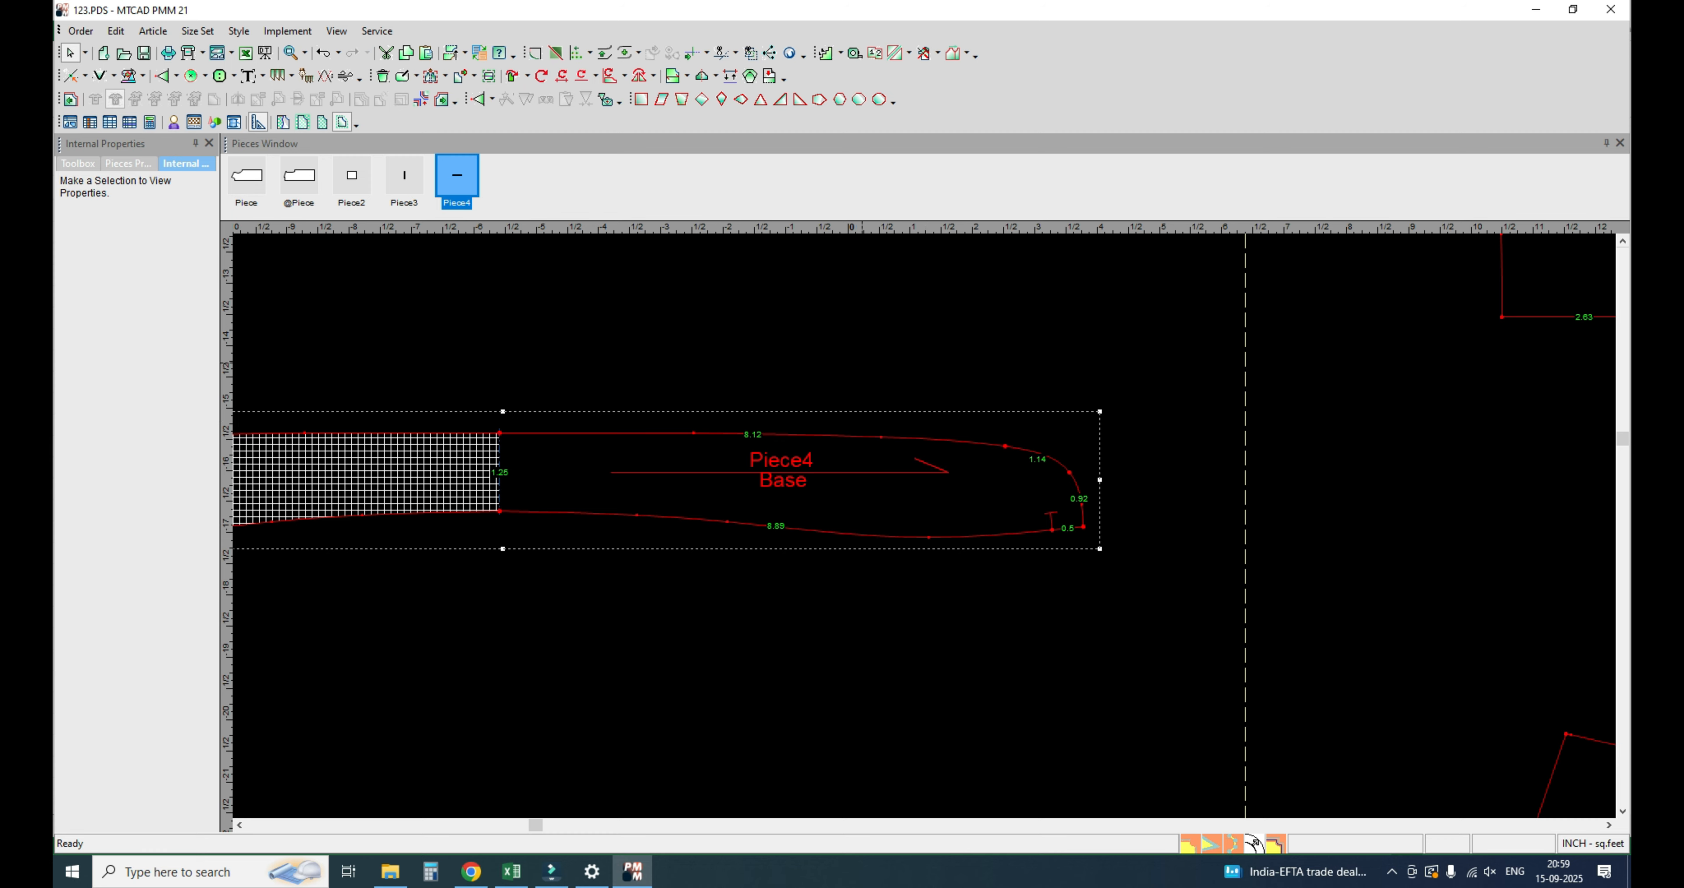
scroll(1000, 418, down, 3)
scroll(932, 477, up, 5)
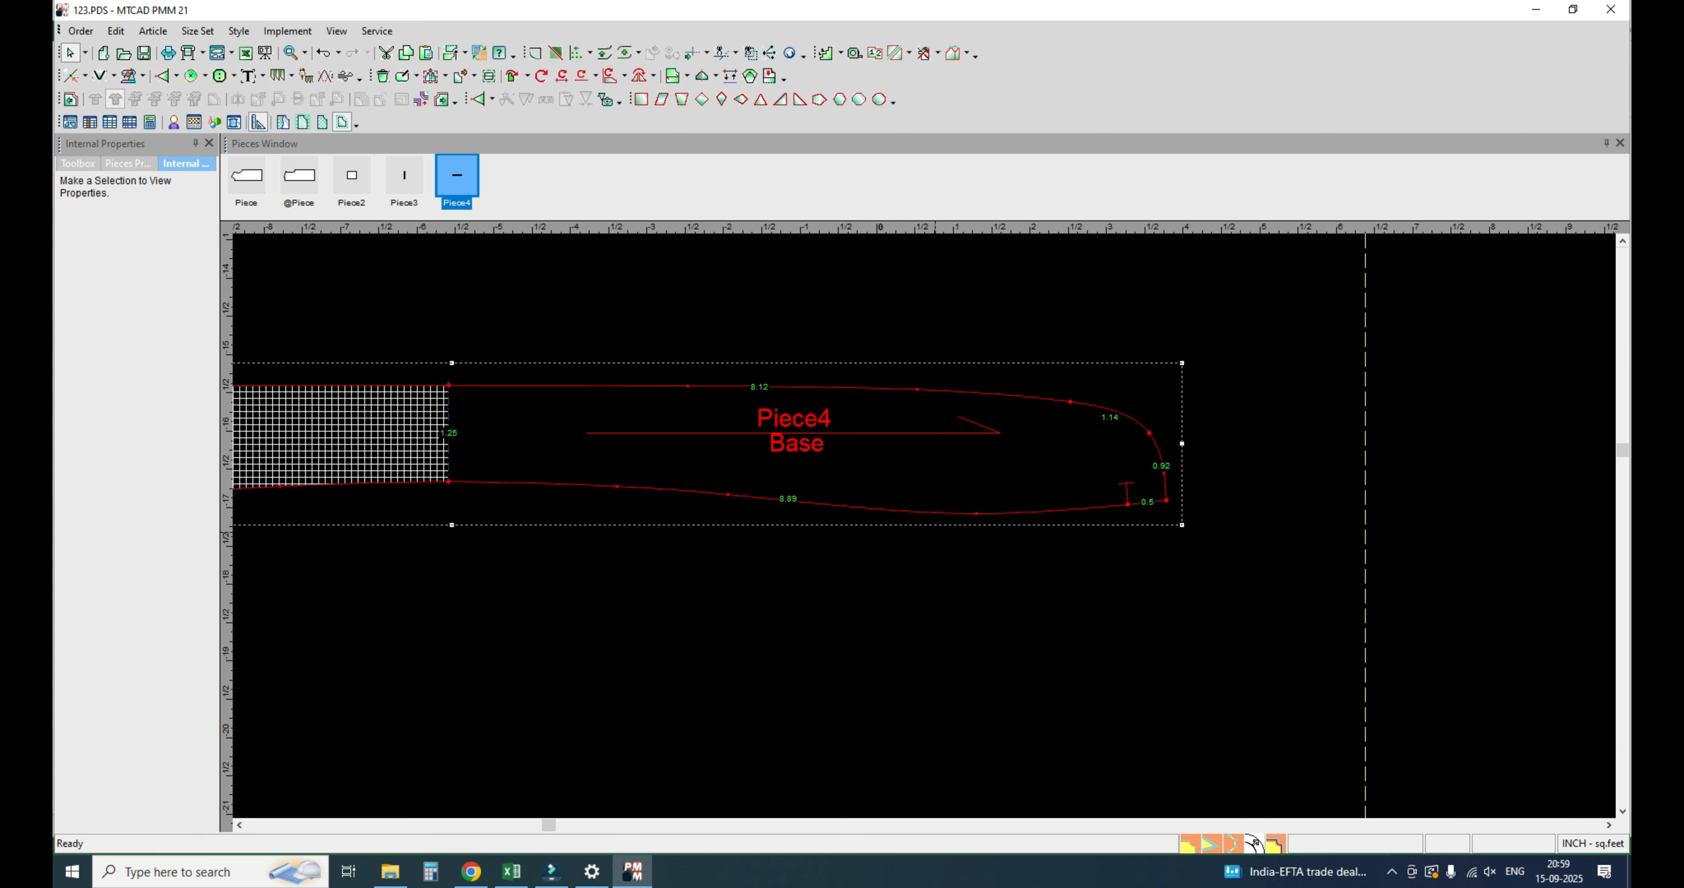
Step: Move the grading point on Piece4's upper edge near its right end slightly straight down
key(m)
click(1070, 402)
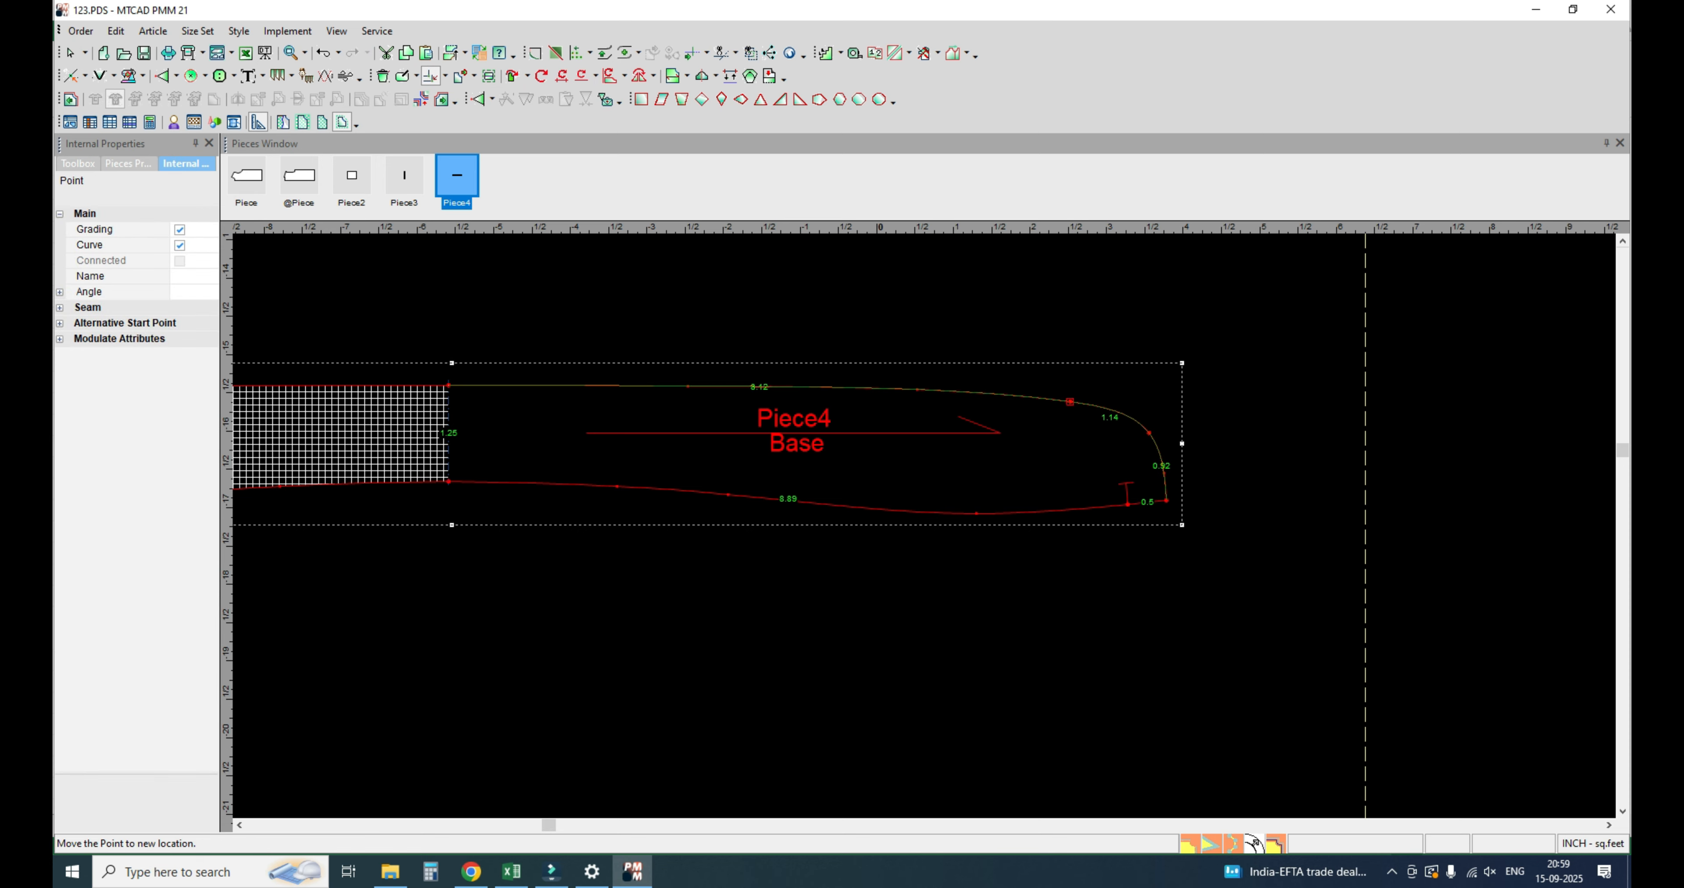
click(1070, 408)
key(Return)
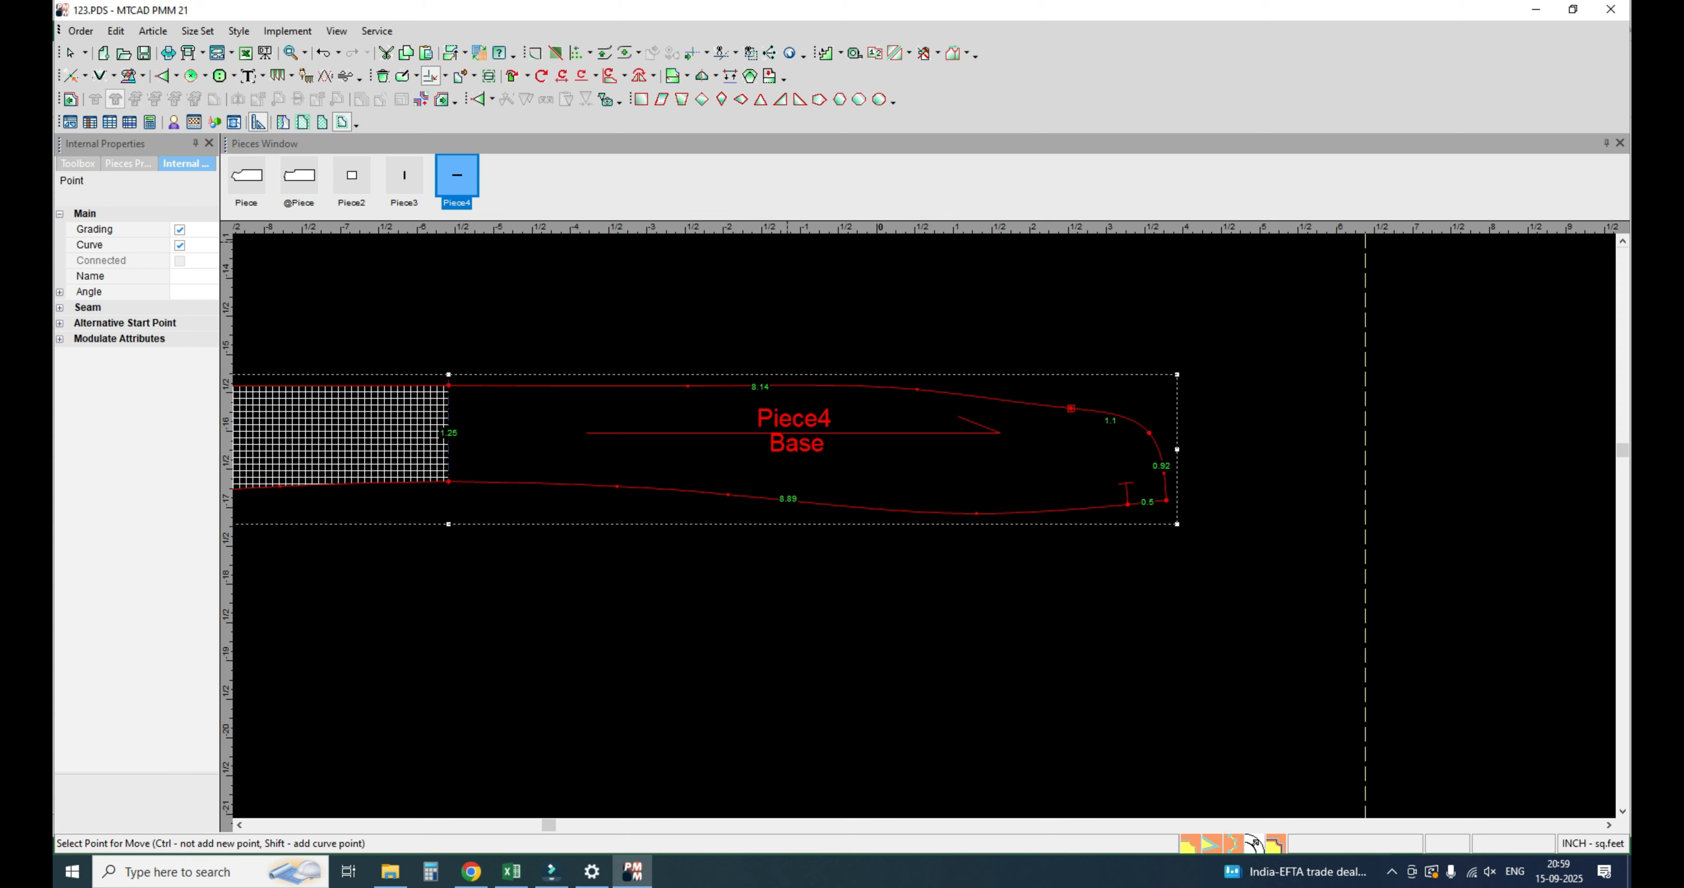
Step: Measure Piece4's height from the lowered upper-edge point straight down to the lower edge
click(853, 53)
click(1071, 408)
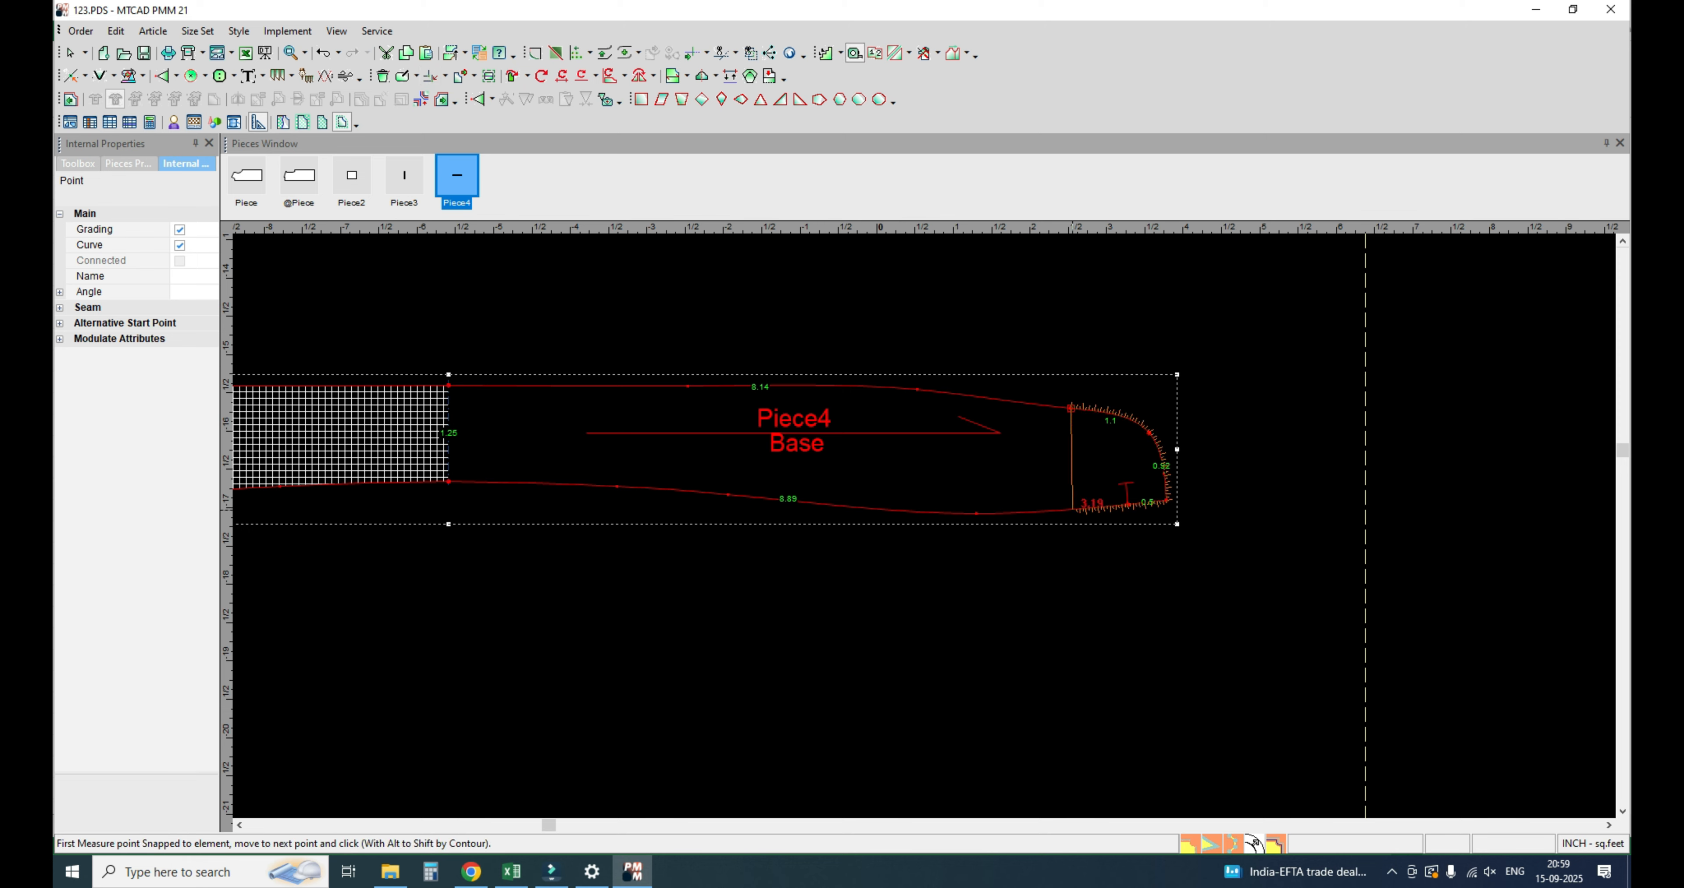
click(1071, 509)
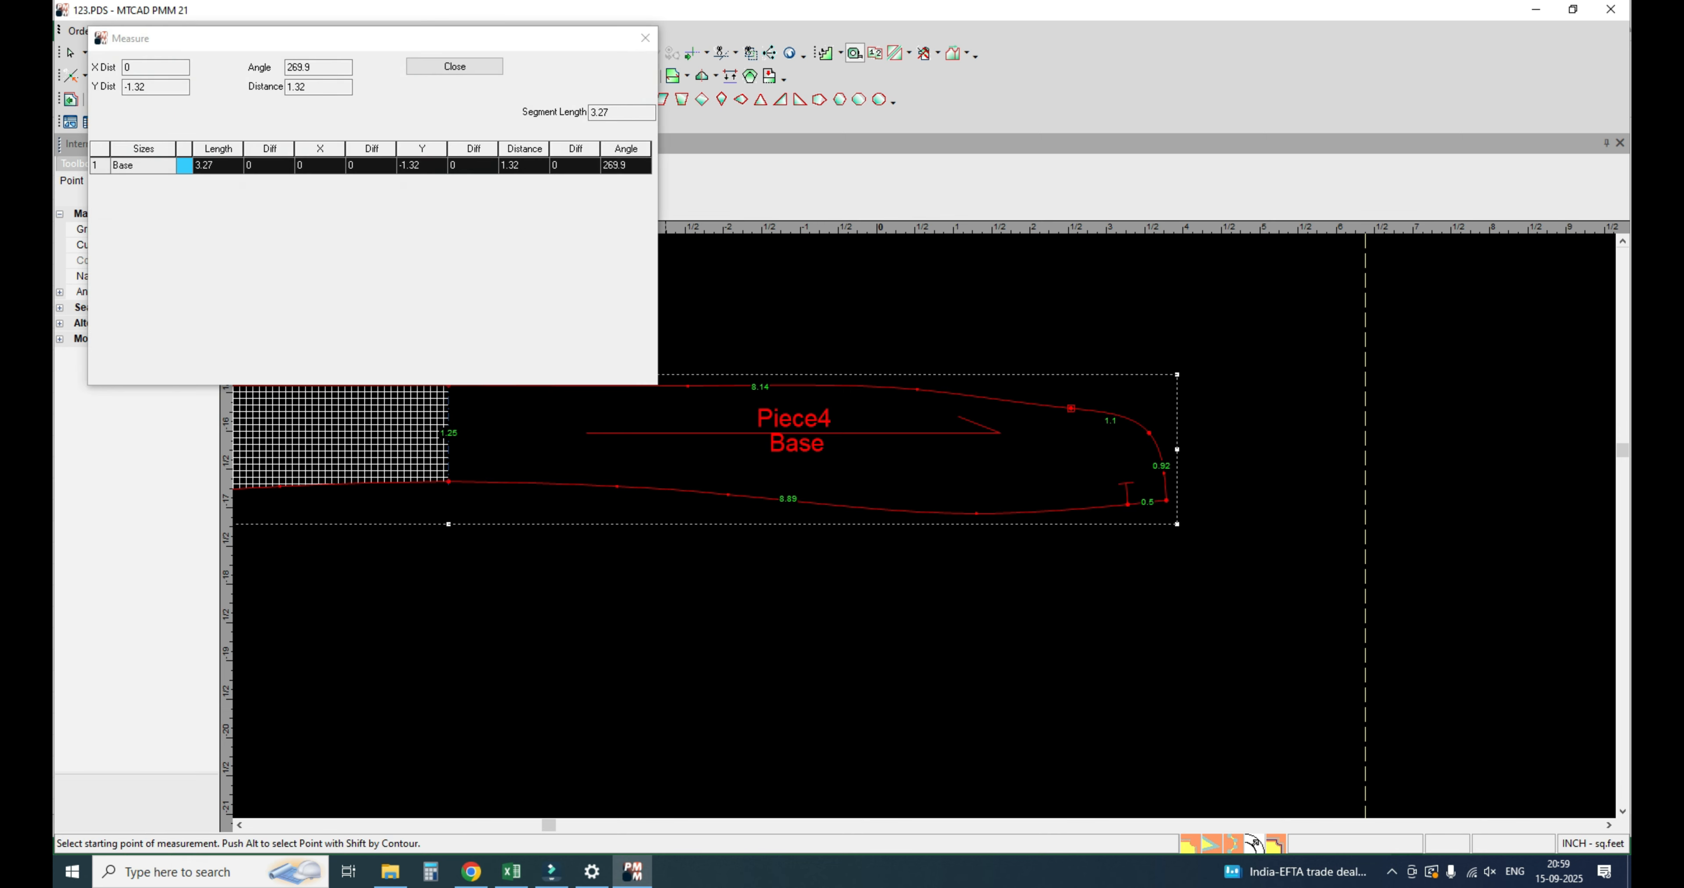
click(1149, 314)
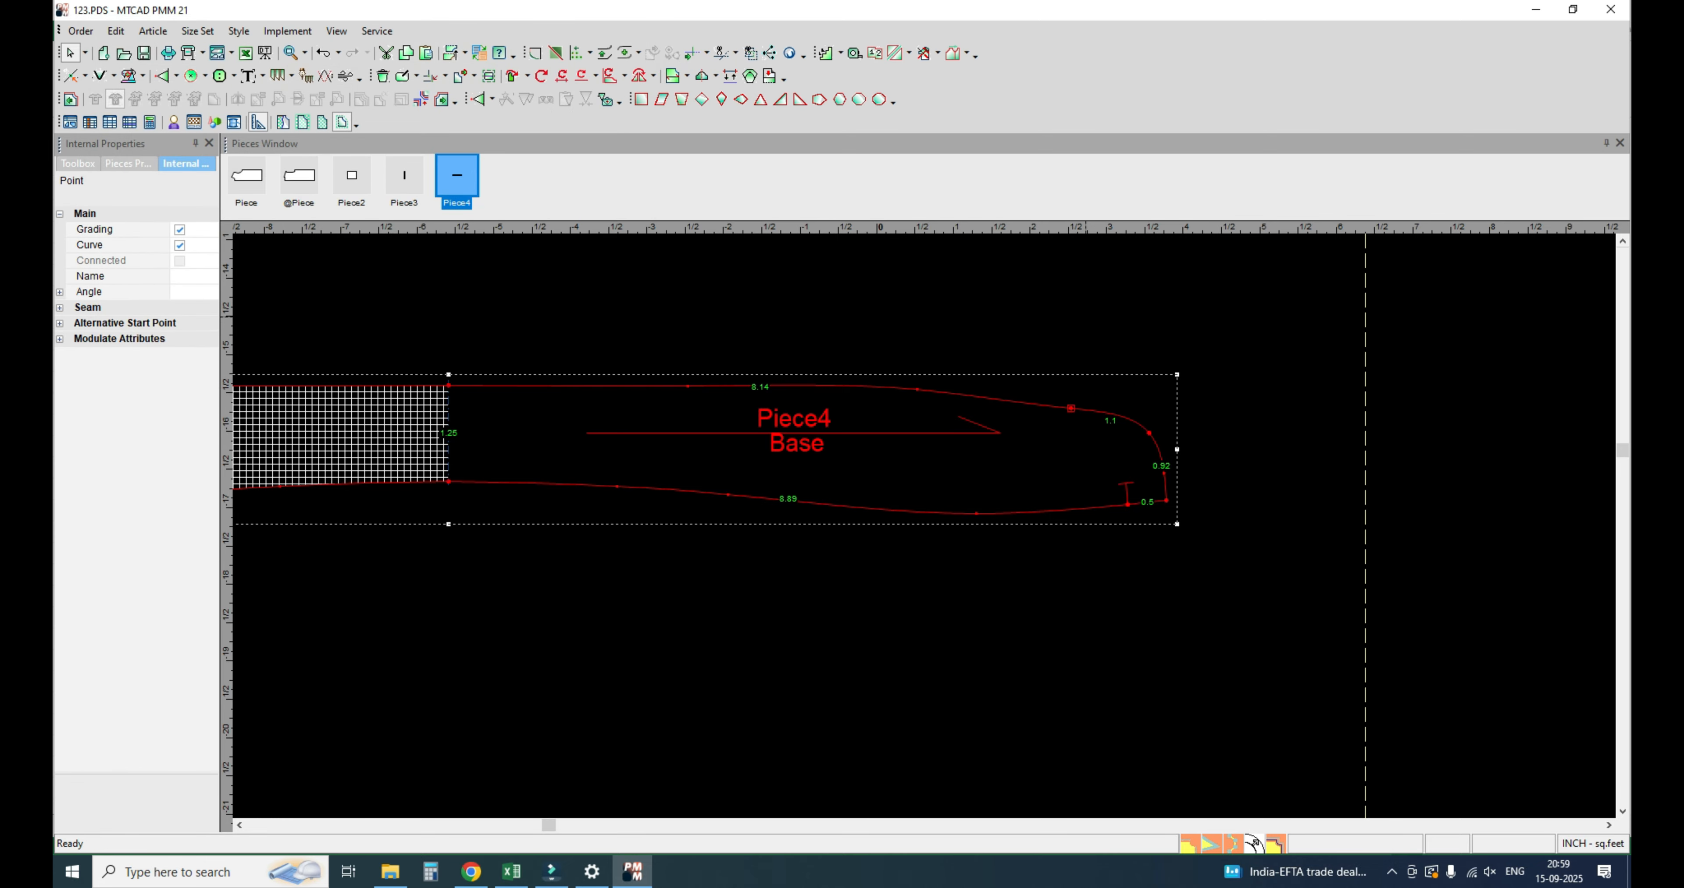
Step: Lower the same upper-edge point of Piece4 a little further and move the right corner point -0.08 in X and -0.03 in Y
key(m)
click(1071, 408)
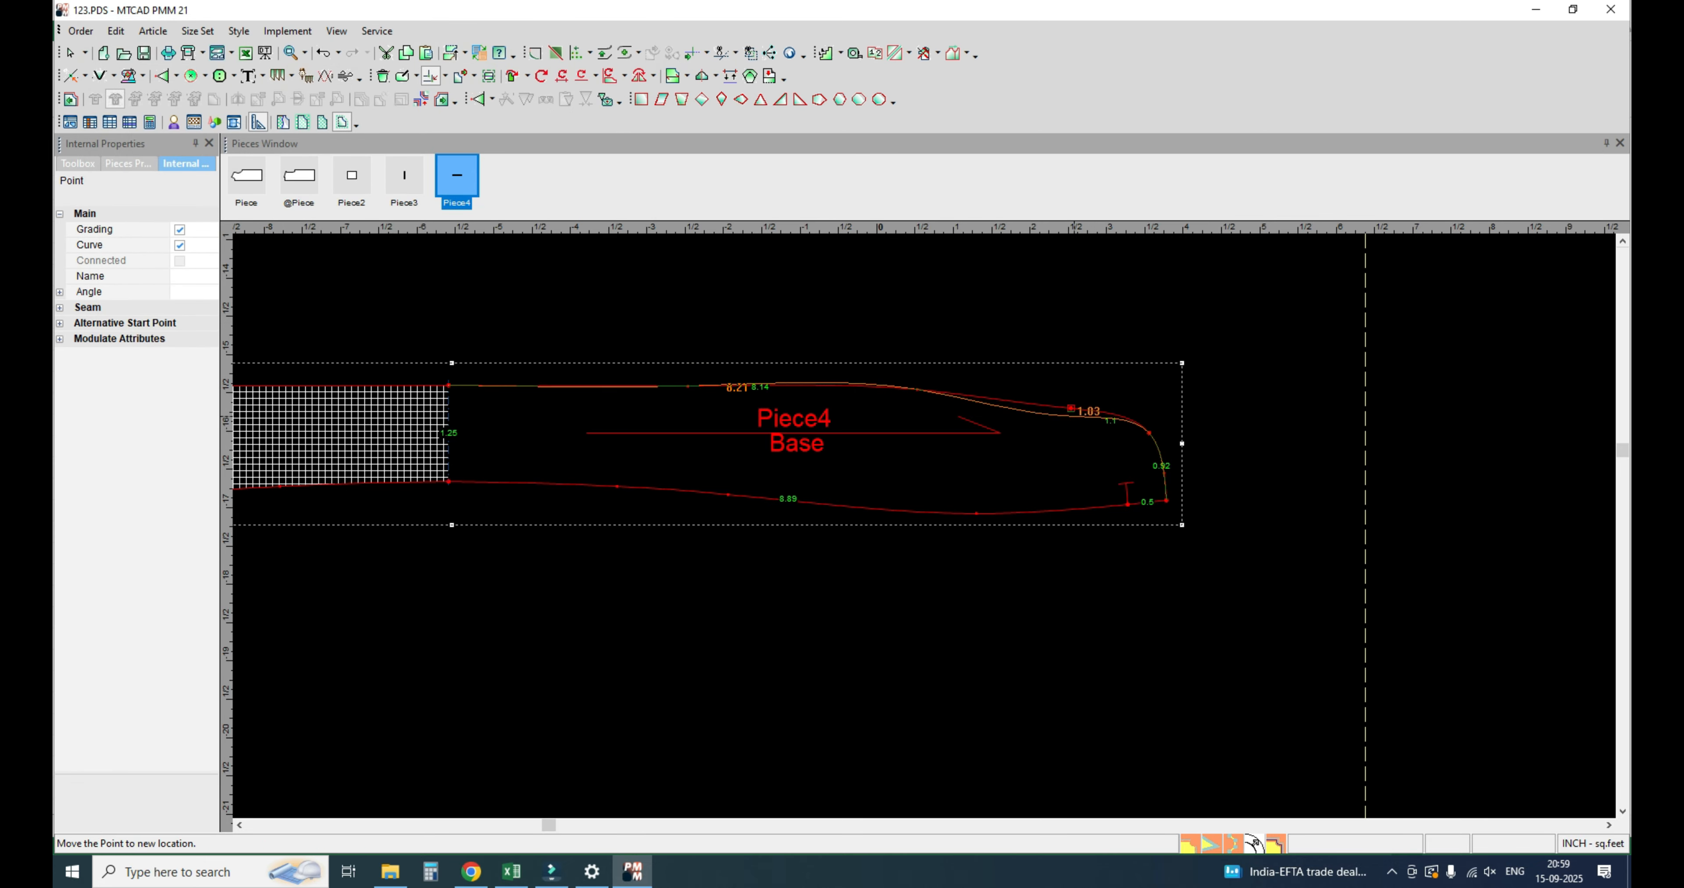
click(1074, 416)
key(Return)
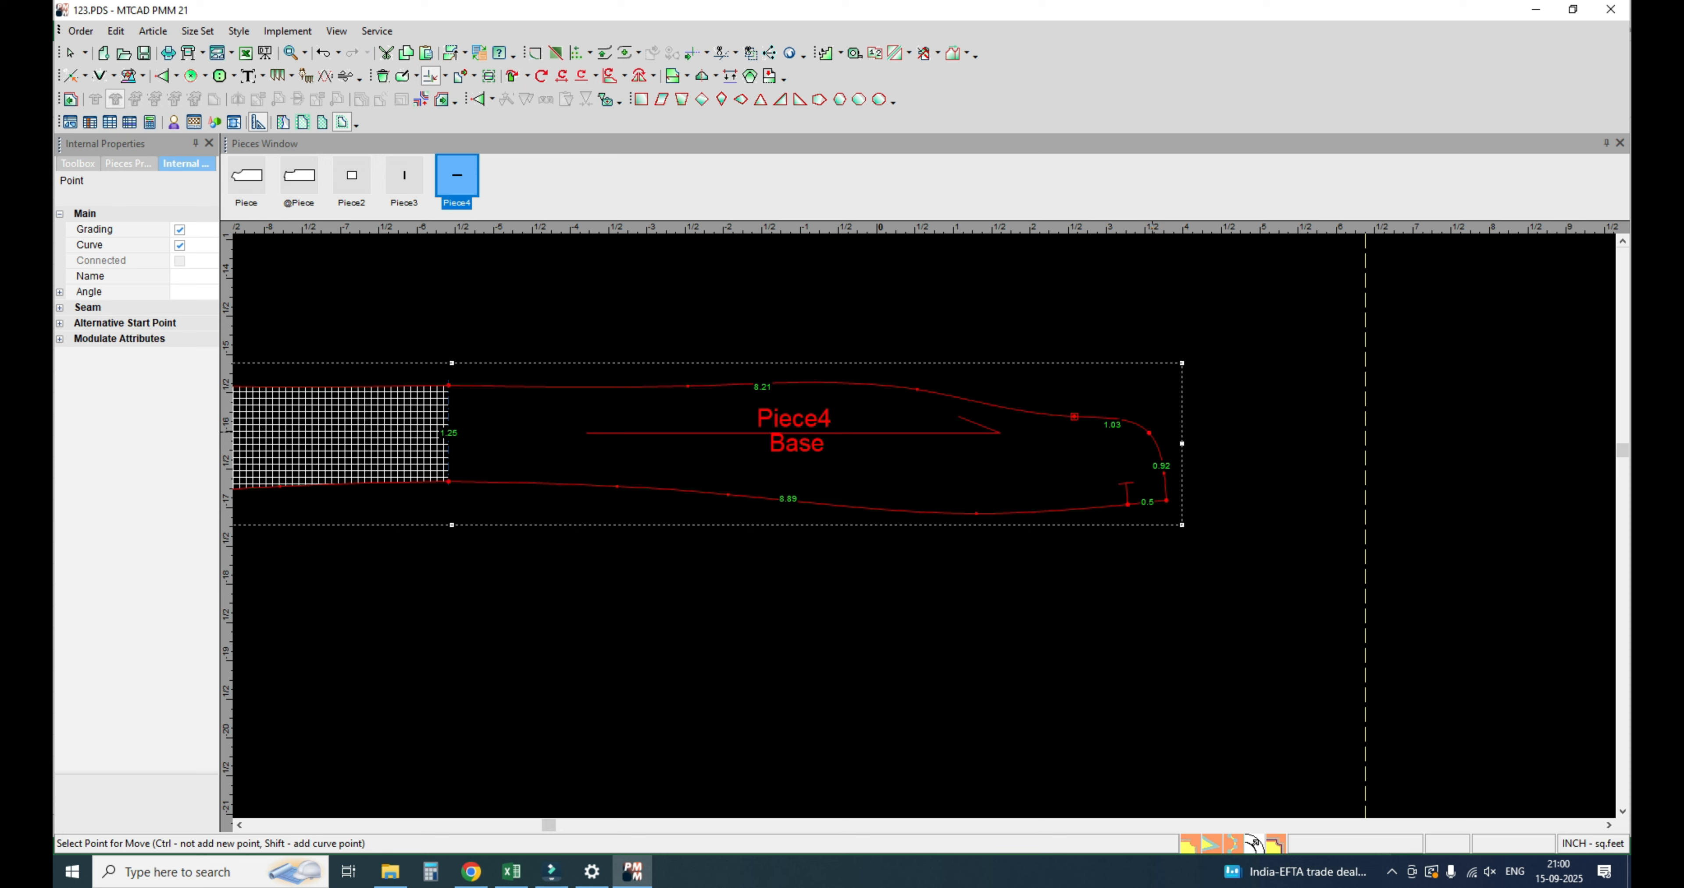
click(1149, 433)
click(1143, 435)
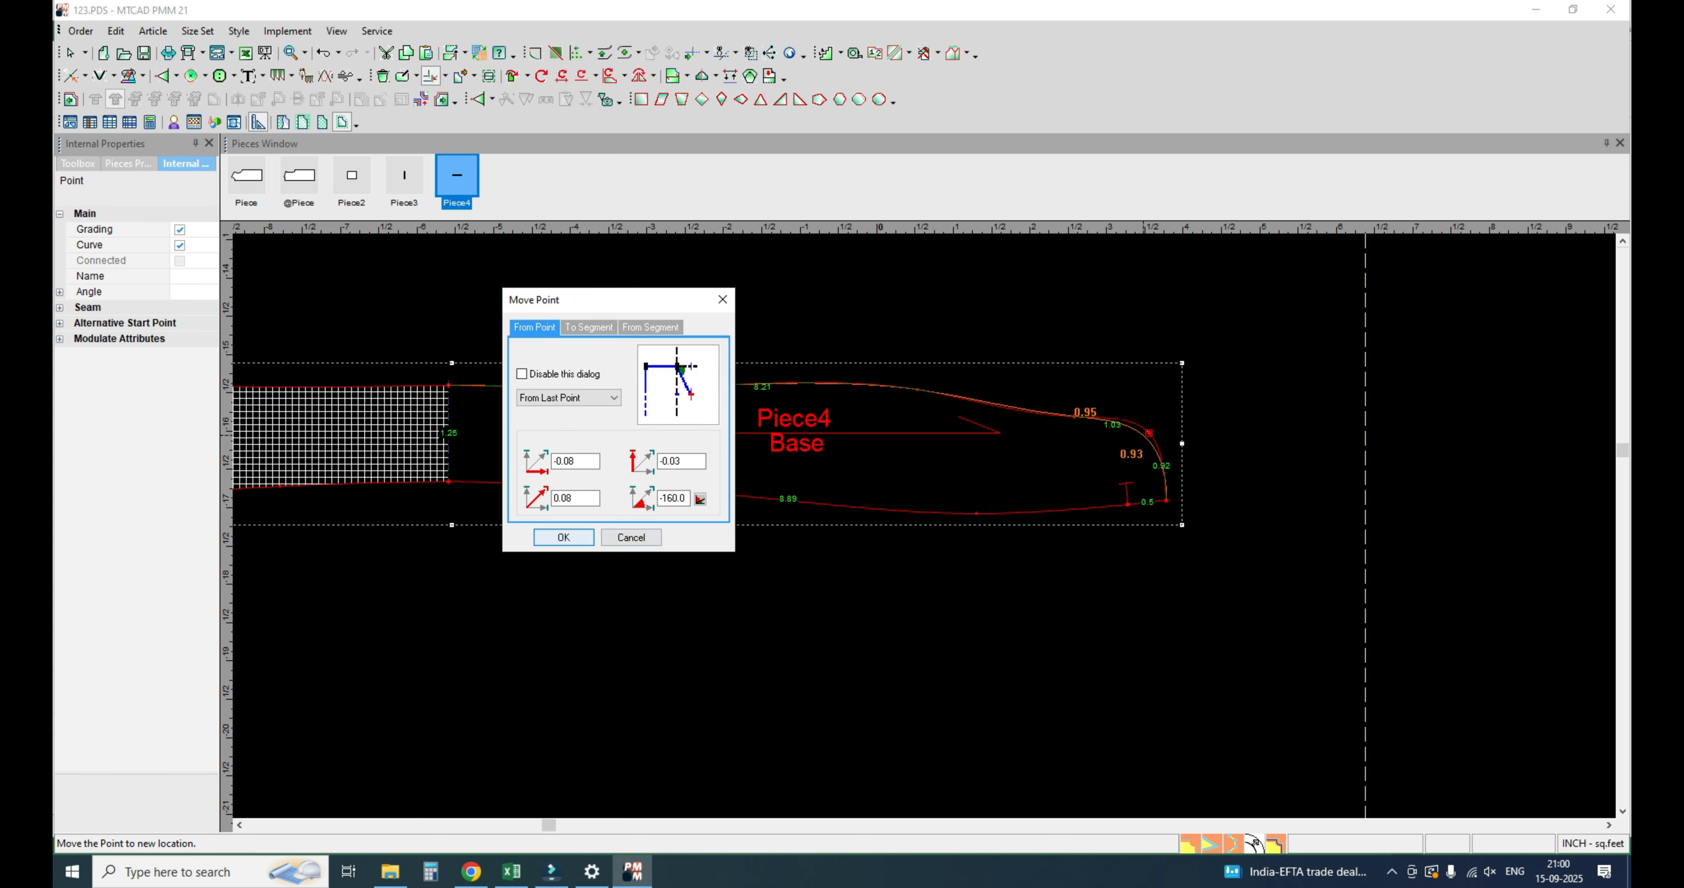
key(Return)
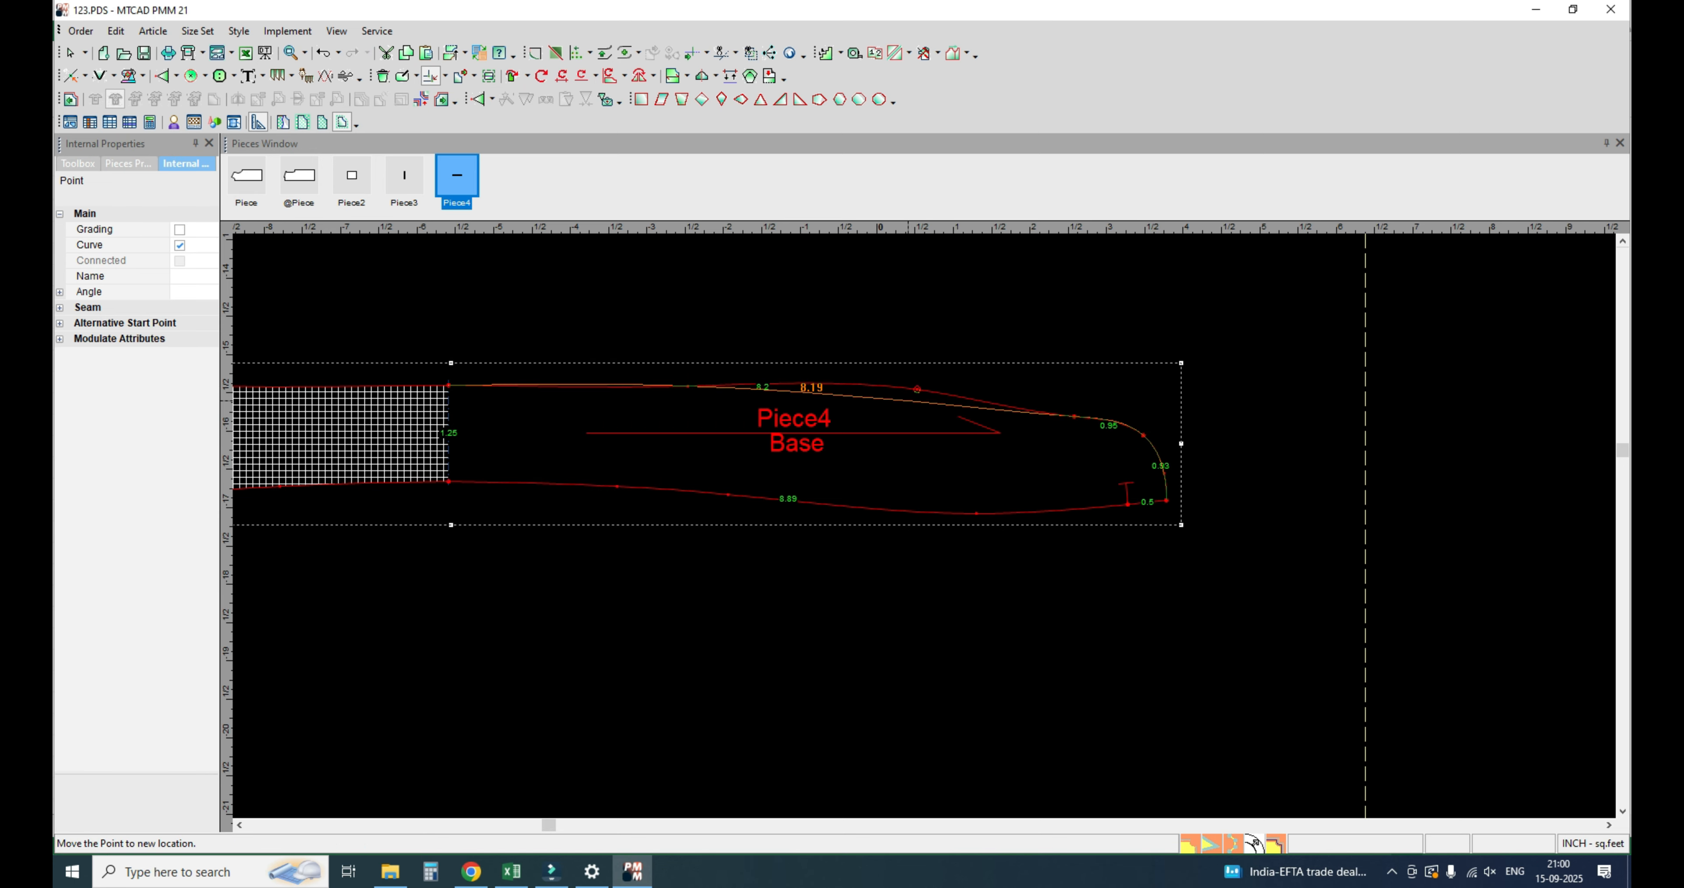
Step: Smooth Piece4's upper edge by moving its right curve point -0.14 in X and Y and its left curve point slightly down
click(906, 400)
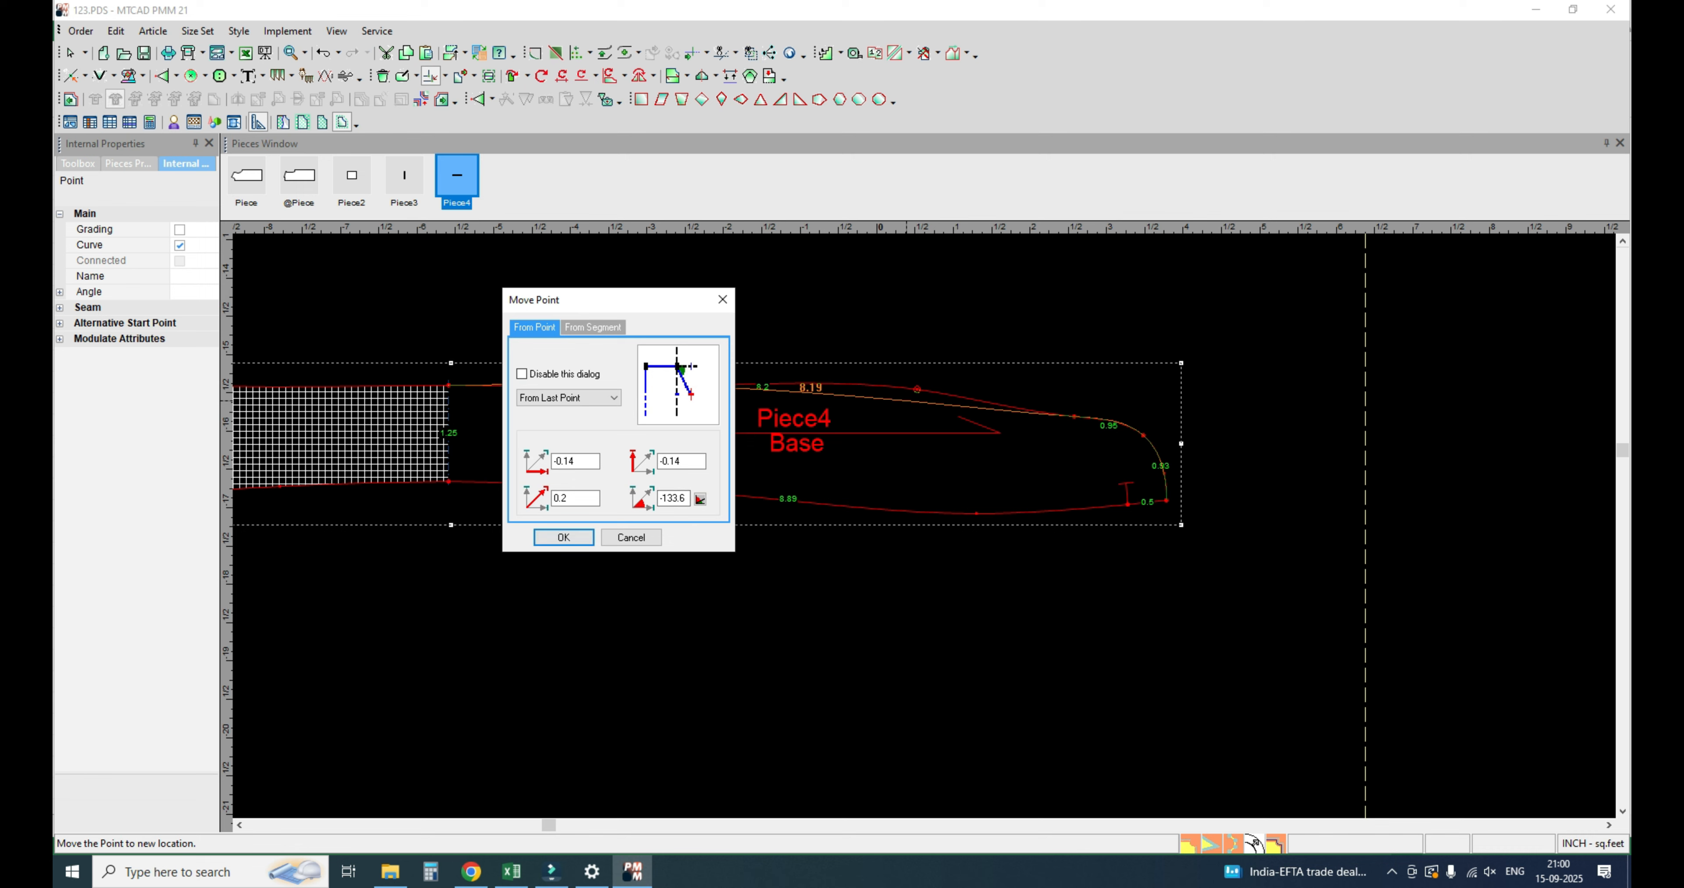
key(Return)
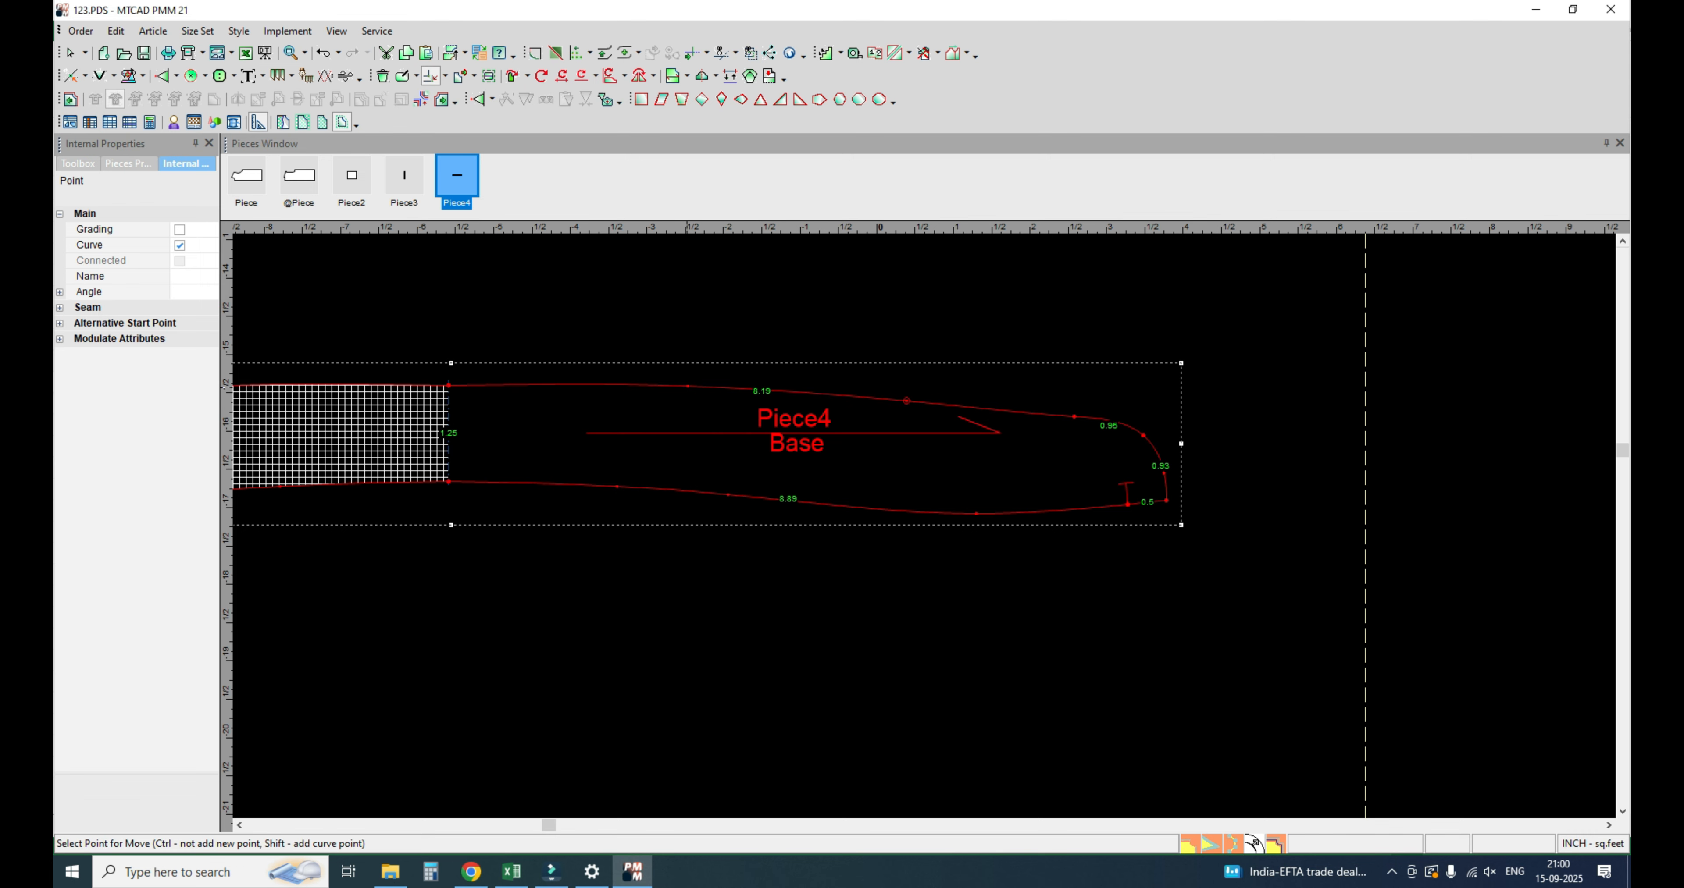
click(688, 387)
click(687, 387)
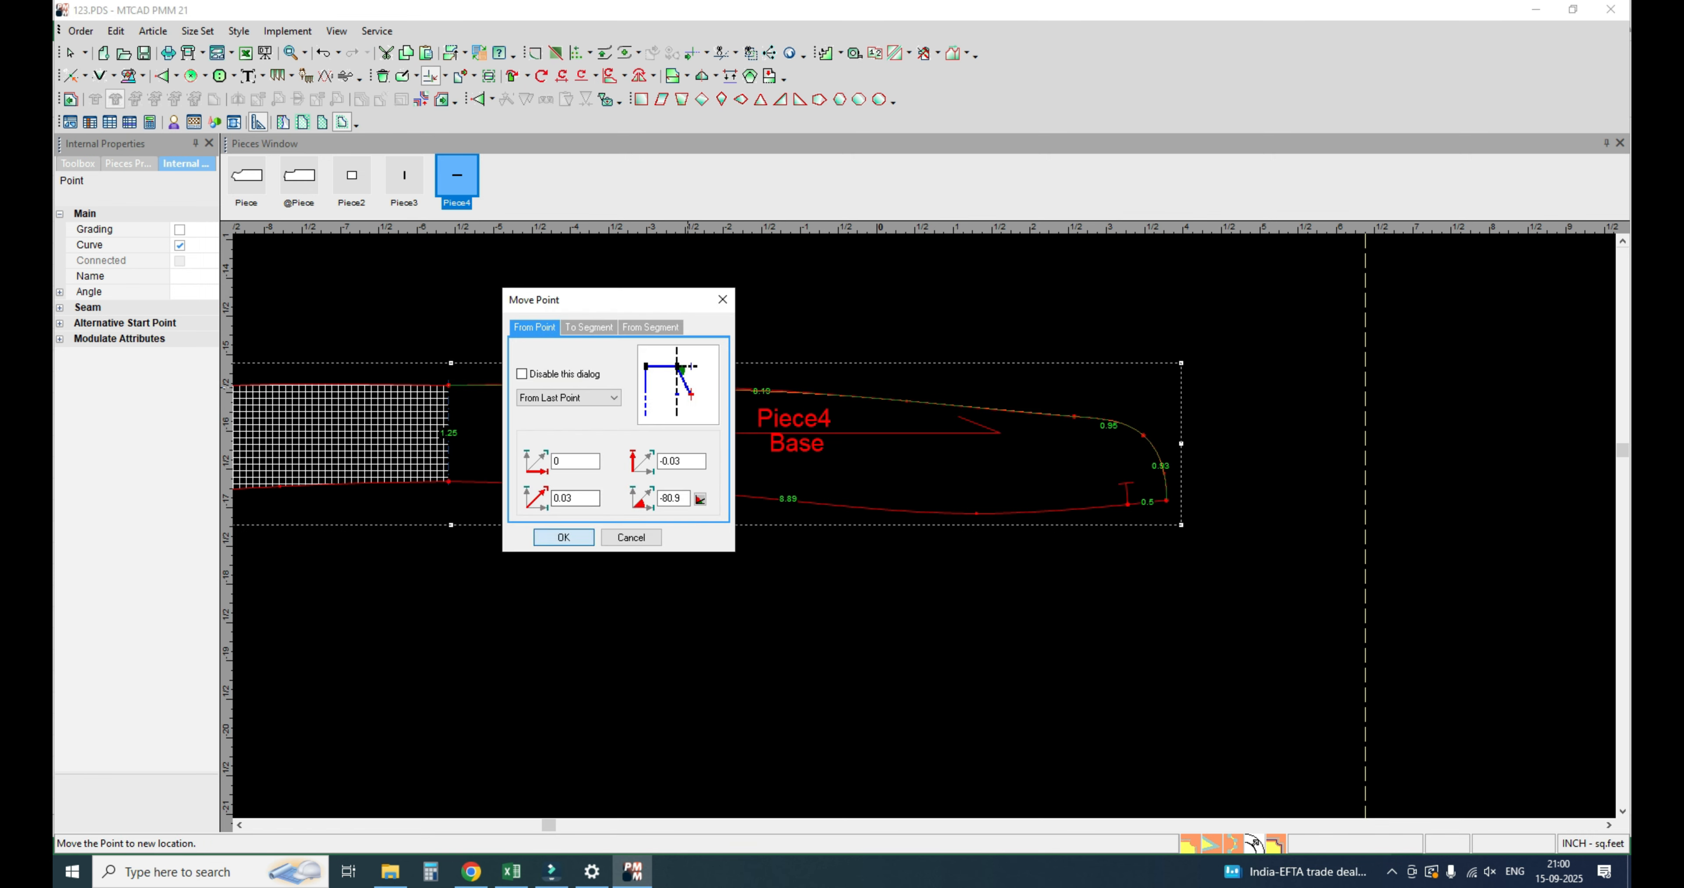
key(Return)
click(688, 388)
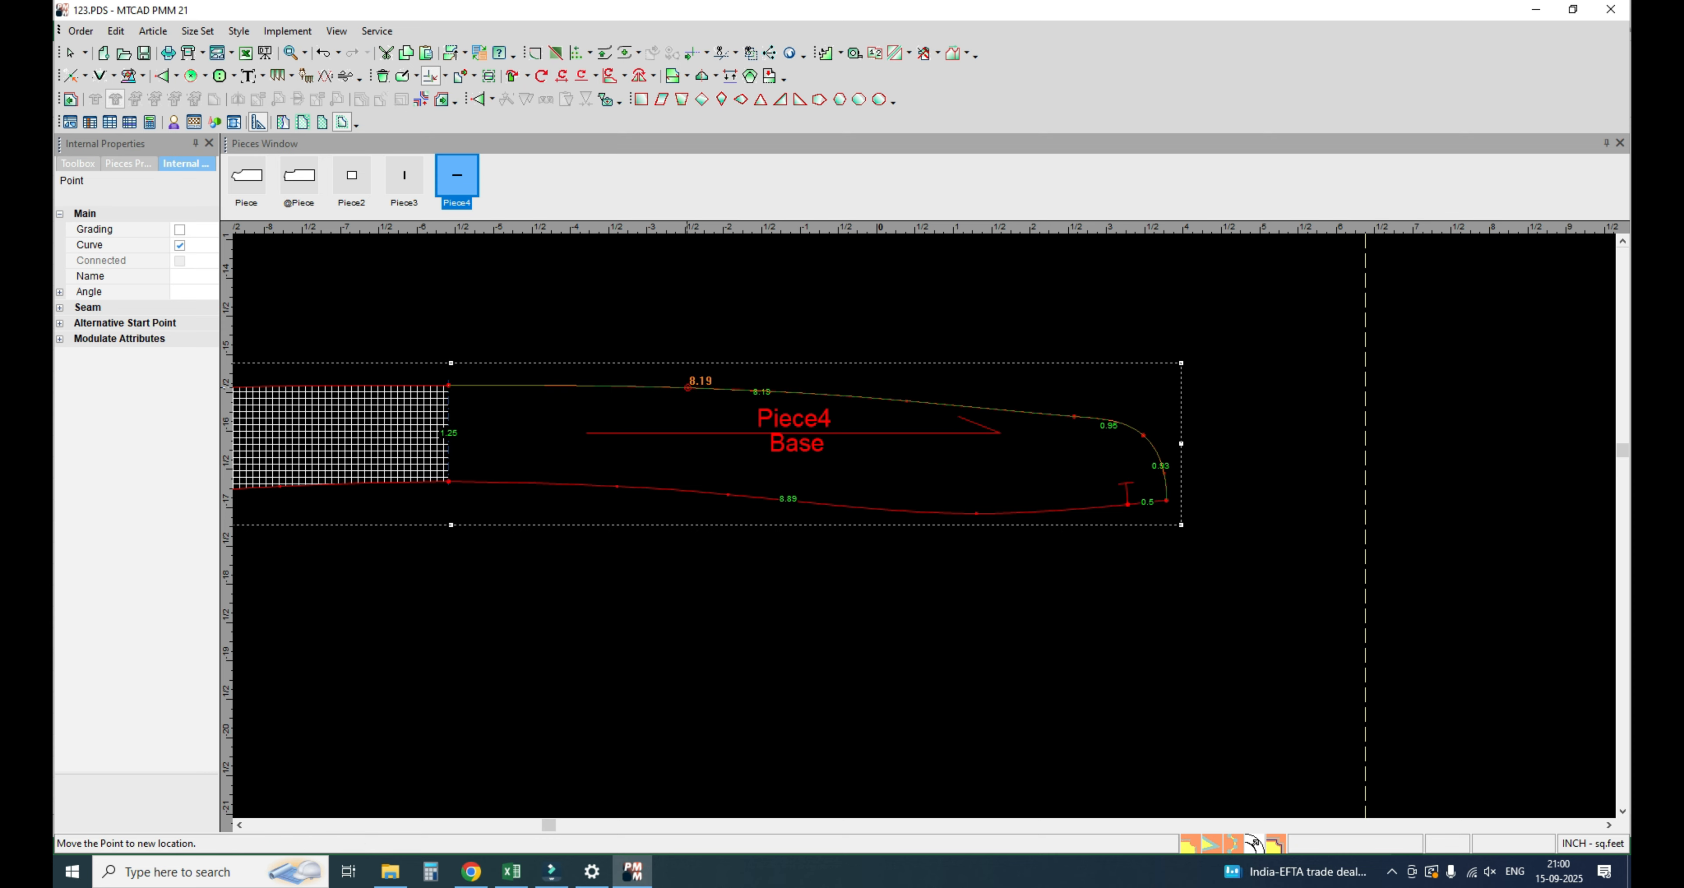
click(687, 388)
key(Return)
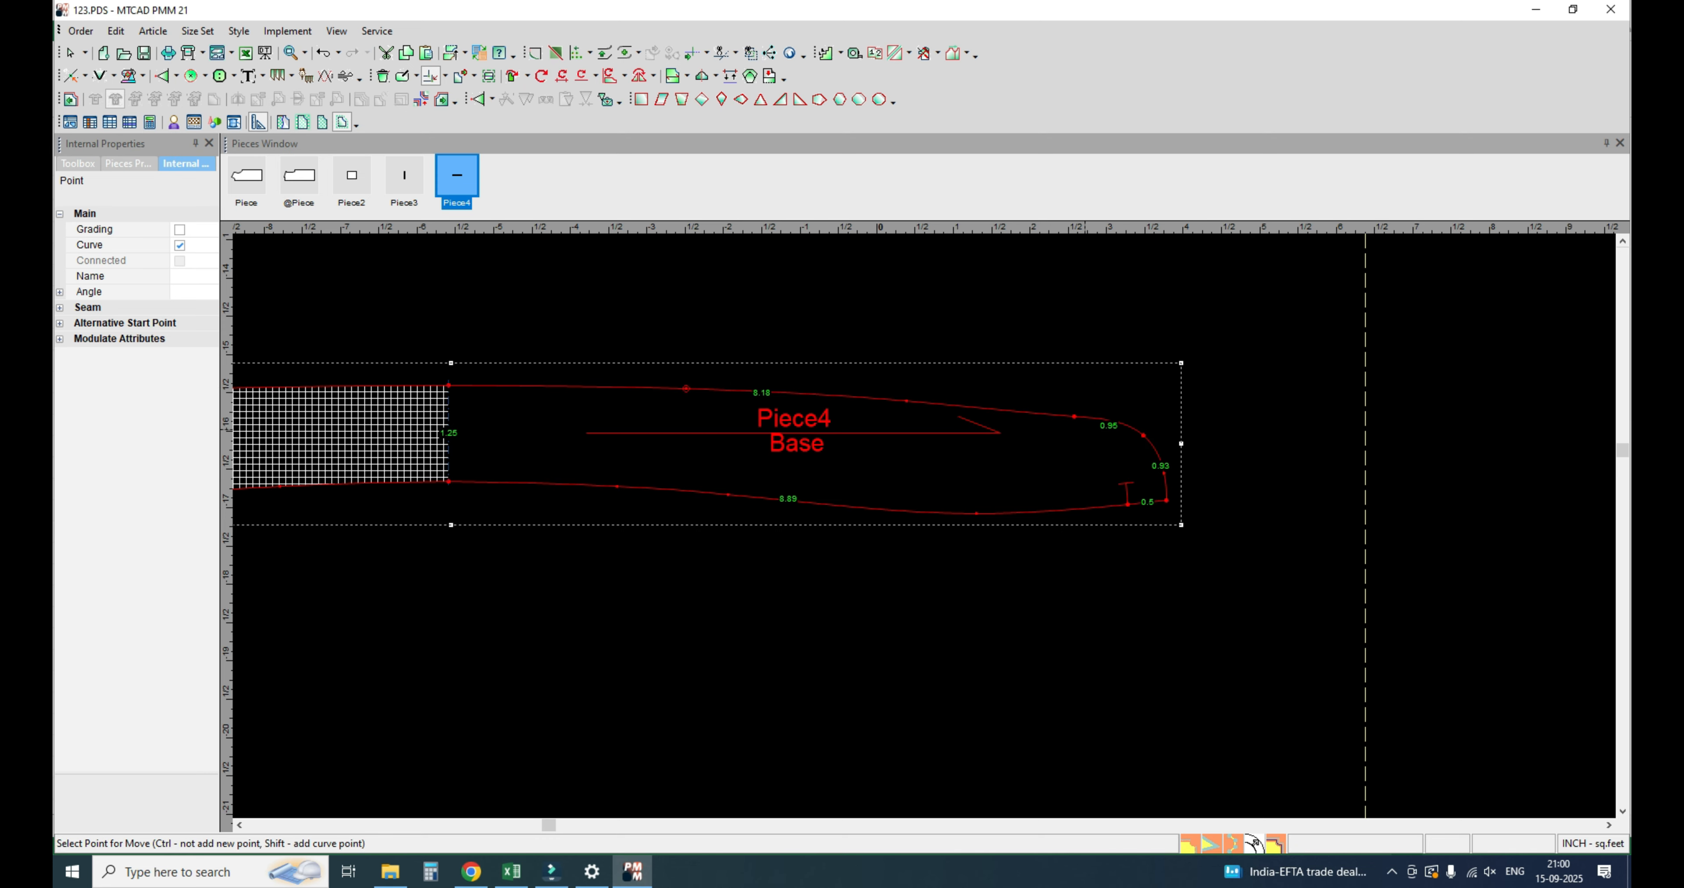
Step: Refine Piece4's upper right corner curve by moving a curve point beside the corner point slightly down
scroll(1093, 469, up, 2)
click(934, 367)
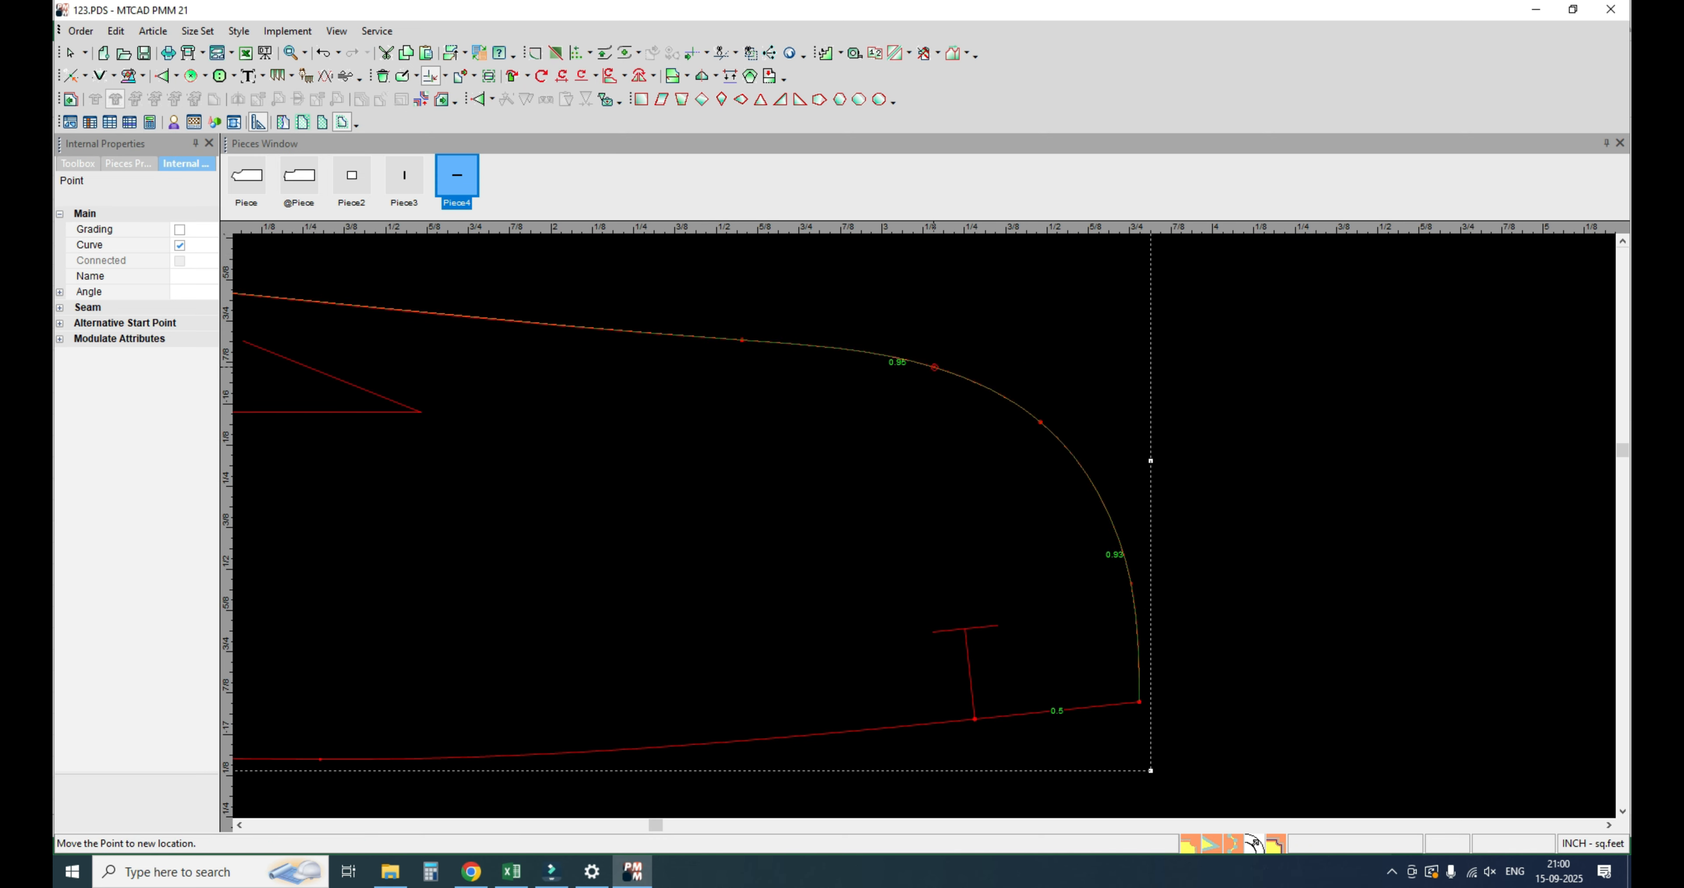
click(933, 374)
key(Return)
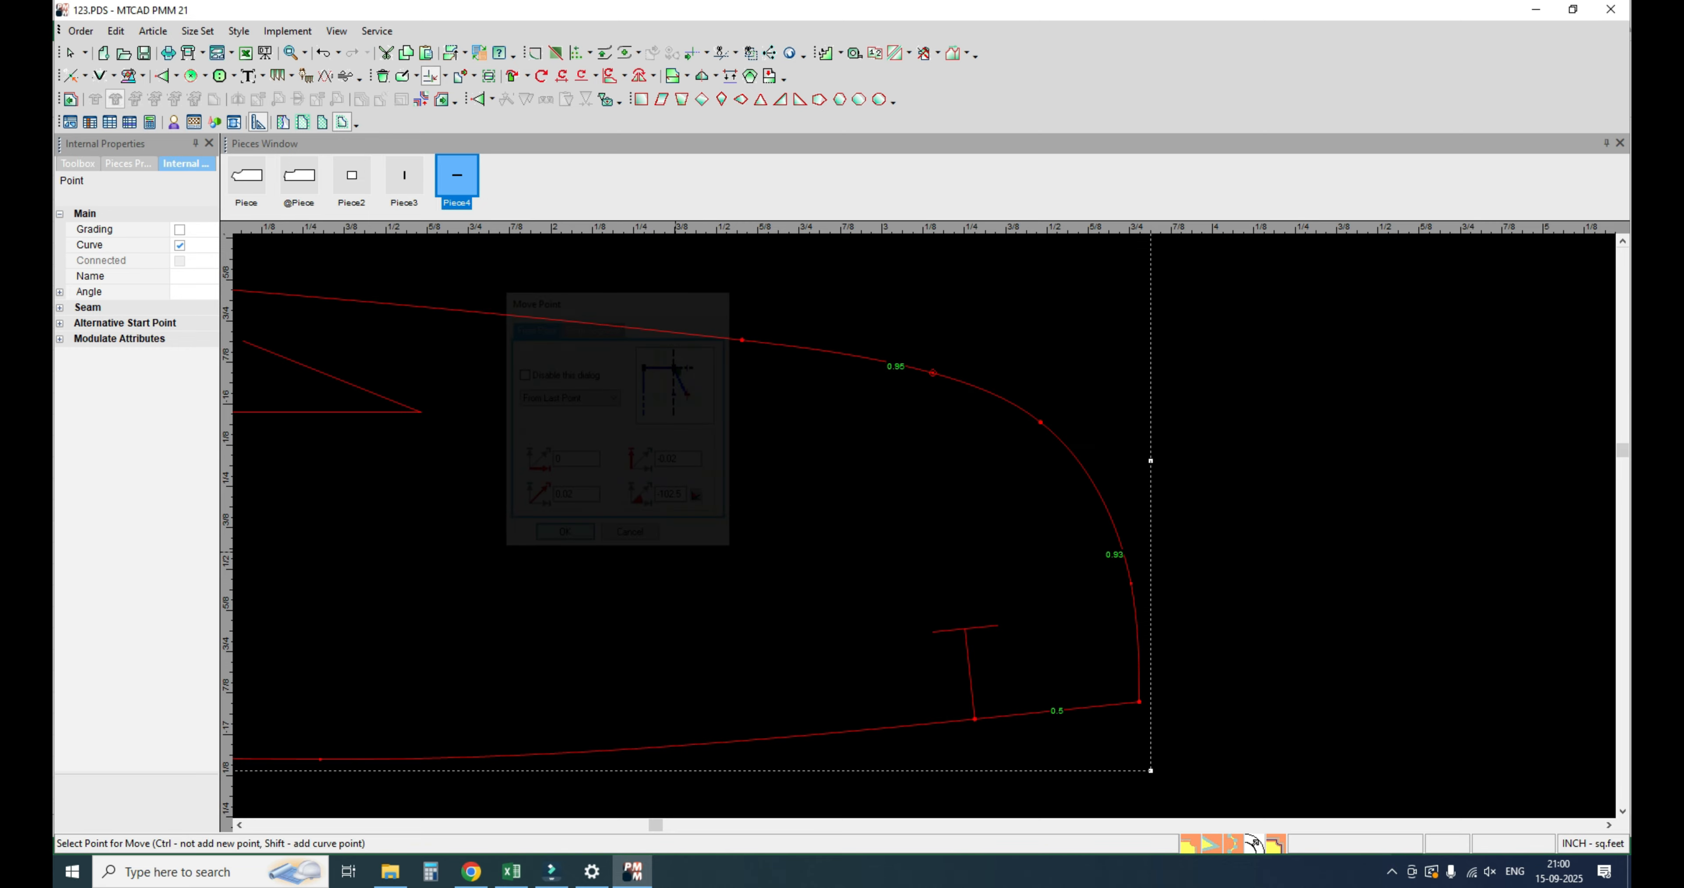
scroll(951, 505, down, 3)
right_click(1004, 362)
click(1033, 369)
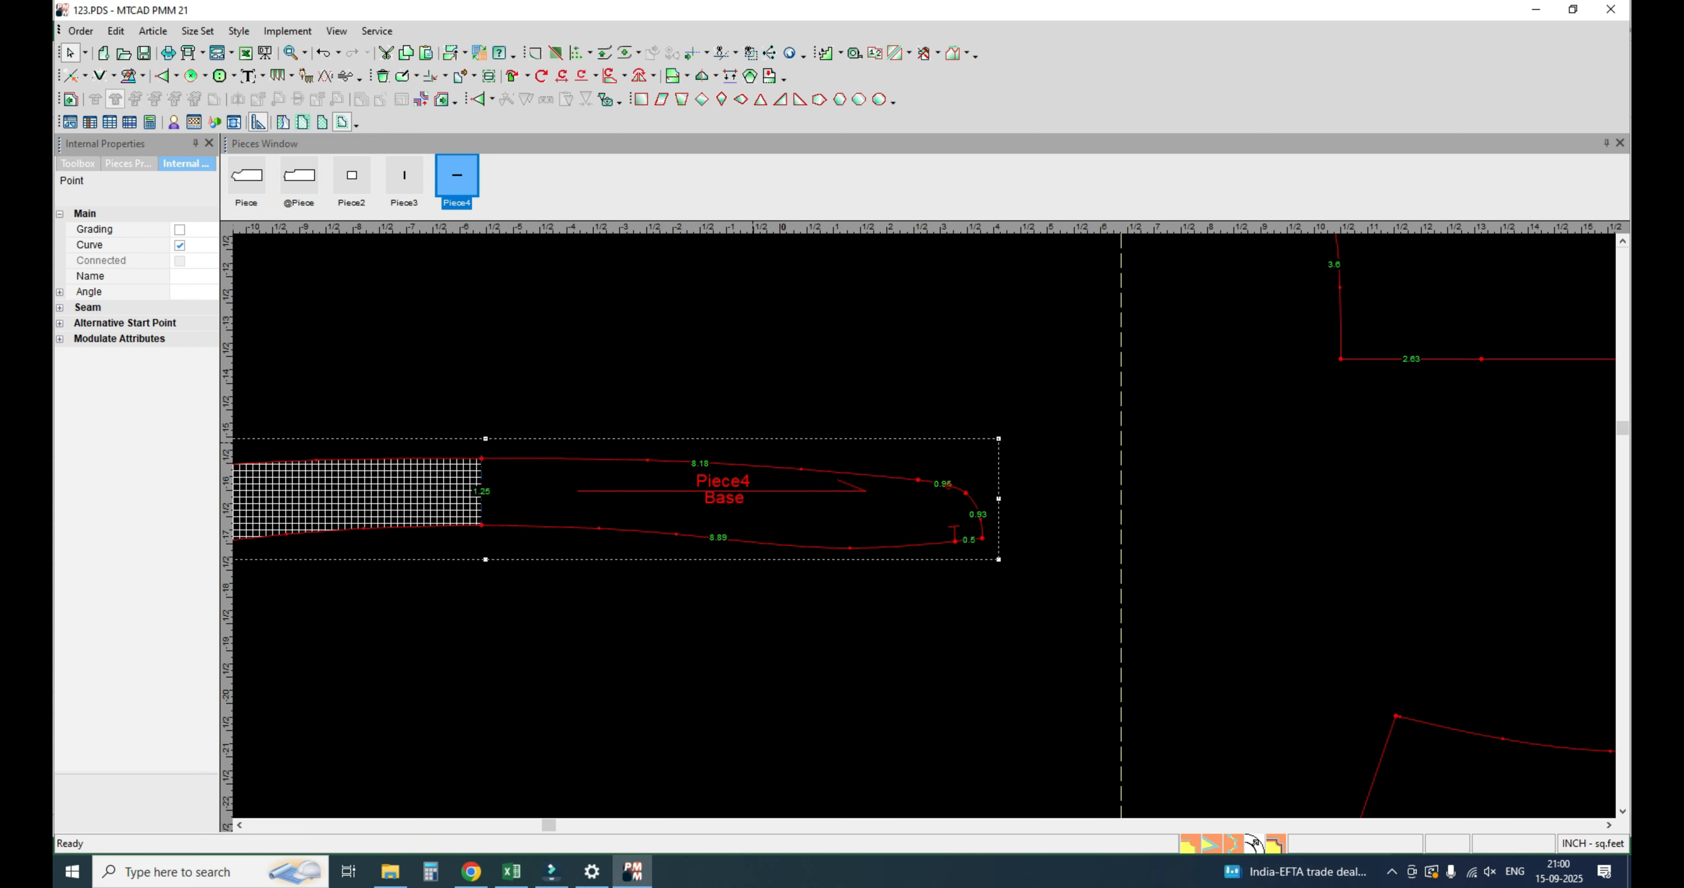
Step: Add a notch on Piece4's upper right corner curve, 0.36 inch before the corner point
scroll(888, 324, down, 2)
scroll(888, 323, up, 1)
click(888, 323)
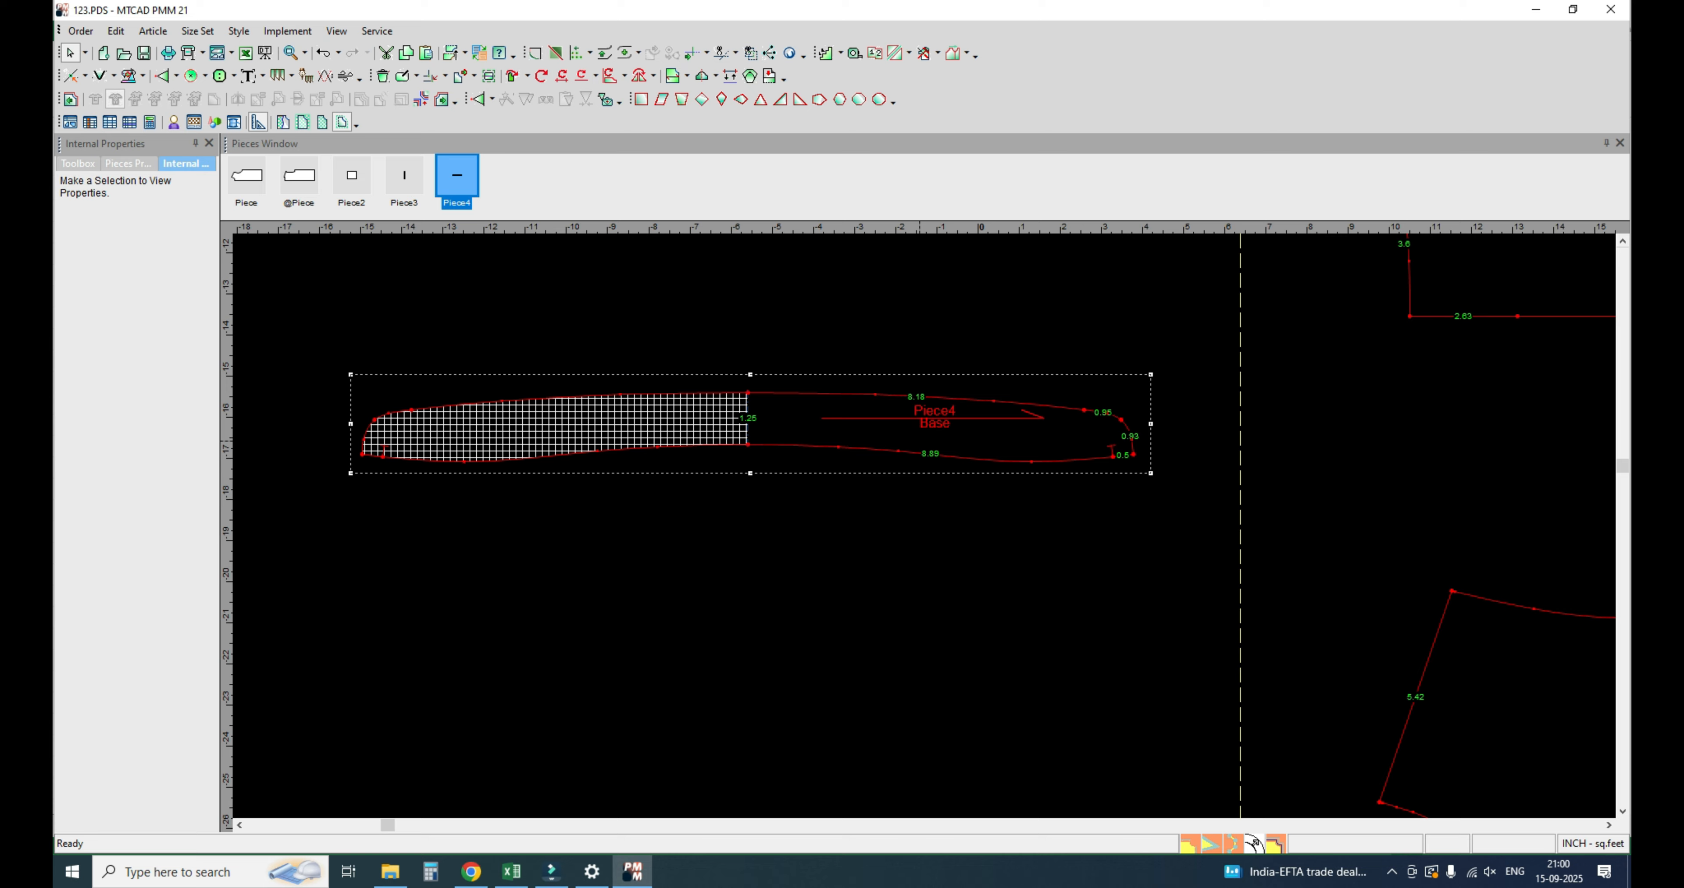
scroll(978, 235, up, 1)
scroll(1178, 566, up, 1)
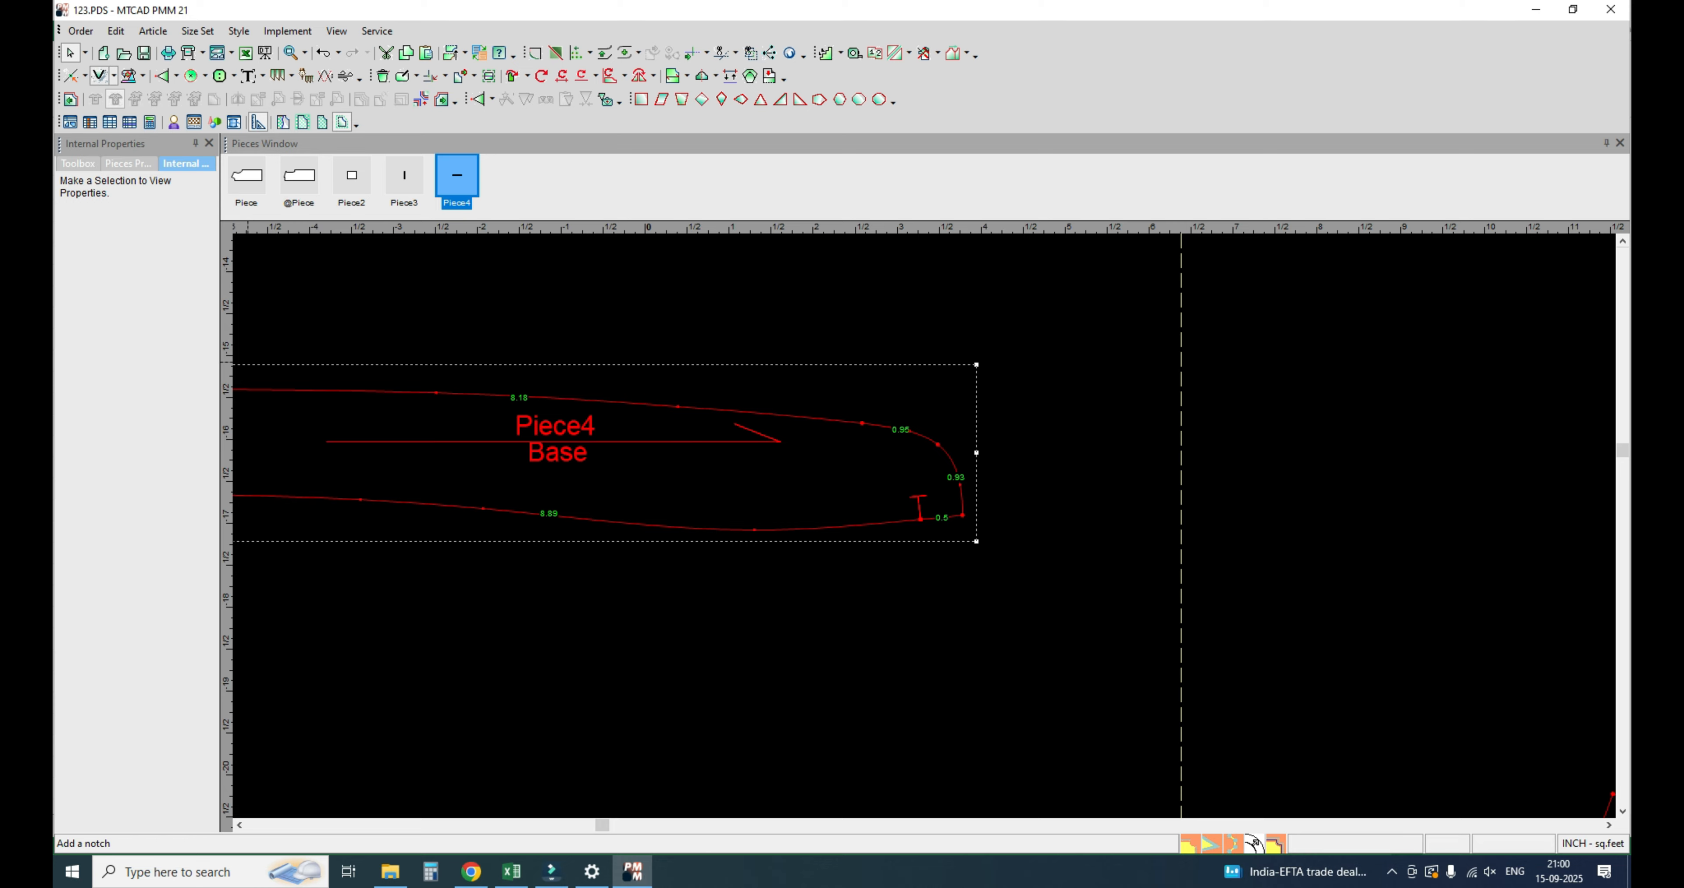
click(100, 76)
click(909, 432)
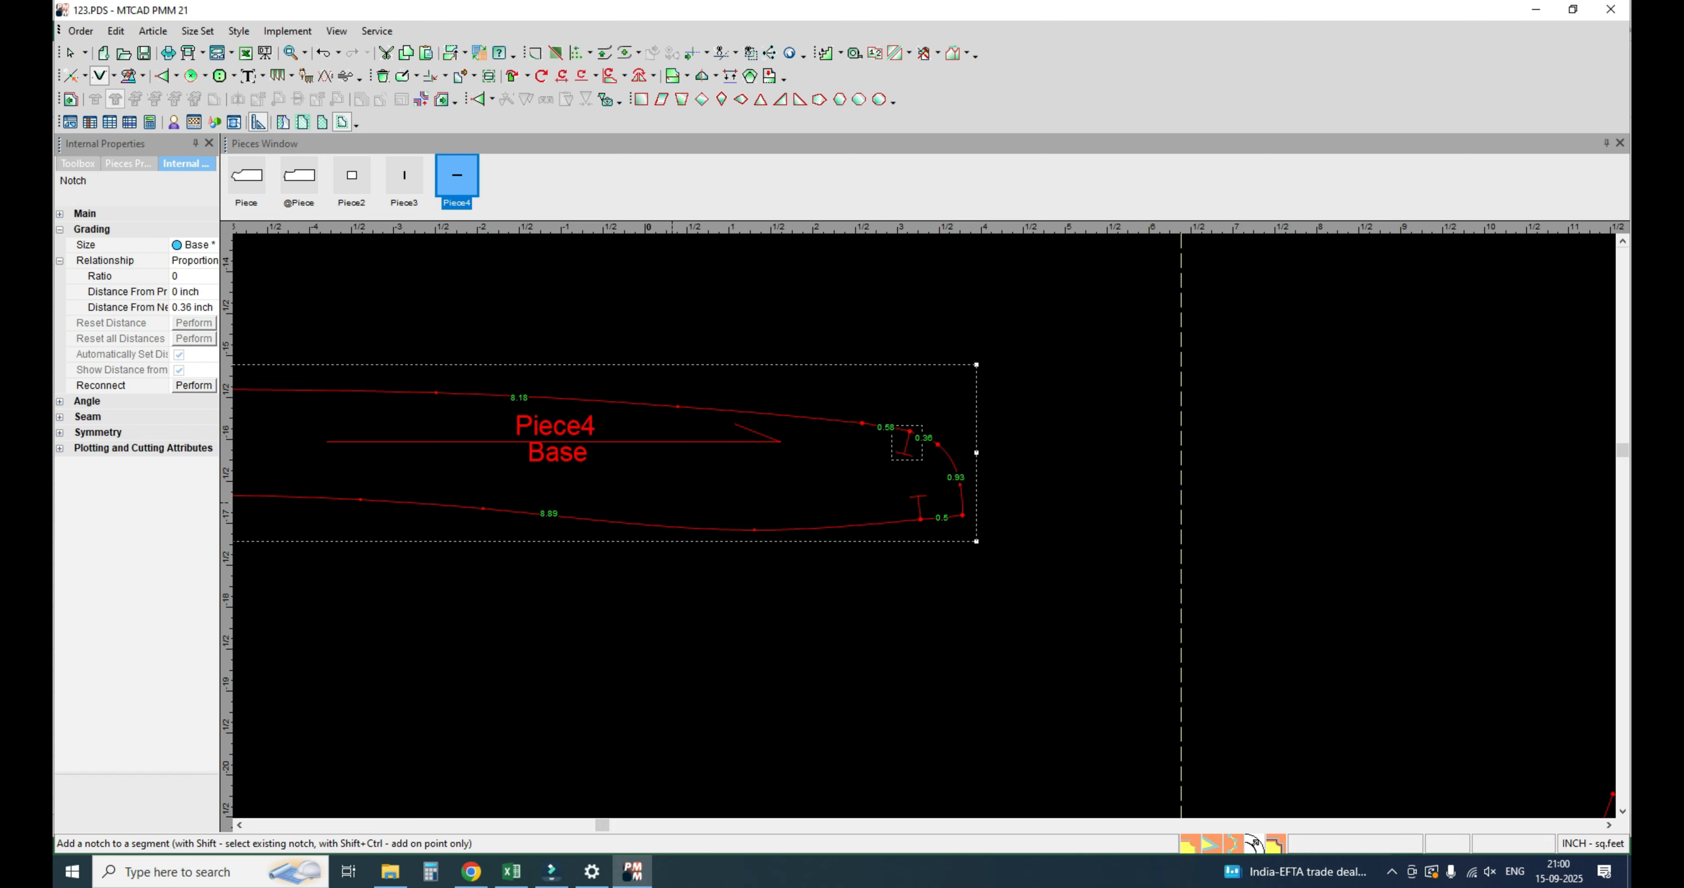
right_click(871, 318)
click(902, 330)
scroll(1204, 512, down, 3)
scroll(921, 524, up, 2)
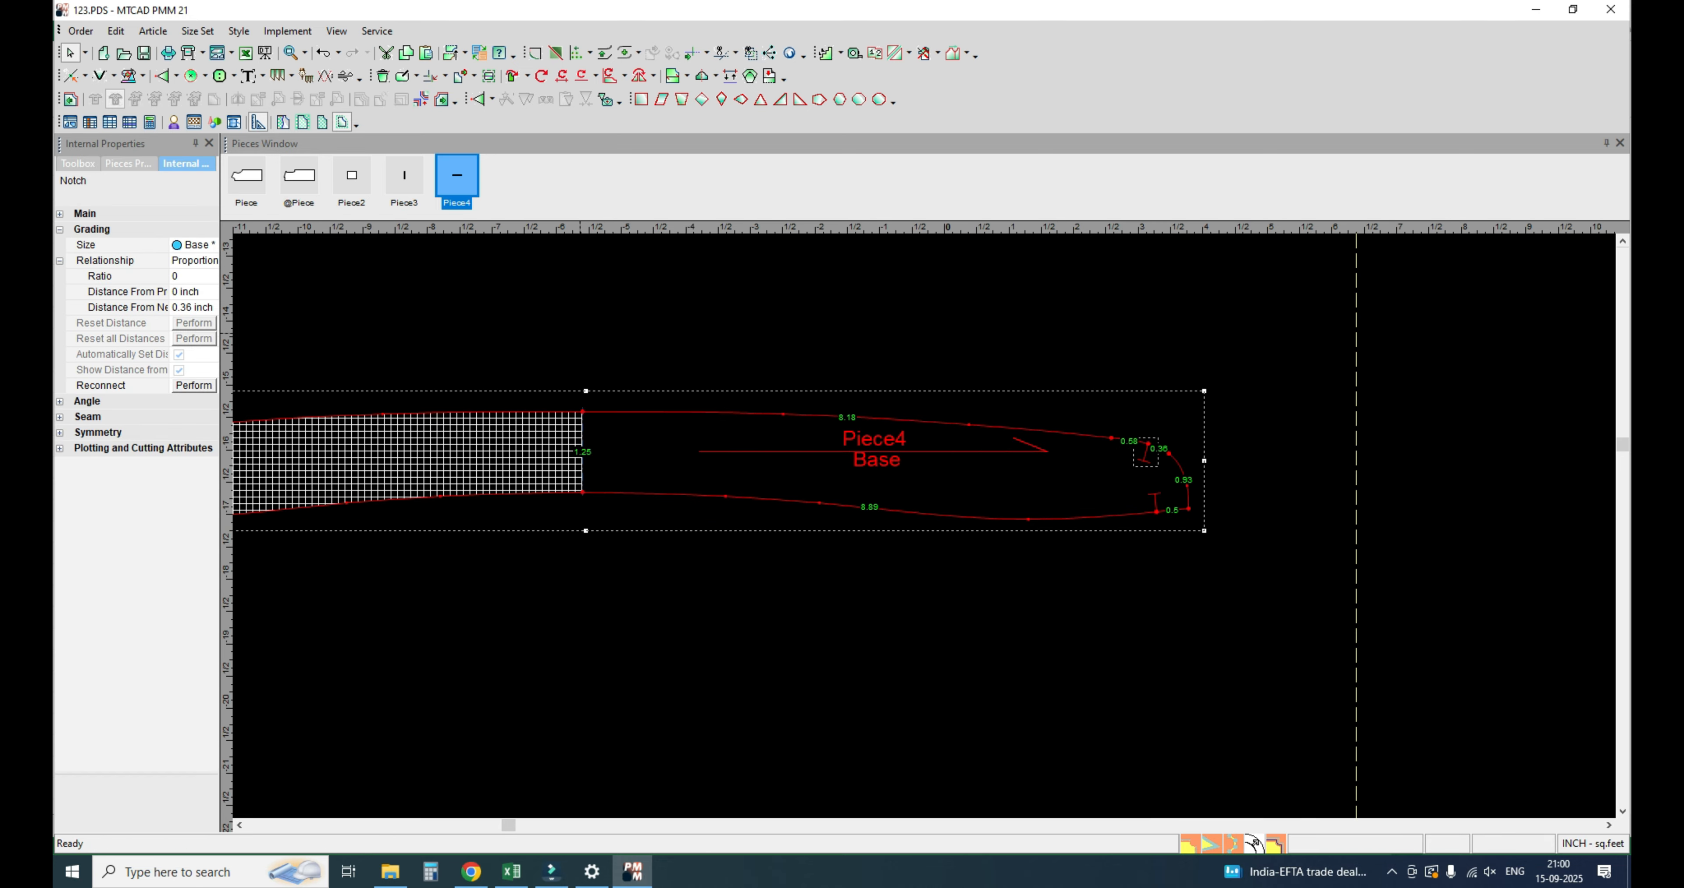
Step: Create a rectangular piece named Piece5, 9 inches long and 1.75 inches wide
right_click(686, 299)
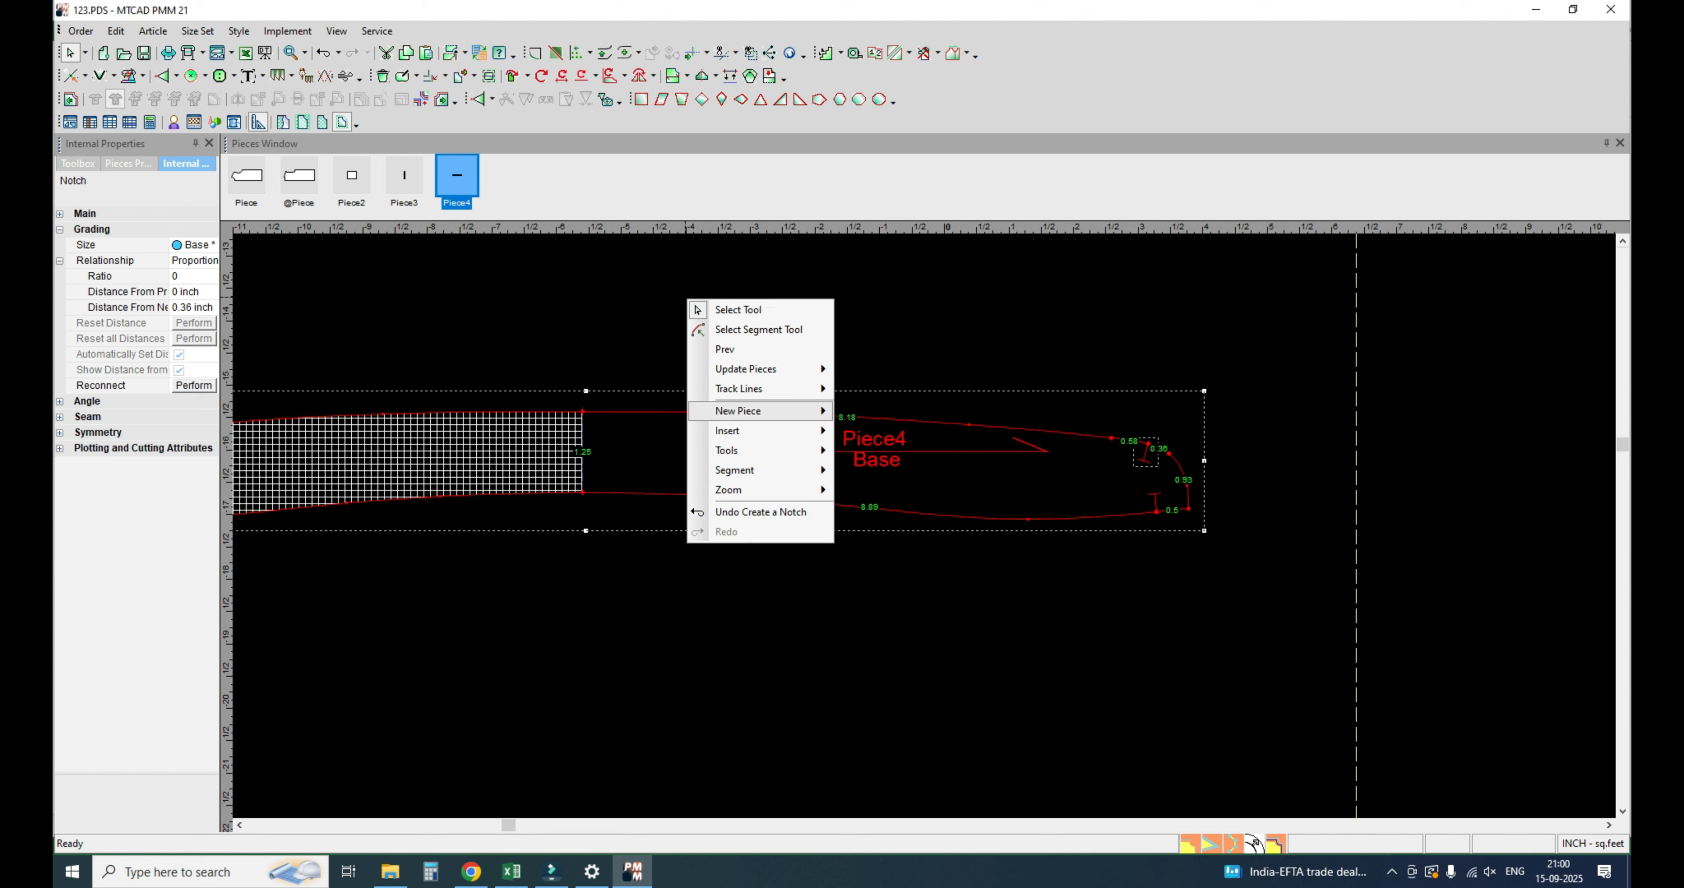
mouse_move(739, 410)
click(923, 420)
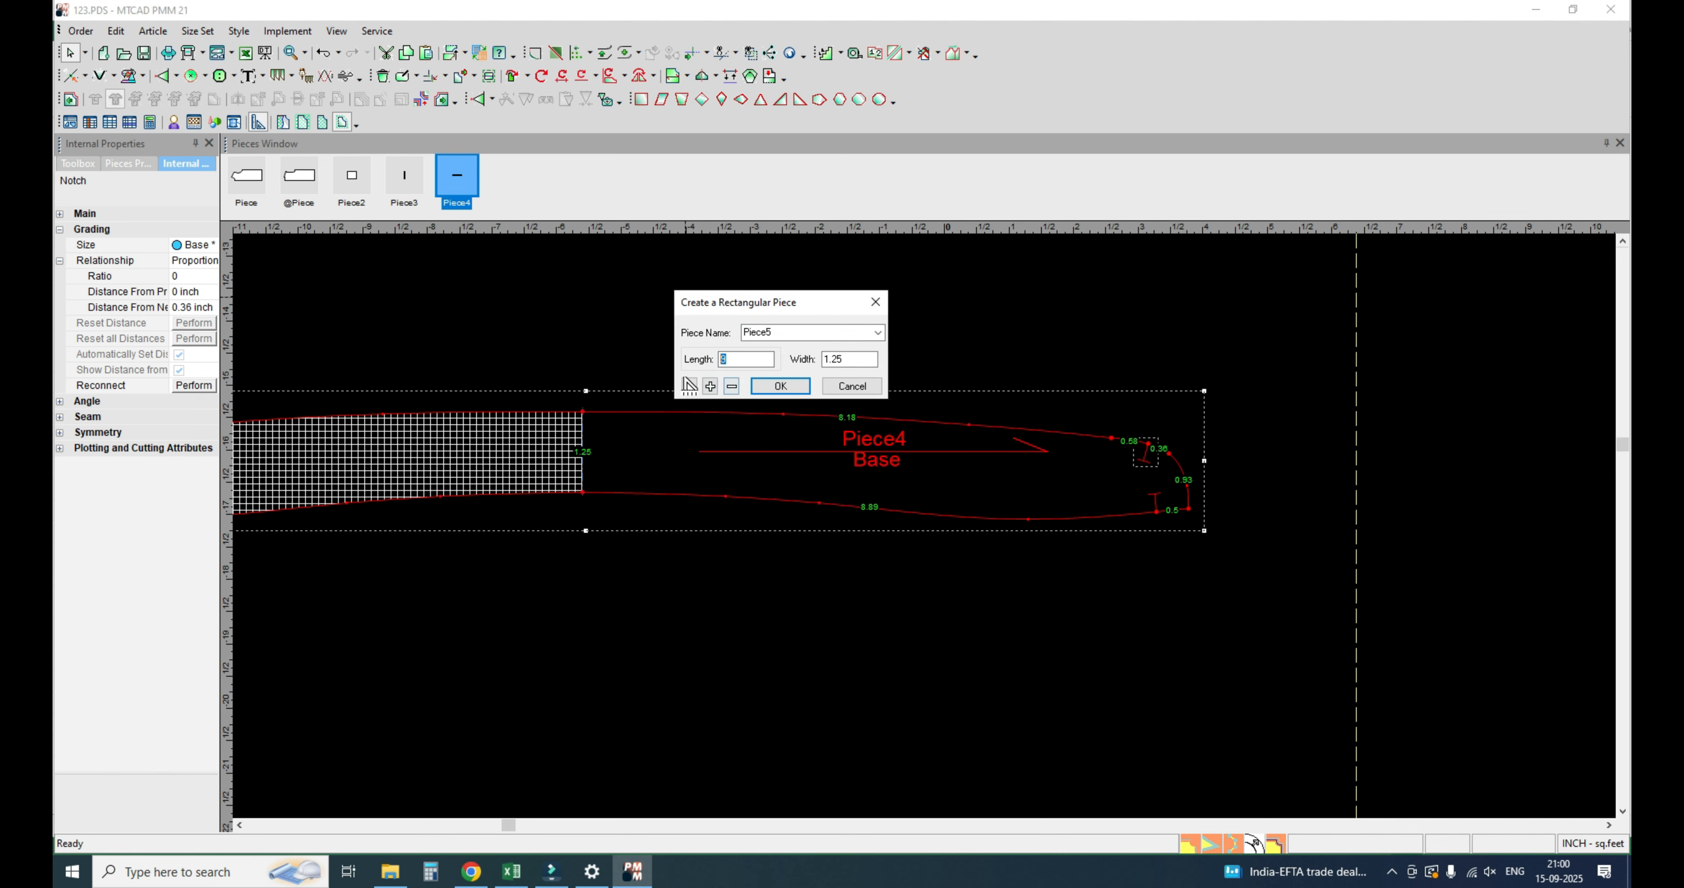
key(Tab)
key(Return)
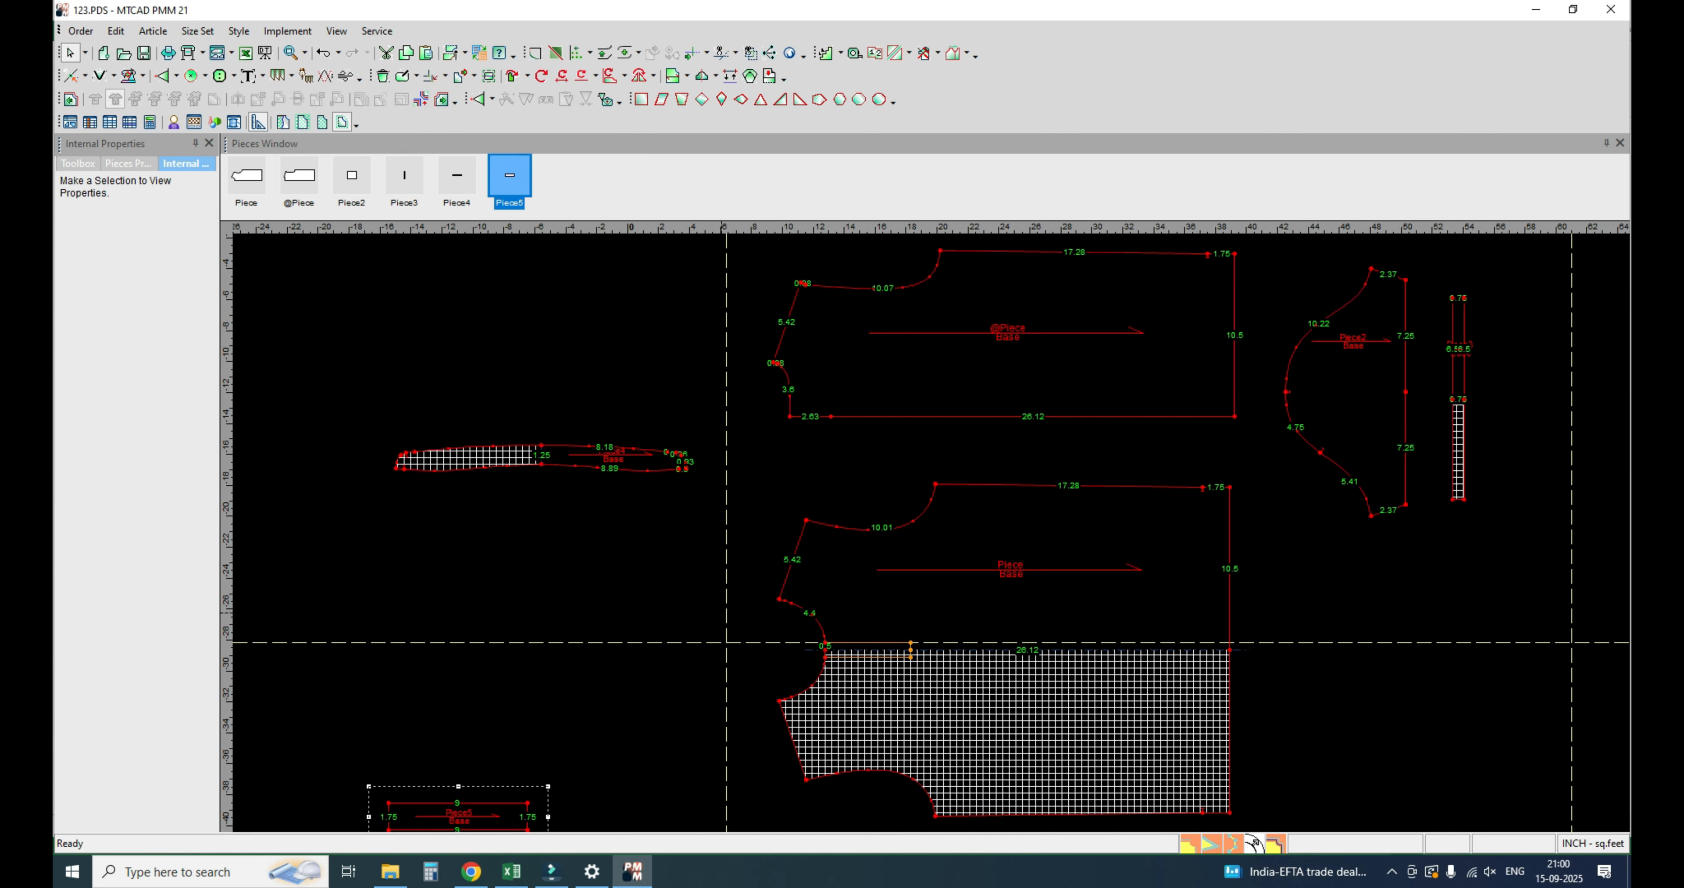
Step: Move Piece5 onto Piece4 so its lower left corner meets the upper end of Piece4's fold line
click(742, 519)
key(space)
scroll(941, 392, down, 2)
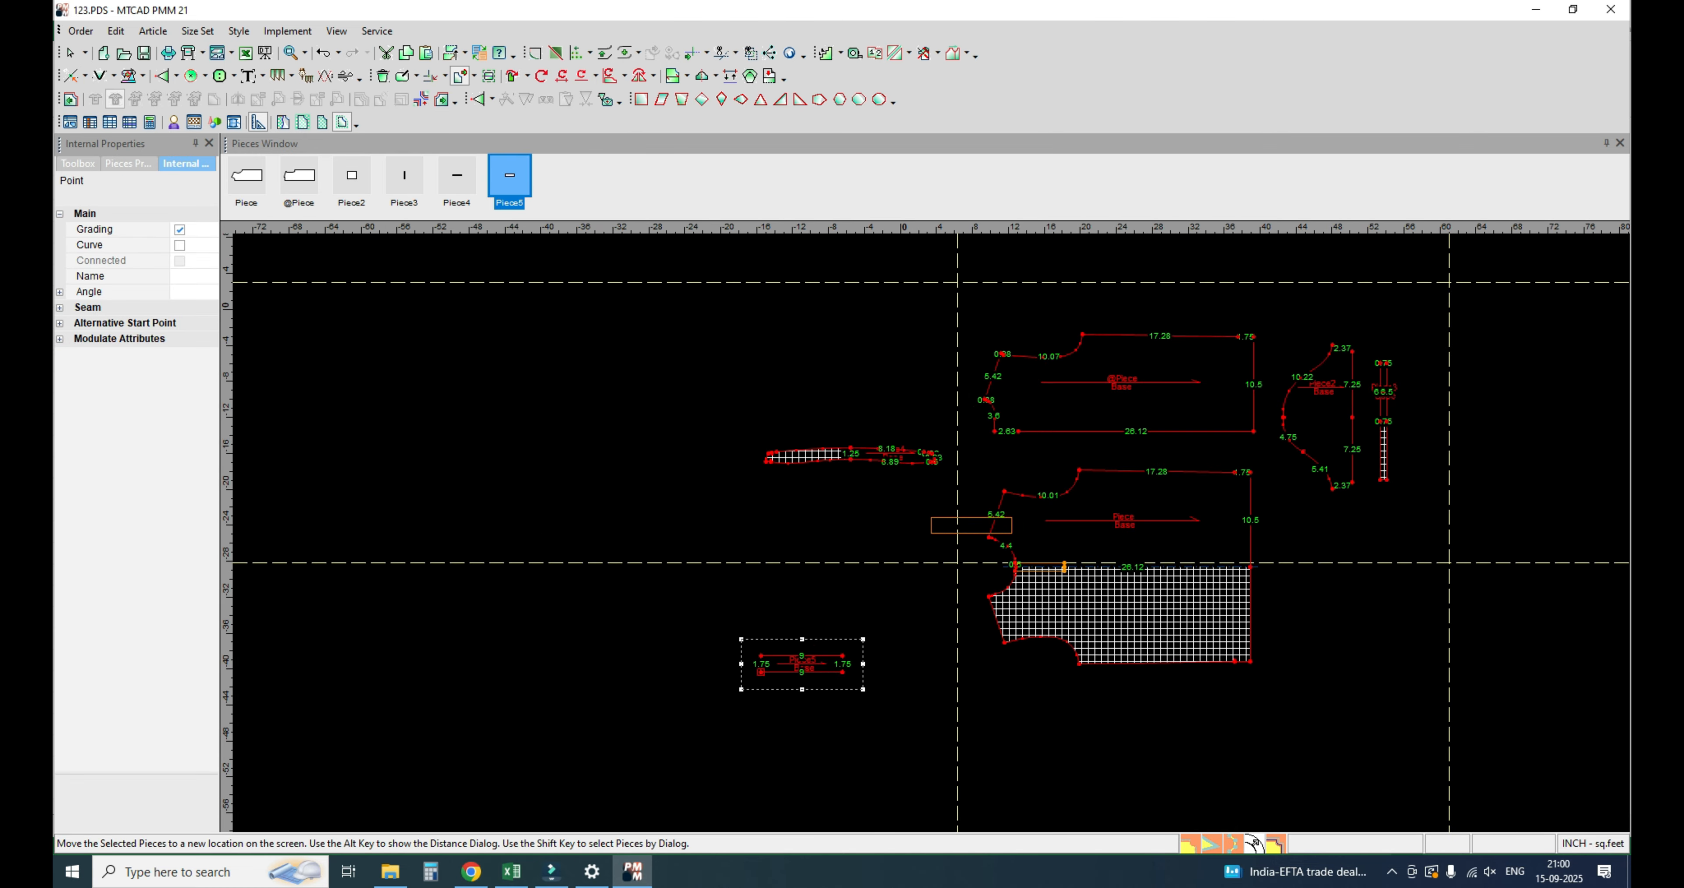
scroll(922, 484, up, 3)
click(762, 425)
scroll(819, 400, up, 4)
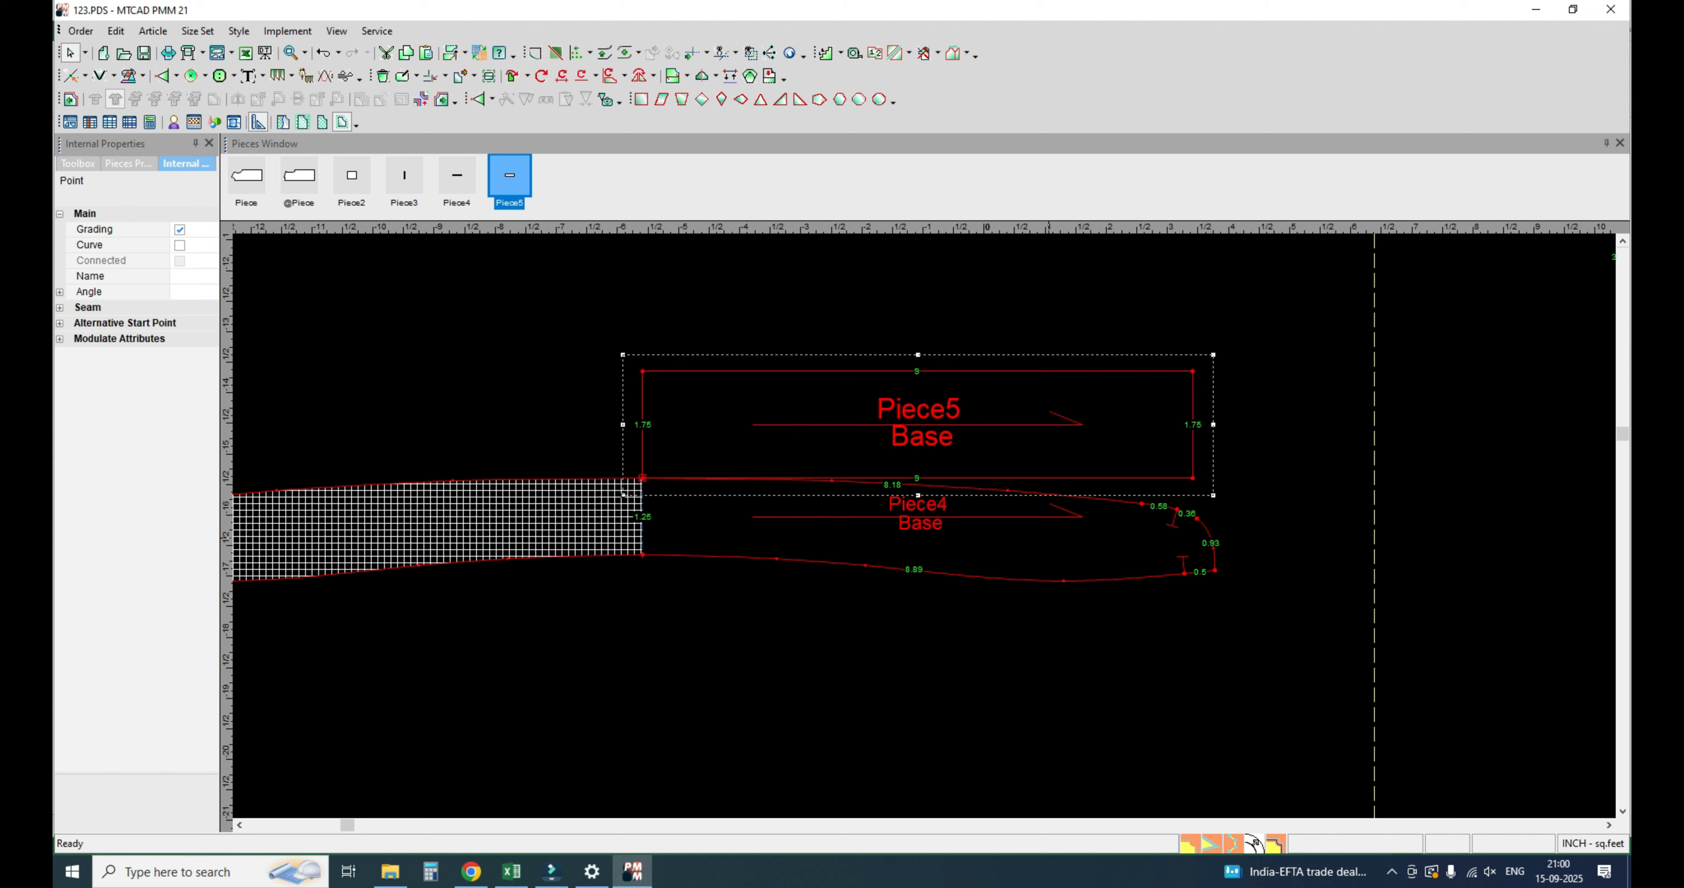
Step: Move Piece5's lower right corner -0.2 in X and -0.18 in Y, and further down onto Piece4's upper edge near the notch
key(m)
click(1192, 480)
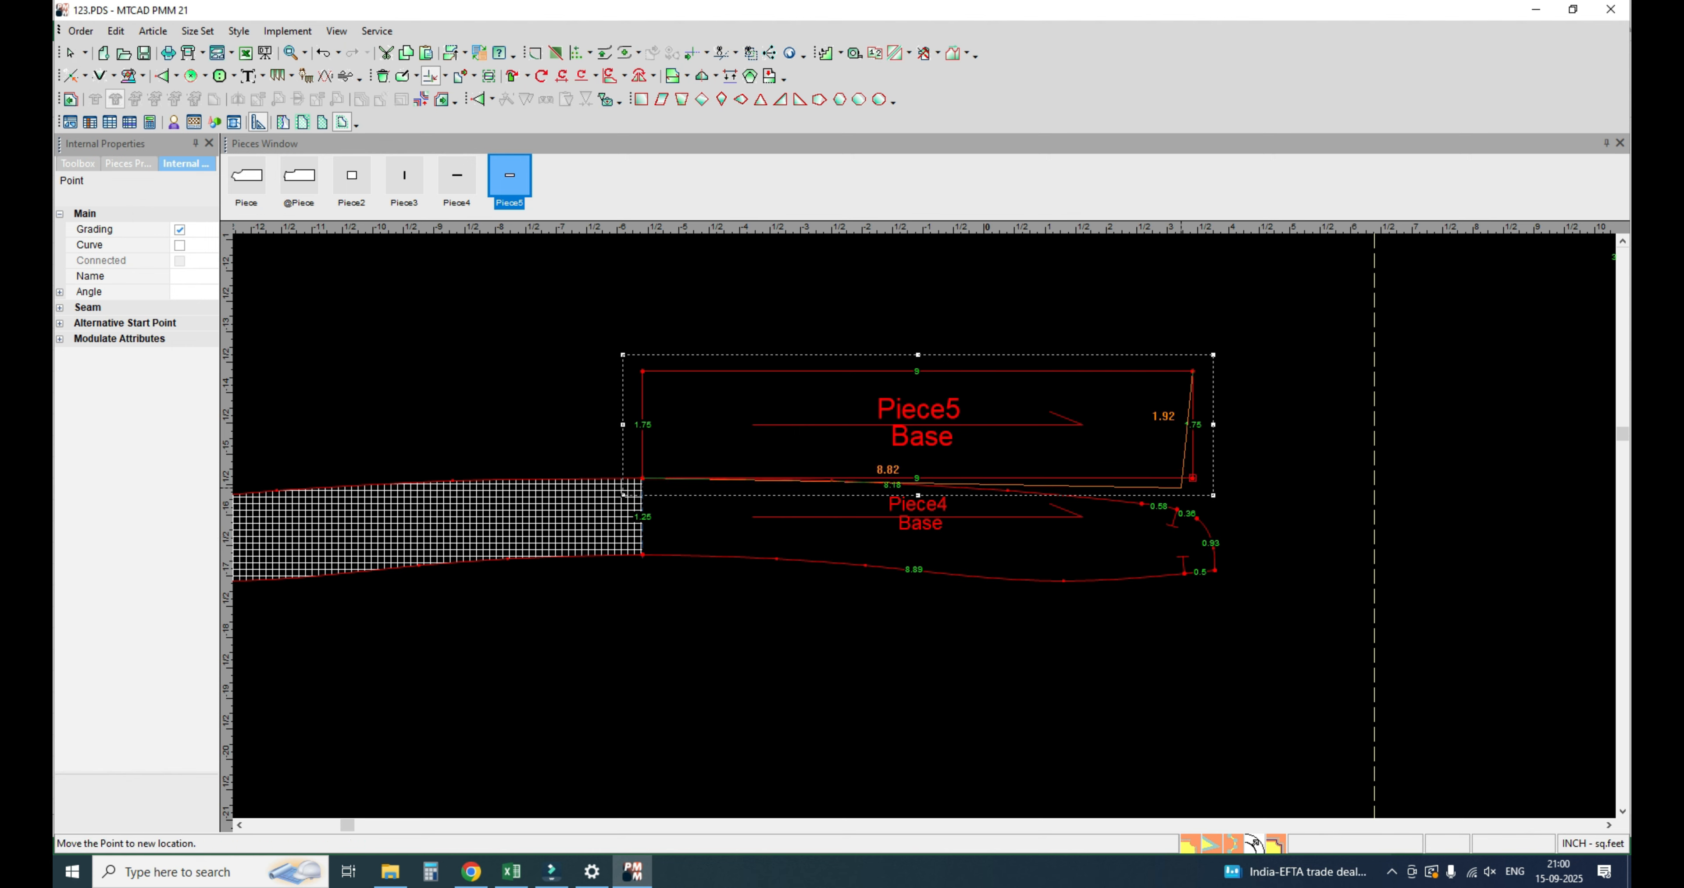
click(1180, 490)
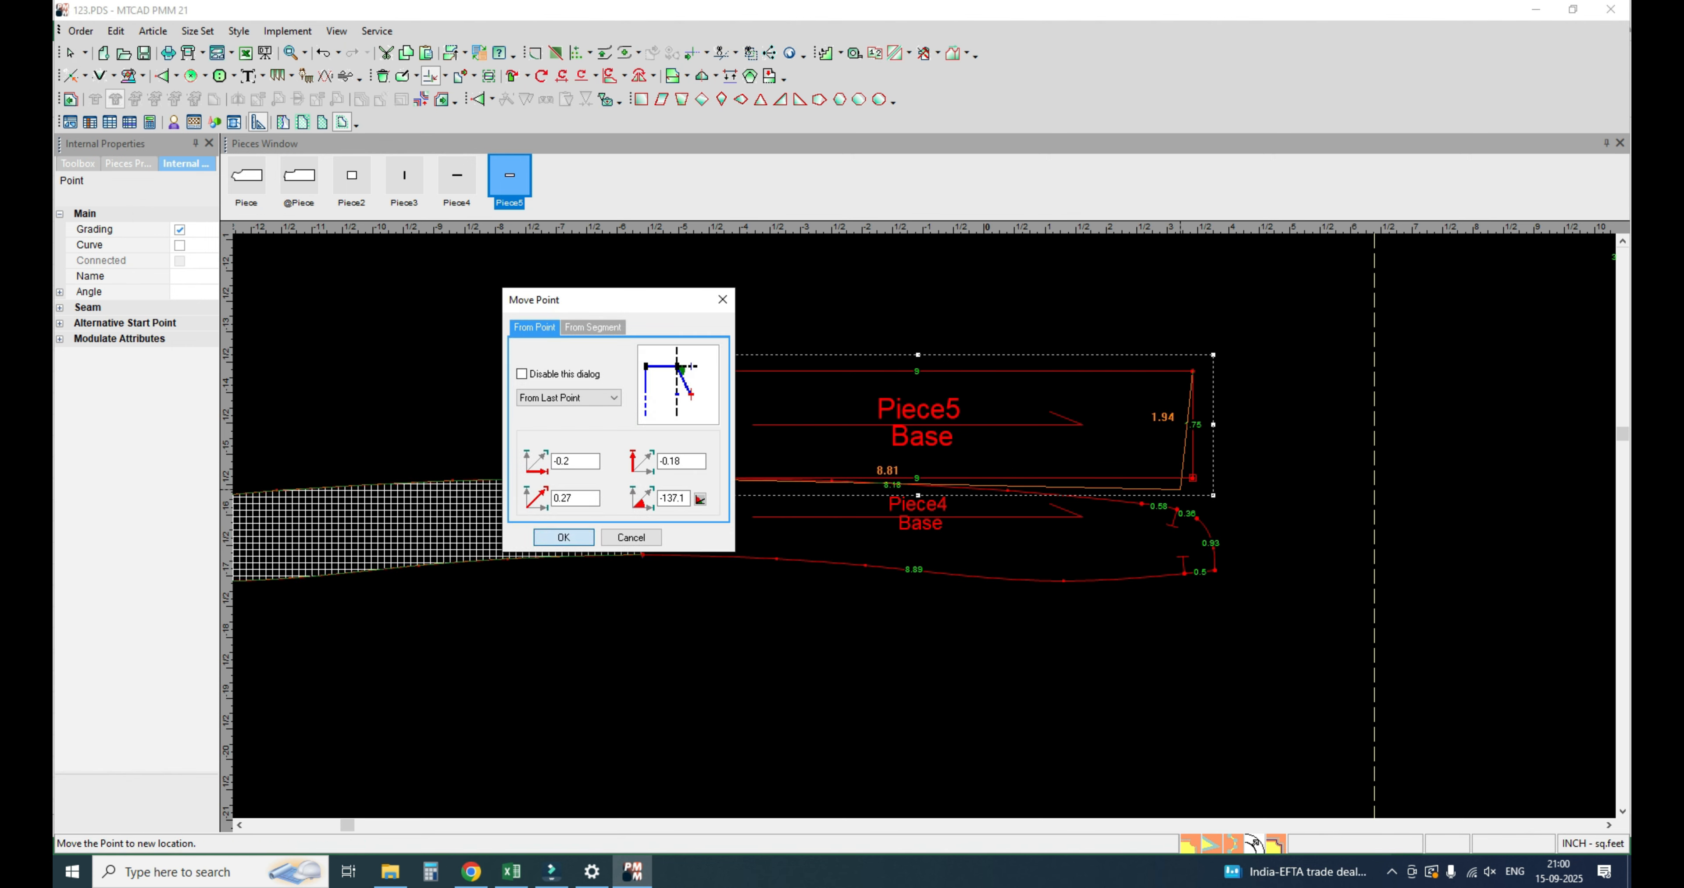
key(Return)
click(1180, 489)
click(1178, 507)
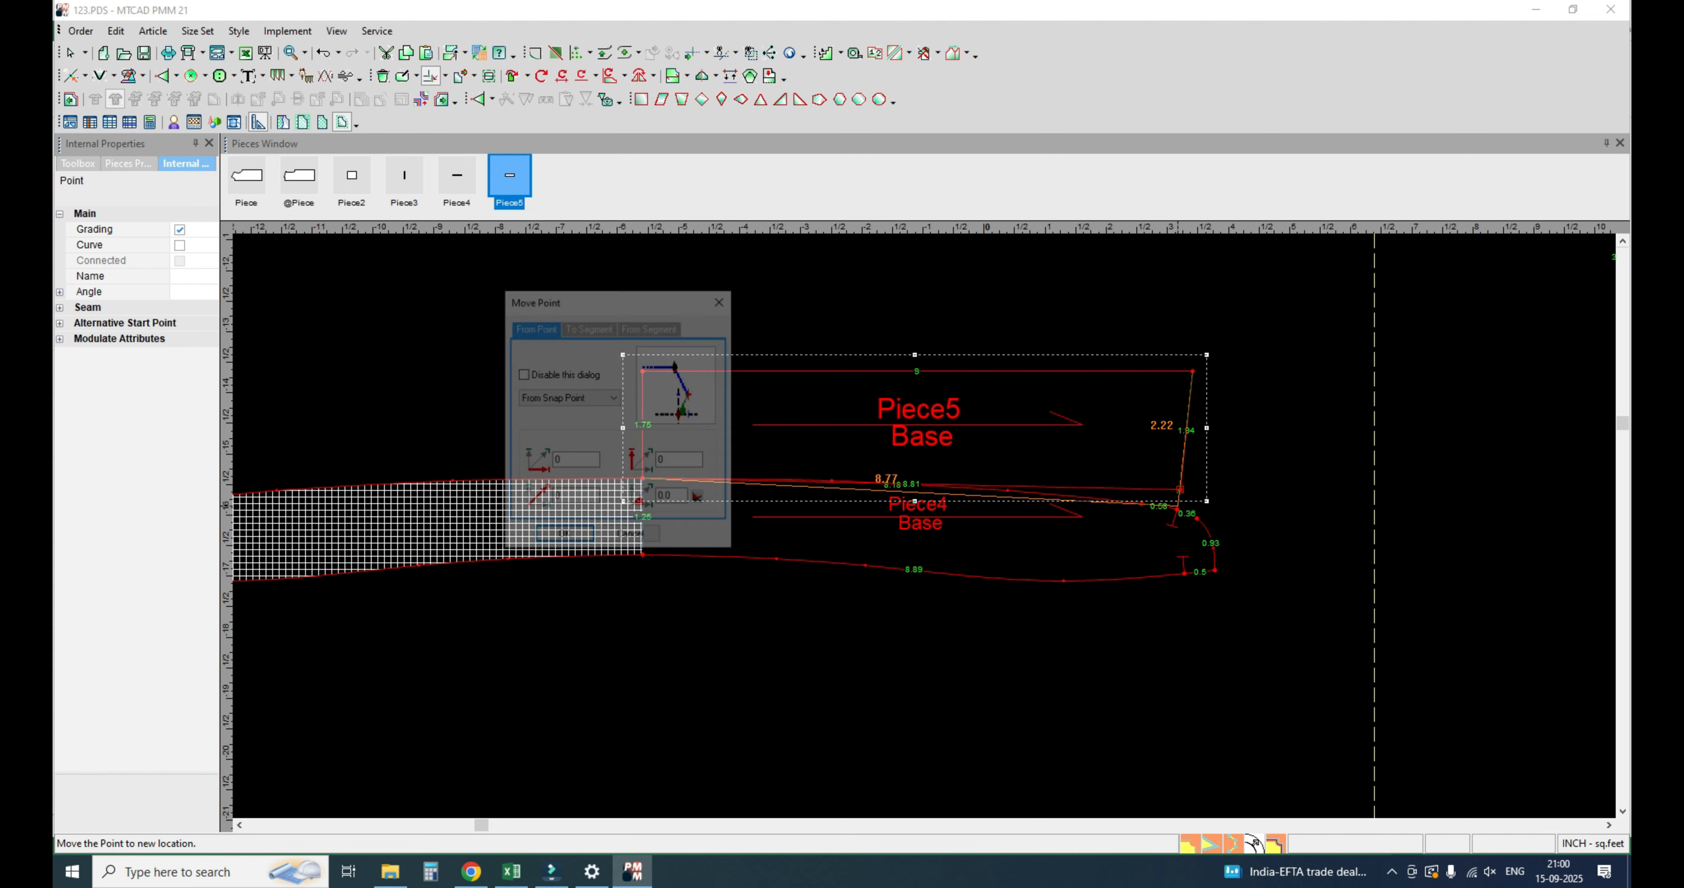
key(Return)
Step: Add a curve point on Piece5's lower edge and raise it to follow Piece4's upper edge
shift+click(816, 488)
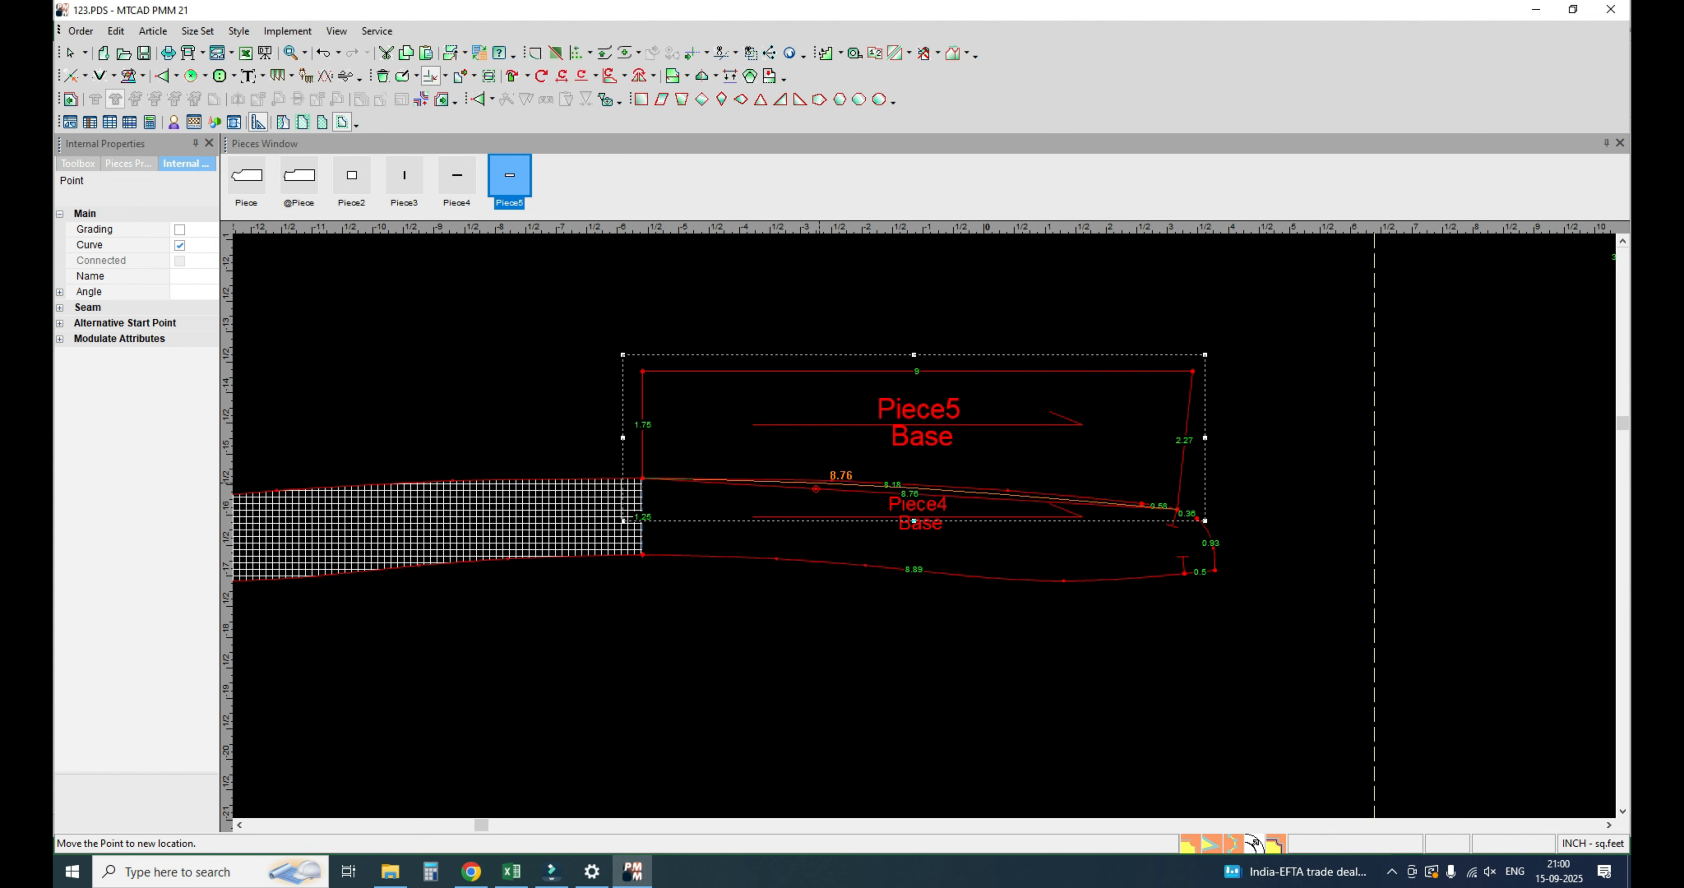
click(824, 479)
key(Return)
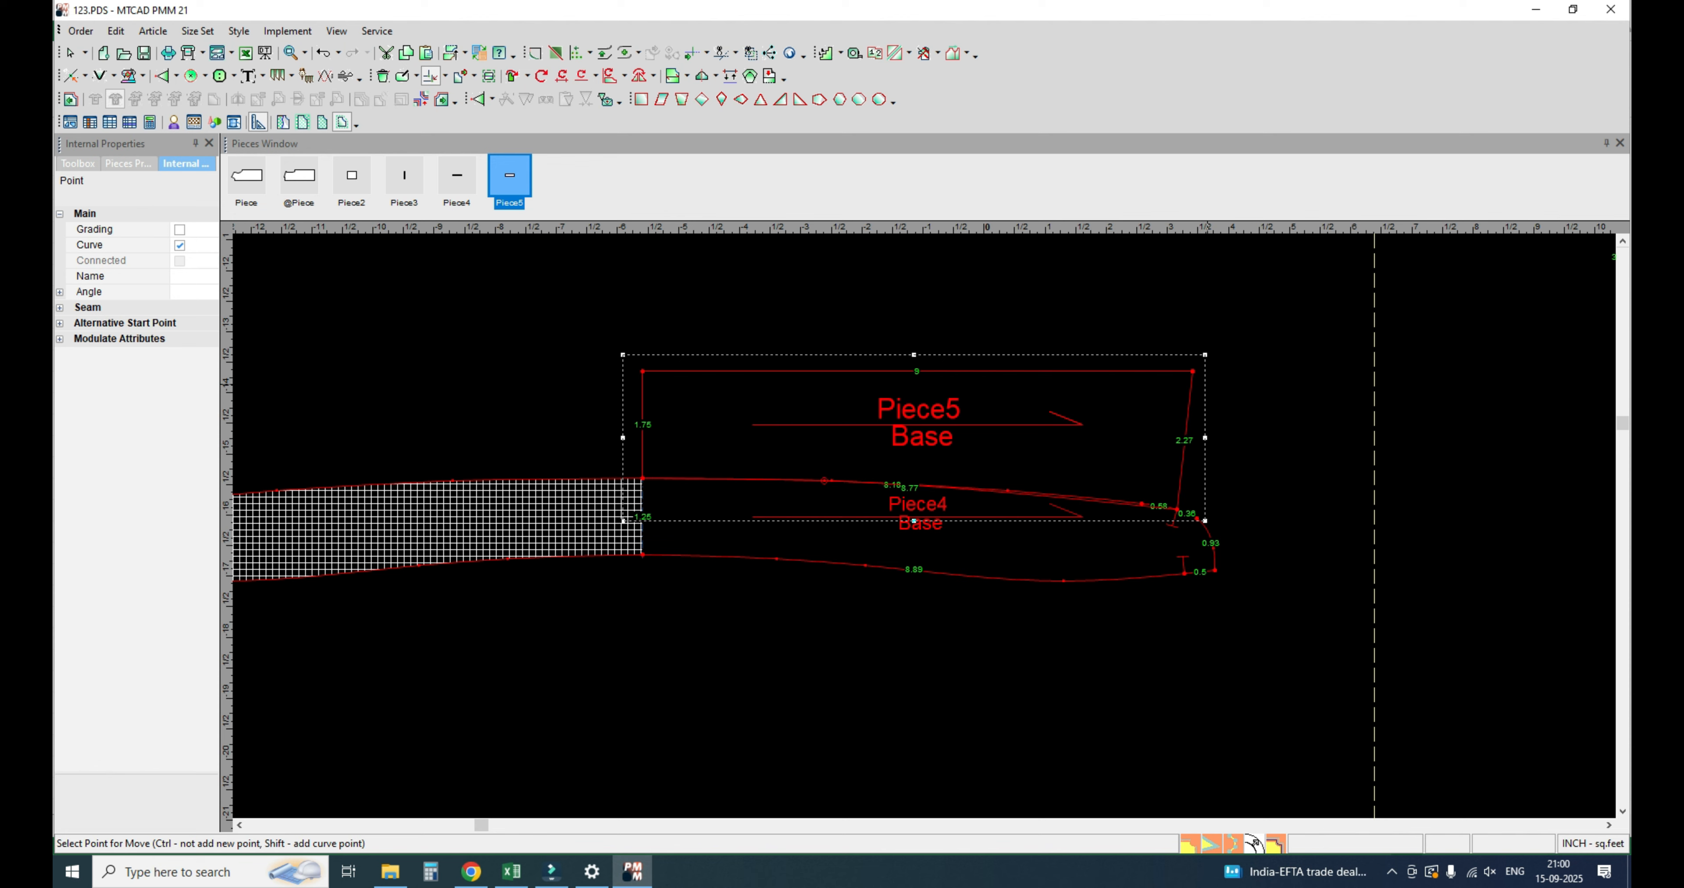
Step: Move Piece5's lower right corner 0.03 in X and 0.17 in Y, and raise its upper right corner slightly
click(1176, 509)
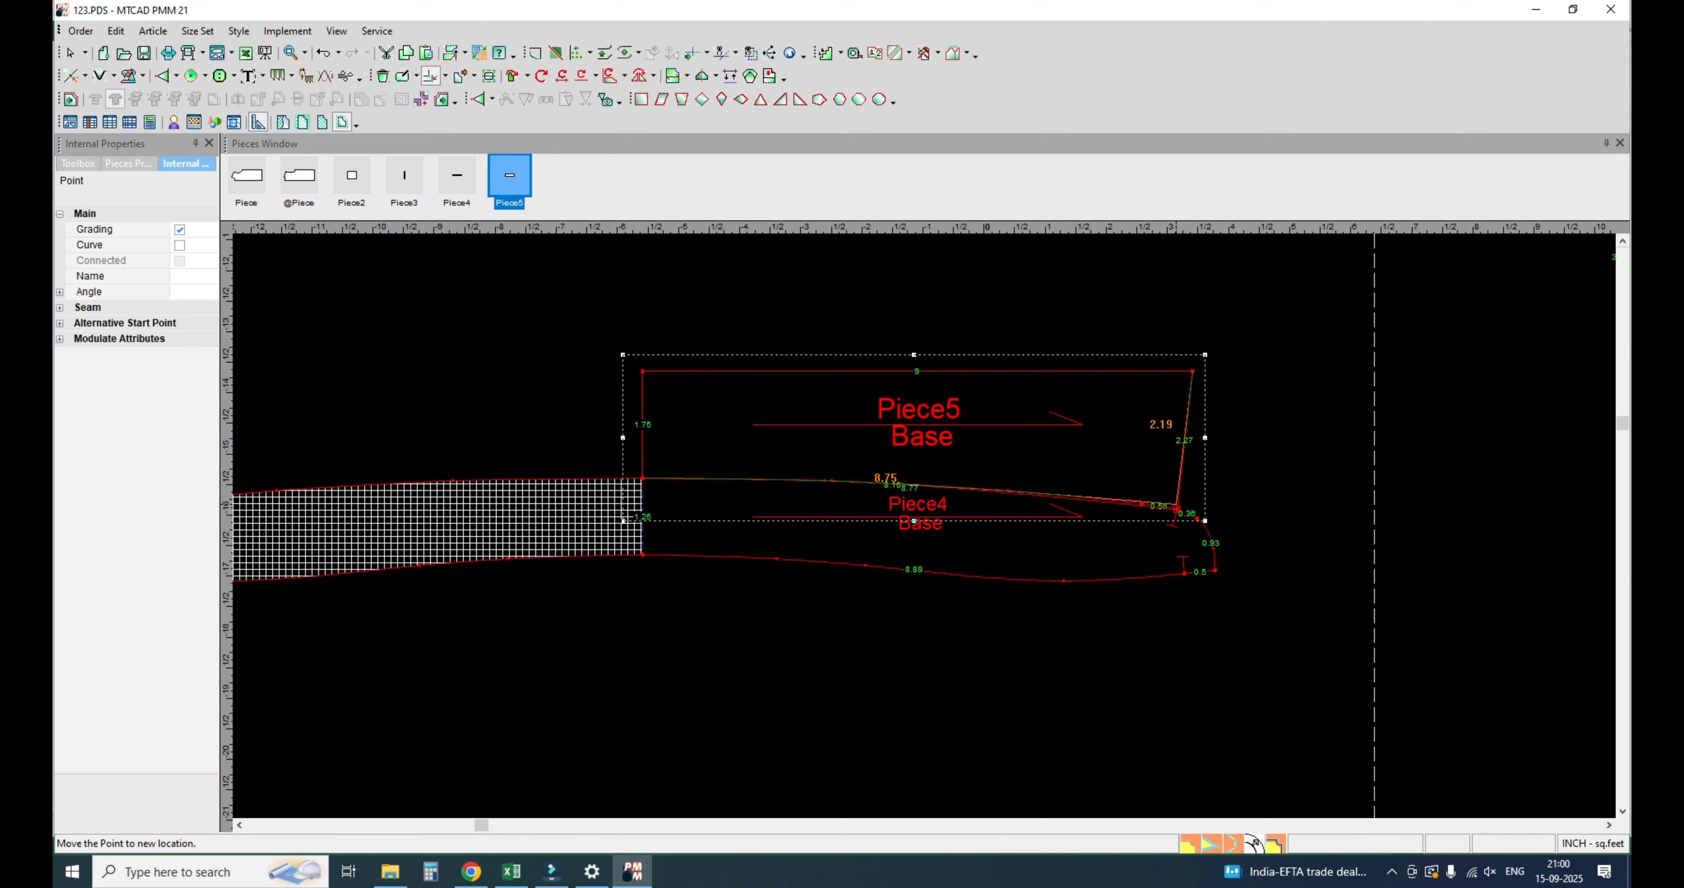
click(1179, 499)
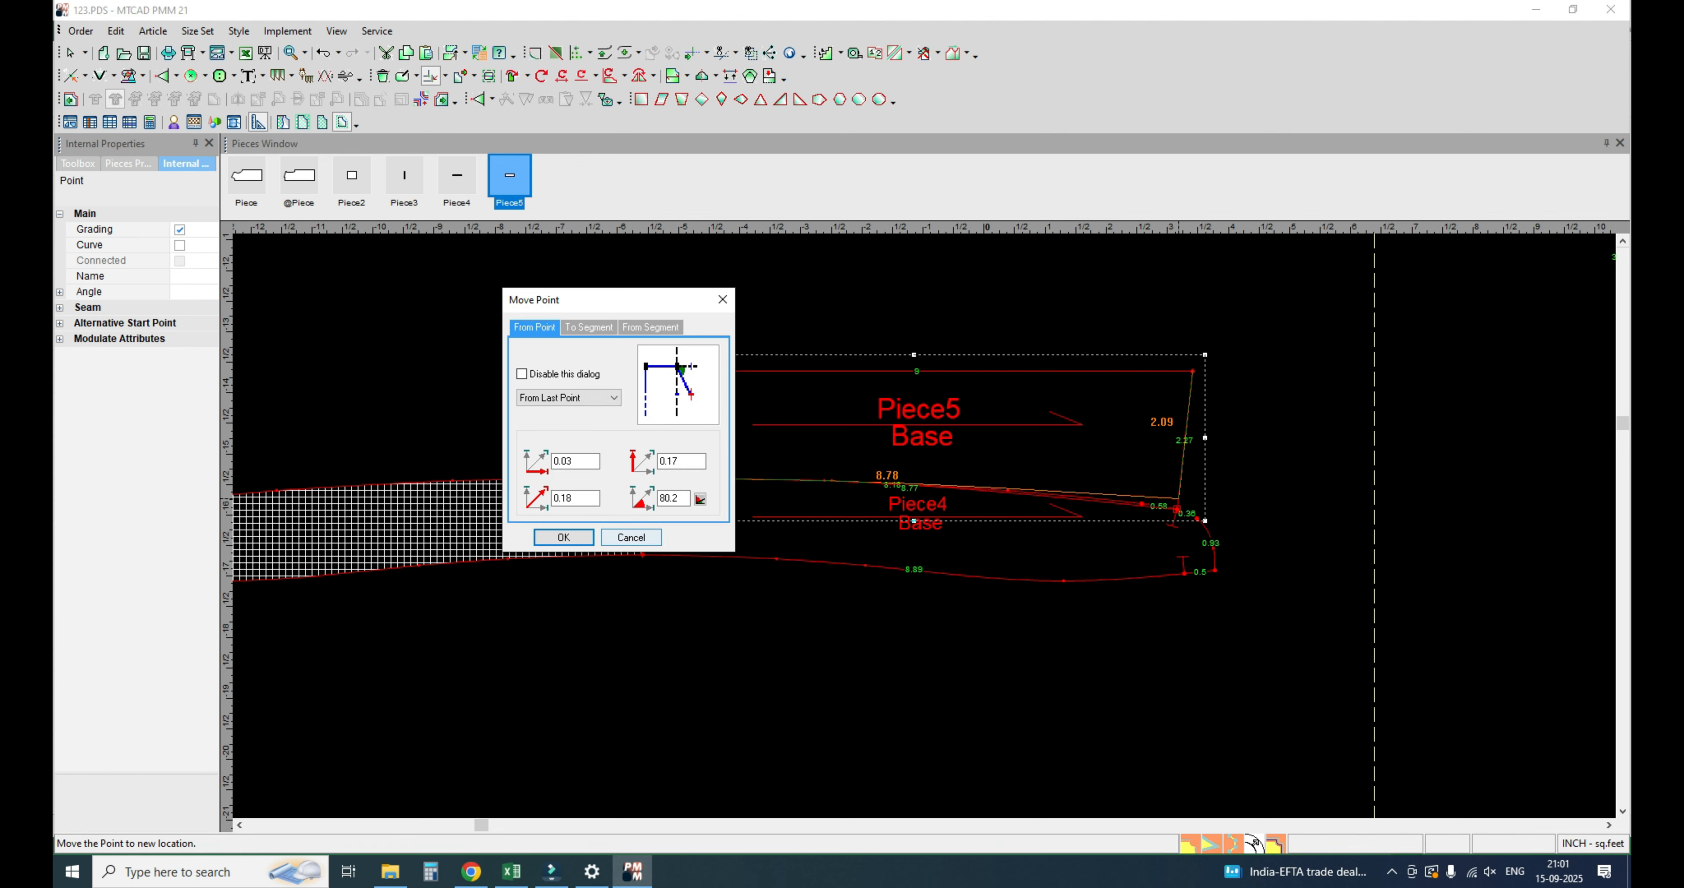
key(Return)
click(1193, 371)
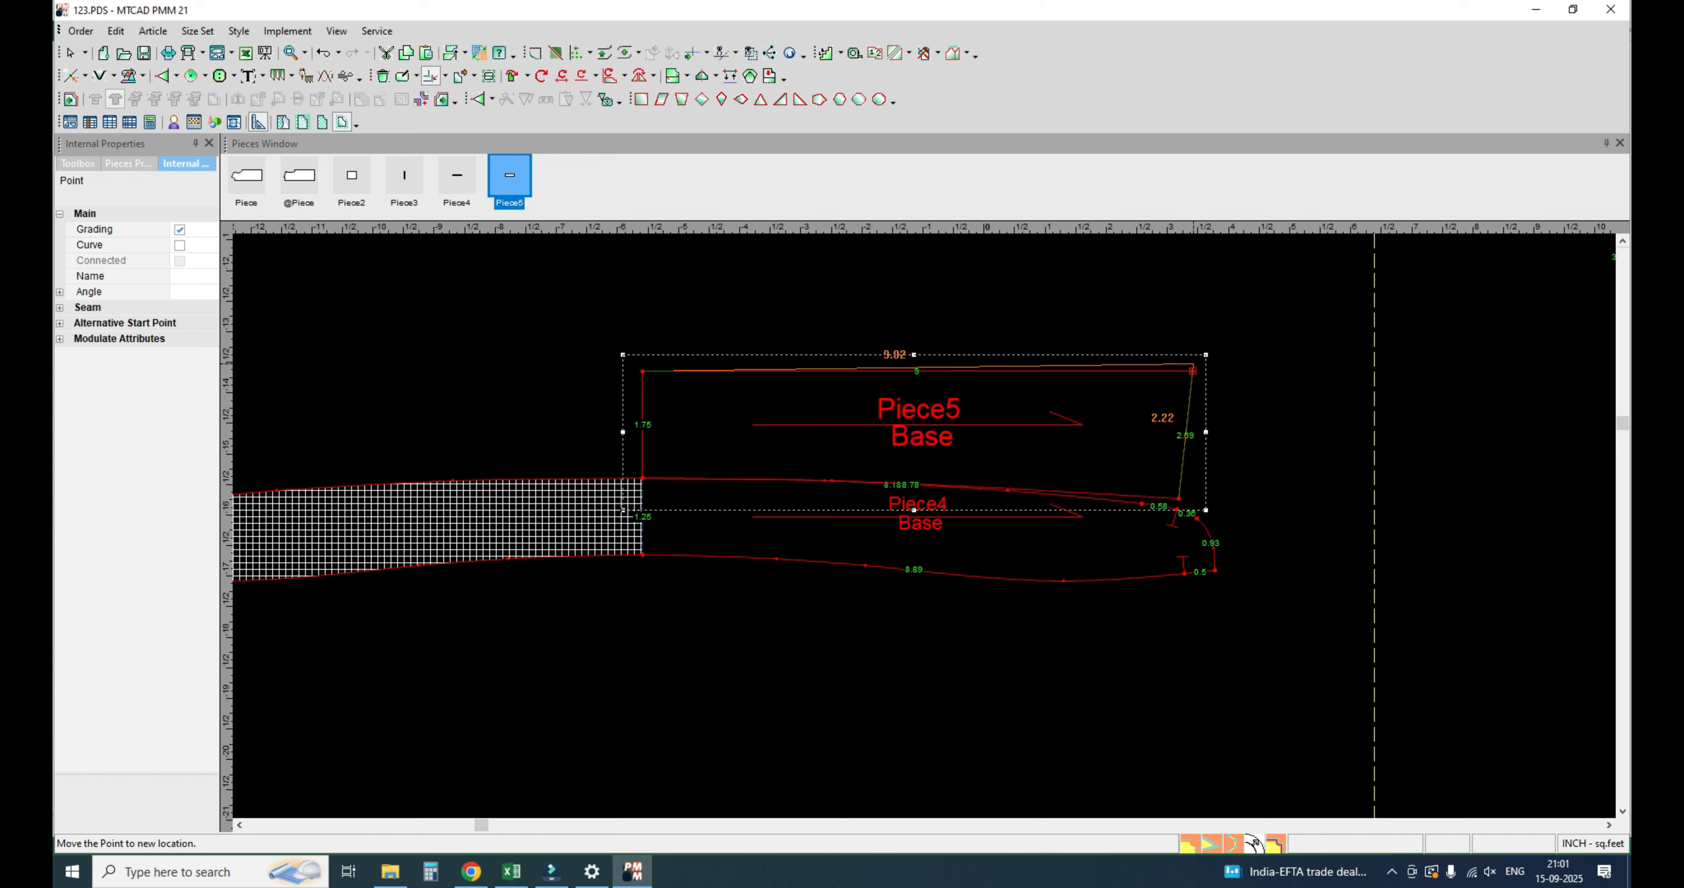
click(1194, 363)
key(Return)
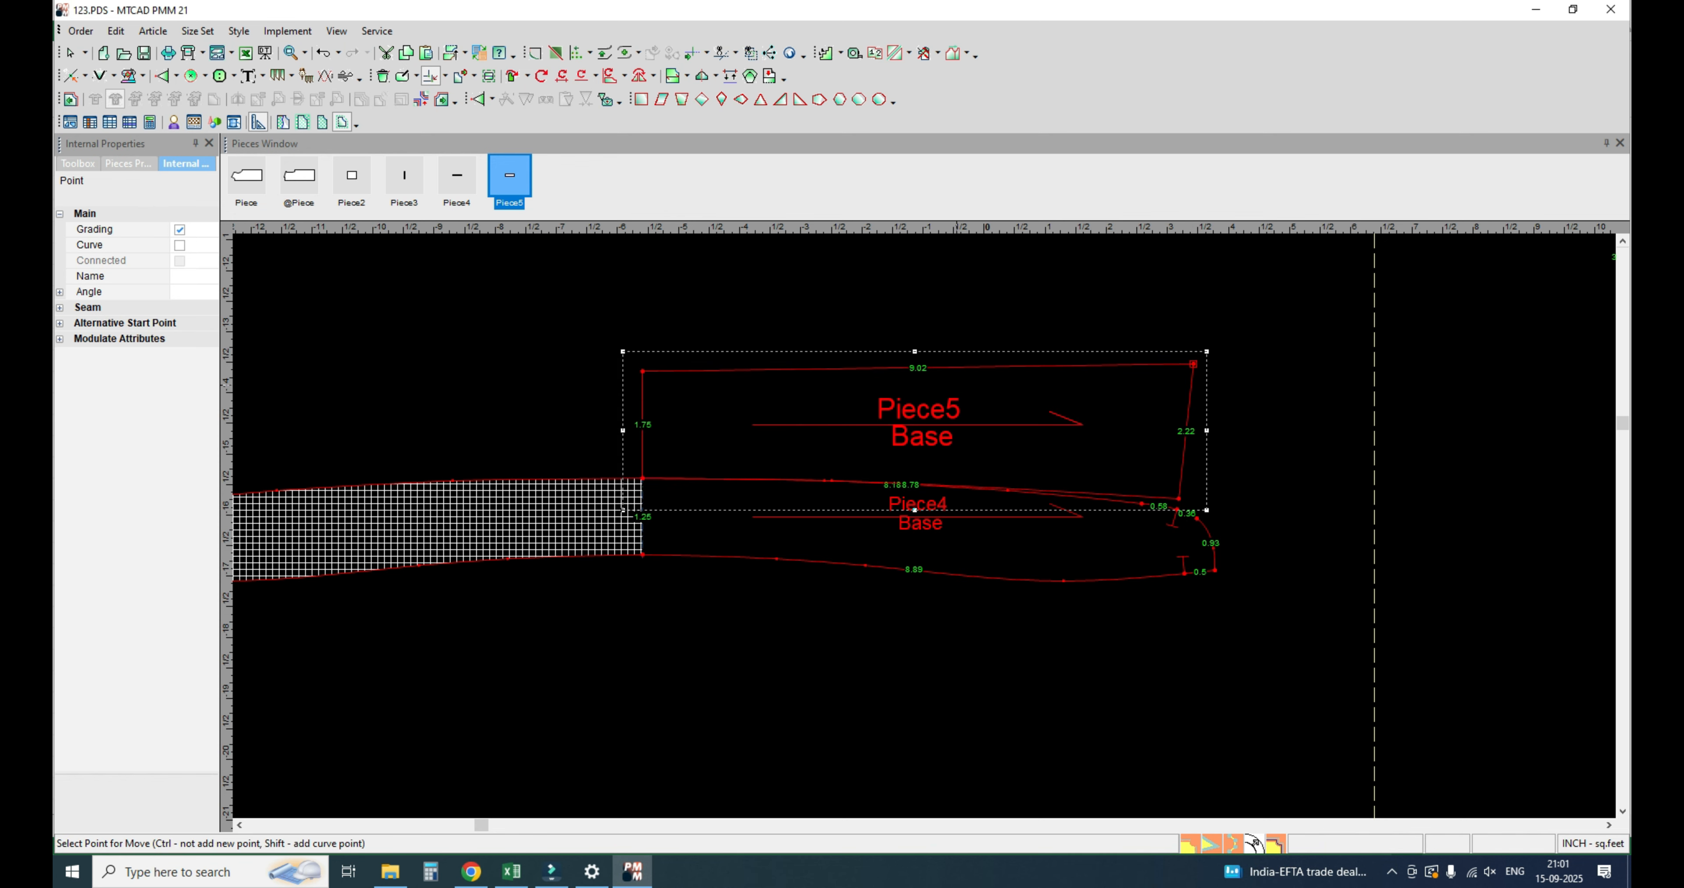
Step: Shape Piece5's upper edge with a curve point moved 0.22 in X and -0.13 in Y and a slightly raised one near the left end
shift+click(1067, 366)
click(1067, 374)
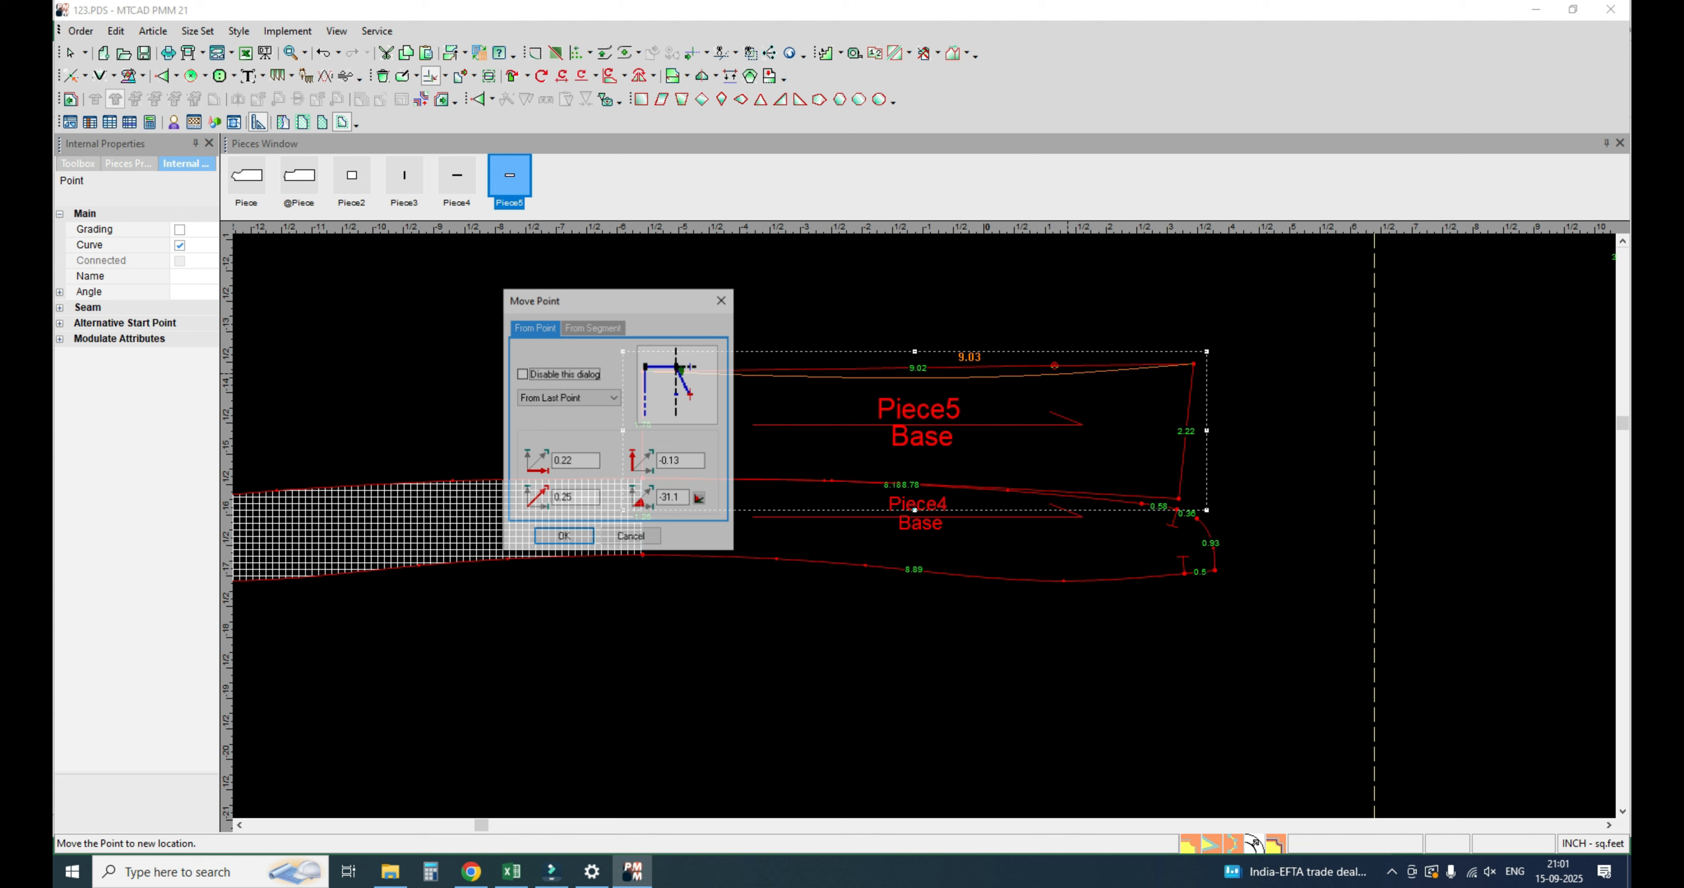
key(Return)
shift+click(730, 375)
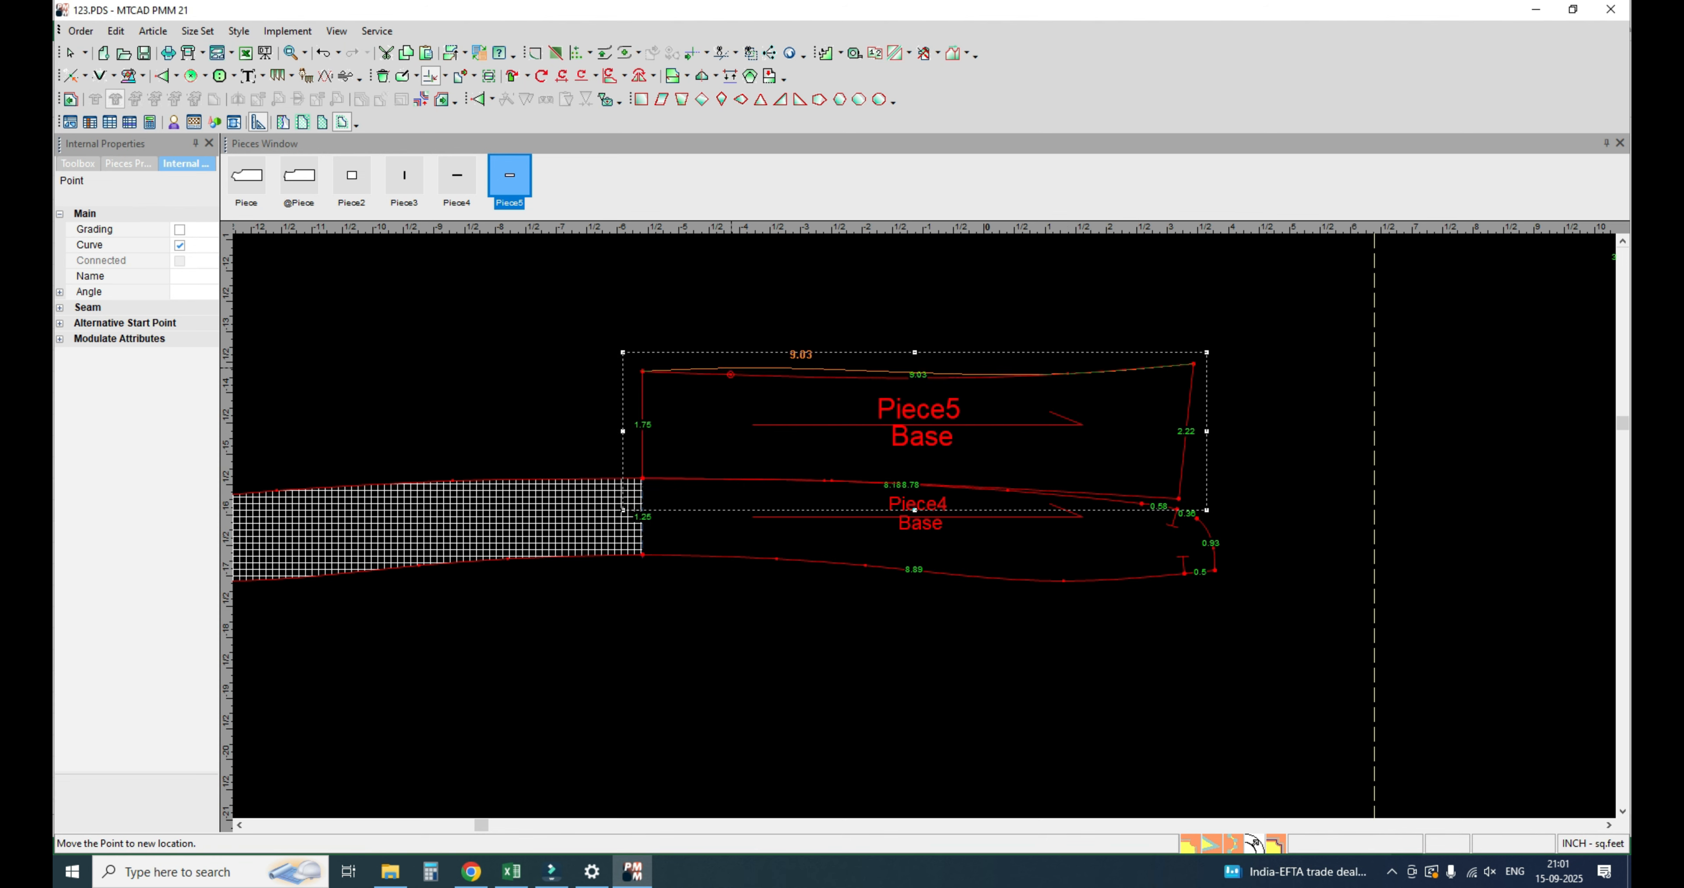
click(731, 368)
click(564, 536)
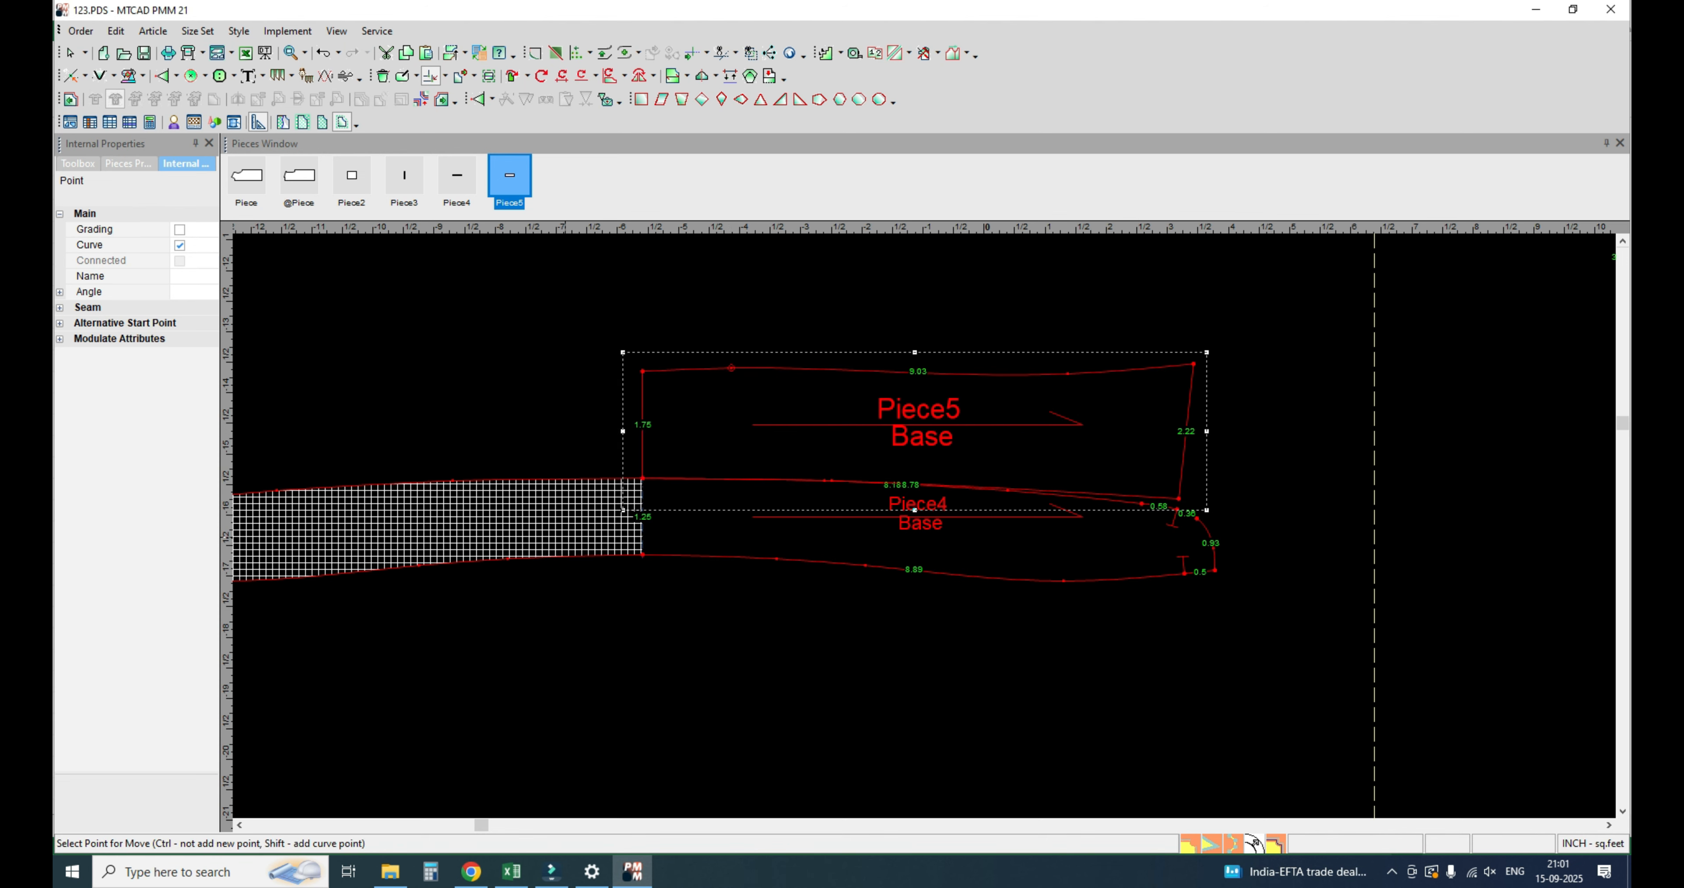
click(731, 368)
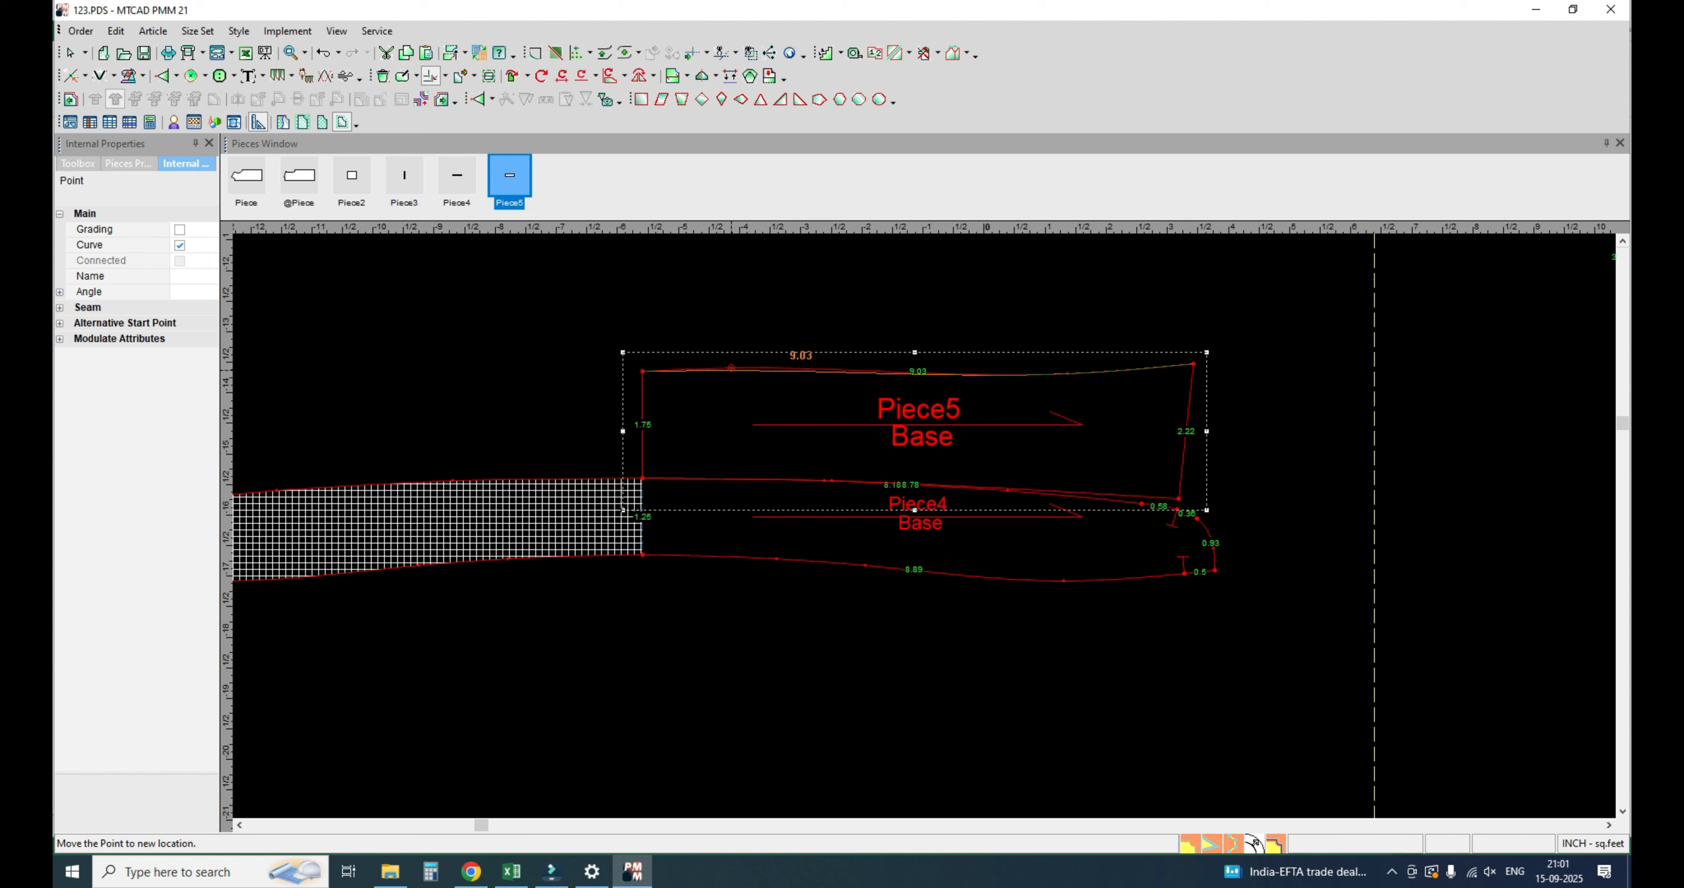
click(731, 370)
key(Return)
Step: Mirror Piece5 as a half piece about its 1.75 inch left edge
right_click(716, 317)
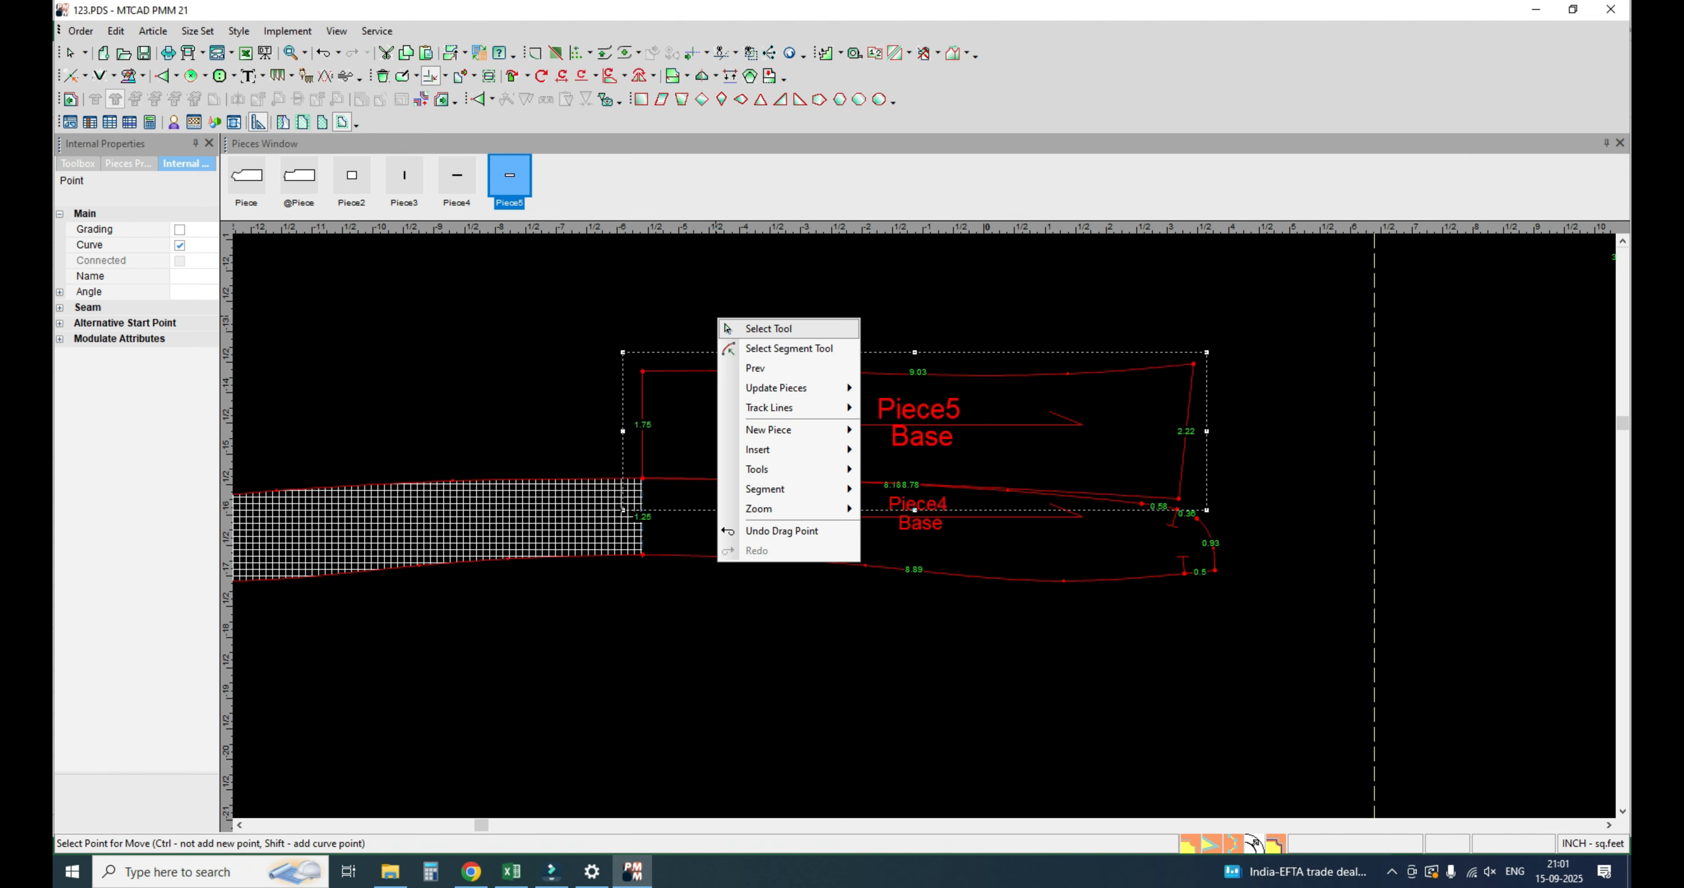
click(751, 328)
key(h)
click(643, 478)
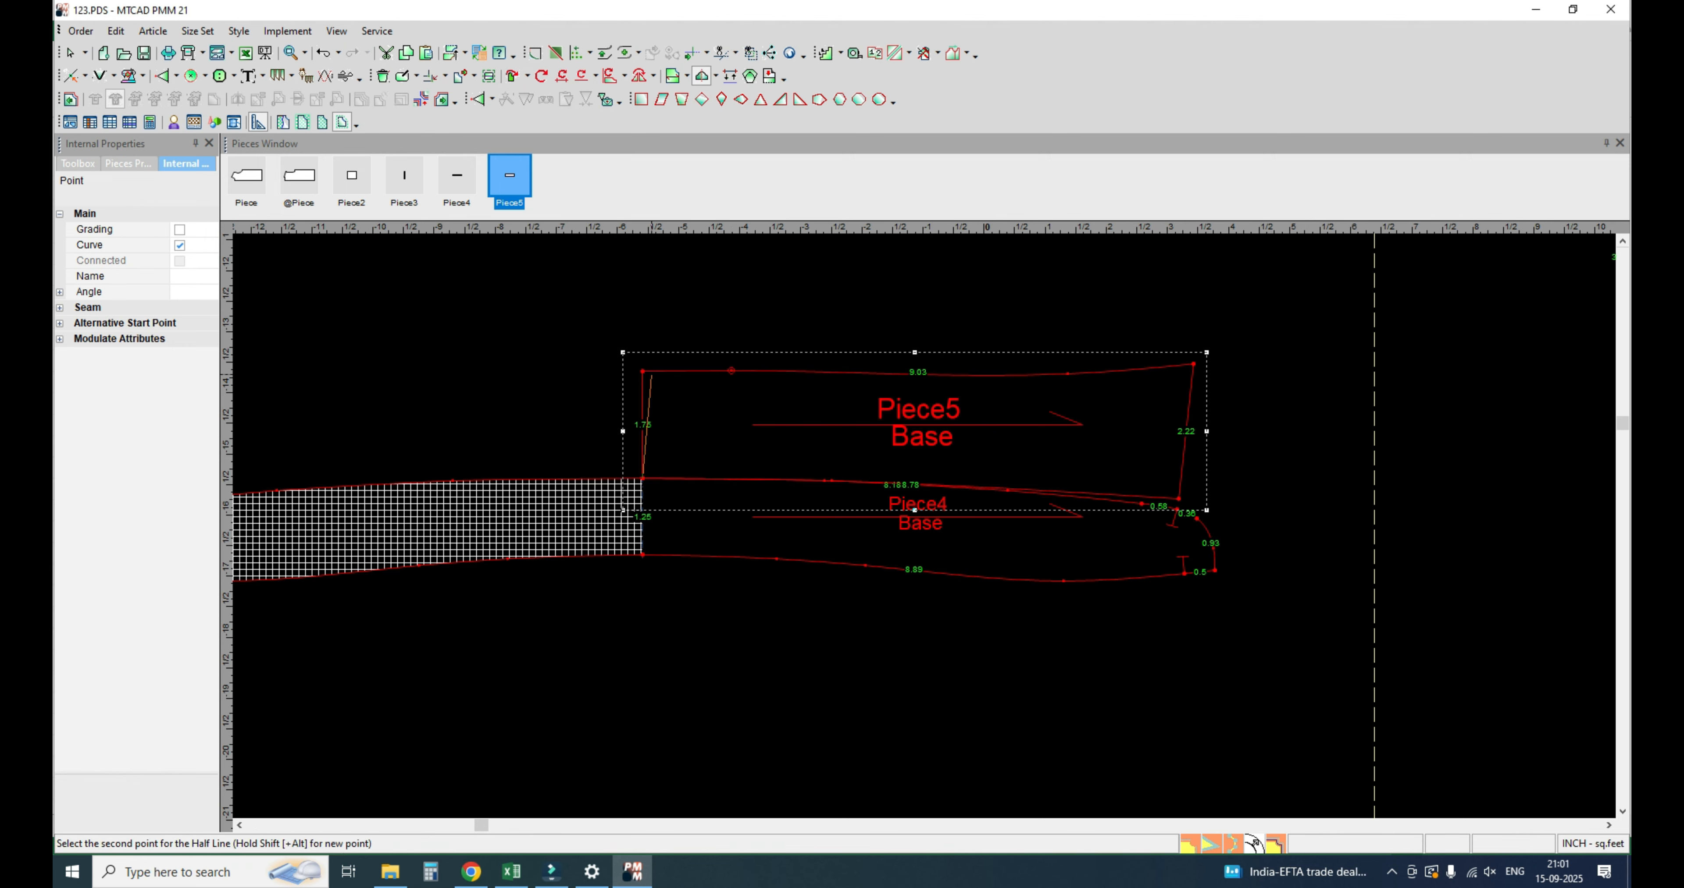
click(643, 371)
scroll(939, 447, down, 3)
right_click(923, 543)
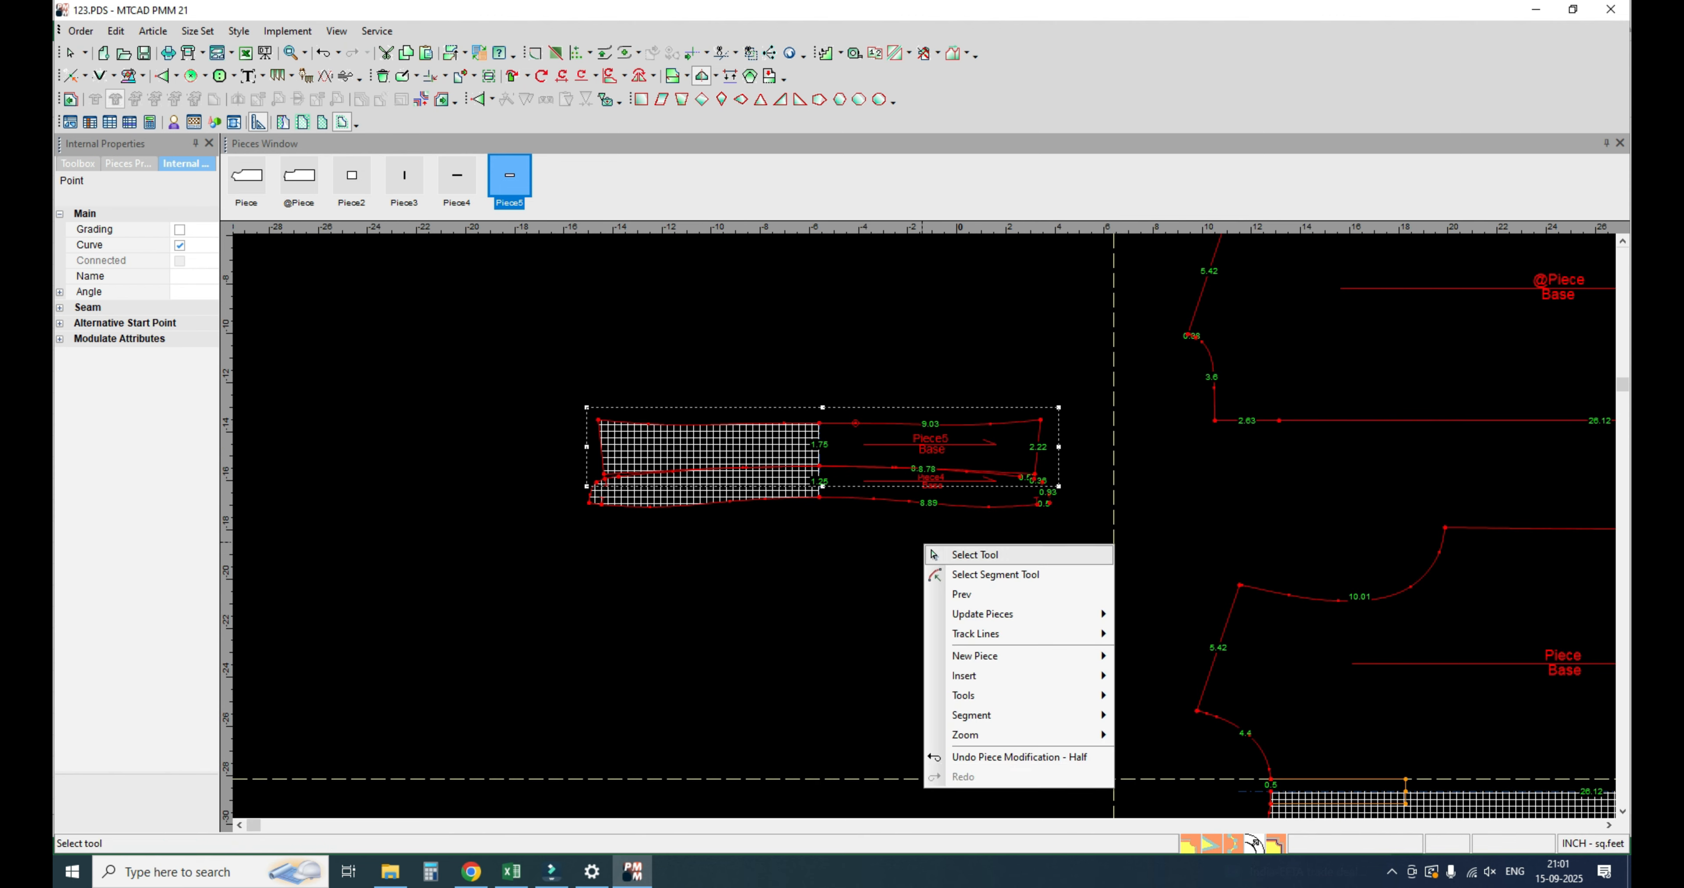
click(954, 555)
Step: Move Piece4 down so it lies clear below Piece5
drag(838, 484, 838, 507)
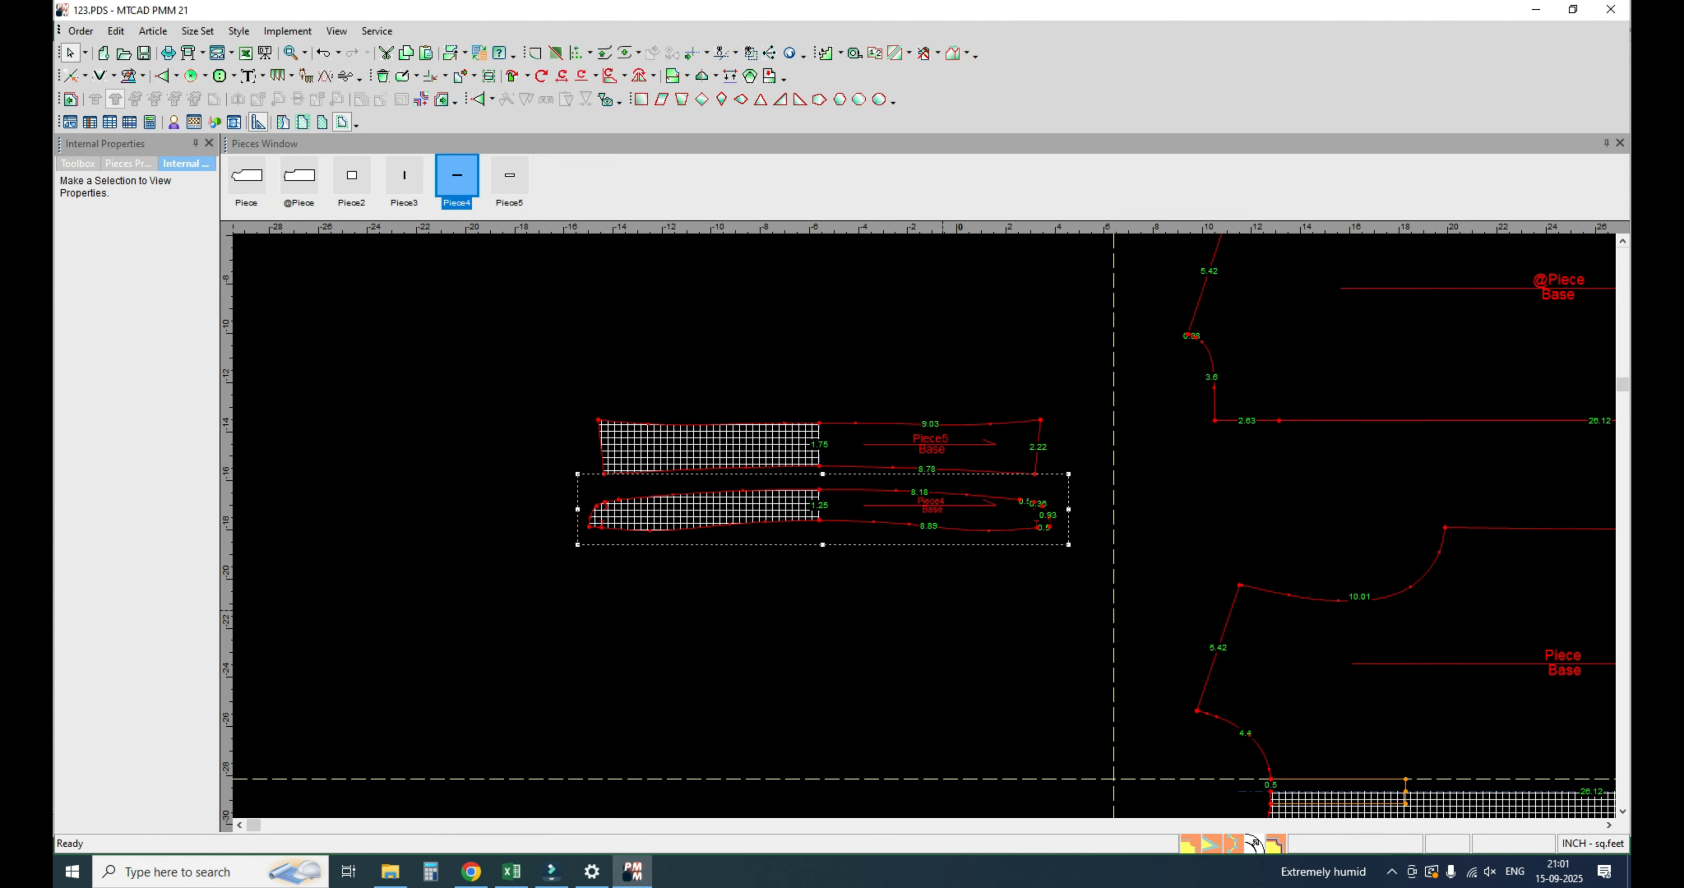
scroll(835, 499, down, 5)
scroll(932, 529, up, 3)
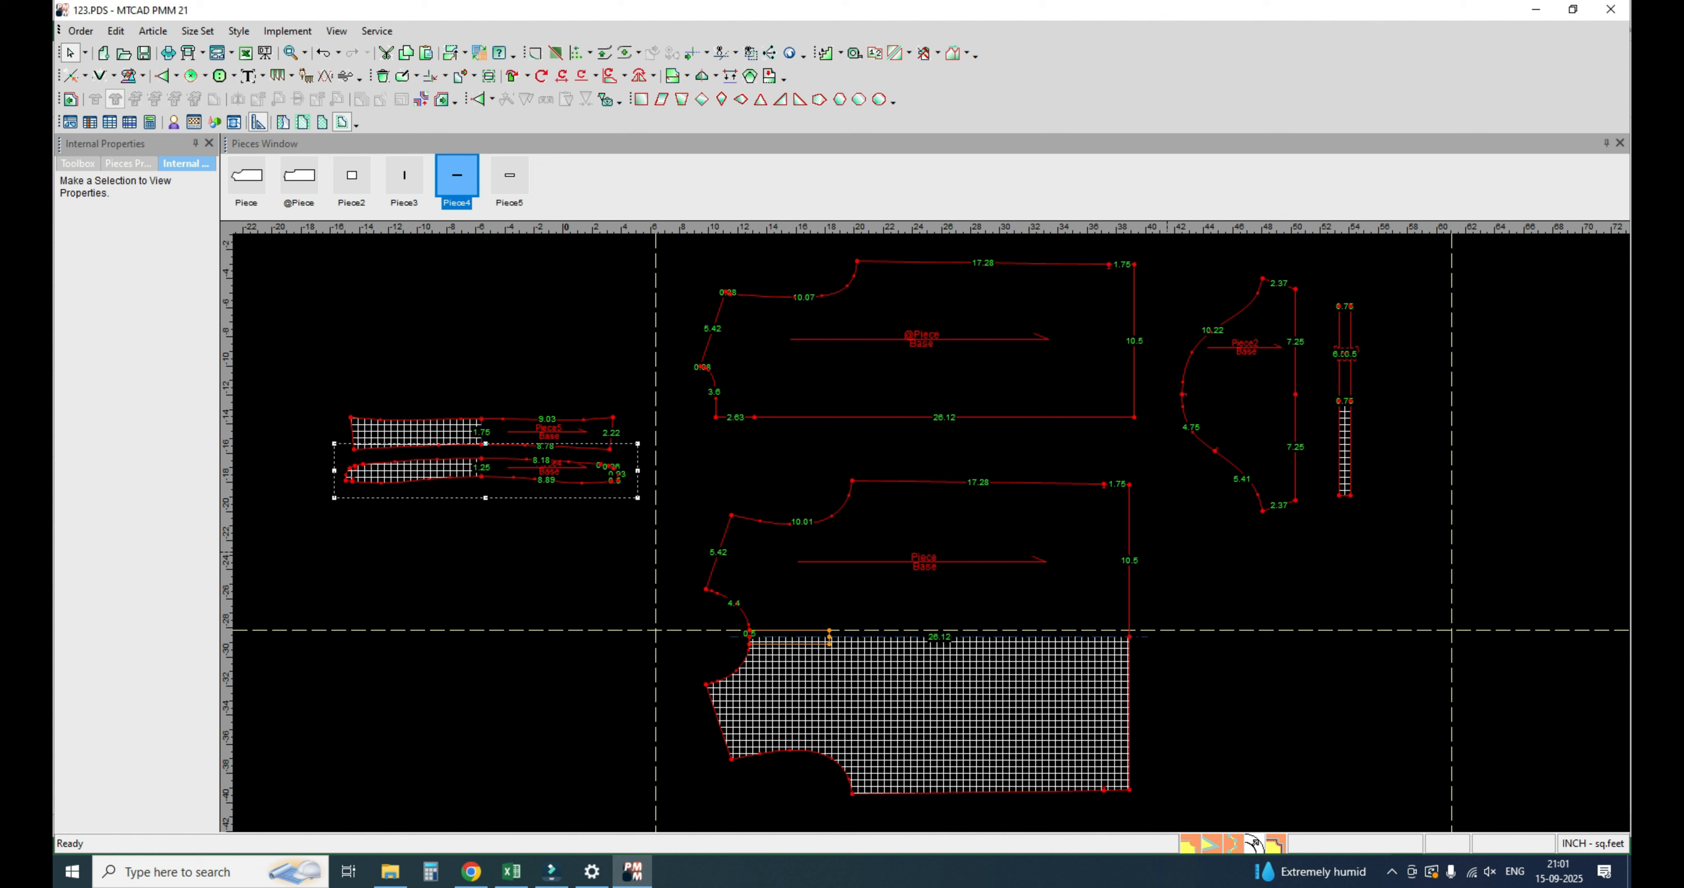
Step: Shift the mirrored front body piece slightly up and to the left in the layout
click(891, 650)
click(887, 643)
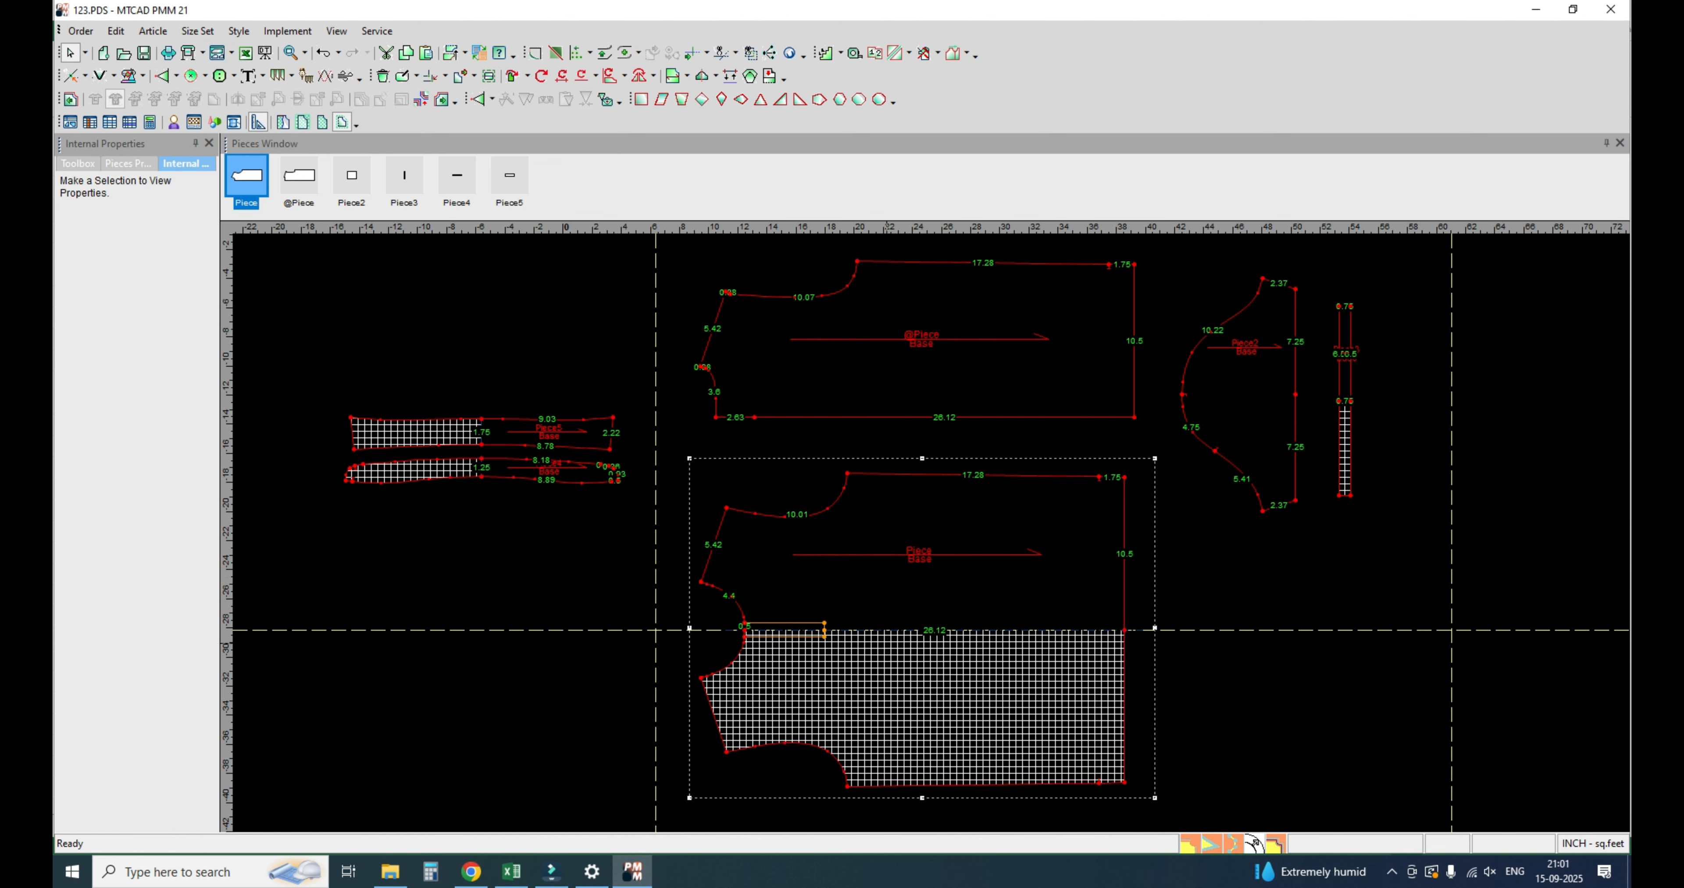
click(1023, 598)
click(1012, 599)
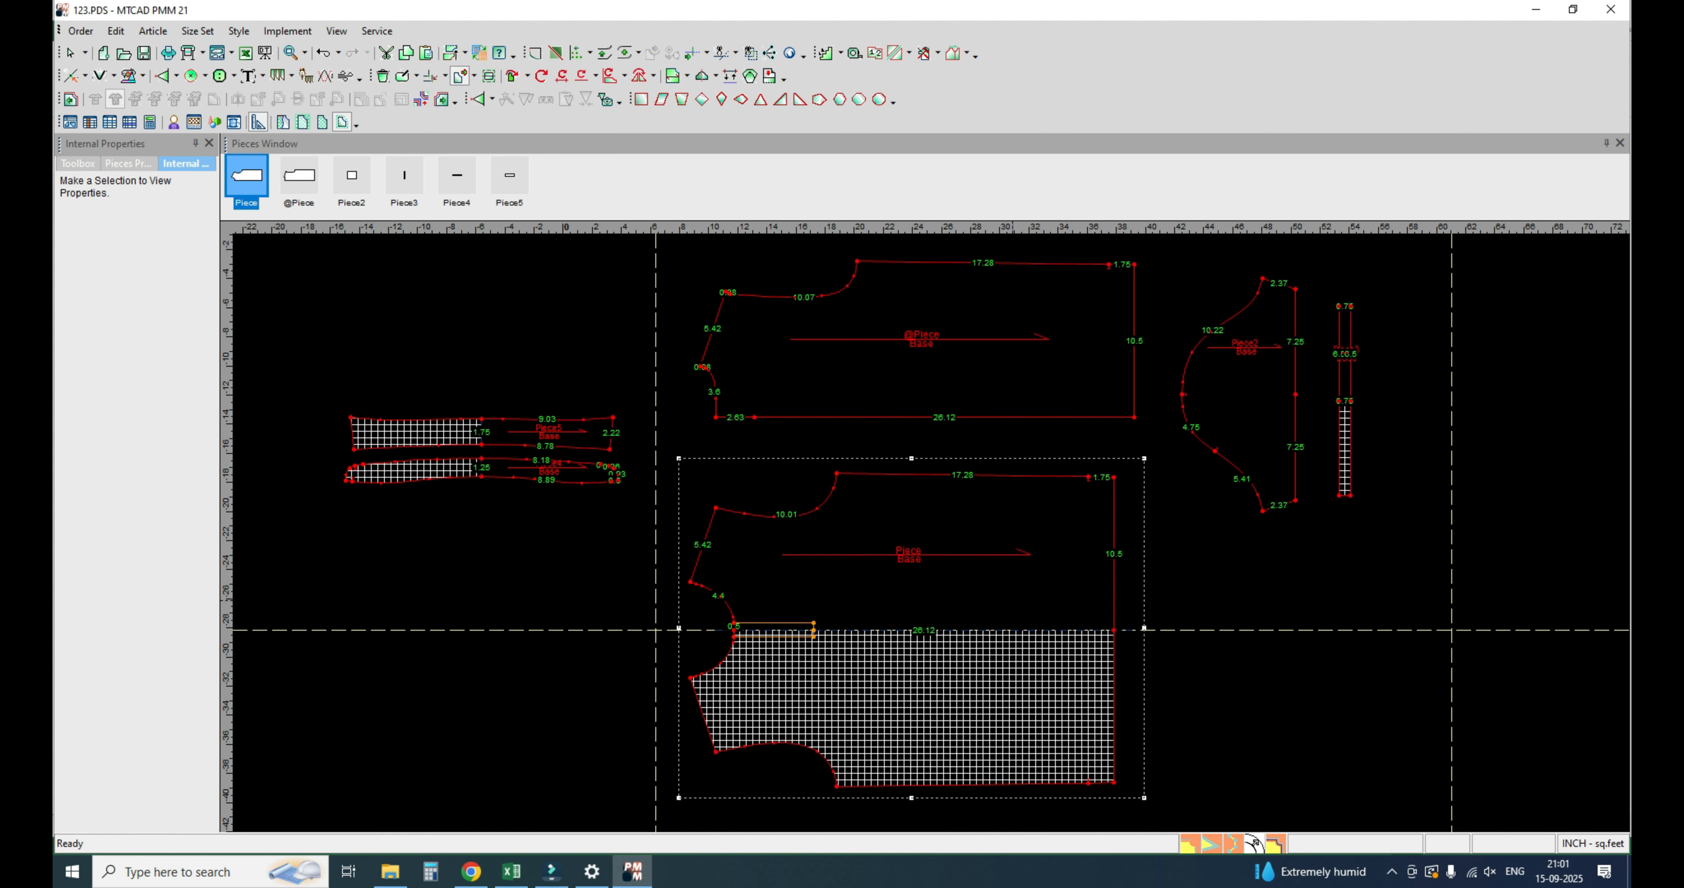
click(1228, 424)
key(Escape)
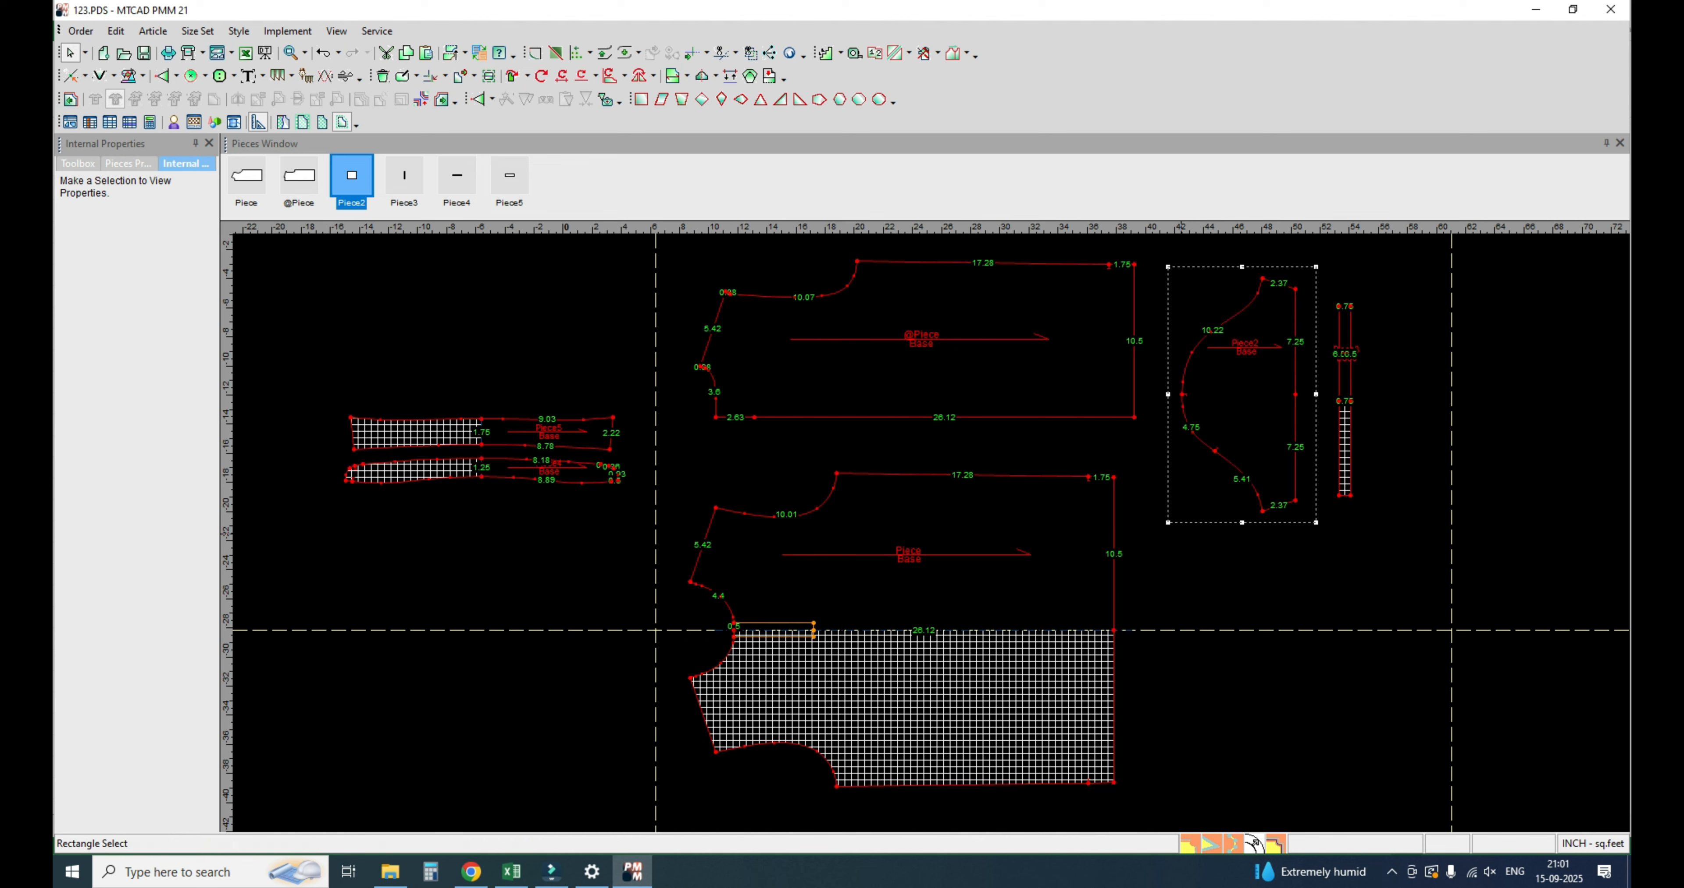
Step: Rename the mirrored front body piece as FRT
click(877, 500)
click(184, 246)
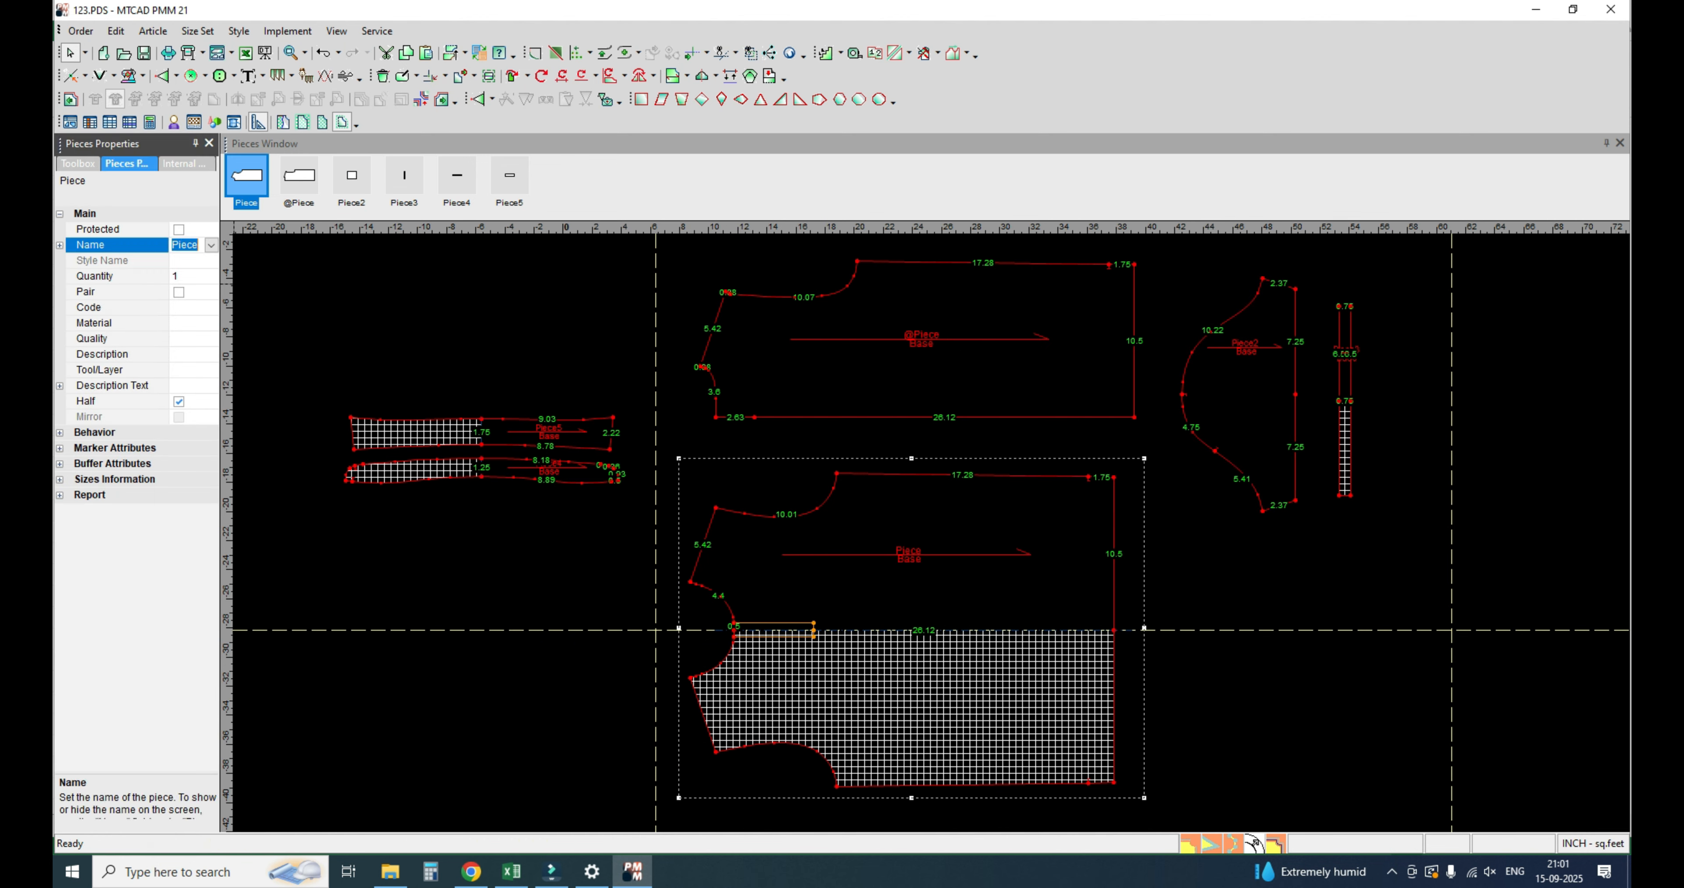
text(frt)
key(Return)
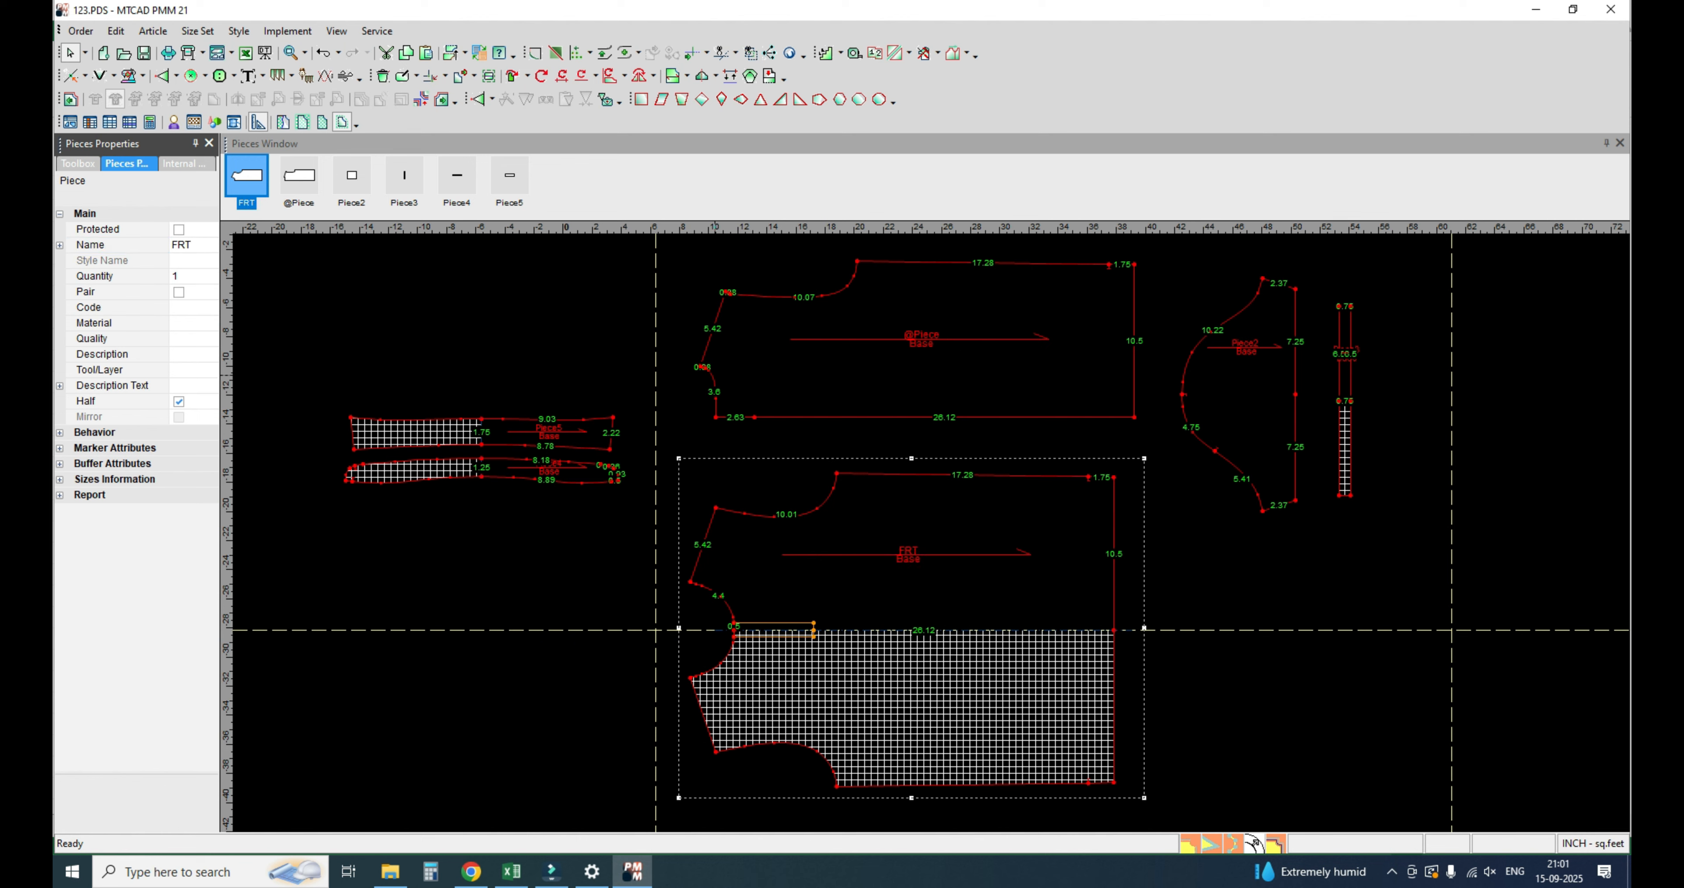
click(714, 375)
click(189, 245)
text(BK)
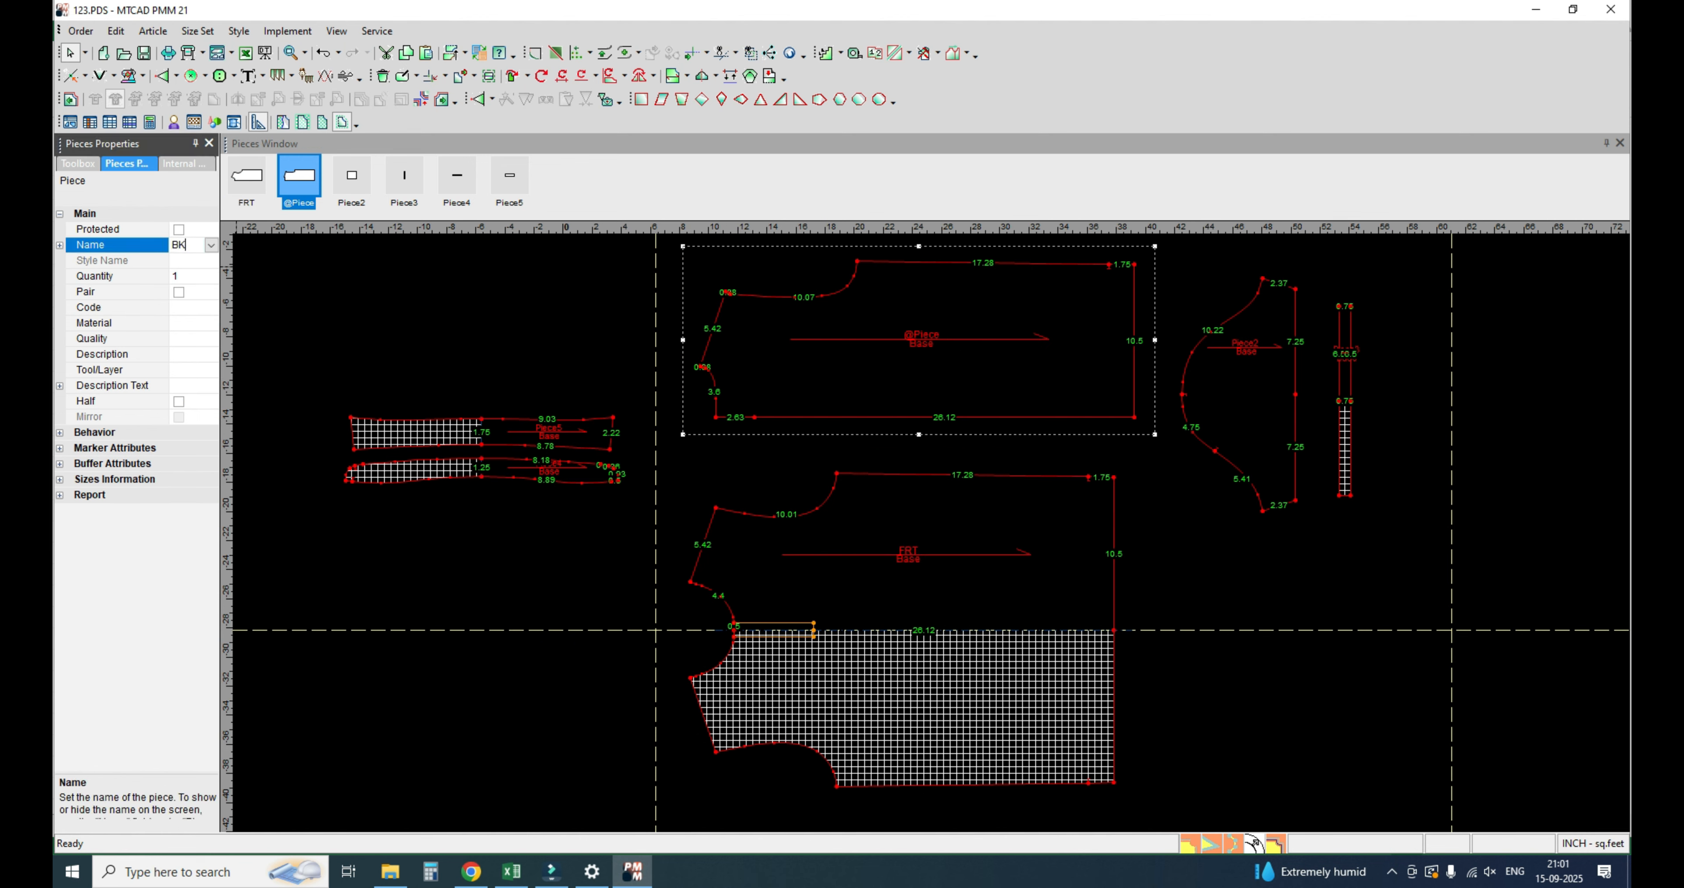
key(Return)
Step: Rename the sleeve piece, Piece2, as SLV
click(1242, 392)
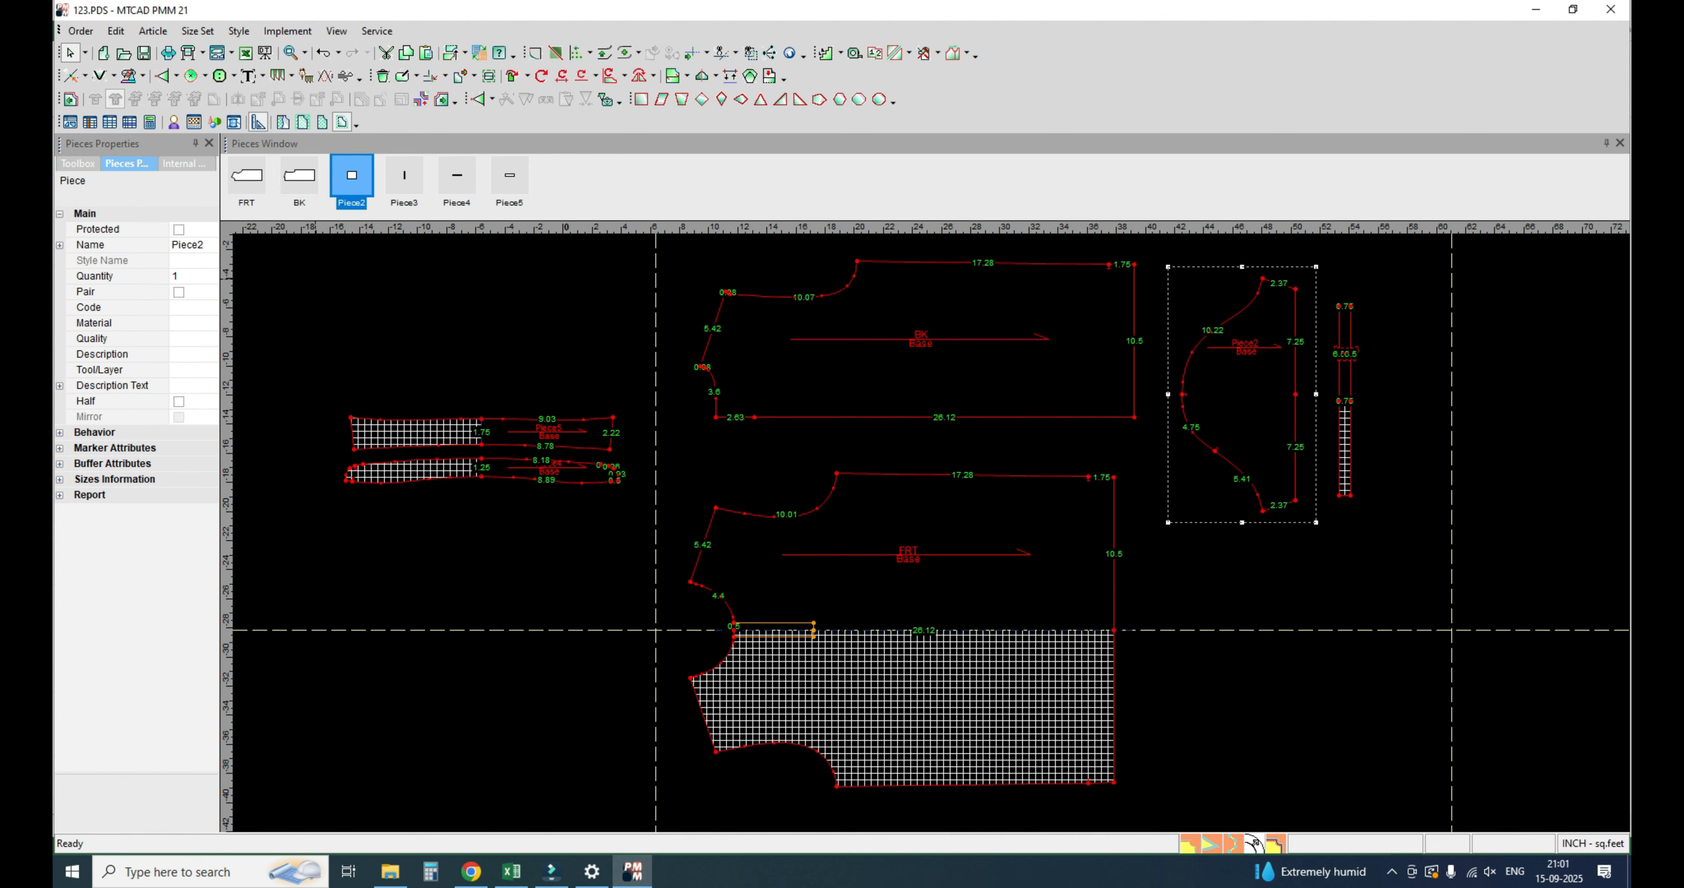
click(187, 246)
text(SLV)
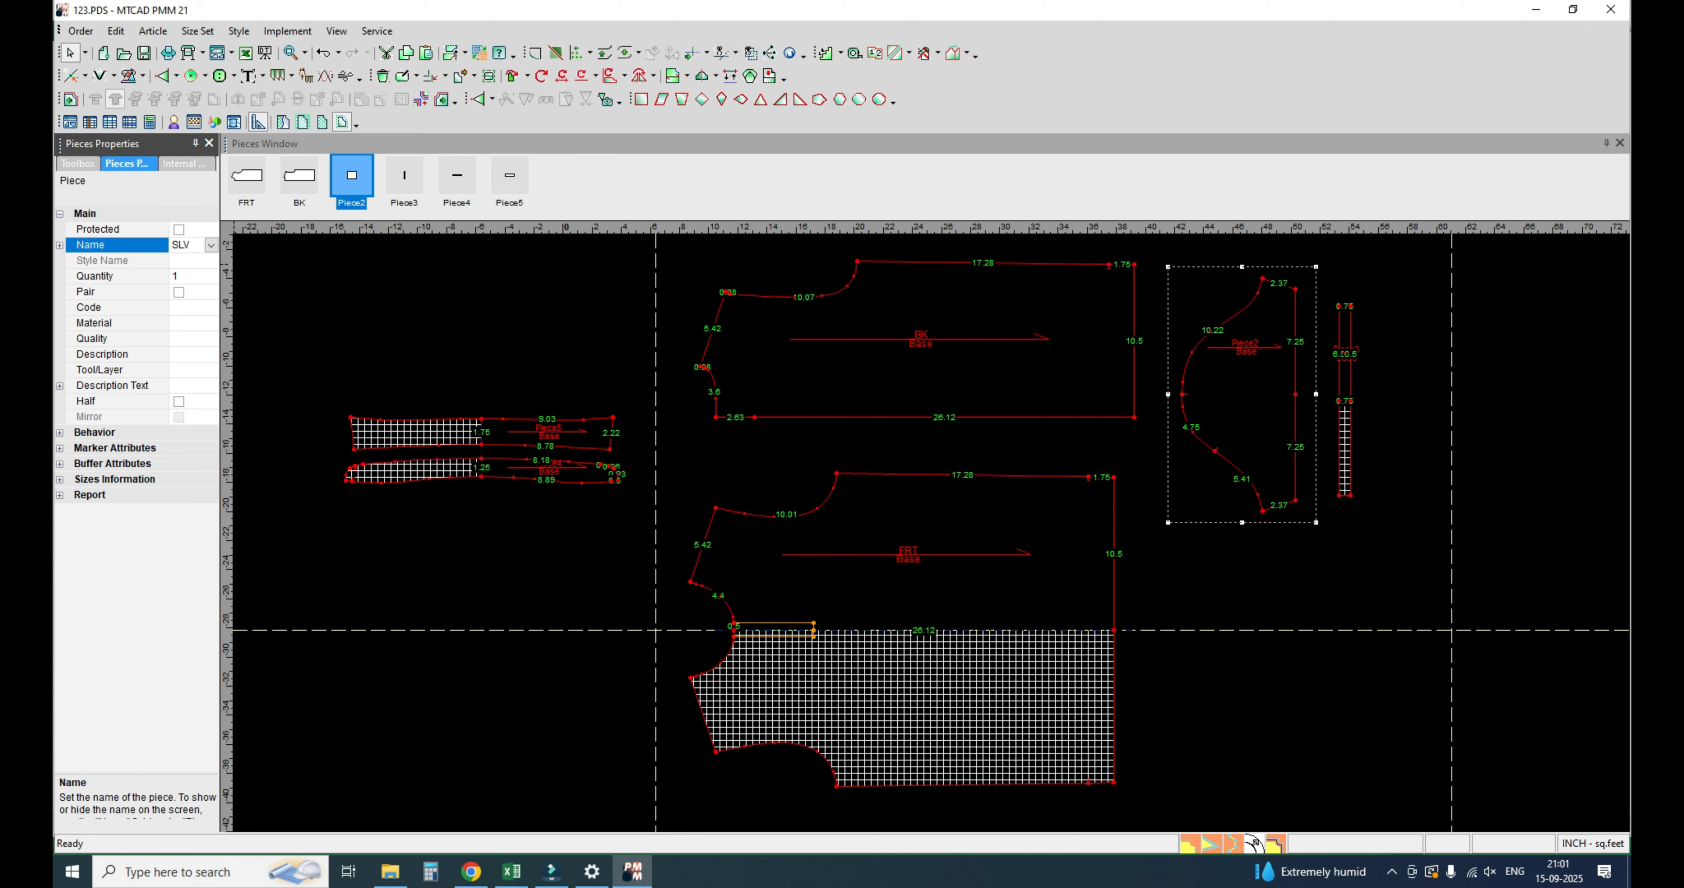
key(Return)
Step: Rename the narrow mirrored strip beside the sleeve, Piece3, as CUFF
click(1346, 391)
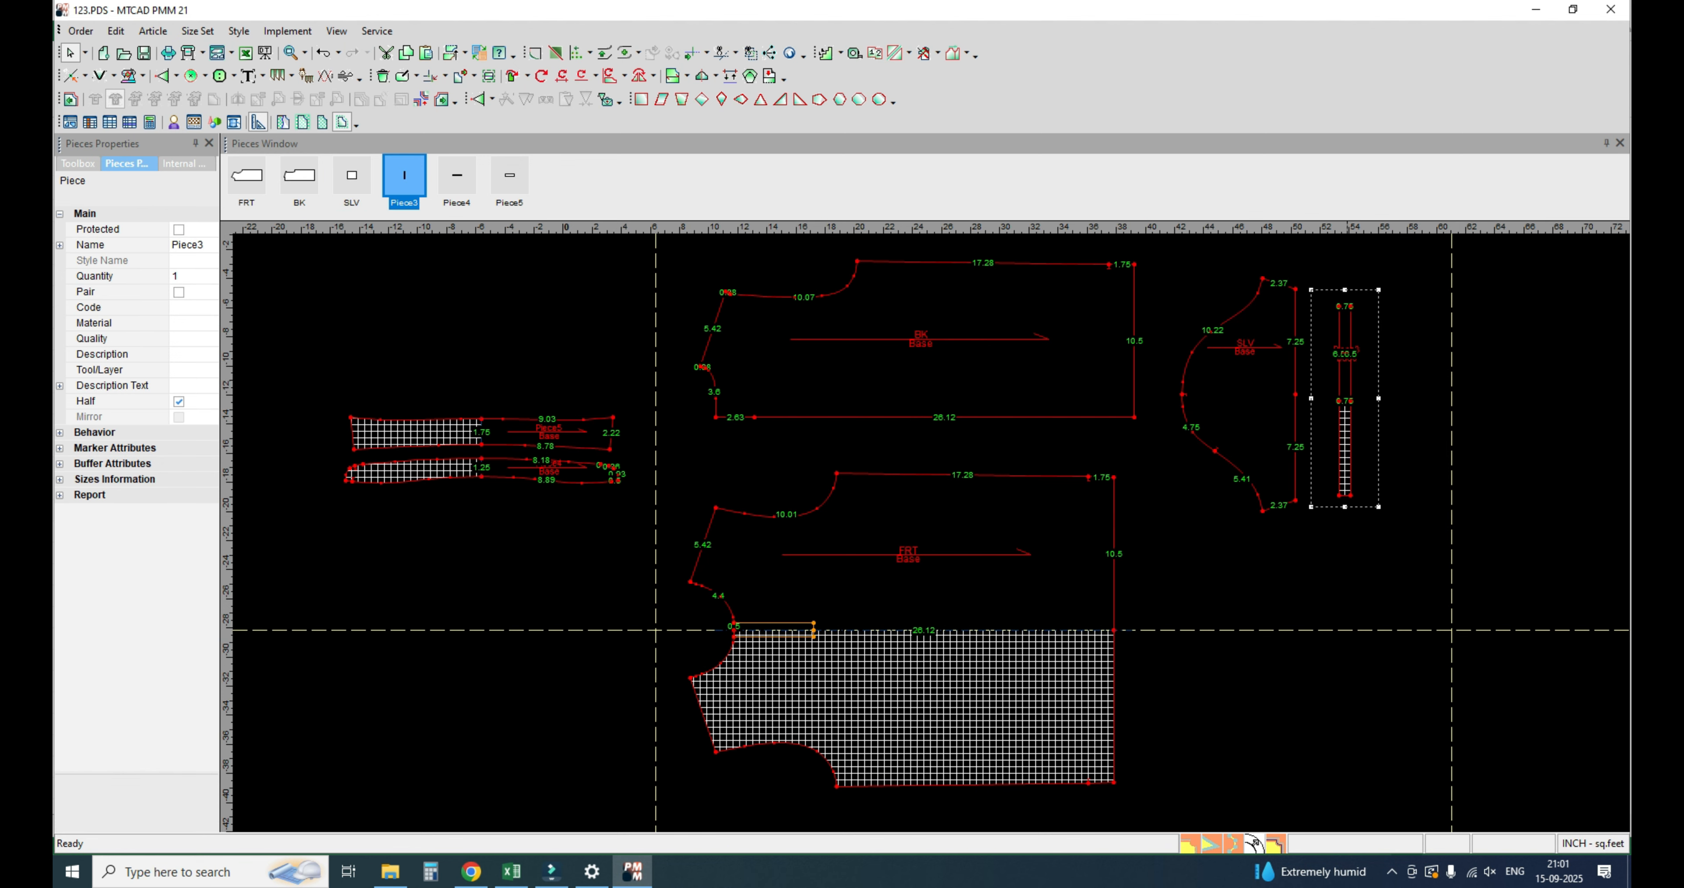
click(187, 246)
text(C)
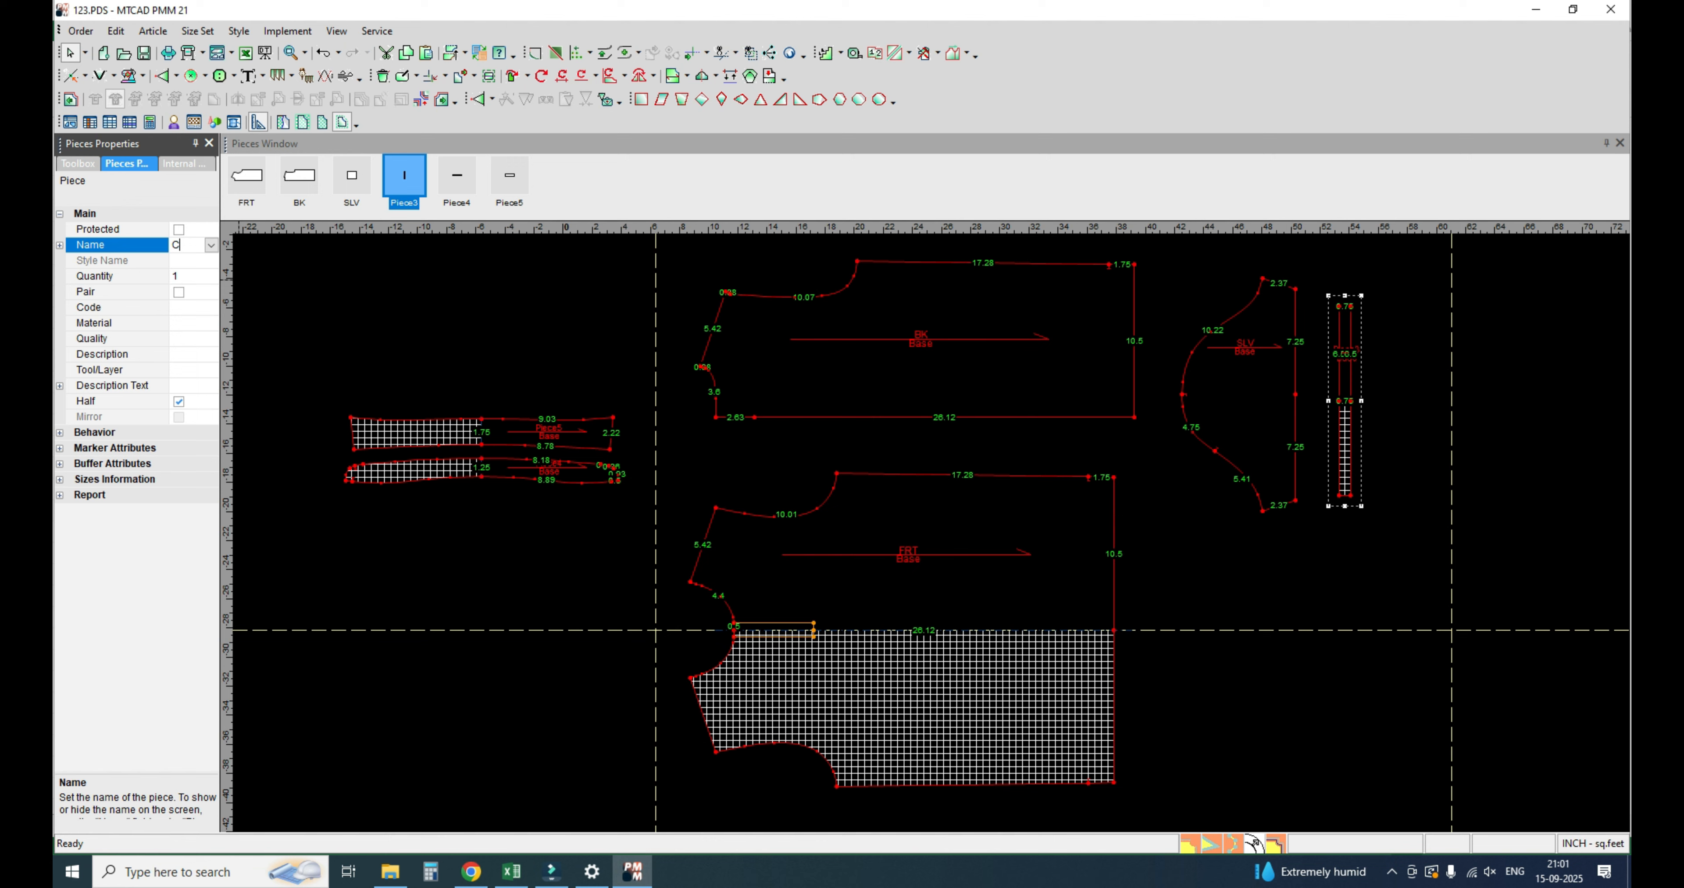
text(UFF)
key(Return)
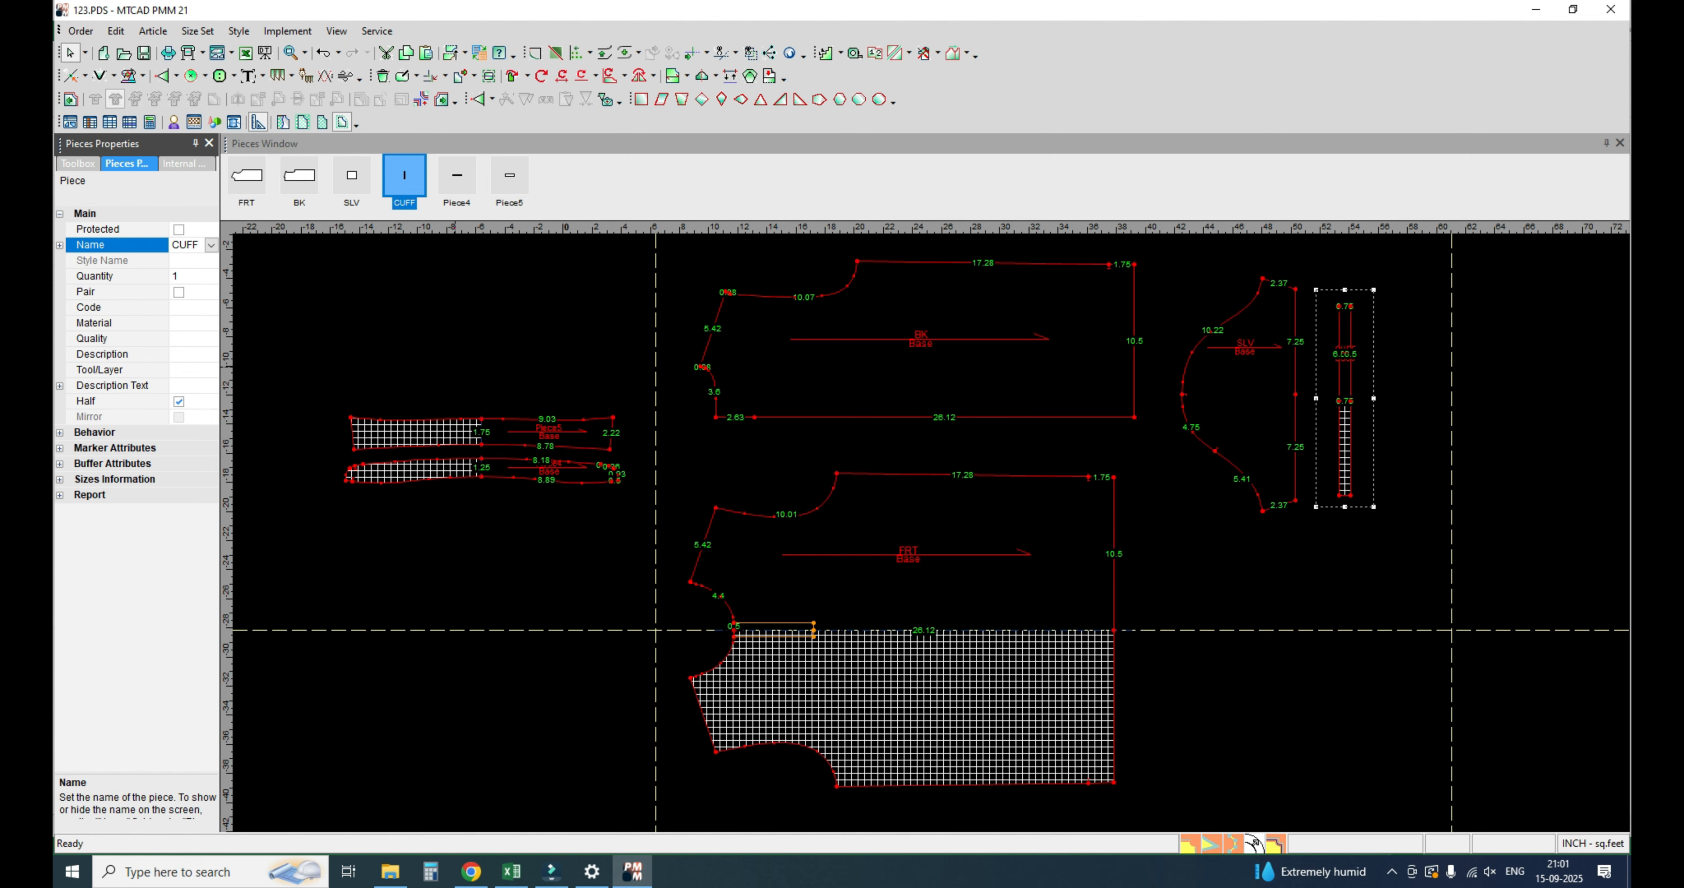
Step: Rename the mirrored neck band piece, Piece4, as BND
scroll(410, 490, up, 4)
click(386, 444)
click(188, 246)
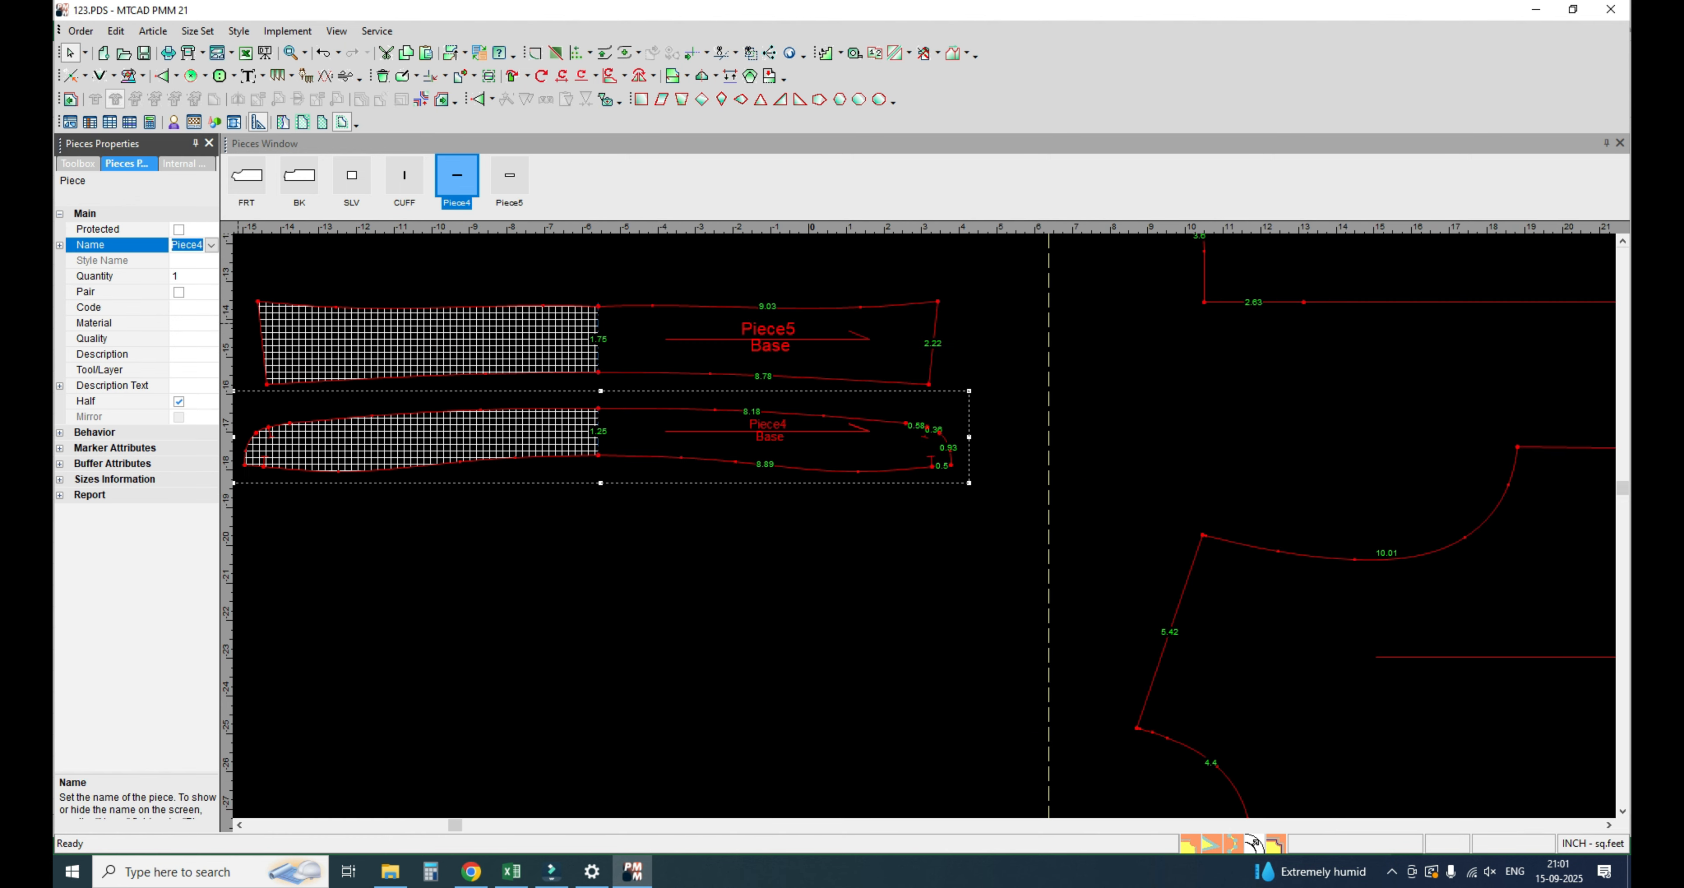
text(BND)
key(Return)
Step: Rename the mirrored collar piece, Piece5, as COLLAR
click(652, 335)
click(188, 245)
text(COL)
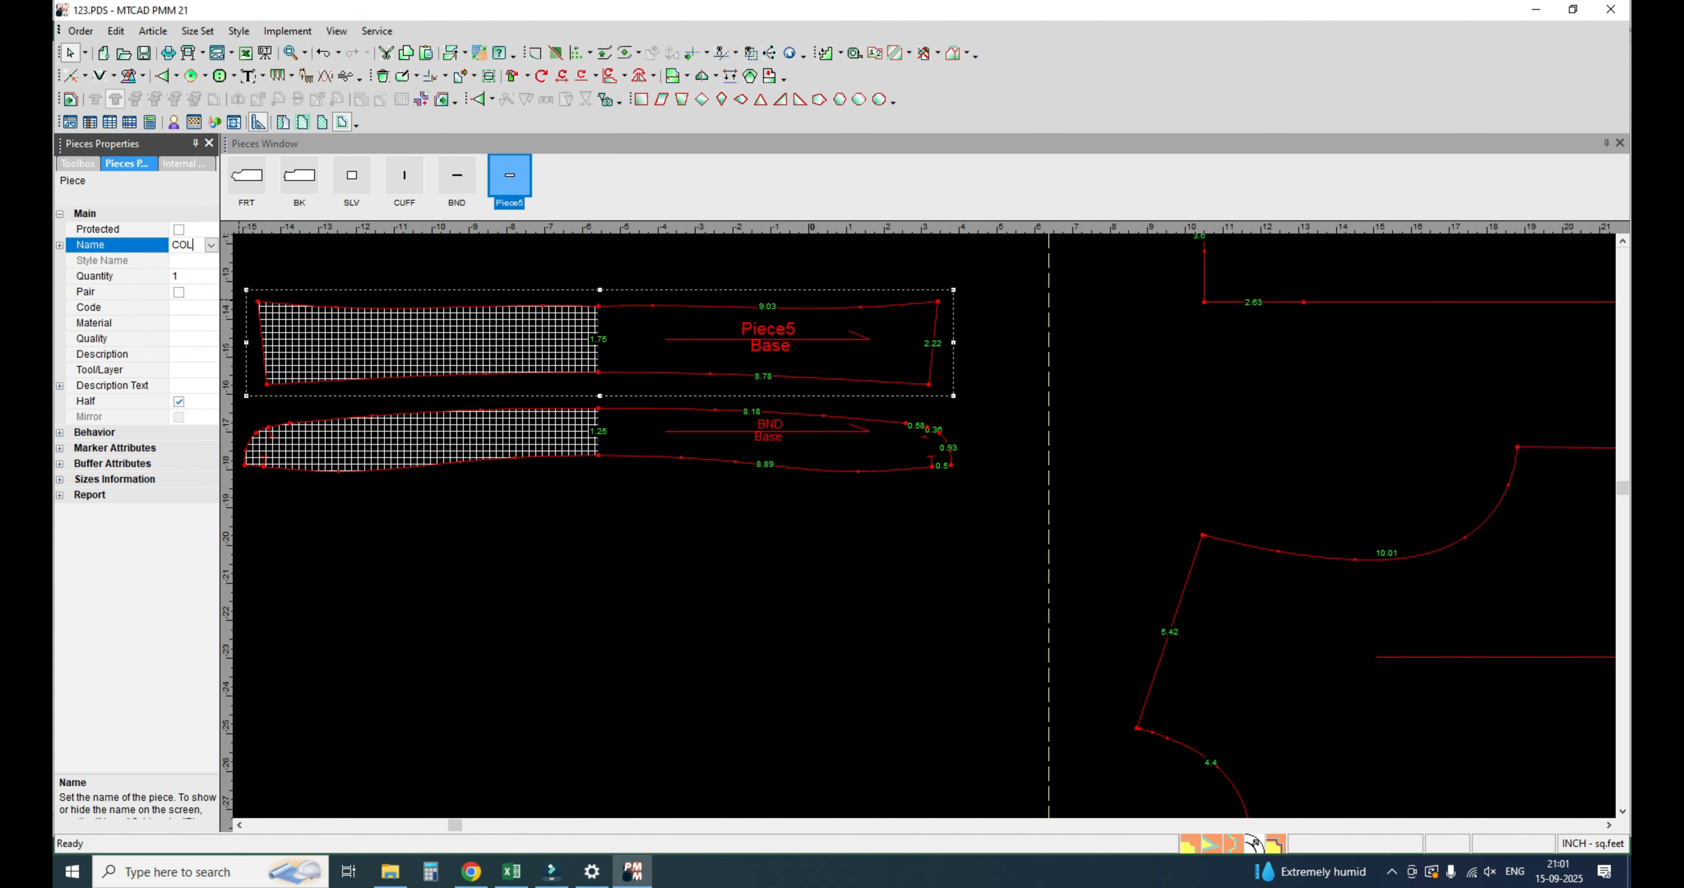
text(LAR)
key(Return)
scroll(456, 539, down, 4)
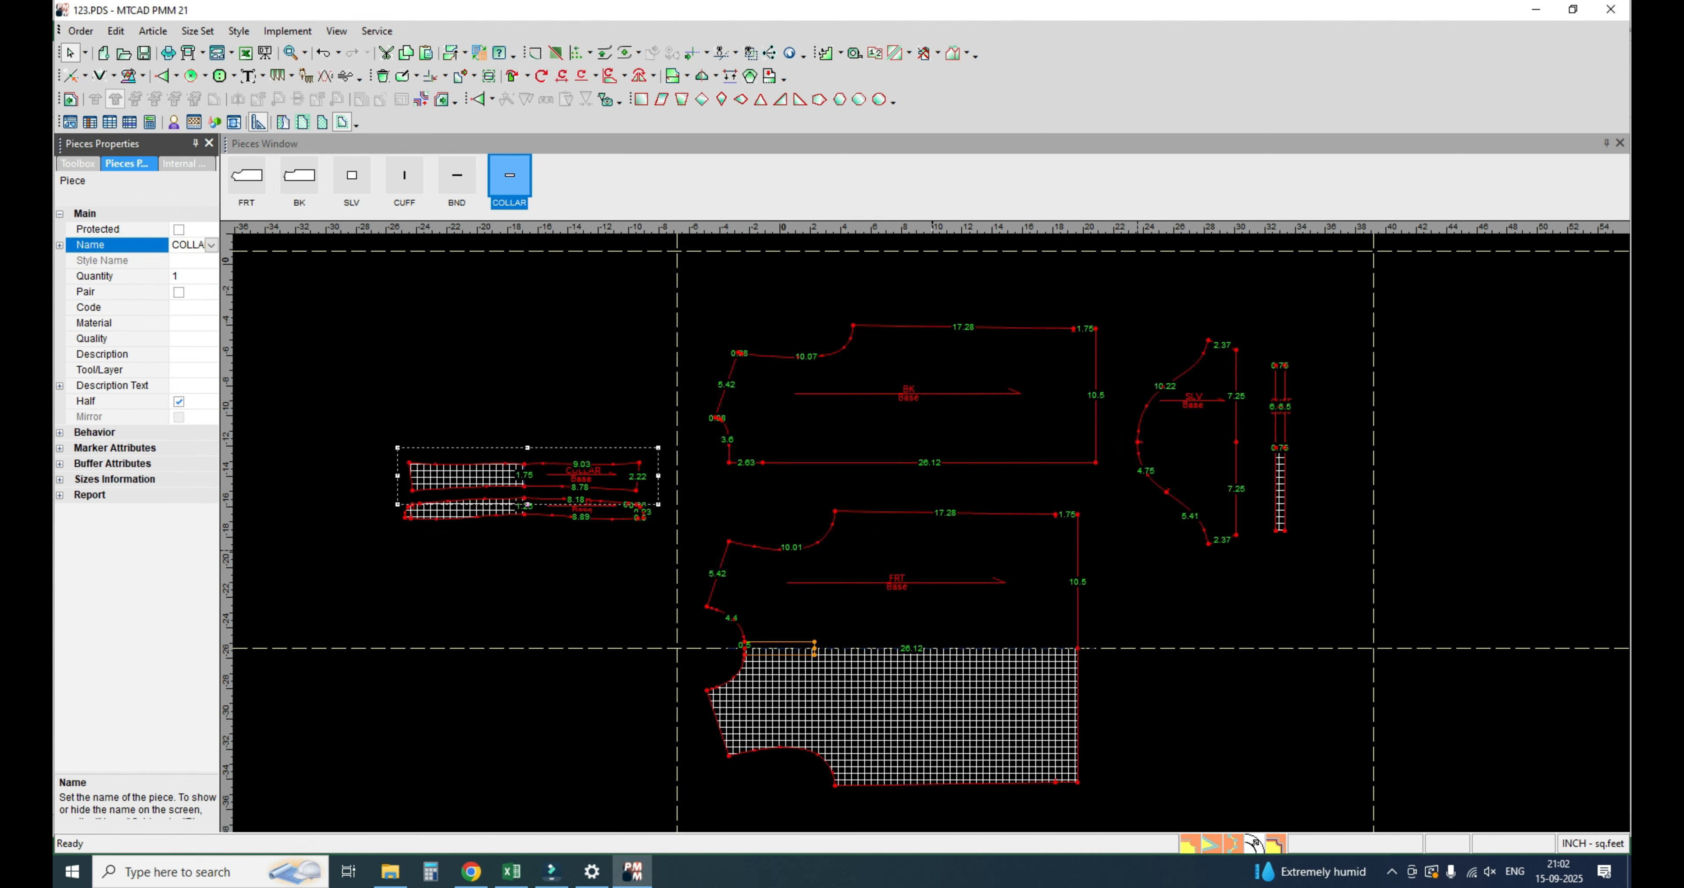
Step: Add a seam allowance to the back body along its neckline, shoulder, armhole and side edge, ending at the hem corner
scroll(1032, 388, up, 2)
key(s)
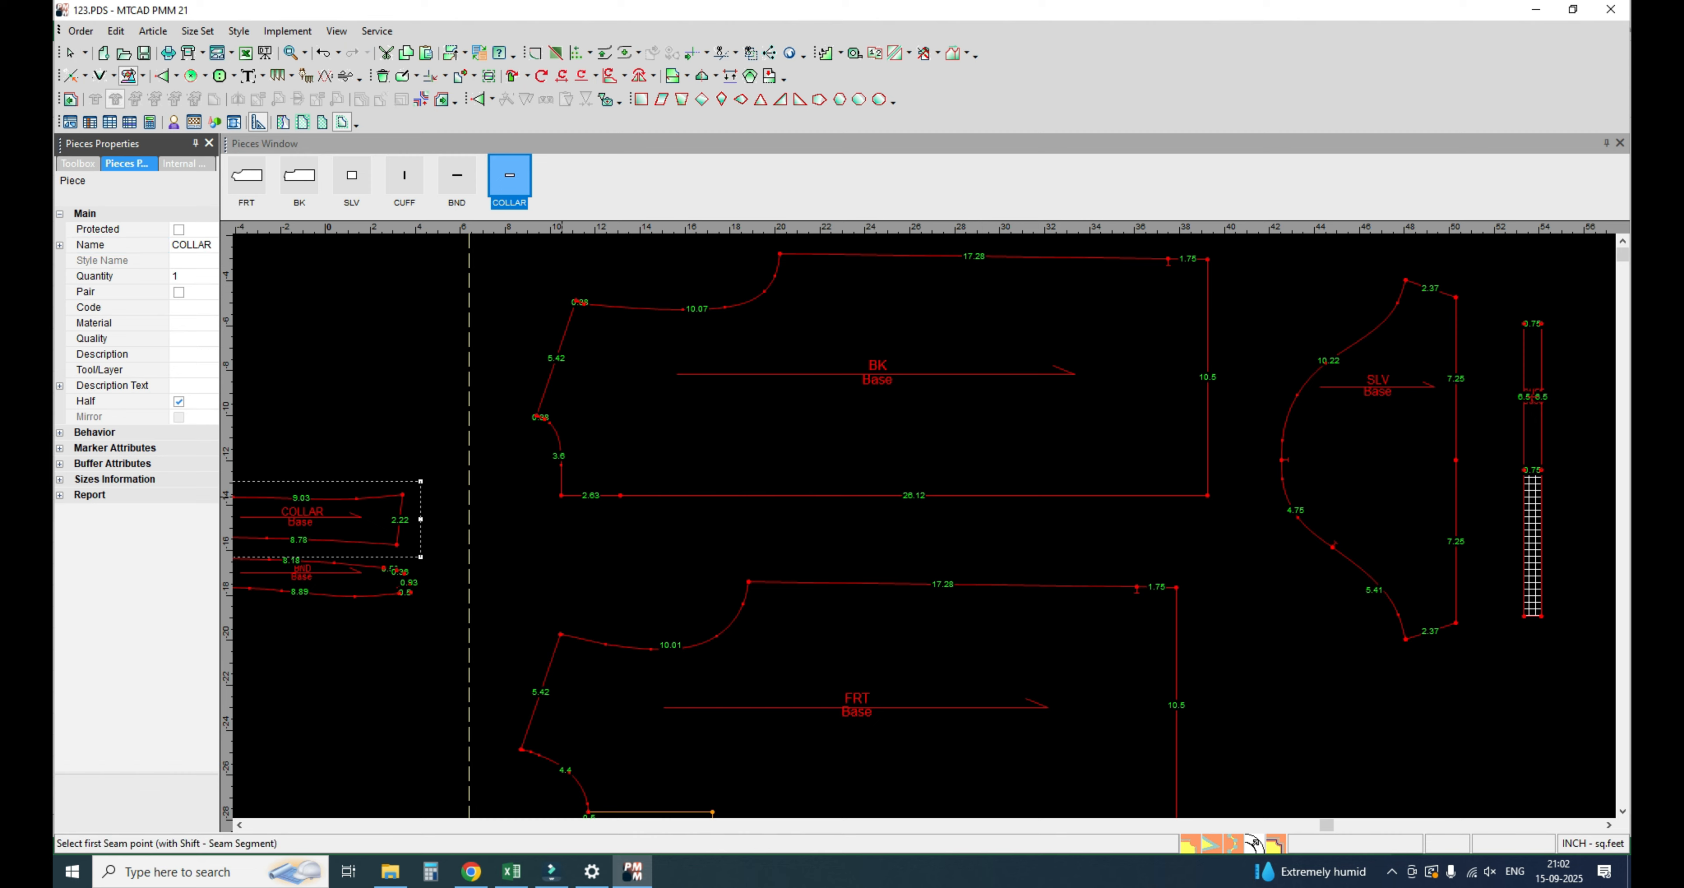
click(561, 495)
click(1208, 259)
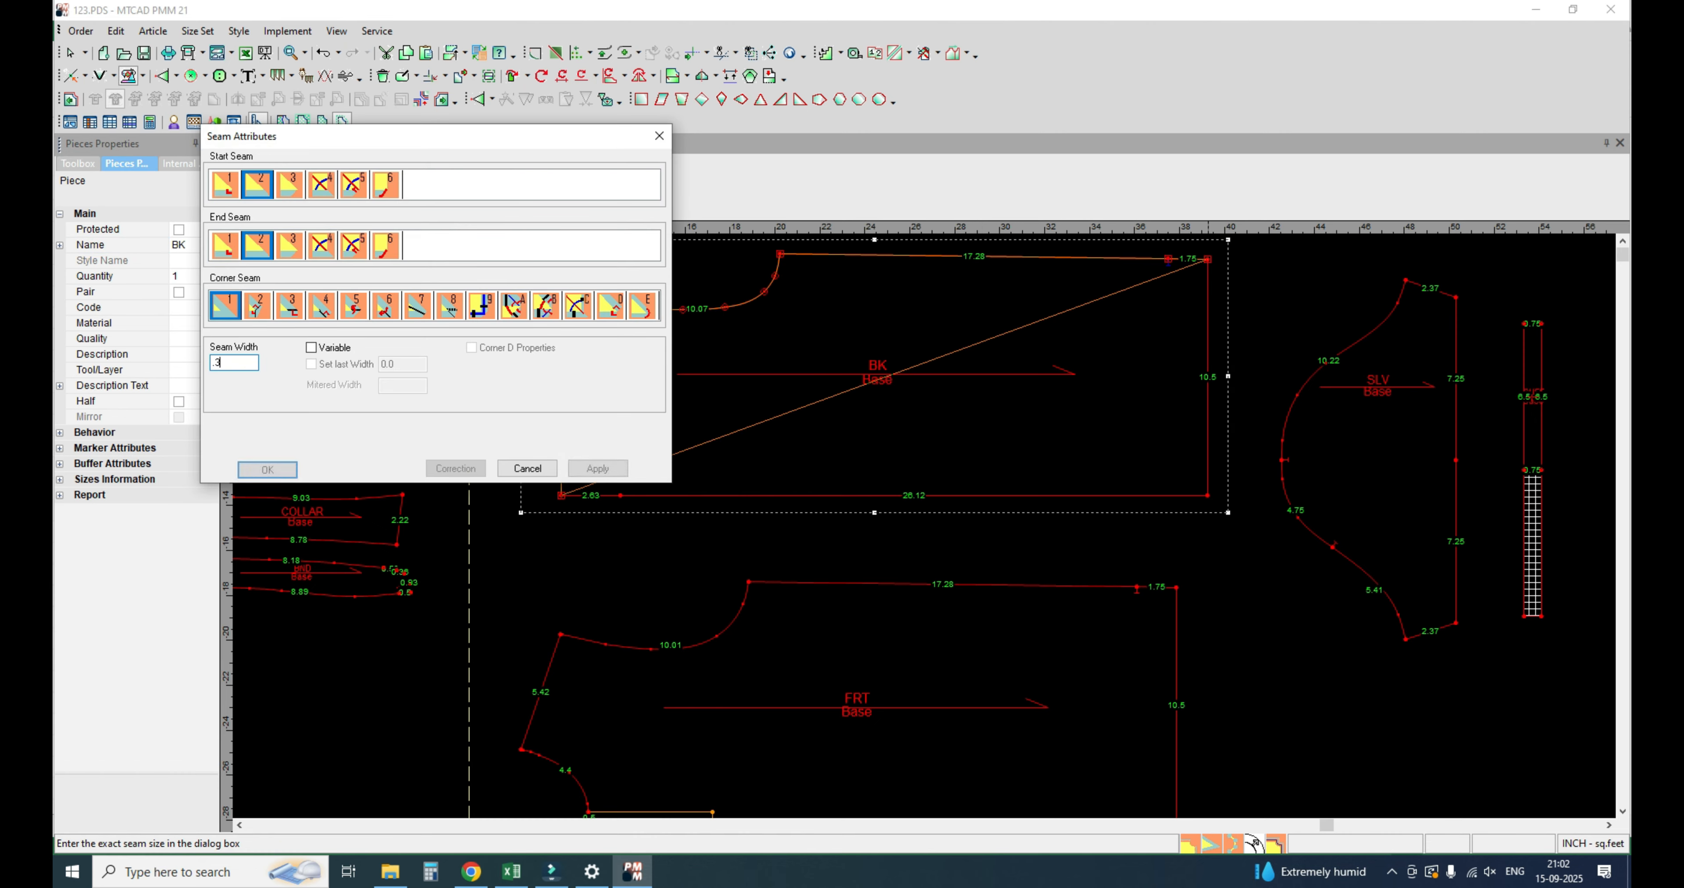
text(.3)
key(Return)
Step: Add a 1-inch seam allowance along the hem edge of the back body
click(1207, 259)
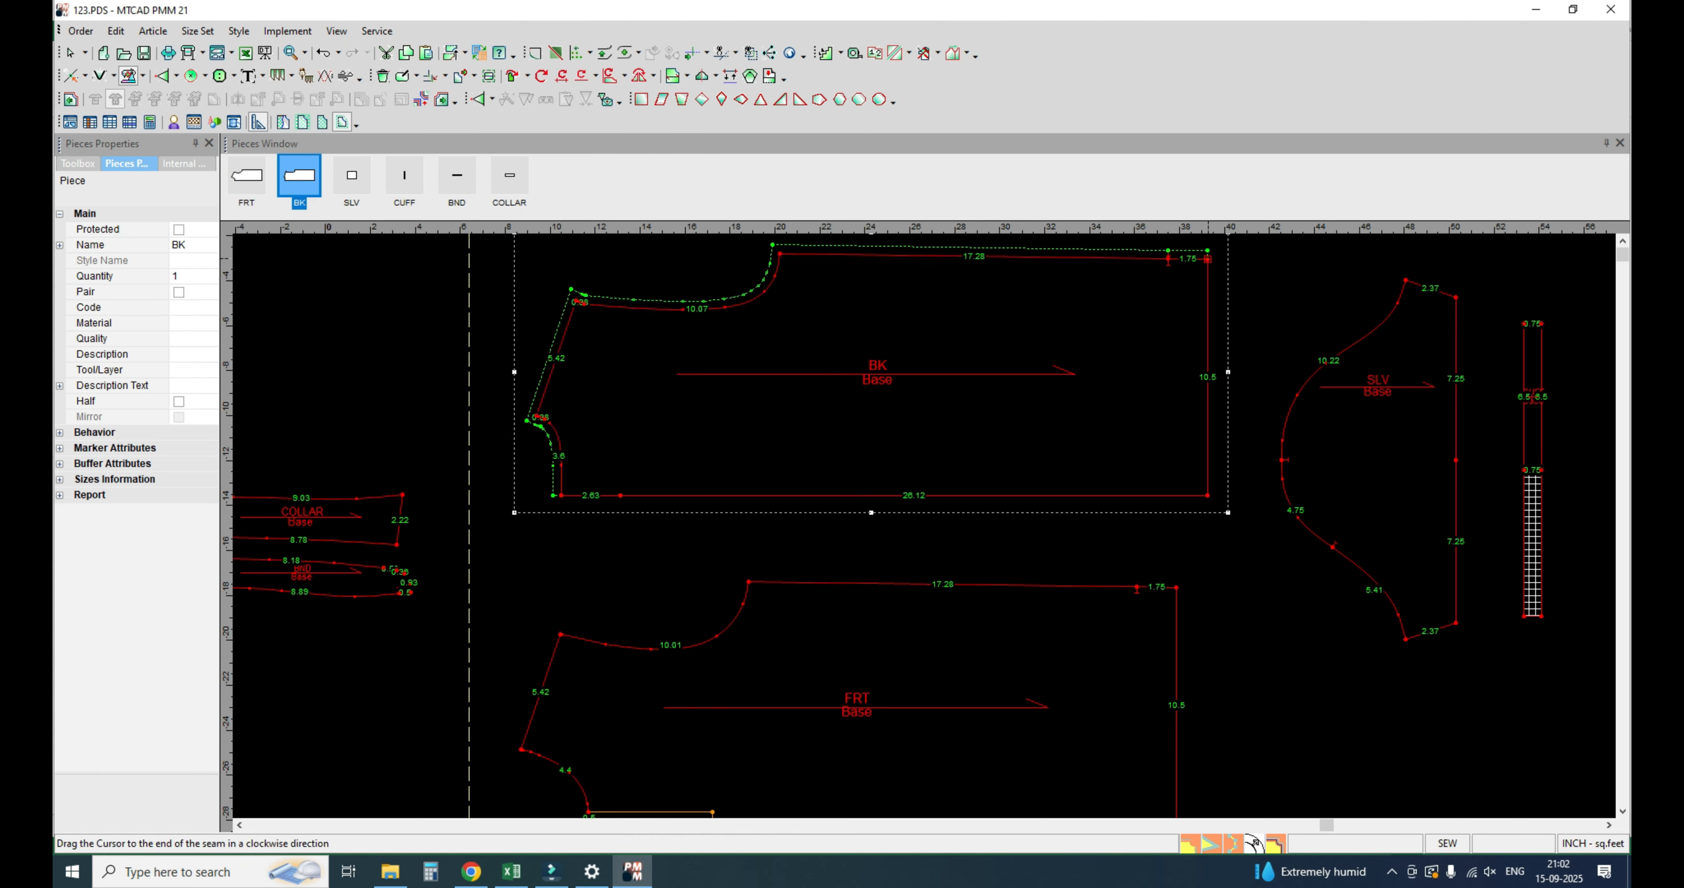
click(1207, 495)
text(1)
key(Return)
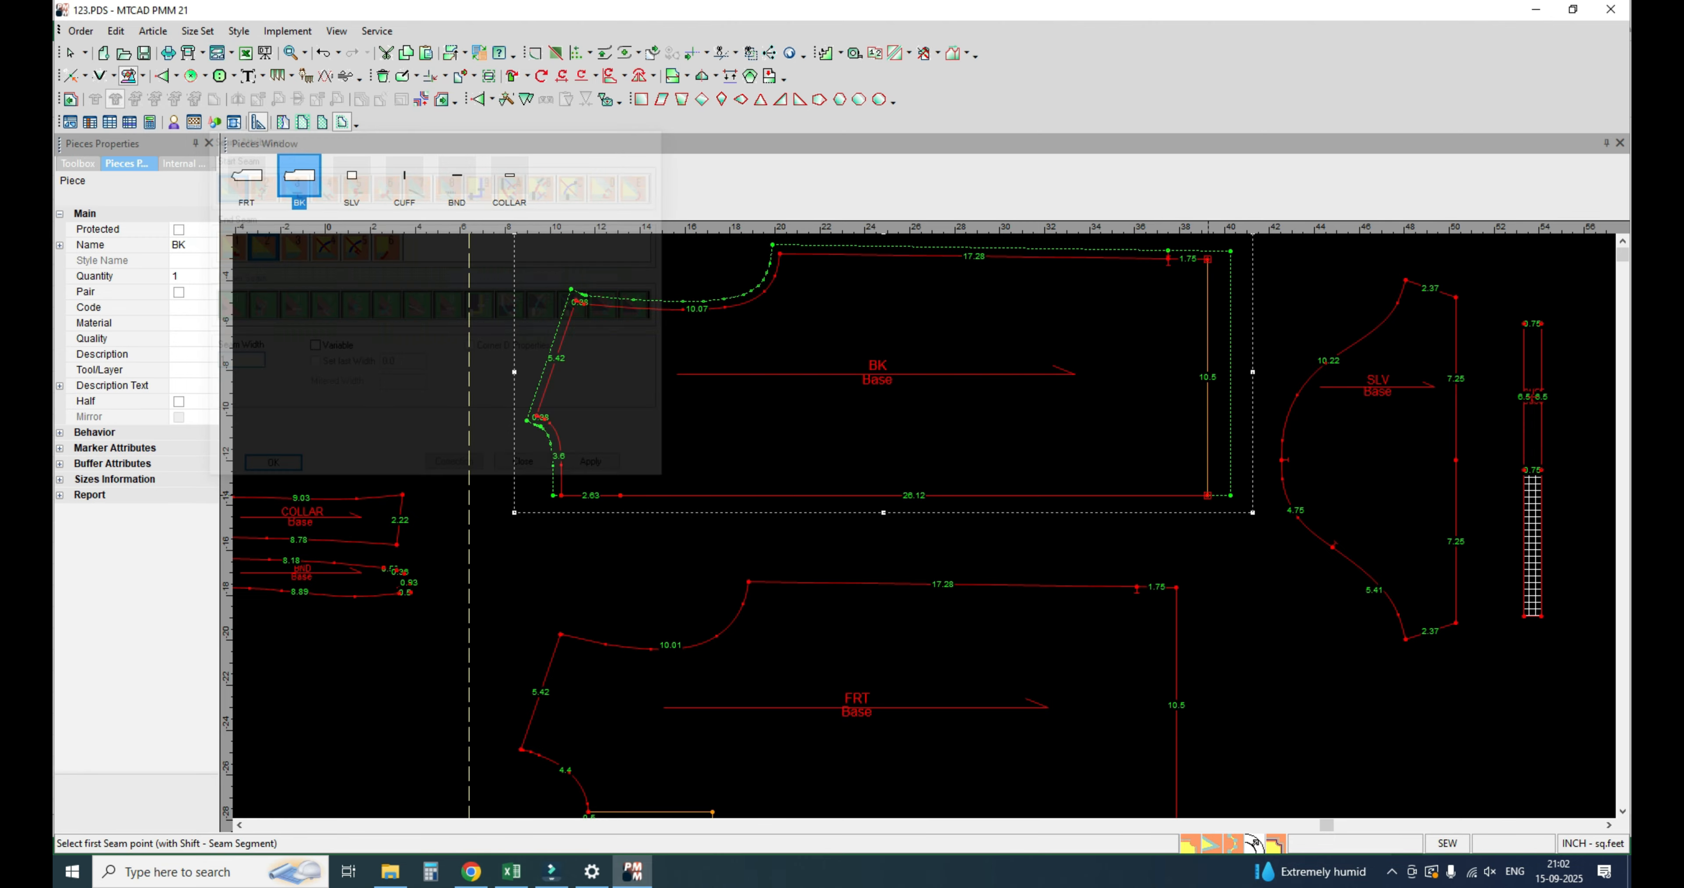
Step: Add a seam allowance to the front body from the centre neck point around the shoulder, armhole and side to the hem corner
scroll(527, 239, down, 3)
scroll(889, 584, up, 2)
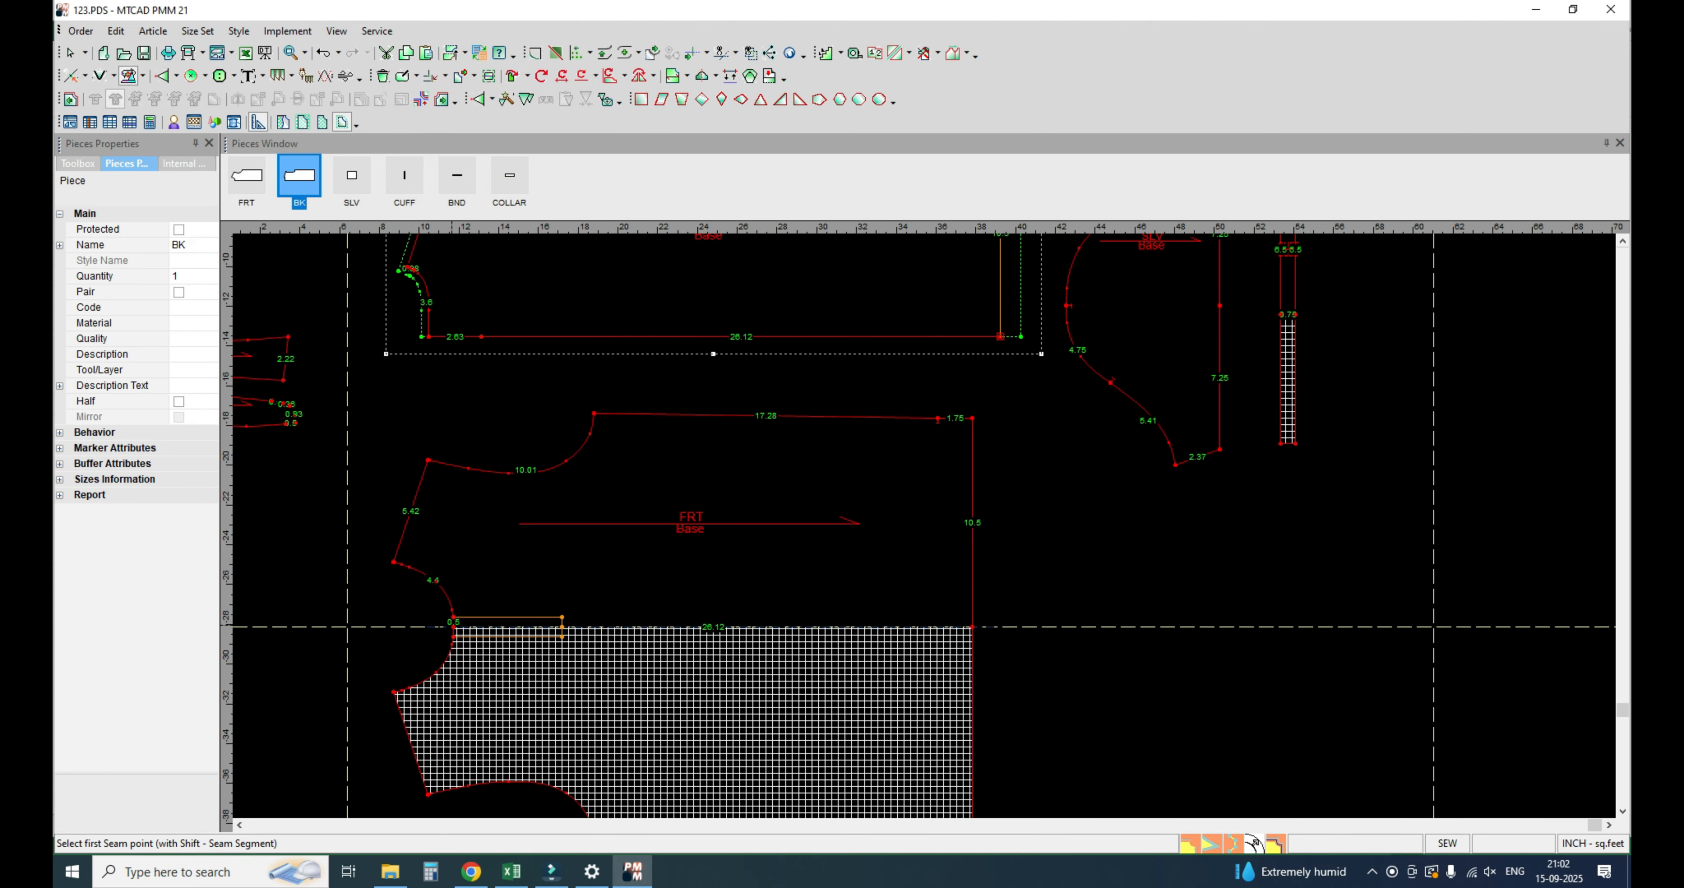
click(453, 622)
click(973, 417)
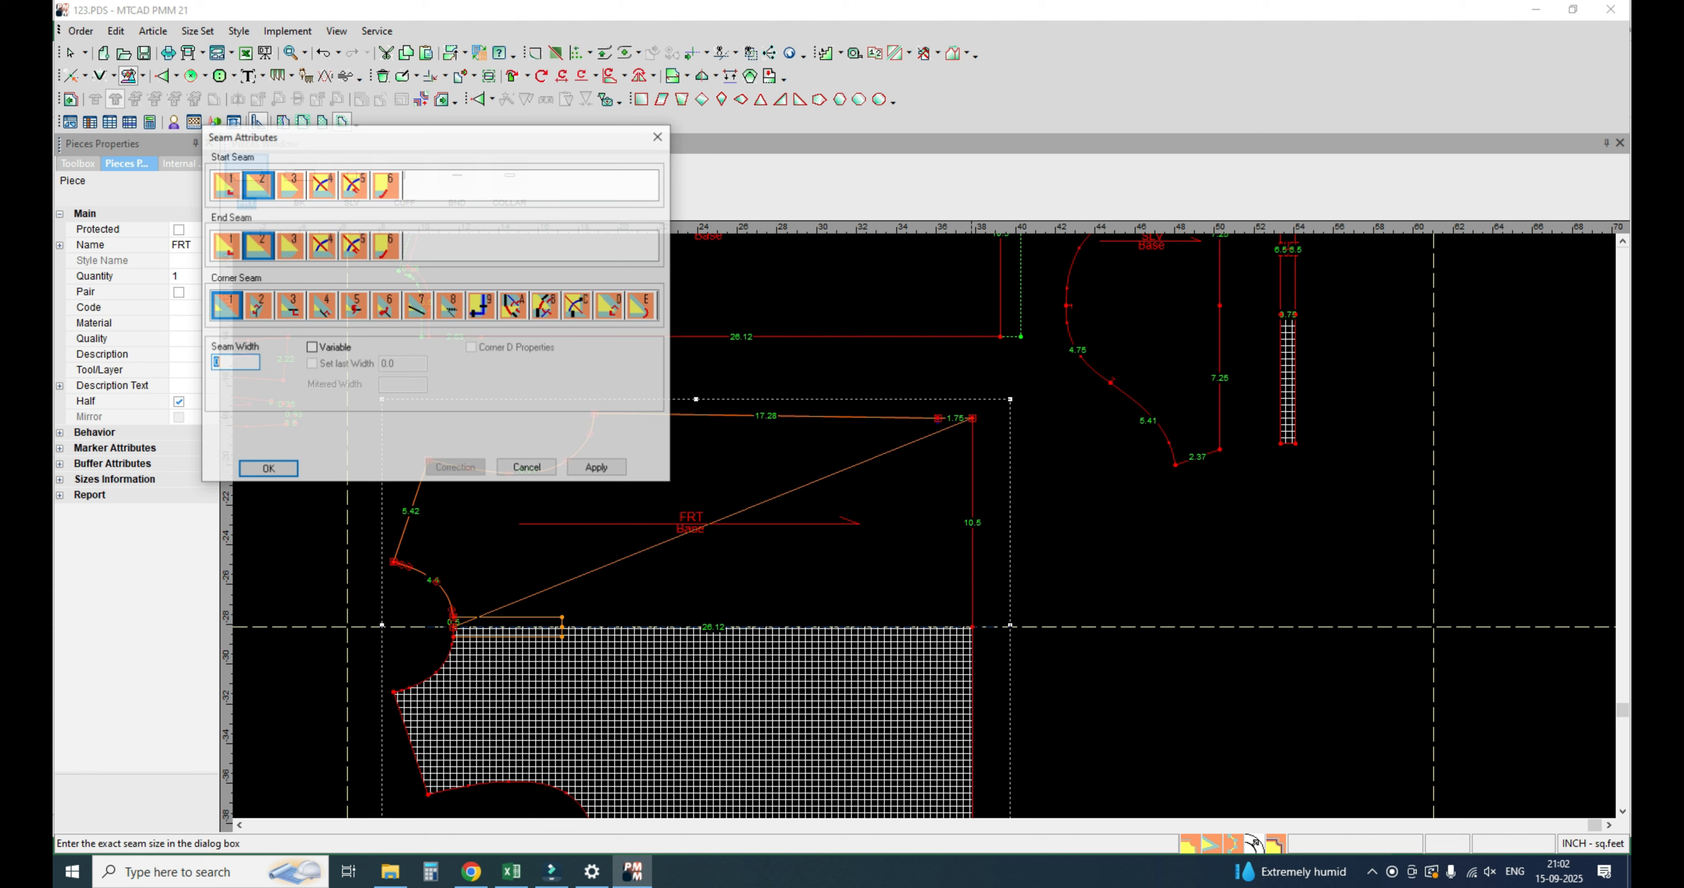
text(0.5)
key(Return)
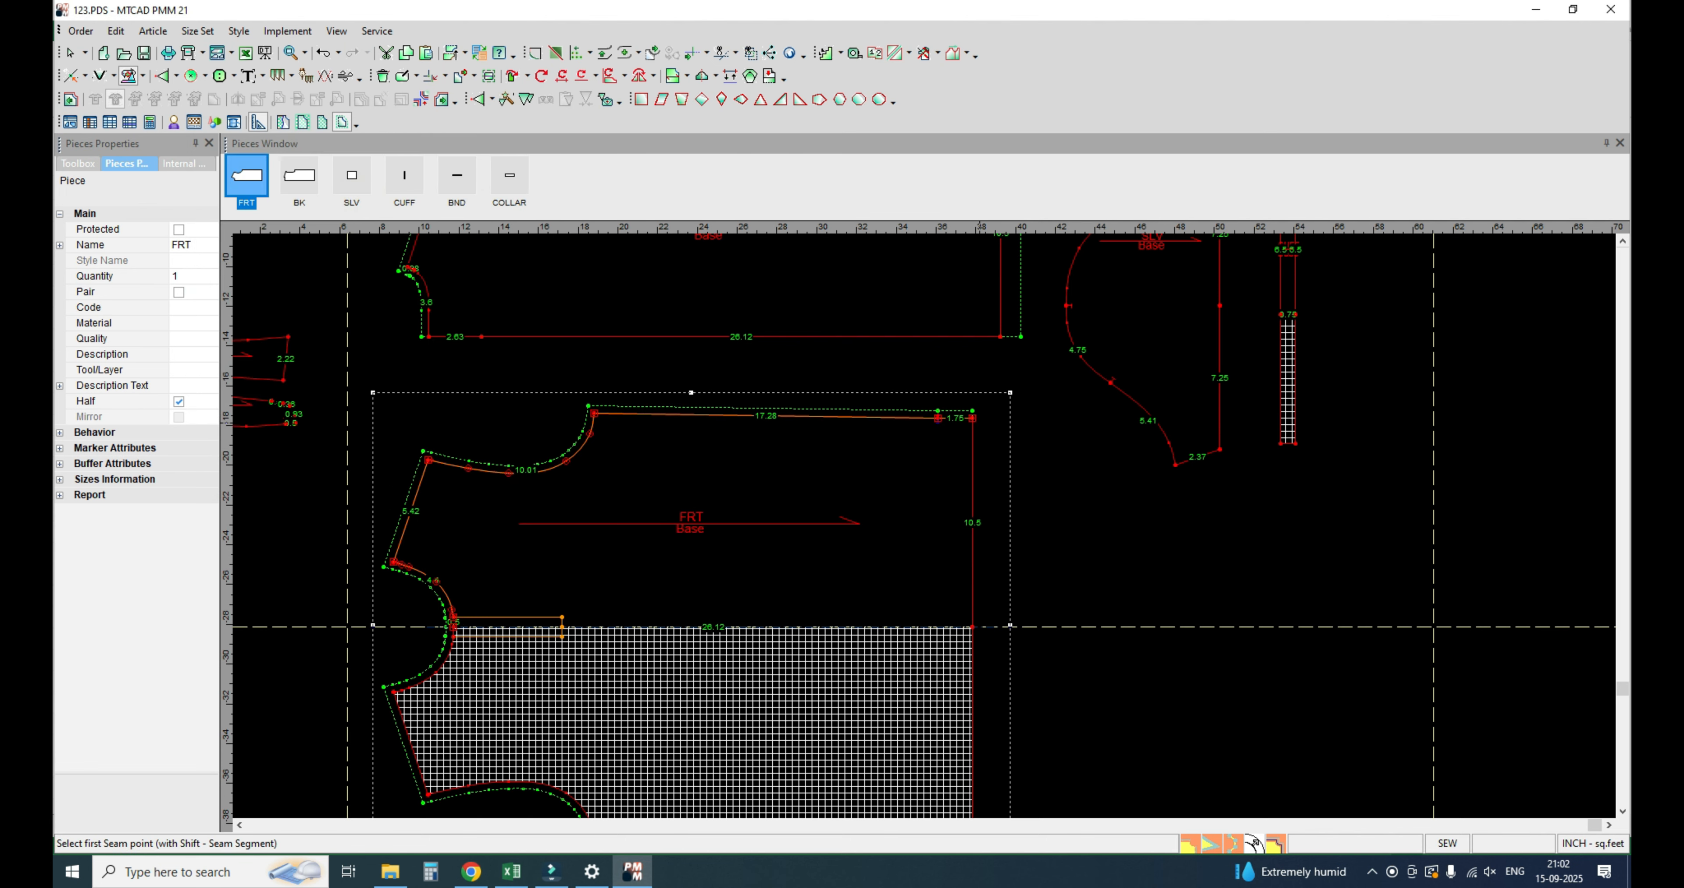
Step: Add a 1-inch seam allowance along the hem edge of the front body
click(968, 418)
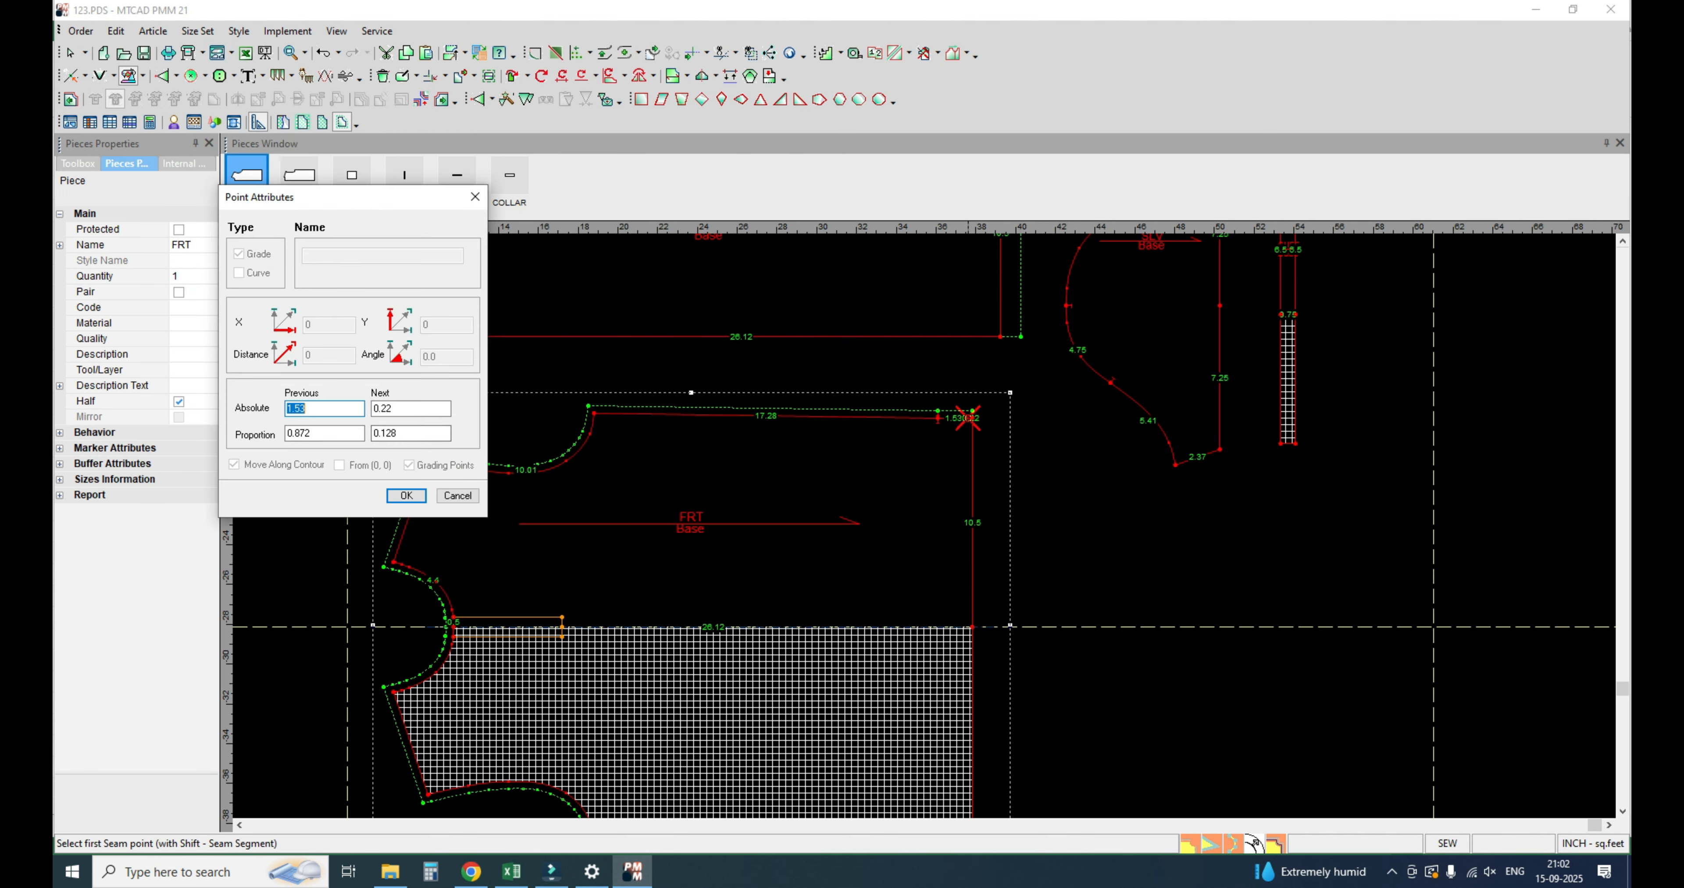
key(Return)
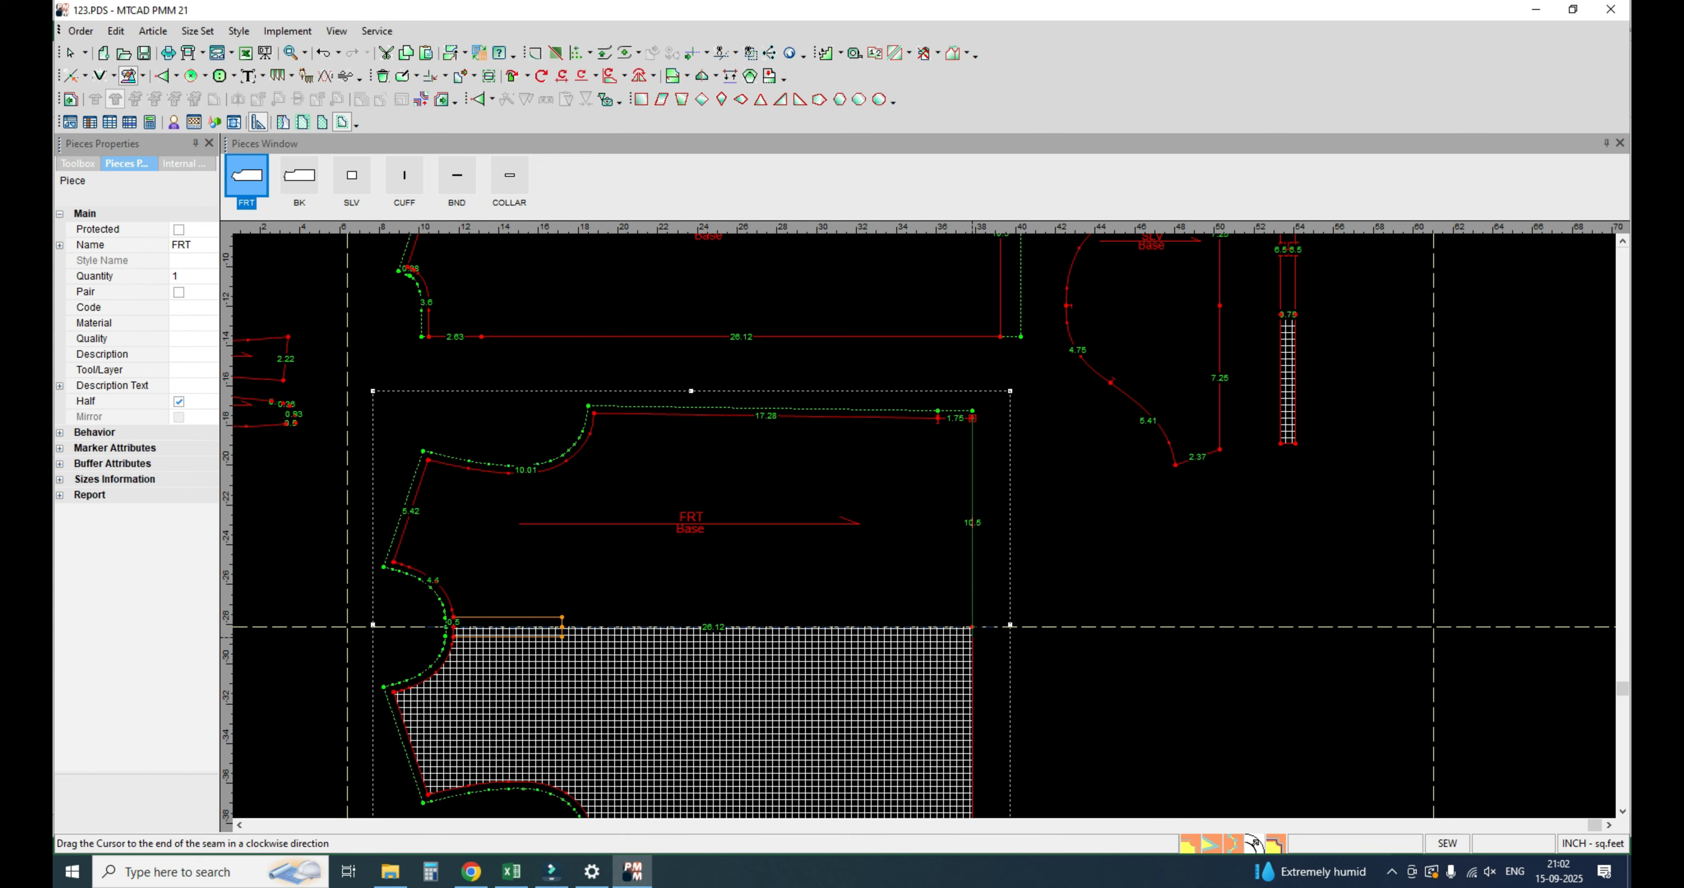
click(972, 629)
text(1)
key(Return)
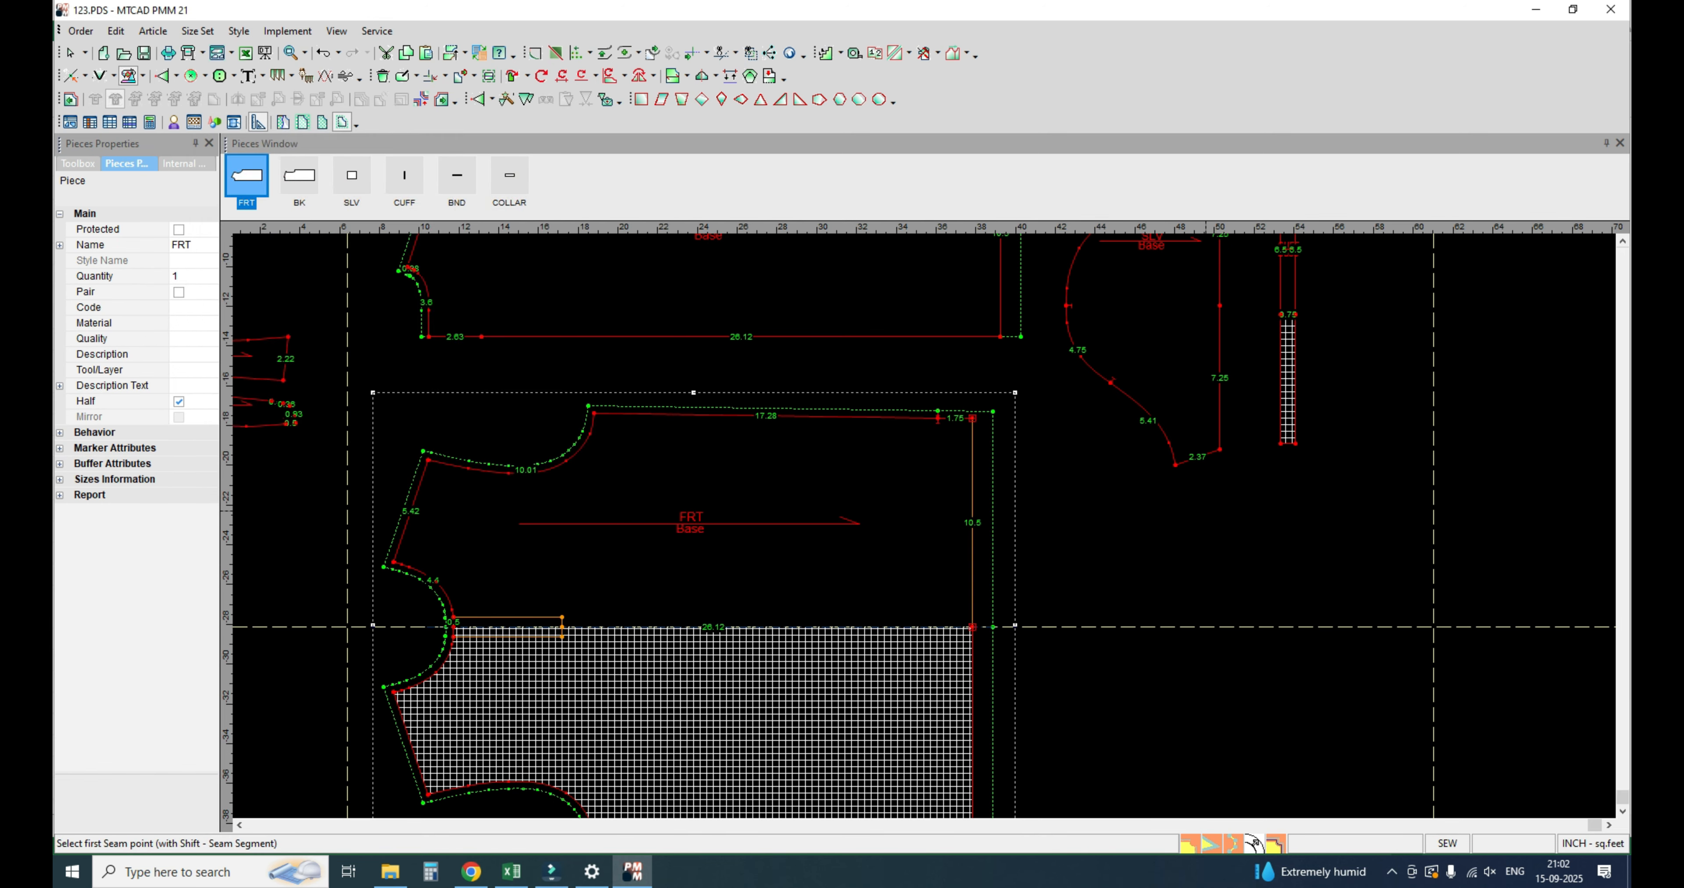
Step: Add 0.375-inch seam allowances all around the sleeve, covering the cap and underarm edges and the straight hem edge
scroll(1206, 510, down, 2)
scroll(927, 616, up, 1)
click(972, 618)
click(972, 406)
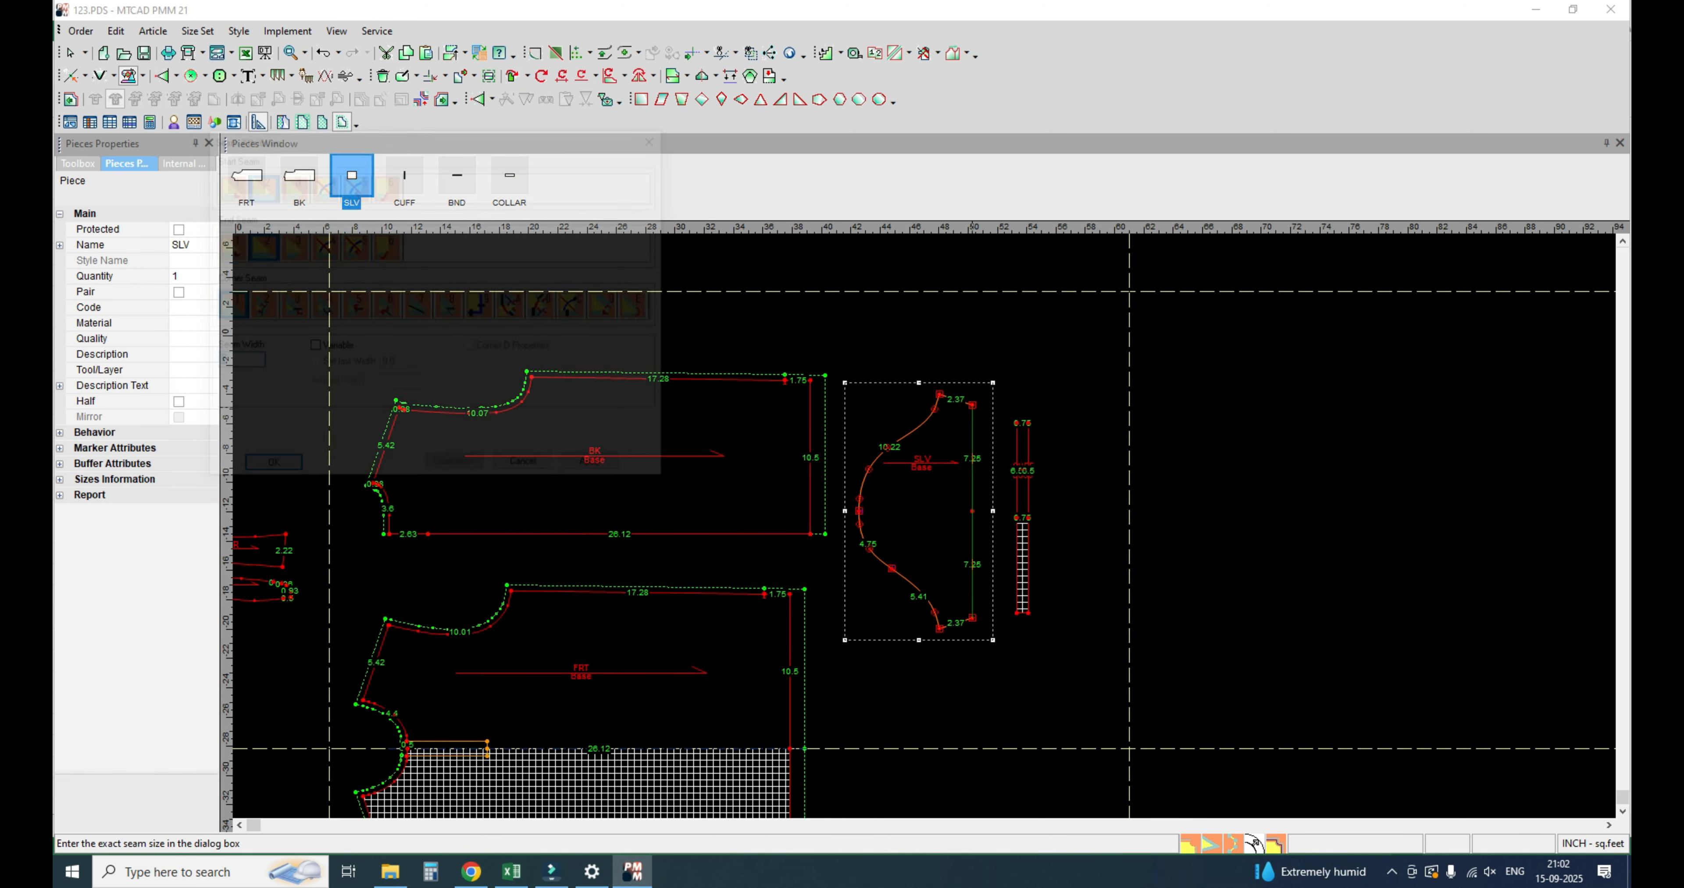
text(.37)
key(Return)
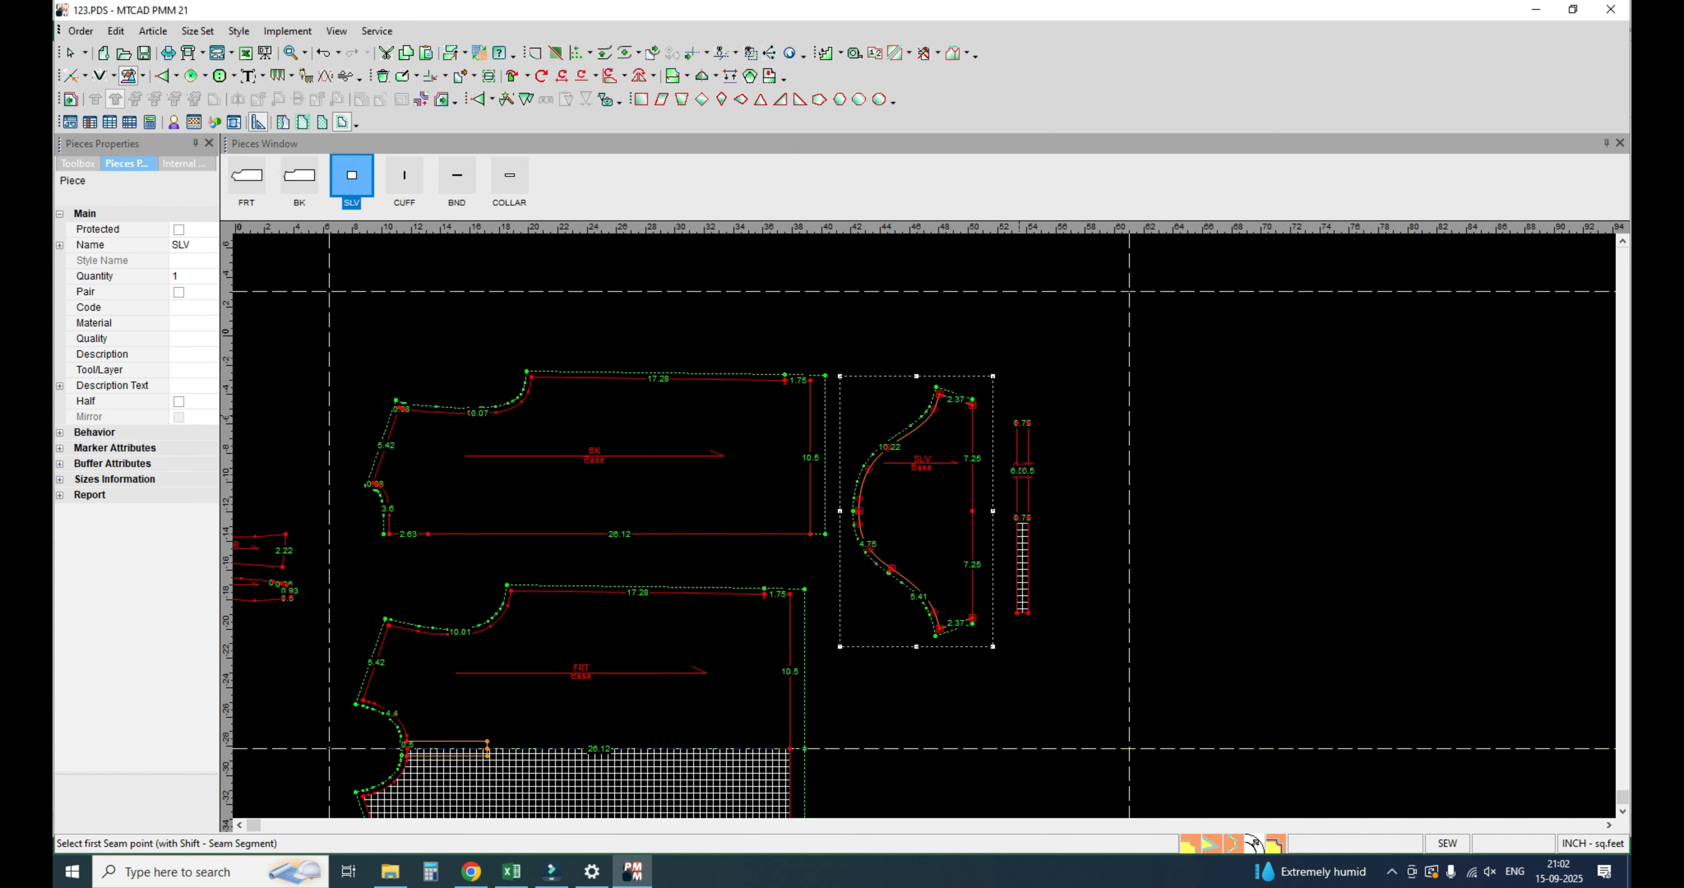
click(972, 405)
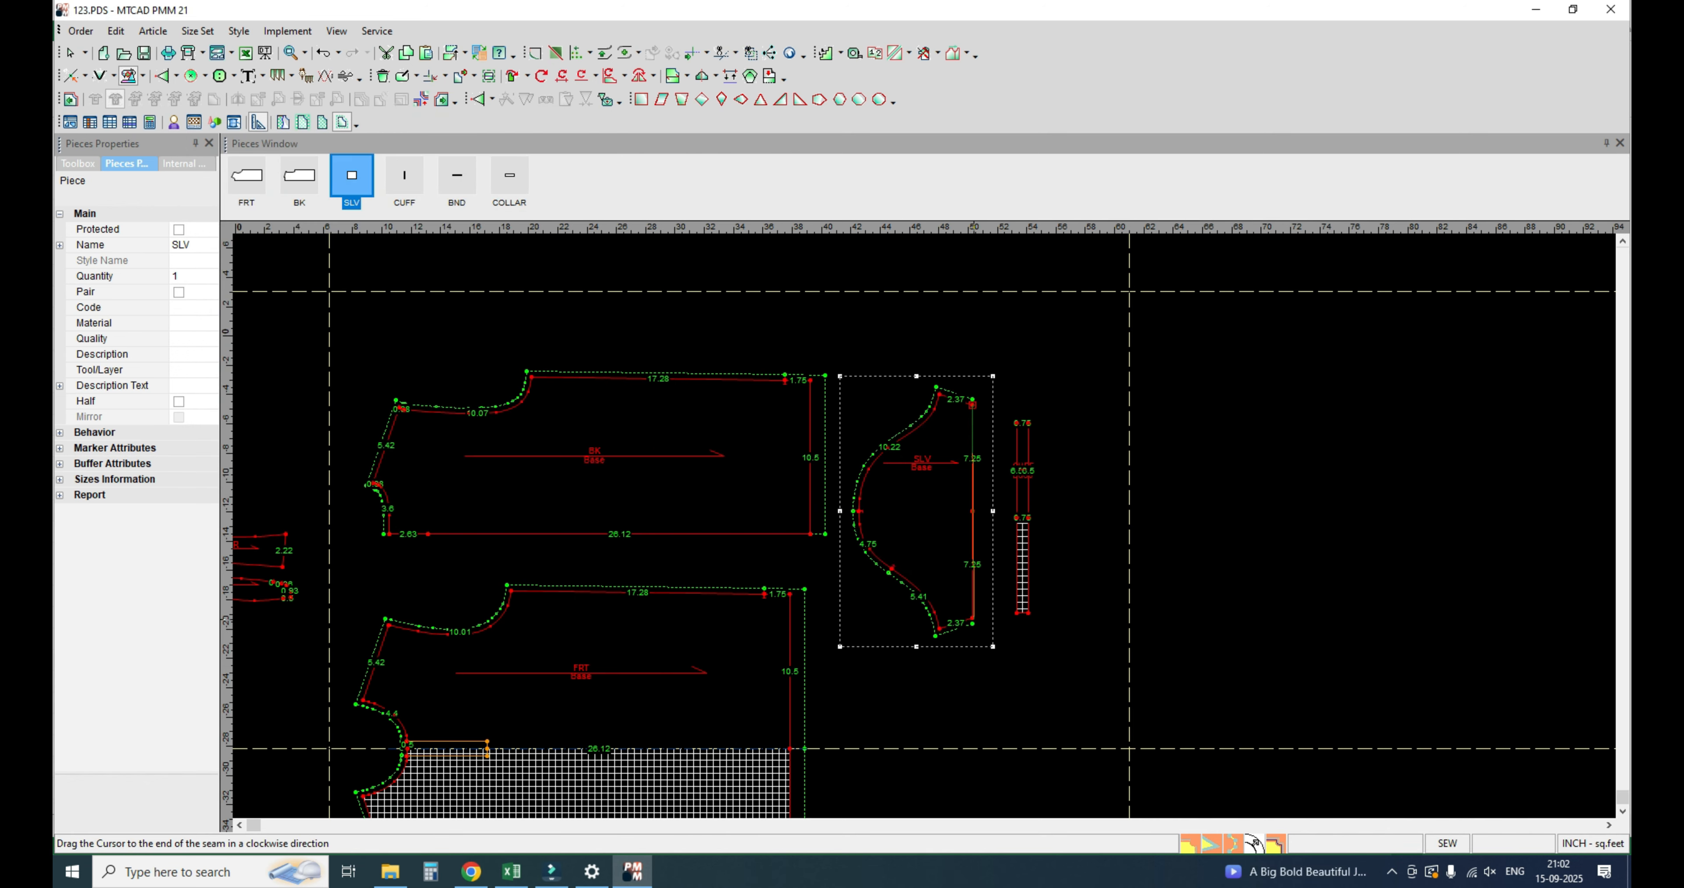
click(972, 618)
text(.375)
key(Return)
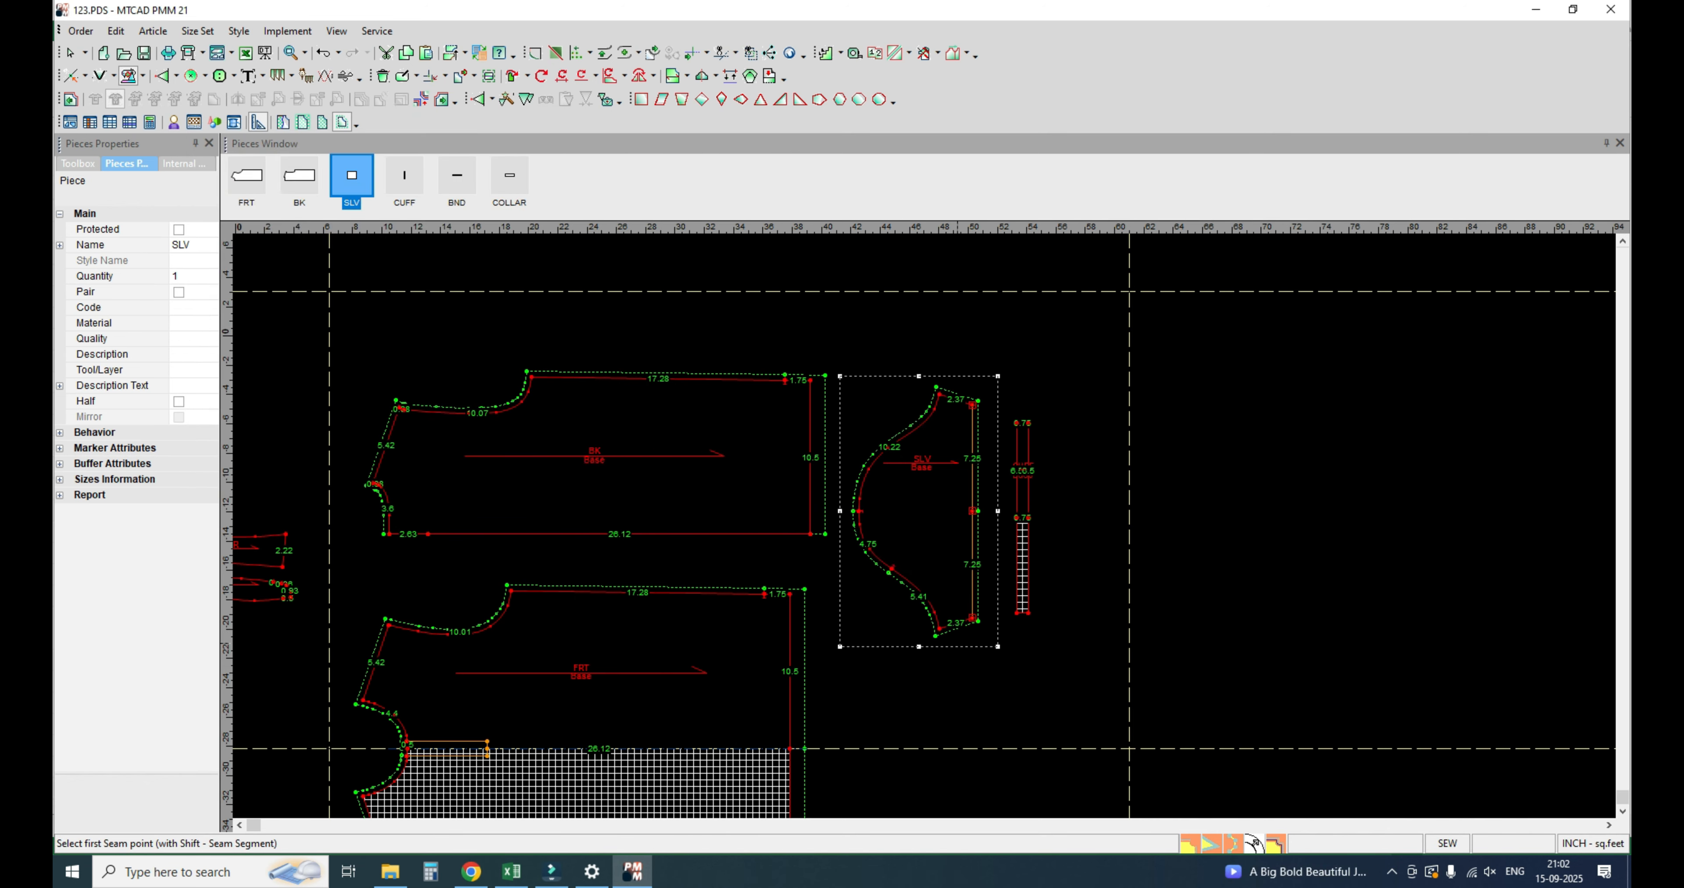
Step: Add a seam allowance to the cuff piece along its short end and the long edge facing the sleeve
click(904, 529)
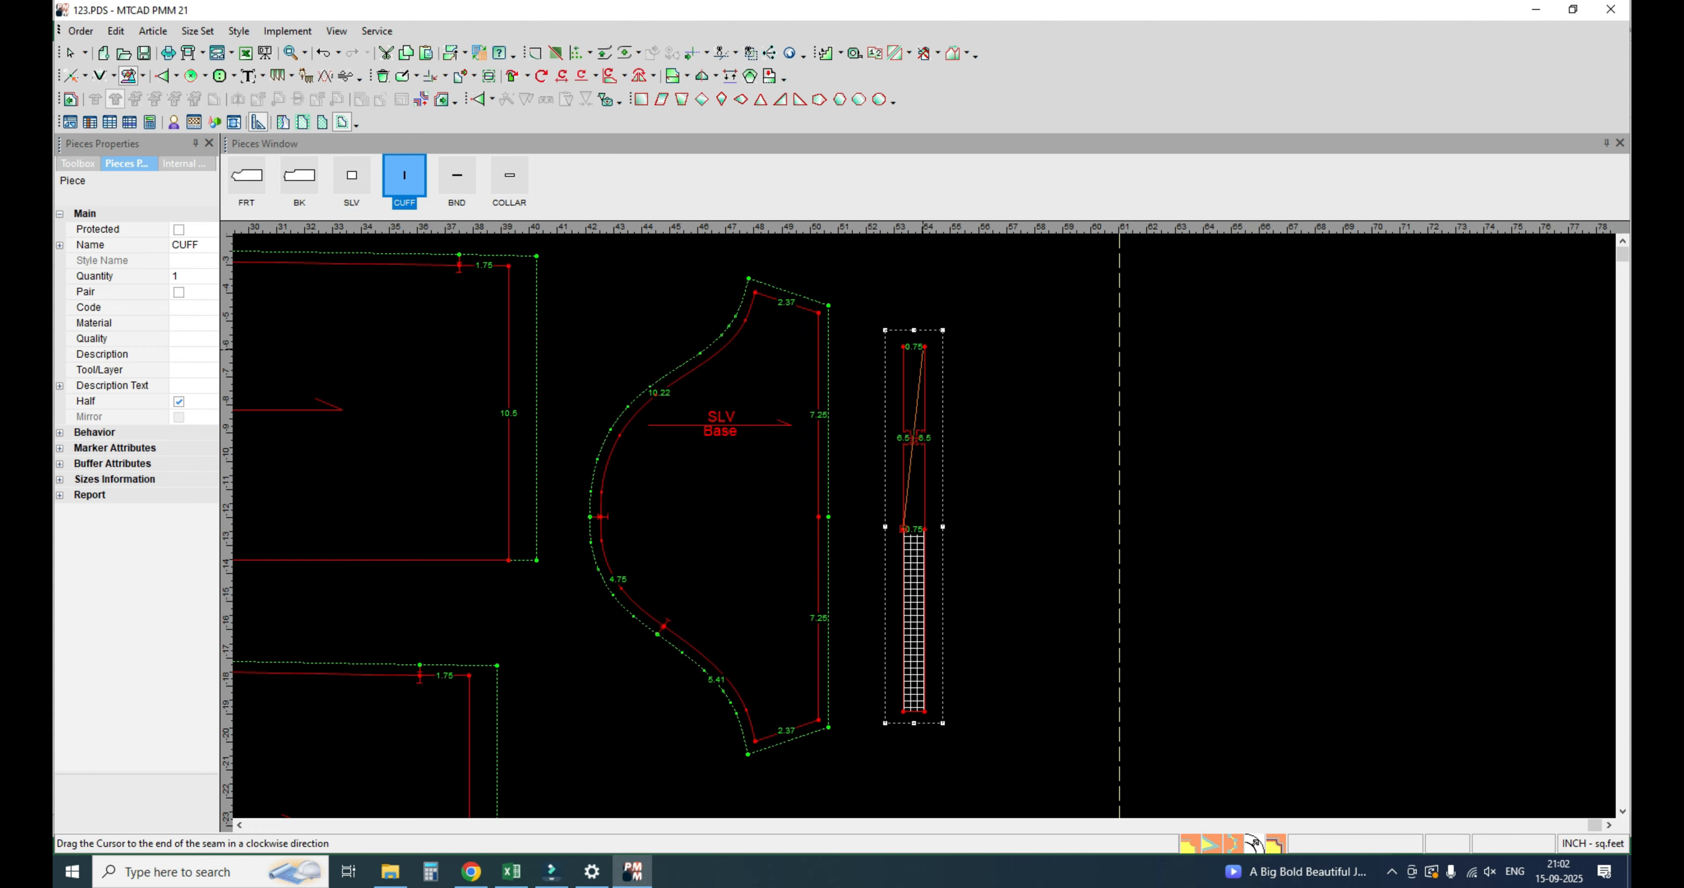
click(923, 347)
key(Return)
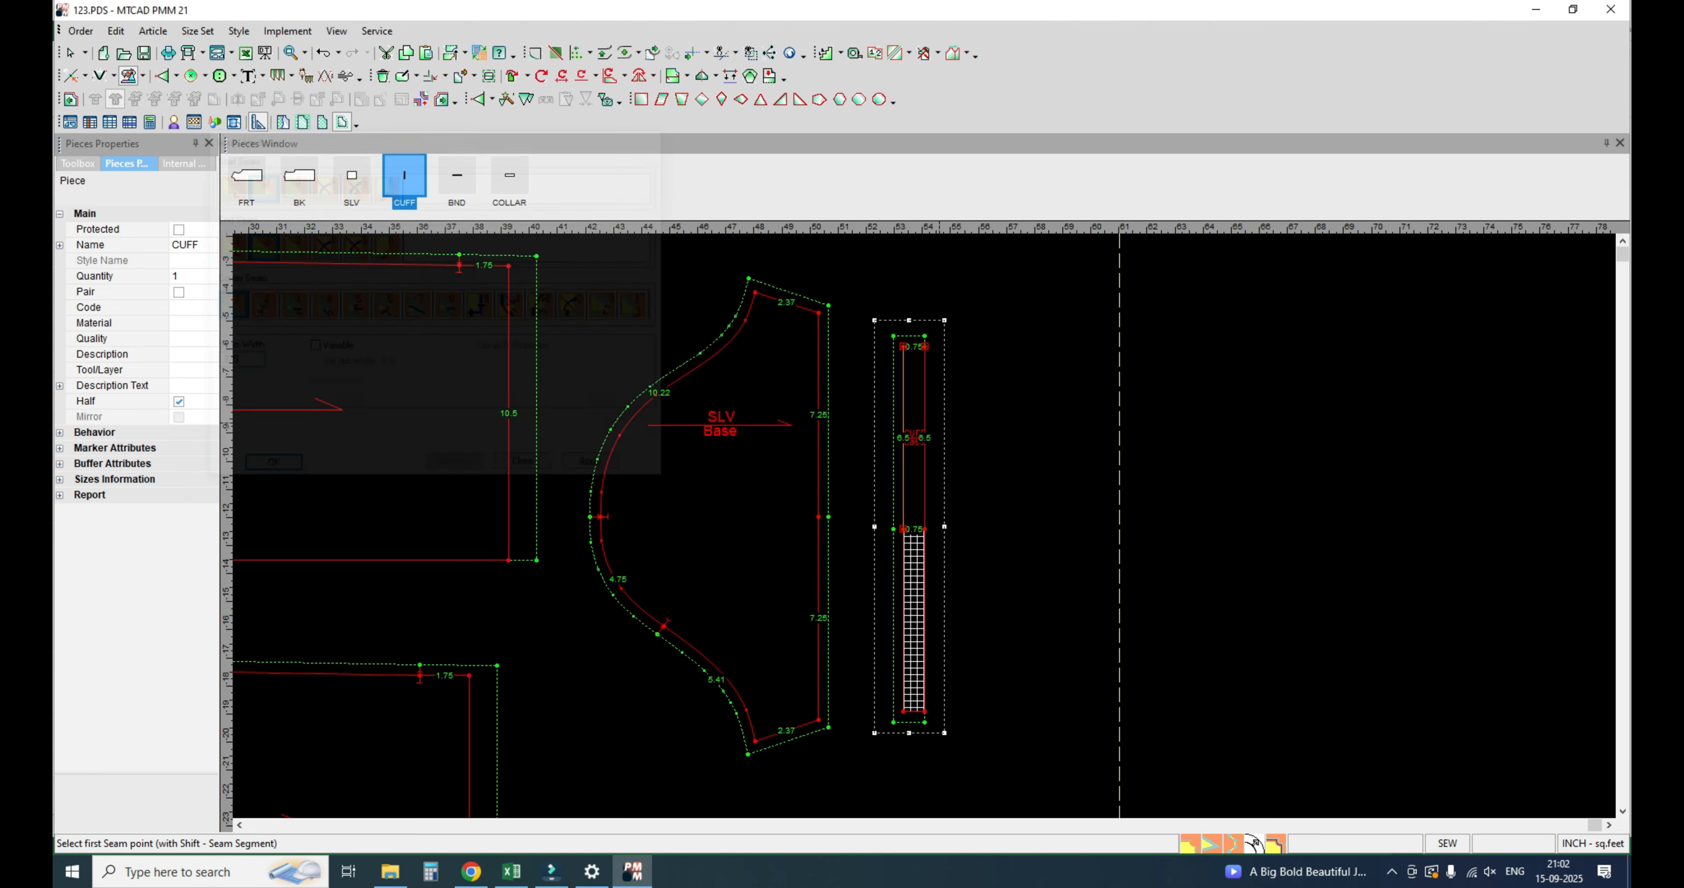
Step: Add a 0.375-inch seam allowance around the collar's outline from one end of its mirror line to the other
middle_drag(439, 578, 864, 438)
scroll(864, 438, up, 5)
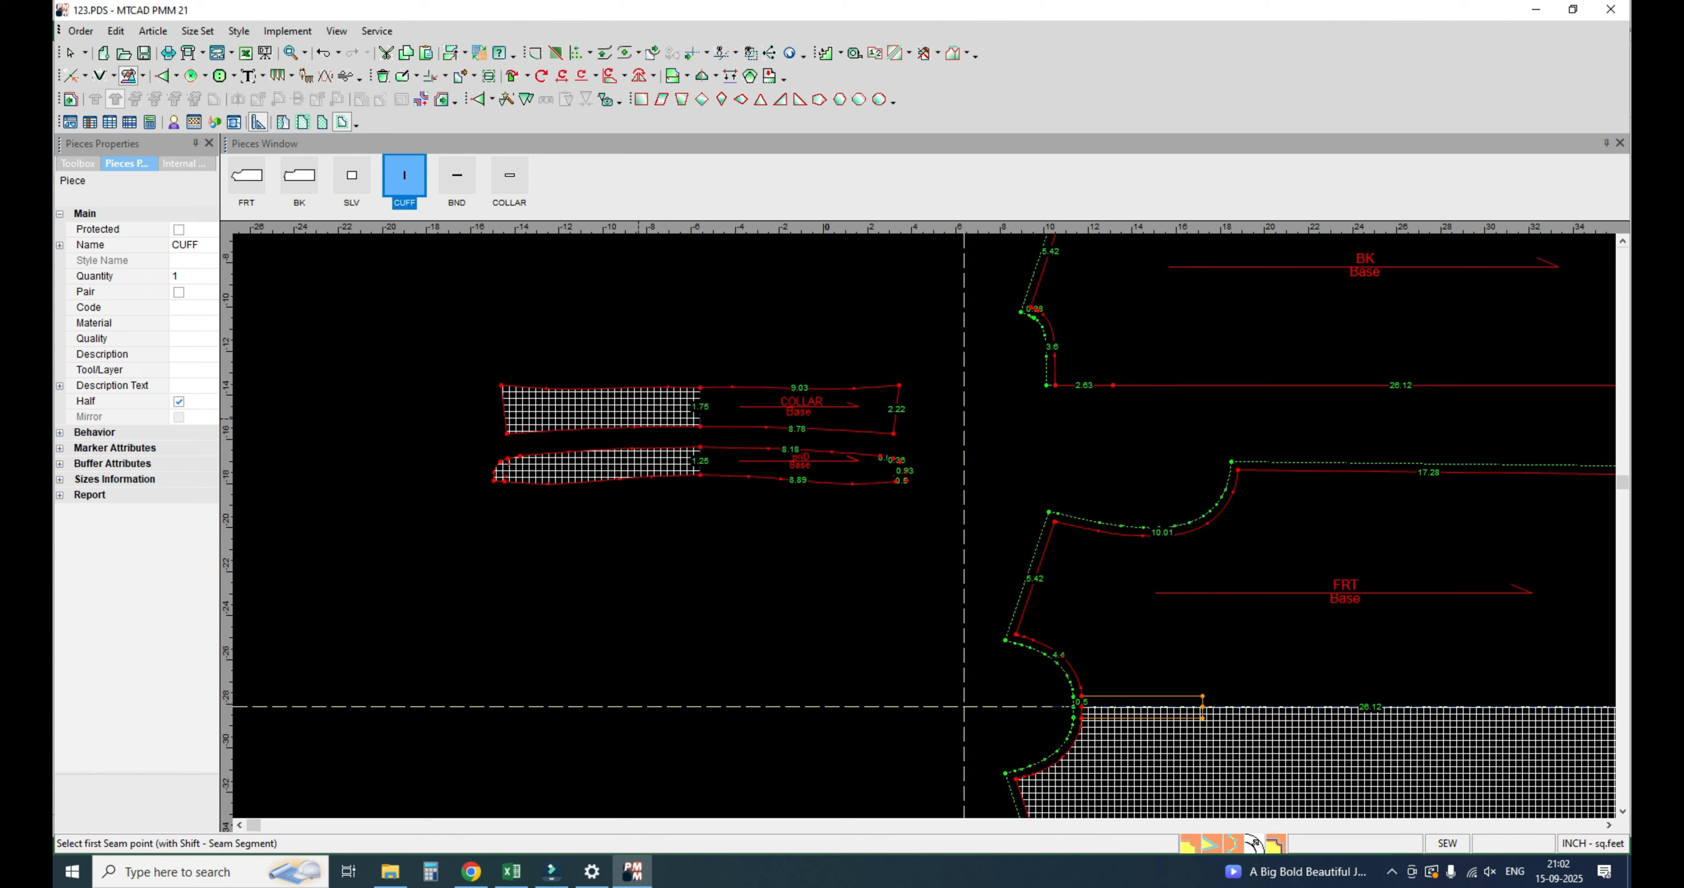
click(700, 387)
click(700, 428)
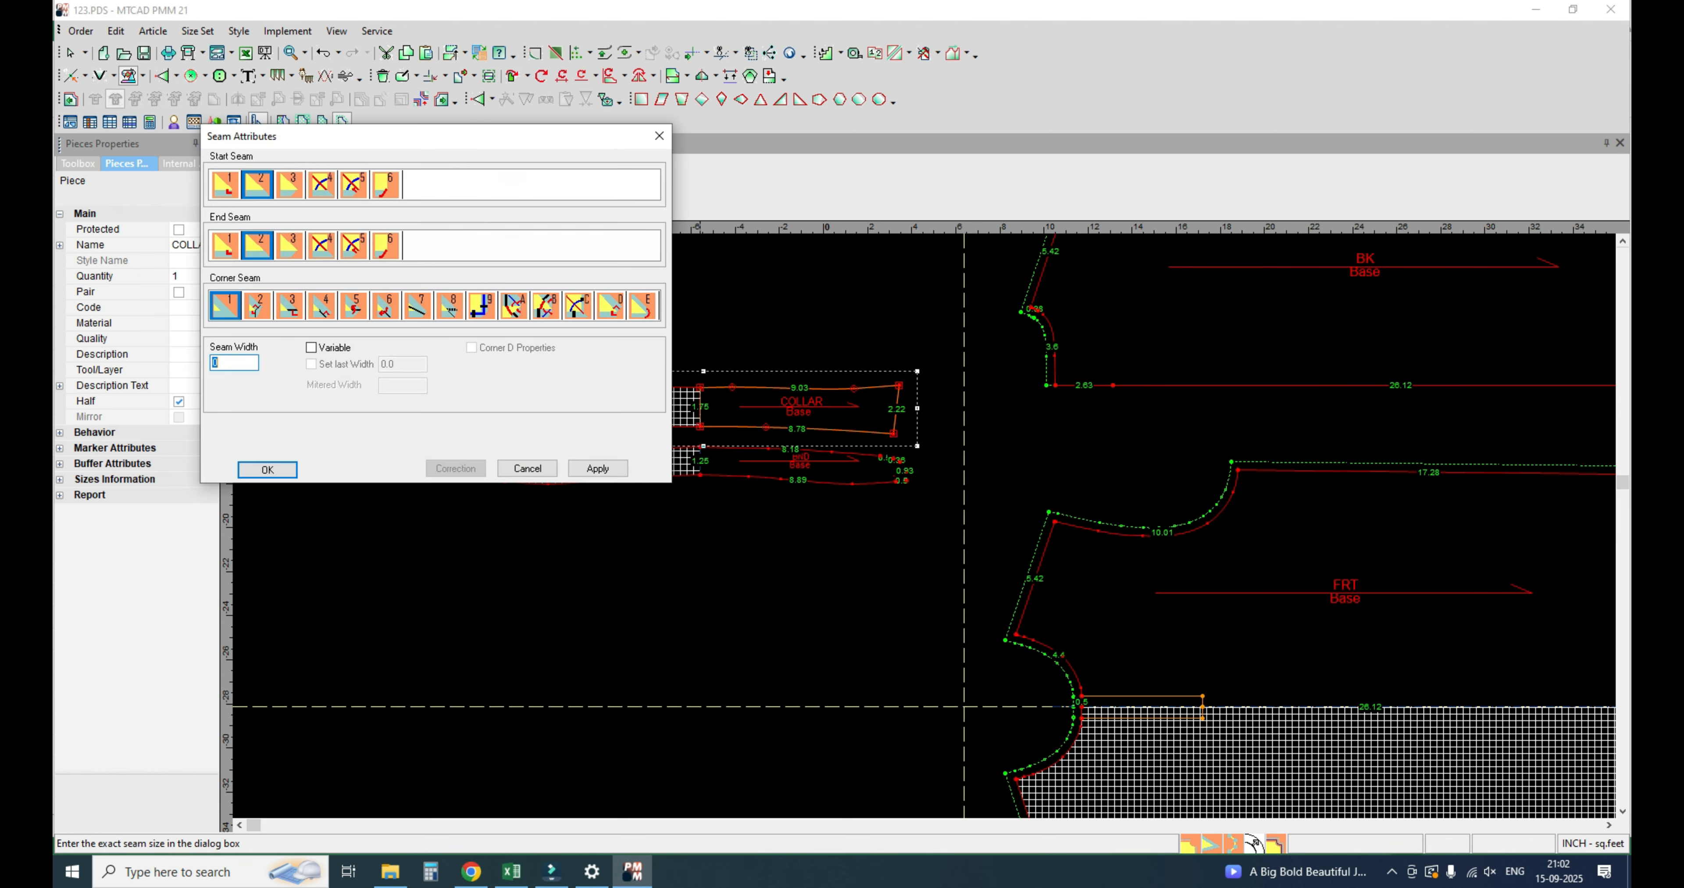
text(.375)
key(Return)
Step: Add a 0.375-inch seam allowance around the neck band's outline between the ends of its mirror line, and leave the seam tool
scroll(715, 512, up, 3)
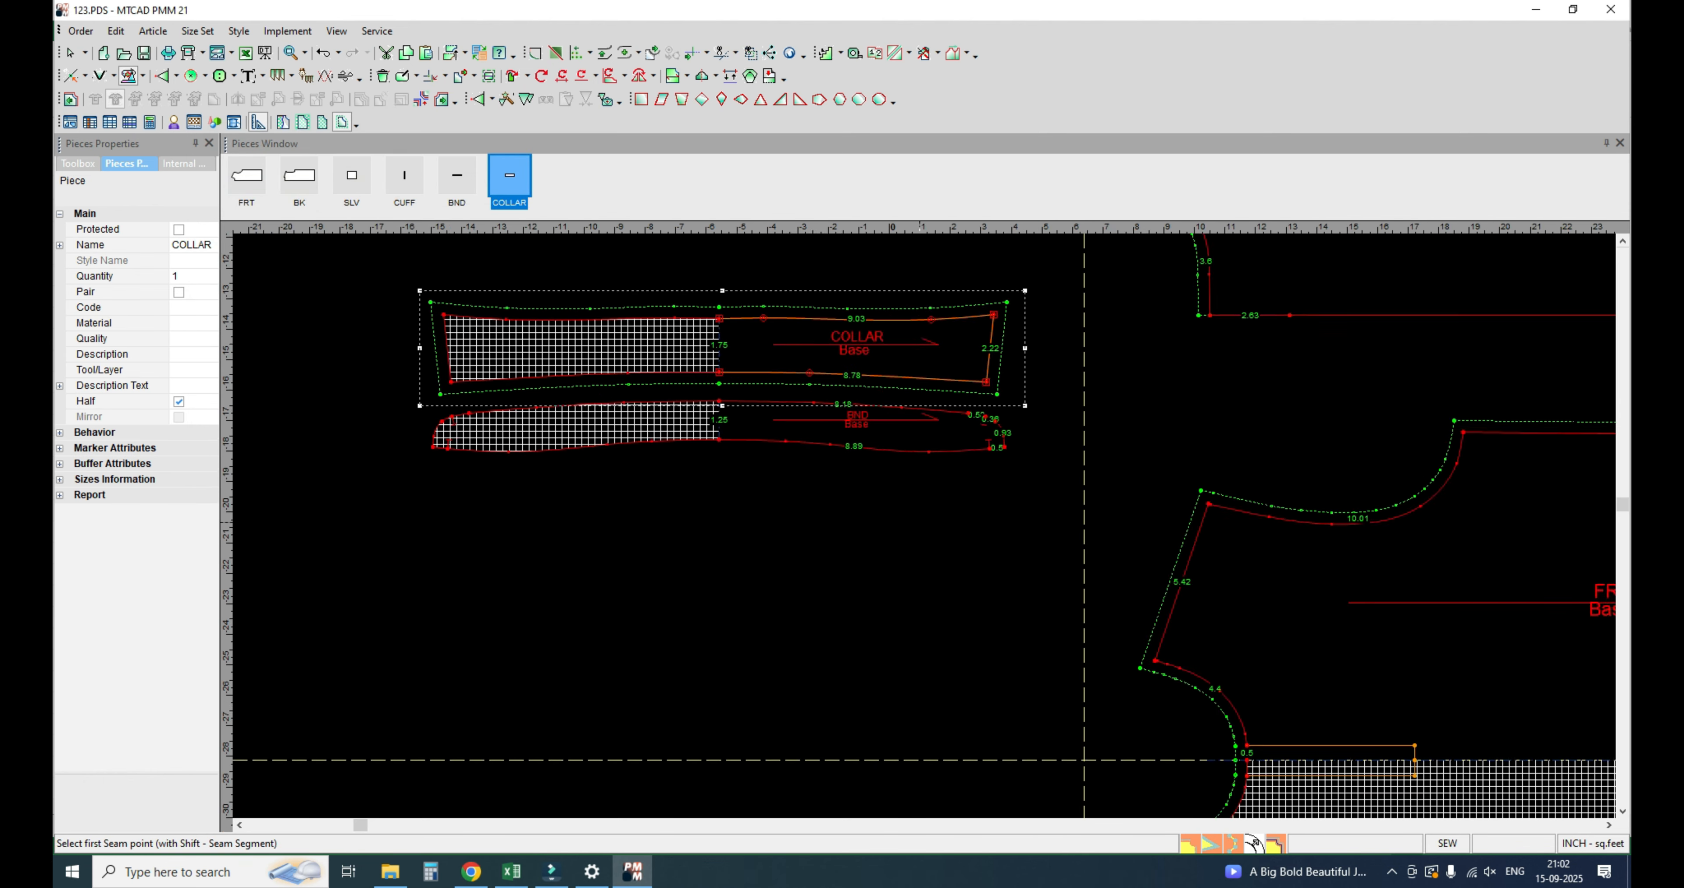
click(685, 386)
click(686, 442)
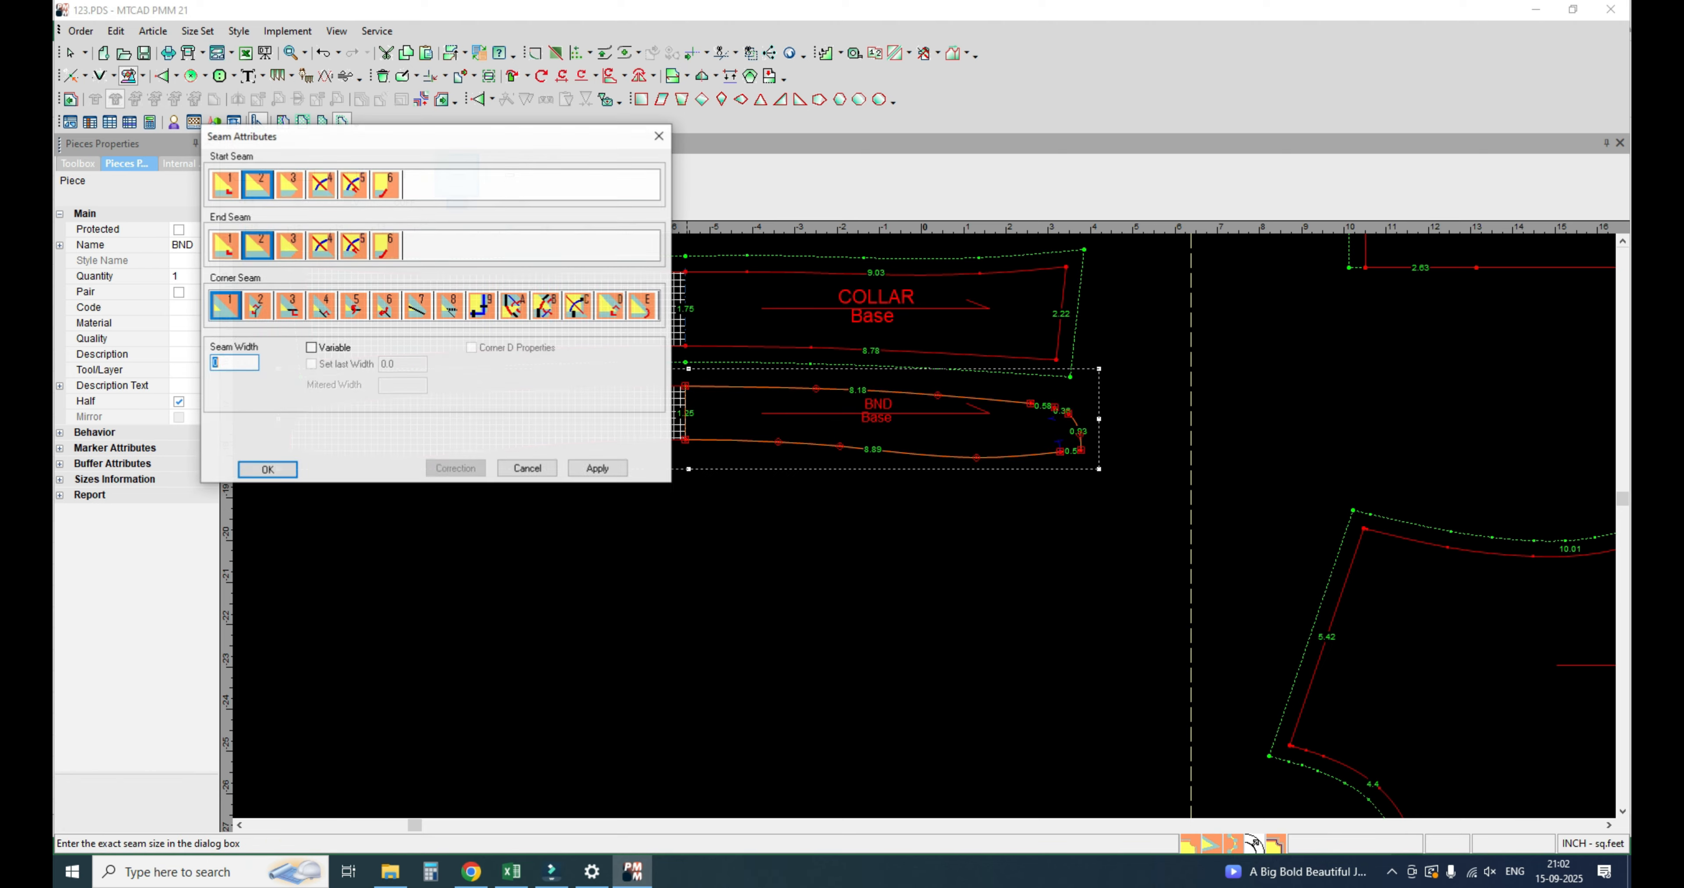
text(.375)
key(Return)
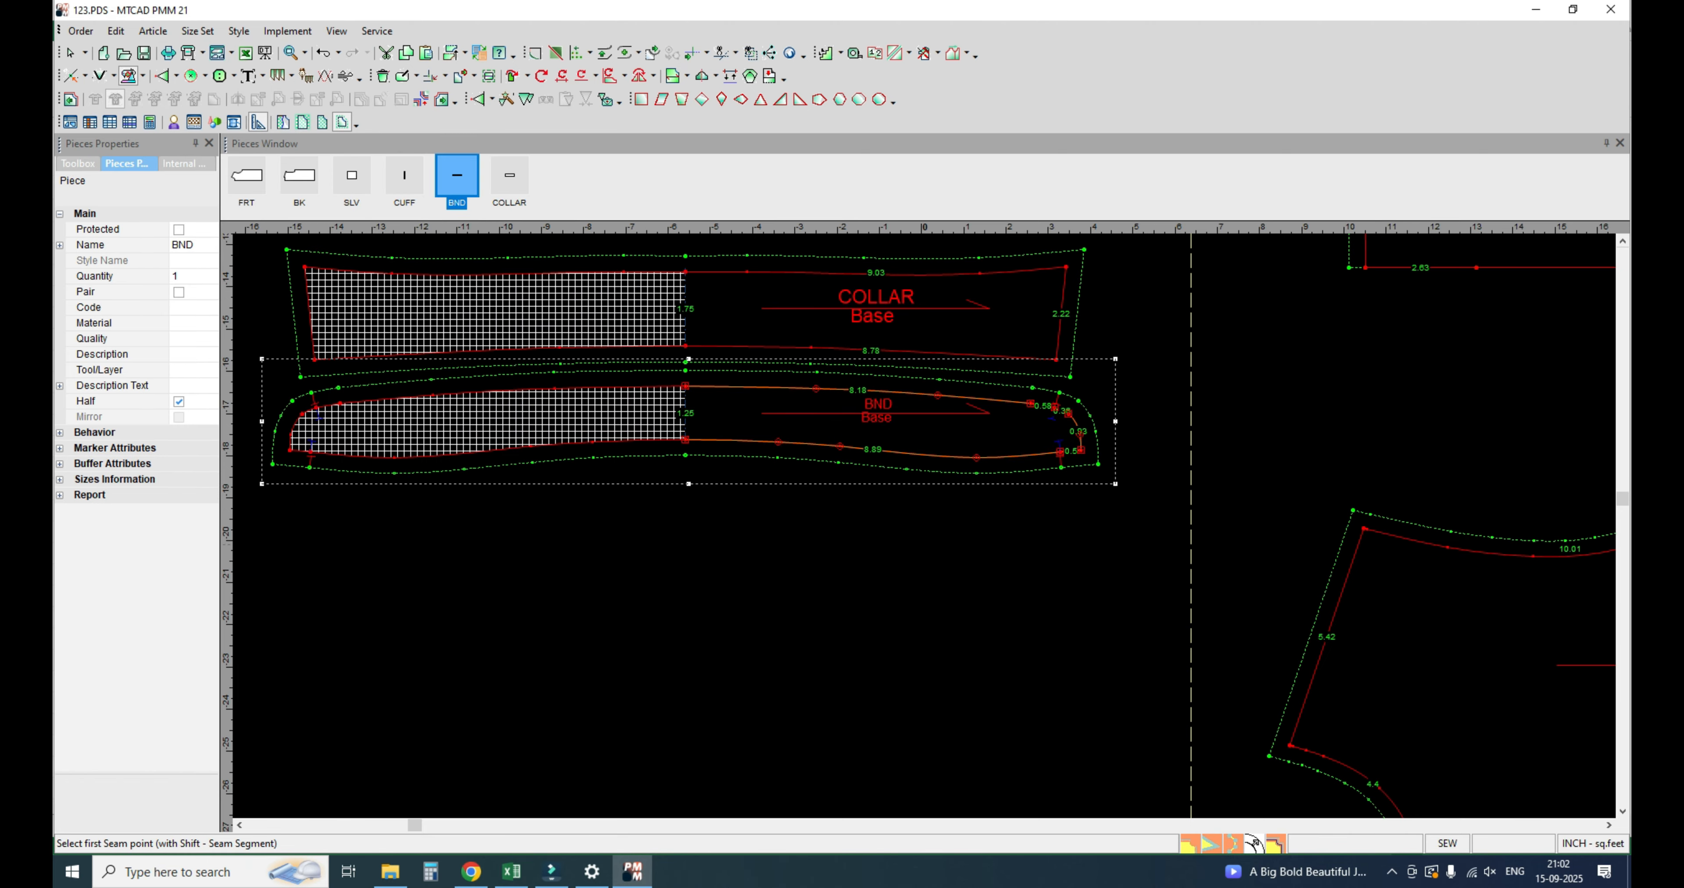
scroll(747, 516, down, 8)
scroll(1111, 492, up, 3)
right_click(961, 550)
click(991, 562)
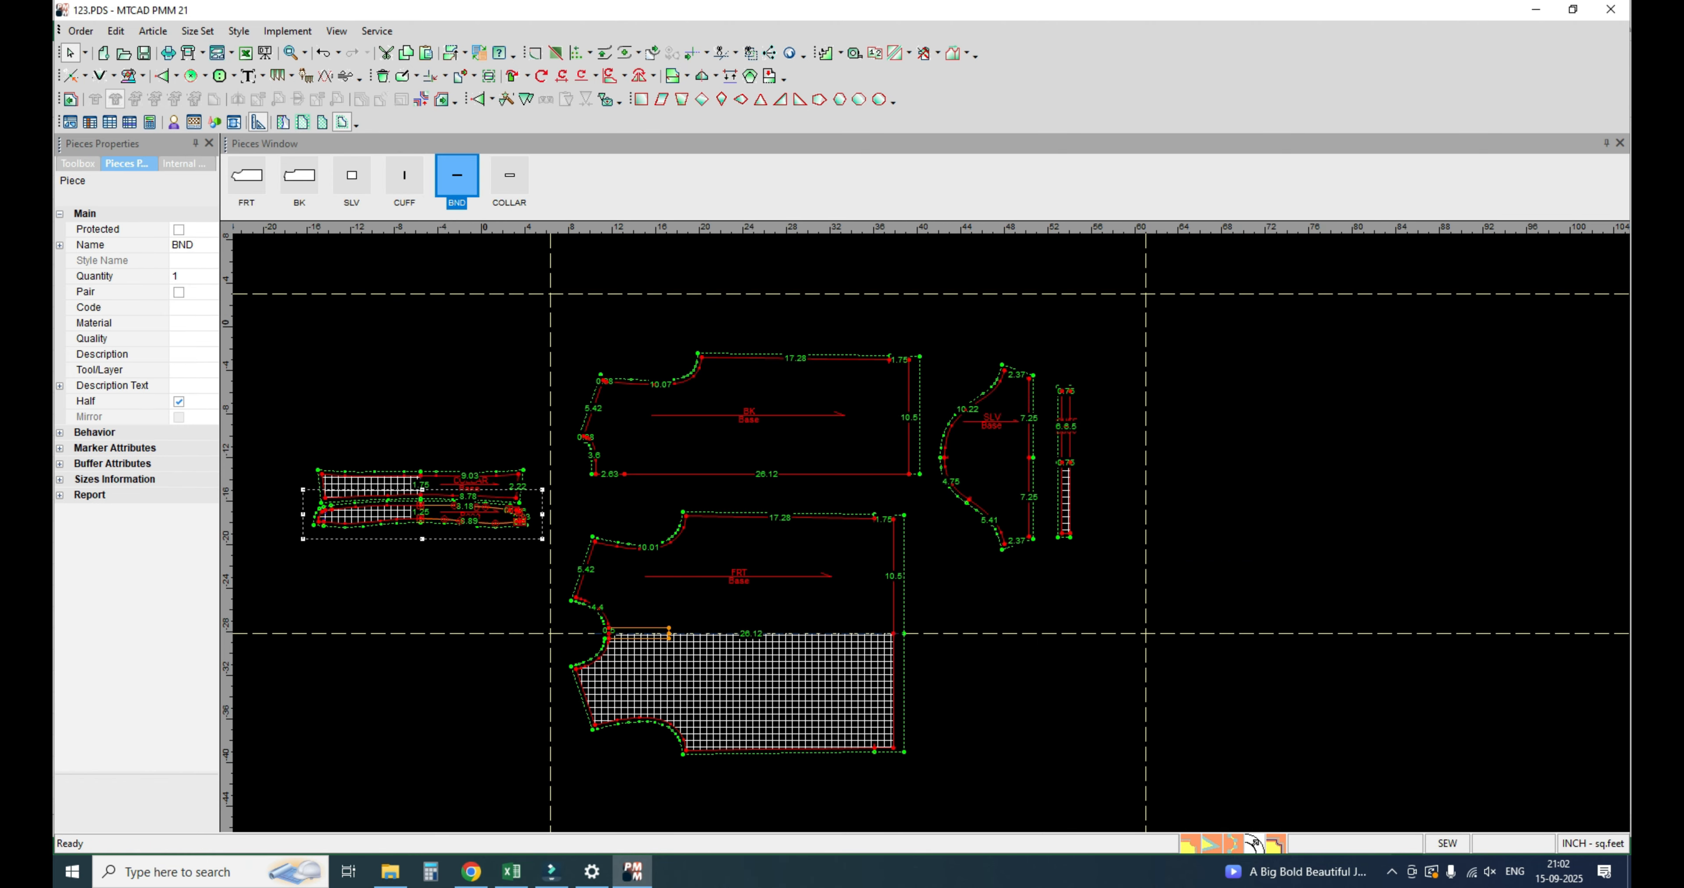
Step: Move the back body away from the front piece and mirror it with a half line along its straight centre edge
click(826, 450)
click(821, 409)
key(h)
click(904, 433)
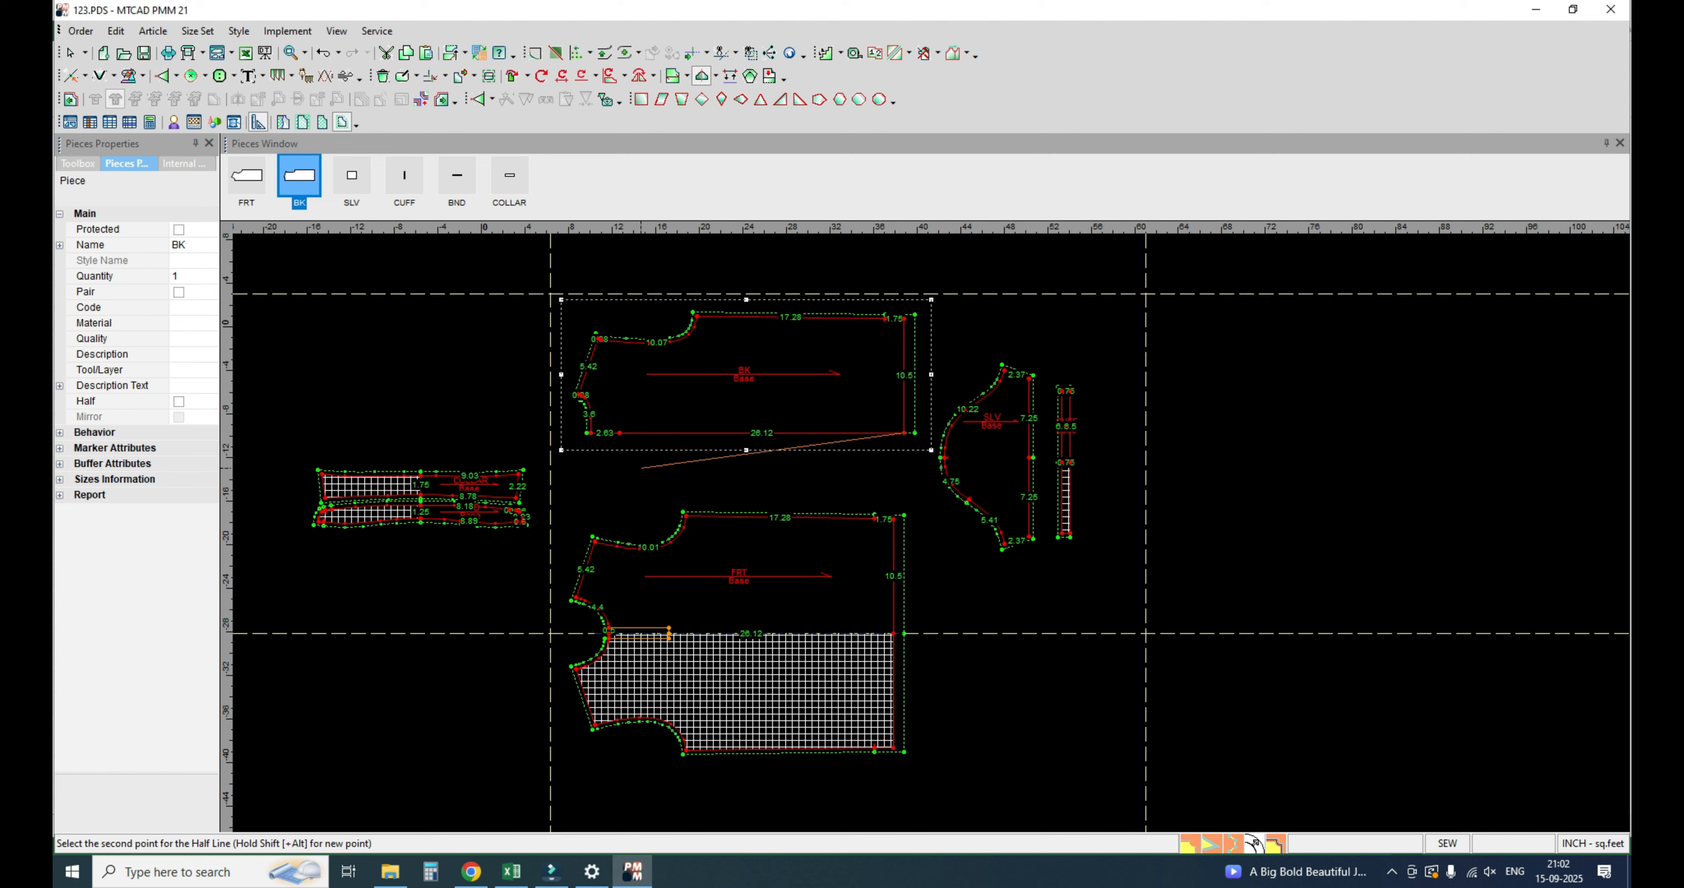
click(591, 433)
right_click(1229, 395)
click(1260, 408)
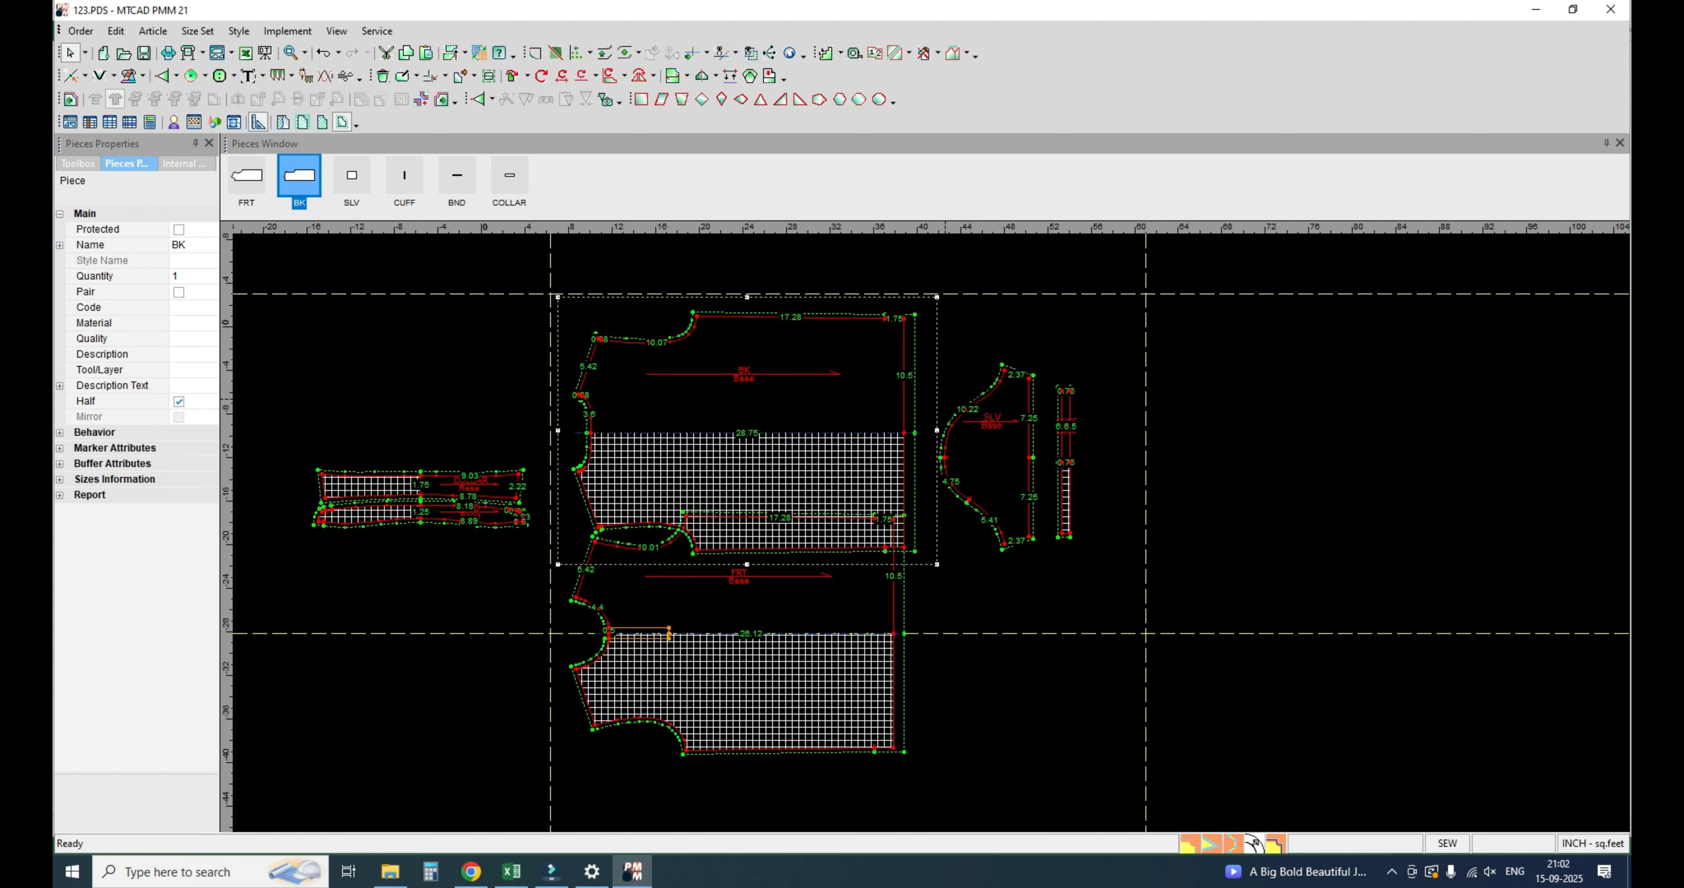
Step: Move the mirrored back body clear of the front piece and hide the seam allowances on all pieces
click(814, 402)
click(817, 337)
click(1210, 843)
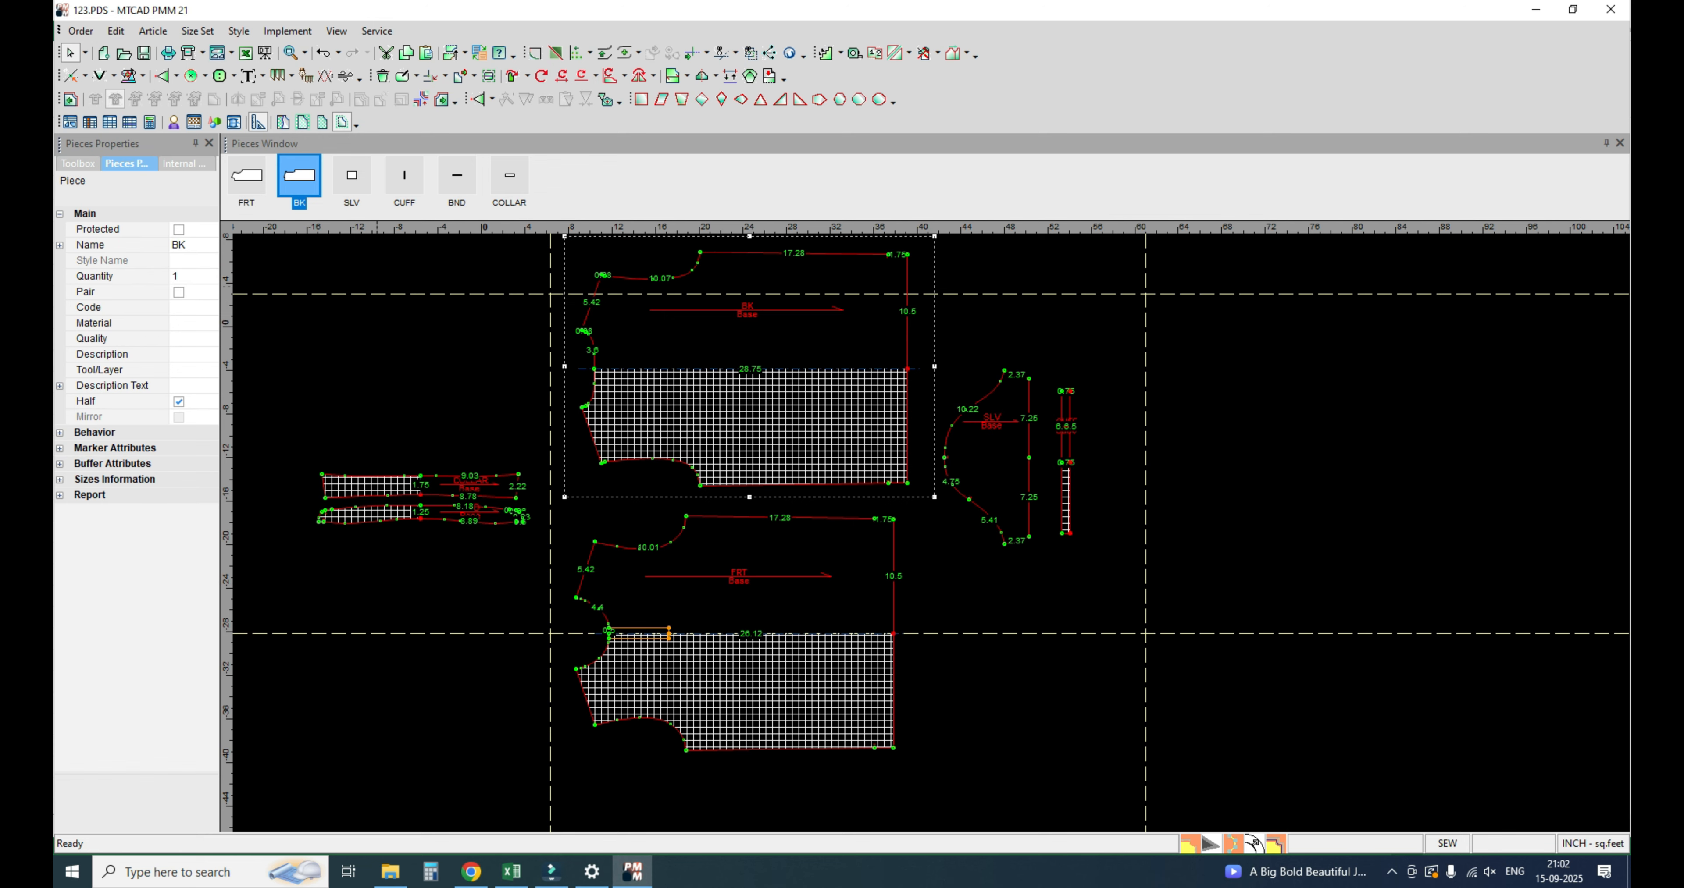
Step: Add one size before Base and two after it in the sizes table, checking against the POLO T-SHIRT sheet in Excel
scroll(950, 594, down, 2)
scroll(922, 527, up, 7)
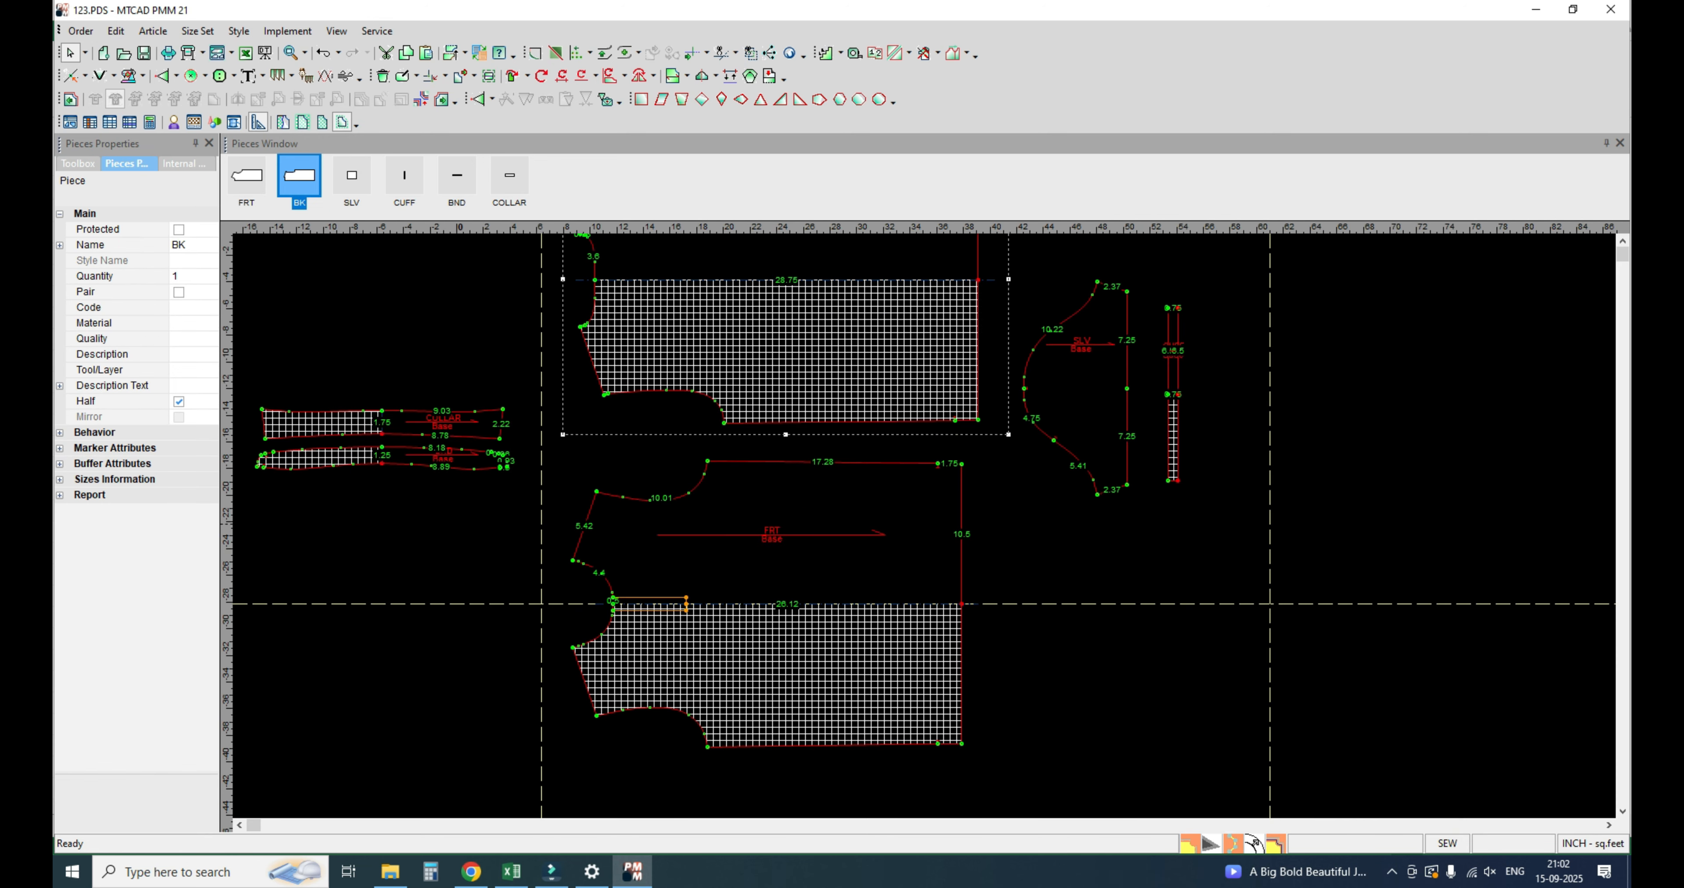
click(918, 526)
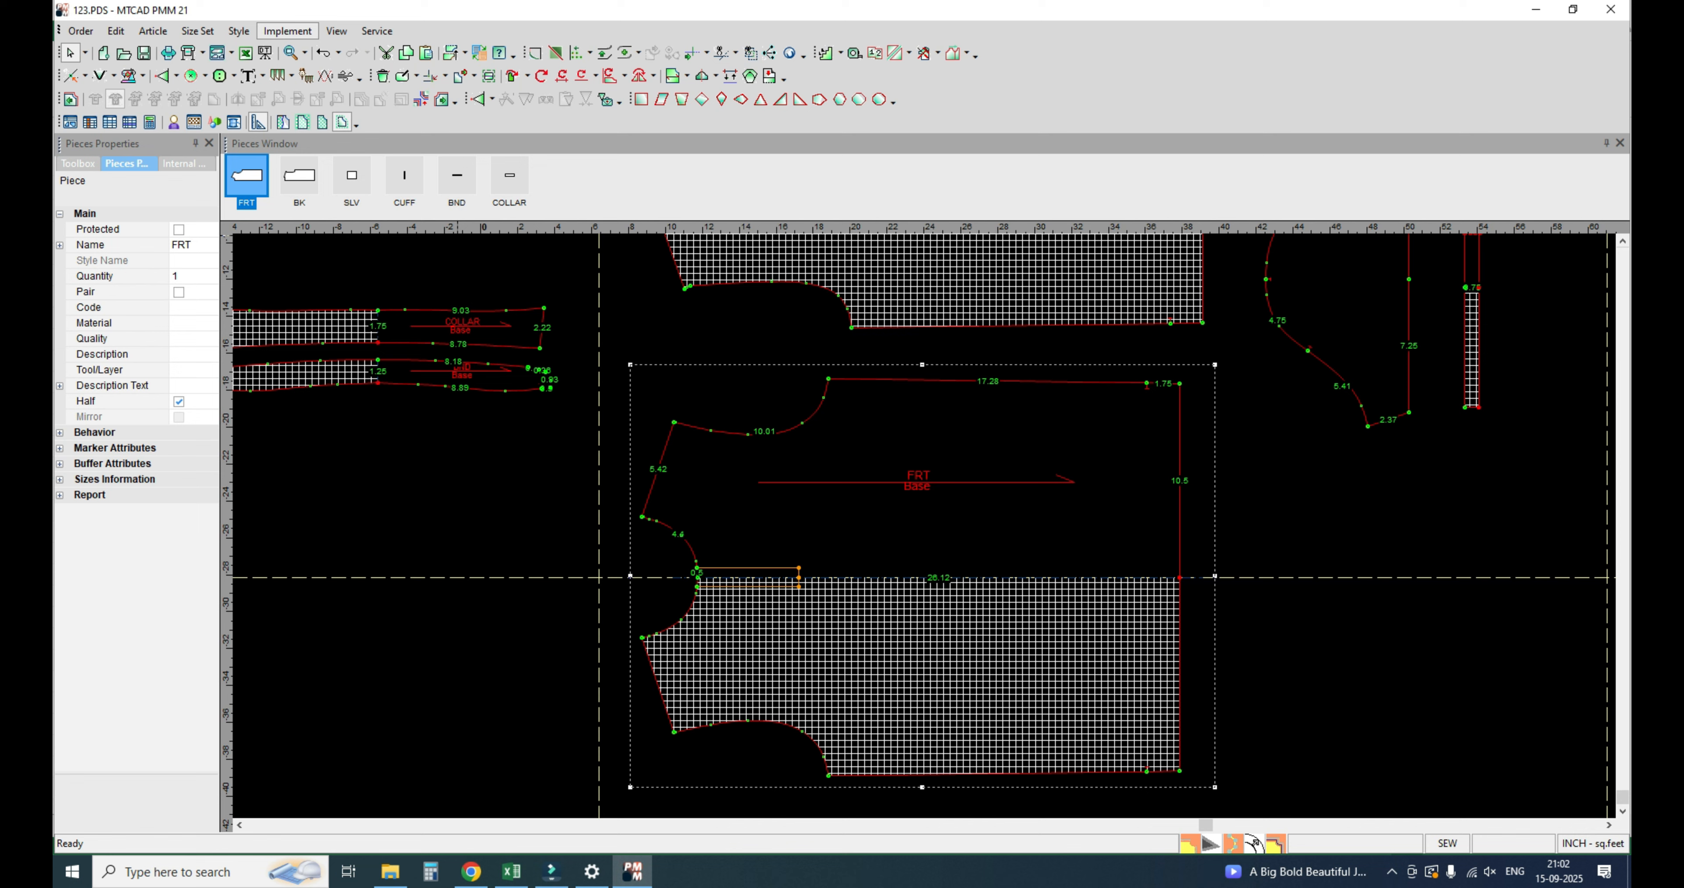
click(197, 30)
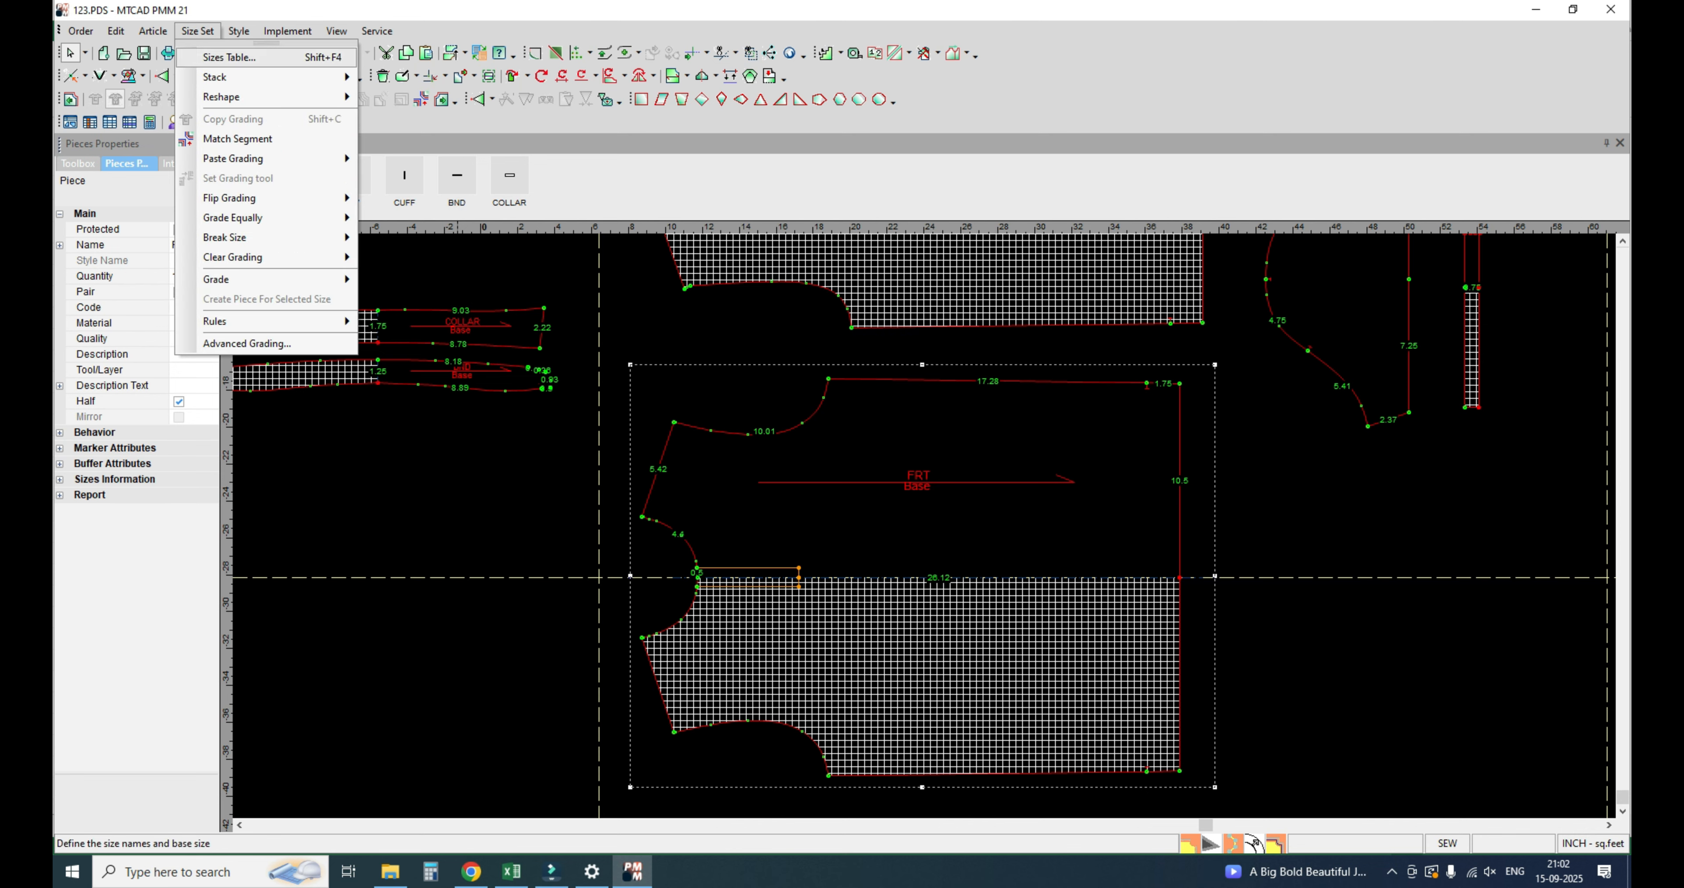
click(228, 57)
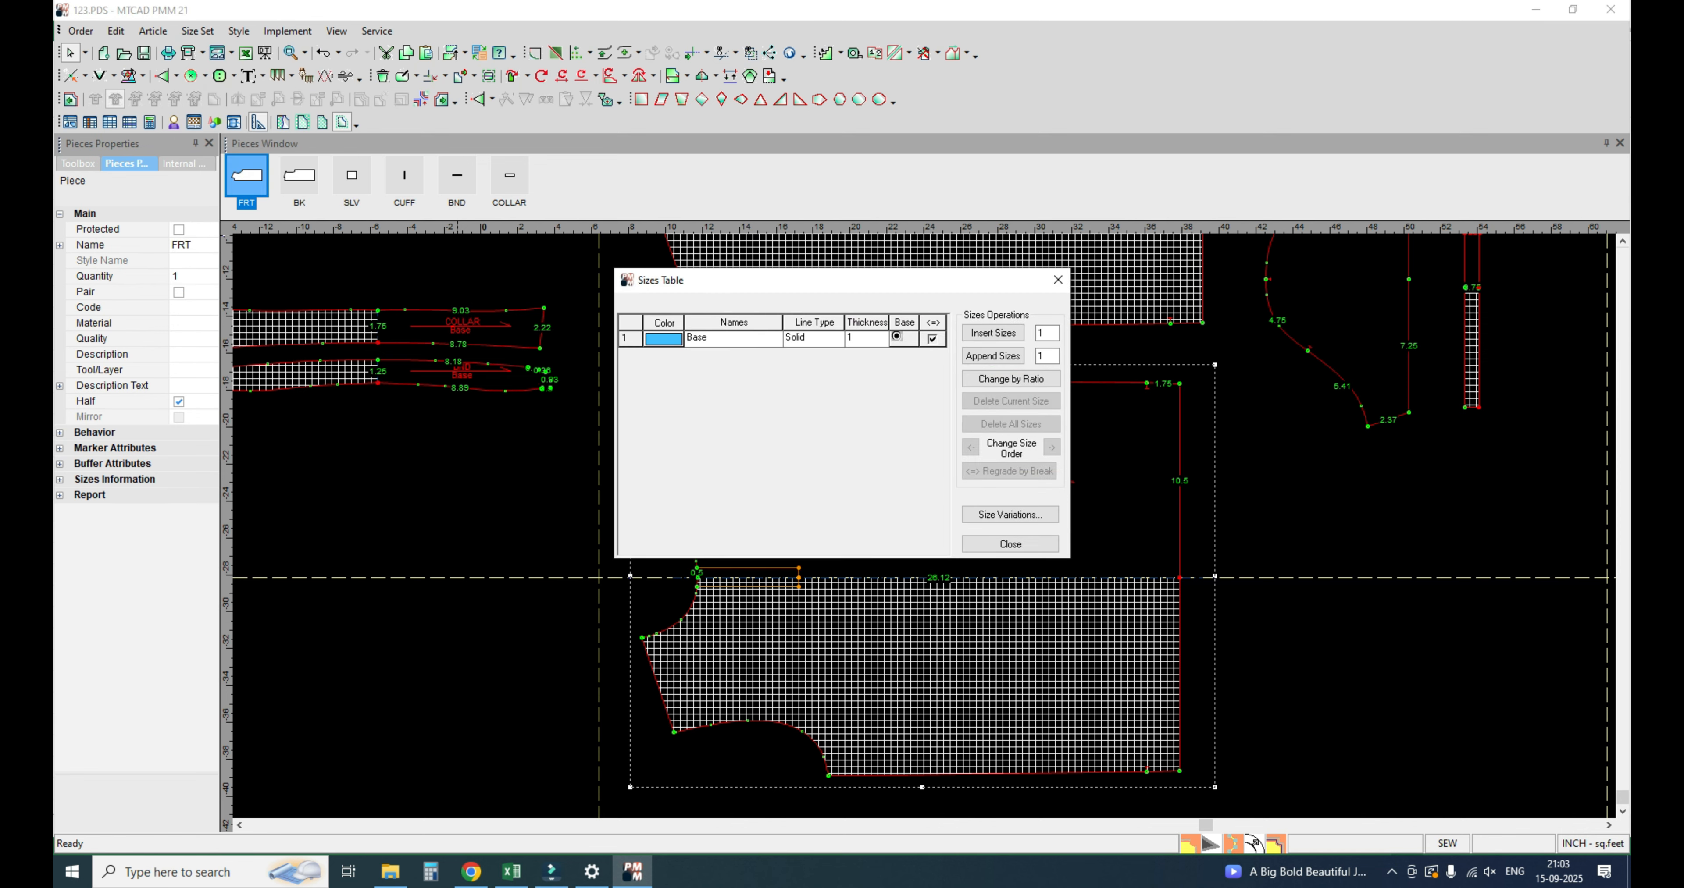
click(993, 333)
click(993, 356)
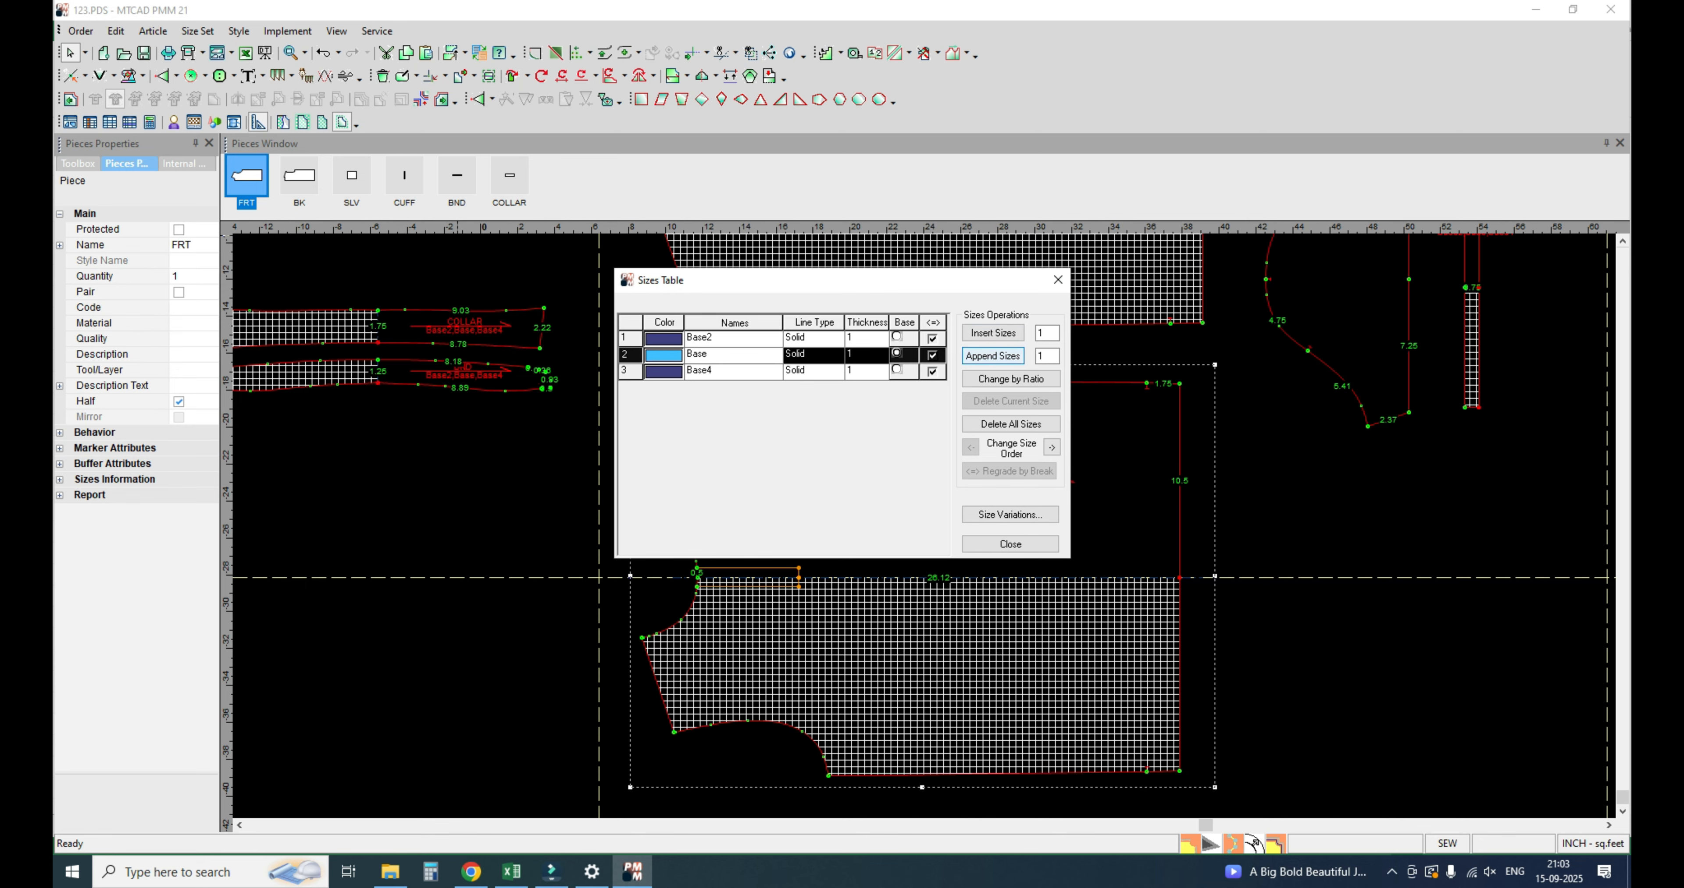
click(993, 355)
key(alt+Tab)
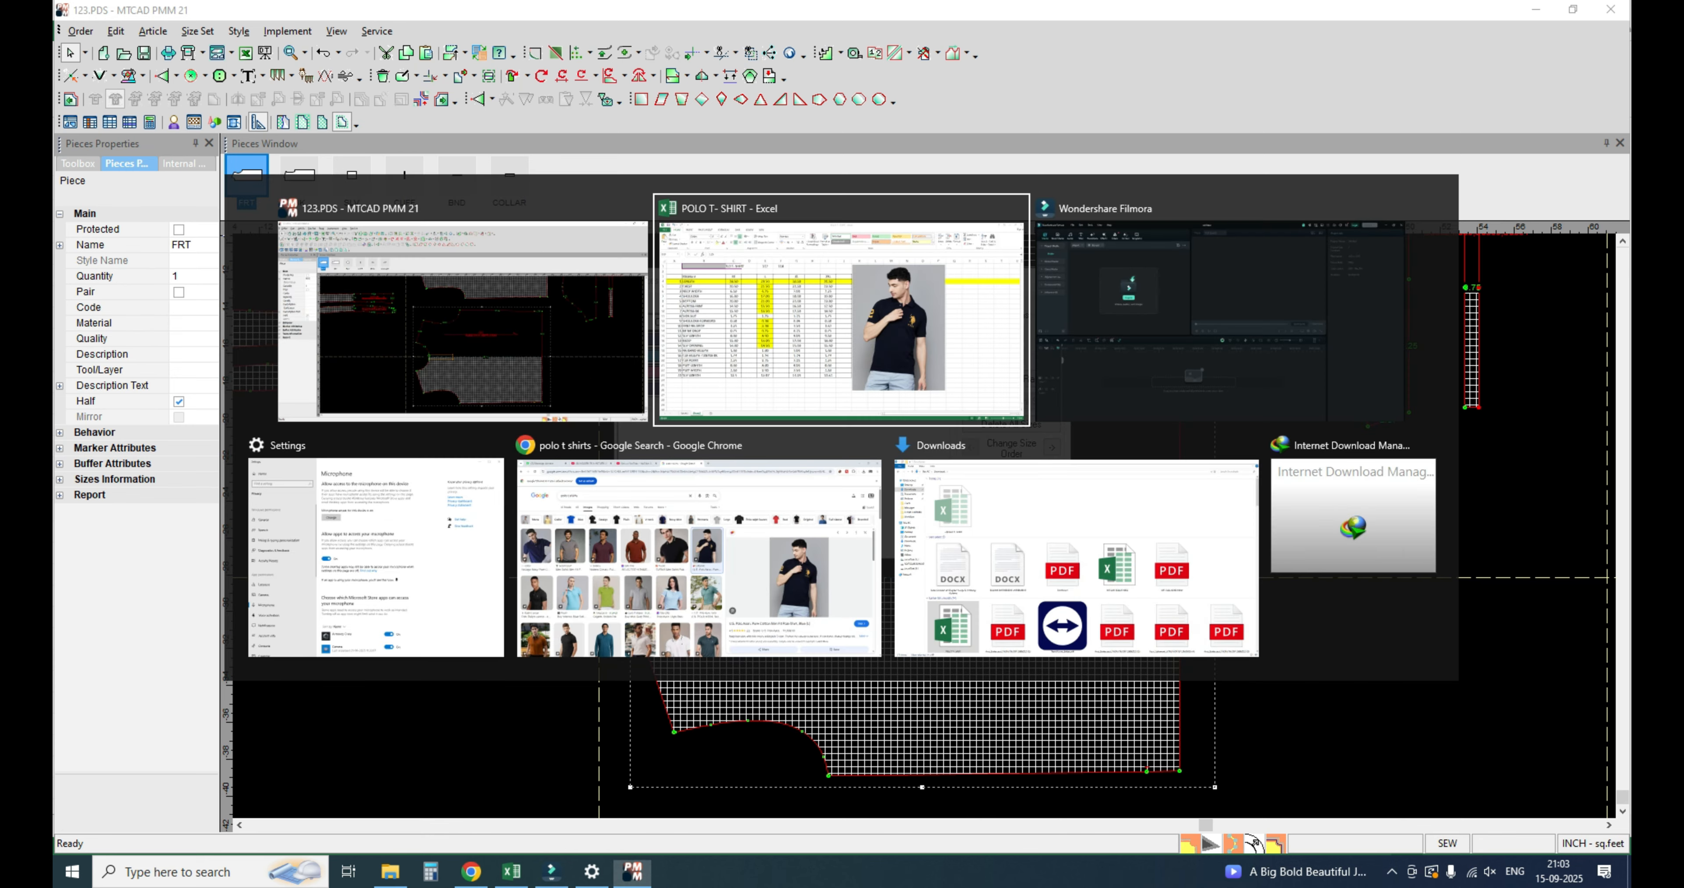
key(alt+Tab)
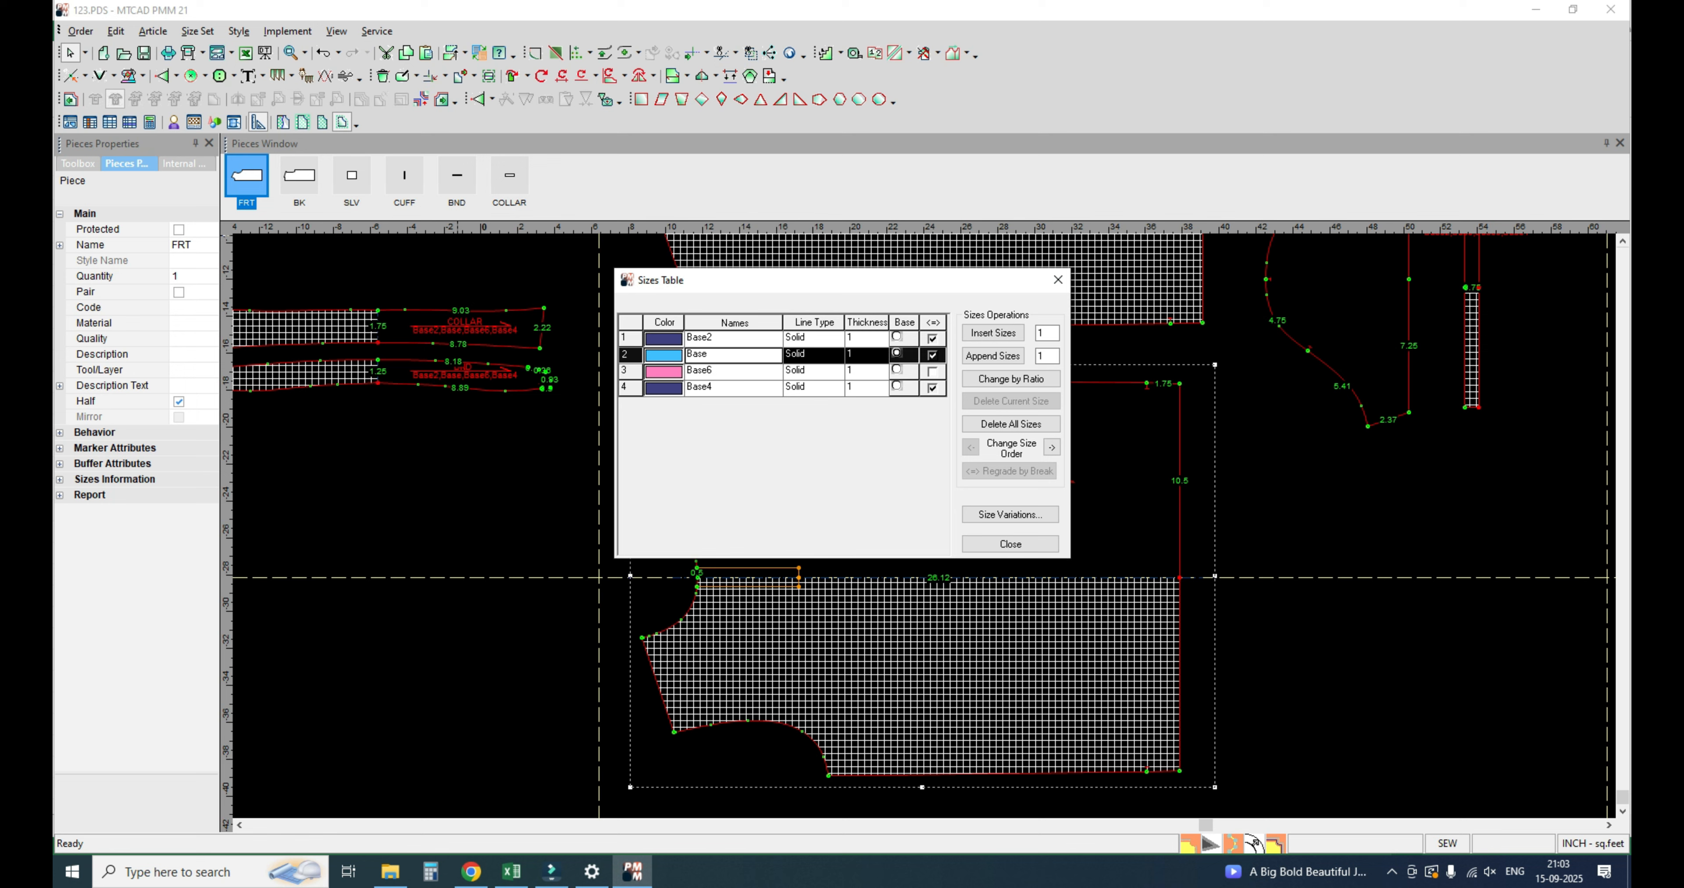
Step: Name the four sizes M, L, XL and XXL in the sizes table and close it
click(733, 337)
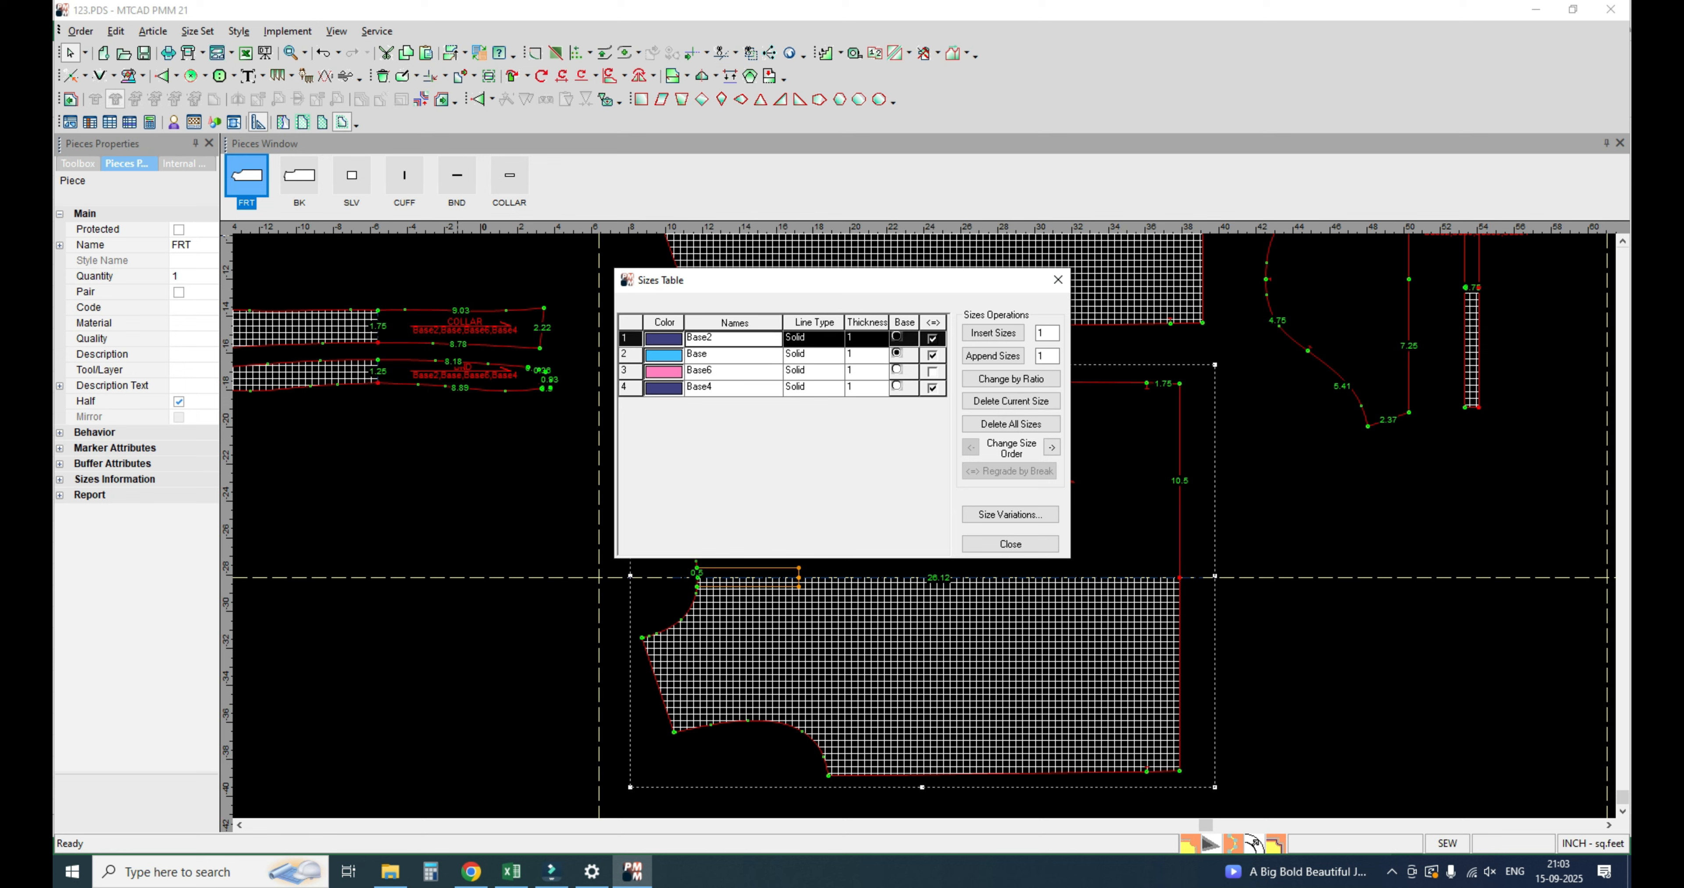
text(M)
key(Return)
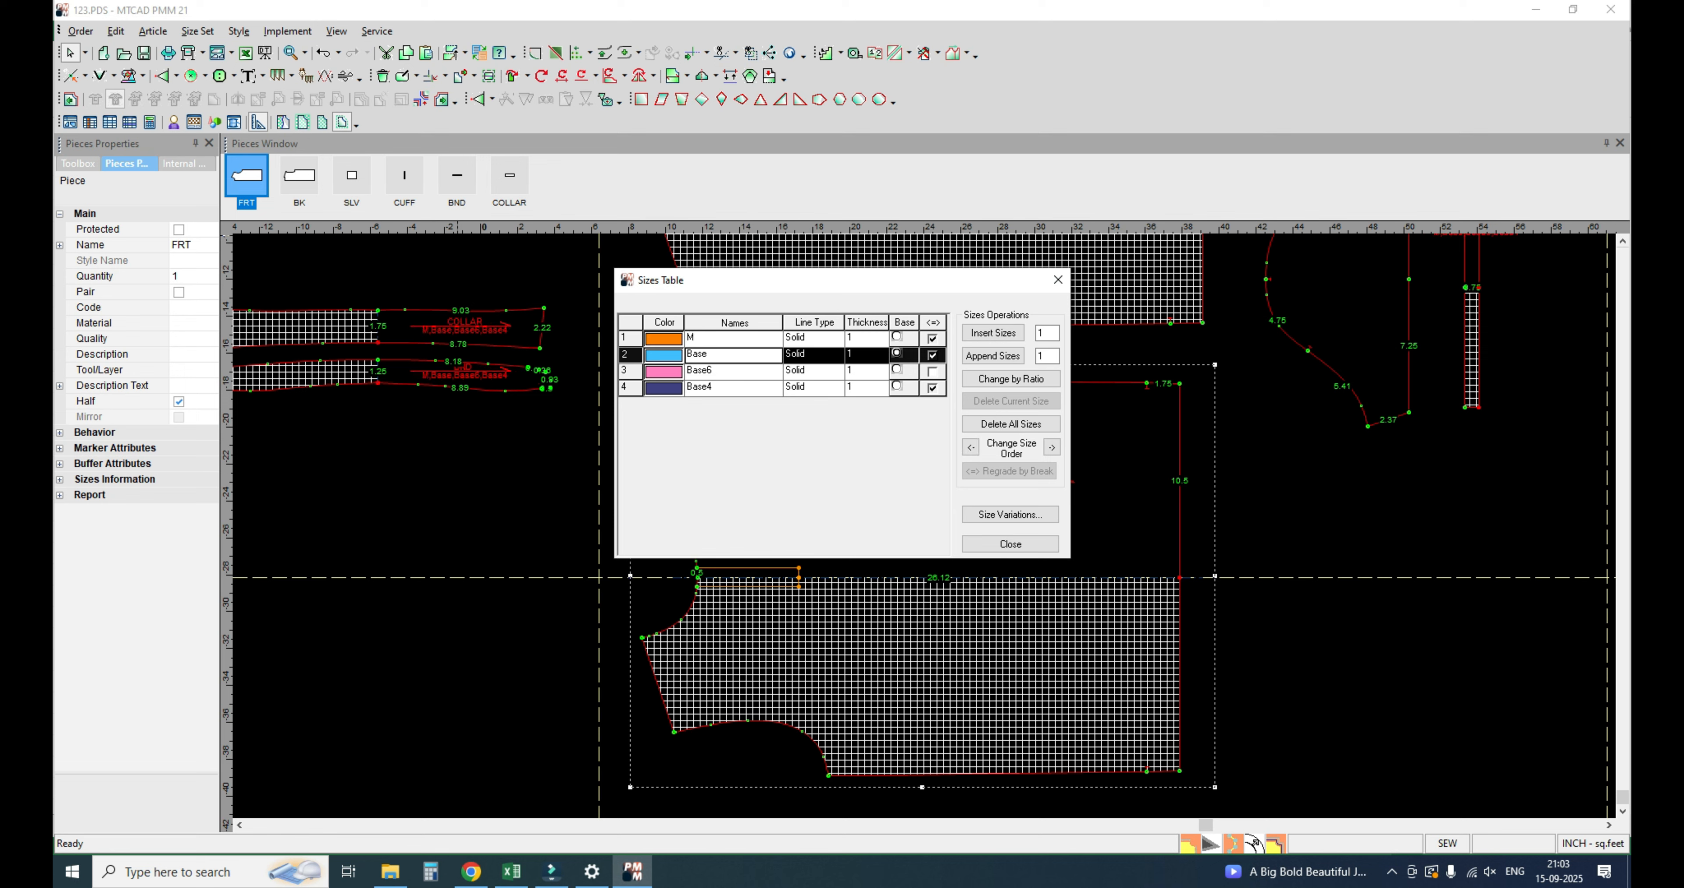
text(L)
key(Return)
text(XL)
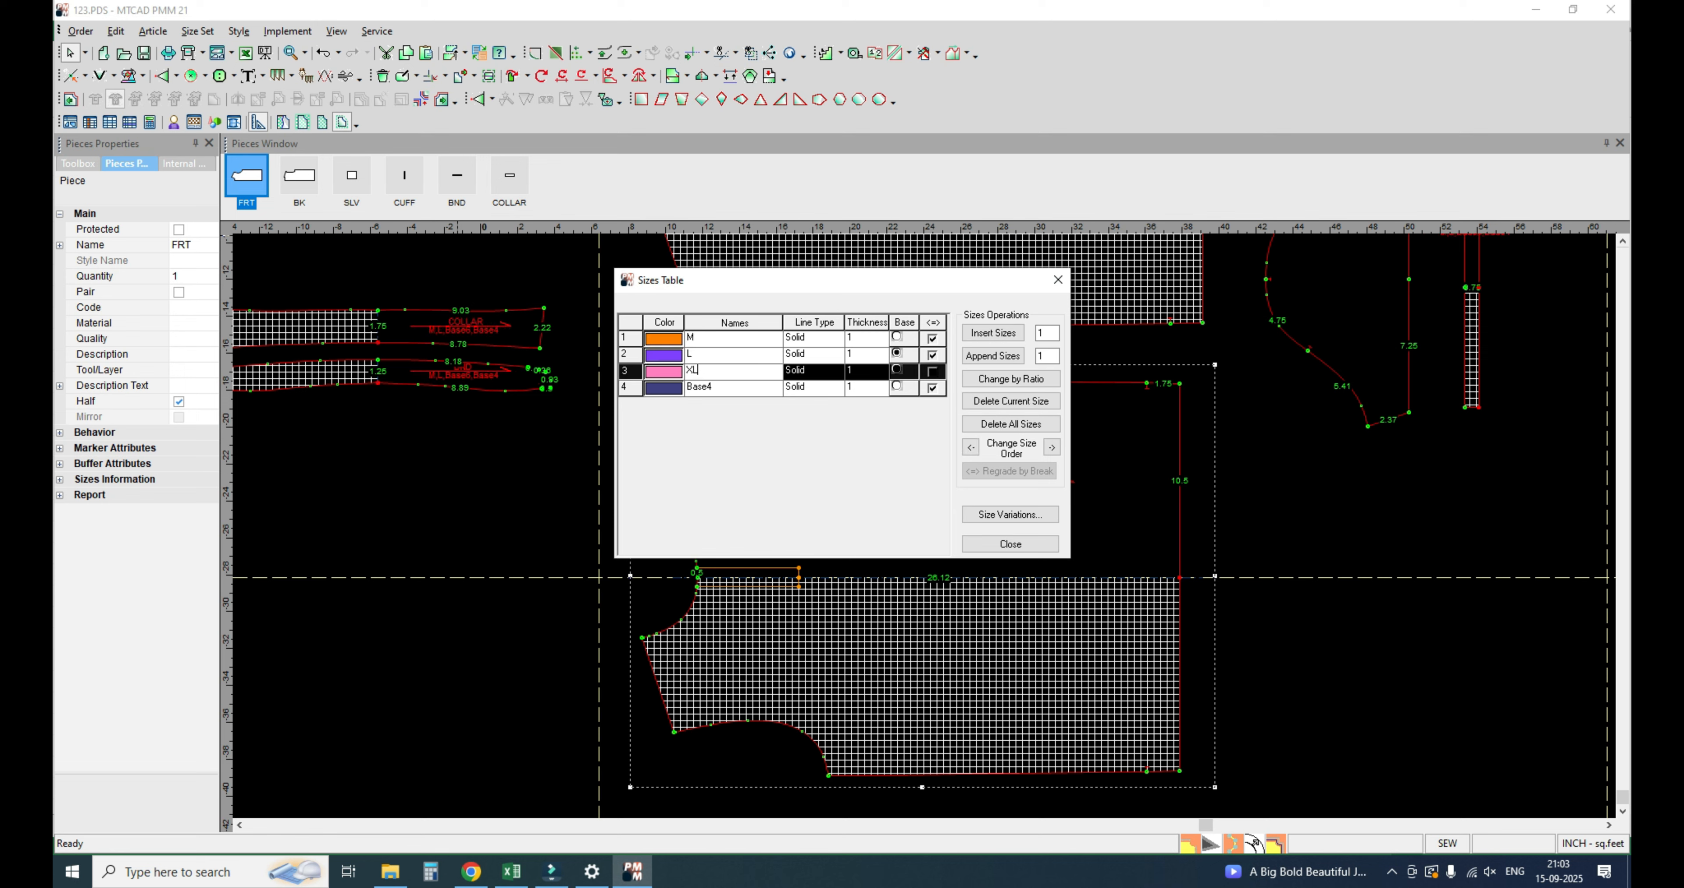
key(Return)
text(XXL)
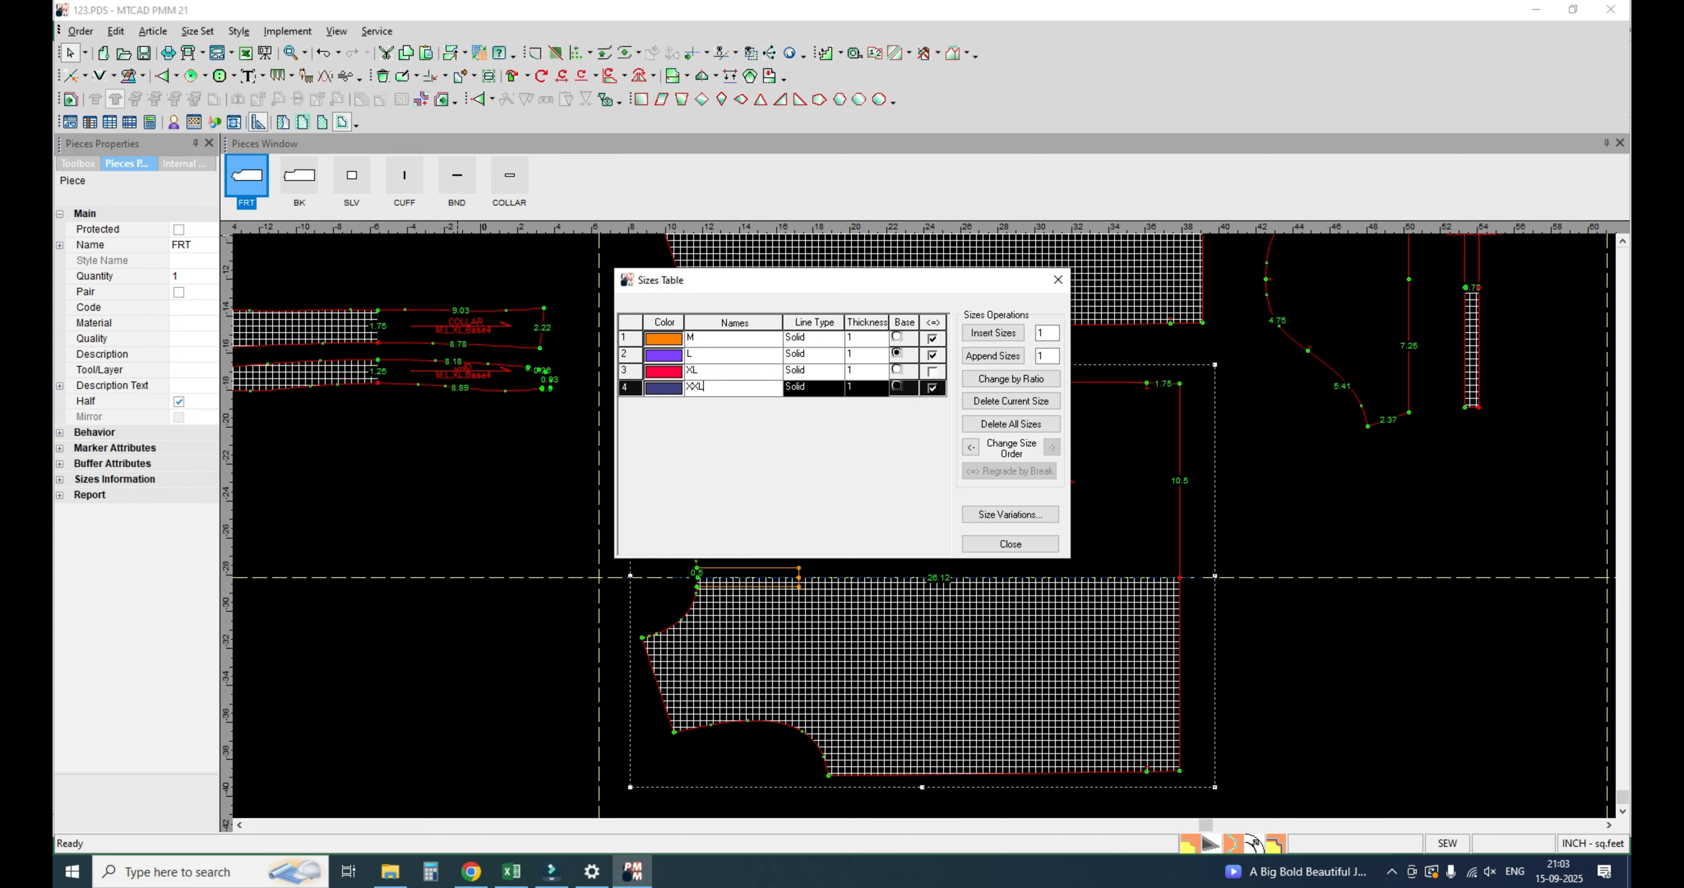
click(1010, 544)
scroll(1010, 543, down, 2)
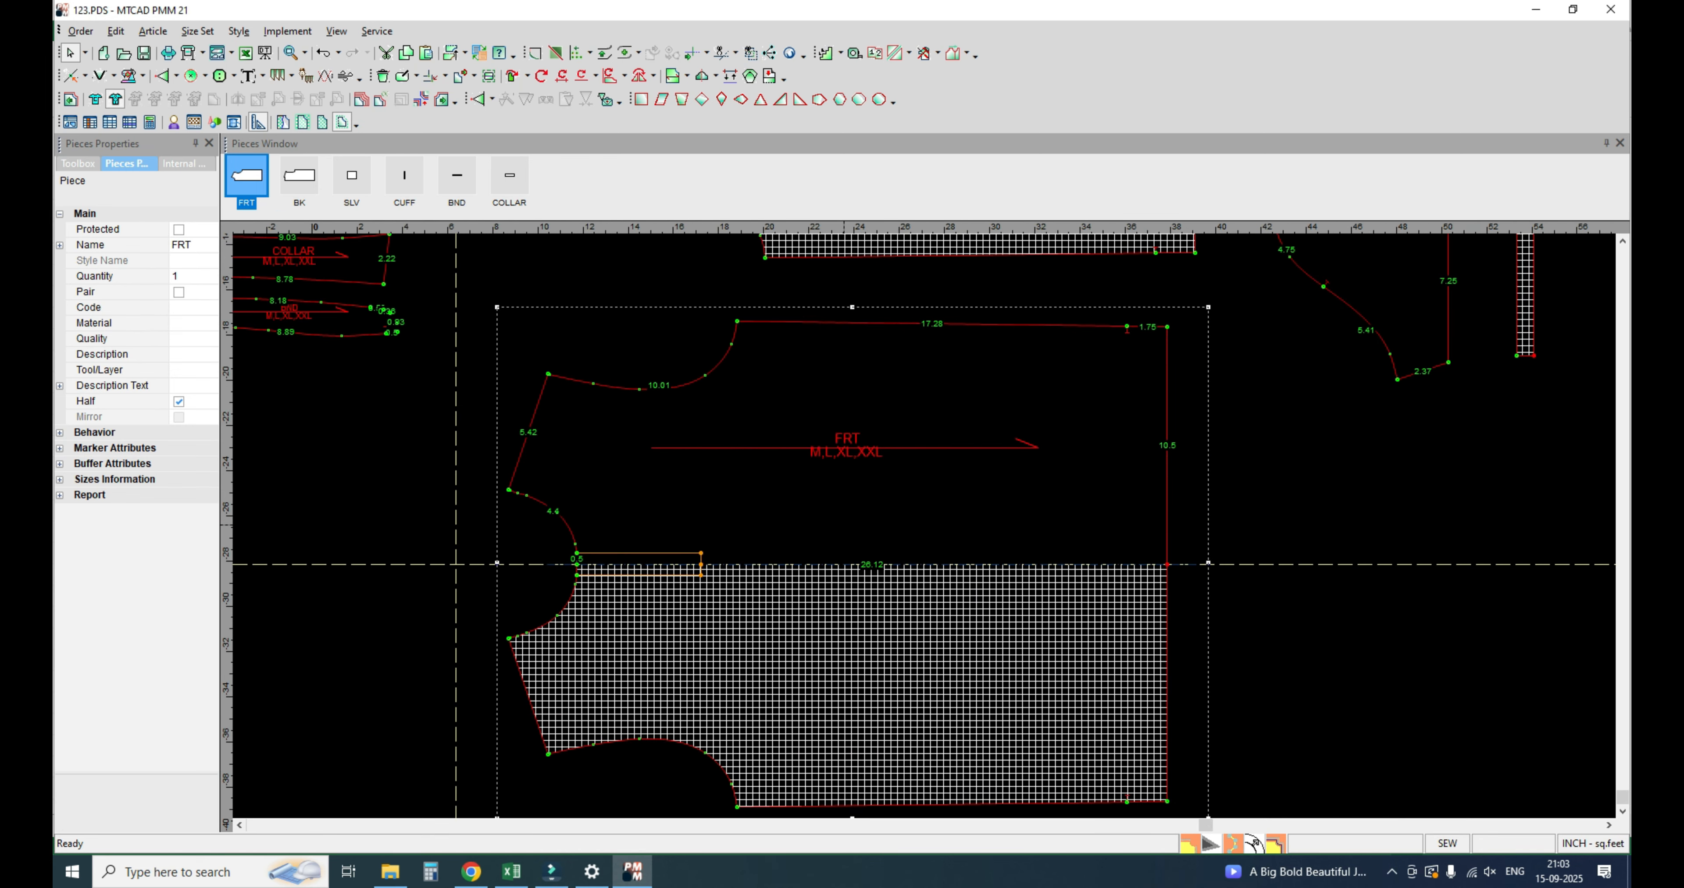
Step: Switch to the POLO T-SHIRT sheet in Excel, highlight the FRNT NK DROP row in yellow, and return to MTCAD PMM
key(alt+Tab)
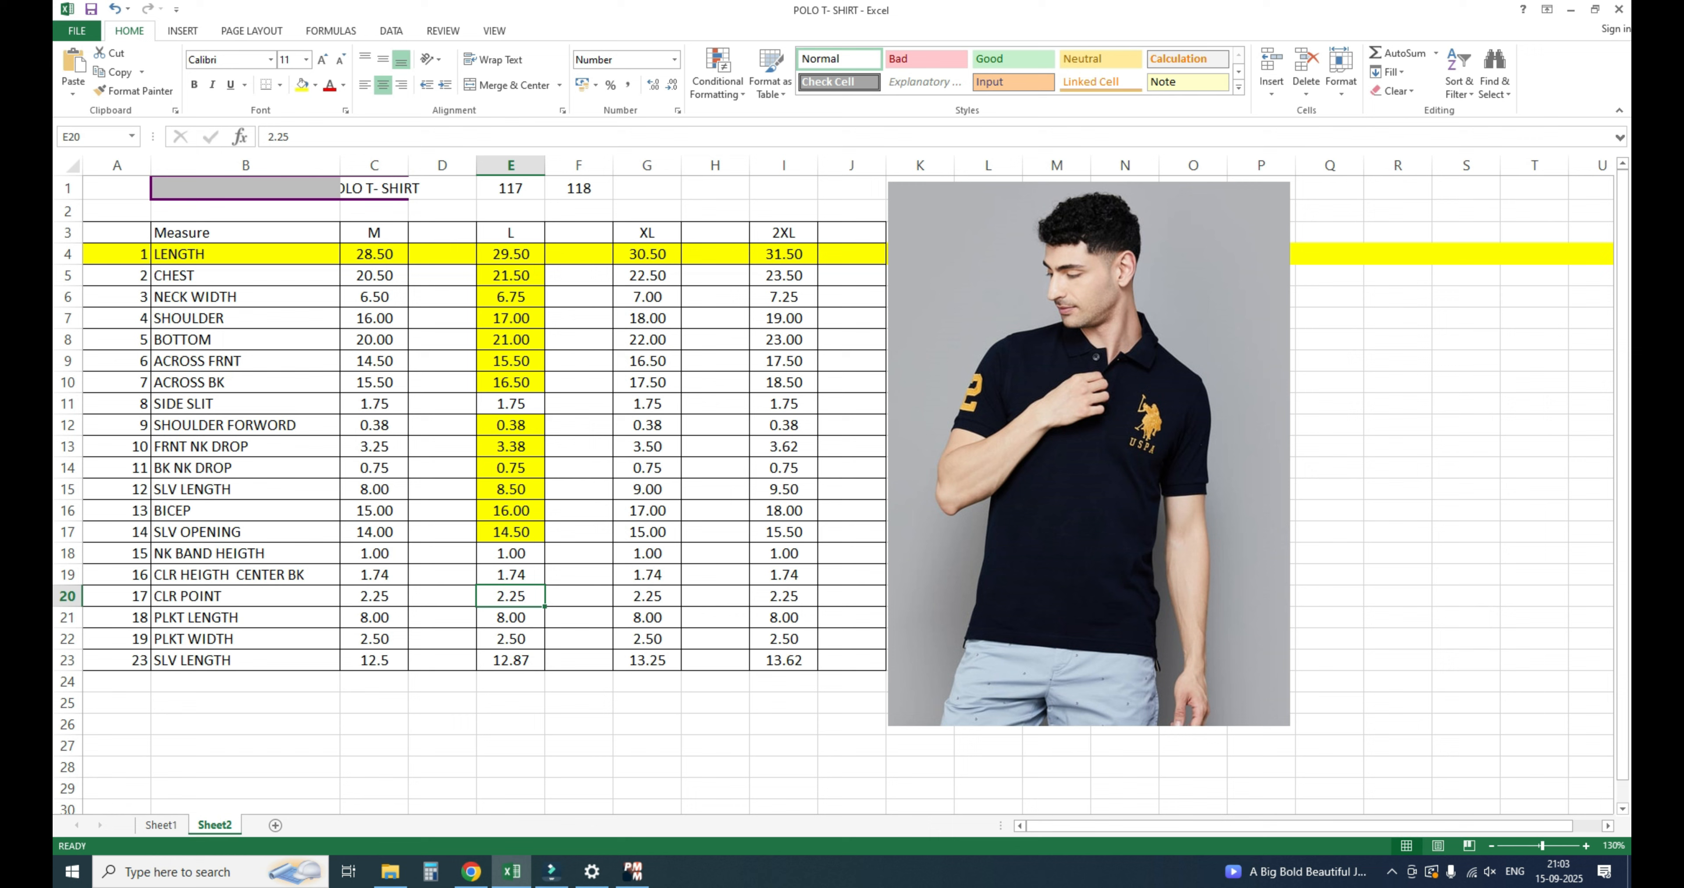
drag(510, 424, 510, 446)
click(442, 382)
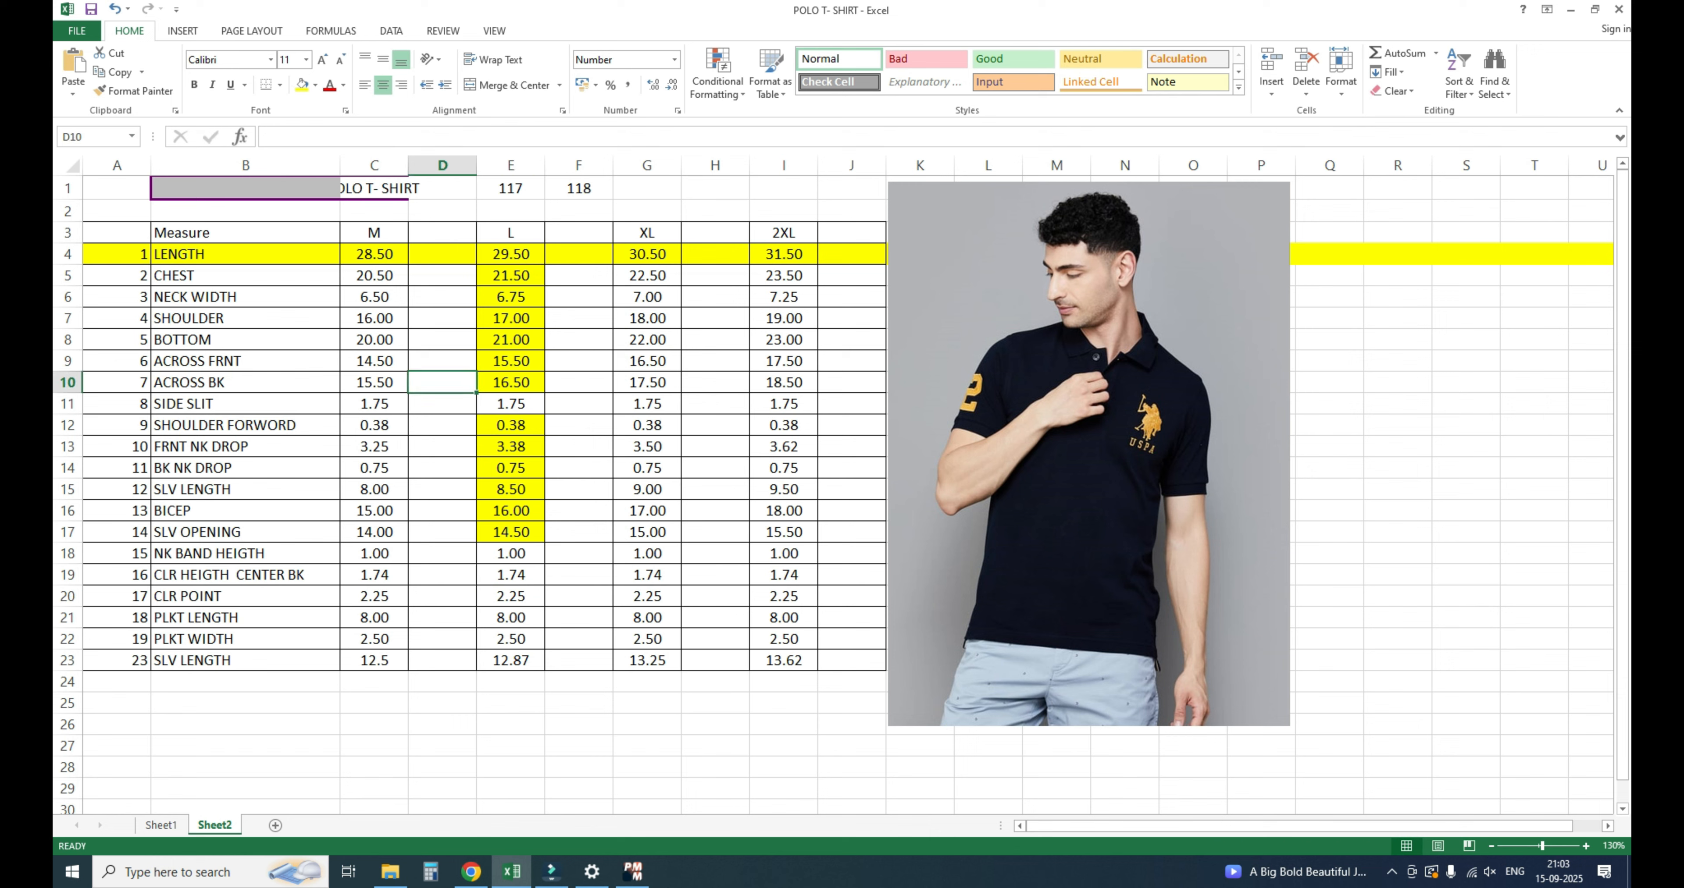
click(375, 446)
click(68, 446)
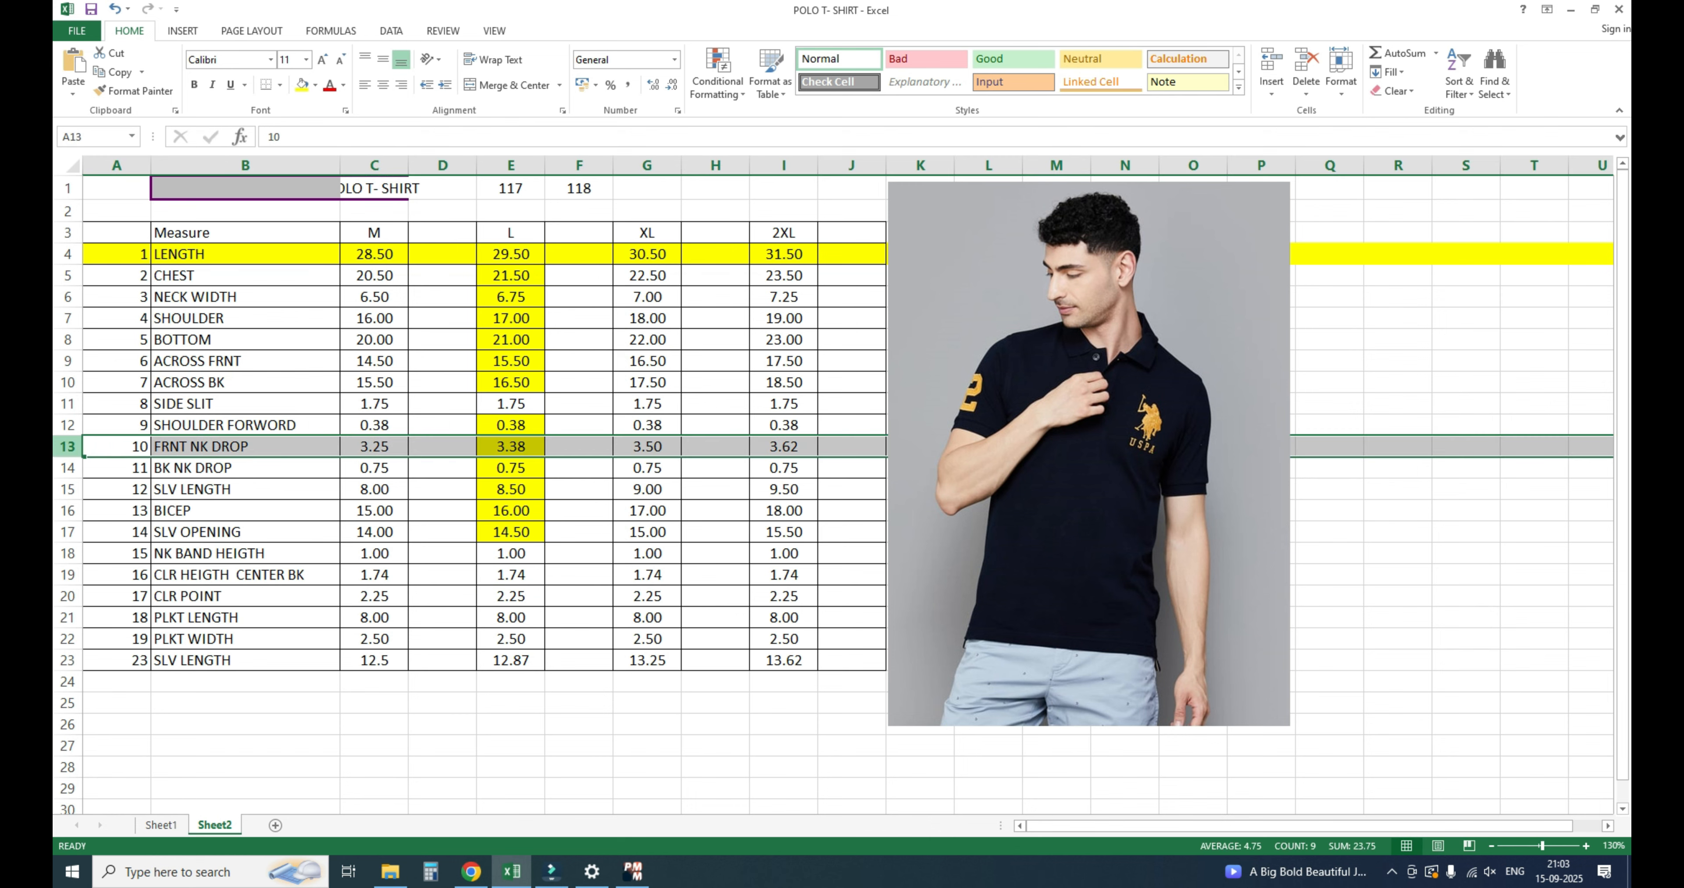
key(alt+Tab)
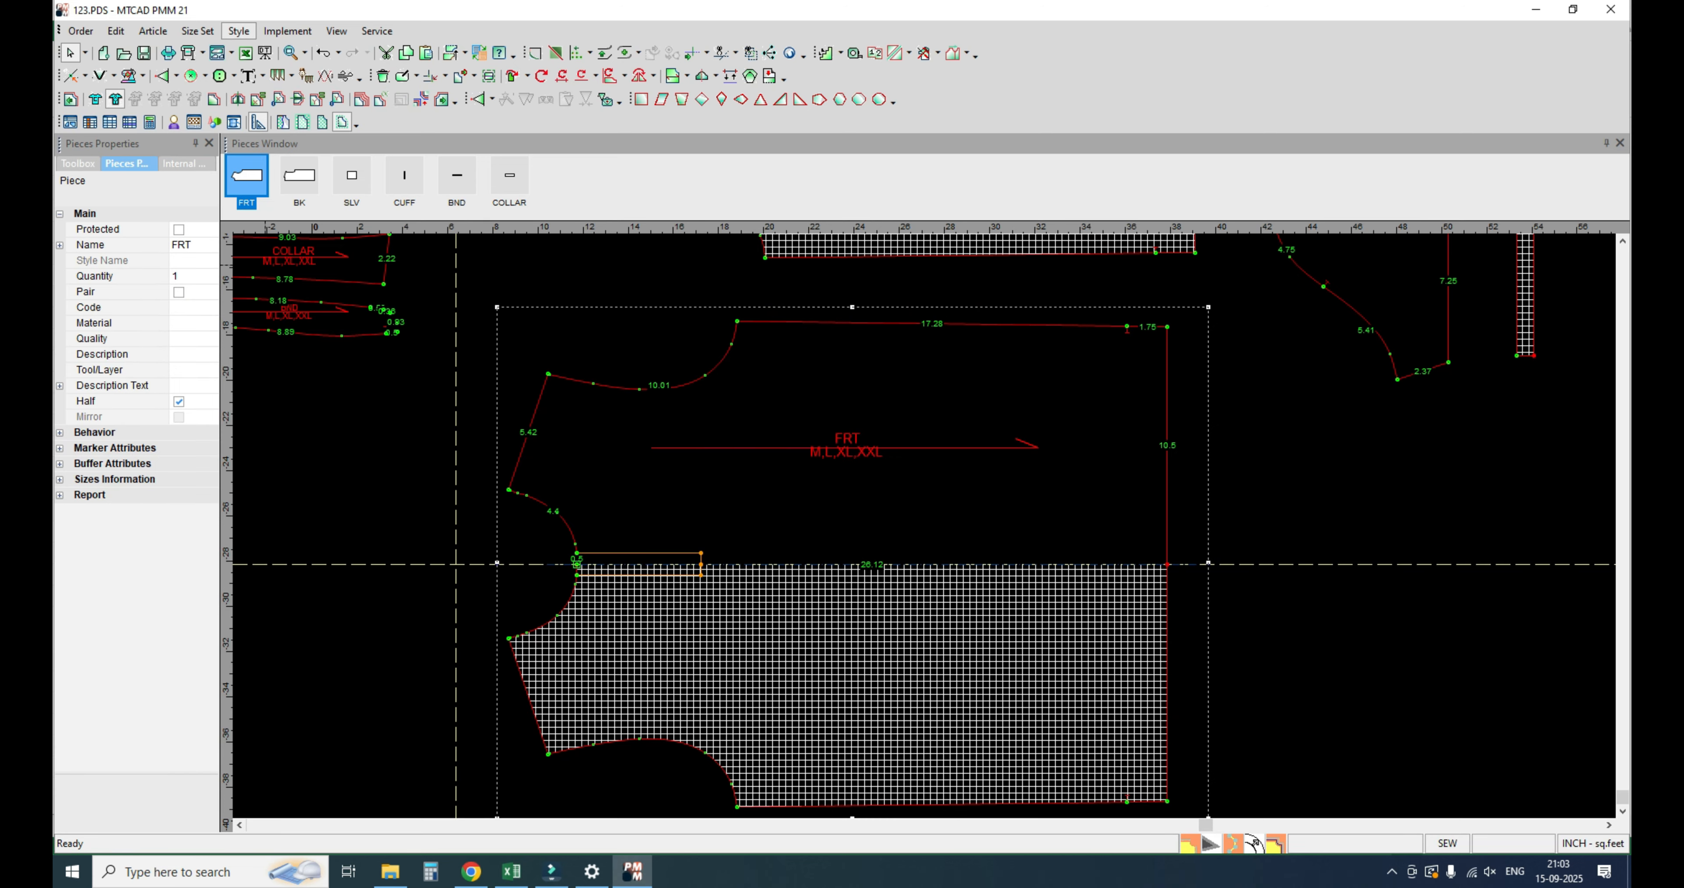
Step: Show the grading table and widen it until all its columns are visible
click(337, 31)
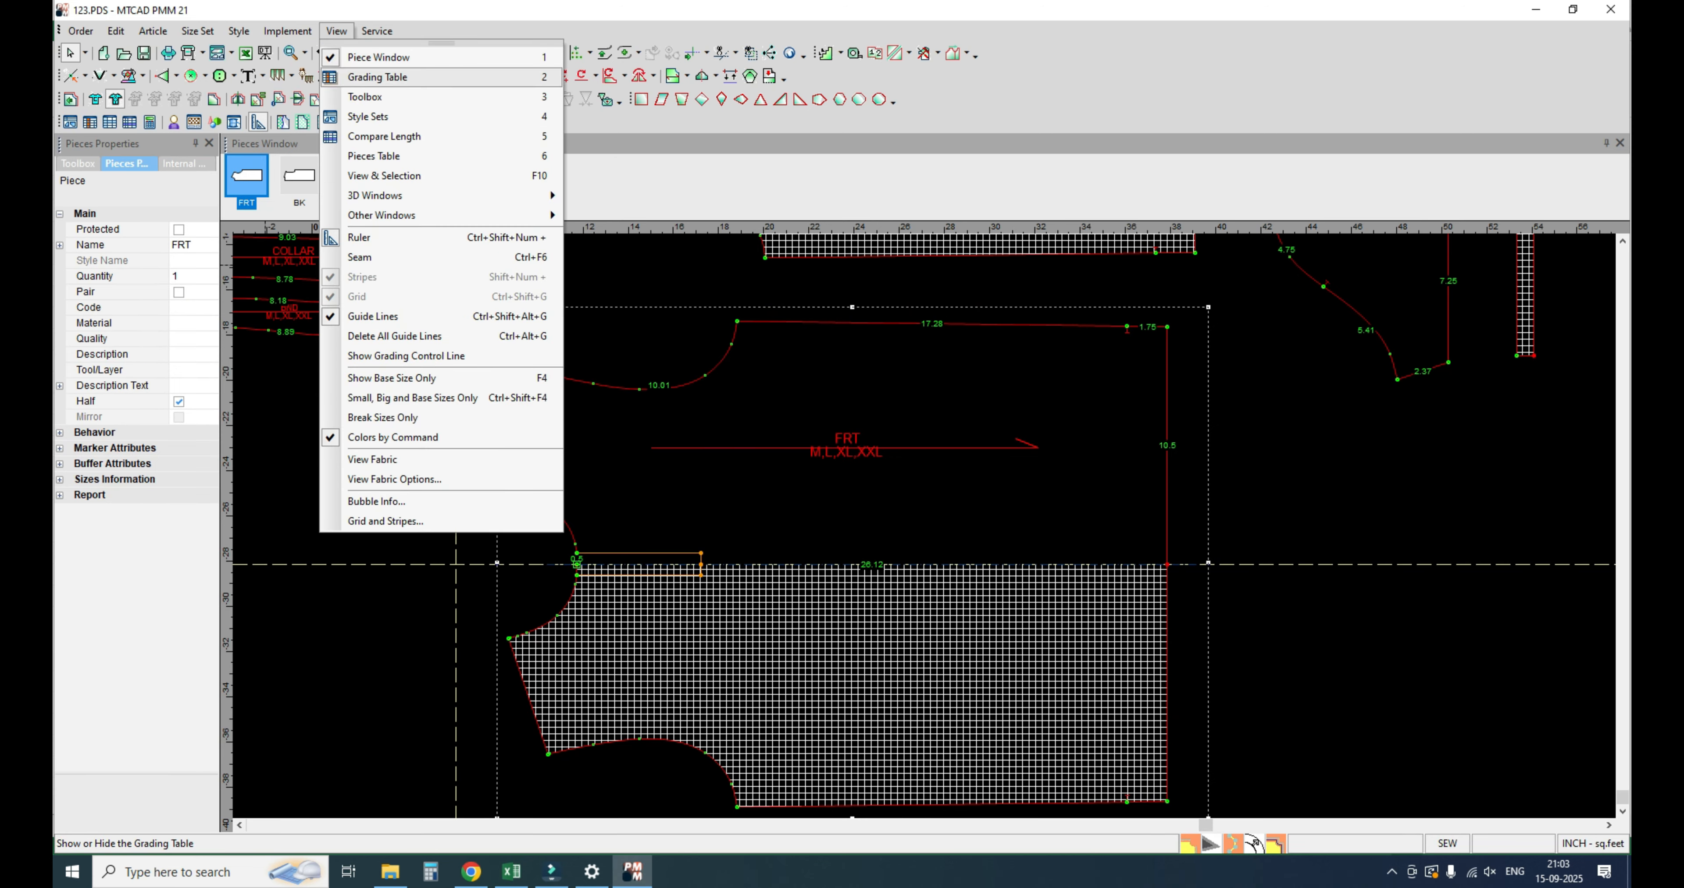
click(370, 78)
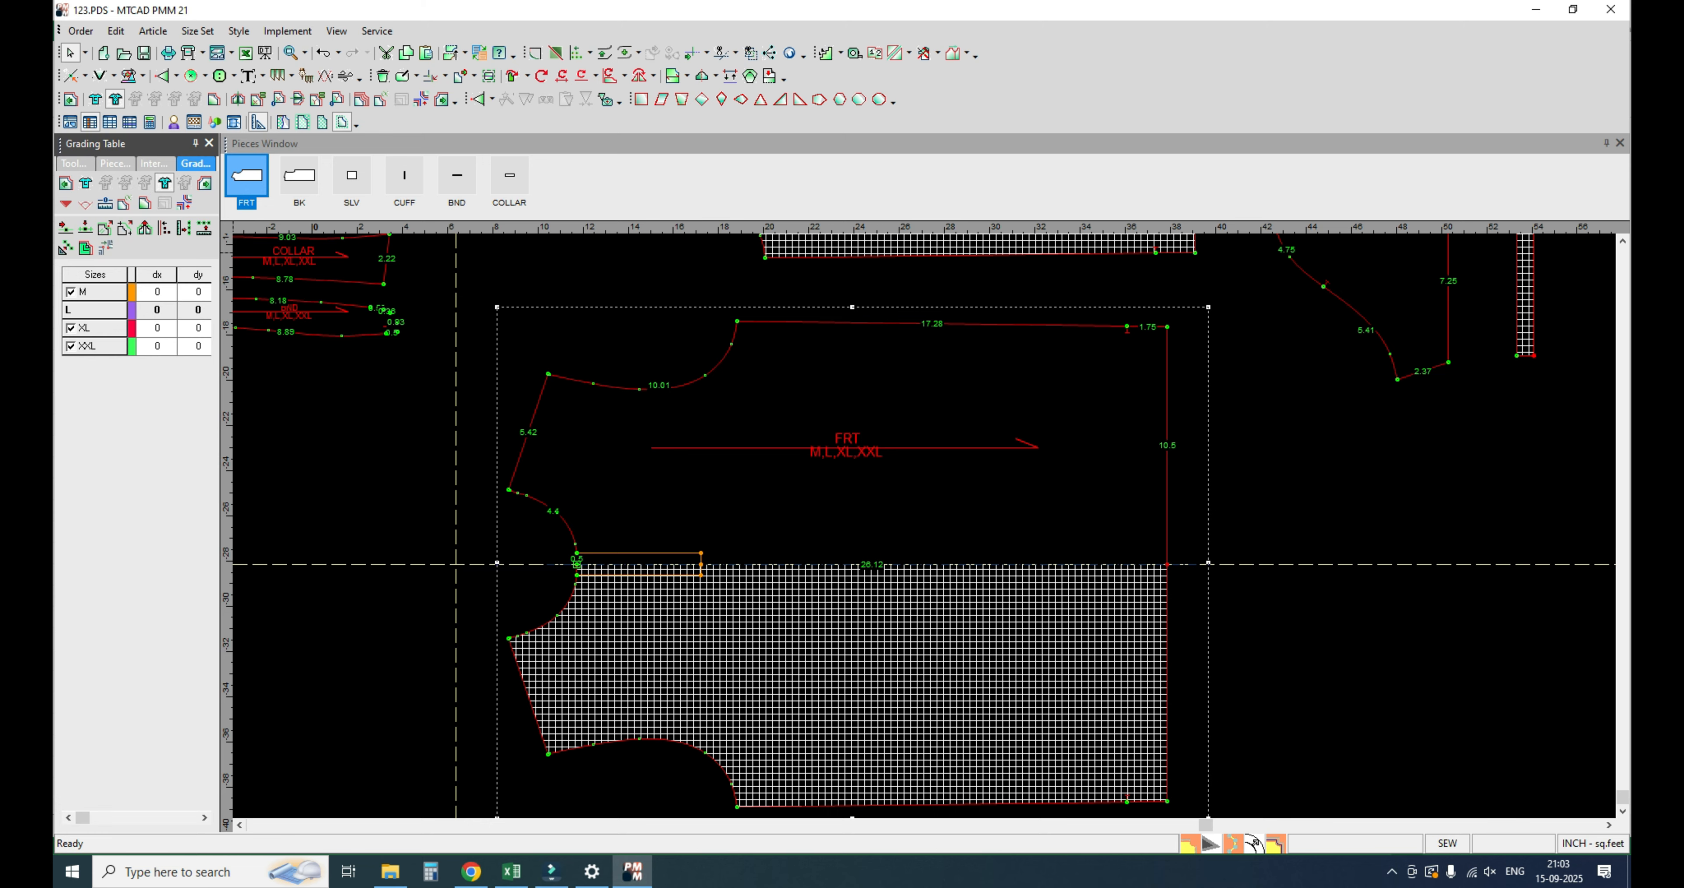
drag(220, 457, 306, 457)
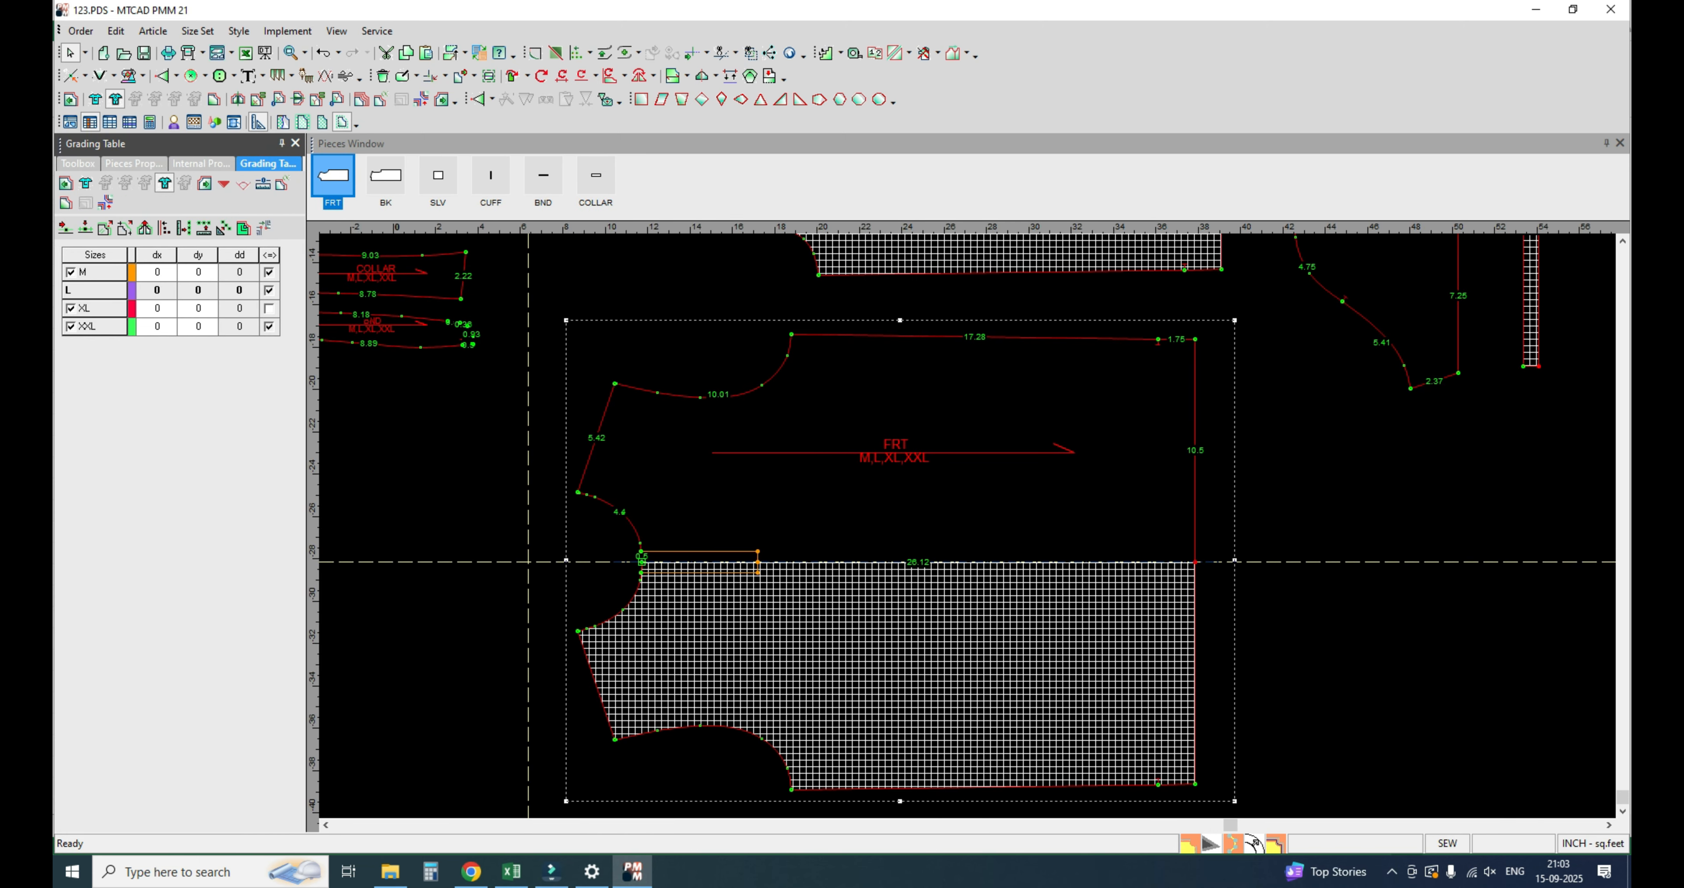
Step: Grade the front piece's centre neck point by 0.125 in dx across the sizes
click(641, 561)
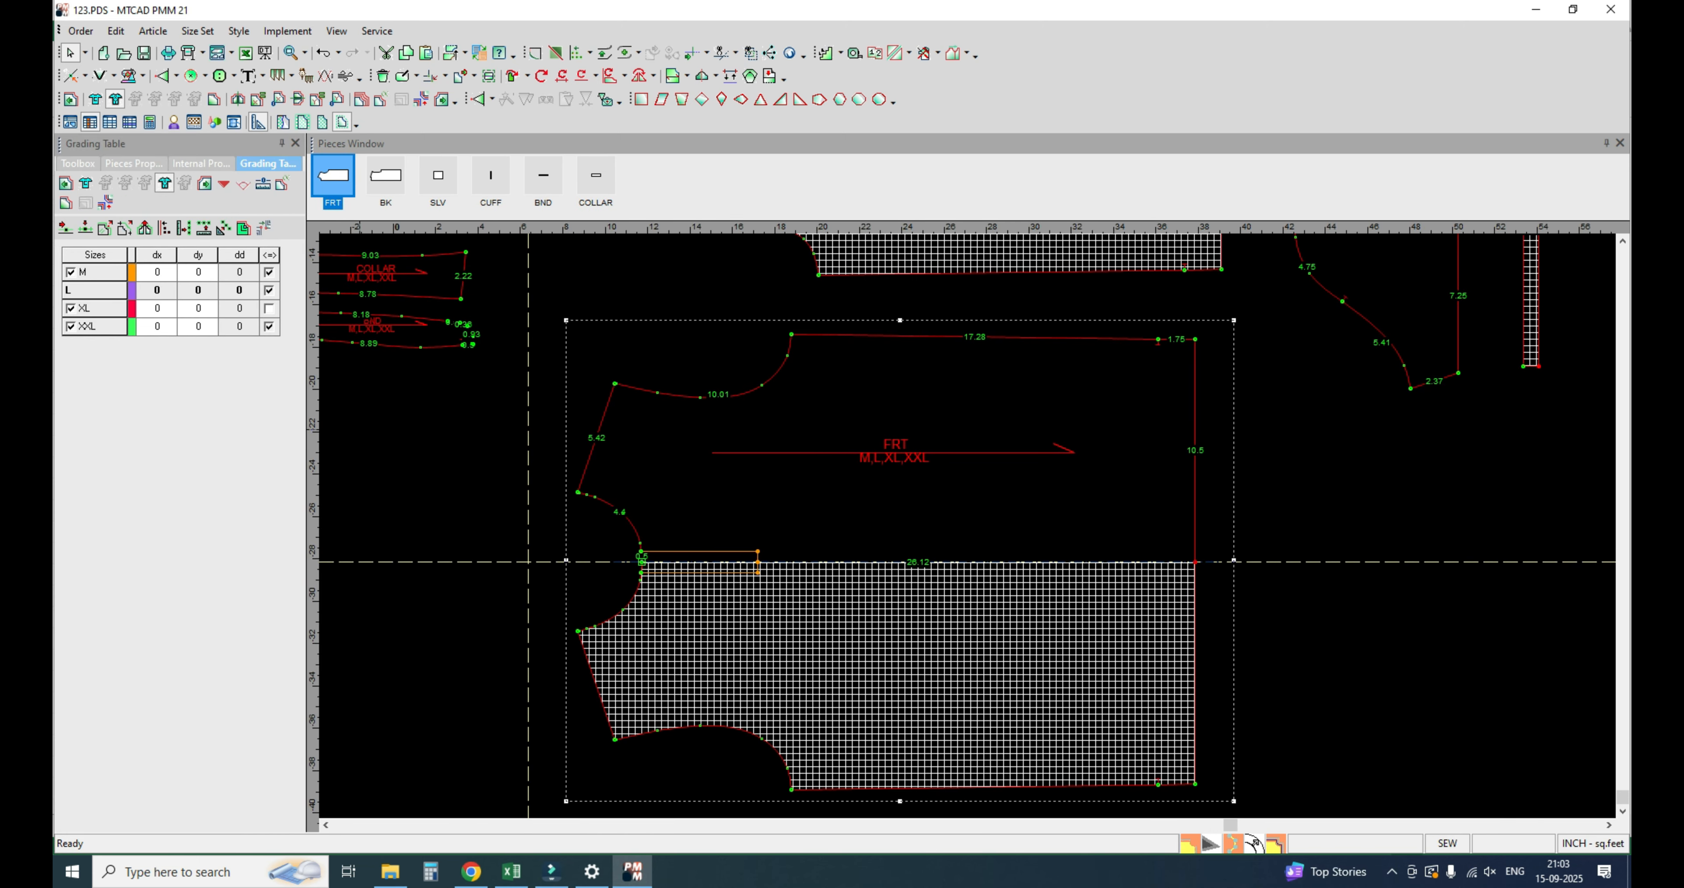
drag(157, 326, 157, 272)
text(0.13)
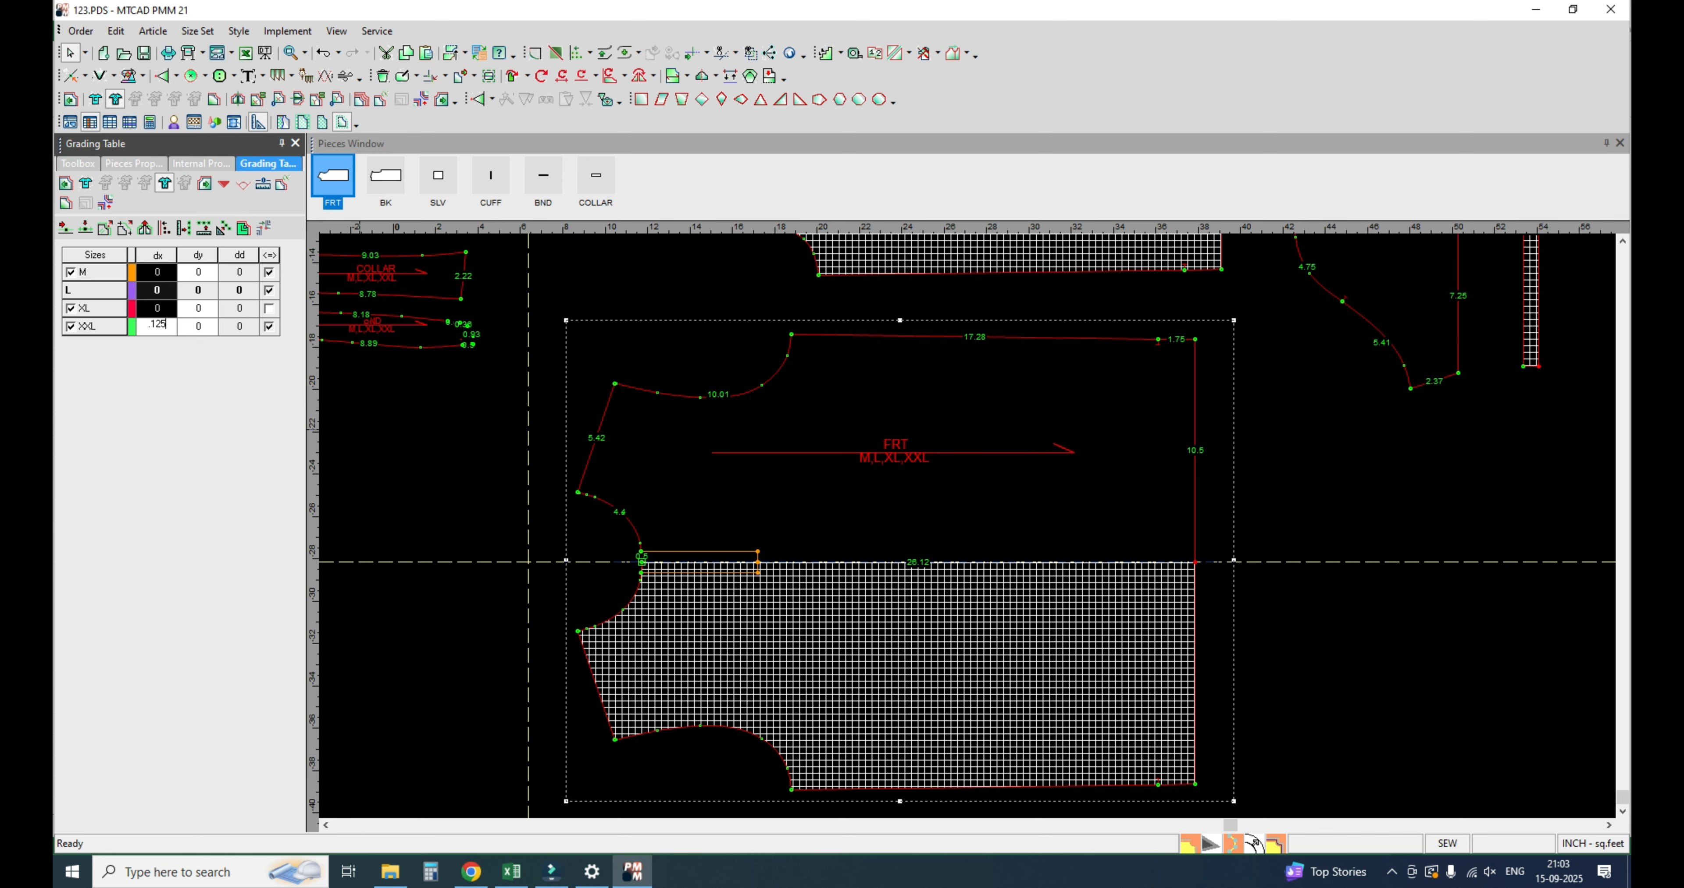
key(Return)
Step: Grade the front neckline point at the placket corner by 0.13 in dx across the sizes
scroll(660, 591, up, 3)
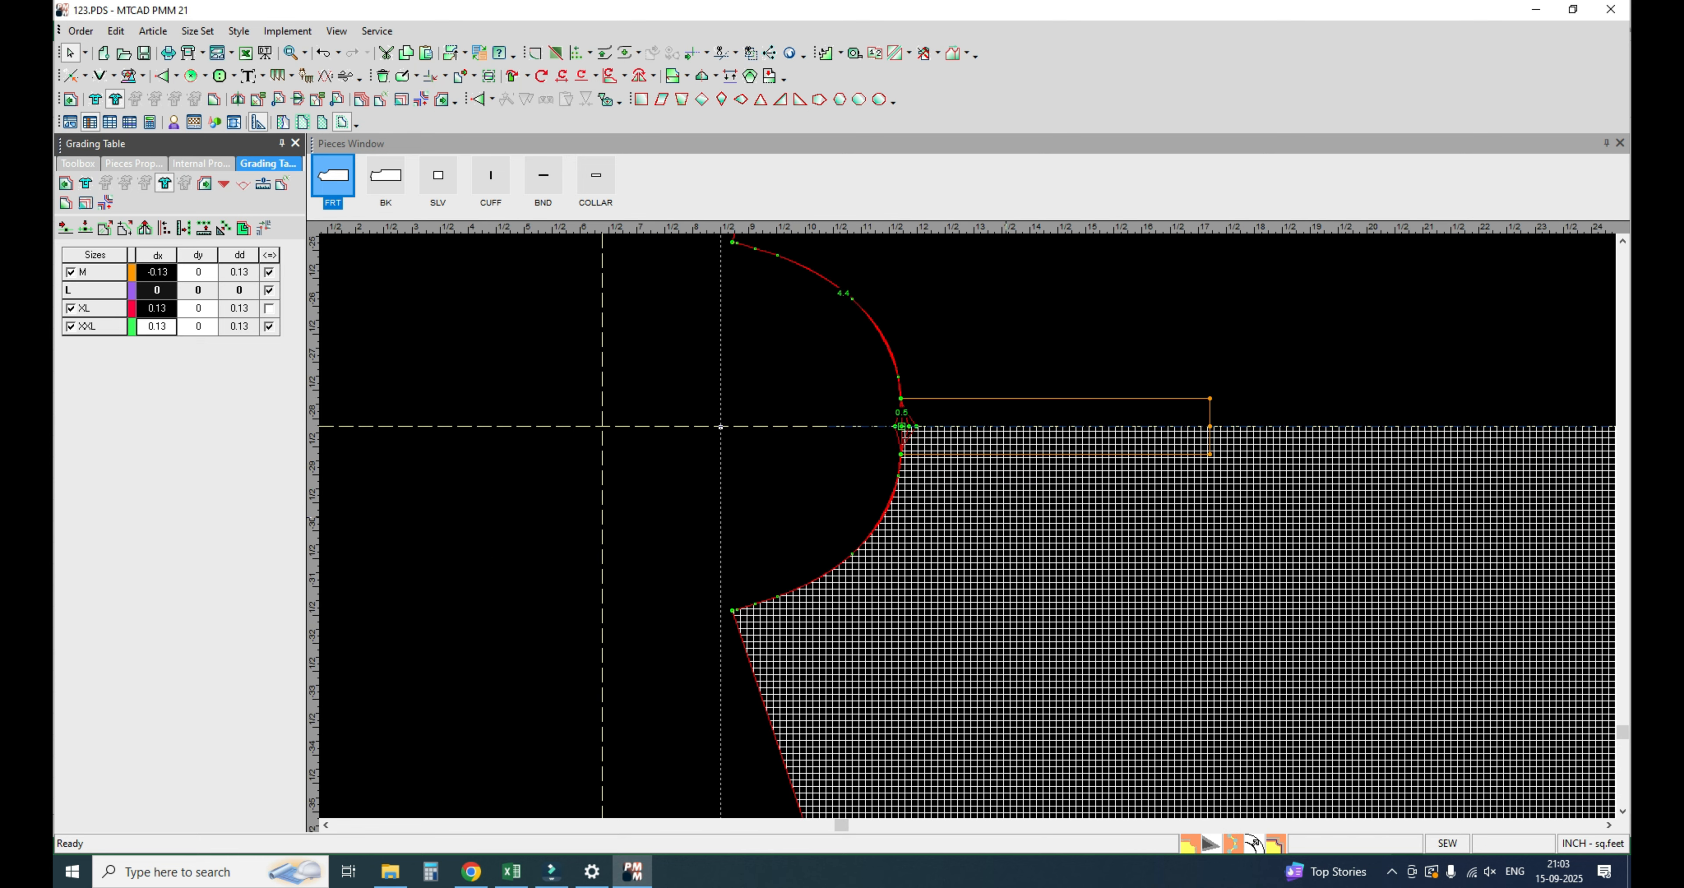
scroll(932, 403, up, 2)
click(893, 514)
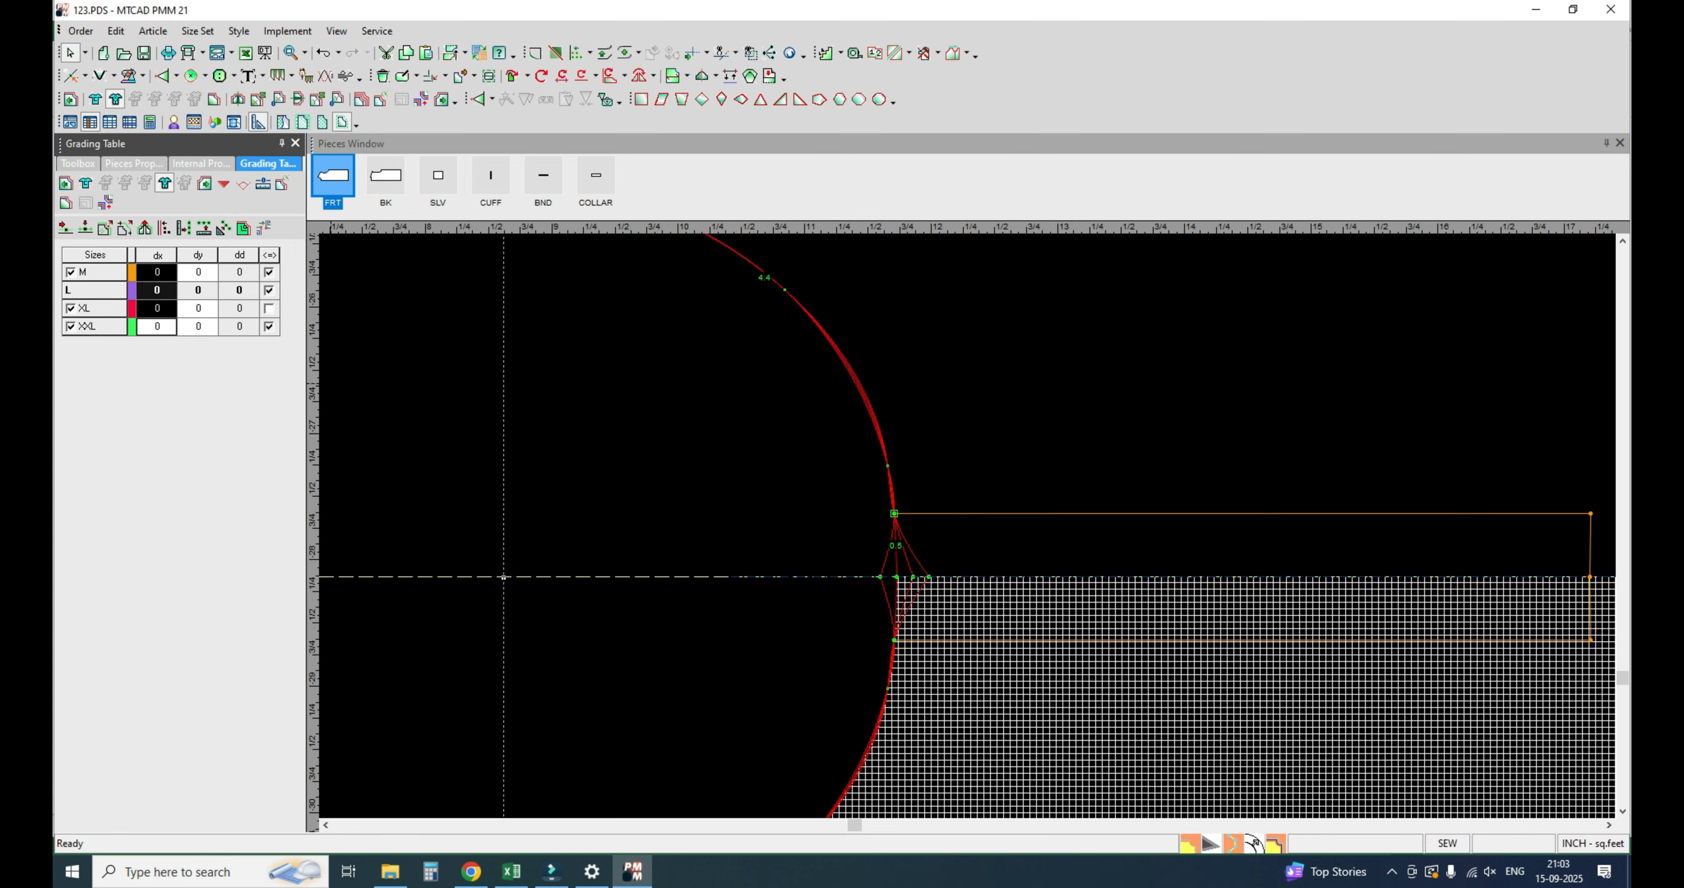
text(0.13)
key(Return)
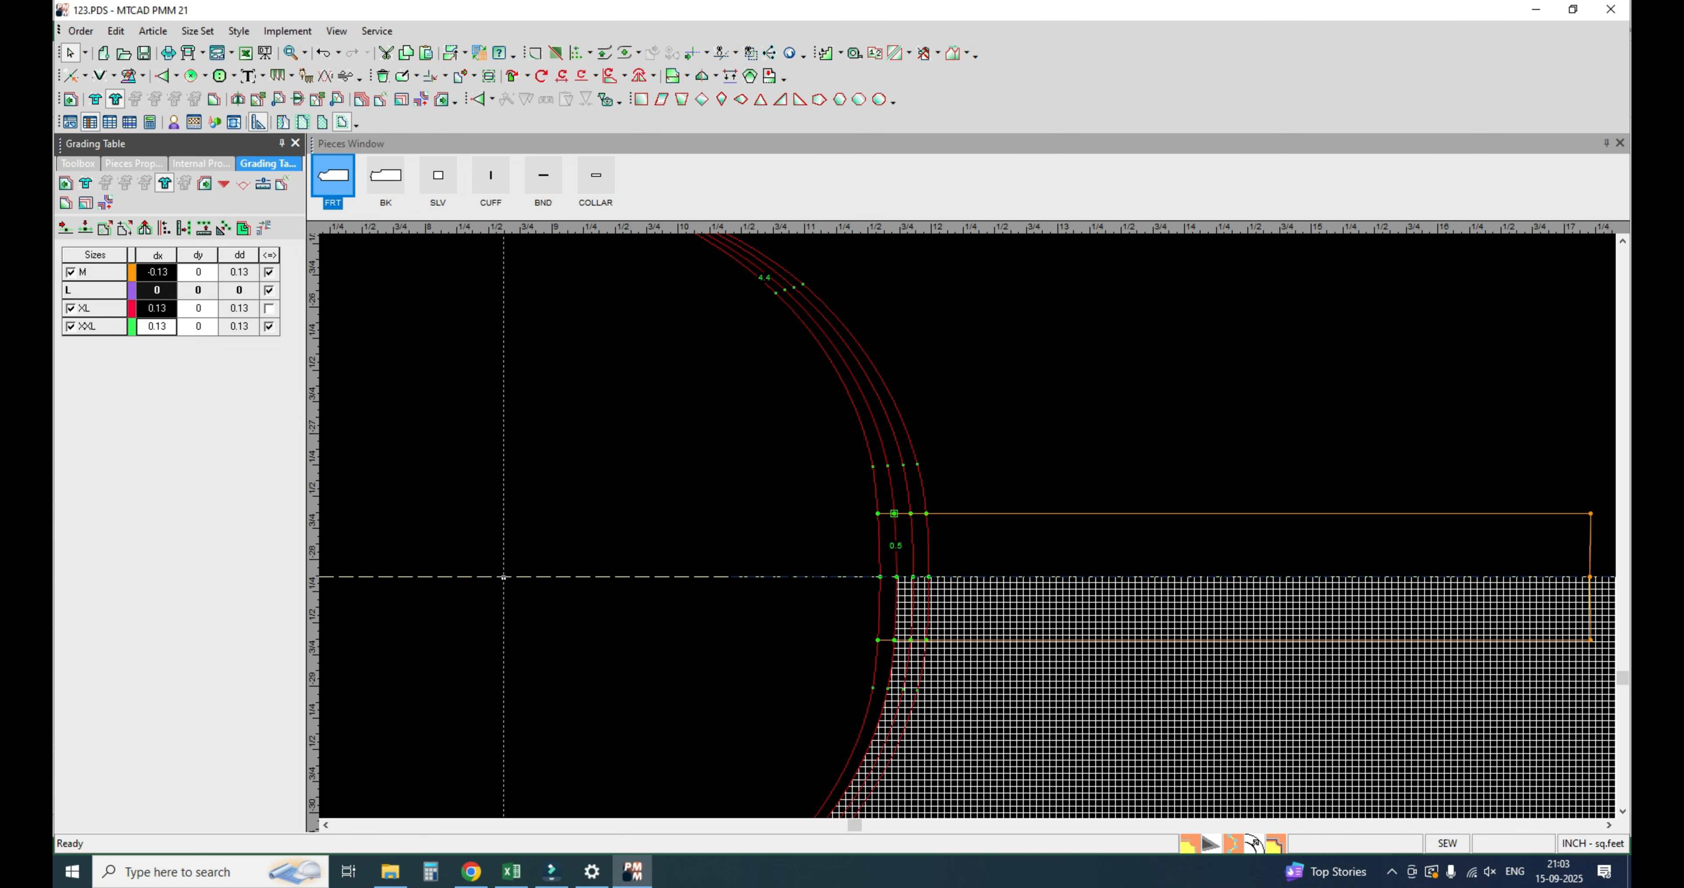
Step: Grade the front piece's neck point at the shoulder by 0.13 in dy across the sizes
scroll(504, 577, down, 2)
click(751, 435)
drag(199, 326, 198, 271)
text(.13)
key(Return)
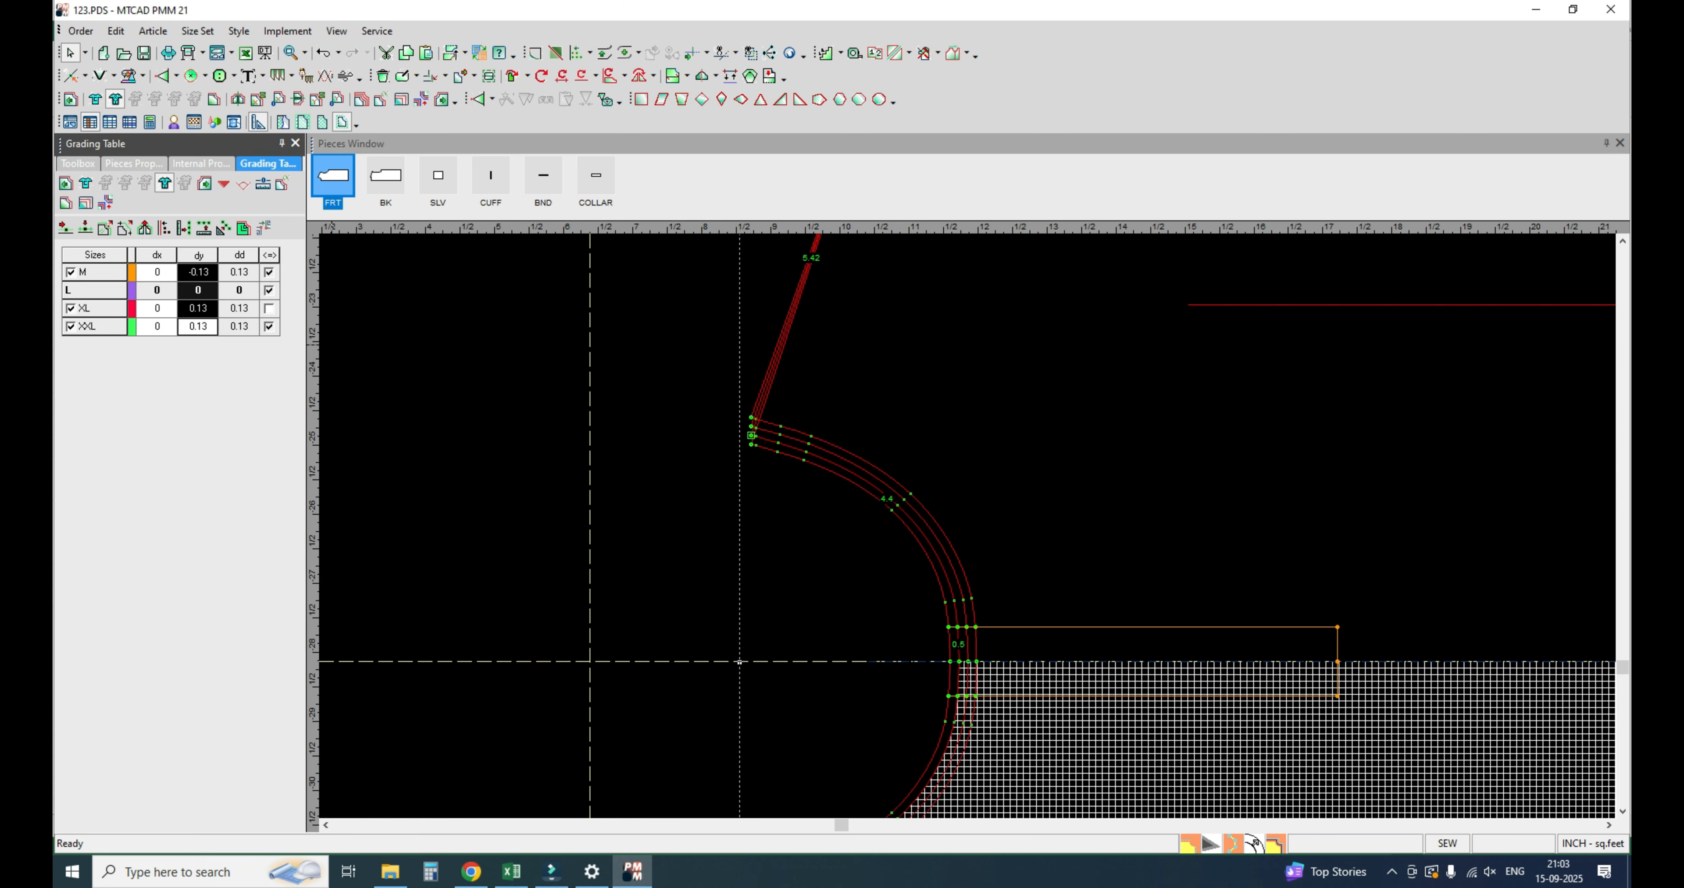
Step: Switch to the POLO T-SHIRT sheet in Excel and highlight the SHOULDER and NECK WIDTH rows in yellow
key(alt+Tab)
click(511, 382)
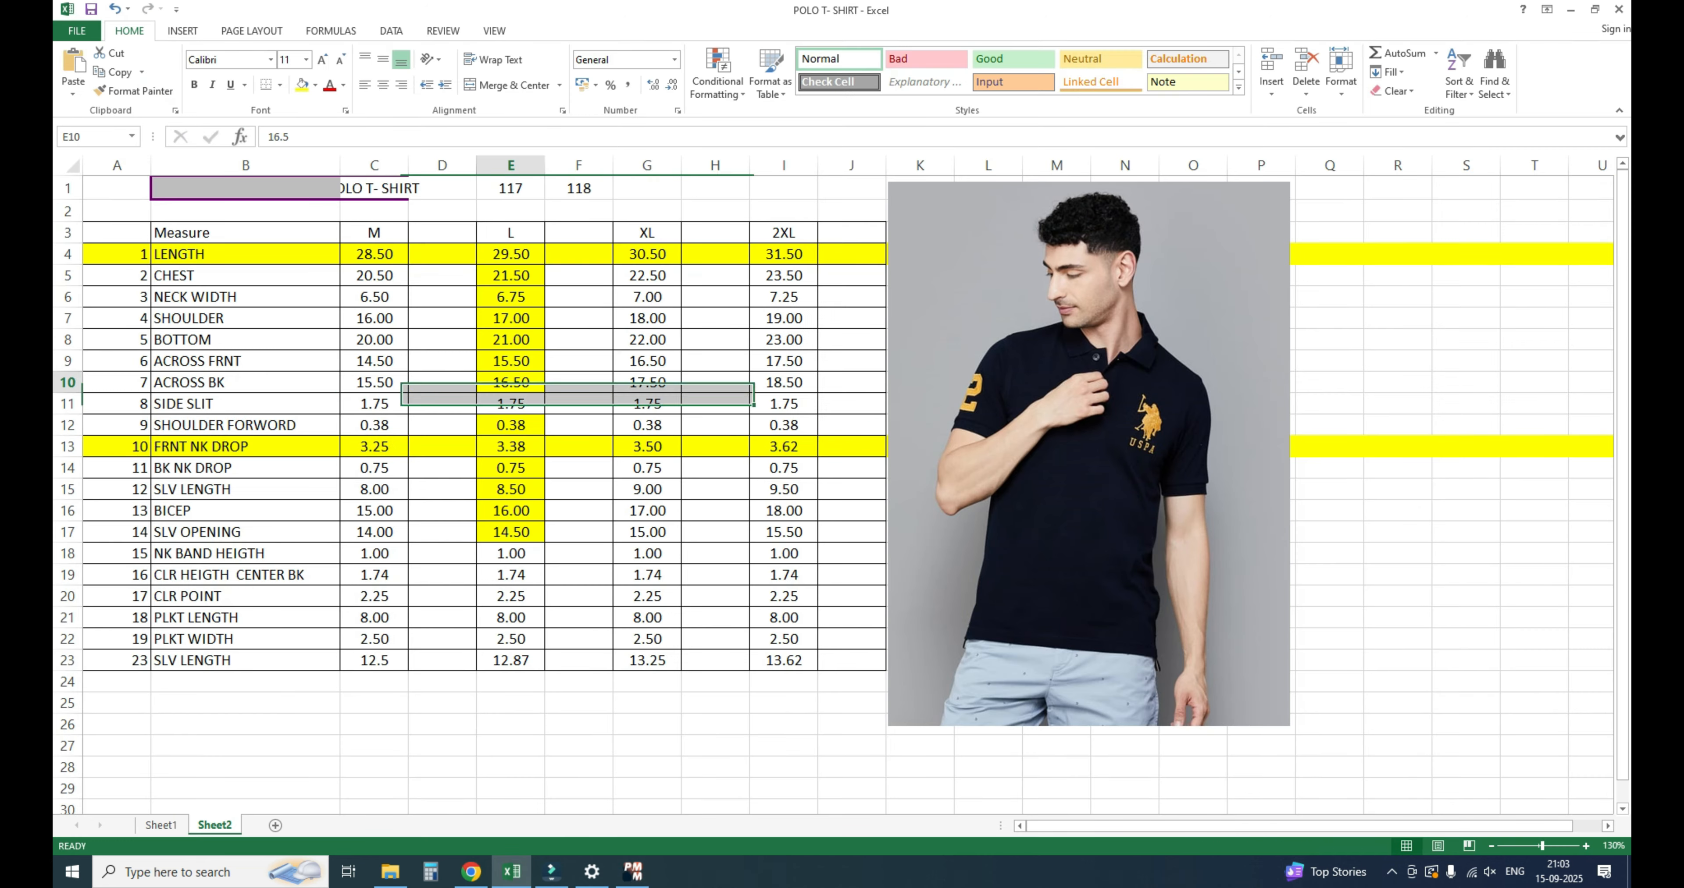
click(510, 318)
click(67, 318)
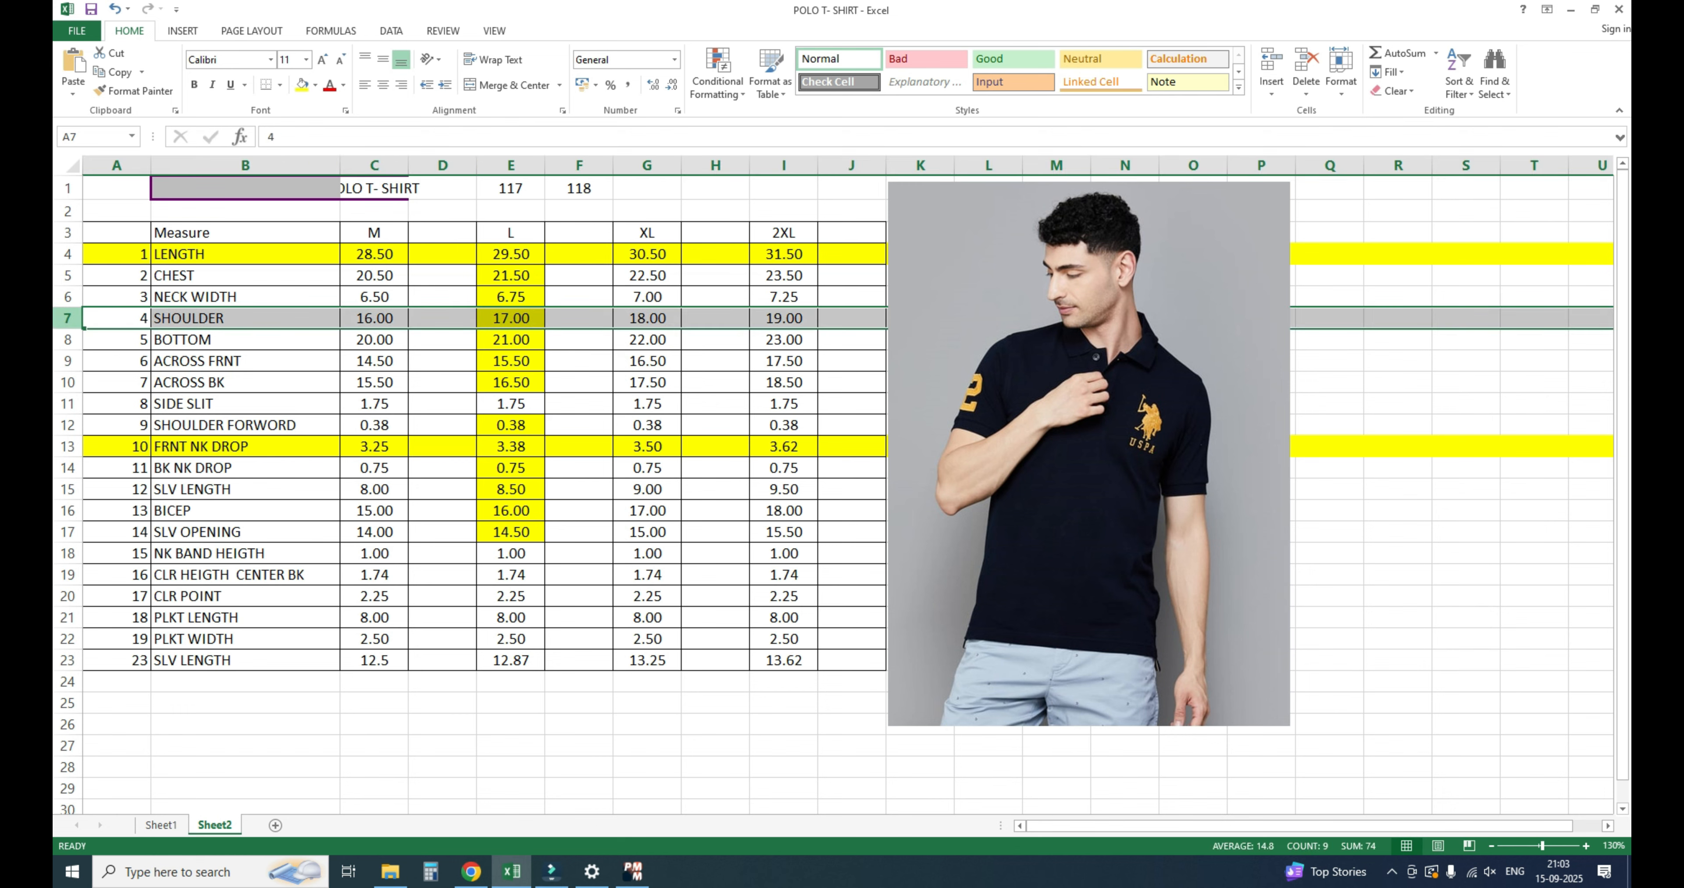
click(301, 85)
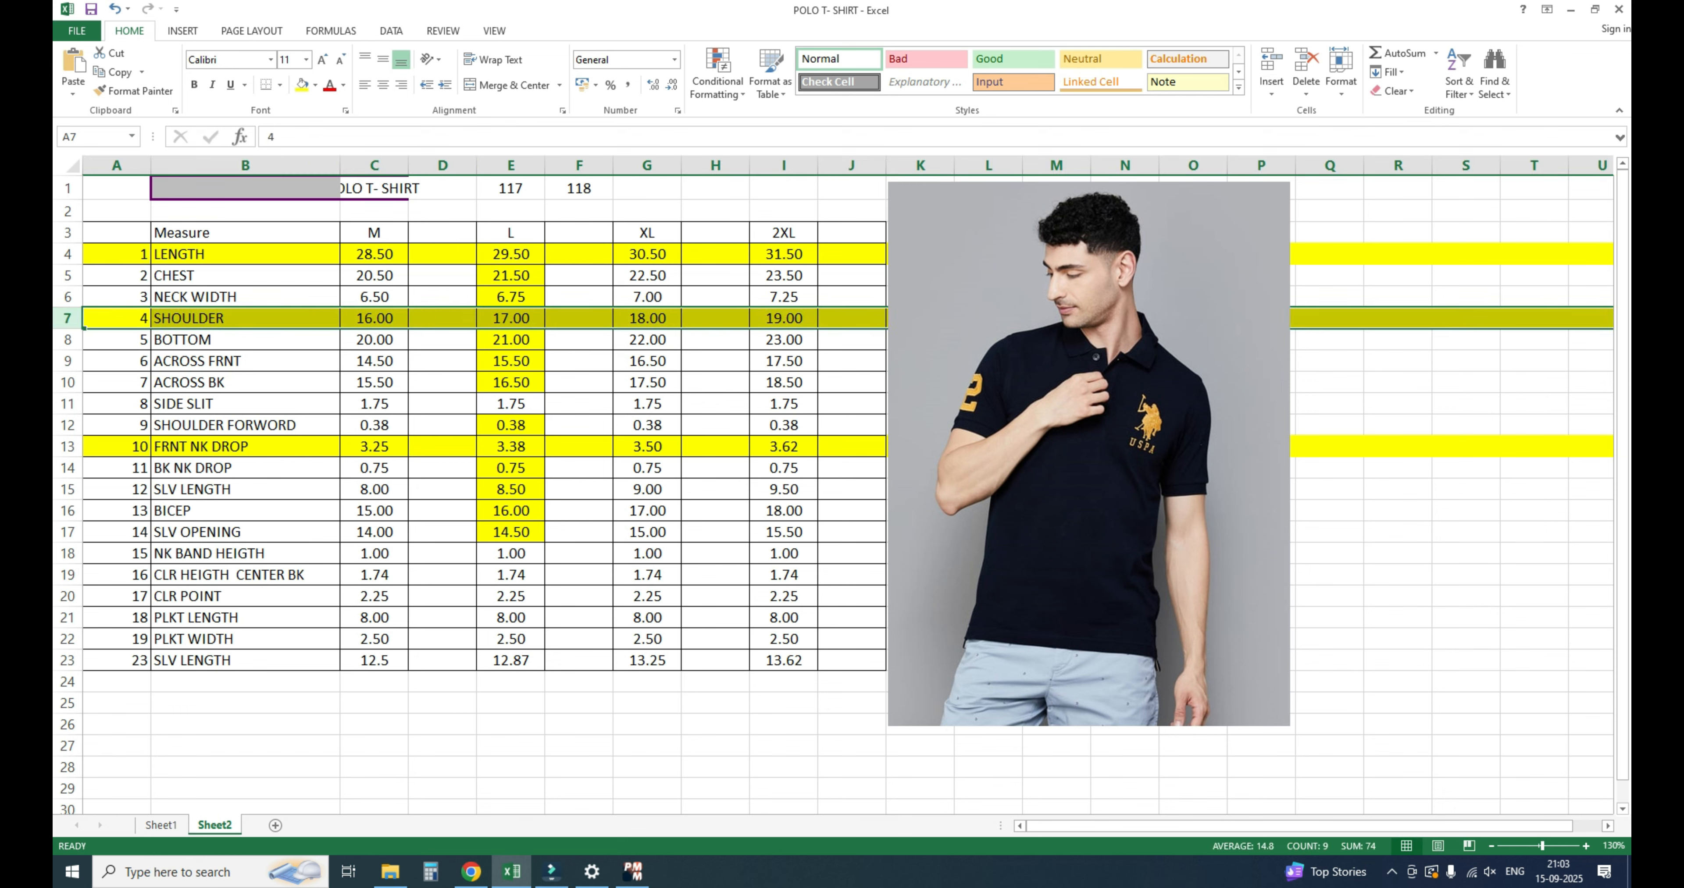
click(67, 296)
click(301, 86)
Step: Highlight the BOTTOM and CHEST rows of the measurement table in yellow
click(245, 340)
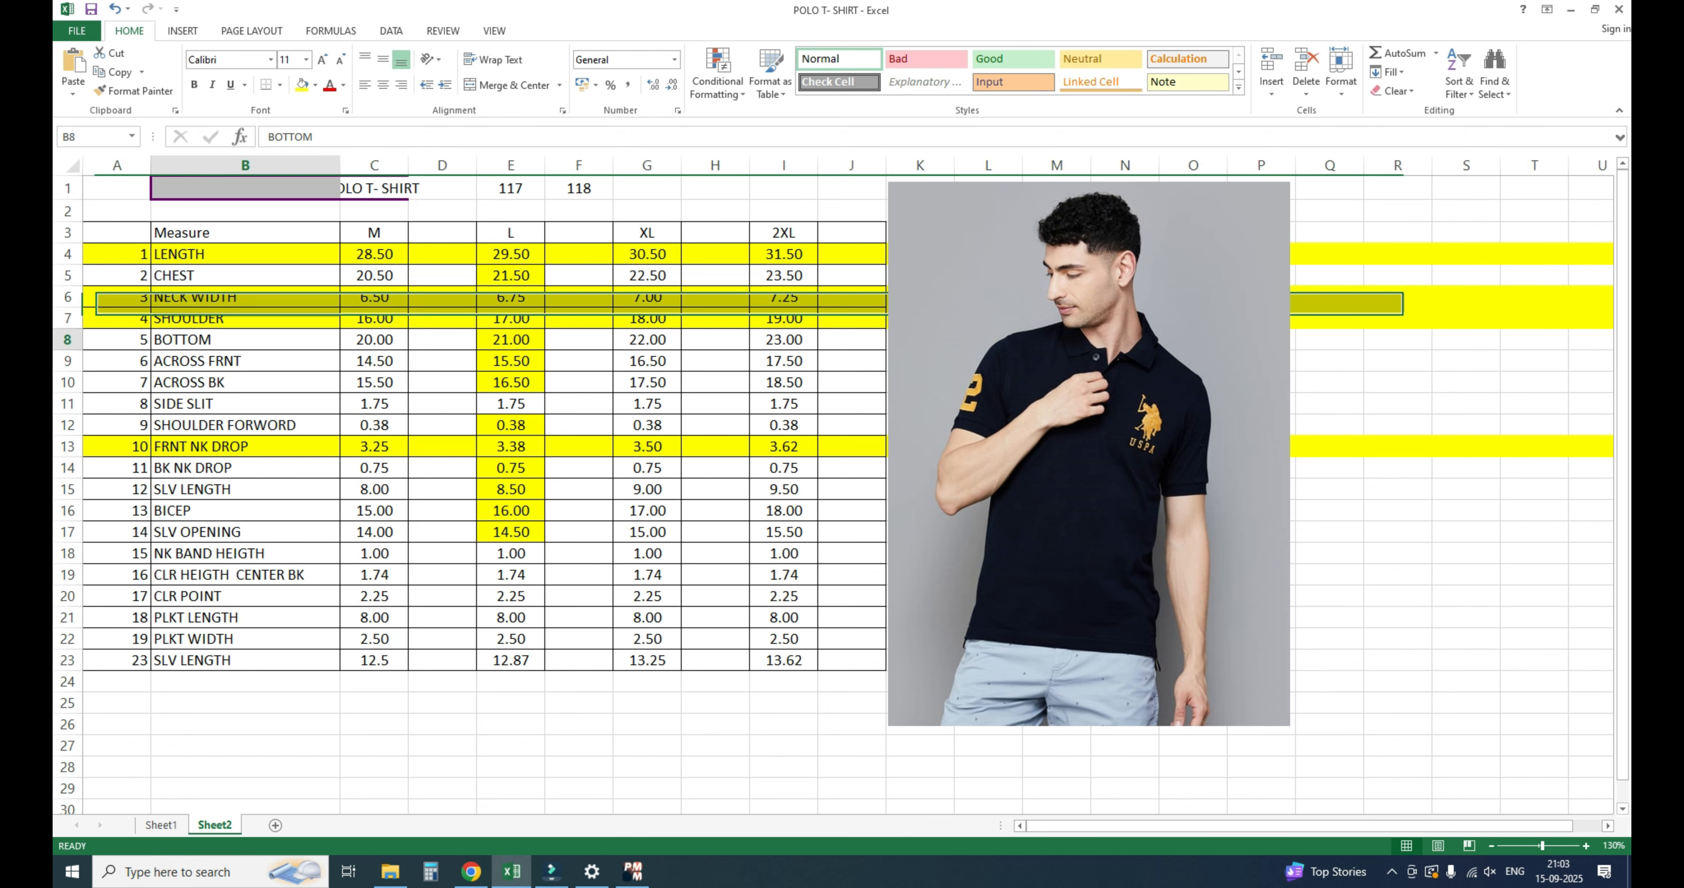
click(66, 339)
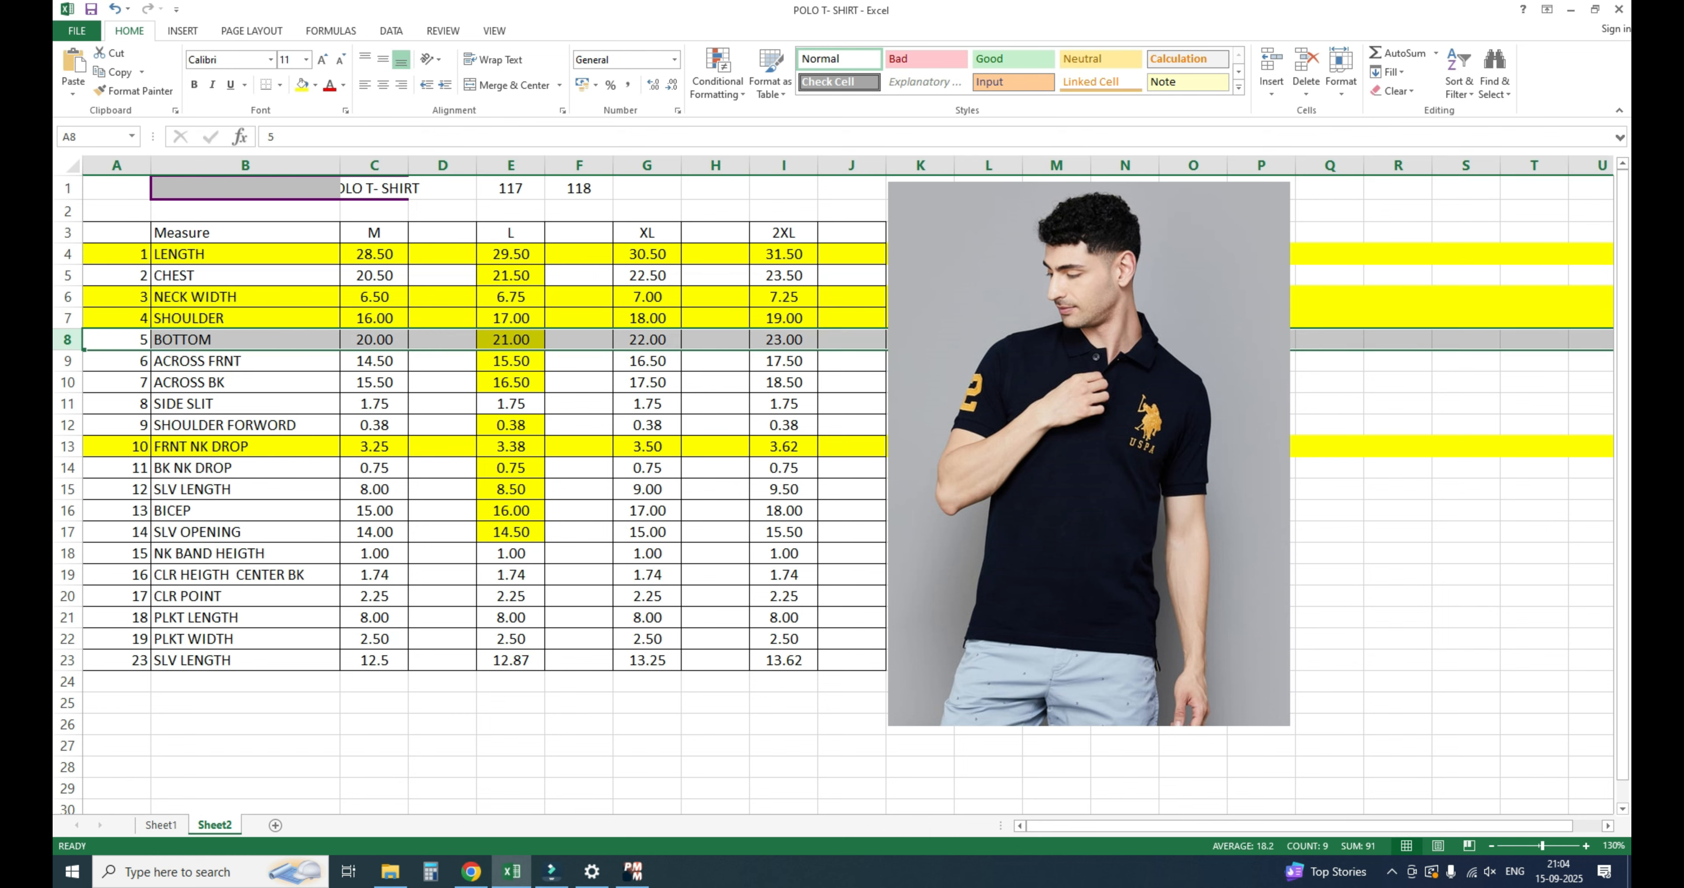
click(301, 86)
click(66, 275)
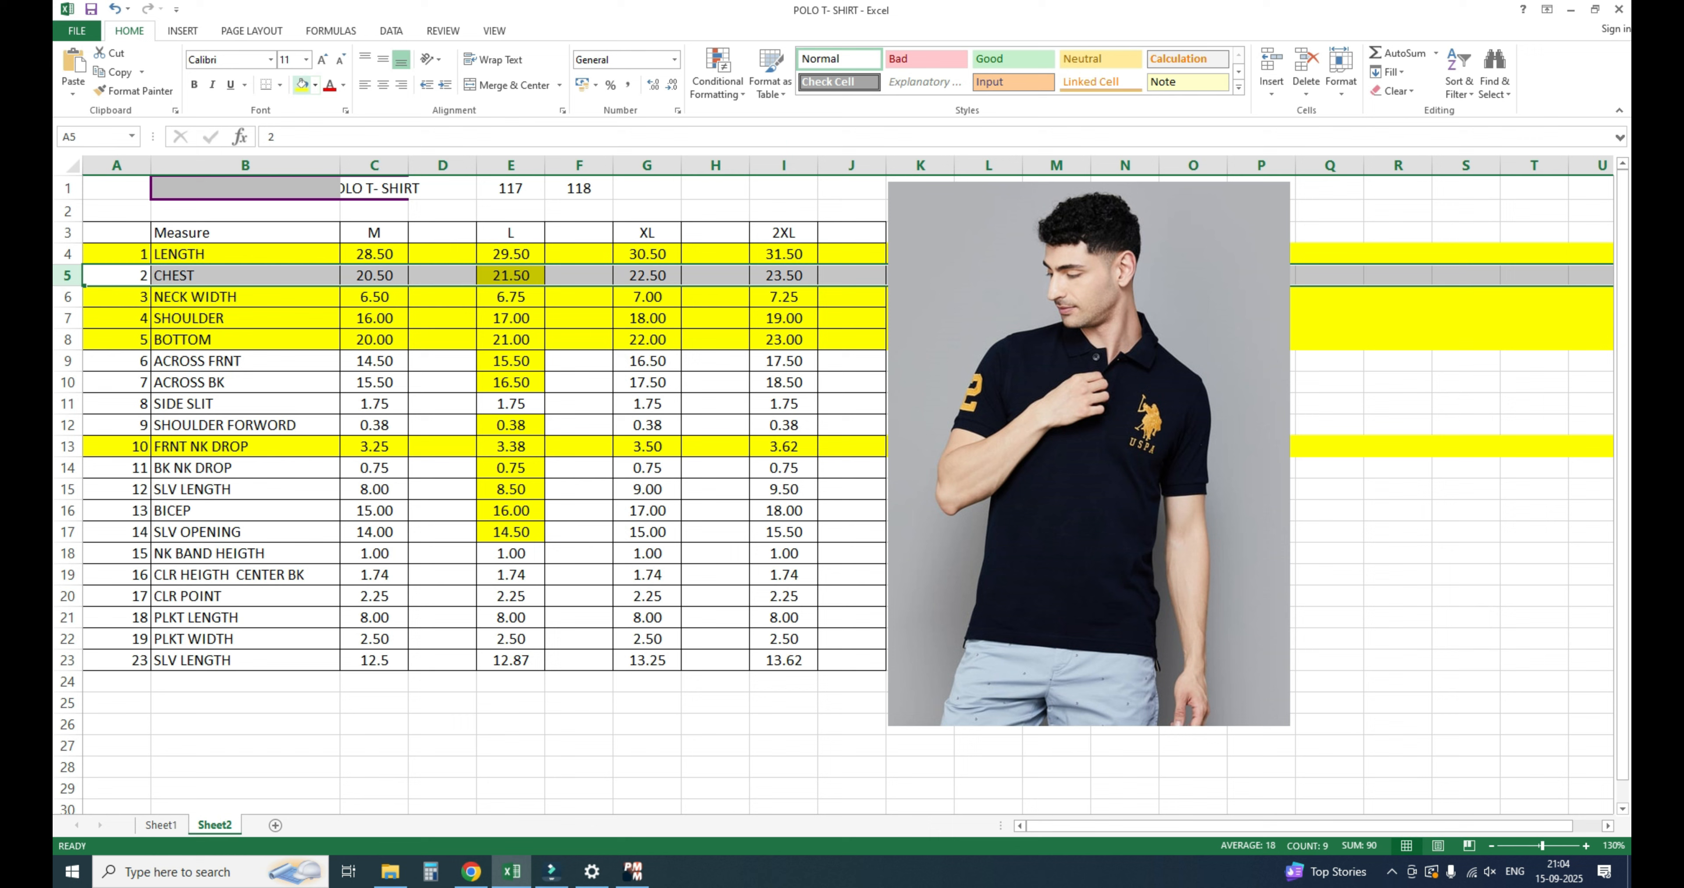
click(301, 85)
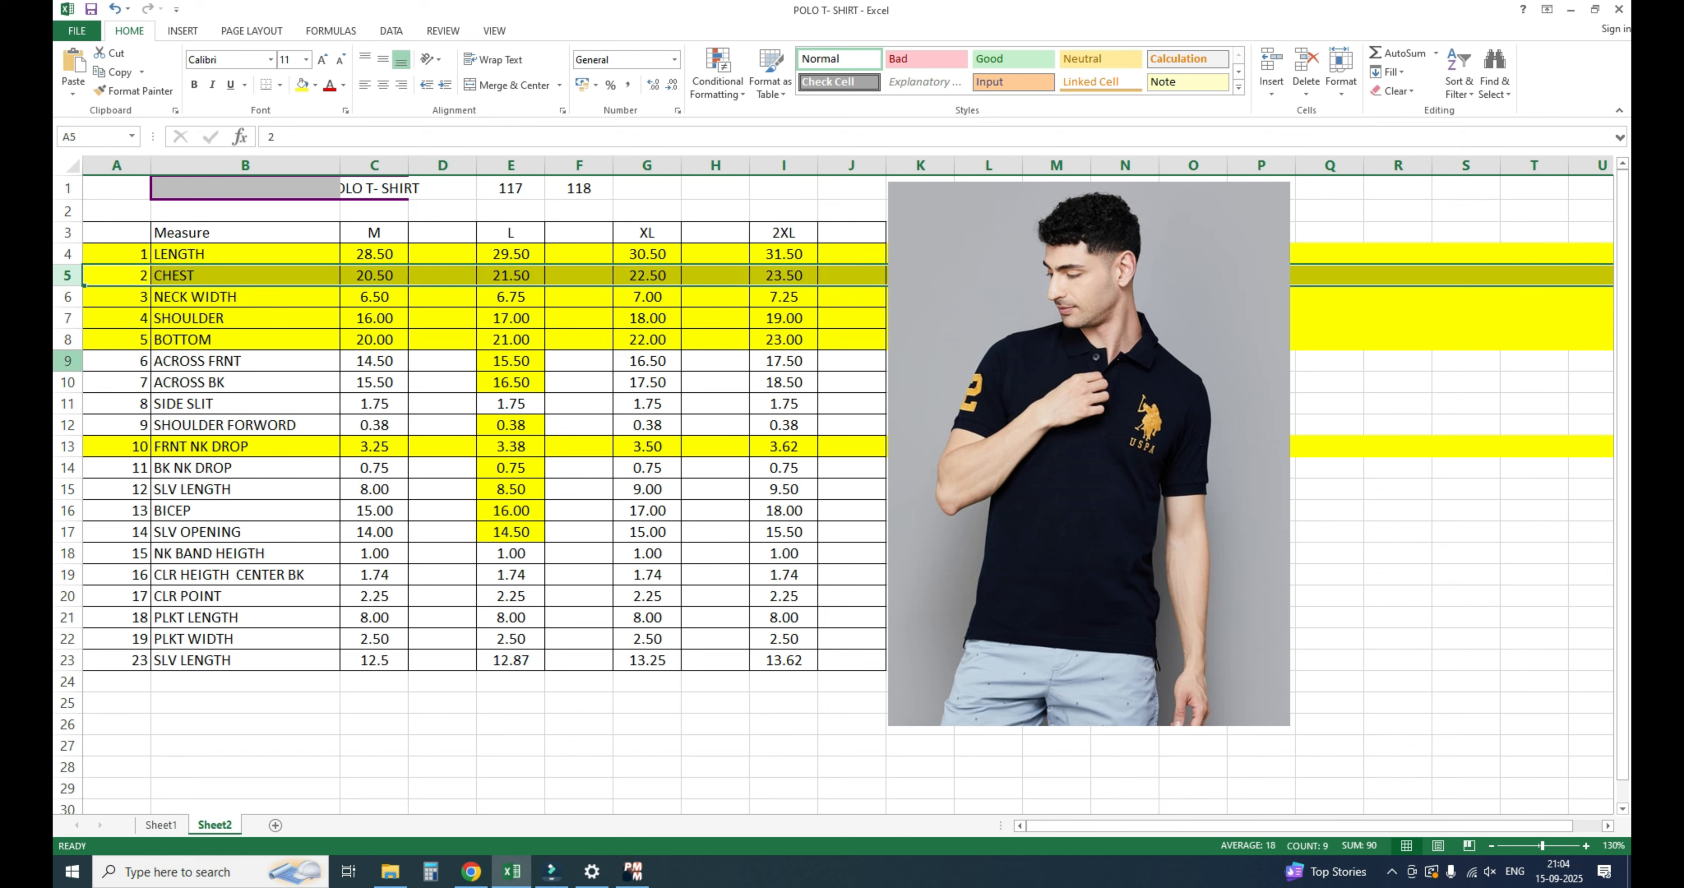
Step: Highlight the ACROSS FRNT, ACROSS BK and SIDE SLIT rows in yellow
click(67, 360)
click(301, 85)
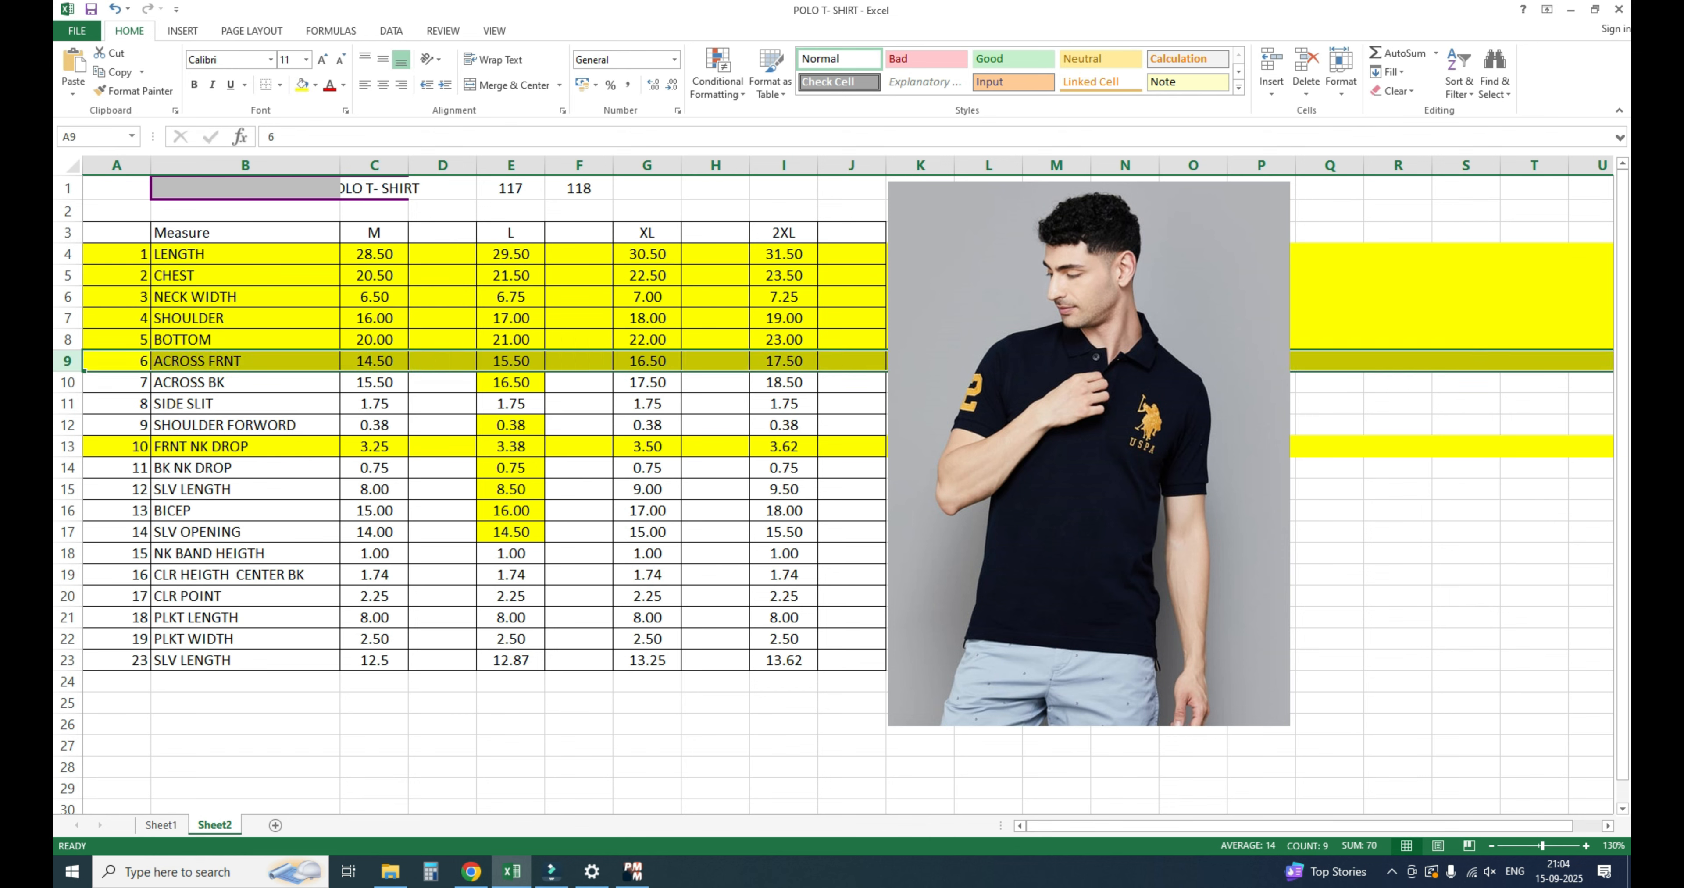
click(67, 382)
click(301, 85)
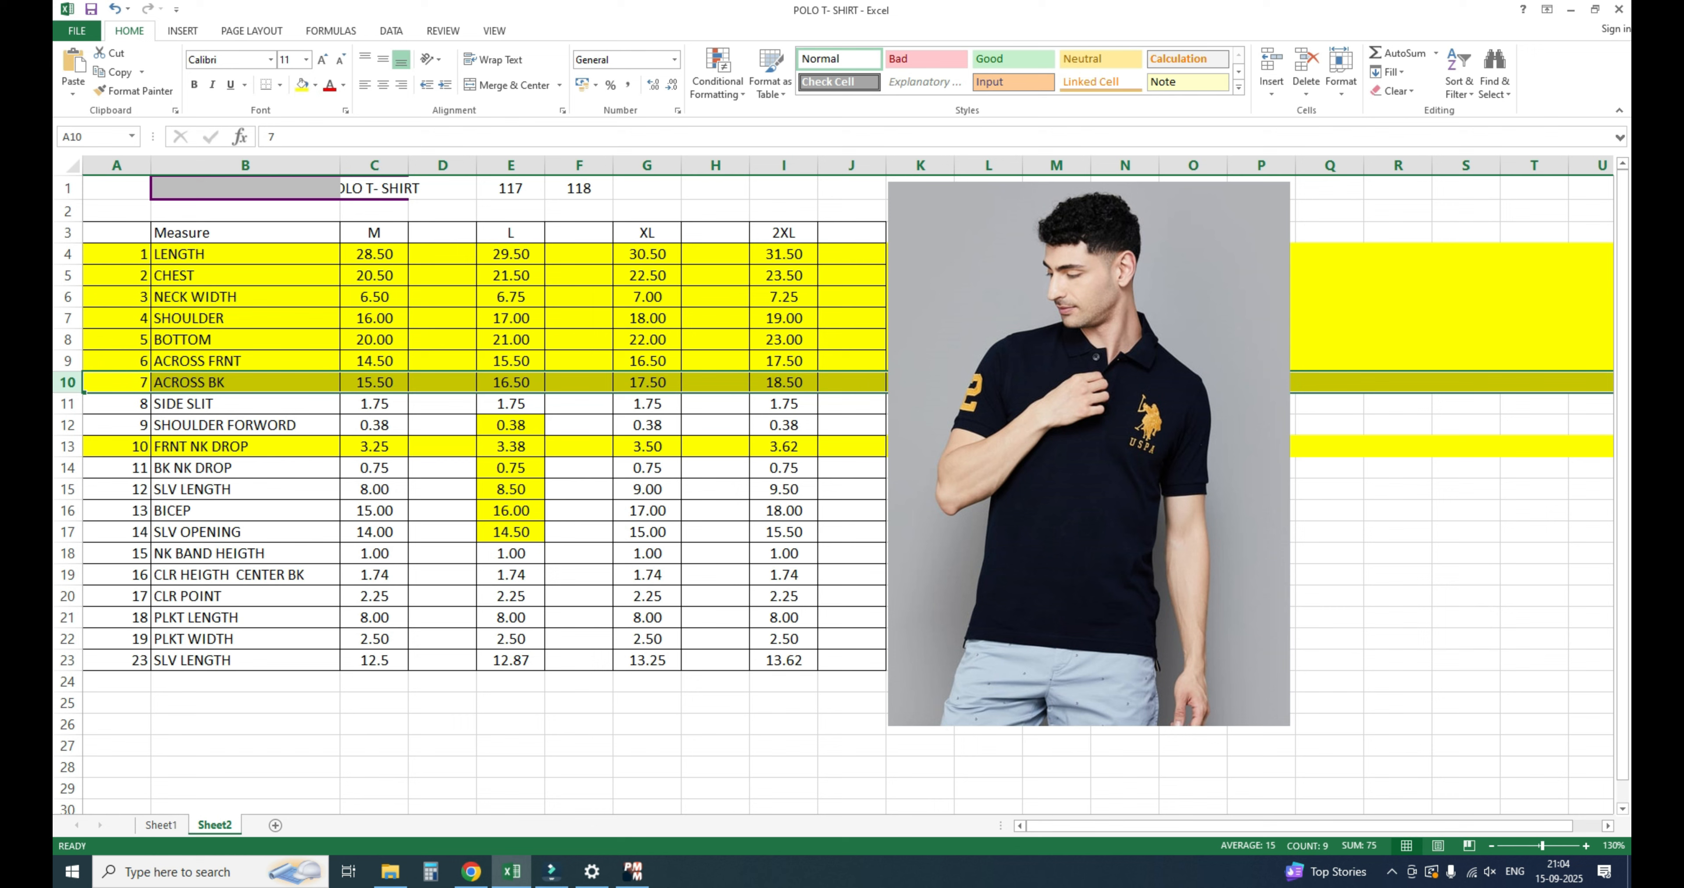
click(67, 404)
click(302, 85)
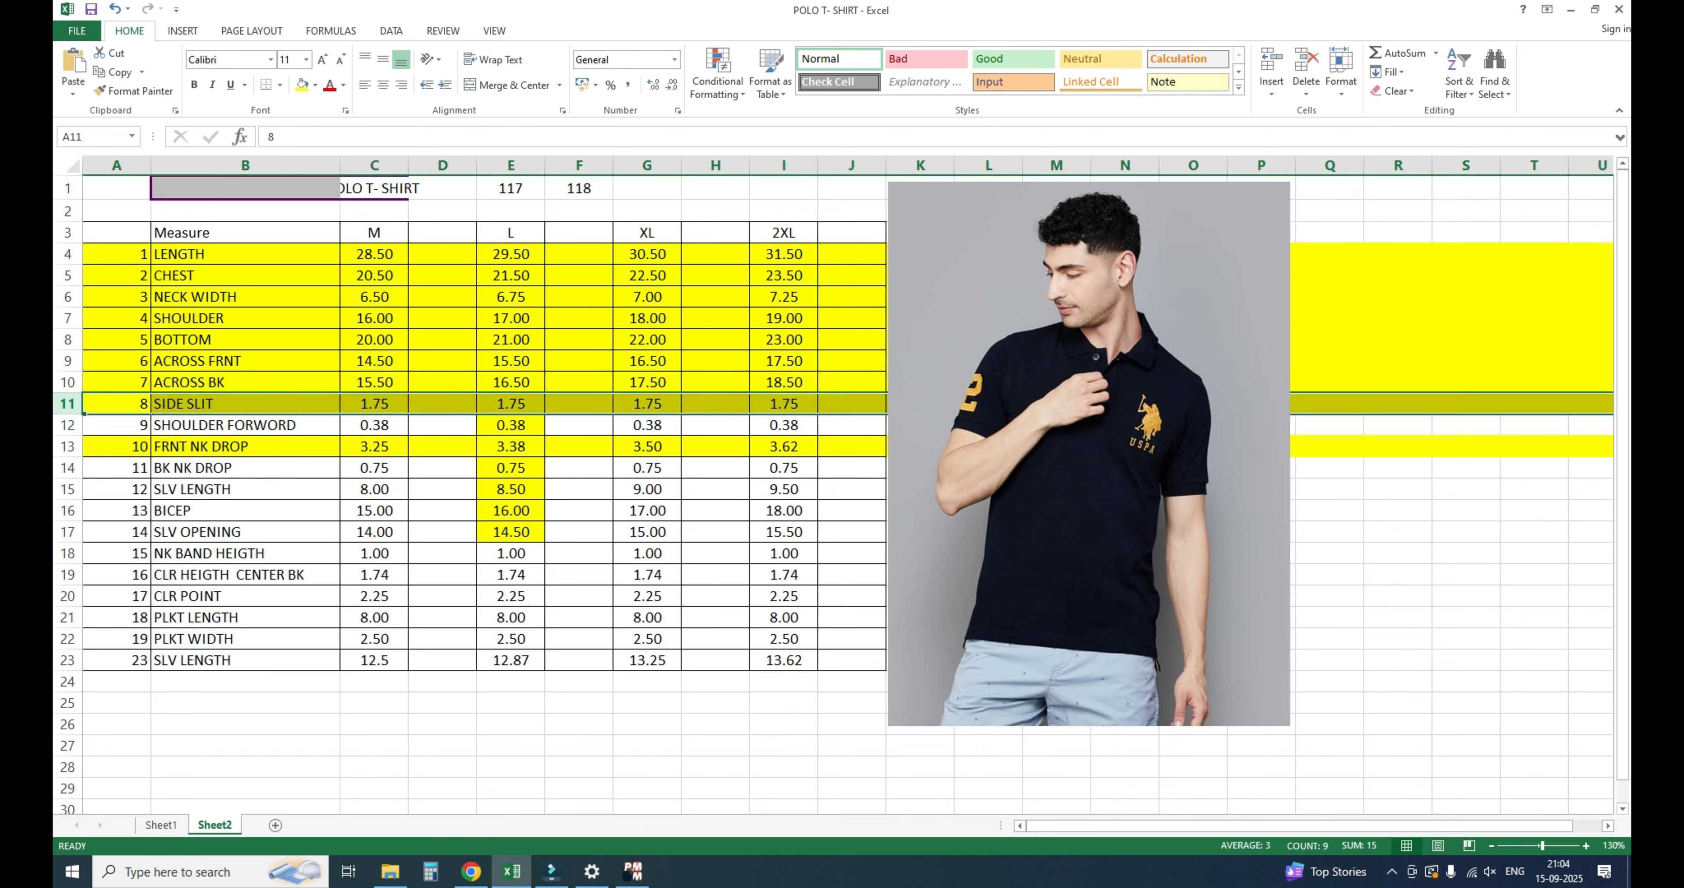
Step: Highlight the SHOULDER FORWORD and BK NK DROP rows in yellow
click(67, 425)
click(301, 85)
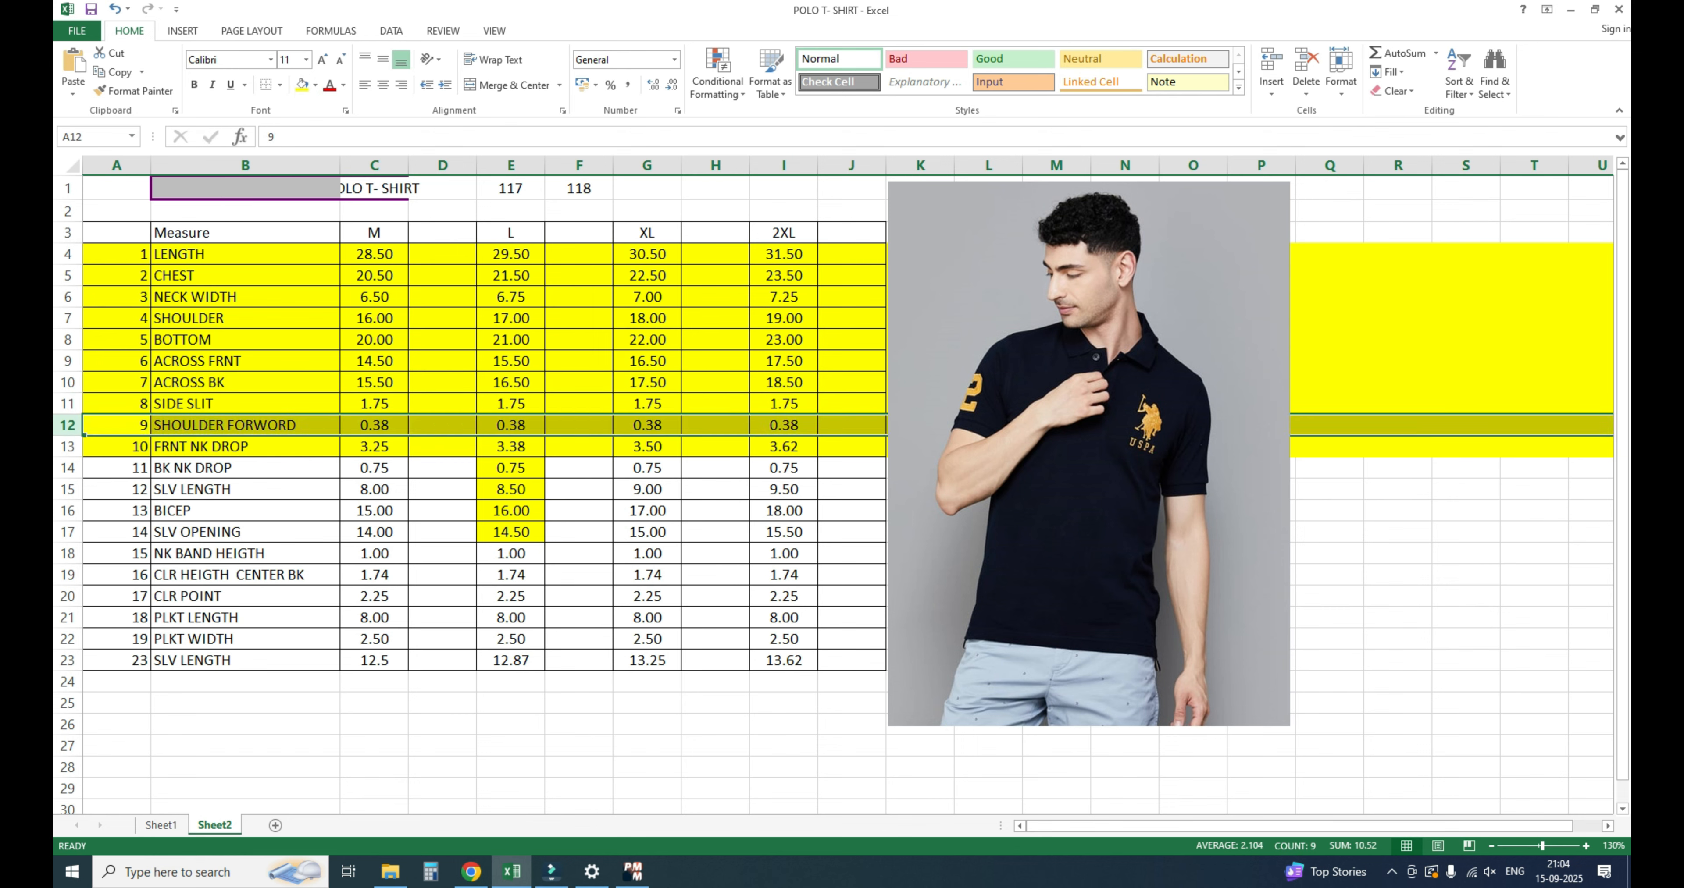
click(67, 468)
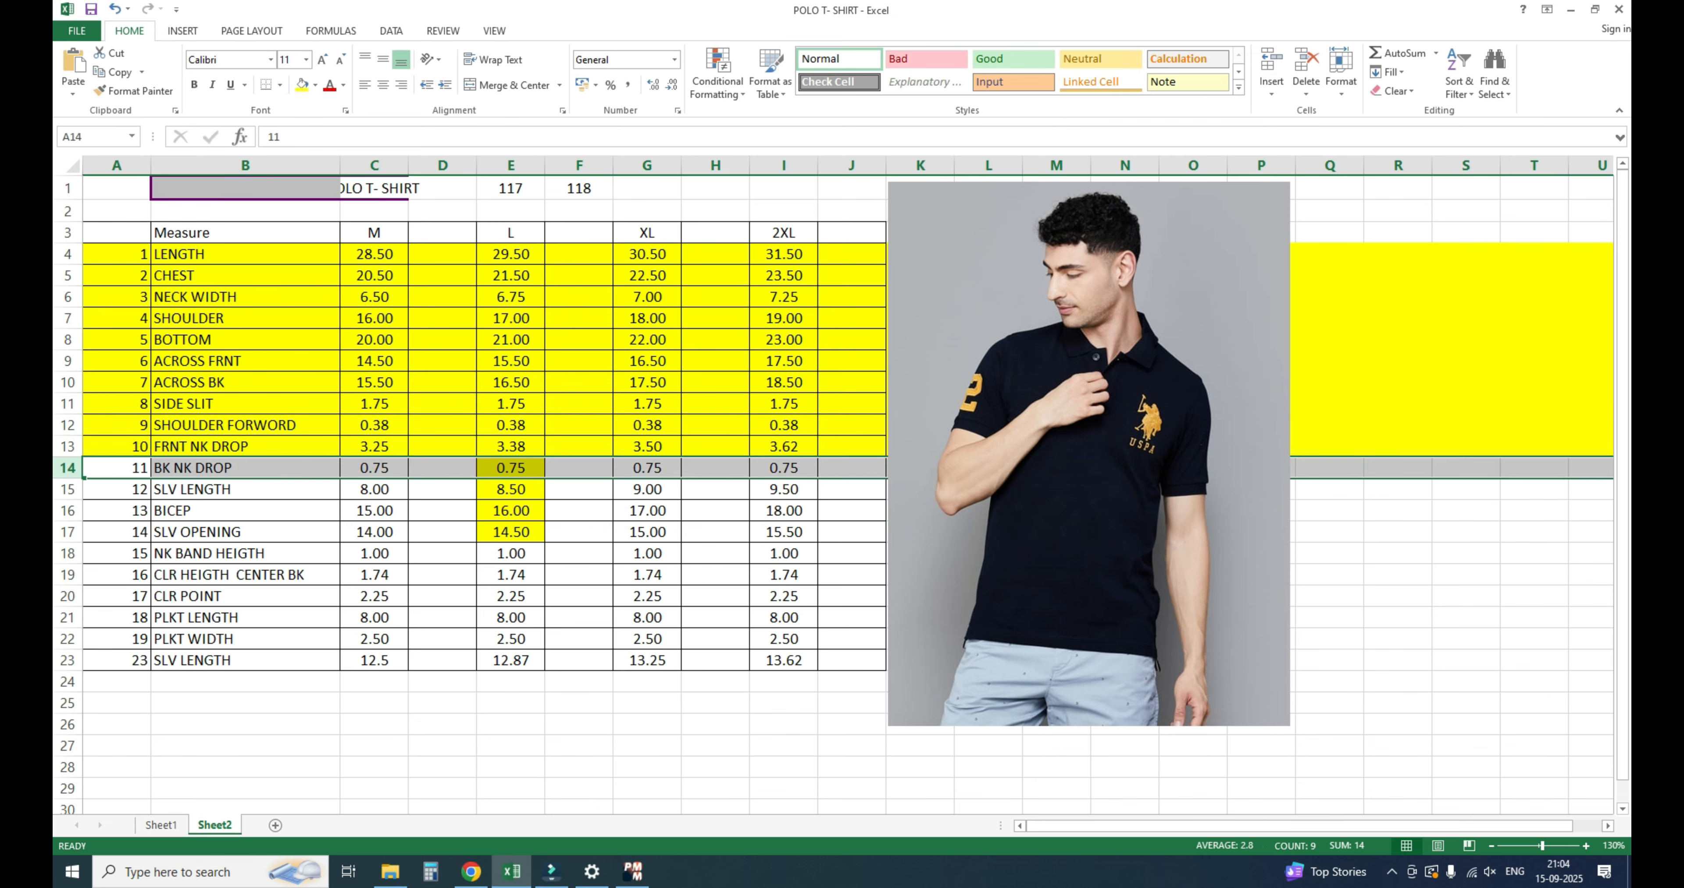
click(301, 85)
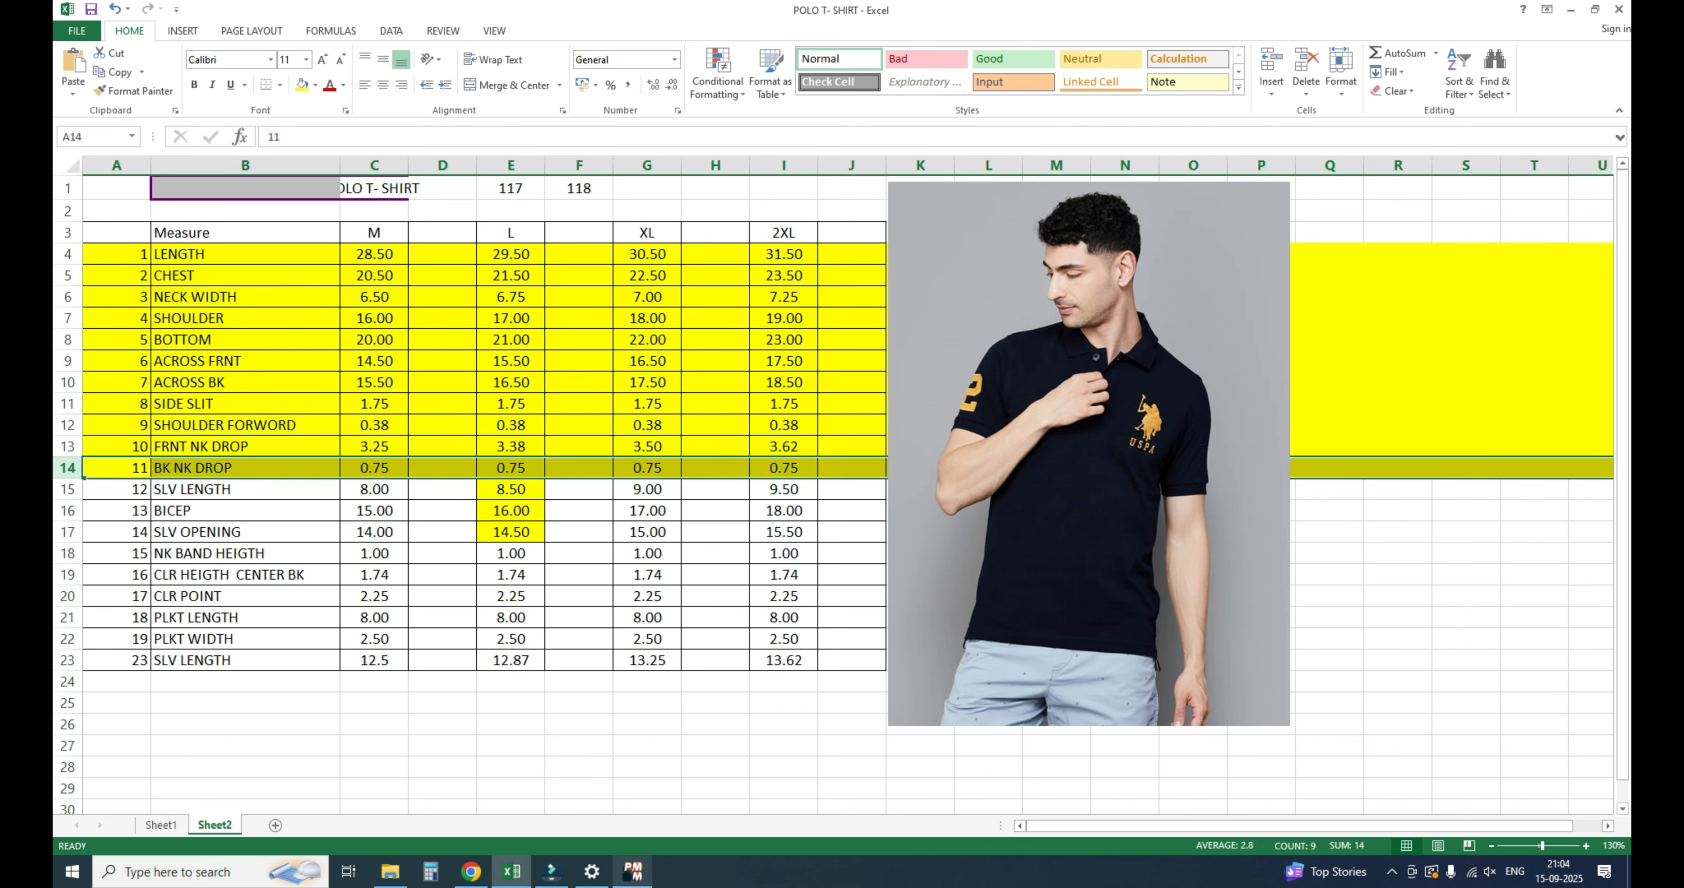
Step: Switch back to MTCAD PMM and grade the front piece's outer shoulder point by 0.5 in dy across the sizes
click(632, 872)
scroll(895, 522, down, 3)
scroll(1054, 497, down, 1)
scroll(1054, 497, up, 1)
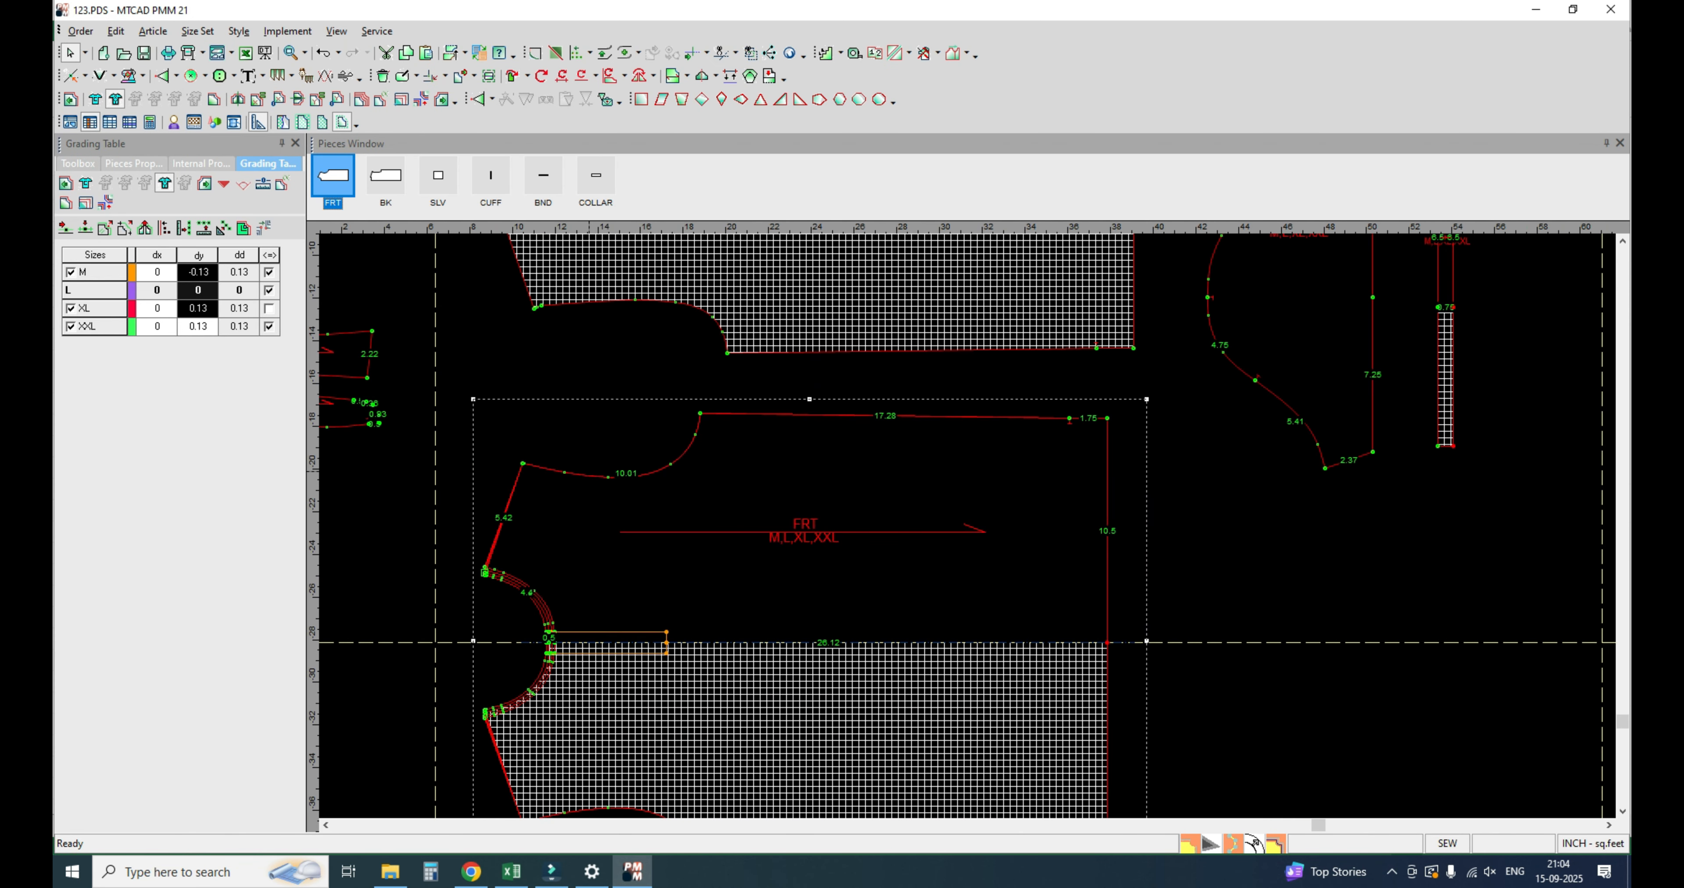
drag(522, 463, 1107, 418)
click(549, 485)
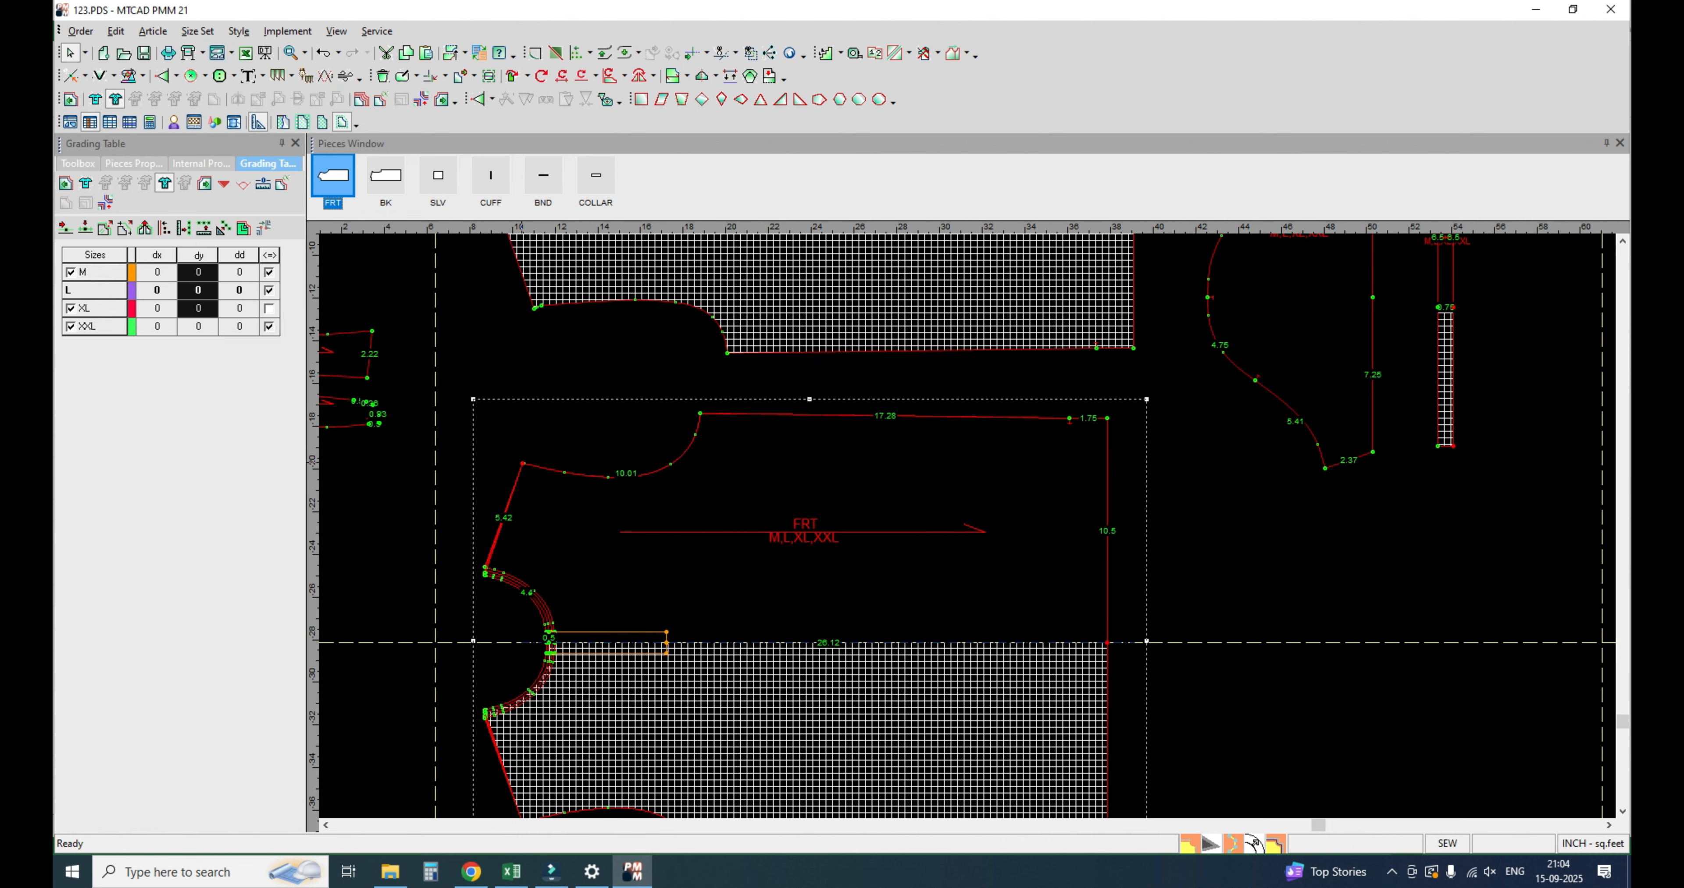
click(523, 463)
click(197, 326)
text(0.5)
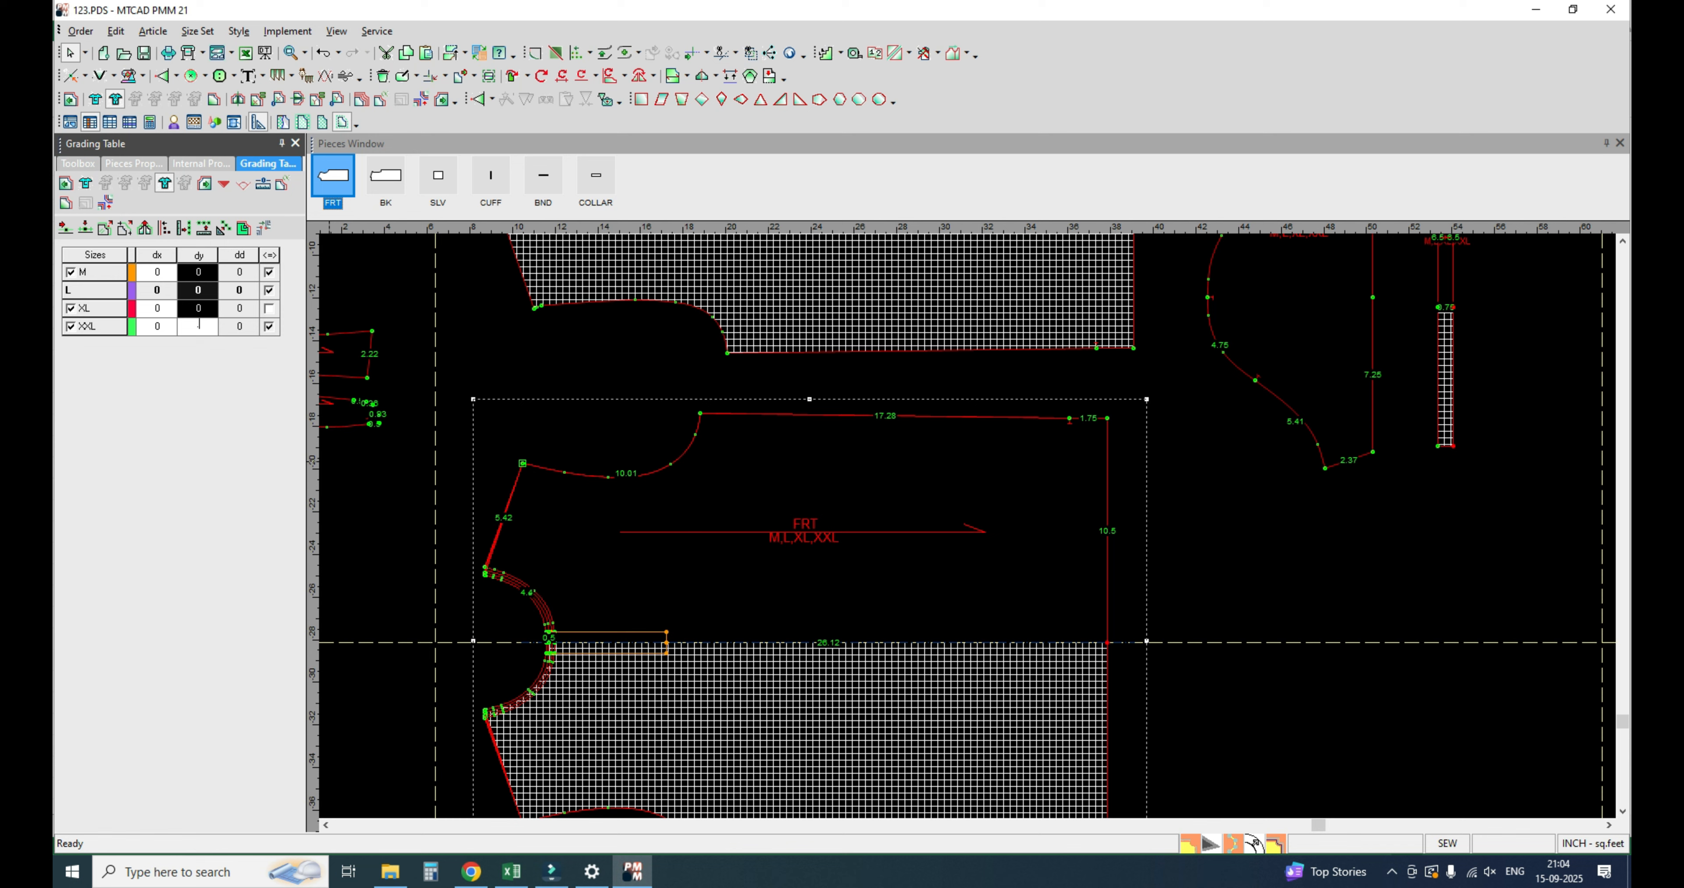
key(Return)
Step: Grade the front piece's underarm point by 0.5 in dx and 0.5 in dy across the sizes
click(699, 414)
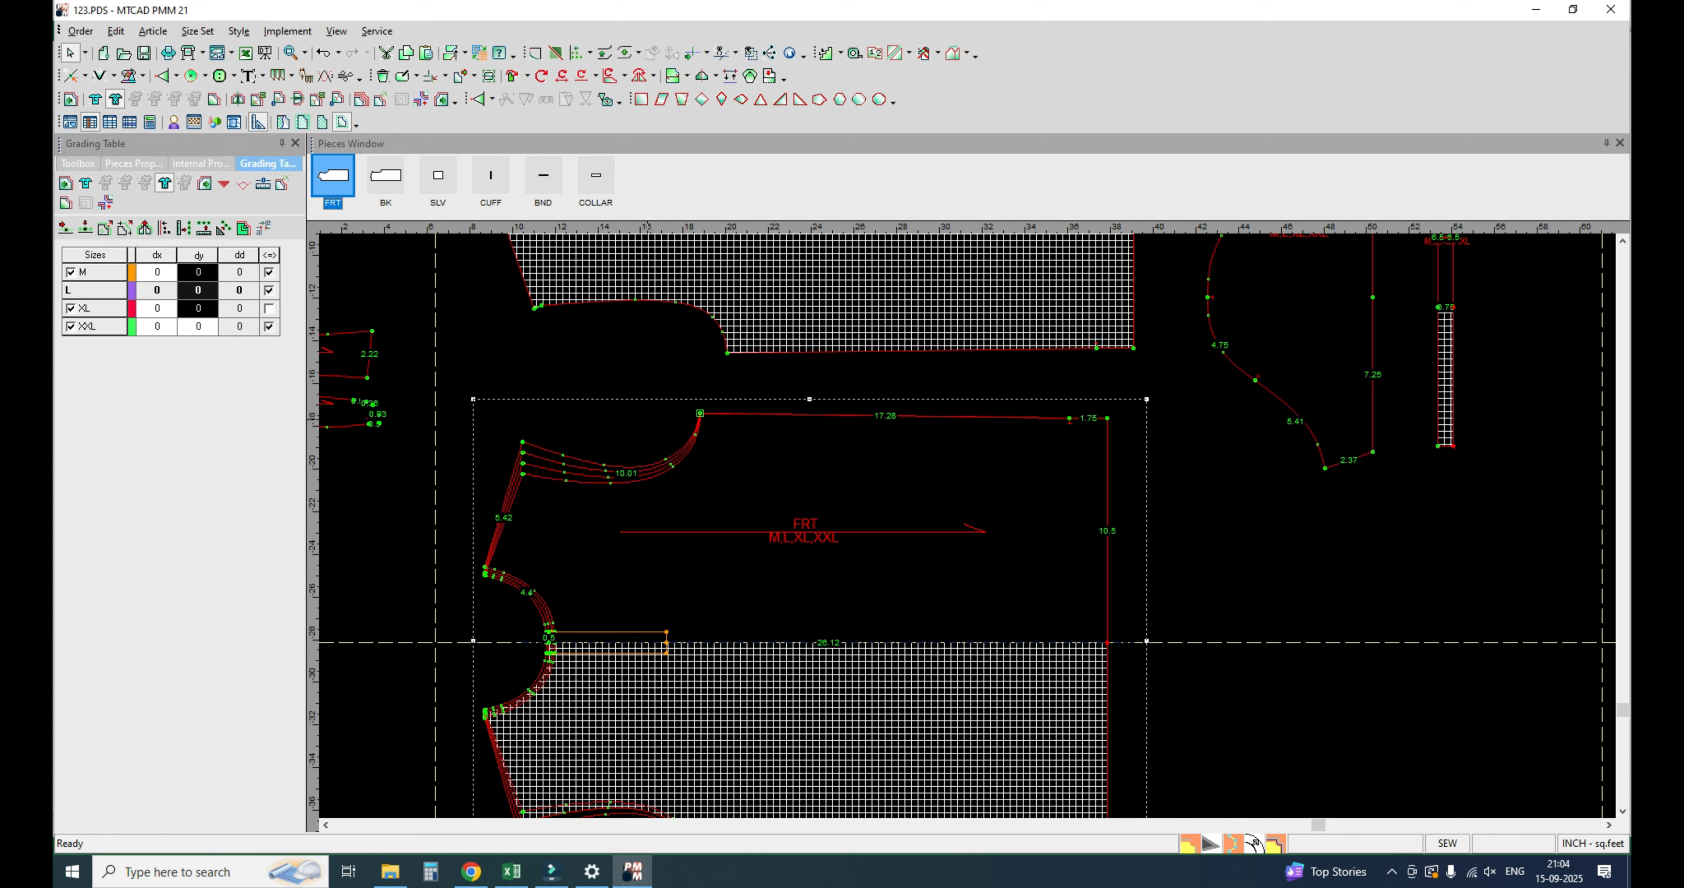
drag(198, 326, 156, 326)
text(0.5)
key(Return)
text(0.5)
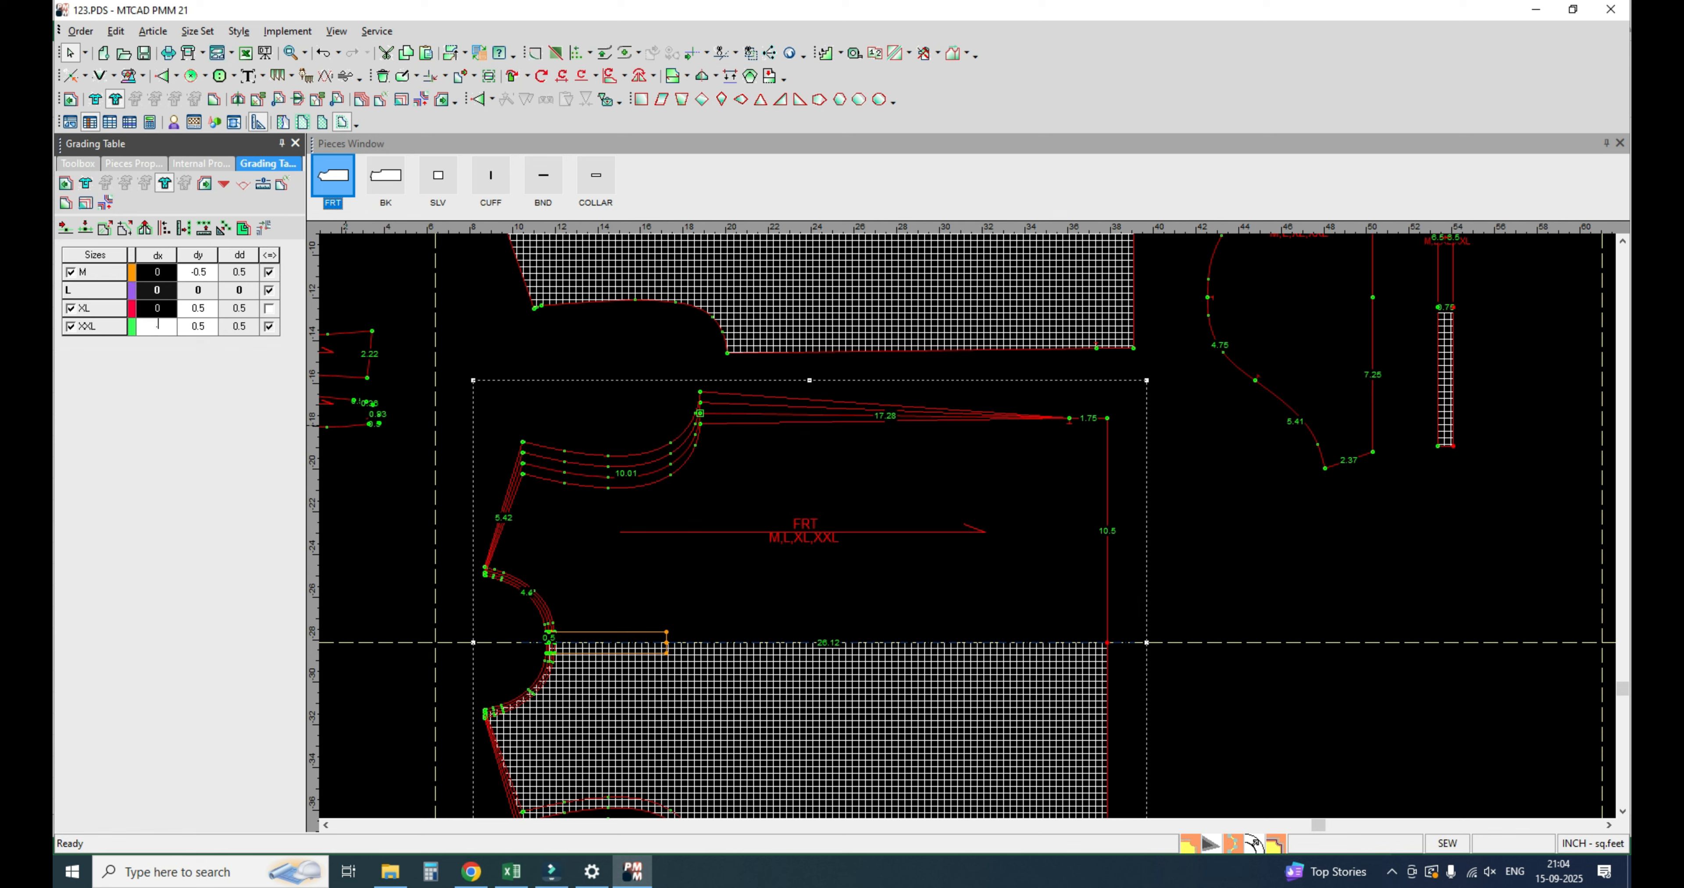
key(Return)
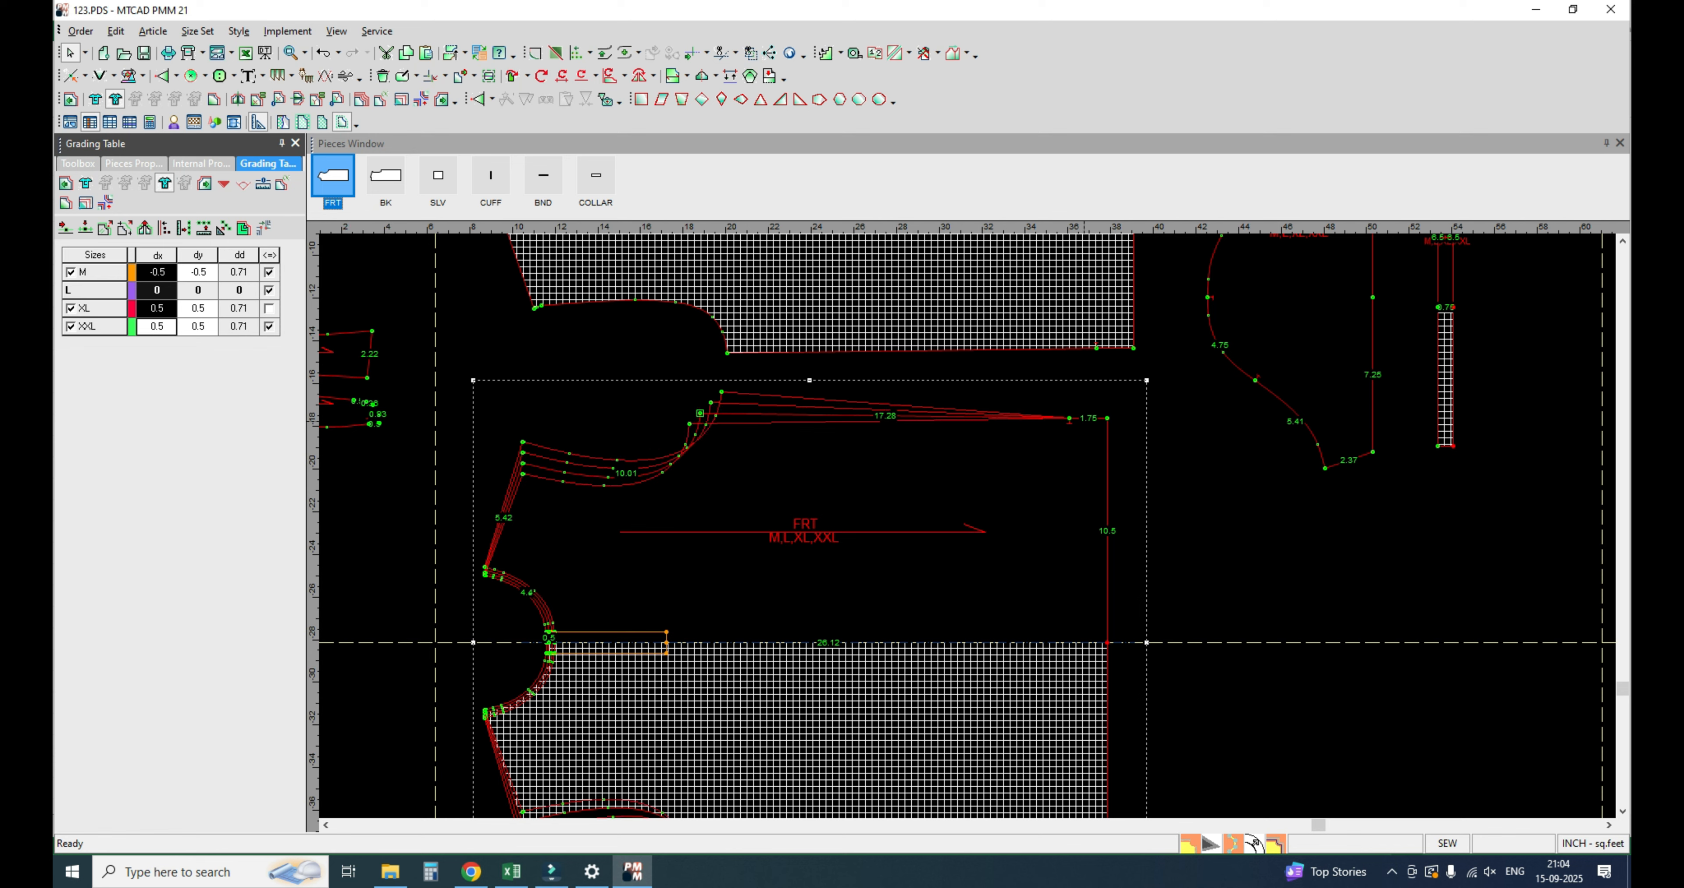
Step: Grade the front piece's side slit point by 0.5 in both dy and dx across the sizes
click(1070, 418)
drag(197, 326, 198, 272)
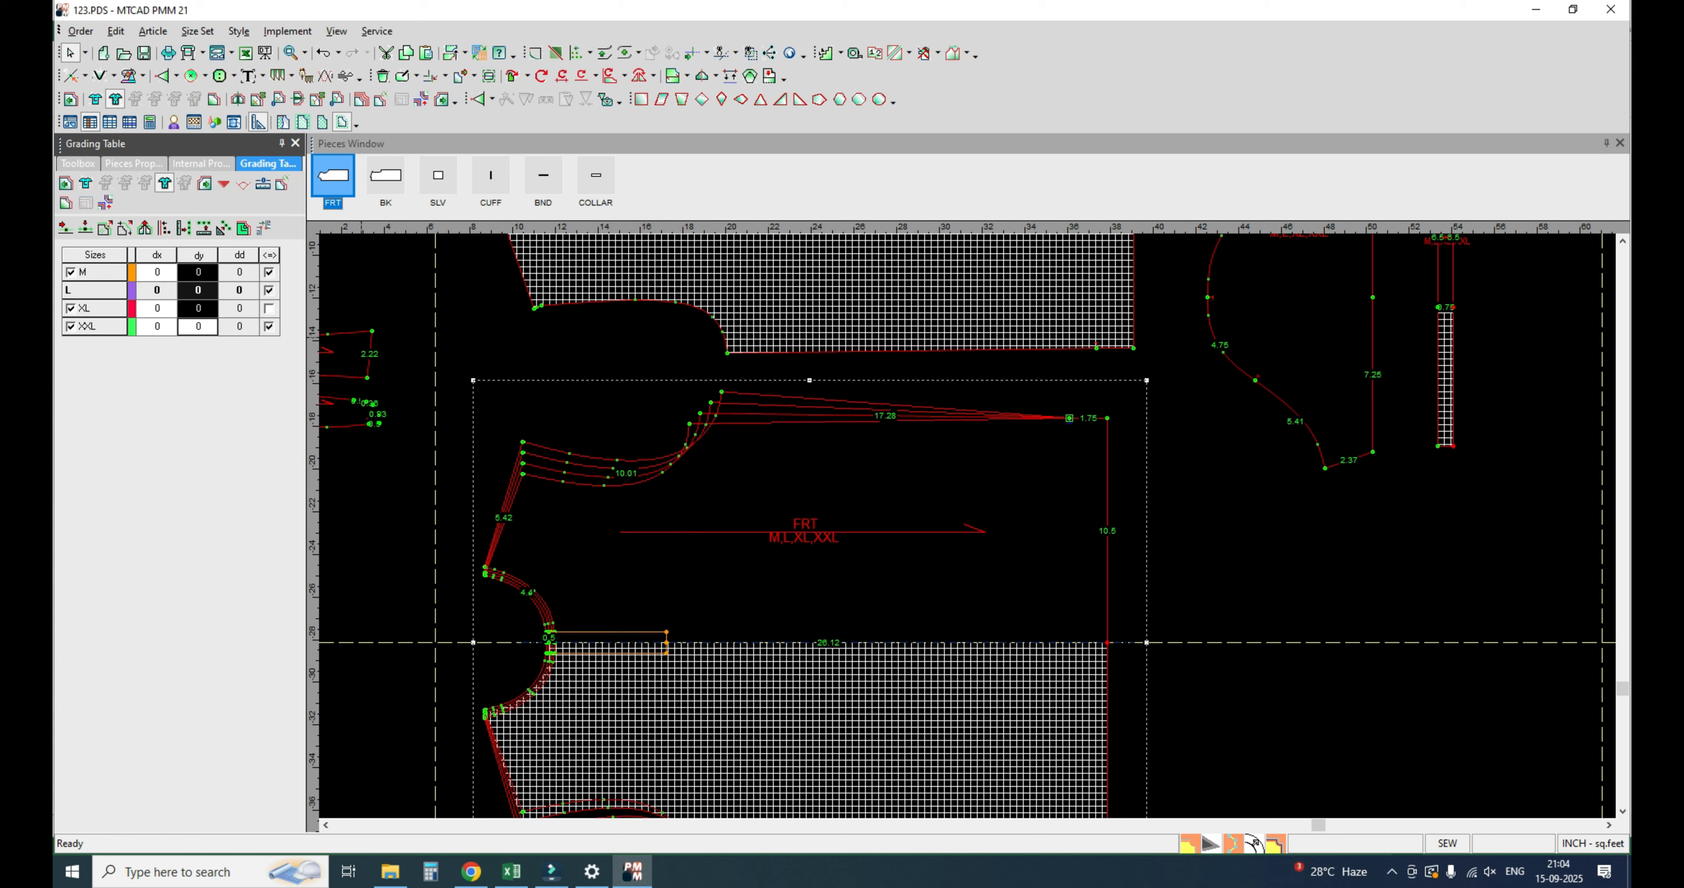
text(0.5)
key(Return)
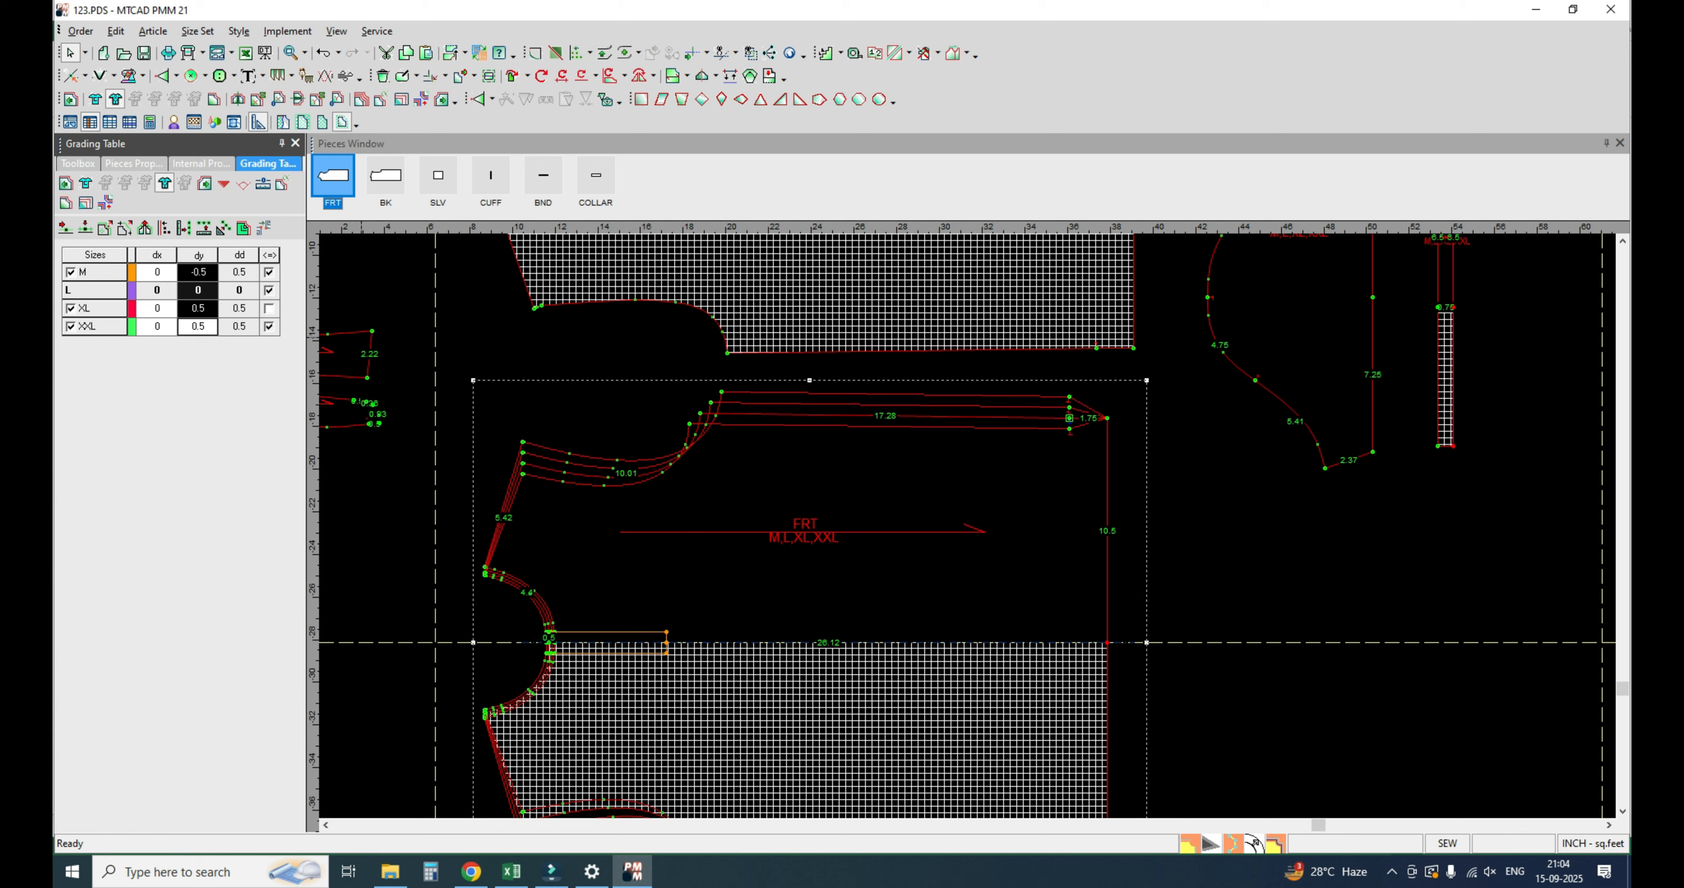
drag(156, 326, 156, 272)
text(0.5)
key(Return)
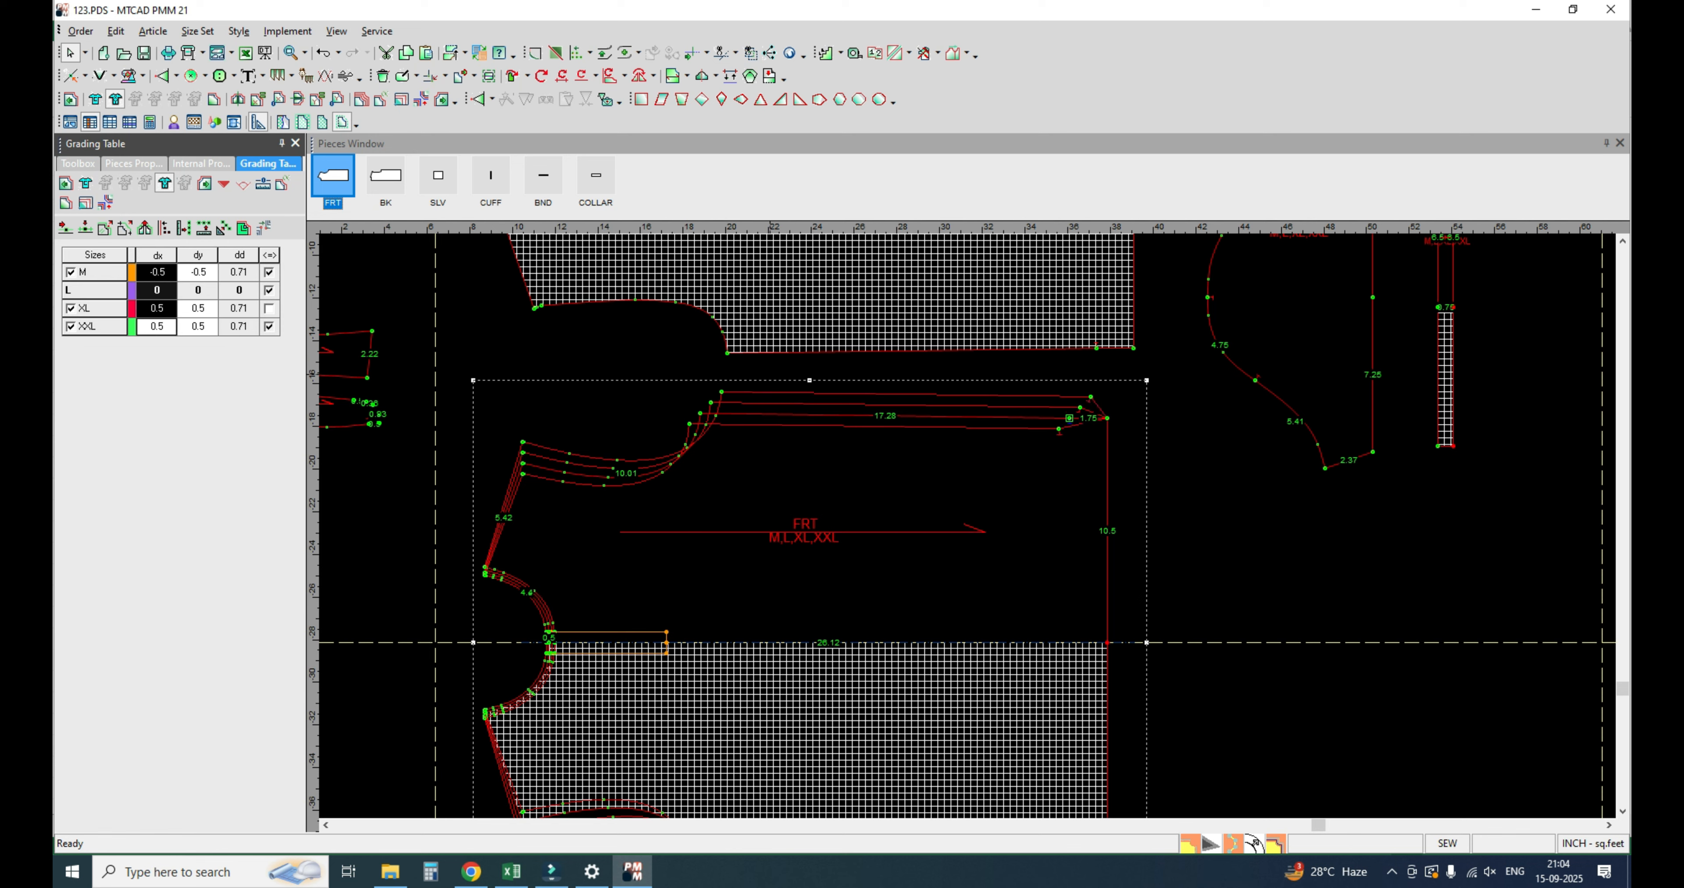
Step: Grade the front piece's side hem corner by 0.5 in both dy and dx across the sizes
click(1107, 418)
drag(198, 326, 198, 272)
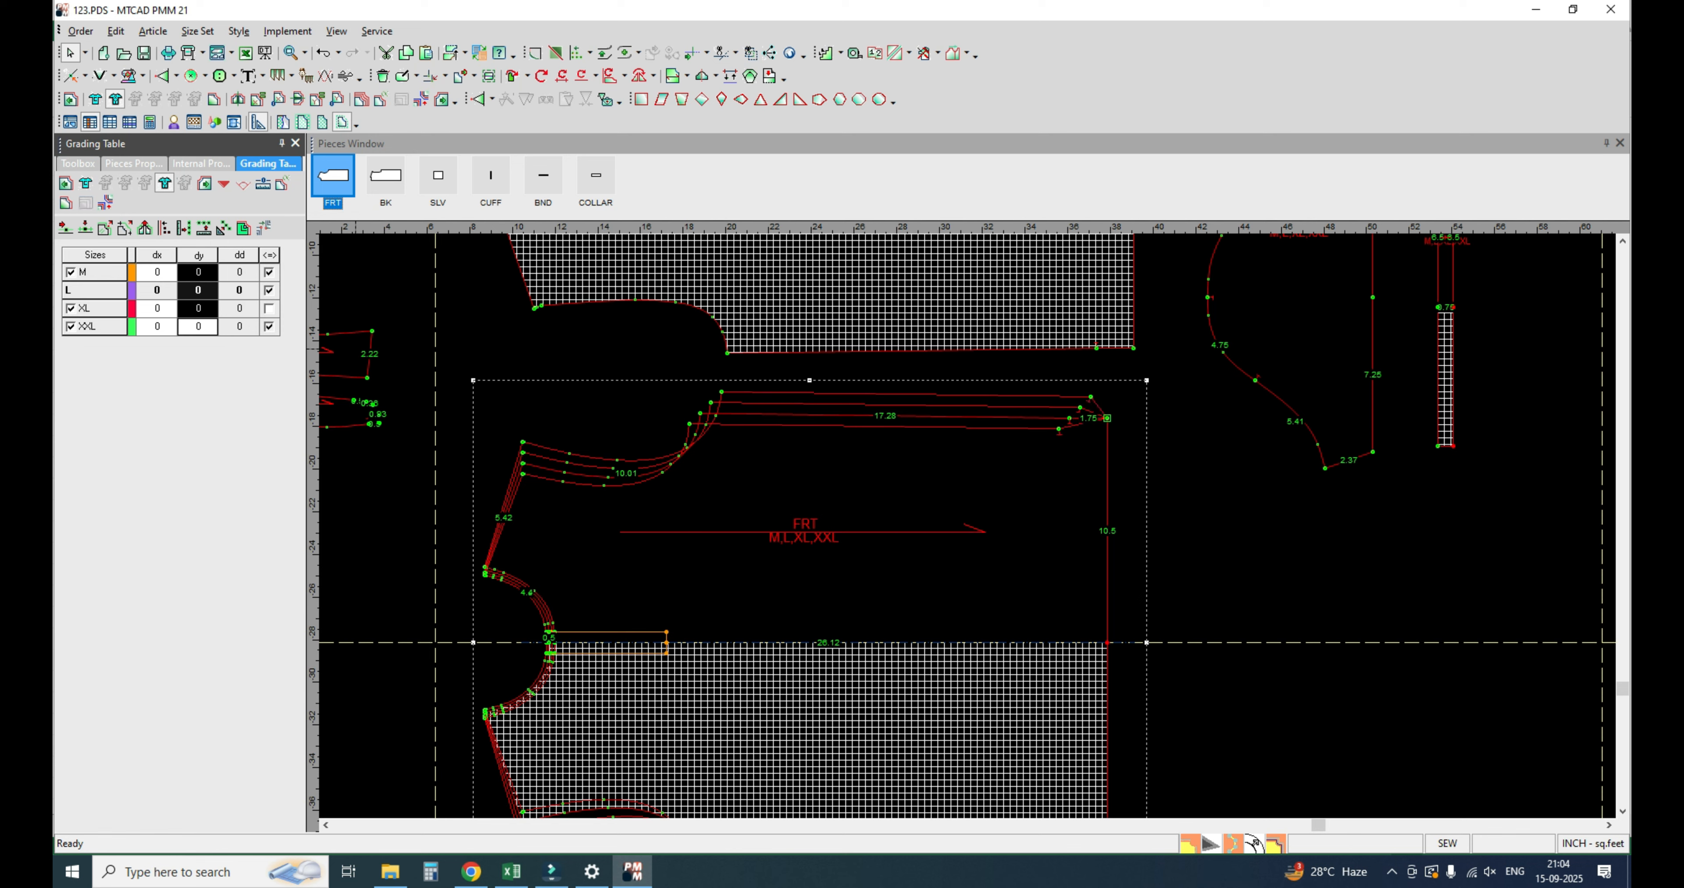
text(0.5)
key(Return)
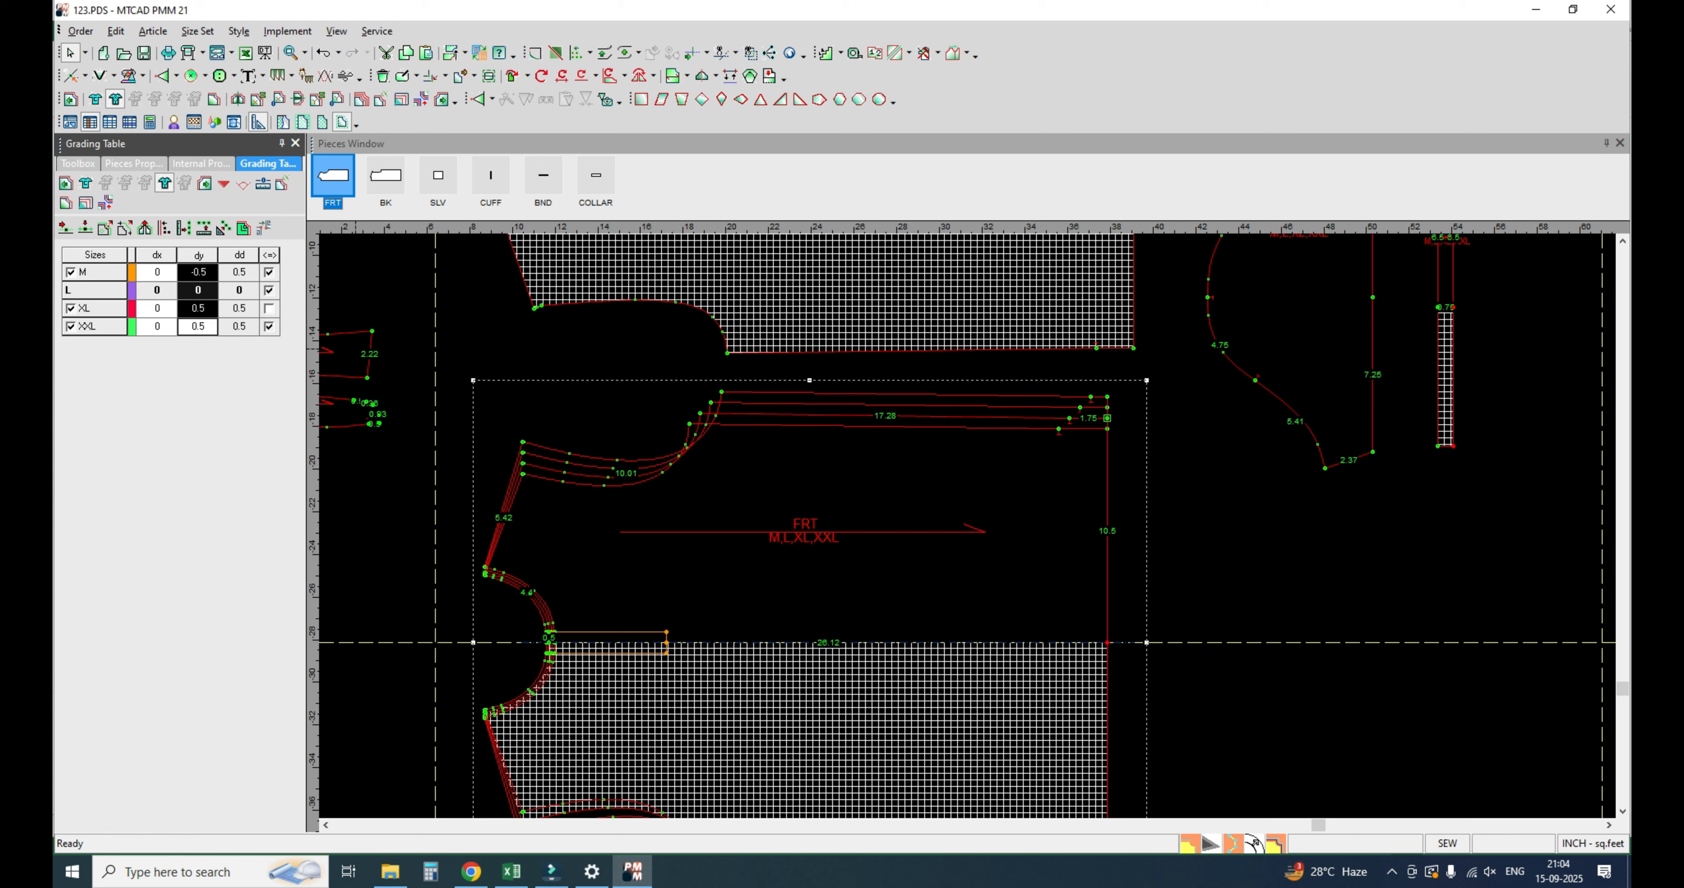
drag(156, 326, 156, 272)
text(0.5)
key(Return)
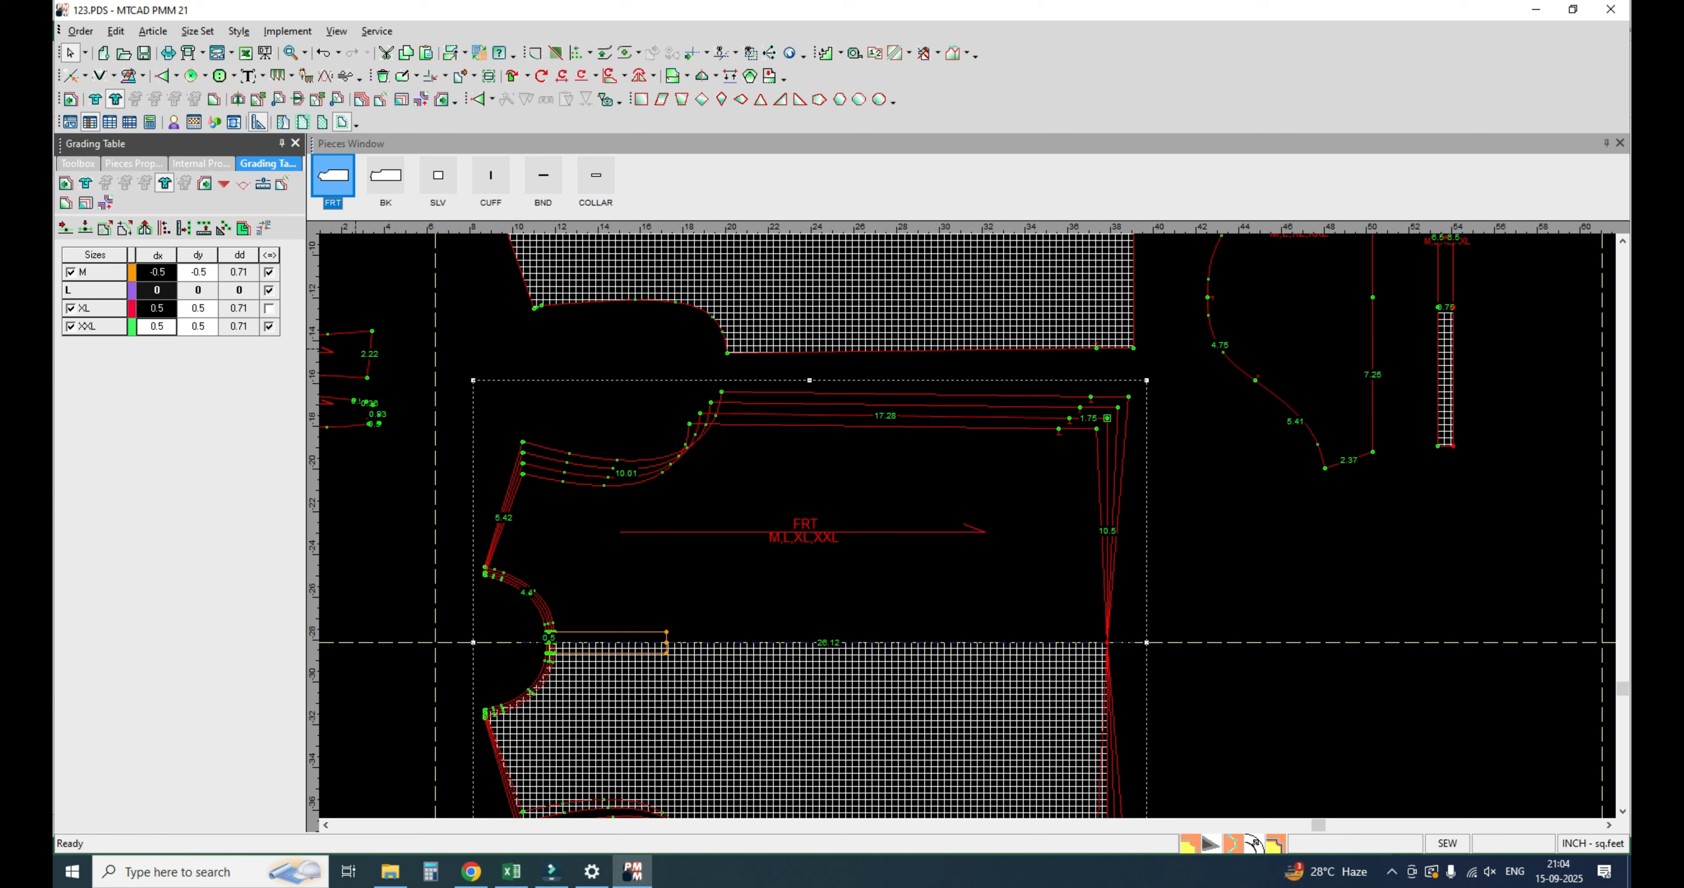
Step: Grade the front piece's centre hem point by 0.5 in dx across the sizes
click(1107, 643)
drag(156, 326, 156, 272)
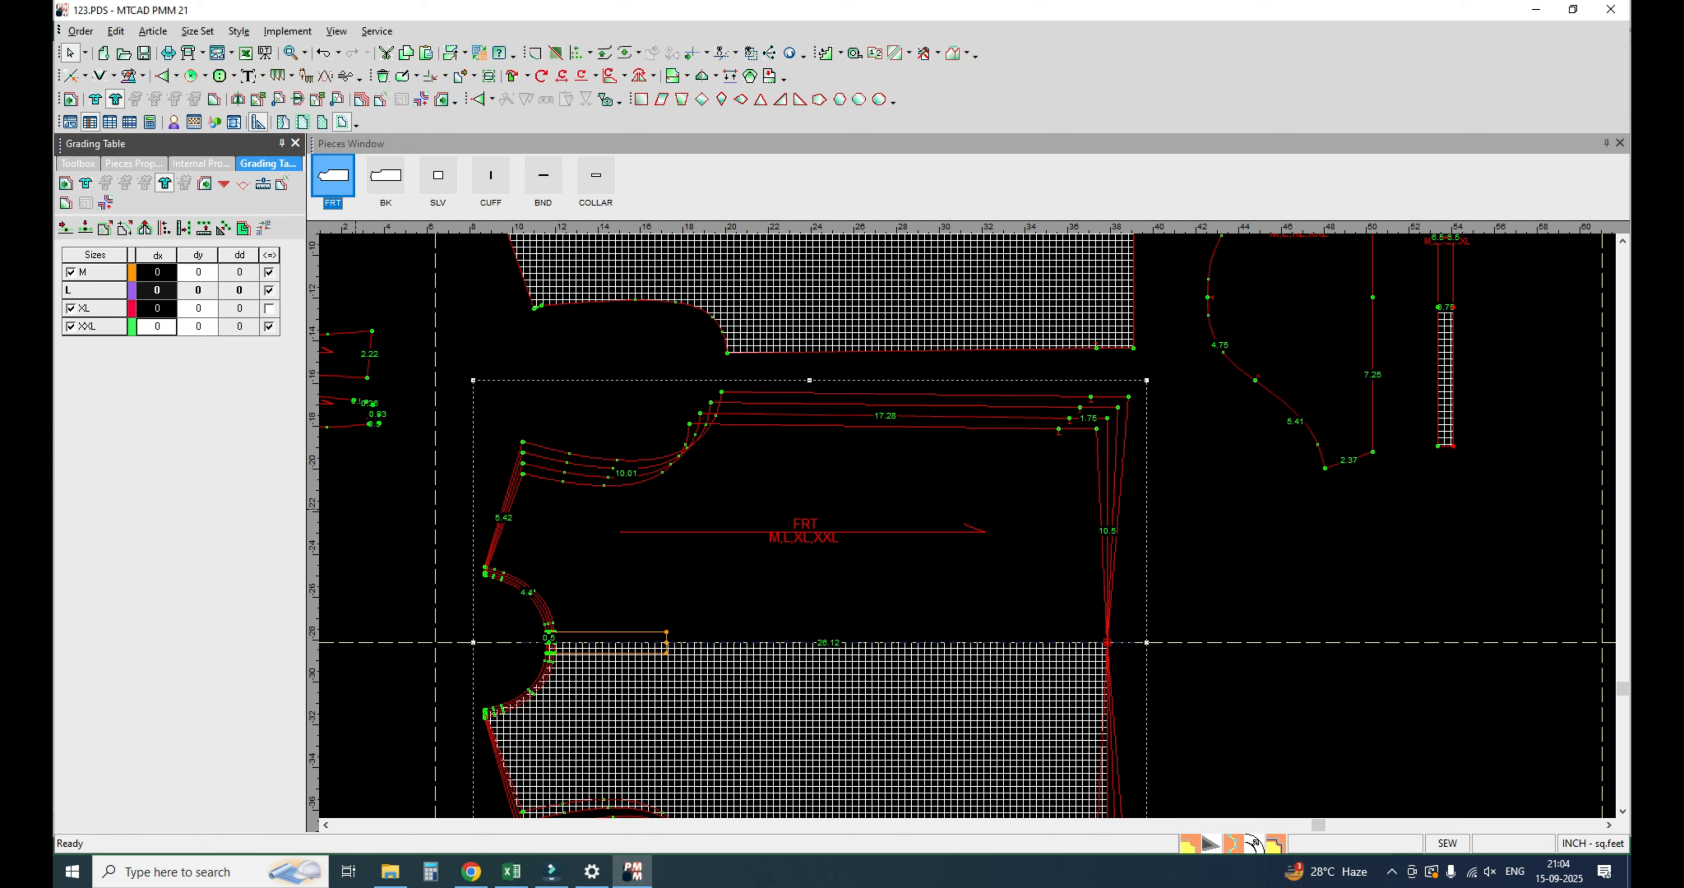
text(0.5)
key(Return)
scroll(1158, 388, down, 2)
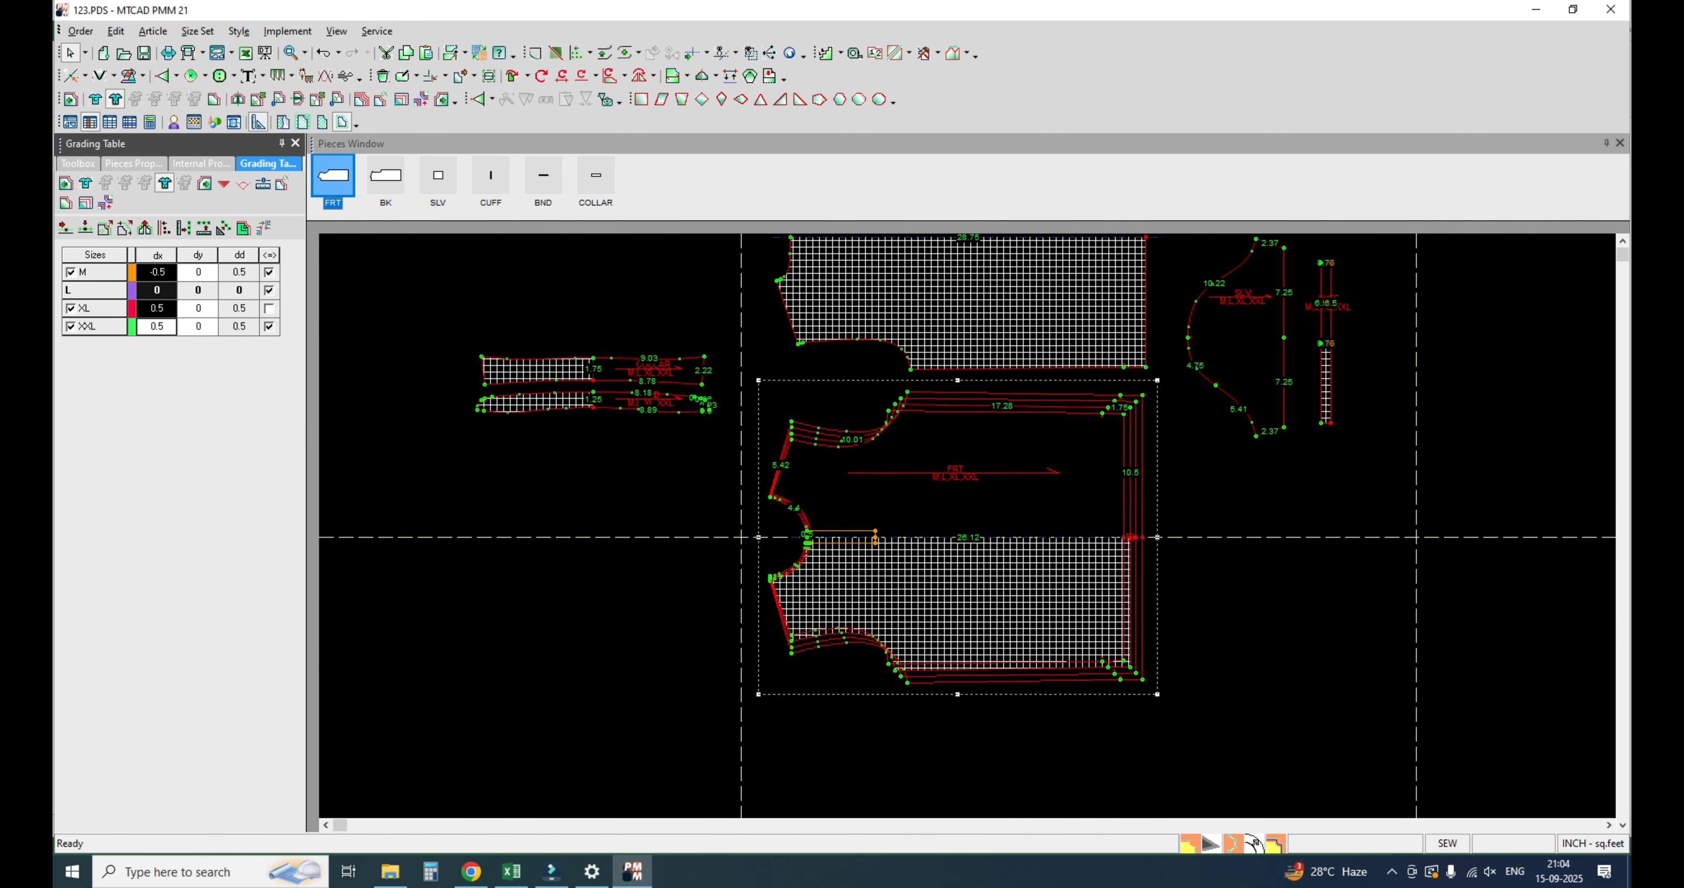
Step: Turn the curve point midway along the front armhole into a grading point and show its grading values
scroll(1062, 248, up, 1)
click(774, 499)
click(773, 499)
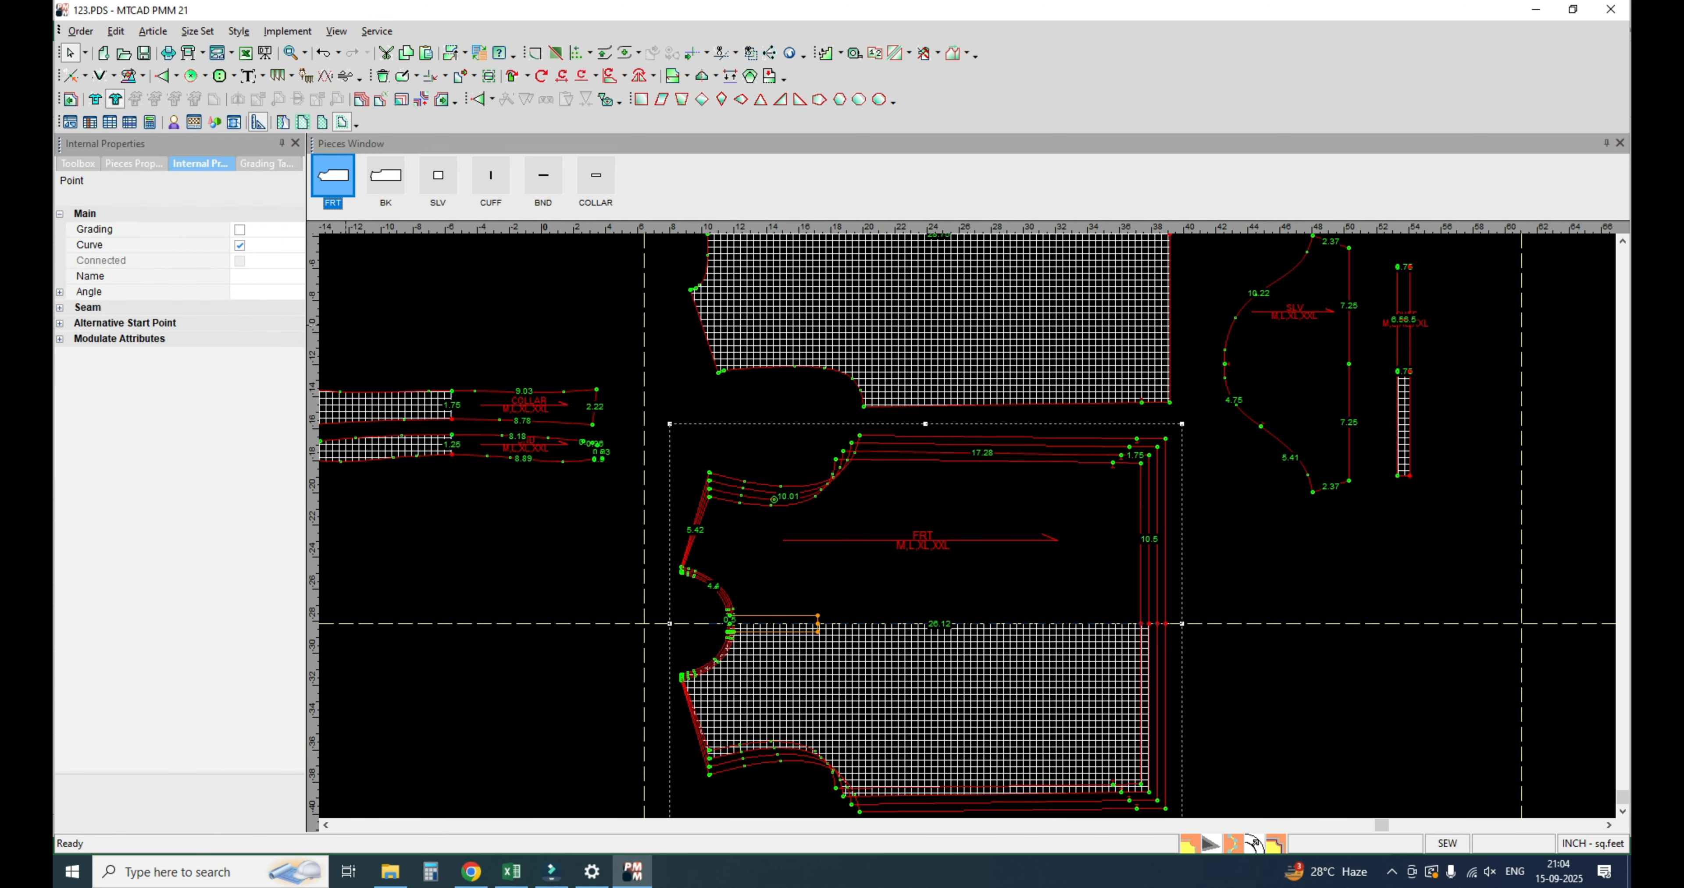
click(153, 230)
click(267, 164)
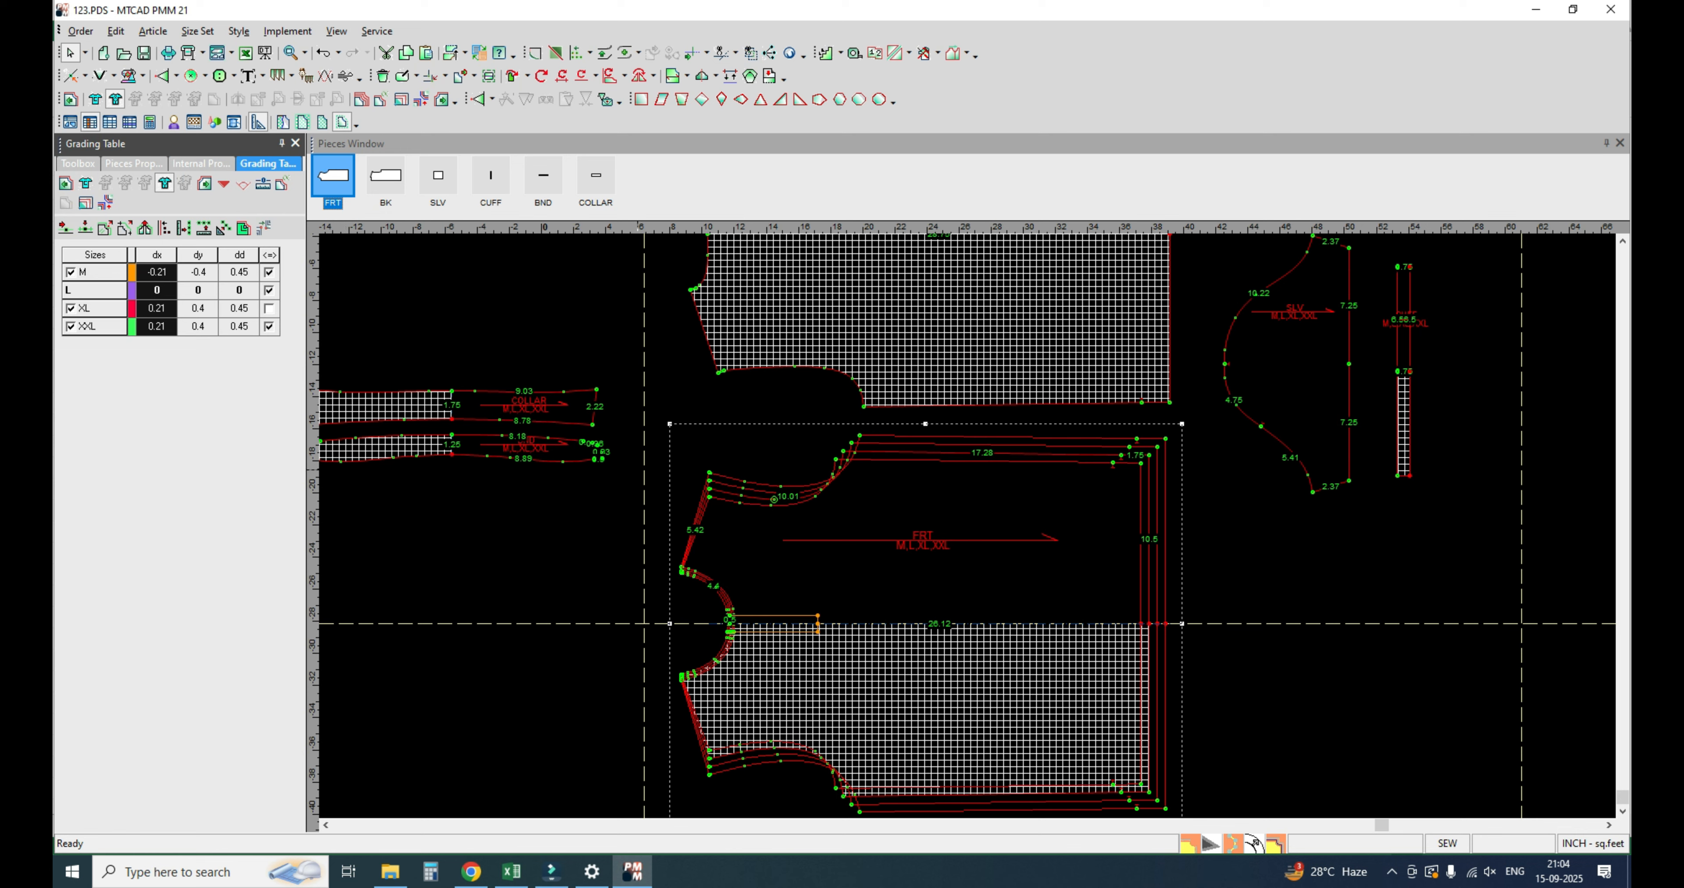
click(200, 164)
click(239, 230)
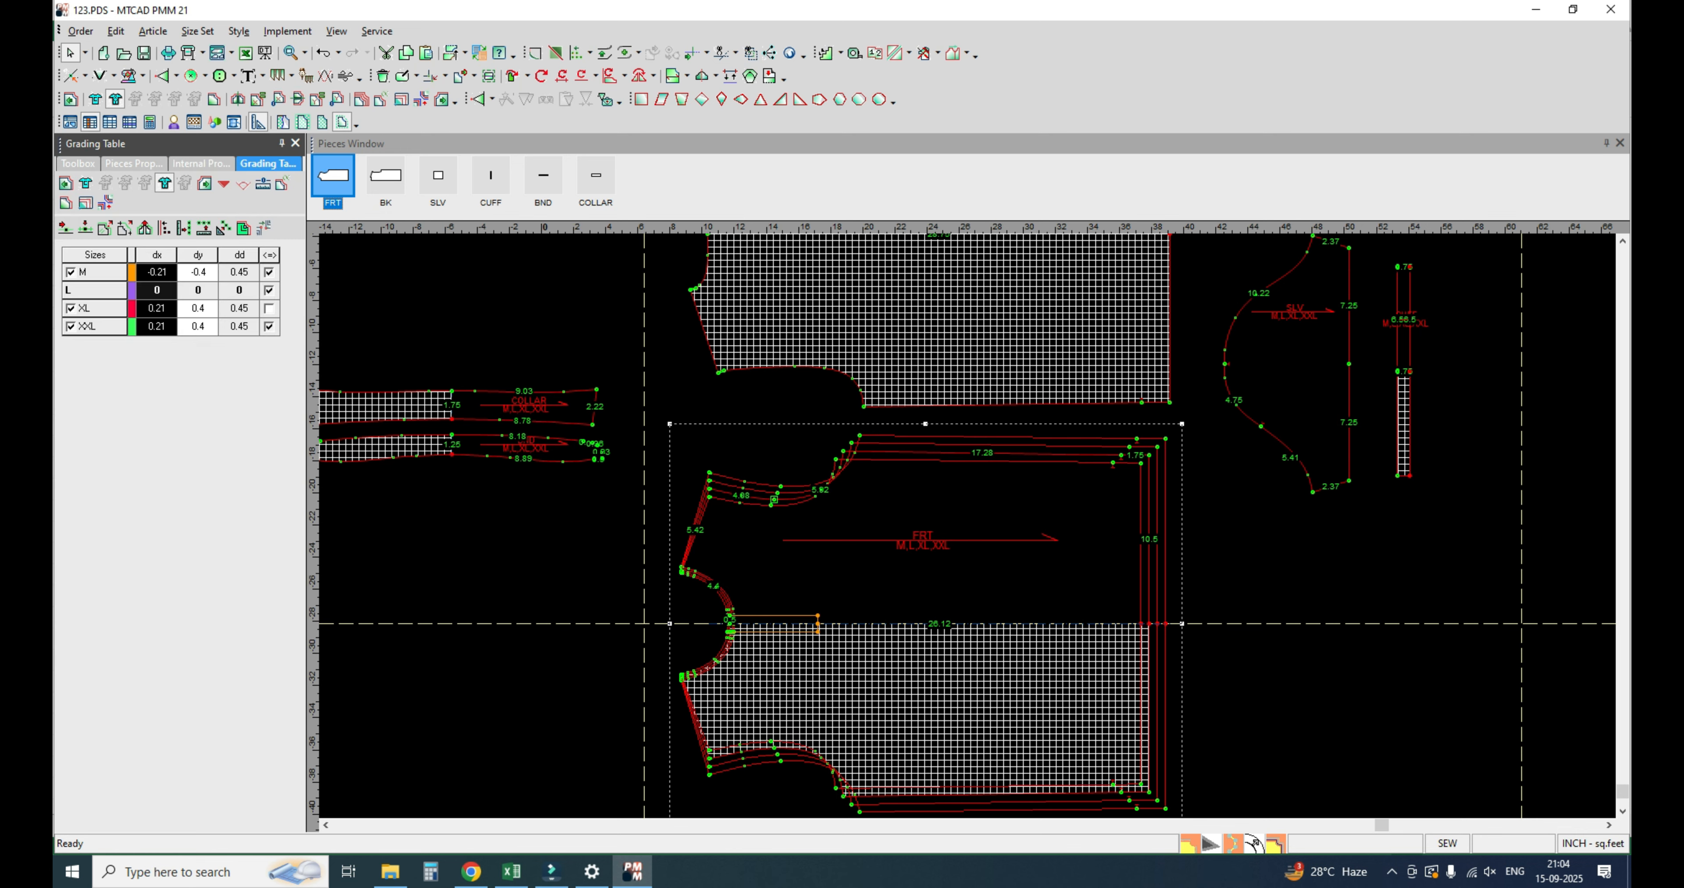
Step: Grade the front armhole's middle point by 0.5 in dy and 0.25 in dx across the sizes
click(198, 254)
text(0.5)
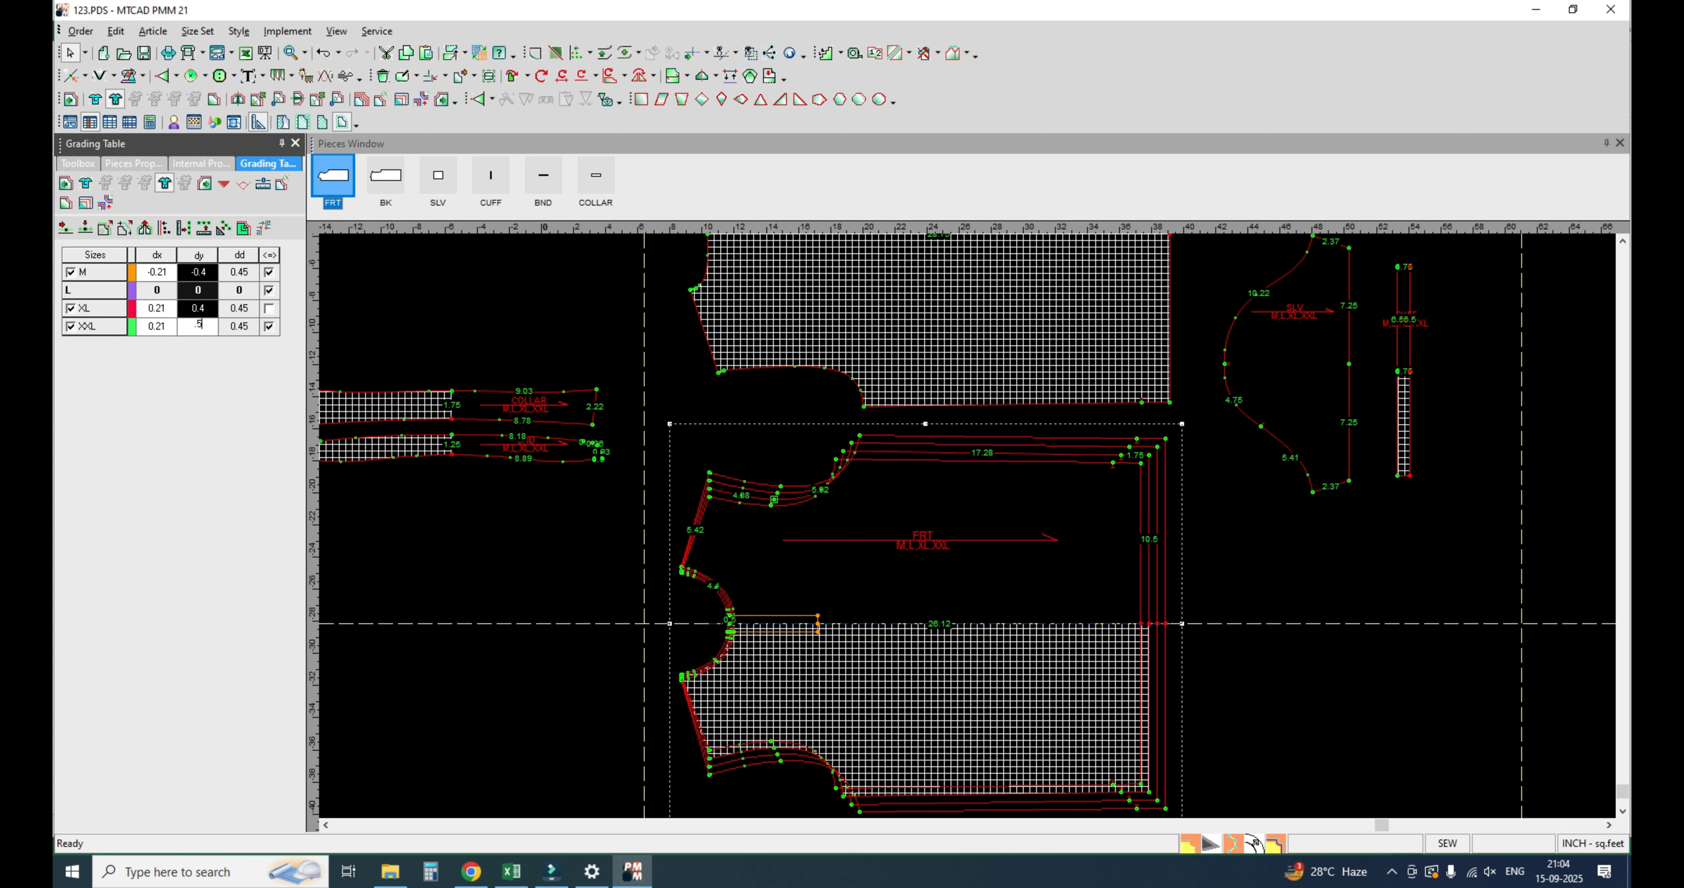
key(Return)
click(157, 255)
text(0.25)
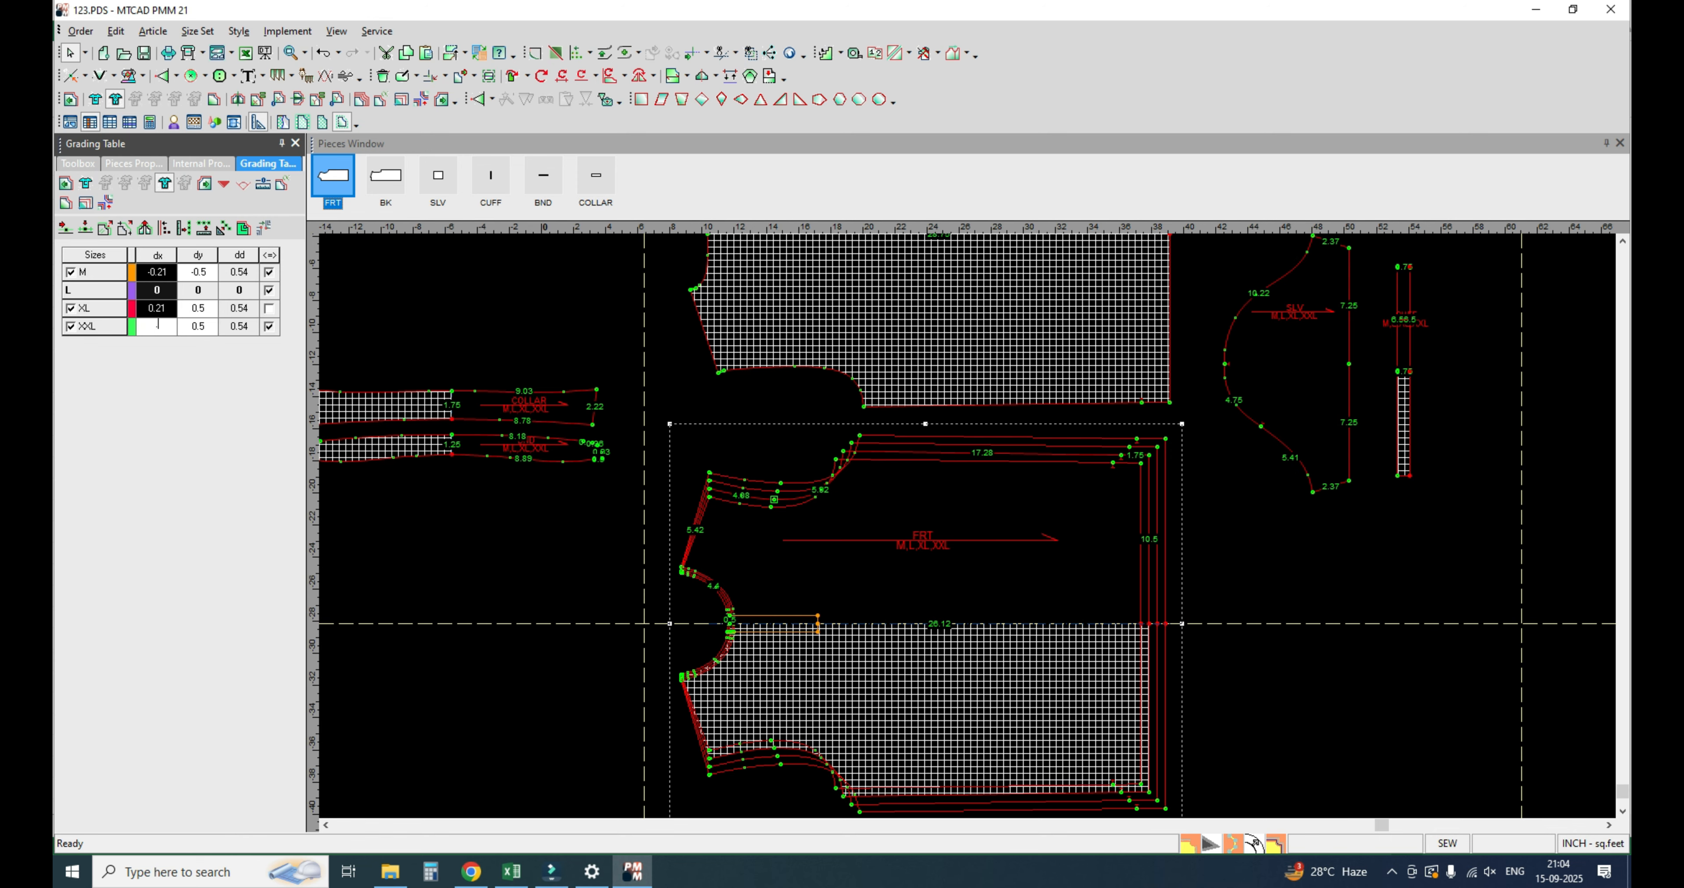
key(Return)
scroll(825, 486, down, 3)
scroll(1021, 477, up, 5)
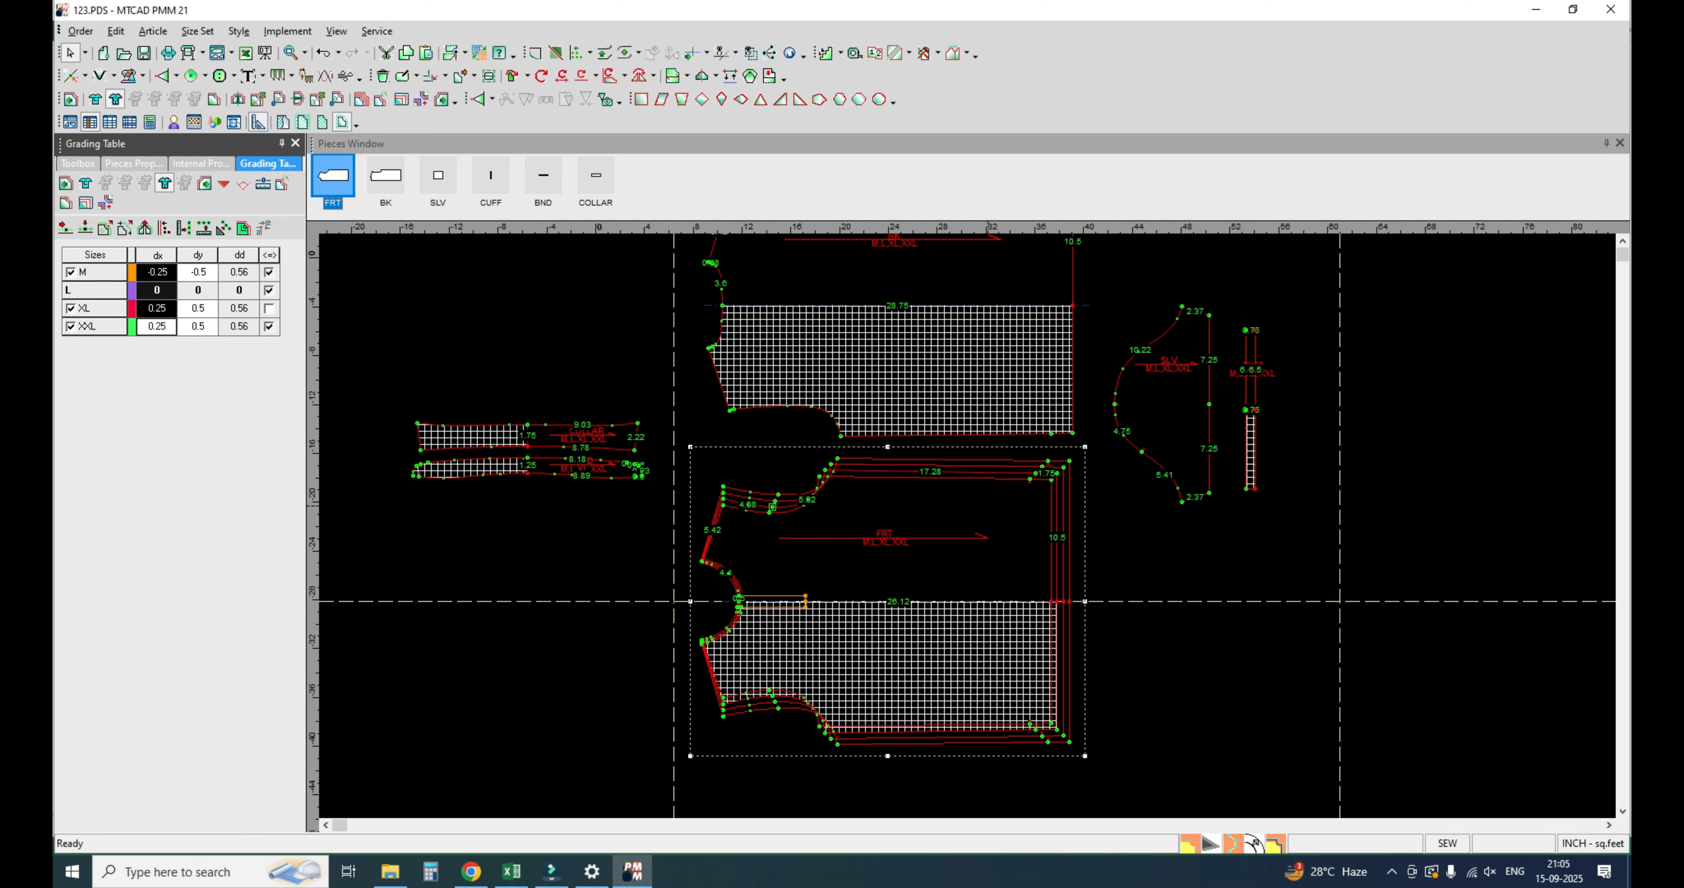
Step: Copy the grading of the front piece's neck-side shoulder point onto the back neckline point just inside the shoulder
click(1022, 478)
scroll(874, 499, down, 4)
scroll(873, 499, up, 1)
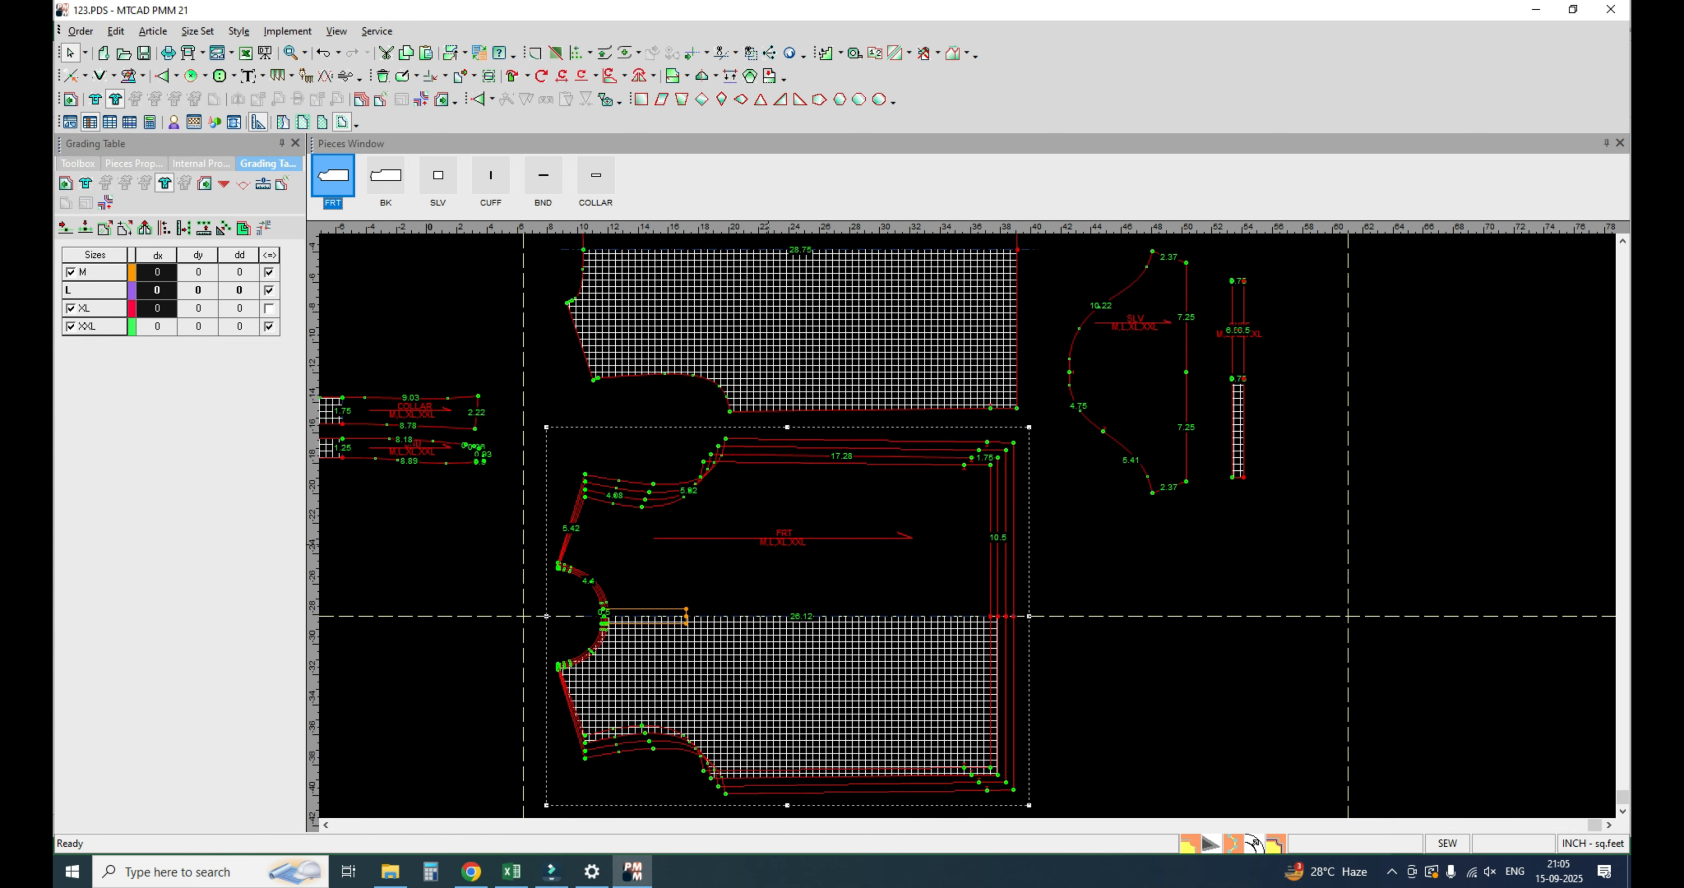
scroll(1014, 546, down, 4)
scroll(971, 528, up, 2)
click(745, 571)
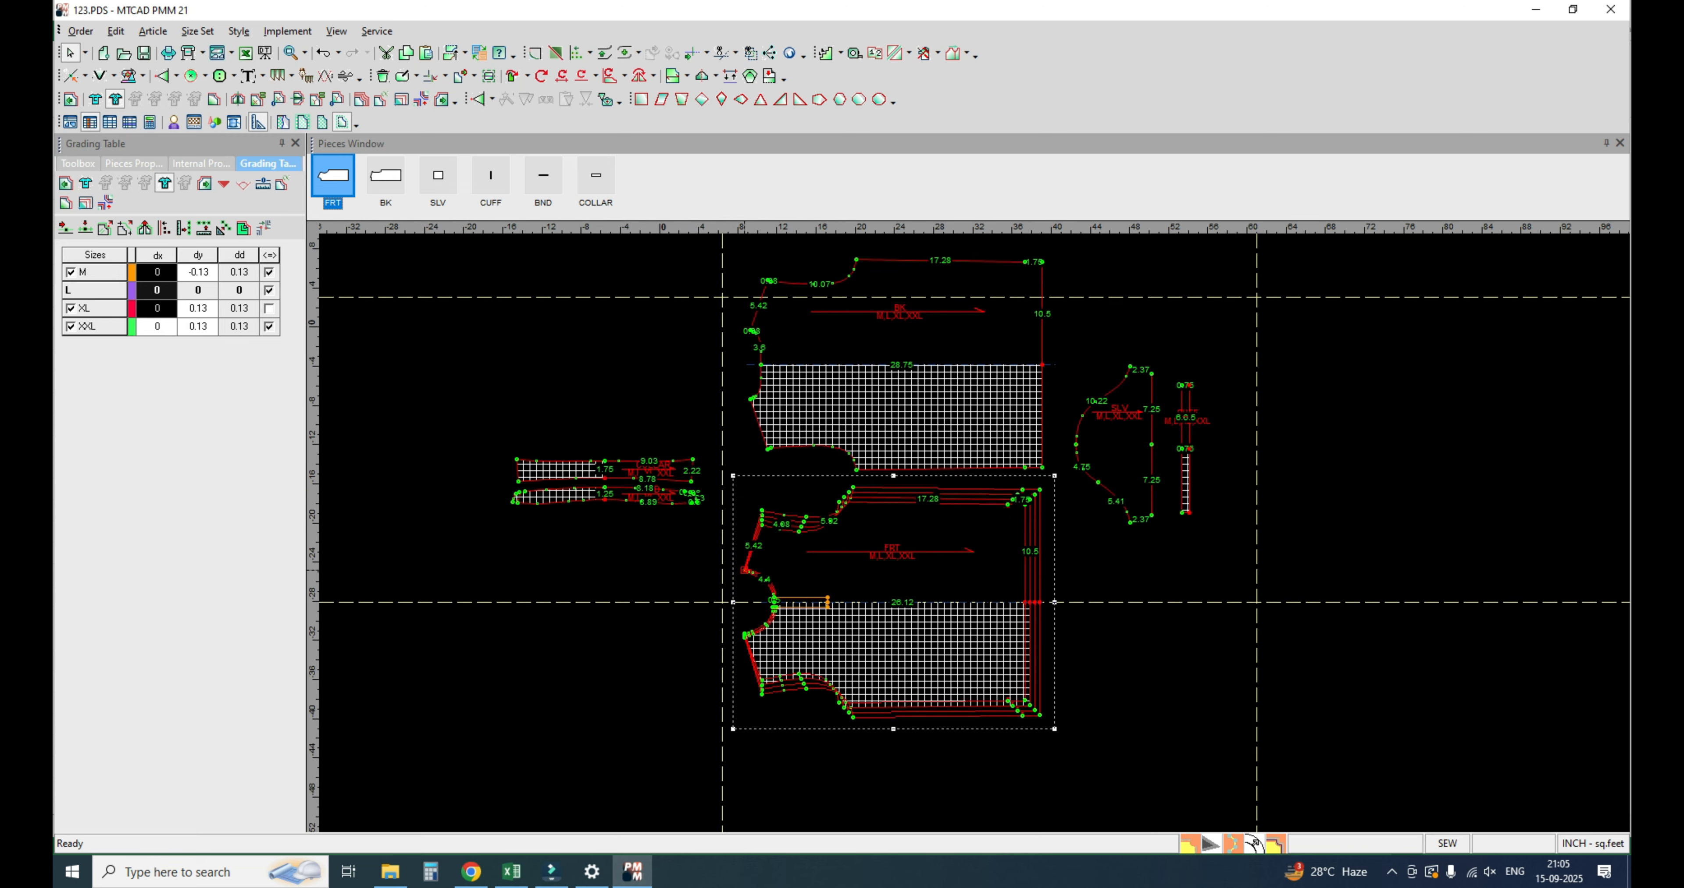
scroll(896, 353, down, 2)
scroll(786, 286, up, 2)
scroll(785, 285, up, 4)
click(872, 488)
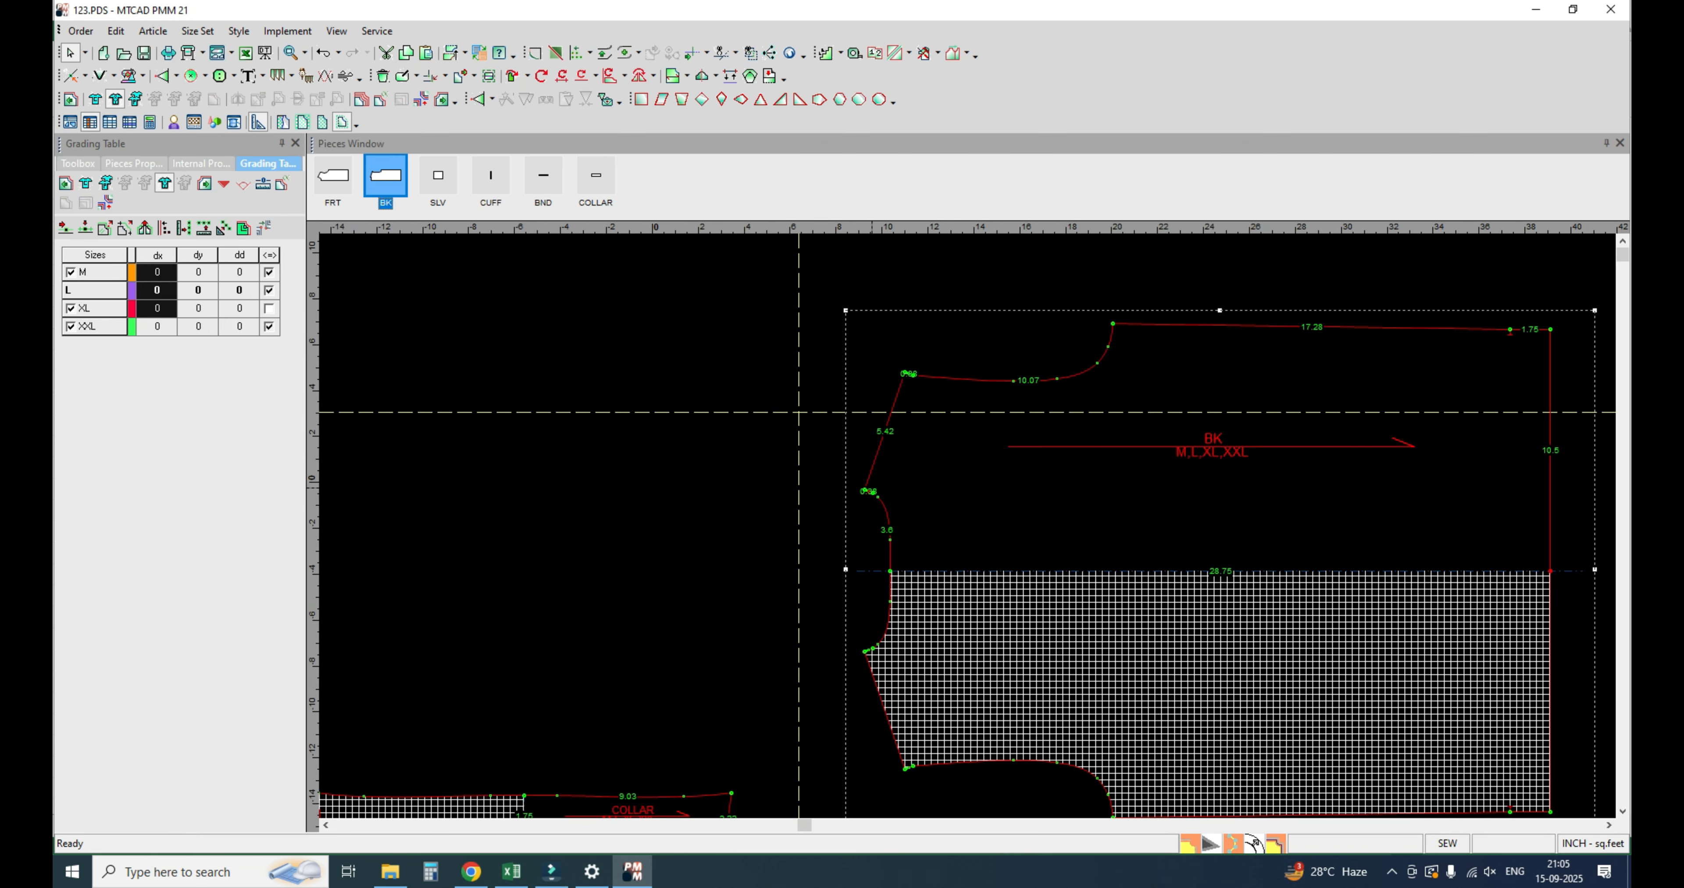
click(871, 491)
key(ctrl+v)
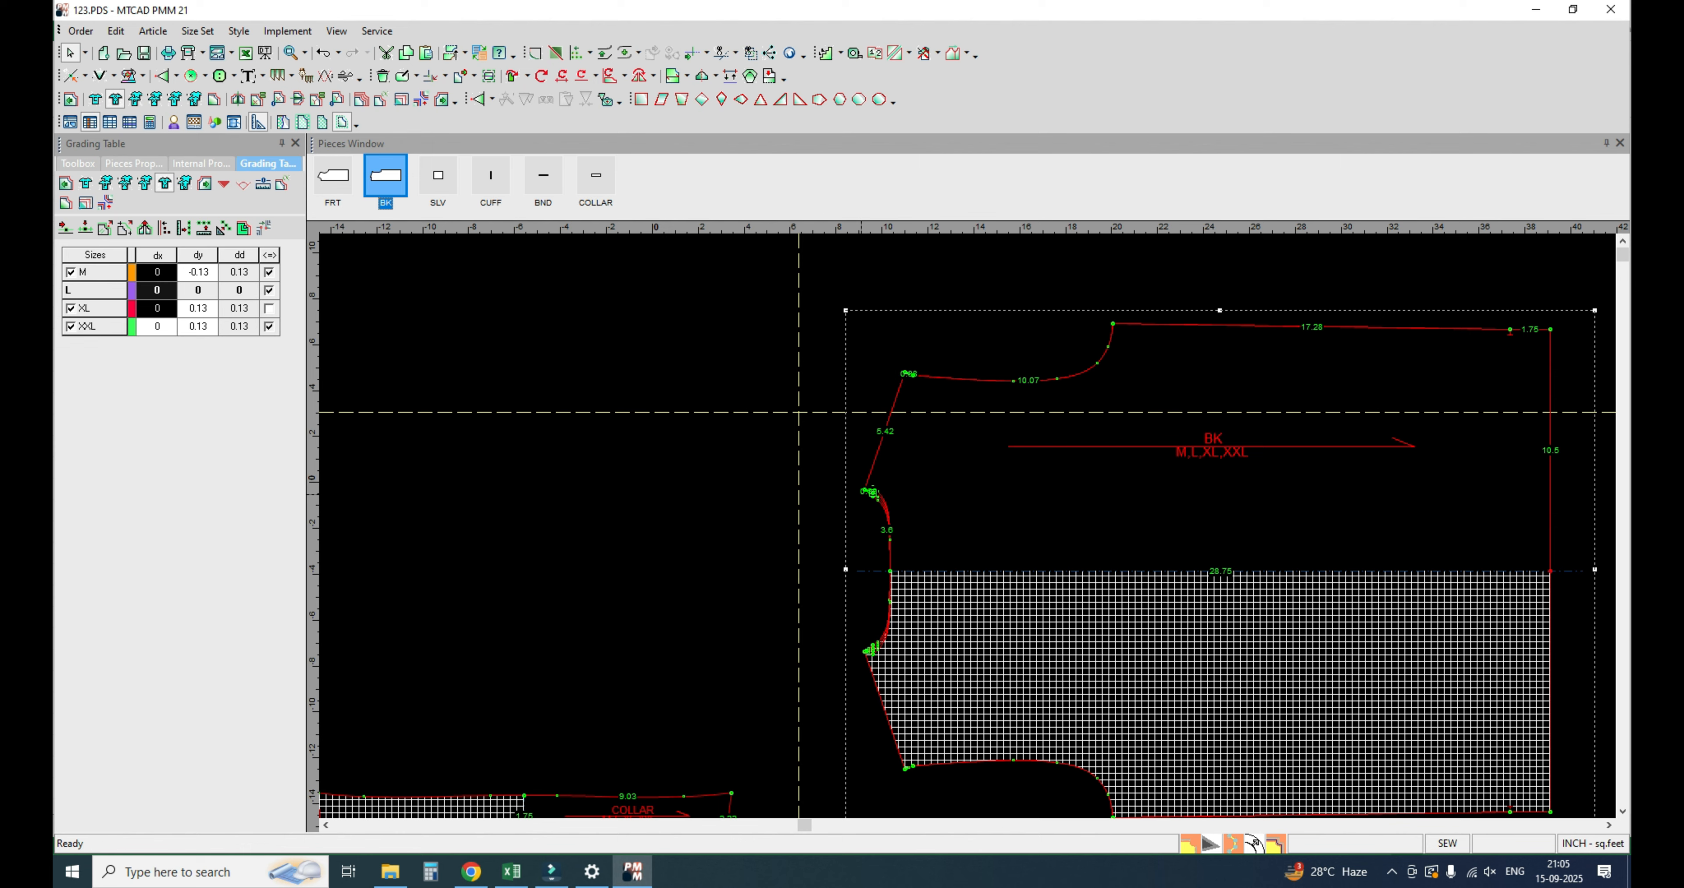
Step: Paste the same neck grading onto the back piece's neck-side shoulder corner
scroll(889, 520, up, 3)
click(838, 461)
click(834, 452)
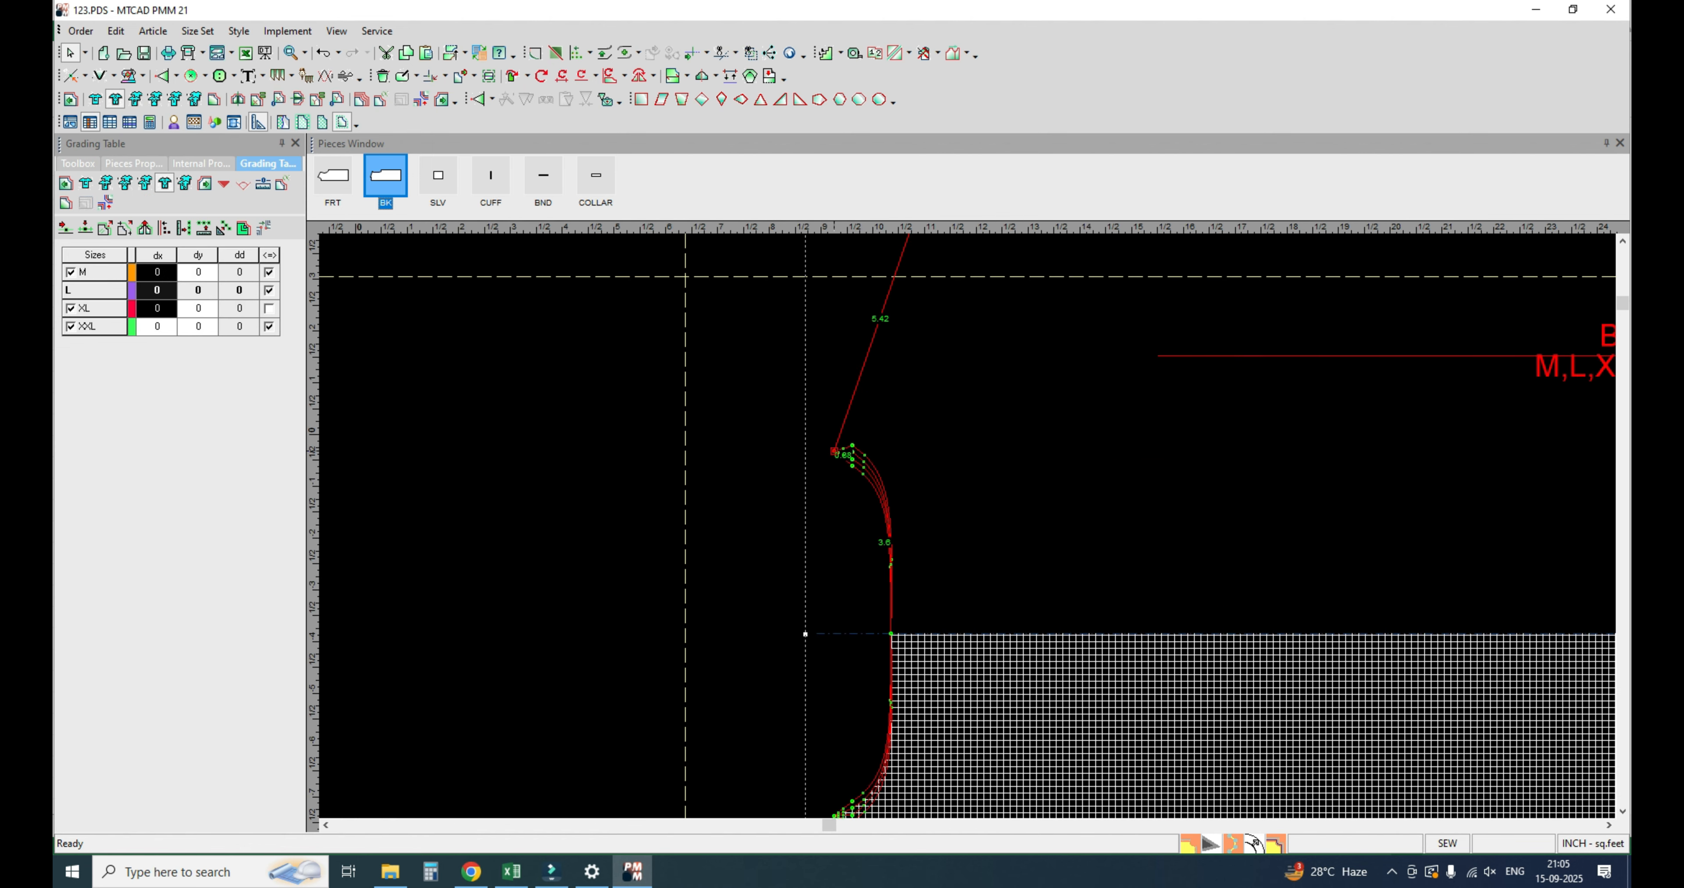
key(ctrl+v)
Step: Copy the grading of the front piece's outer shoulder point onto the back piece's outer shoulder point
scroll(947, 500, down, 4)
scroll(892, 458, up, 2)
click(637, 670)
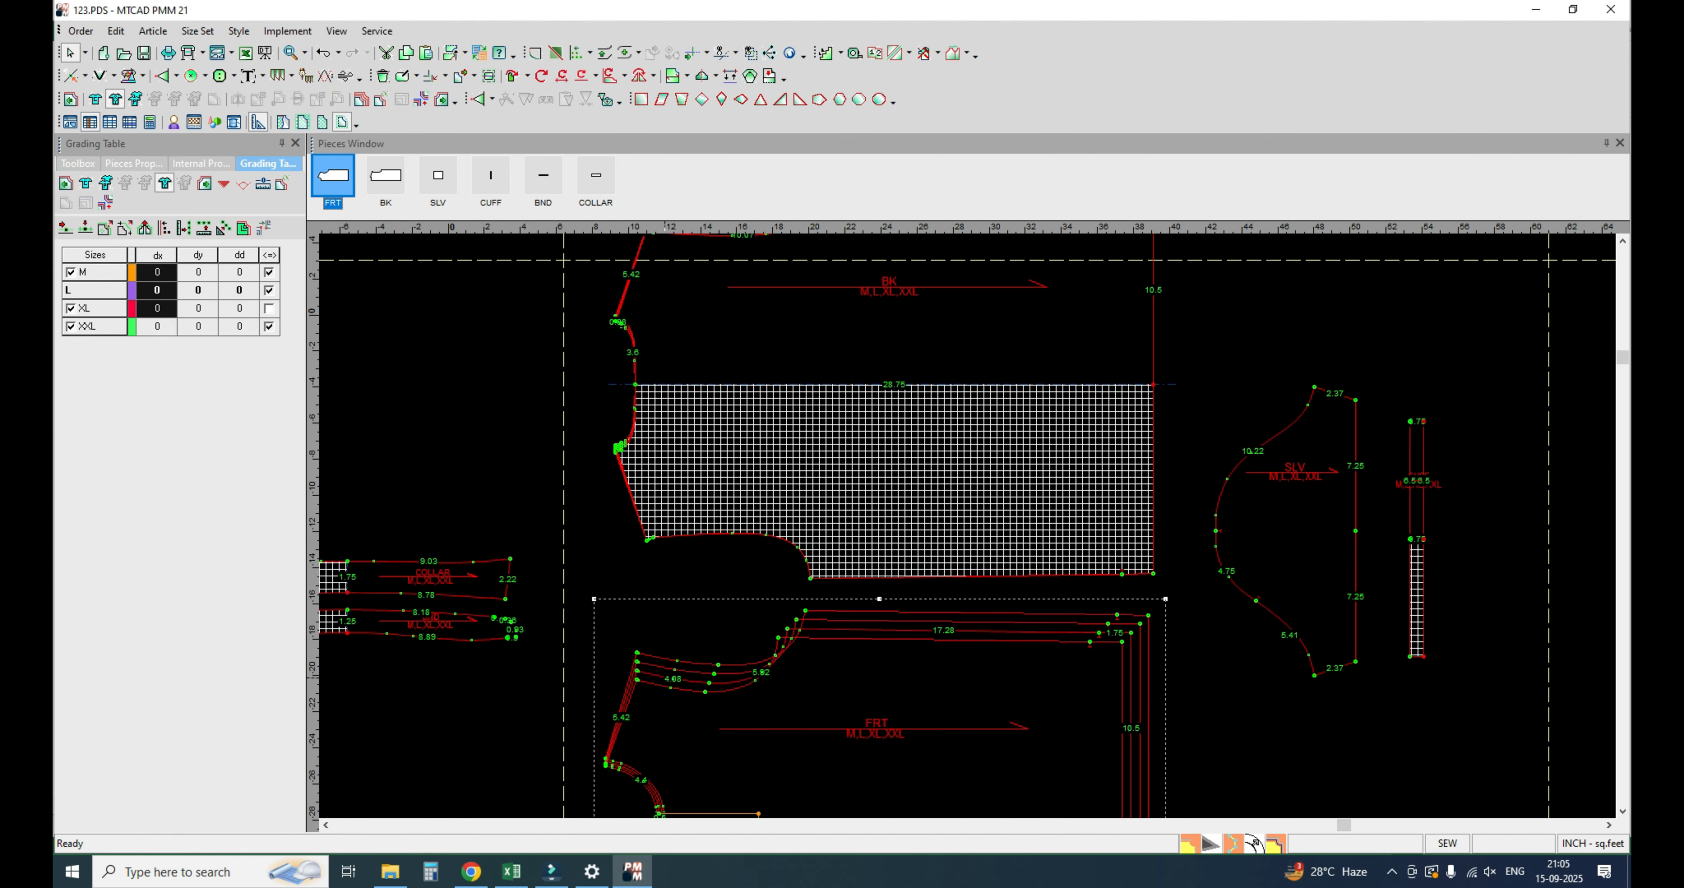
click(637, 670)
scroll(694, 613, down, 3)
scroll(542, 412, up, 2)
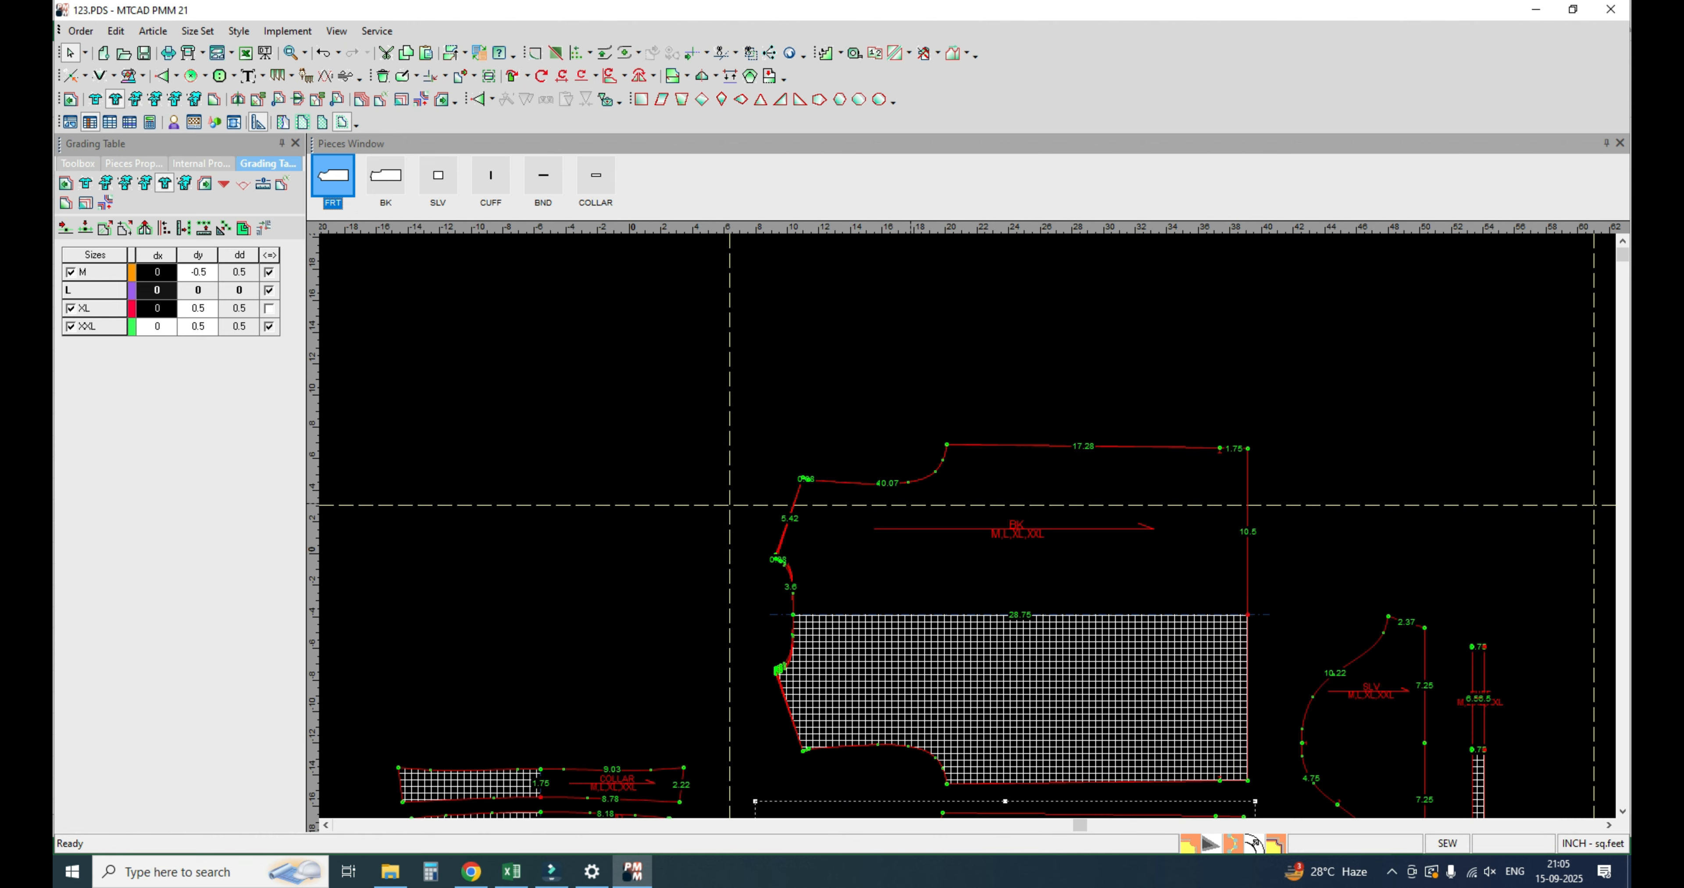
click(809, 504)
click(802, 479)
key(ctrl+v)
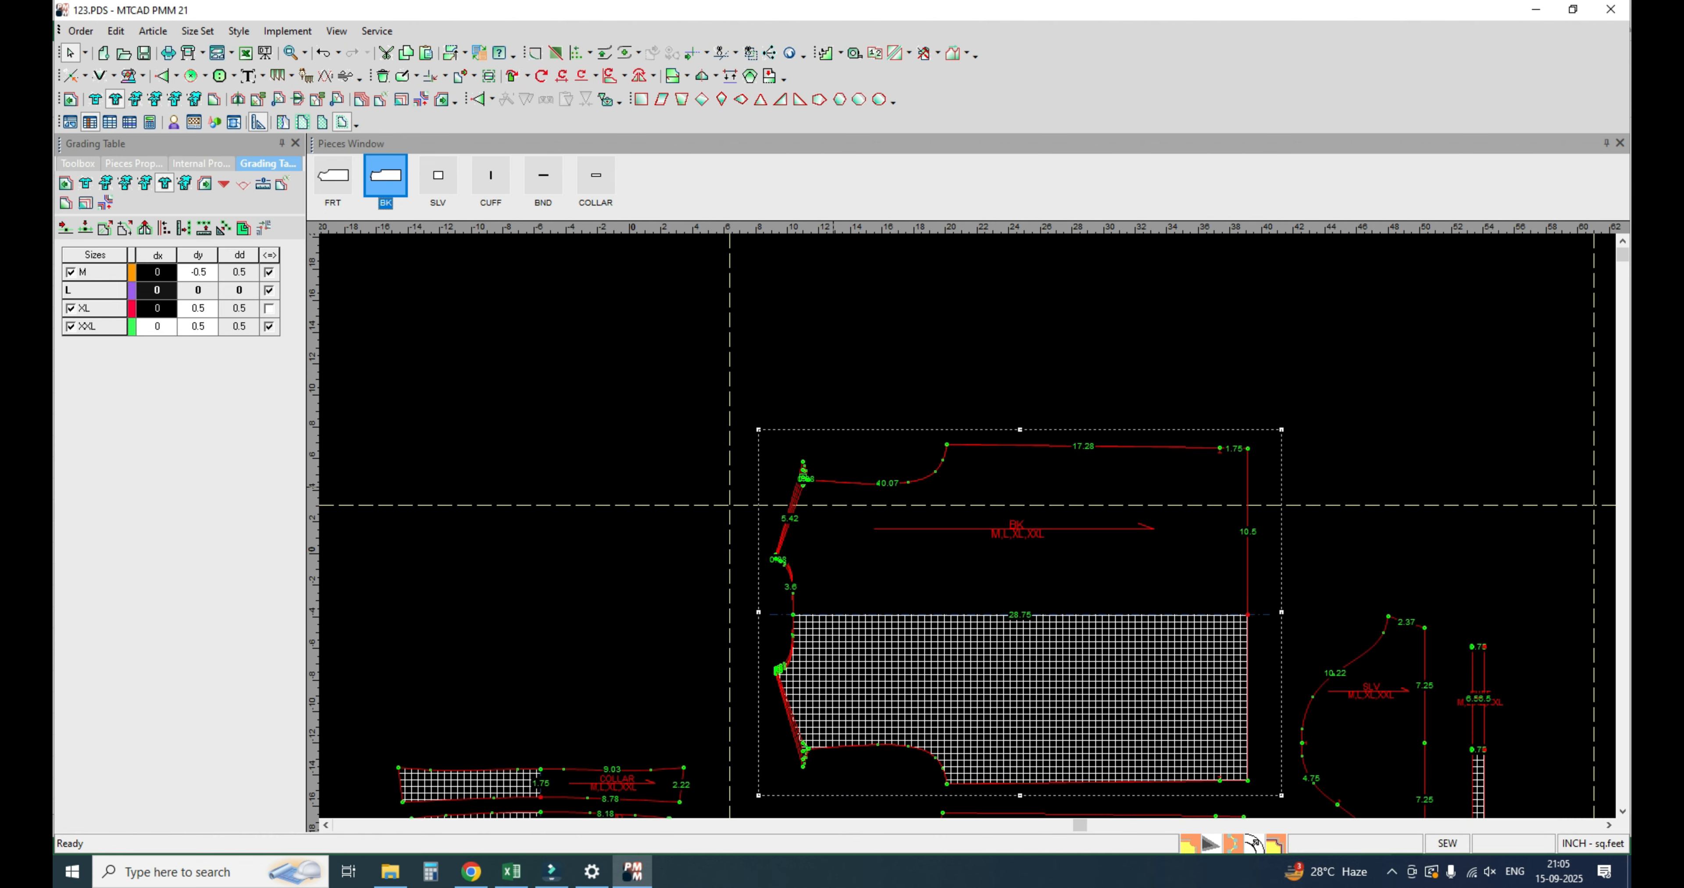
Step: Paste the outer shoulder grading onto the neighbouring point at the start of the back armhole
scroll(789, 472, up, 3)
click(860, 499)
key(ctrl+v)
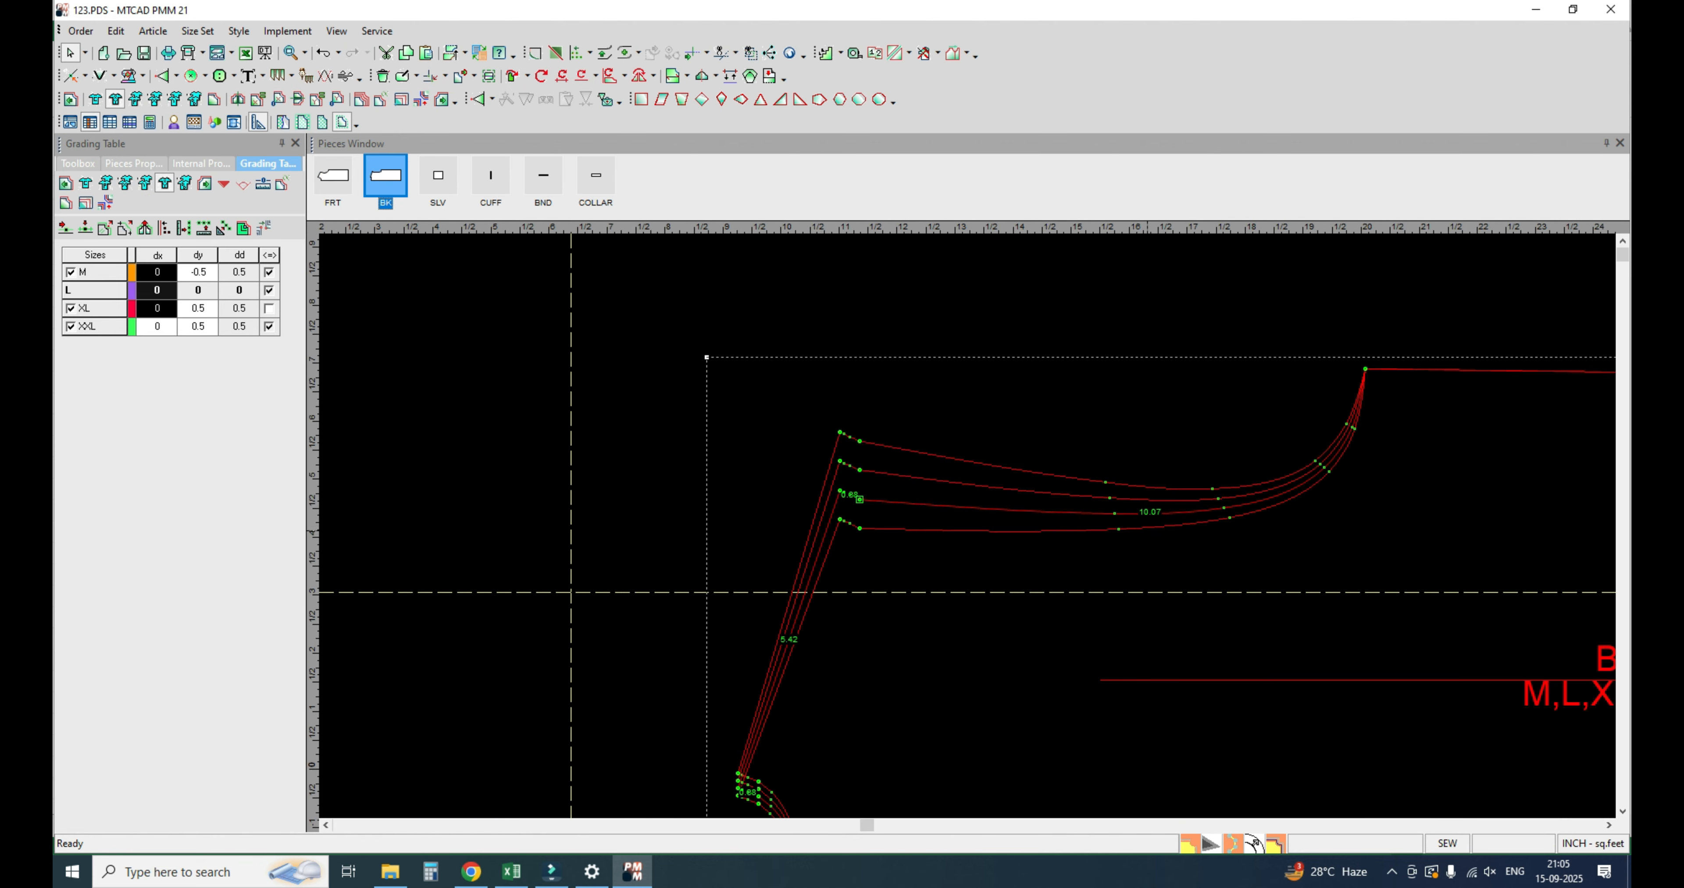
Step: Turn the curve point midway along the back armhole into a grading point and show its grading values
scroll(846, 481, down, 3)
click(936, 492)
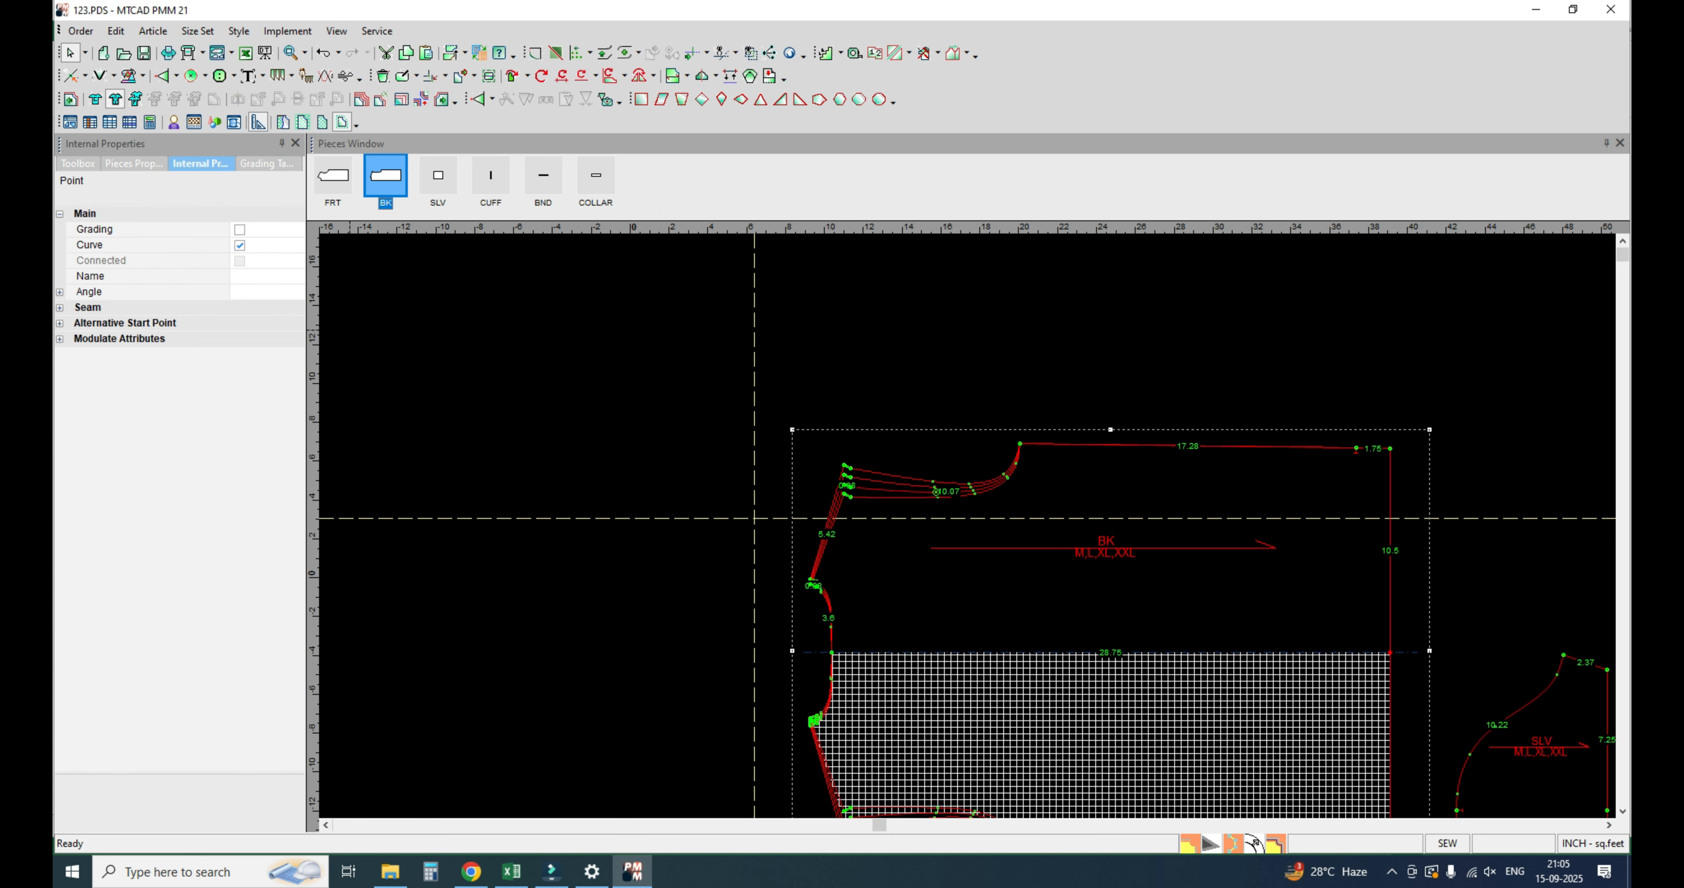
click(240, 228)
click(266, 163)
scroll(938, 432, down, 5)
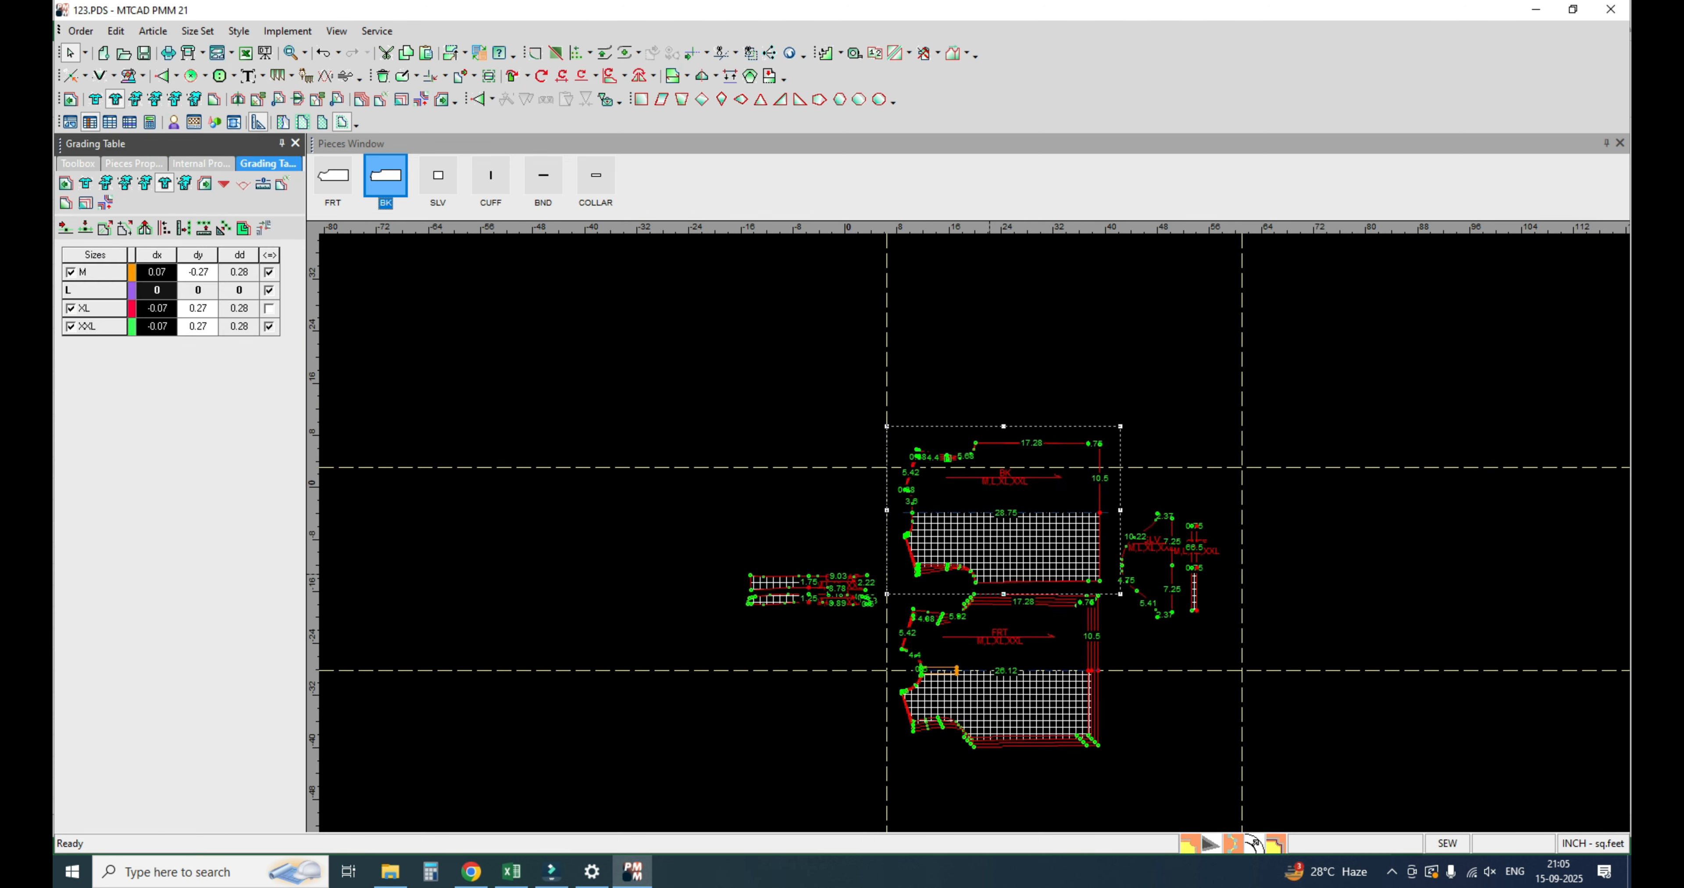
Step: Copy the grading of the front armhole's middle point onto the matching back armhole point
scroll(1014, 663, up, 3)
click(920, 607)
click(844, 580)
scroll(987, 677, down, 5)
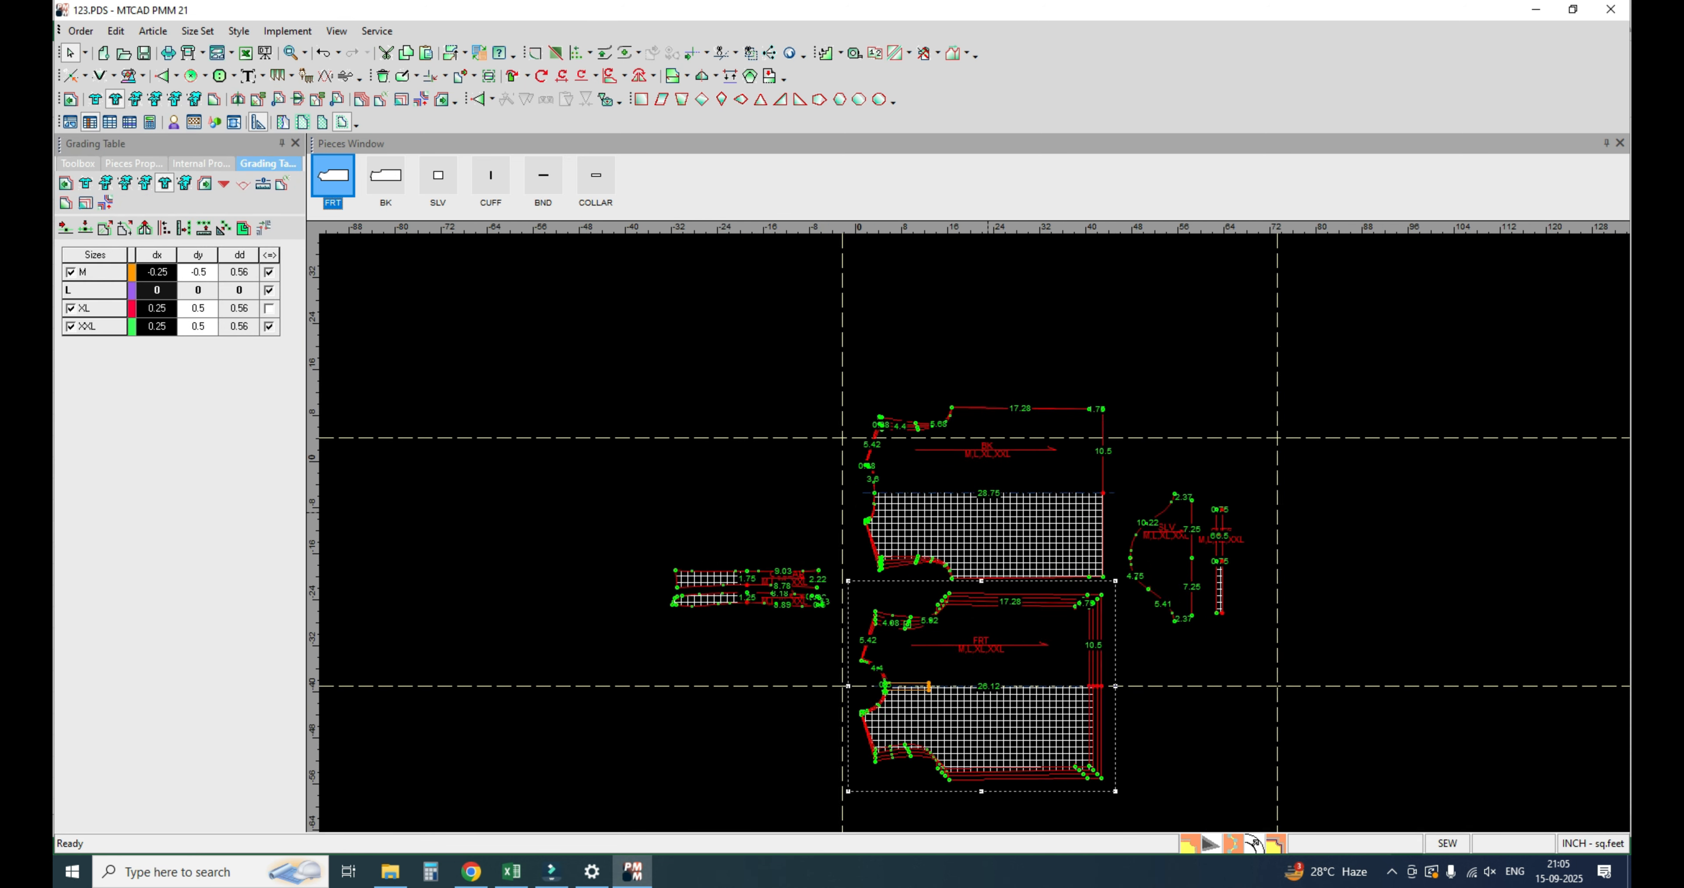
scroll(992, 535, up, 4)
key(space)
click(875, 359)
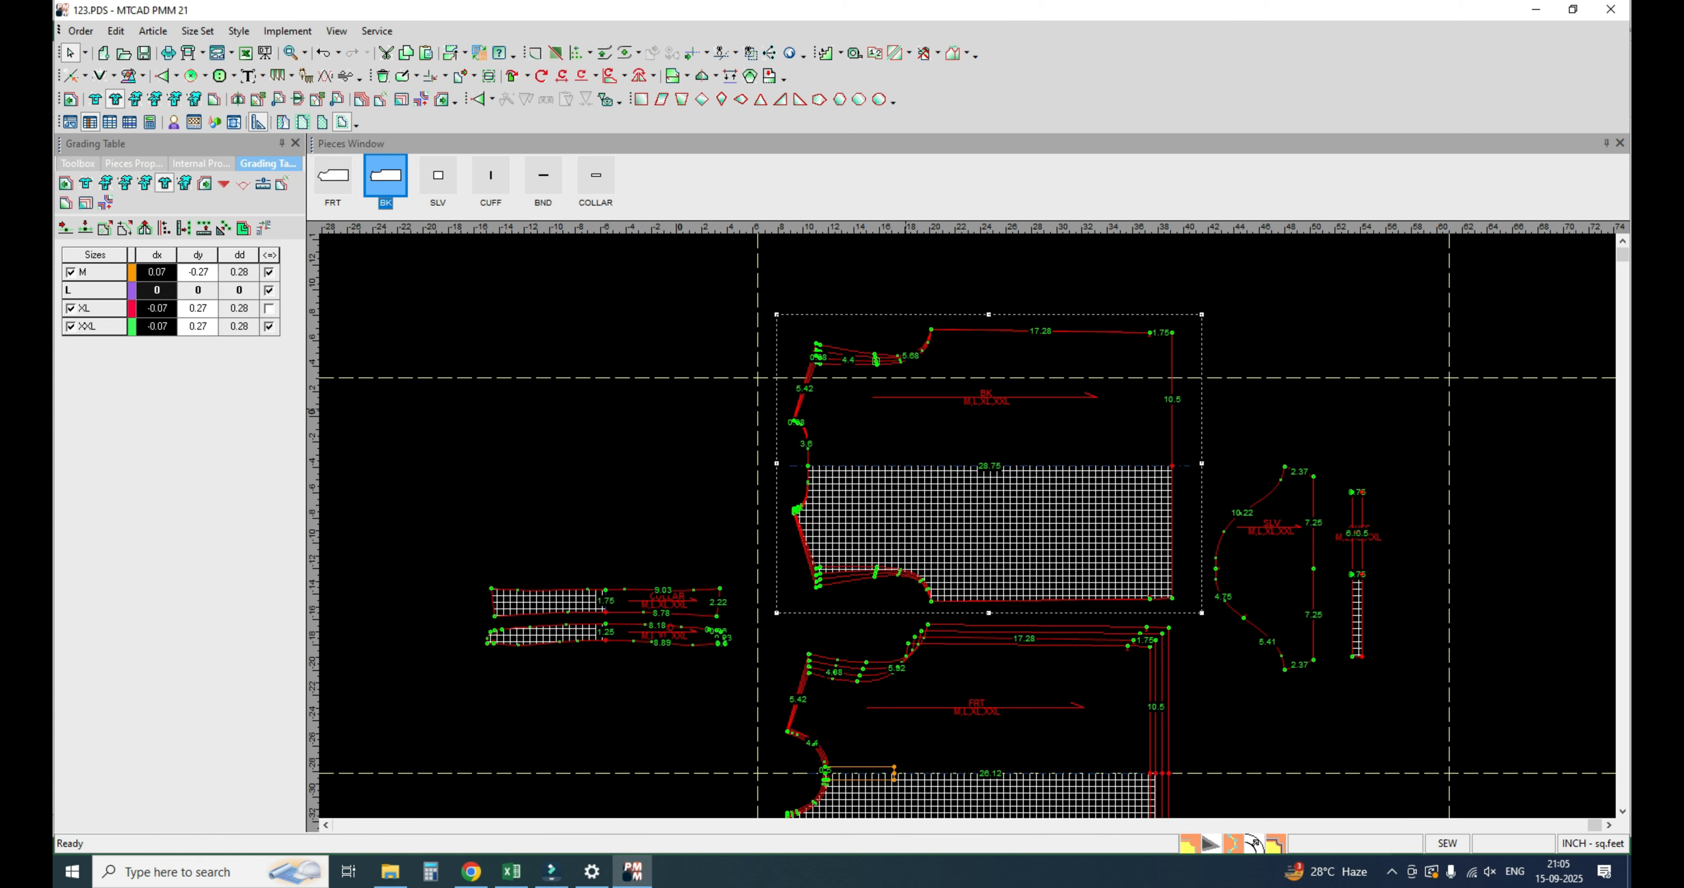
click(859, 675)
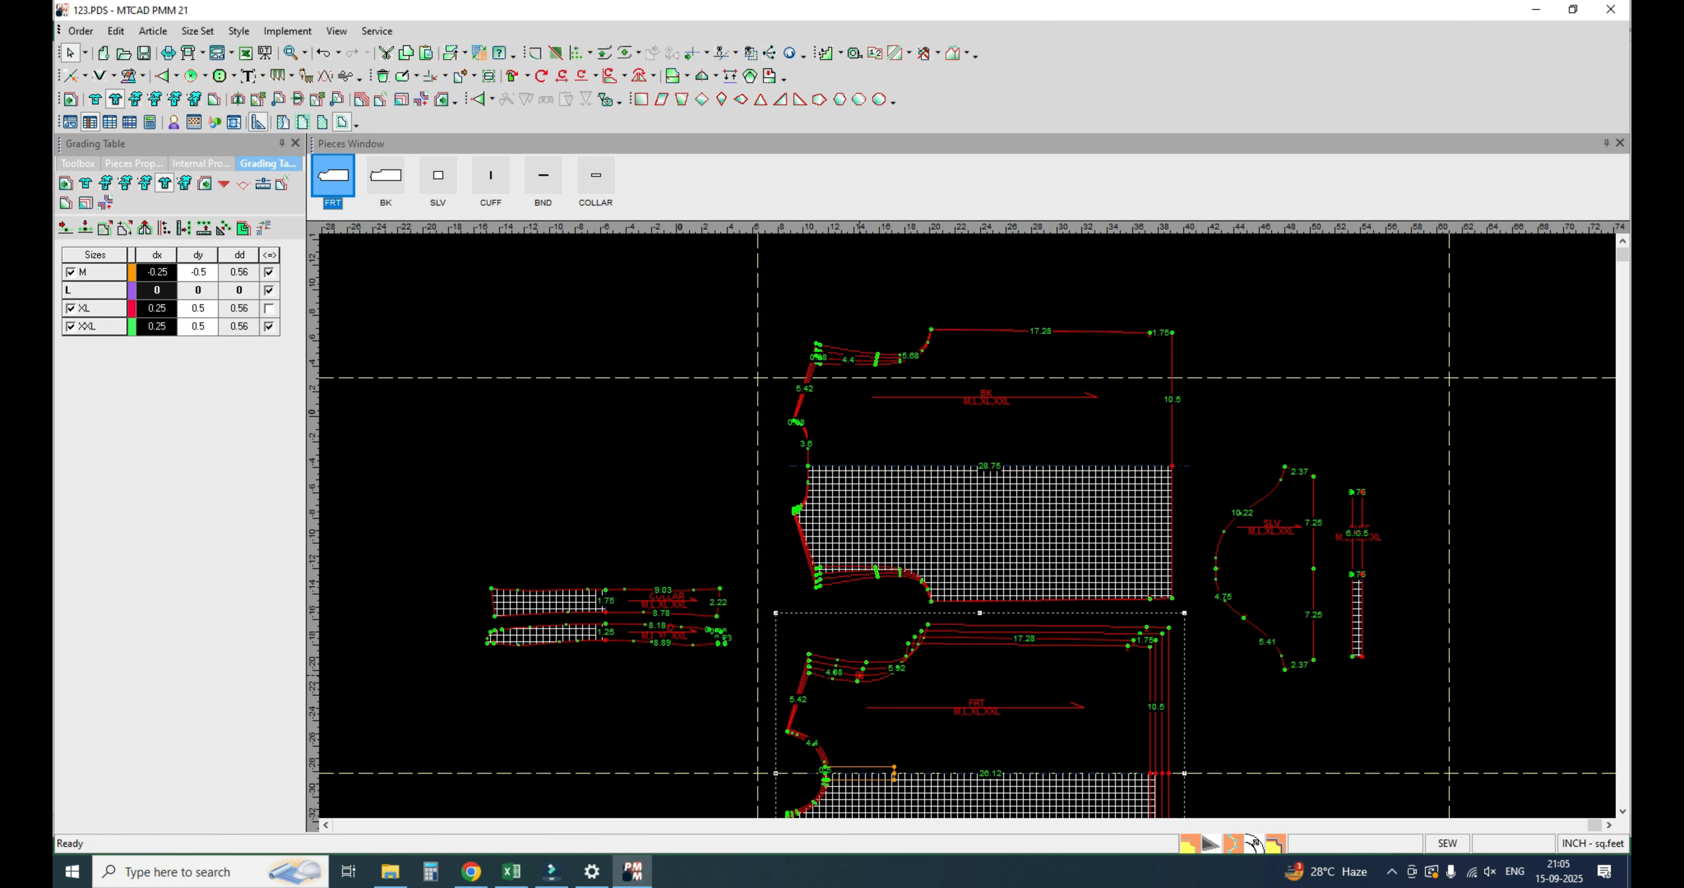
click(875, 360)
key(ctrl+v)
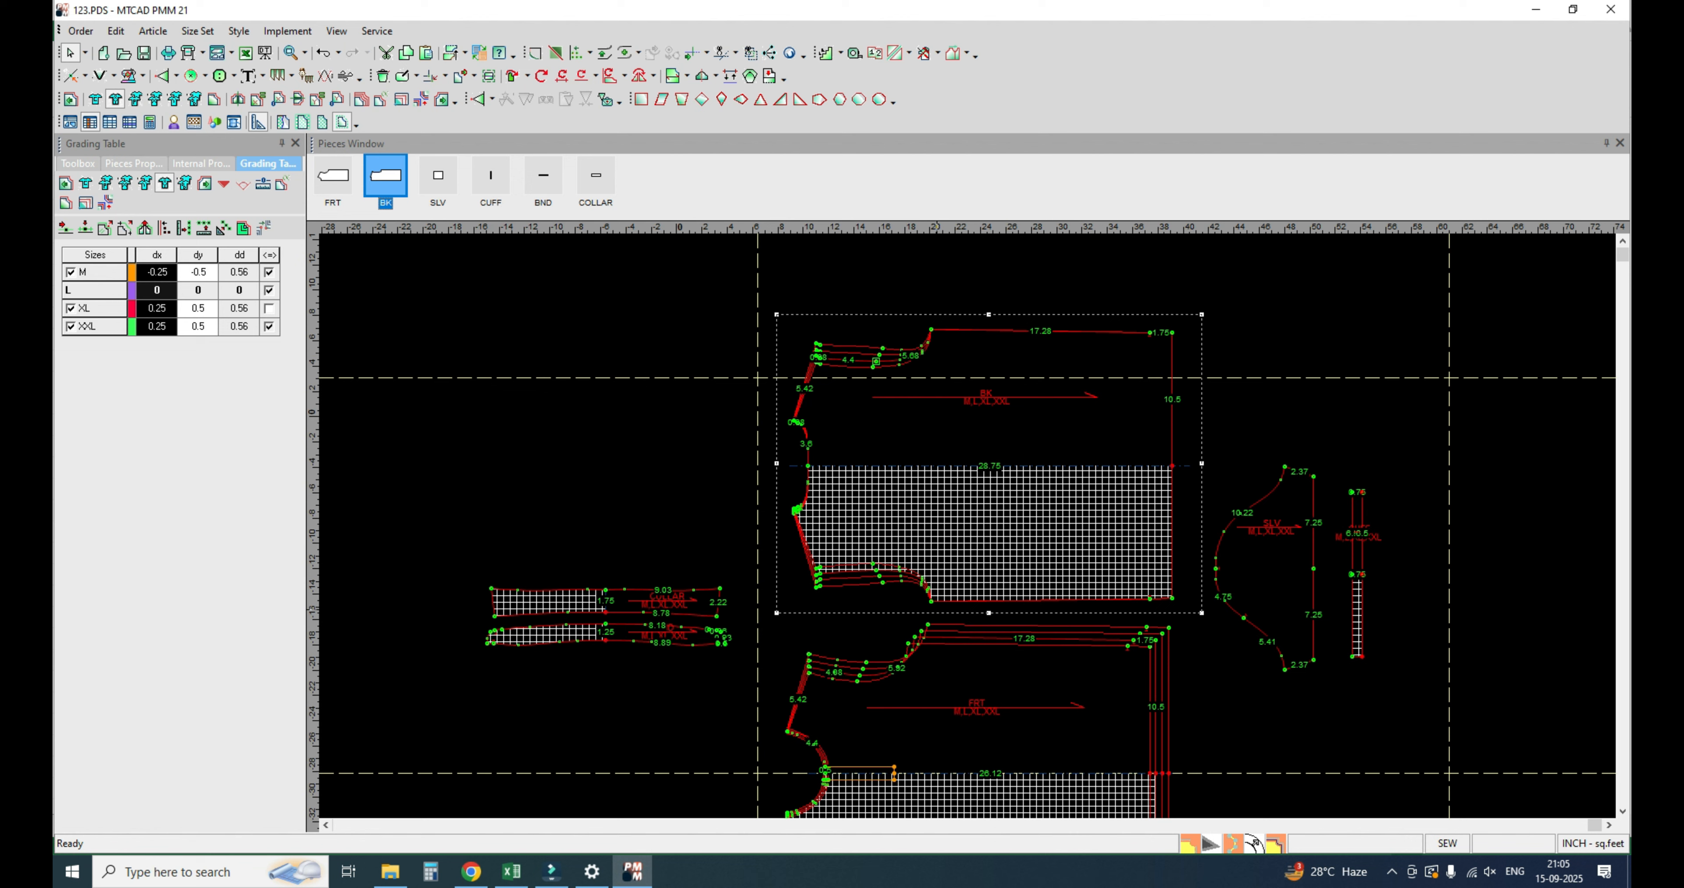
Step: Copy the front underarm point's grading onto the back piece's underarm point
click(914, 637)
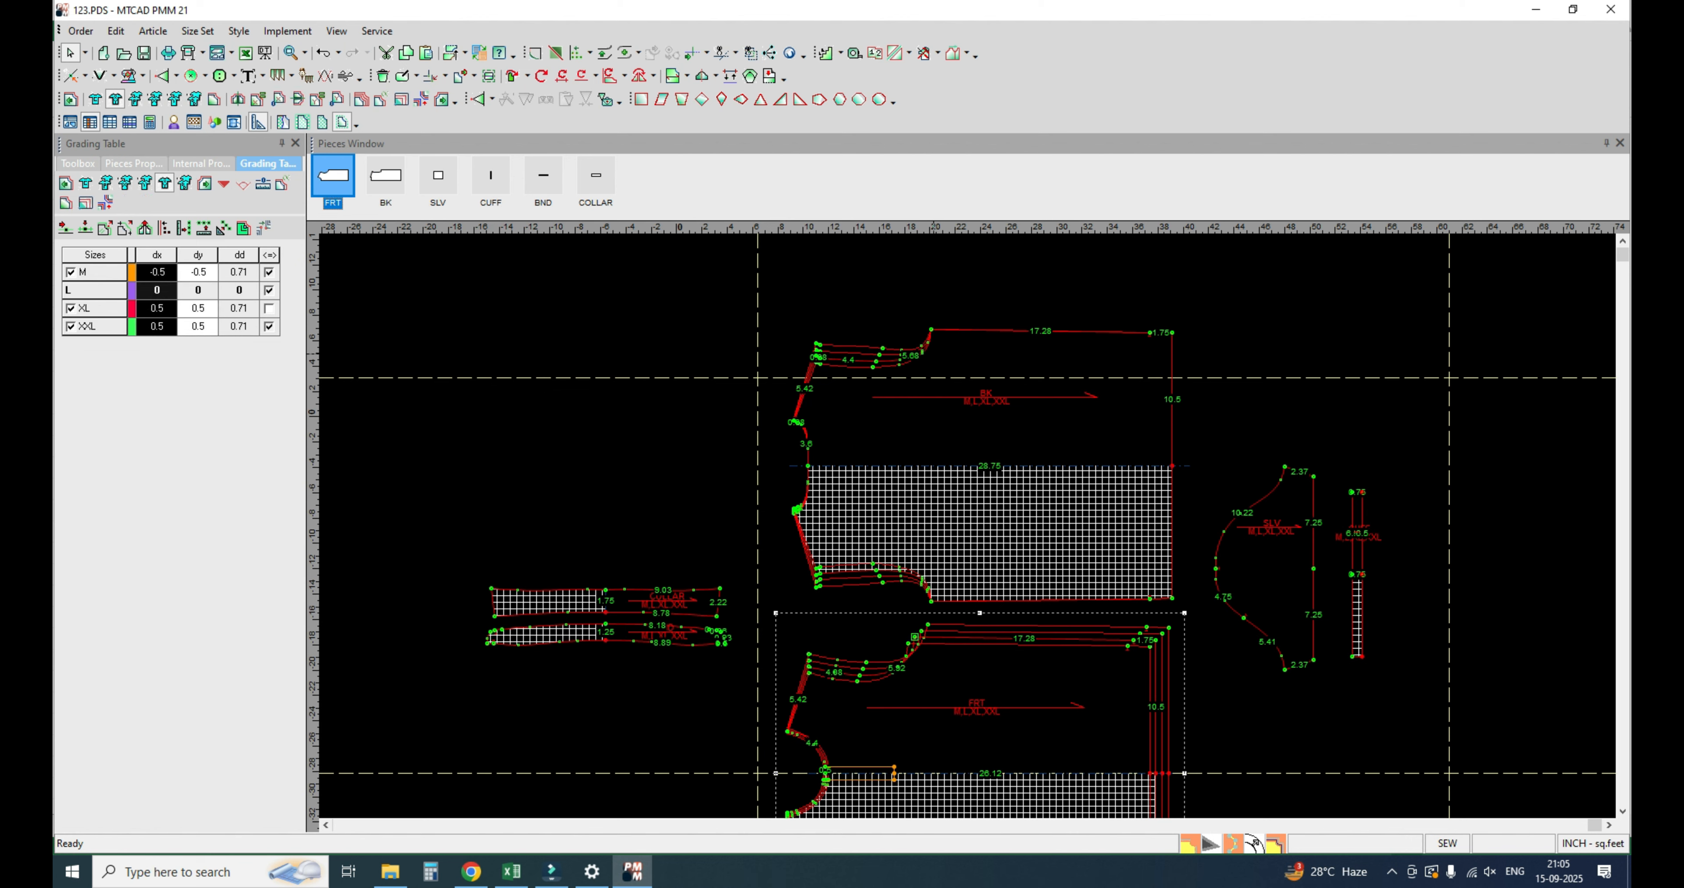
click(931, 329)
key(ctrl+v)
Step: Copy the grading of the front's side slit point onto the matching point on the back piece
drag(1147, 655, 1148, 648)
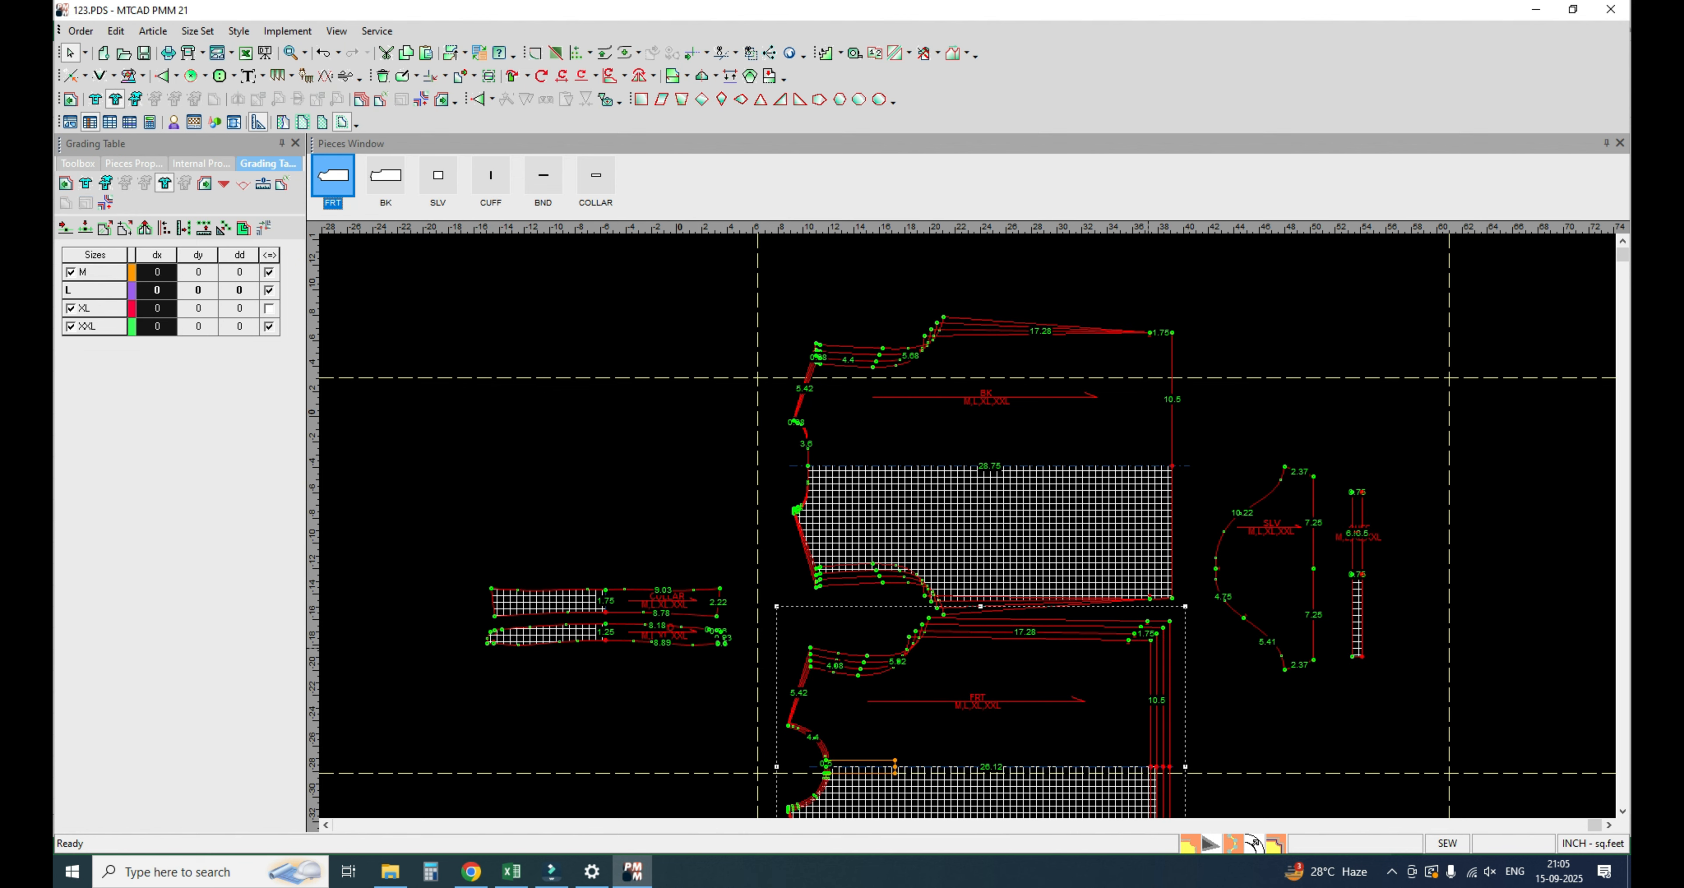
click(1134, 633)
click(1150, 333)
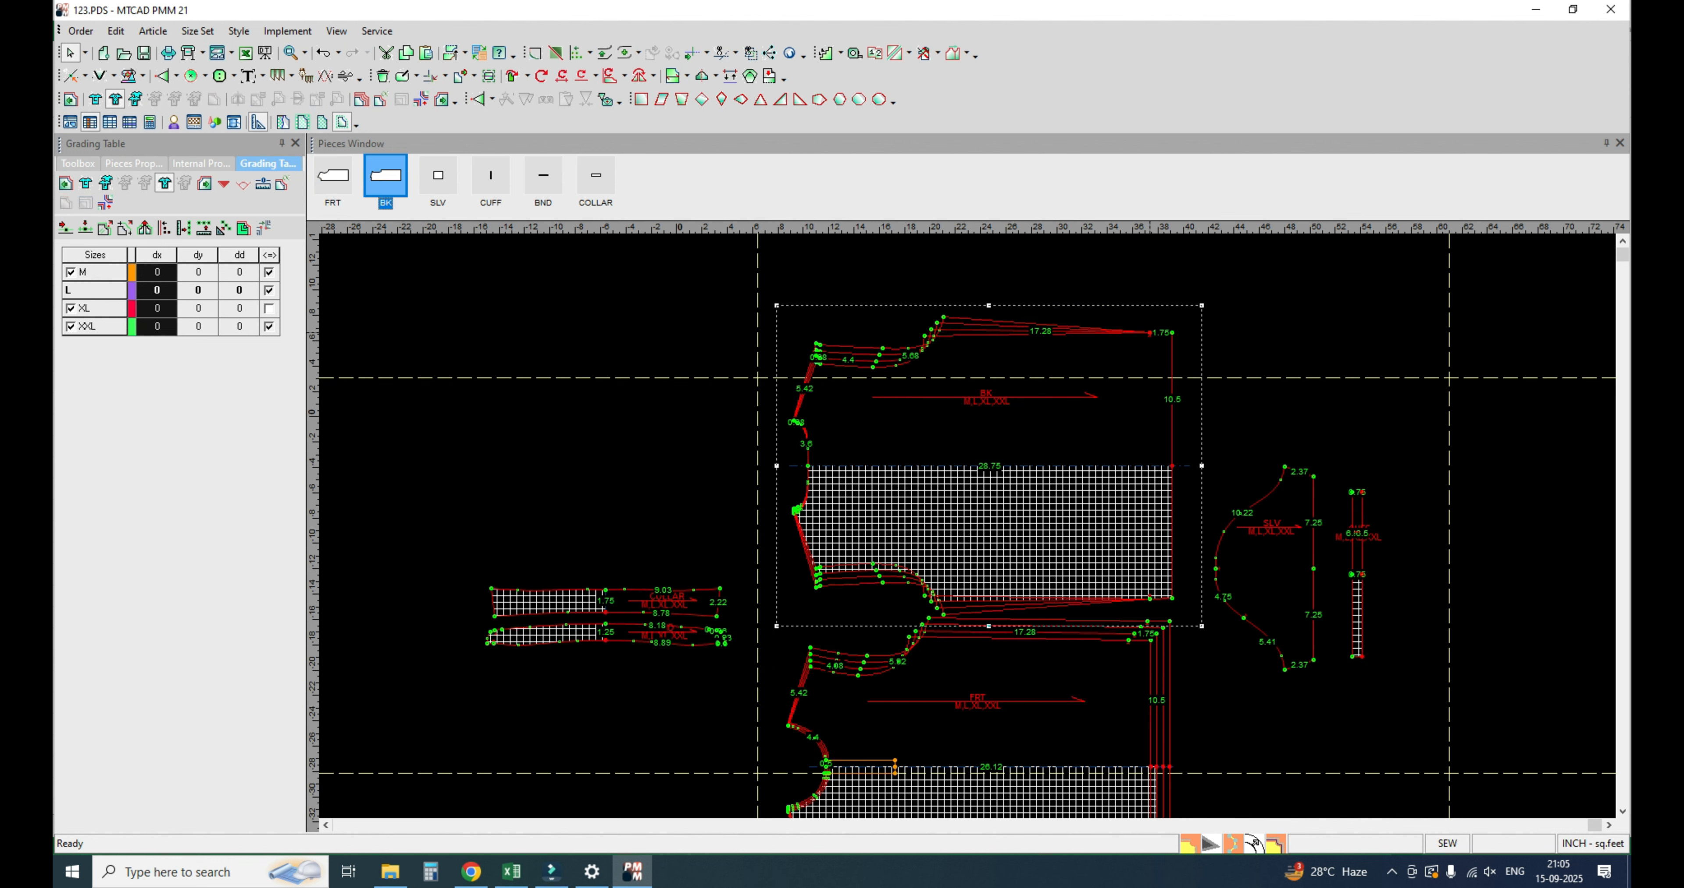
key(ctrl+v)
Step: Copy the front hem corner's grading onto the back hem corner and paste the X grading onto the centre back hem point
click(1144, 661)
click(1157, 633)
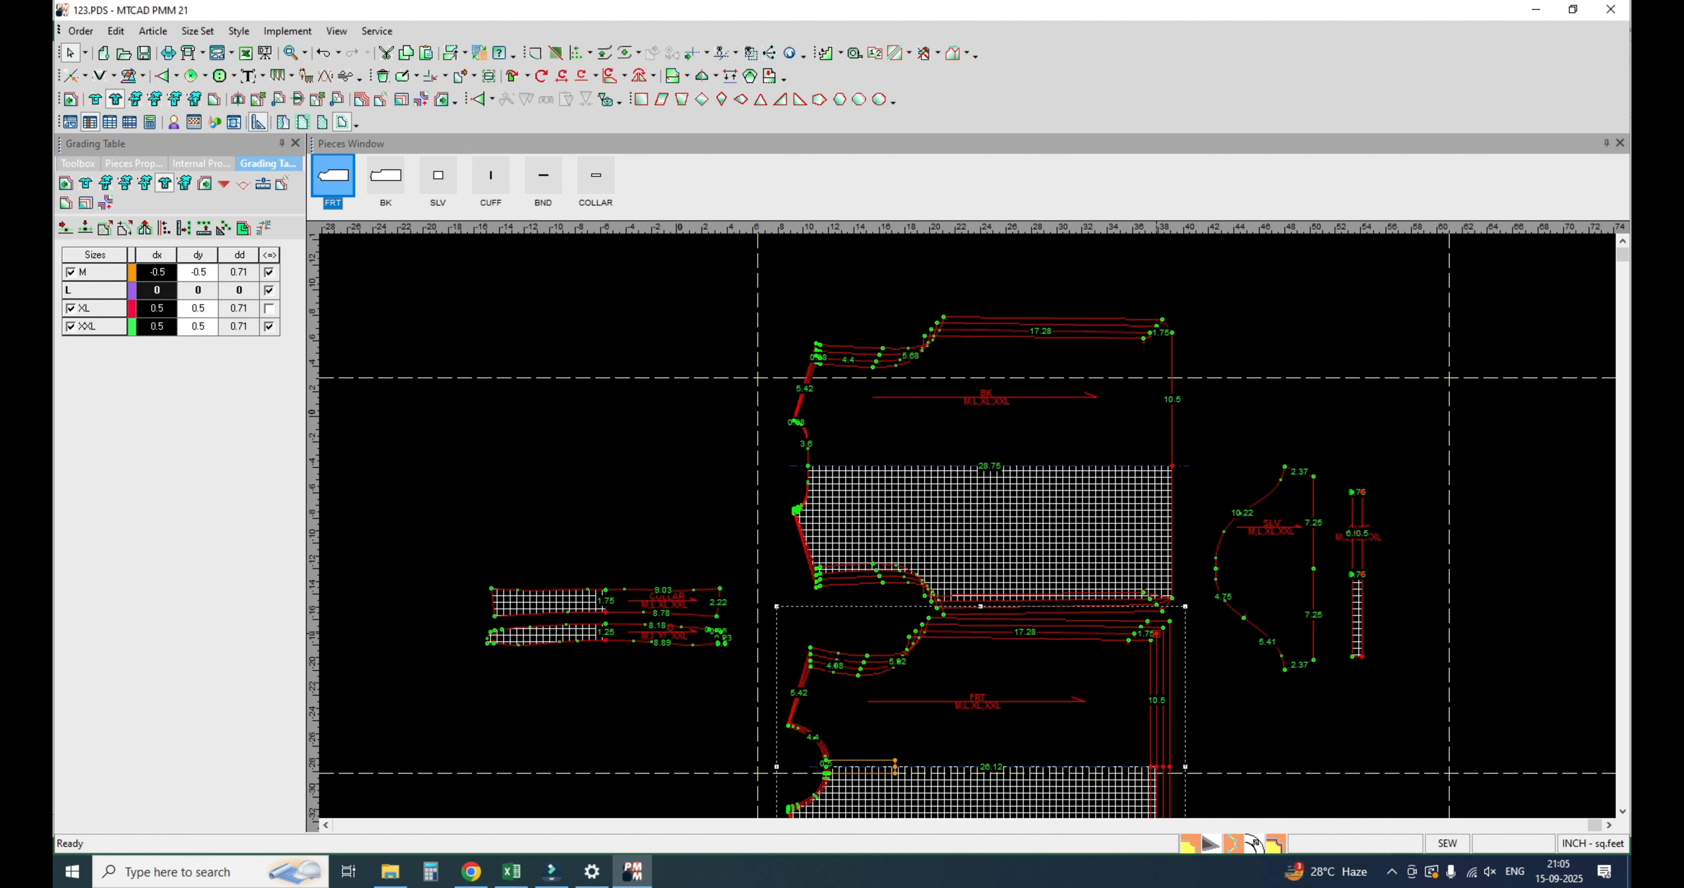
click(1118, 349)
click(1172, 332)
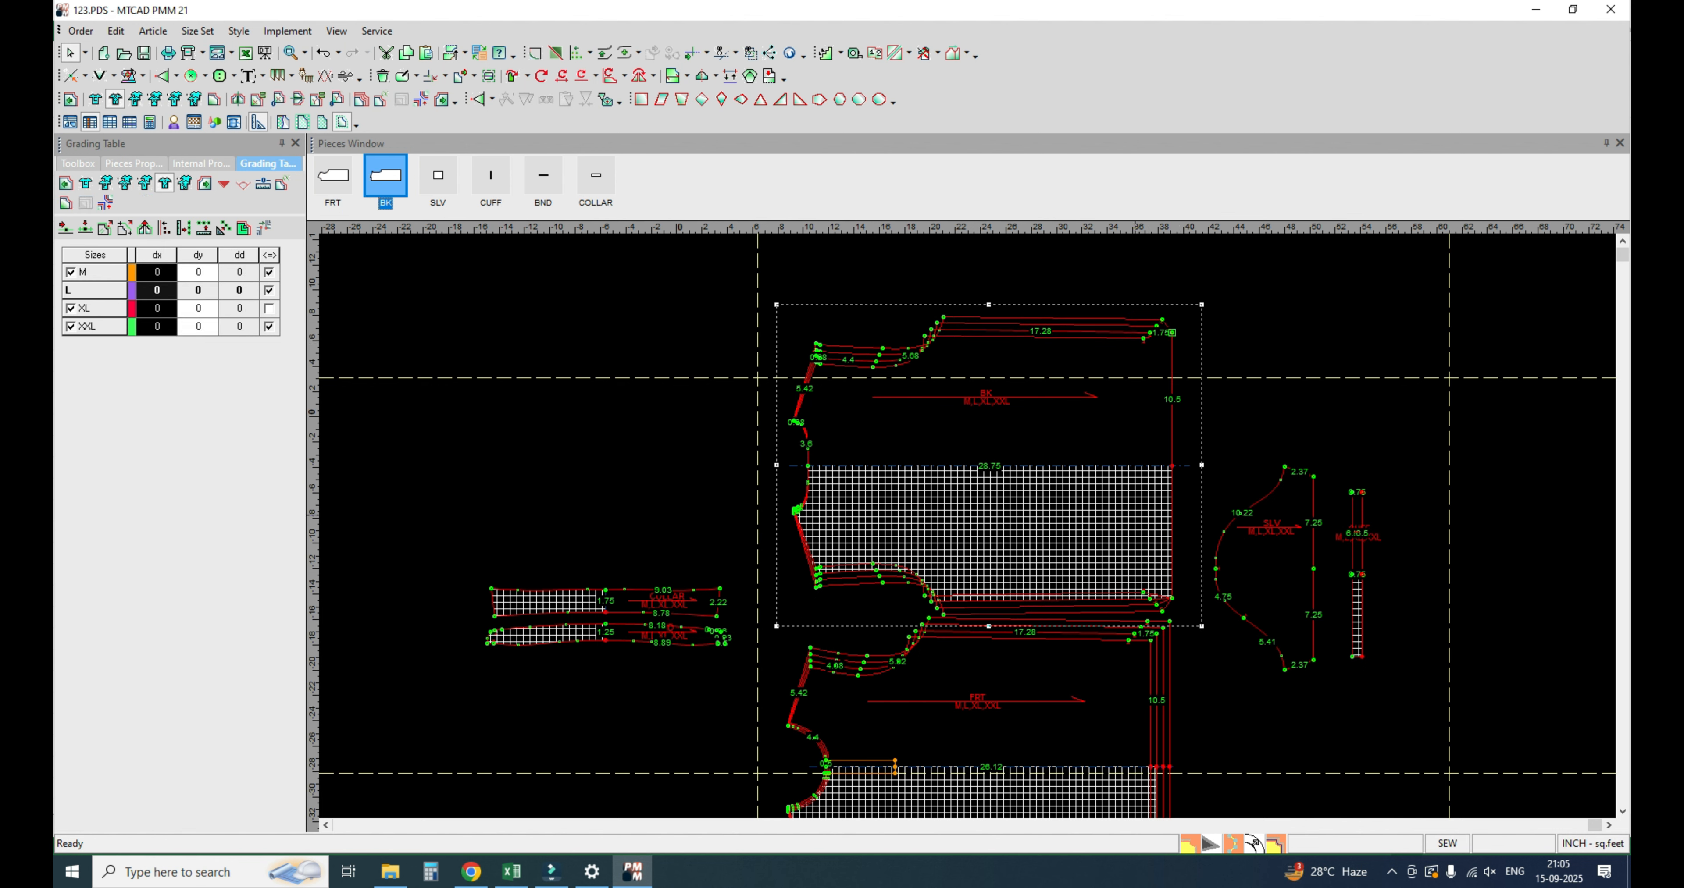
key(ctrl+v)
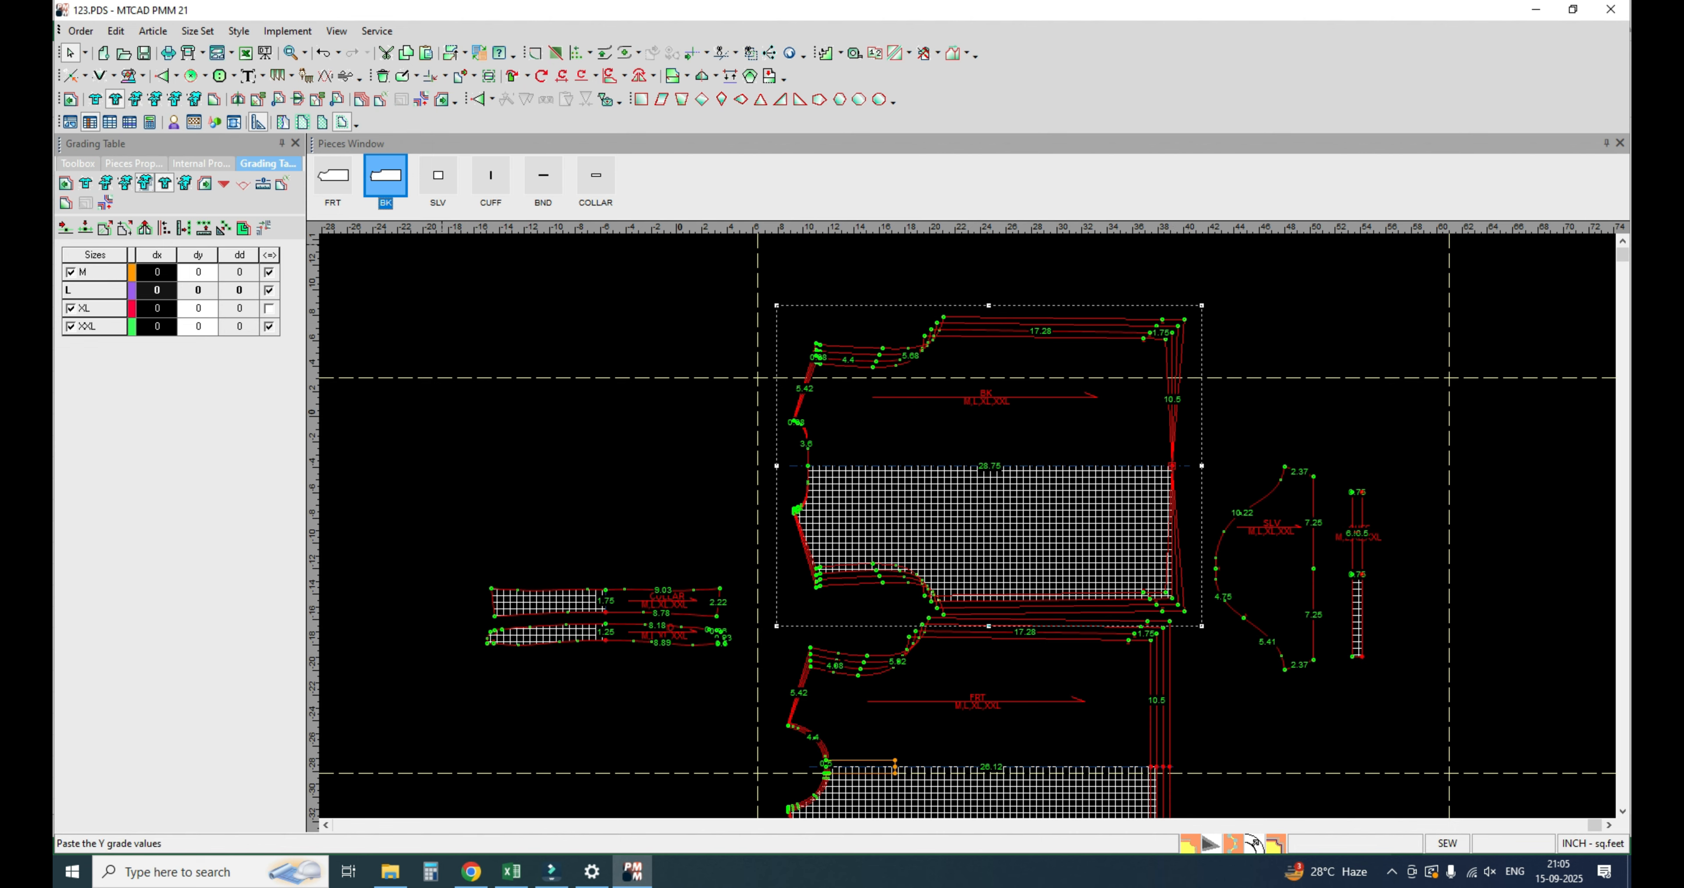
click(125, 183)
Step: Move the FRT piece down, clear of the graded back piece
scroll(826, 623, down, 1)
key(space)
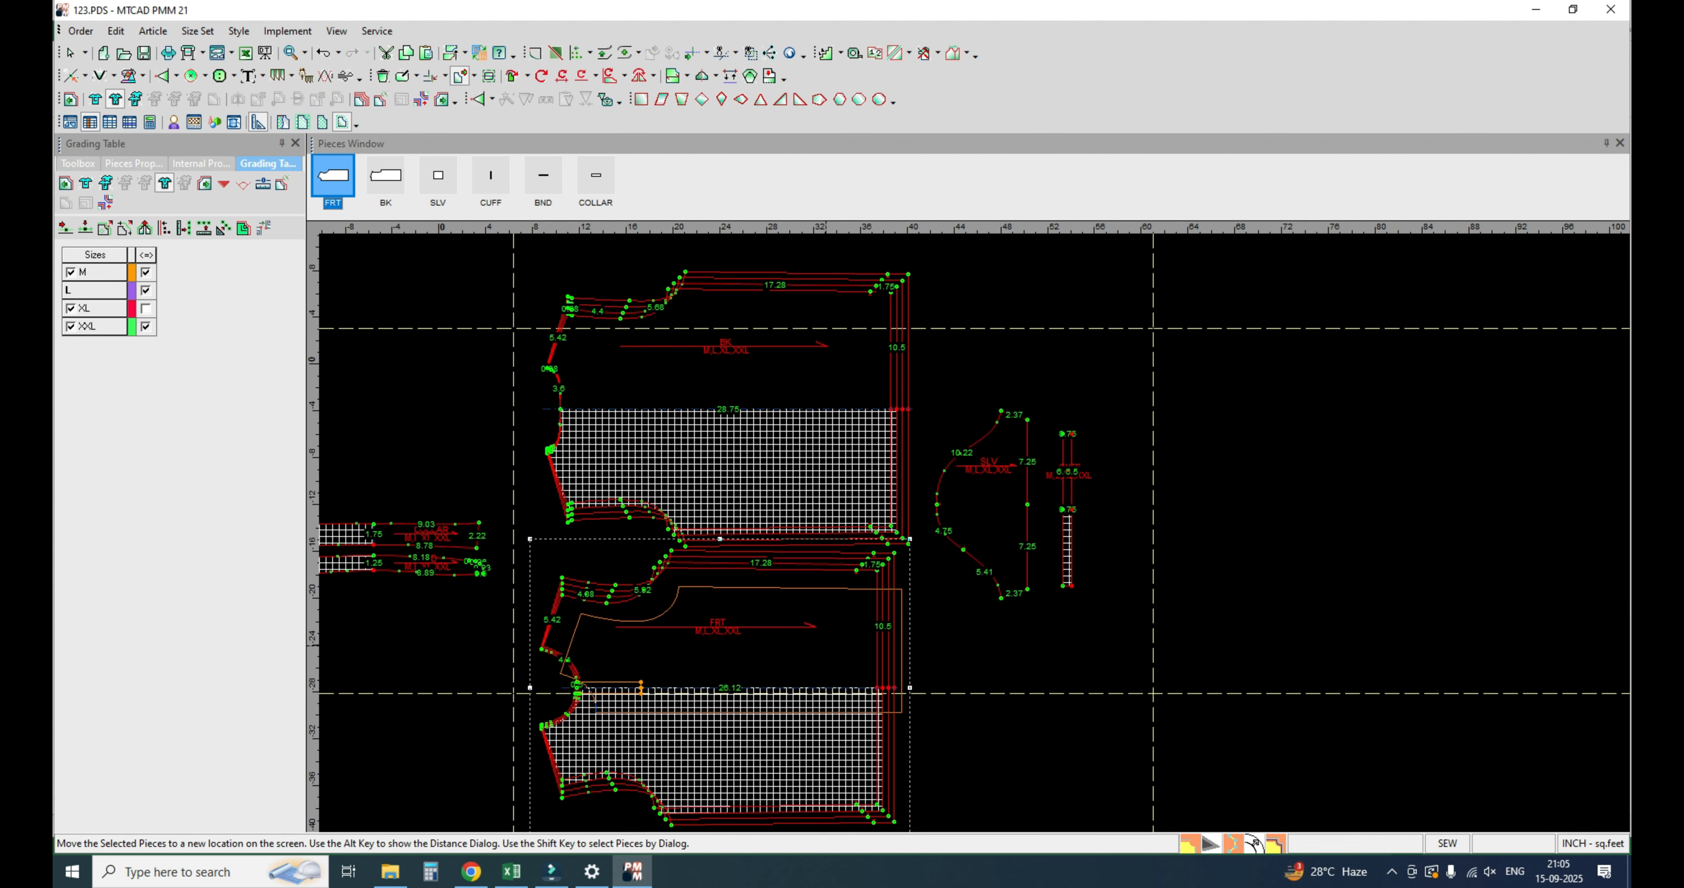
click(825, 645)
Step: Measure the front armhole from the shoulder point to the underarm point across all sizes, and leave the measuring tool
click(854, 53)
scroll(477, 644, up, 3)
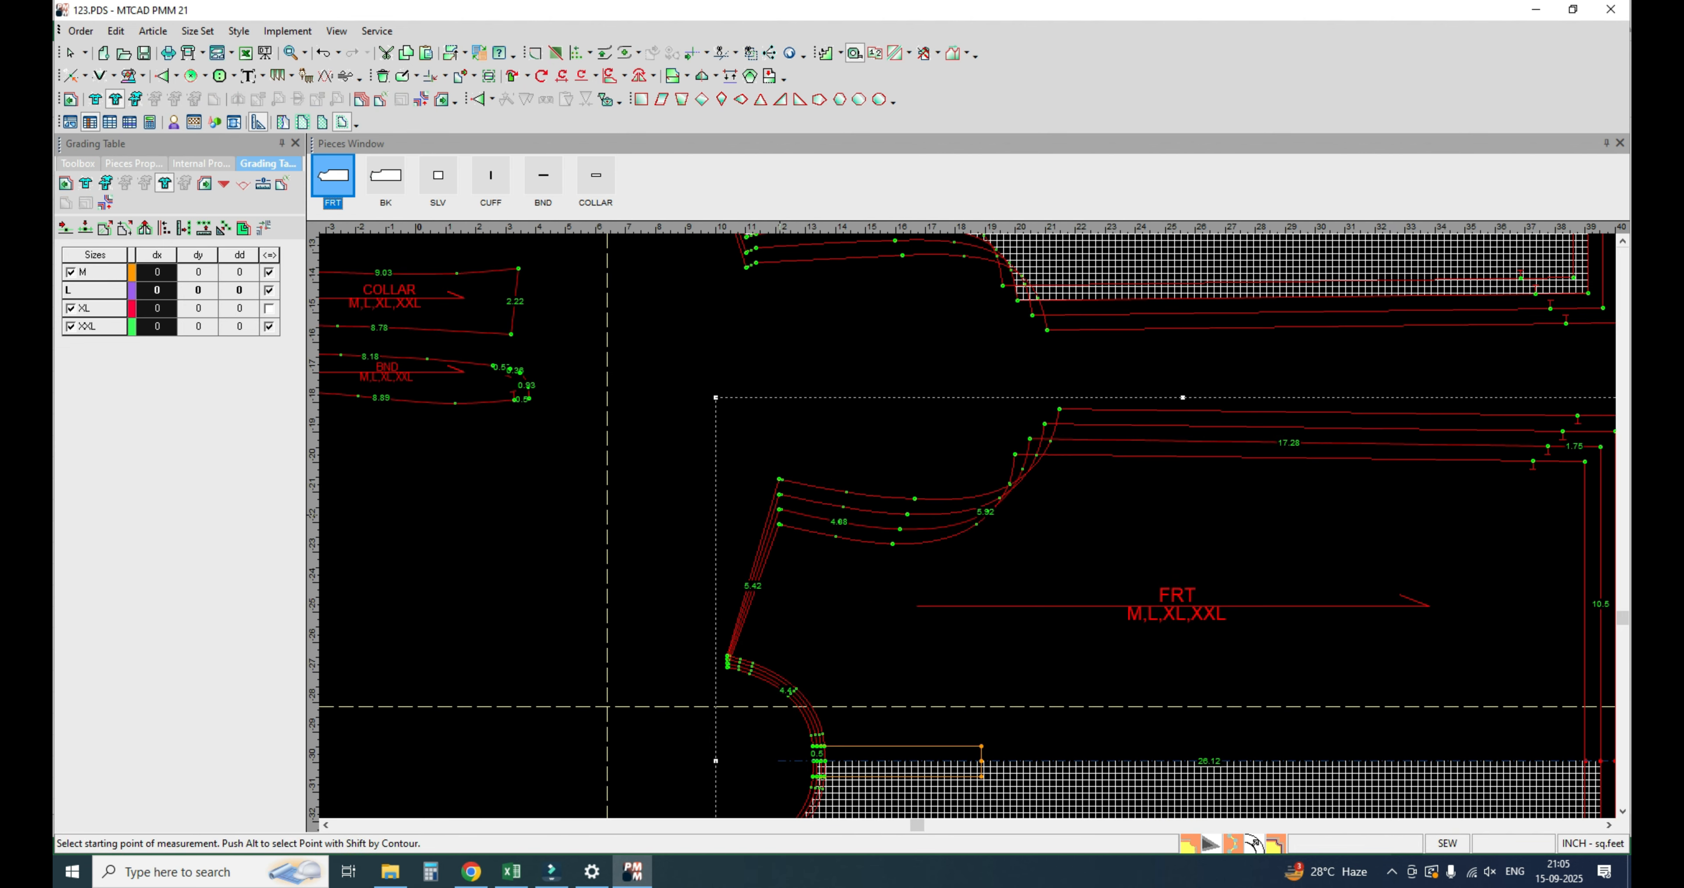
click(780, 510)
click(1030, 439)
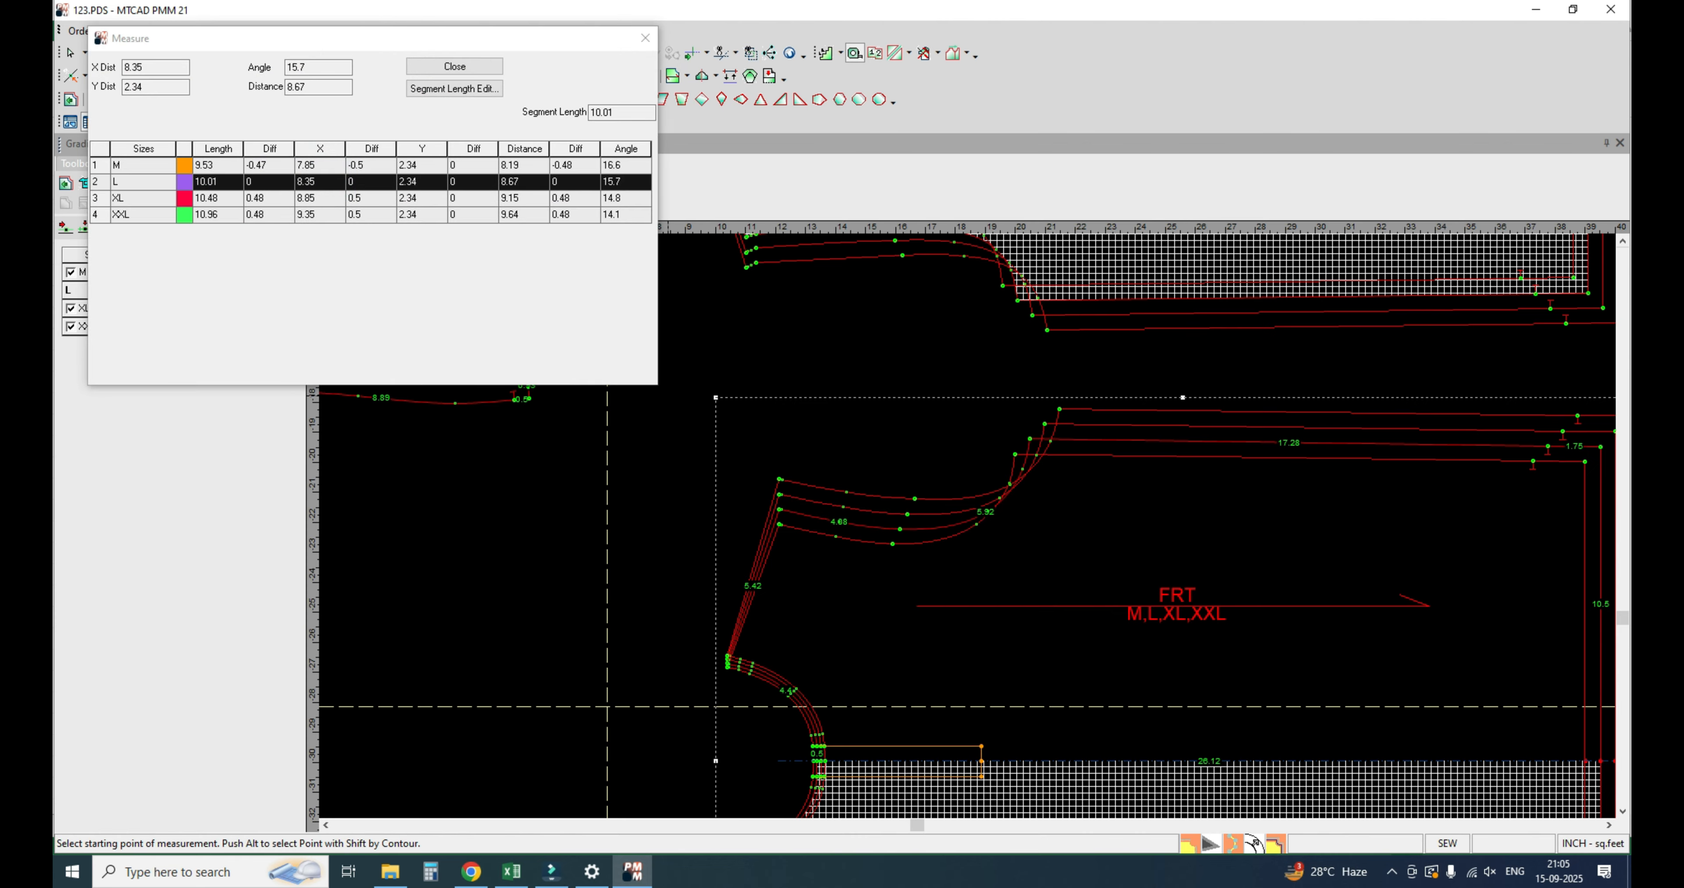
click(645, 38)
scroll(764, 556, down, 5)
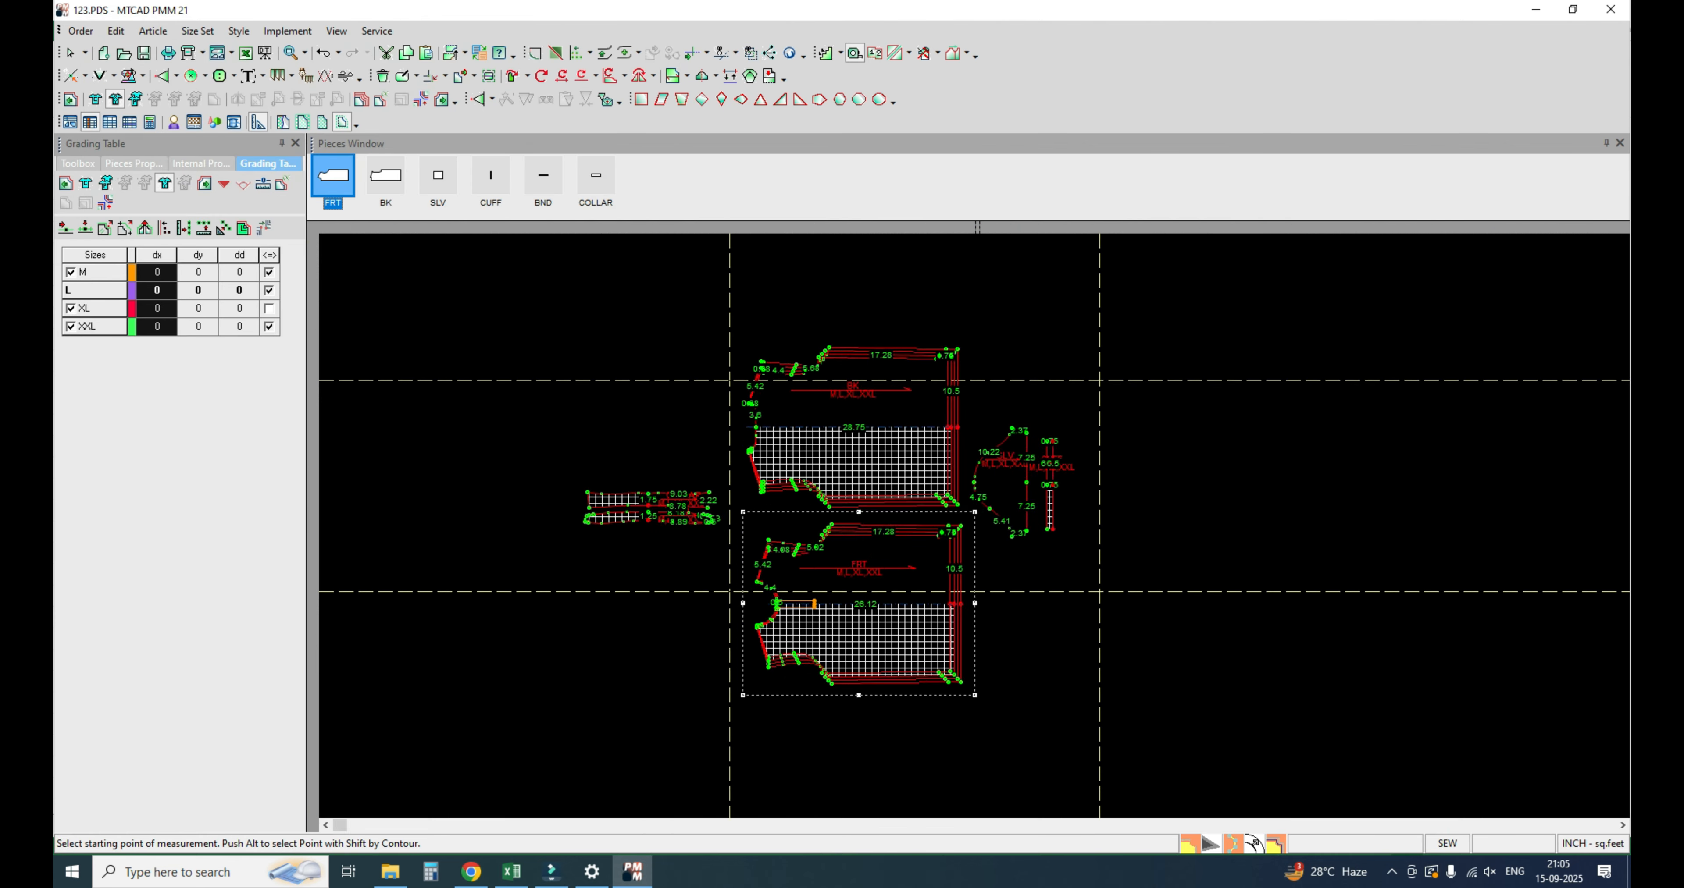
scroll(1064, 522, up, 2)
right_click(1091, 437)
click(1105, 447)
Step: Select the SLV piece and move it slightly upward
scroll(1084, 451, down, 1)
scroll(997, 510, up, 3)
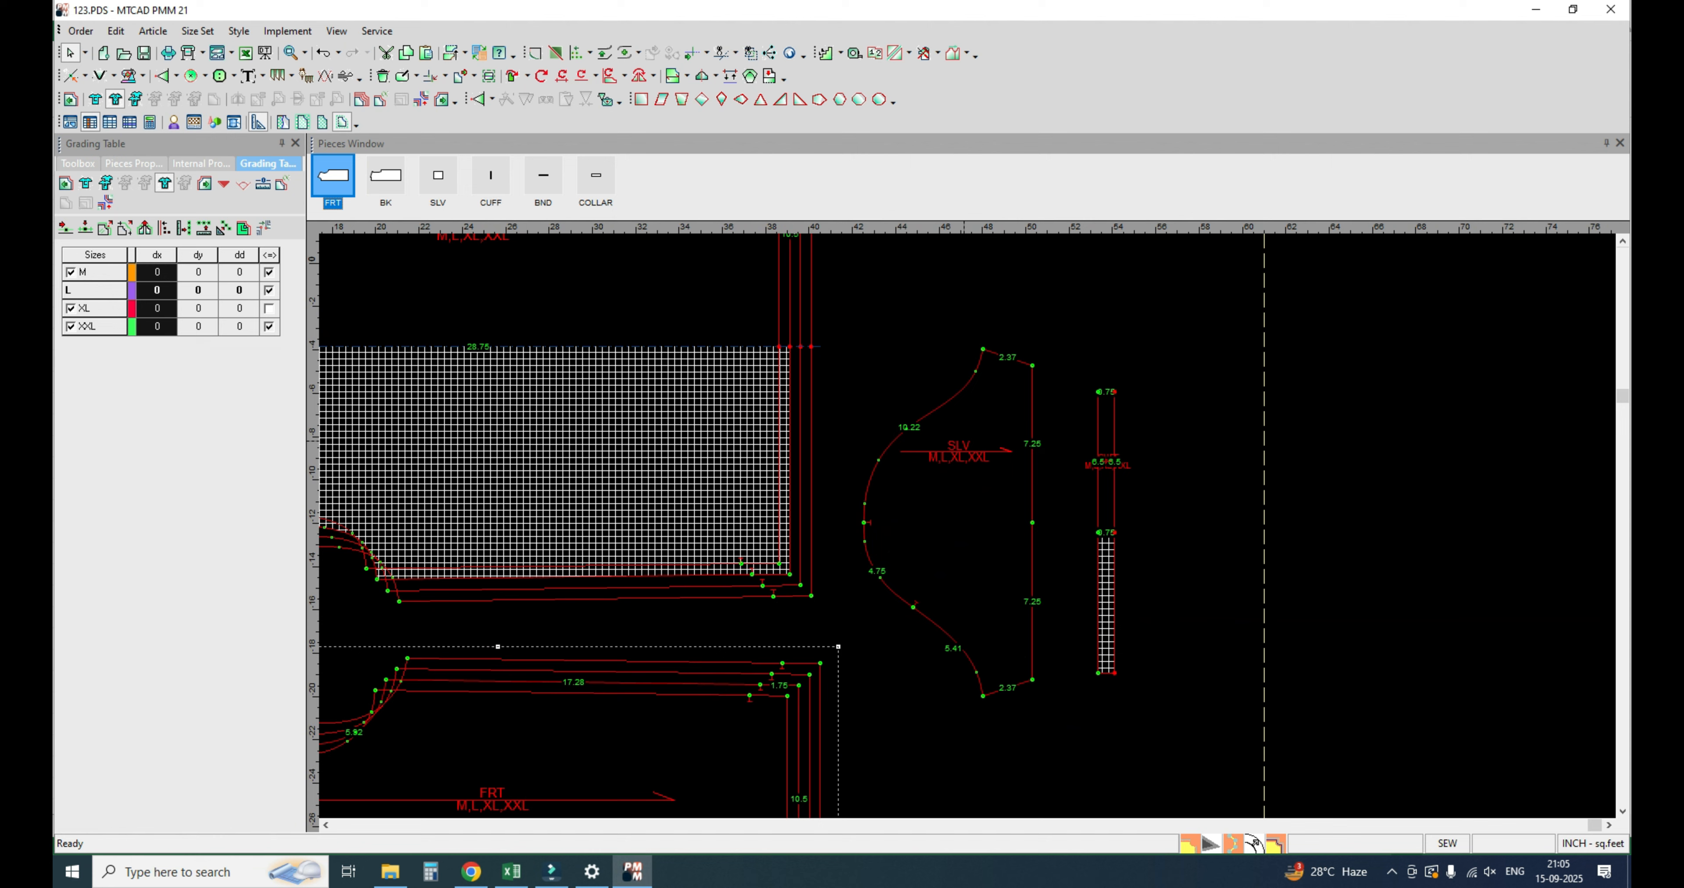
click(971, 395)
drag(971, 395, 971, 387)
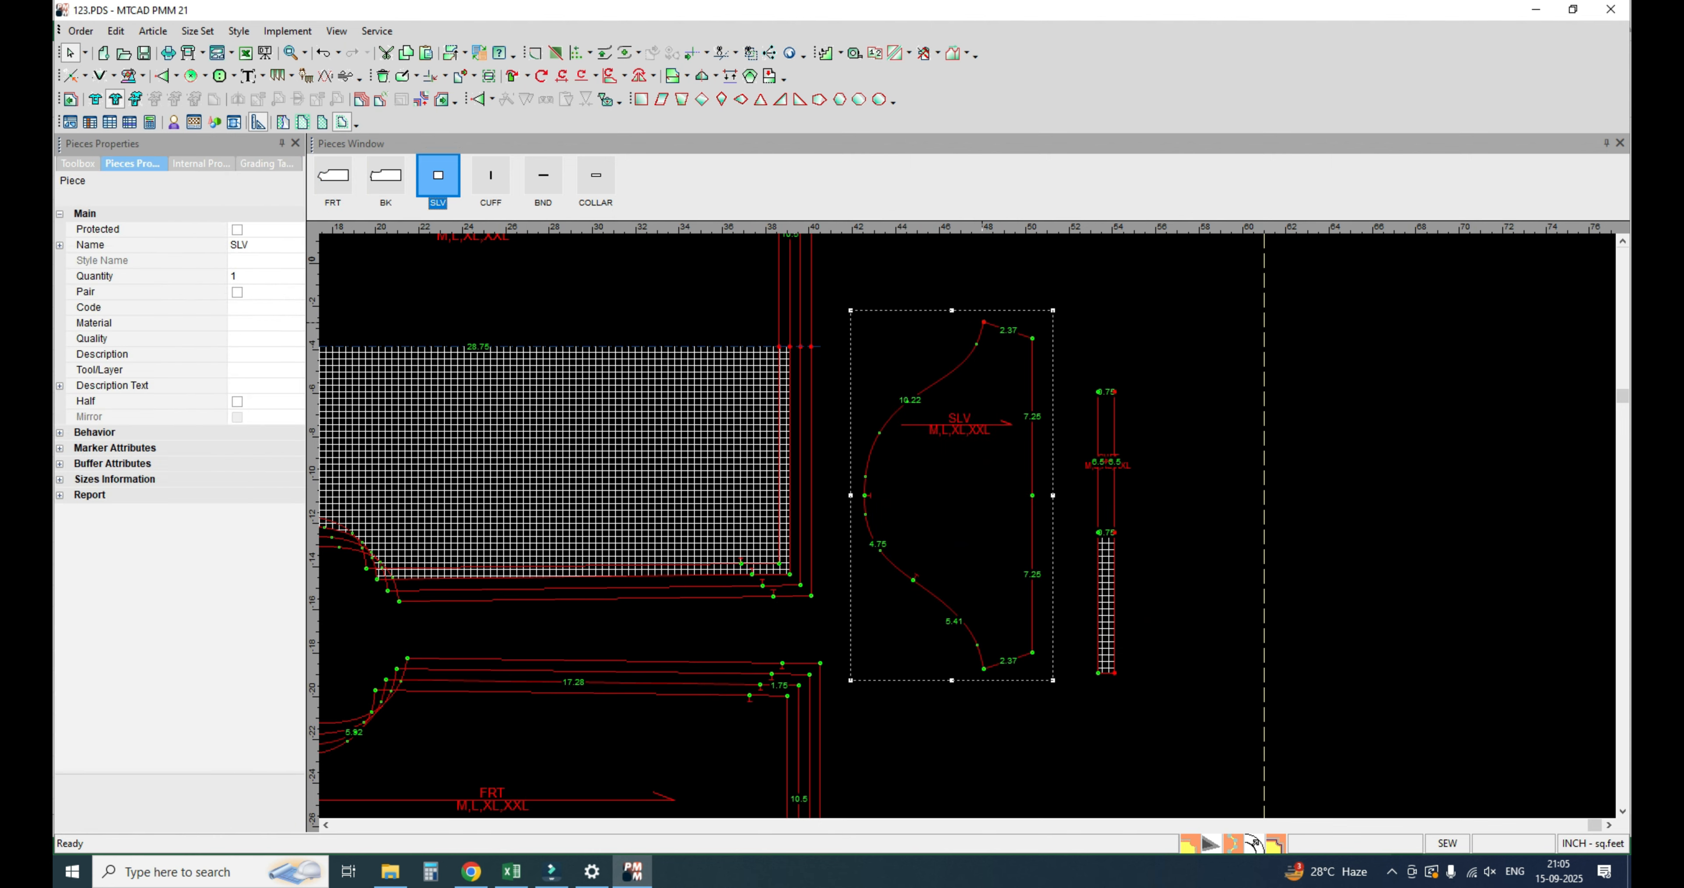
Step: Switch to the Excel size chart and highlight the BICEP and SLV OPENING rows in yellow
key(alt+Tab)
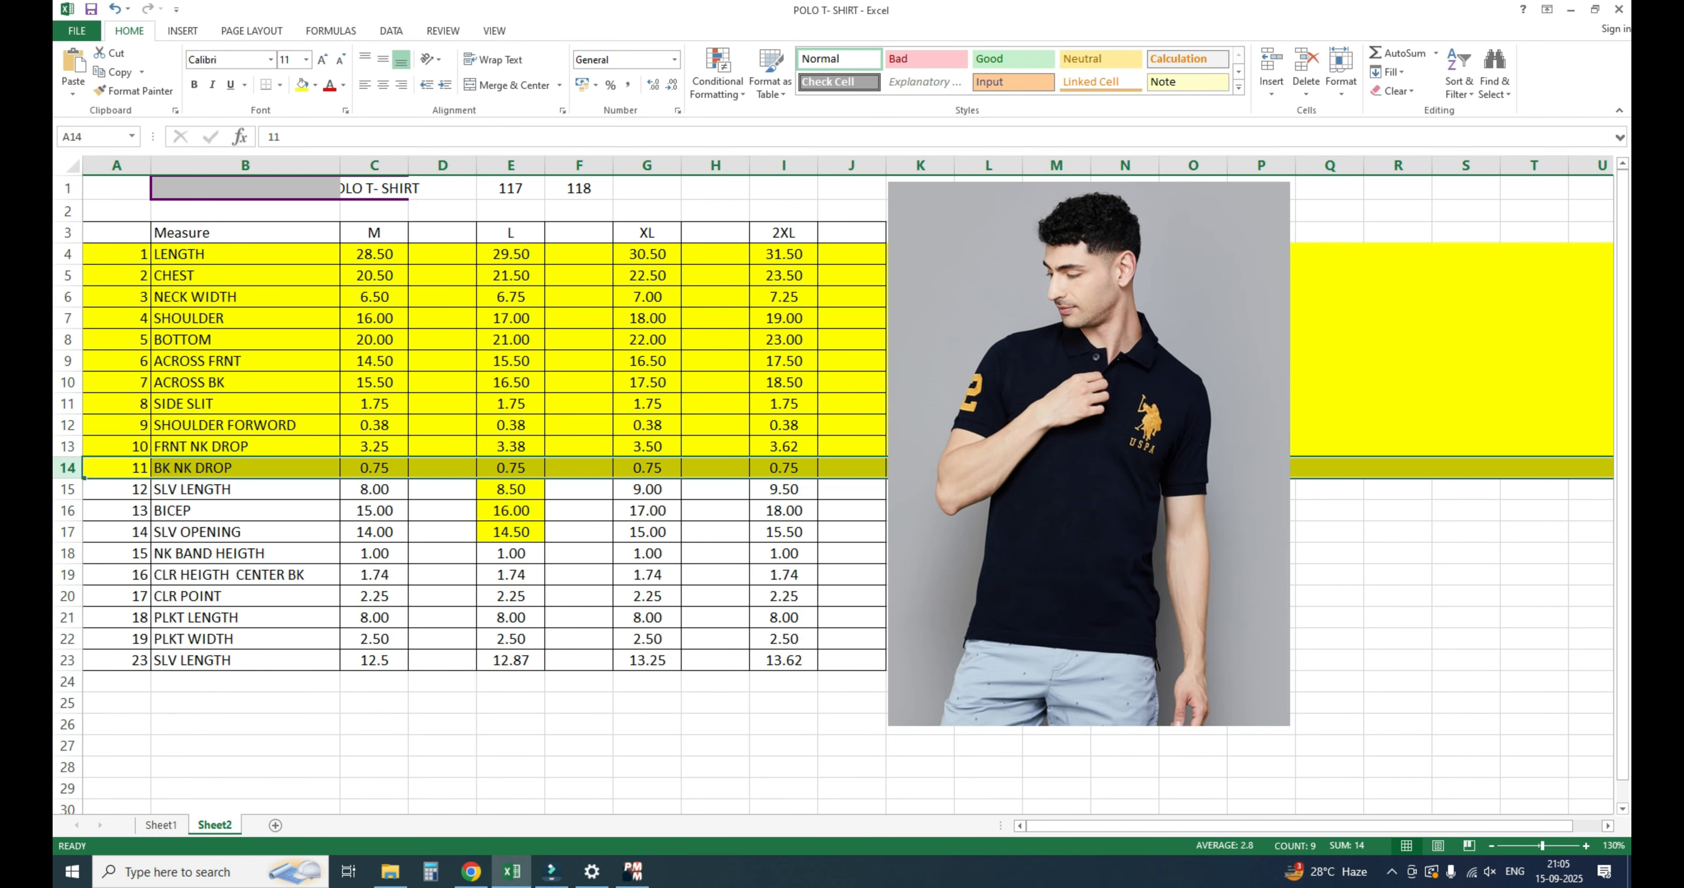
click(442, 532)
click(67, 510)
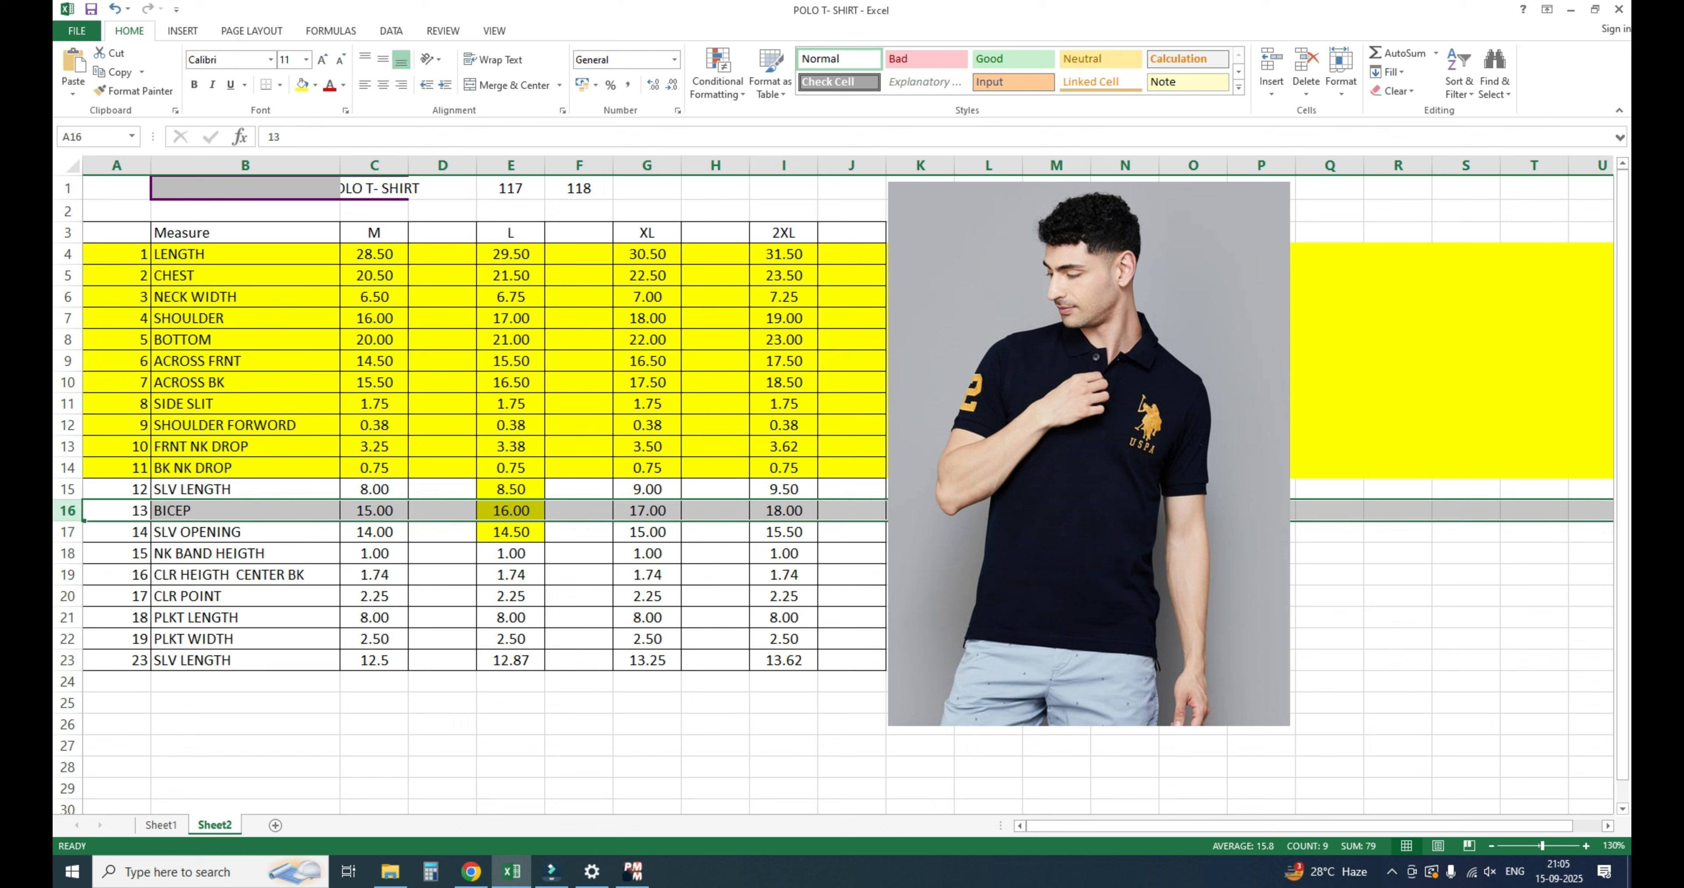
click(302, 84)
click(67, 532)
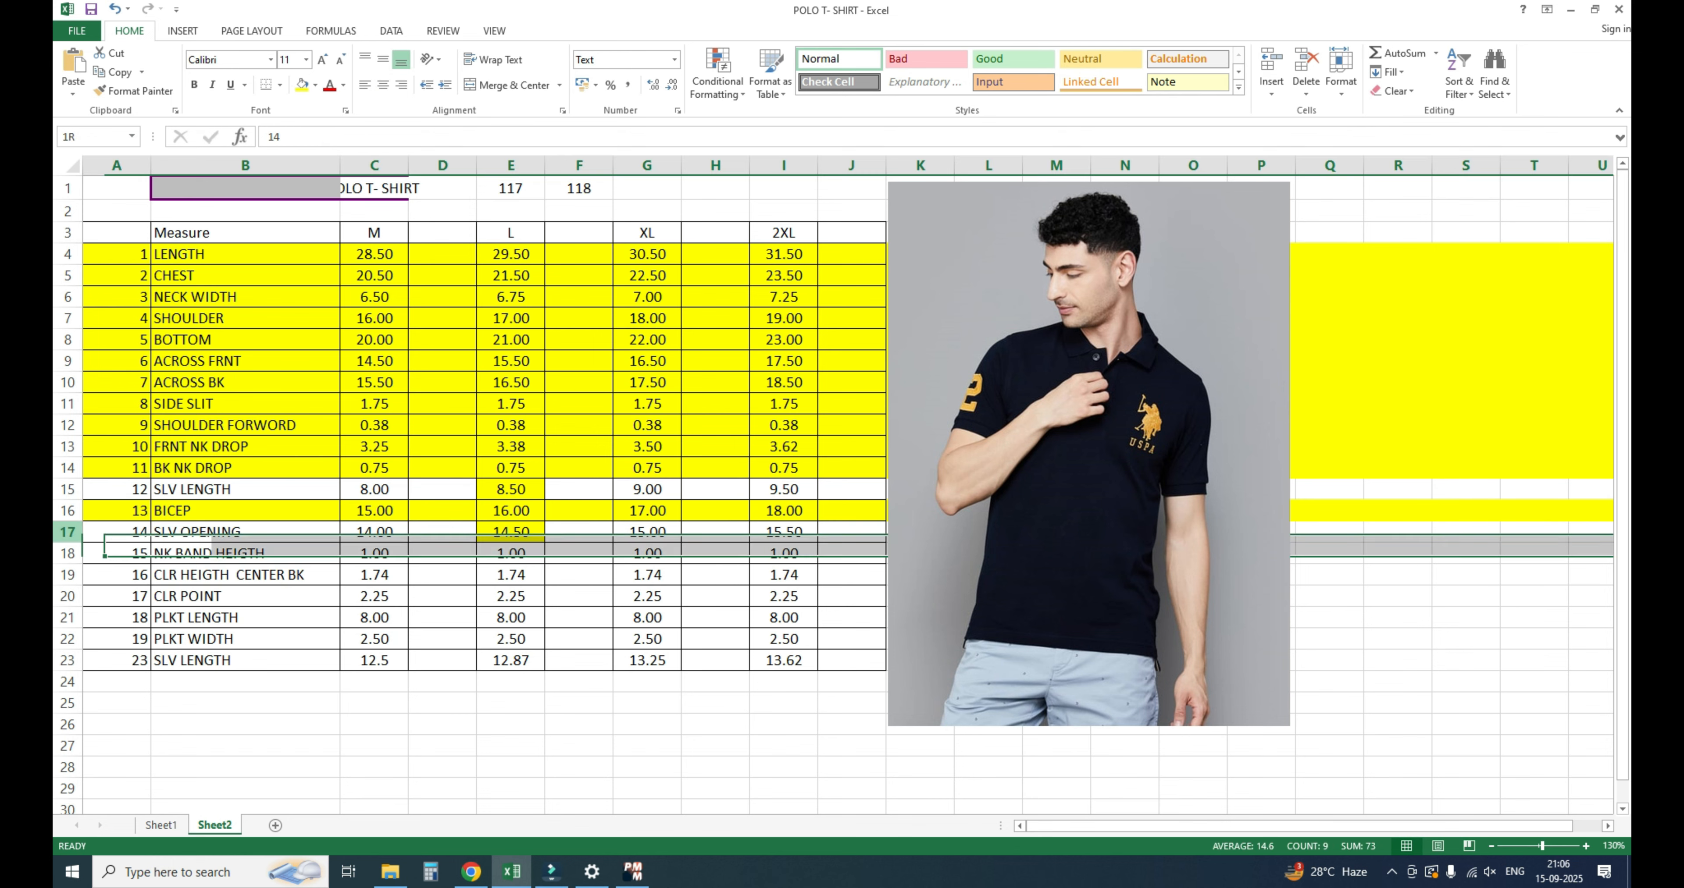
click(302, 84)
click(245, 595)
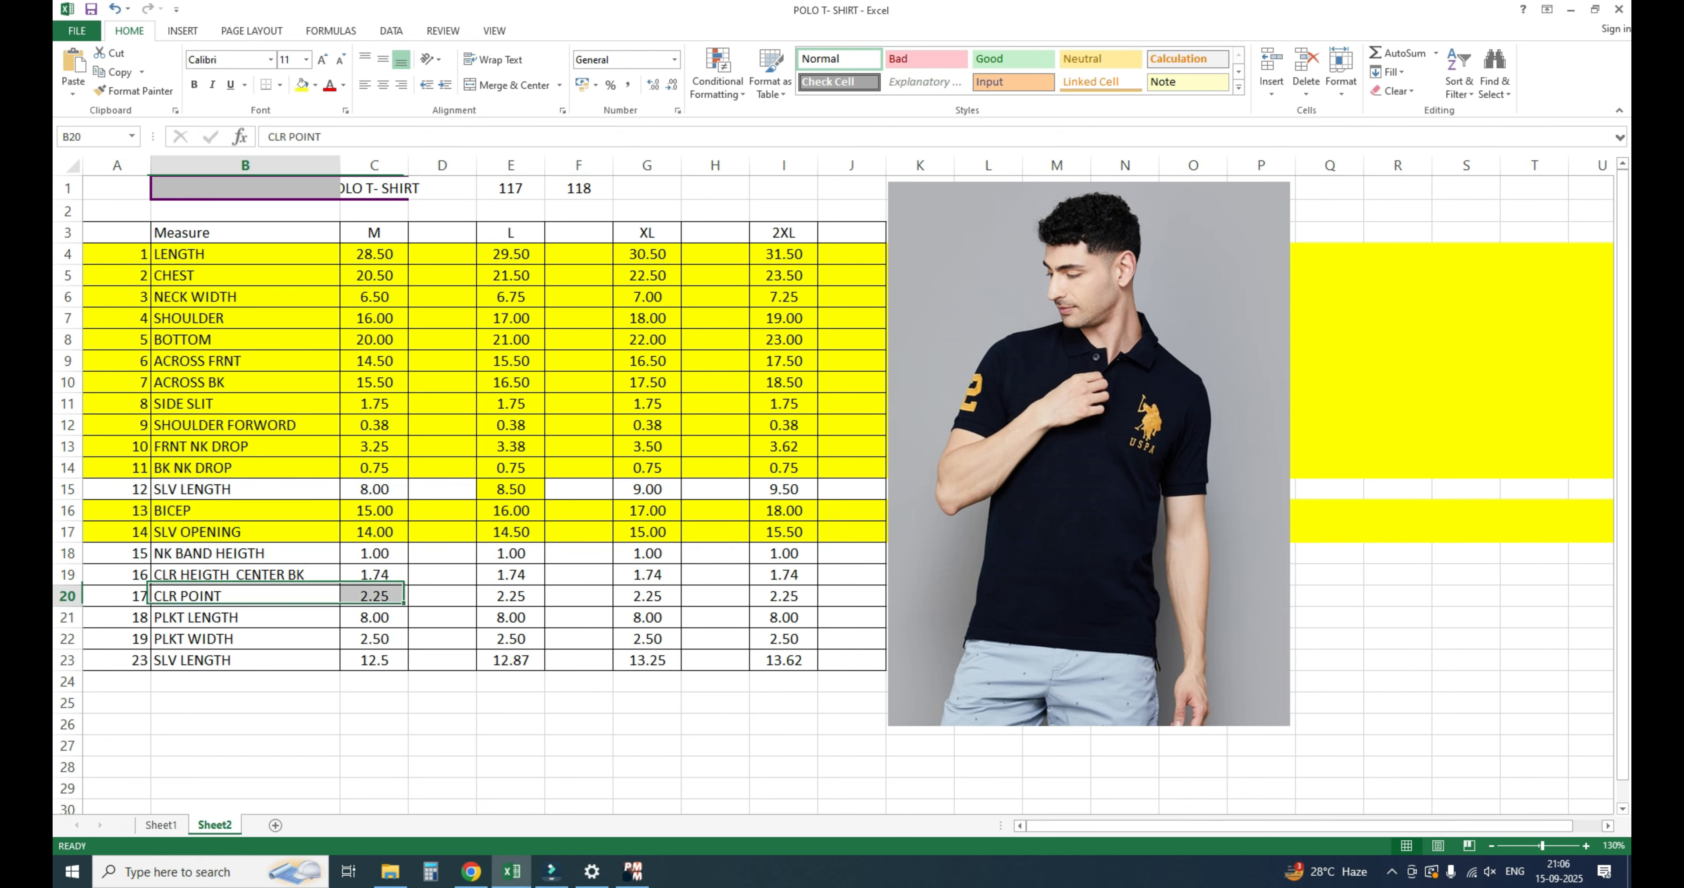
drag(510, 553, 511, 660)
click(578, 639)
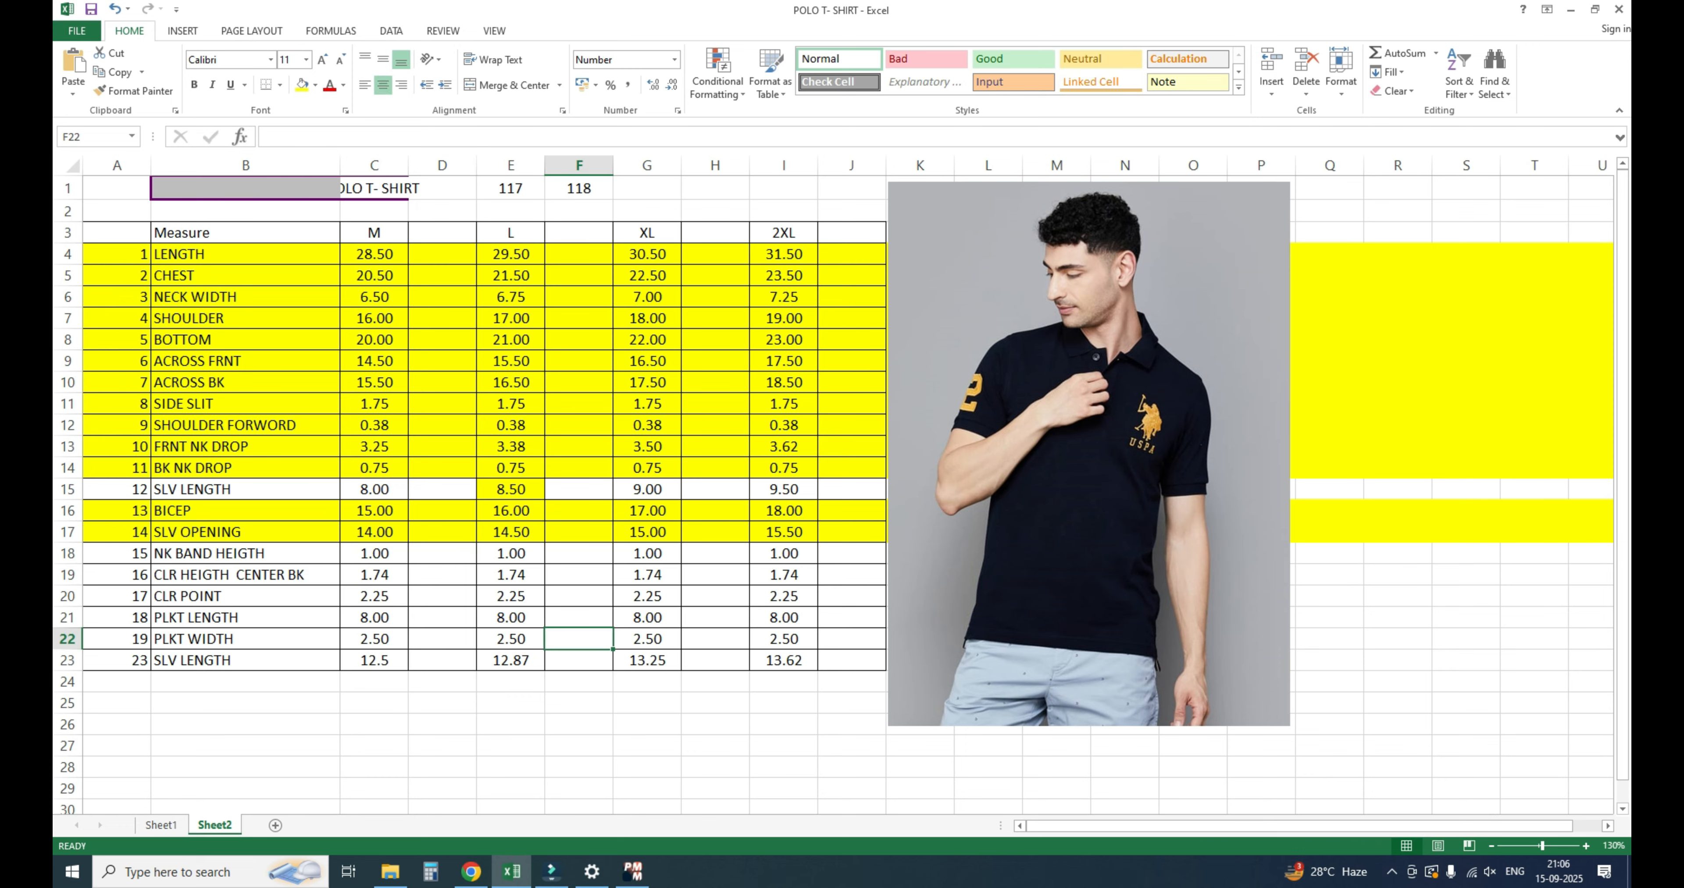
Step: Back in MTCAD PMM, grade the sleeve's upper underarm point with dy 0.5 and dx 0.12 per size
key(alt+Tab)
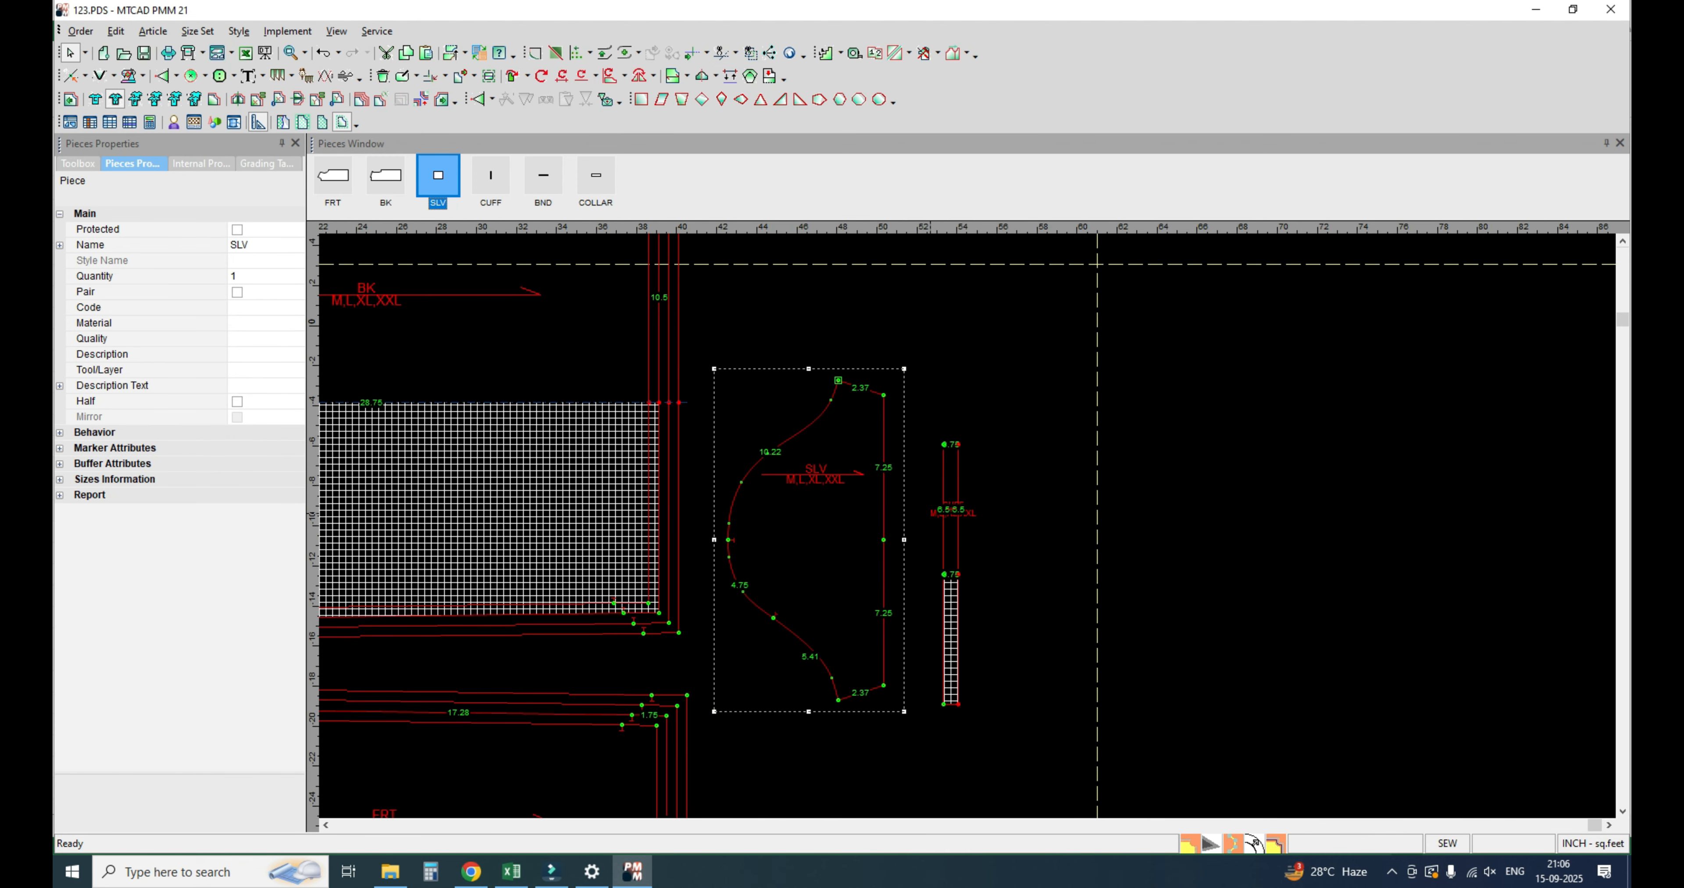
key(ctrl+F4)
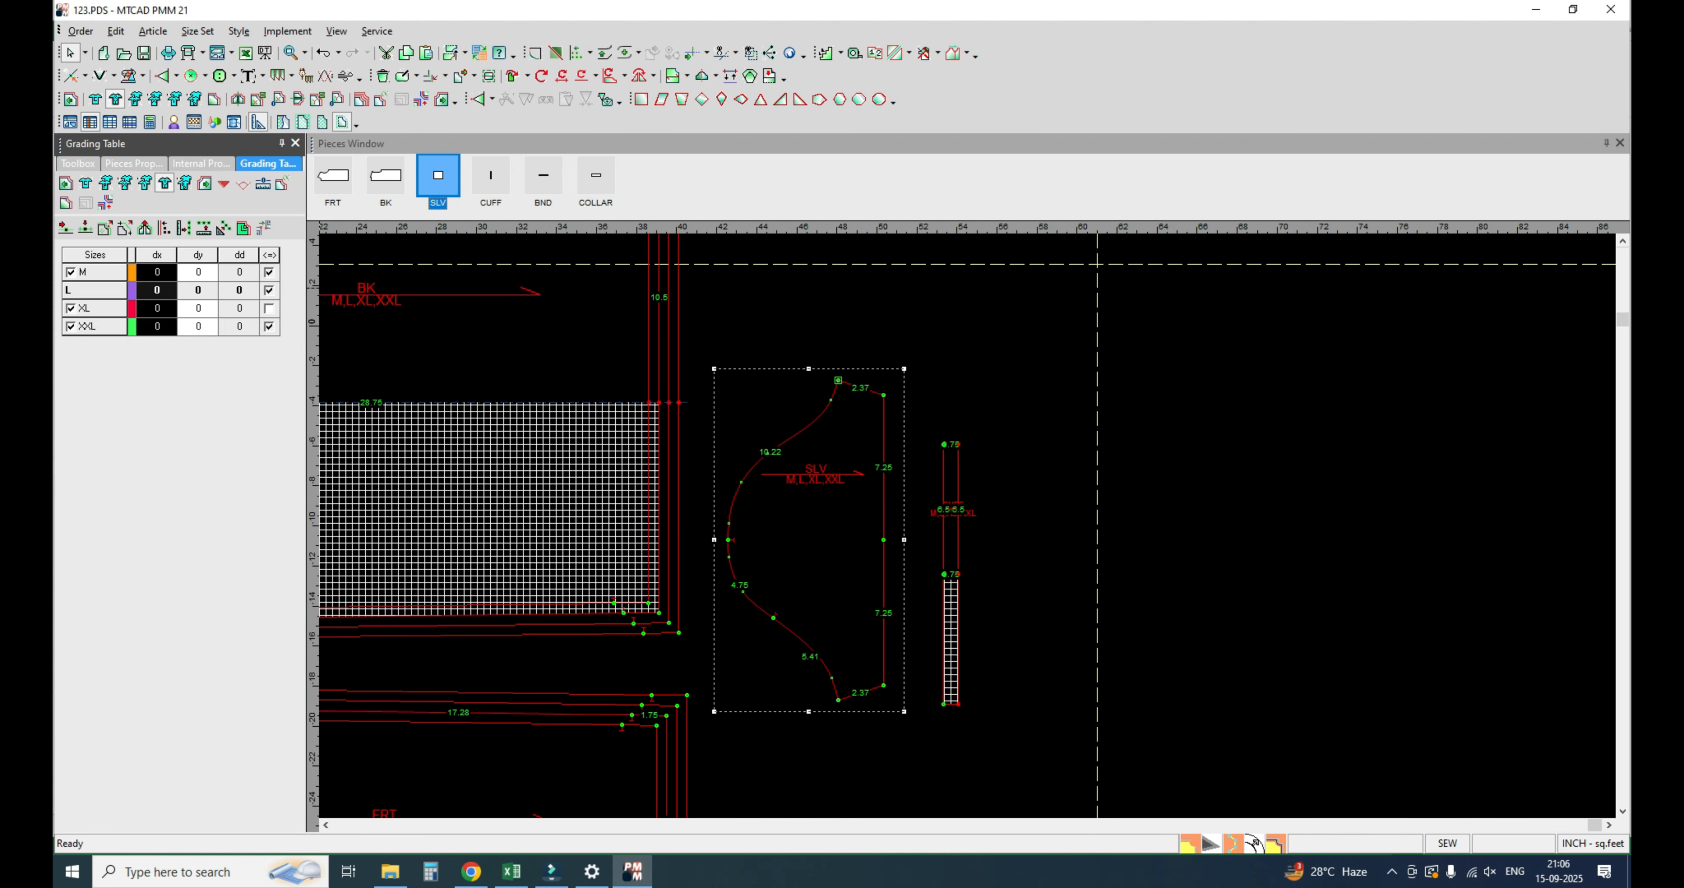
click(197, 255)
text(.5)
key(Return)
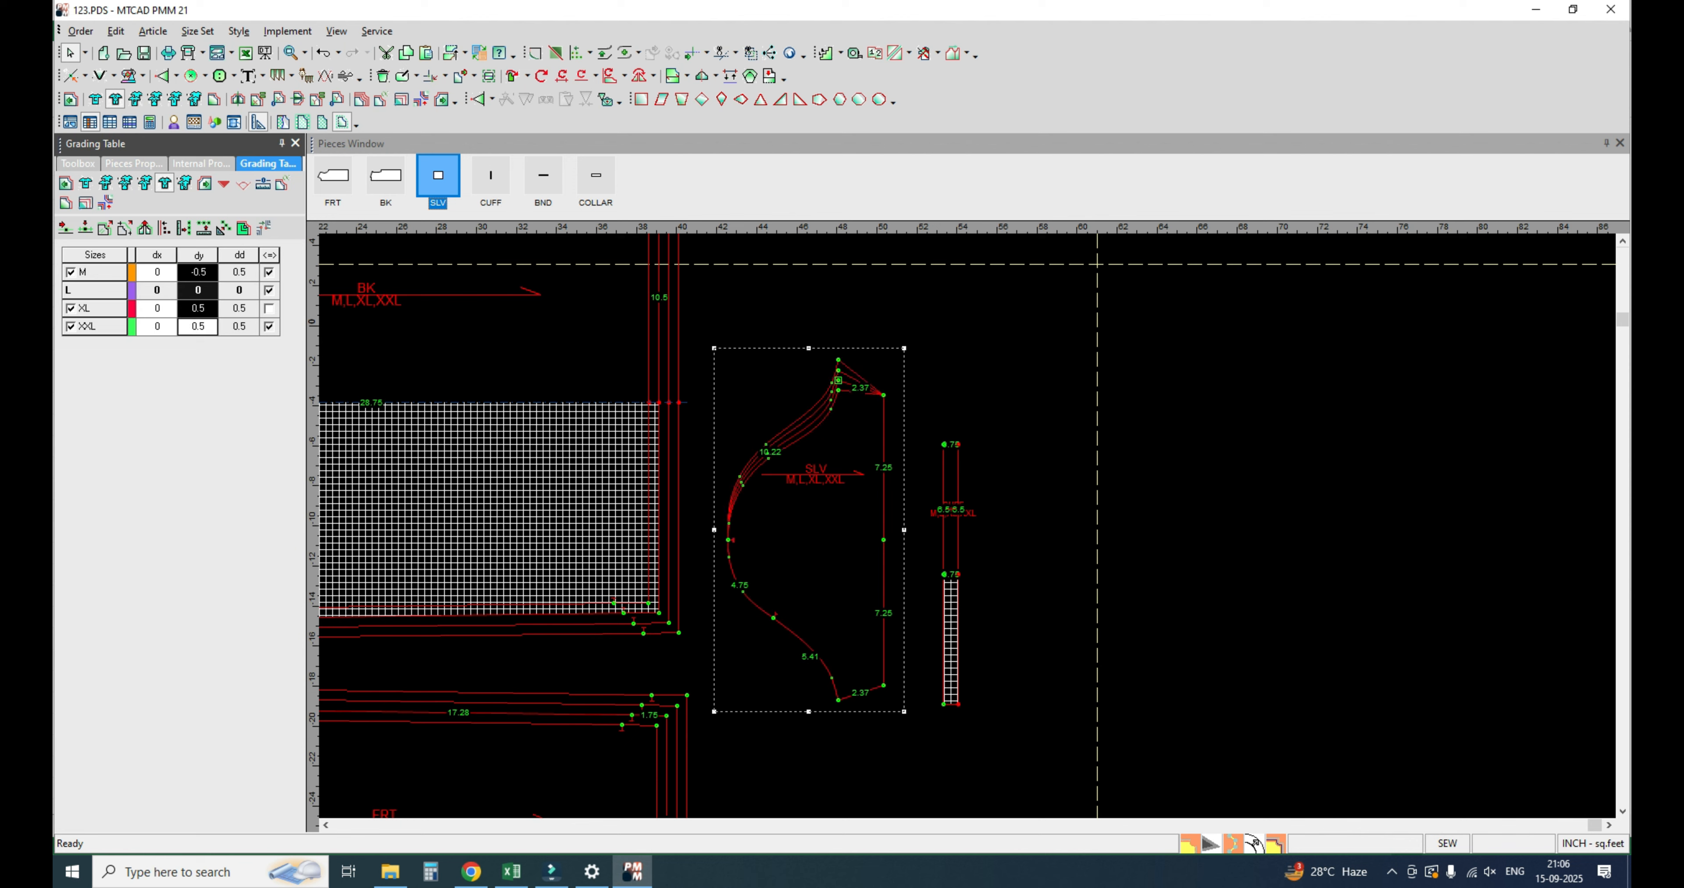
click(157, 255)
text(.12)
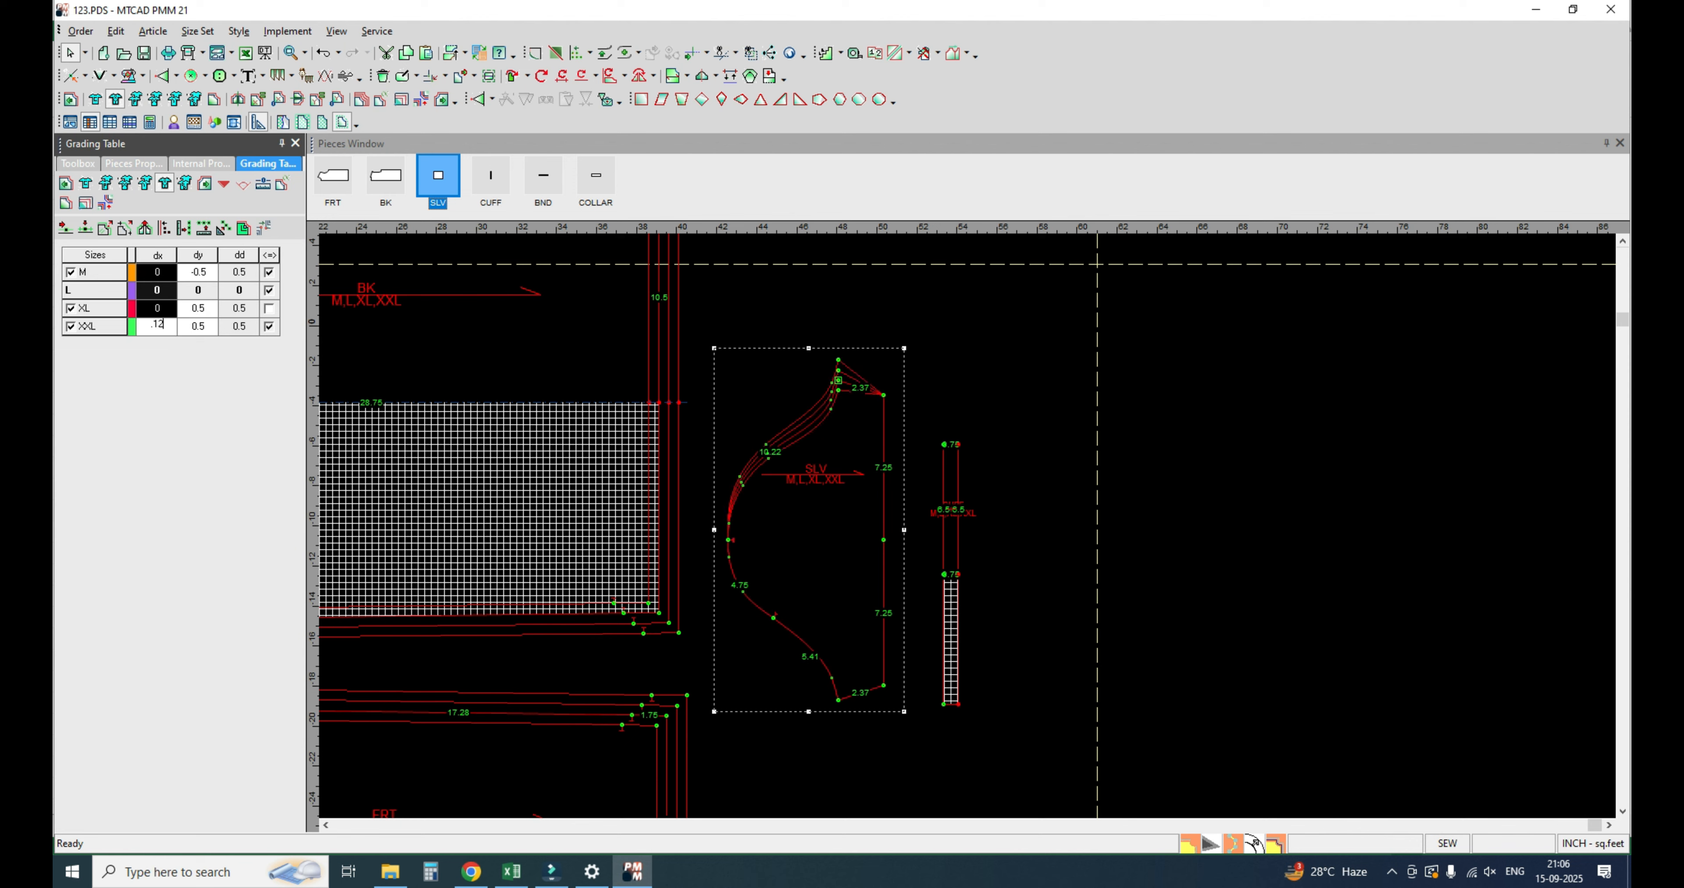
key(Return)
Step: Grade the sleeve's upper hem corner with dy 0.25 and dx 0.25 per size
click(883, 395)
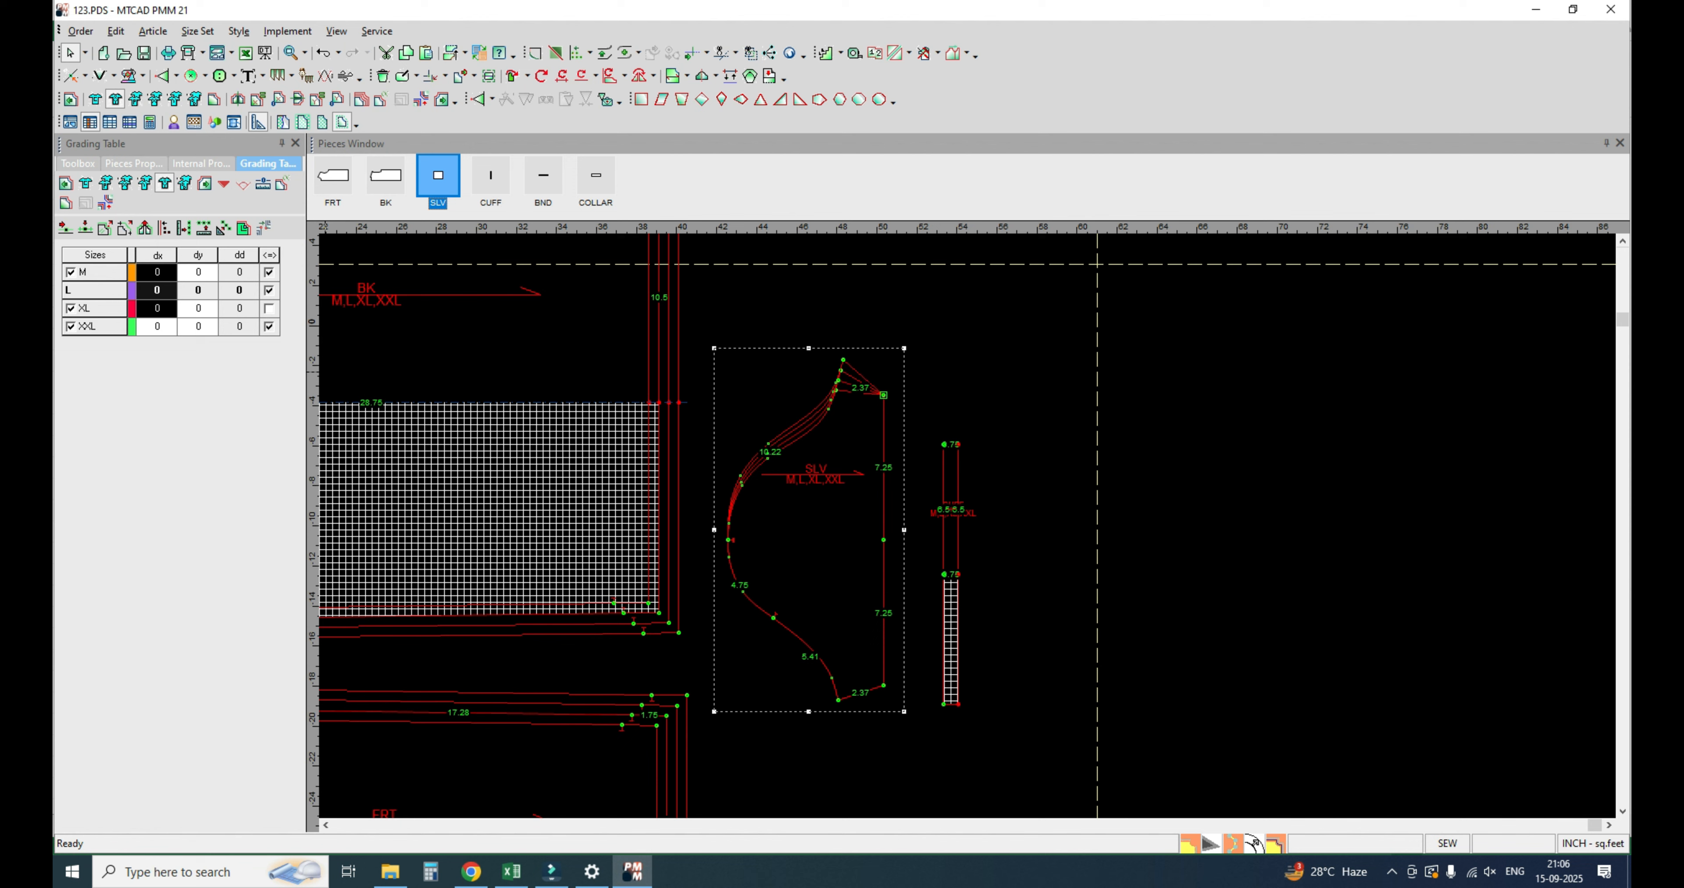
click(197, 255)
text(.25)
key(Return)
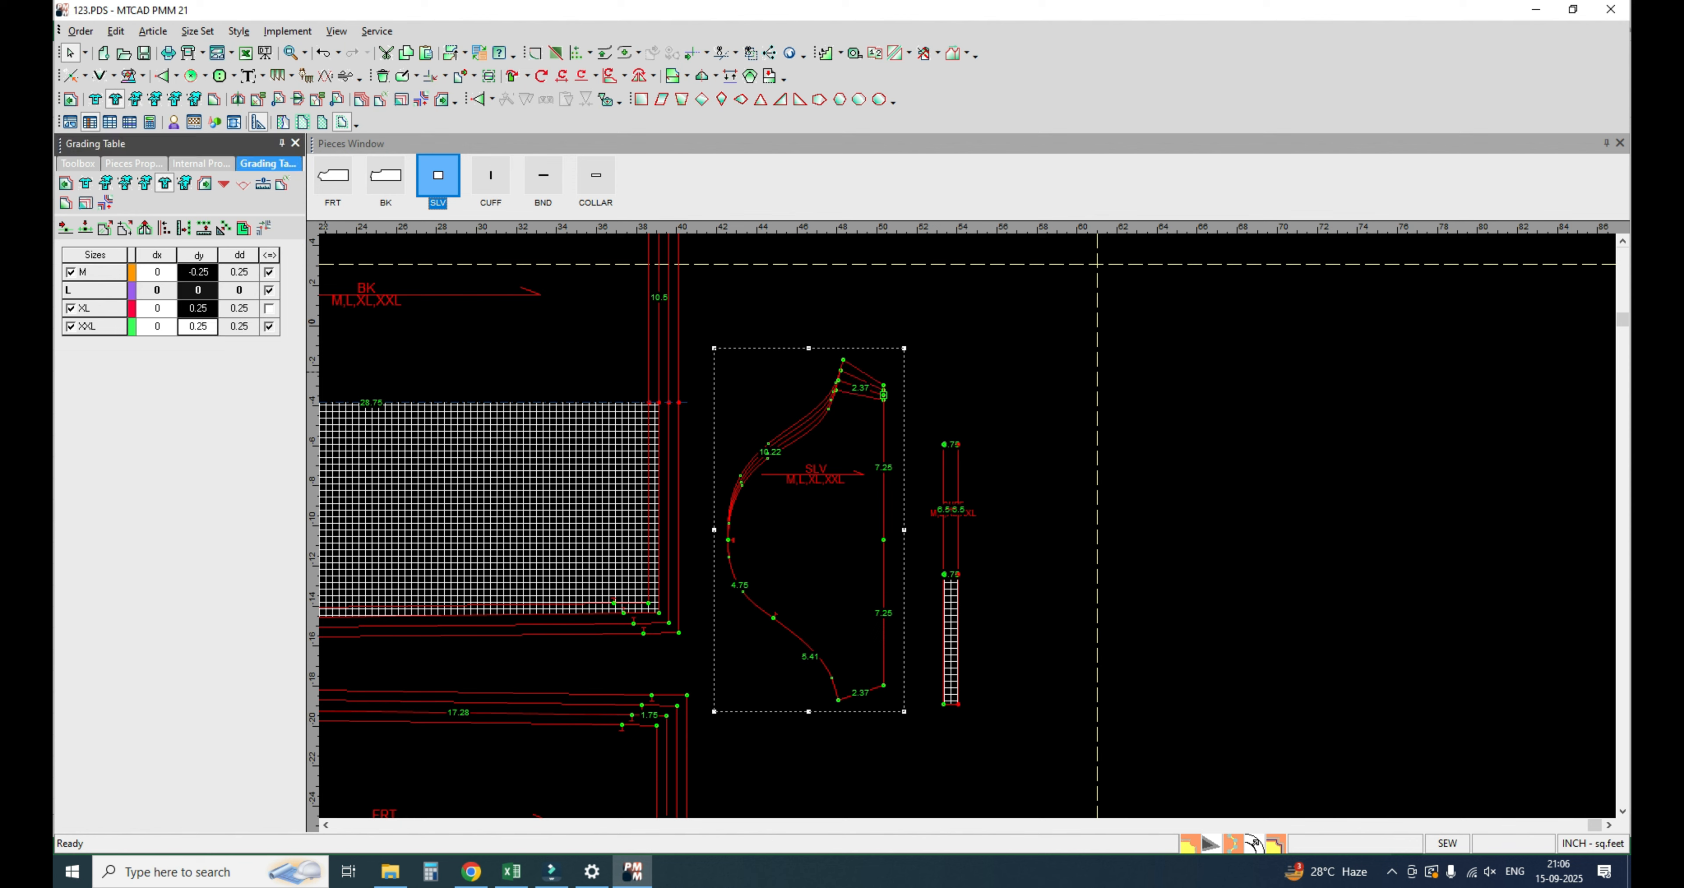
drag(157, 325, 157, 272)
text(.25)
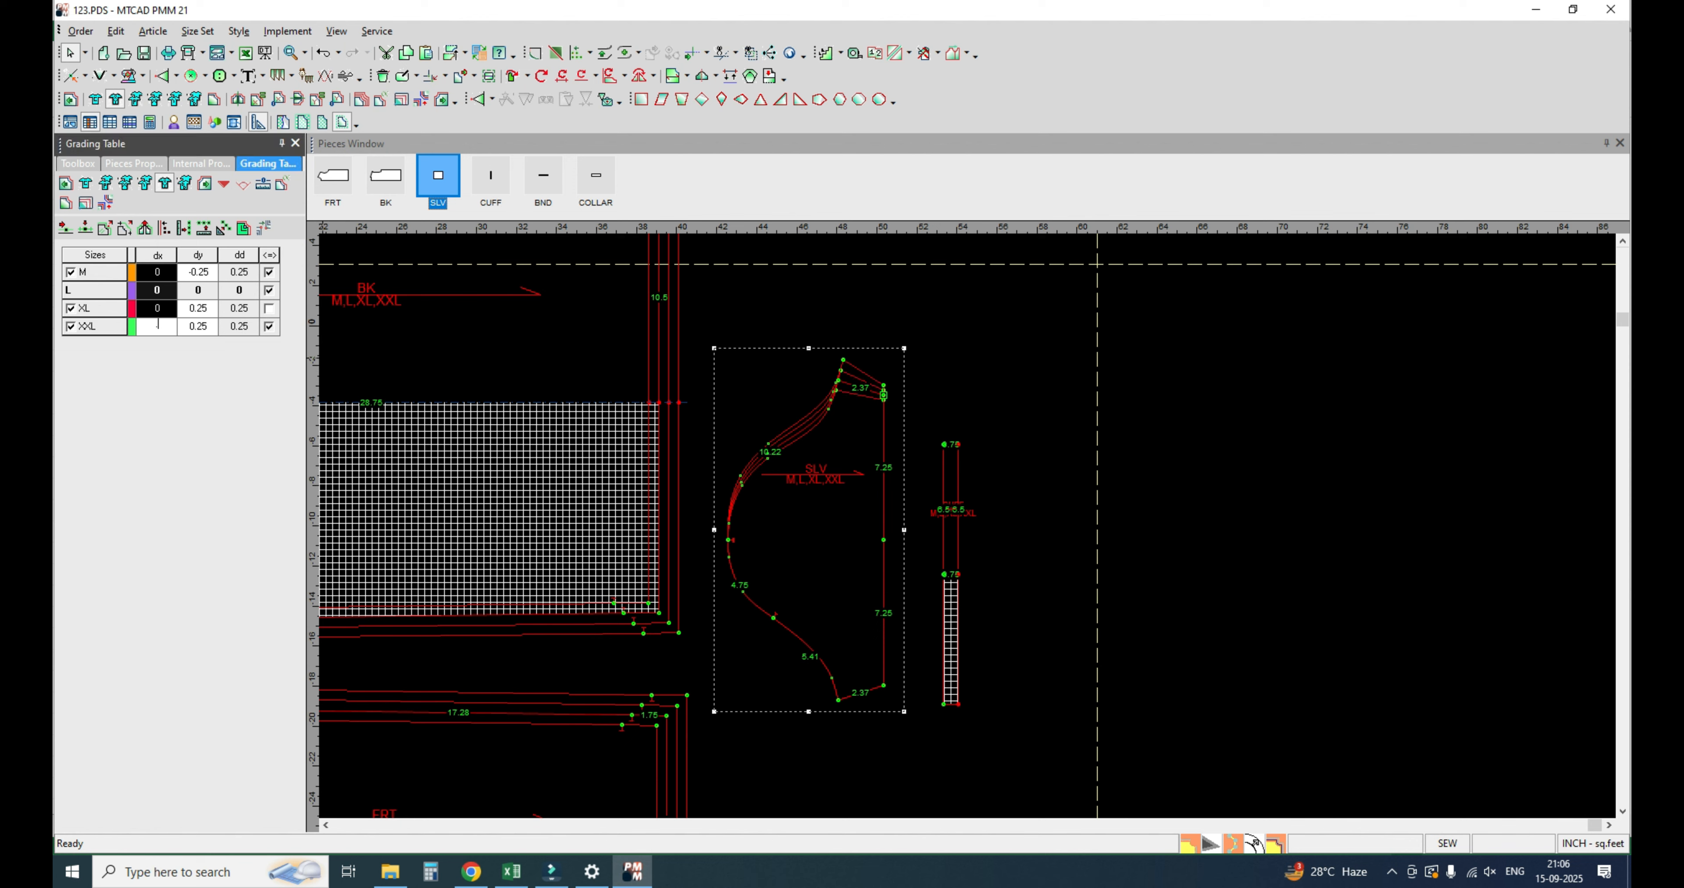
key(Return)
Step: Grade the middle point of the sleeve hem with dx 0.25 per size
click(881, 540)
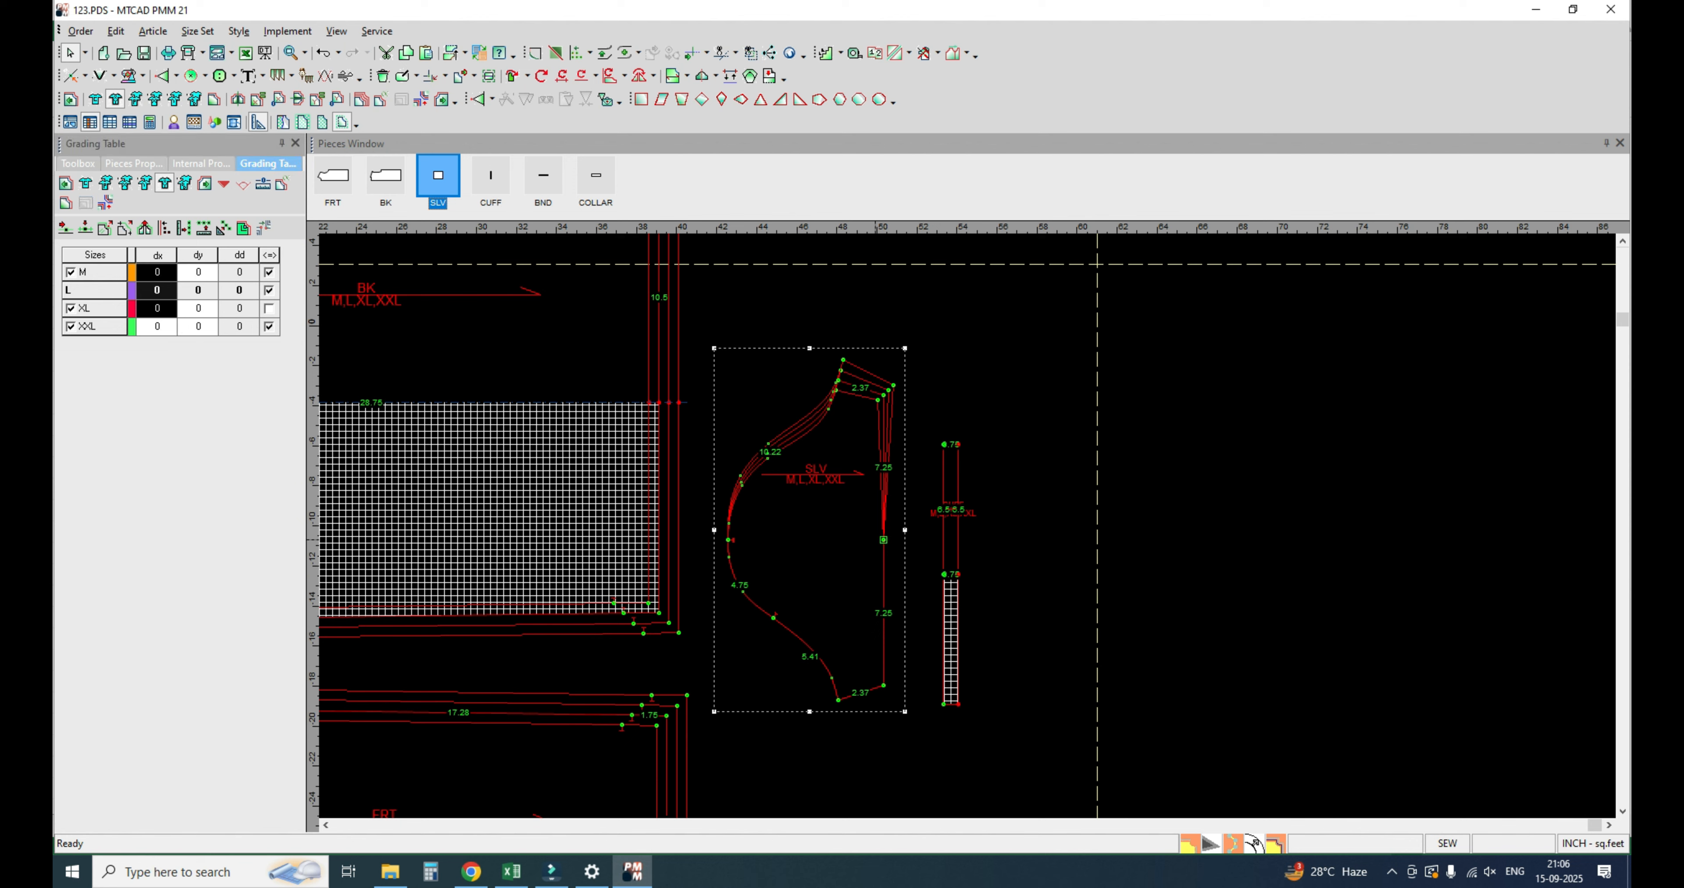
drag(157, 326, 157, 272)
text(.25)
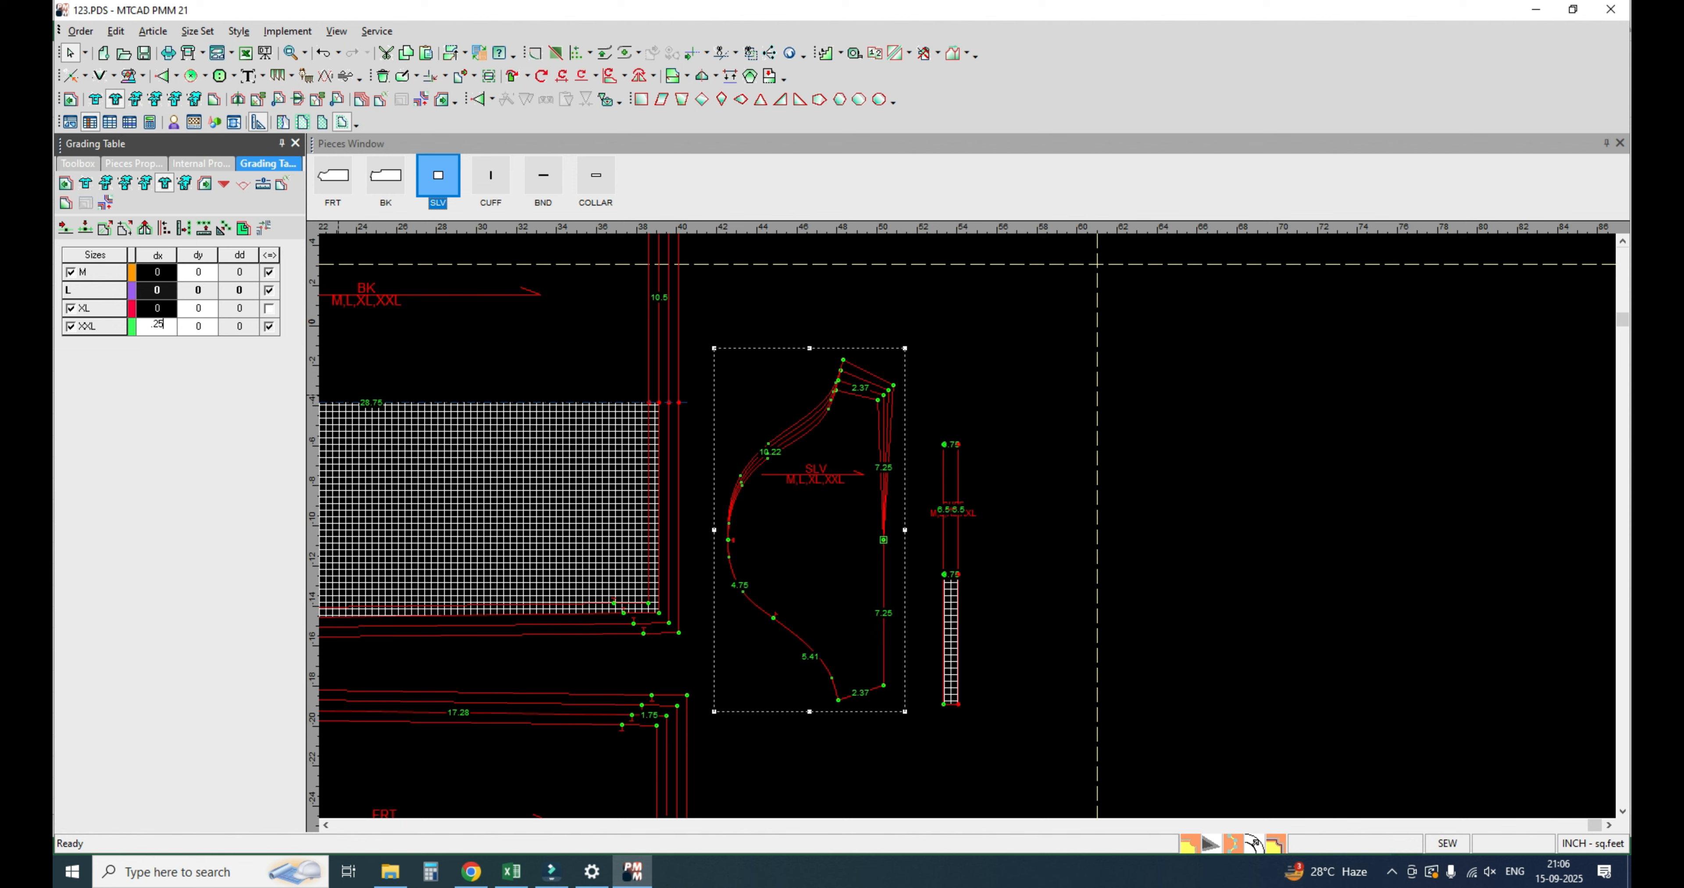
key(Return)
Step: Grade the sleeve's lower hem corner with dy -0.25 and dx 0.25 per size
click(883, 685)
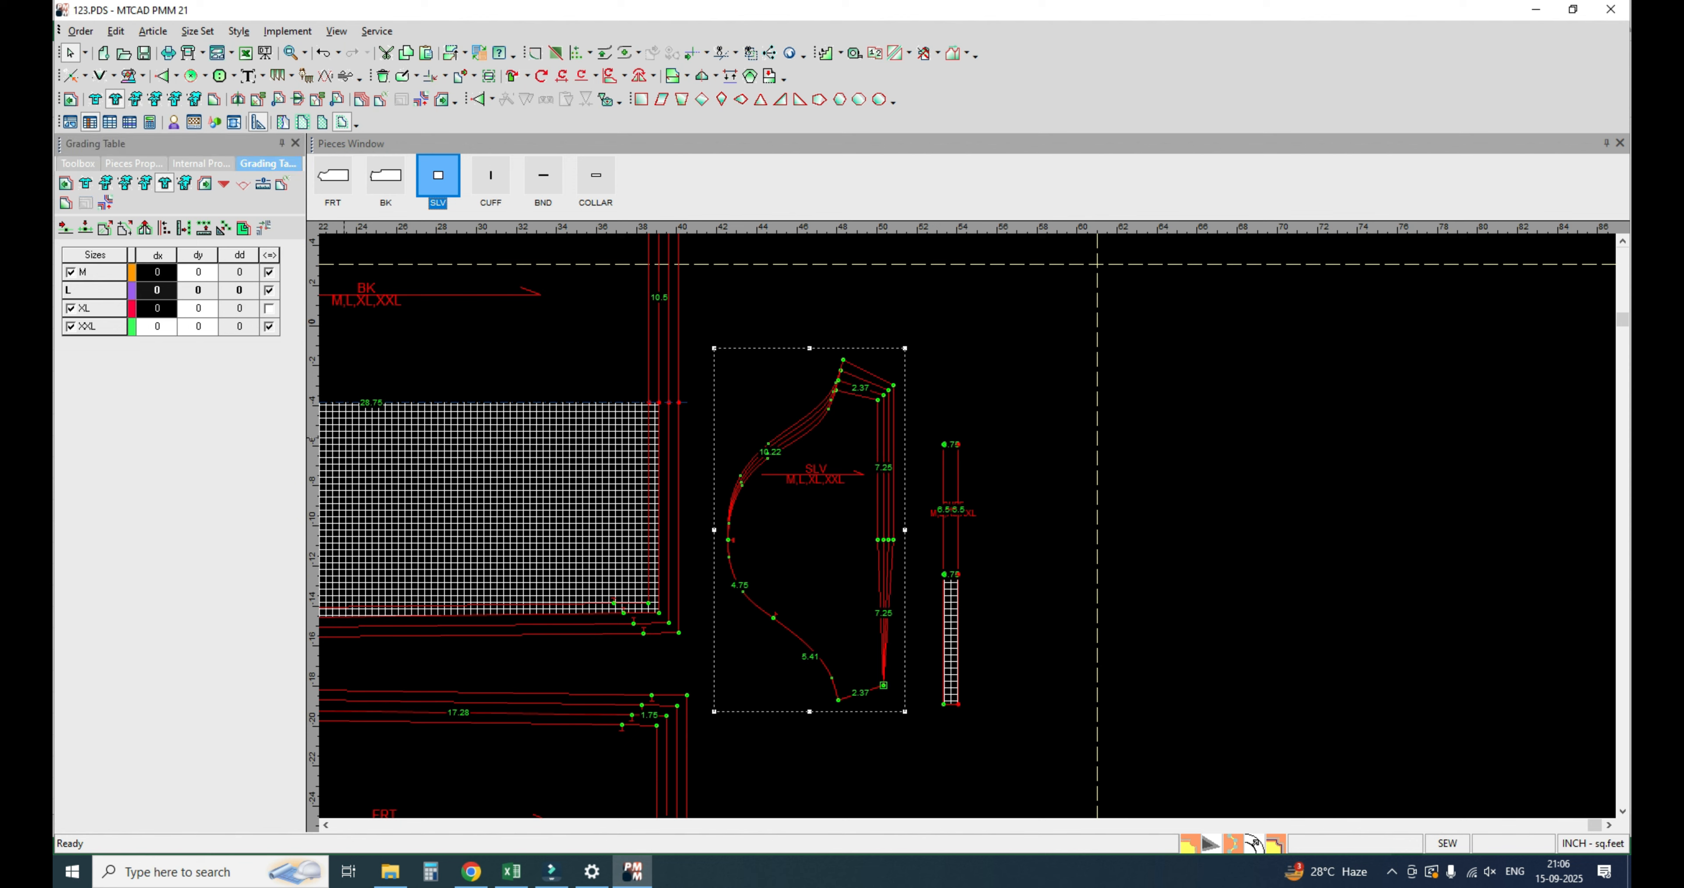
drag(198, 325, 198, 272)
text(.25)
key(Return)
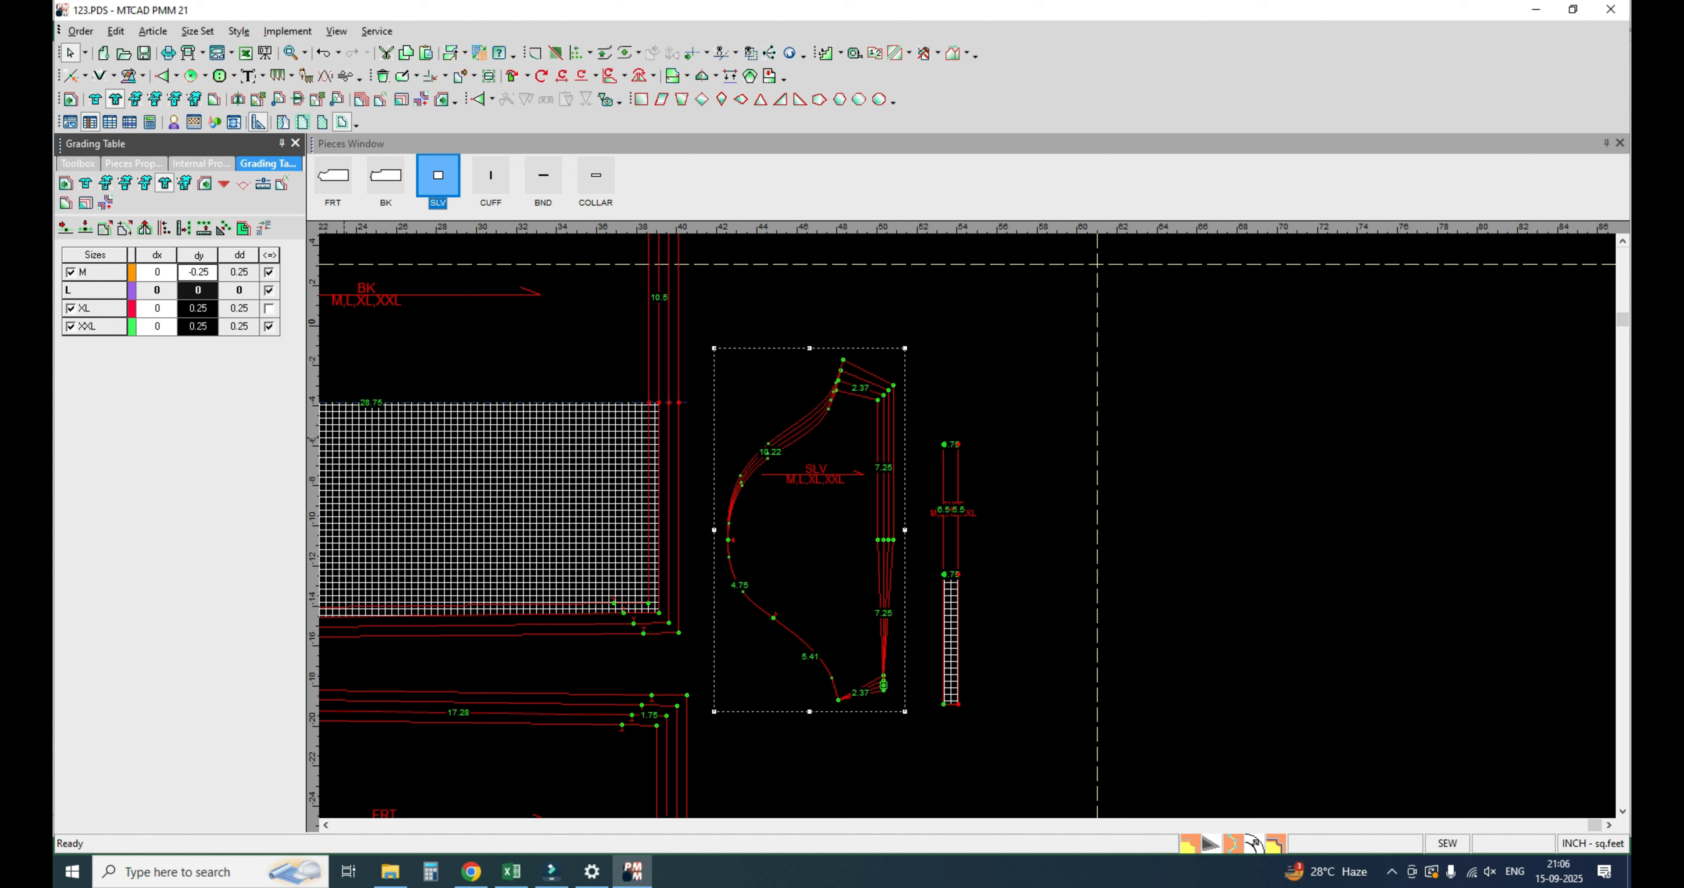
drag(198, 325, 198, 272)
text(-.25)
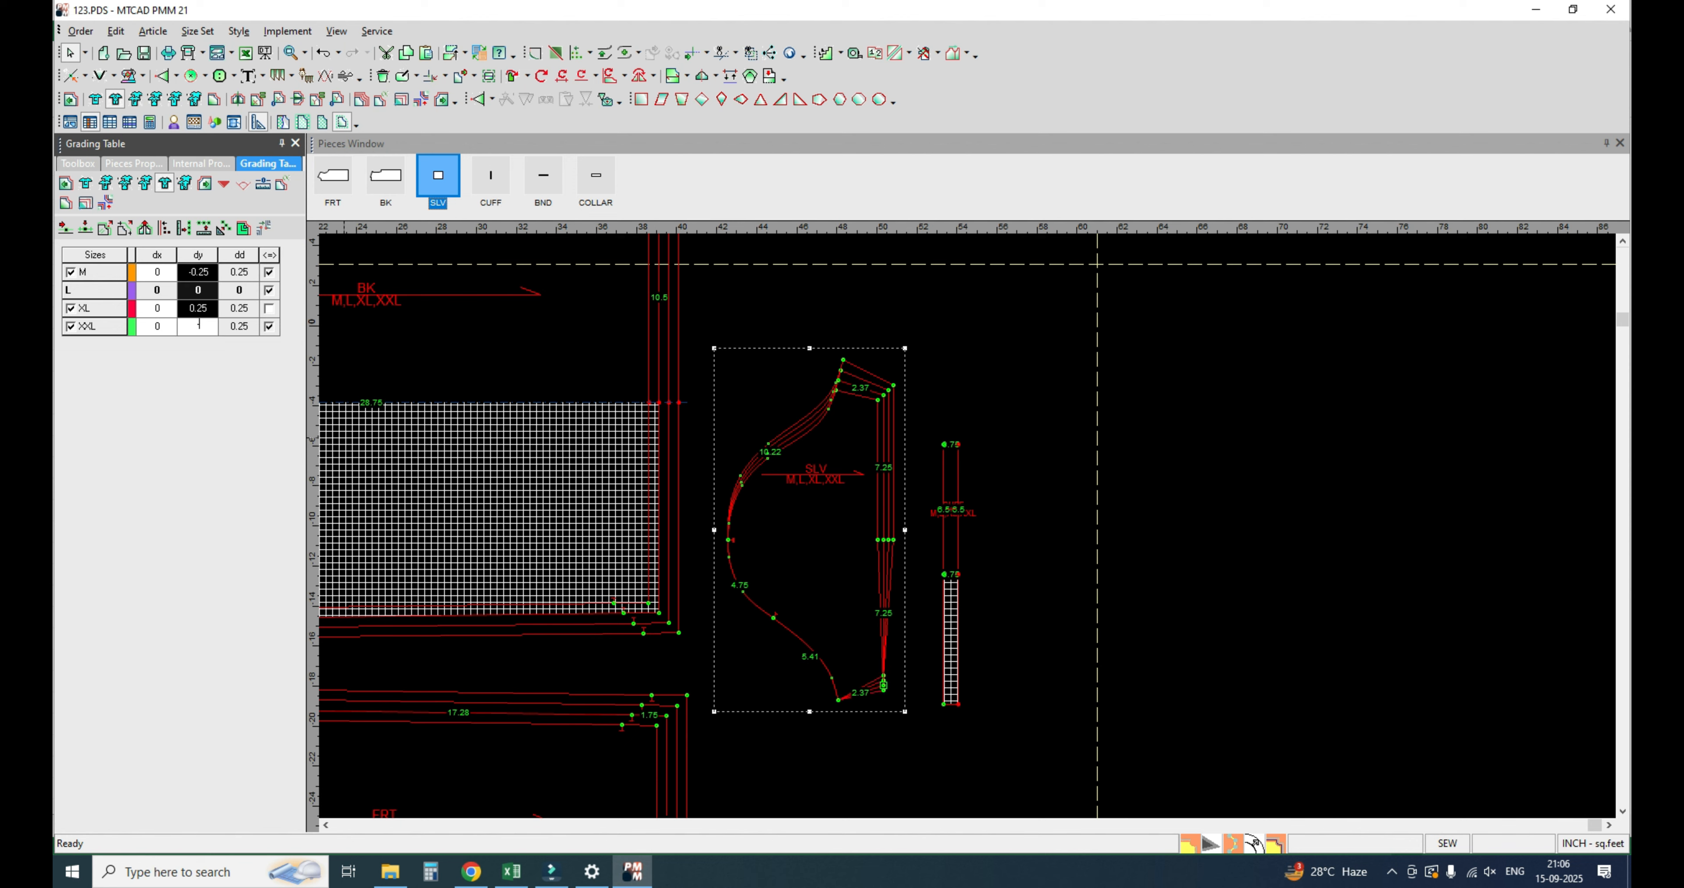
key(Return)
drag(156, 326, 156, 272)
text(.25)
key(Return)
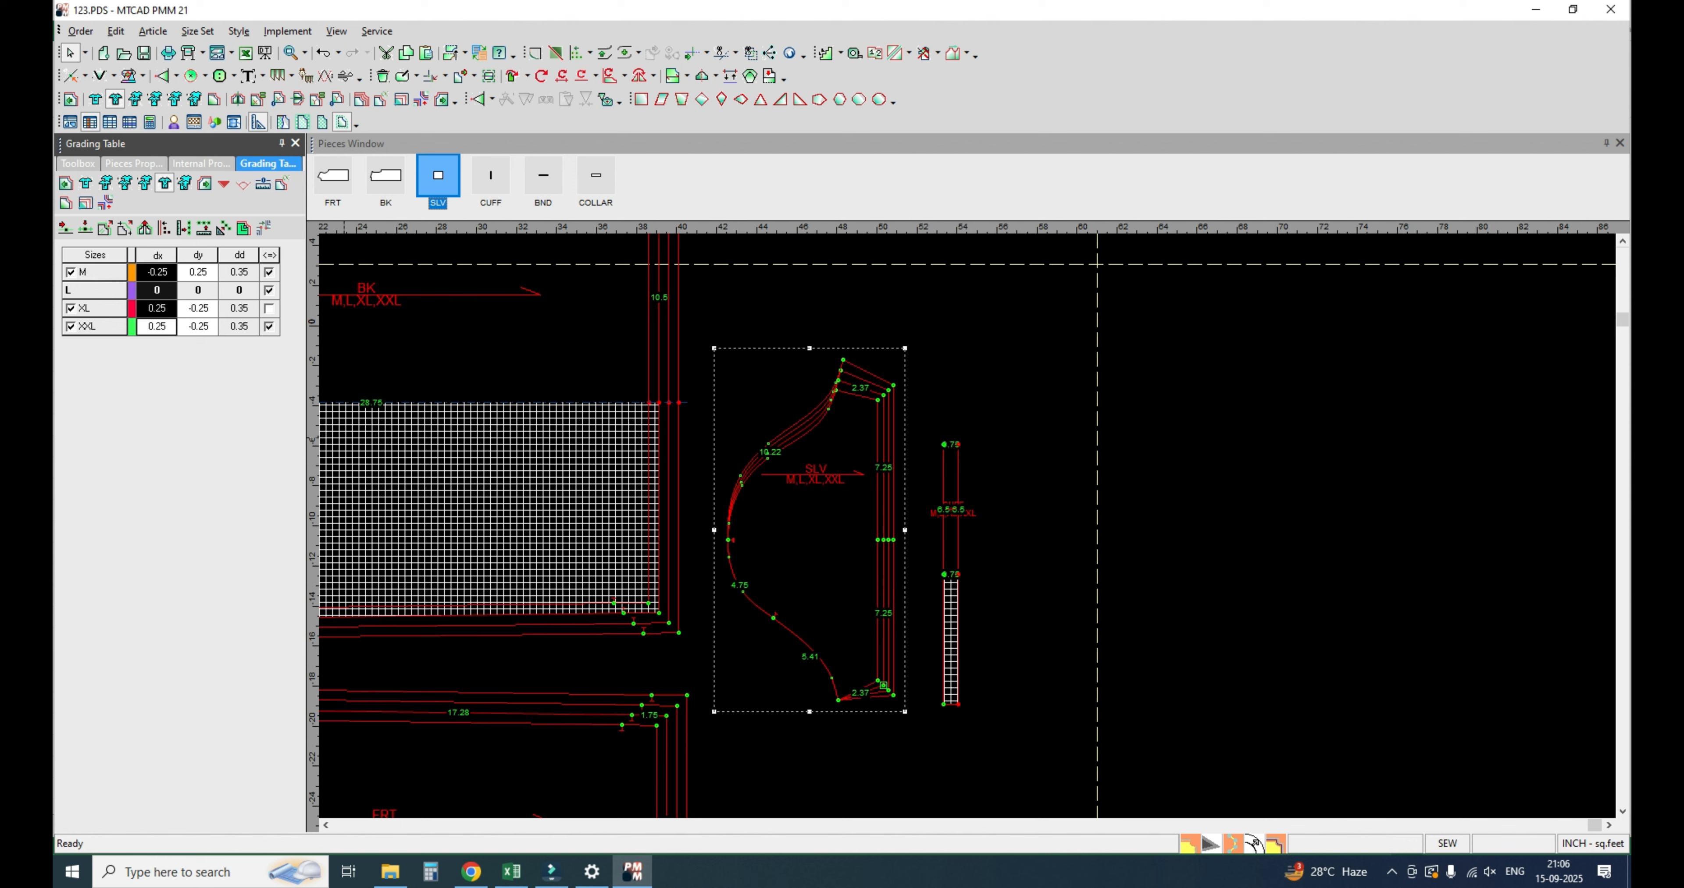
Step: Grade the sleeve's lower underarm point with dy -0.5 and dx 0.12 per size
click(838, 701)
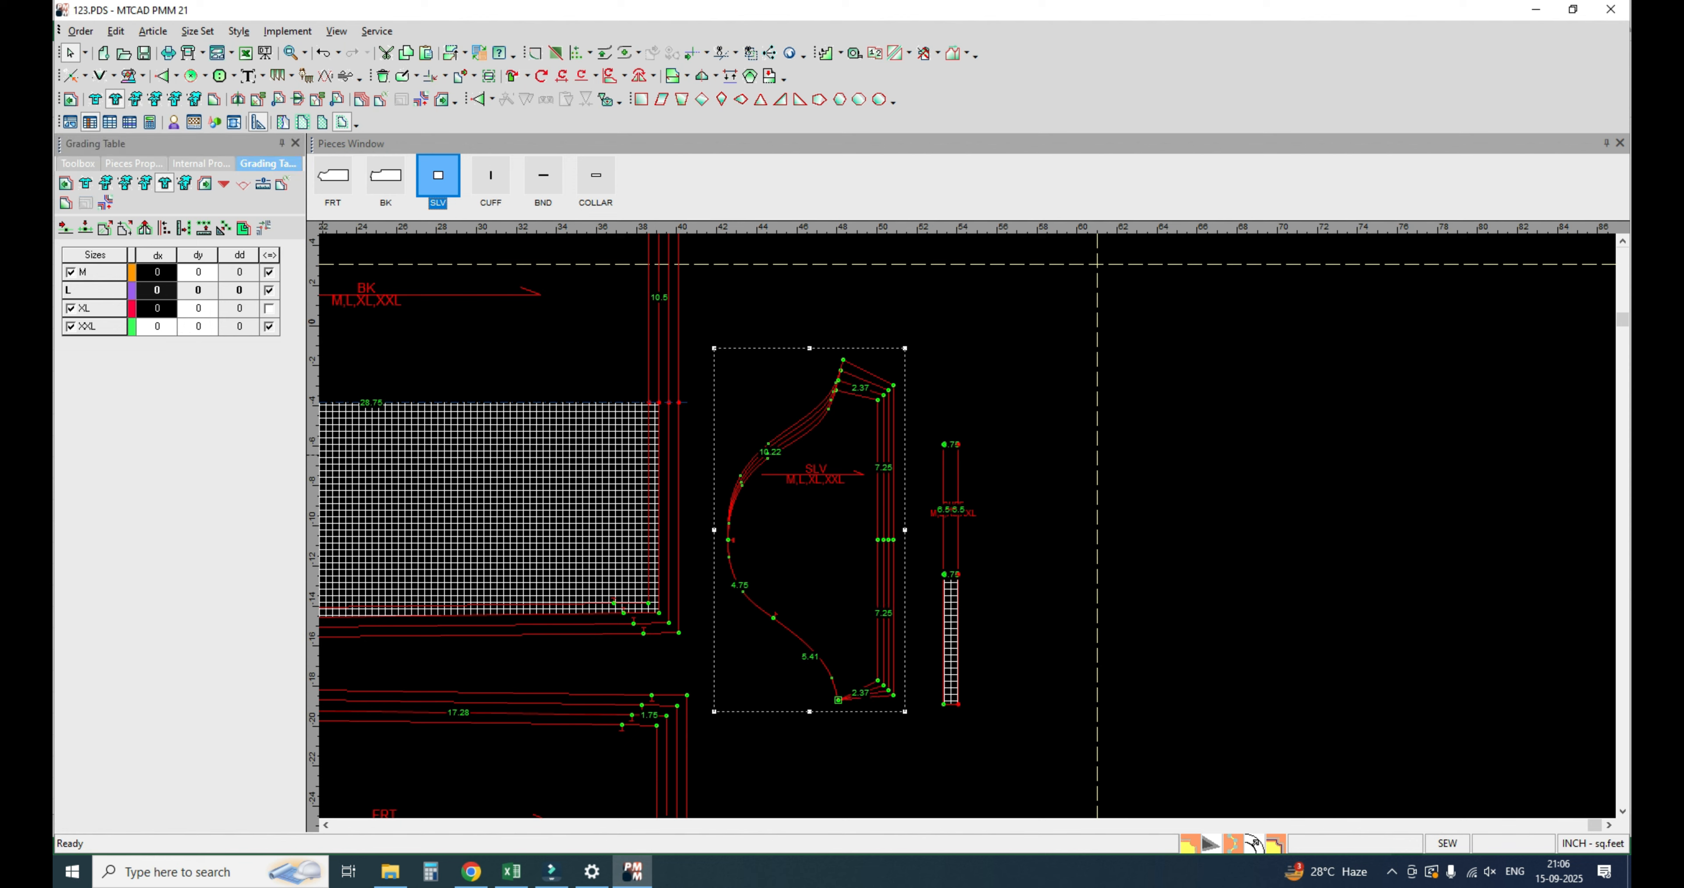
drag(198, 325, 197, 272)
text(-.5)
key(Return)
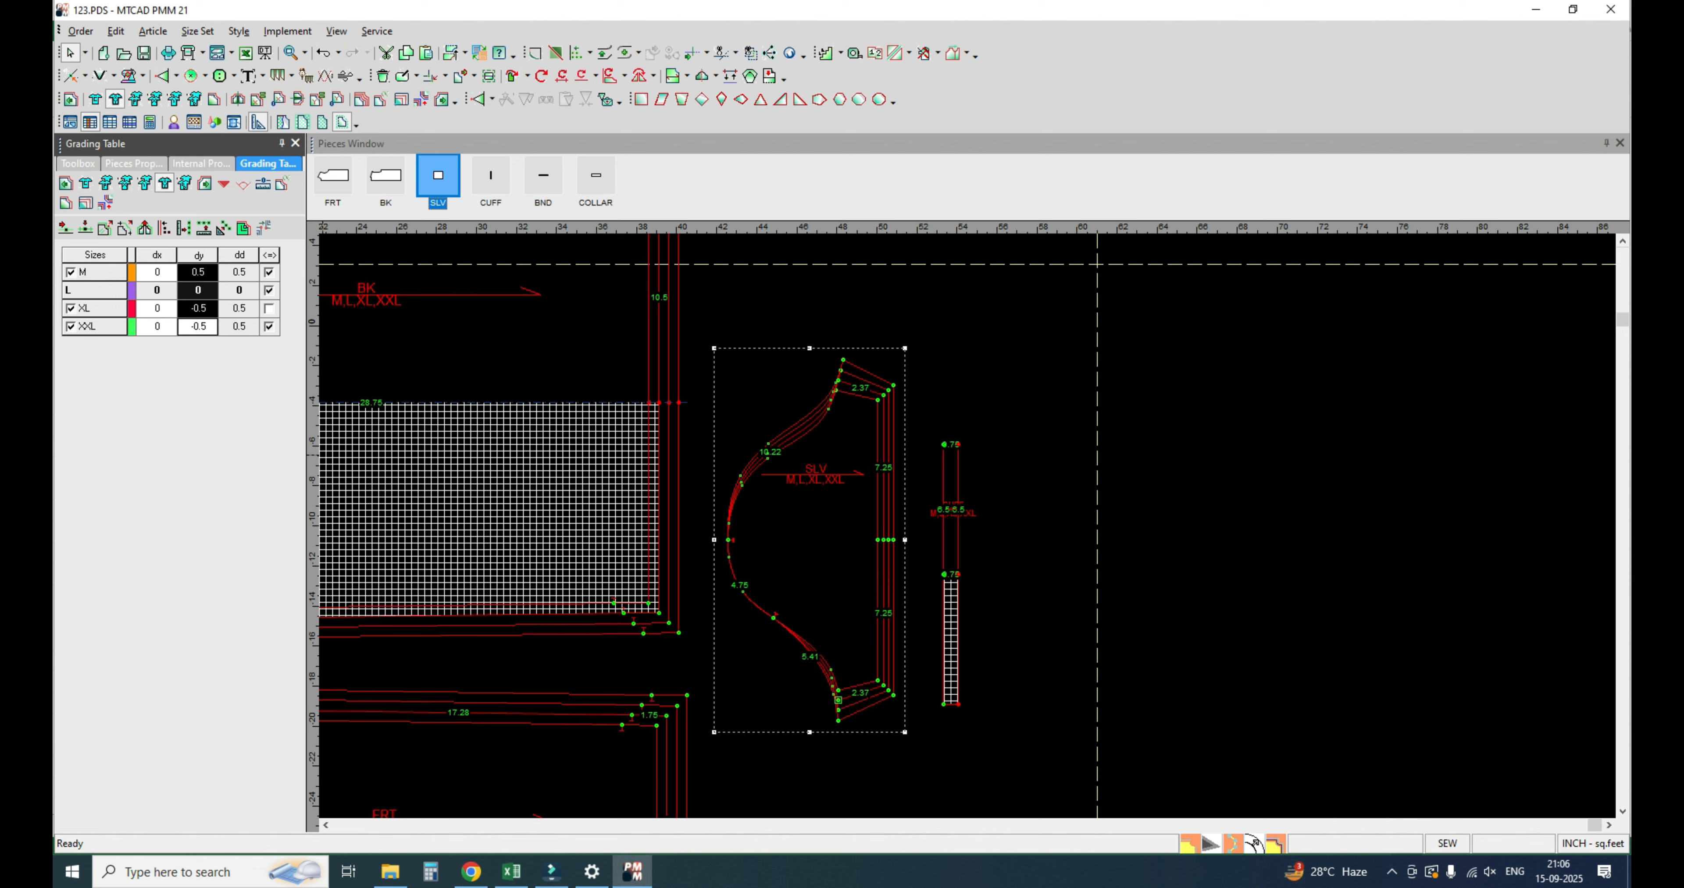
drag(157, 326, 157, 272)
text(.12)
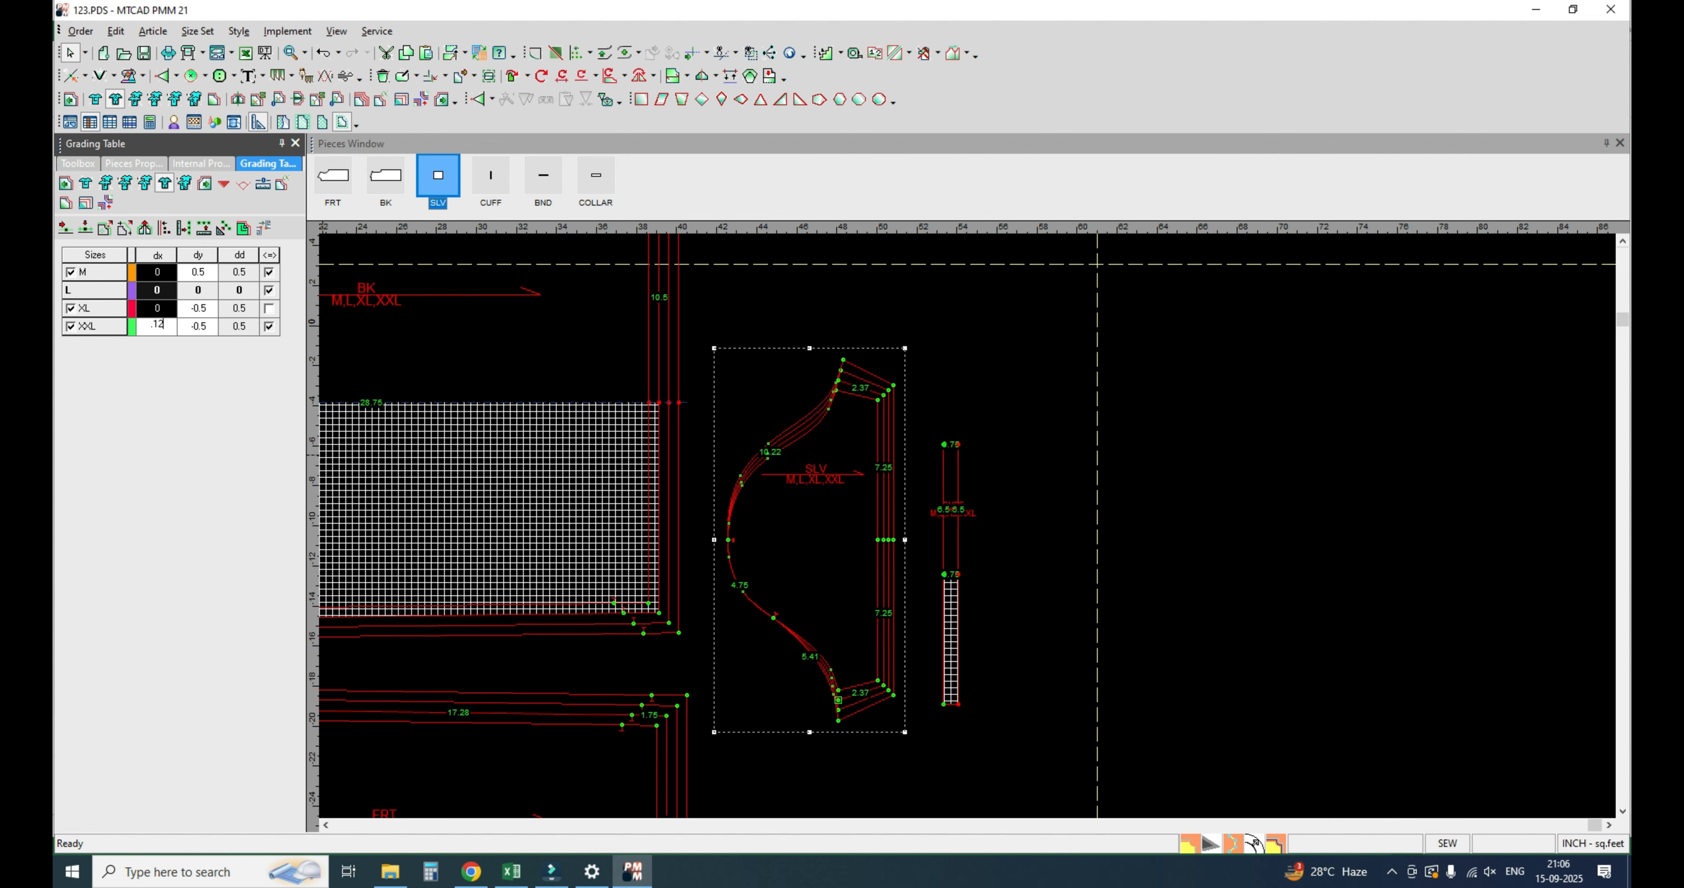
key(Return)
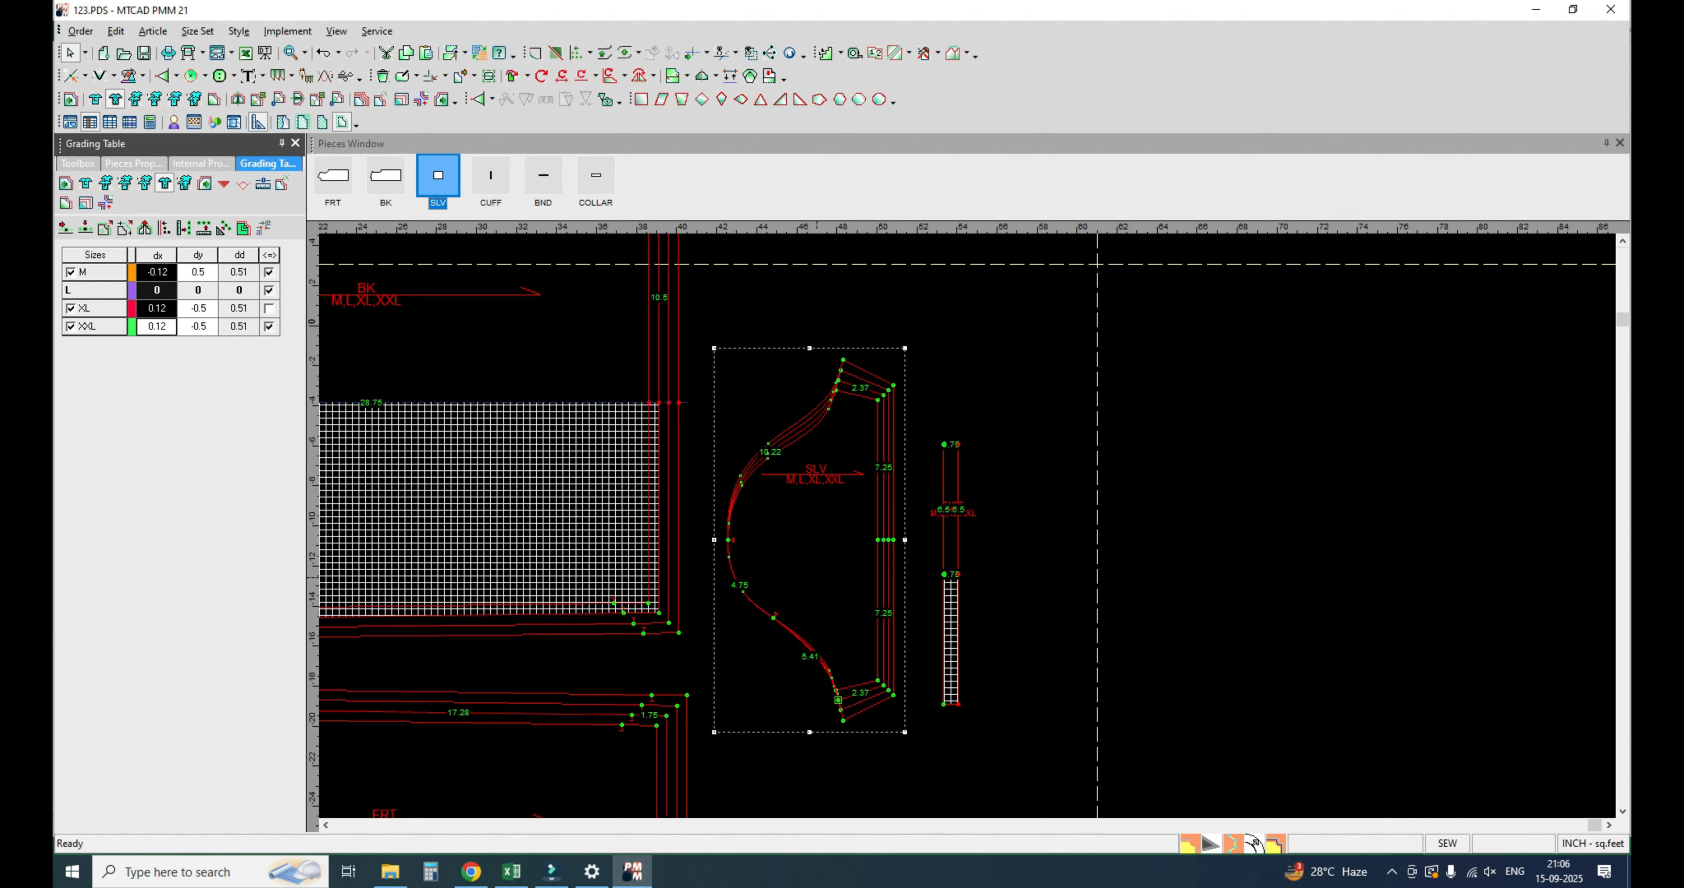
Step: Turn off grading for the point on the sleeve's lower armhole curve
scroll(816, 578, up, 2)
click(803, 527)
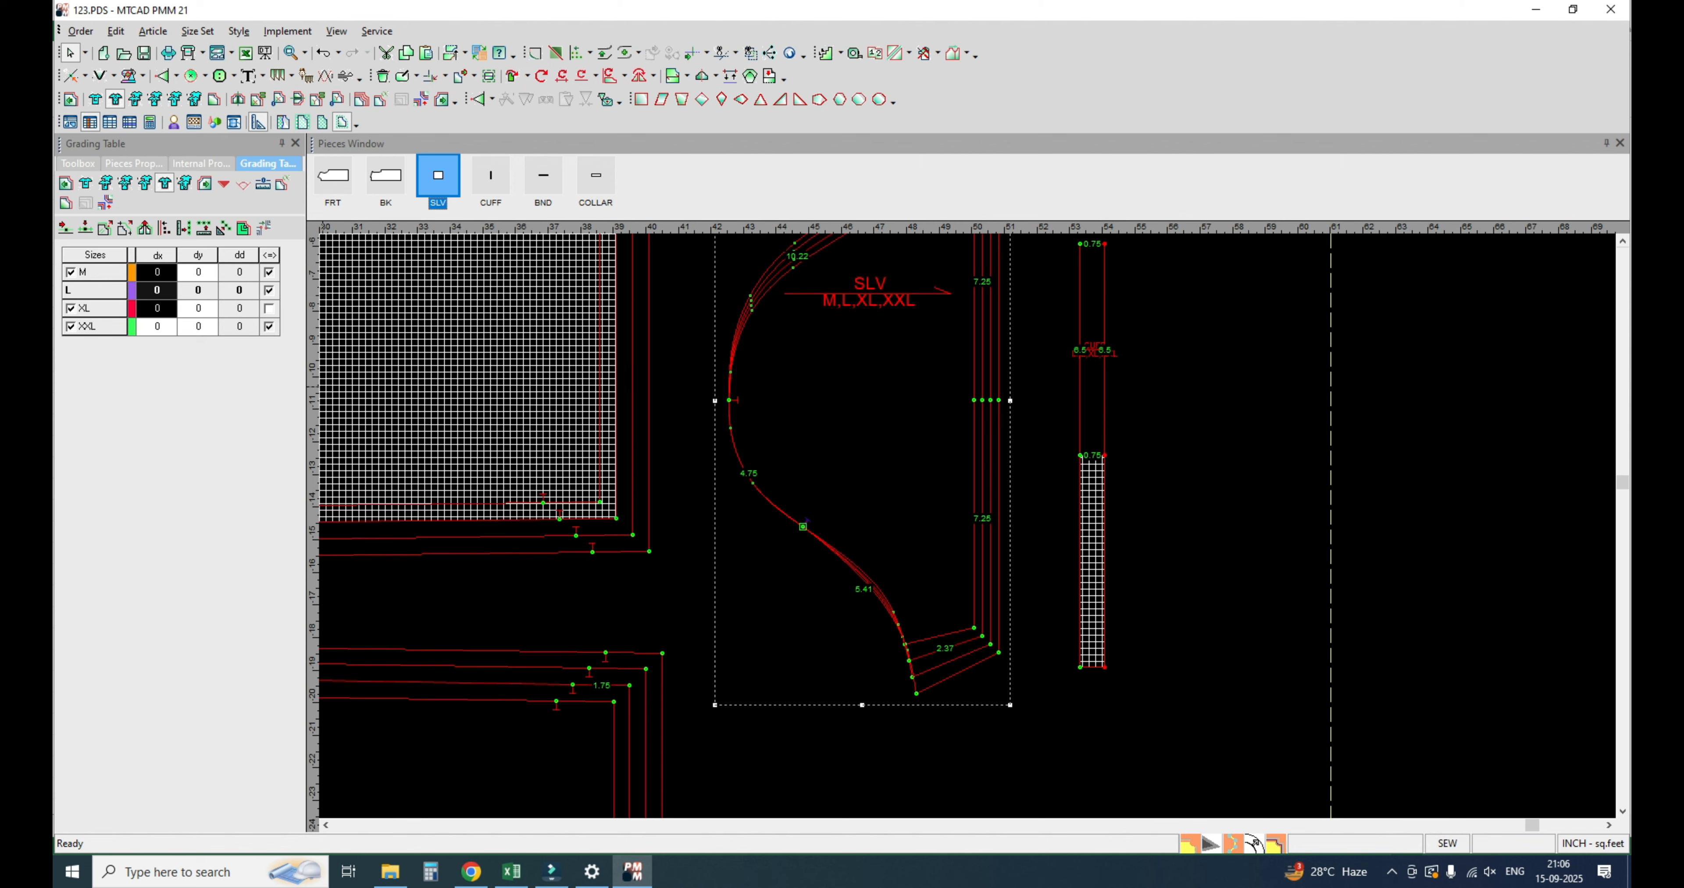
click(199, 164)
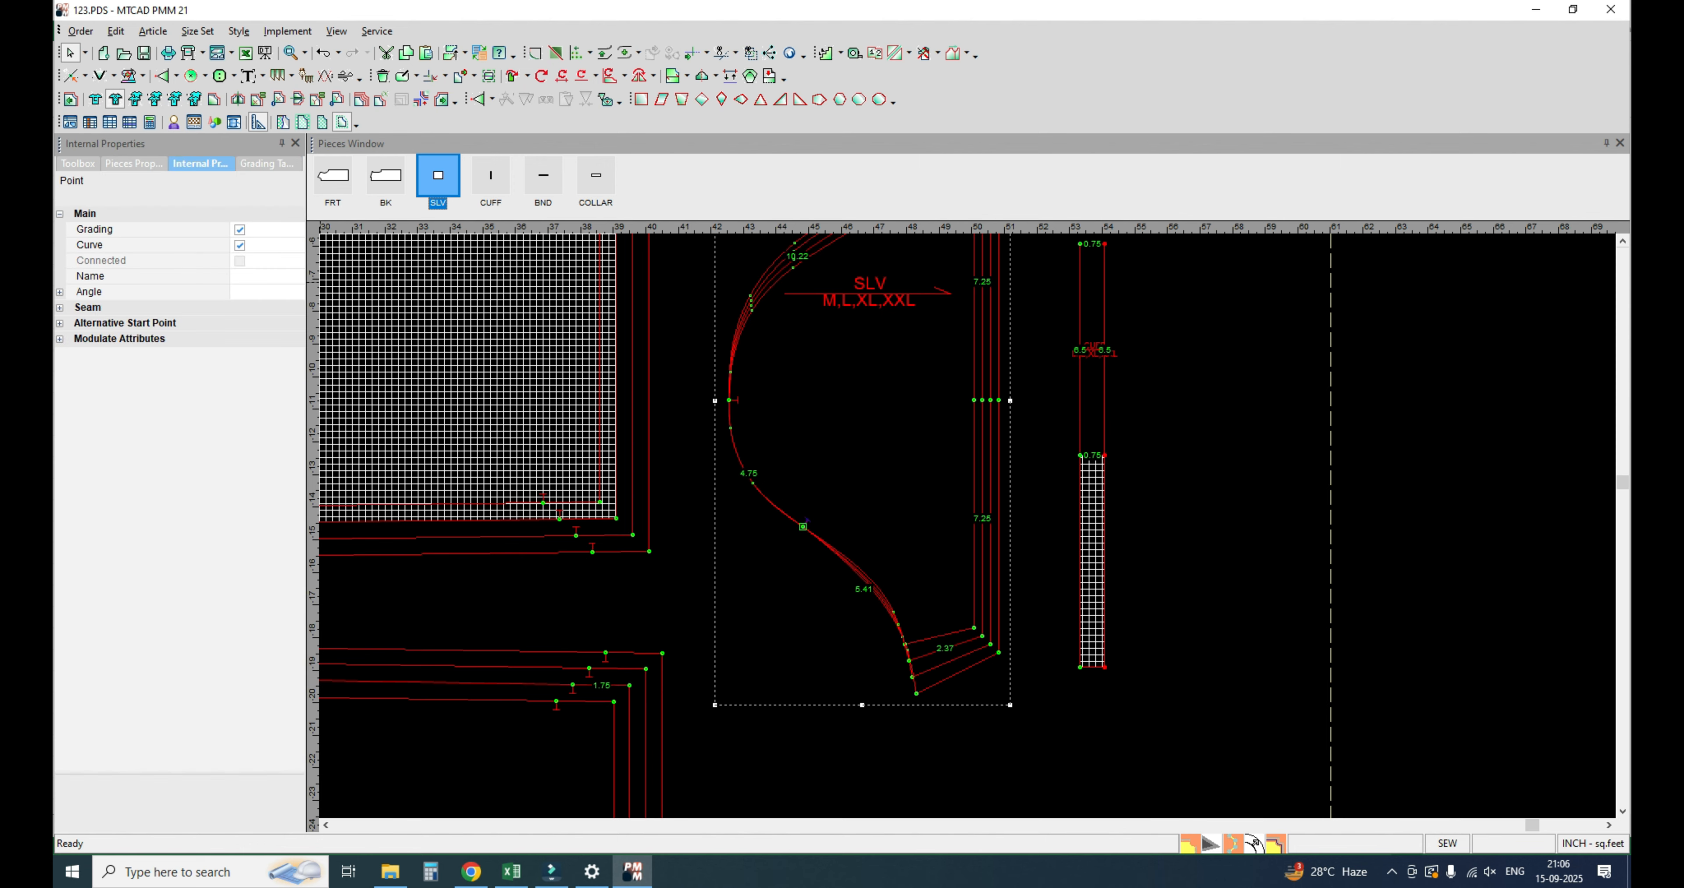
click(239, 229)
click(902, 325)
Step: Measure the sleeve's upper armhole curve from the cap centre to the upper underarm point across all sizes
scroll(902, 324, down, 4)
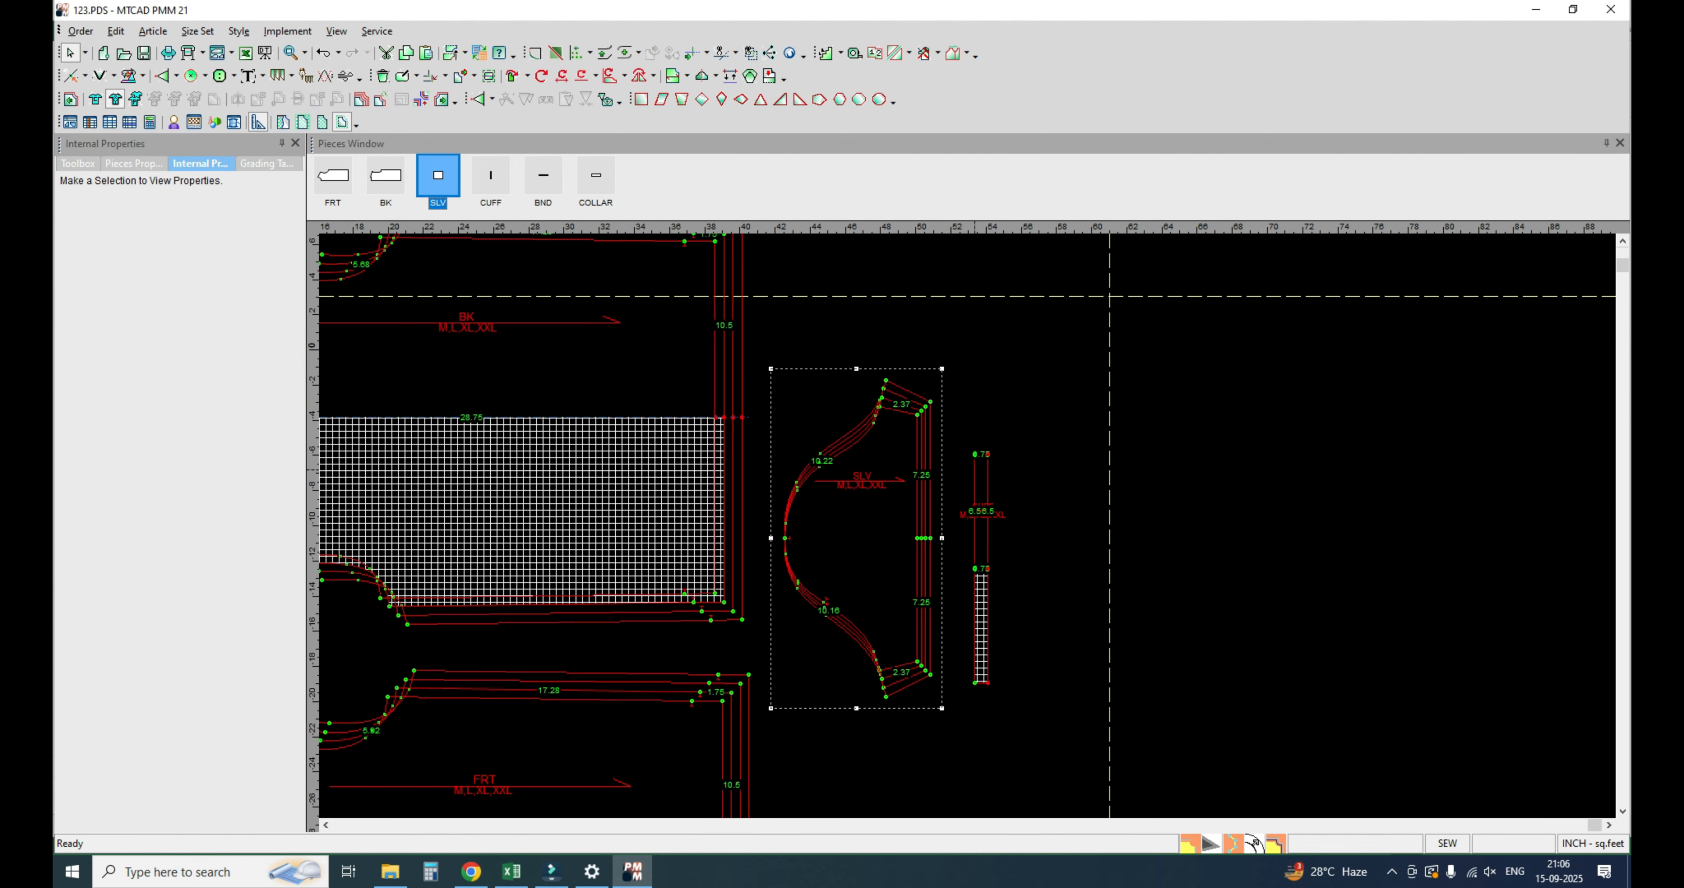
click(854, 52)
scroll(944, 313, down, 3)
scroll(921, 451, up, 5)
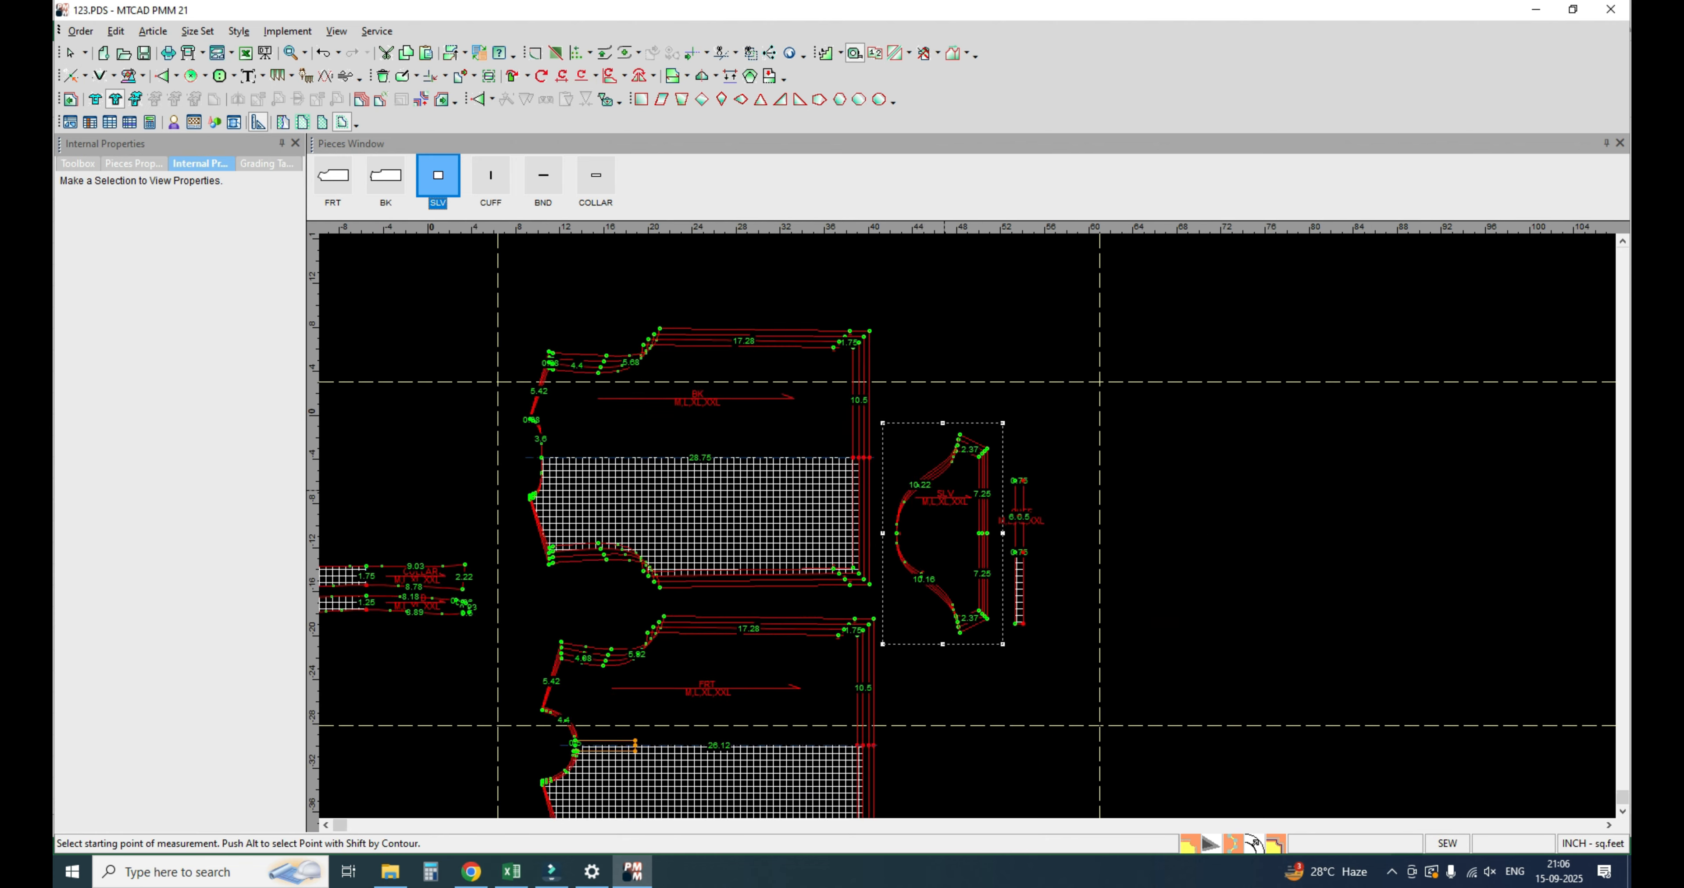
click(887, 608)
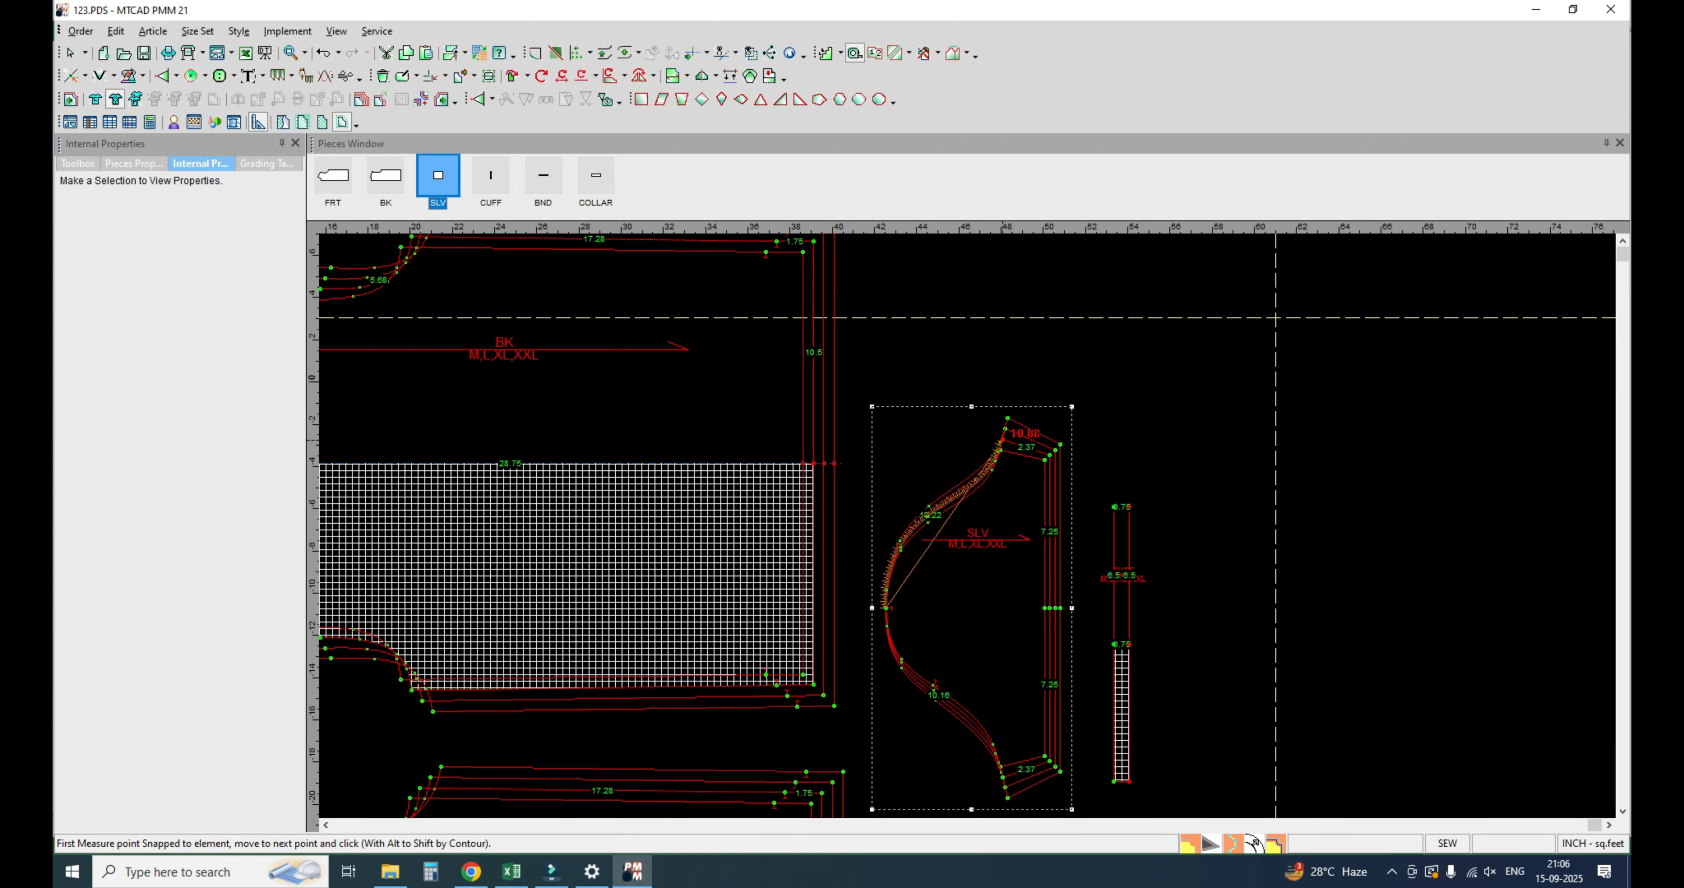
click(1001, 439)
click(454, 66)
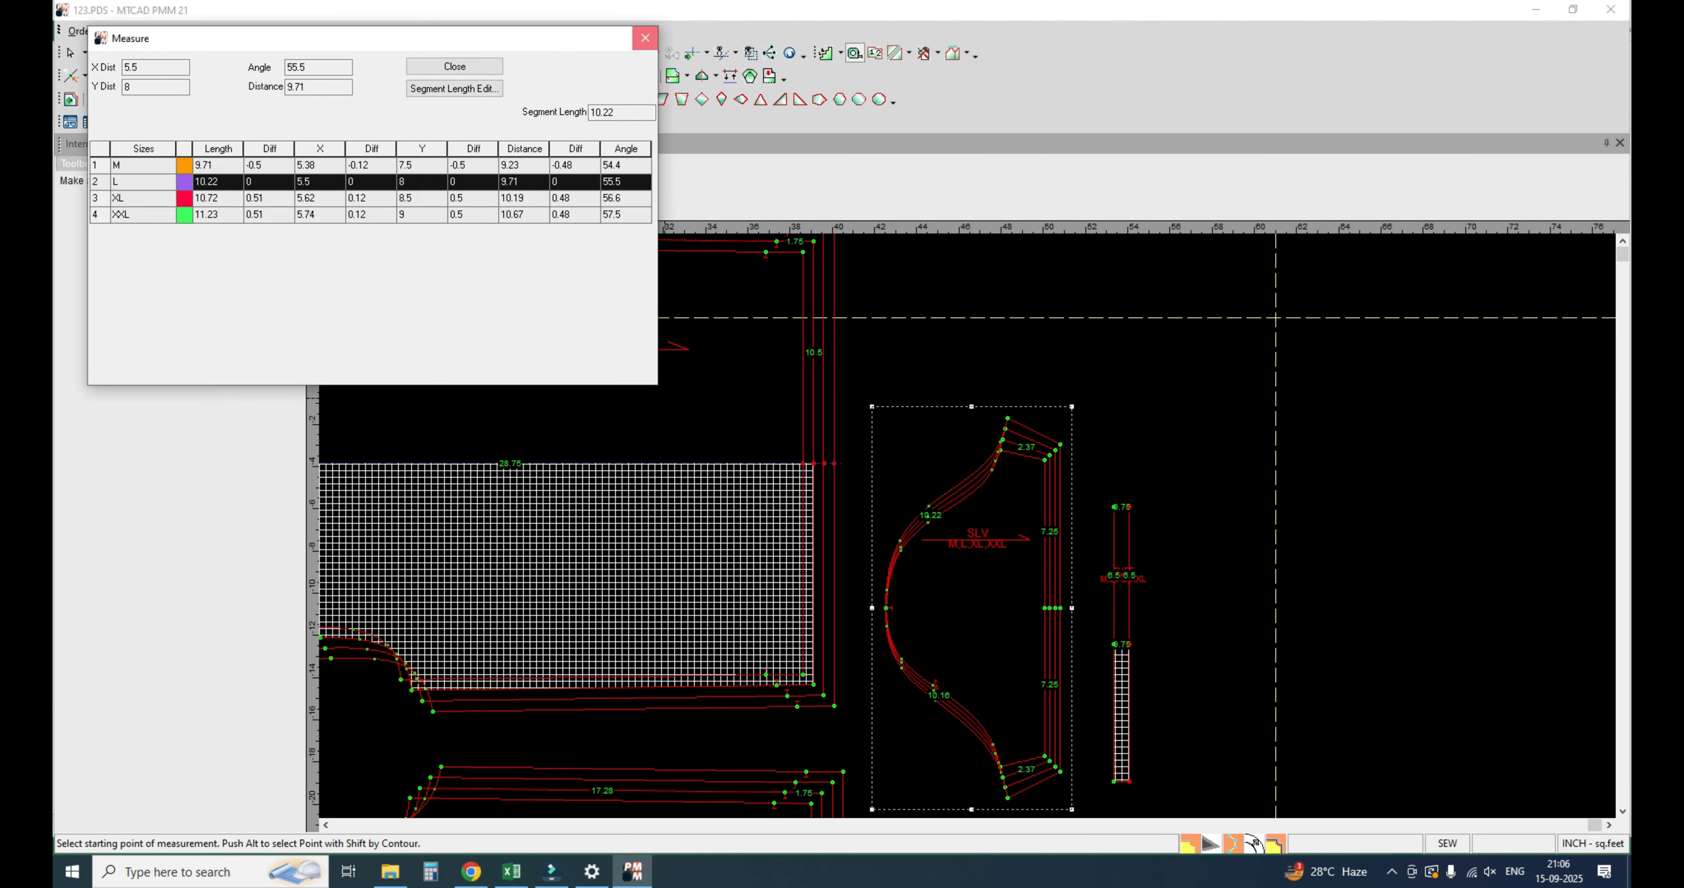
right_click(1131, 403)
click(1160, 413)
Step: Check the grading values of the sleeve's upper underarm point
click(1003, 439)
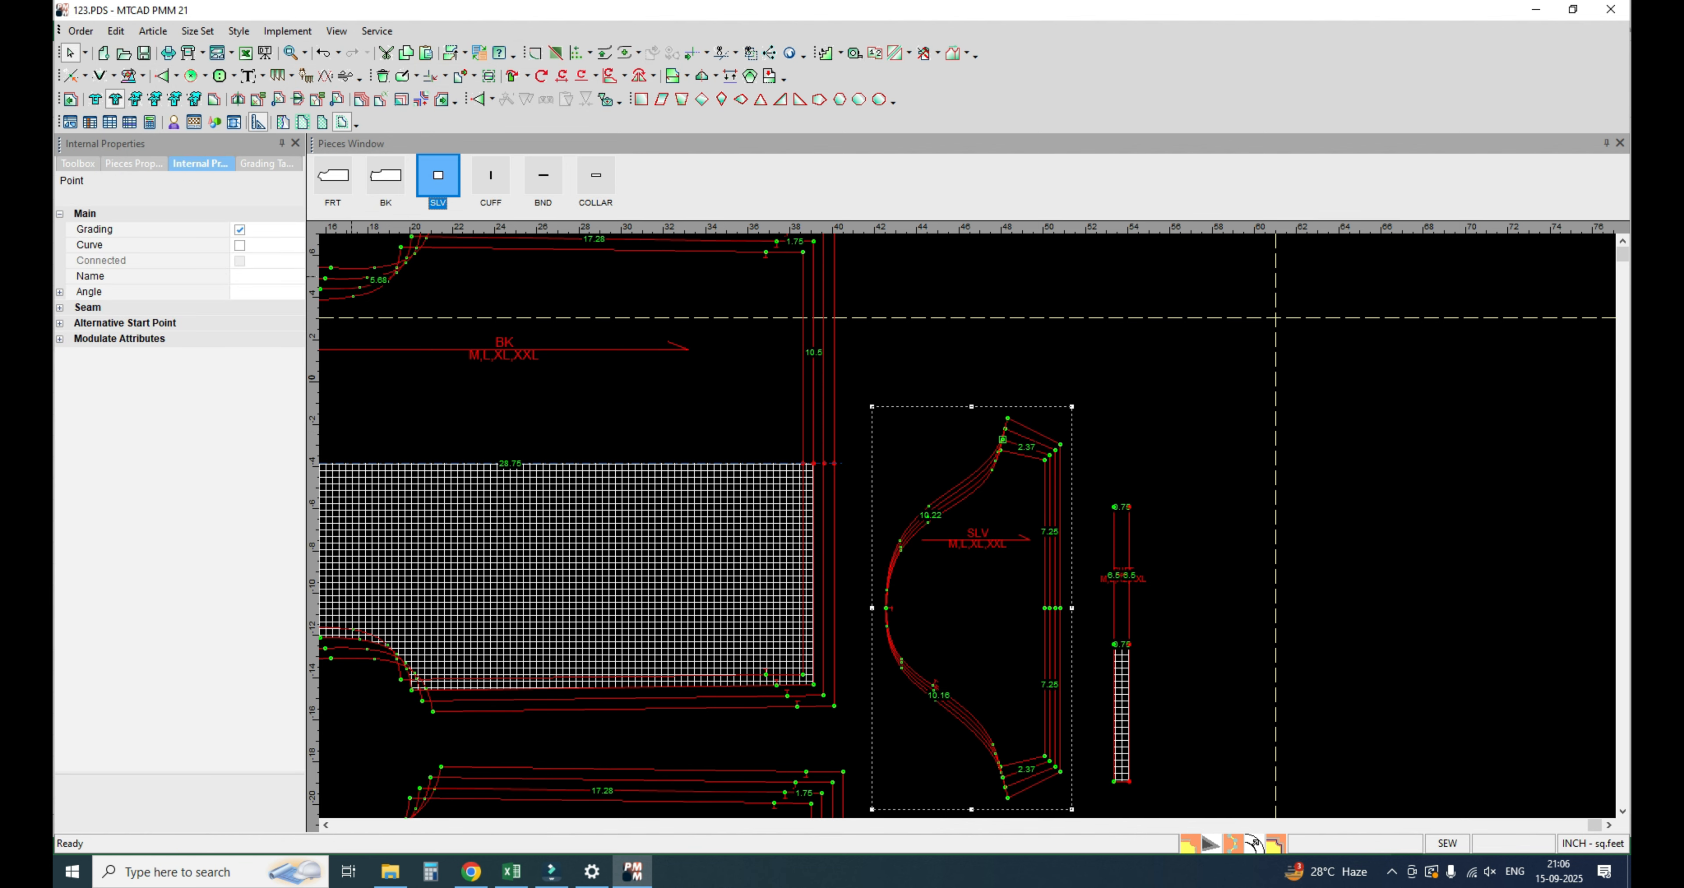
click(268, 163)
drag(156, 272, 156, 326)
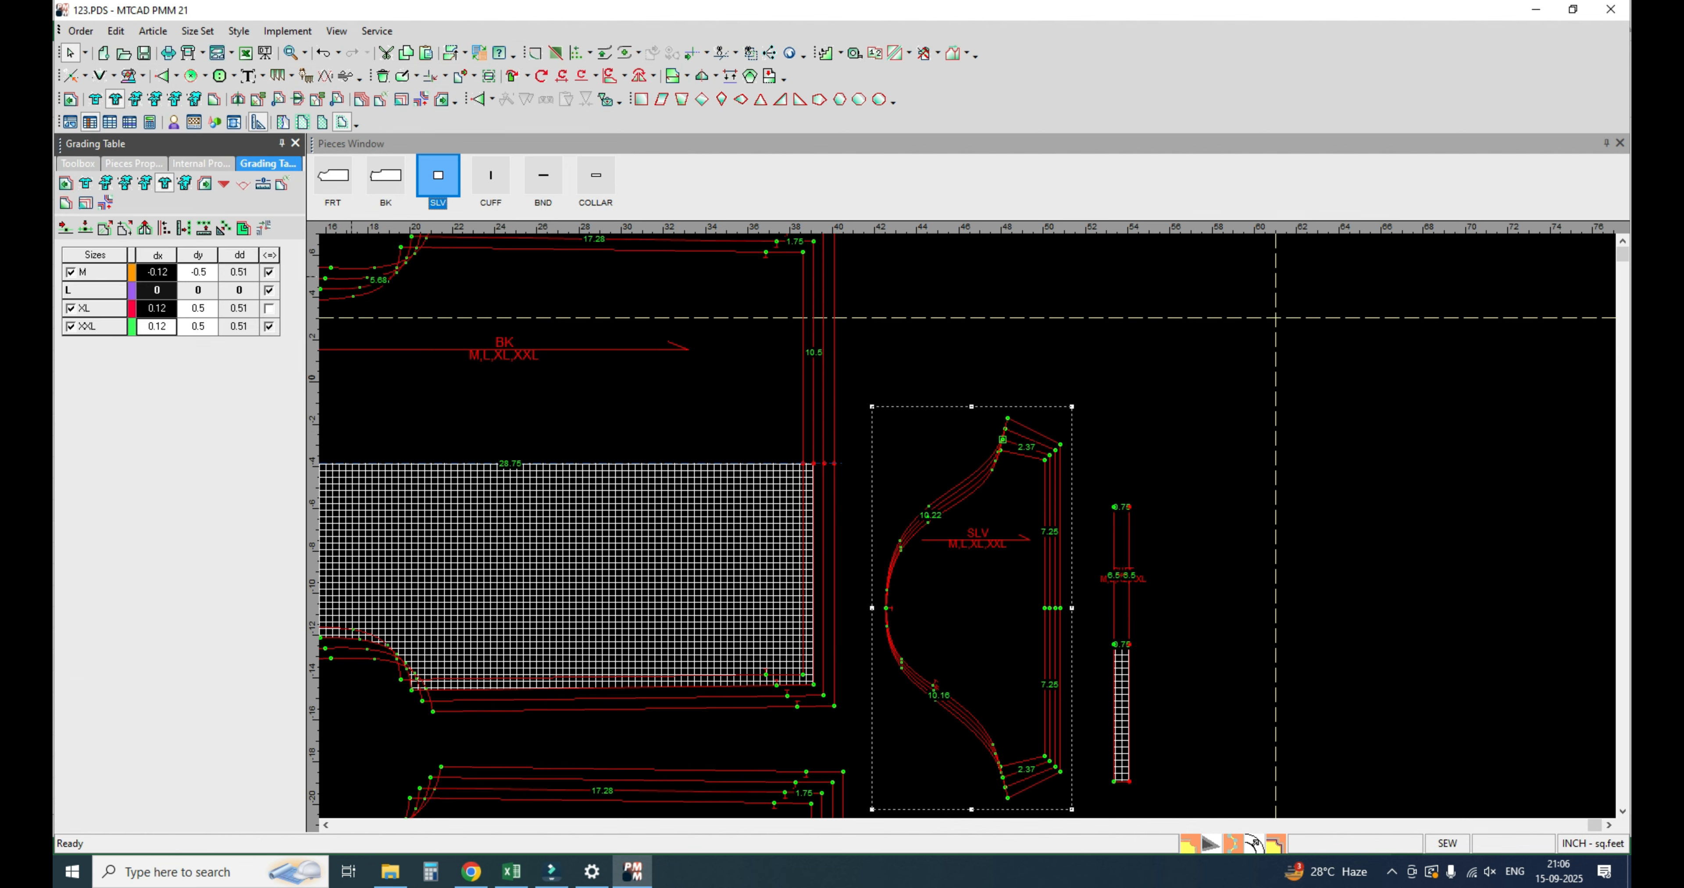
Step: Grade the upper end of the cuff with dy 0.25 per size
click(1113, 507)
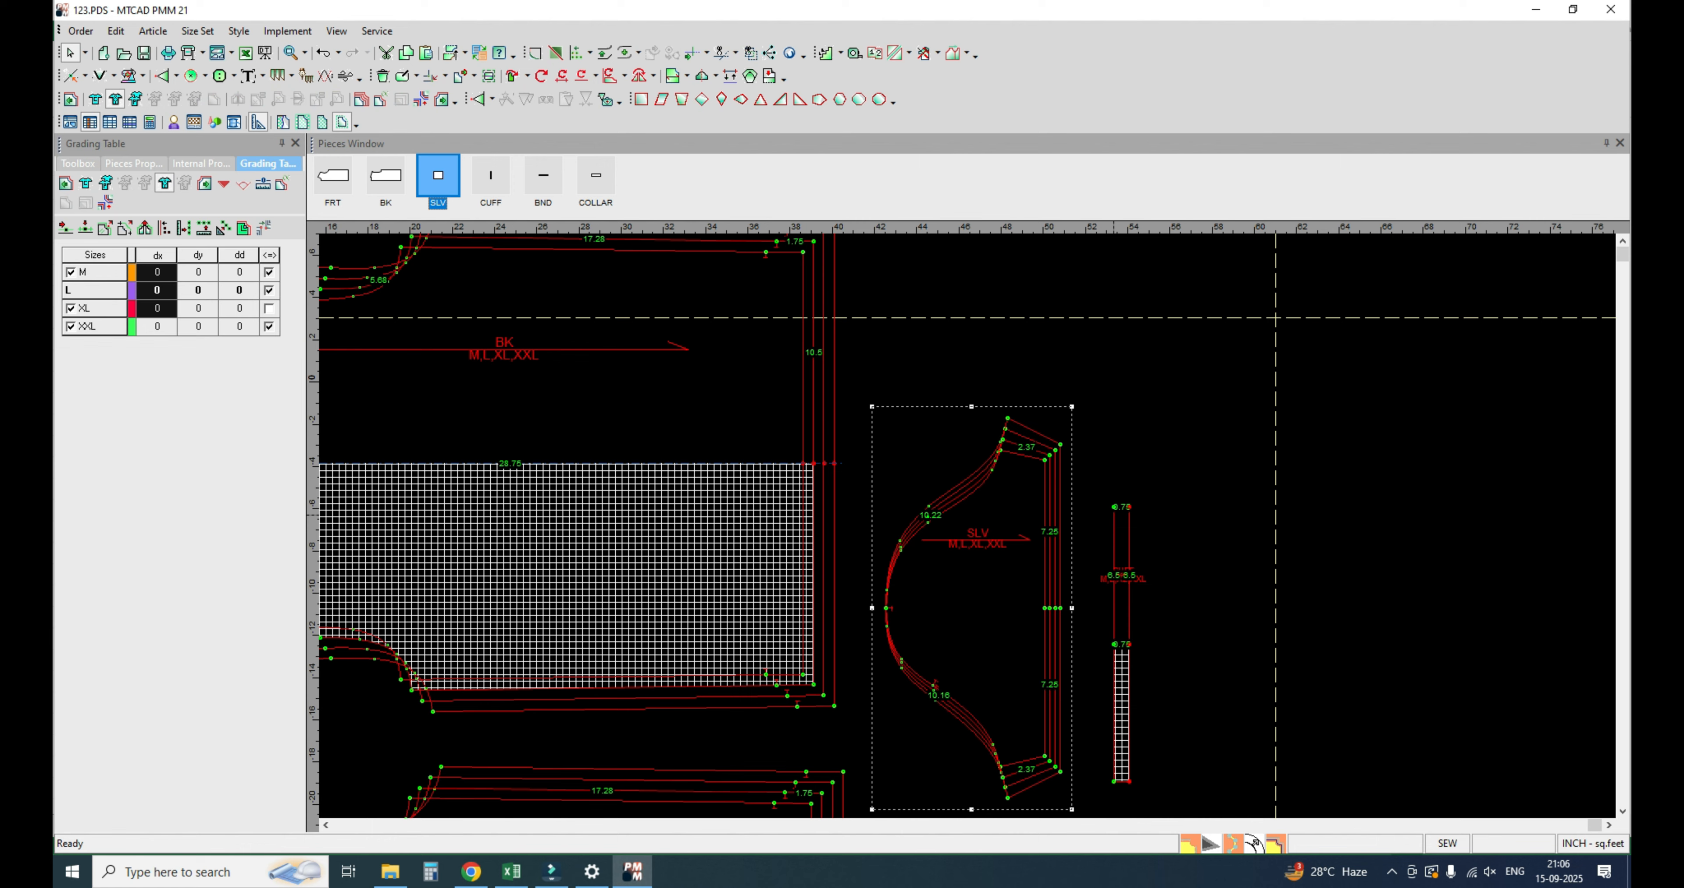
drag(198, 272, 199, 324)
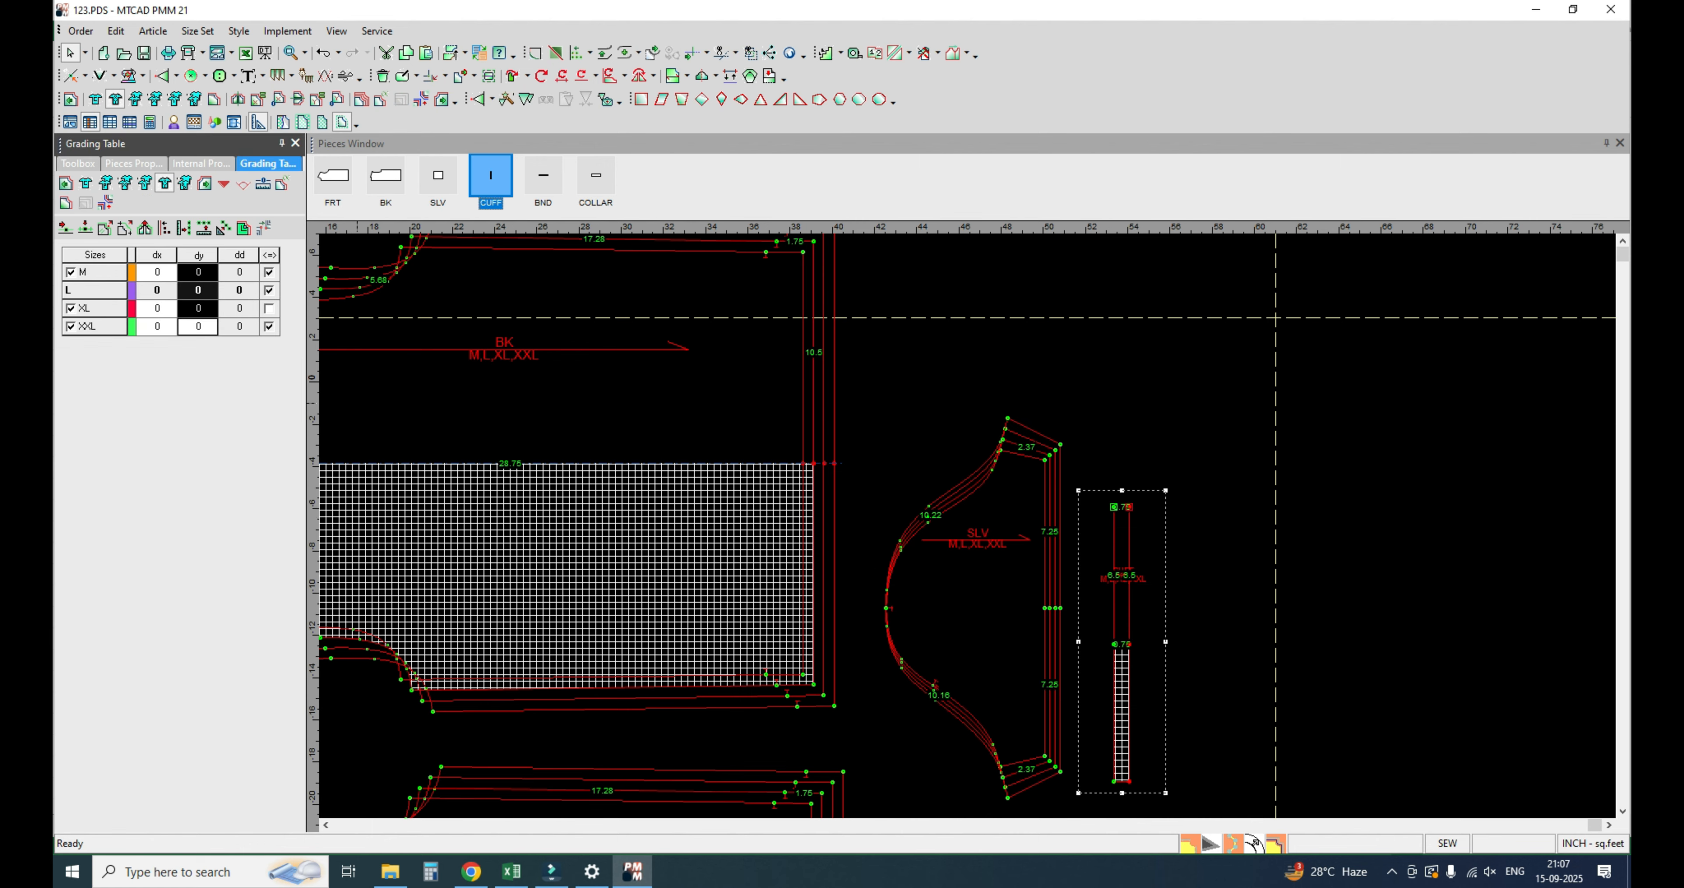
key(Return)
Step: Measure the back neckline from the centre back to the shoulder neck point across all sizes
scroll(528, 469, down, 2)
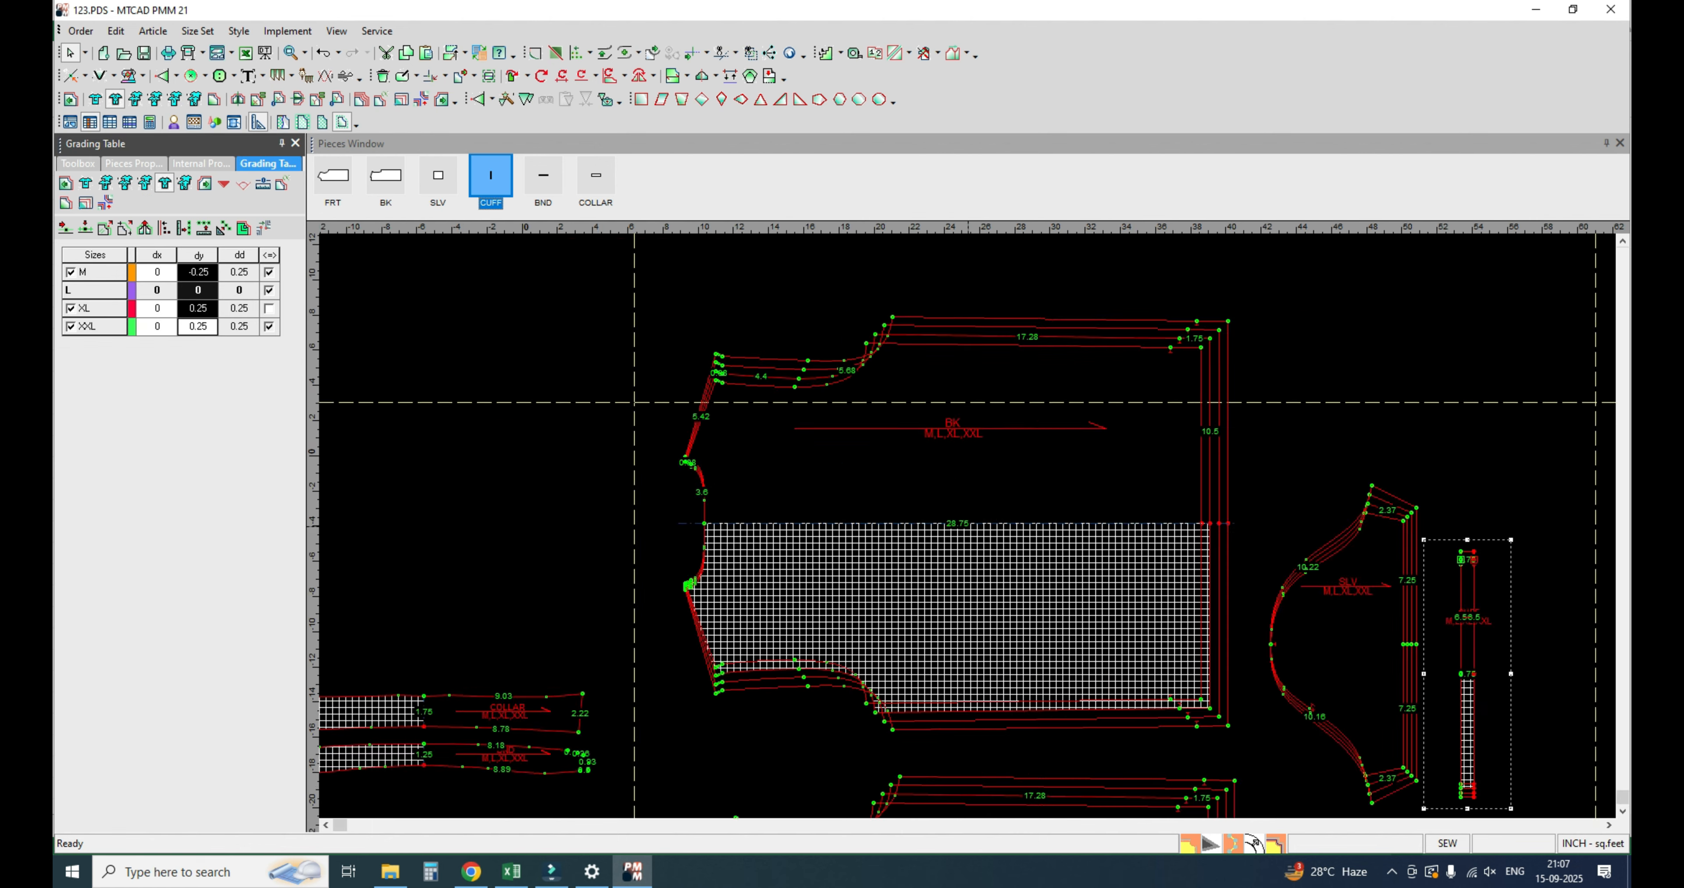
scroll(937, 484, up, 3)
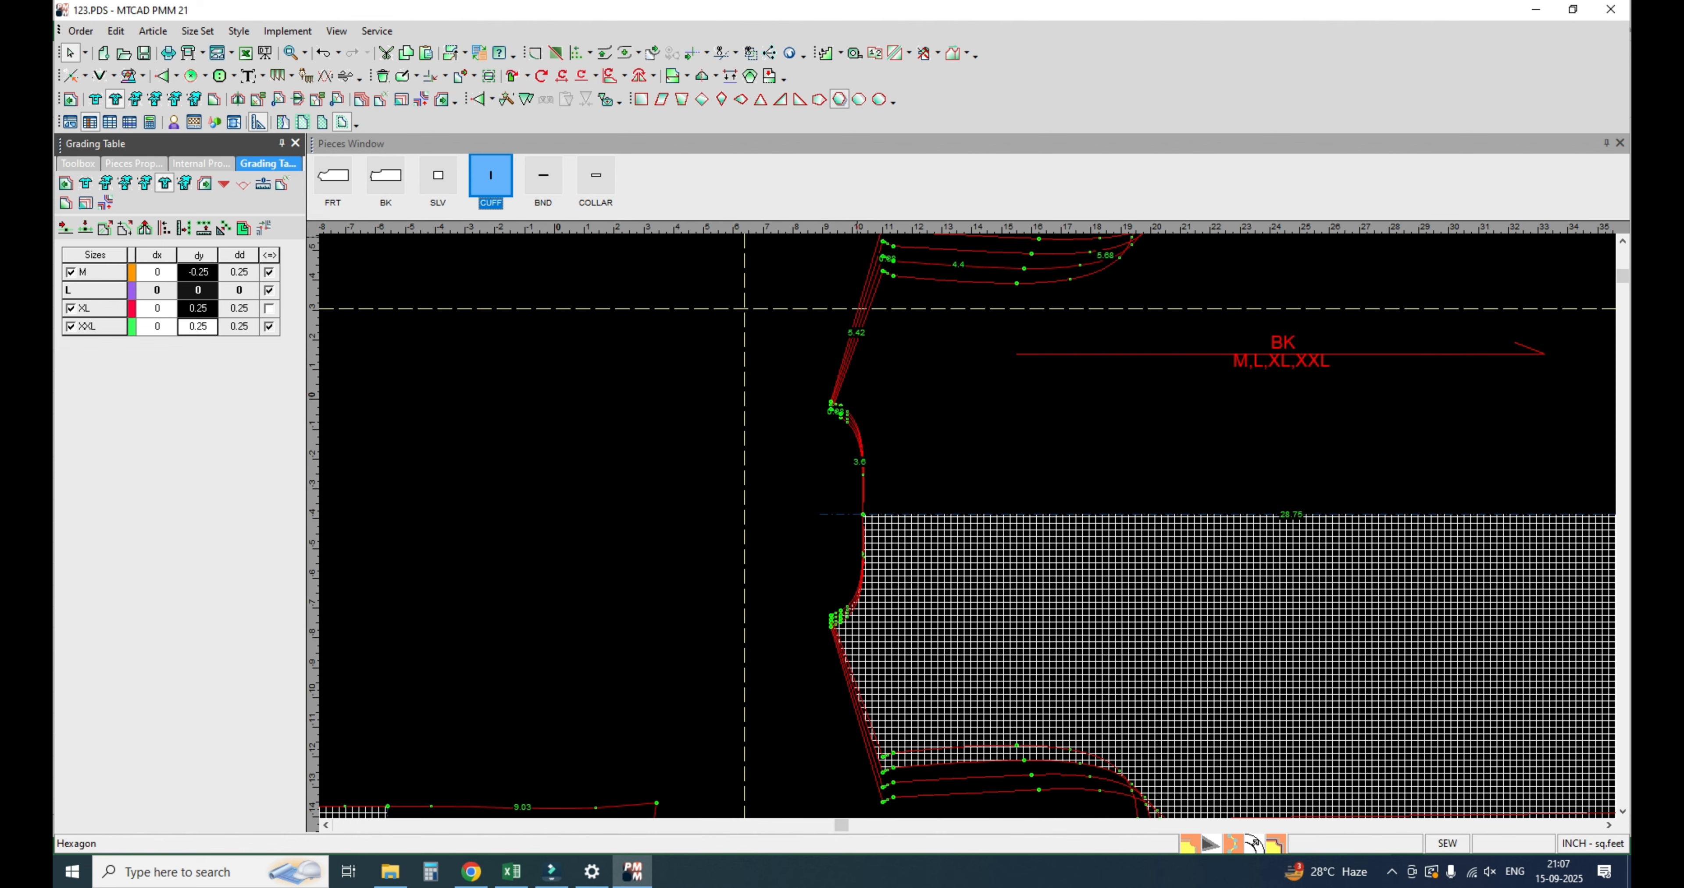
click(854, 52)
click(808, 515)
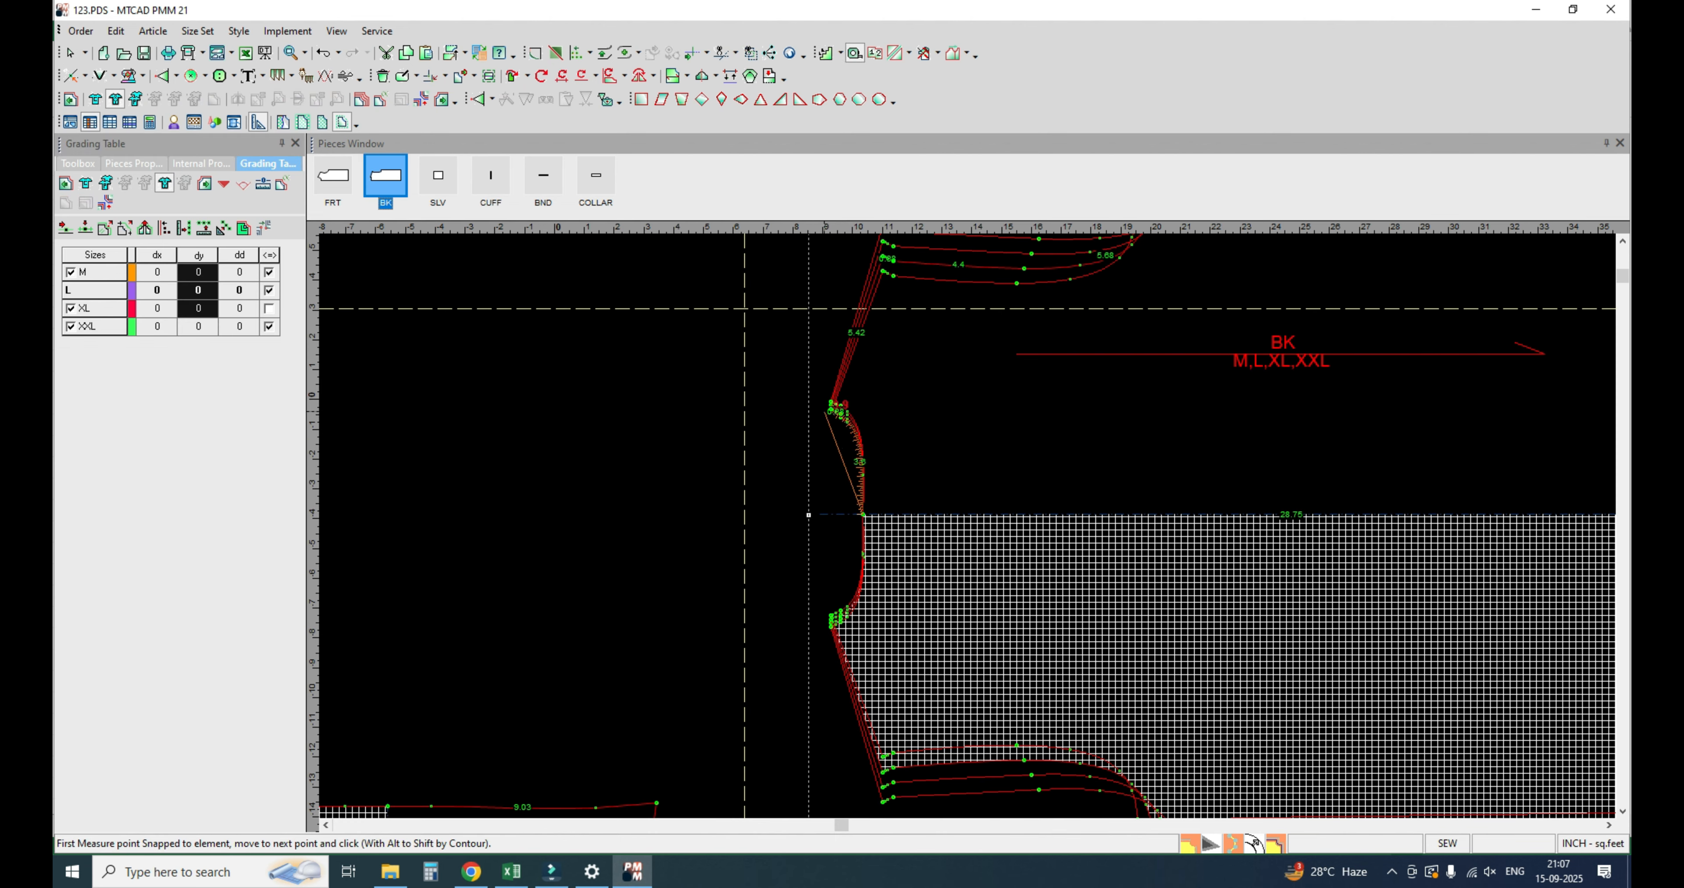
click(831, 409)
click(645, 38)
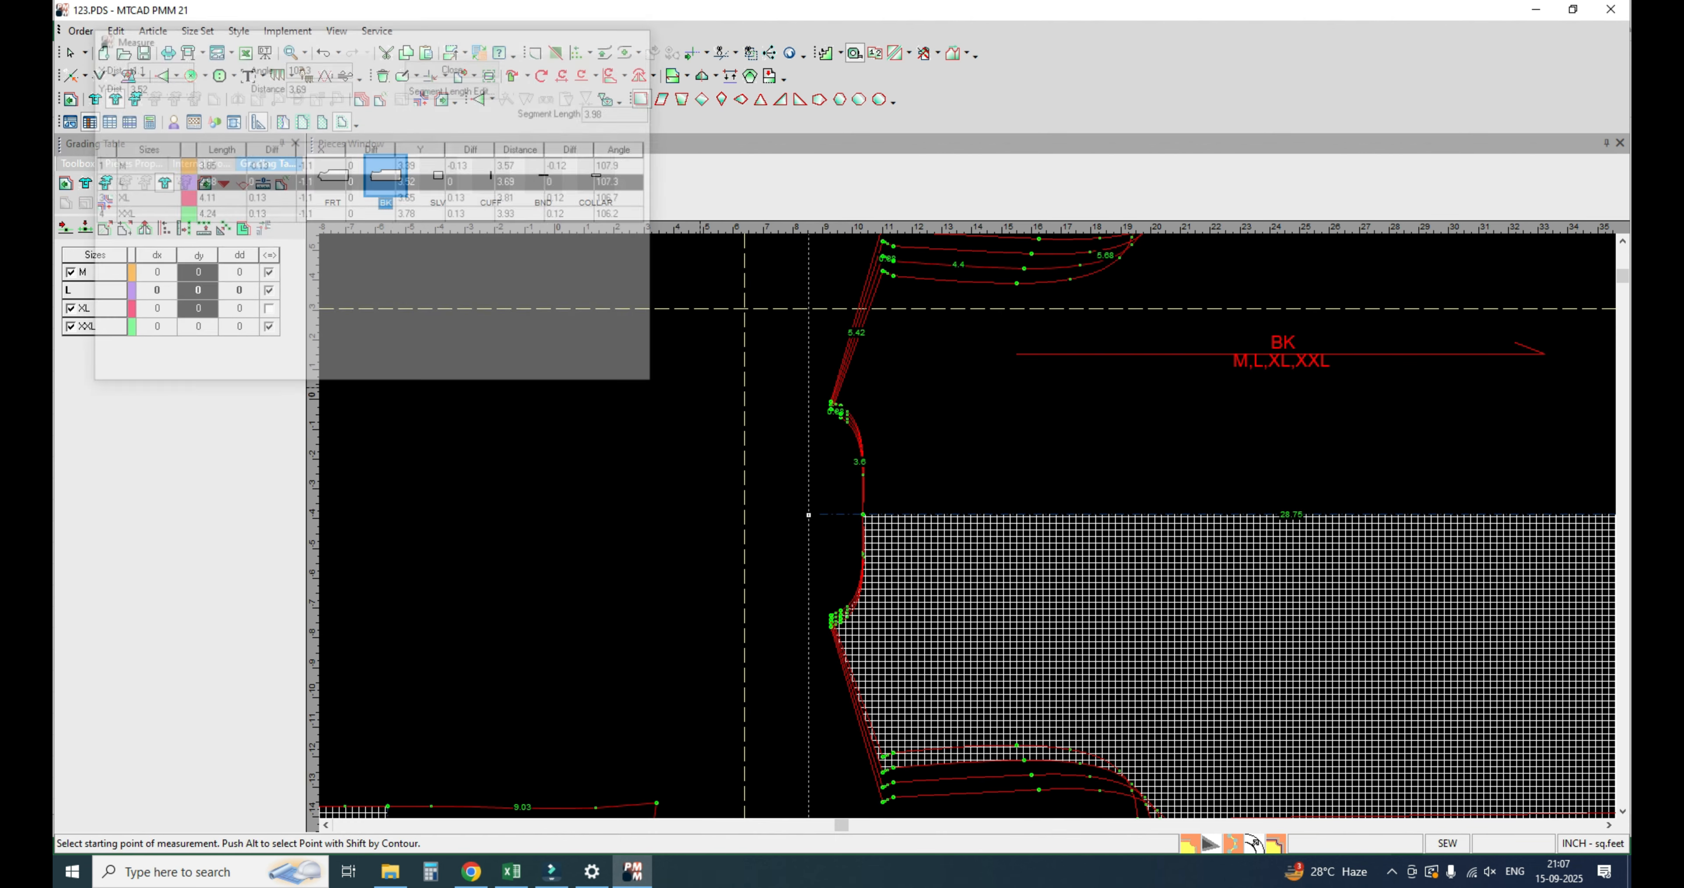
Step: Measure the front neckline from the centre front to the shoulder neck point across all sizes
scroll(947, 490, down, 5)
scroll(942, 620, up, 4)
scroll(941, 621, down, 2)
scroll(968, 515, up, 4)
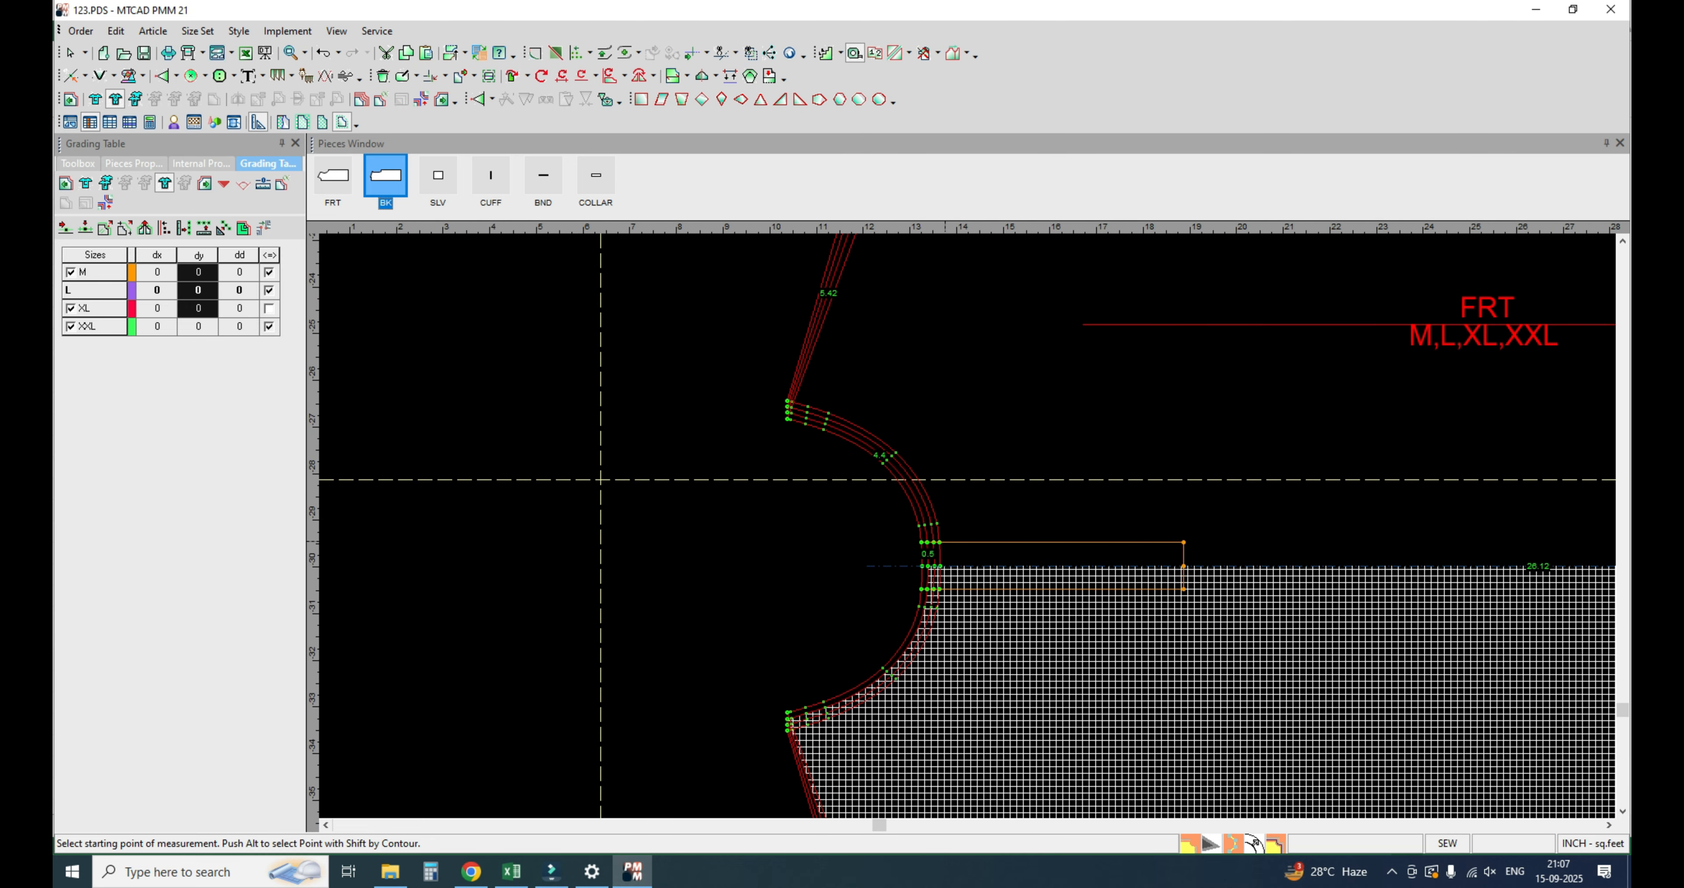
click(927, 567)
click(787, 410)
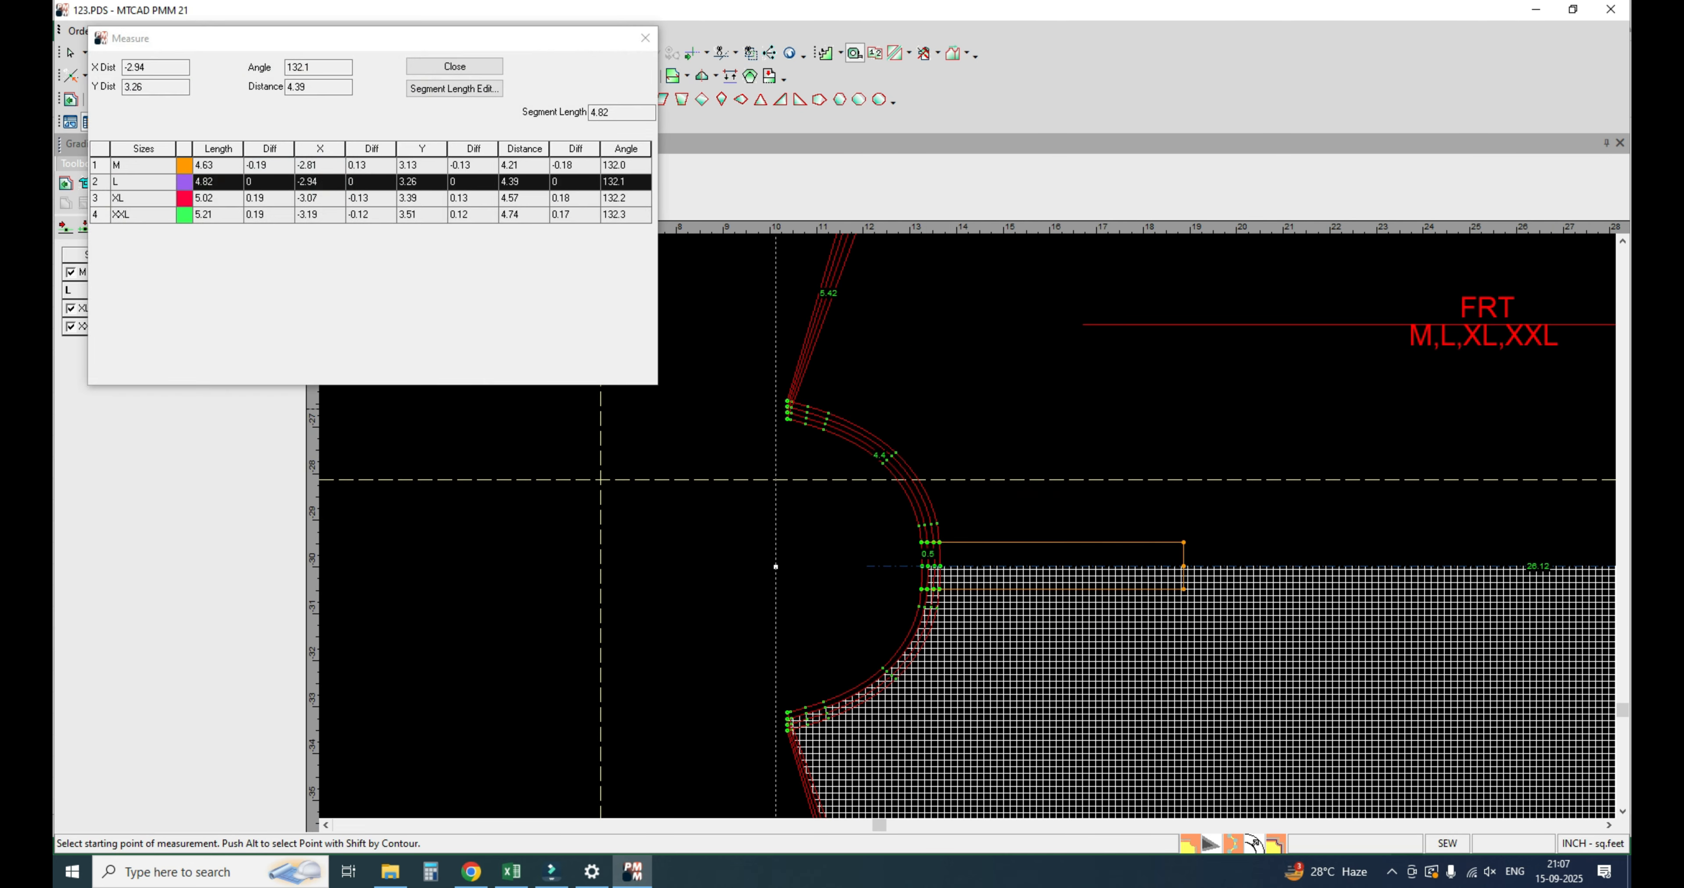
key(Escape)
Step: Repeat the front neckline measurement, starting from the base-size centre front point
scroll(806, 529, up, 3)
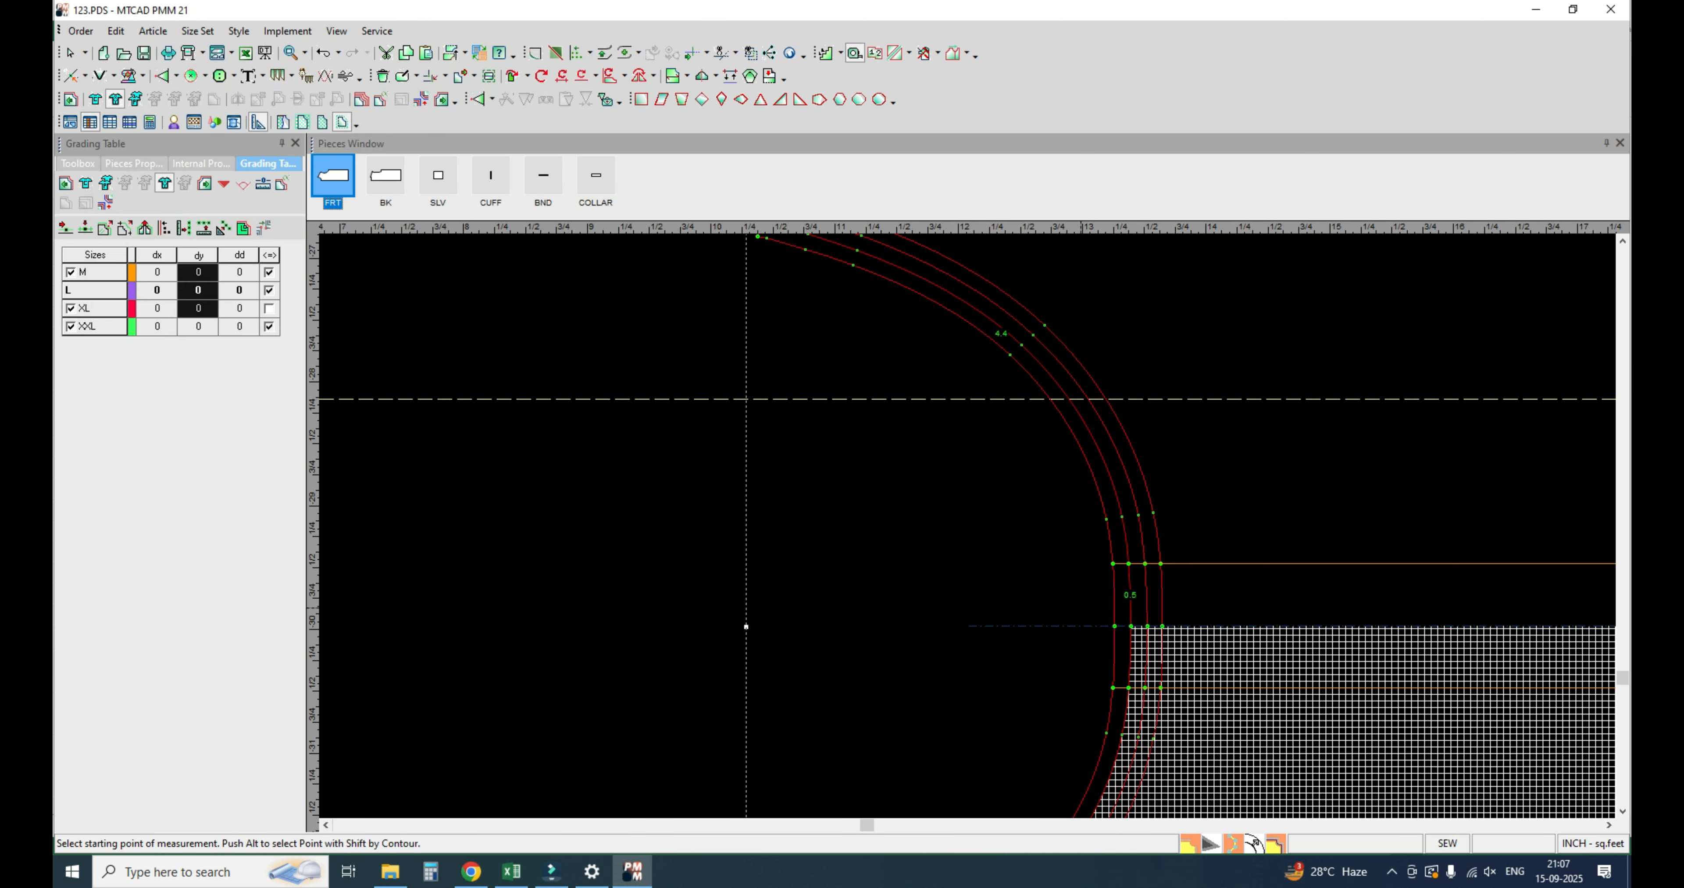
click(1130, 625)
scroll(1038, 563, down, 1)
scroll(994, 477, up, 1)
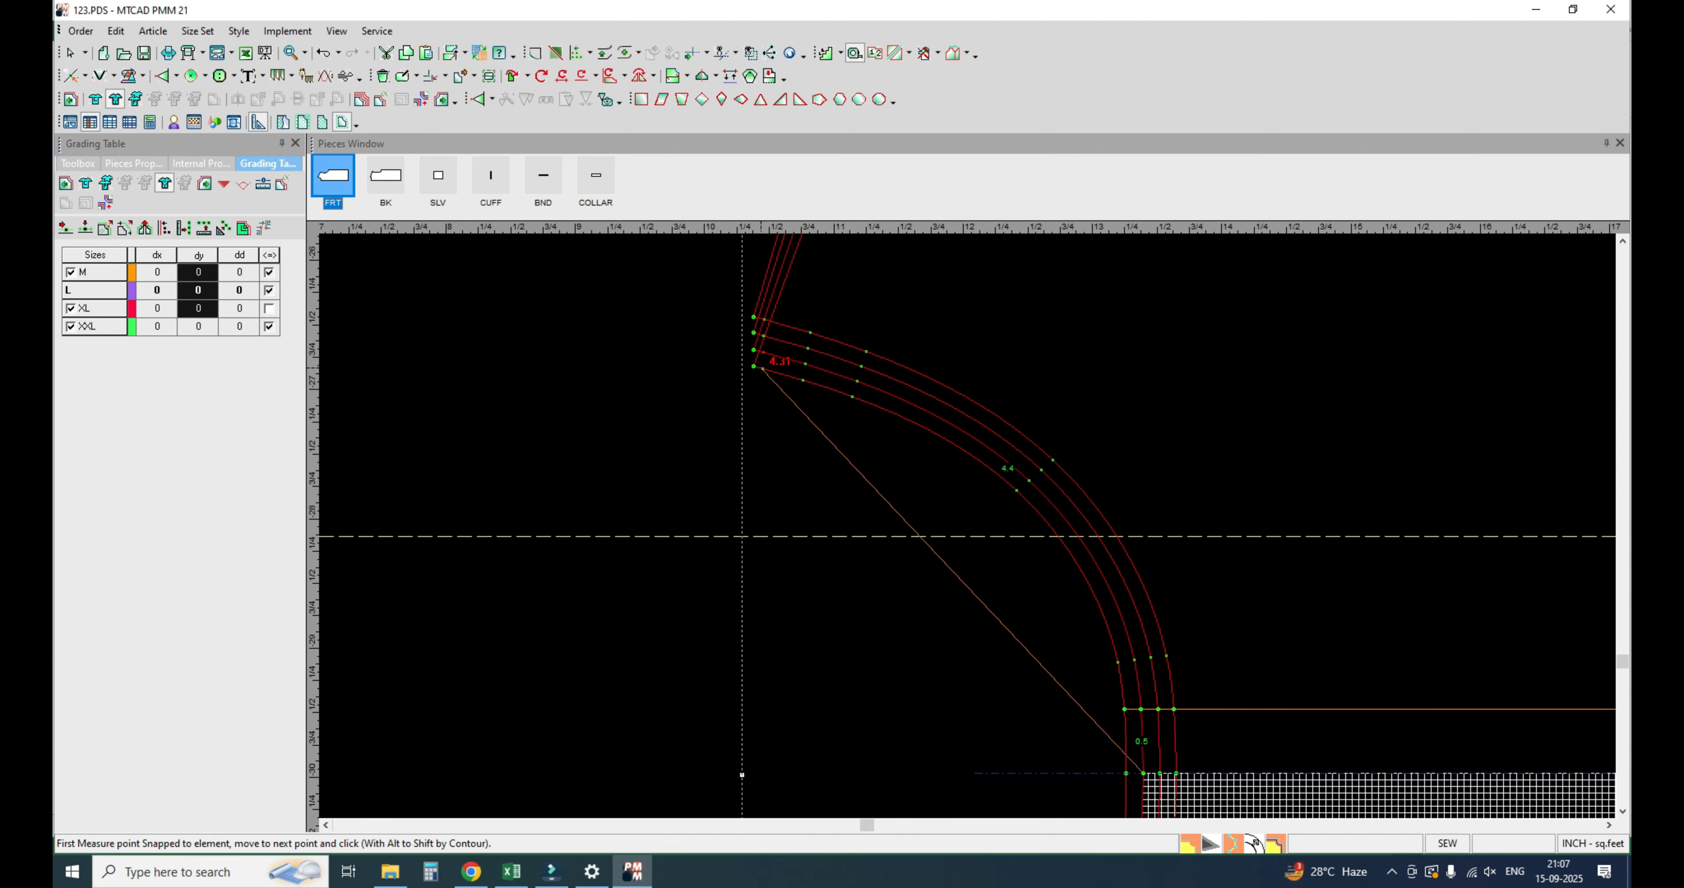
click(755, 352)
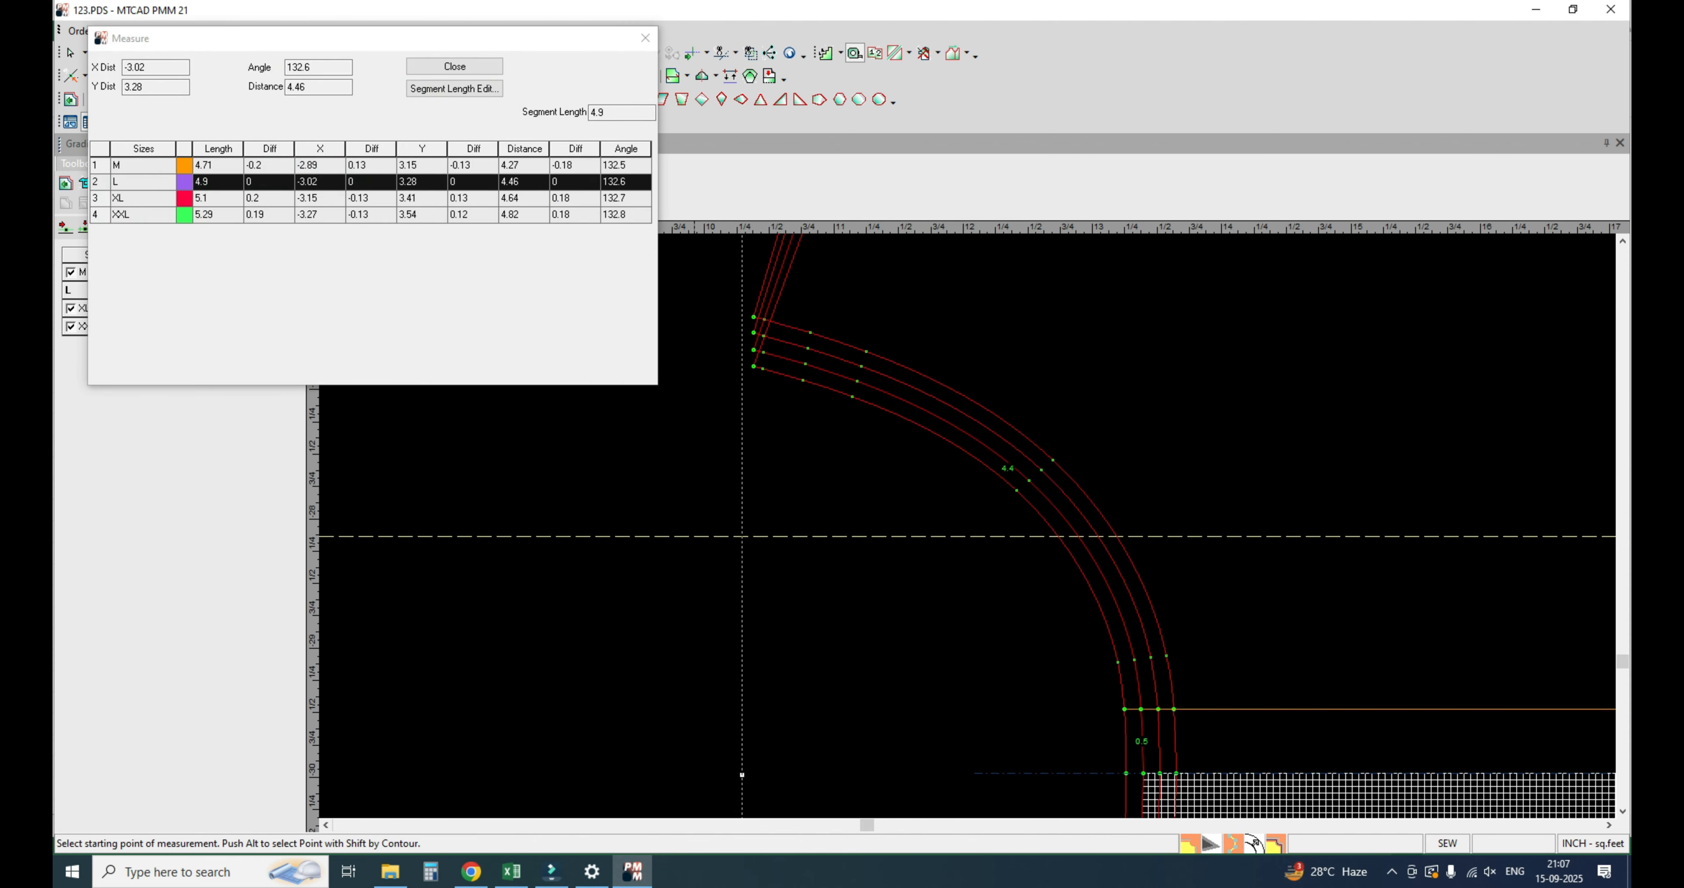
click(644, 38)
Step: Grade all the points and notches at the rounded end of the BND piece with dx 0.32 per size
scroll(974, 588, down, 5)
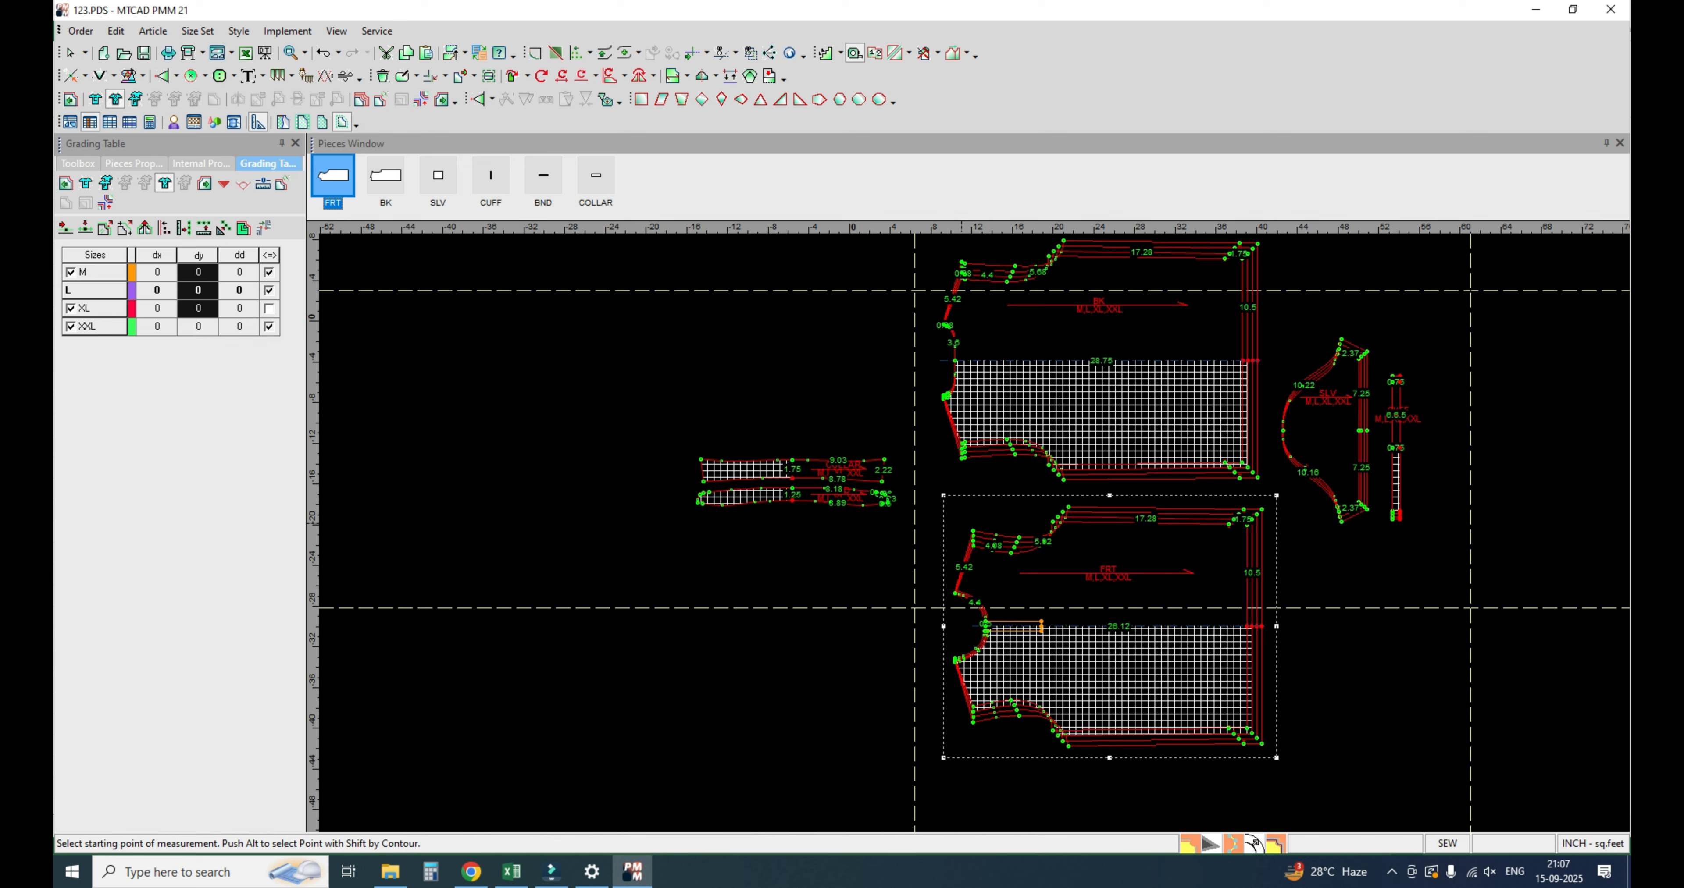
scroll(657, 509, up, 3)
right_click(1041, 364)
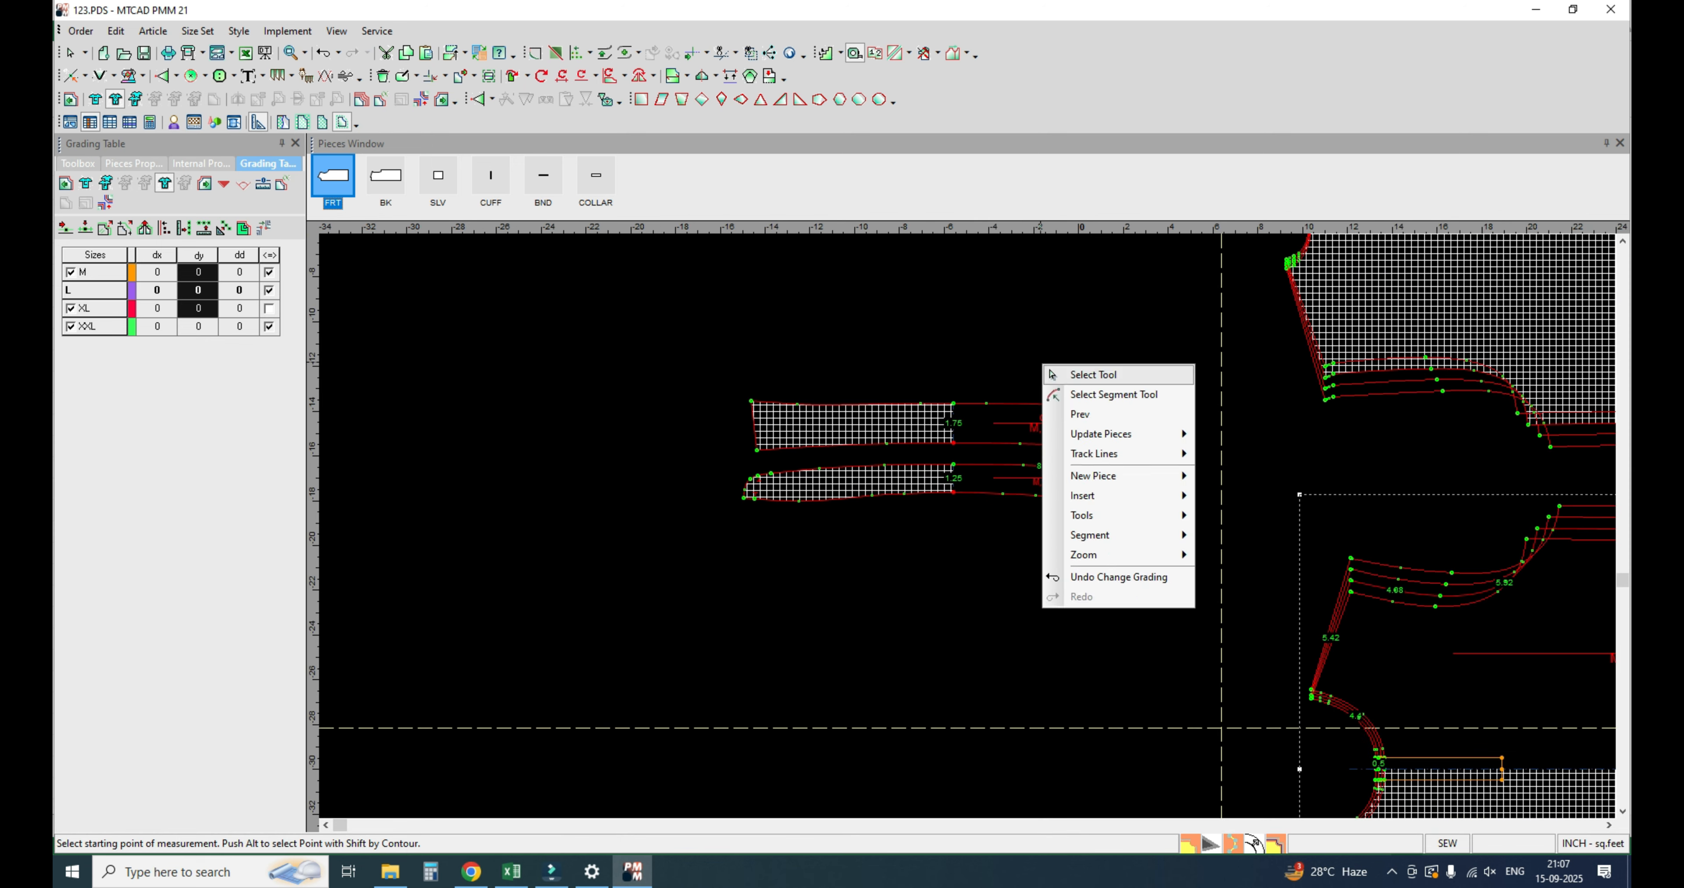
click(1098, 376)
scroll(828, 574, down, 3)
scroll(970, 527, up, 5)
scroll(967, 527, up, 4)
click(966, 532)
drag(909, 504, 980, 620)
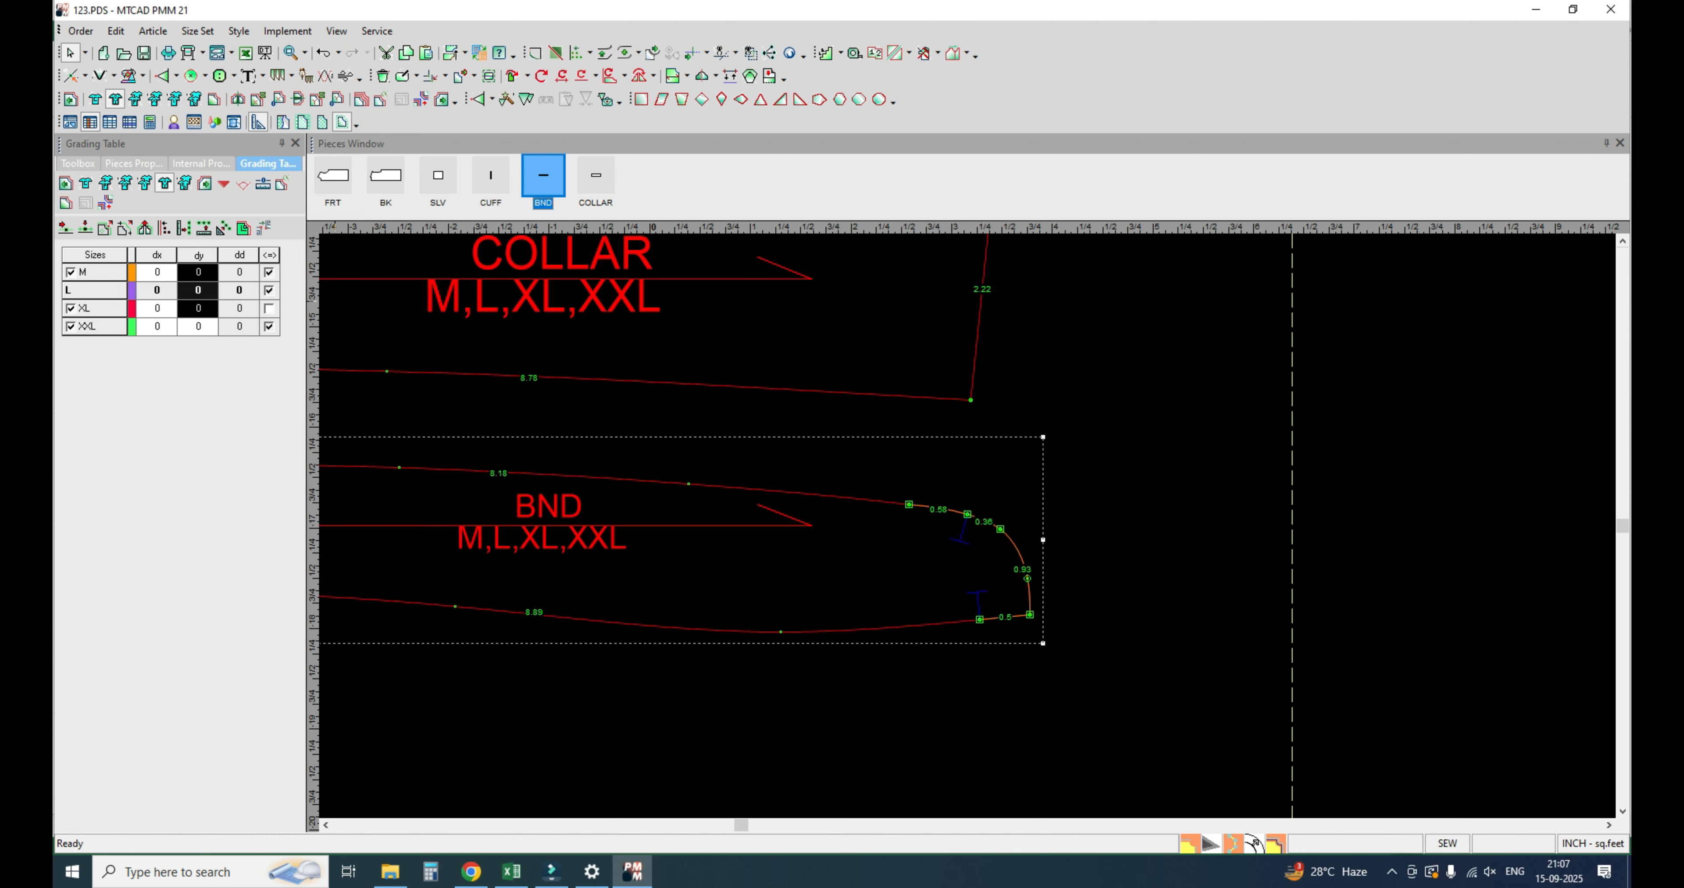
click(157, 325)
text(.32)
key(Return)
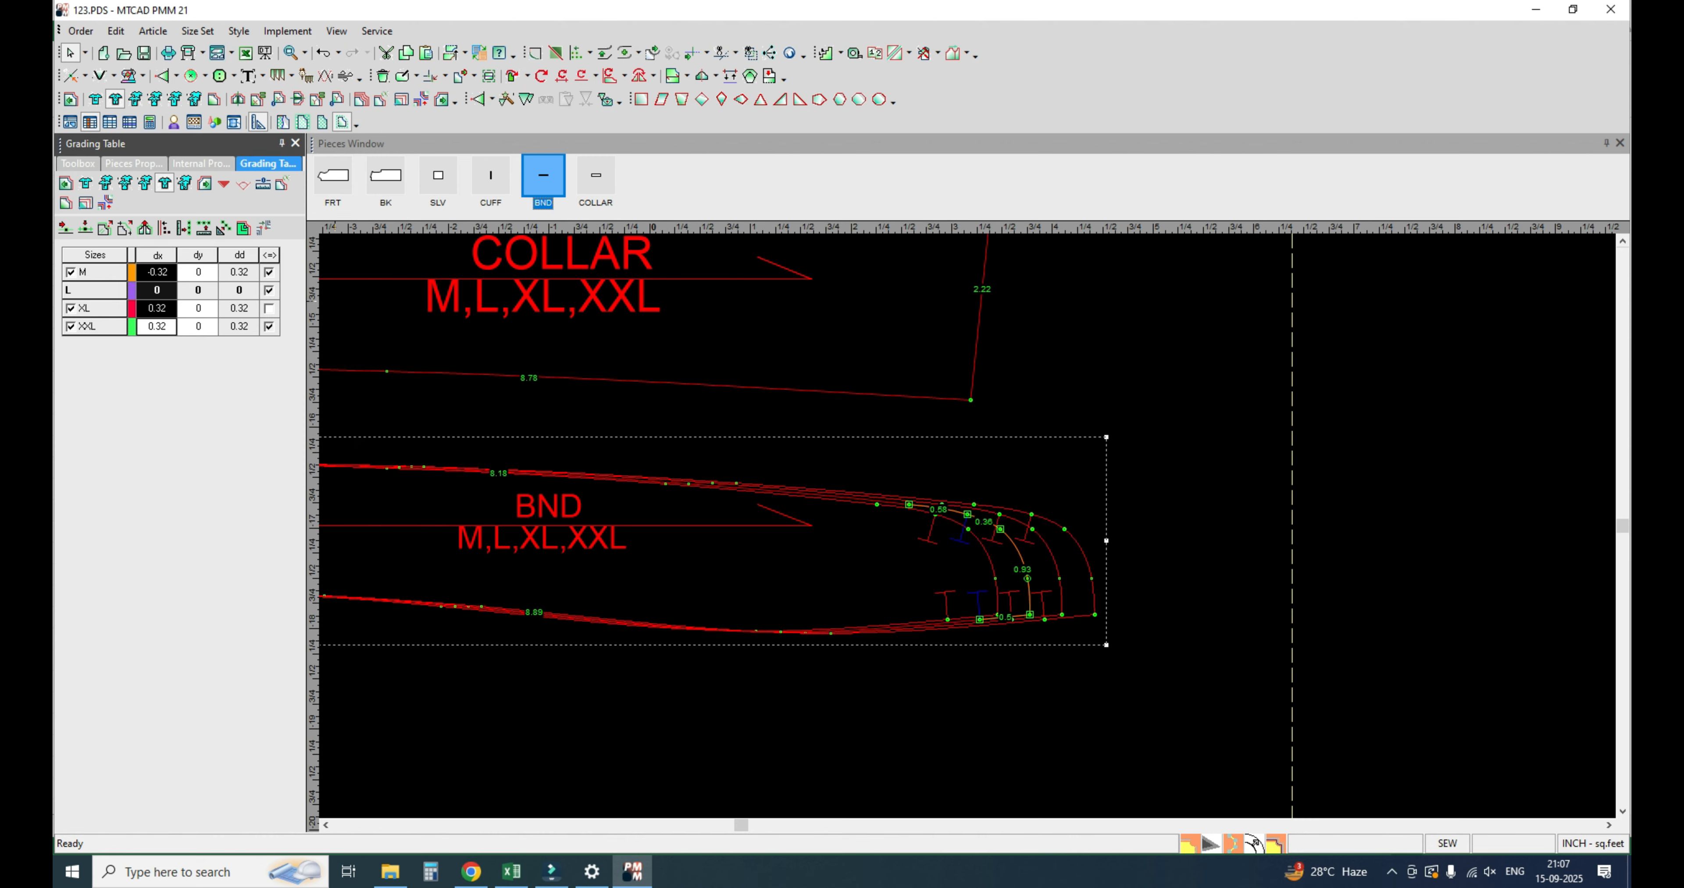
Step: Grade both corner points at the end of the COLLAR piece with dx 0.32 per size
scroll(1072, 526, down, 5)
scroll(991, 466, up, 3)
drag(1118, 380, 1103, 520)
drag(156, 326, 156, 272)
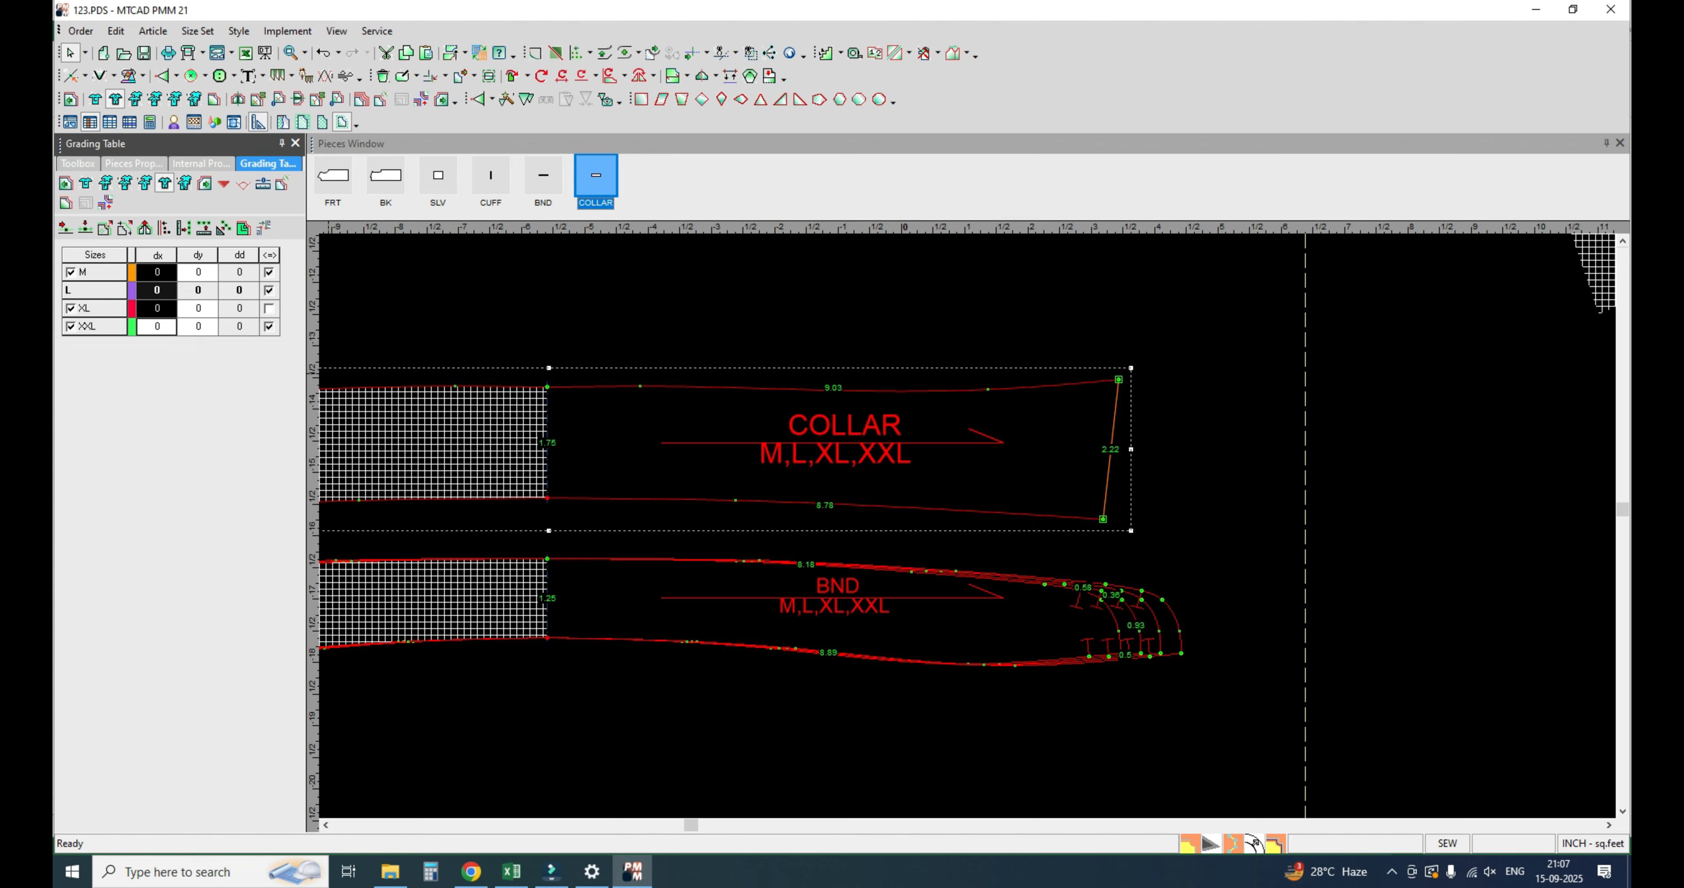
text(0.32)
key(Return)
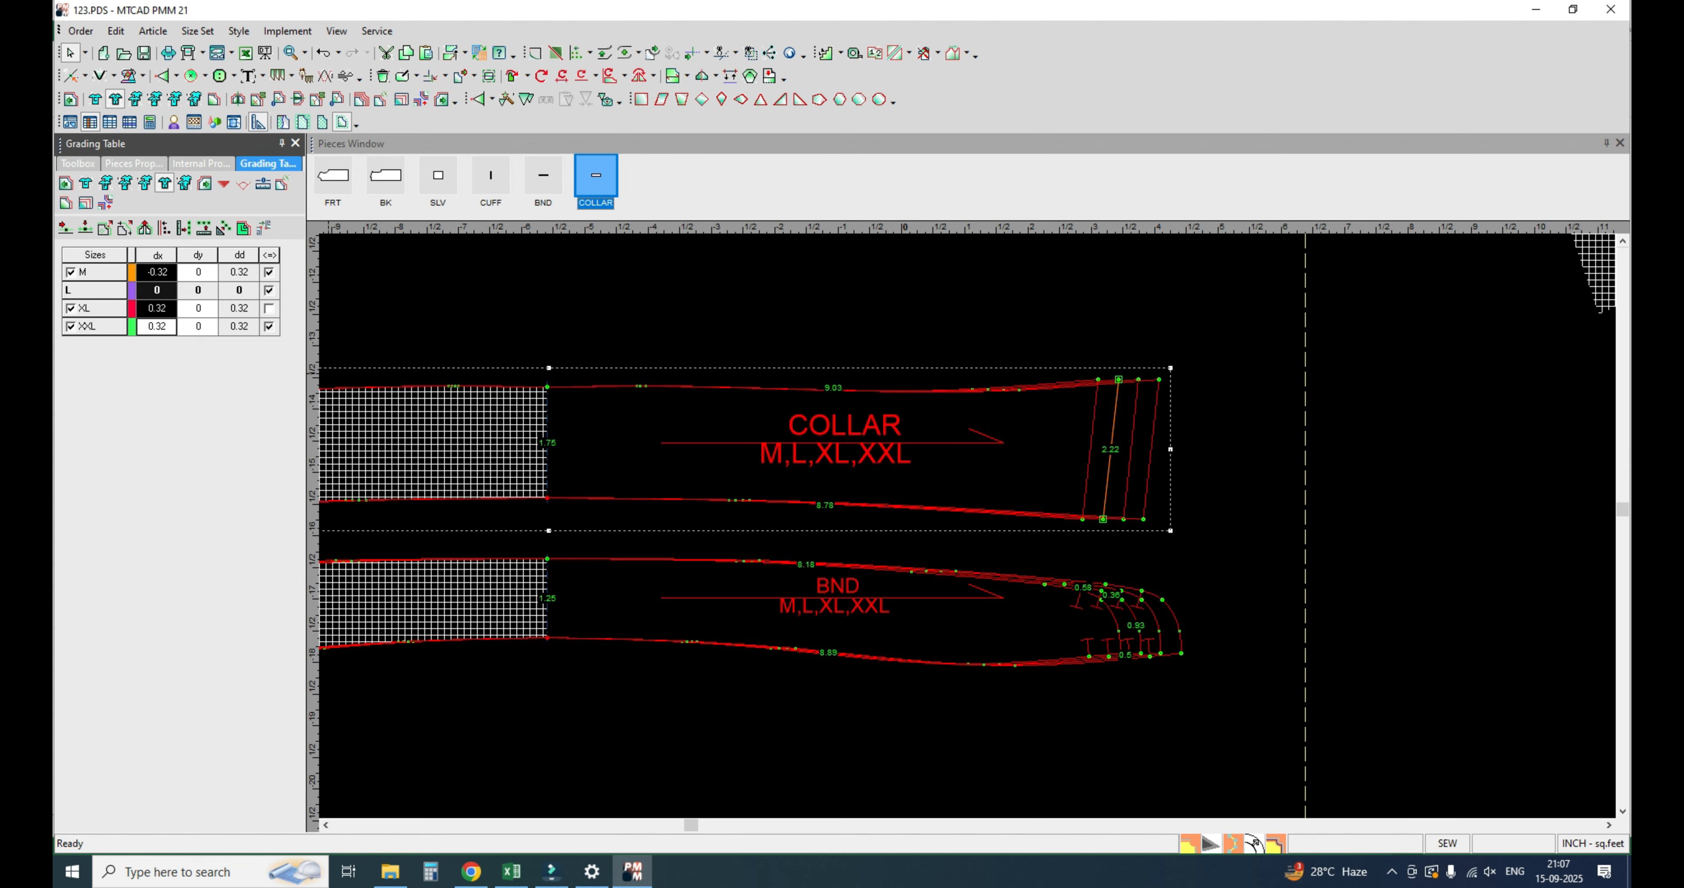
Step: Look over all the graded pieces, examining the sleeve and cuff closely
scroll(1084, 530, down, 10)
scroll(966, 525, up, 4)
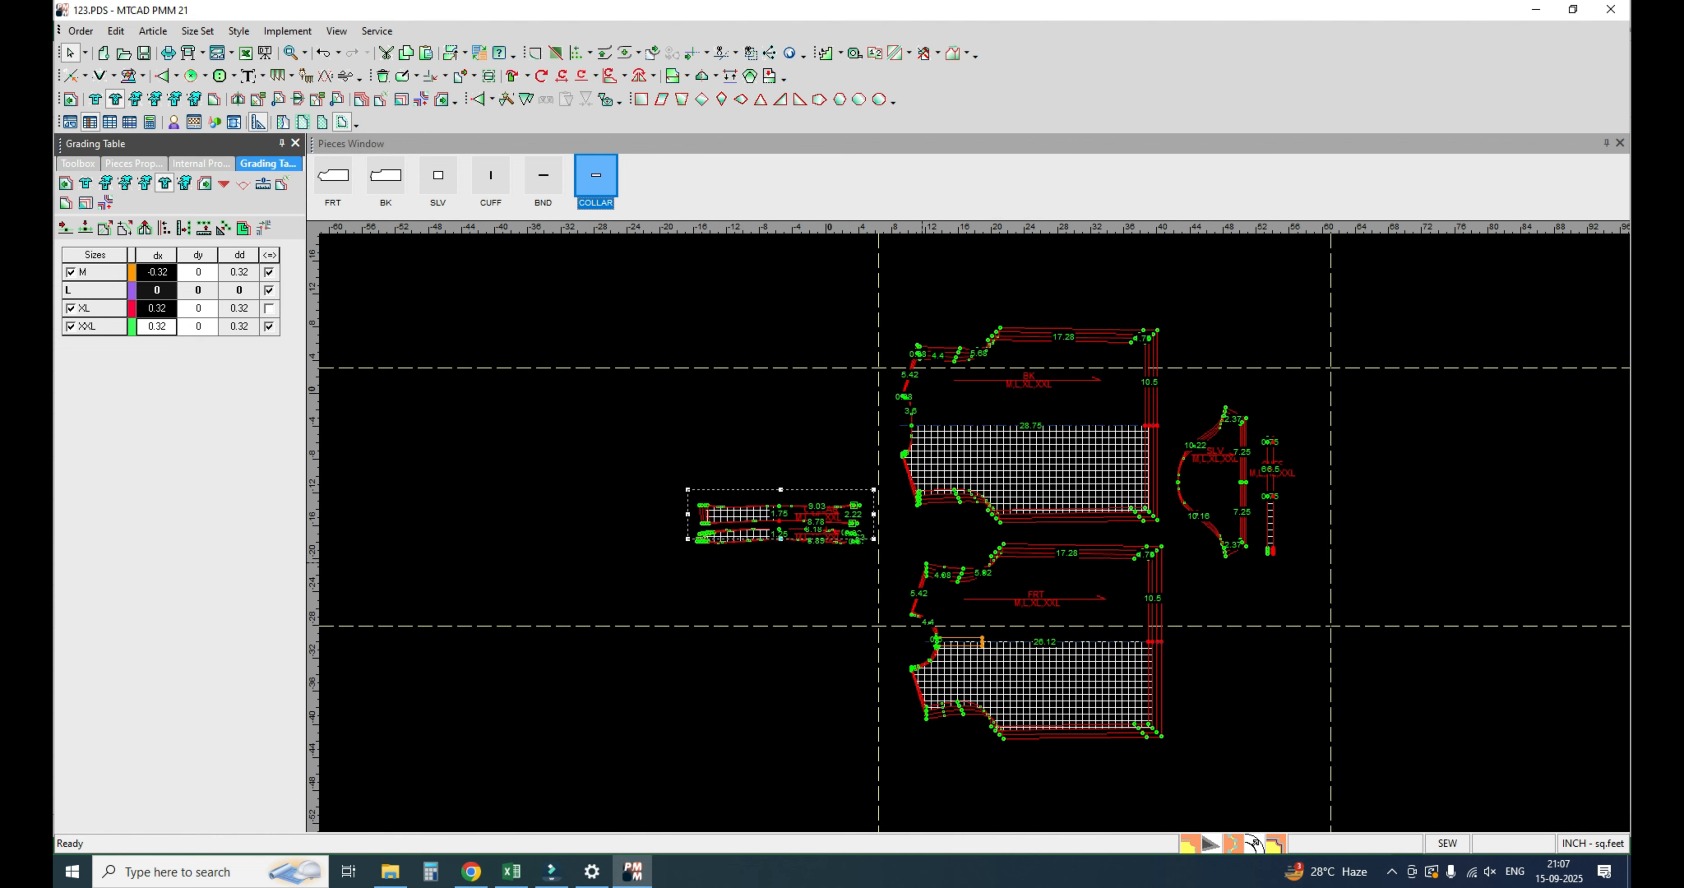
scroll(1016, 555, down, 2)
scroll(1141, 499, up, 4)
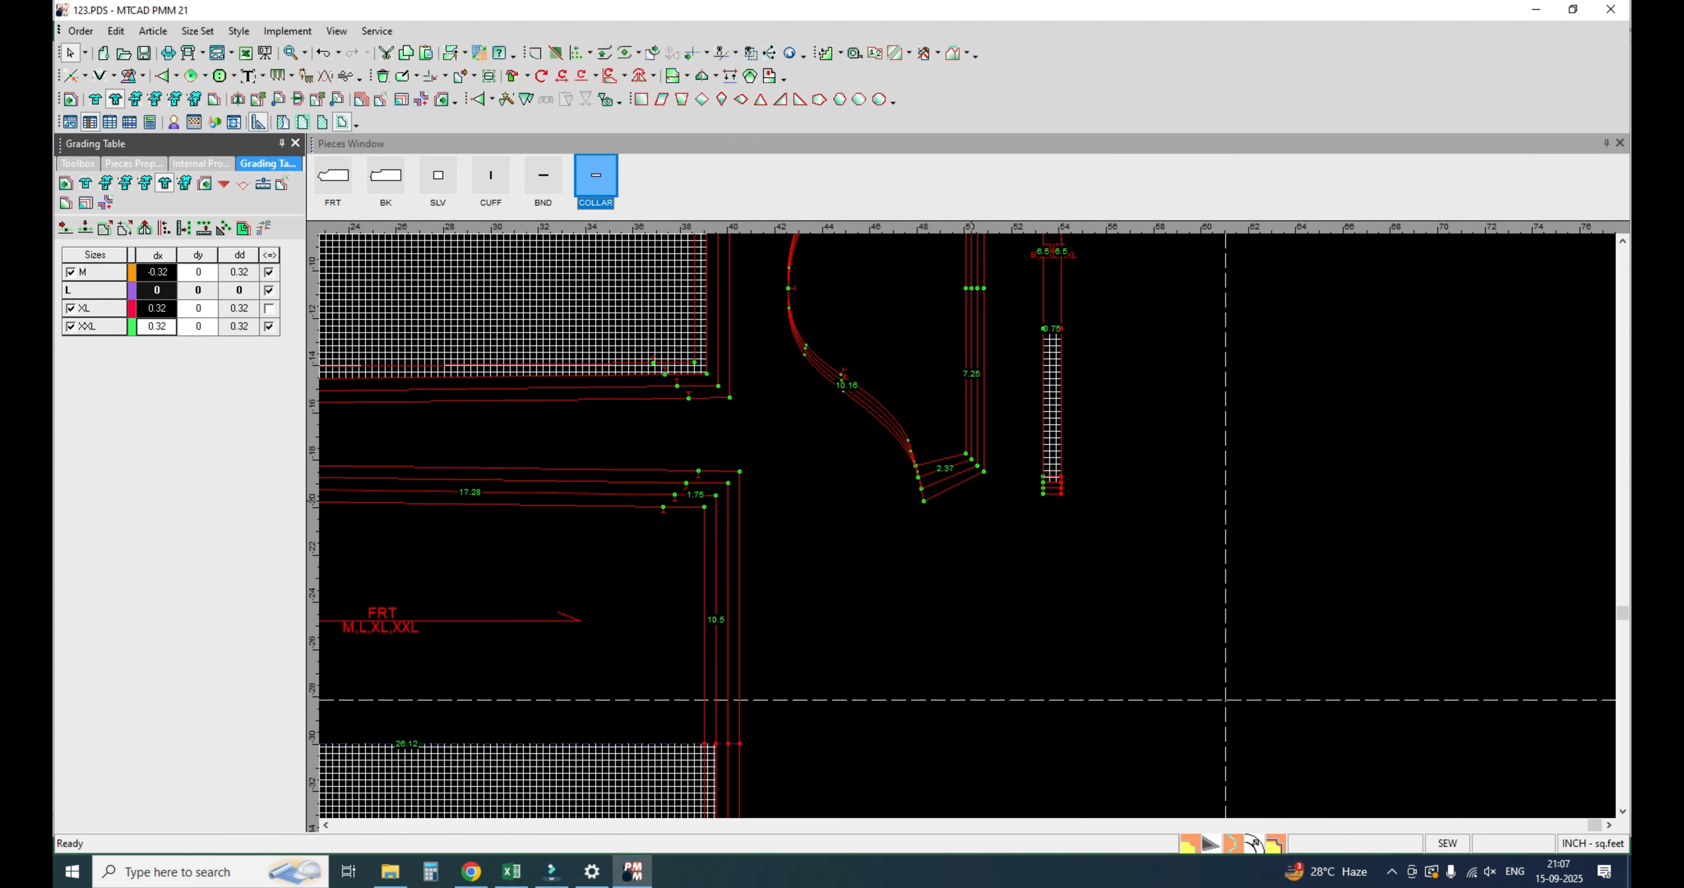
scroll(969, 525, down, 3)
scroll(1033, 359, up, 3)
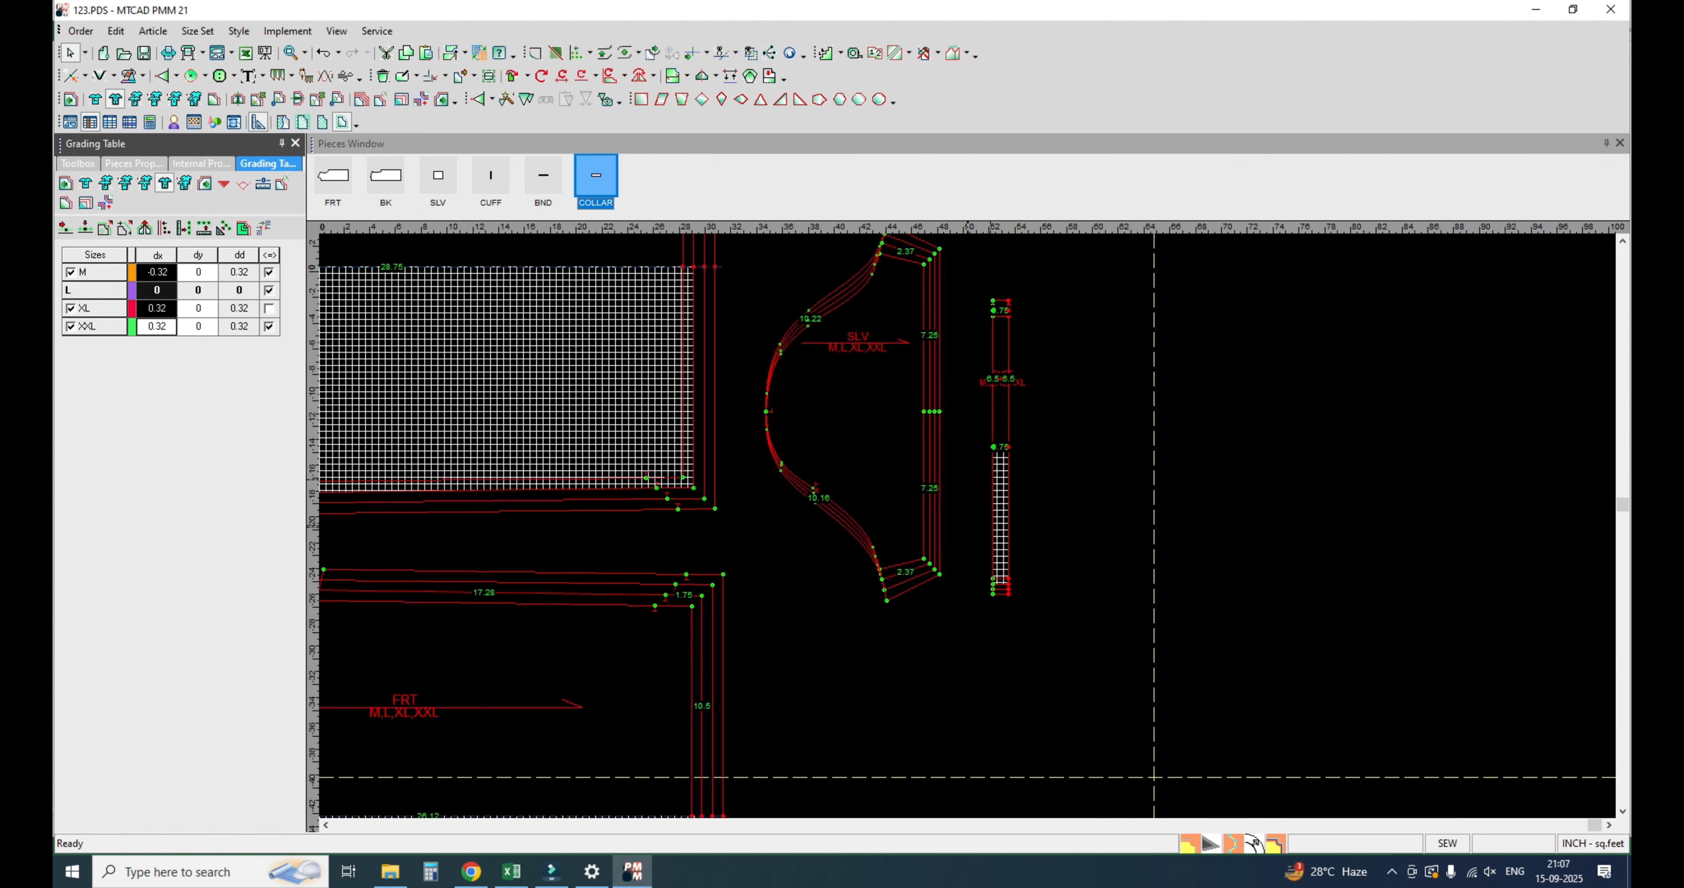
scroll(1019, 392, down, 3)
scroll(1027, 533, down, 2)
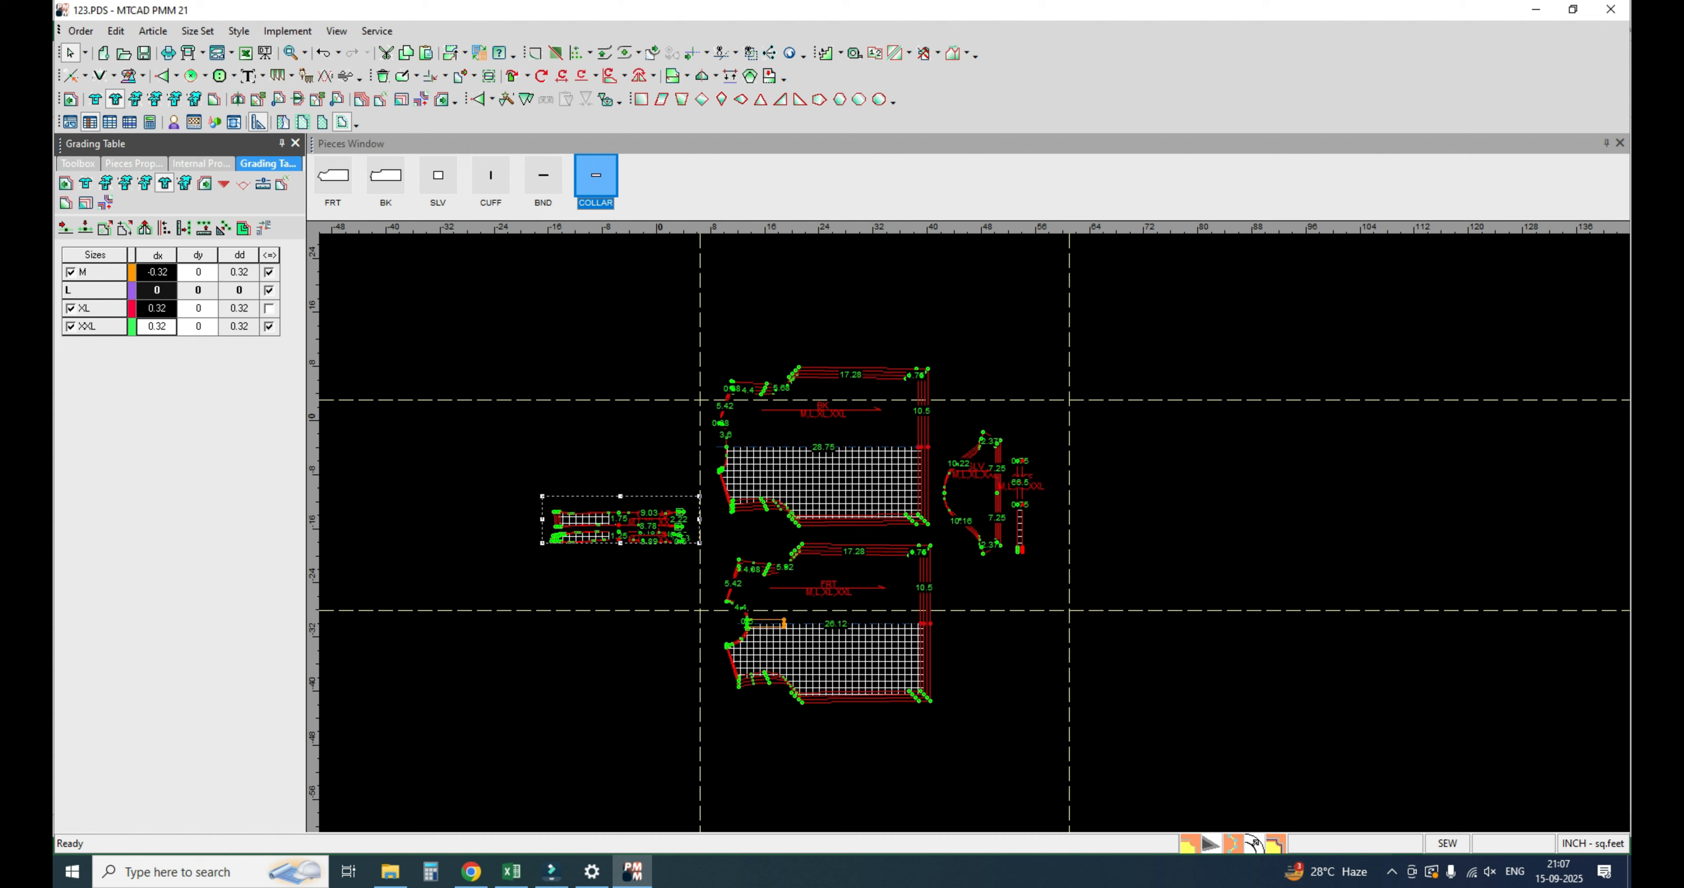
Step: Mark the SLV piece as a pair in its piece properties
click(980, 498)
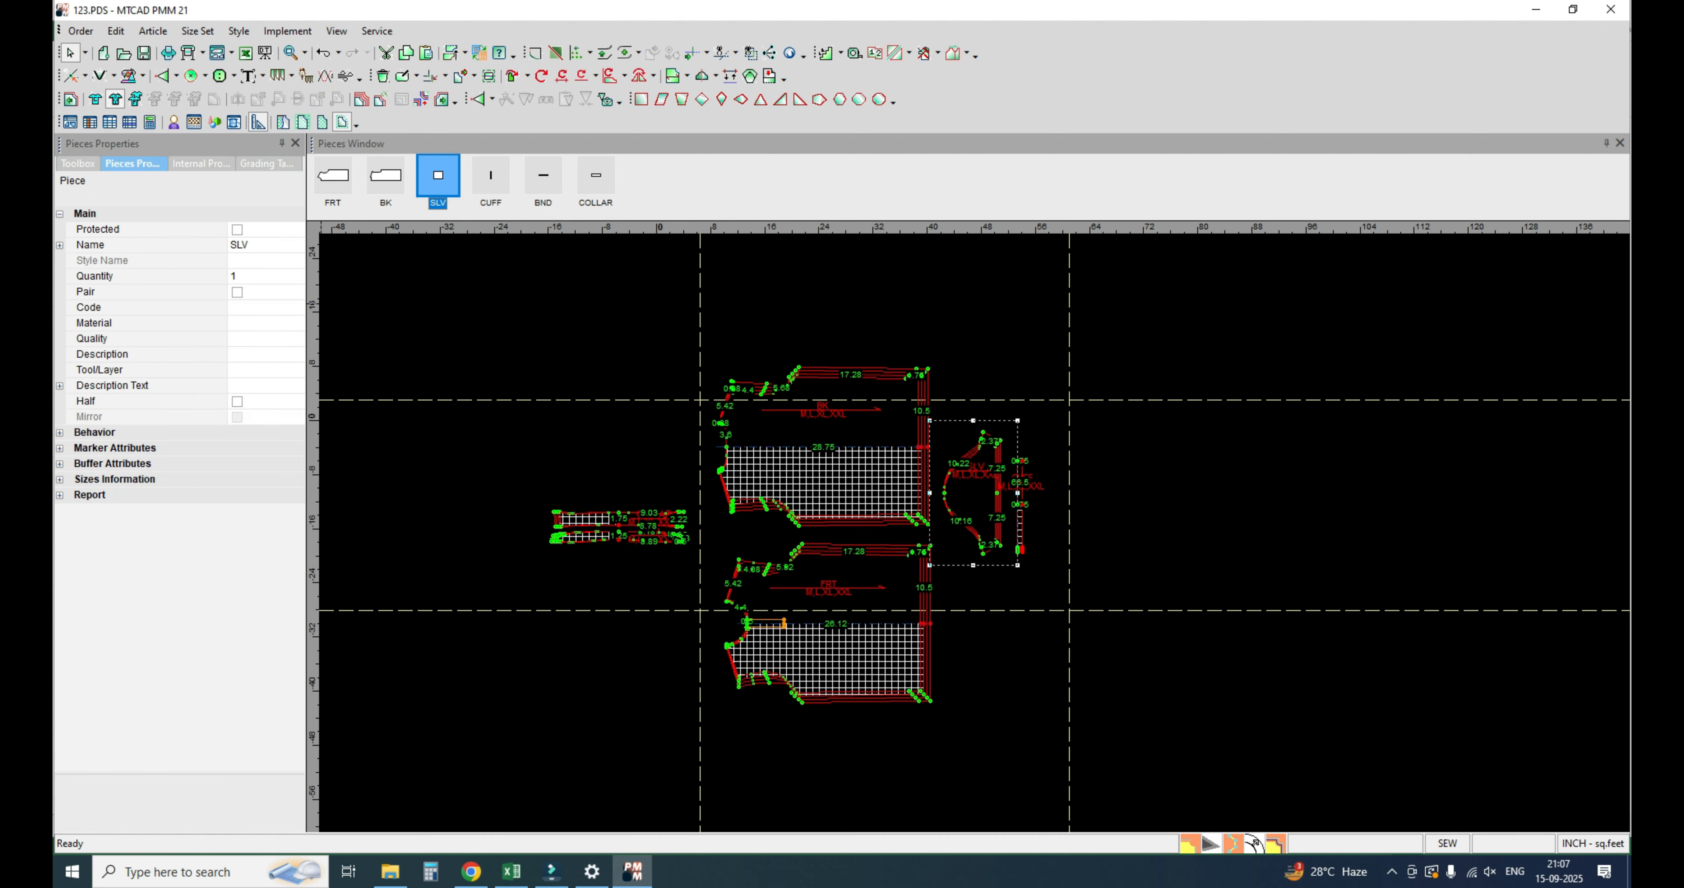
click(237, 292)
scroll(915, 532, up, 3)
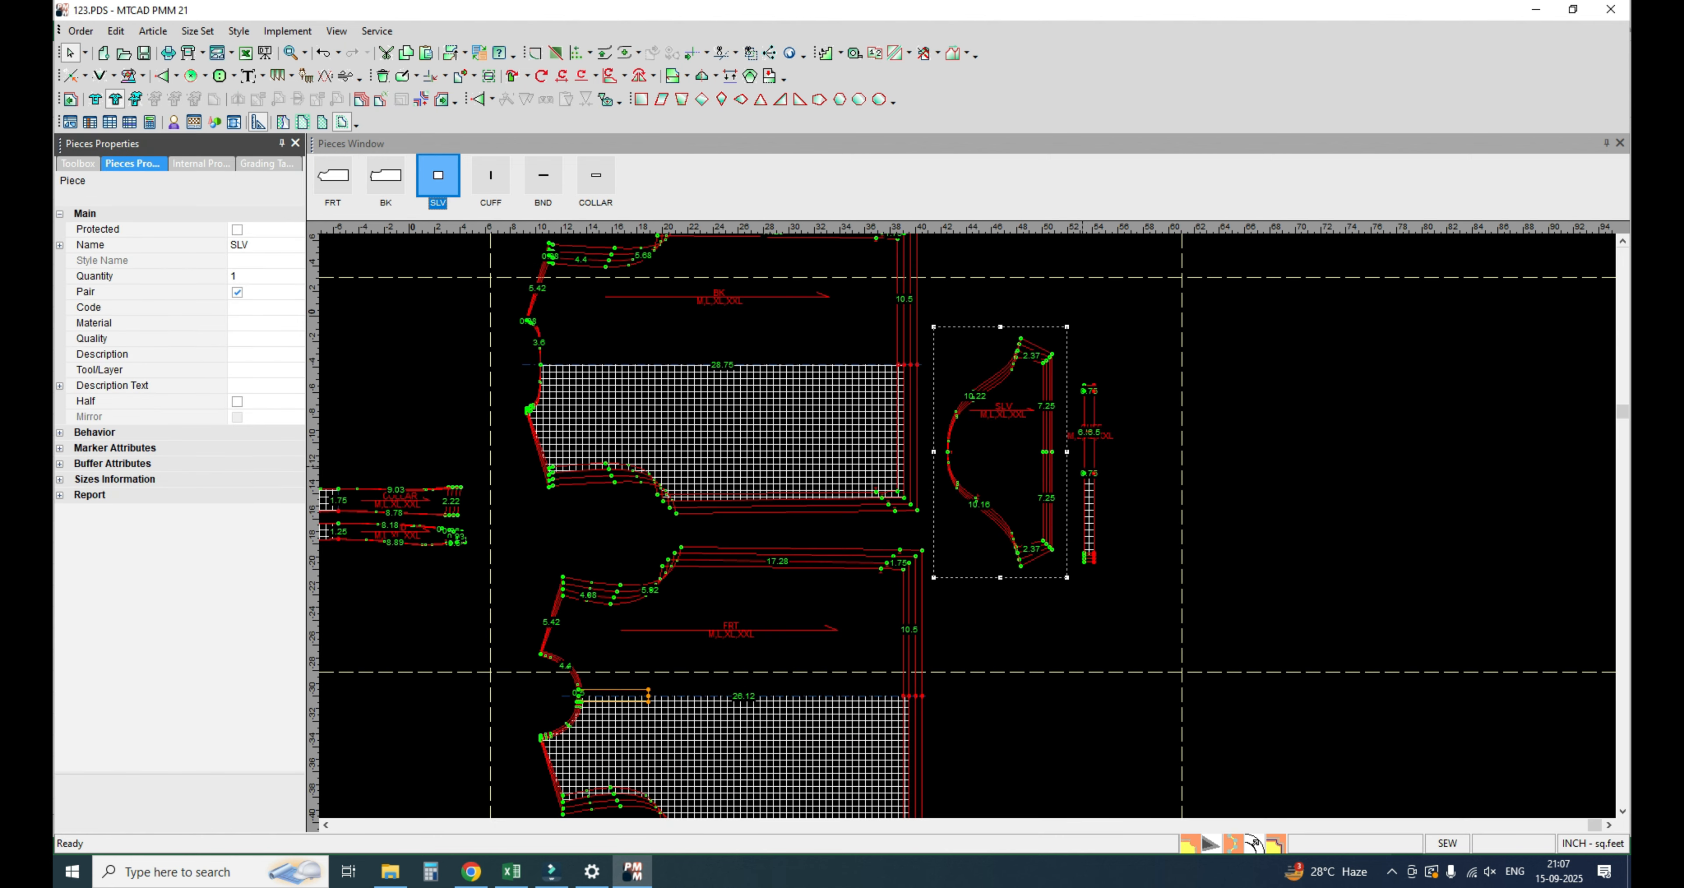
Step: Examine the CUFF piece's properties, including its behavior and marker attributes
click(1090, 456)
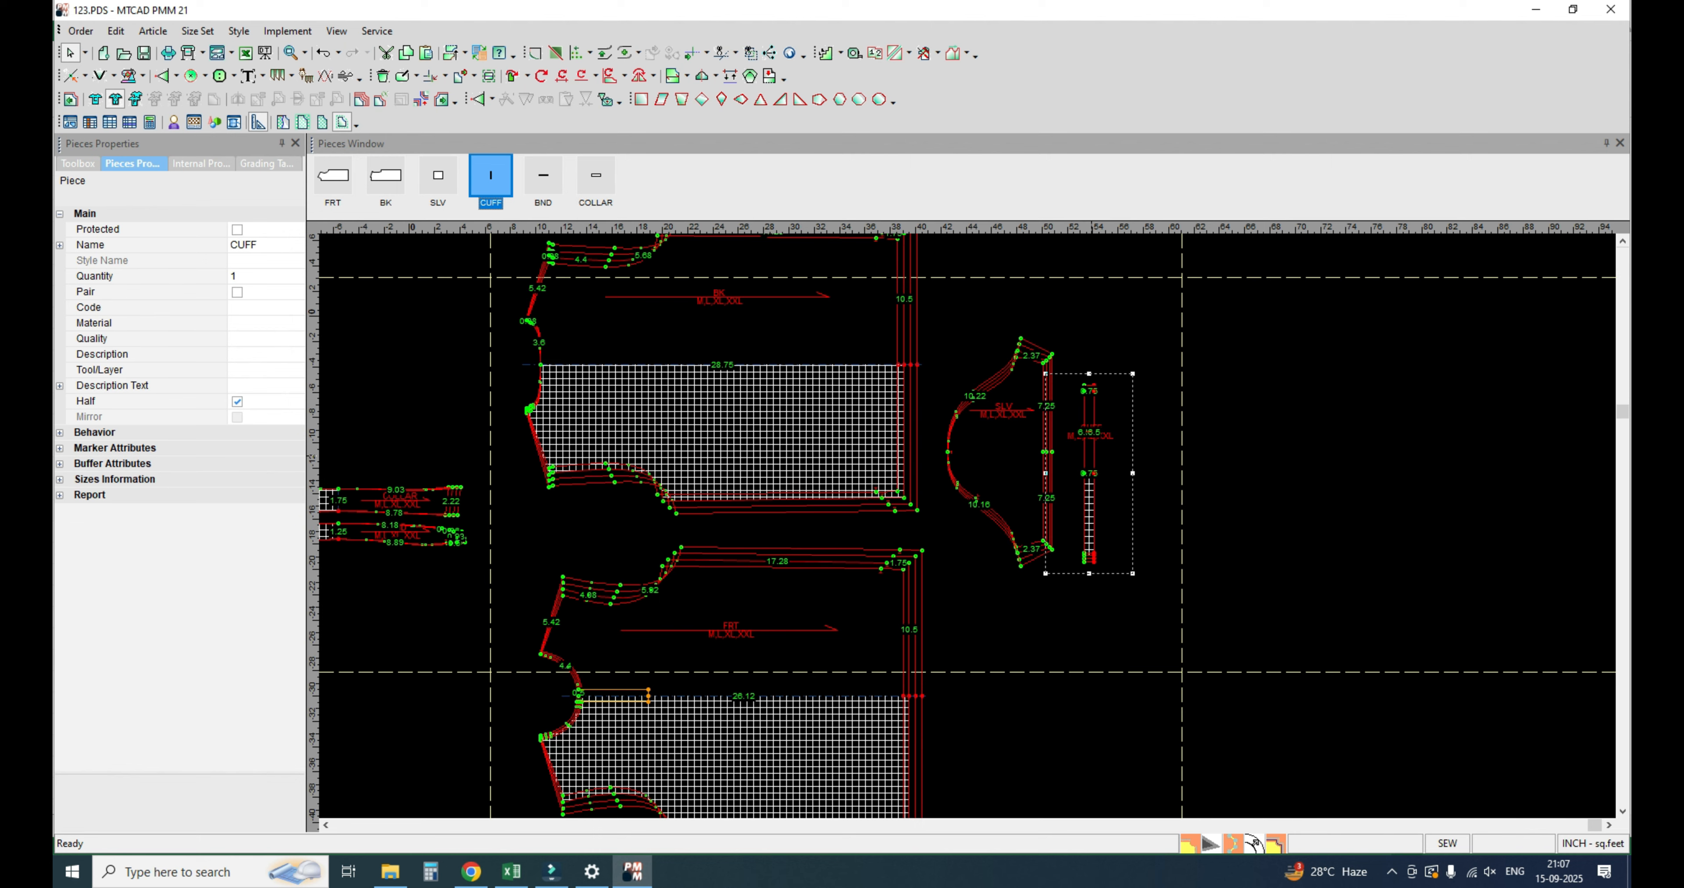
click(59, 432)
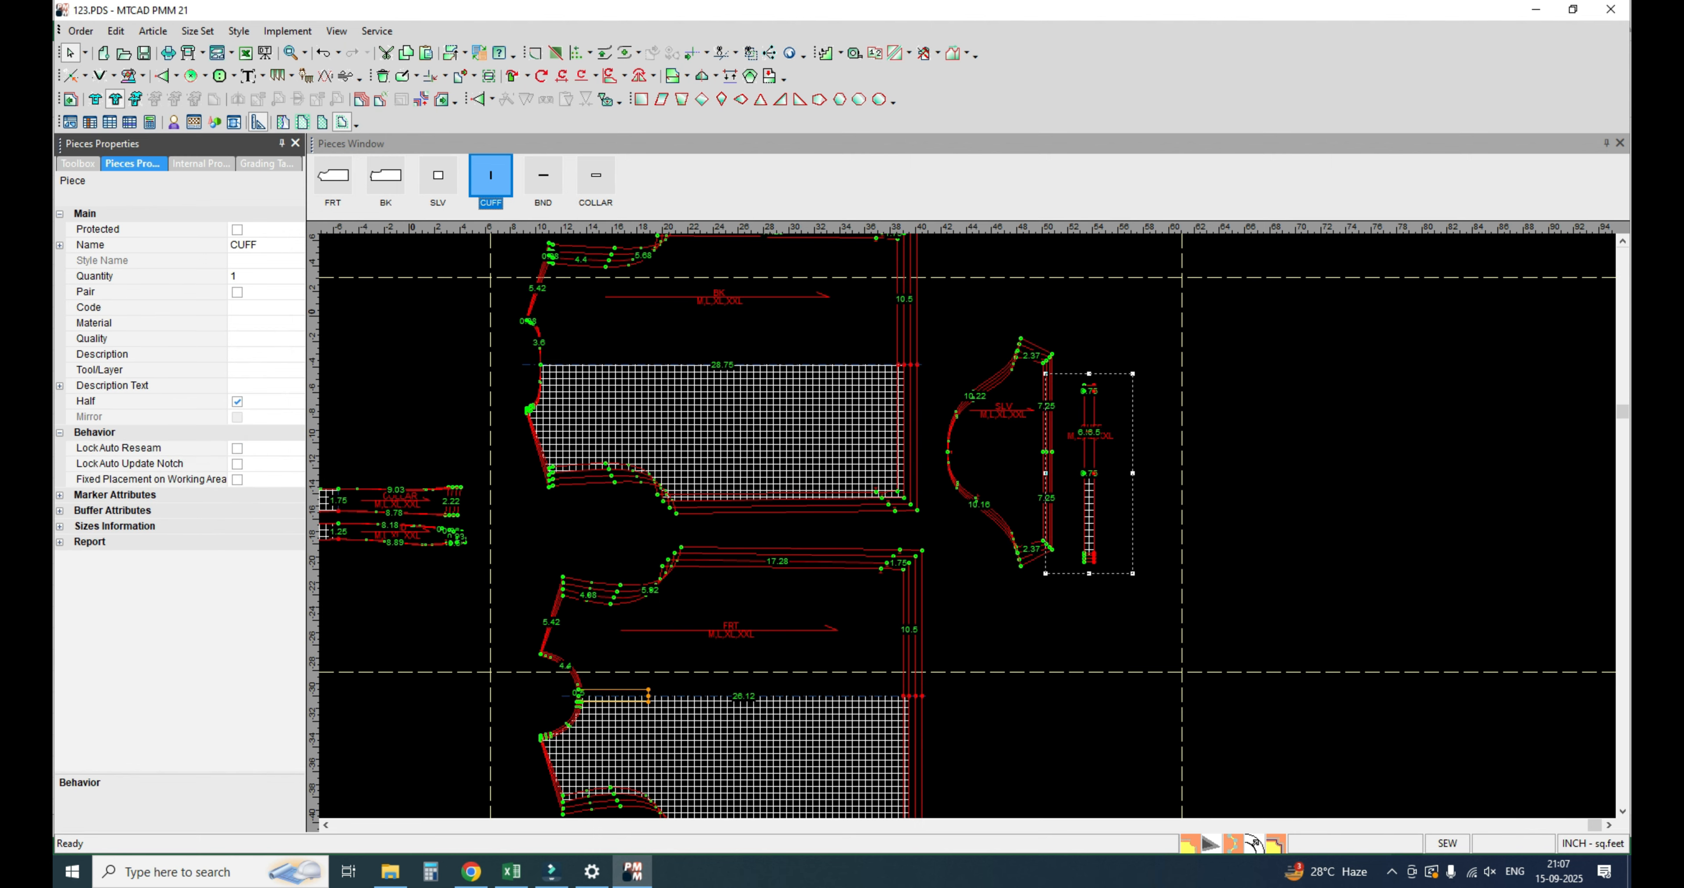
click(60, 495)
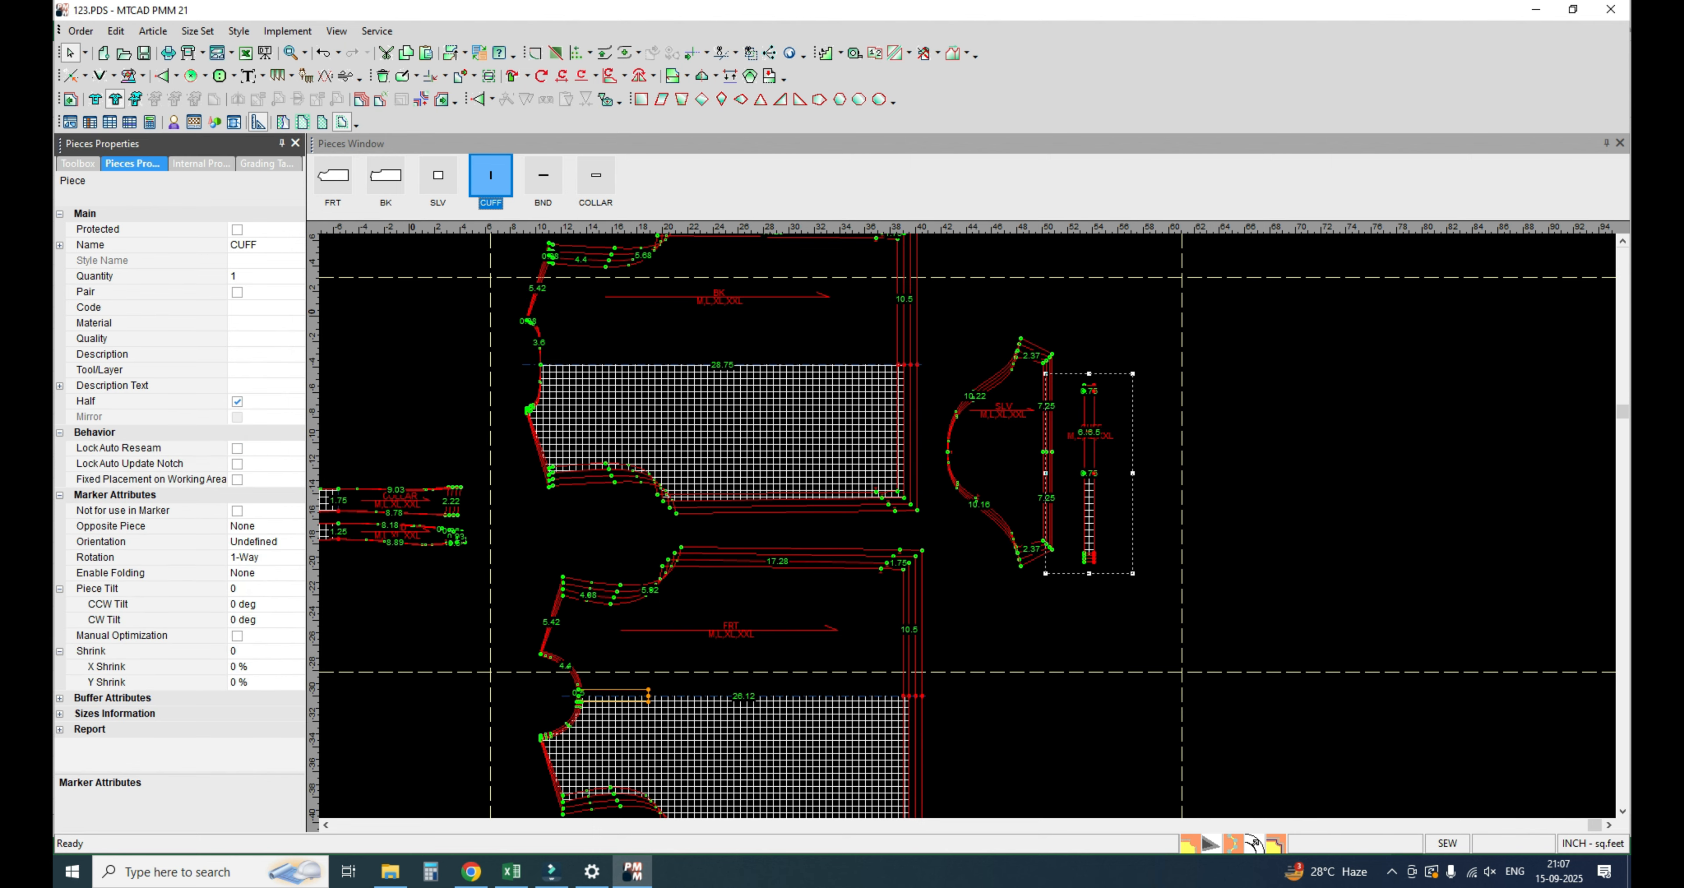
click(146, 510)
scroll(513, 558, down, 1)
scroll(942, 523, up, 1)
Step: Mark the BND and COLLAR pieces as pairs in their piece properties
click(897, 502)
scroll(897, 502, up, 5)
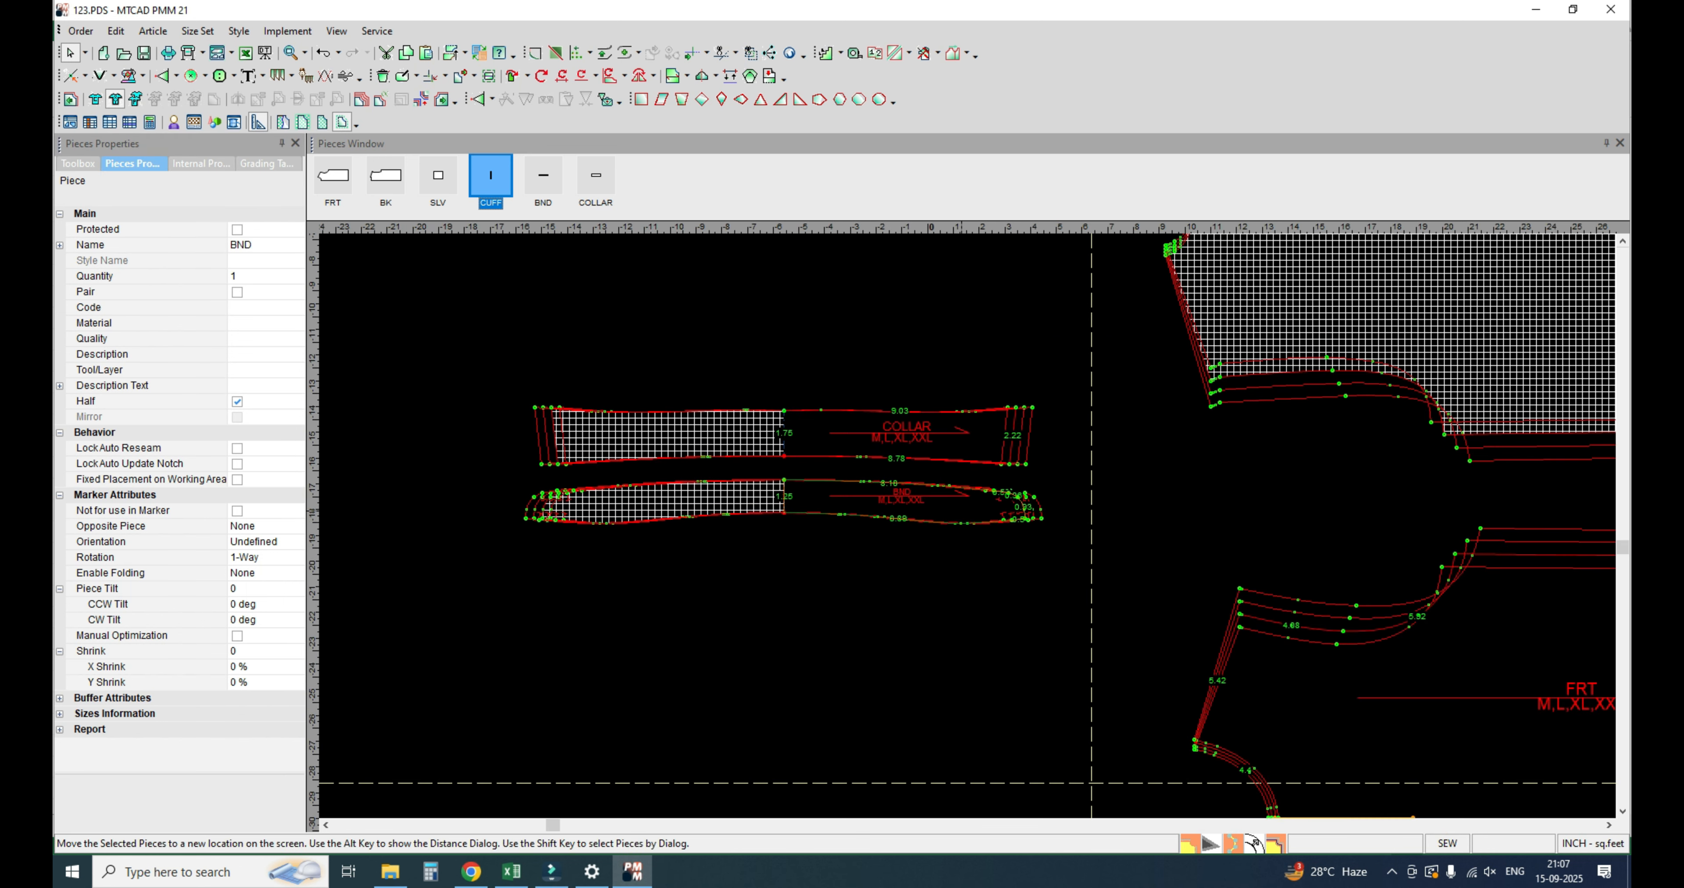
click(961, 496)
click(237, 292)
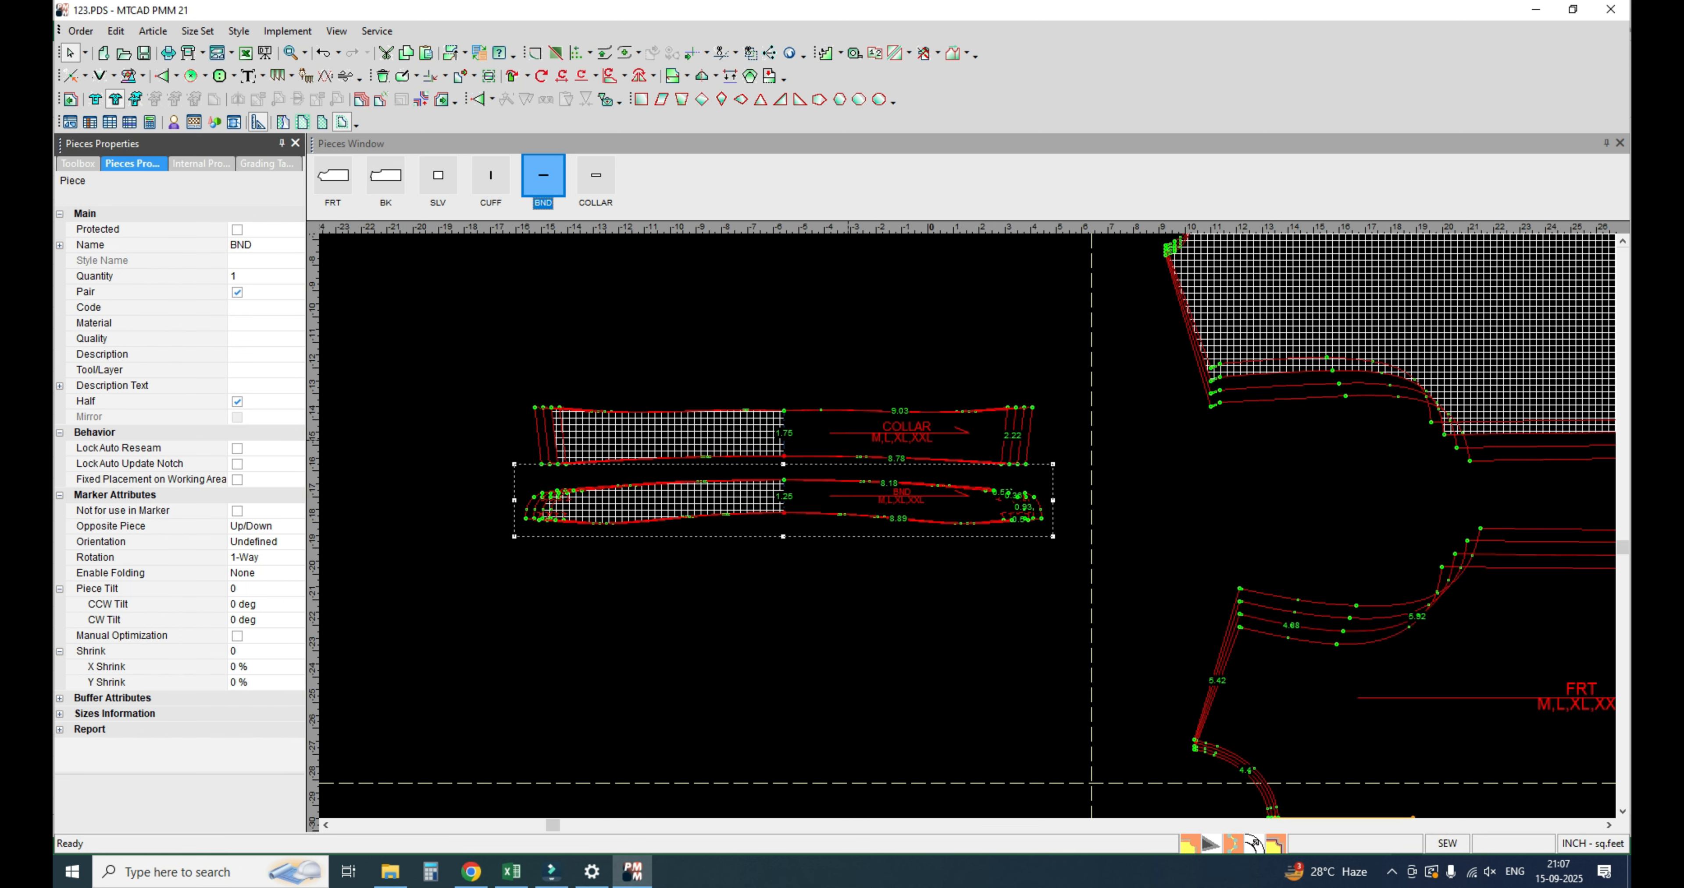
click(847, 440)
click(237, 292)
scroll(825, 584, down, 5)
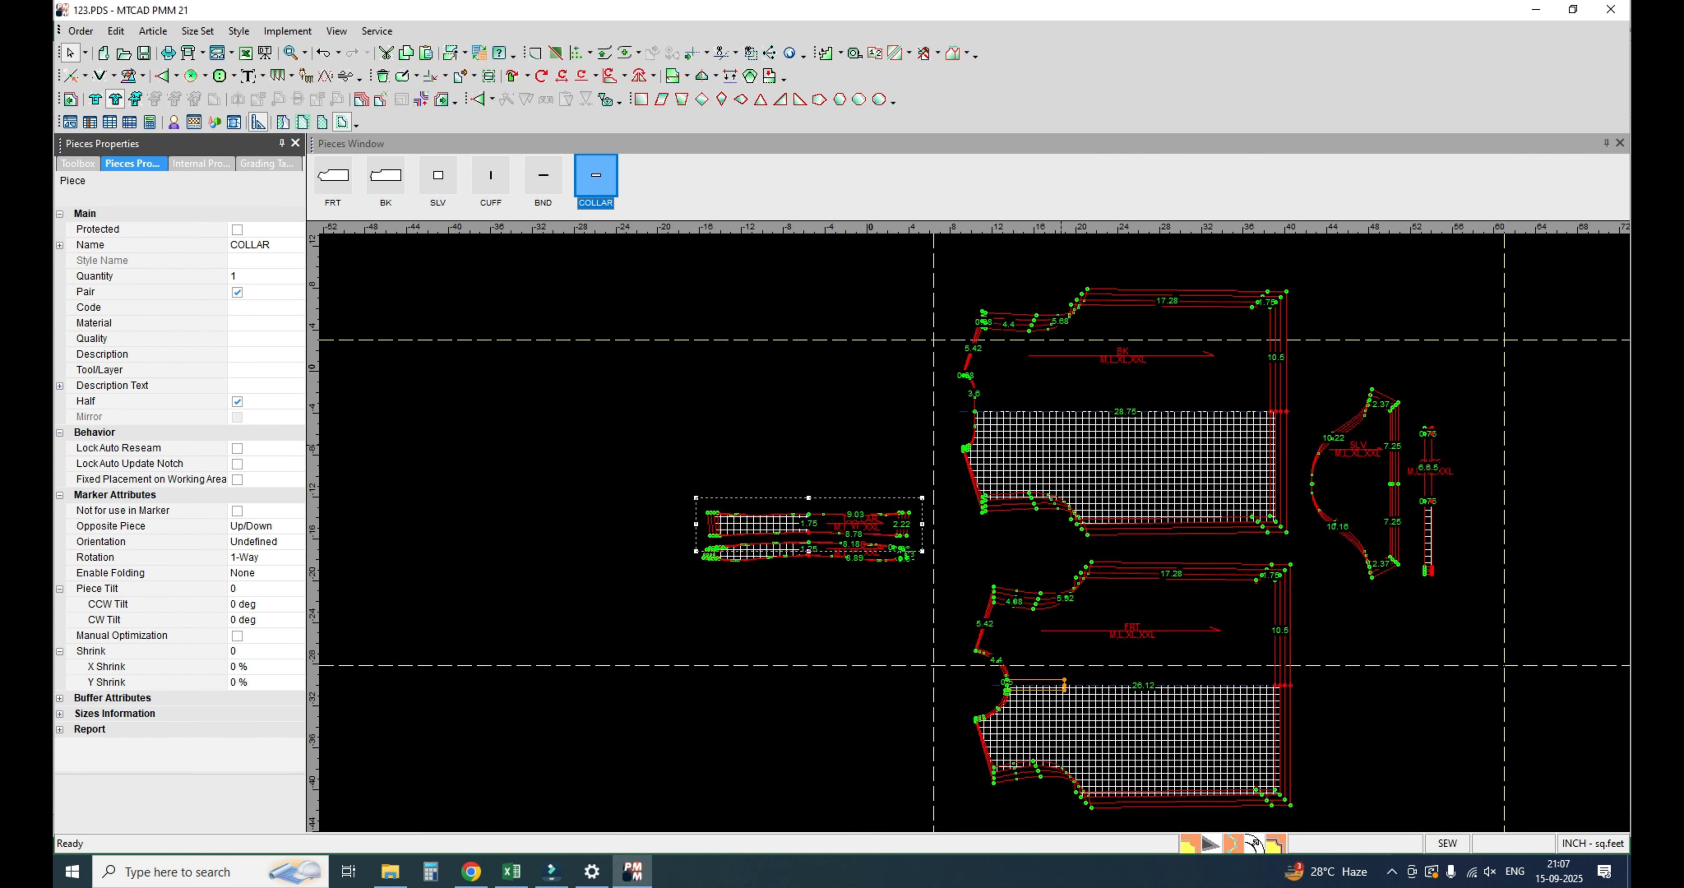
Step: Check the pair and marker attributes of the BK, FRT and SLV pieces in their piece properties
click(1125, 385)
click(1139, 603)
click(1356, 503)
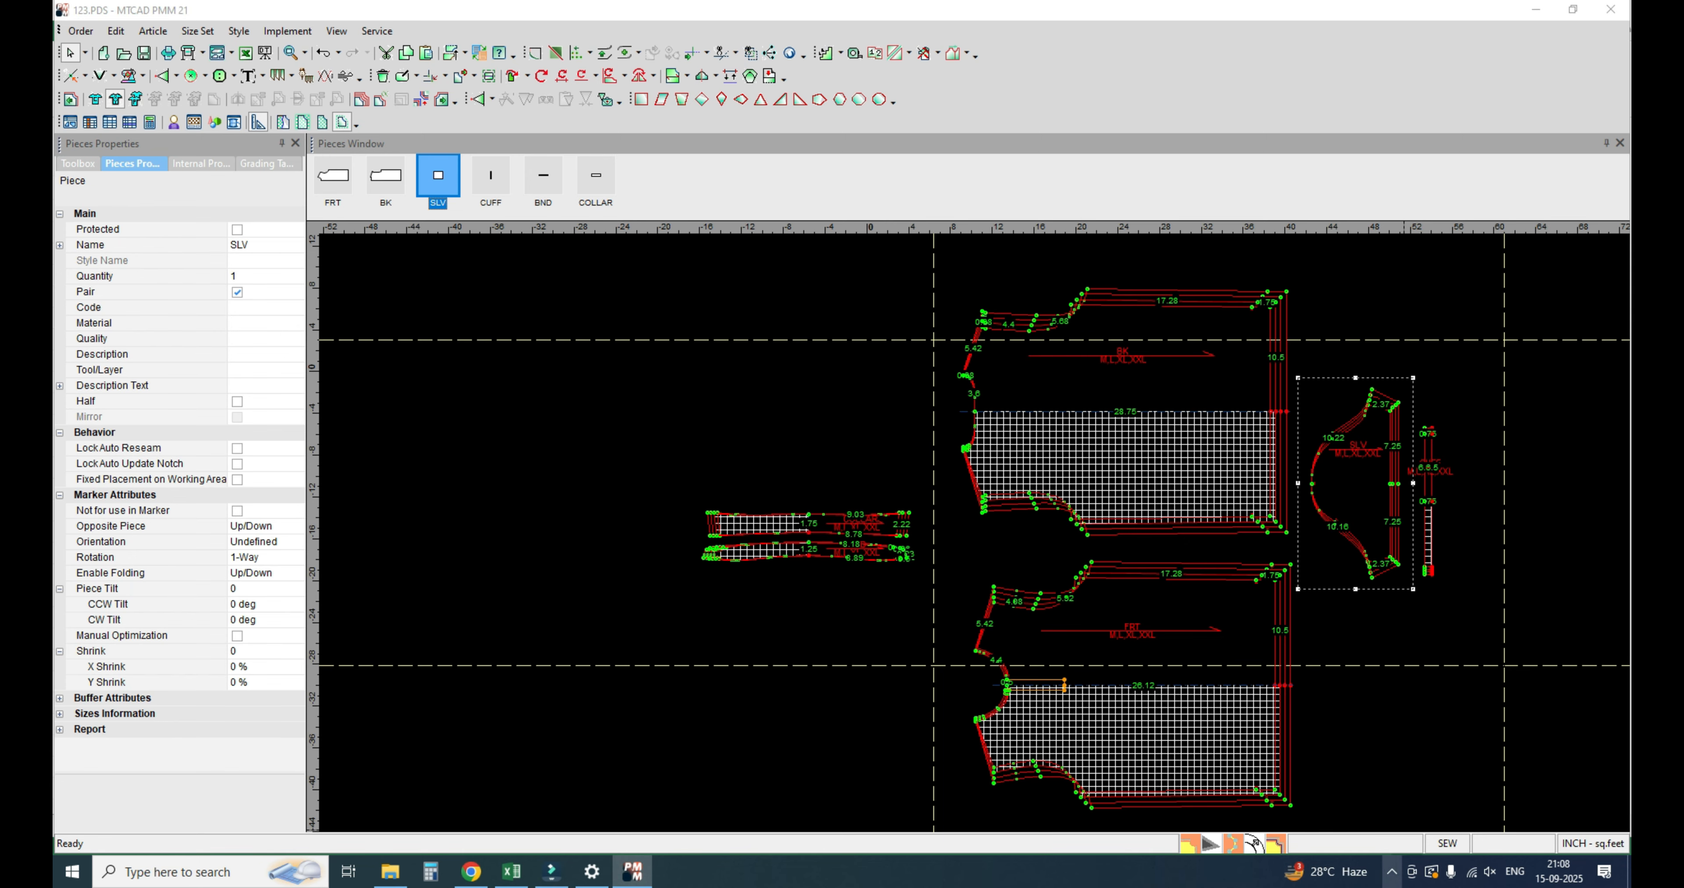
Step: Switch to MTCAD AMM and define the default marker table with a width of 152 cm
click(1391, 873)
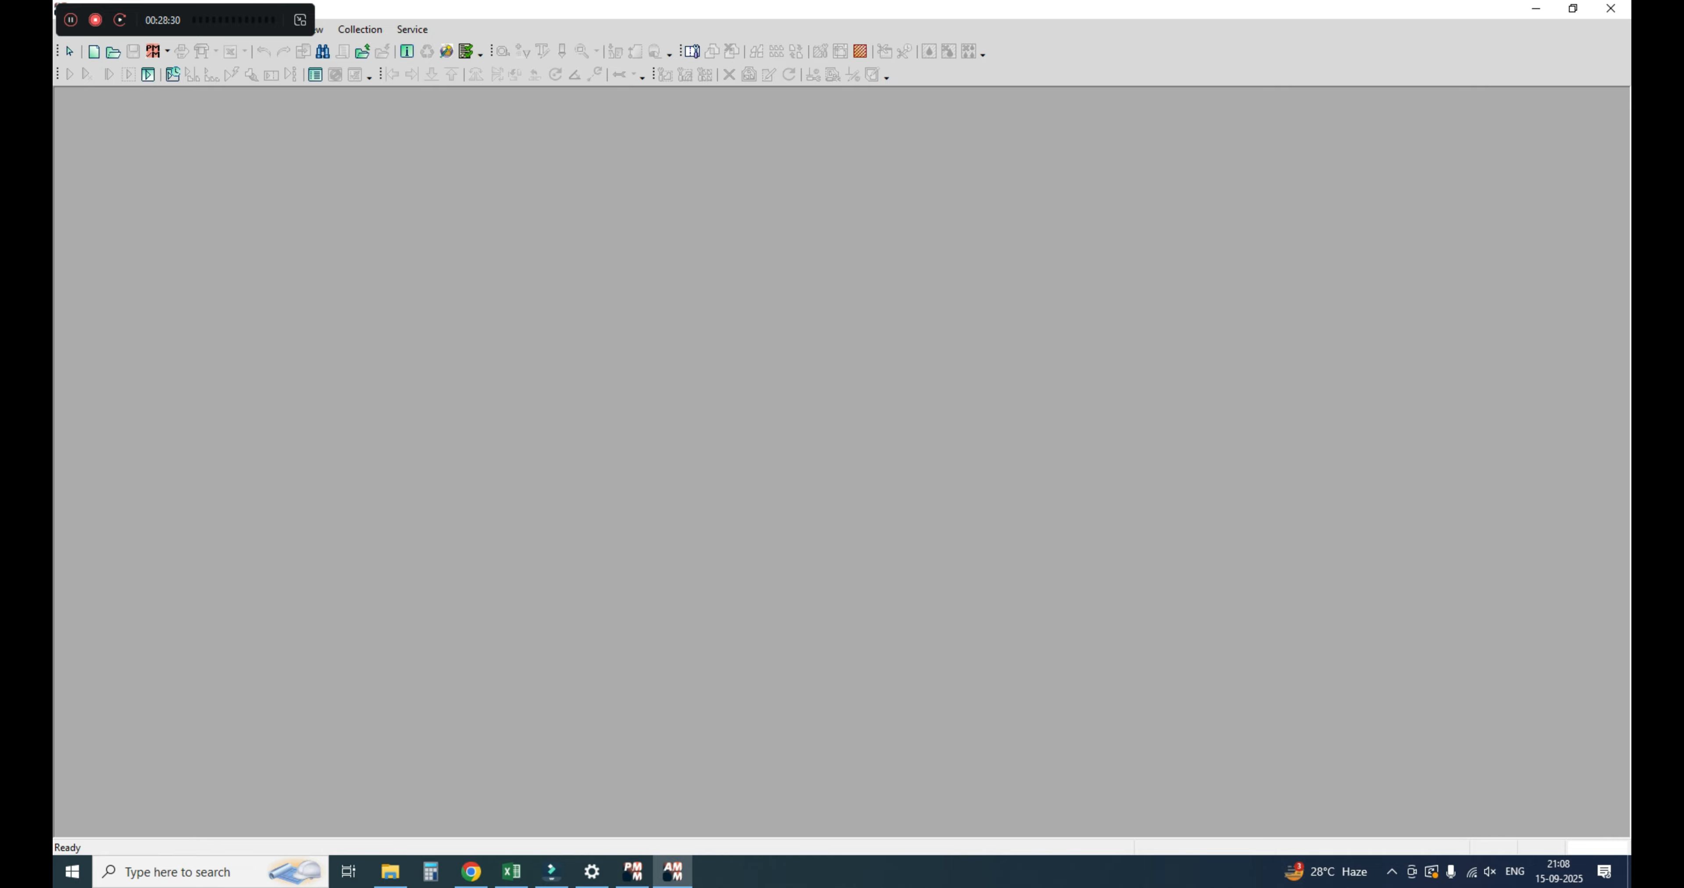
click(632, 872)
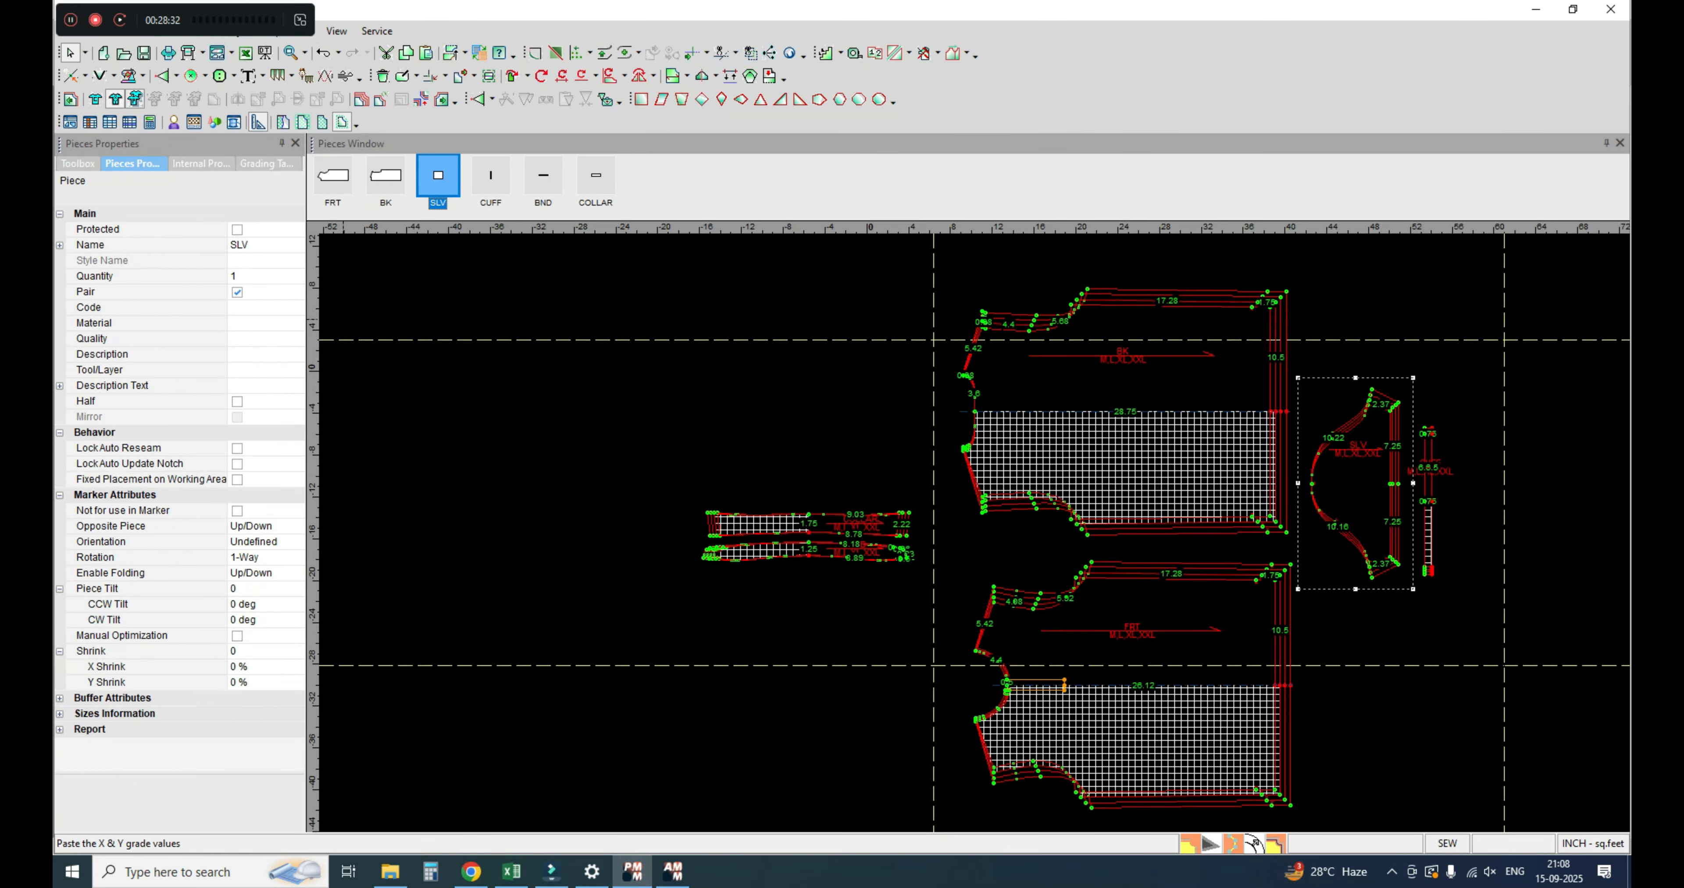
click(104, 53)
click(672, 873)
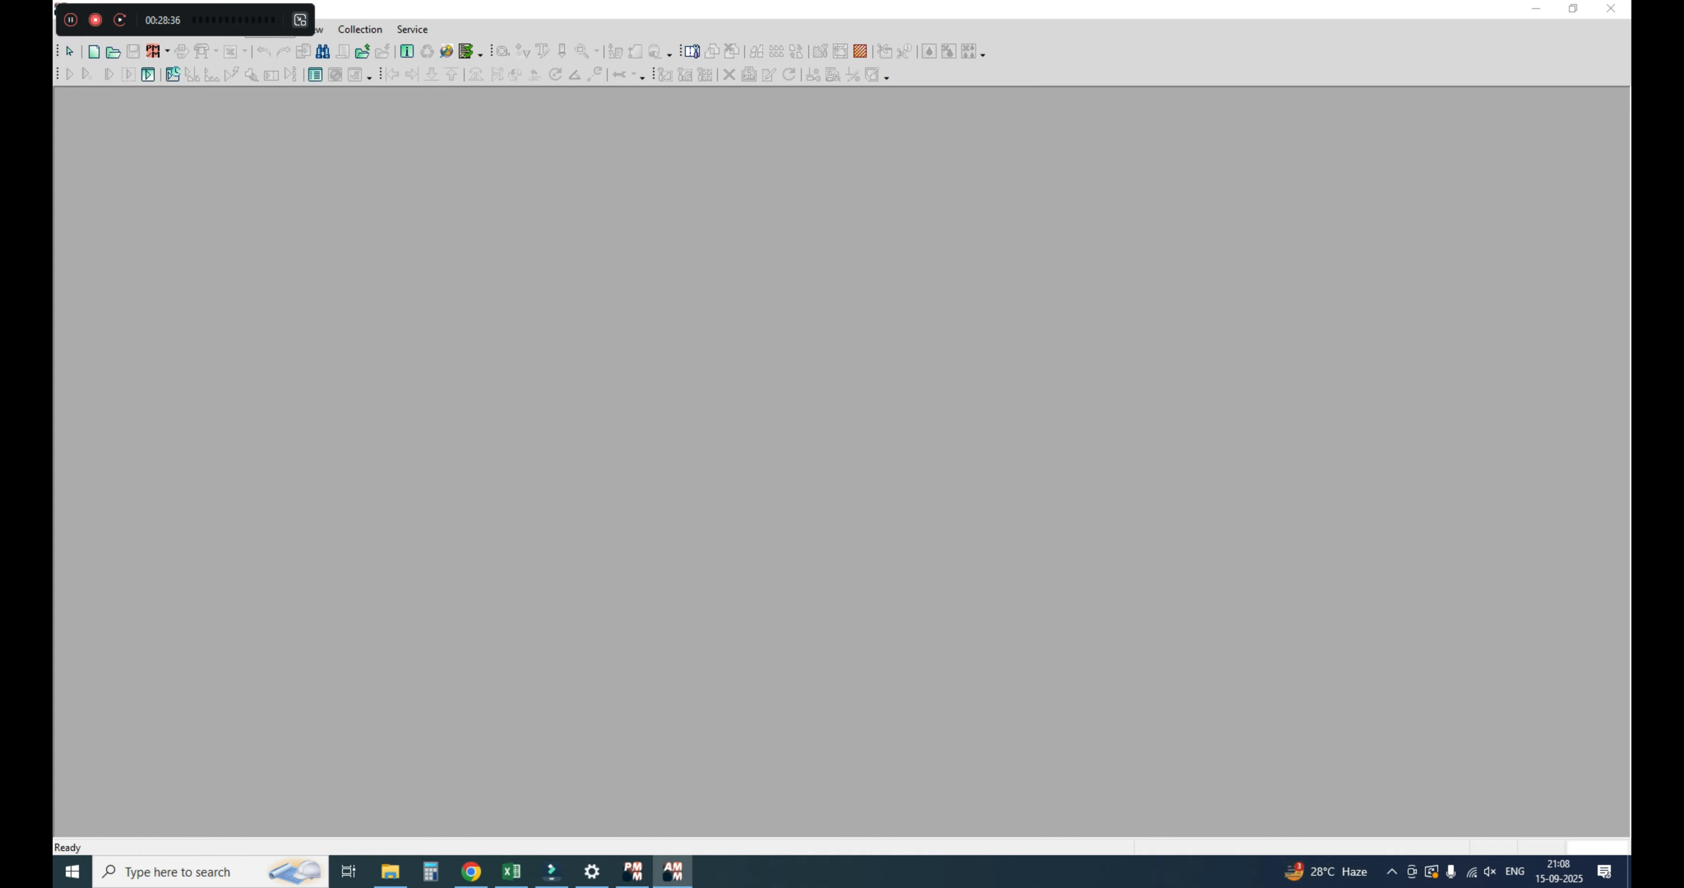
click(171, 29)
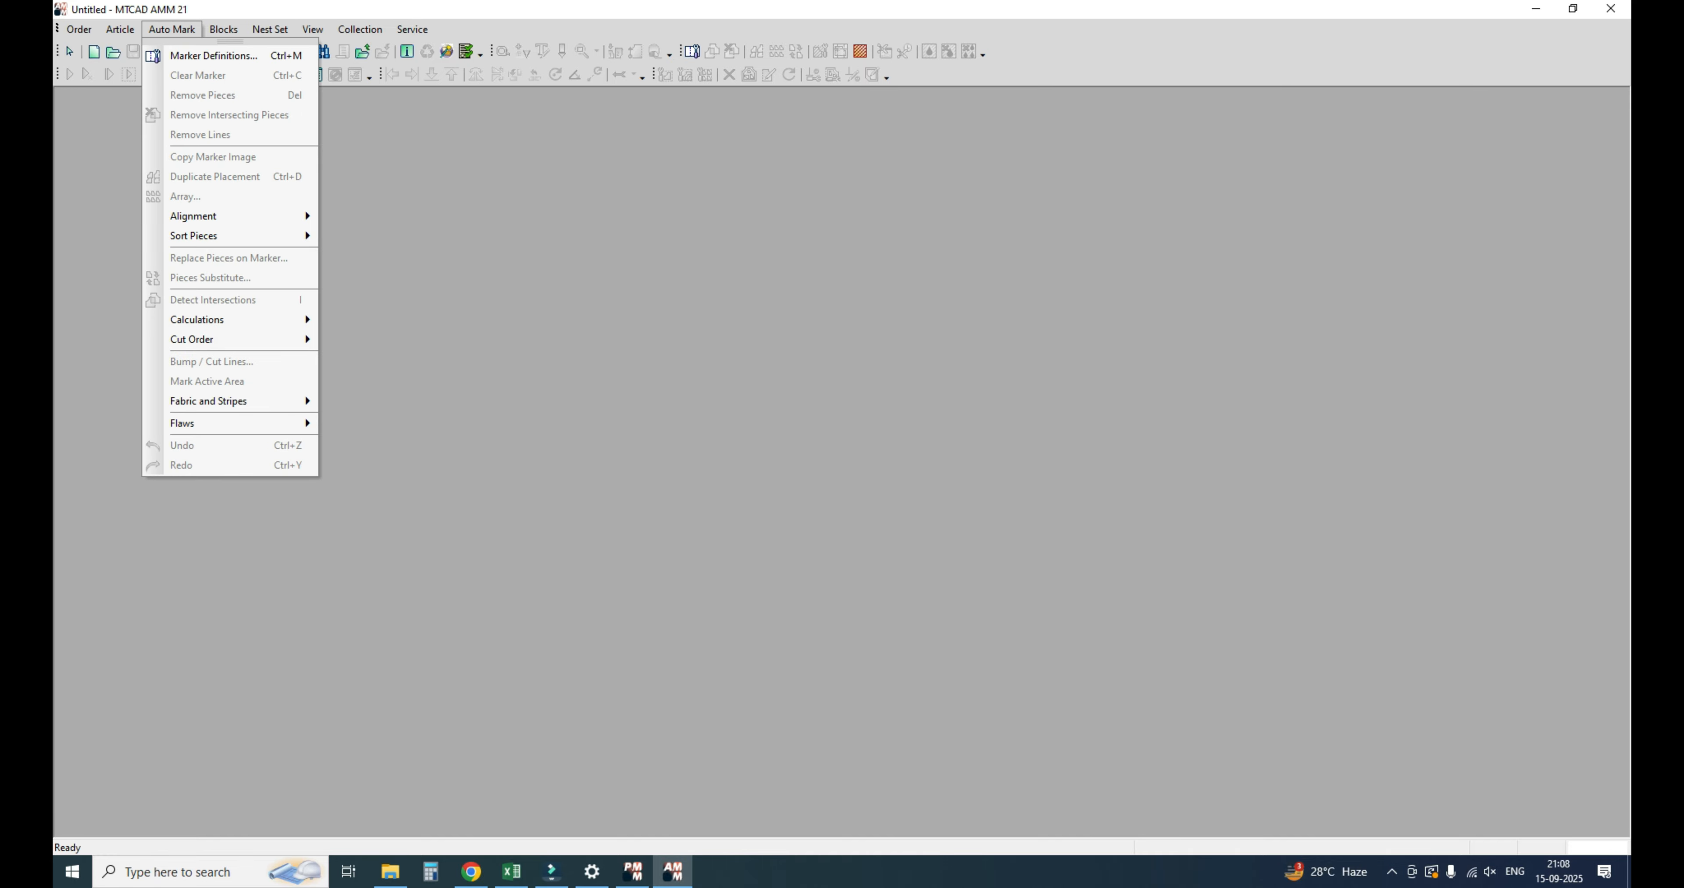
click(213, 56)
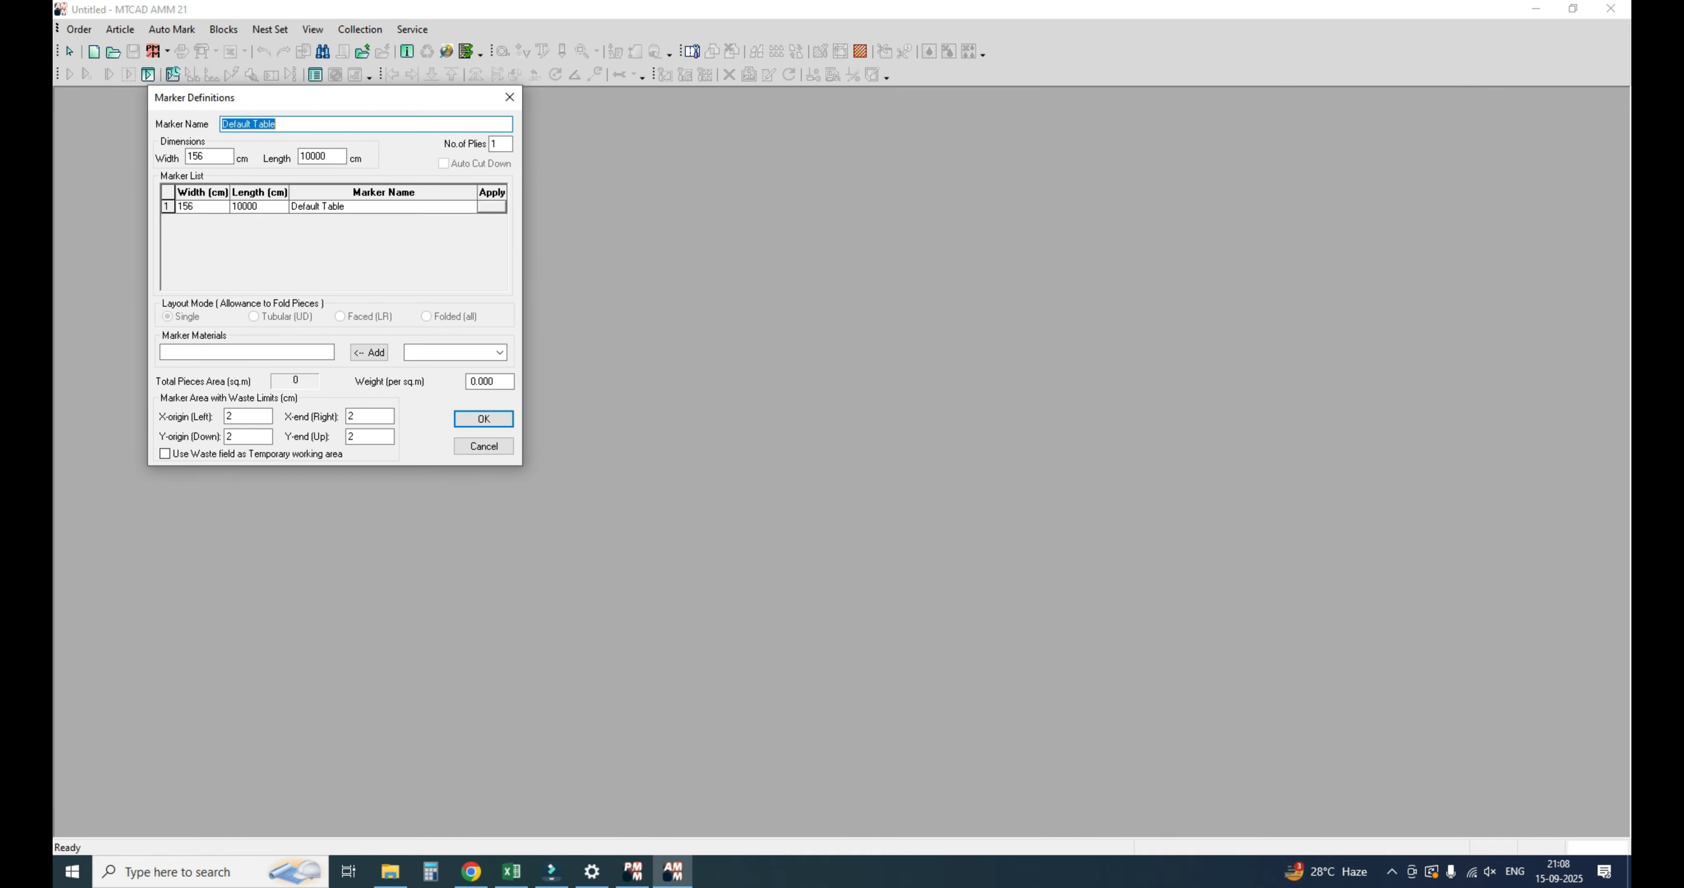
double_click(196, 157)
text(152)
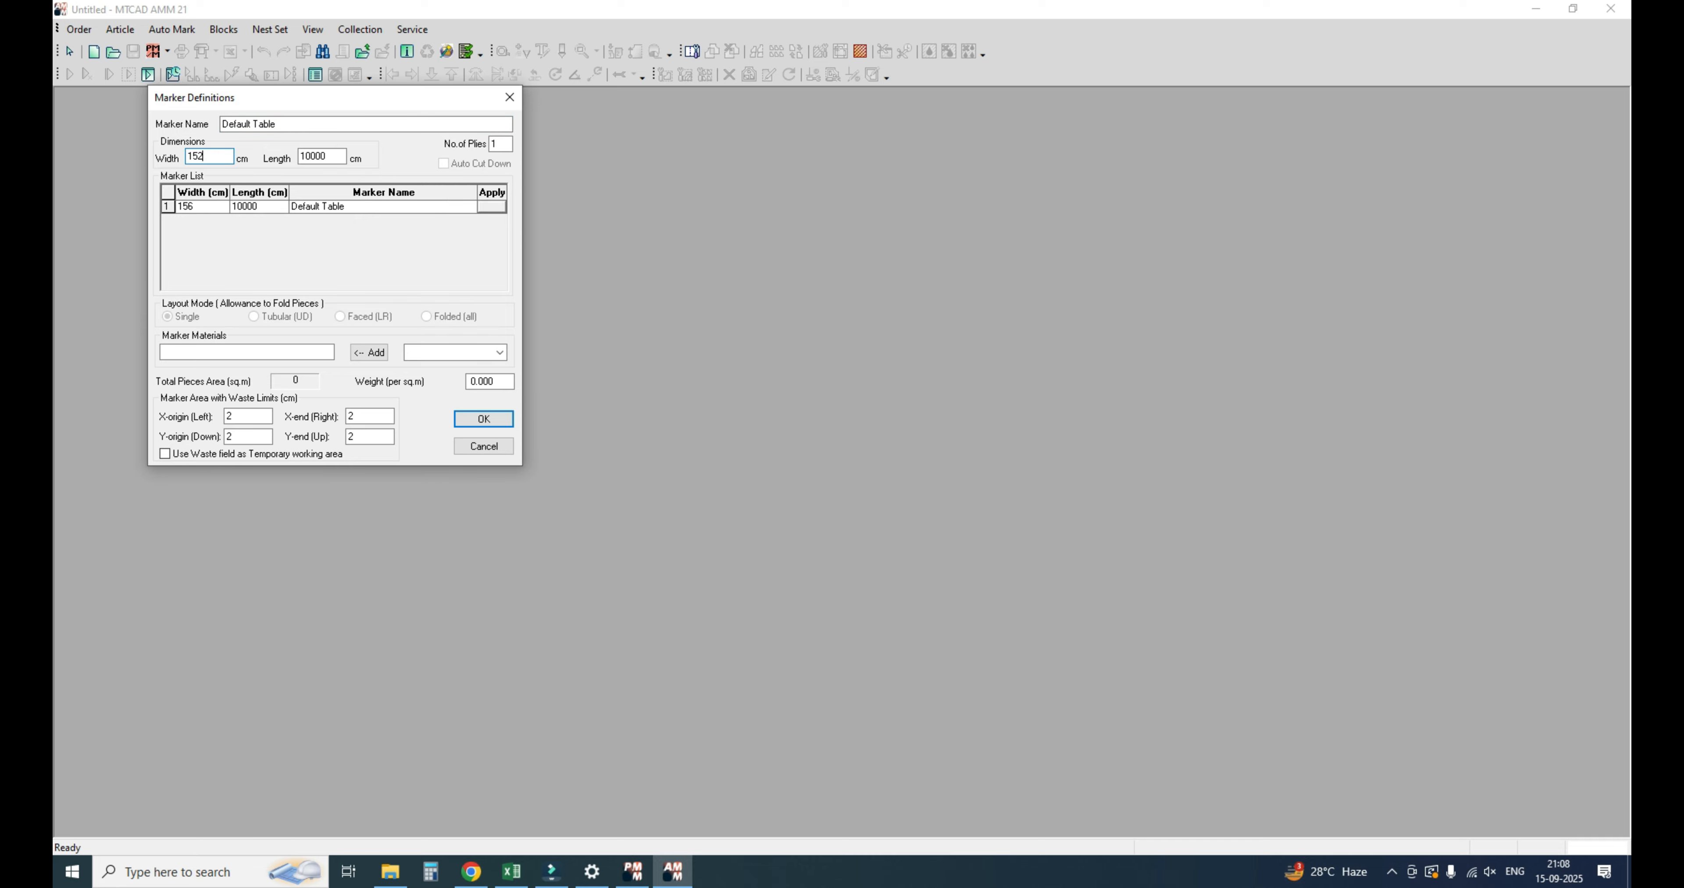
drag(497, 382, 466, 381)
click(483, 419)
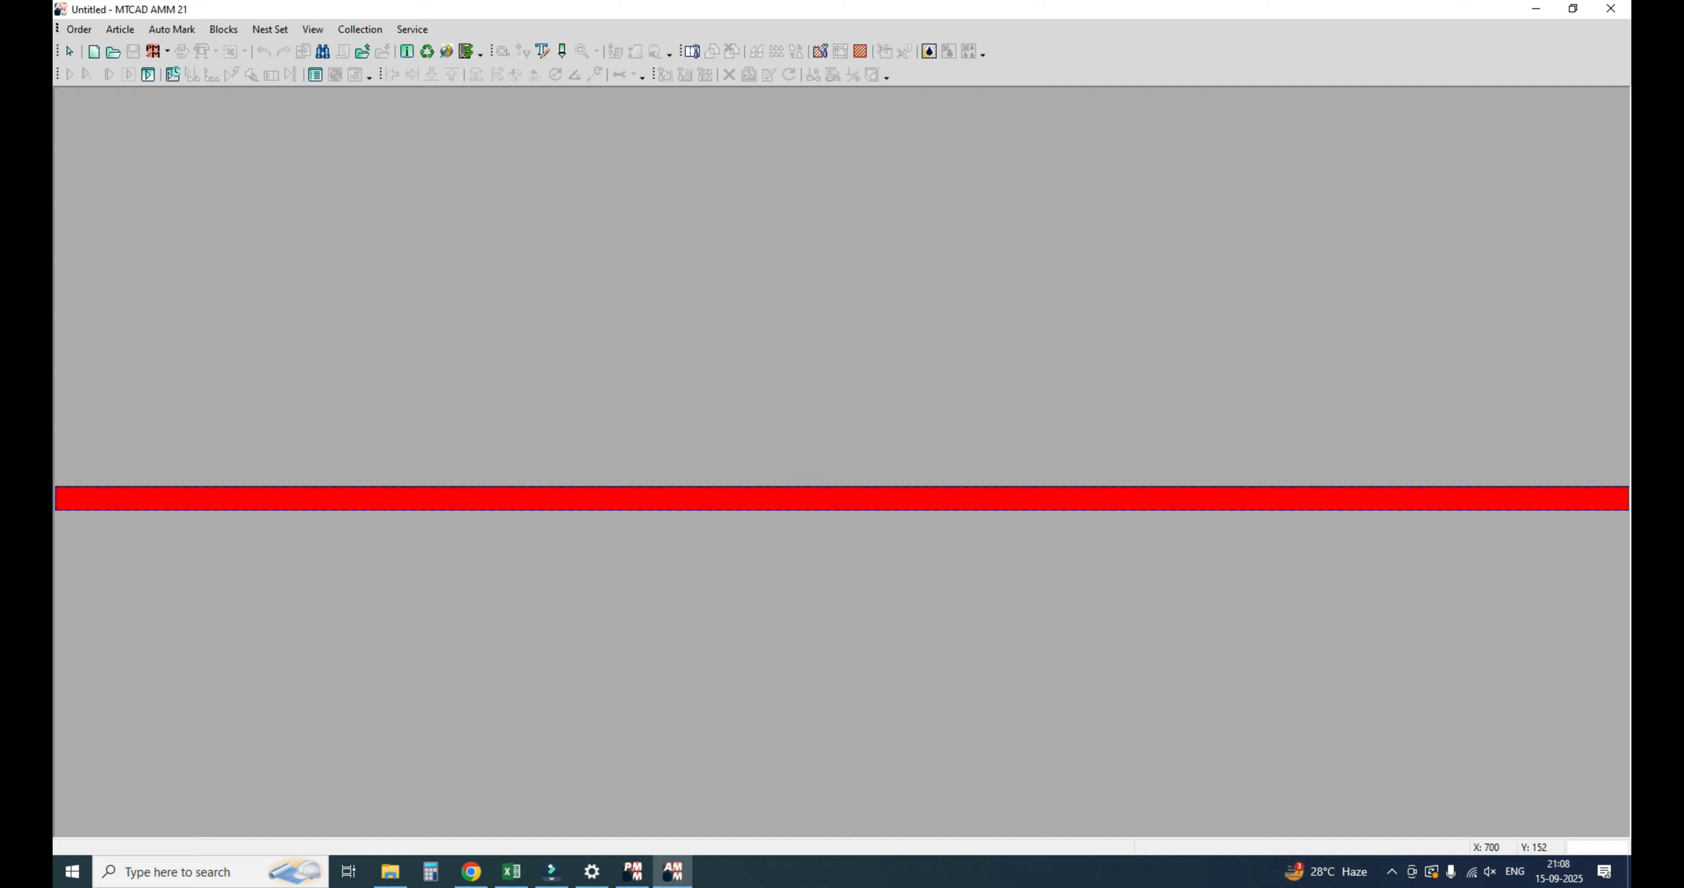
Step: Load the style file 123.PDS from the Desktop and order 2 bundles of M, 4 of L, 4 of XL and 2 of XXL
click(152, 51)
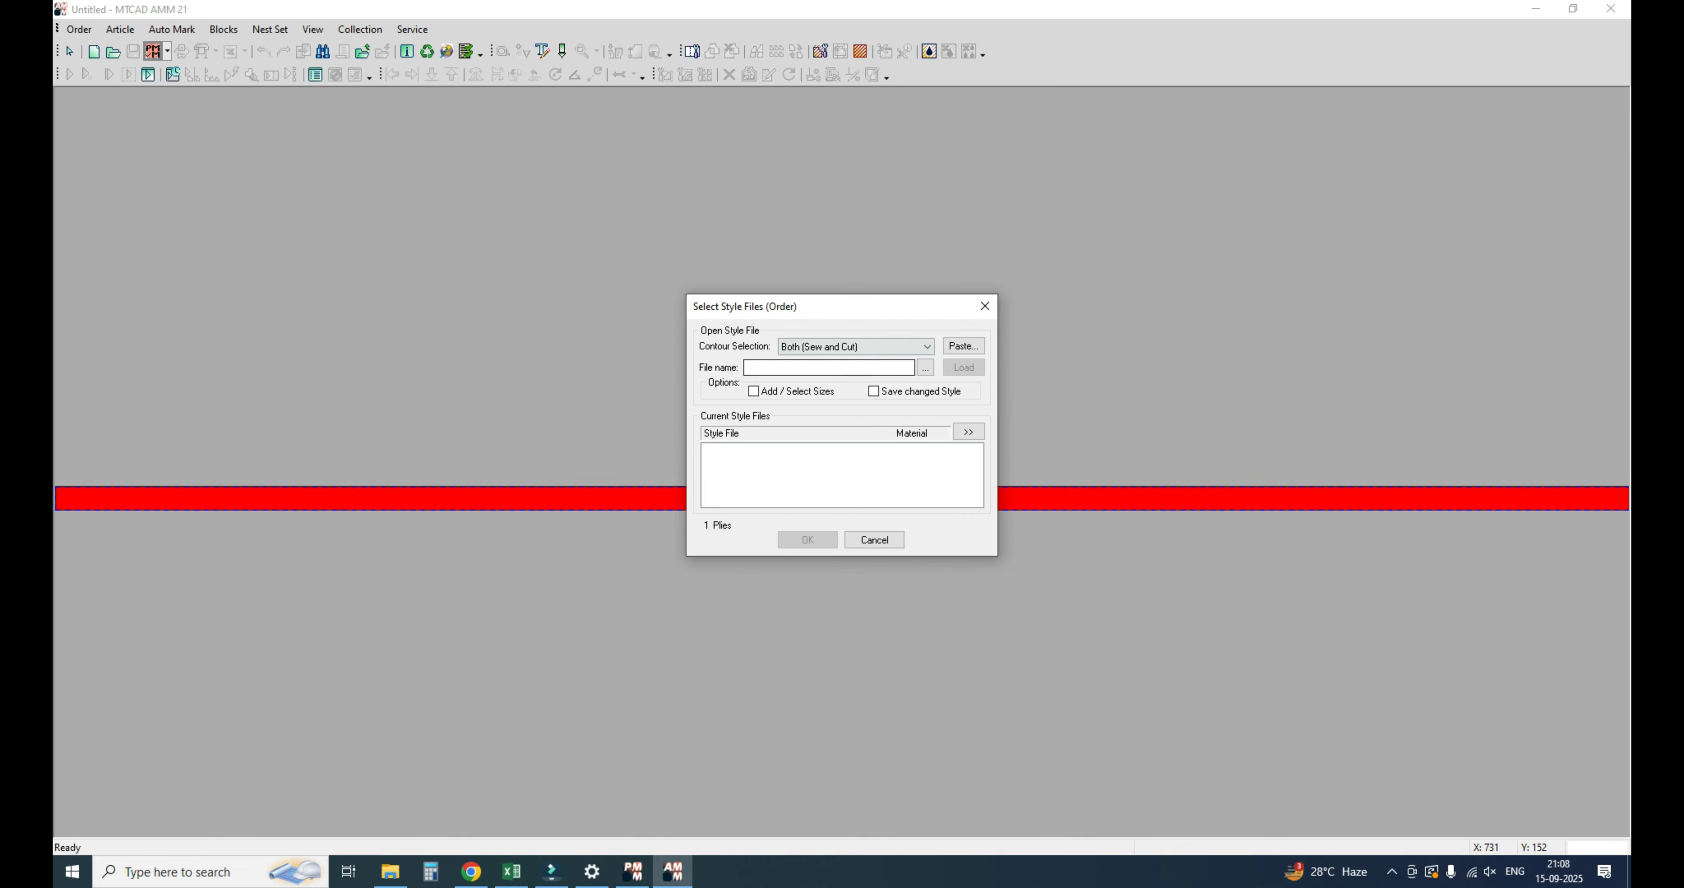
click(657, 476)
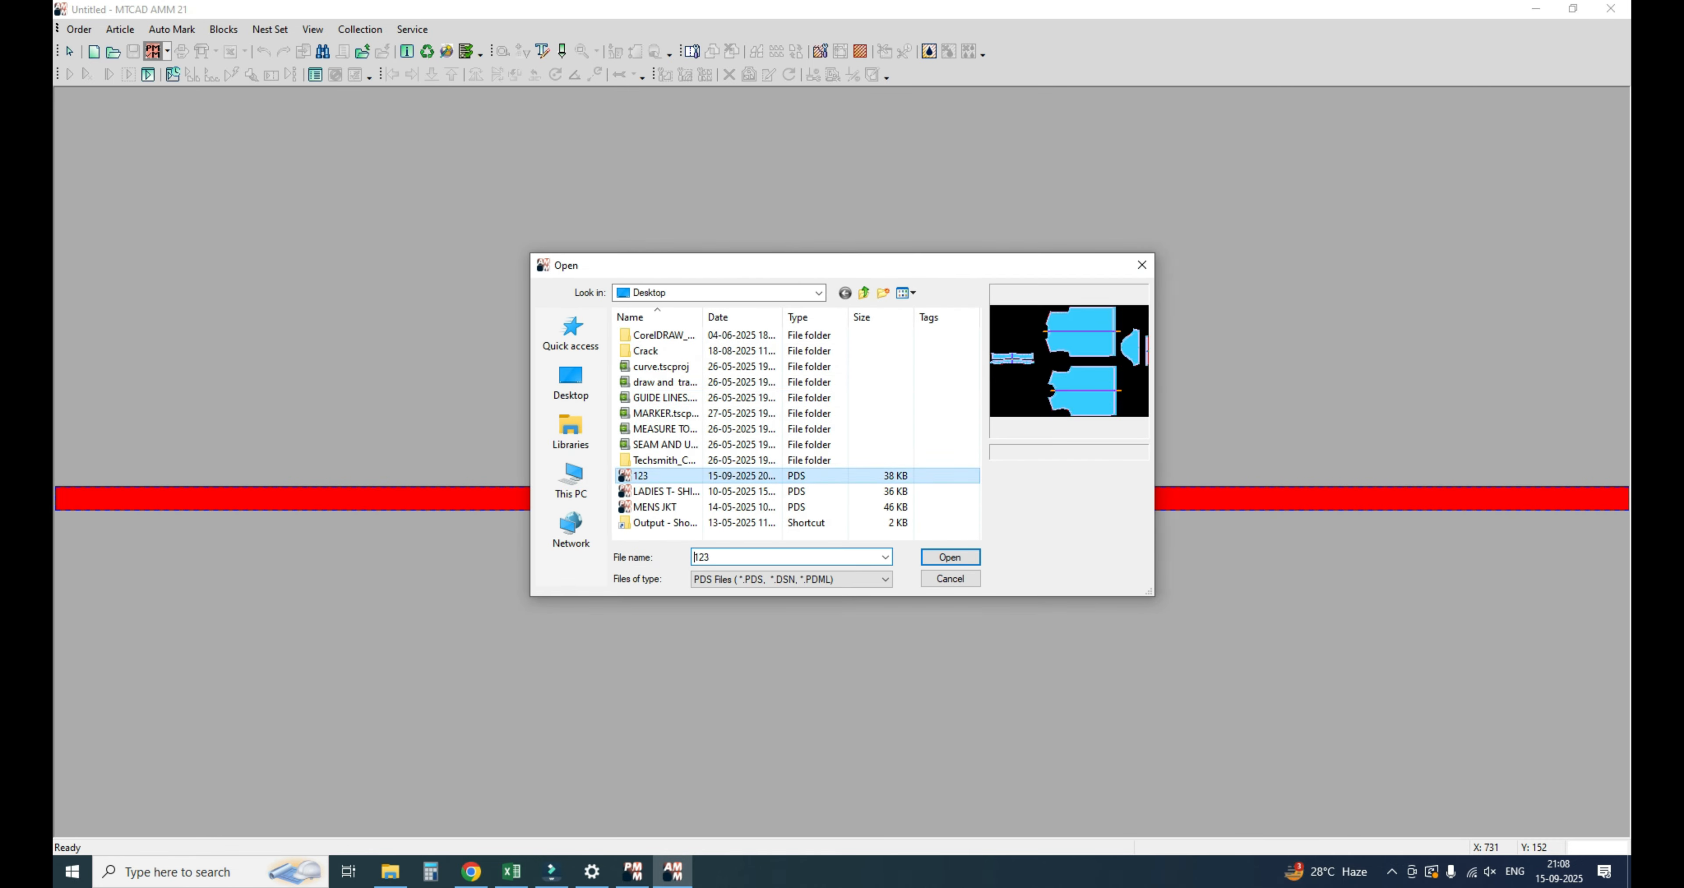
click(949, 557)
click(860, 517)
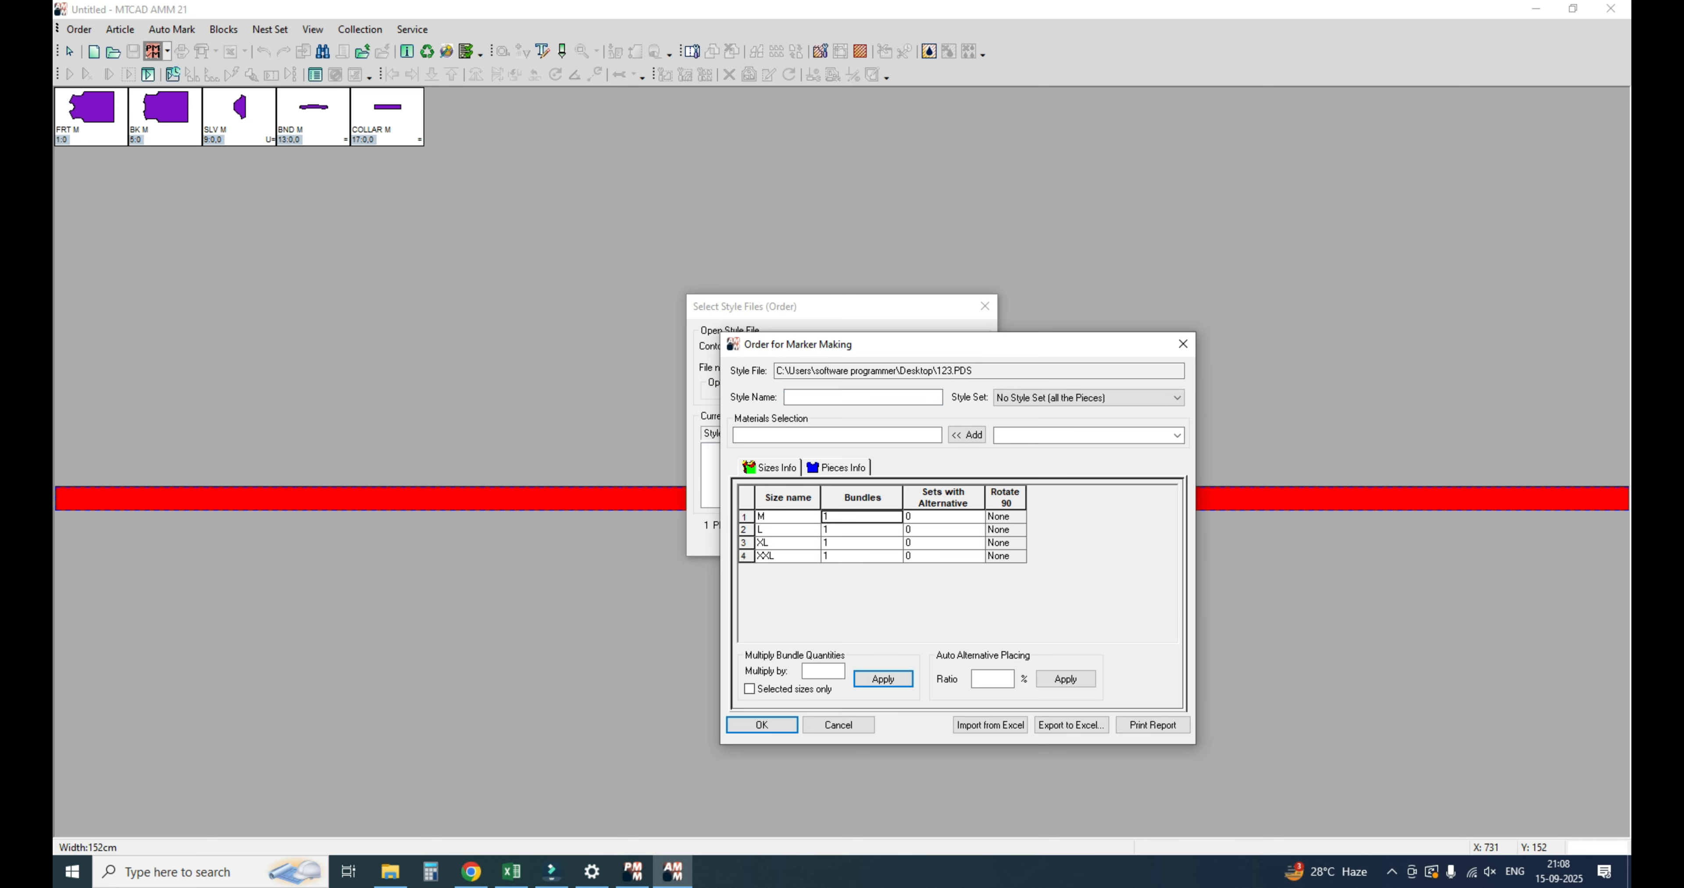
text(2)
key(Down)
text(4)
key(Down)
text(4)
key(Down)
text(2)
Step: Set the order's size rotation to 180 for M and apply it equally to all sizes
click(1000, 516)
click(1019, 516)
click(1001, 561)
right_click(1011, 491)
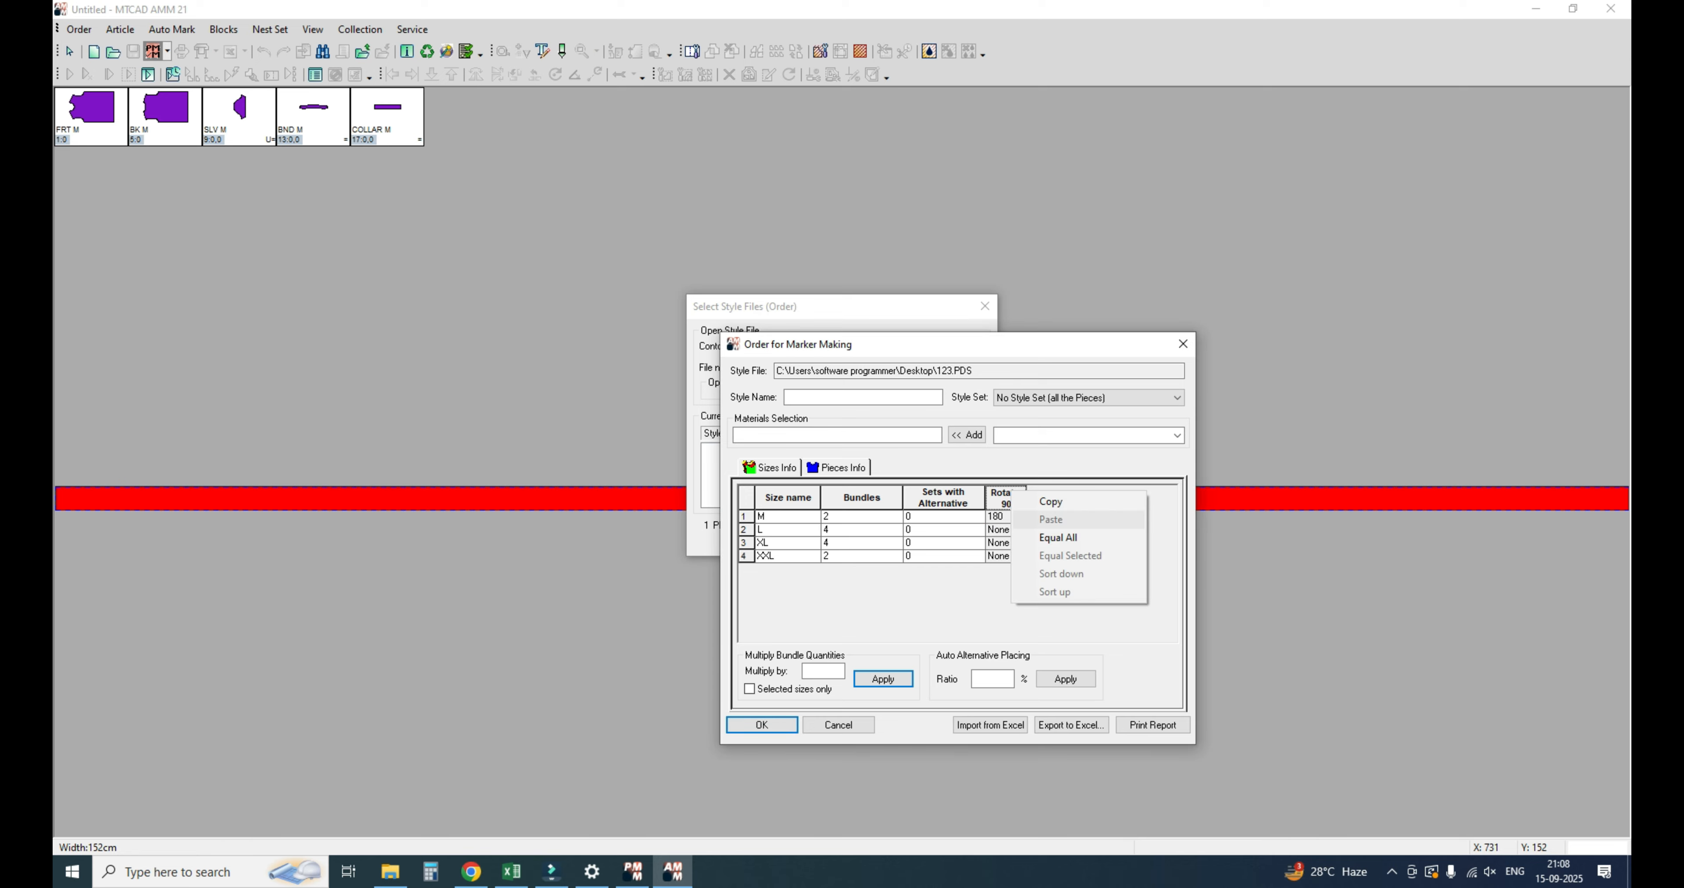
click(1058, 537)
Step: Set the rotation of all pieces to 2 - Way and accept the order to nest the pieces on the marker
click(836, 468)
drag(934, 585, 980, 584)
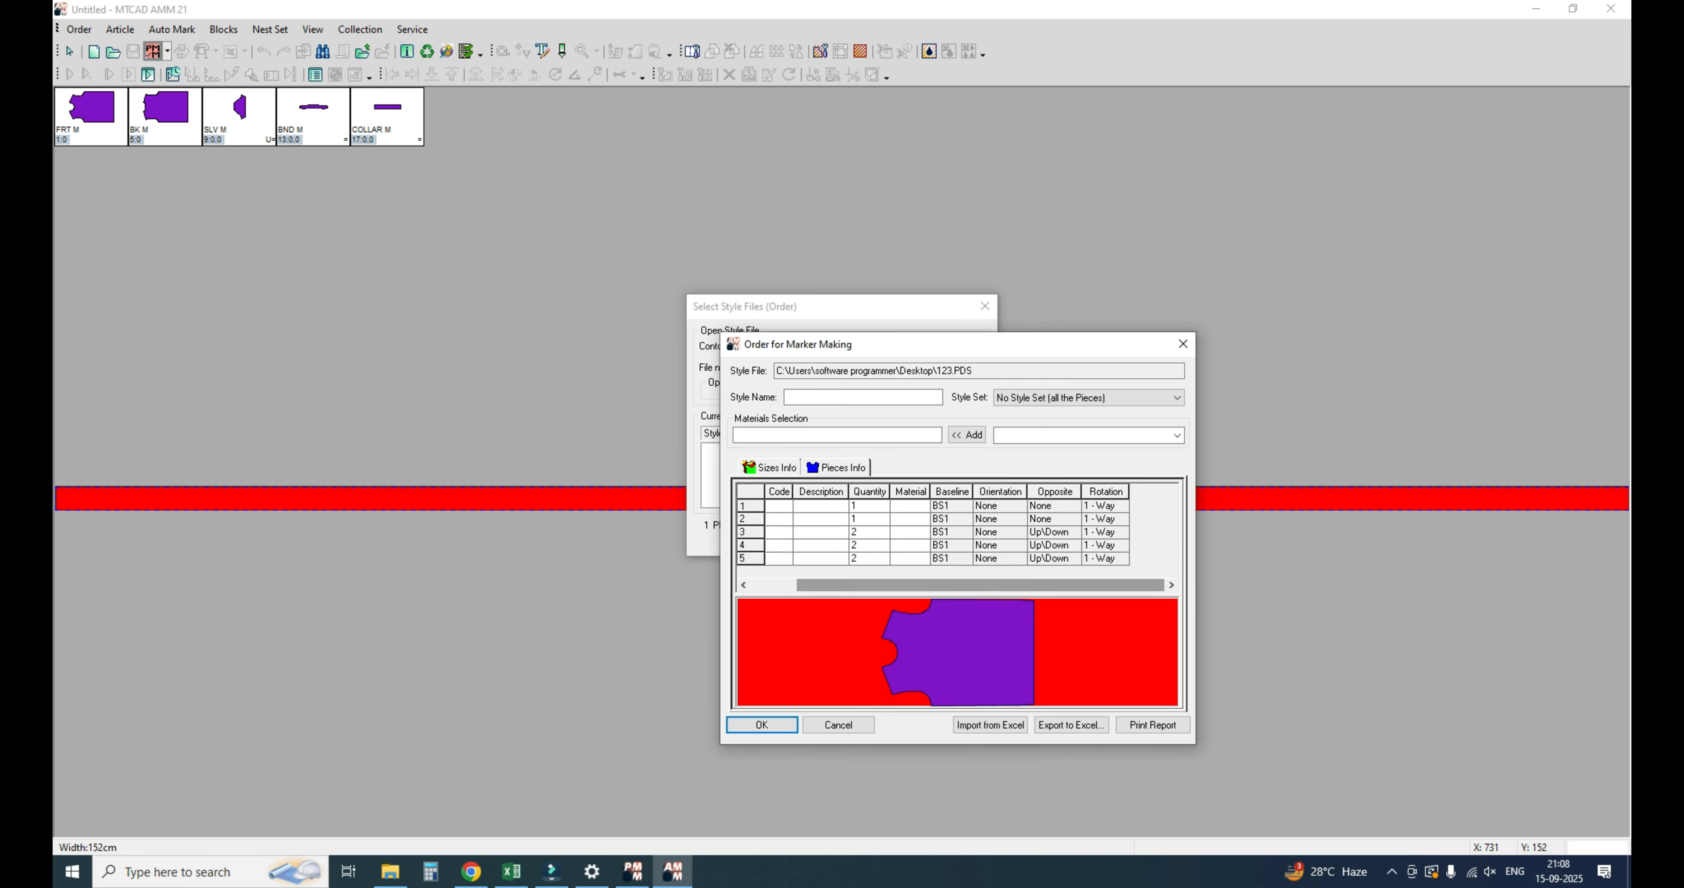
click(1104, 506)
click(1102, 535)
right_click(1106, 493)
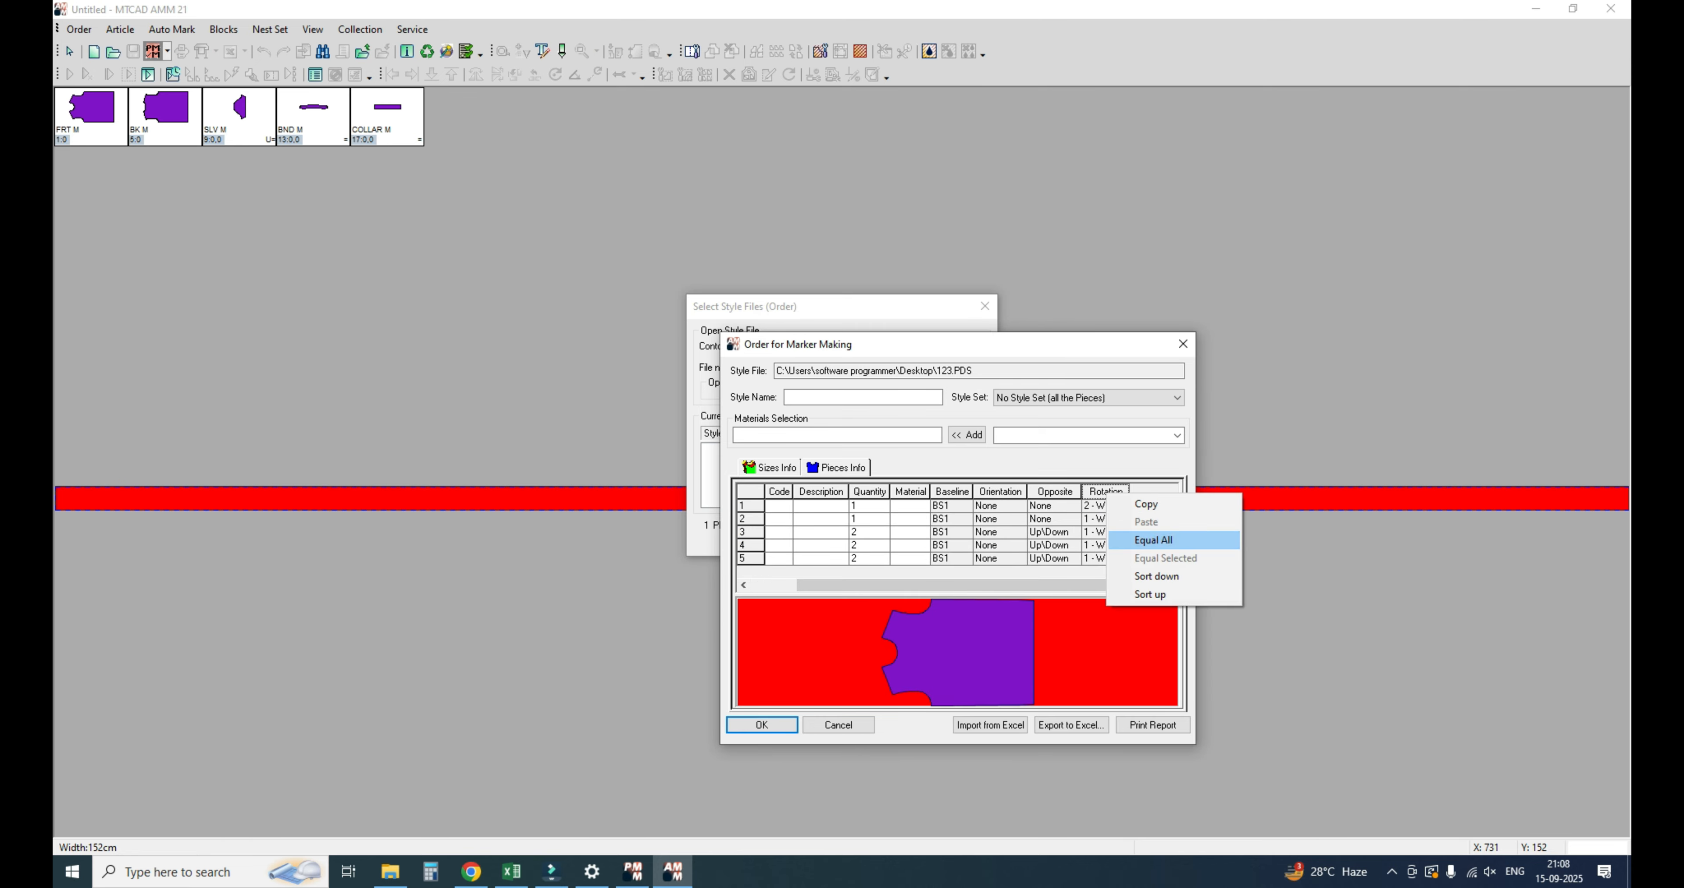
click(1153, 540)
click(762, 726)
click(941, 581)
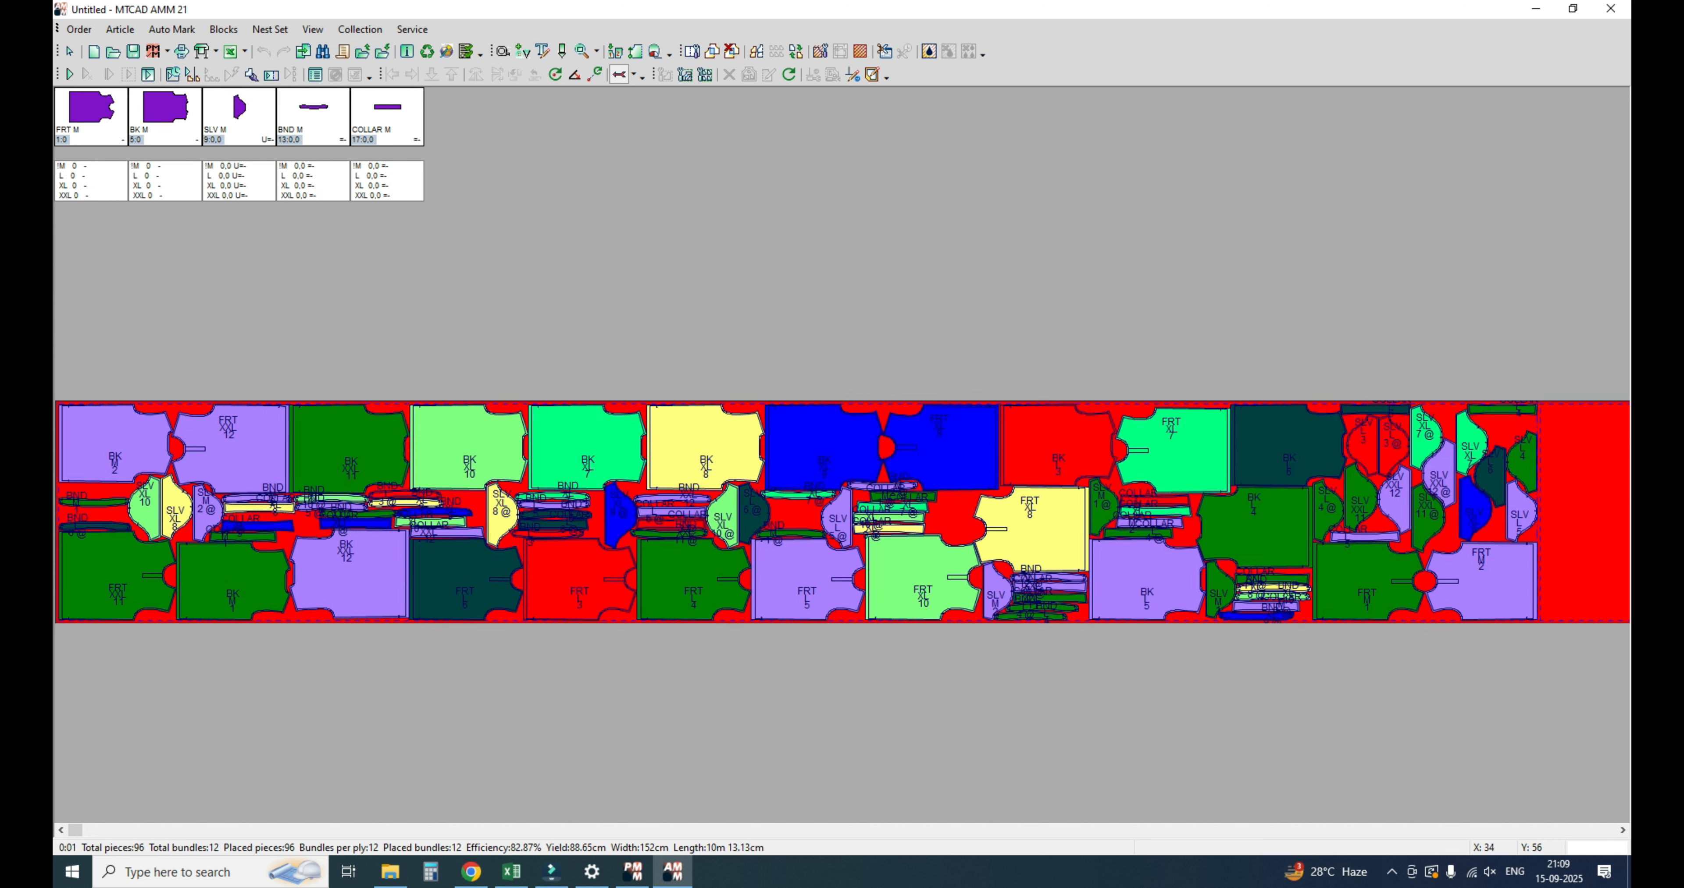
Step: Reopen the marker definitions and convert 72 inches to centimetres in Calculator by computing 72 × 2.54
click(171, 29)
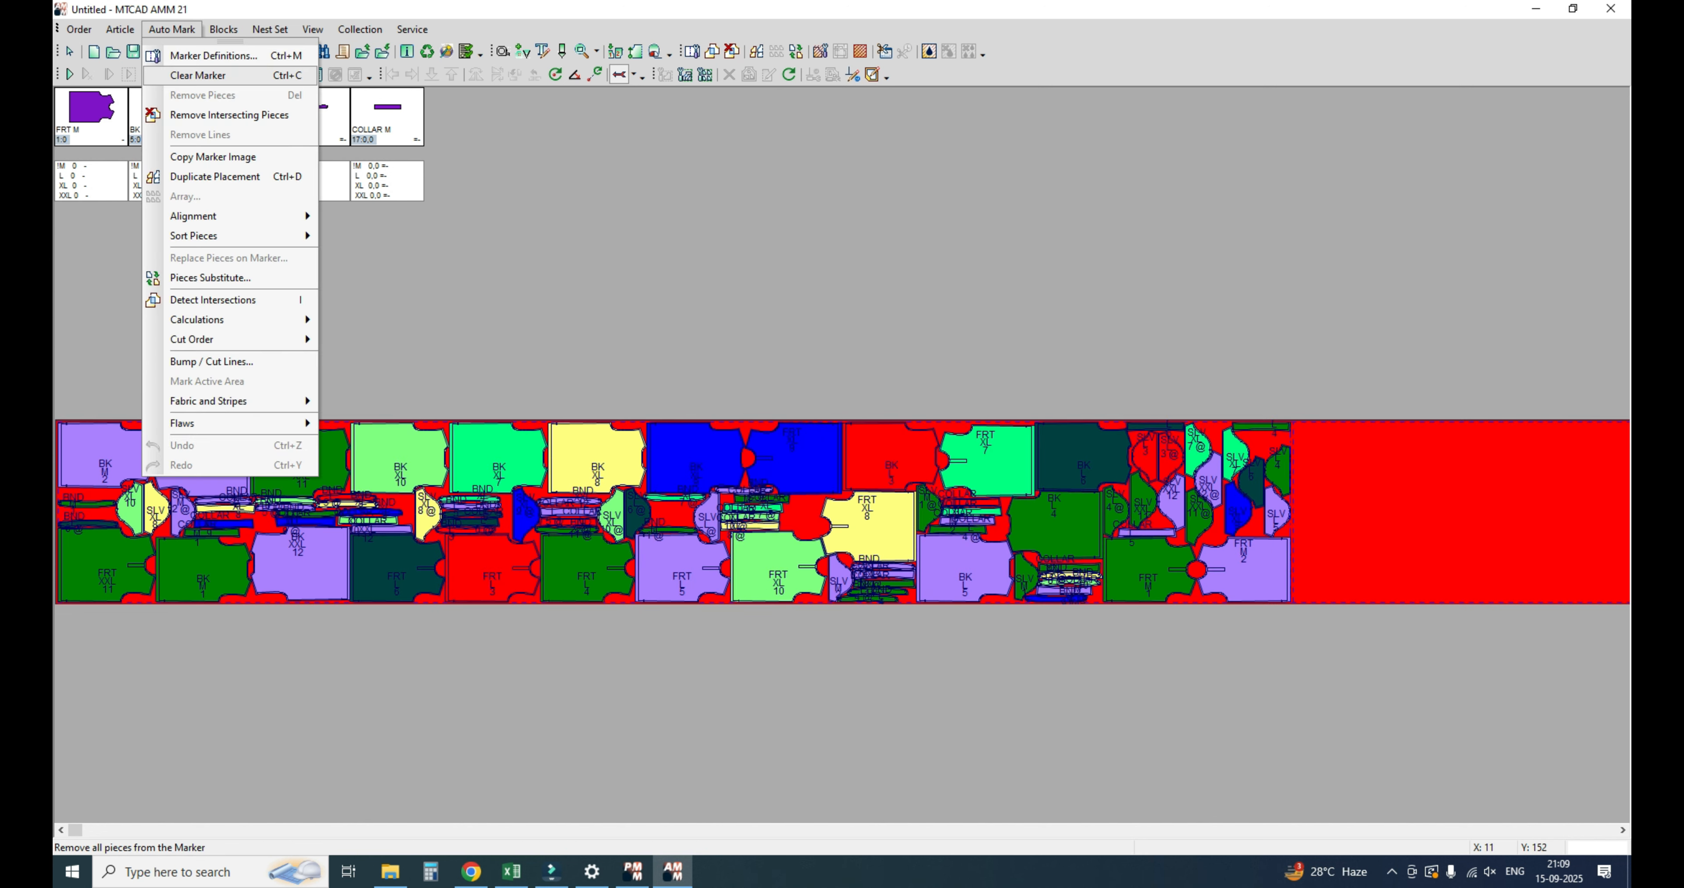
click(196, 52)
key(Tab)
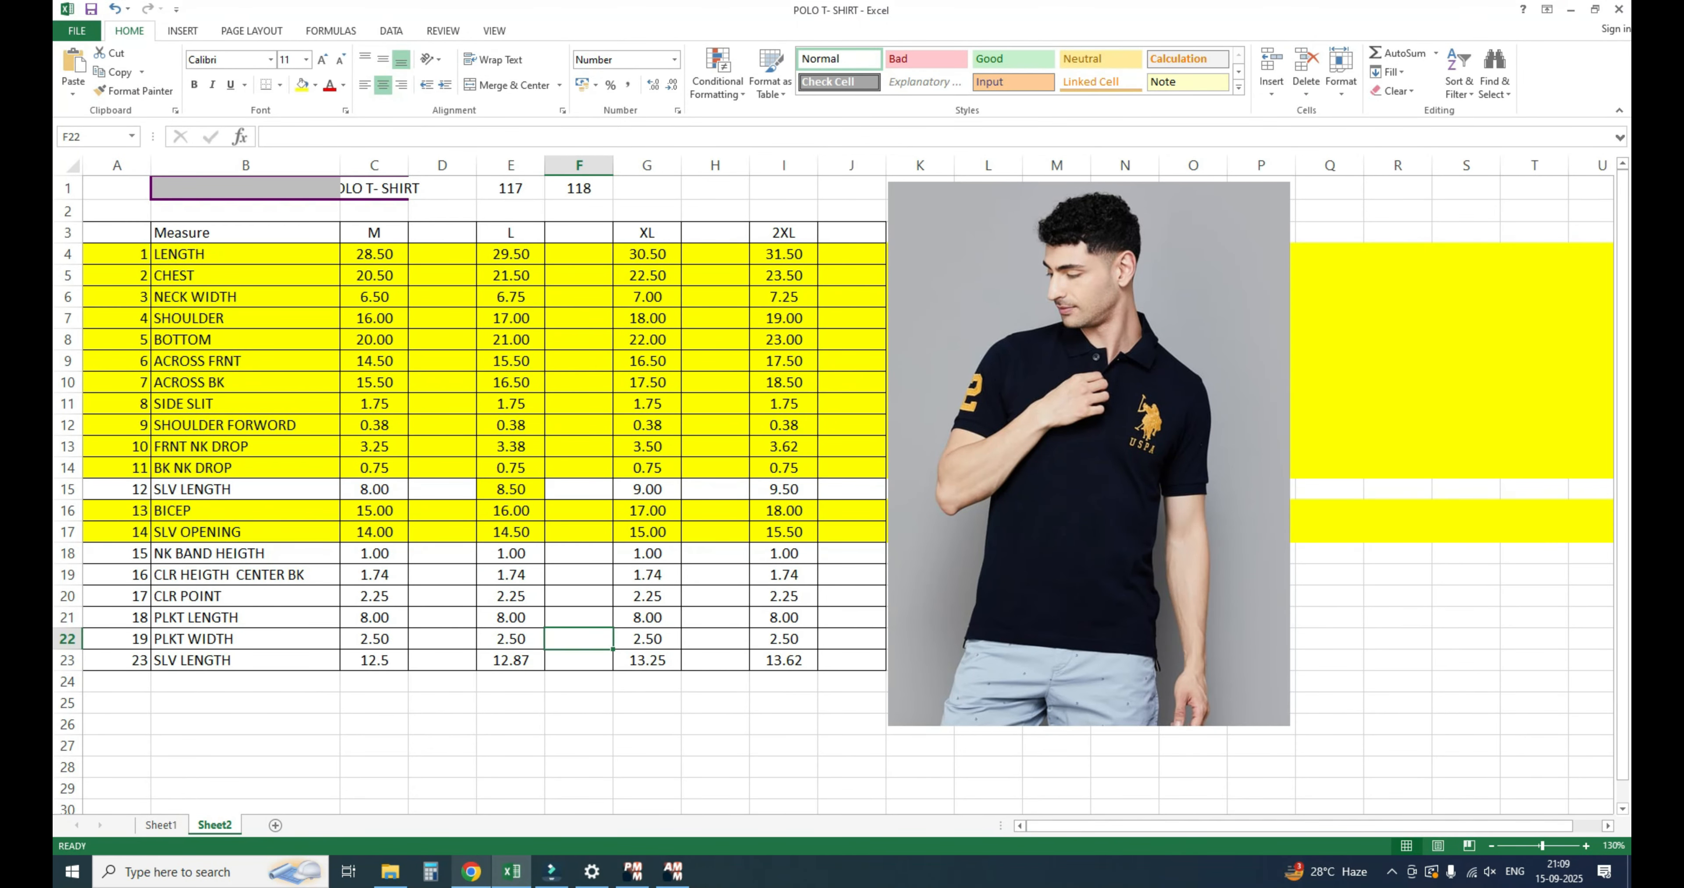
click(431, 872)
text(7)
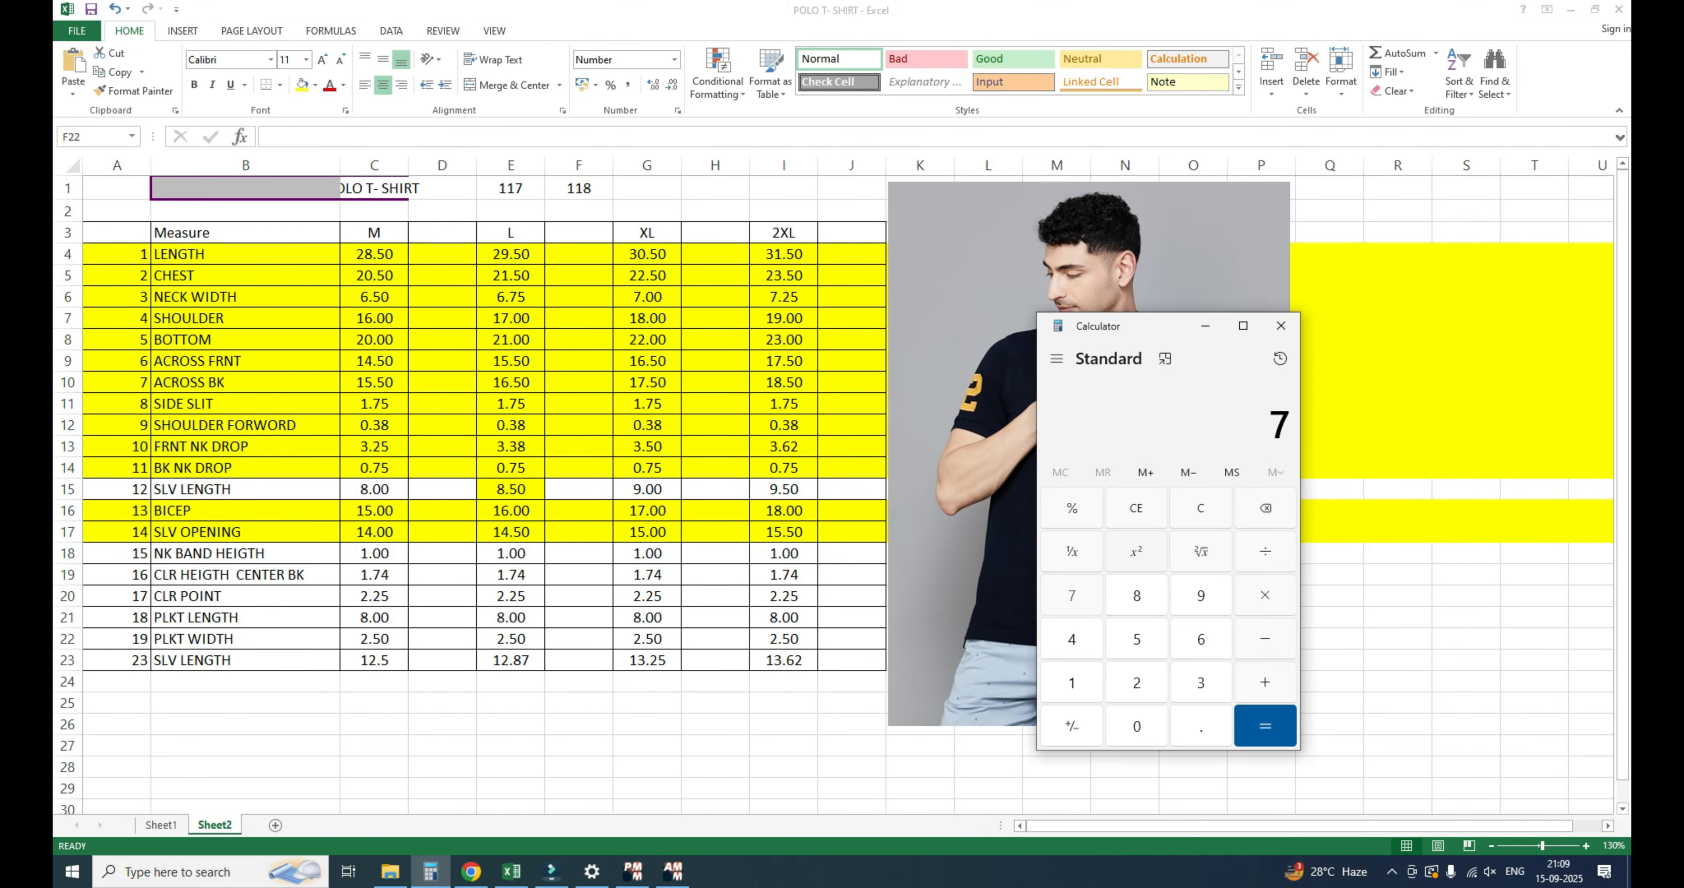
text(2*2.54)
key(Return)
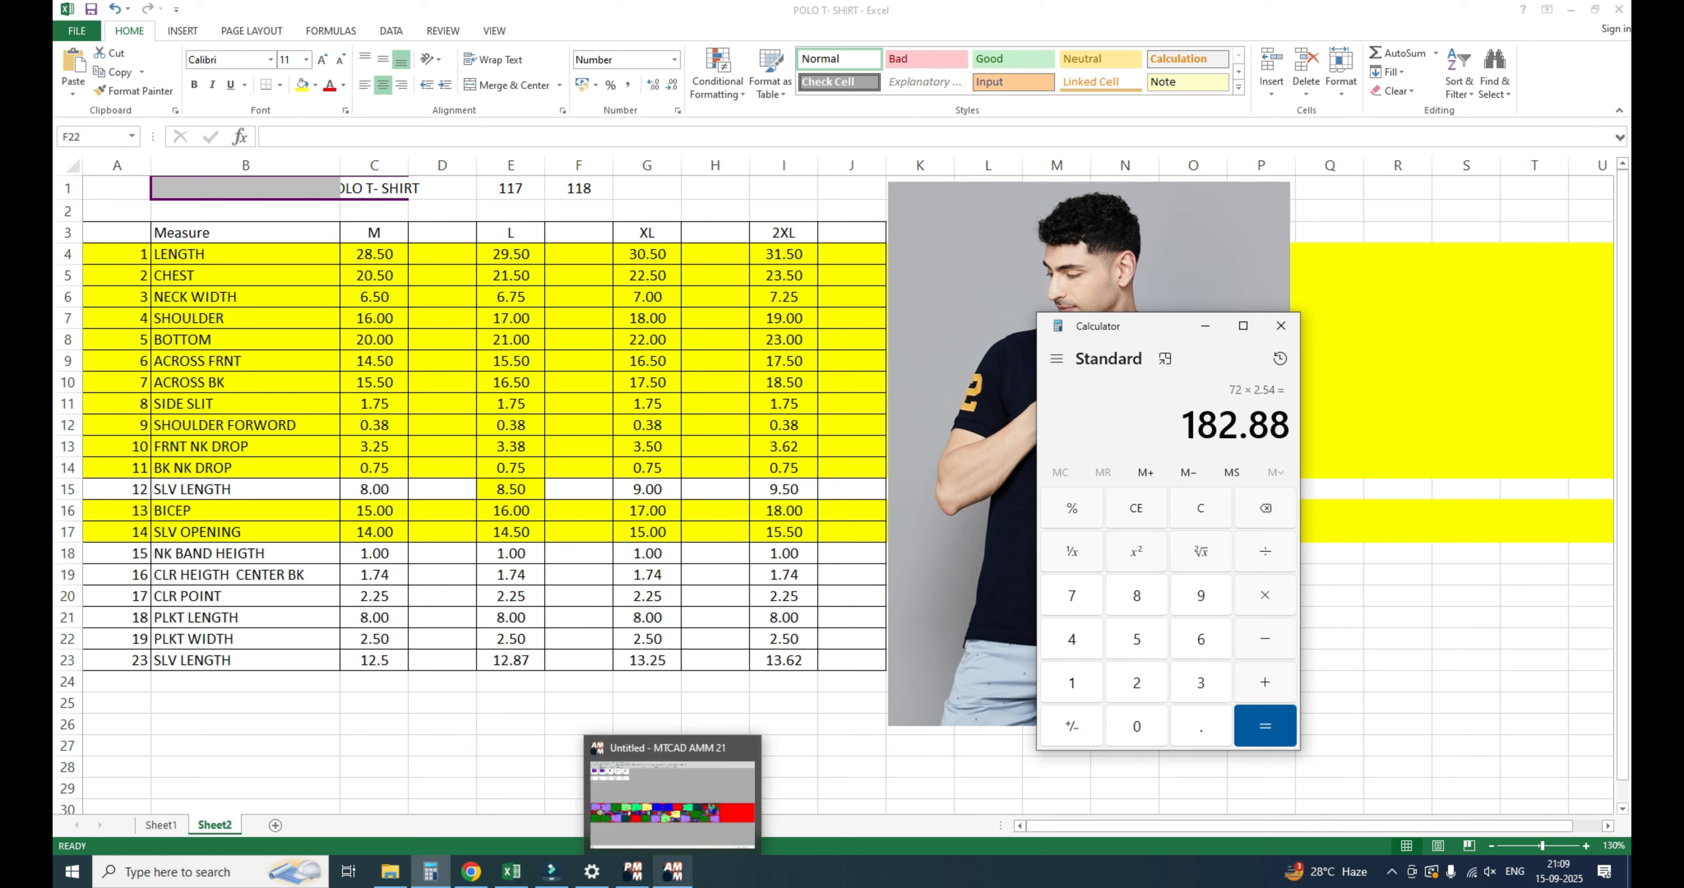
Step: Return to MTCAD AMM and set the marker width to 183 cm
click(672, 872)
text(183)
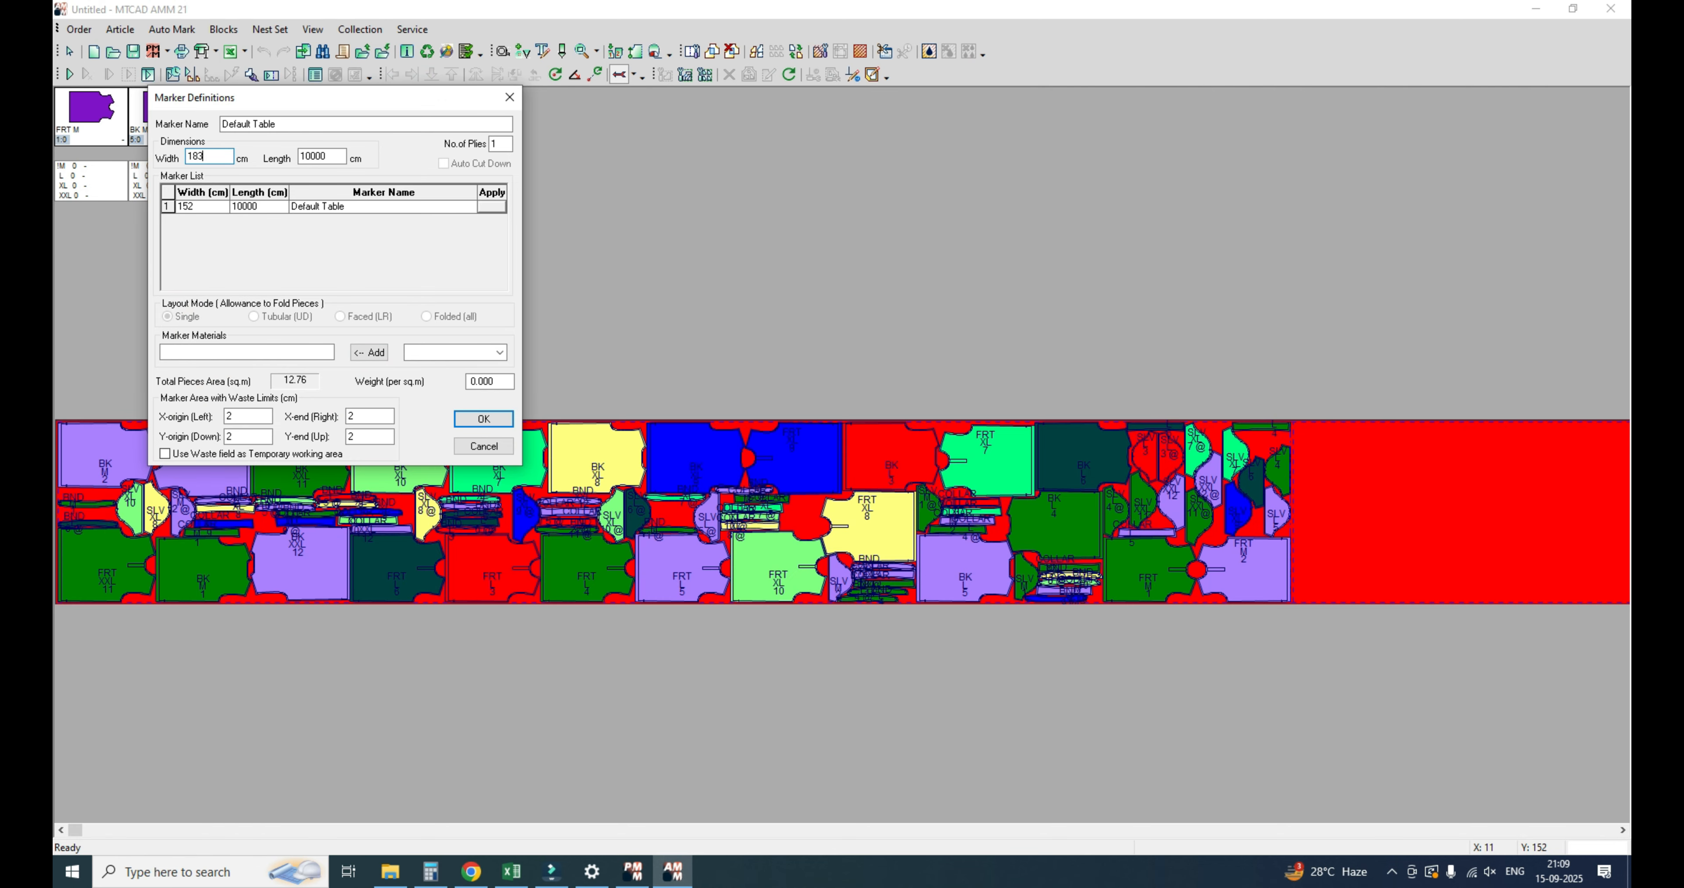
key(Return)
key(Return)
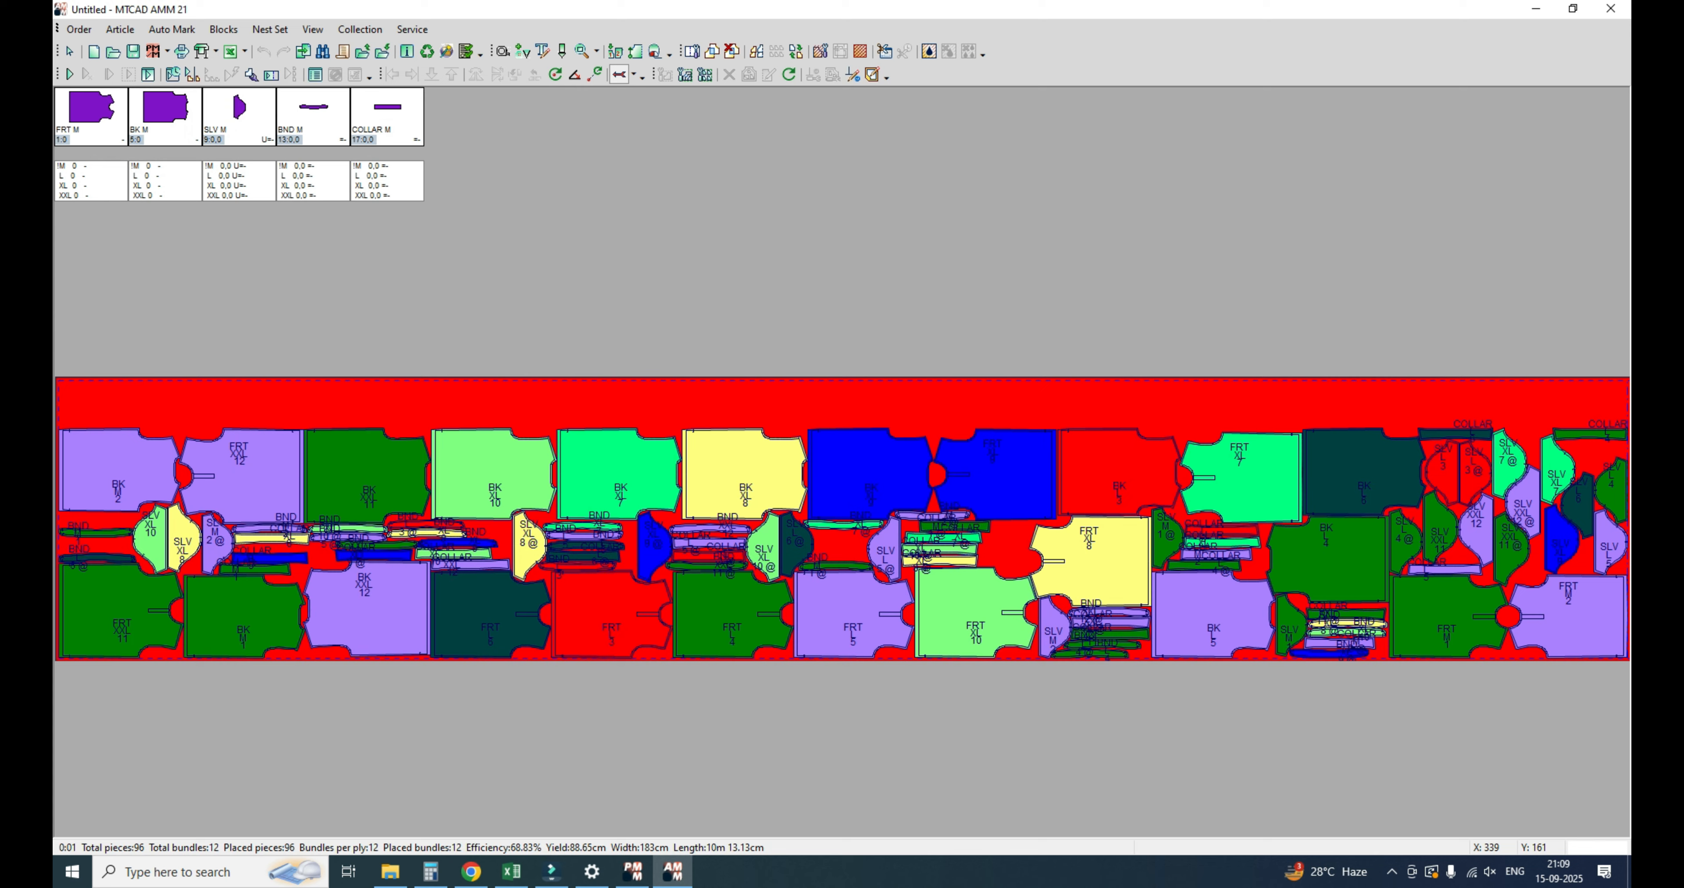
Step: Clear the marker, rerun the automatic nesting across the new width, and stop it once all pieces are placed
click(69, 74)
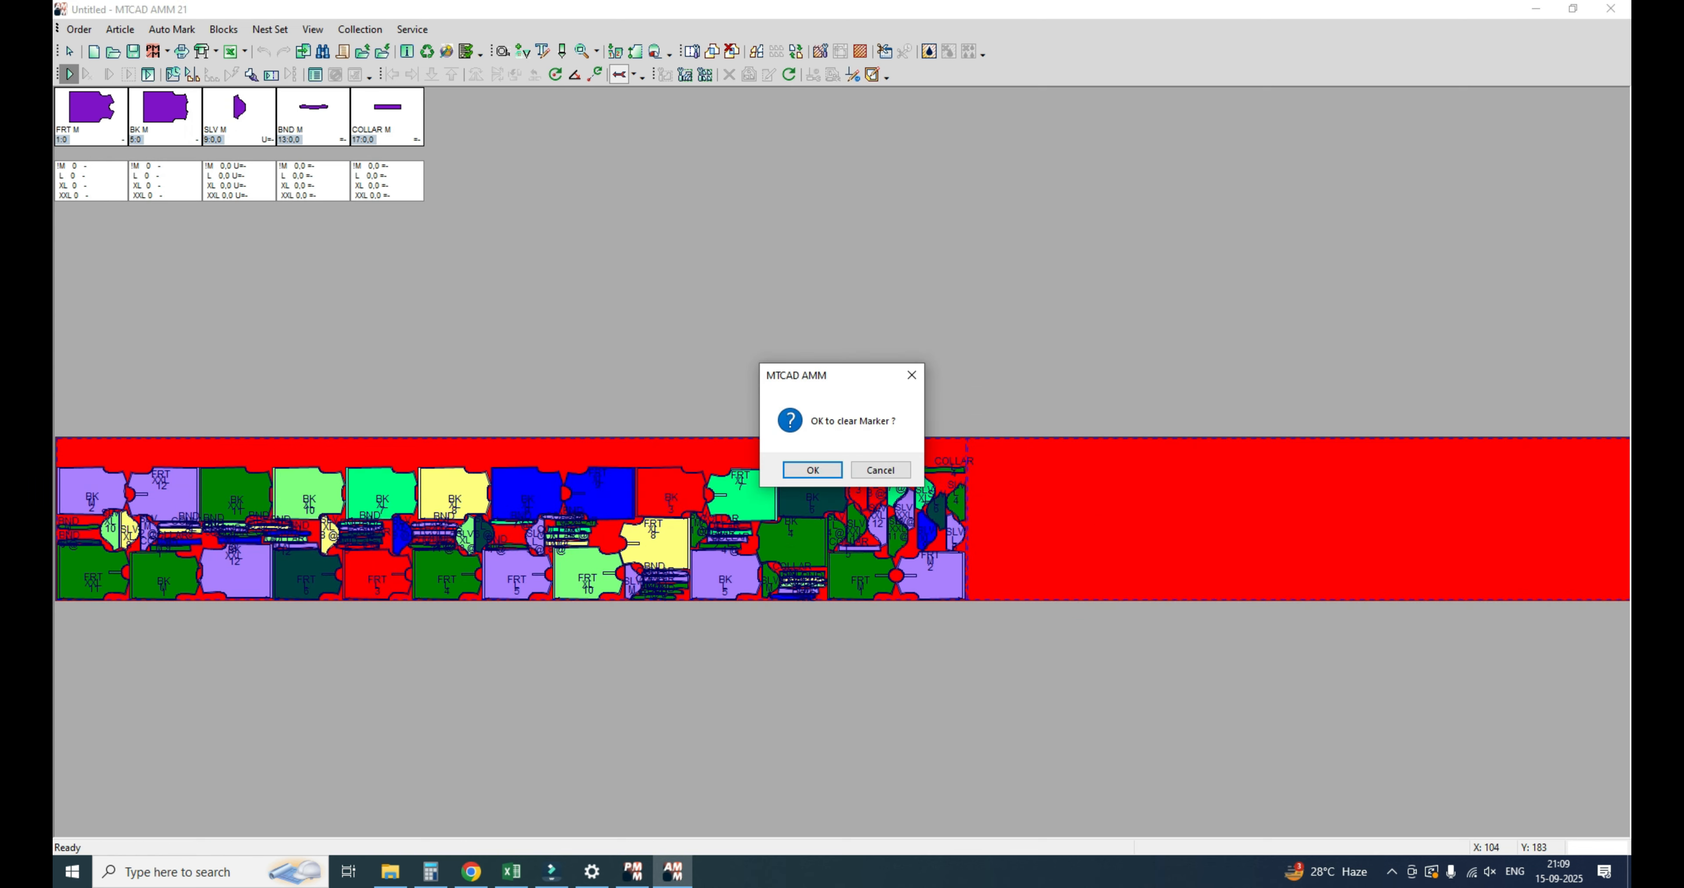
key(Return)
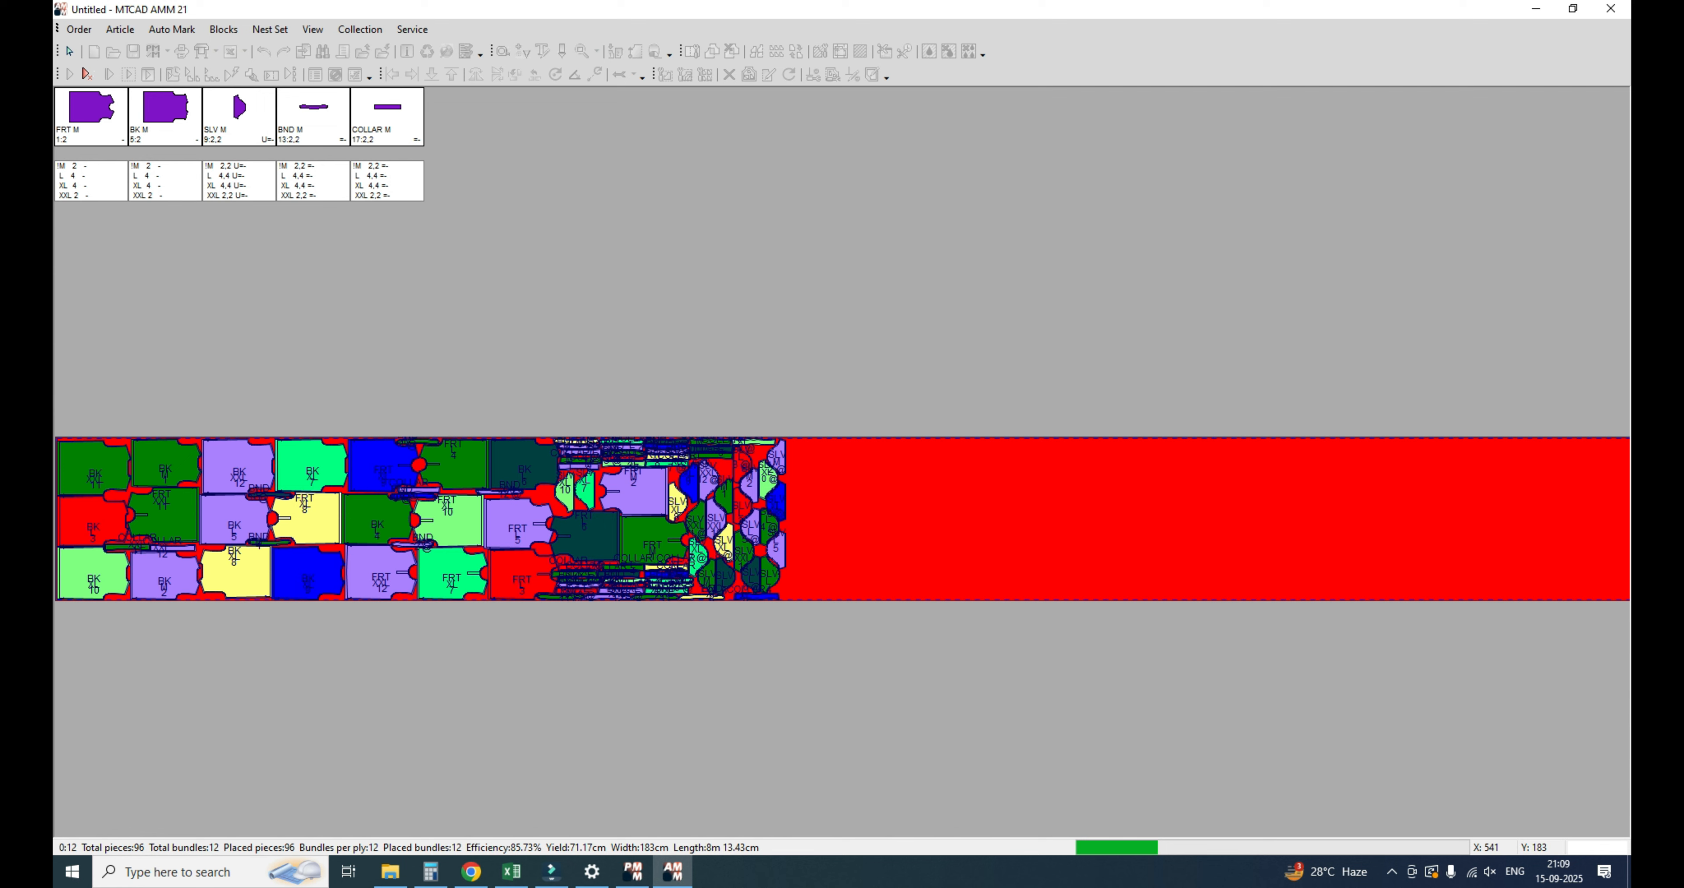
click(88, 73)
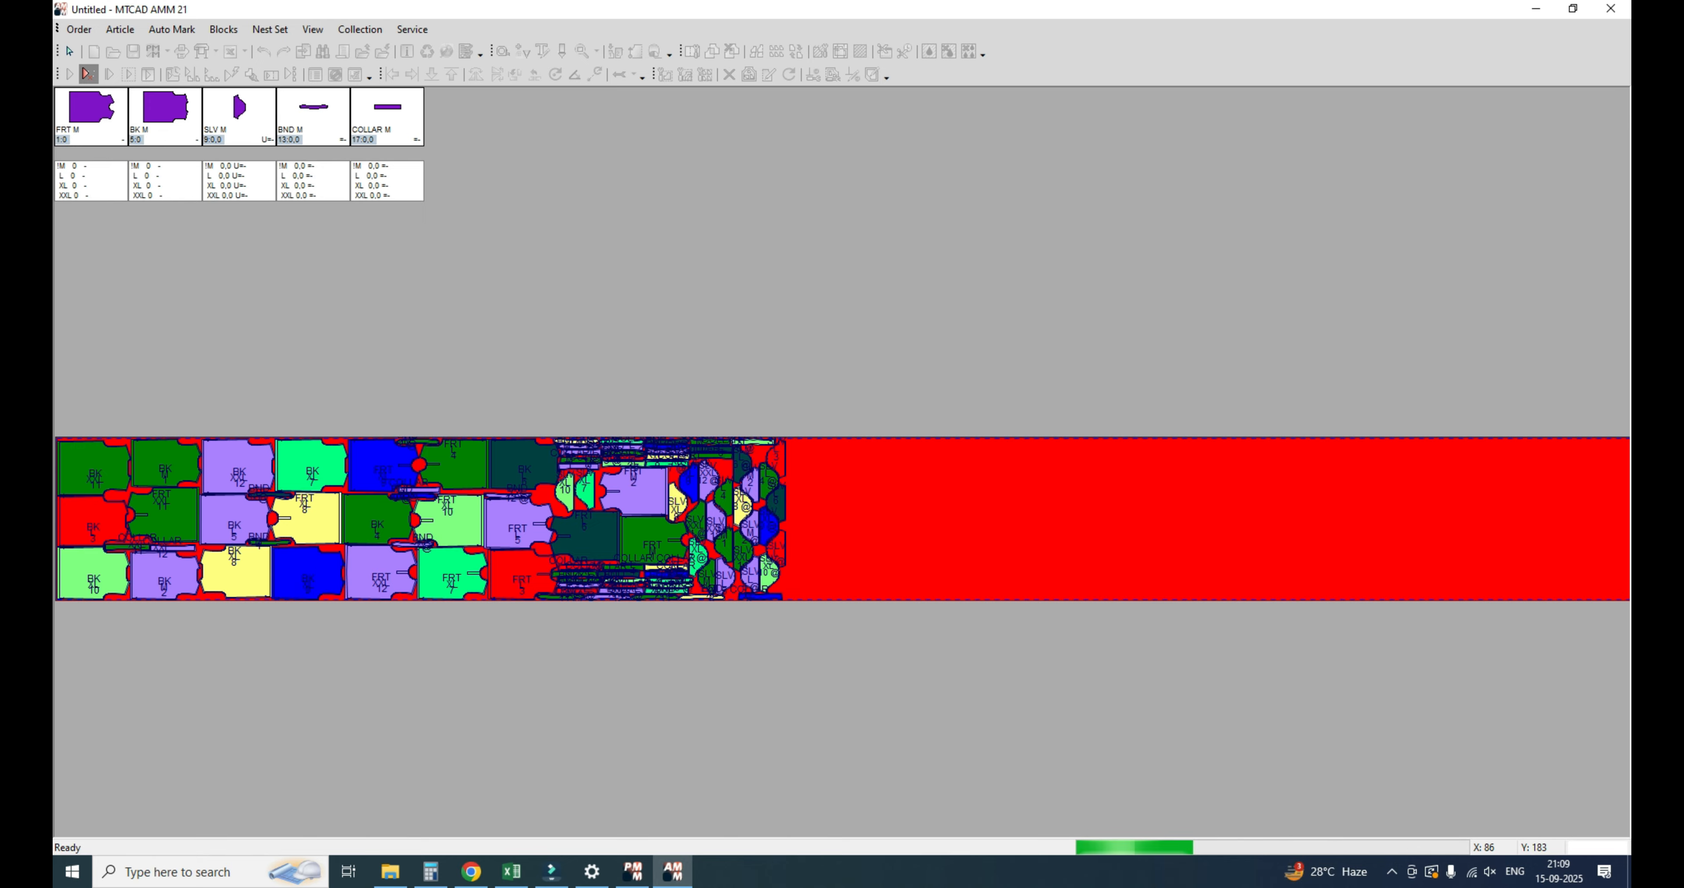
scroll(842, 519, down, 1)
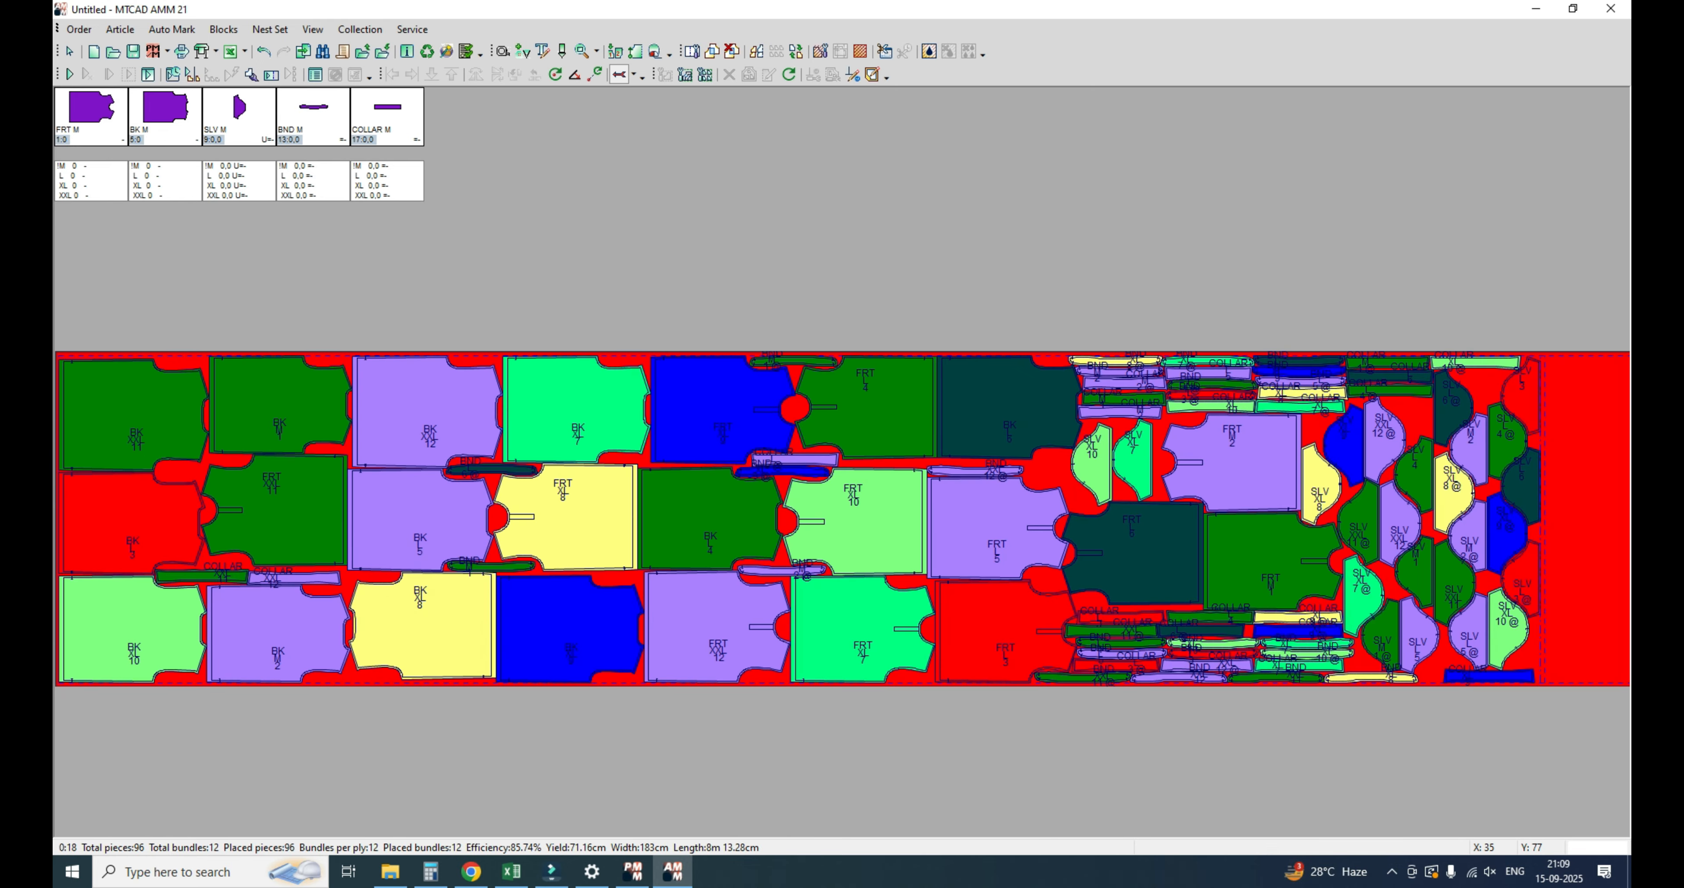
scroll(842, 519, down, 1)
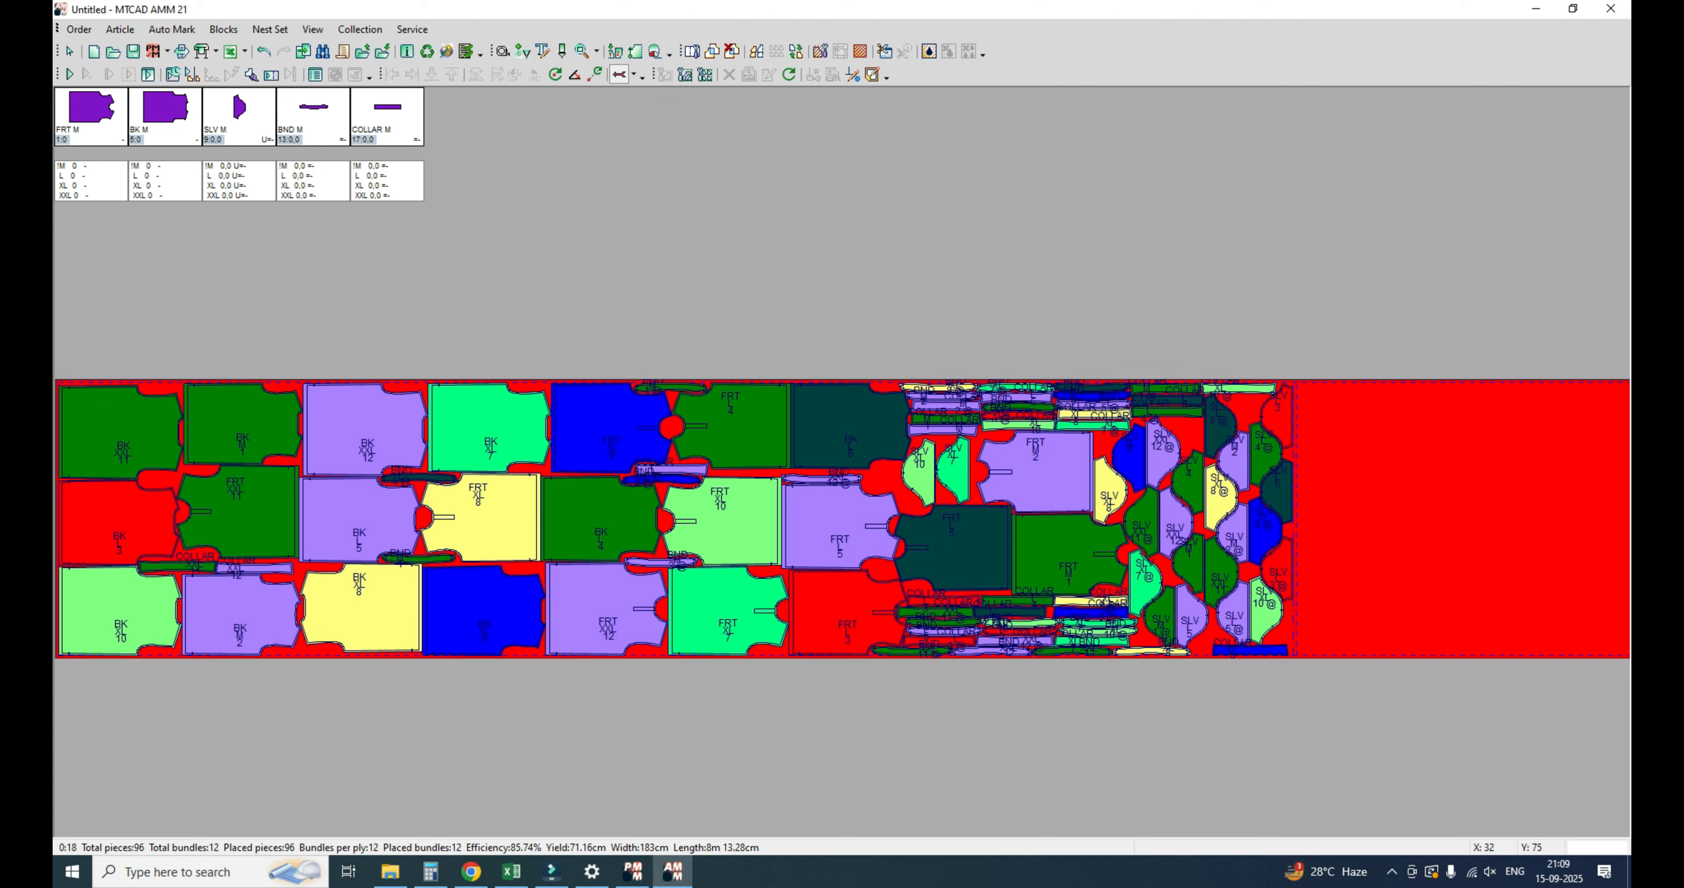